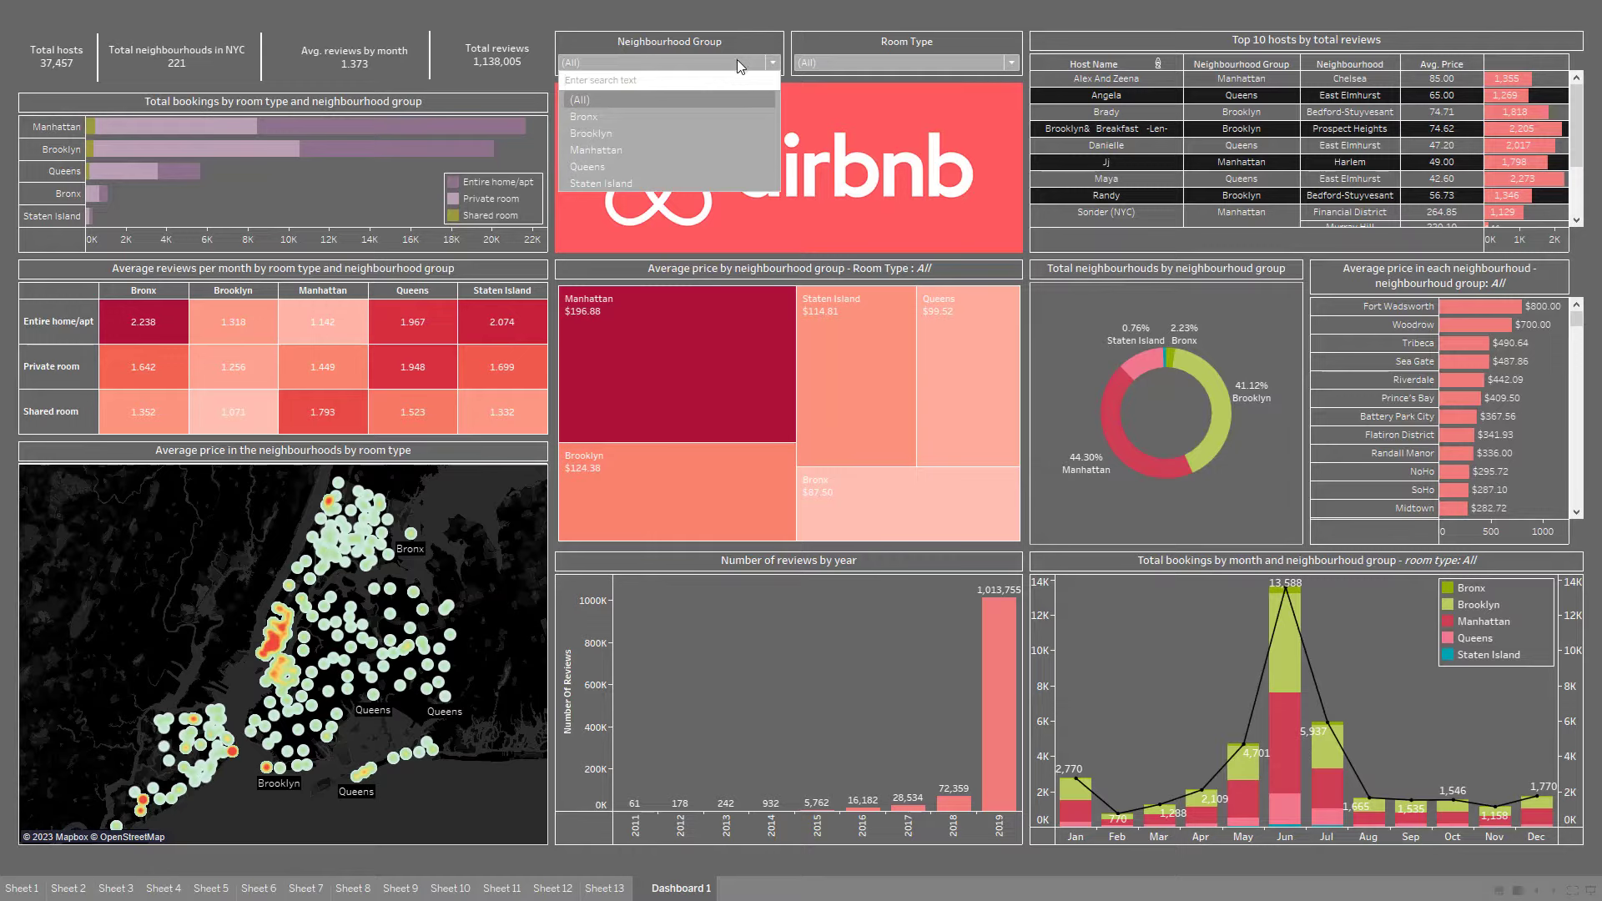
# Filter the dashboard to the Brooklyn neighbourhood group and the Entire home/apt room type.
pyautogui.click(709, 132)
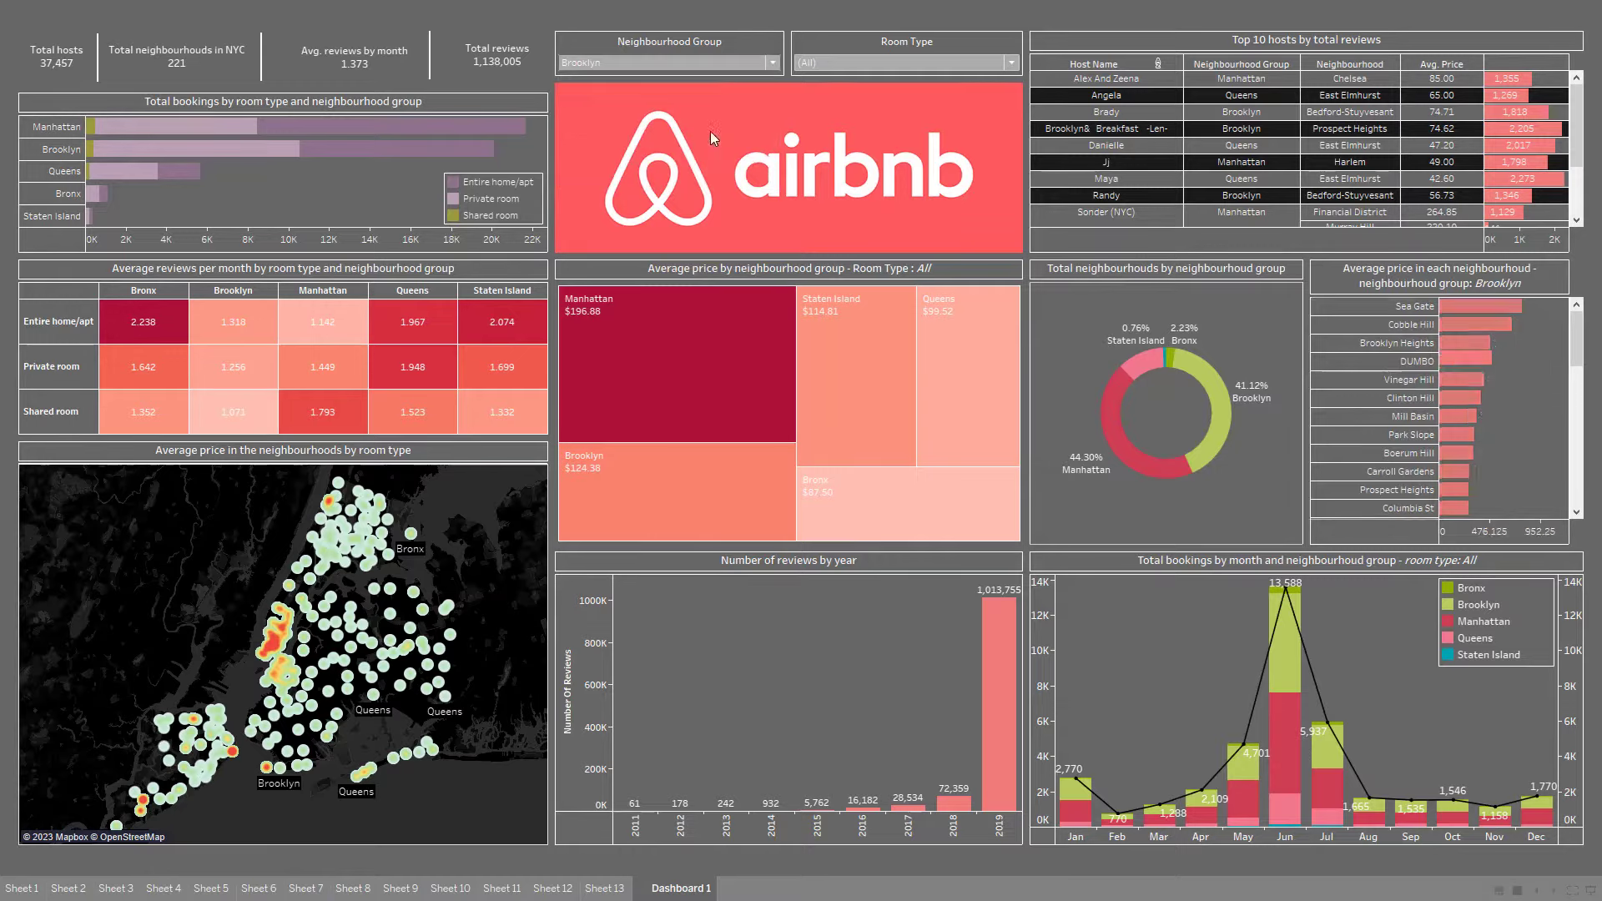
pyautogui.click(859, 67)
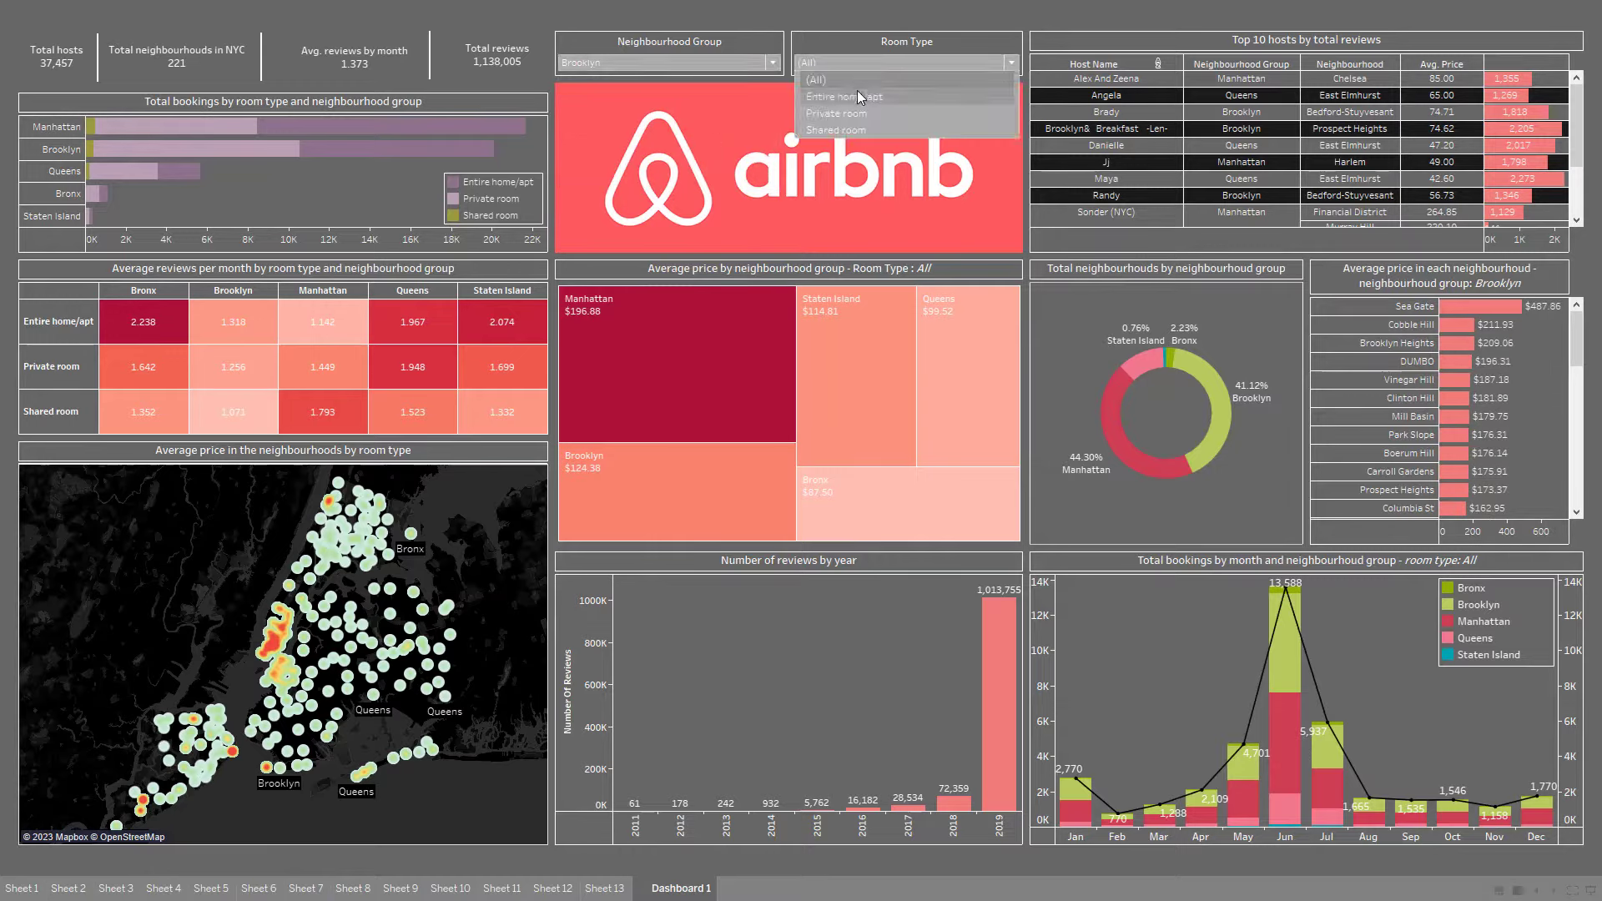
pyautogui.click(857, 95)
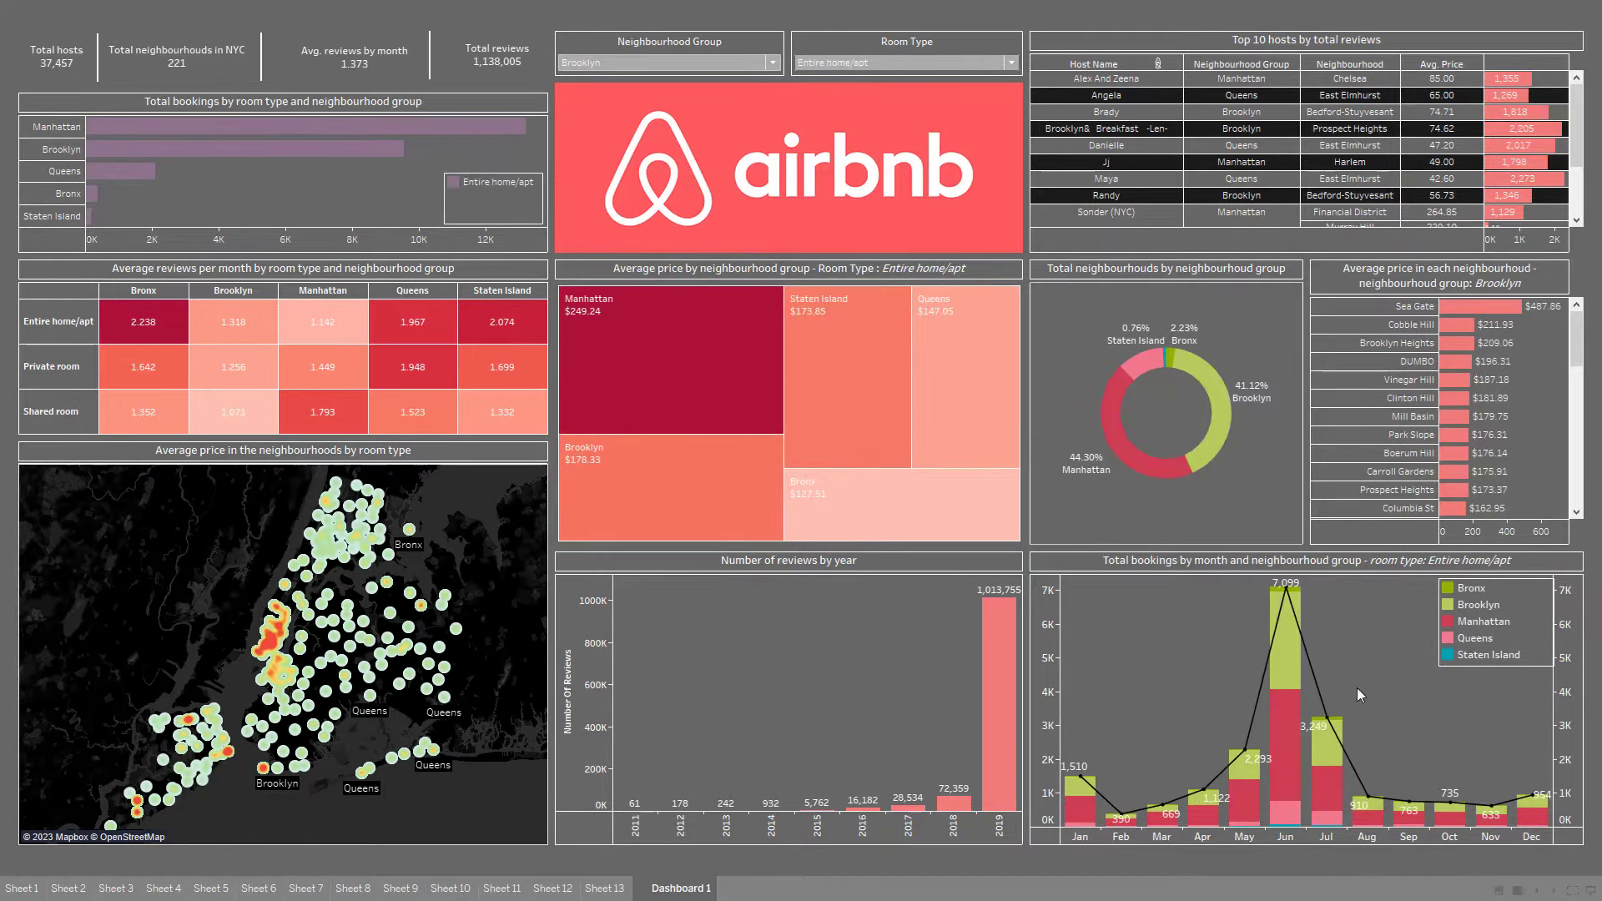
# Reset the Room Type and Neighbourhood Group filters to (All).
pyautogui.click(873, 67)
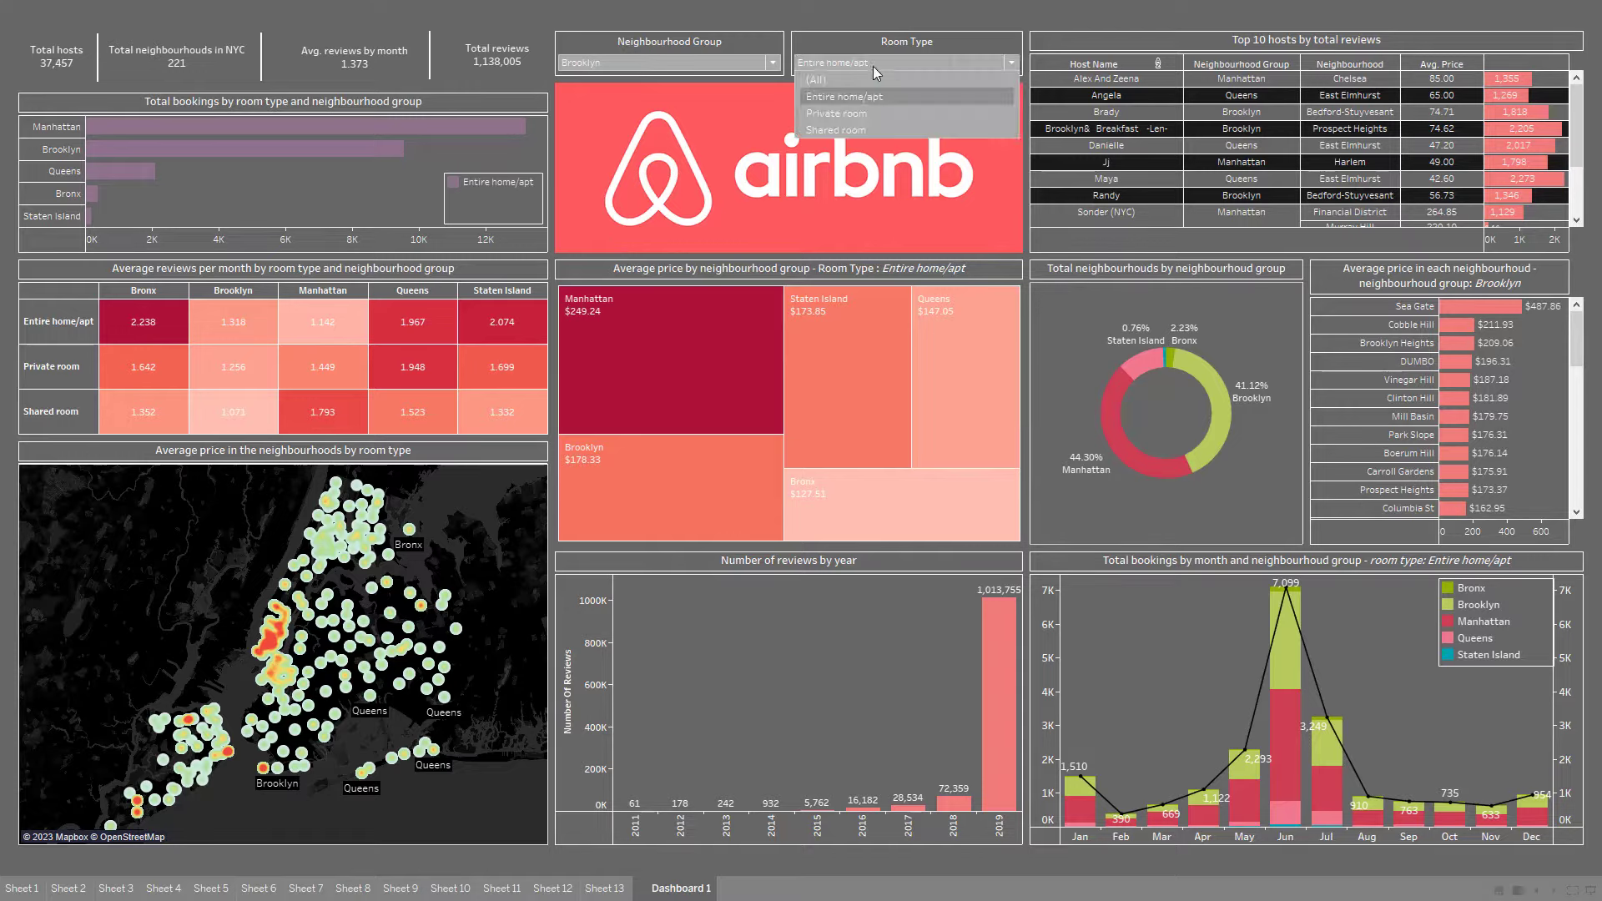
pyautogui.click(830, 73)
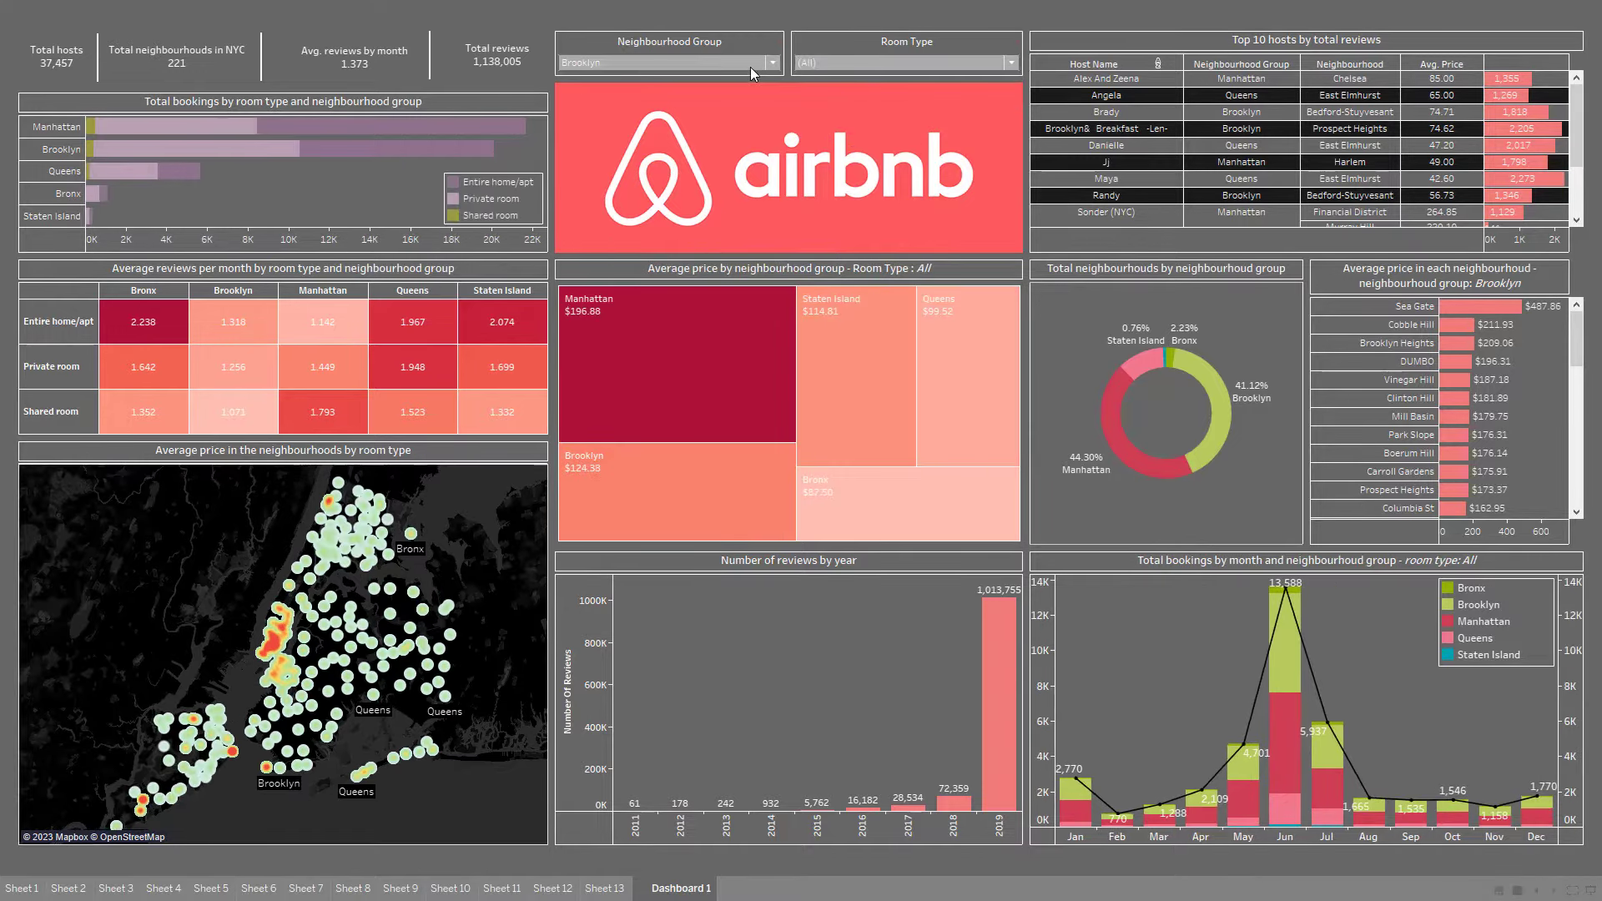
pyautogui.click(749, 66)
pyautogui.click(675, 98)
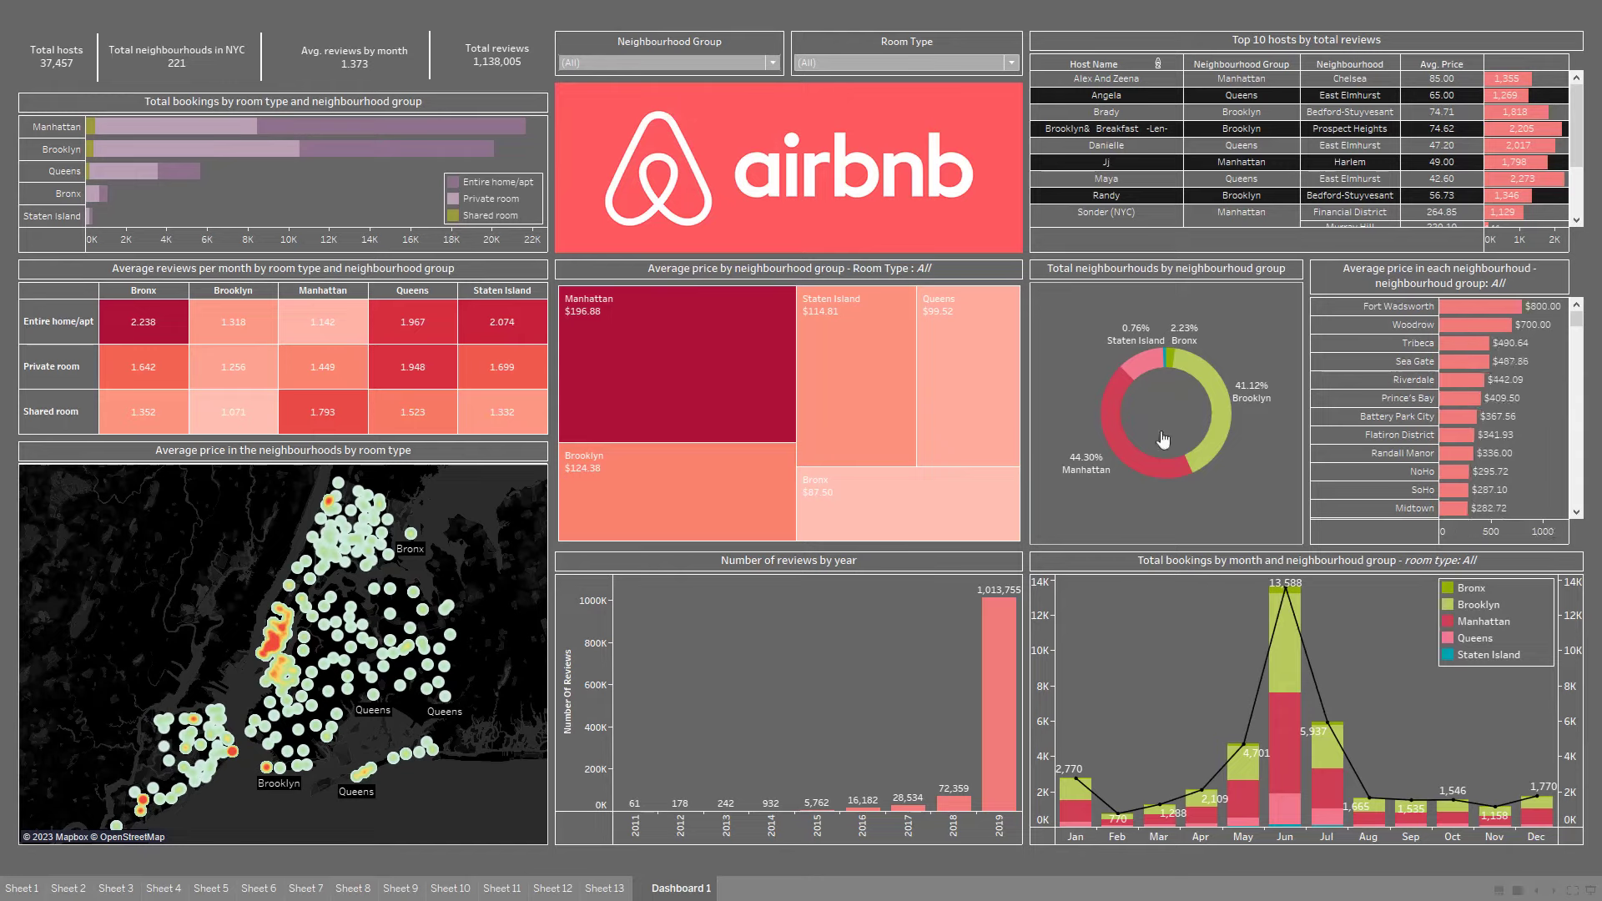
# Highlight Bronx, Brooklyn, Manhattan and Queens in turn through the monthly bookings chart's legend, and clear the highlight.
pyautogui.click(1478, 594)
pyautogui.click(1477, 594)
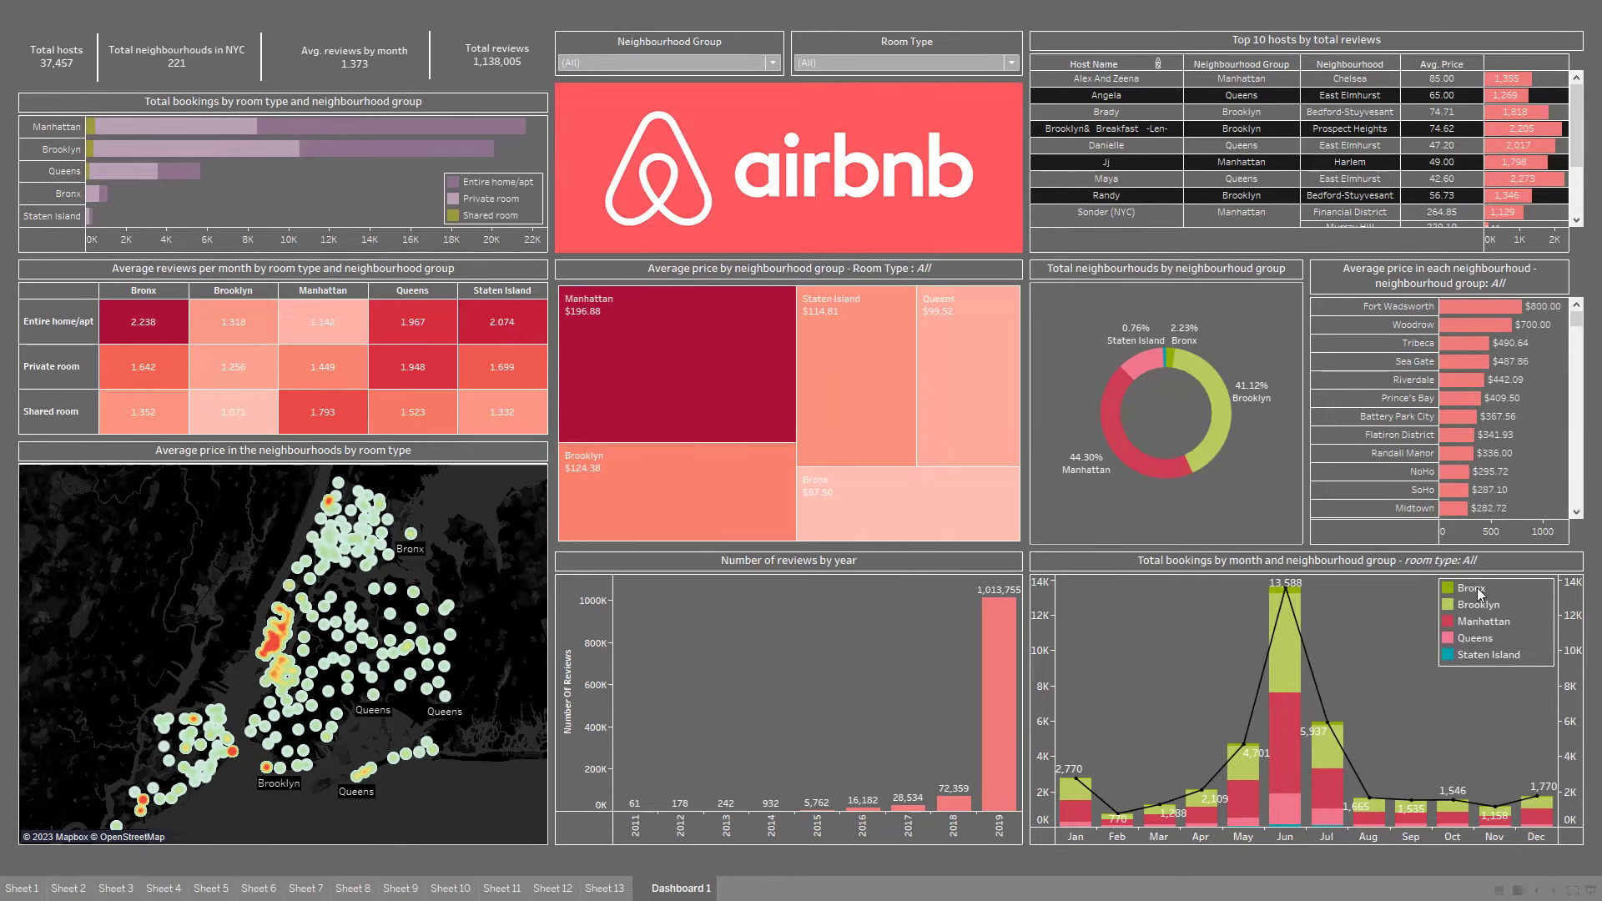
pyautogui.click(1478, 594)
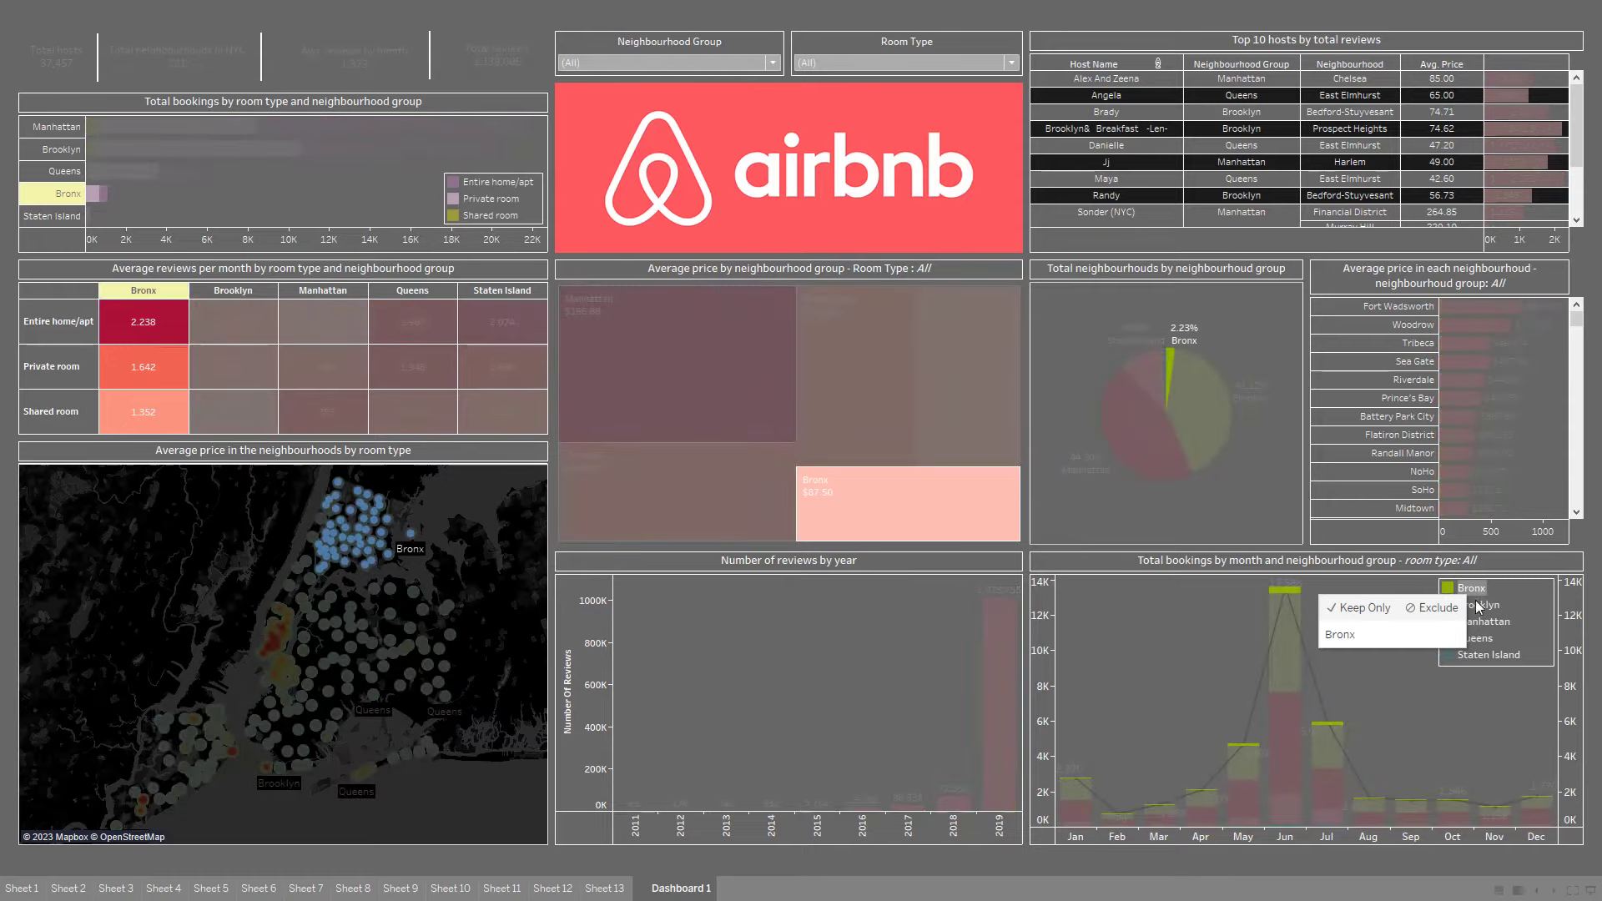
pyautogui.click(1482, 612)
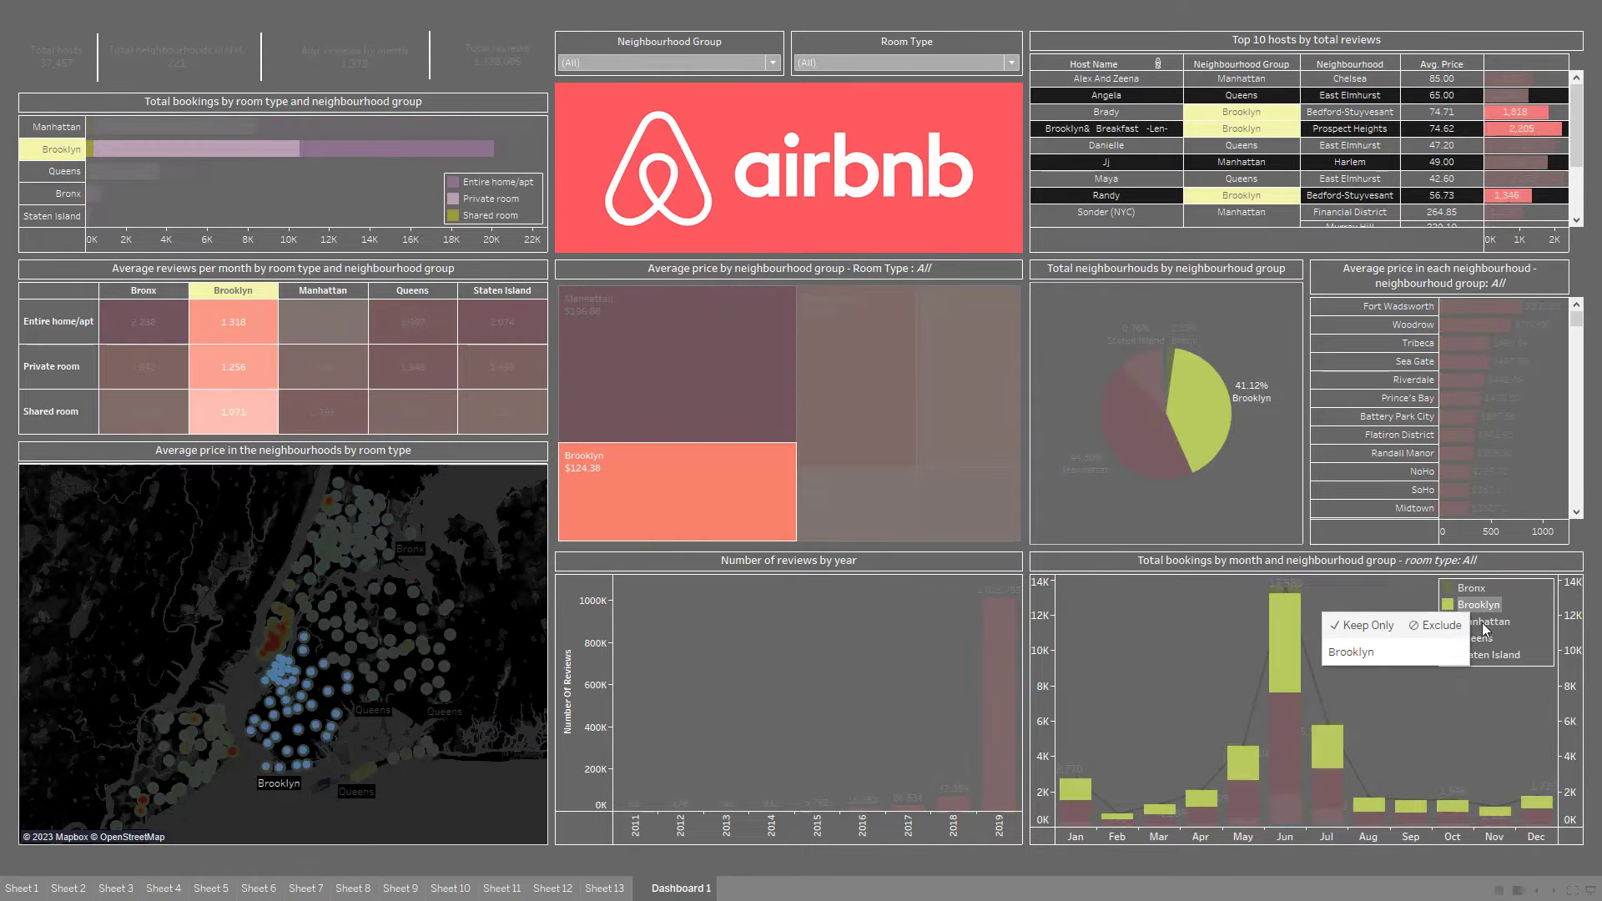
pyautogui.click(1484, 628)
pyautogui.click(1485, 645)
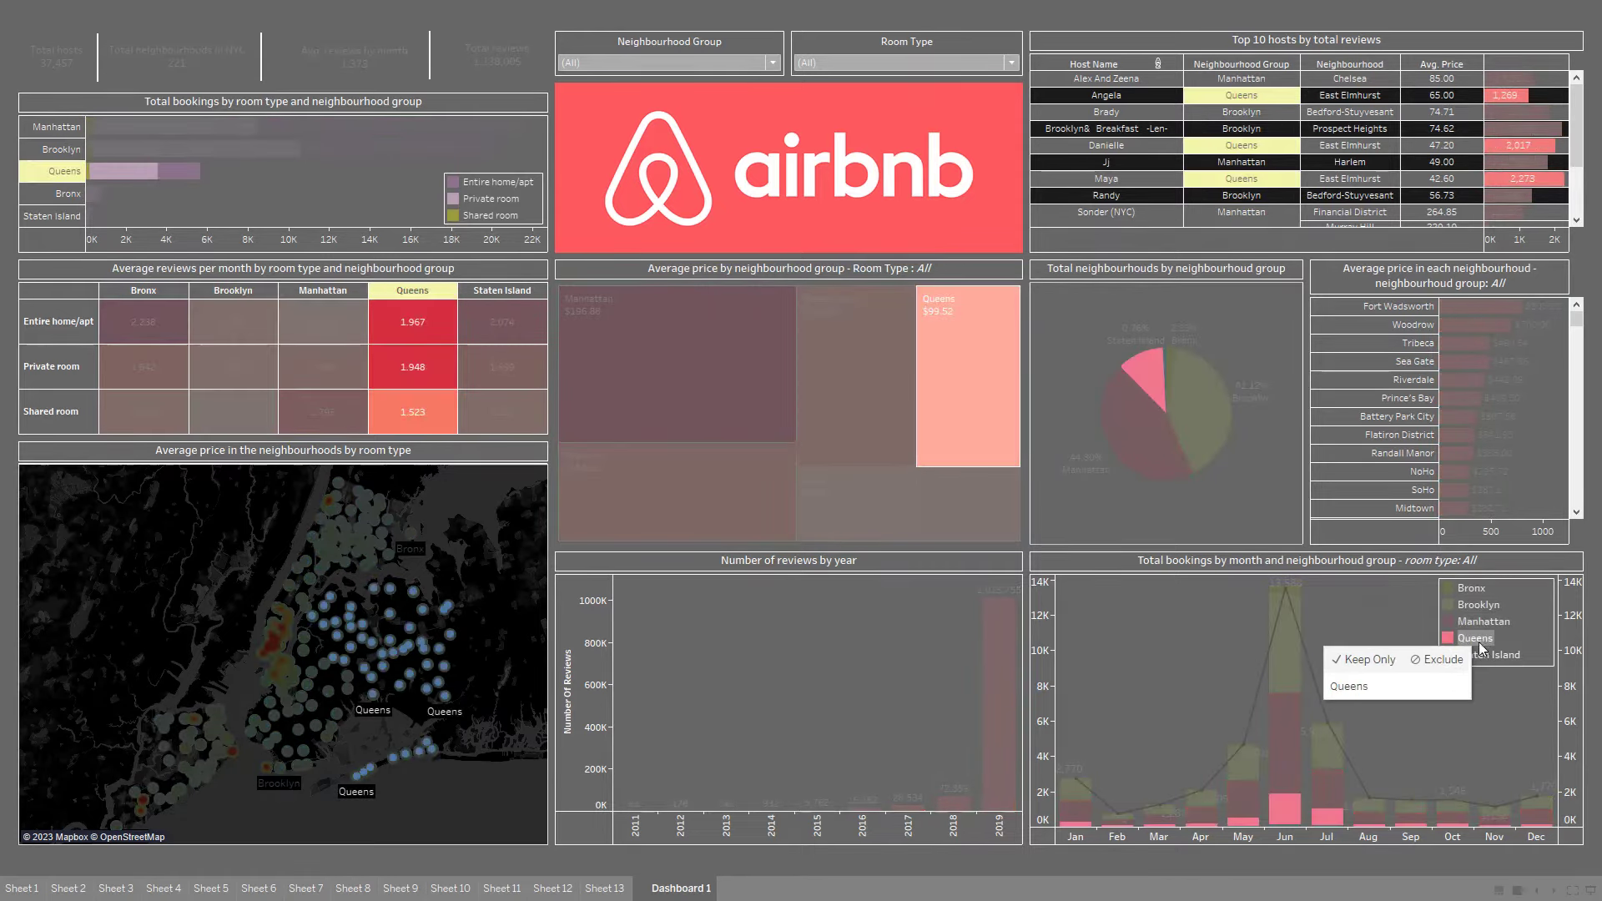
pyautogui.click(1484, 640)
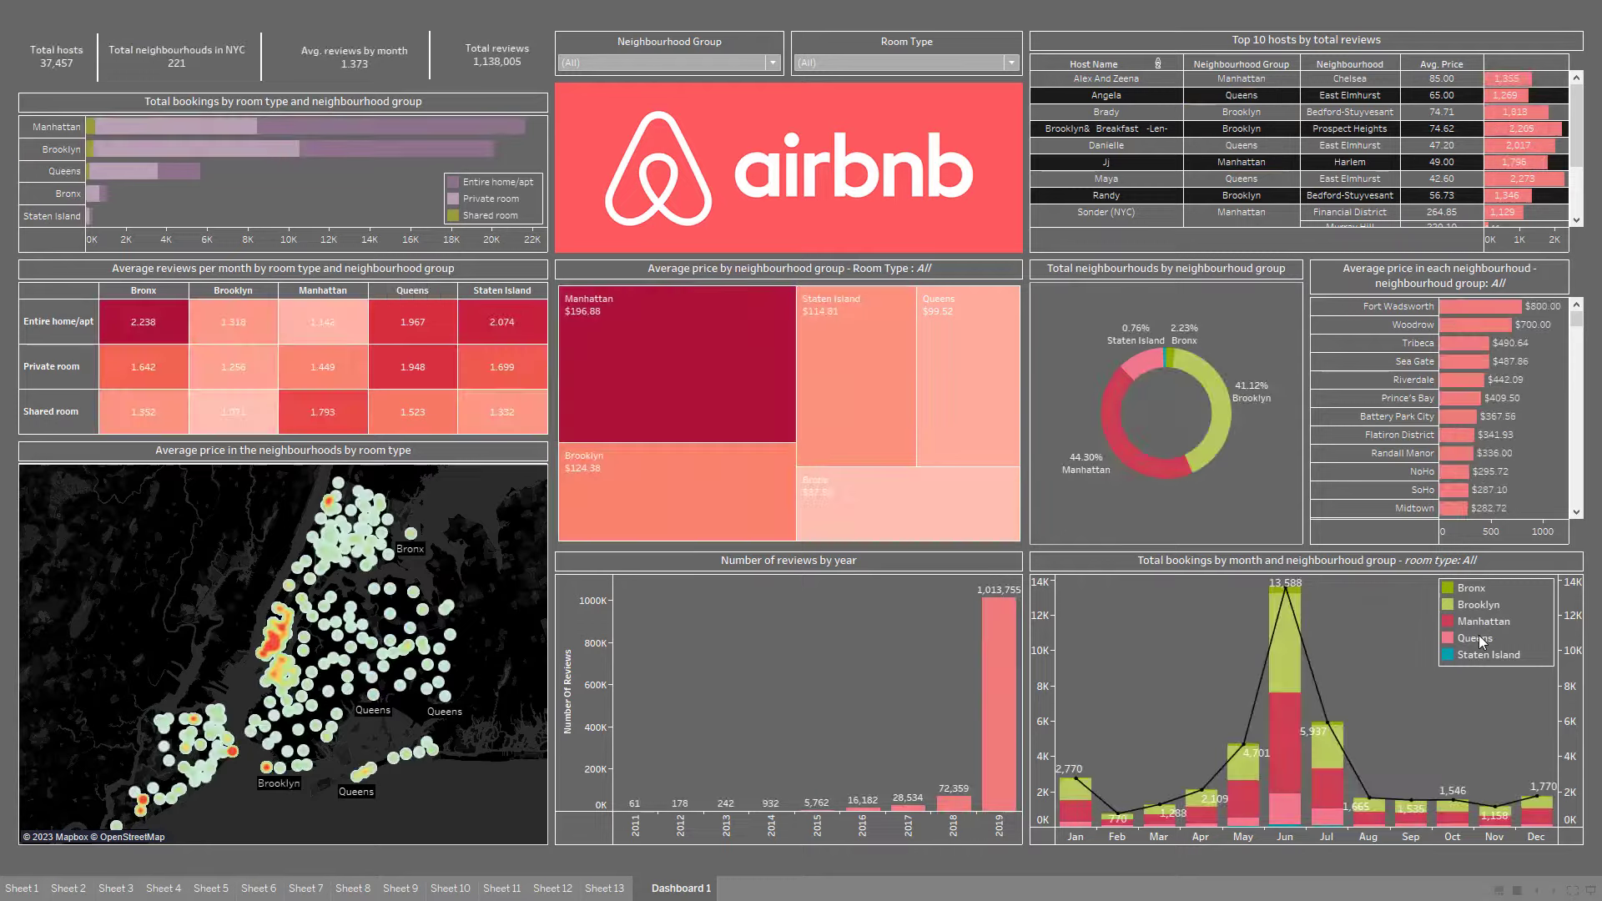
# Highlight Entire home/apt, Private room and Shared room in turn through the total bookings chart's legend, and clear the highlight.
pyautogui.click(493, 183)
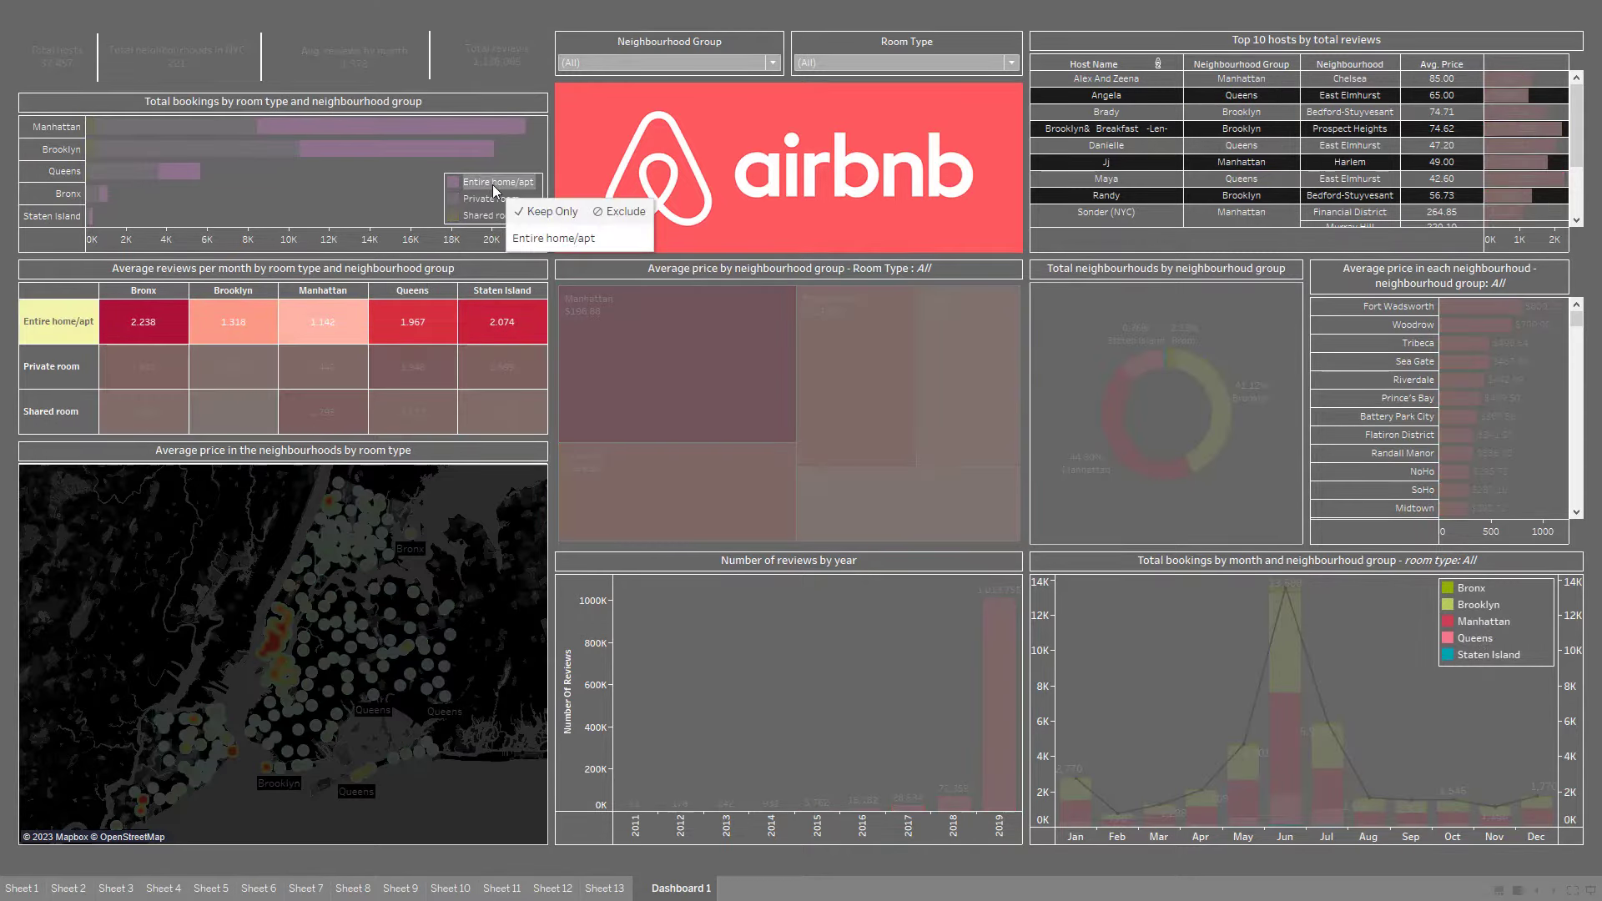
pyautogui.click(492, 184)
pyautogui.click(501, 197)
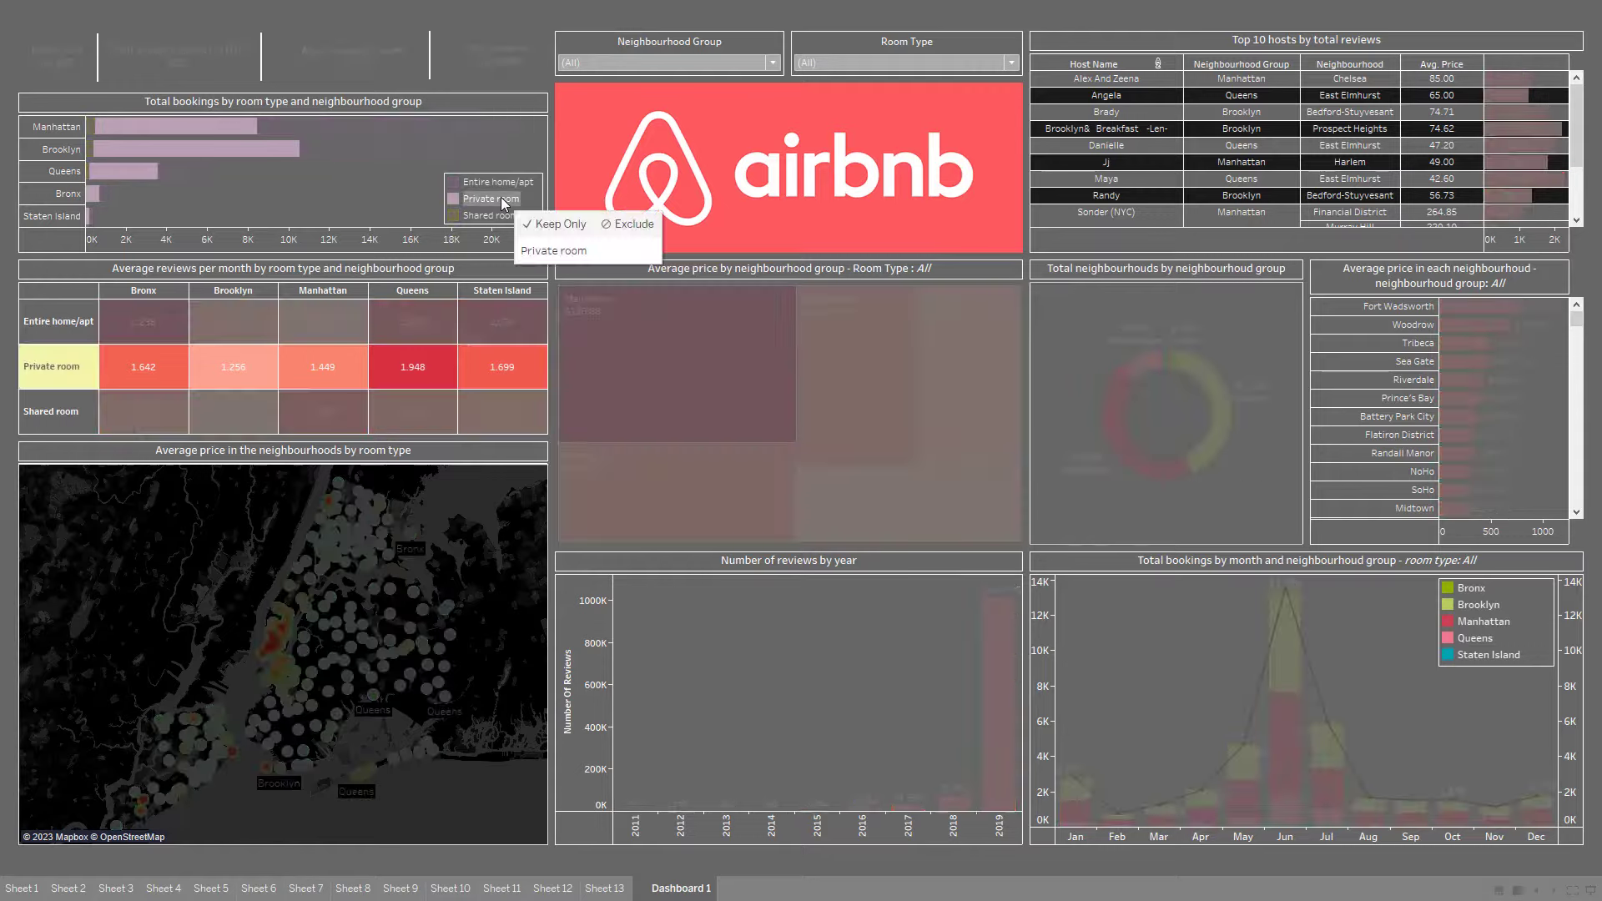
pyautogui.click(501, 197)
pyautogui.click(499, 208)
pyautogui.click(498, 209)
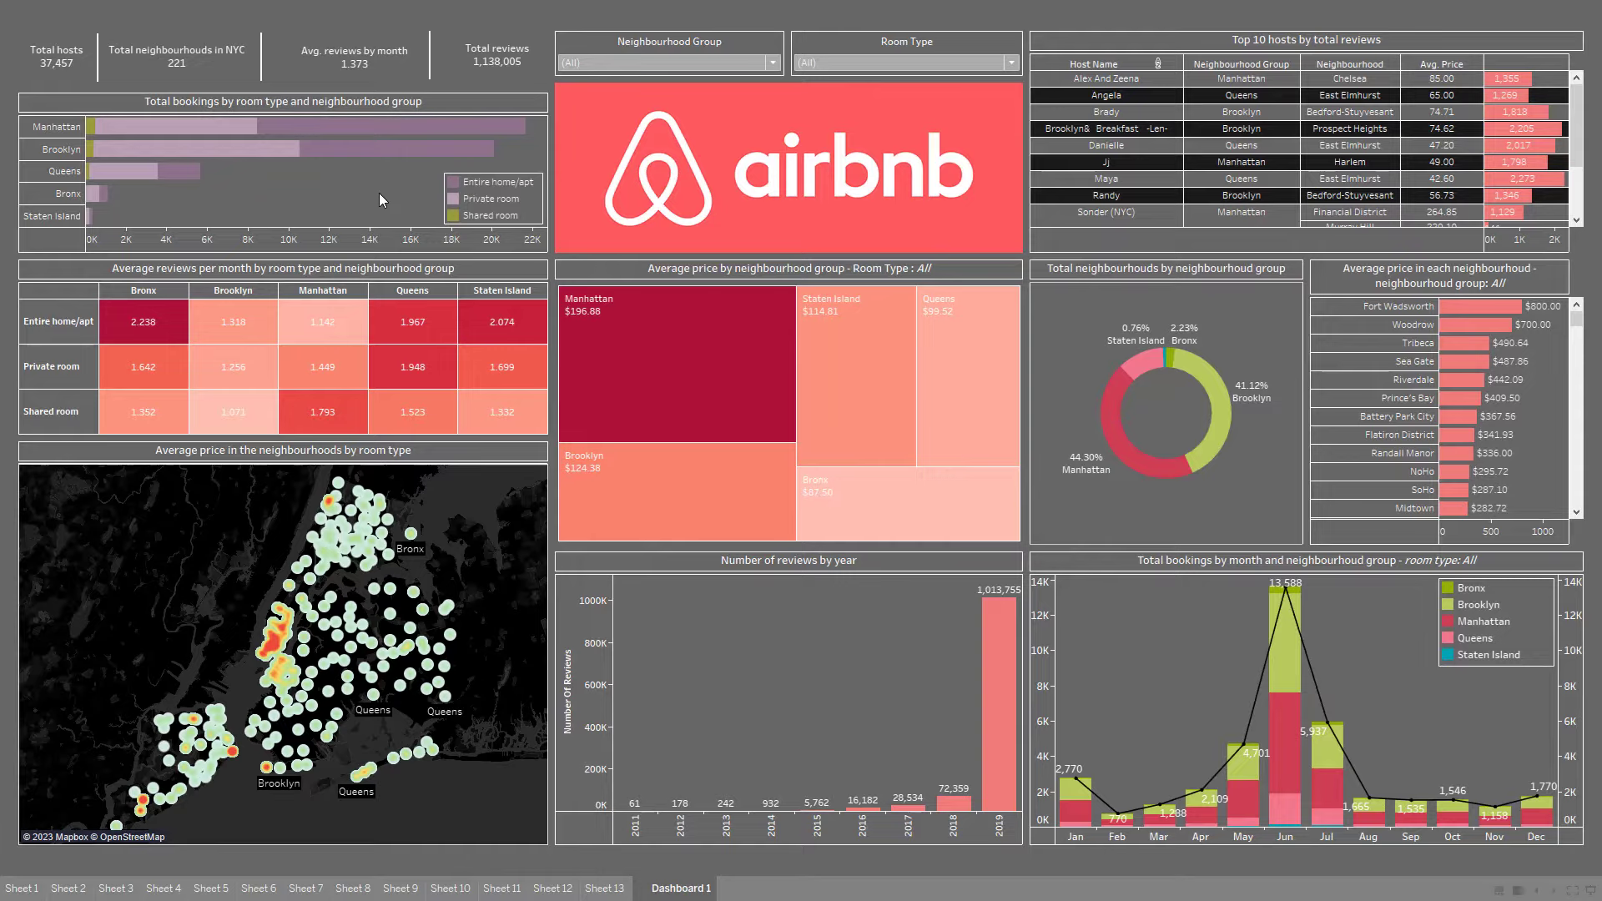
# Switch to the web browser and read the About us and Fast facts sections on the Airbnb Newsroom page.
pyautogui.hotkey('alt', 'Tab')
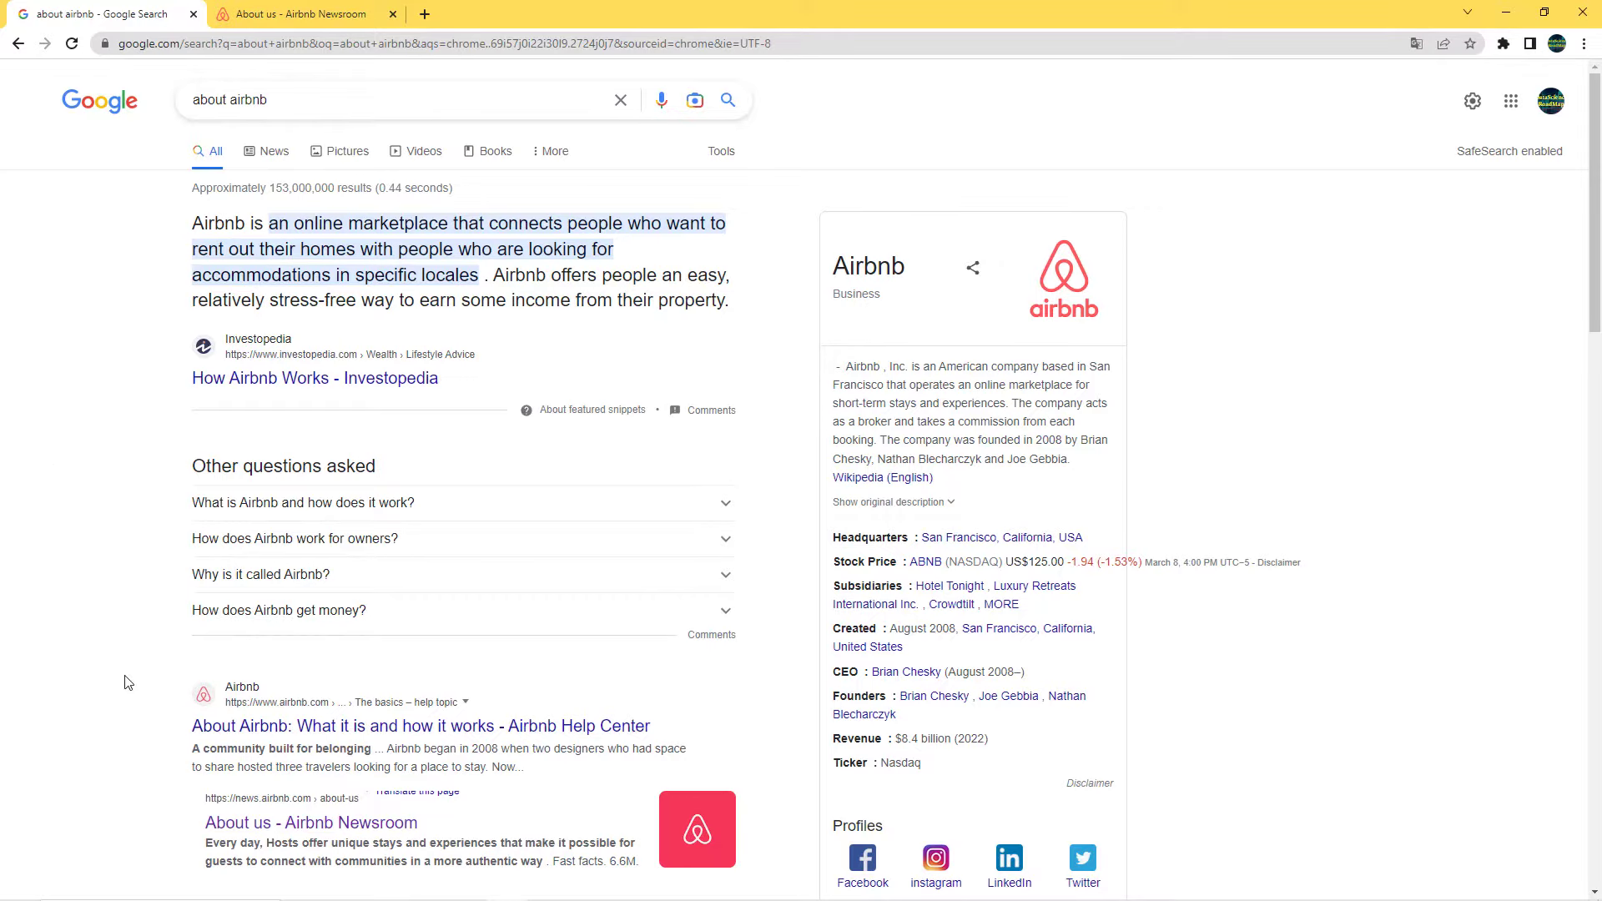
pyautogui.click(290, 10)
pyautogui.scroll(-5, 308, 393)
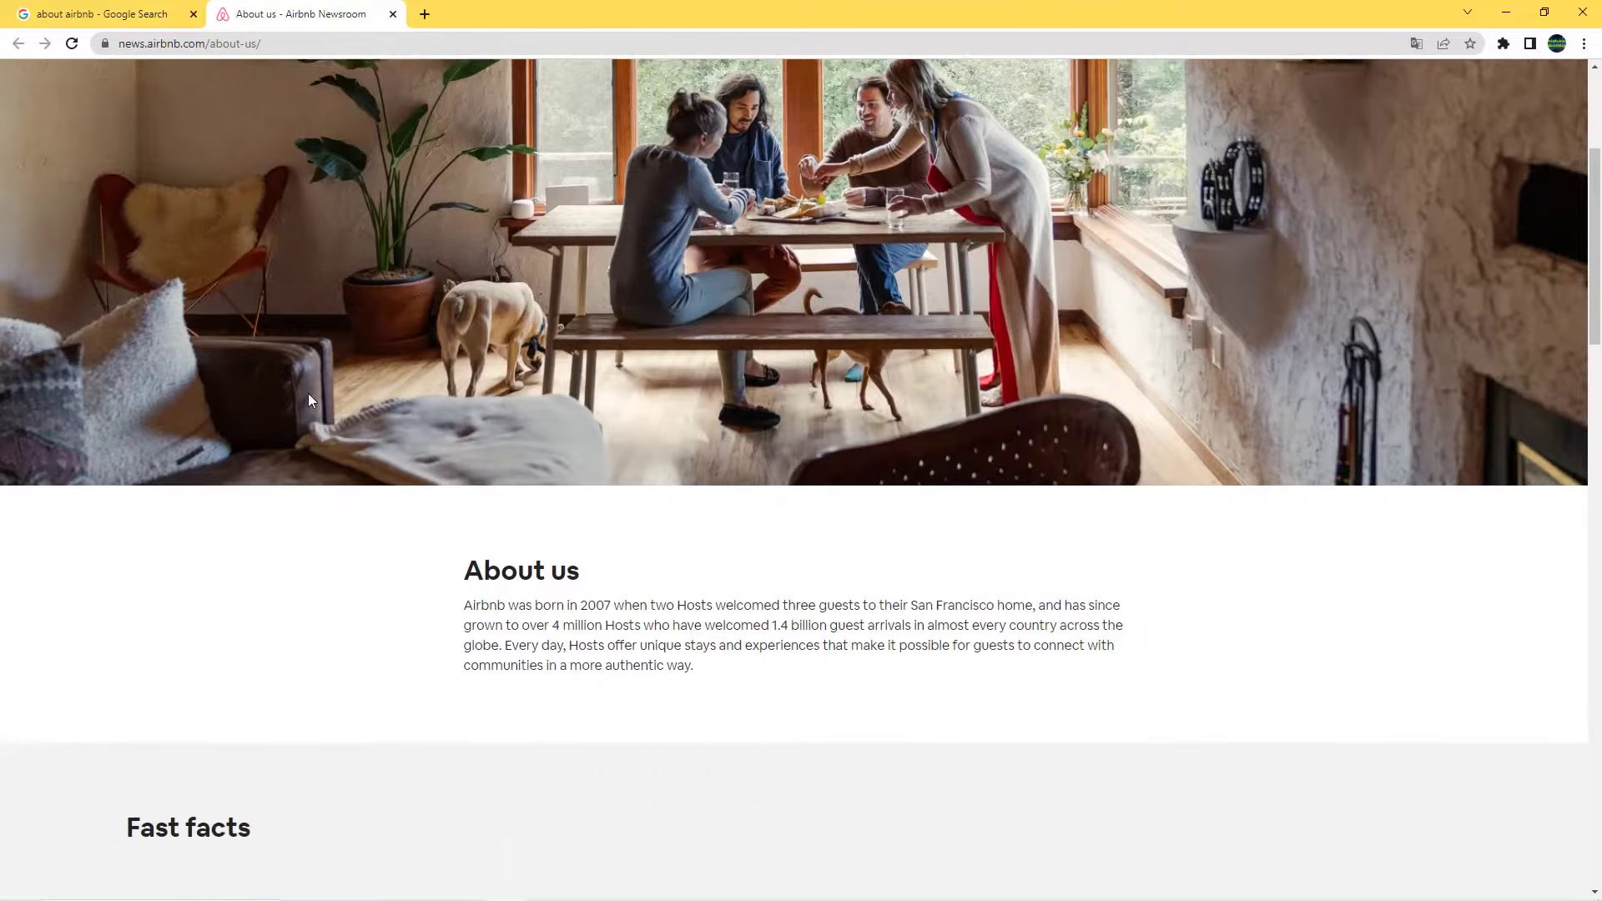
pyautogui.scroll(-3, 648, 435)
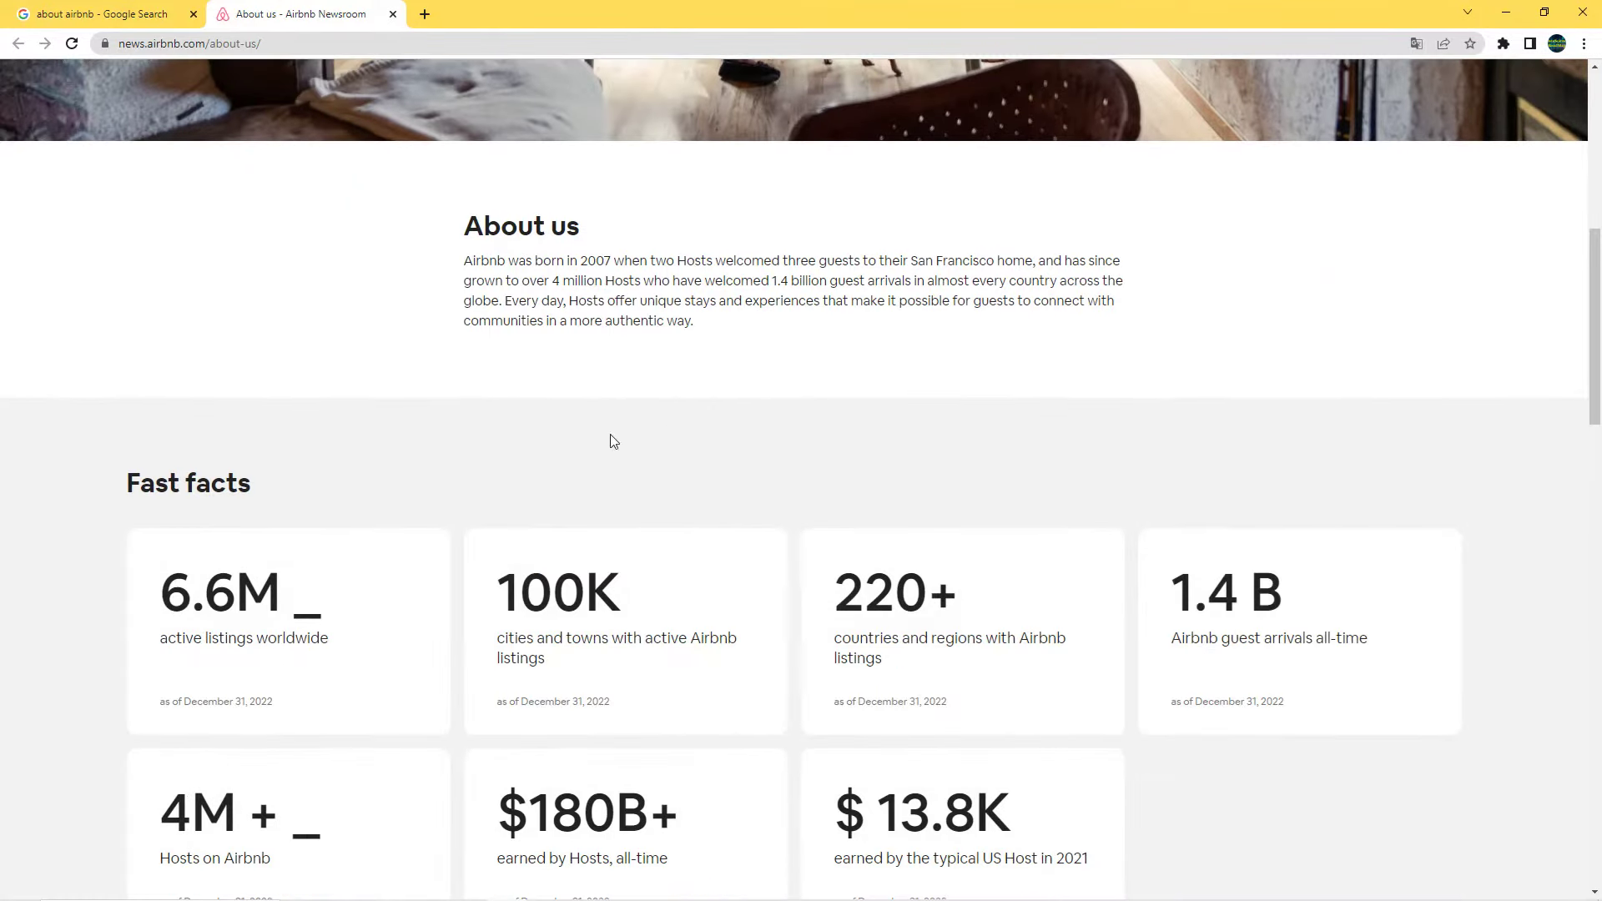
pyautogui.scroll(-2, 5, 504)
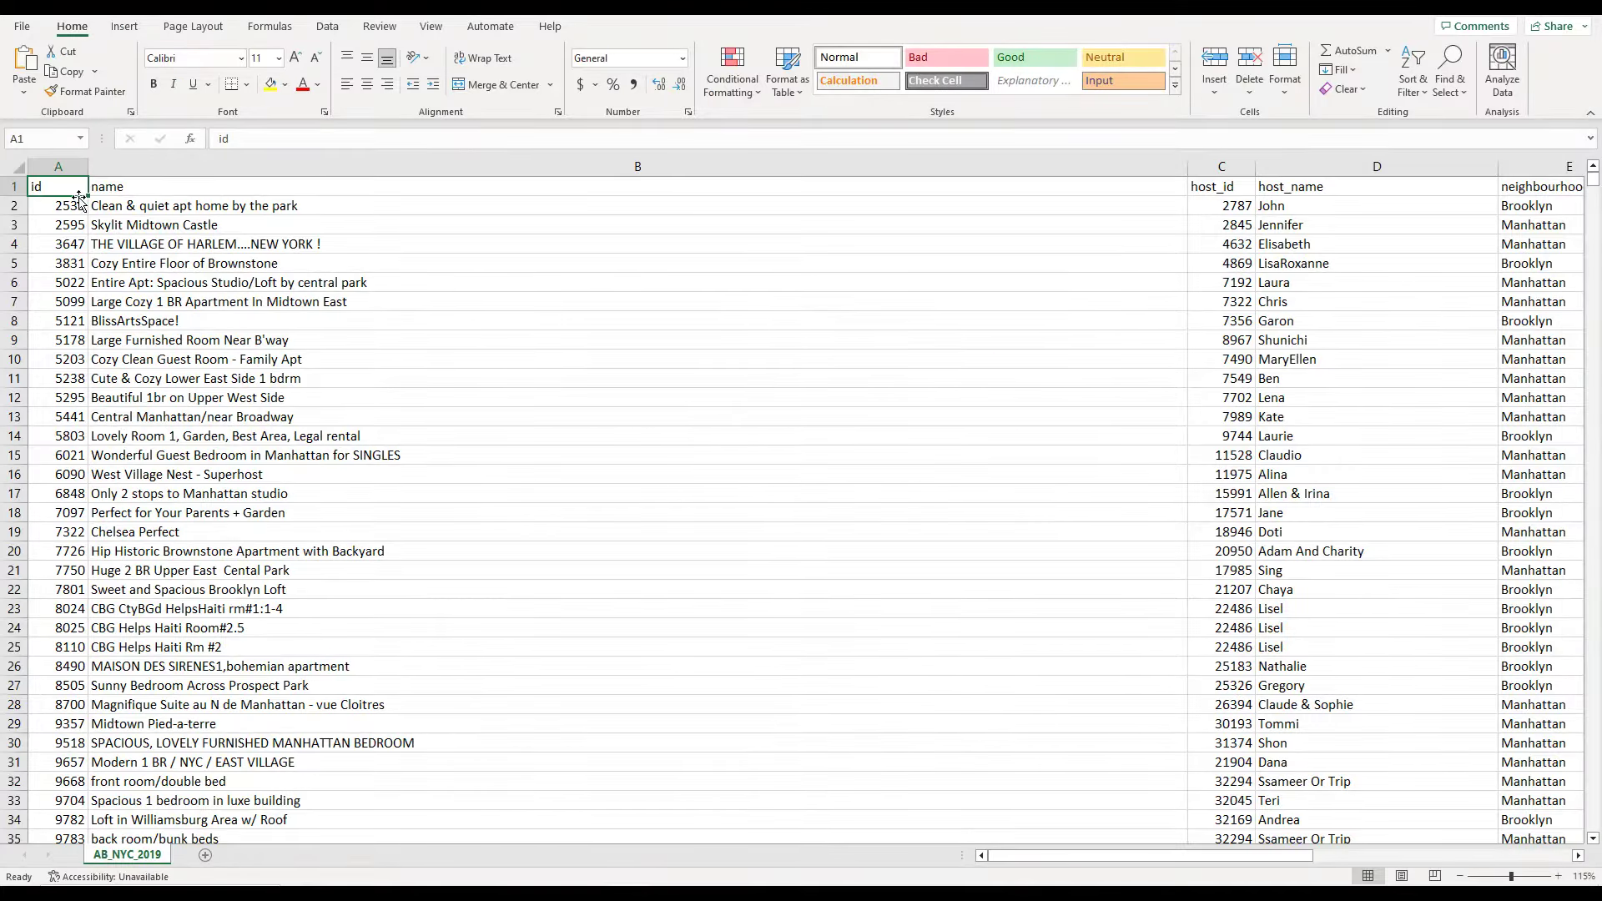
# Examine the name, host_id and host_name columns of the AB_NYC_2019 sheet, including several sample listing names.
pyautogui.click(124, 192)
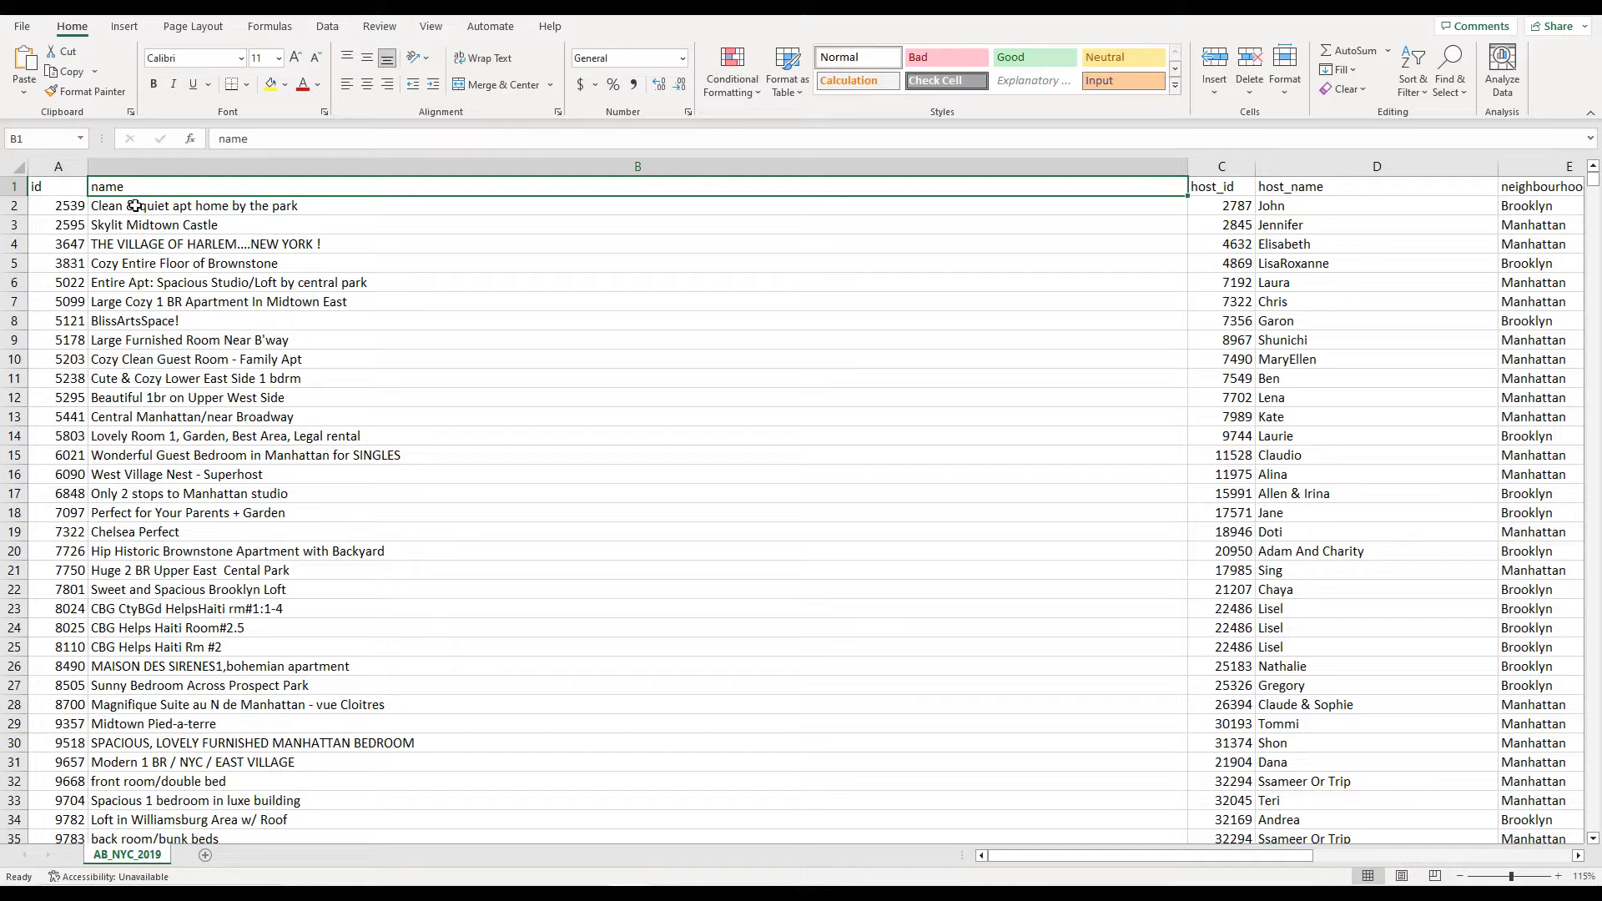
pyautogui.click(135, 206)
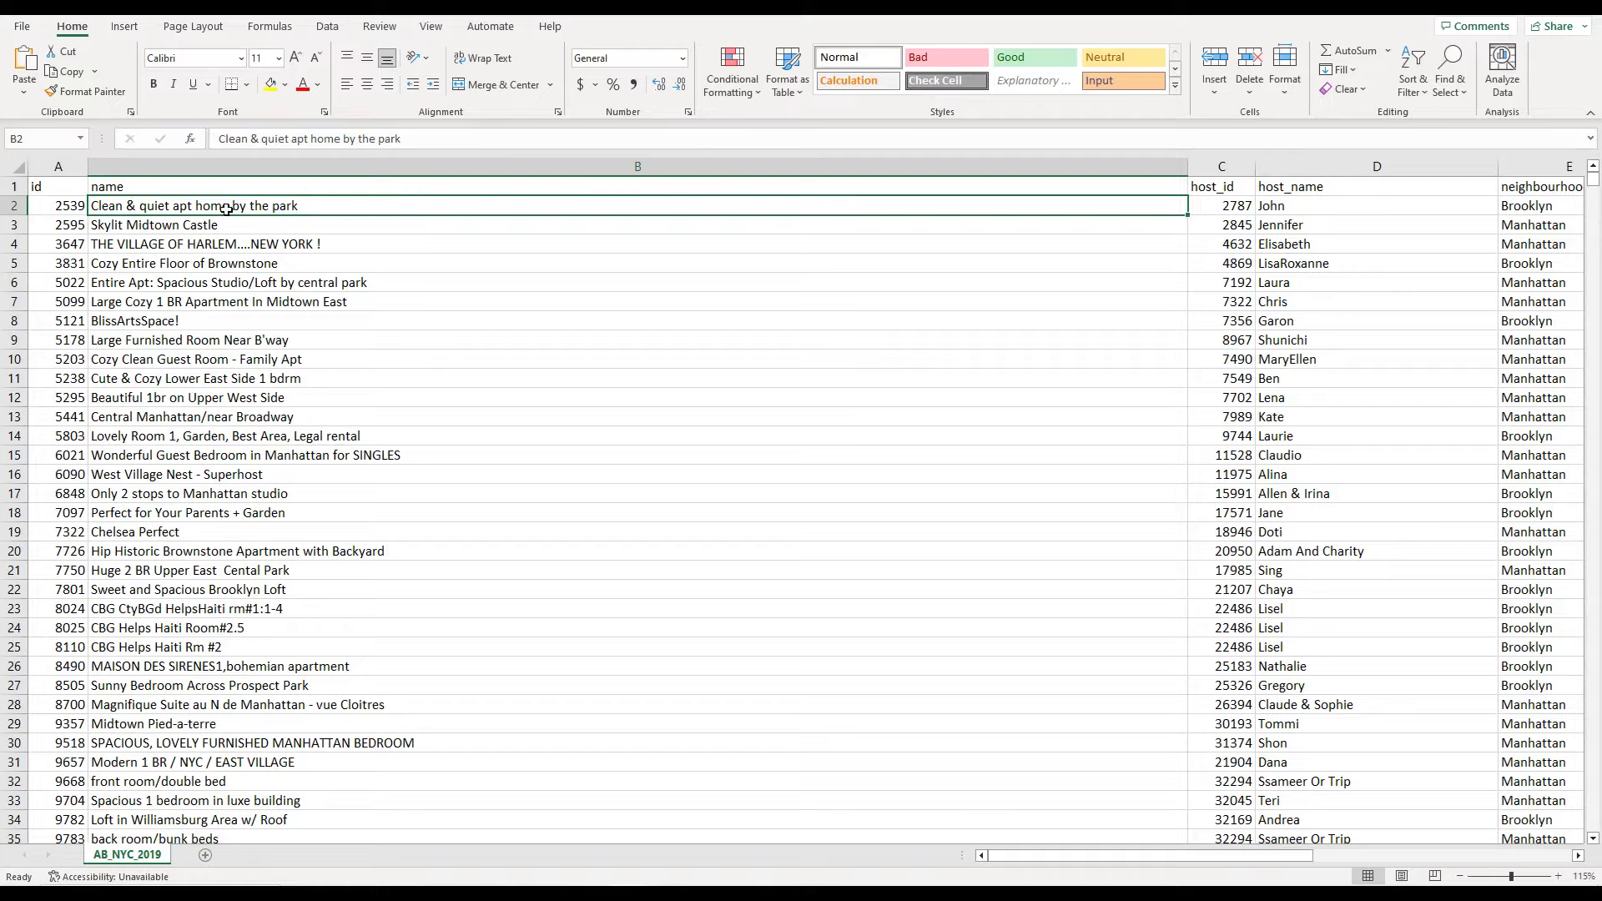
pyautogui.click(216, 242)
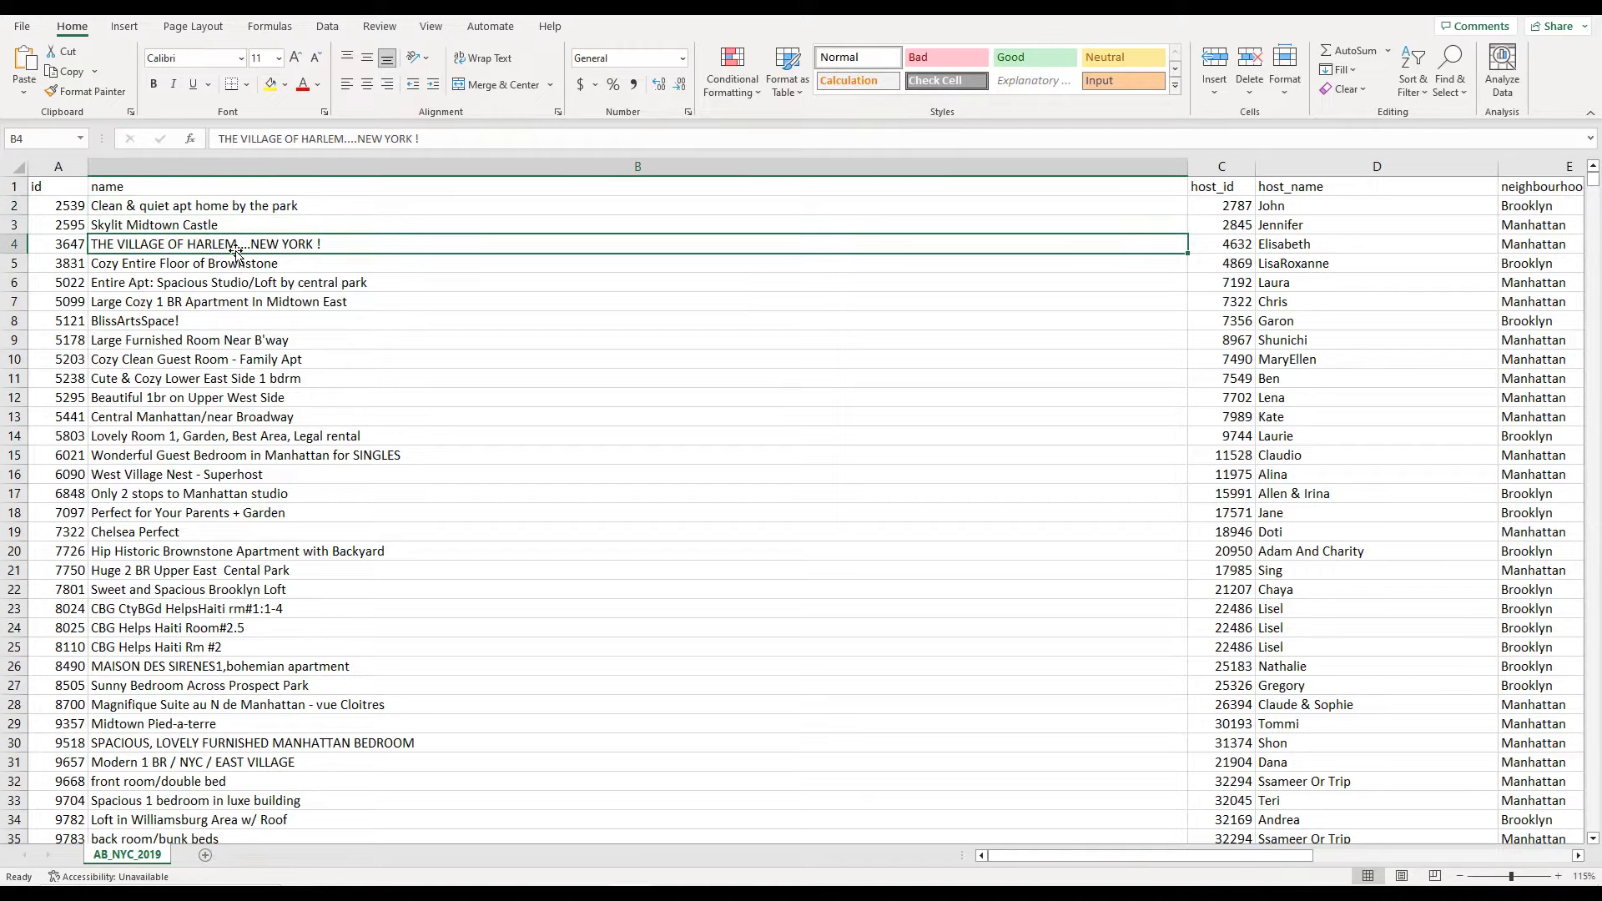
pyautogui.click(160, 269)
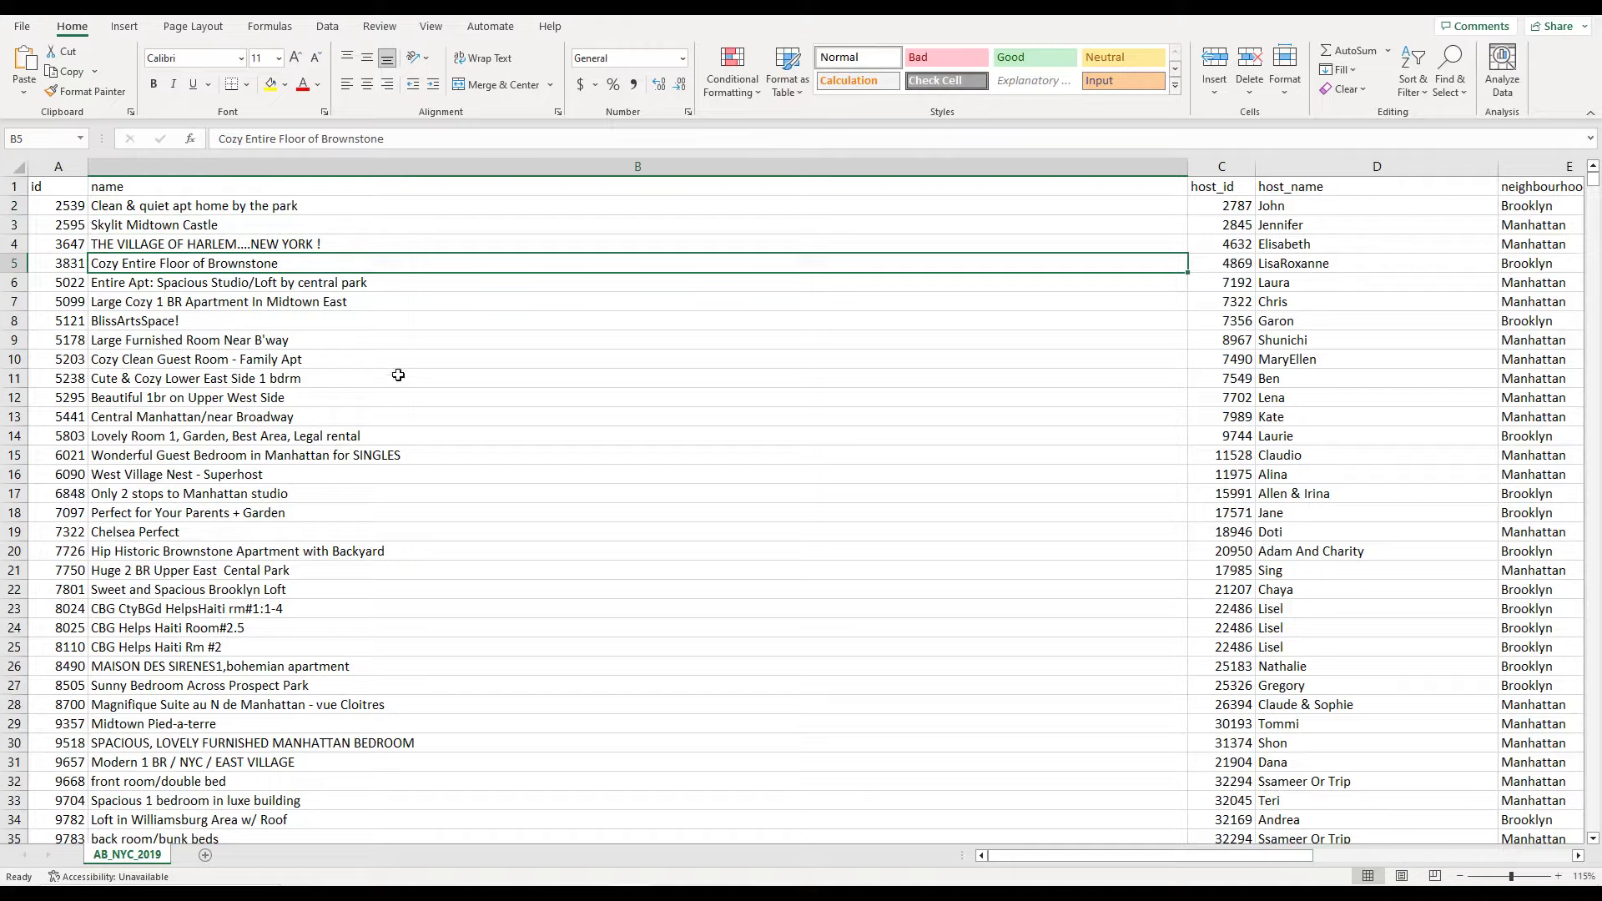
pyautogui.click(1234, 190)
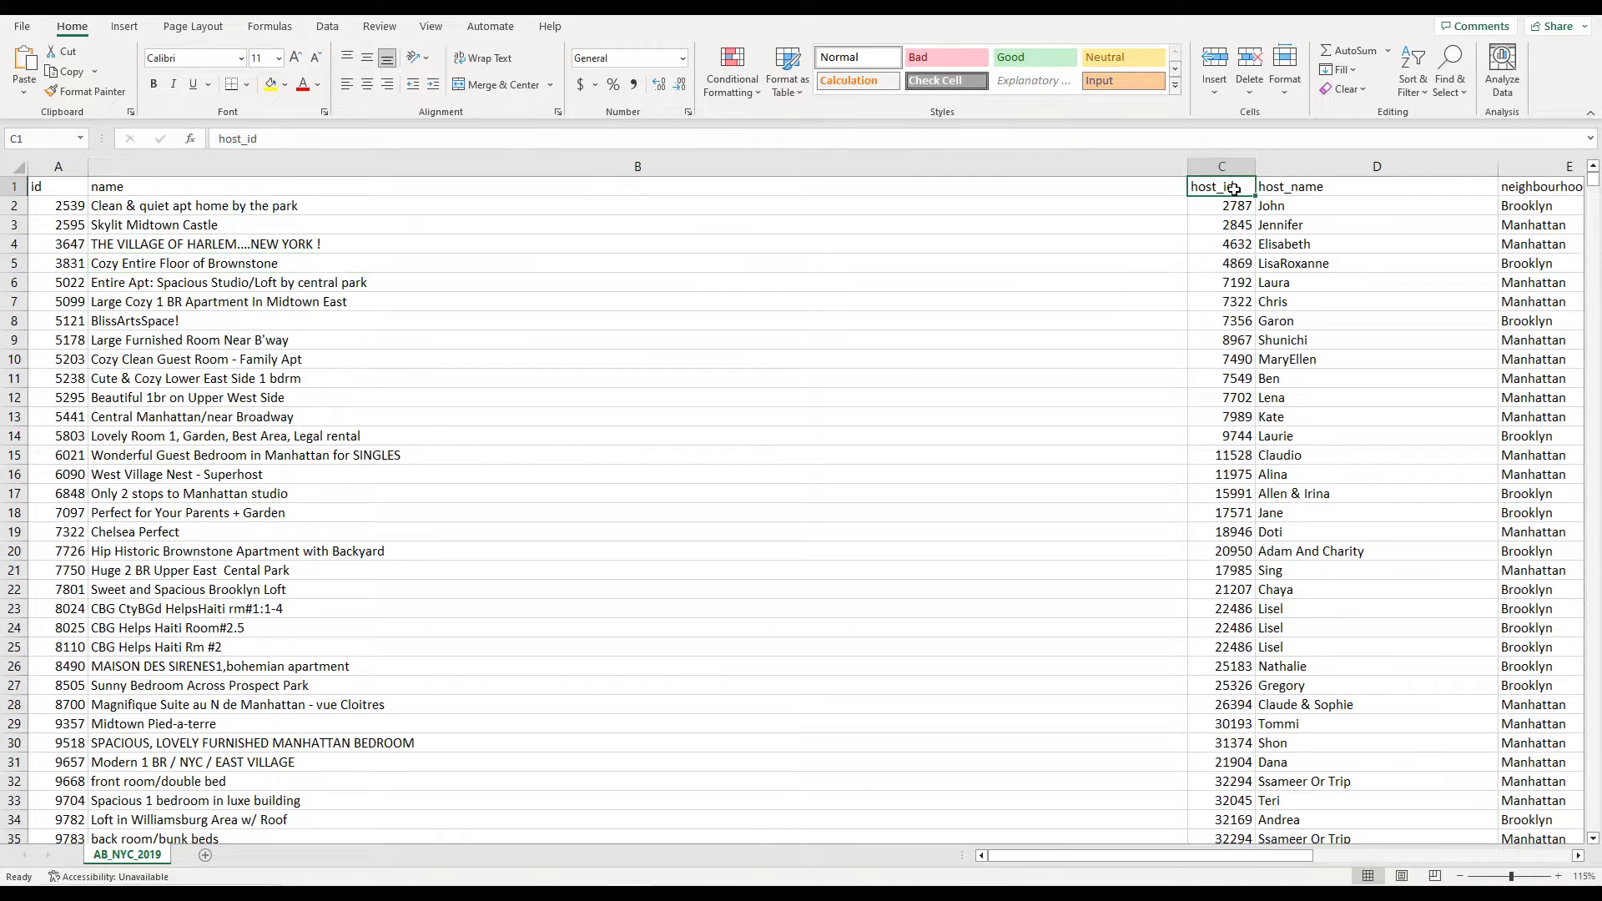
pyautogui.click(1312, 193)
# Examine the location columns neighbourhood_group, neighbourhood, latitude and longitude in the listings data.
pyautogui.press('Right')
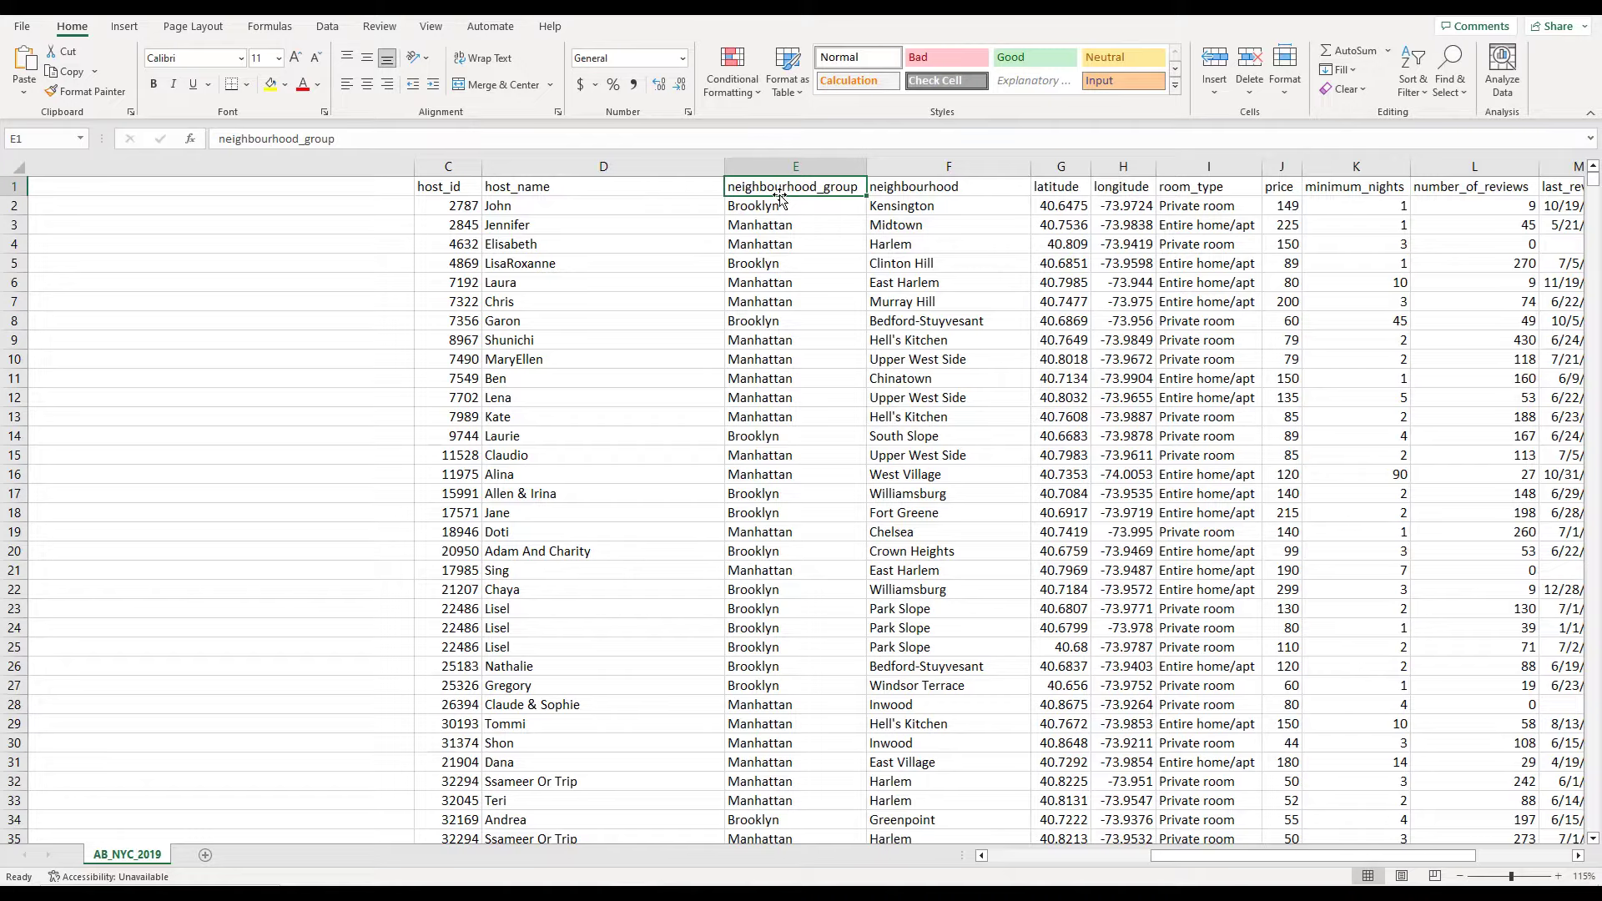
pyautogui.click(896, 188)
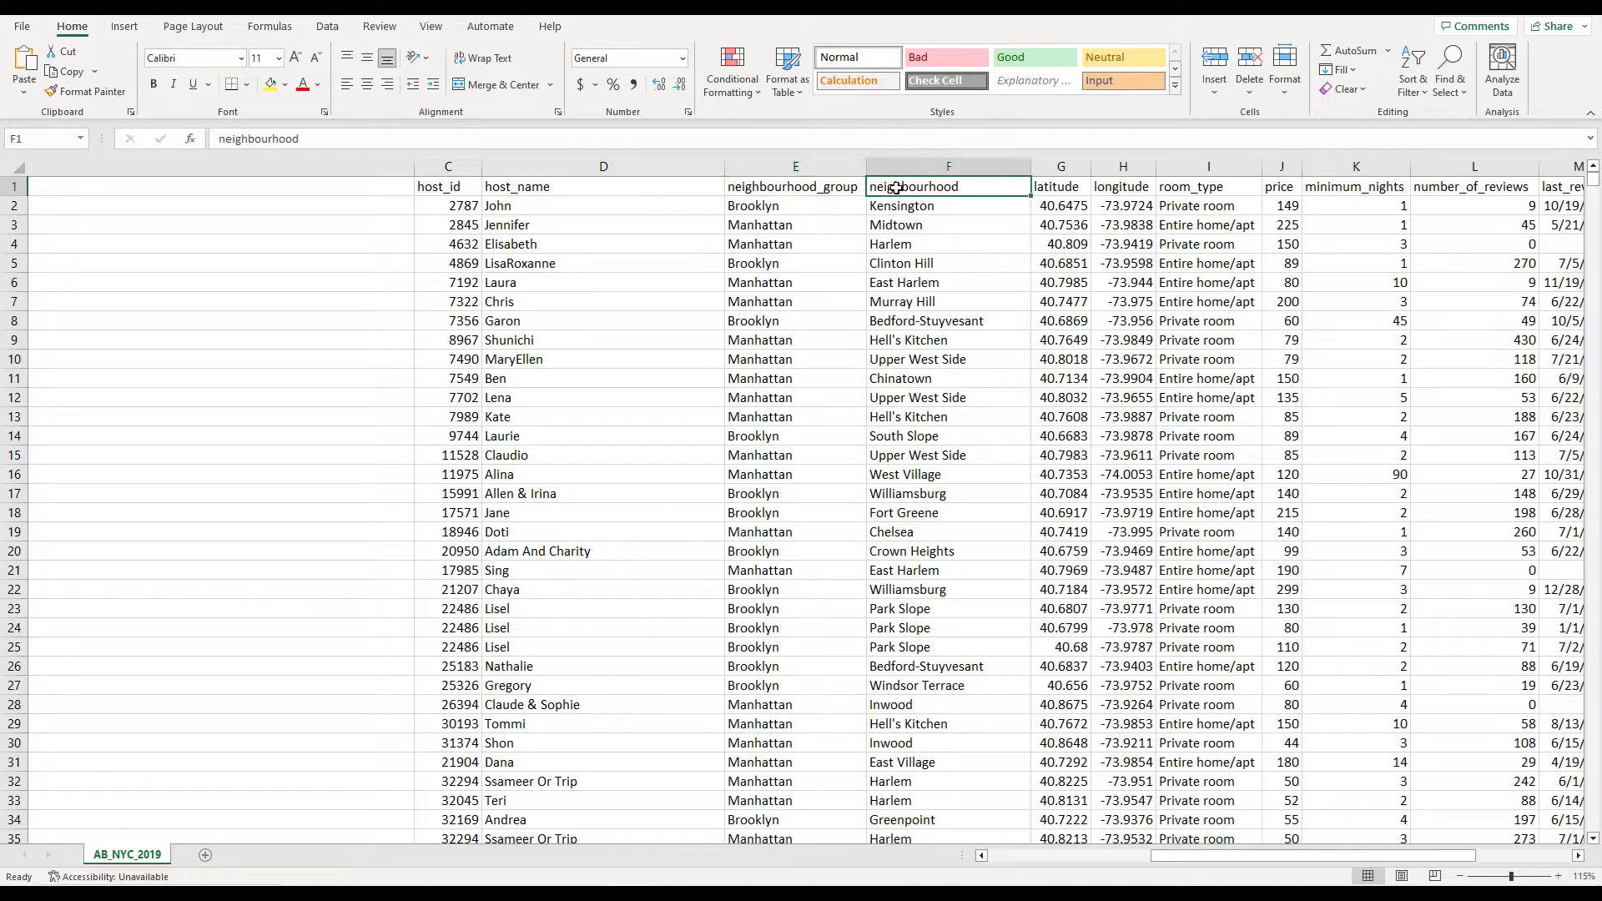
pyautogui.click(1062, 189)
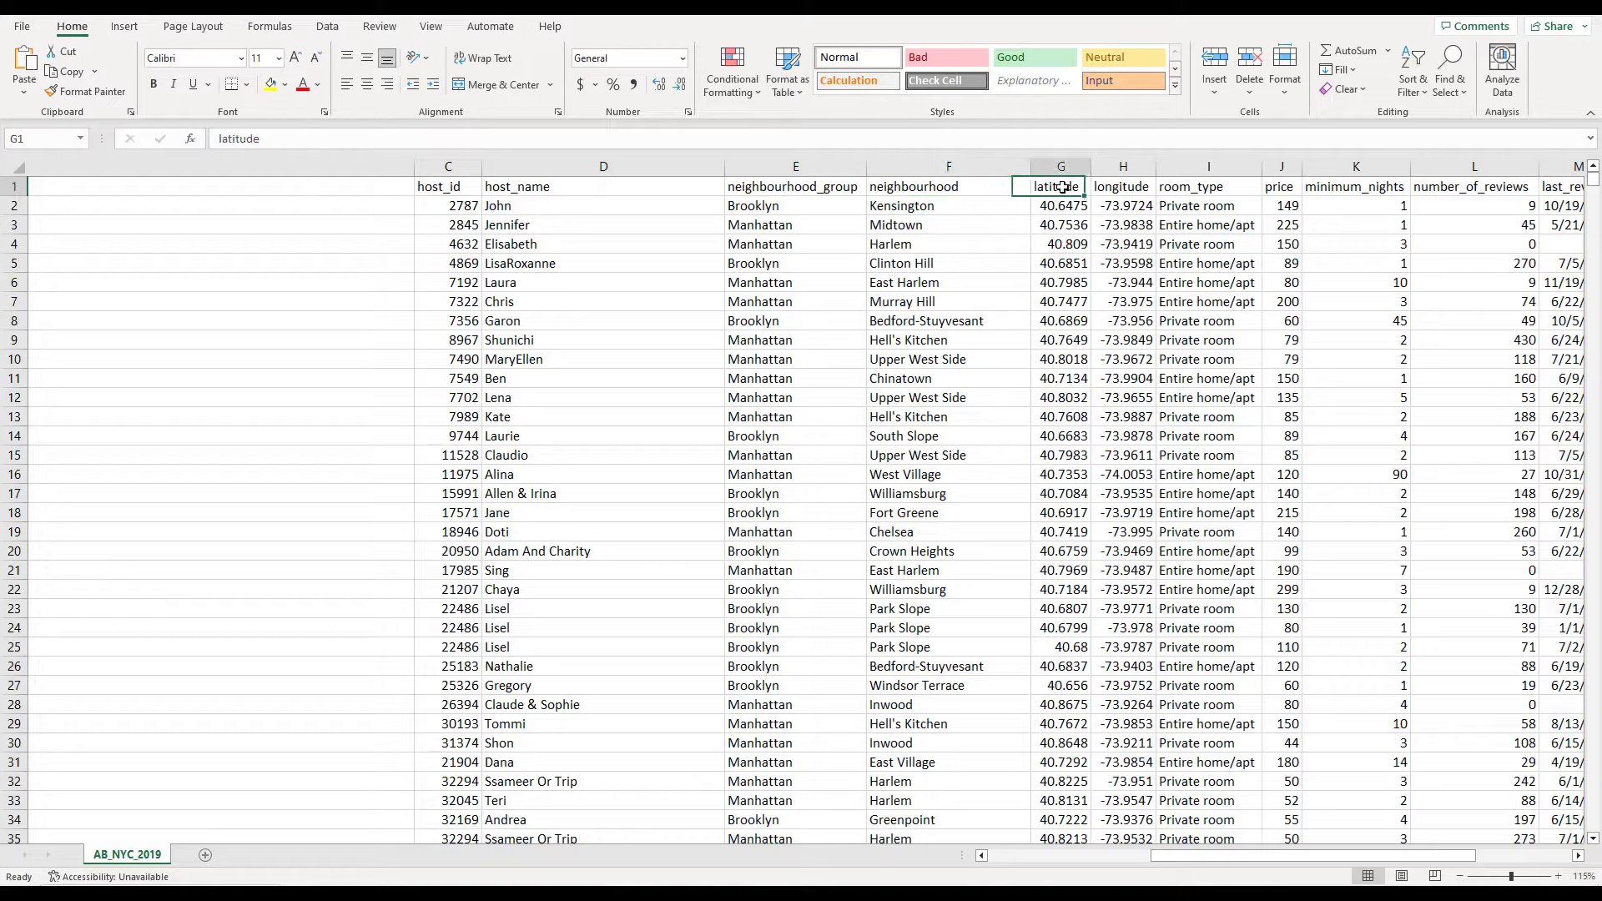
pyautogui.click(1106, 186)
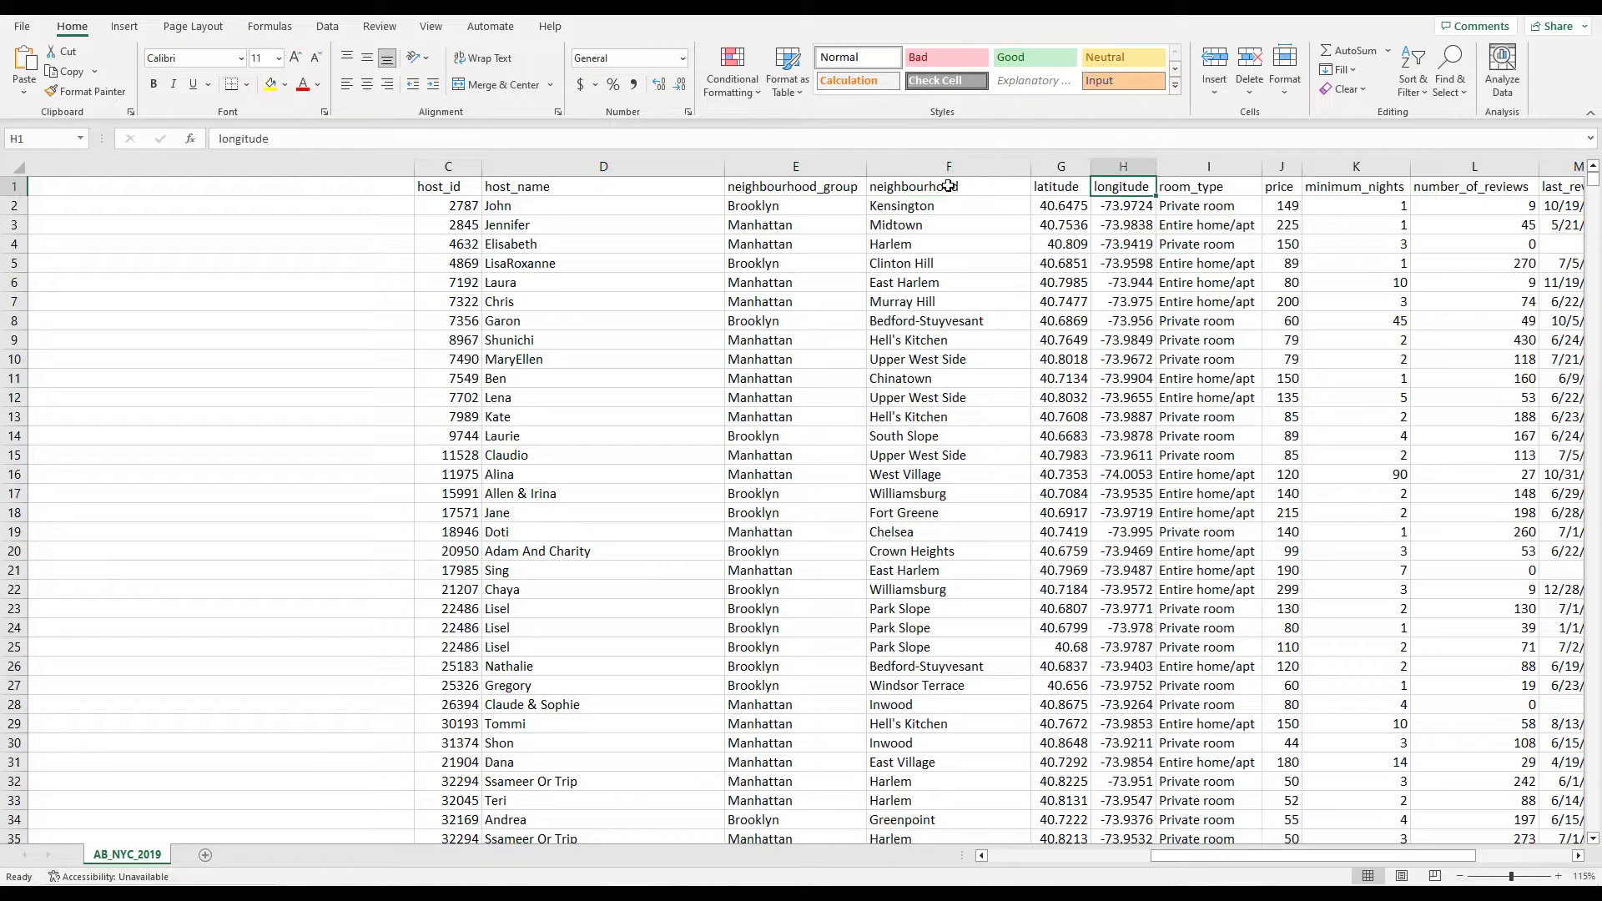
# Examine the room_type, price, minimum_nights and number_of_reviews columns of the listings data.
pyautogui.click(1207, 190)
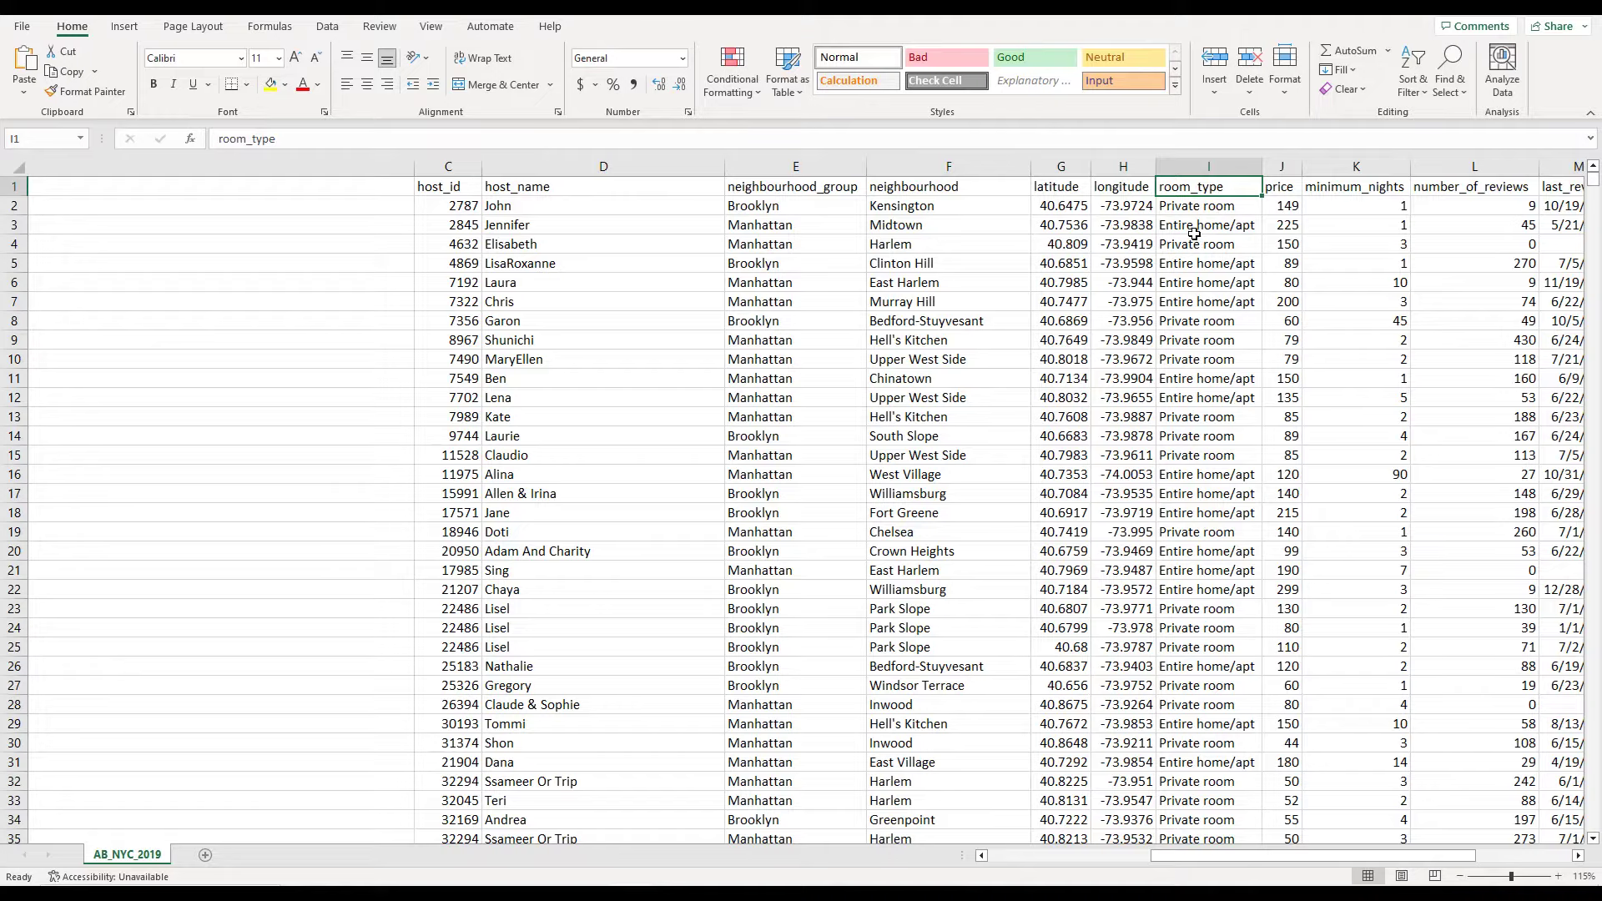
pyautogui.click(1290, 193)
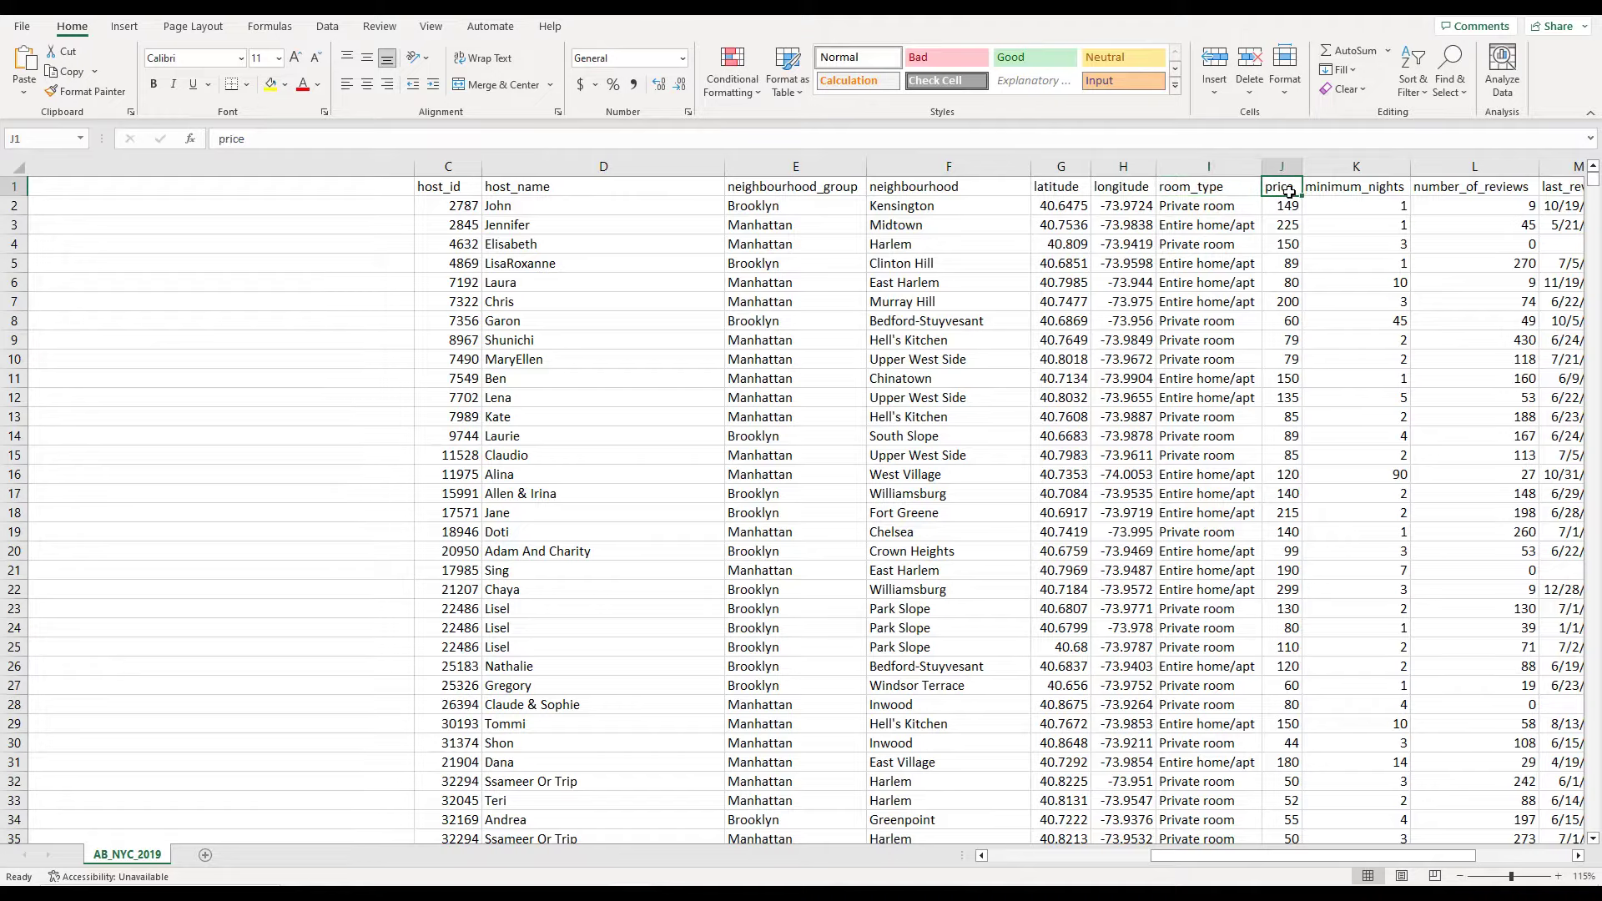
pyautogui.click(1330, 198)
pyautogui.click(1427, 202)
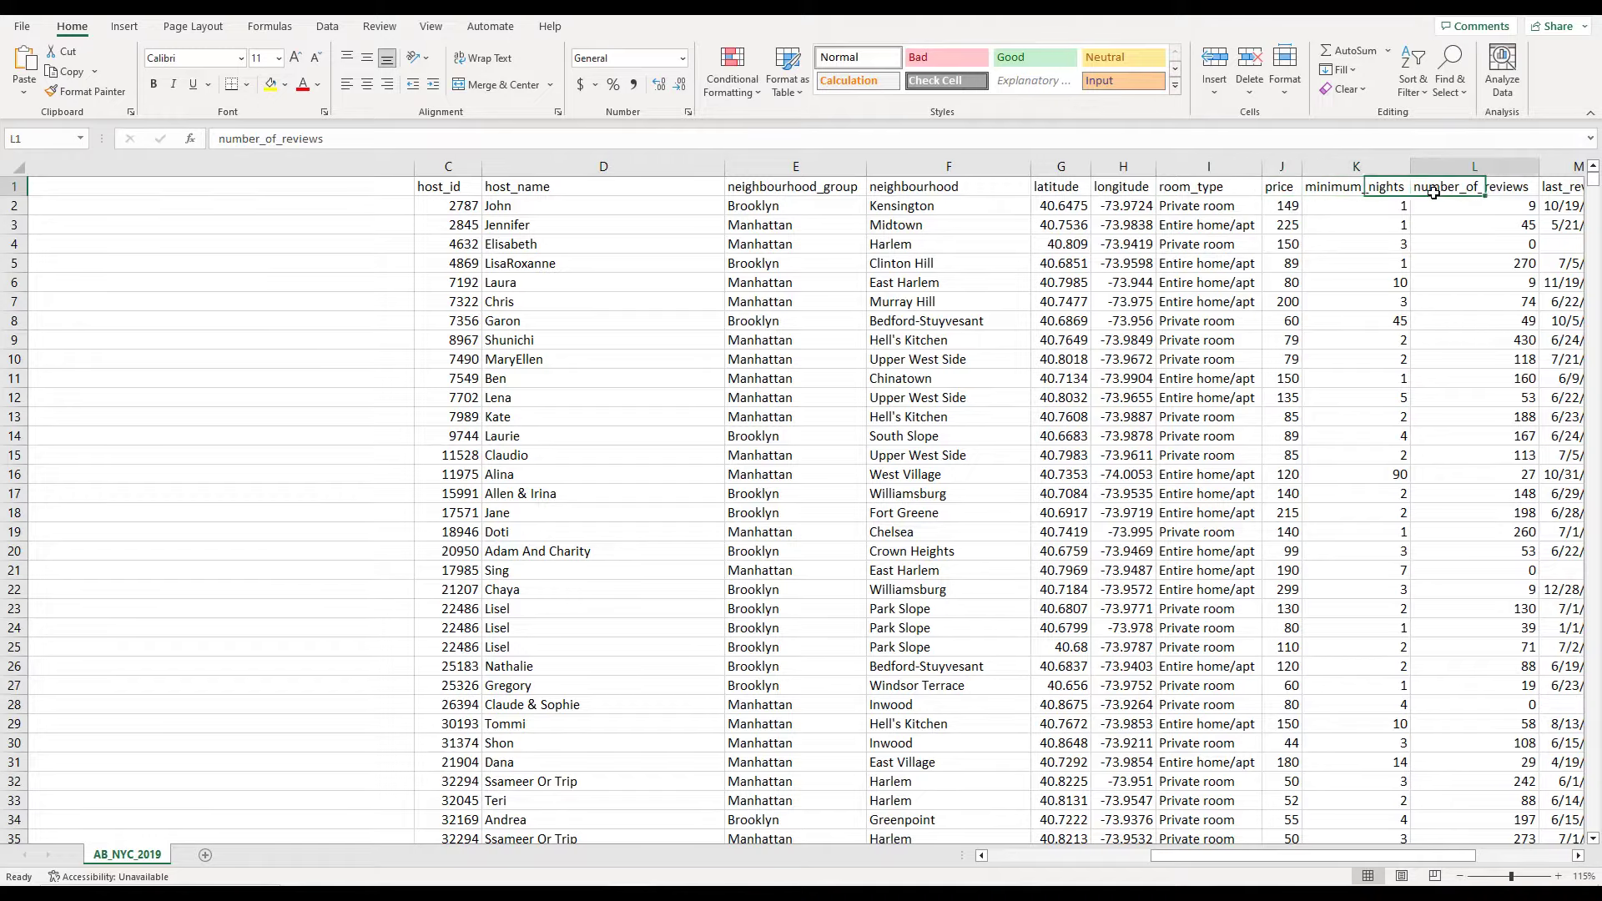
# Examine the last_review, reviews_per_month, calculated_host_listings_count and availability_365 columns of the listings data.
pyautogui.moveTo(1340, 857); pyautogui.dragTo(1434, 857)
pyautogui.click(1132, 189)
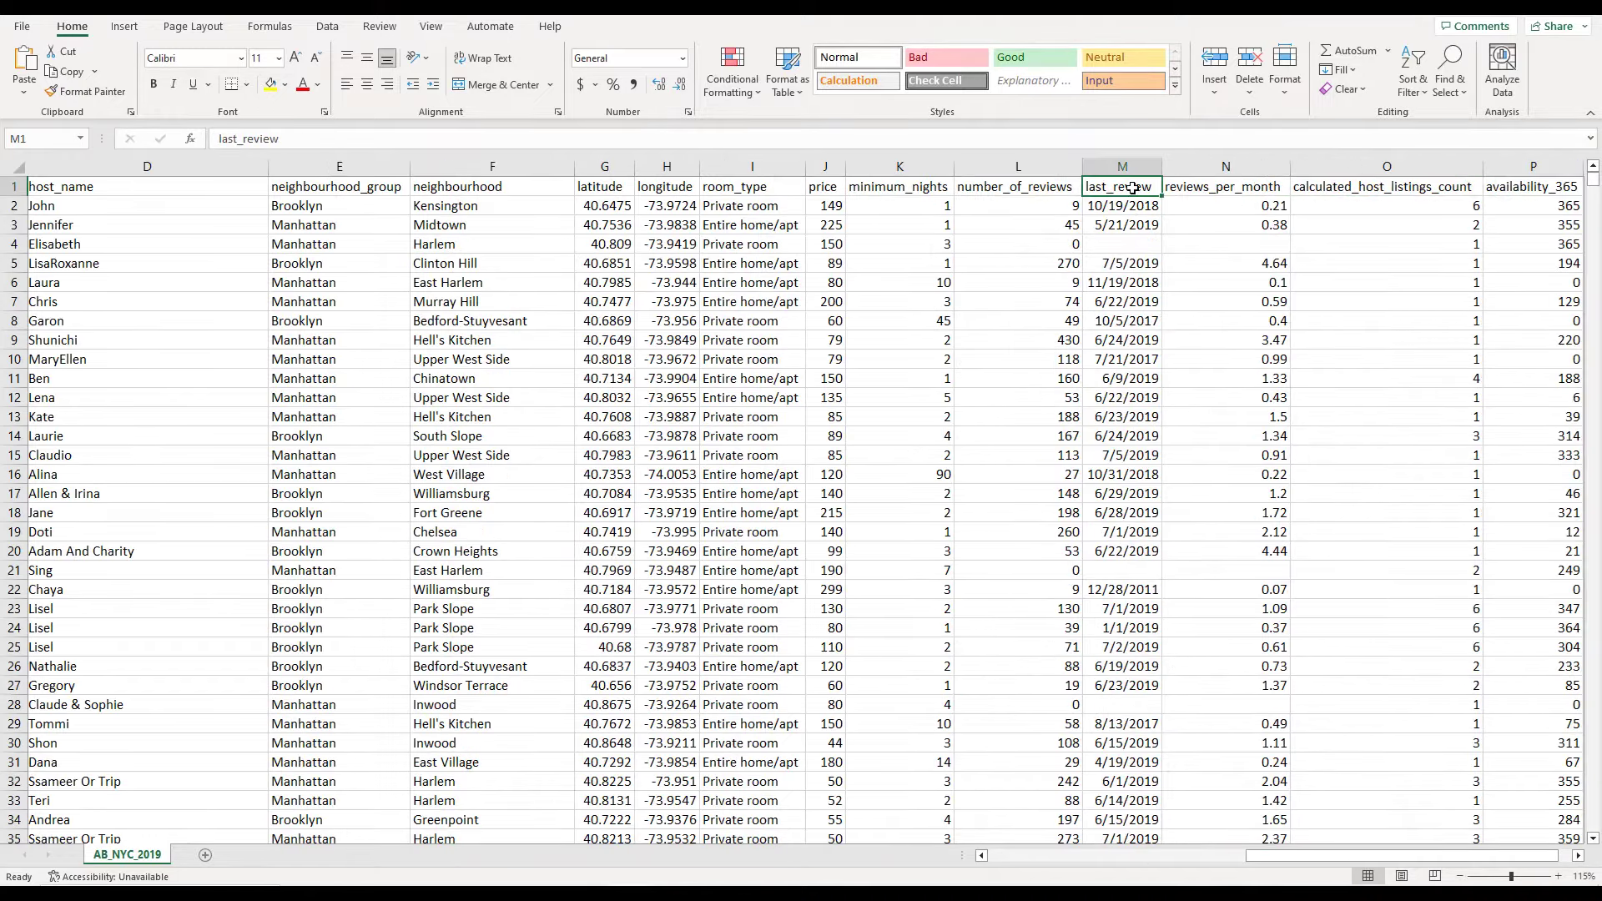
pyautogui.click(1201, 195)
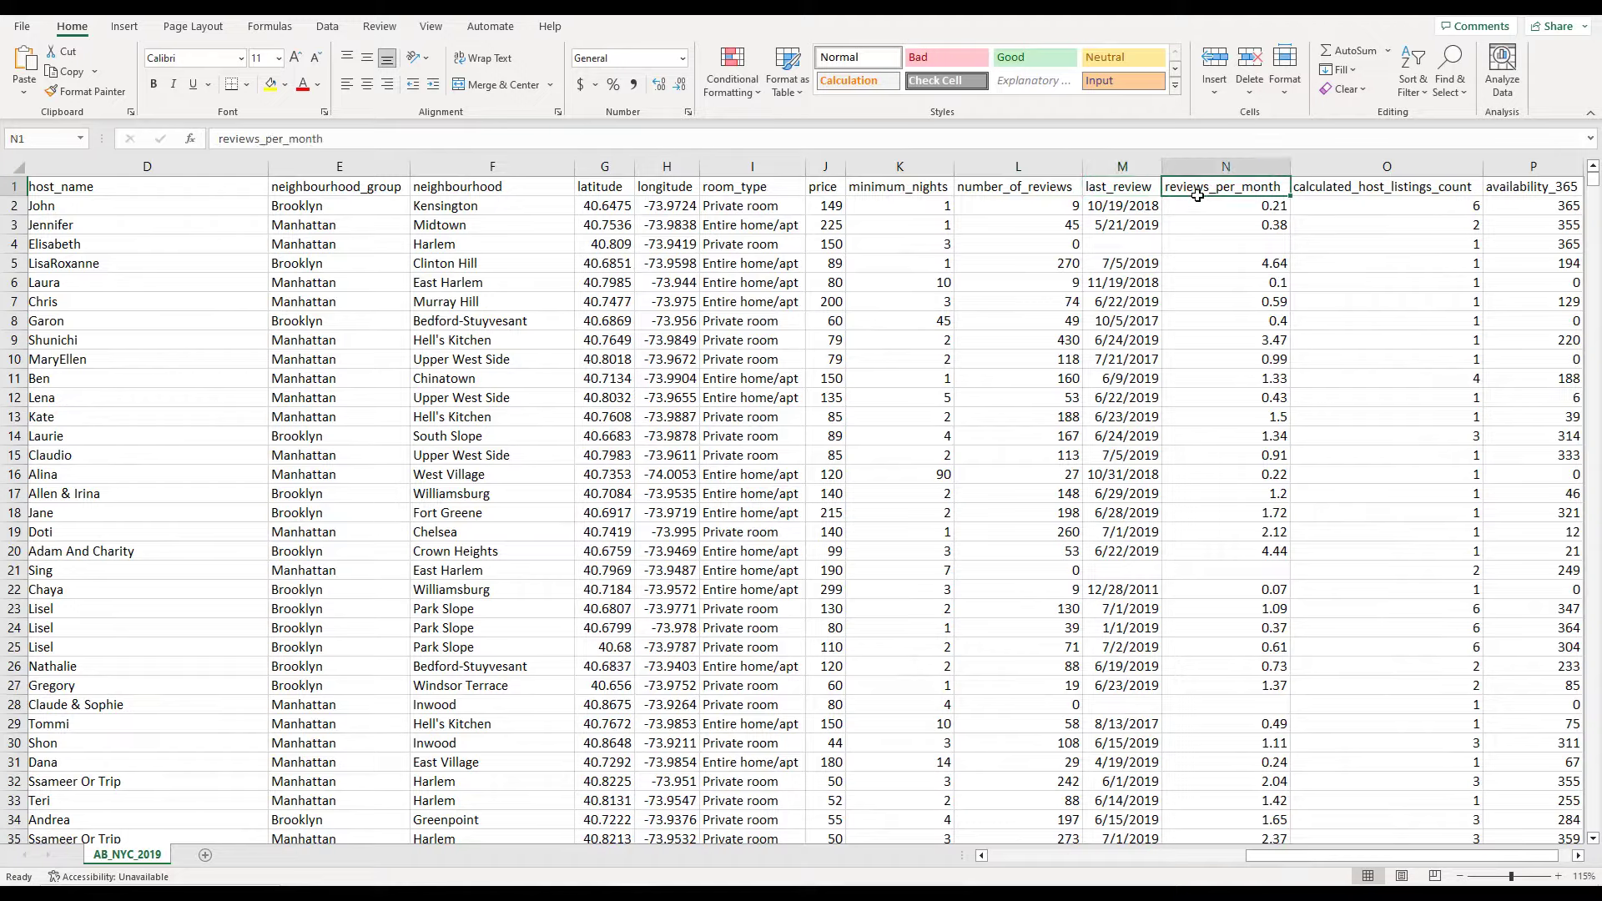
pyautogui.click(1314, 191)
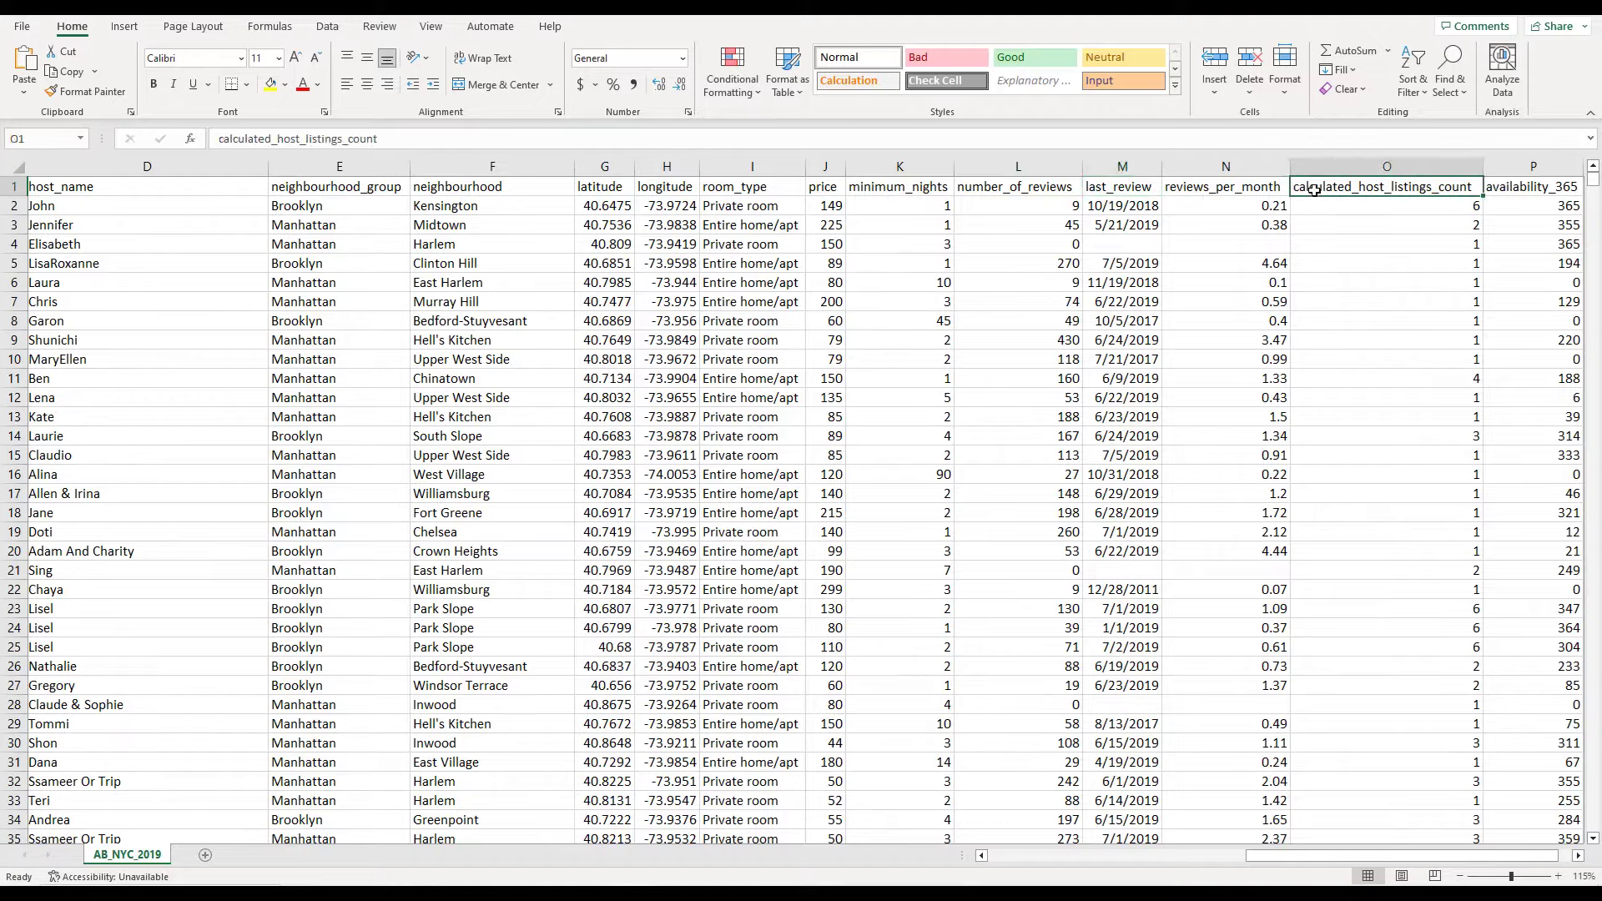
pyautogui.click(1508, 189)
pyautogui.click(1569, 304)
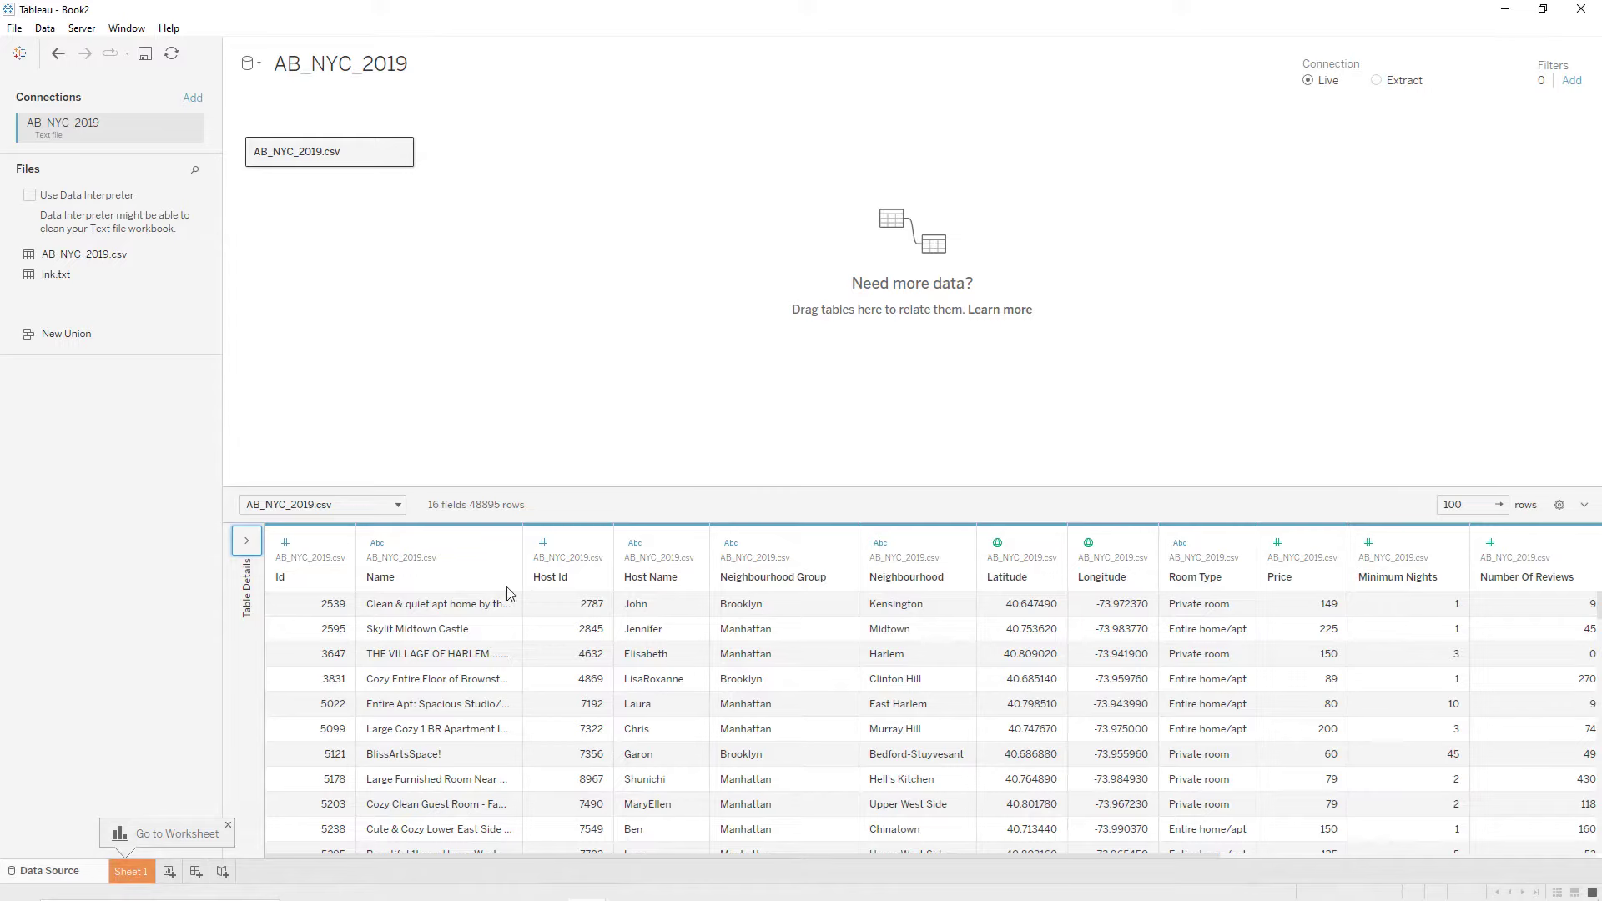
# Open the blank worksheet Sheet 1 in the Tableau workbook connected to AB_NYC_2019.csv.
pyautogui.click(131, 872)
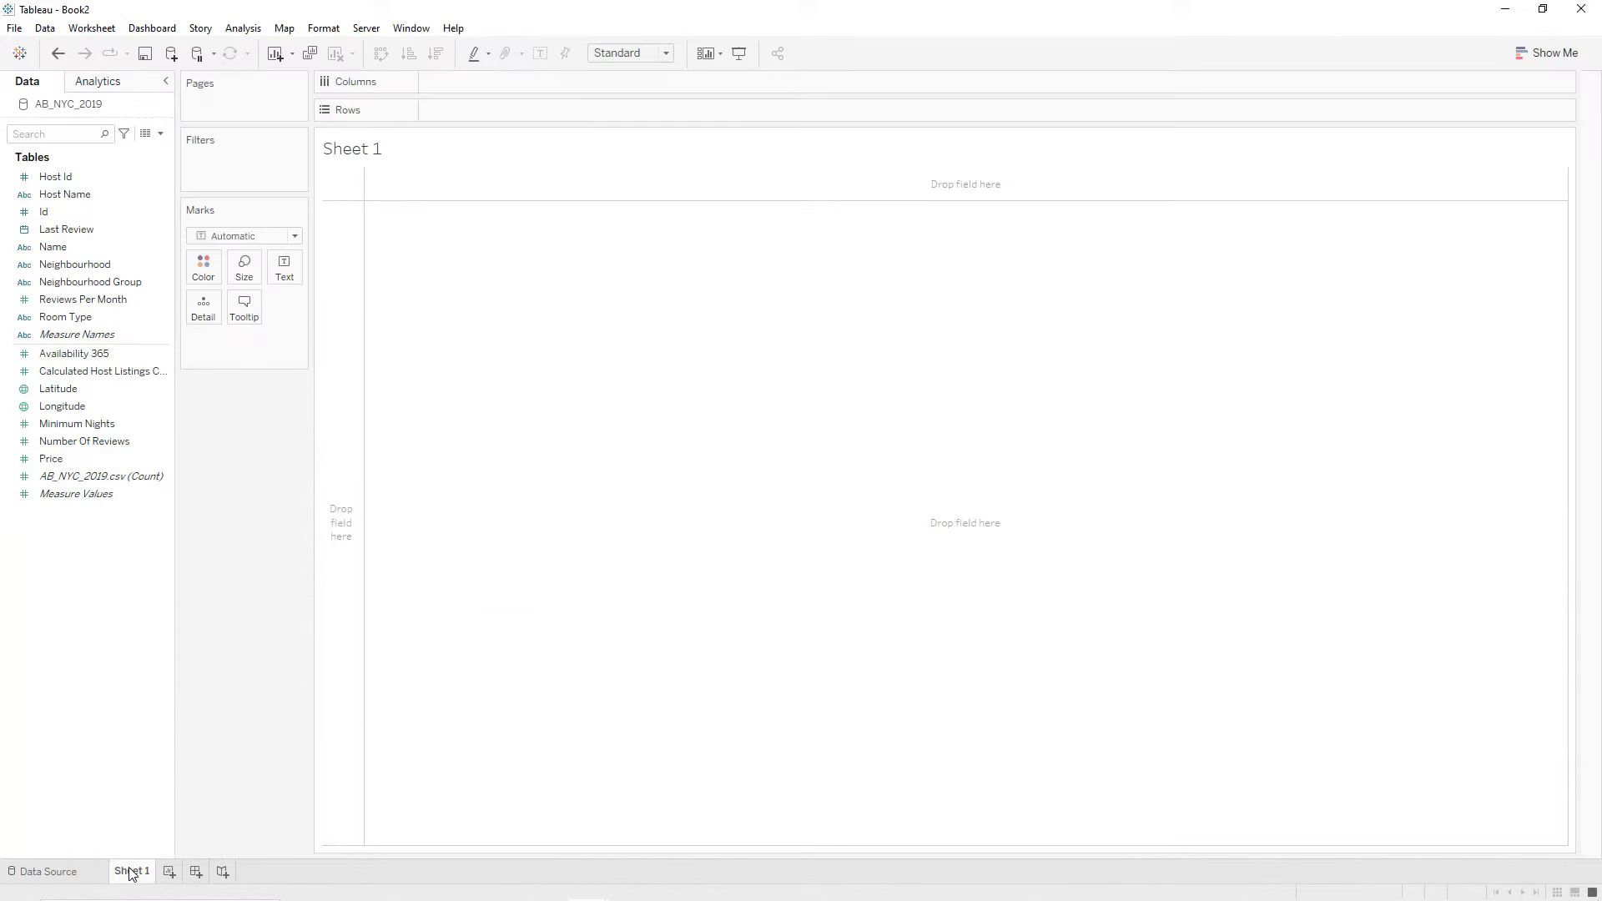
# Build a map from average Latitude on Rows and average Longitude on Columns, with Neighbourhood as mark detail.
pyautogui.doubleClick(81, 394)
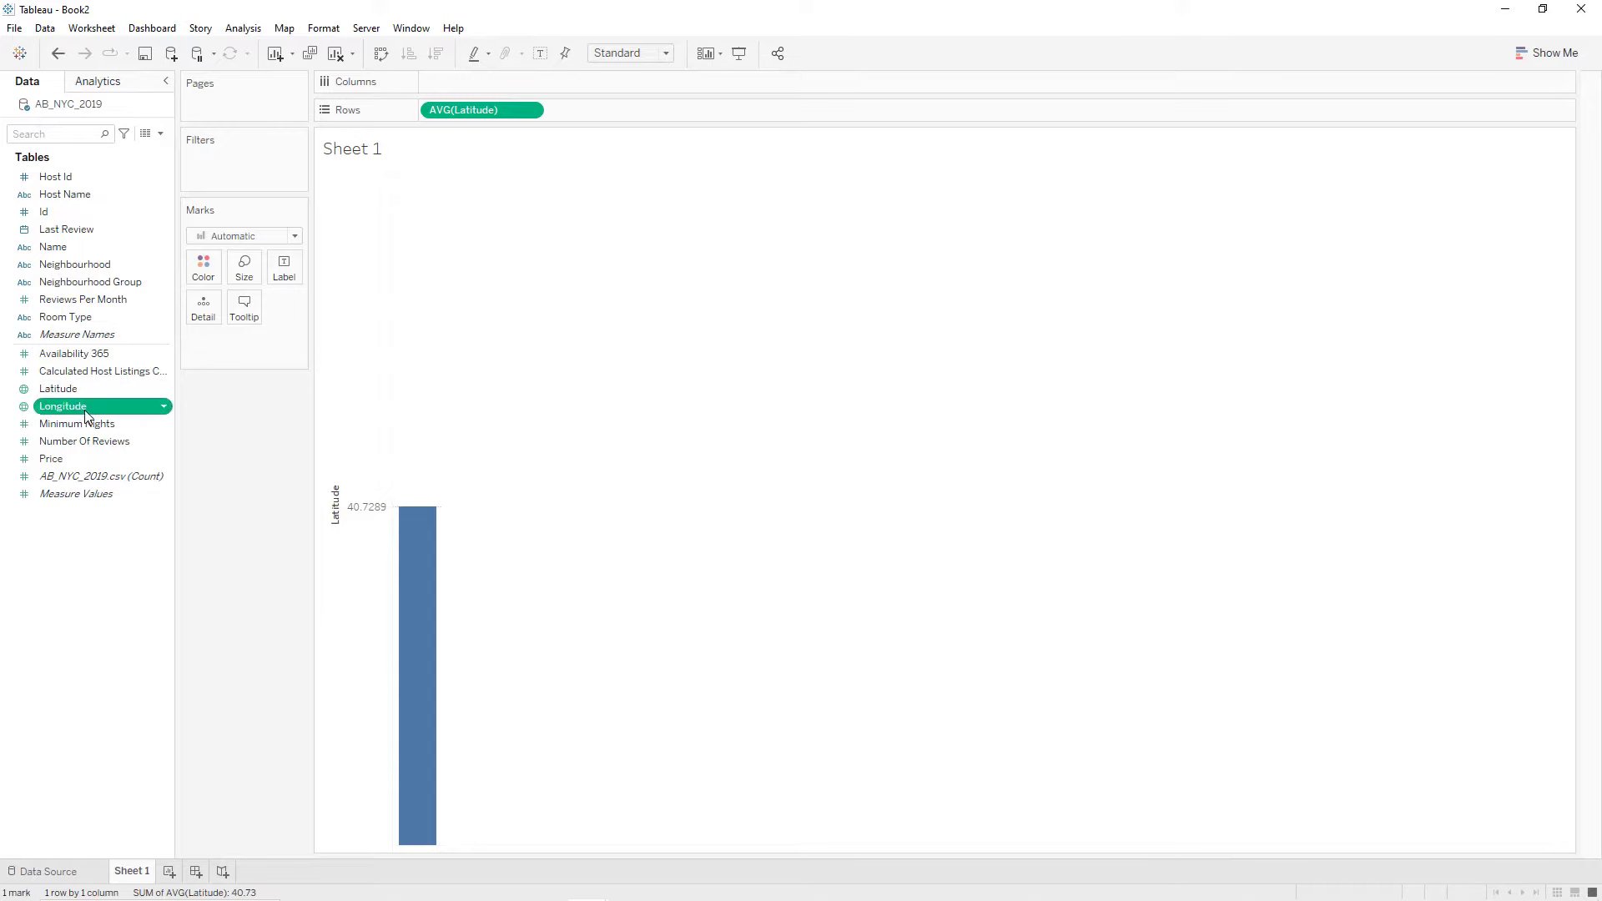
pyautogui.doubleClick(83, 409)
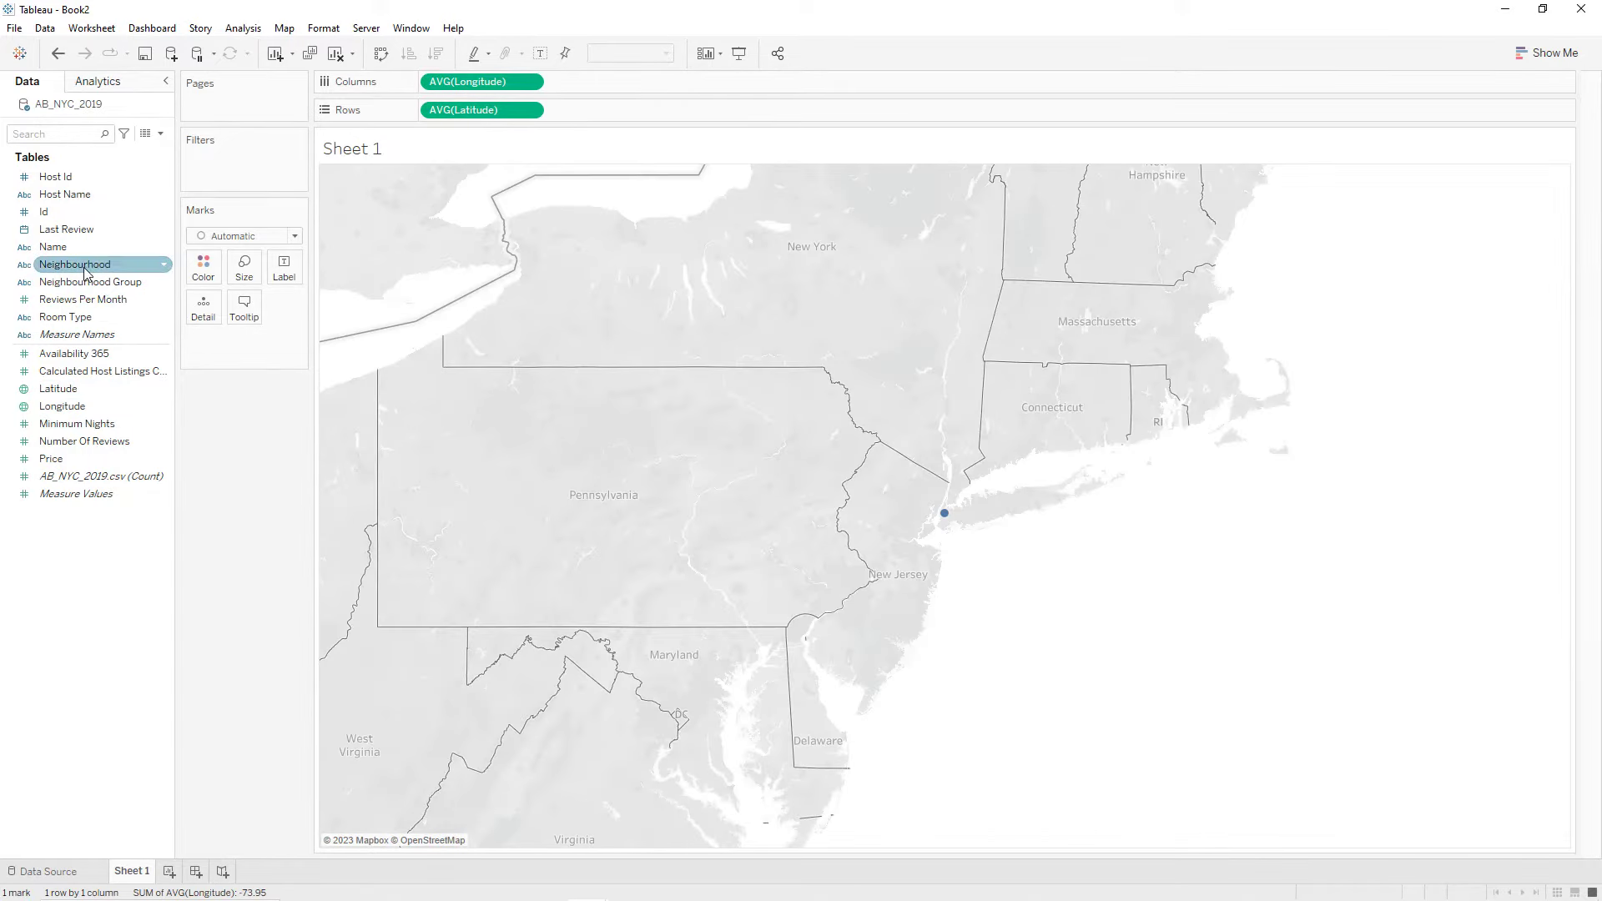
pyautogui.moveTo(86, 273); pyautogui.dragTo(202, 317)
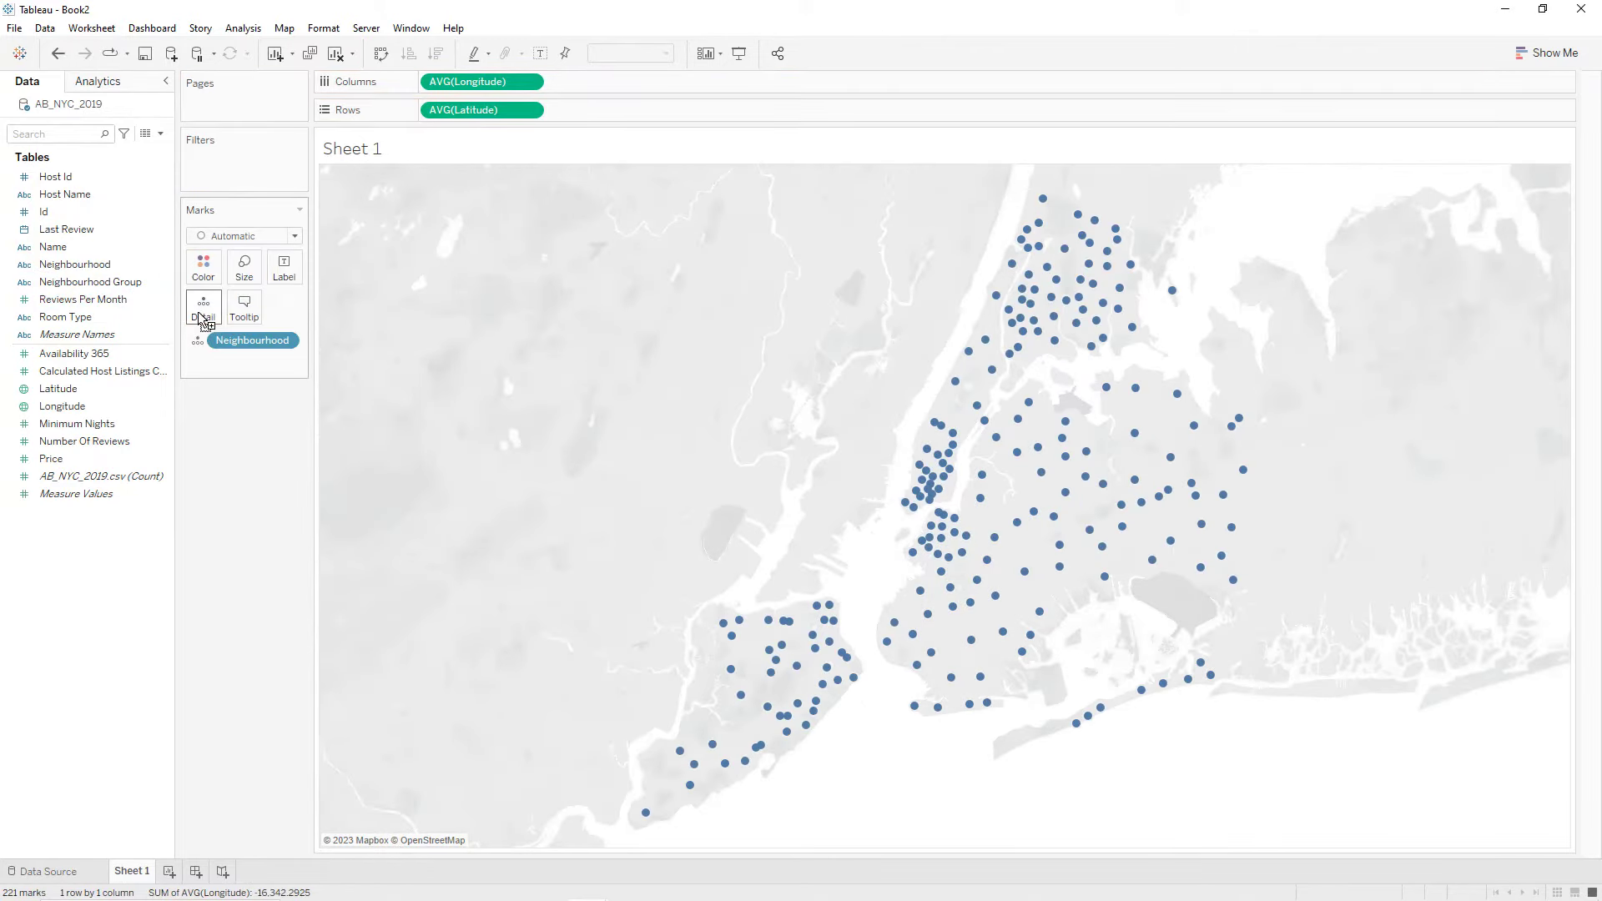
# Colour the map marks by average Price and label them with Neighbourhood Group.
pyautogui.moveTo(70, 462)
pyautogui.mouseDown()
pyautogui.moveTo(117, 436)
pyautogui.moveTo(180, 277)
pyautogui.moveTo(204, 277)
pyautogui.mouseUp()
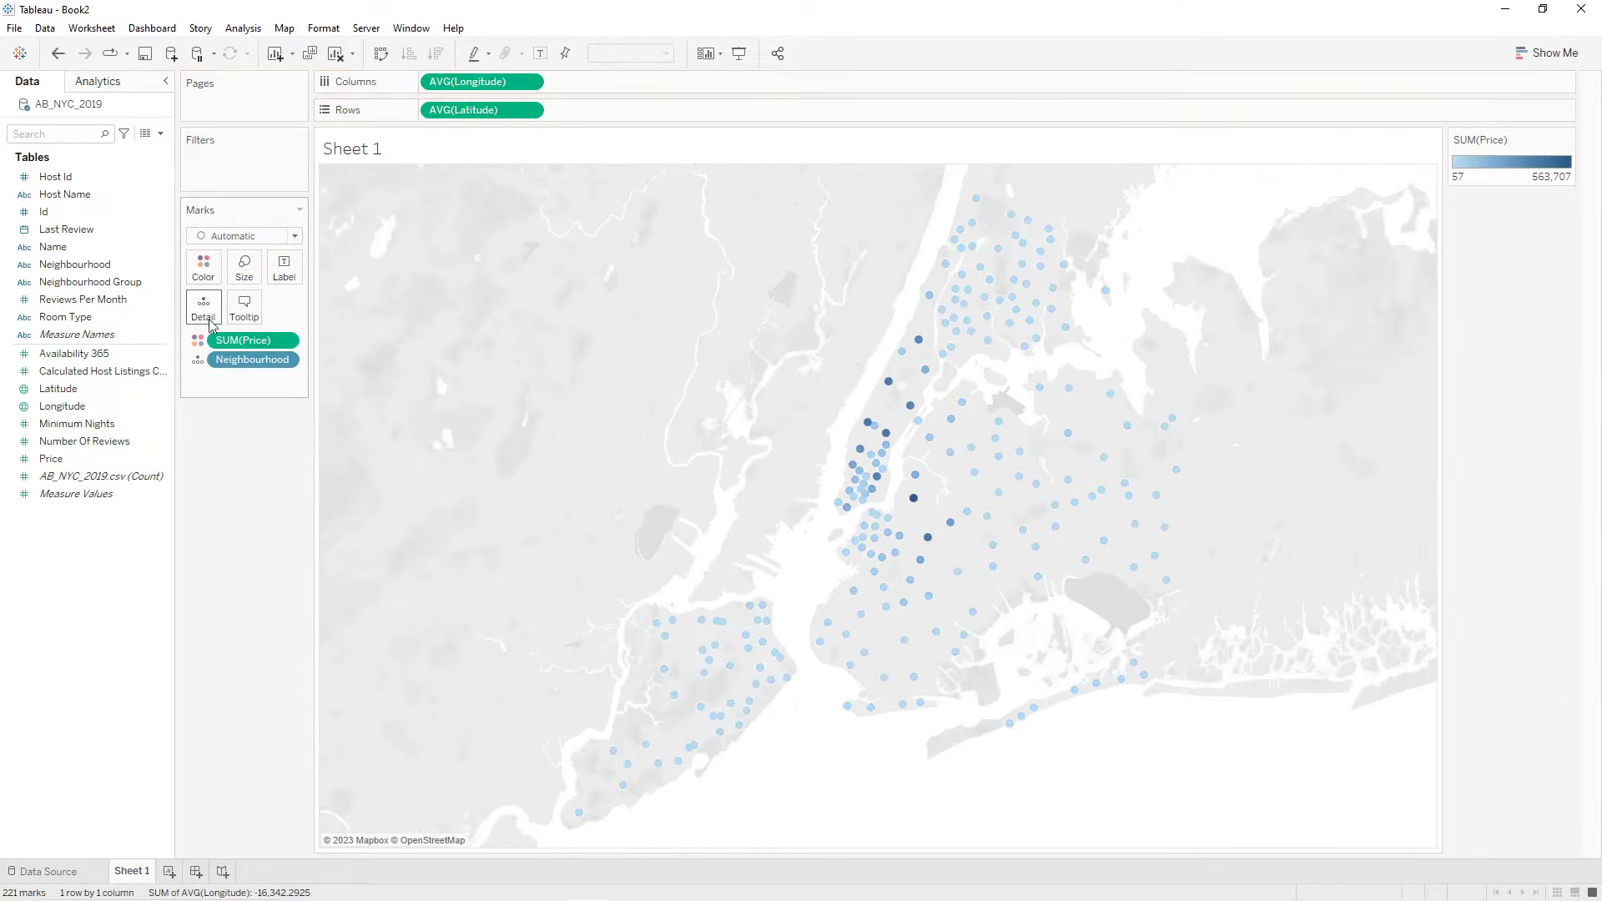
pyautogui.click(286, 341)
pyautogui.moveTo(310, 494)
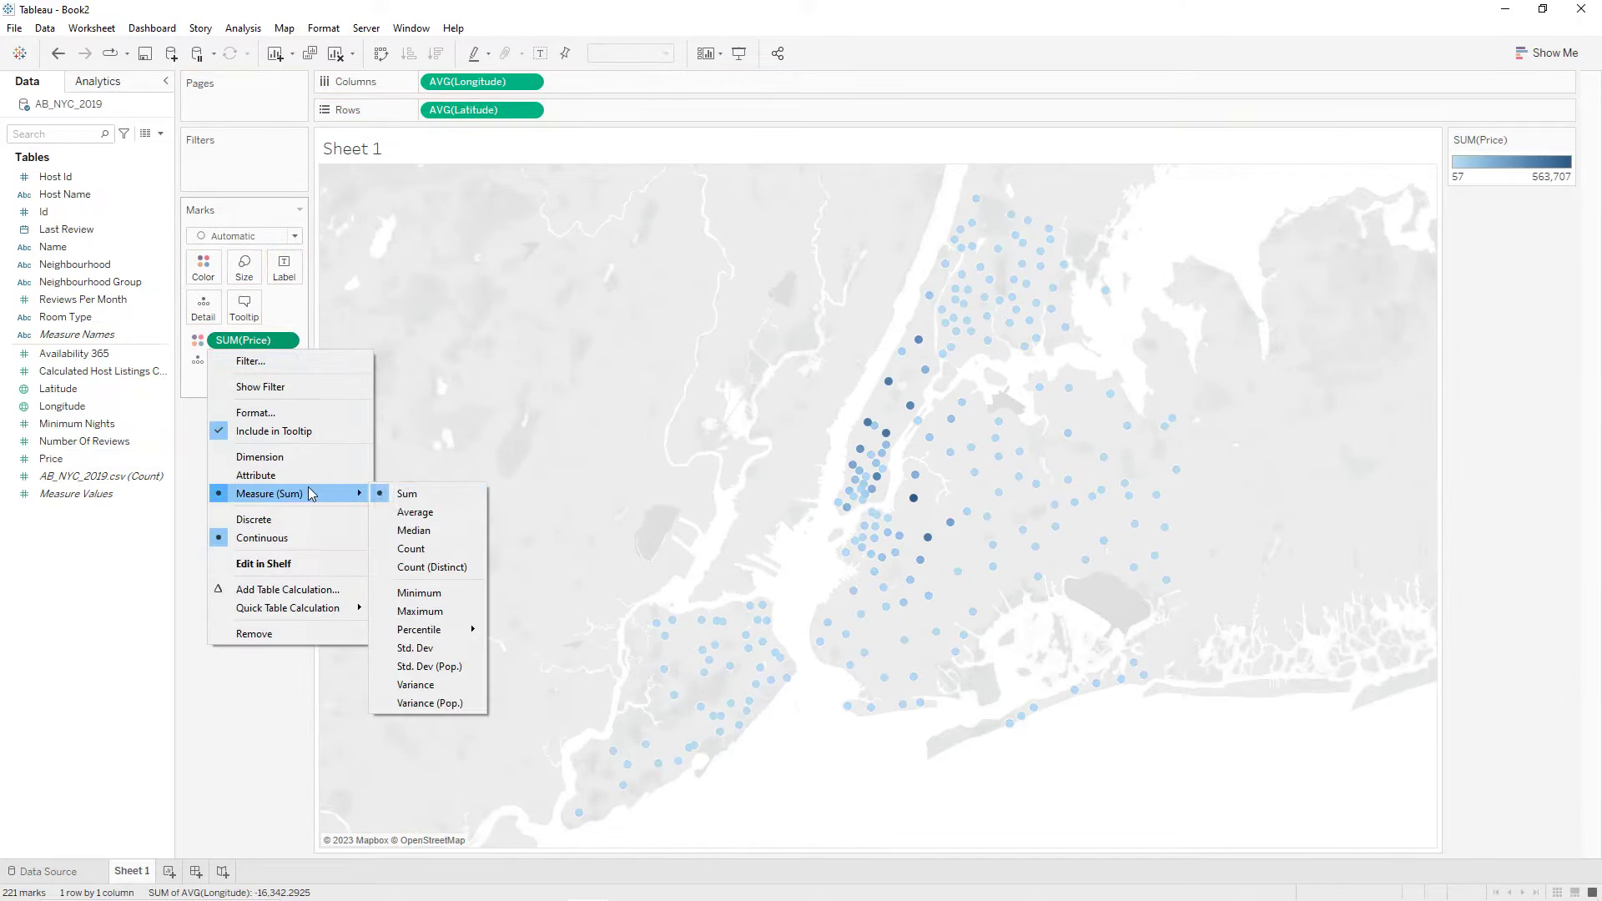
pyautogui.click(405, 511)
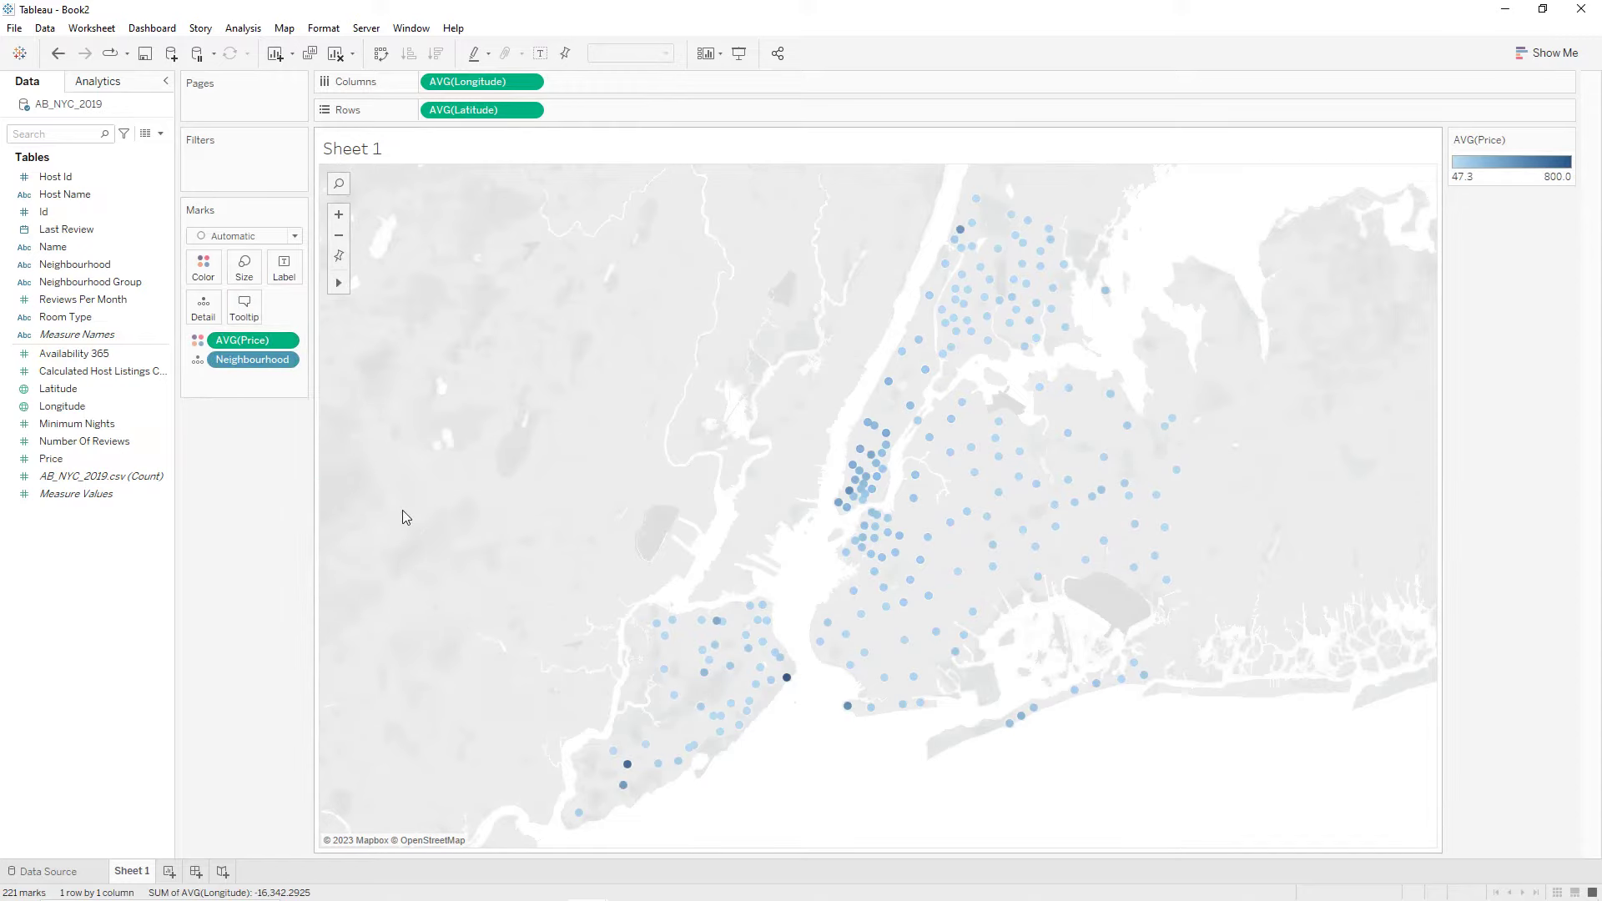
pyautogui.click(113, 299)
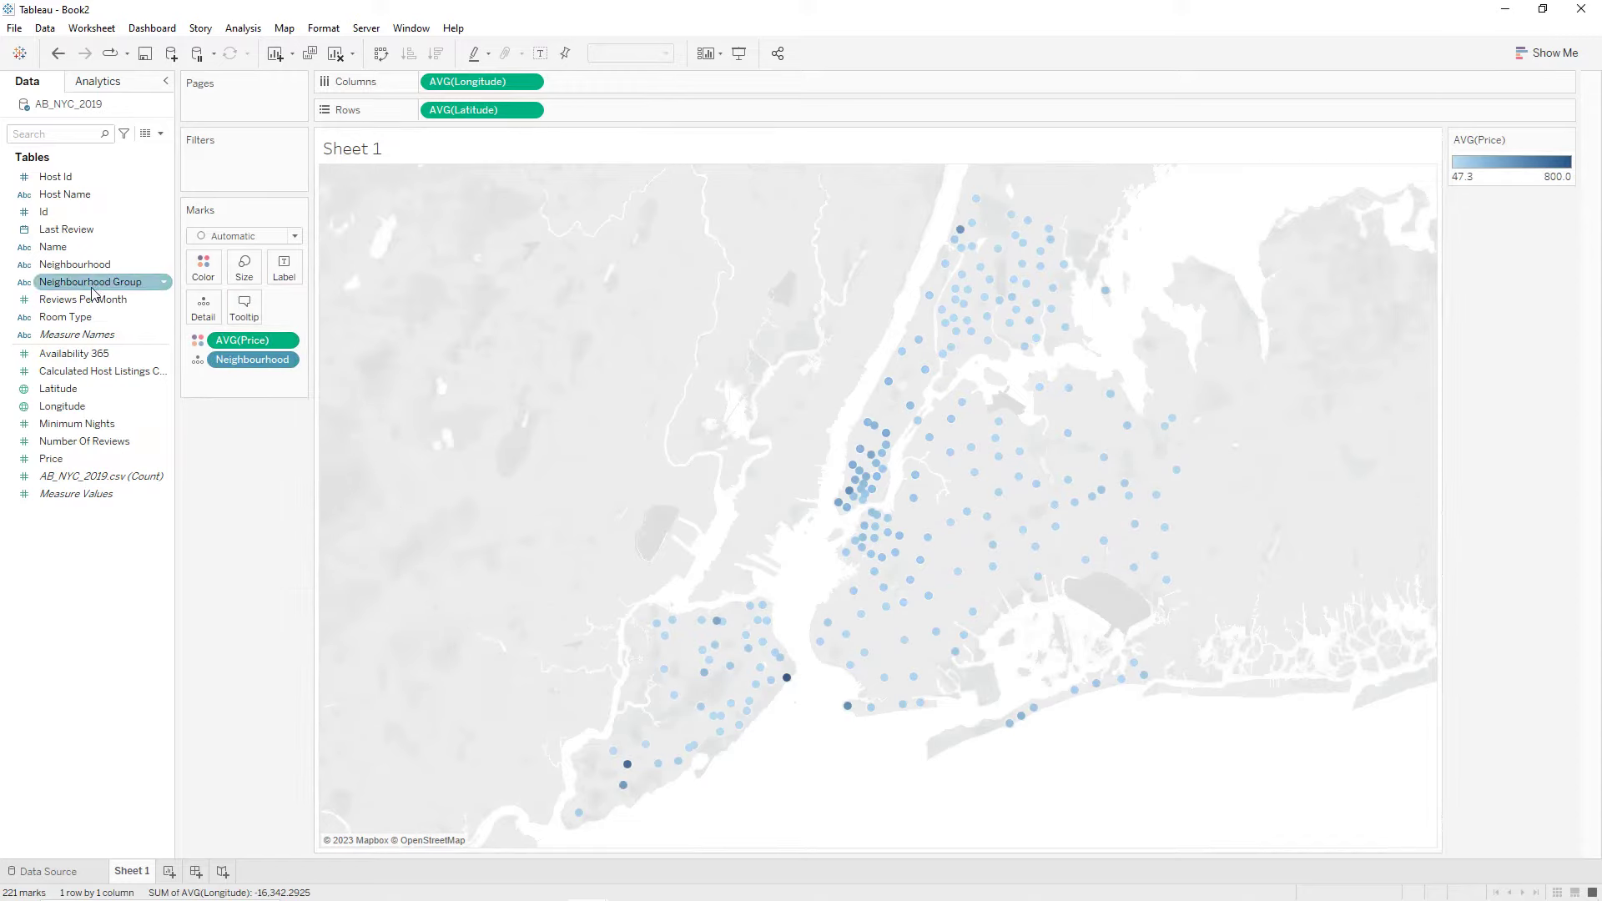
pyautogui.moveTo(92, 292); pyautogui.dragTo(280, 284)
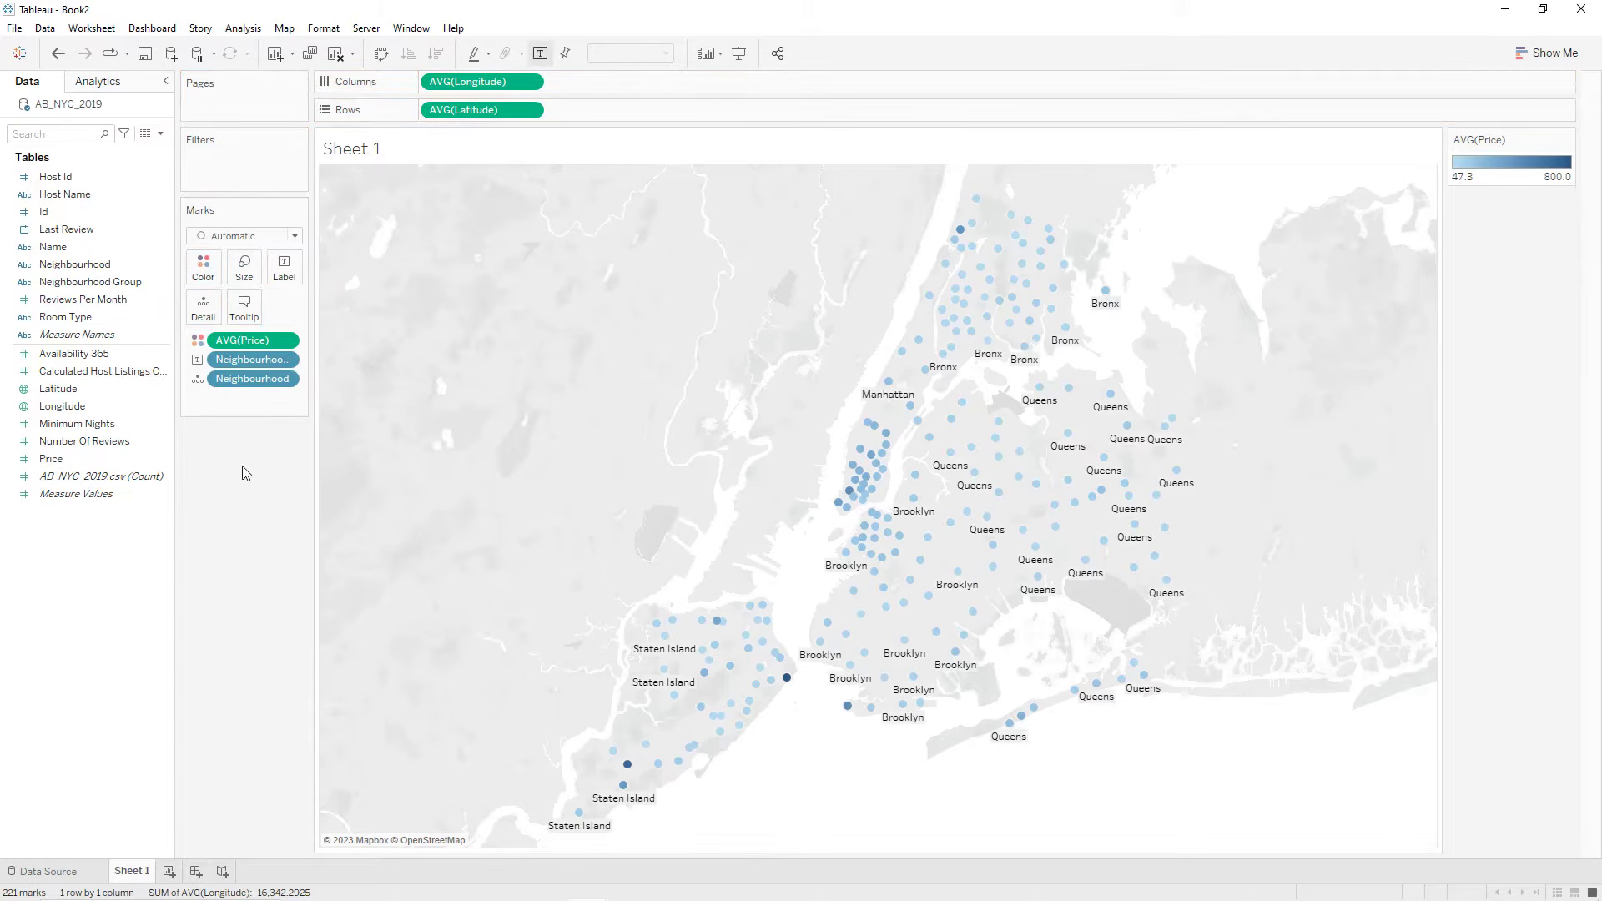
# Add a Room Type filter to the map that includes Entire home/apt.
pyautogui.moveTo(79, 325); pyautogui.dragTo(224, 170)
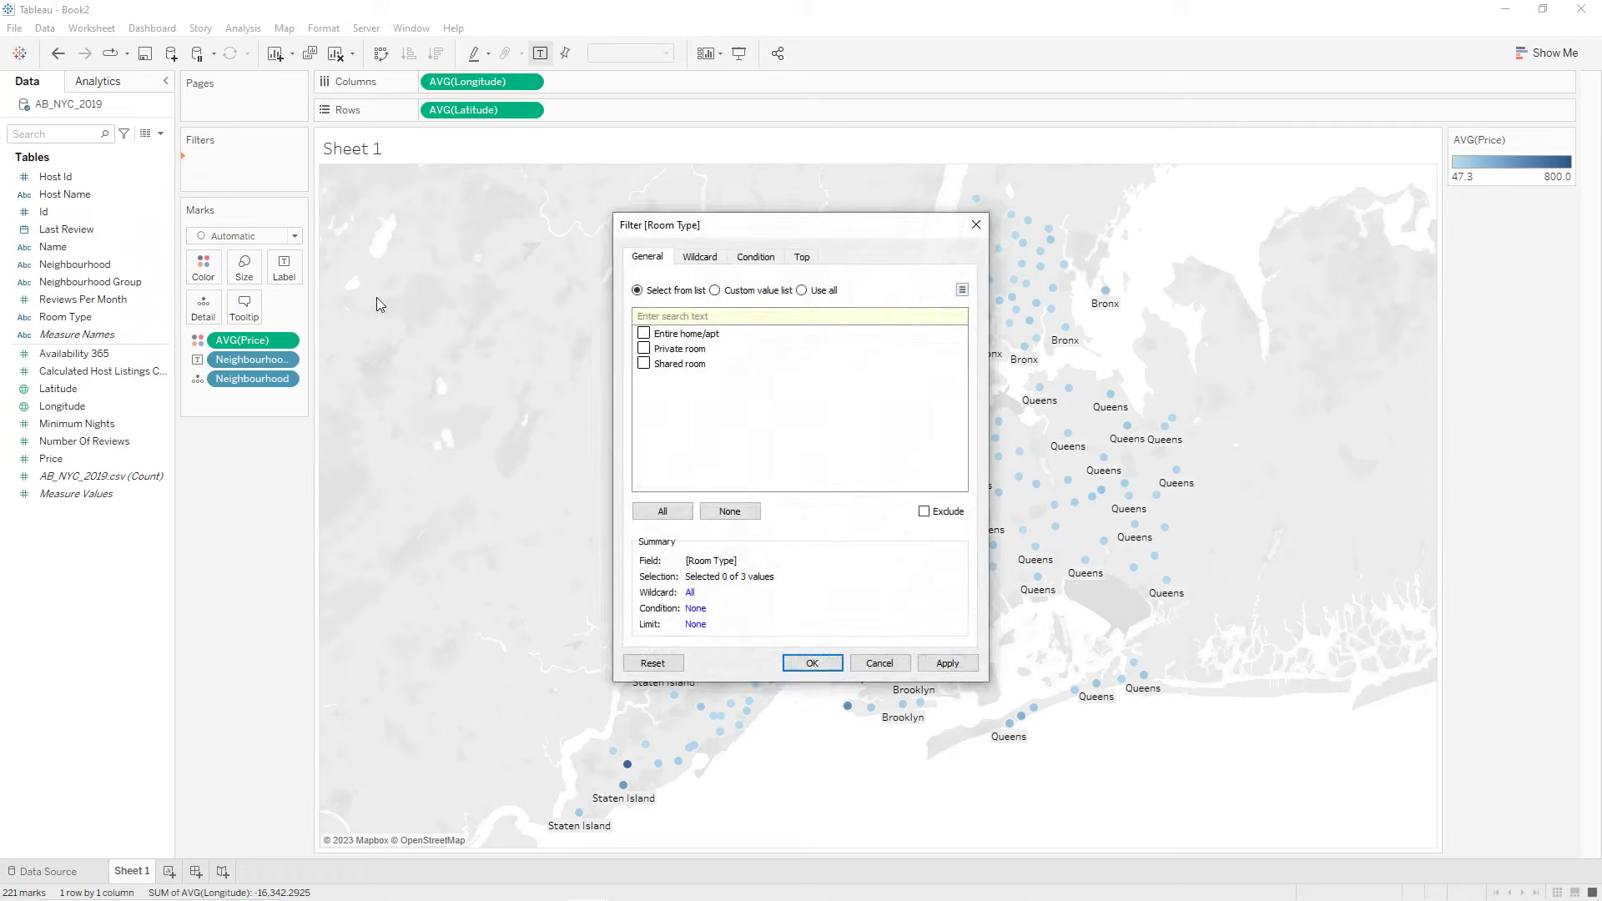
pyautogui.click(644, 334)
pyautogui.click(947, 663)
pyautogui.click(812, 664)
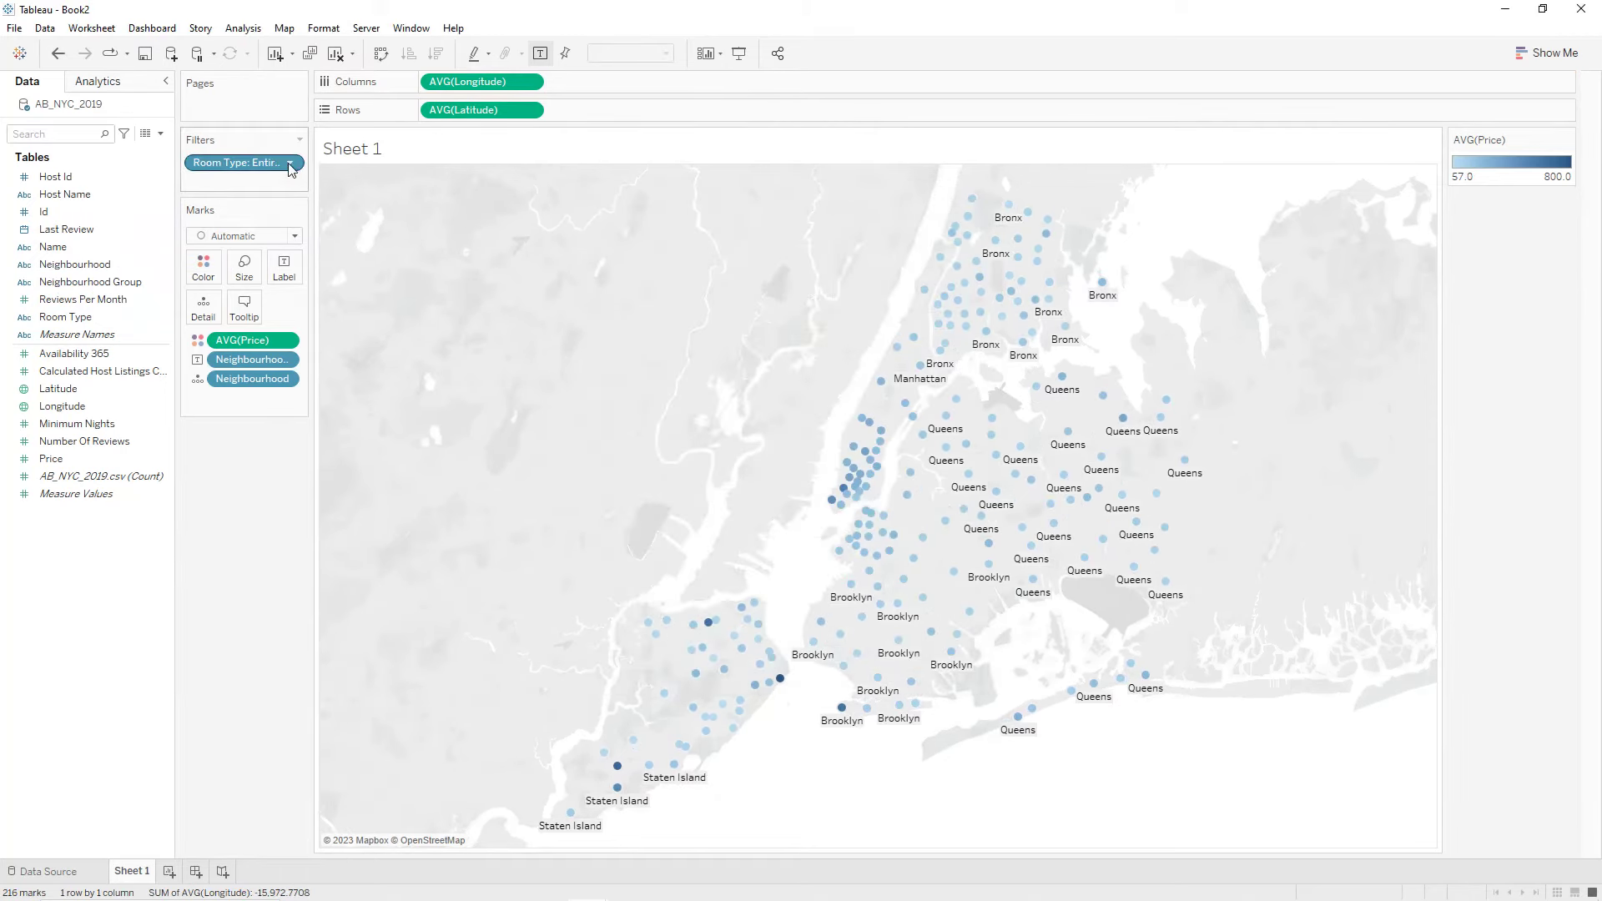
# Show the Room Type filter control as a single value list and set it to (All).
pyautogui.click(291, 164)
pyautogui.click(279, 210)
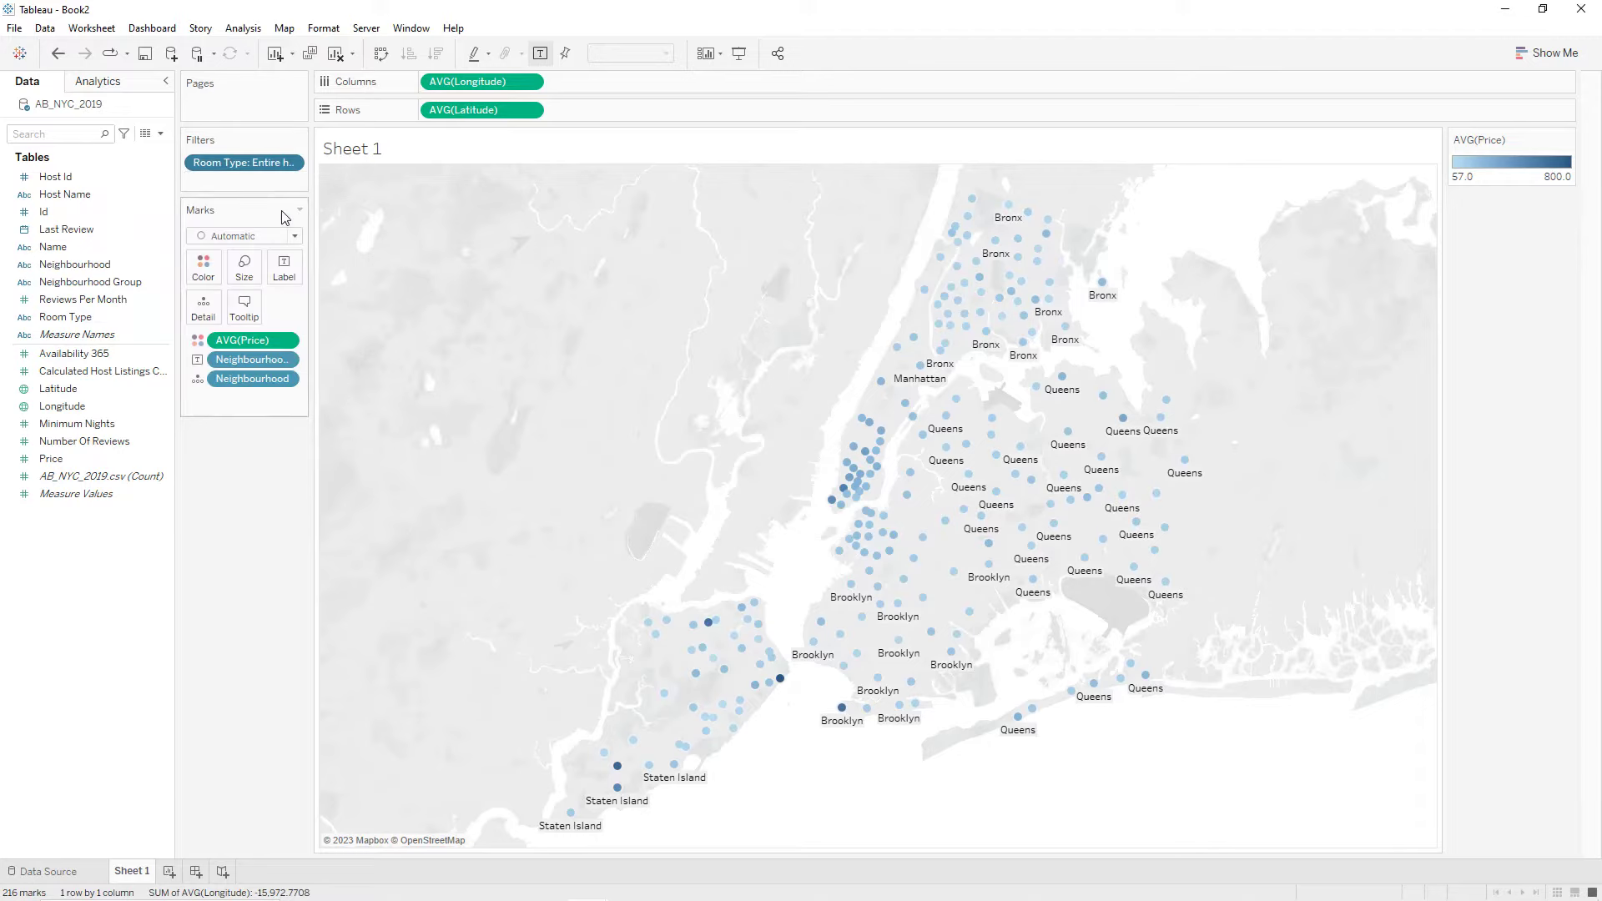
pyautogui.click(1568, 139)
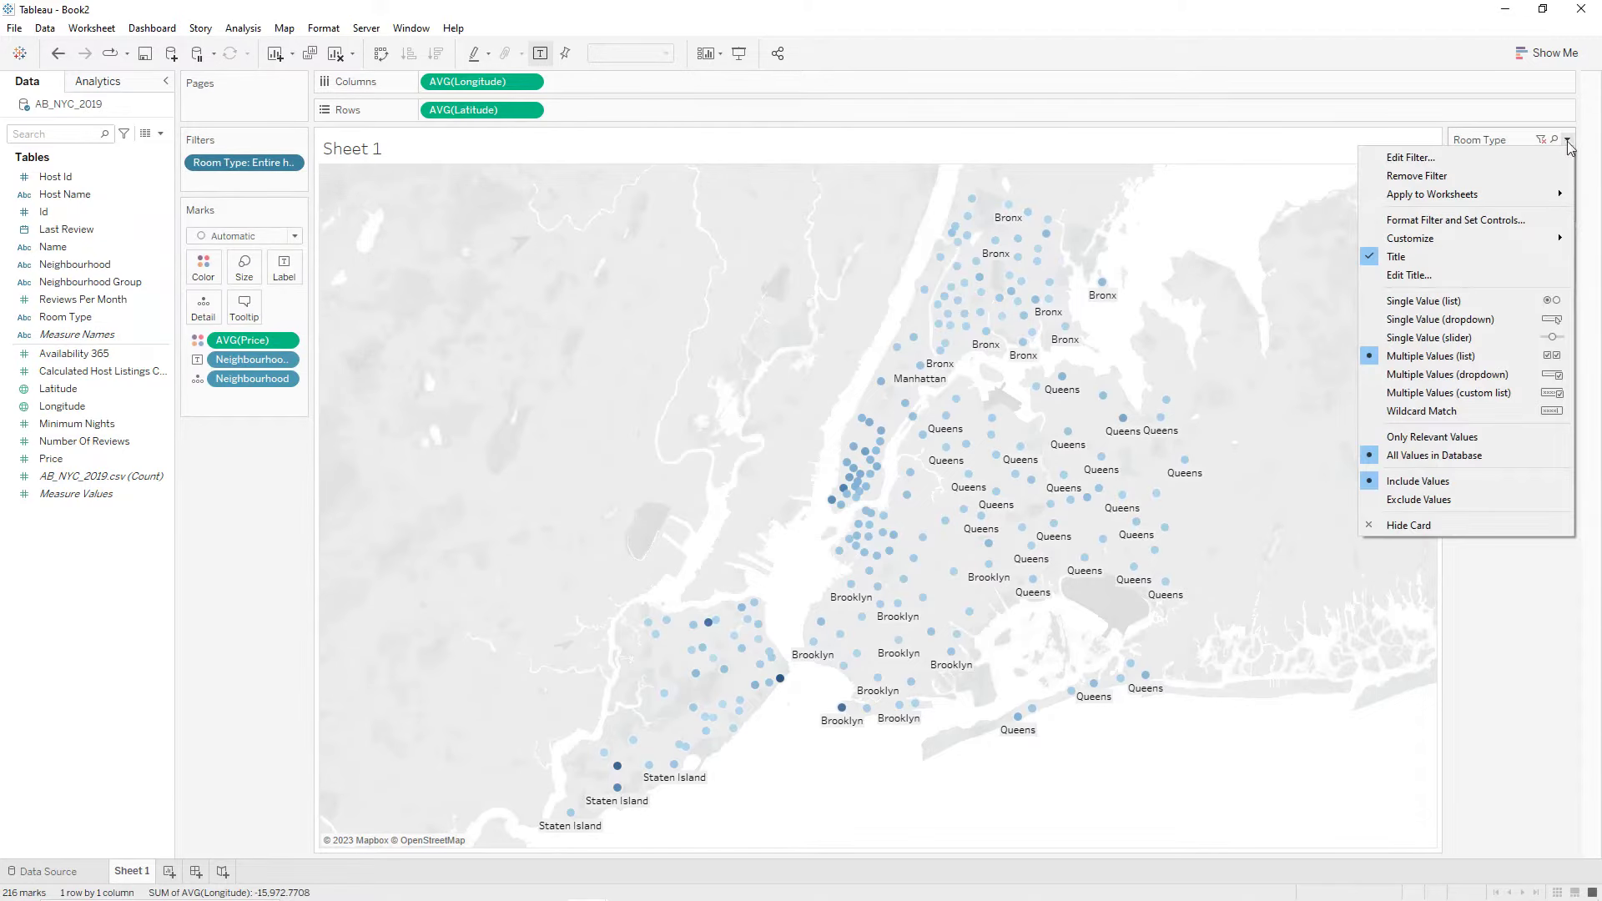
pyautogui.click(1479, 309)
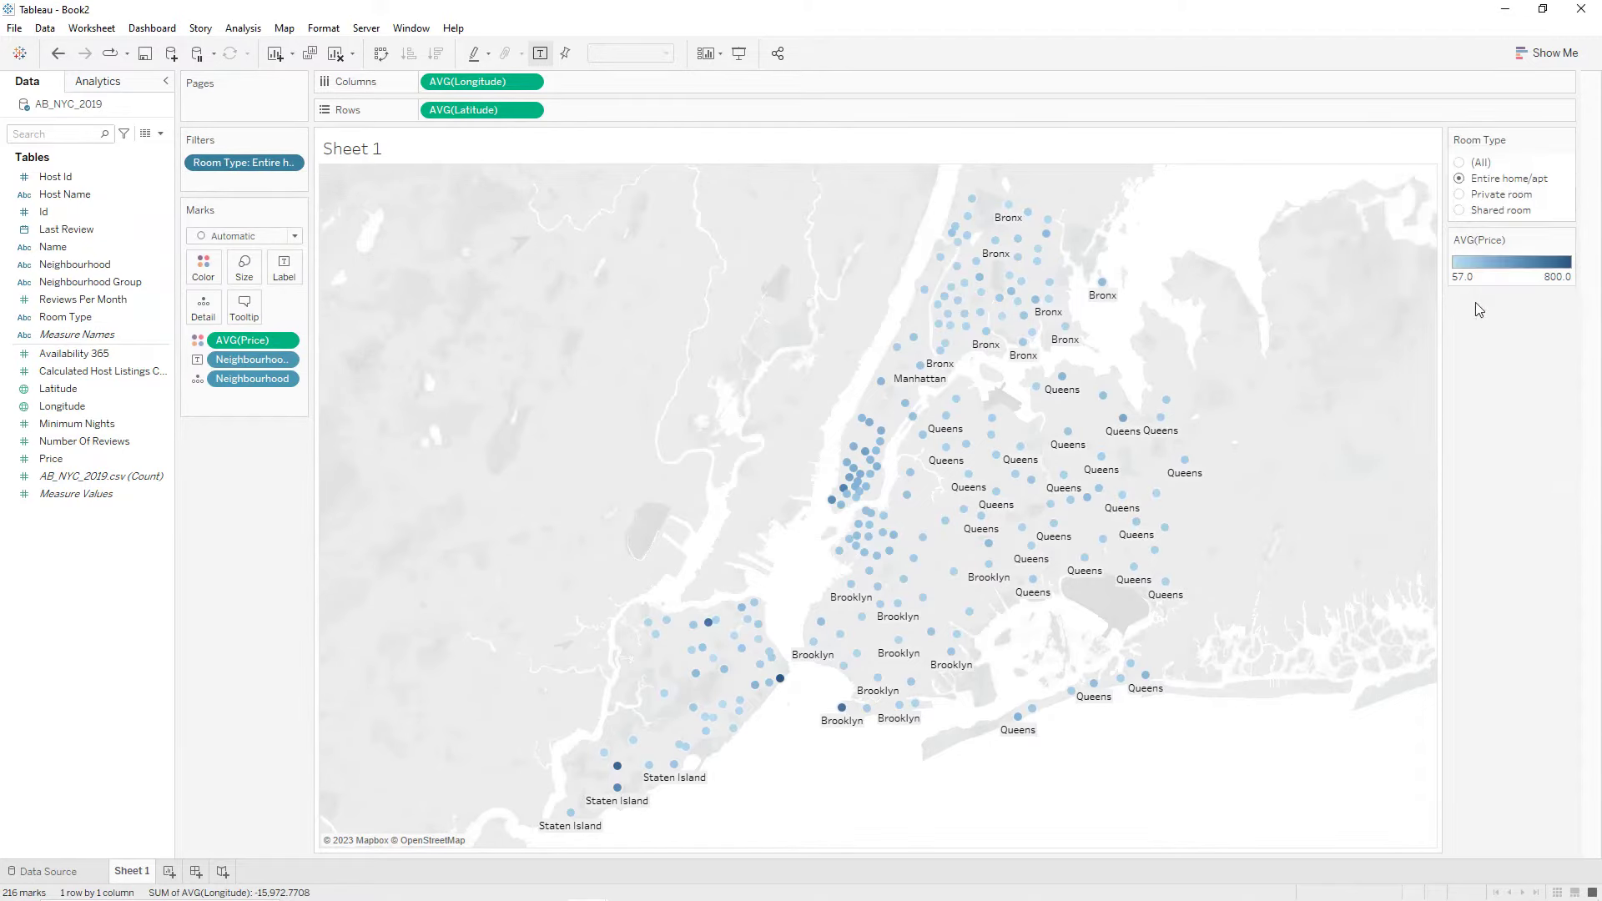
pyautogui.click(1459, 164)
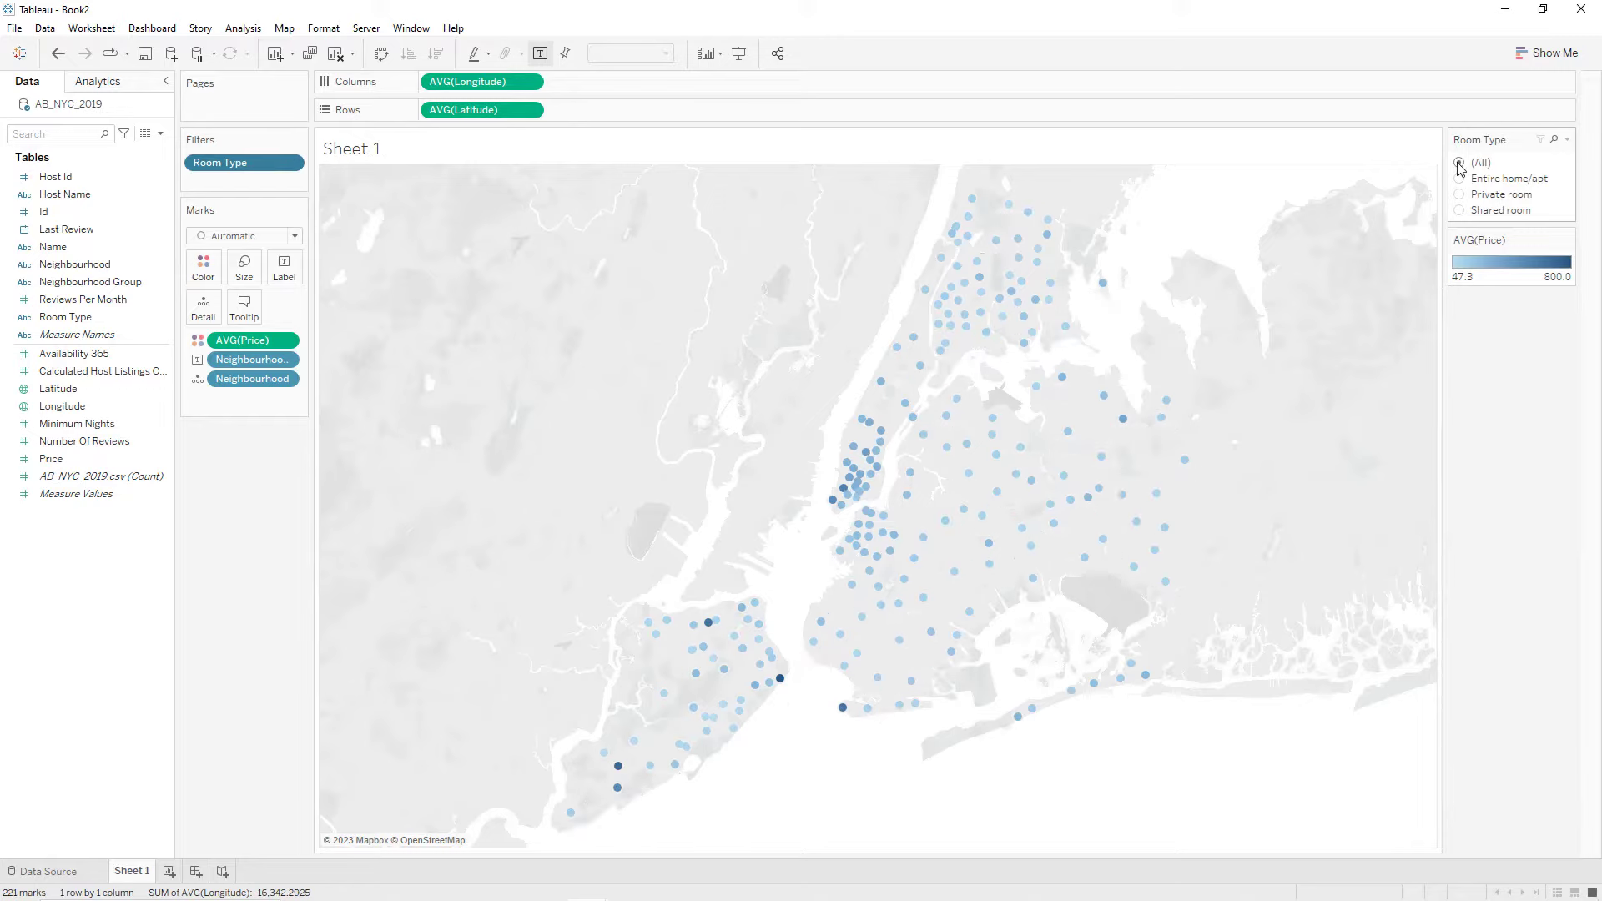
# Replace the sheet title with "Average price in the neighbourhoods - room type: " followed by the dynamic Room Type field.
pyautogui.doubleClick(445, 160)
pyautogui.hotkey('ctrl', 'a')
pyautogui.write('Aver')
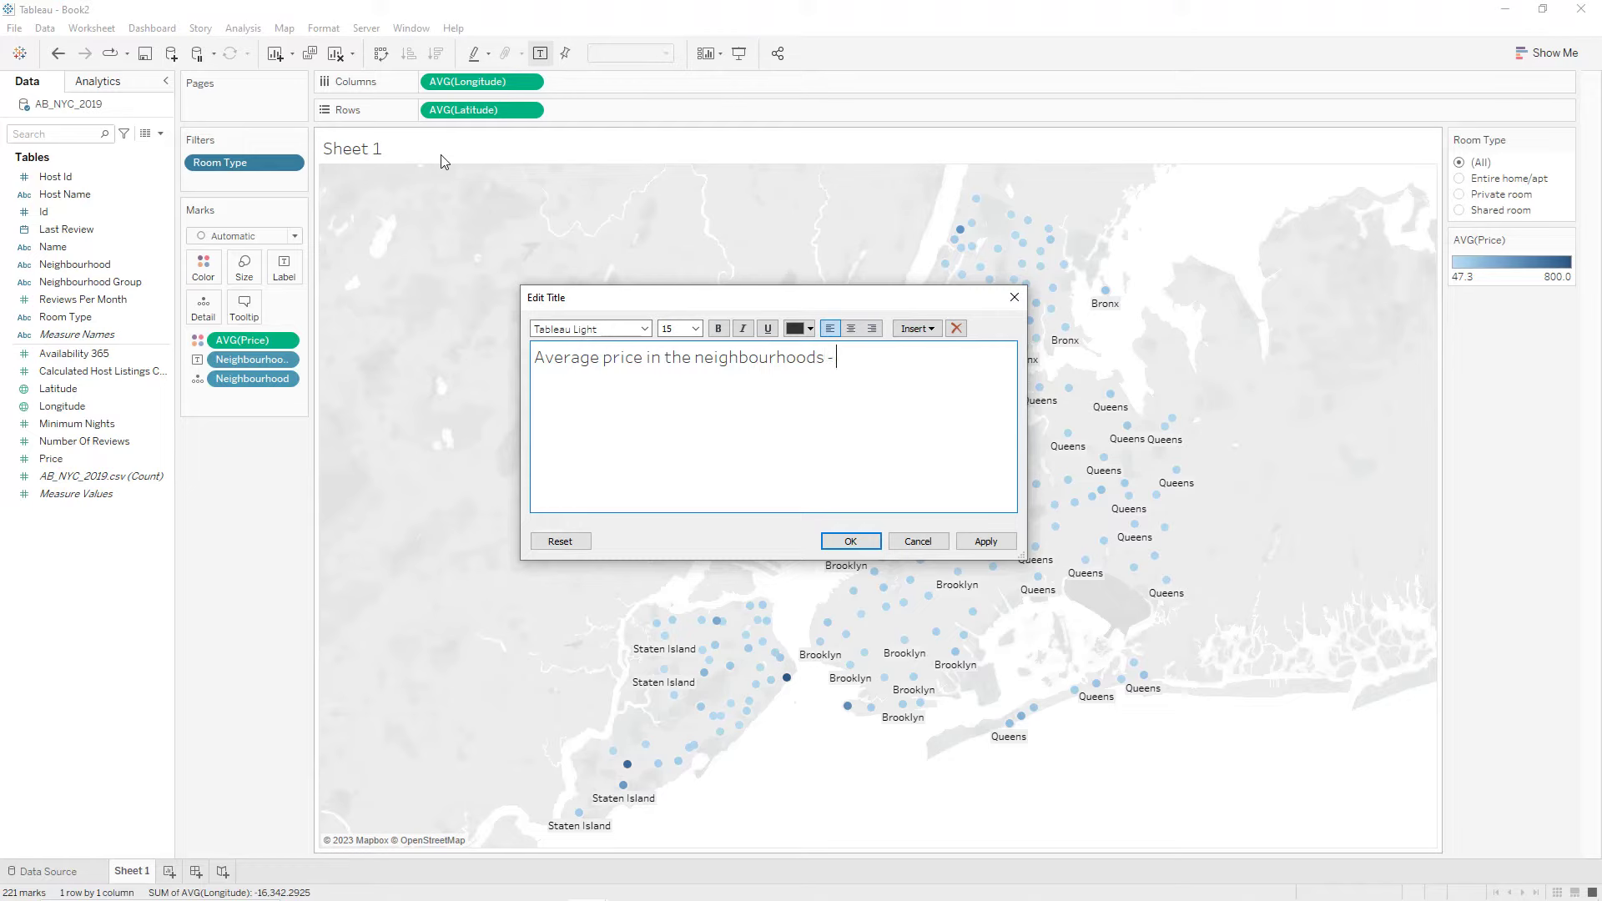
pyautogui.write('om')
pyautogui.click(916, 328)
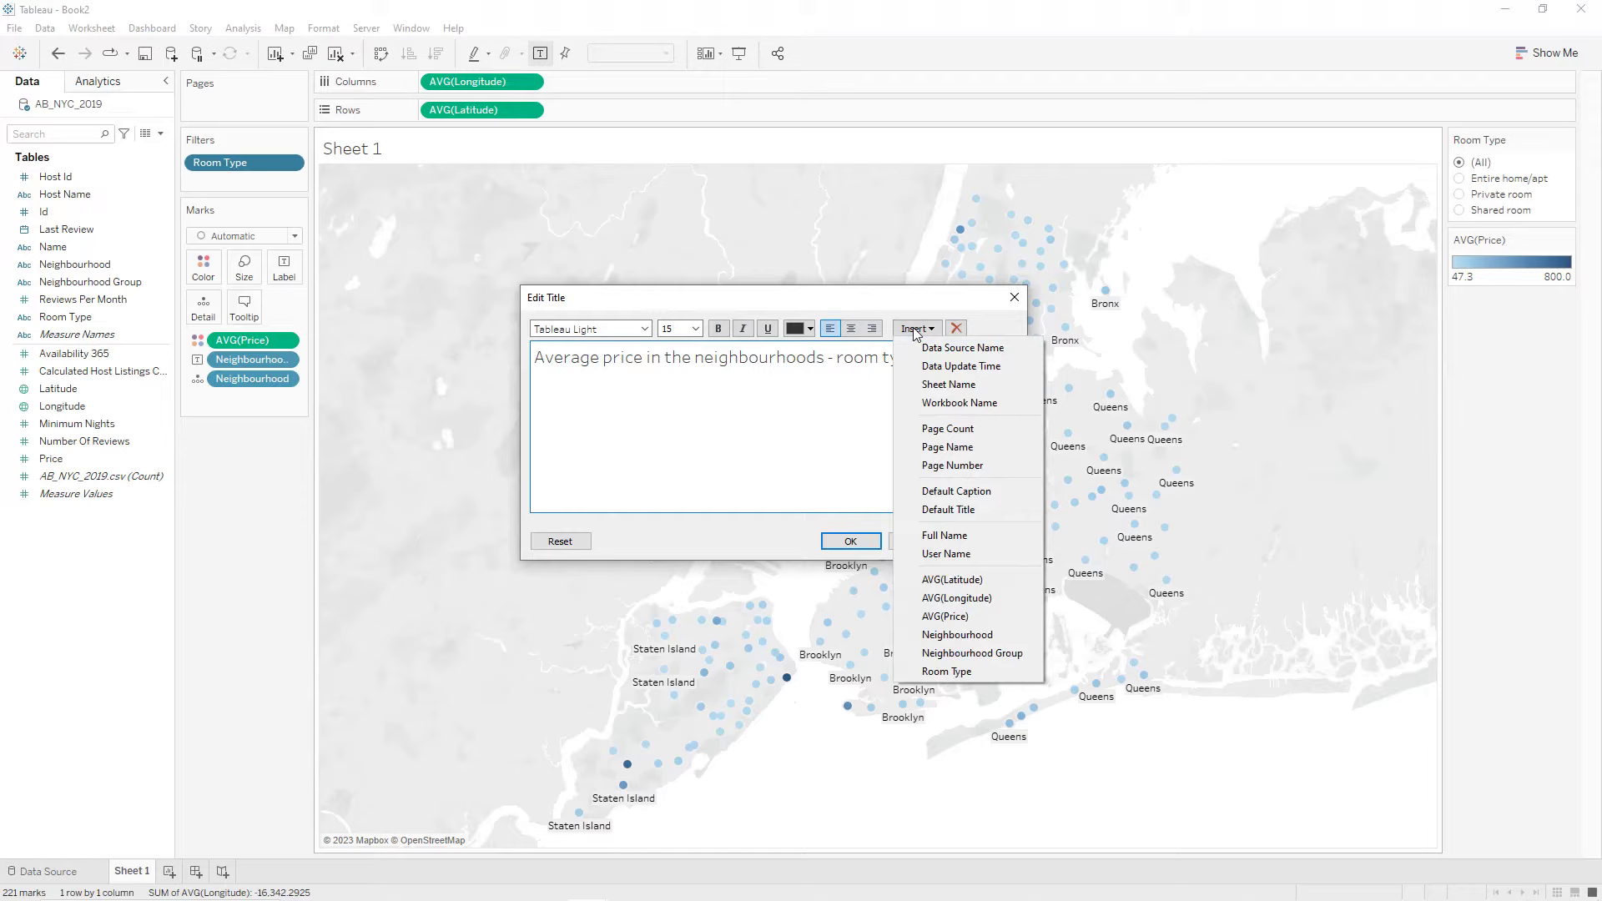
pyautogui.click(951, 672)
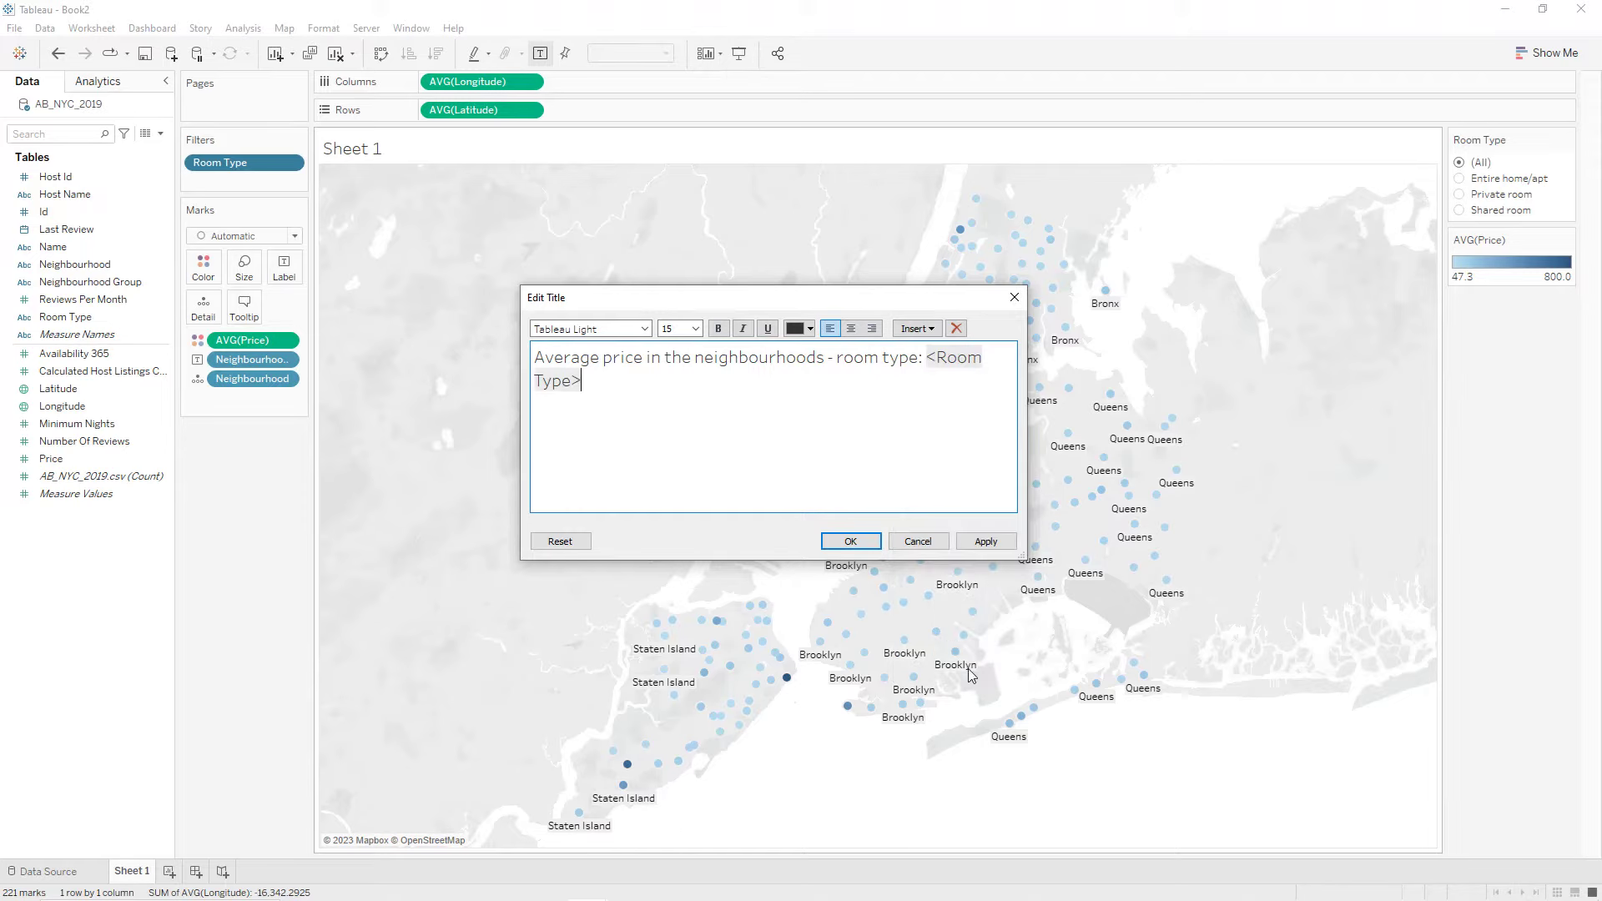
# Italicize the Room Type field in the title, format the whole title as size 10, centred and bold, and apply it.
pyautogui.keyDown('shift'); pyautogui.click(927, 370); pyautogui.keyUp('shift')
pyautogui.click(743, 328)
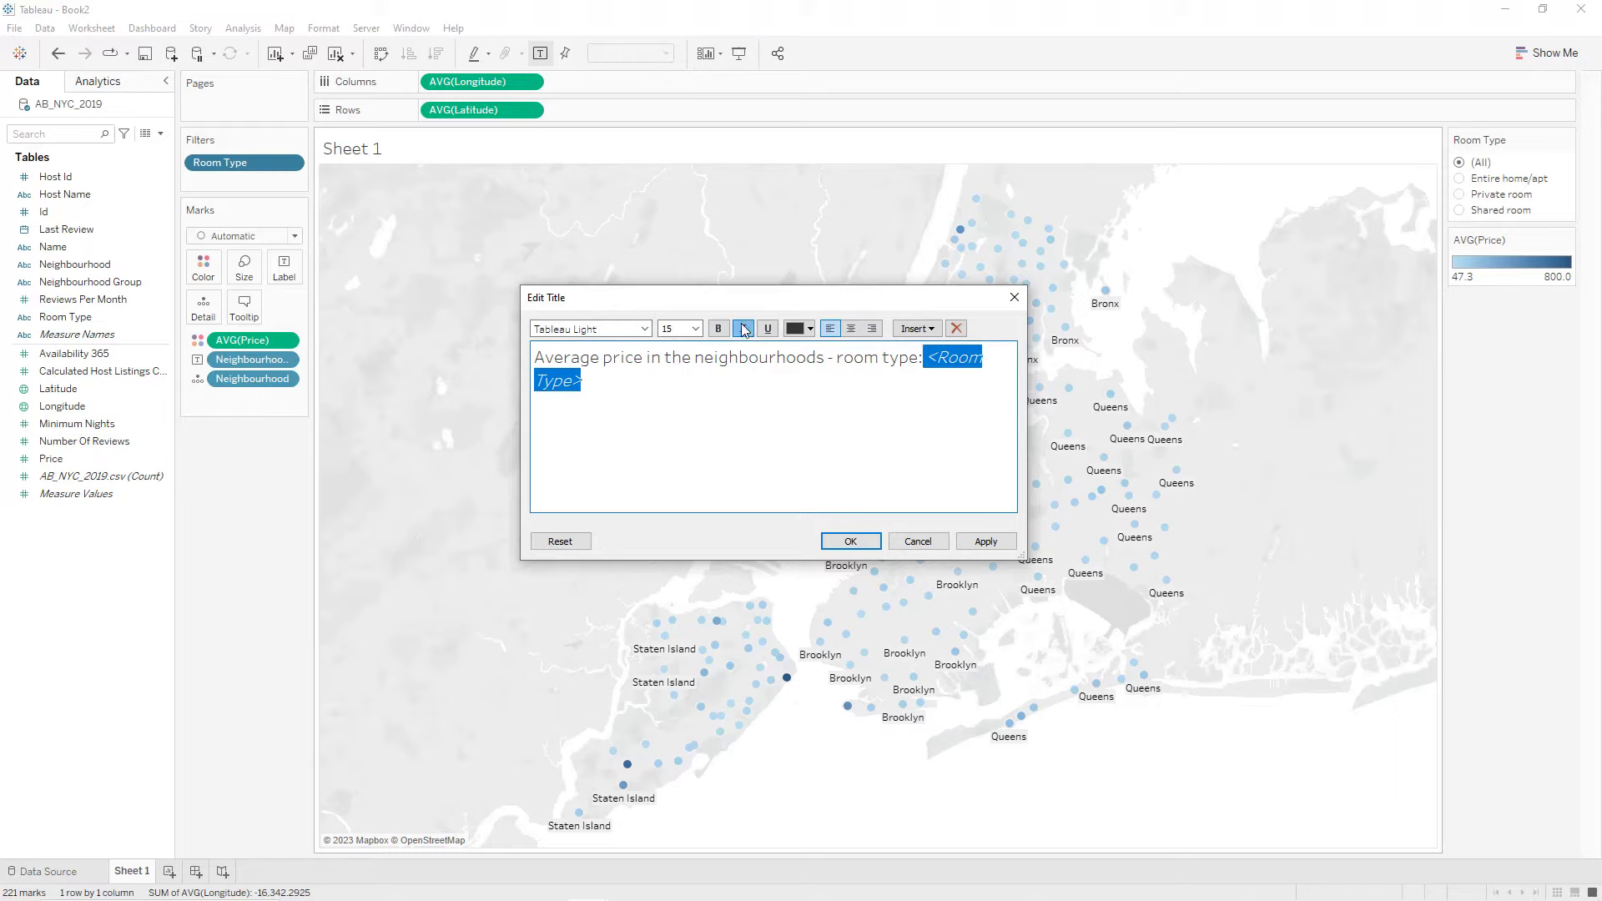
pyautogui.click(695, 329)
pyautogui.click(757, 410)
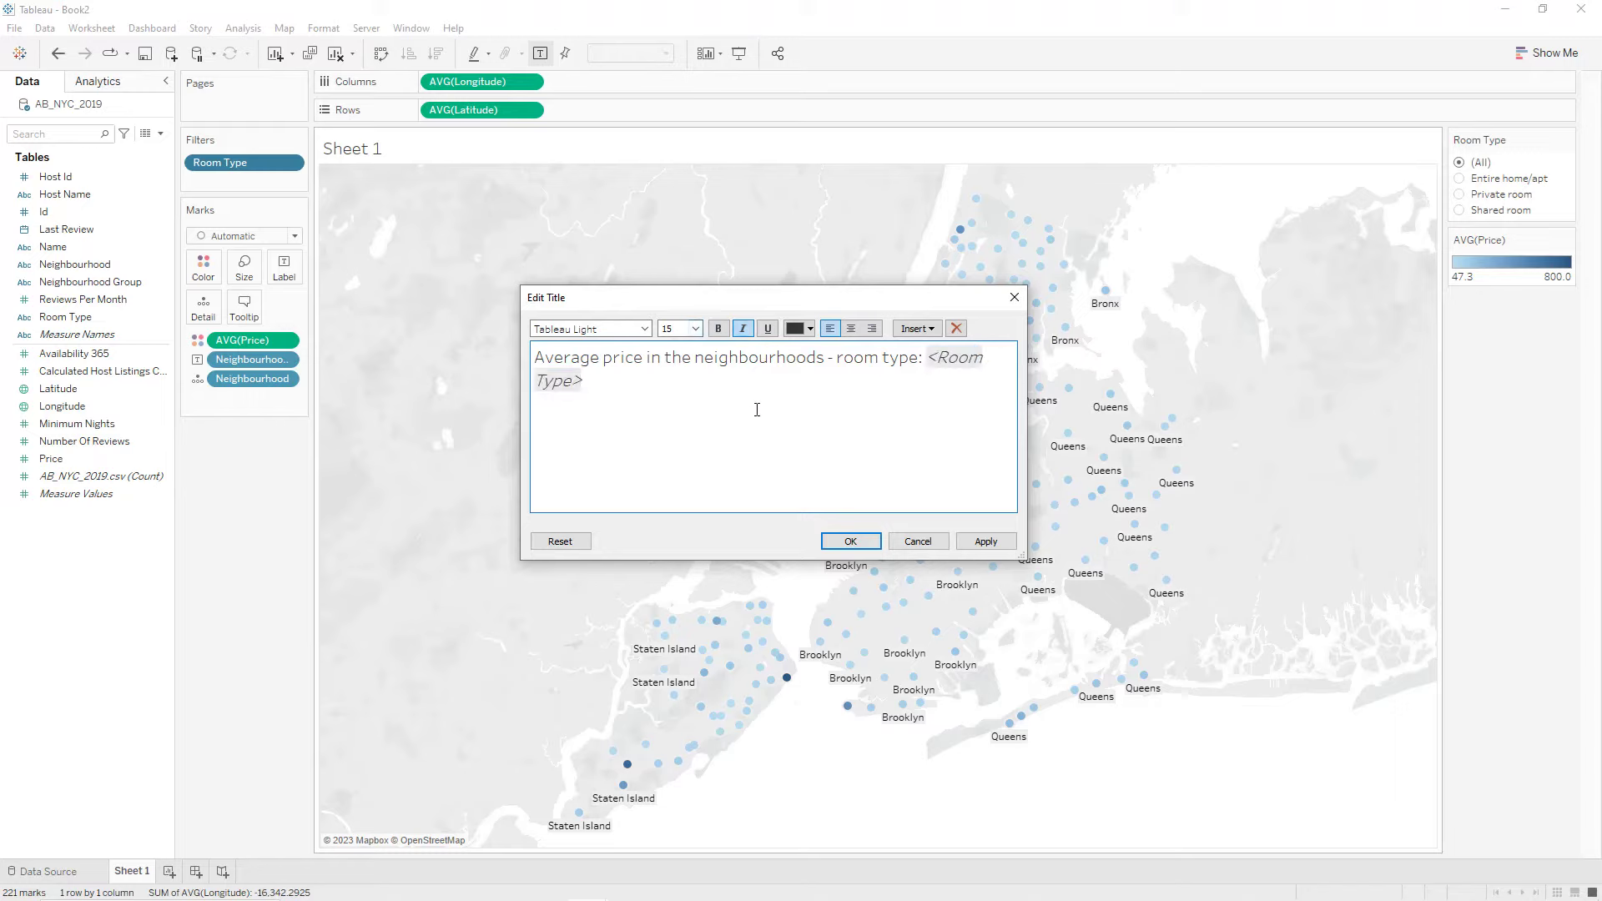
pyautogui.hotkey('ctrl', 'a')
pyautogui.click(696, 329)
pyautogui.click(686, 372)
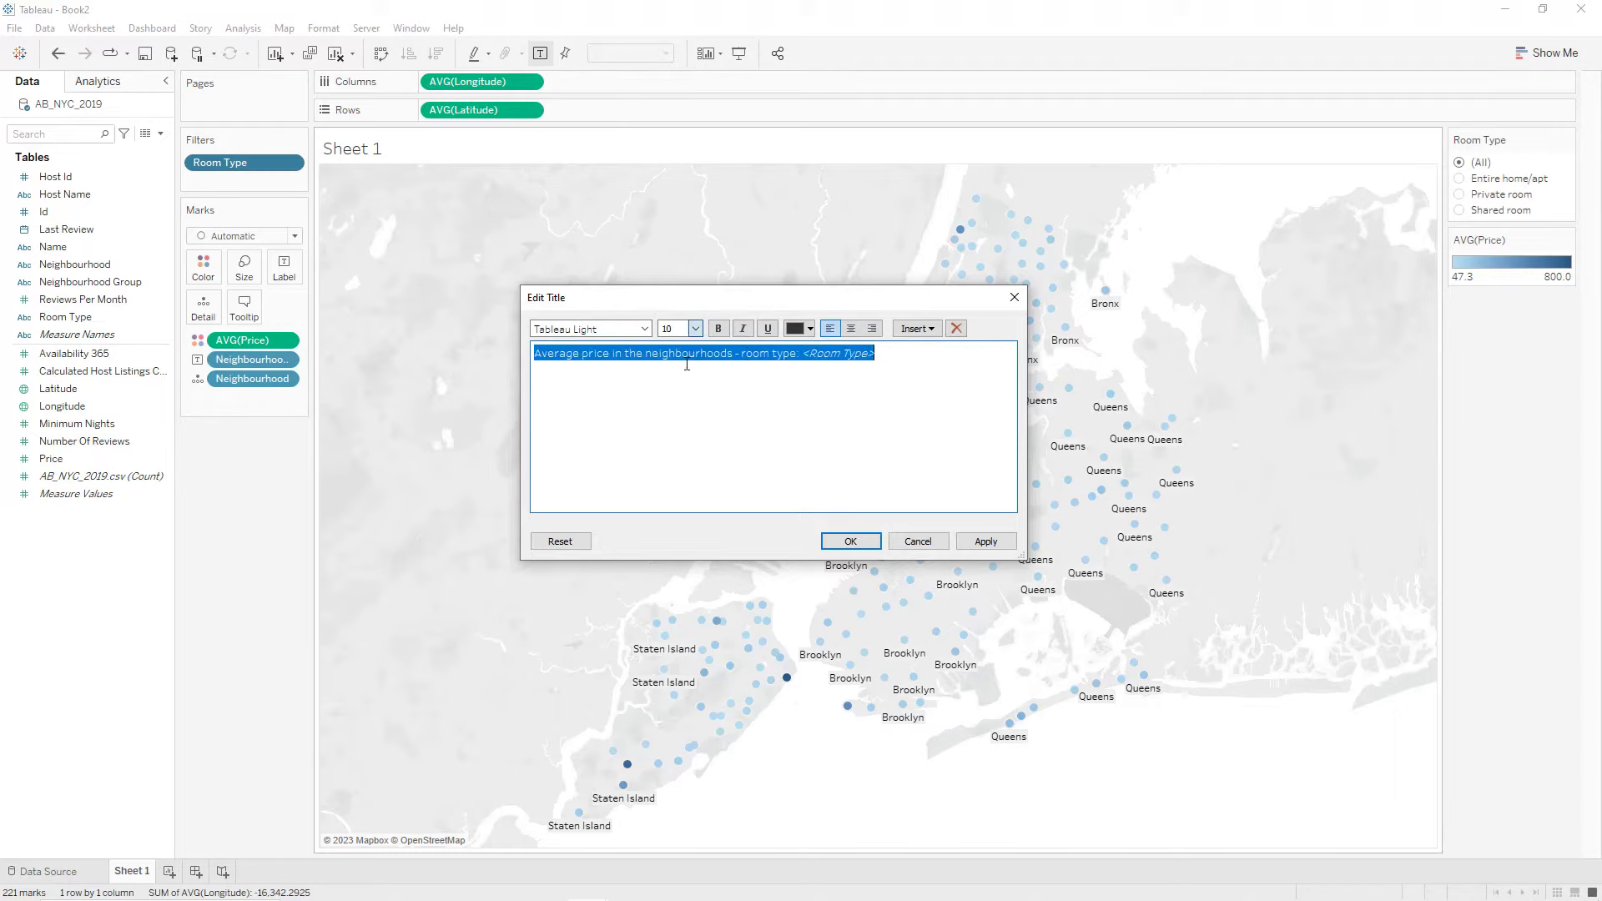
pyautogui.click(851, 328)
pyautogui.click(718, 328)
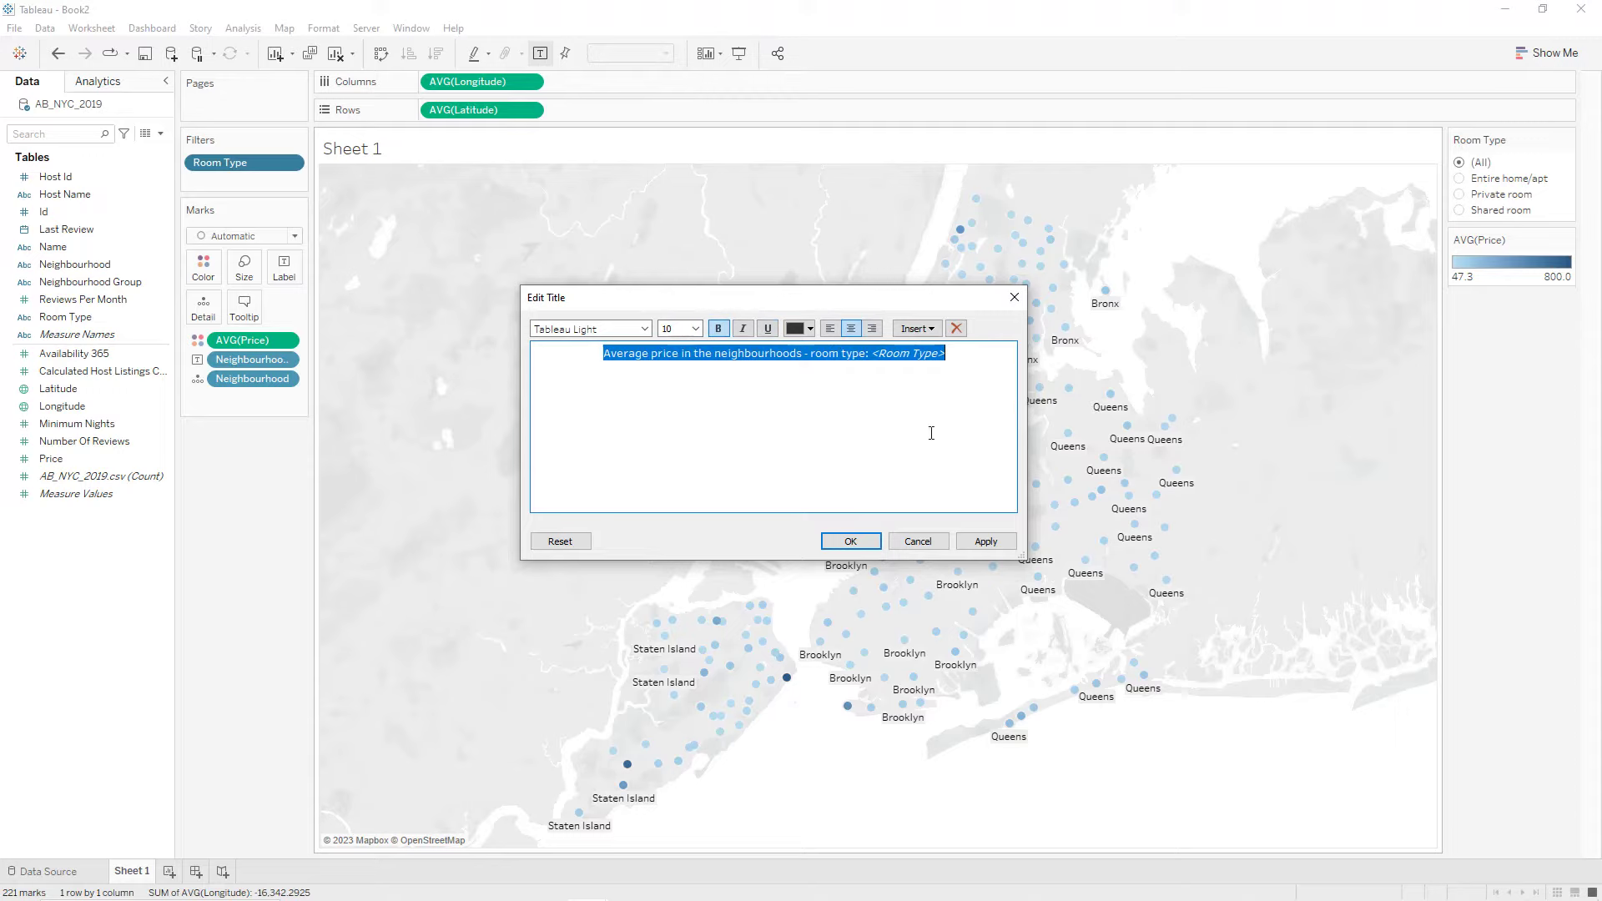
pyautogui.click(987, 541)
pyautogui.click(850, 542)
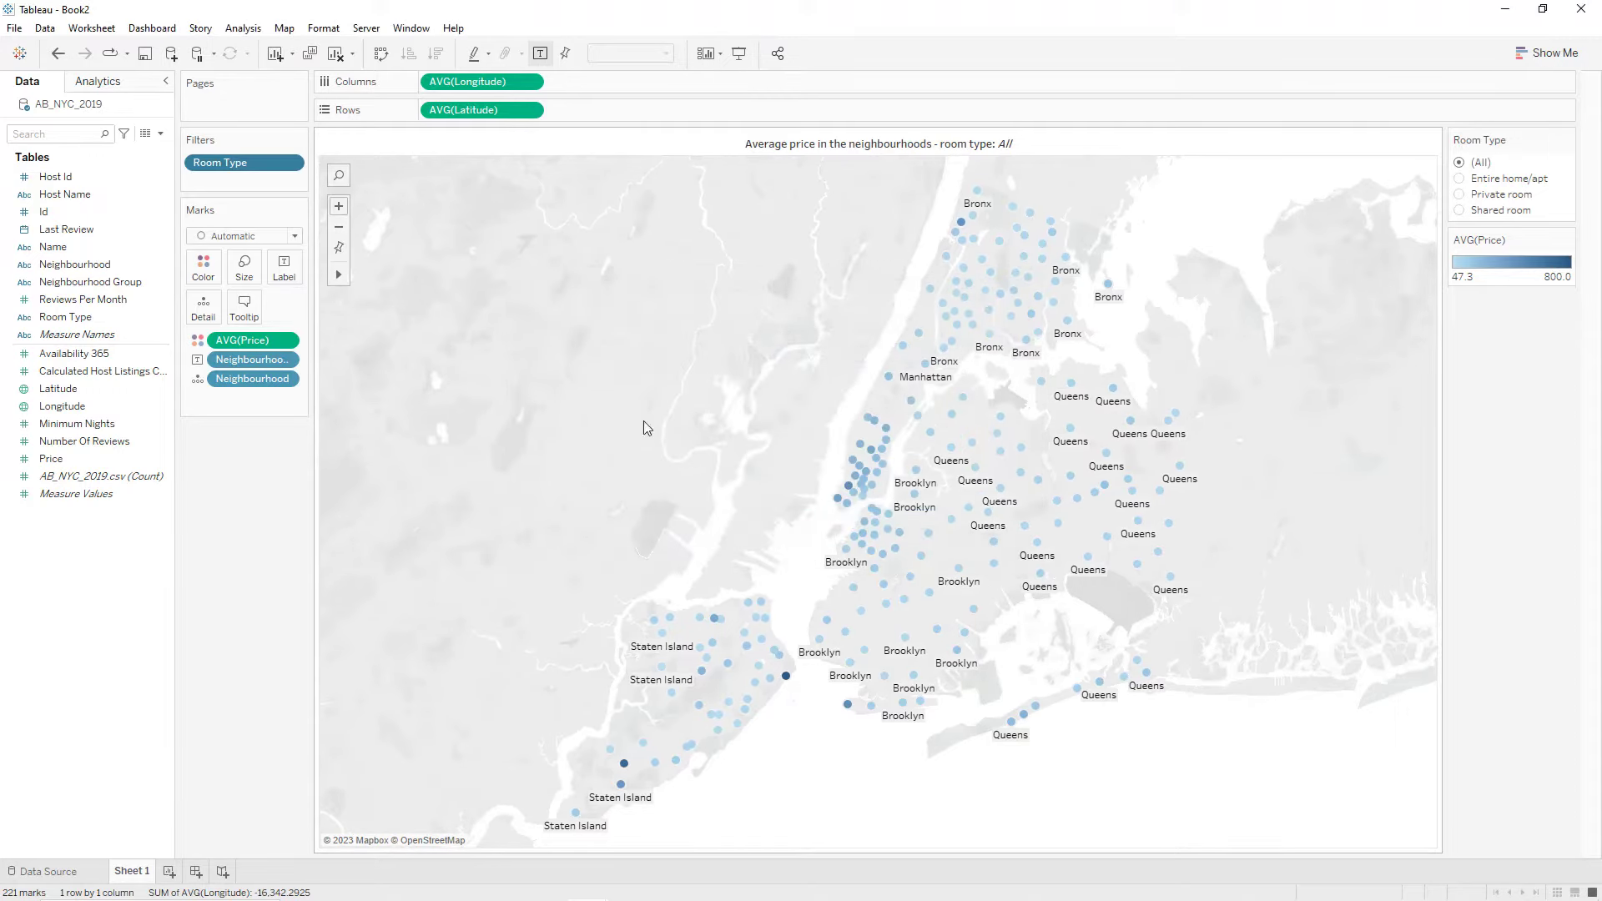
# Switch the map's background to the dark style.
pyautogui.click(284, 29)
pyautogui.moveTo(311, 57)
pyautogui.click(451, 84)
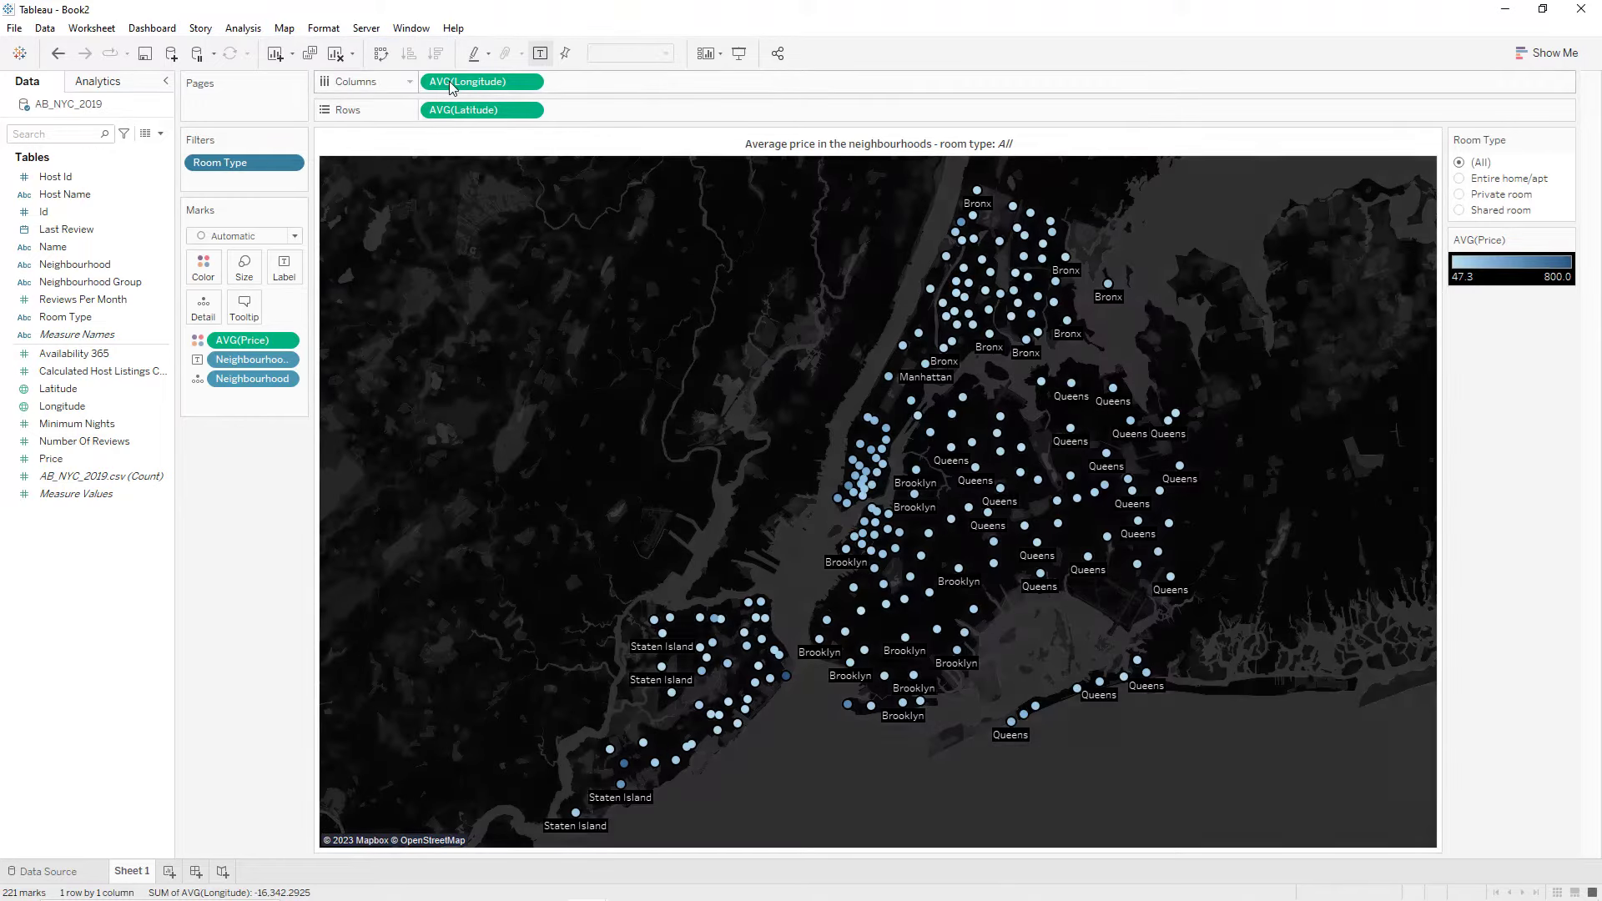
# Change the map's mark type to Density and reduce the mark size.
pyautogui.click(244, 238)
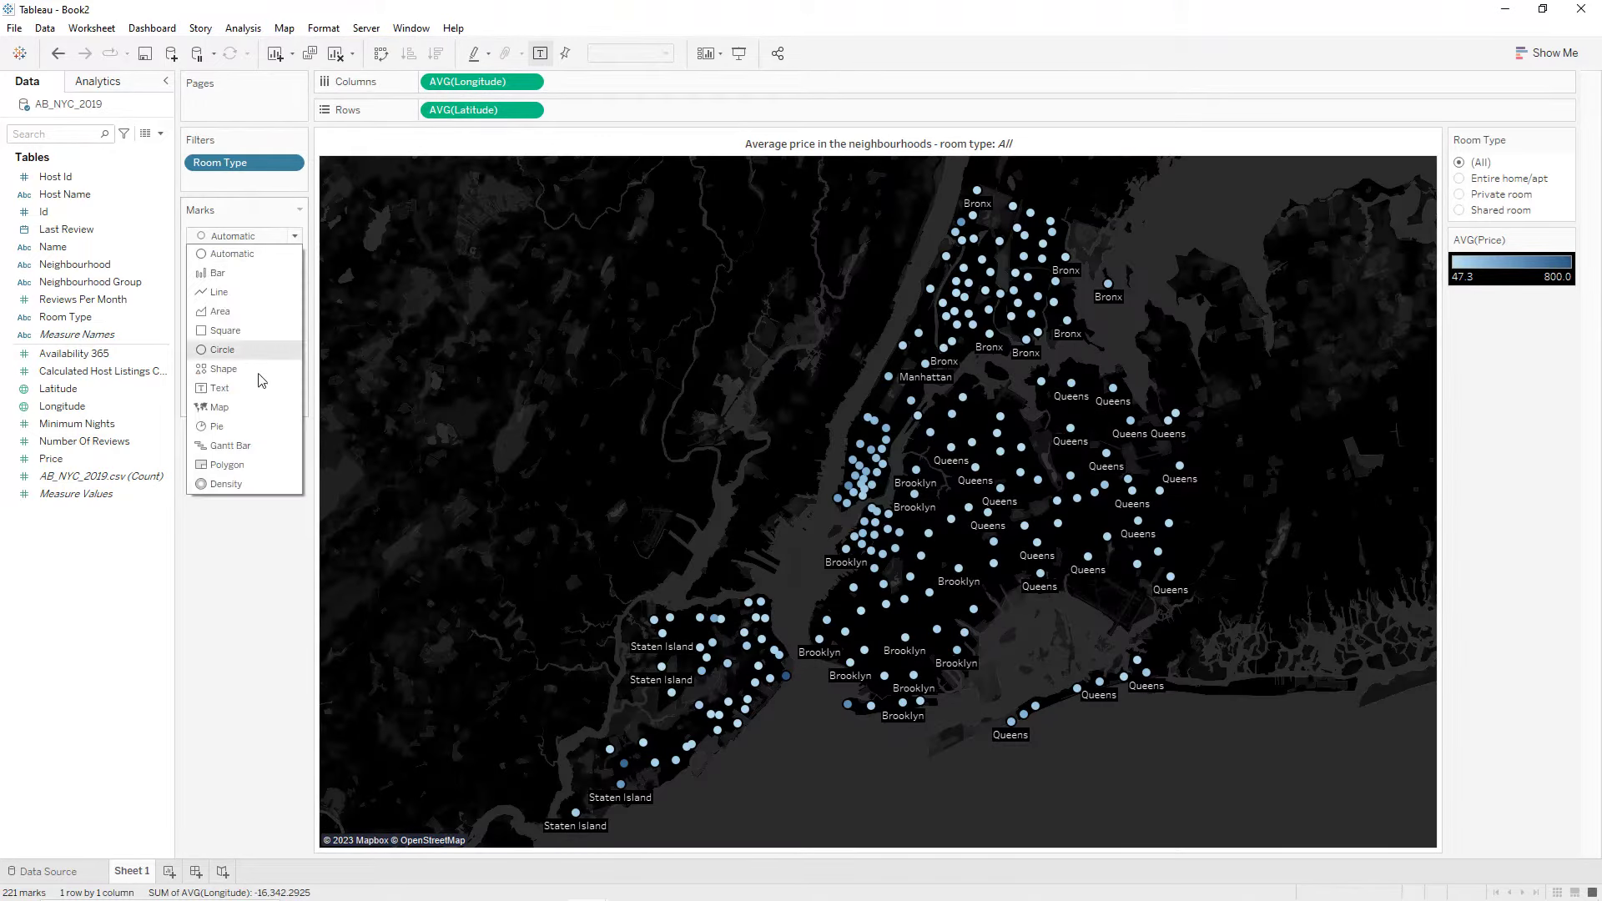
pyautogui.click(248, 486)
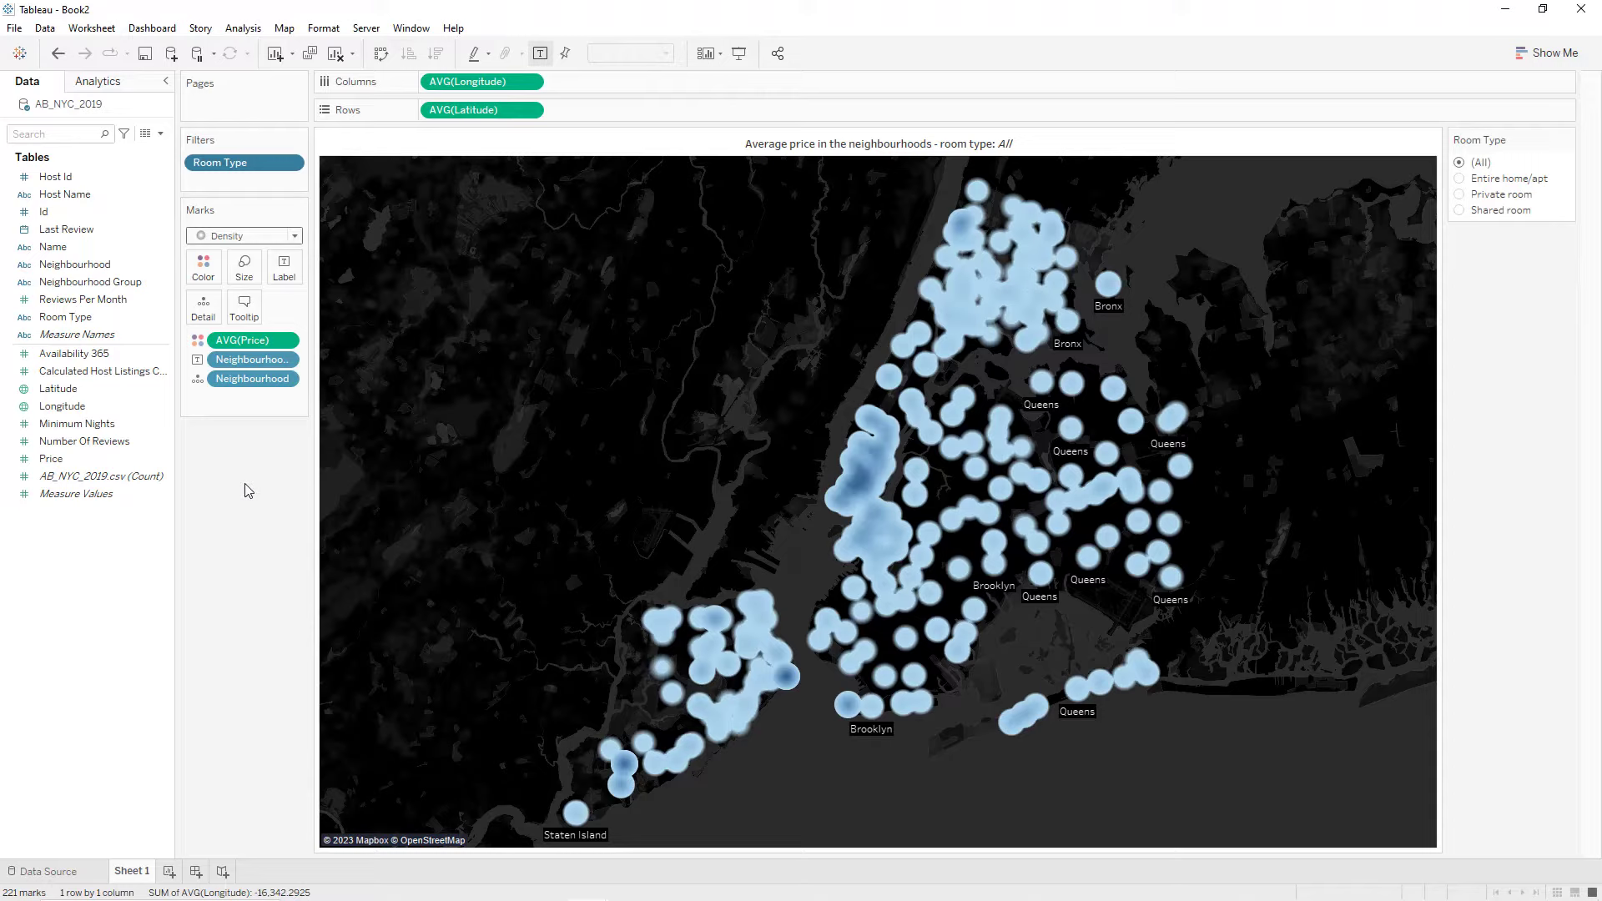
pyautogui.click(245, 271)
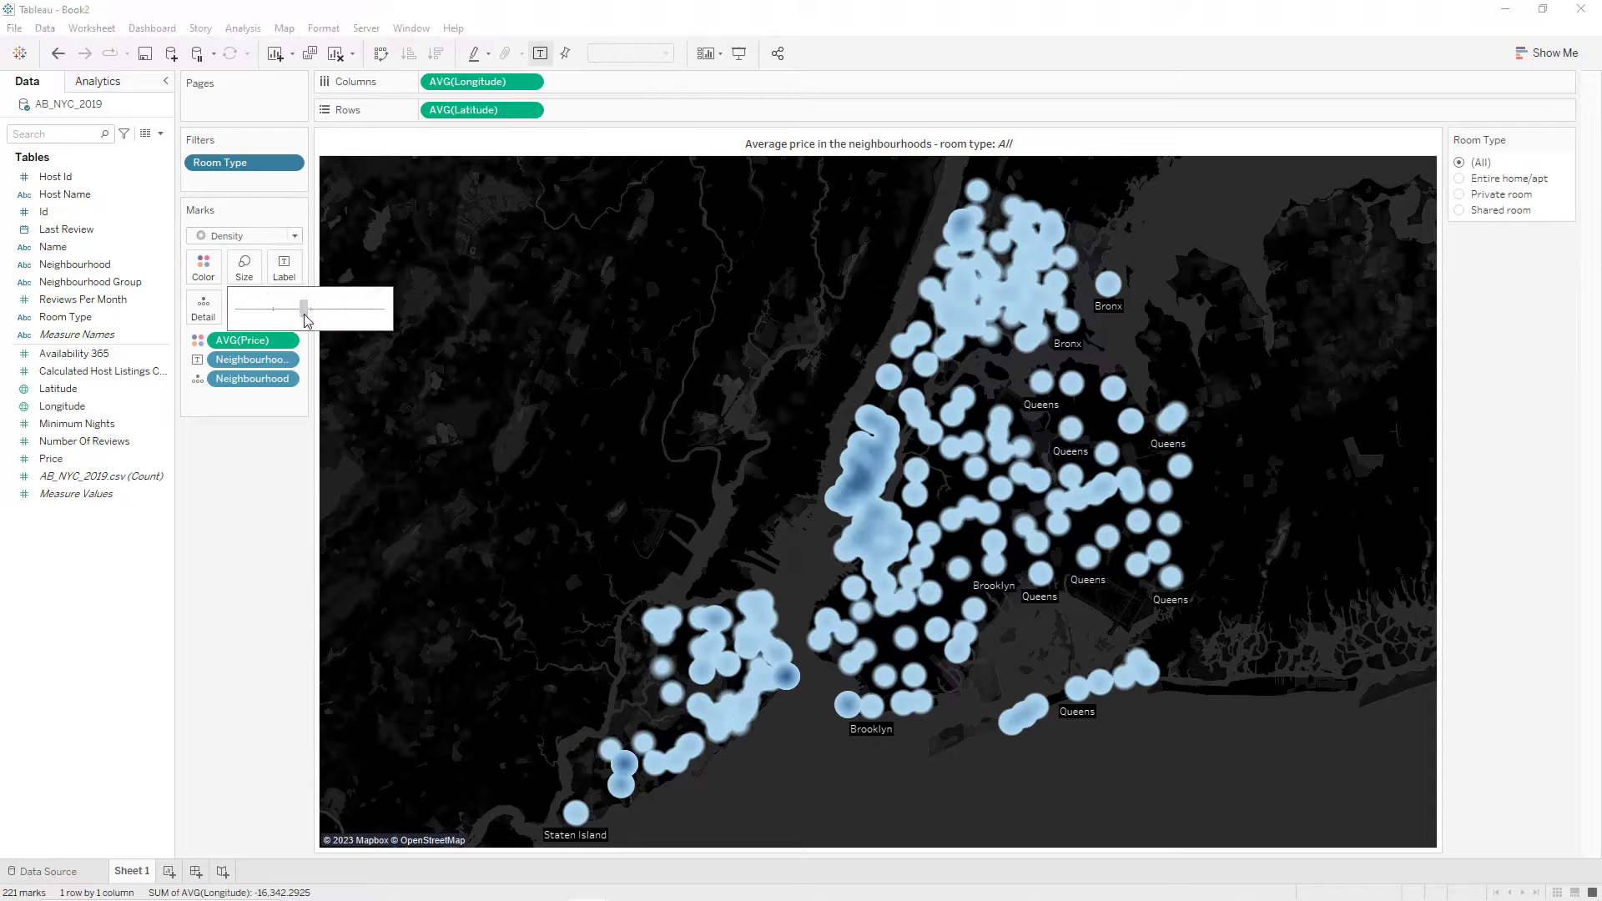
pyautogui.moveTo(301, 322); pyautogui.dragTo(281, 324)
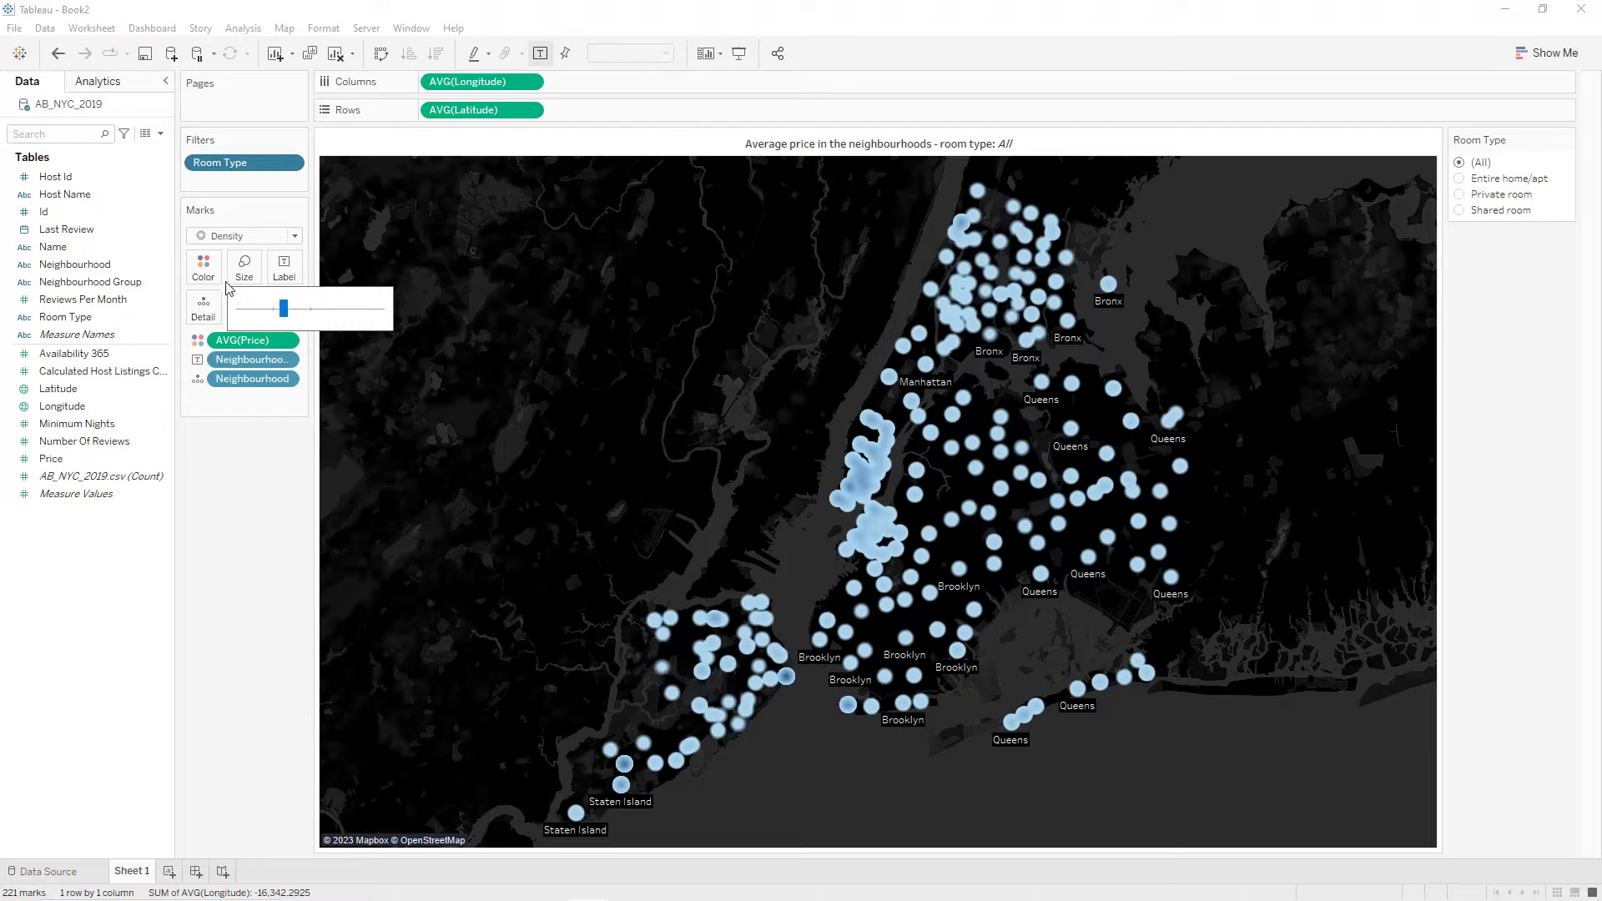
# Colour the density marks with the Density Multi-color Light palette at 80% intensity and enlarge them slightly.
pyautogui.click(203, 267)
pyautogui.click(243, 322)
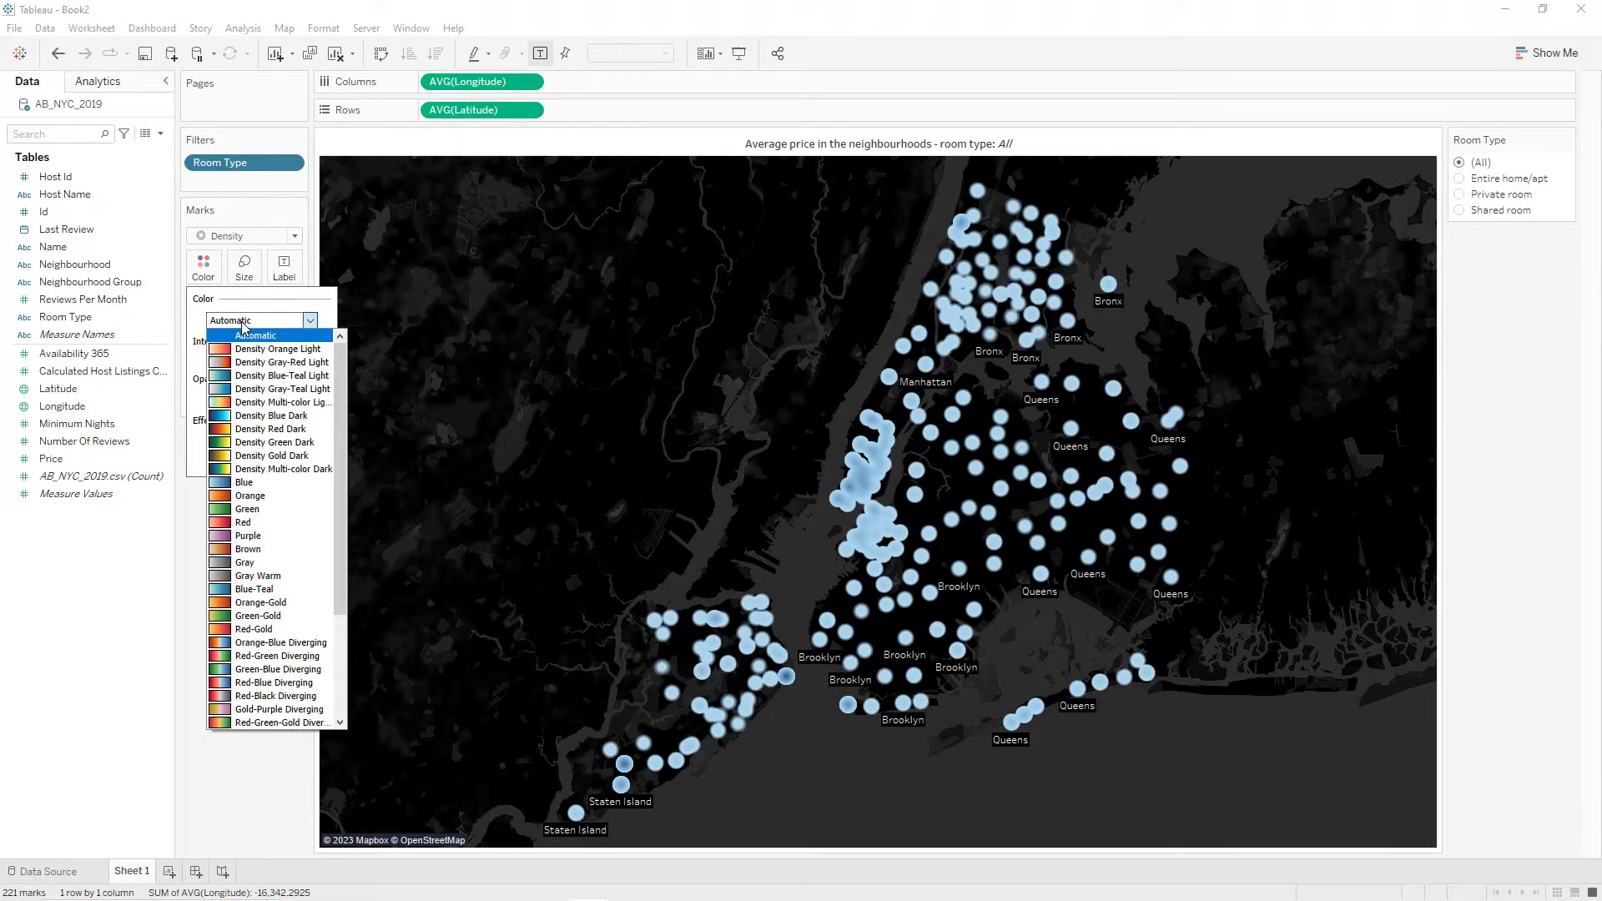
pyautogui.click(260, 404)
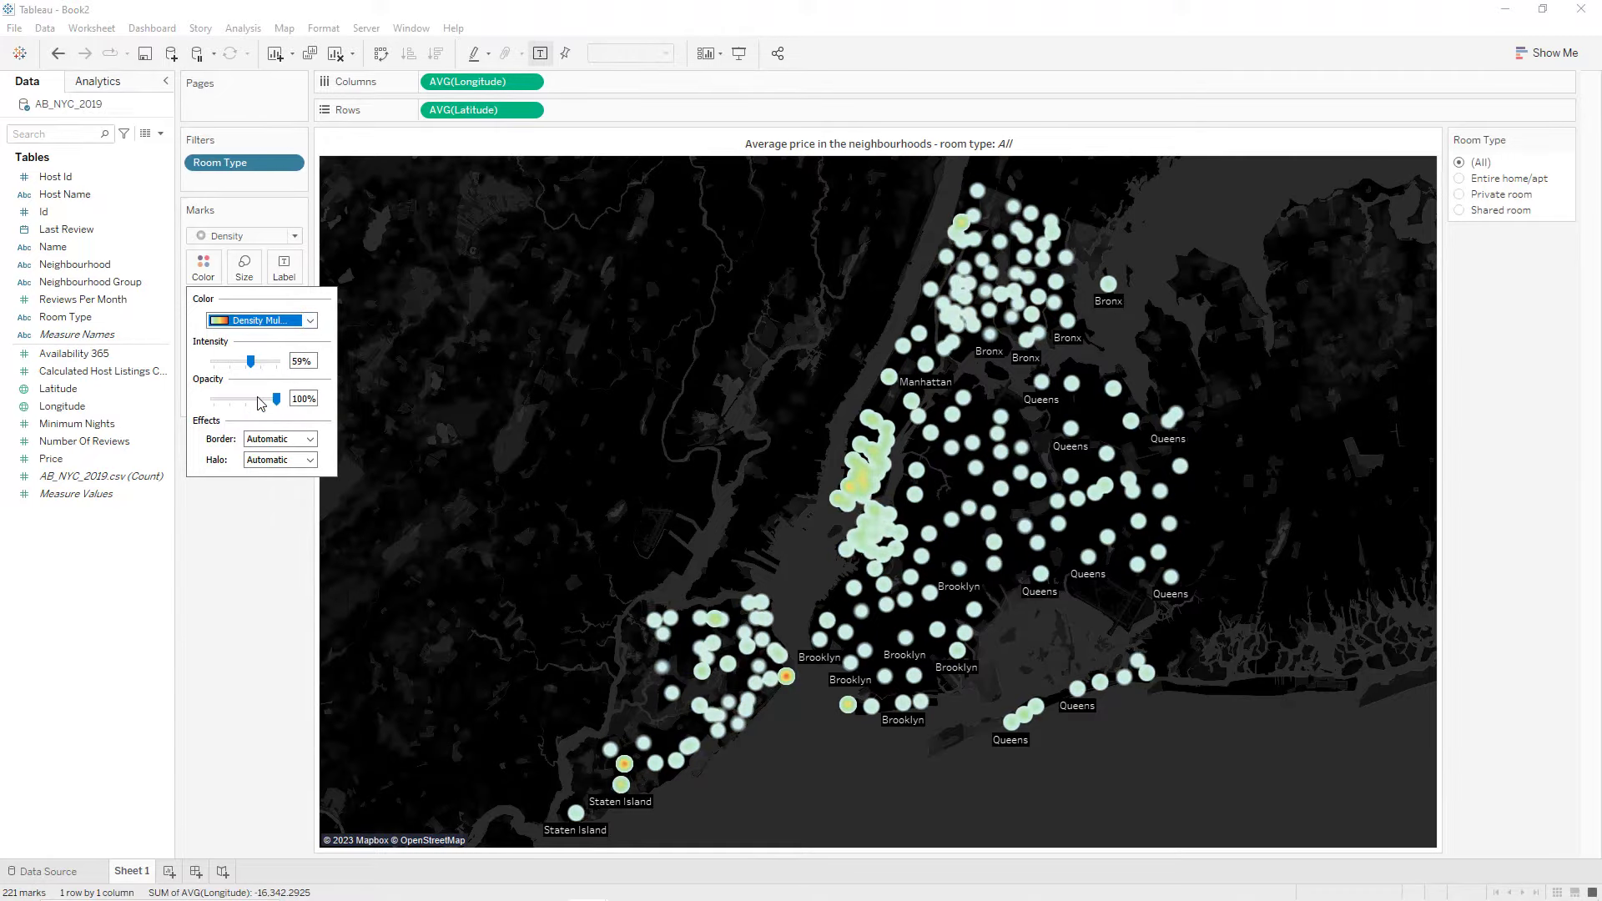
pyautogui.click(293, 361)
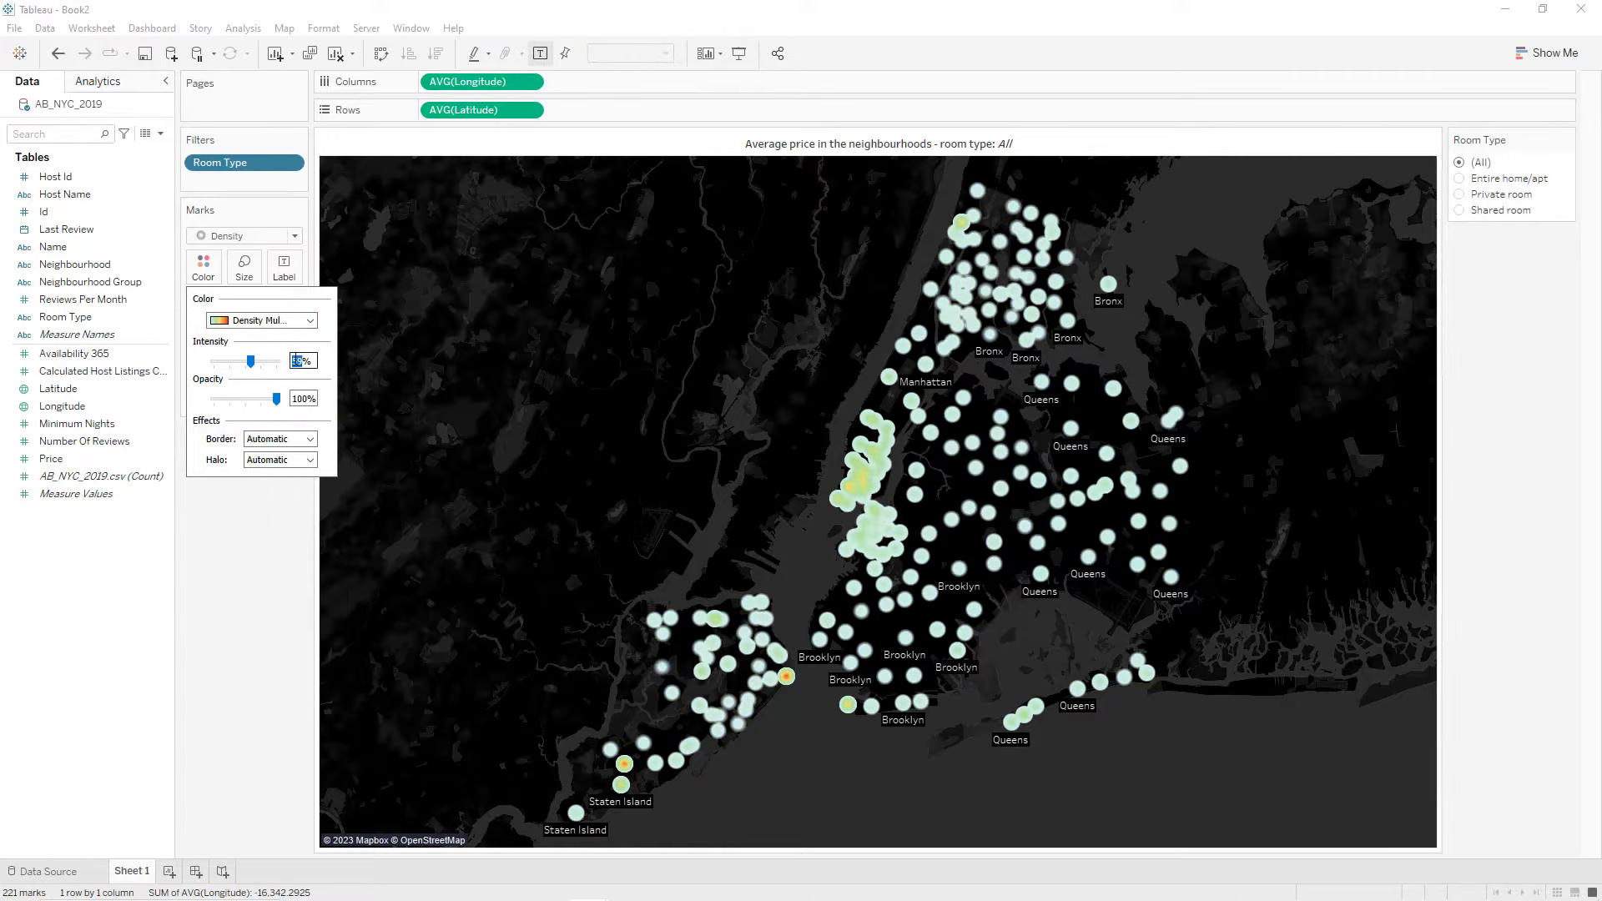
pyautogui.write('80')
pyautogui.click(263, 544)
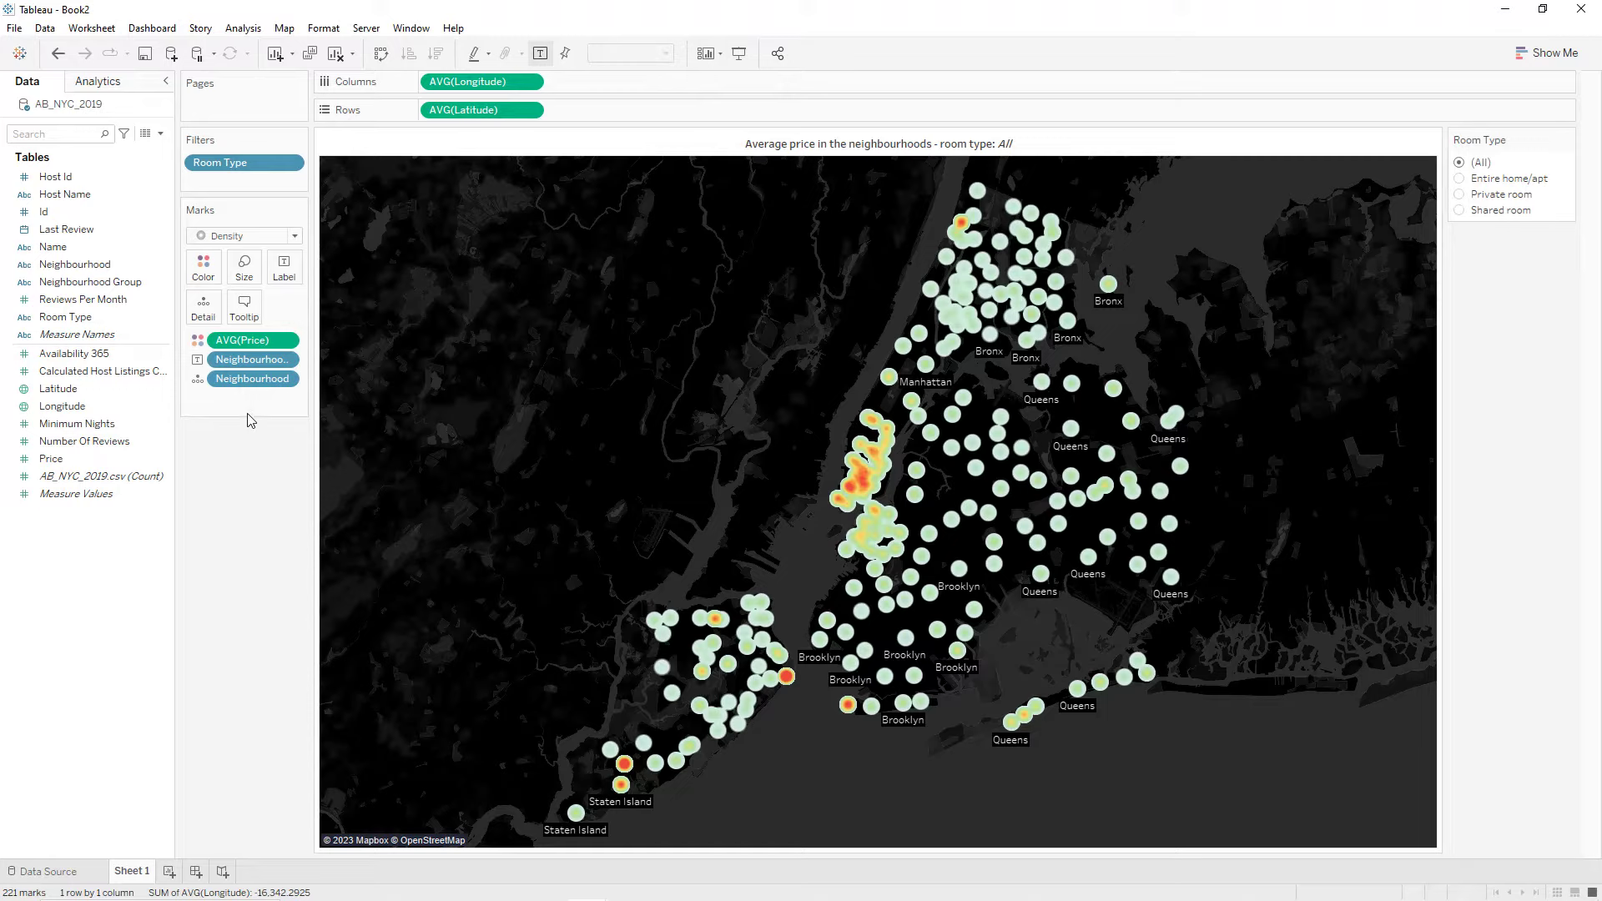
pyautogui.click(243, 265)
pyautogui.moveTo(282, 313); pyautogui.dragTo(290, 311)
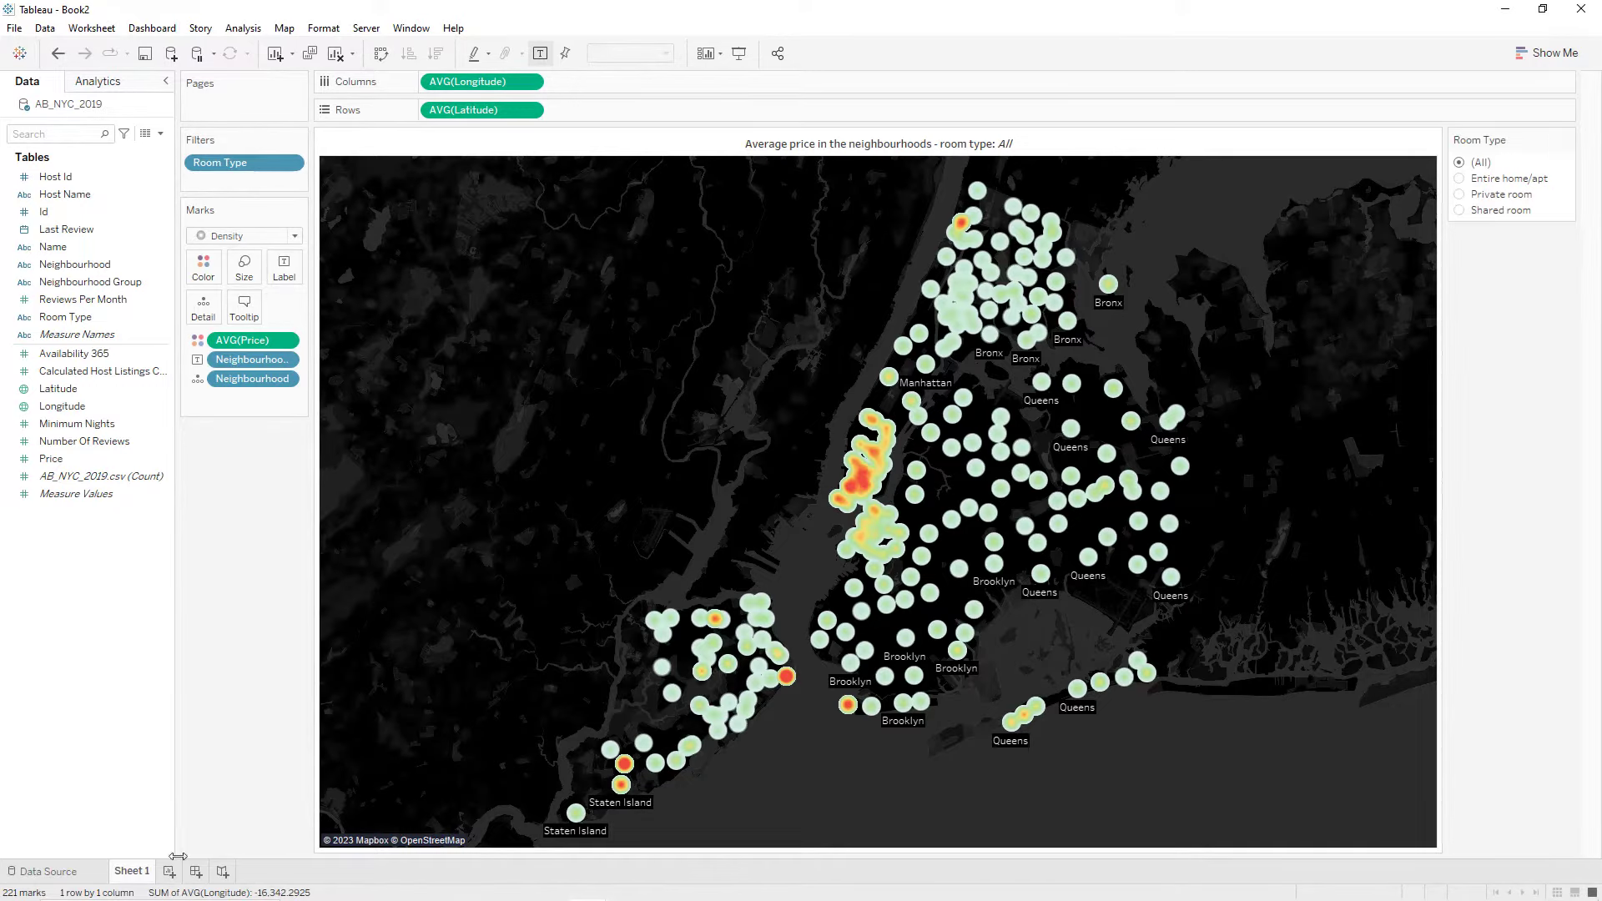
# Create a new worksheet and add Last Review to the columns, grouped by month across all years.
pyautogui.click(170, 871)
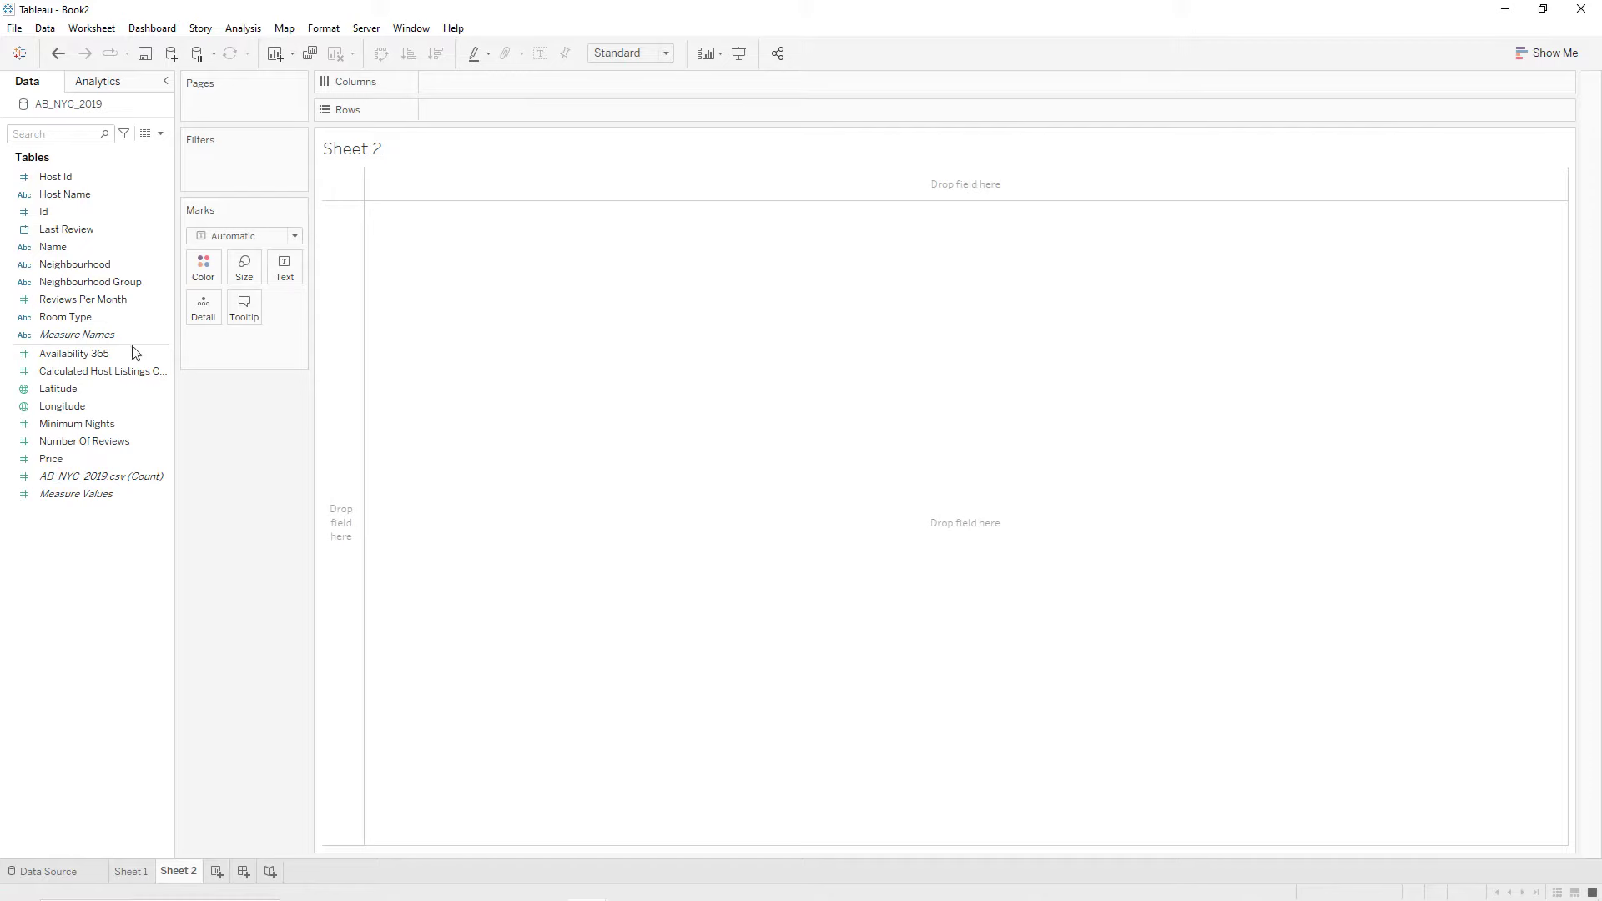
pyautogui.moveTo(68, 233); pyautogui.dragTo(503, 83)
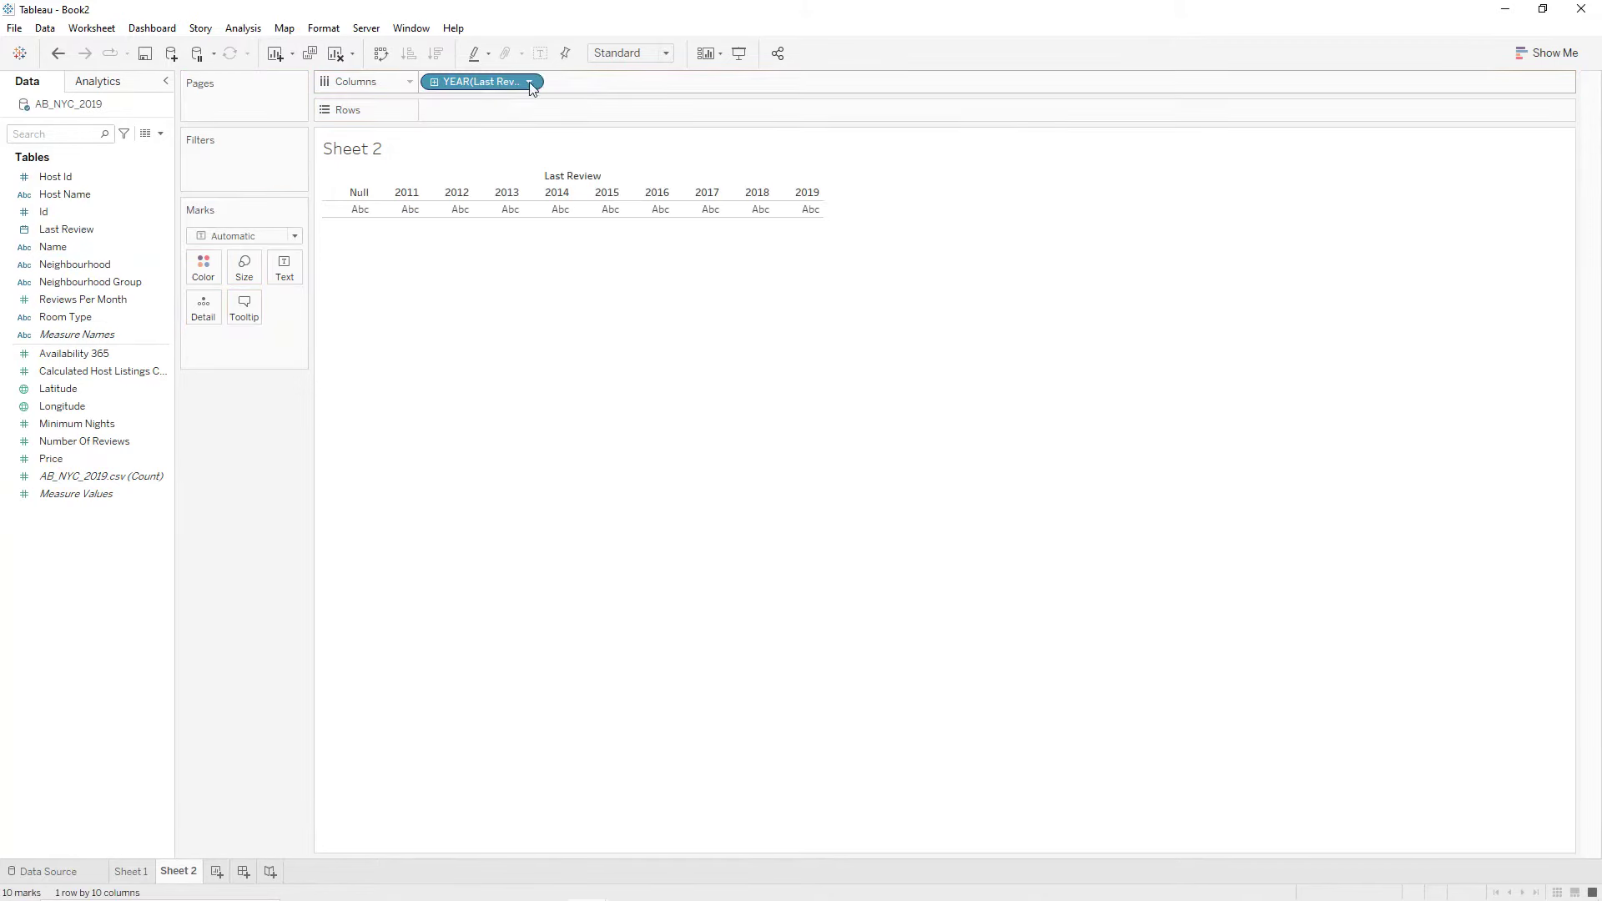
pyautogui.click(529, 82)
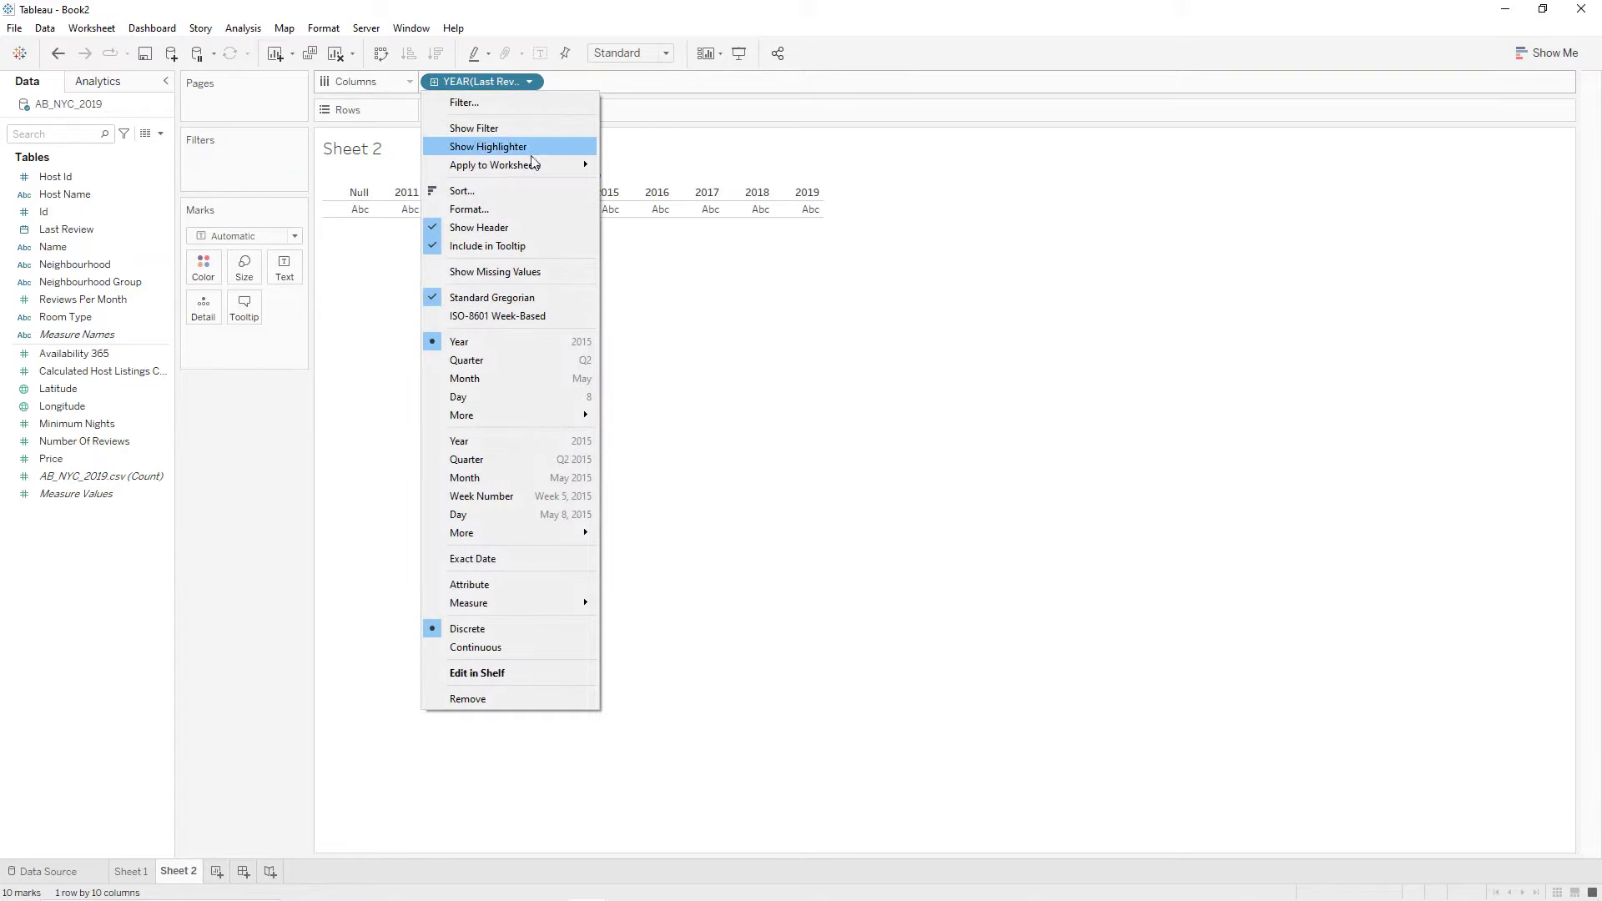
pyautogui.click(539, 381)
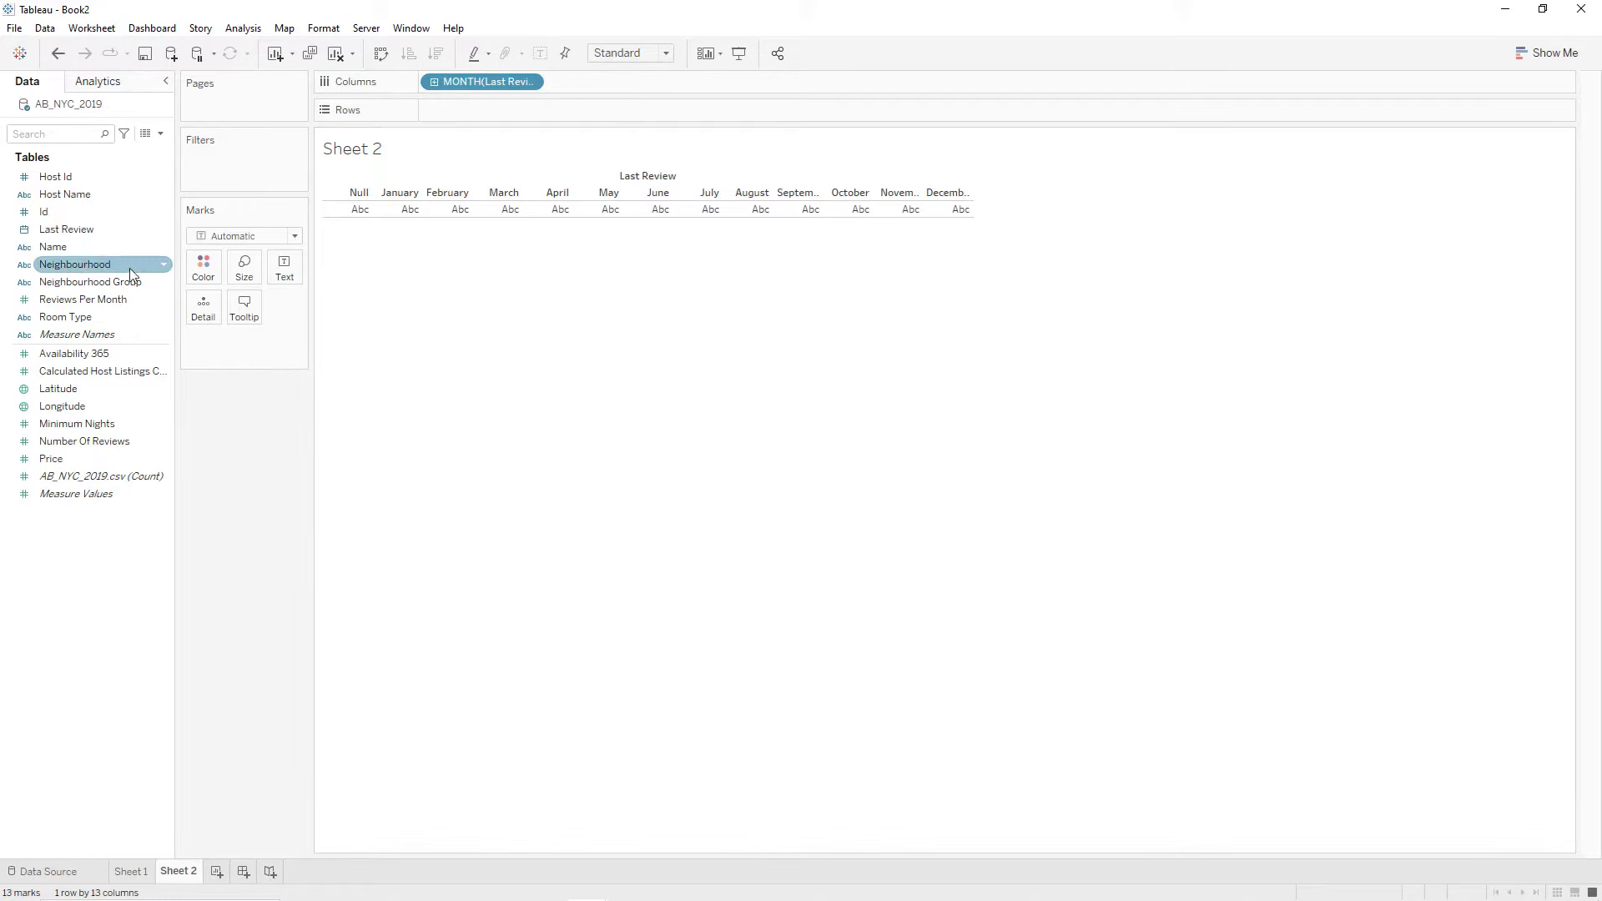
# Plot the count of Name on the rows as a bar chart.
pyautogui.moveTo(105, 247); pyautogui.dragTo(513, 140)
pyautogui.click(531, 111)
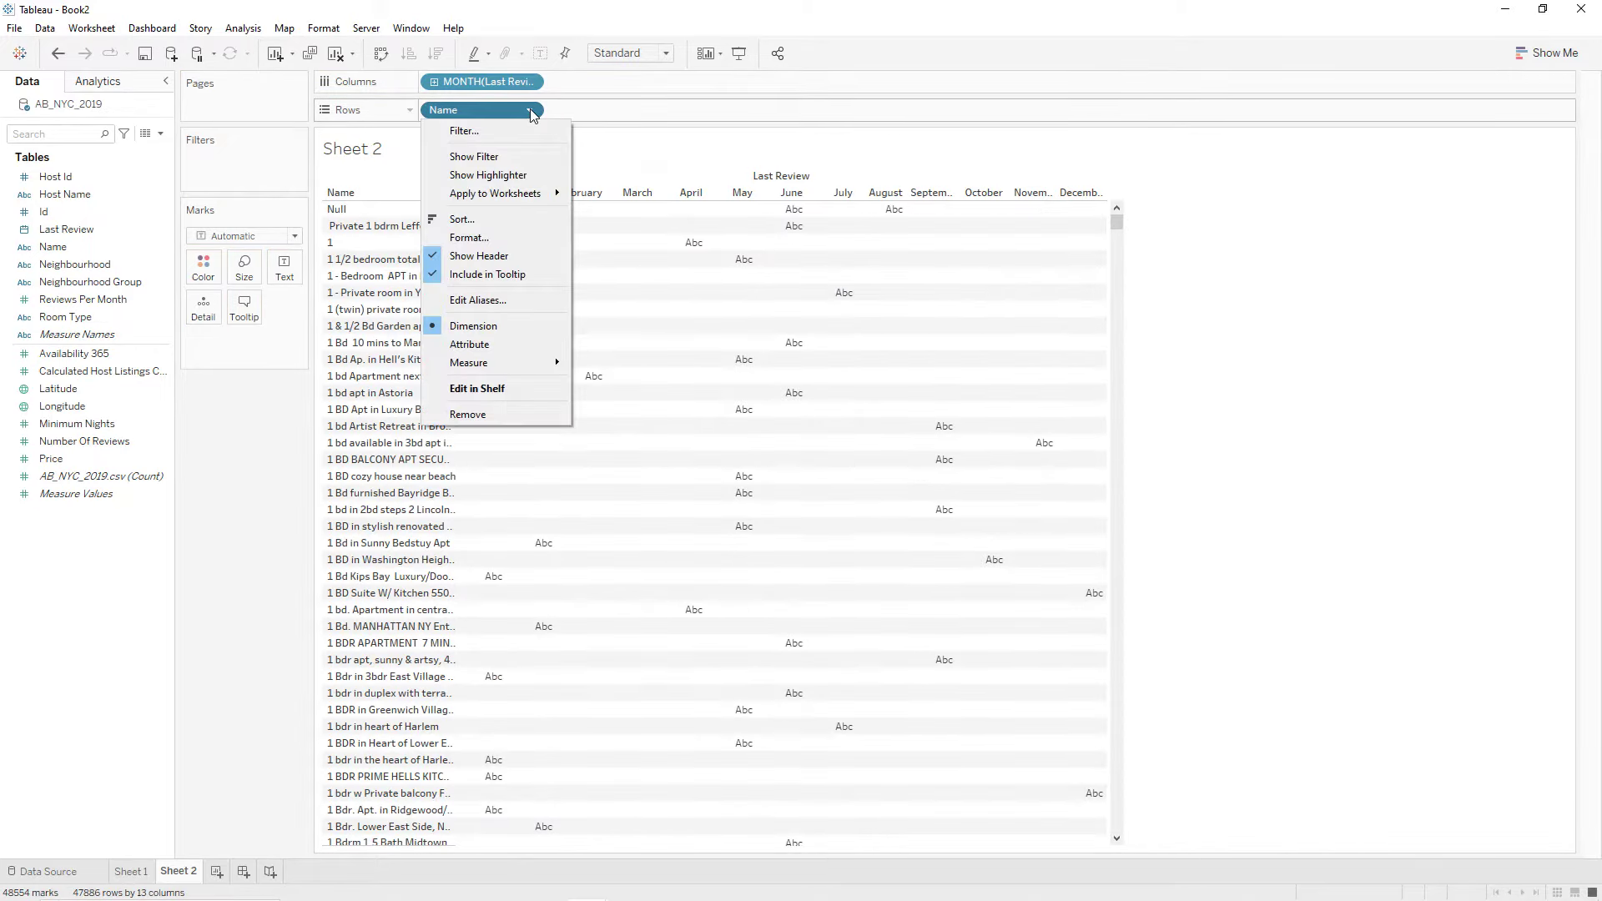
pyautogui.moveTo(512, 361)
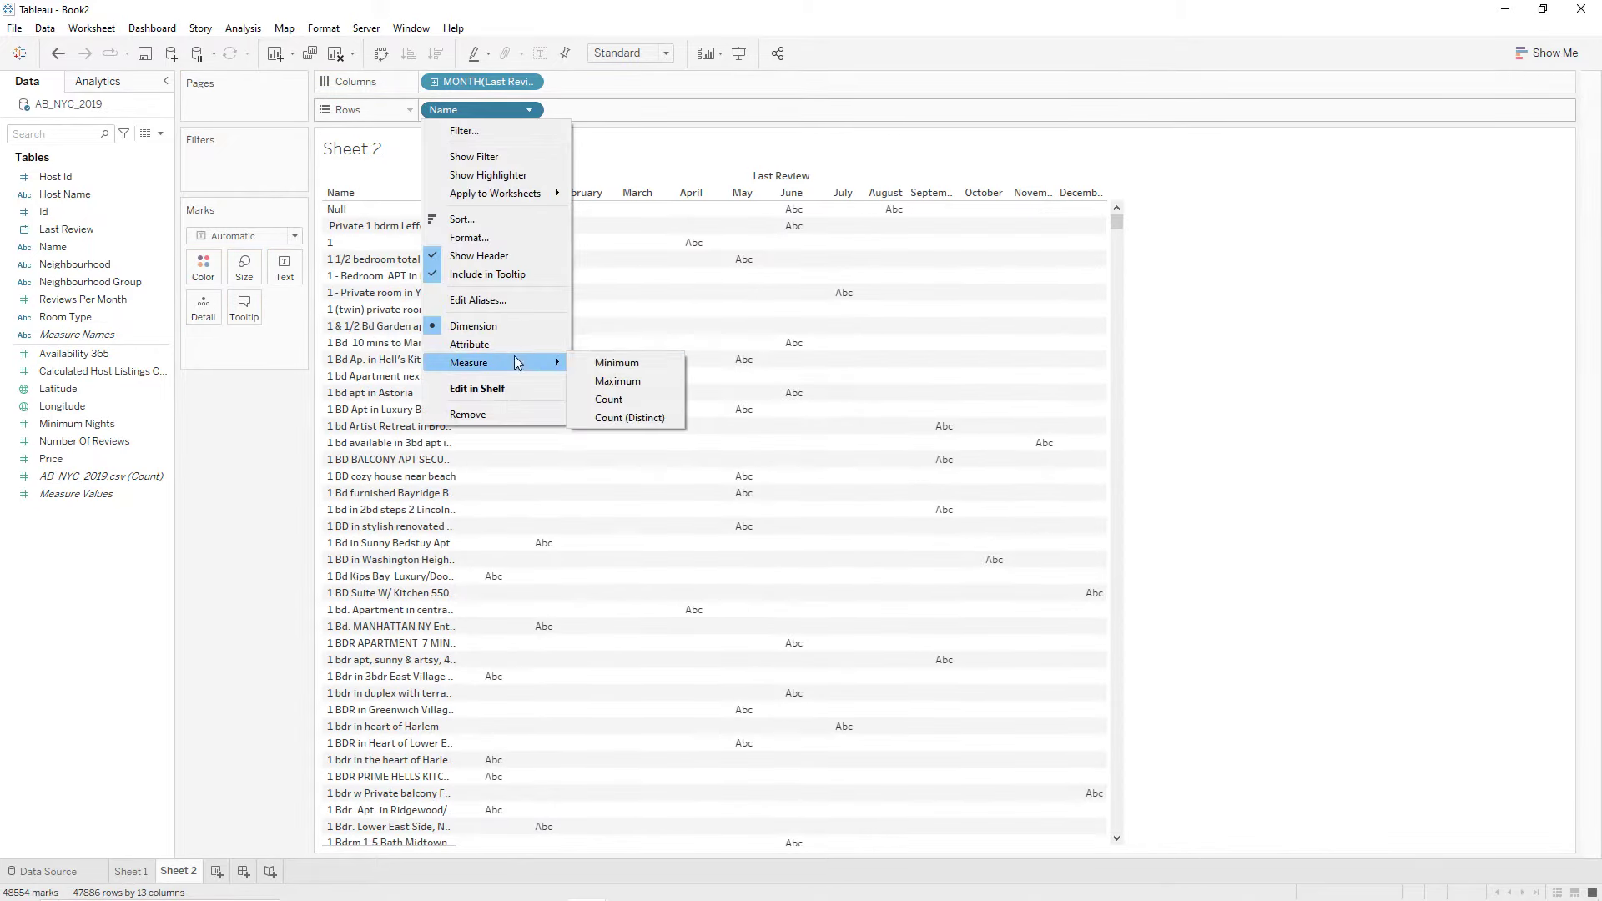
pyautogui.click(615, 399)
pyautogui.click(242, 236)
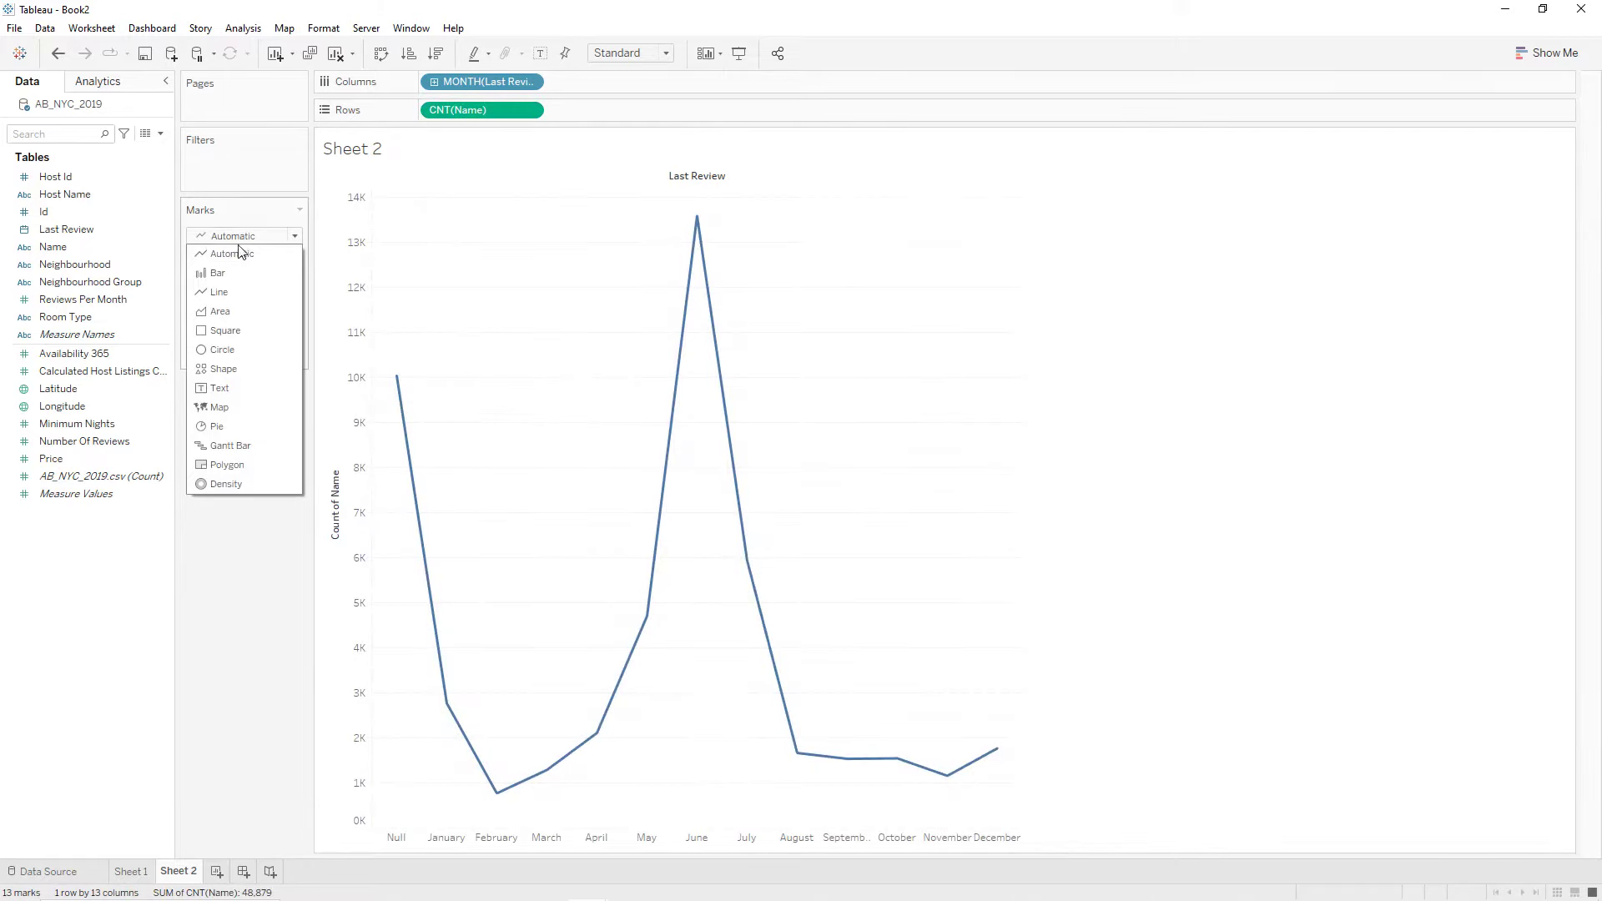
pyautogui.click(217, 273)
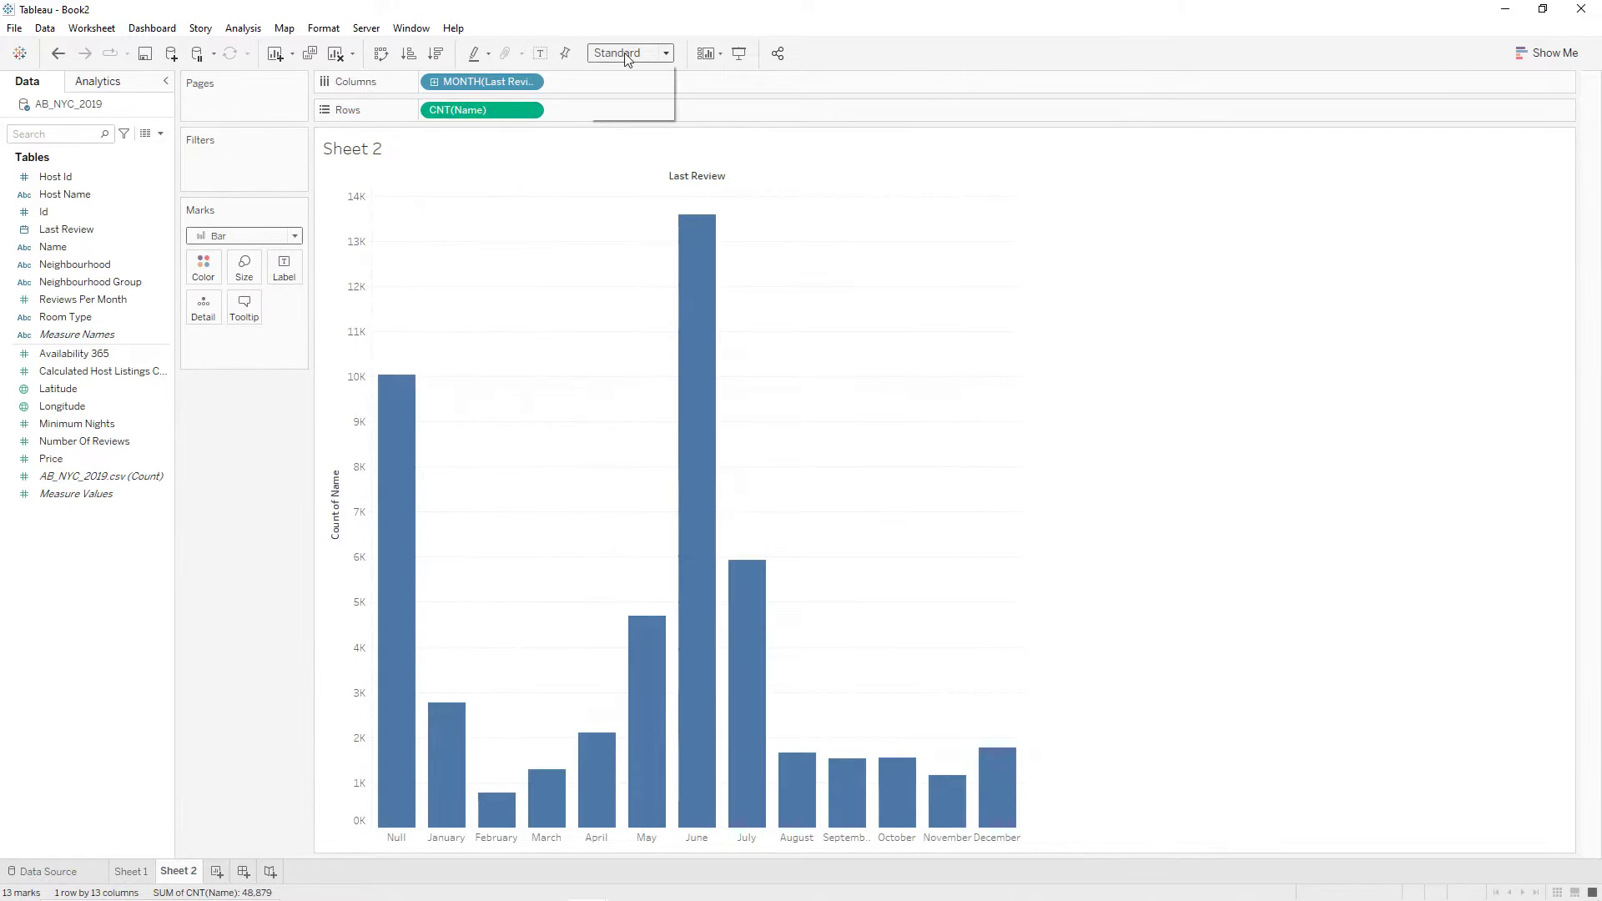
# Fit the chart to the entire view and colour the bars by Neighbourhood Group.
pyautogui.click(618, 113)
pyautogui.click(125, 231)
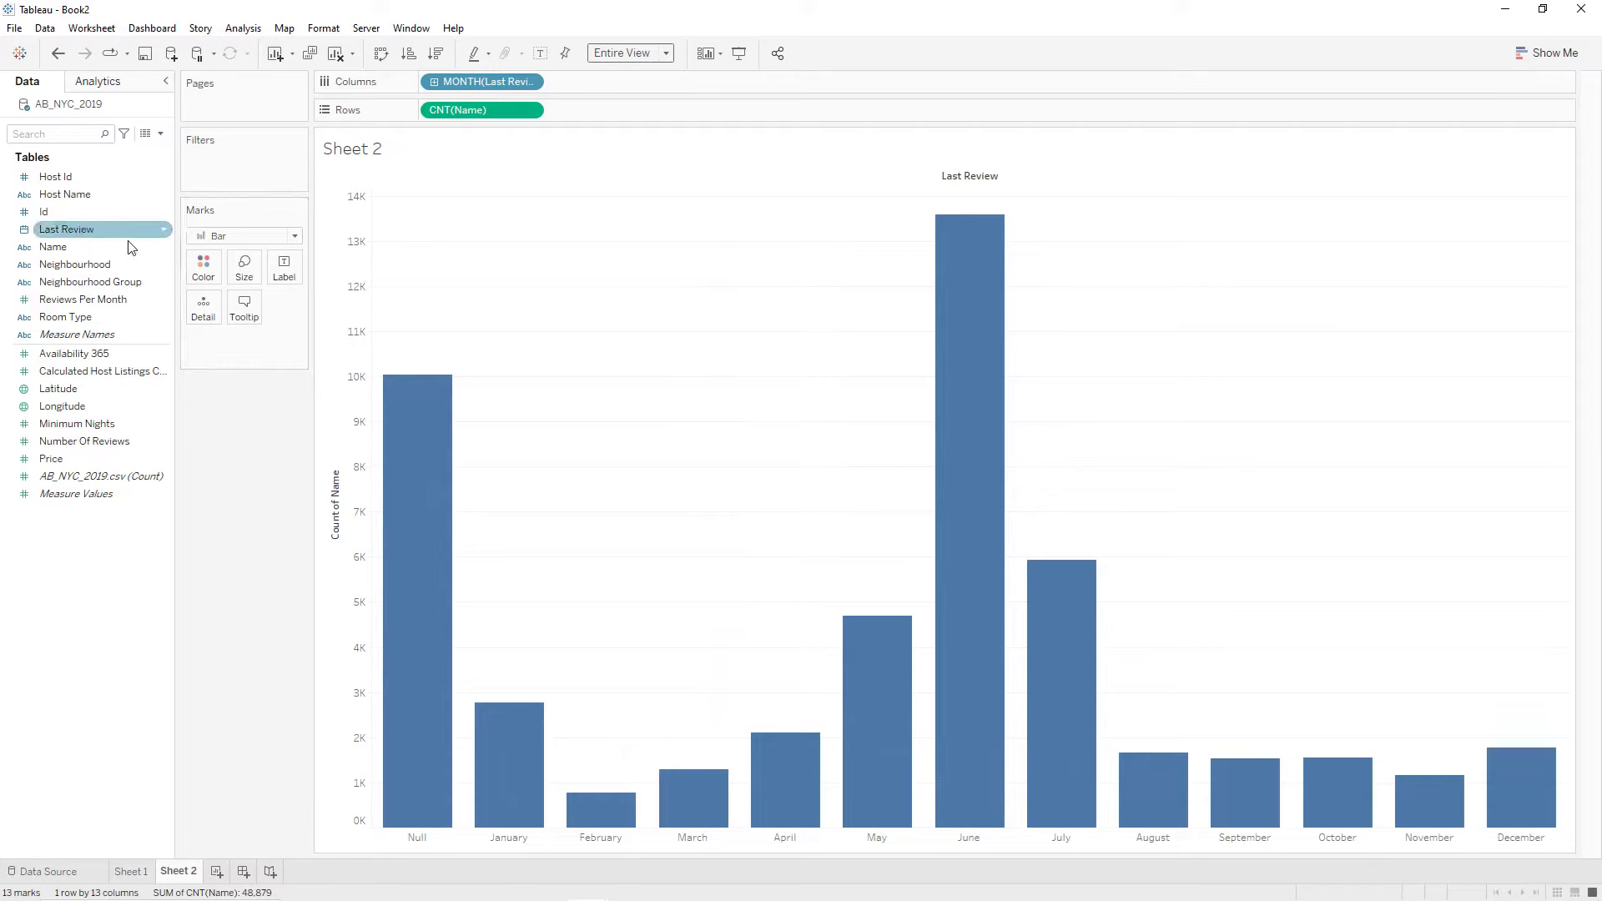
pyautogui.moveTo(104, 287); pyautogui.dragTo(217, 276)
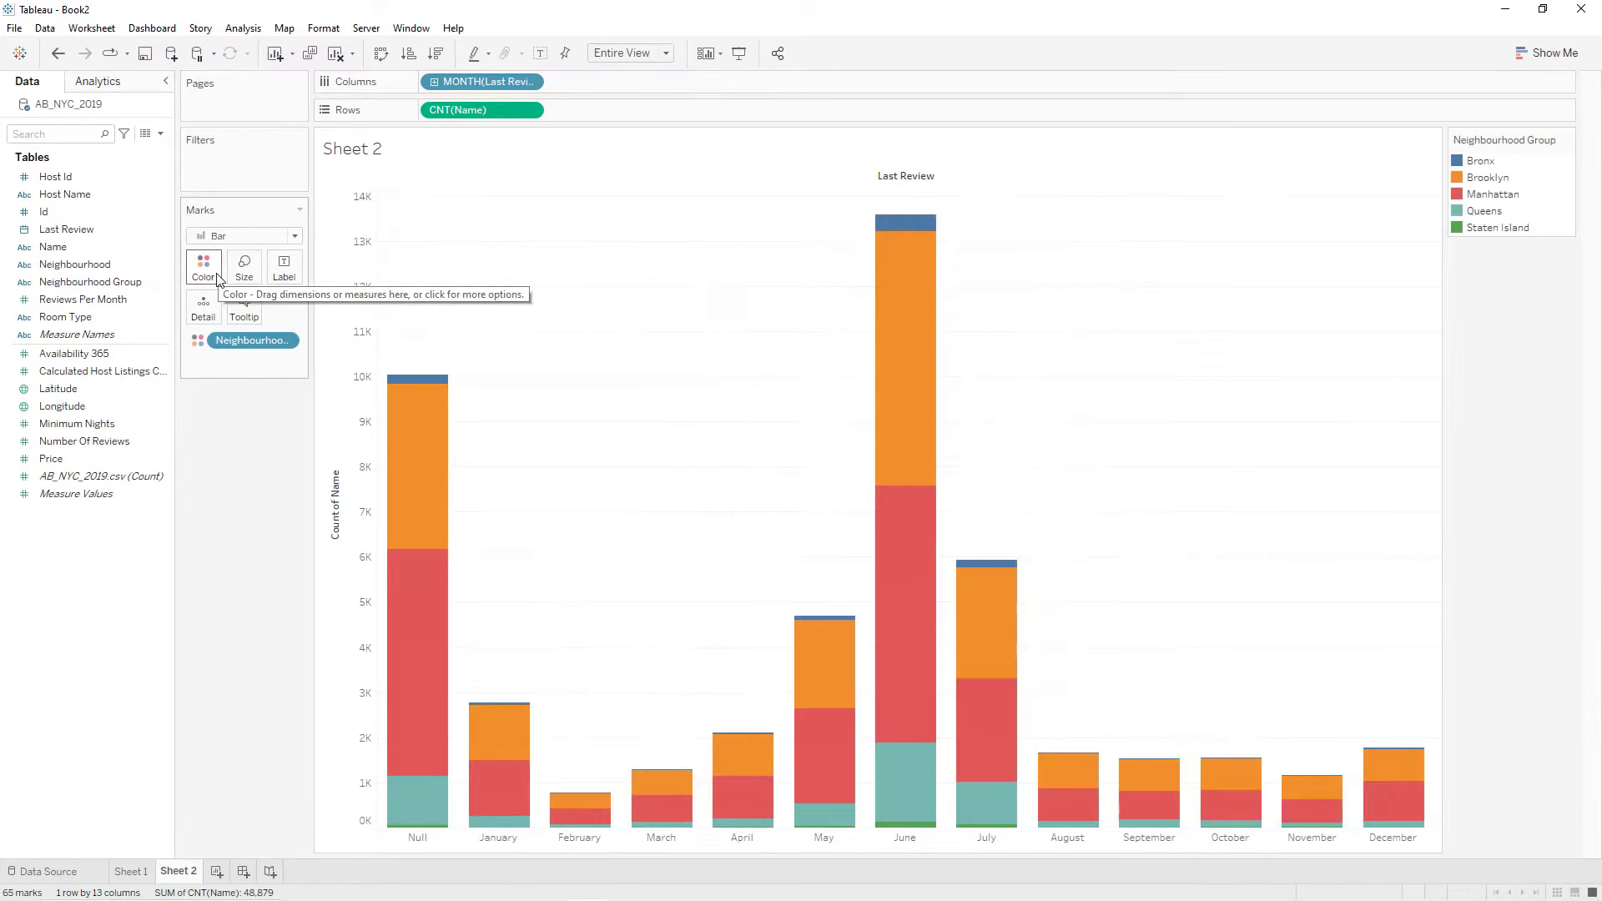
# Add a Room Type filter with only Entire home/apt selected.
pyautogui.moveTo(97, 317); pyautogui.dragTo(214, 169)
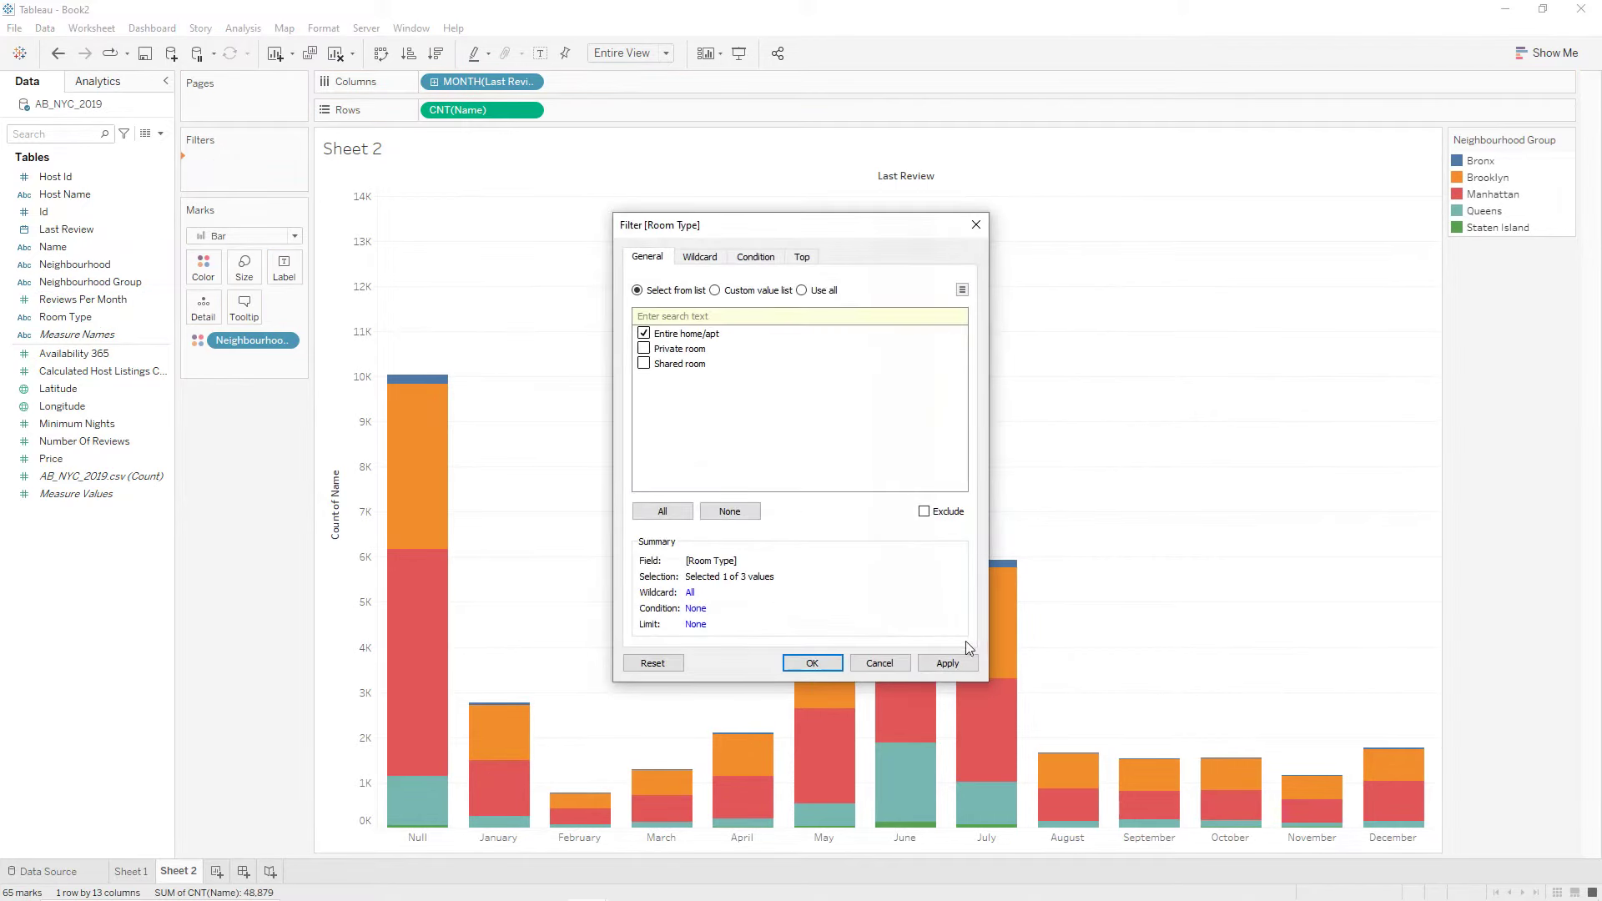
pyautogui.click(960, 662)
pyautogui.click(814, 662)
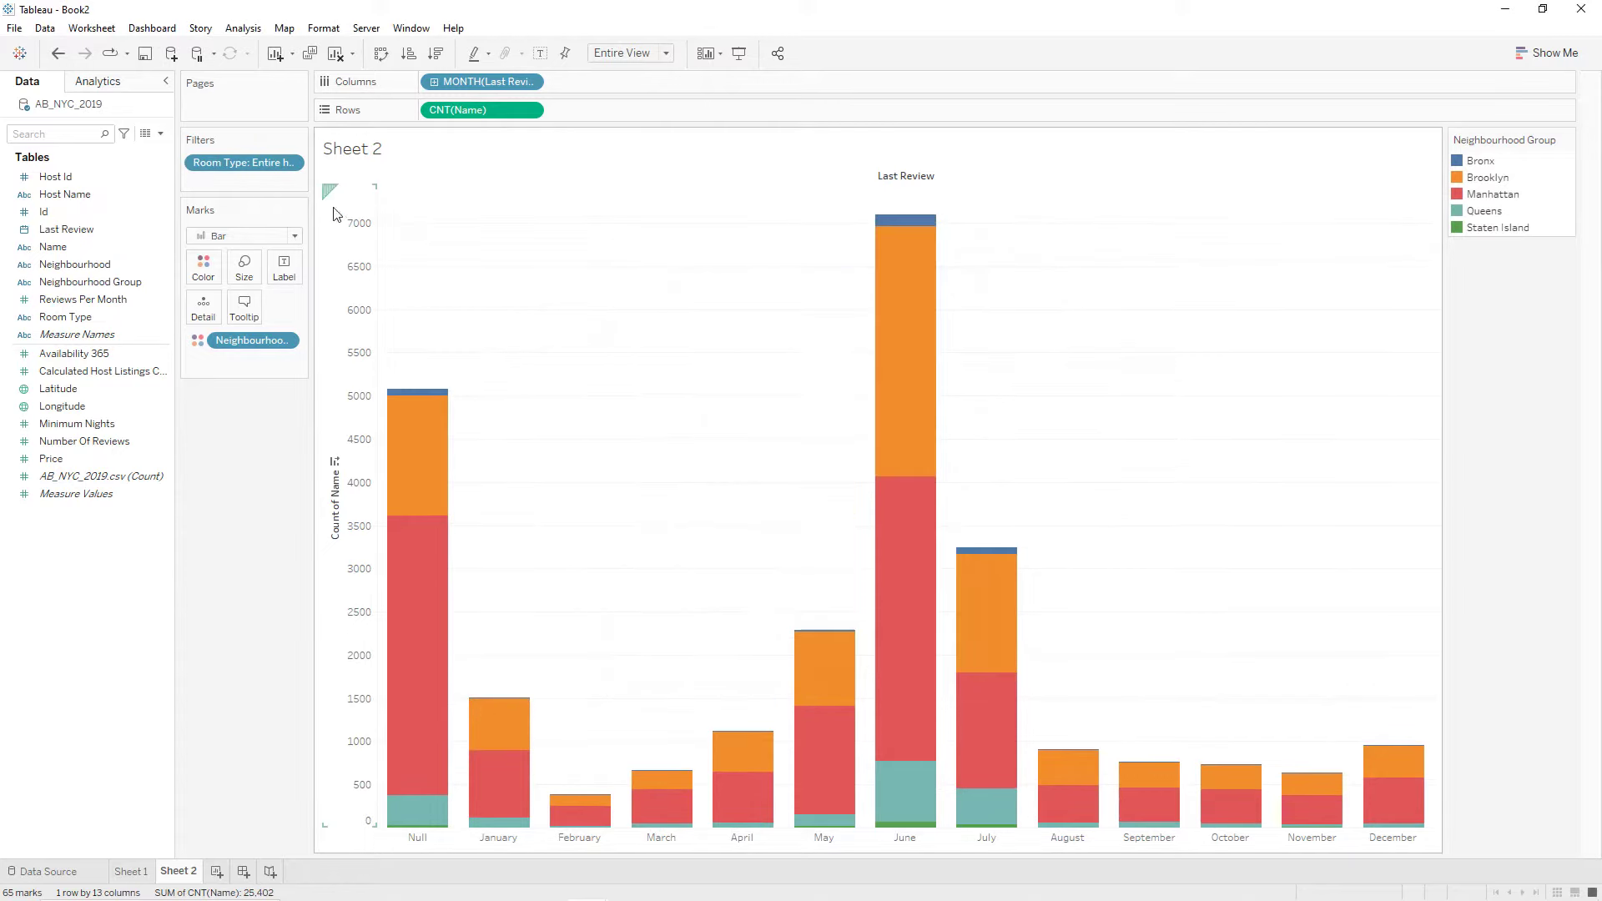
# Show the Room Type filter as a single-value list and select All.
pyautogui.click(291, 166)
pyautogui.click(271, 208)
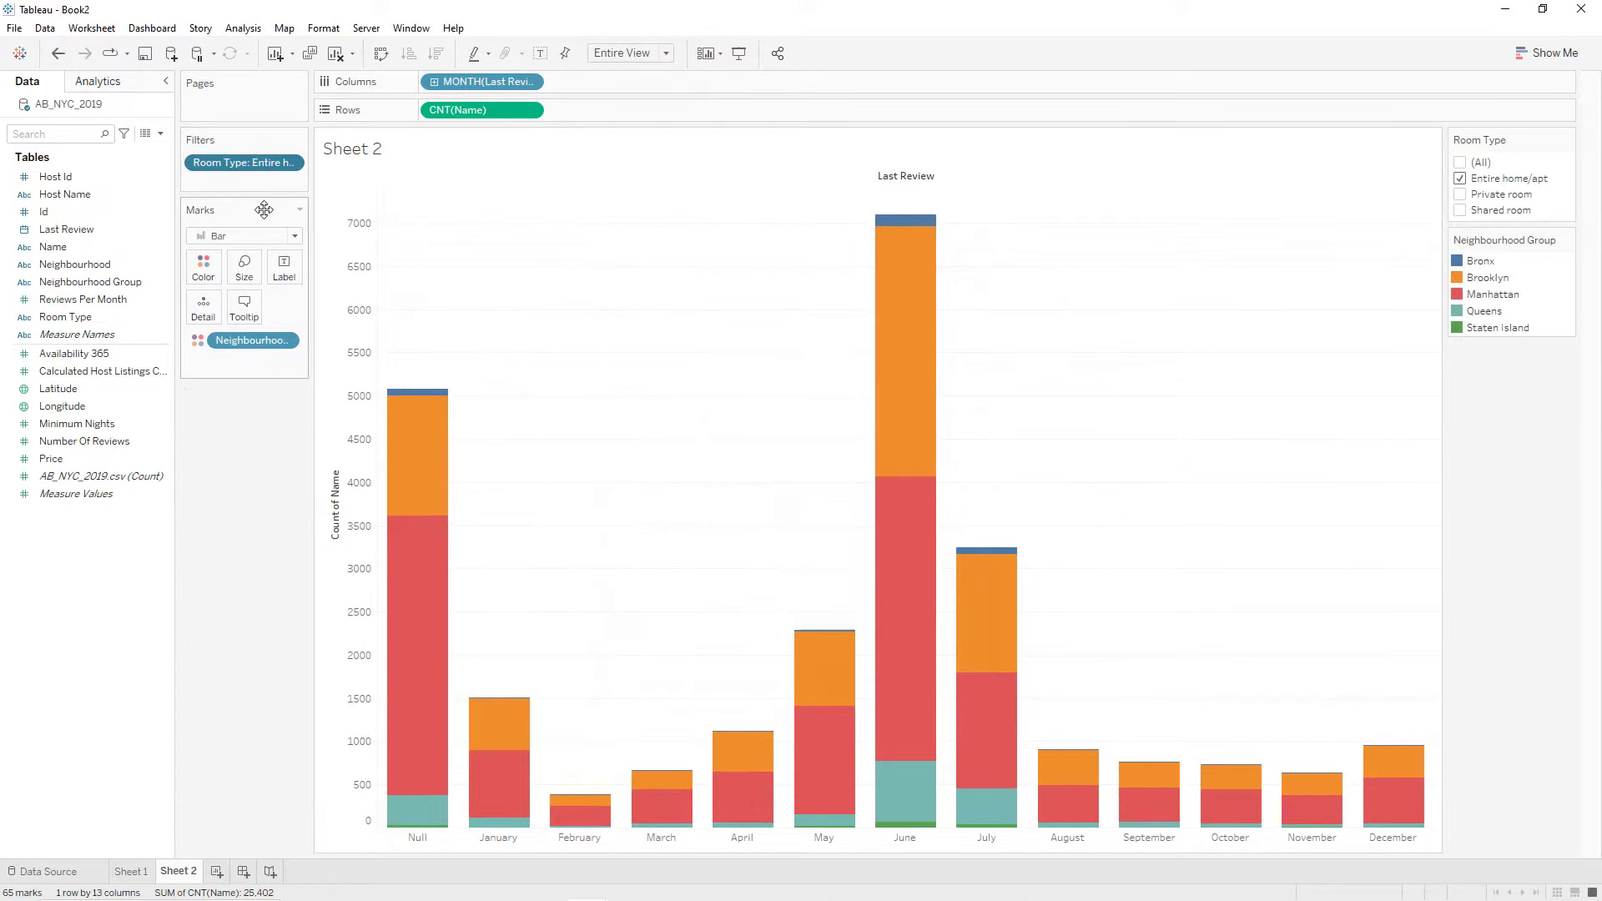
pyautogui.click(1568, 139)
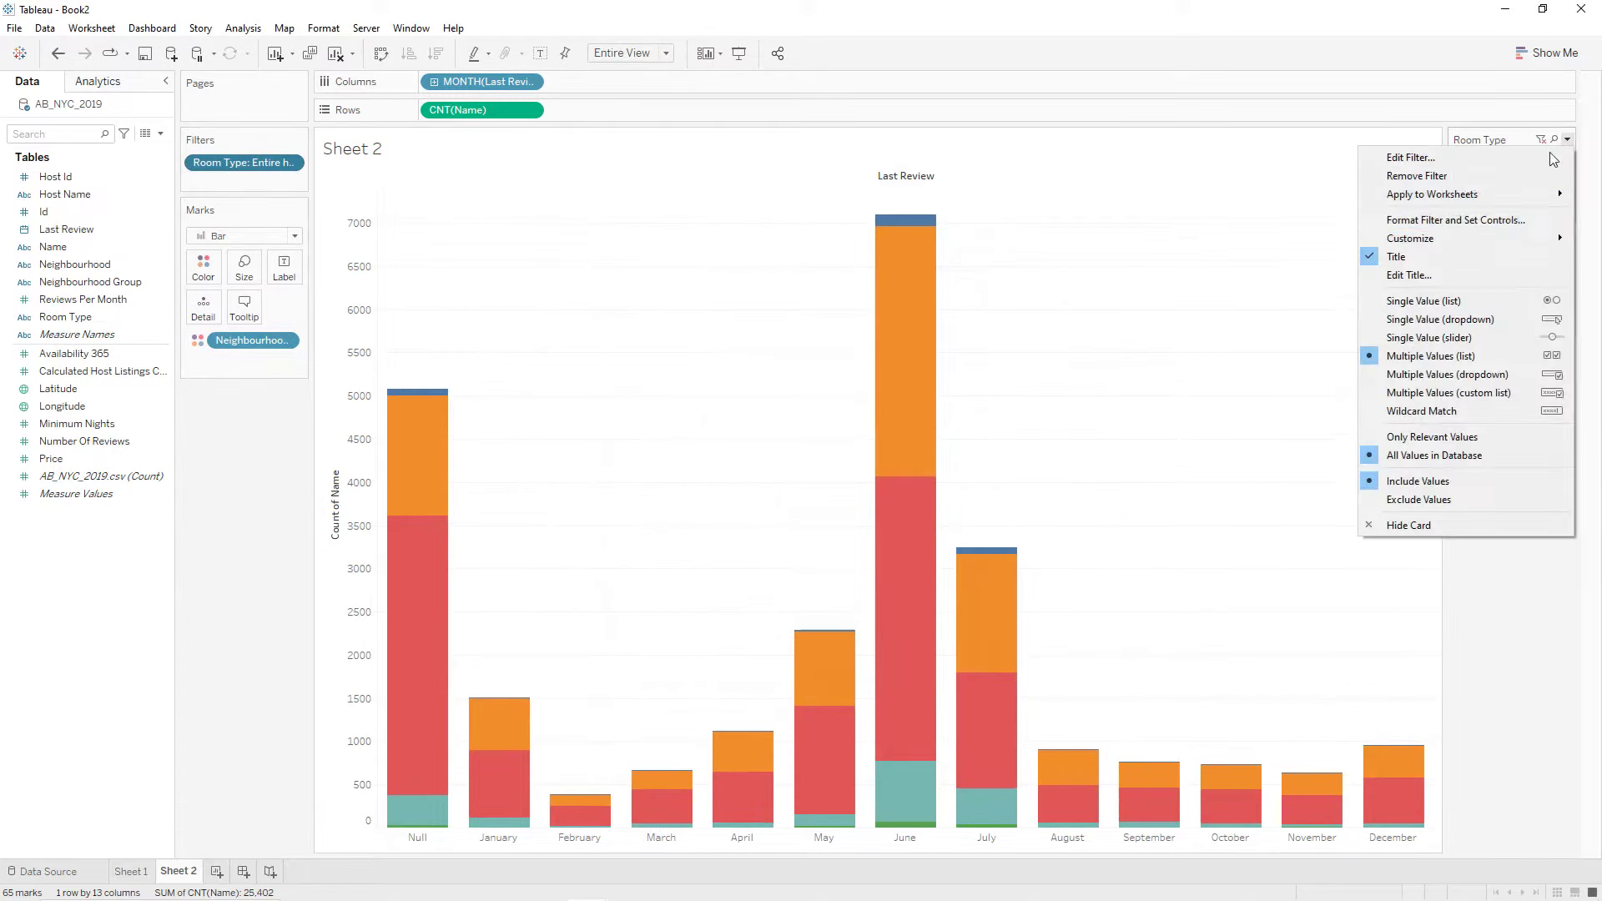
pyautogui.click(1452, 301)
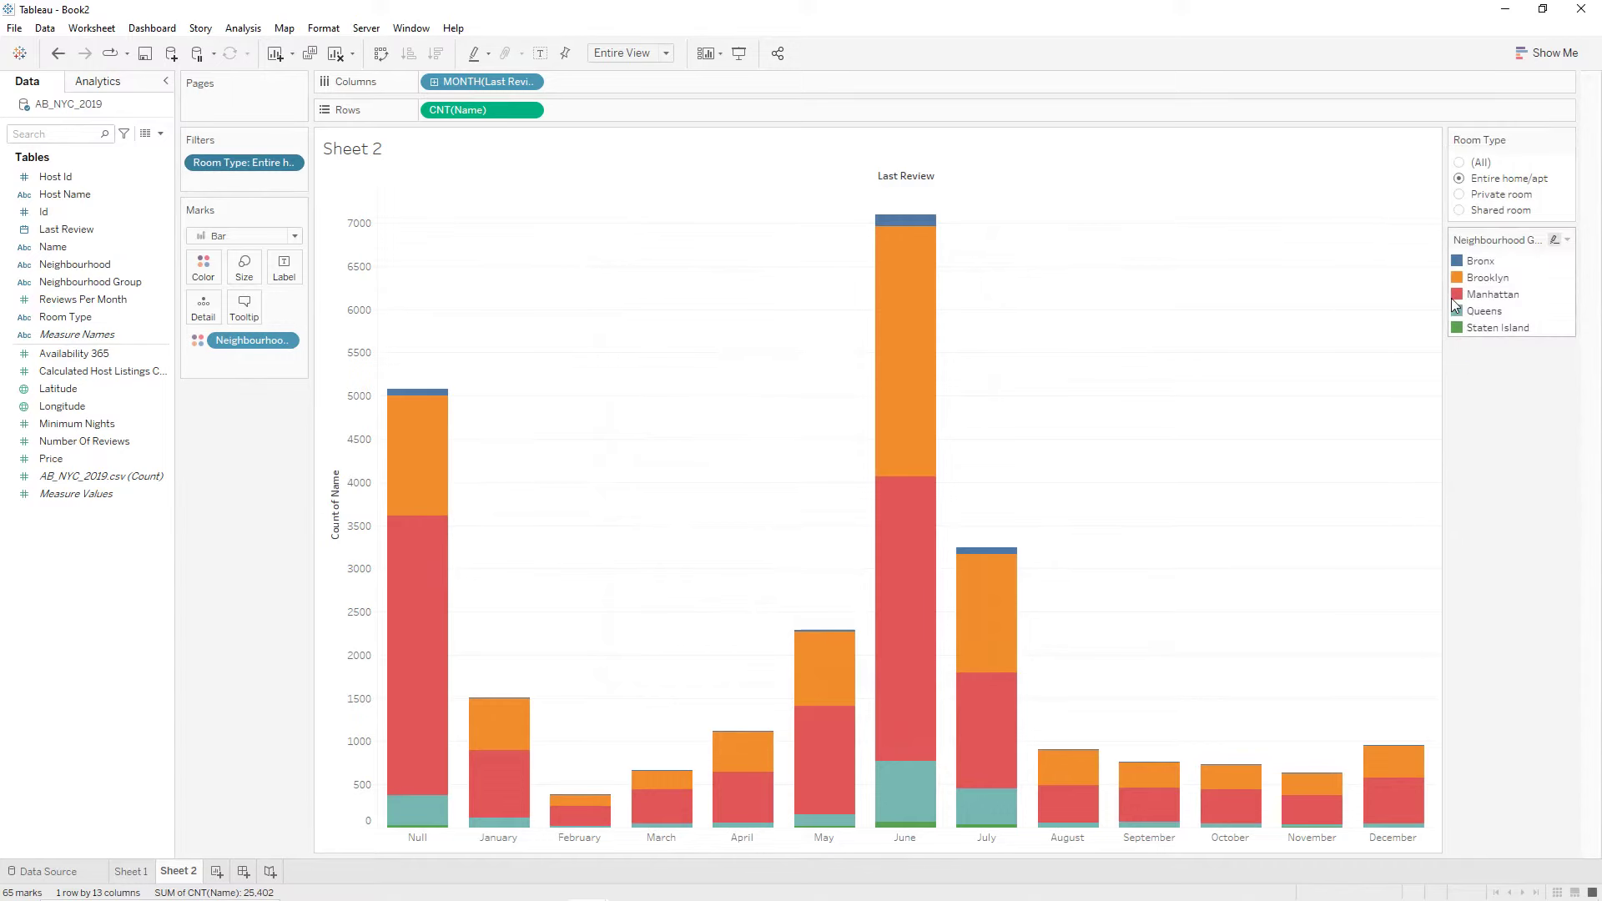
pyautogui.click(1459, 163)
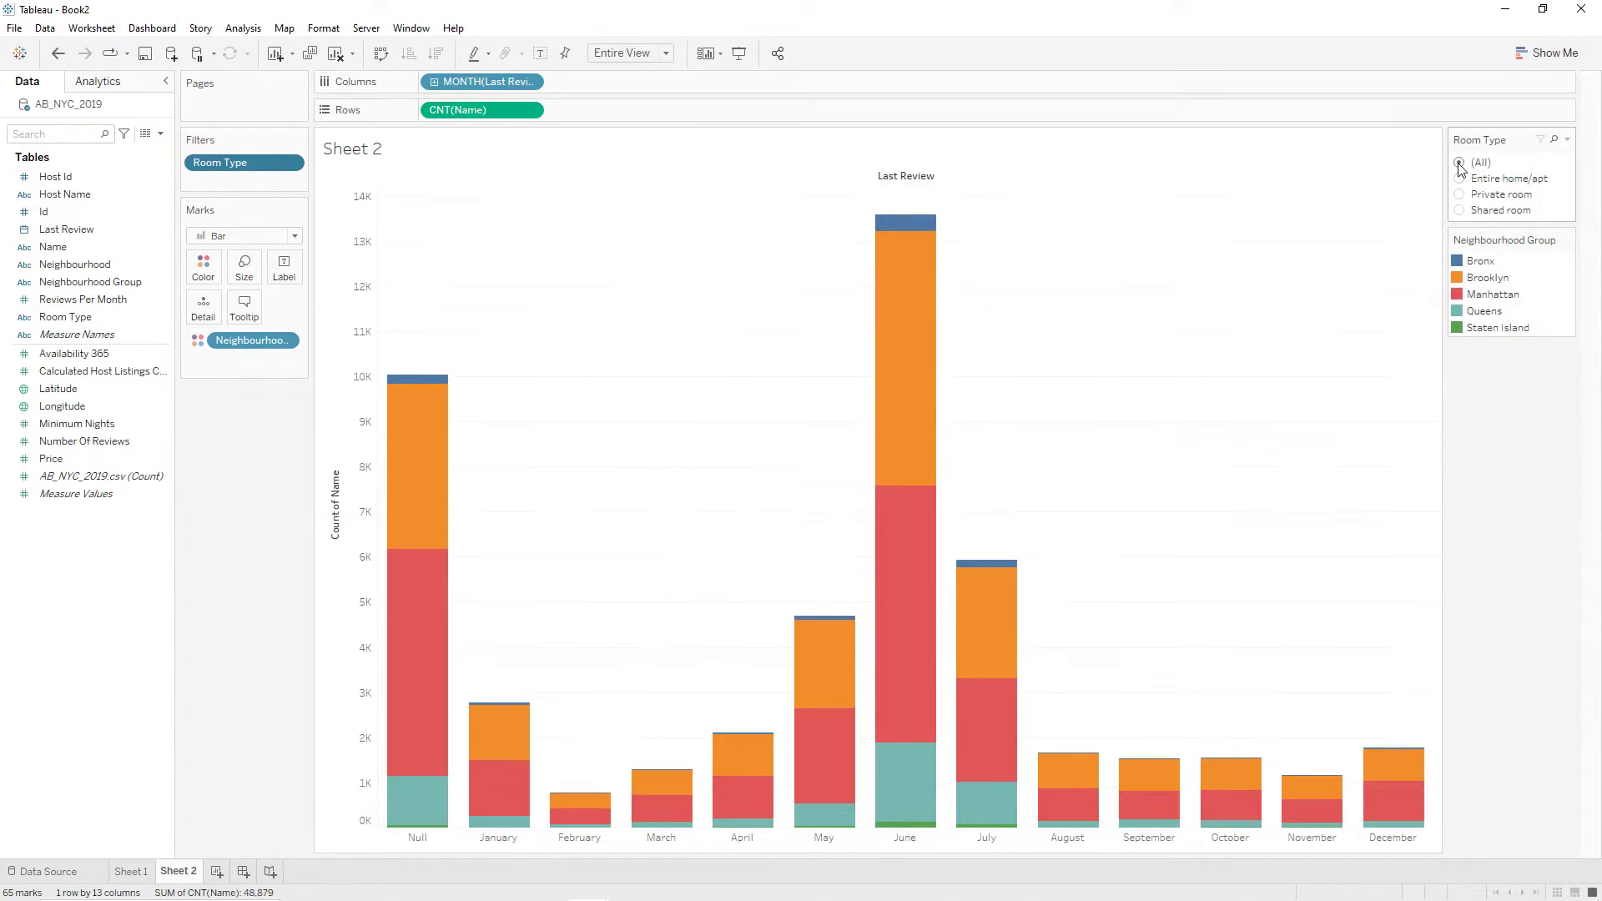
# Assign the Summer colour palette to the neighbourhood groups.
pyautogui.click(203, 267)
pyautogui.click(261, 322)
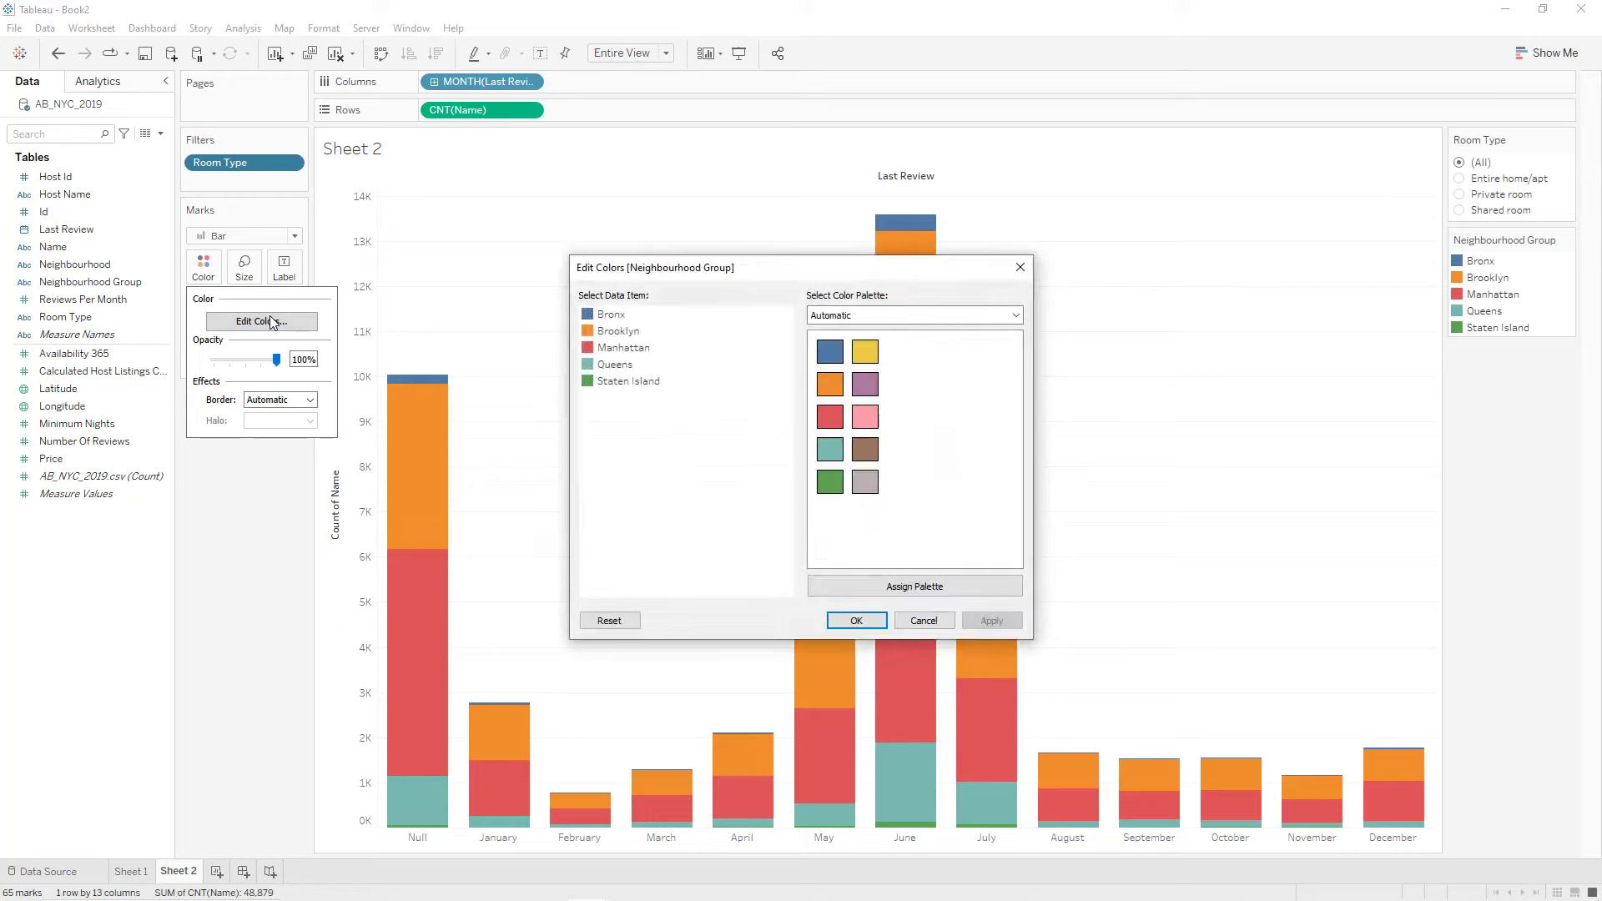
pyautogui.click(965, 318)
pyautogui.click(952, 457)
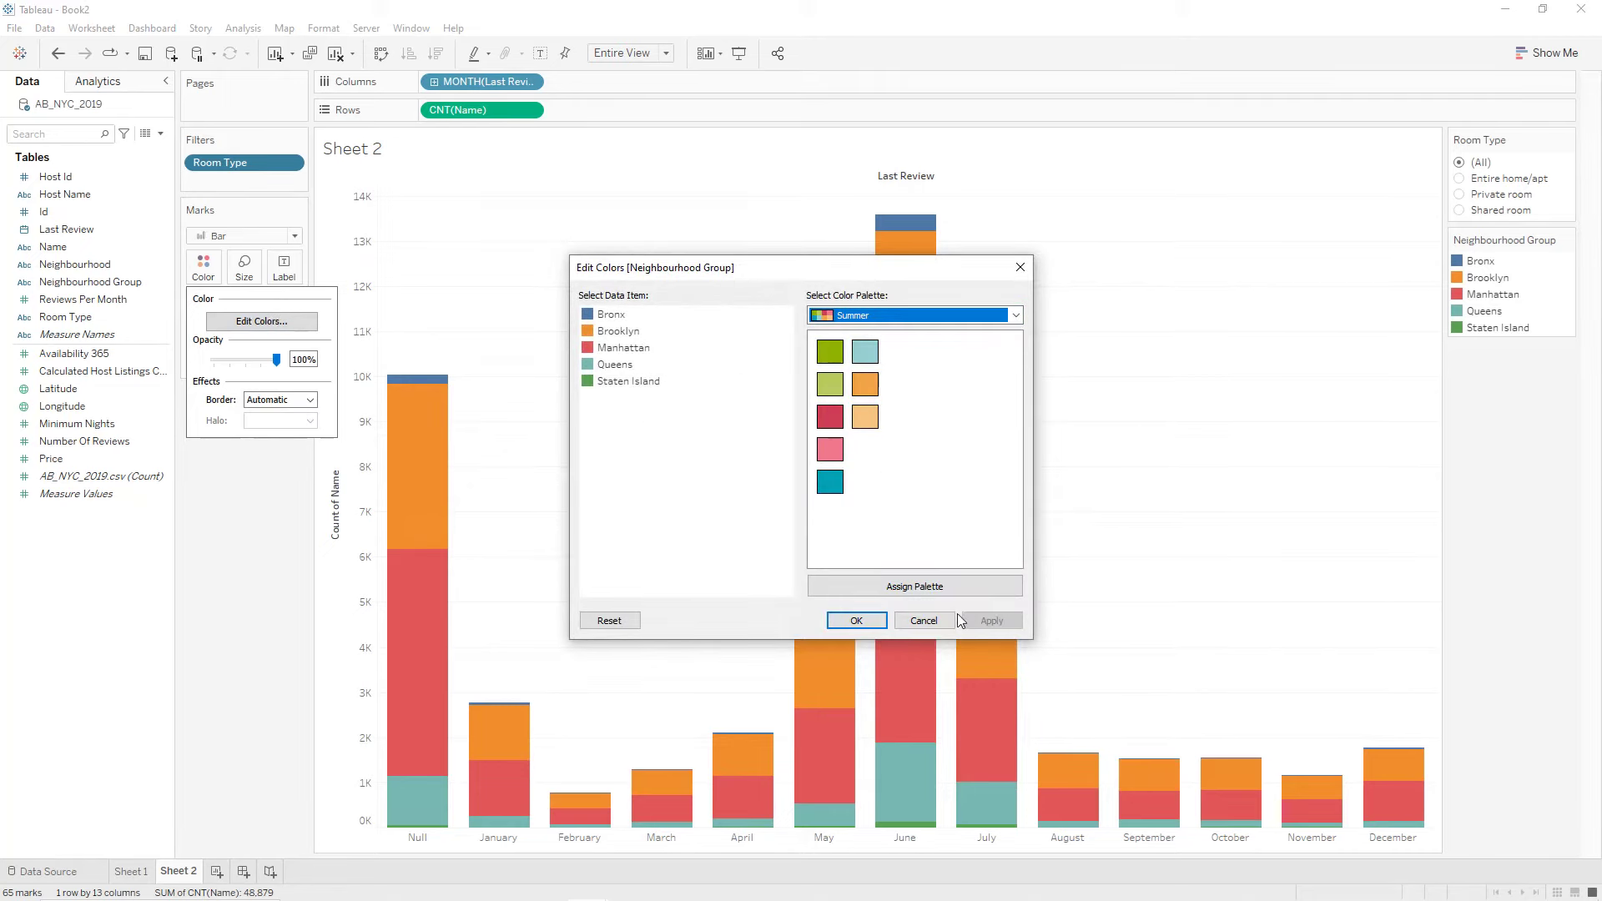
pyautogui.click(946, 591)
pyautogui.click(856, 619)
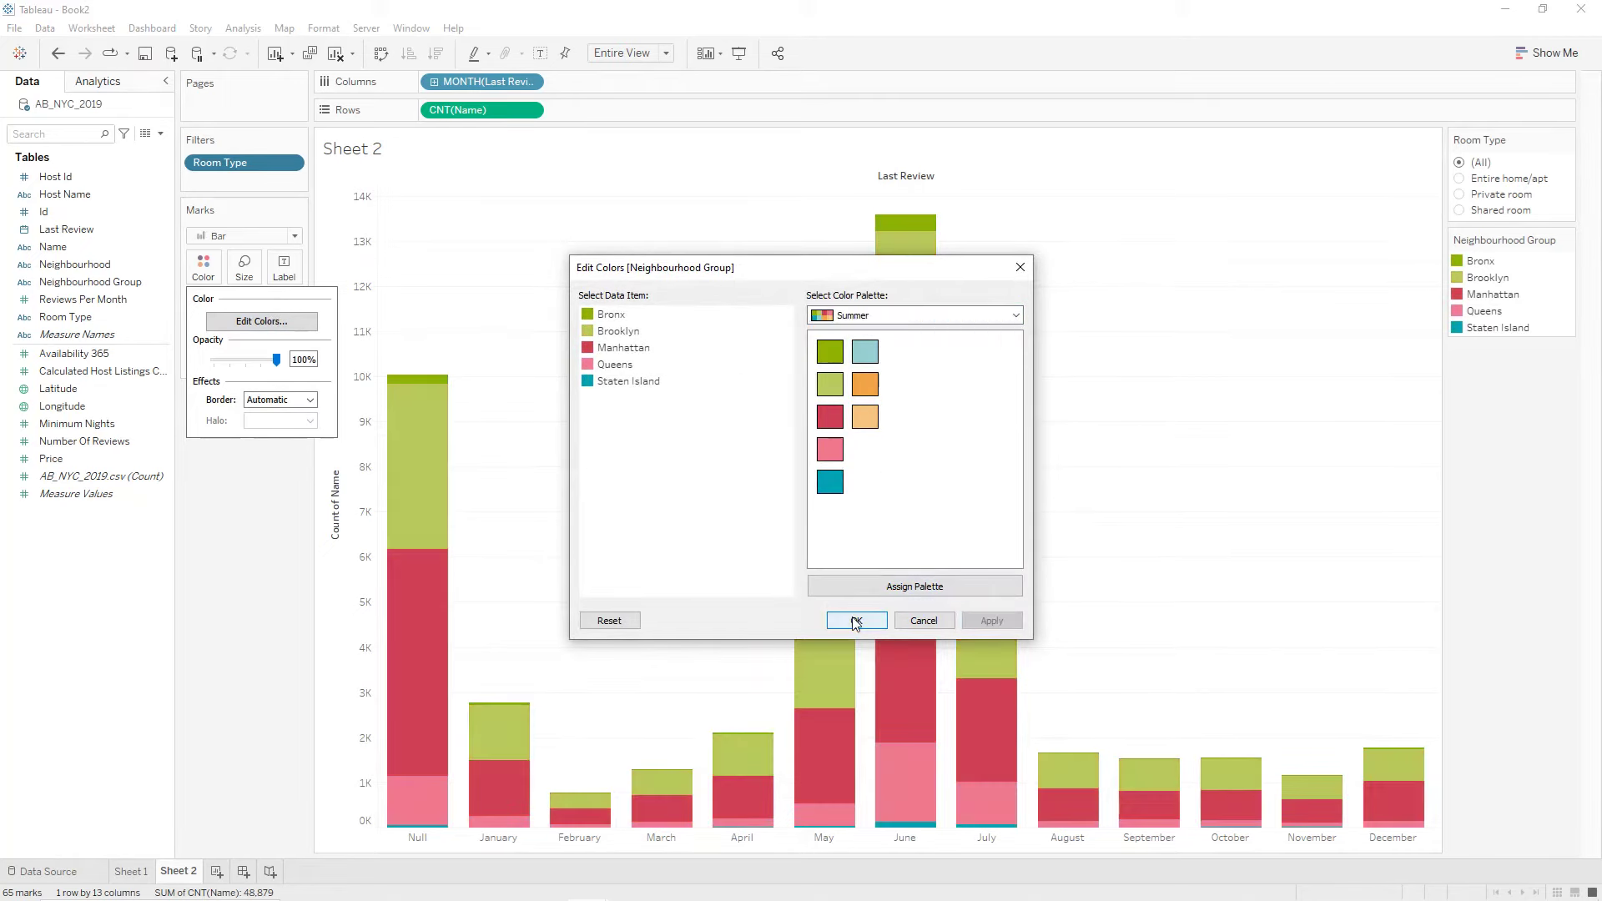
# Title the sheet "Total bookings by month and neighbourhoud group - room type:" followed by the Room Type field.
pyautogui.doubleClick(470, 155)
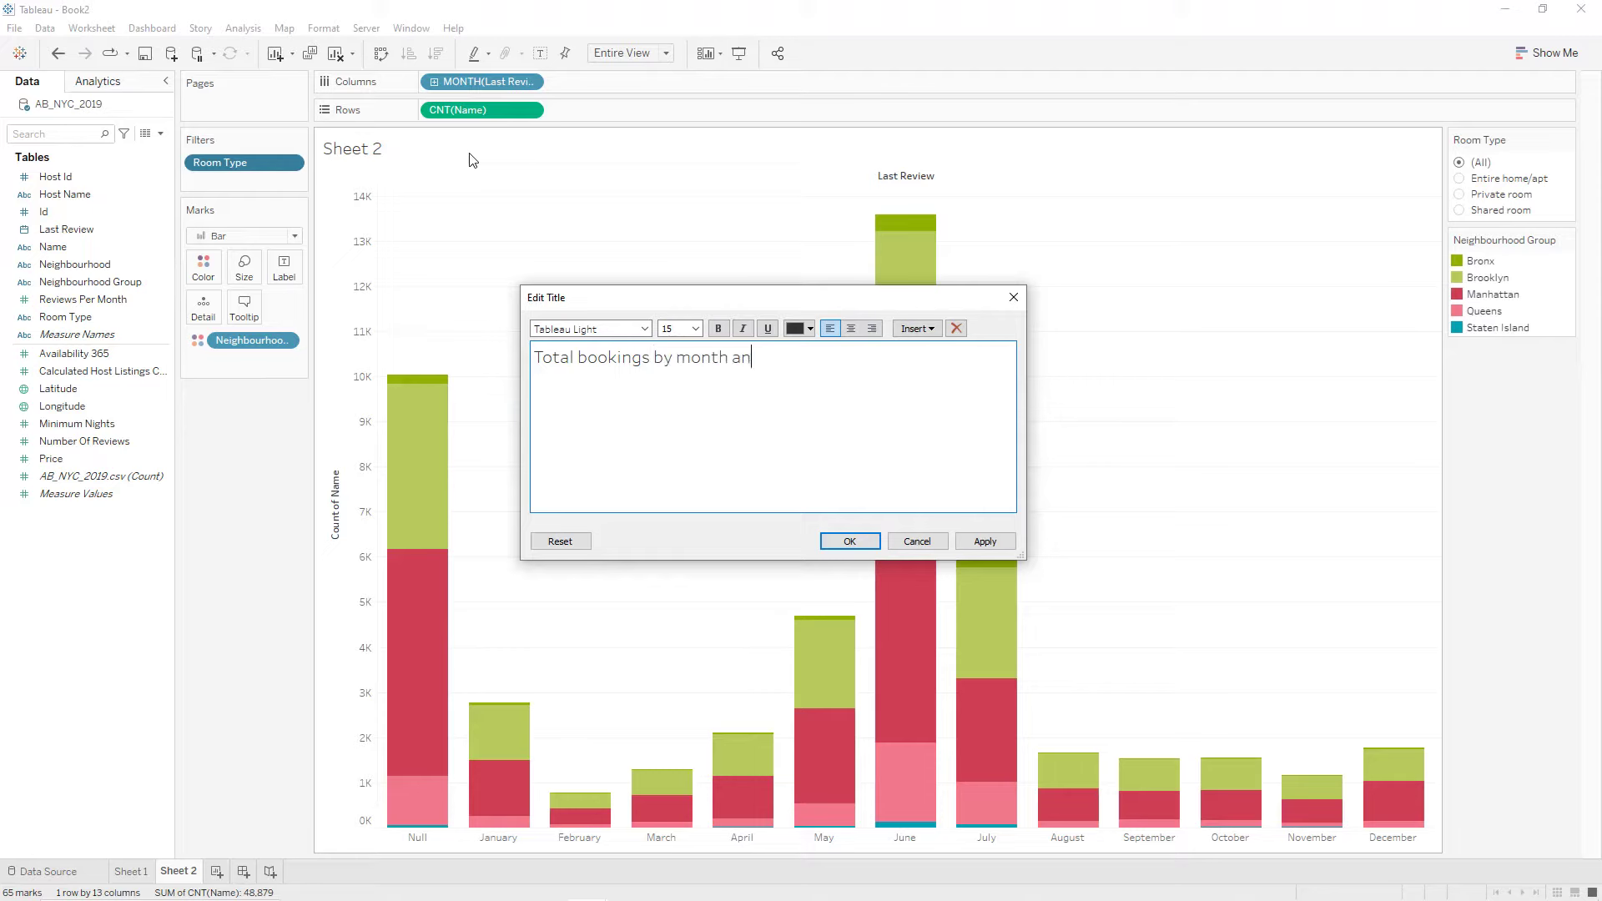
pyautogui.write('ighbourhoud grou')
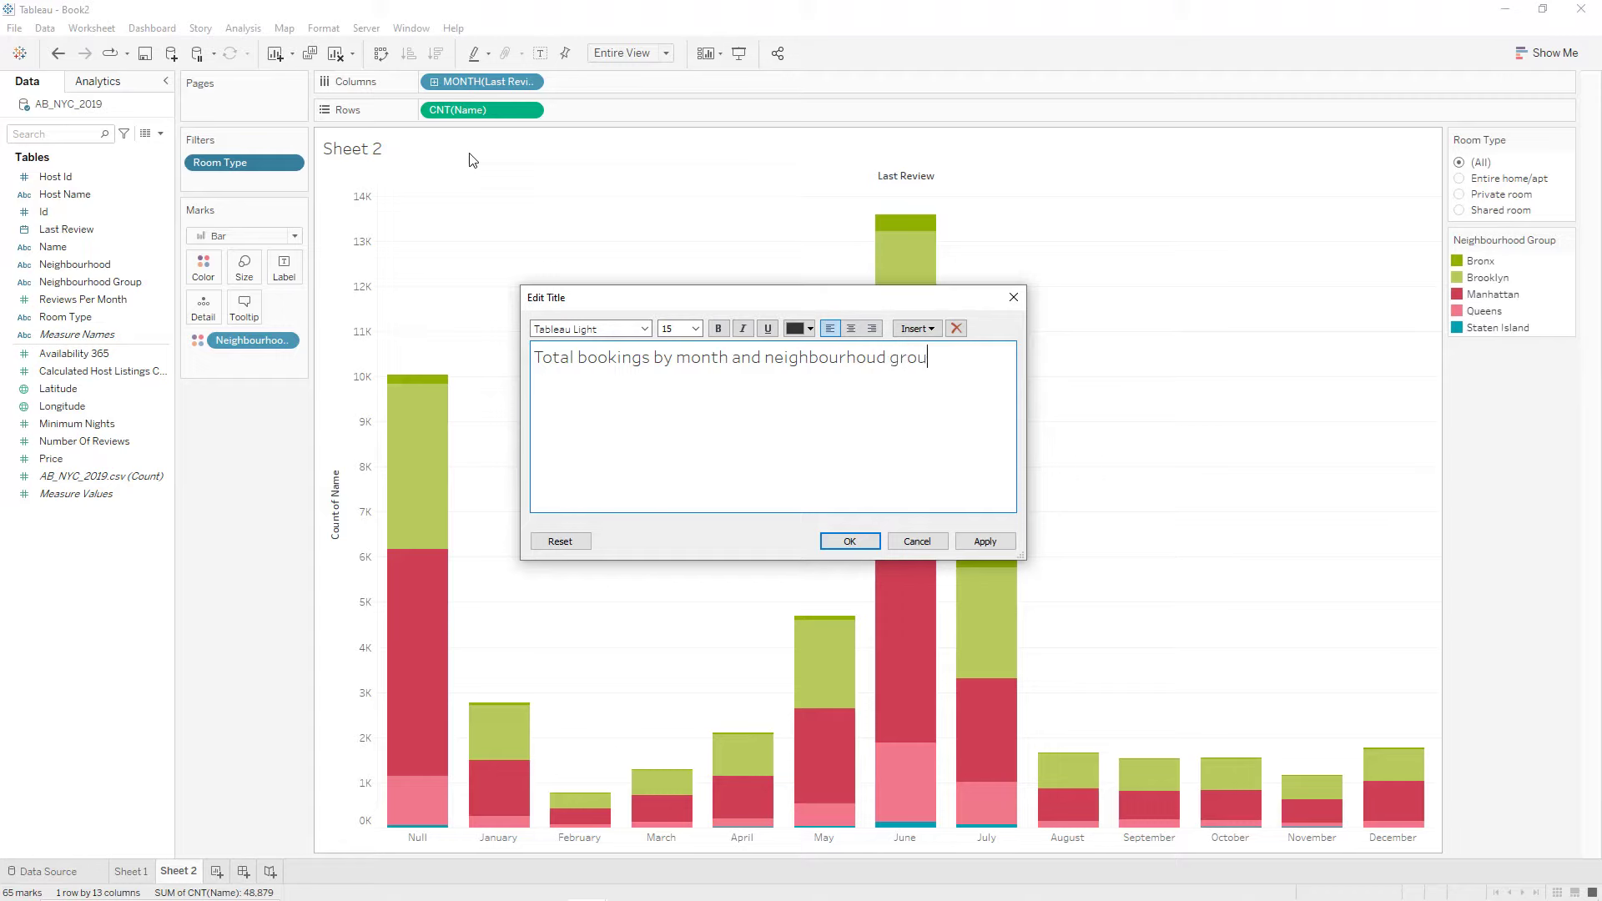
pyautogui.write(' -room type:')
pyautogui.click(917, 328)
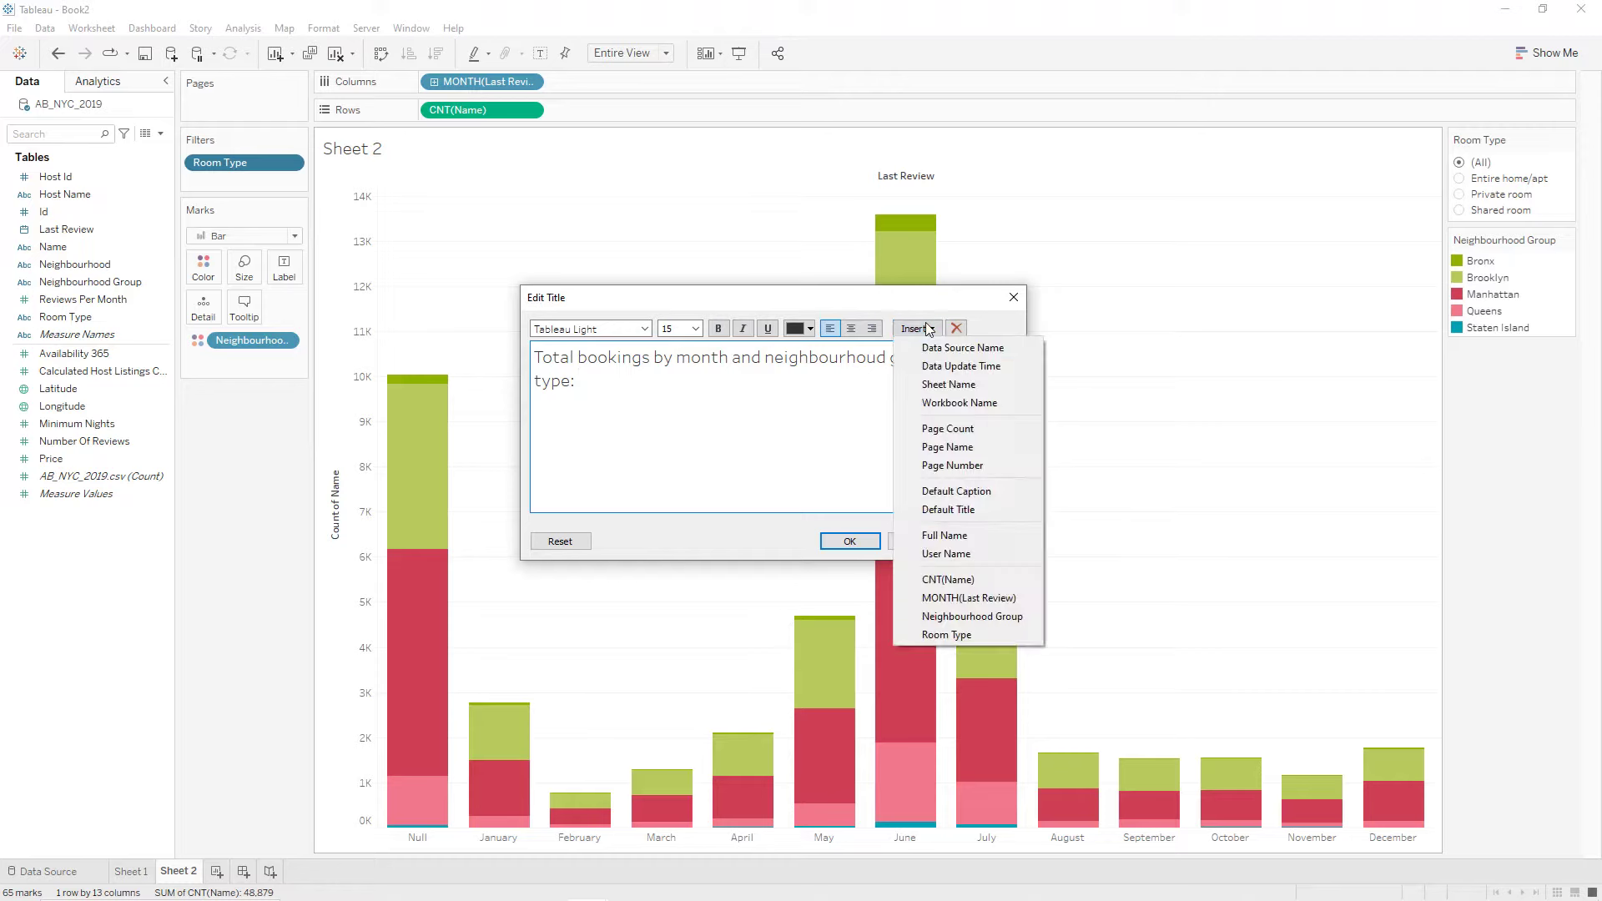
pyautogui.click(946, 634)
# Italicize the Room Type field in the title, format the whole title as size 10, centred and bold, and apply it.
pyautogui.moveTo(668, 373); pyautogui.dragTo(575, 377)
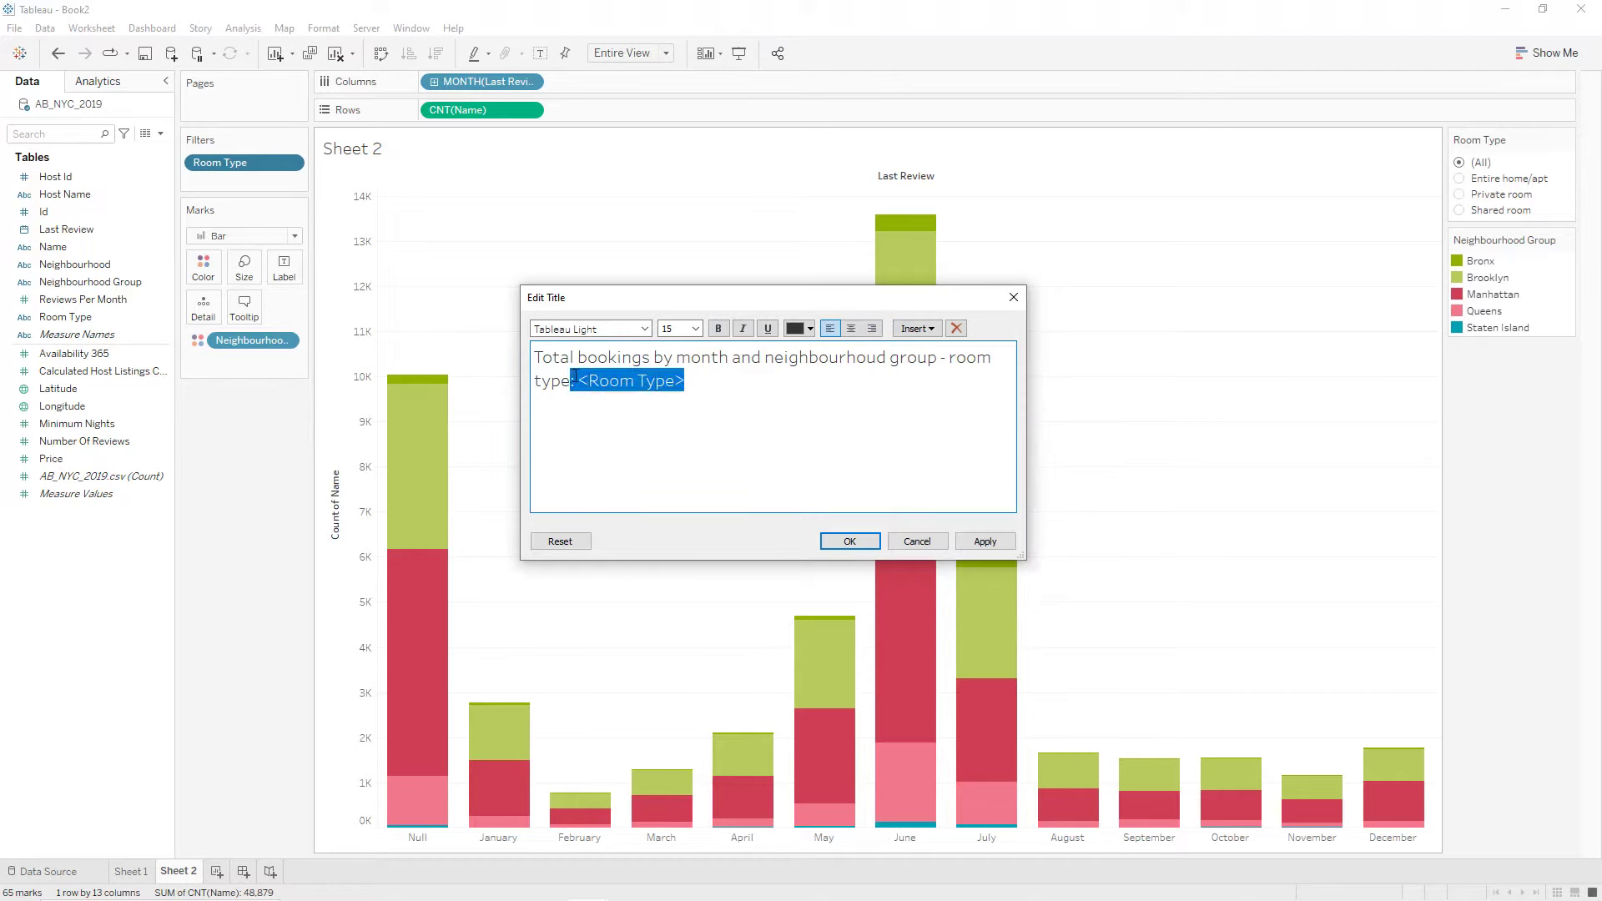
pyautogui.click(742, 329)
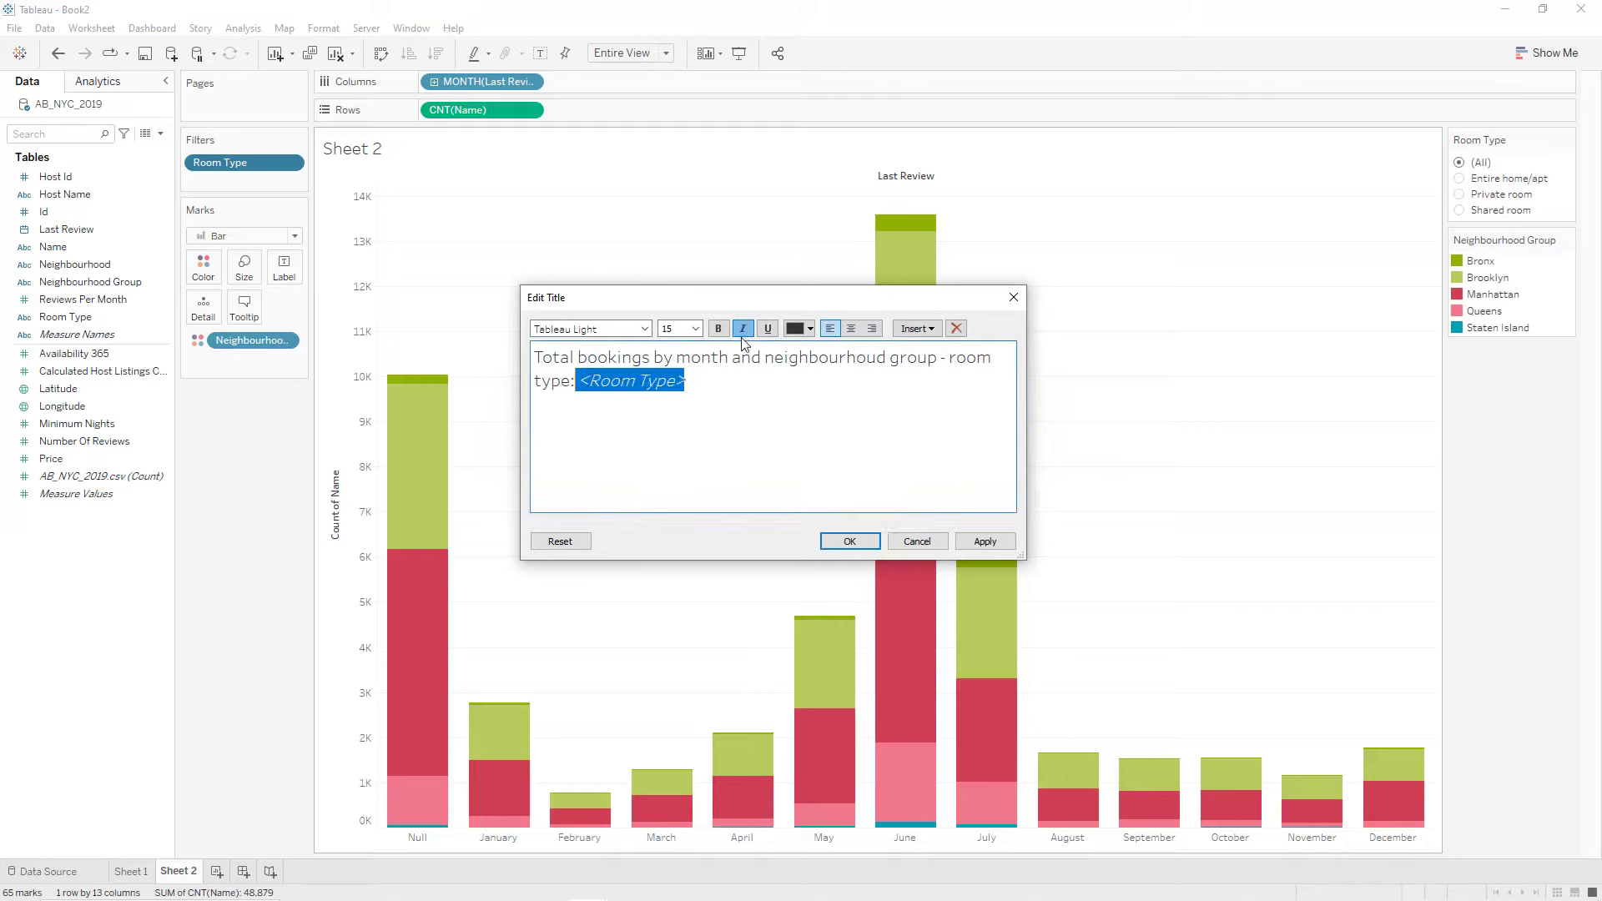
pyautogui.click(742, 395)
pyautogui.hotkey('ctrl', 'a')
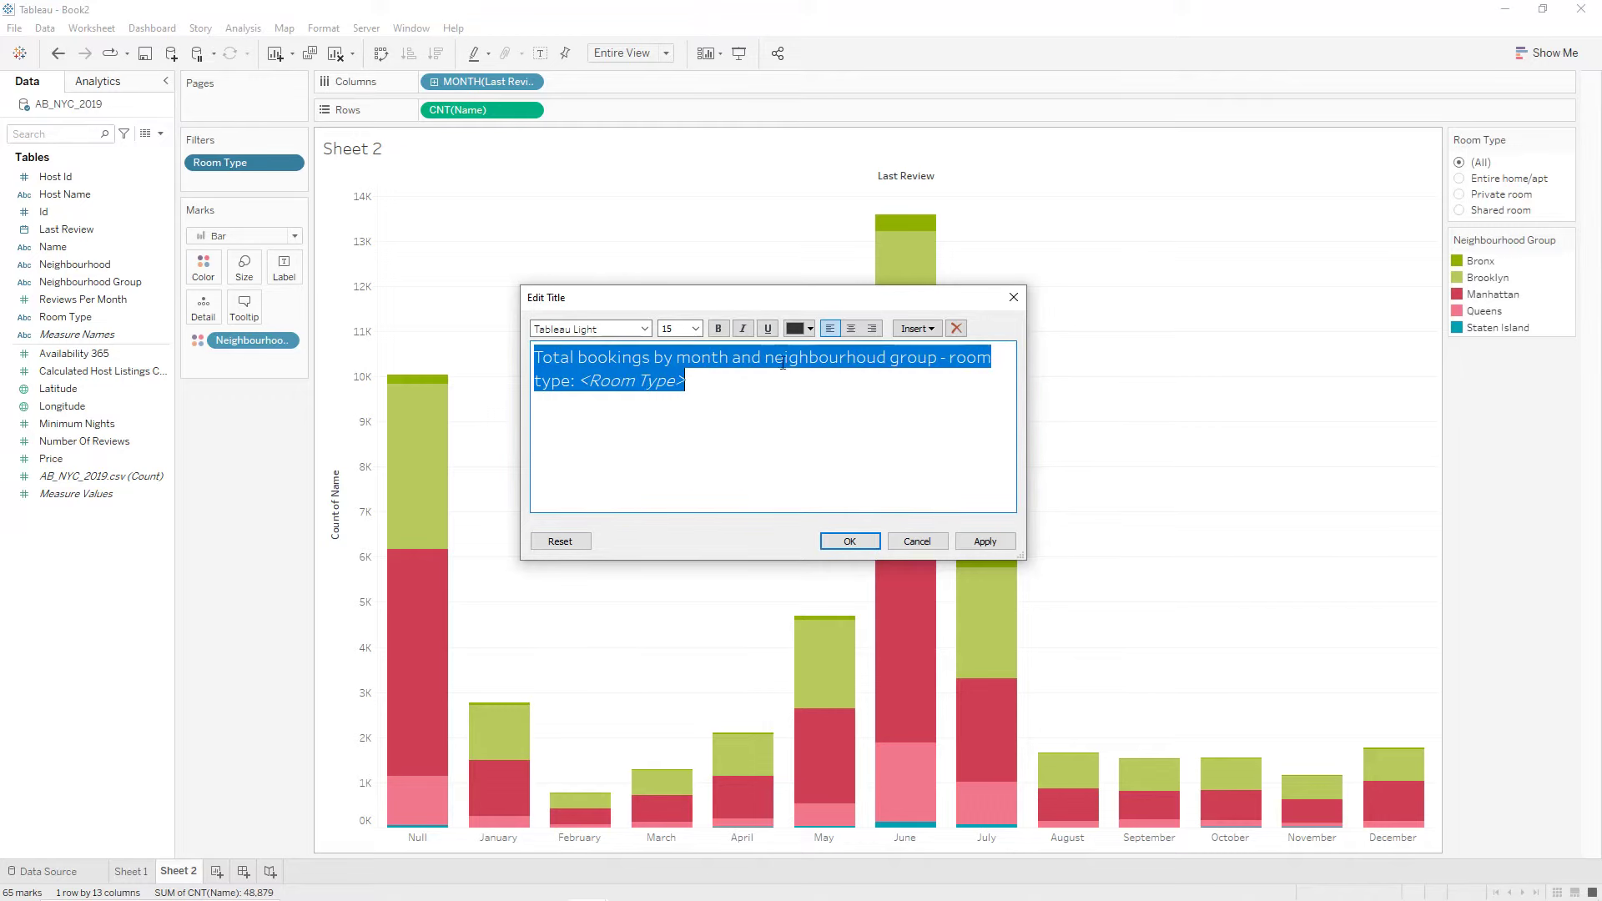
pyautogui.click(851, 329)
pyautogui.click(695, 328)
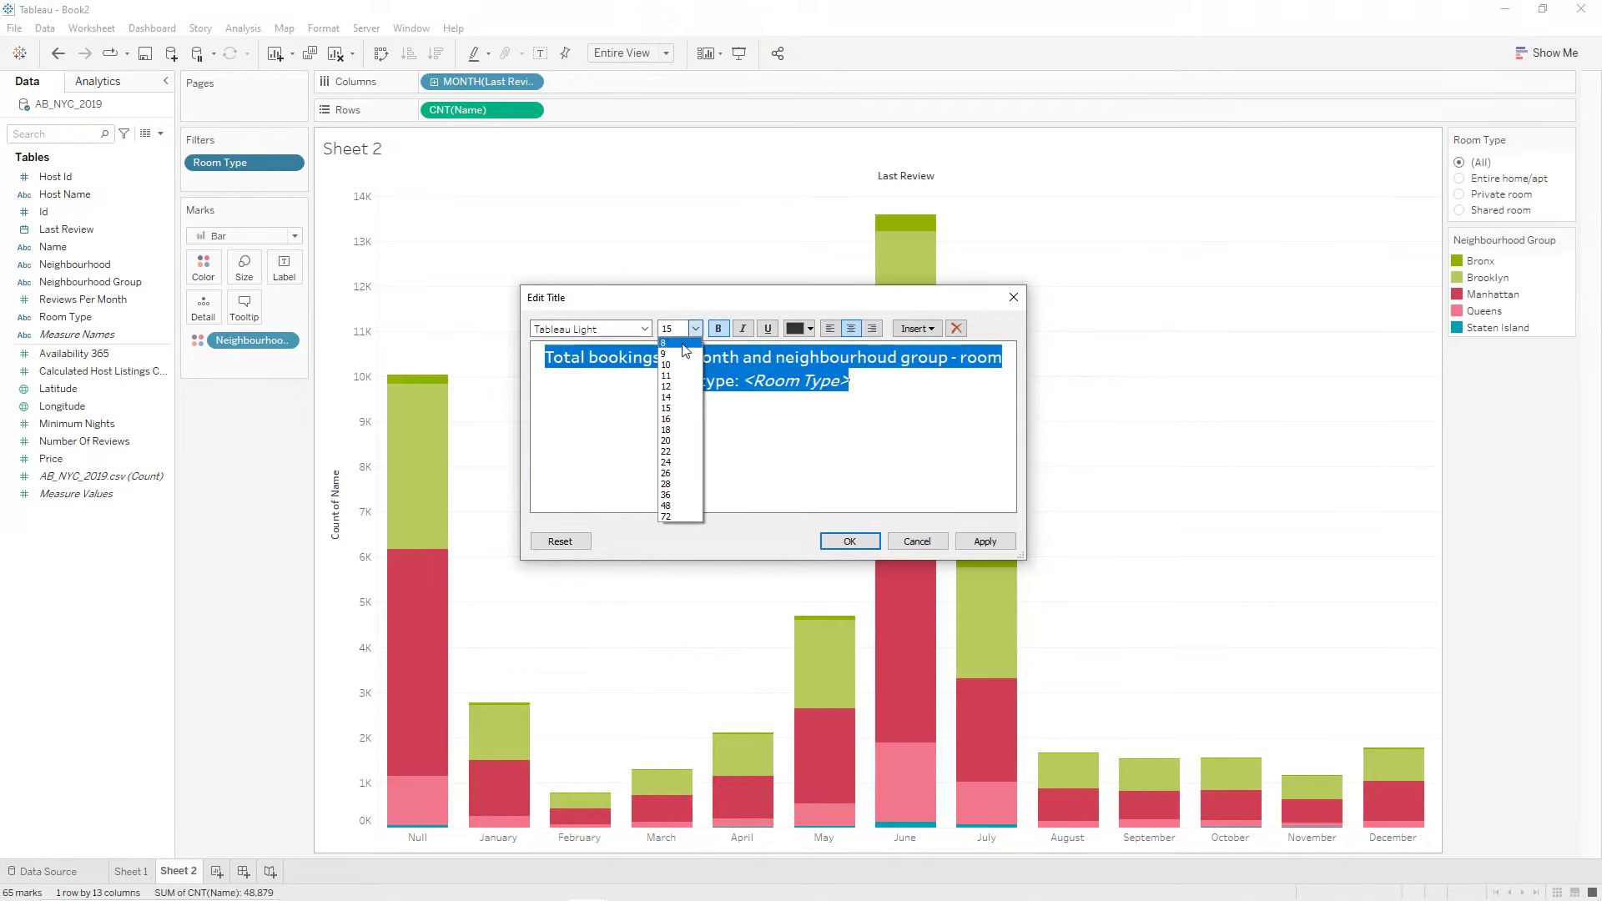
pyautogui.click(676, 371)
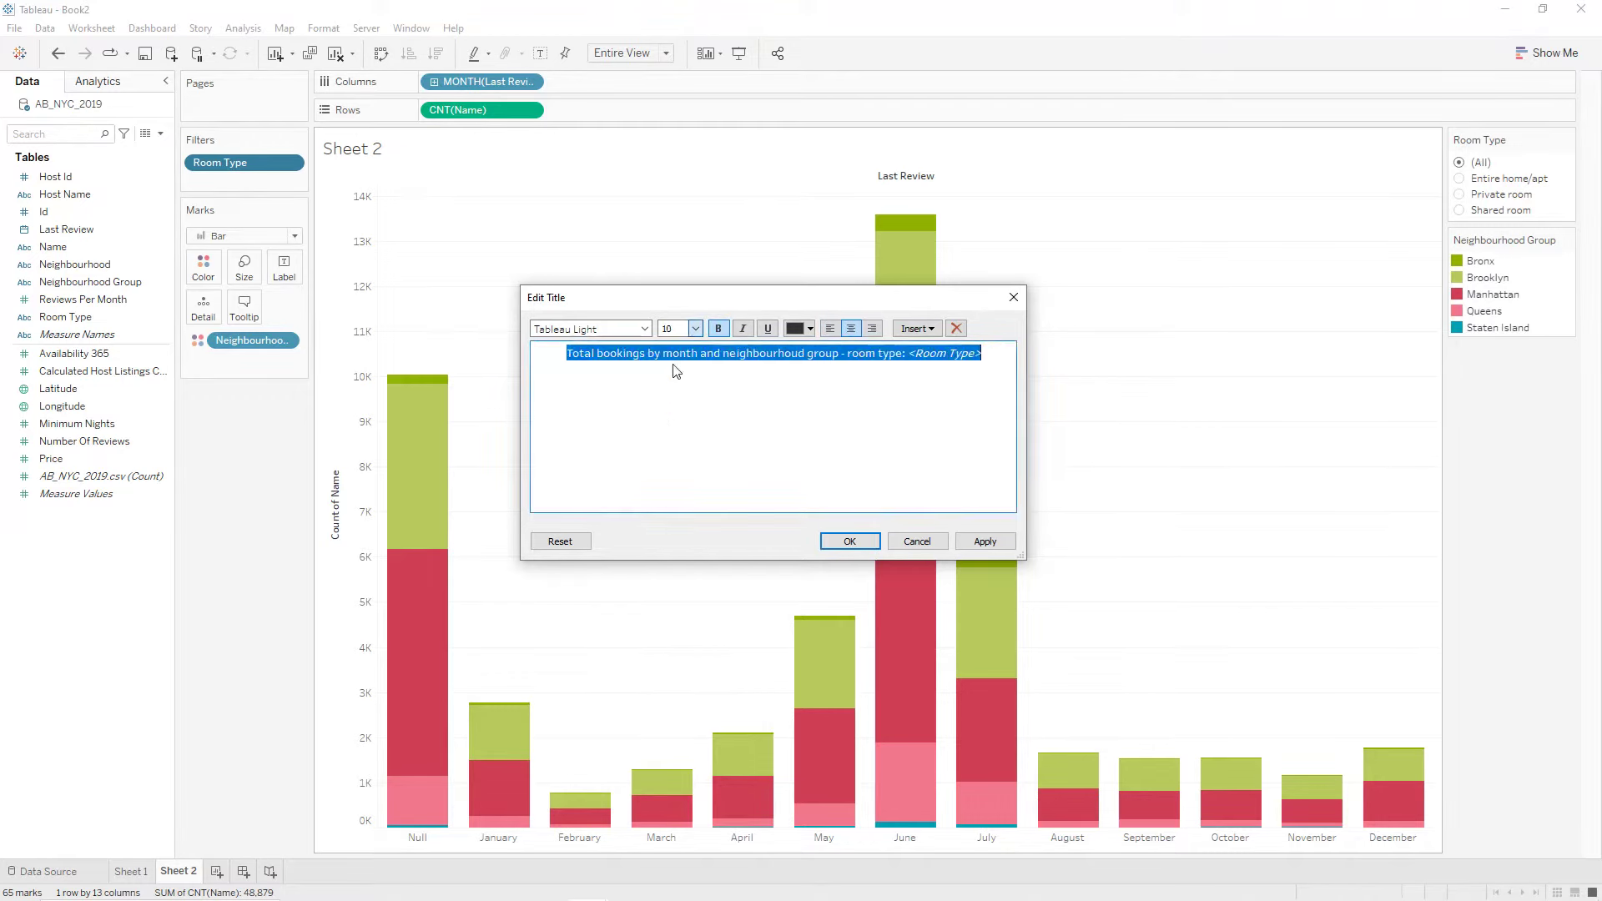
pyautogui.click(985, 541)
pyautogui.click(849, 541)
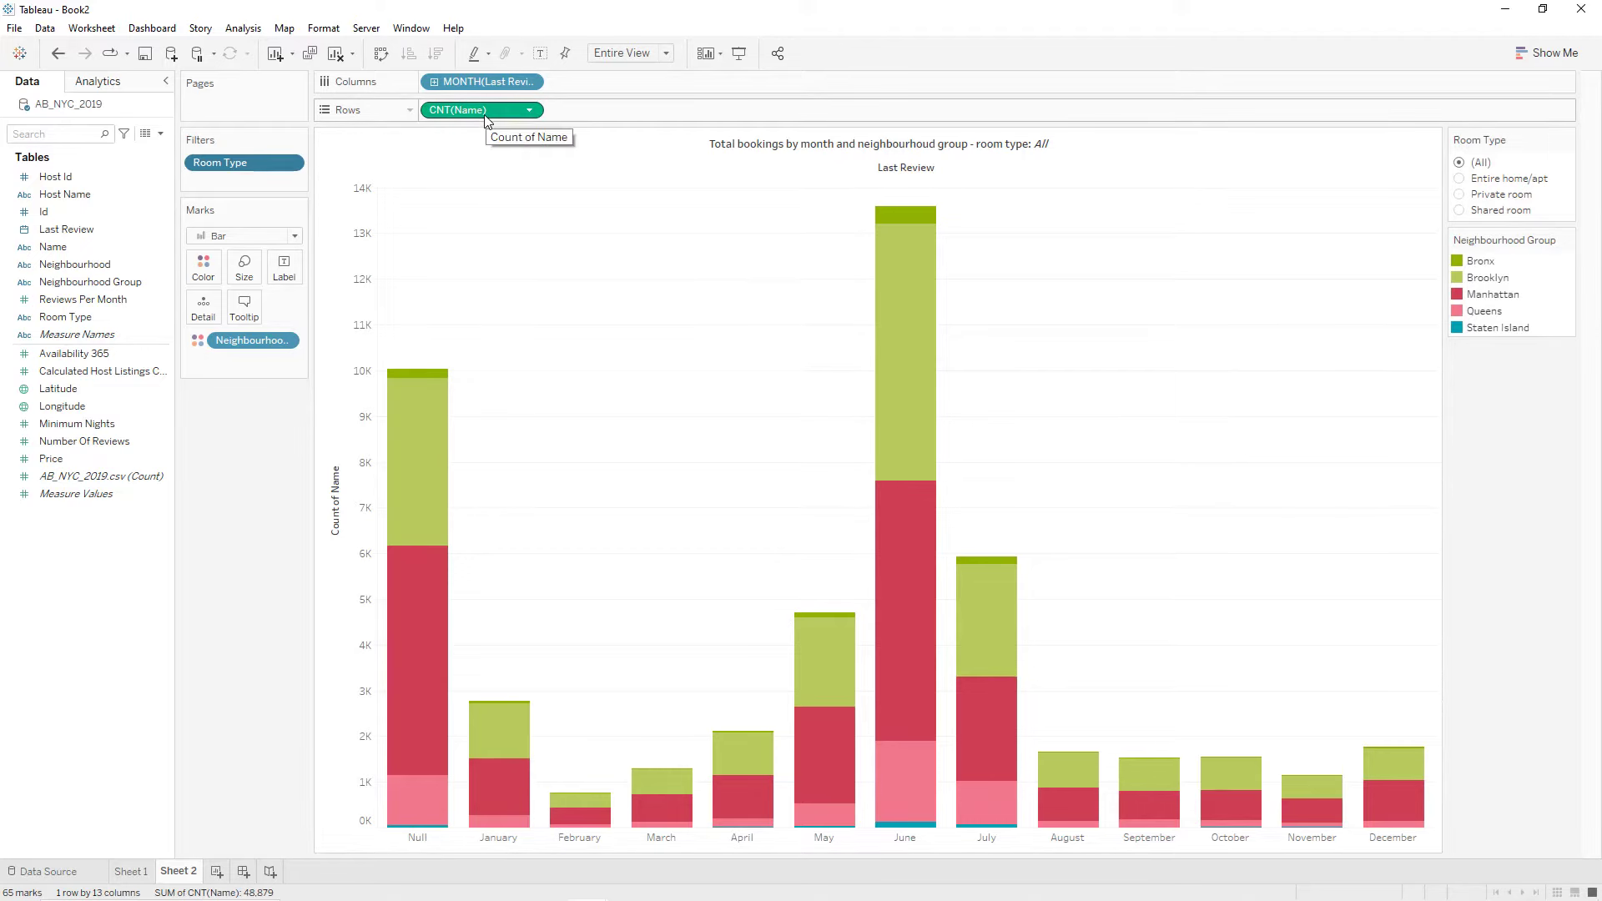
# Duplicate the count of Name on the rows and remove Neighbourhood Group from the copy's colour.
pyautogui.moveTo(486, 122); pyautogui.dragTo(634, 118)
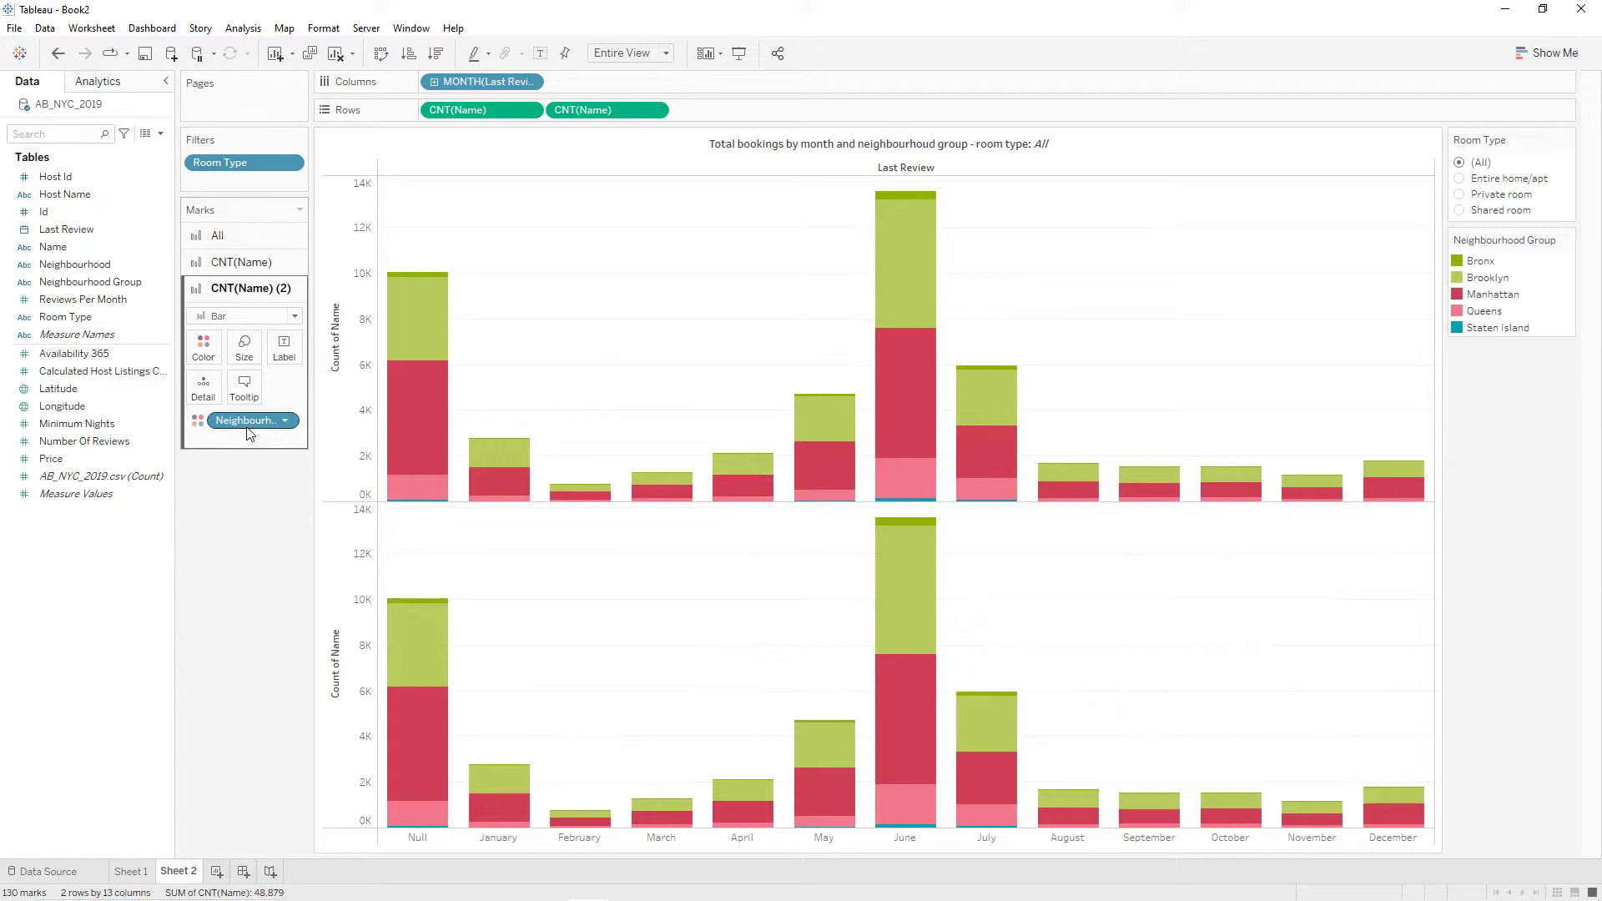
pyautogui.moveTo(251, 429); pyautogui.dragTo(250, 480)
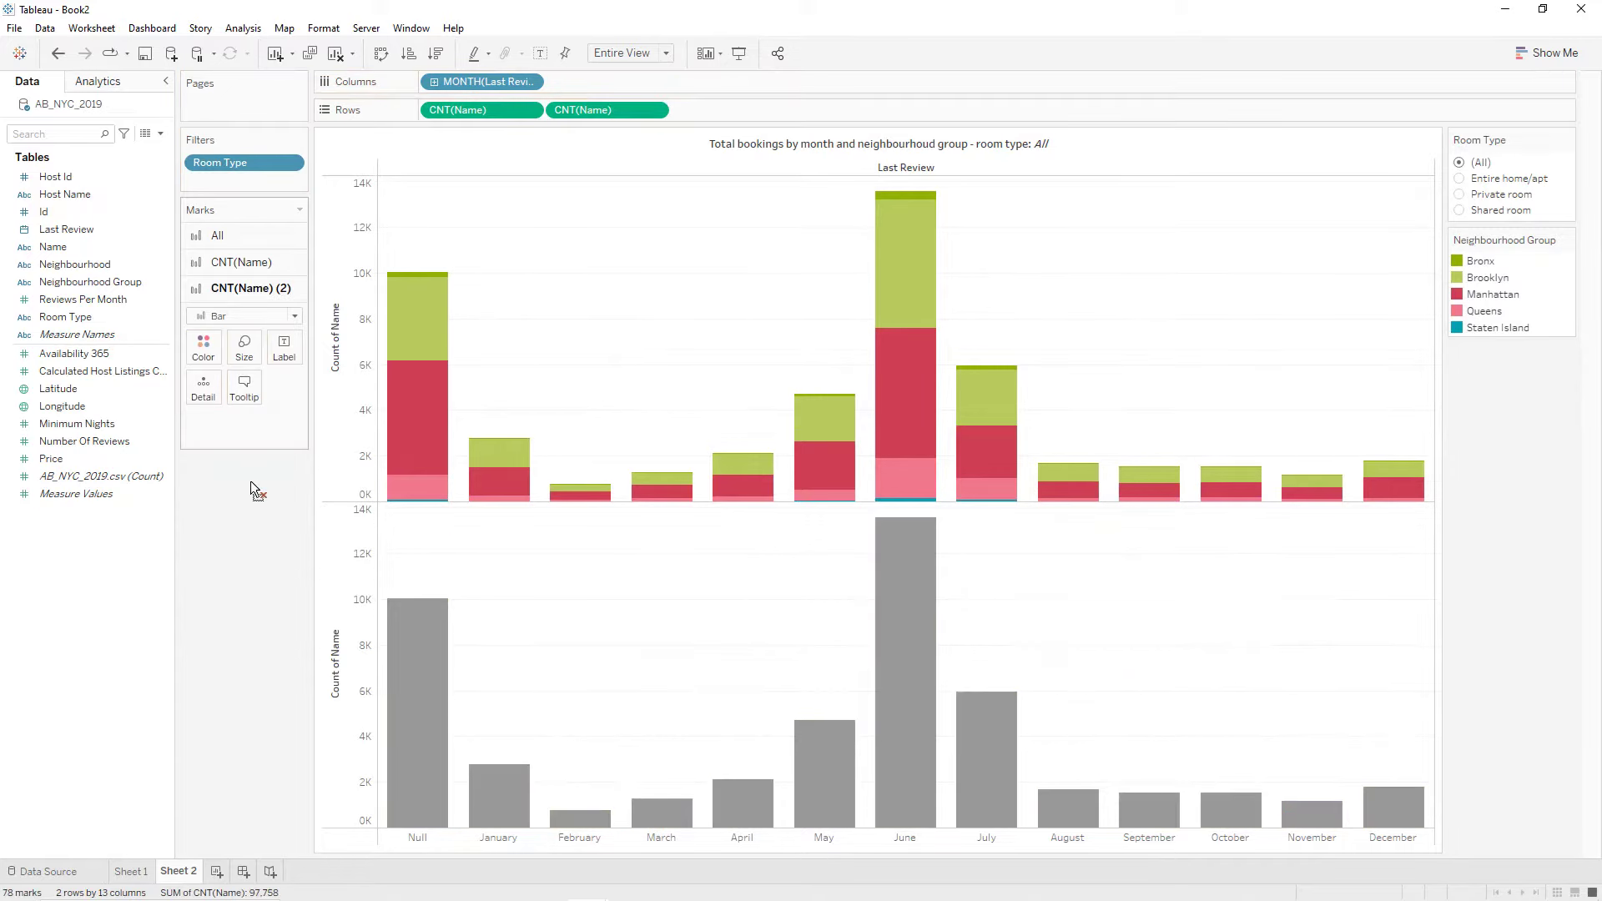
# Change the second count of Name chart to a line and colour it black.
pyautogui.click(246, 316)
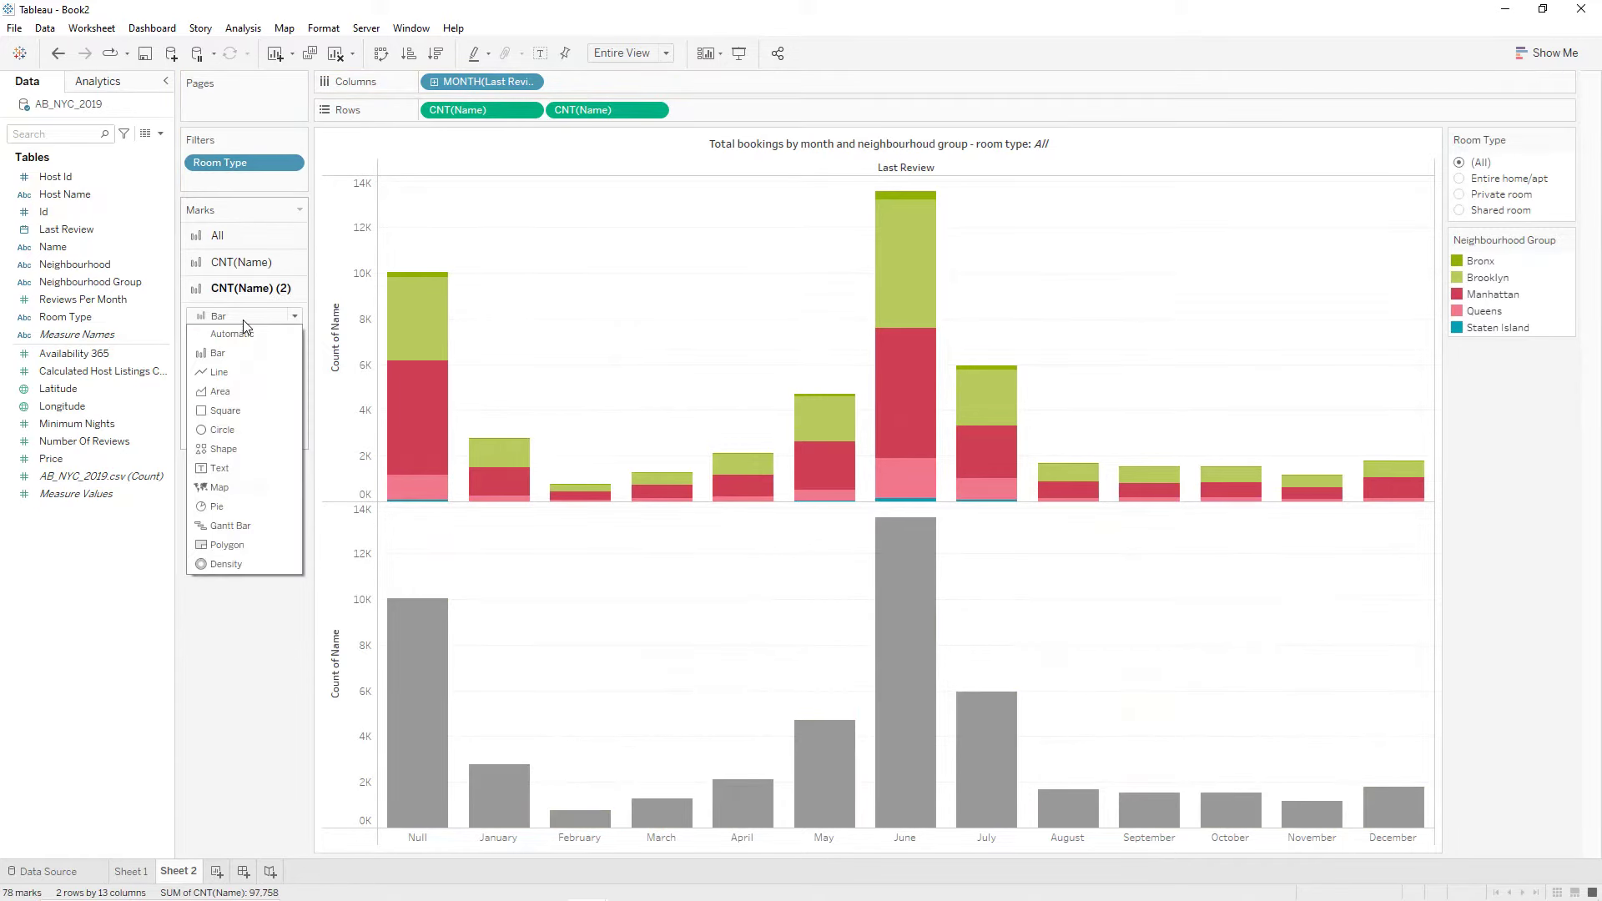
pyautogui.click(236, 372)
pyautogui.click(203, 346)
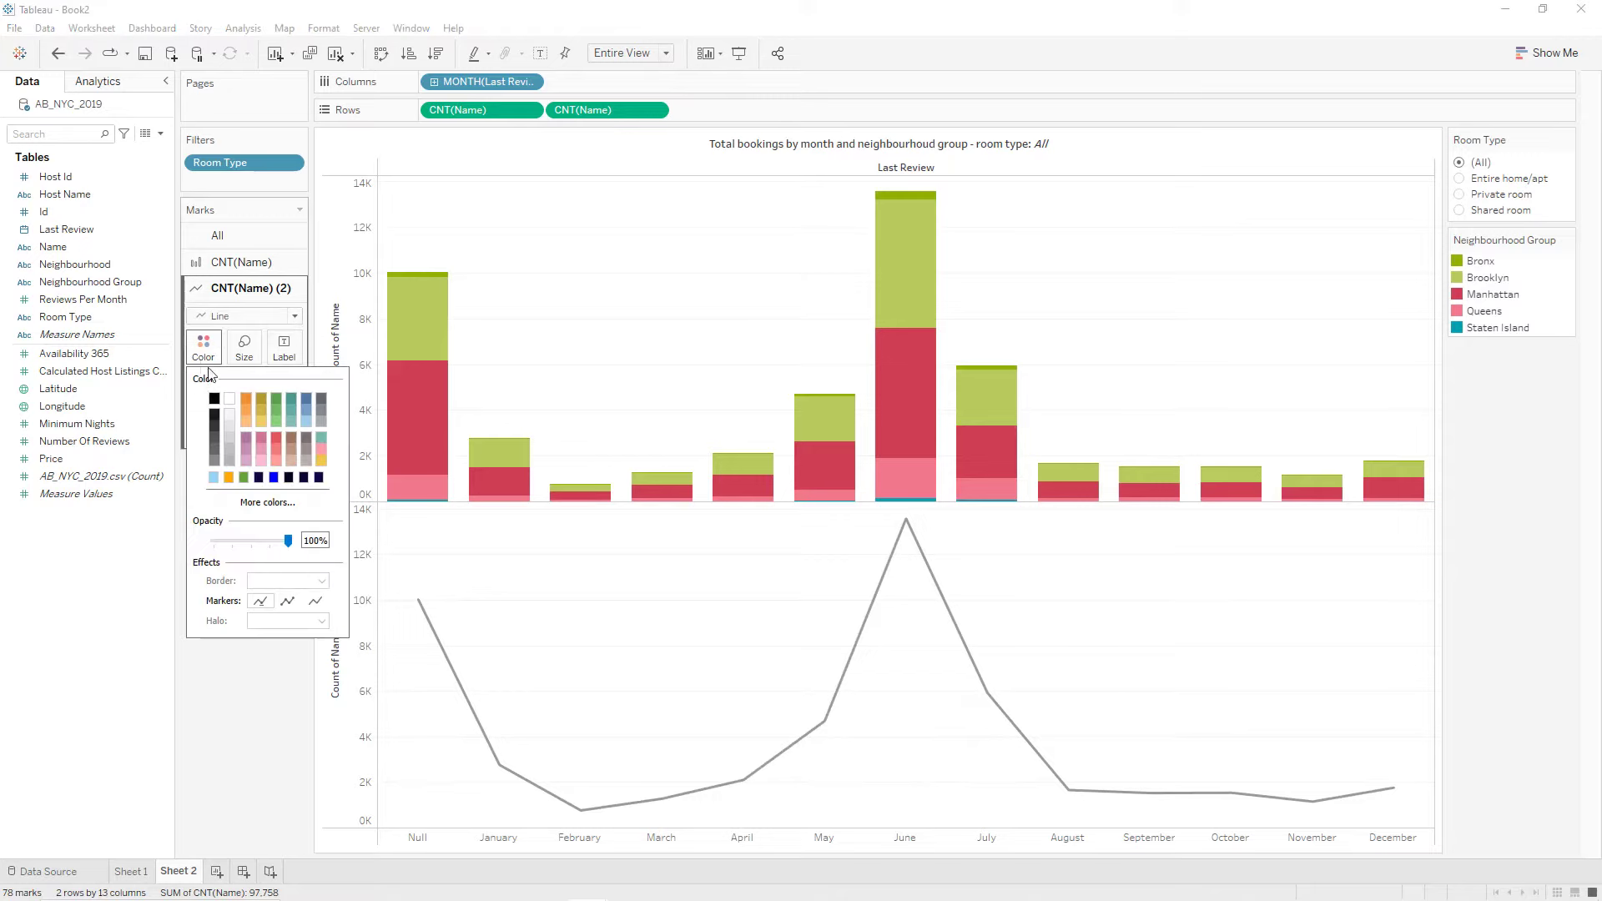
pyautogui.click(213, 402)
# Make the black line thinner and label its points with the count of Name.
pyautogui.click(244, 346)
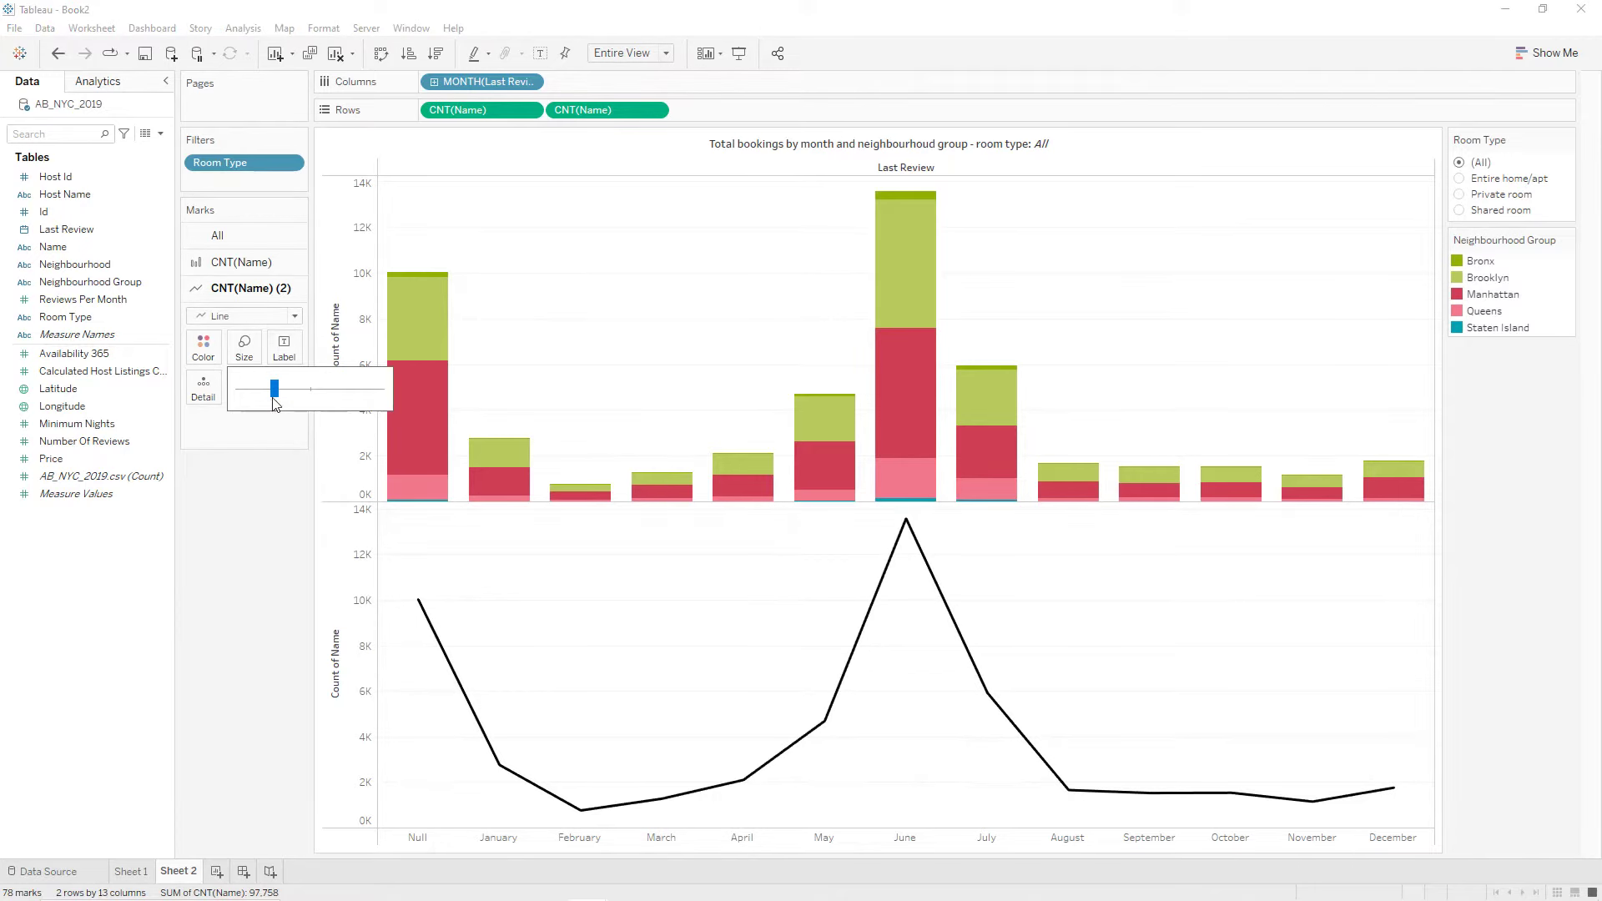
pyautogui.moveTo(271, 396); pyautogui.dragTo(252, 398)
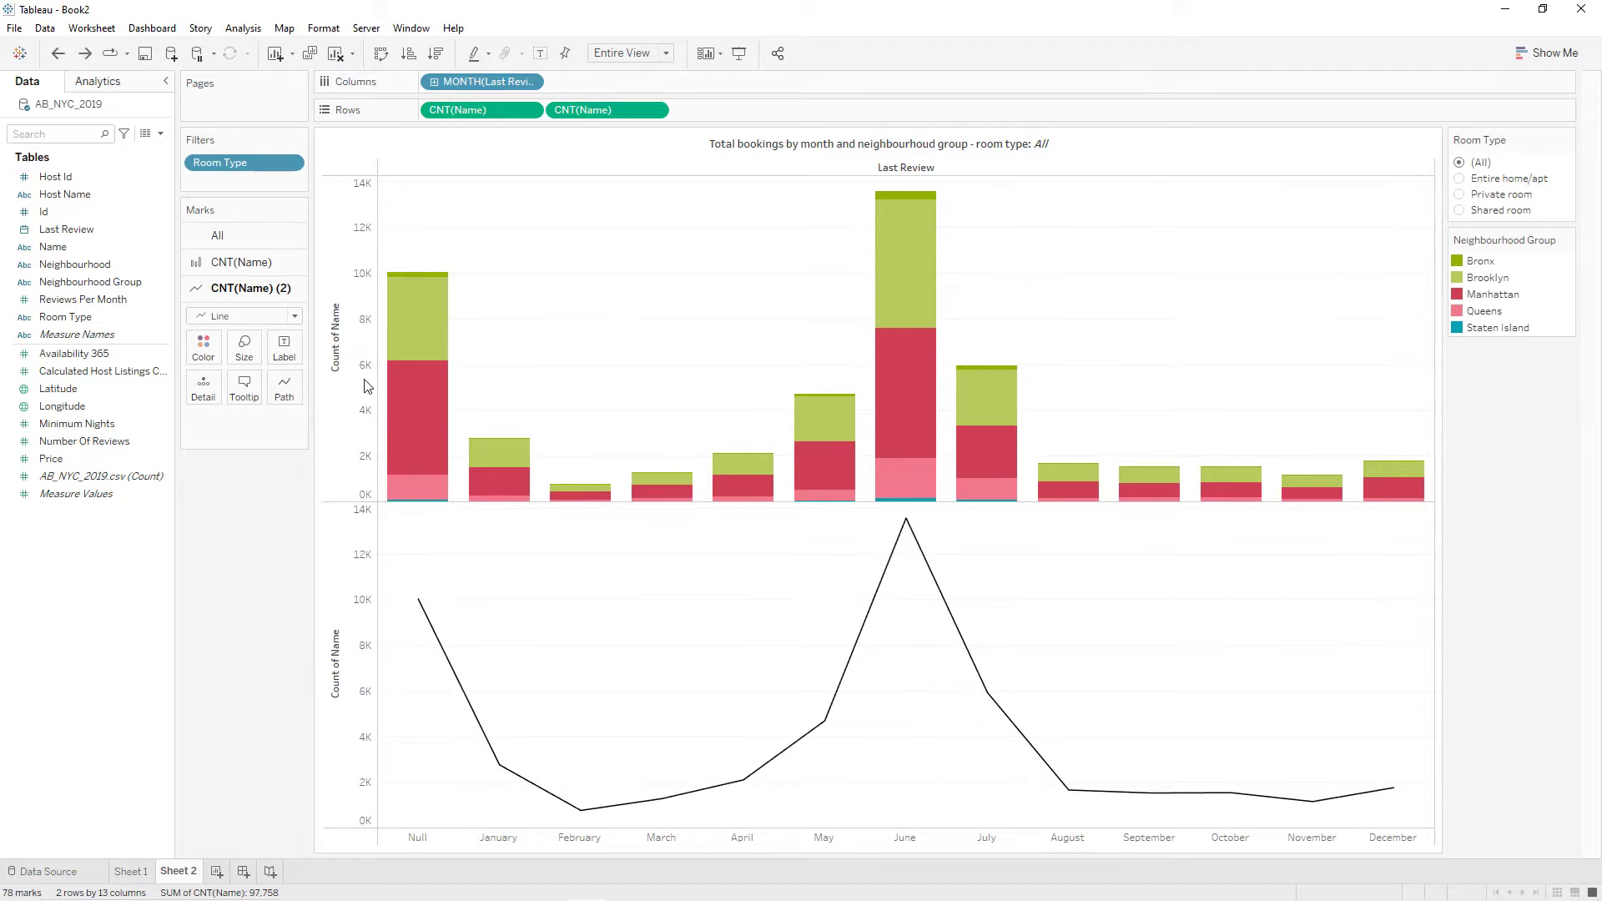
pyautogui.moveTo(581, 109); pyautogui.dragTo(286, 359)
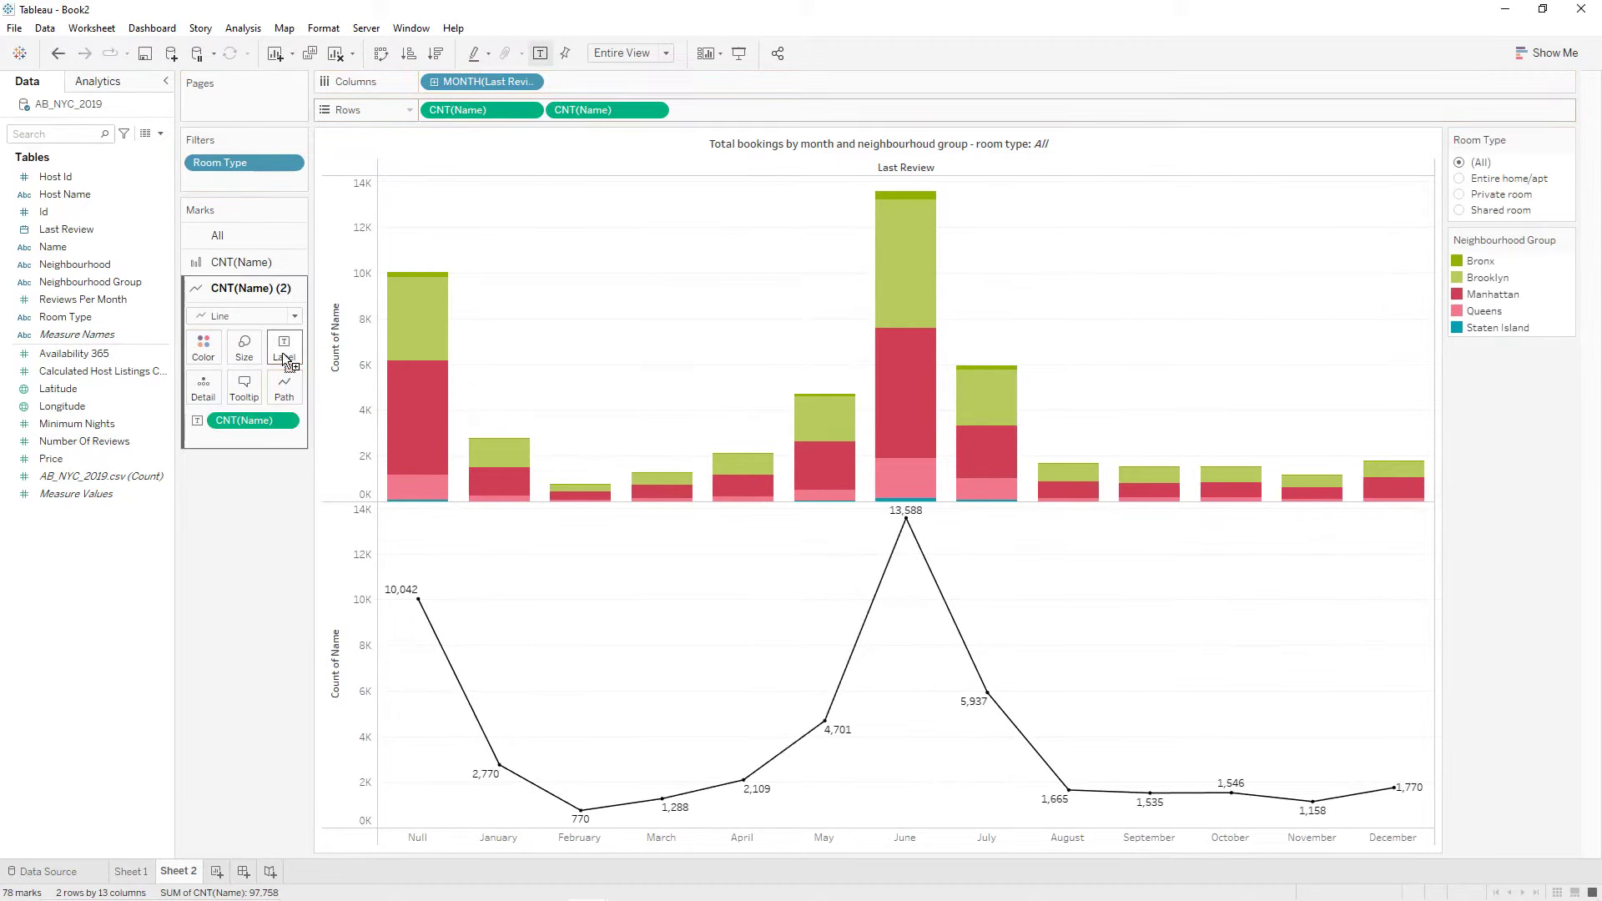
# Combine the two count of Name charts on a dual axis.
pyautogui.click(654, 109)
pyautogui.click(606, 442)
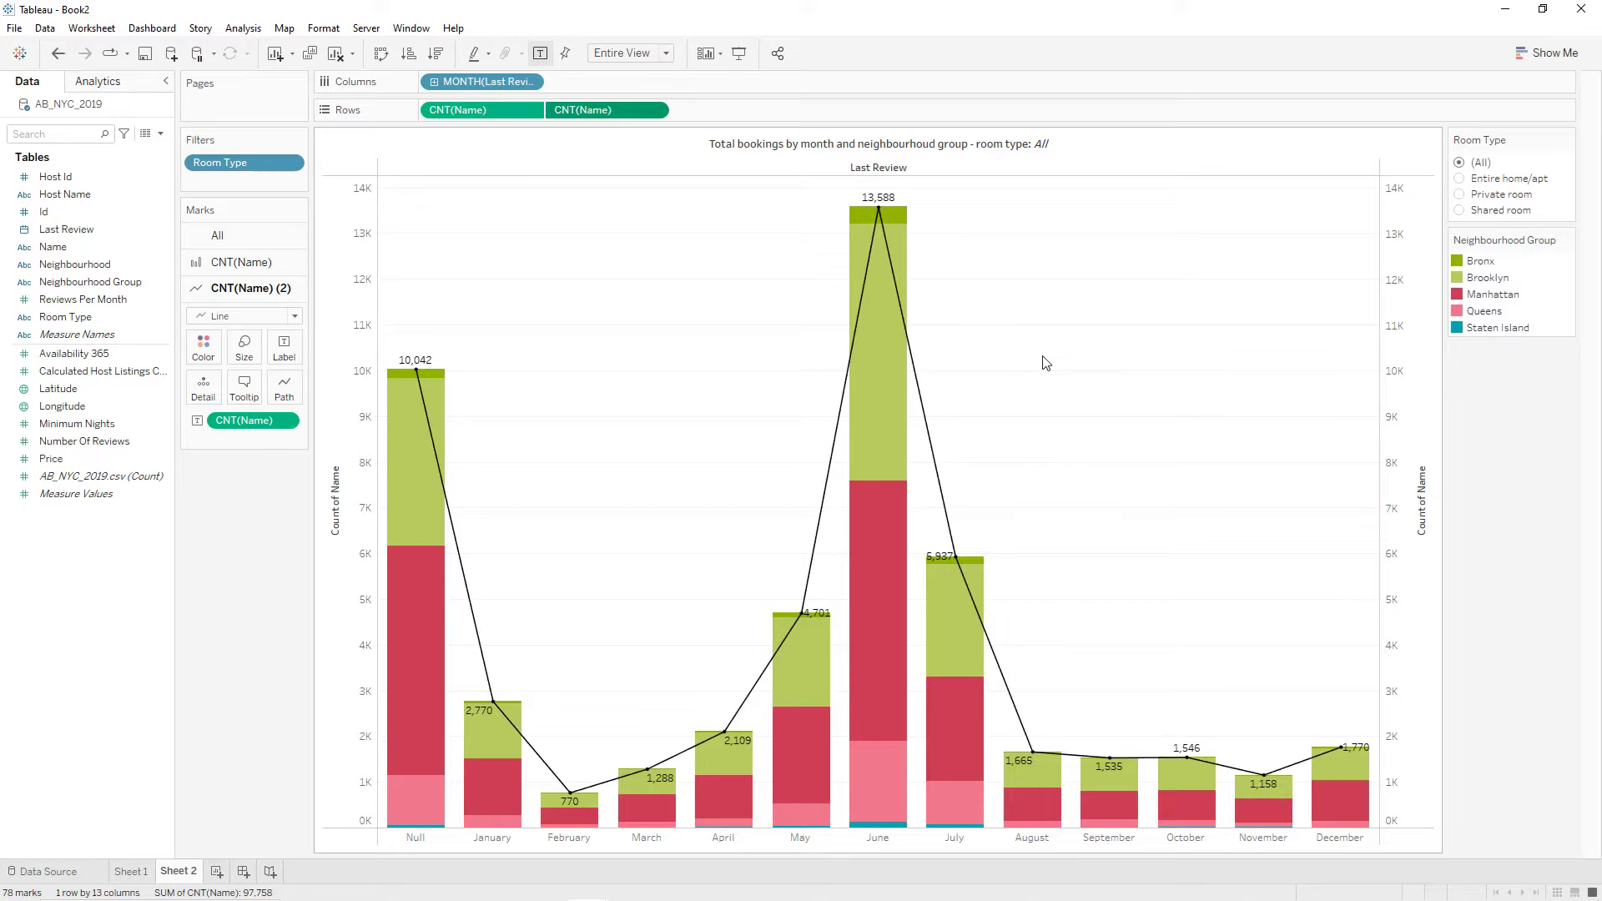
# Correct the spelling of "neighbourhood" in the bookings chart title and apply it.
pyautogui.doubleClick(884, 143)
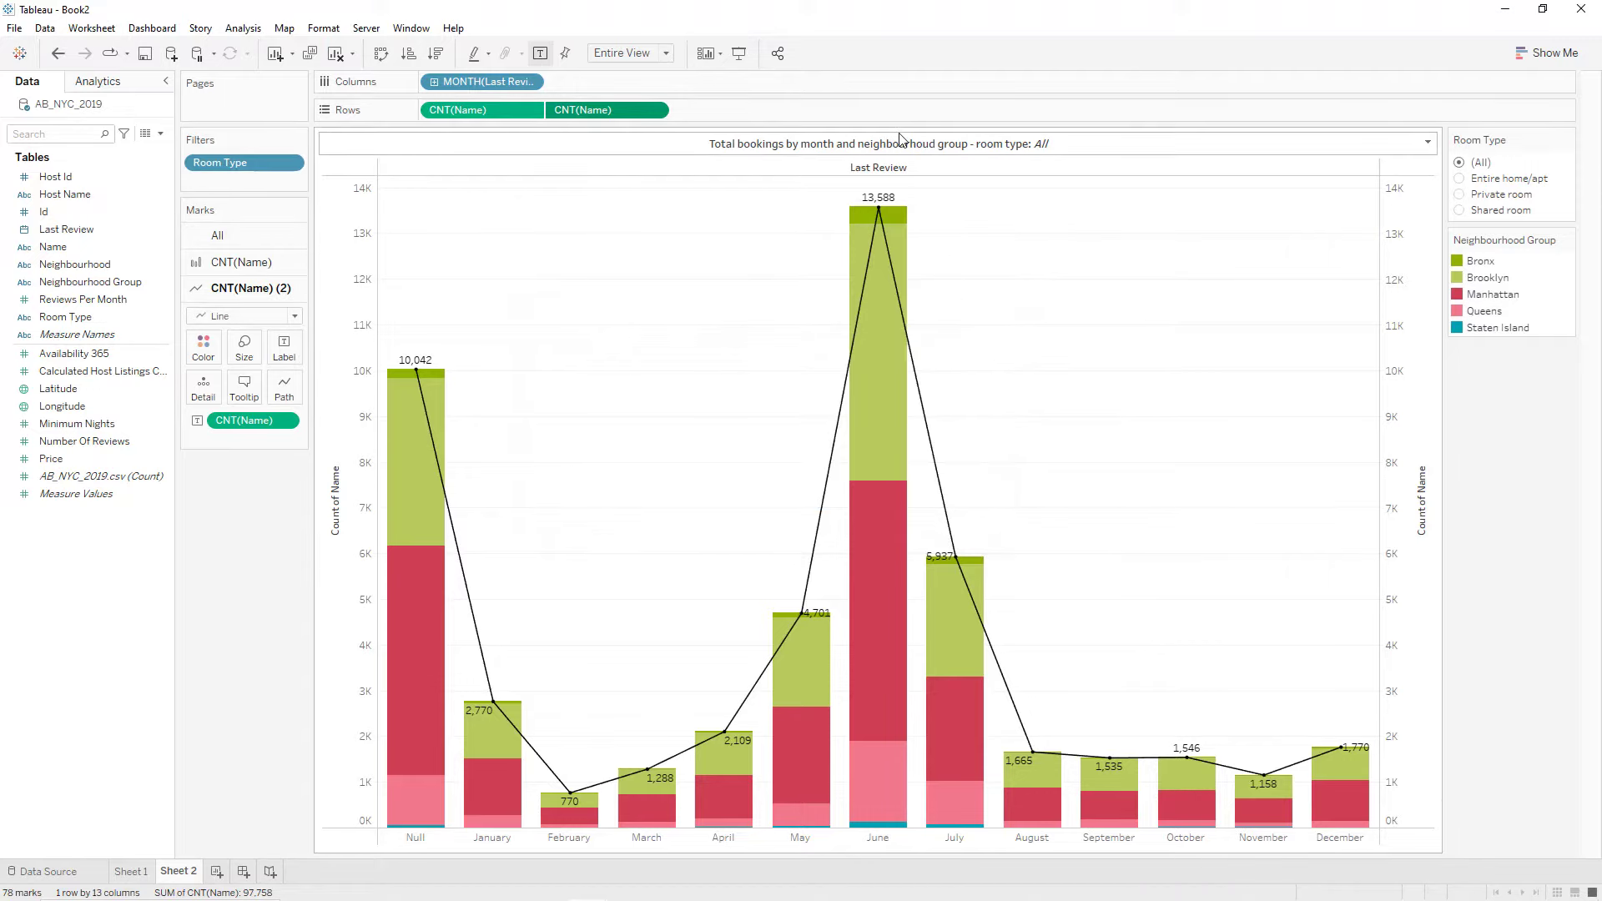
pyautogui.click(798, 353)
pyautogui.press('BackSpace')
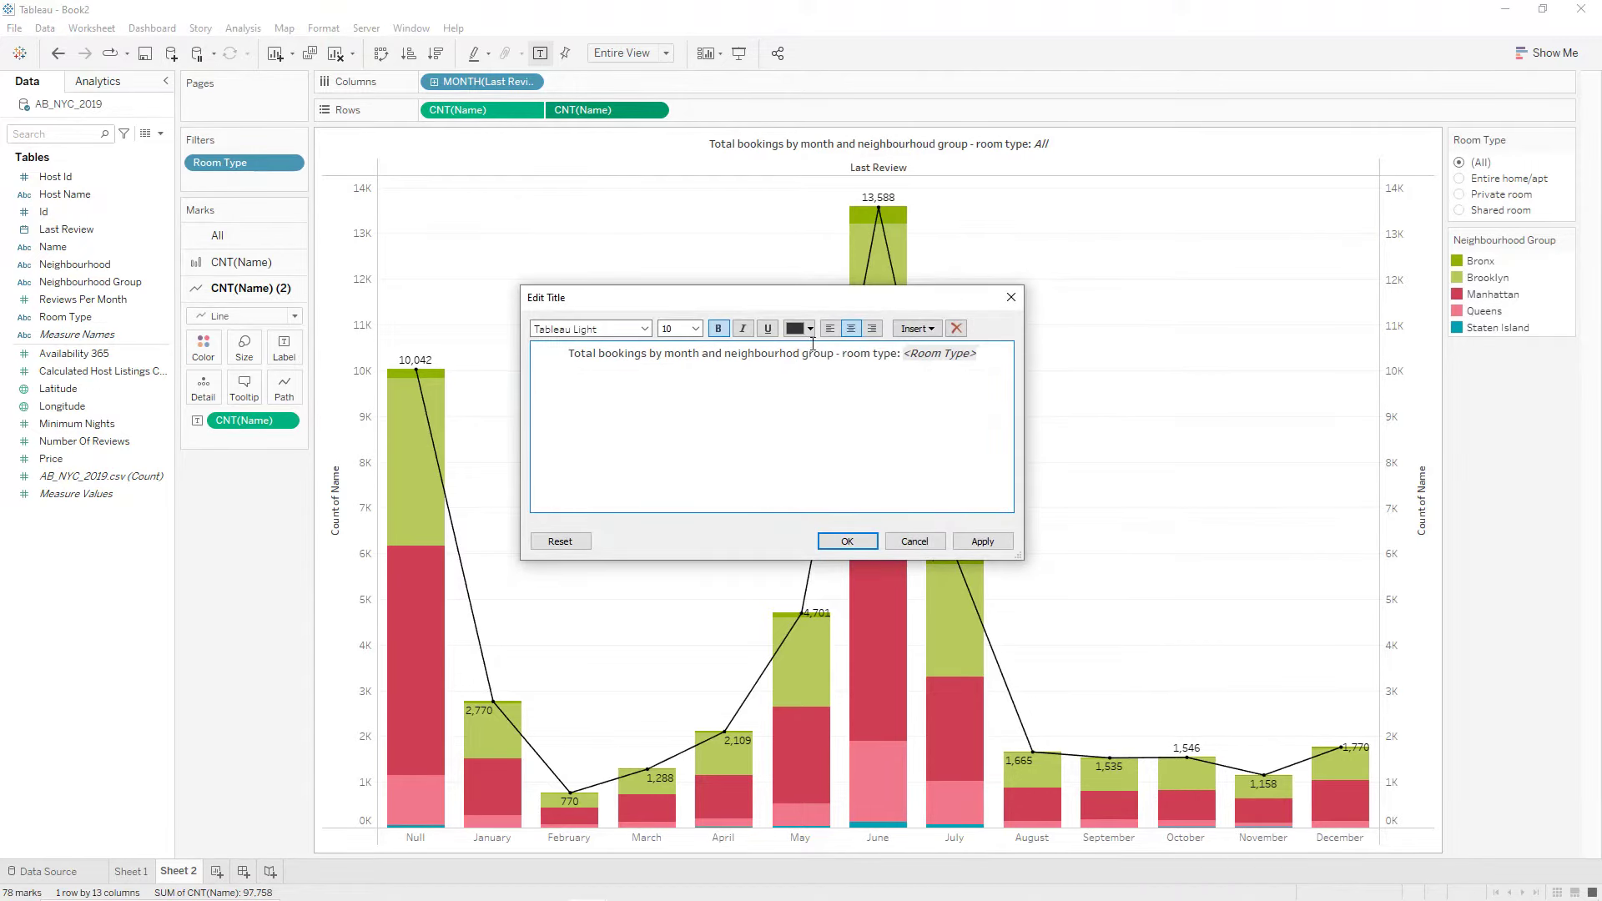
pyautogui.write('o')
pyautogui.click(983, 541)
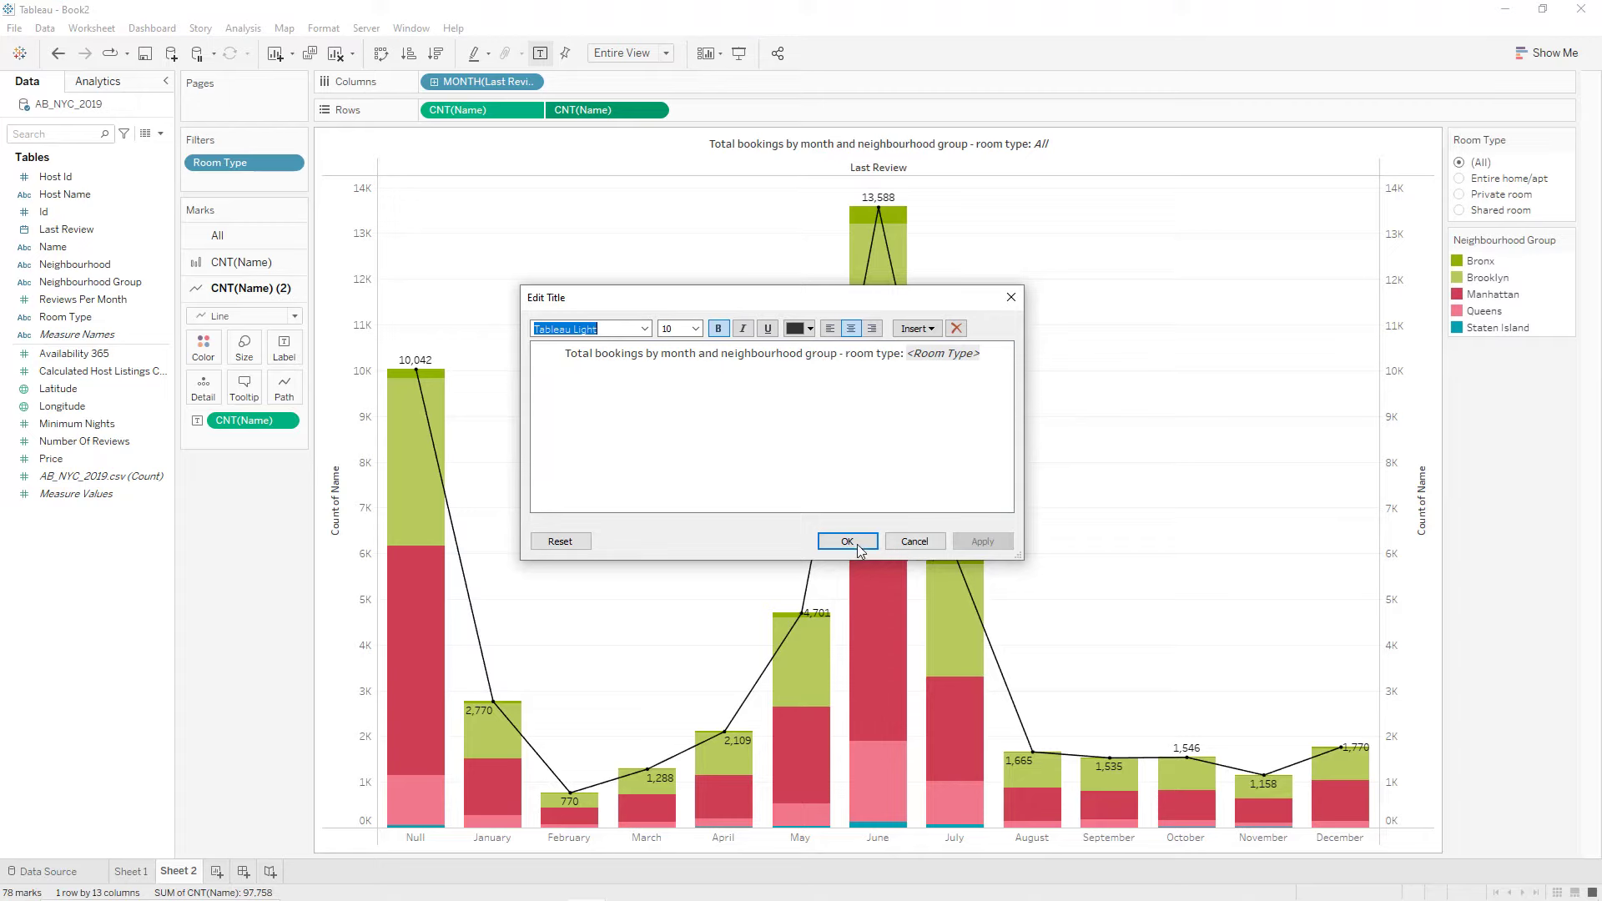
pyautogui.click(850, 542)
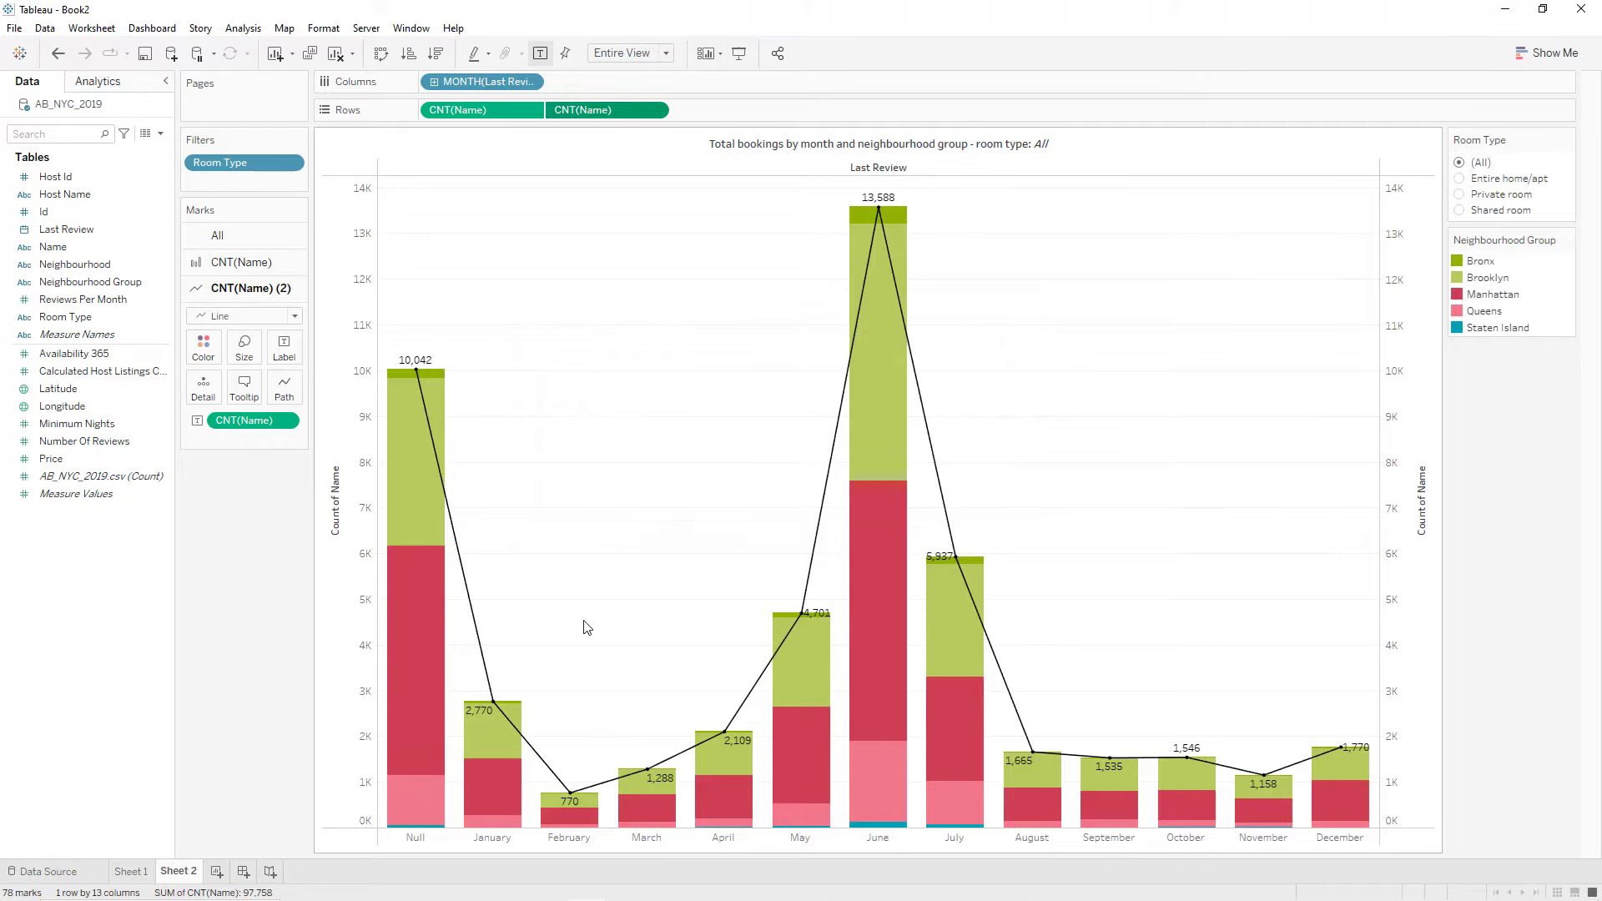
# Create a new worksheet with a pie chart coloured by Neighbourhood Group, and enlarge the pie.
pyautogui.click(218, 872)
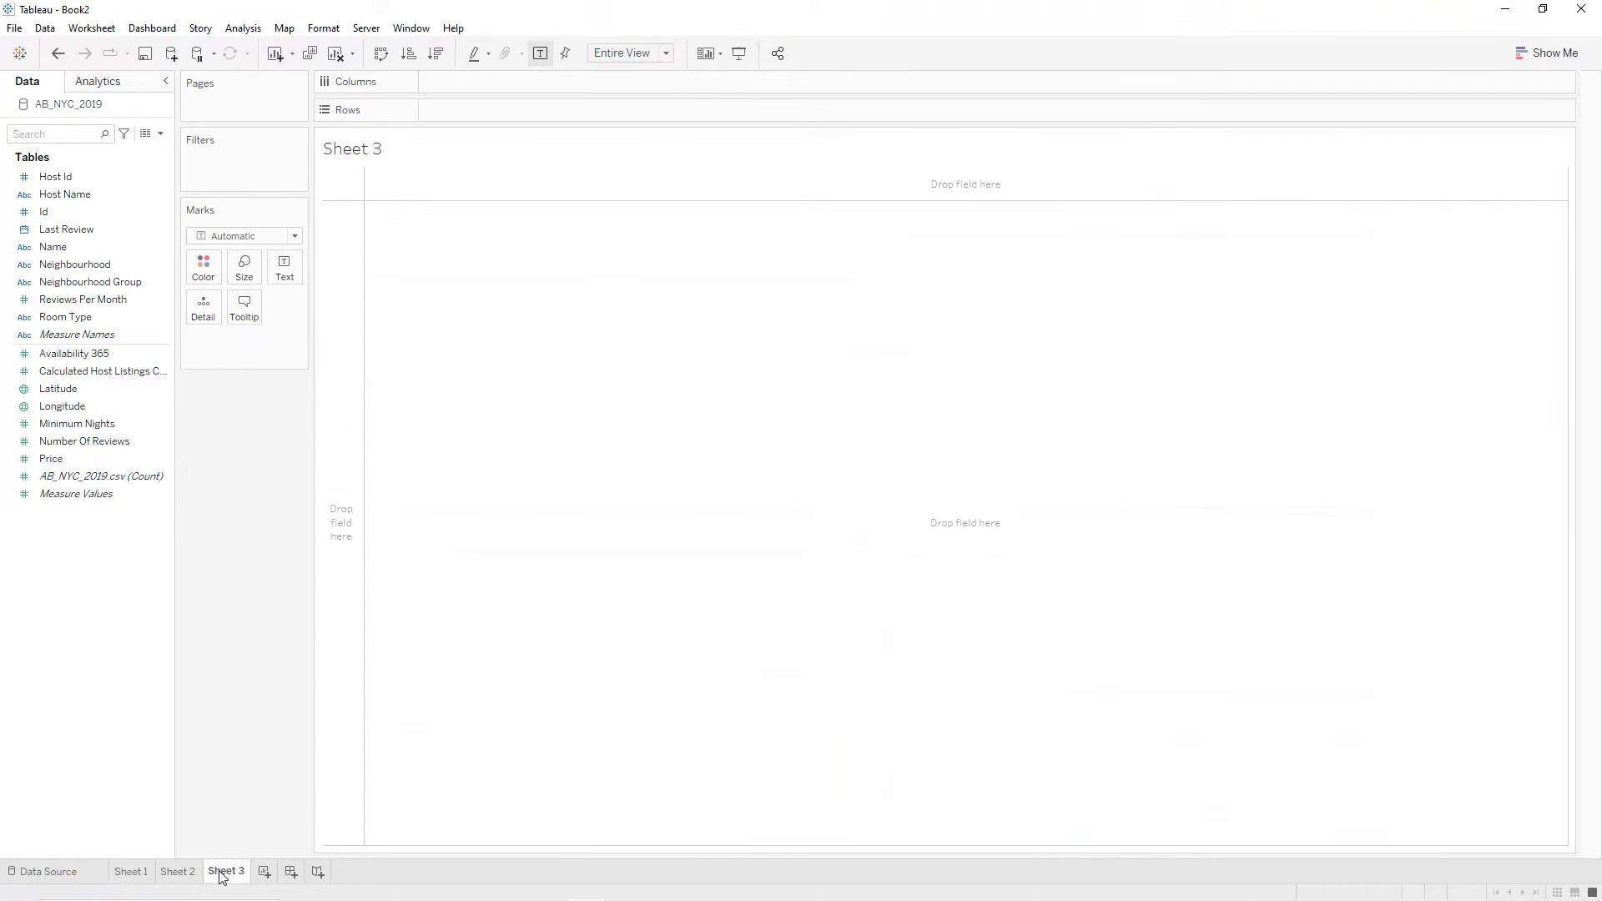
pyautogui.click(86, 302)
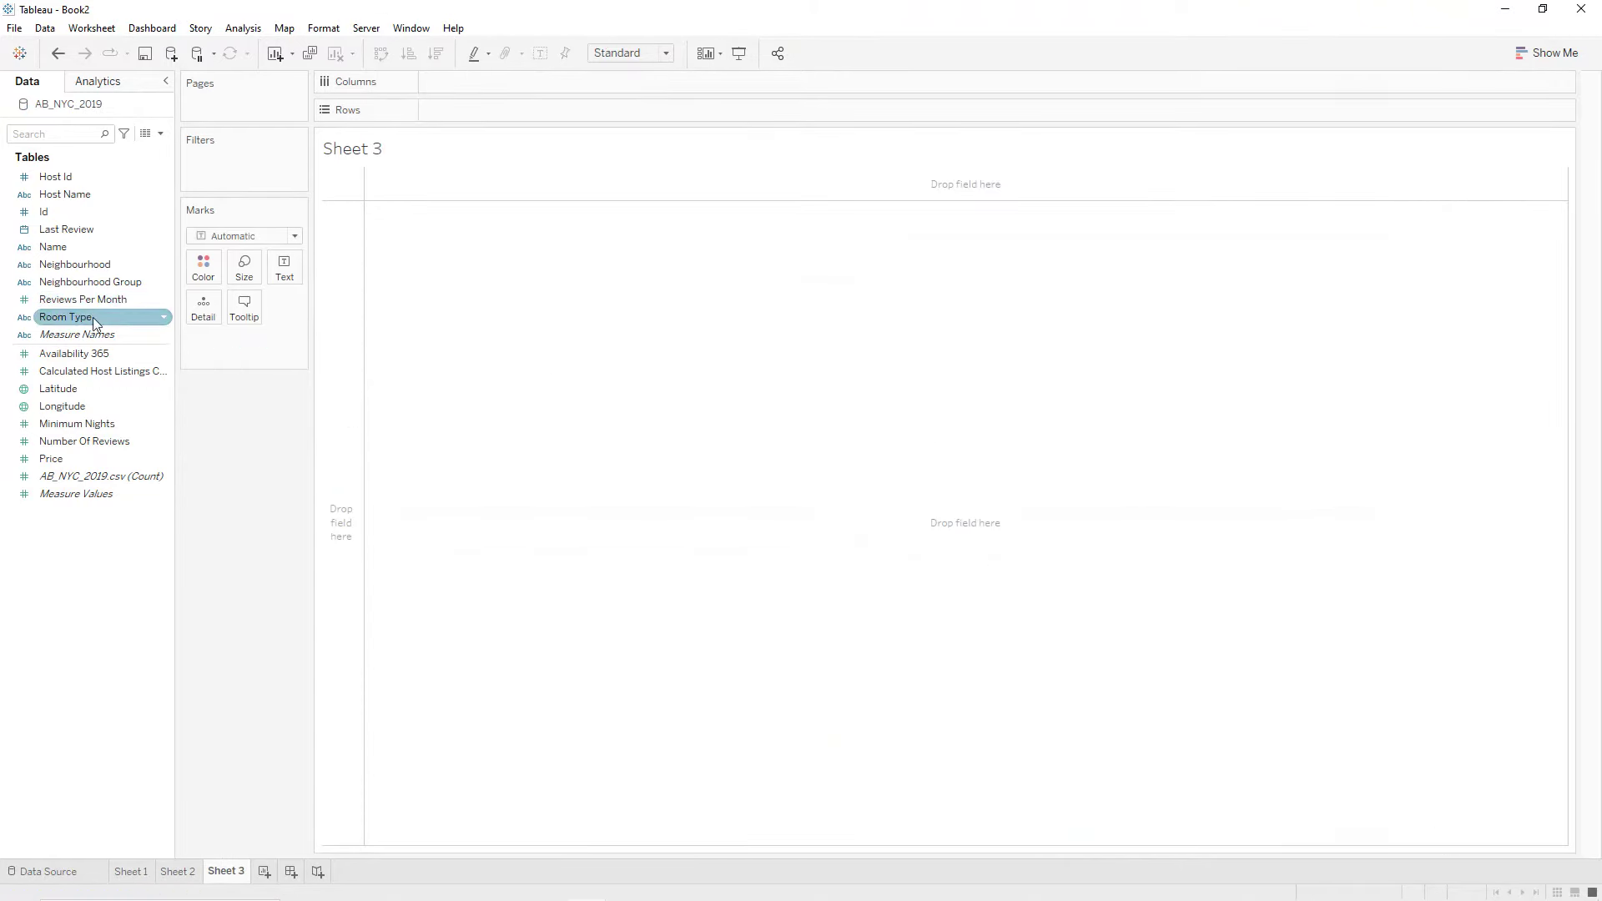
pyautogui.click(77, 284)
pyautogui.moveTo(75, 288); pyautogui.dragTo(203, 275)
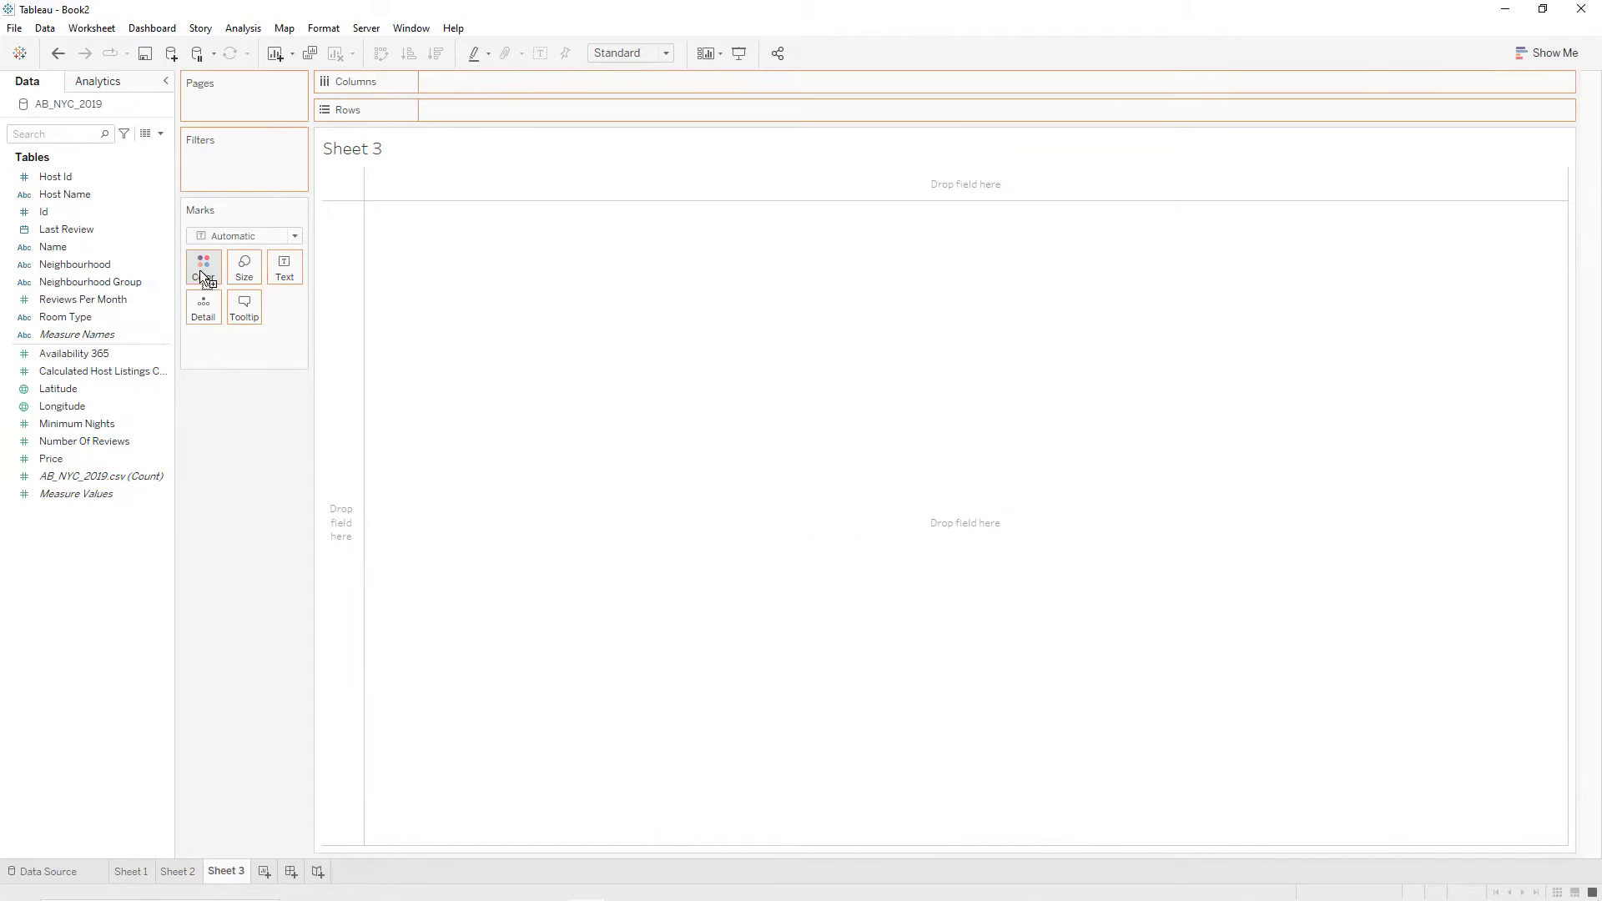
pyautogui.click(266, 237)
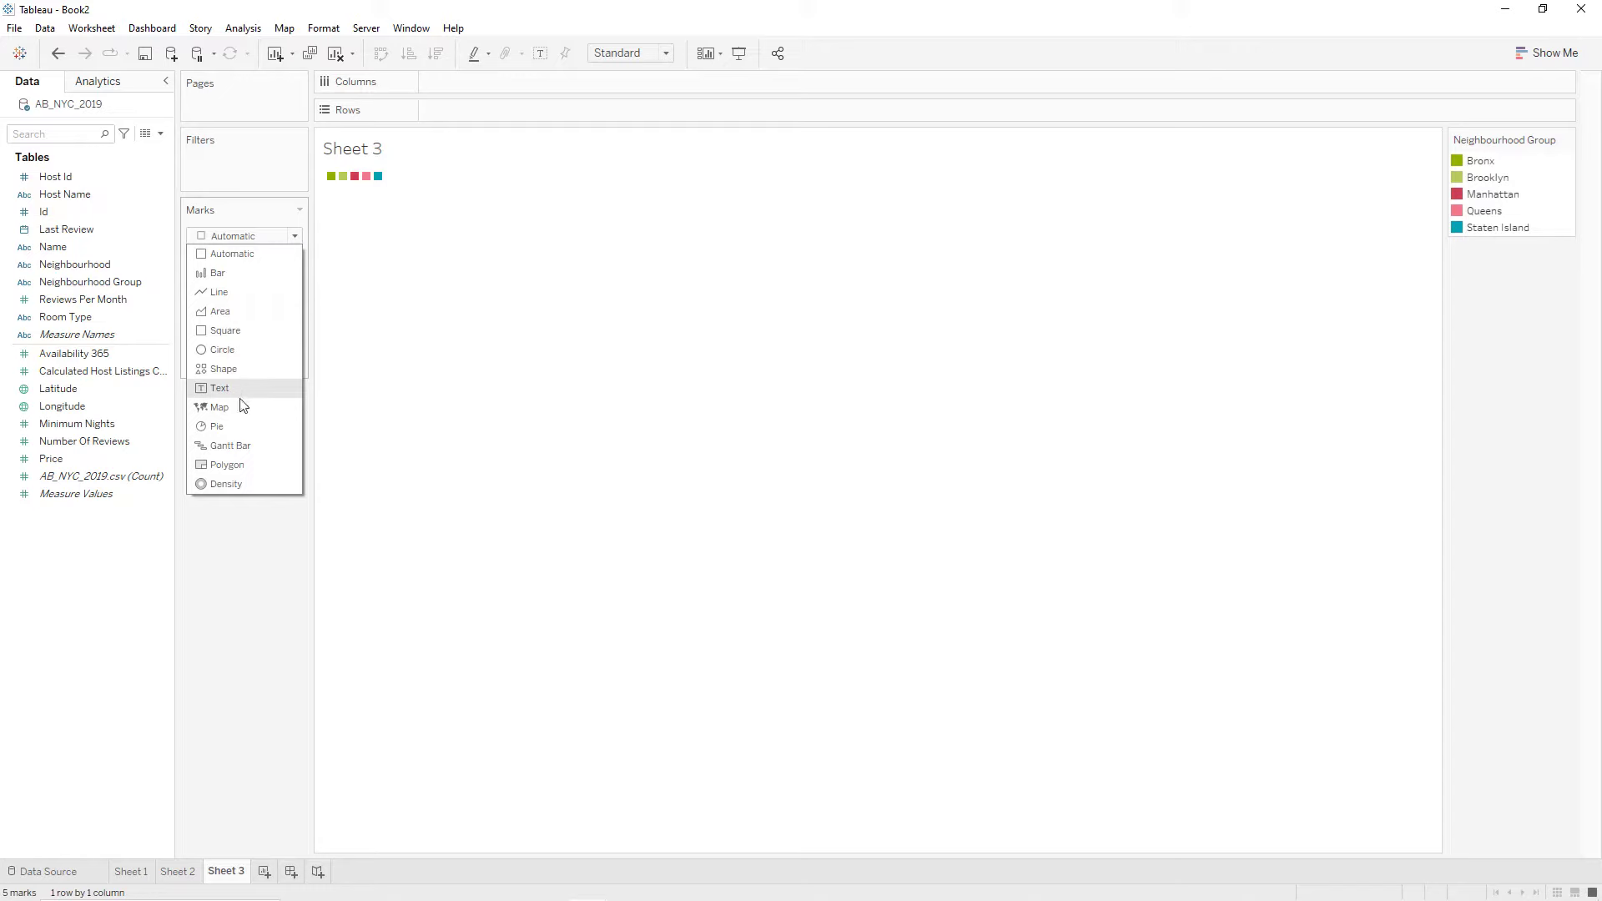
pyautogui.click(233, 427)
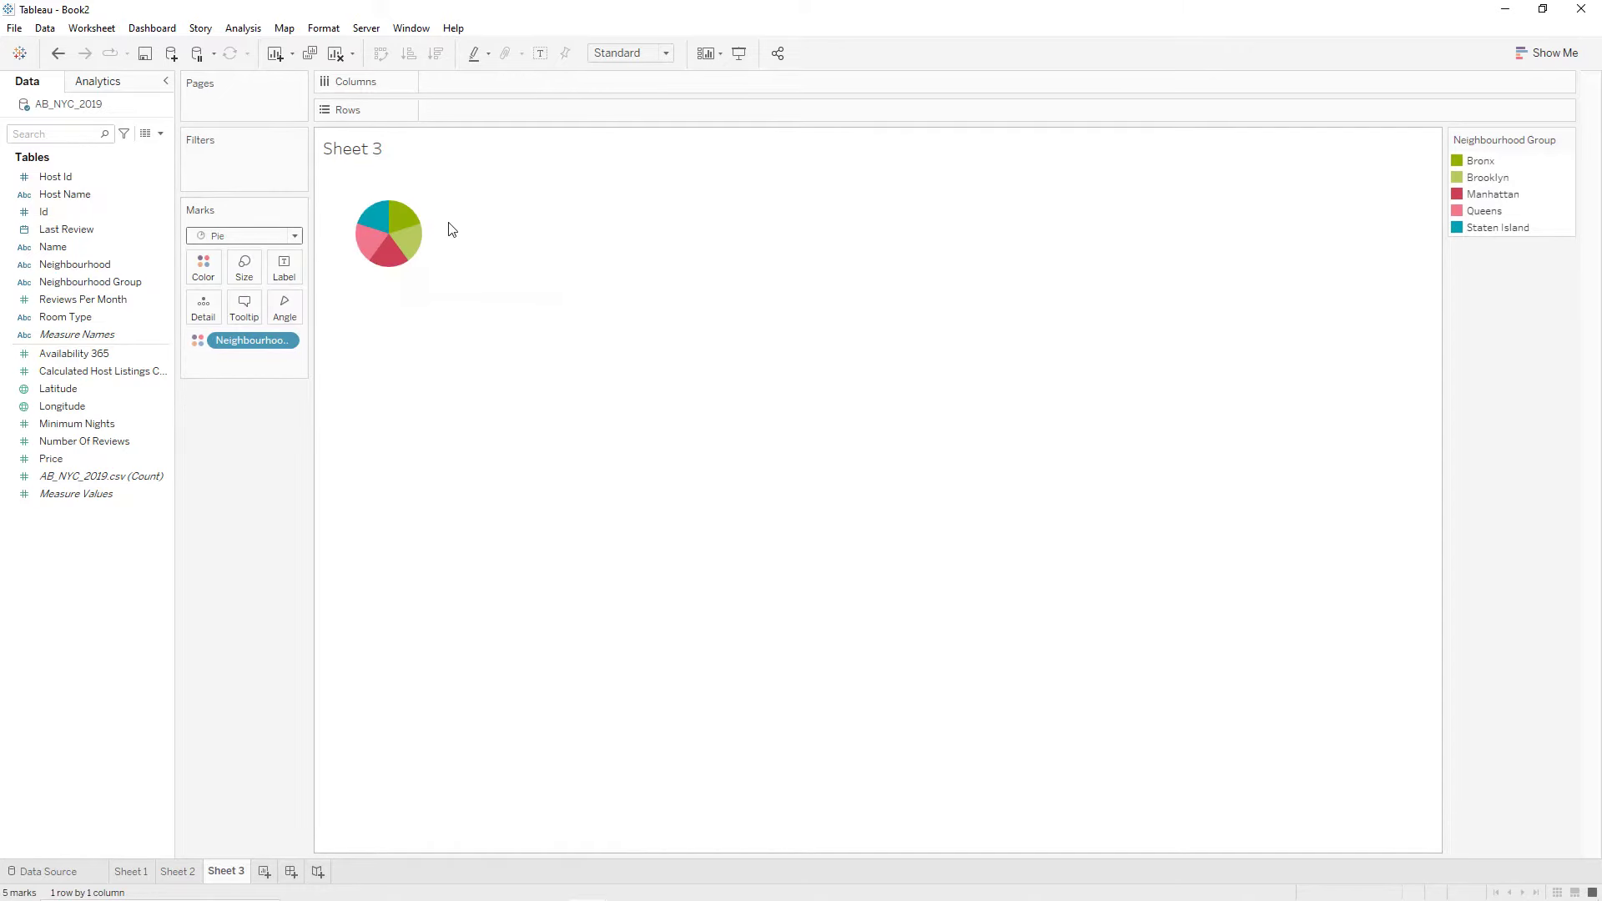
pyautogui.moveTo(455, 220); pyautogui.dragTo(640, 222)
pyautogui.moveTo(455, 302); pyautogui.dragTo(451, 367)
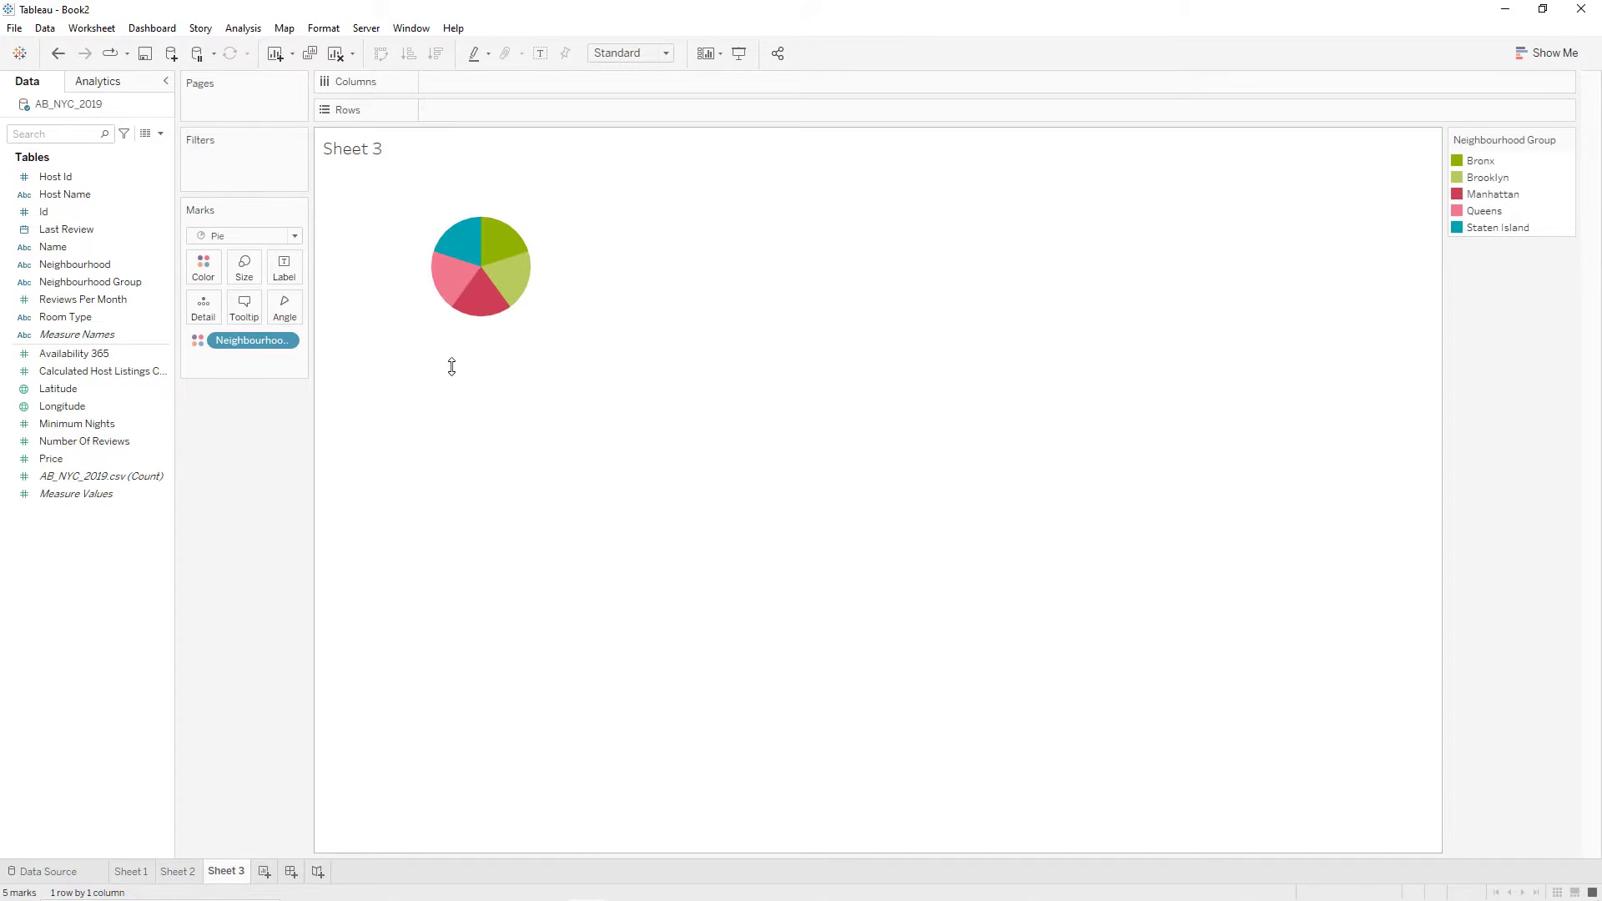
# Add Neighbourhood to the pie's size and aggregate it as a count.
pyautogui.click(57, 265)
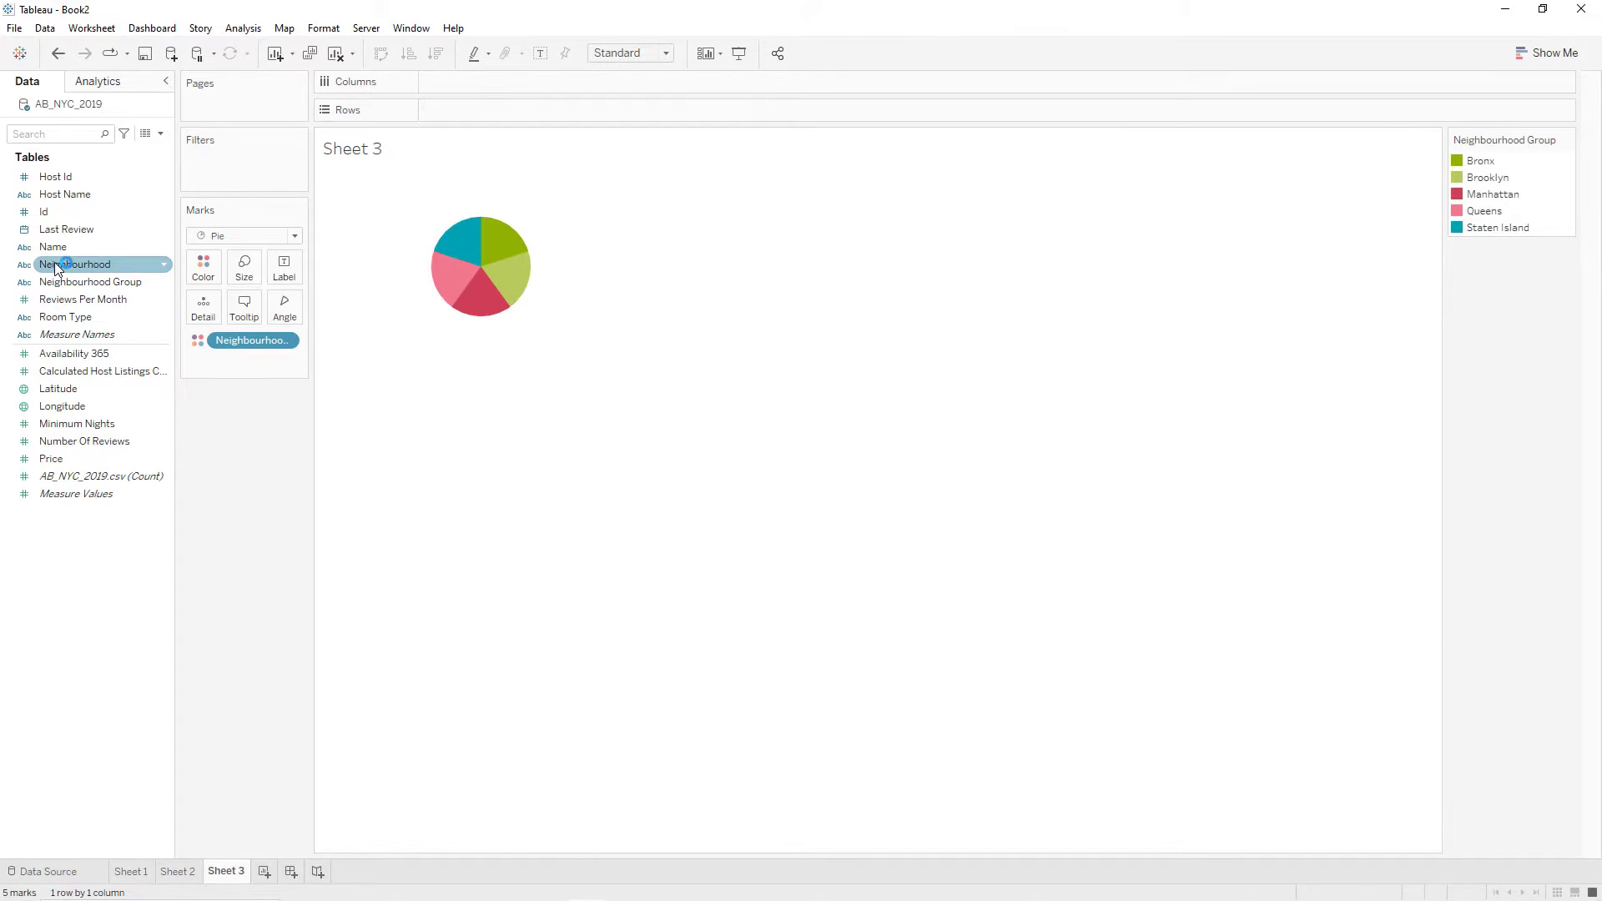
pyautogui.moveTo(57, 266); pyautogui.dragTo(238, 269)
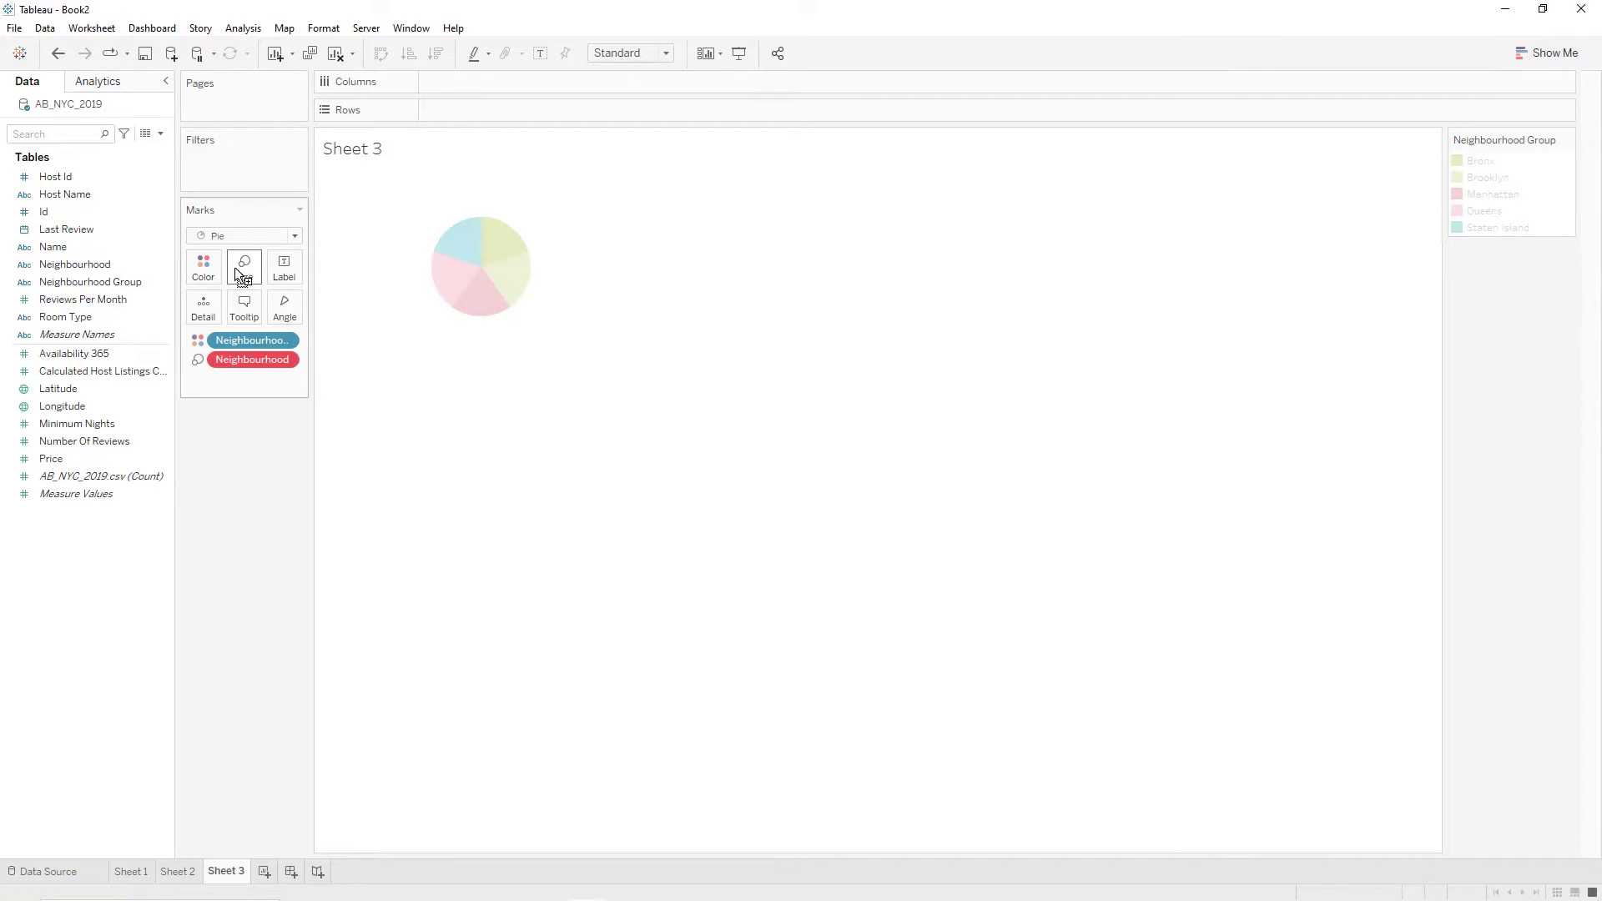
pyautogui.click(288, 361)
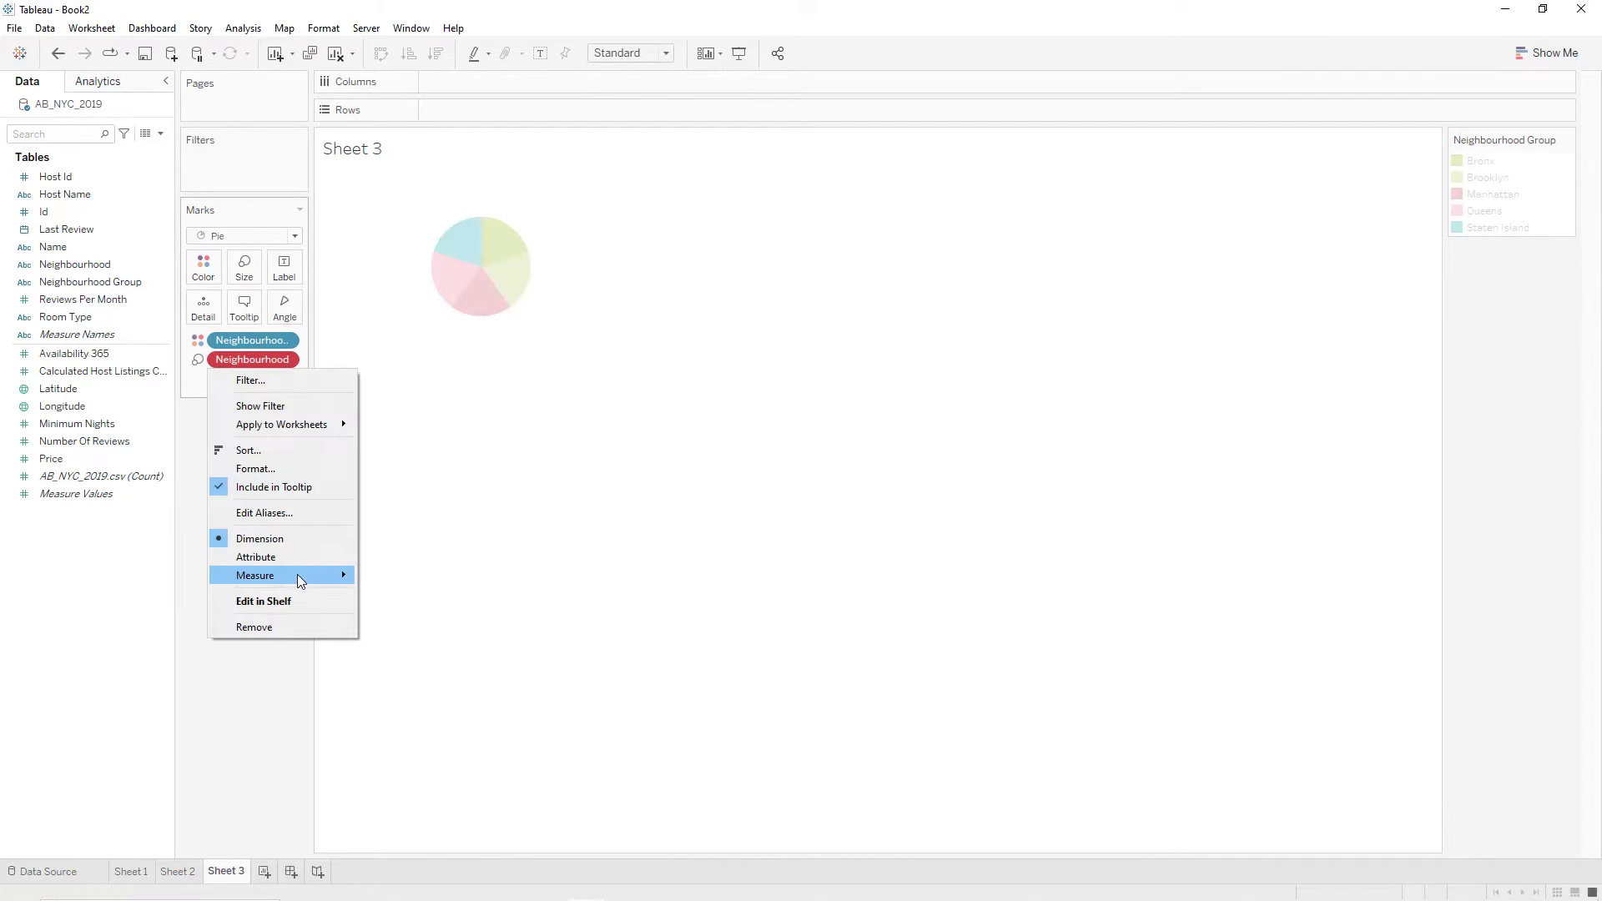
pyautogui.moveTo(297, 574)
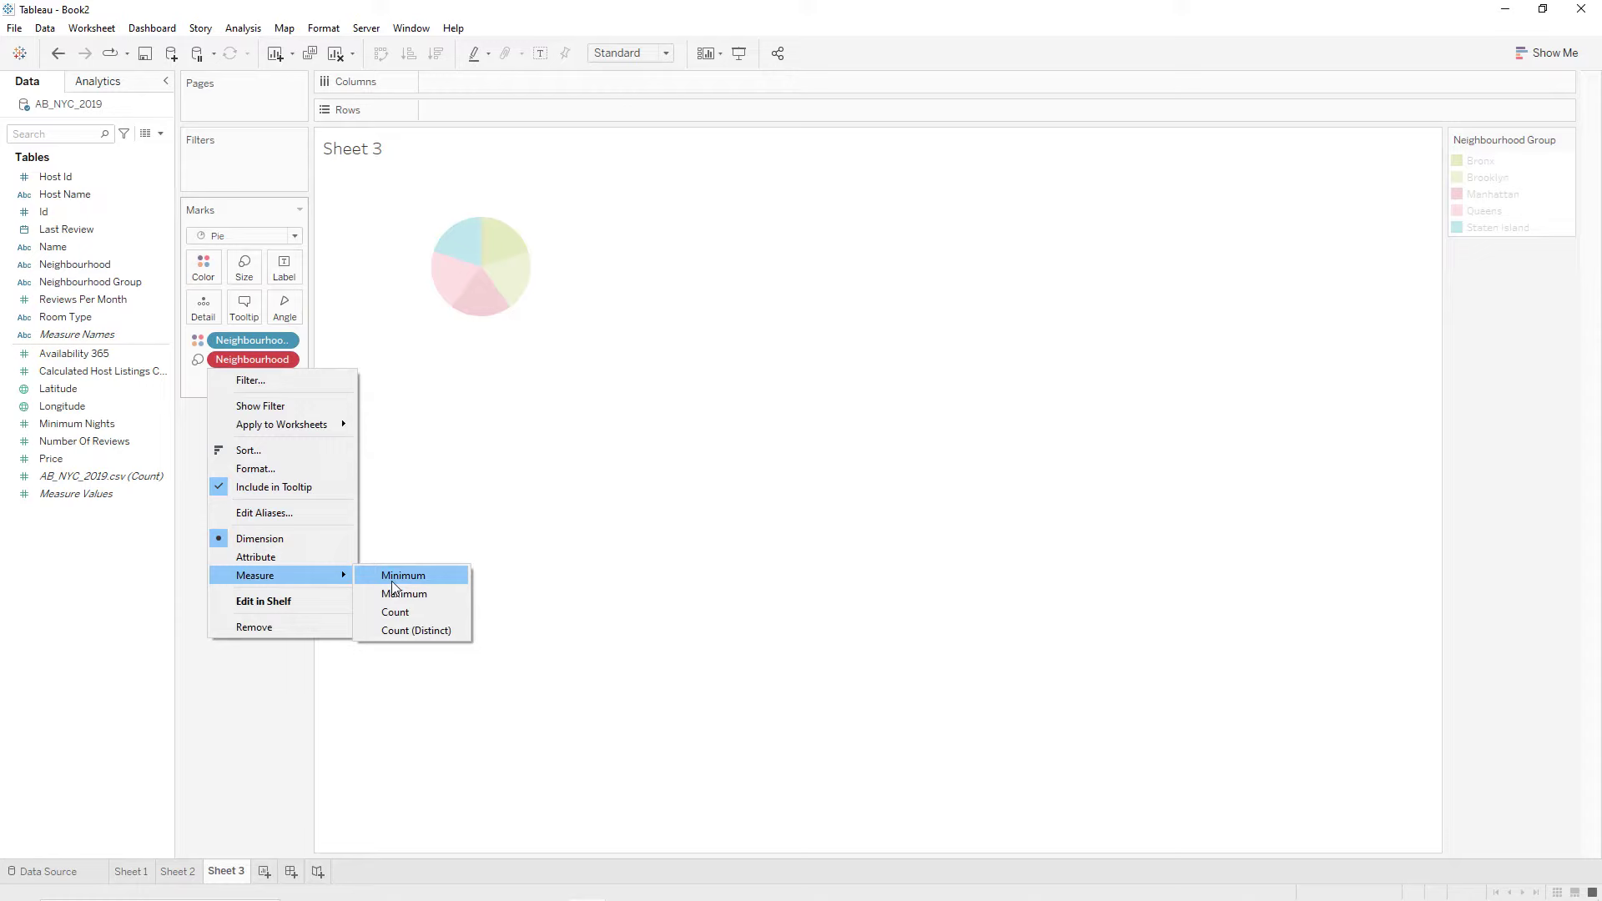
pyautogui.click(395, 612)
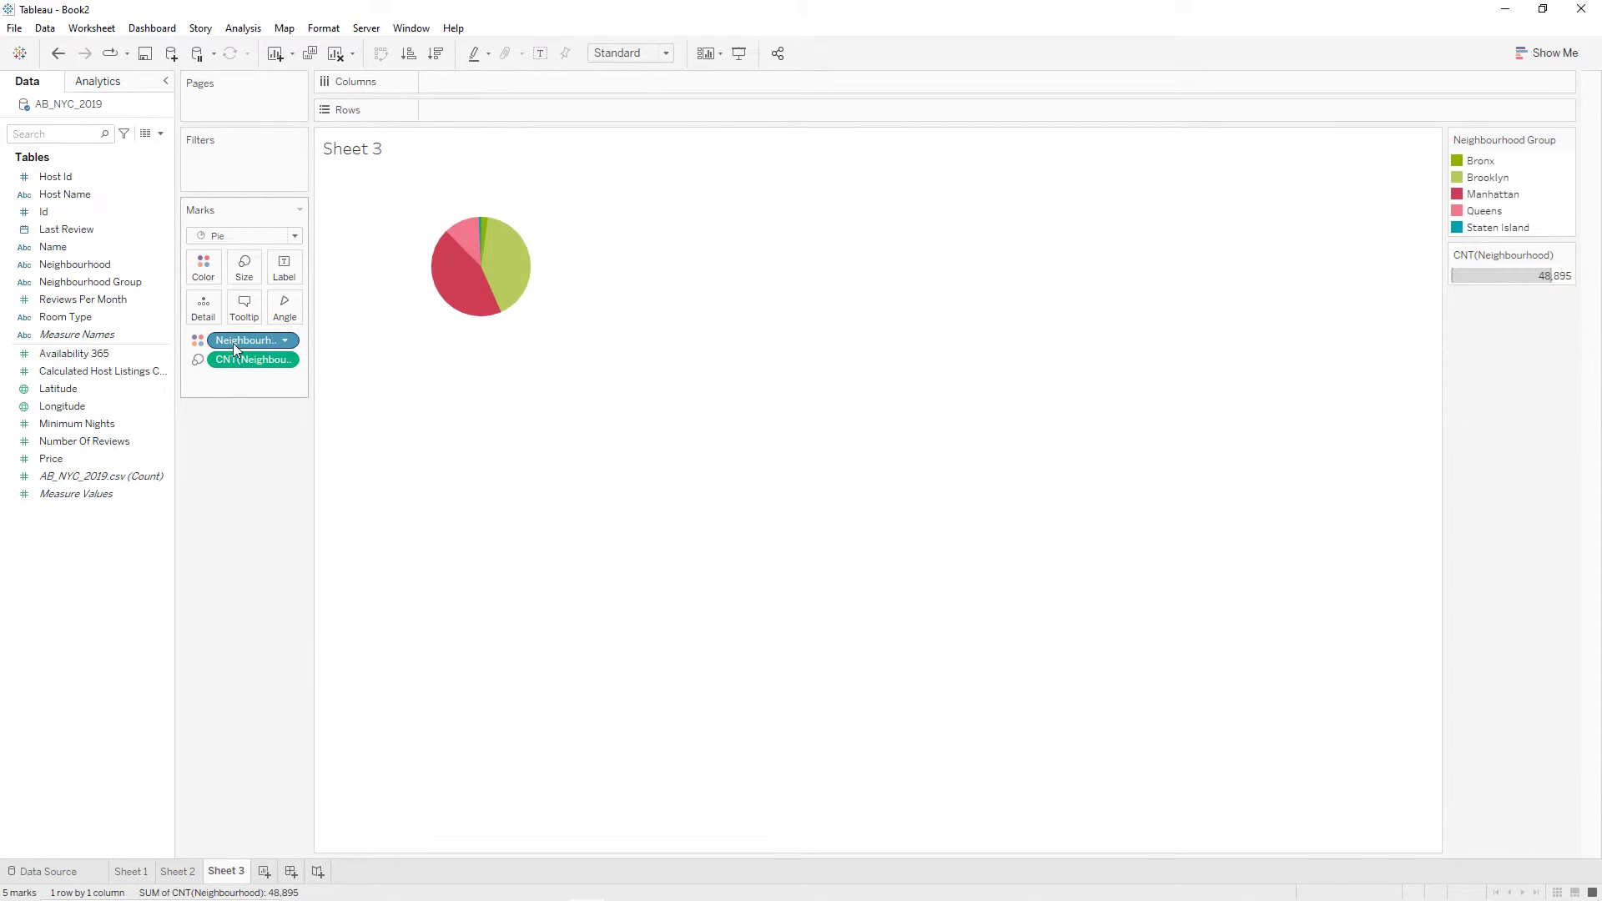
# Label the pie slices with Neighbourhood Group and the count of Neighbourhood as percent of total.
pyautogui.moveTo(232, 342); pyautogui.dragTo(273, 272)
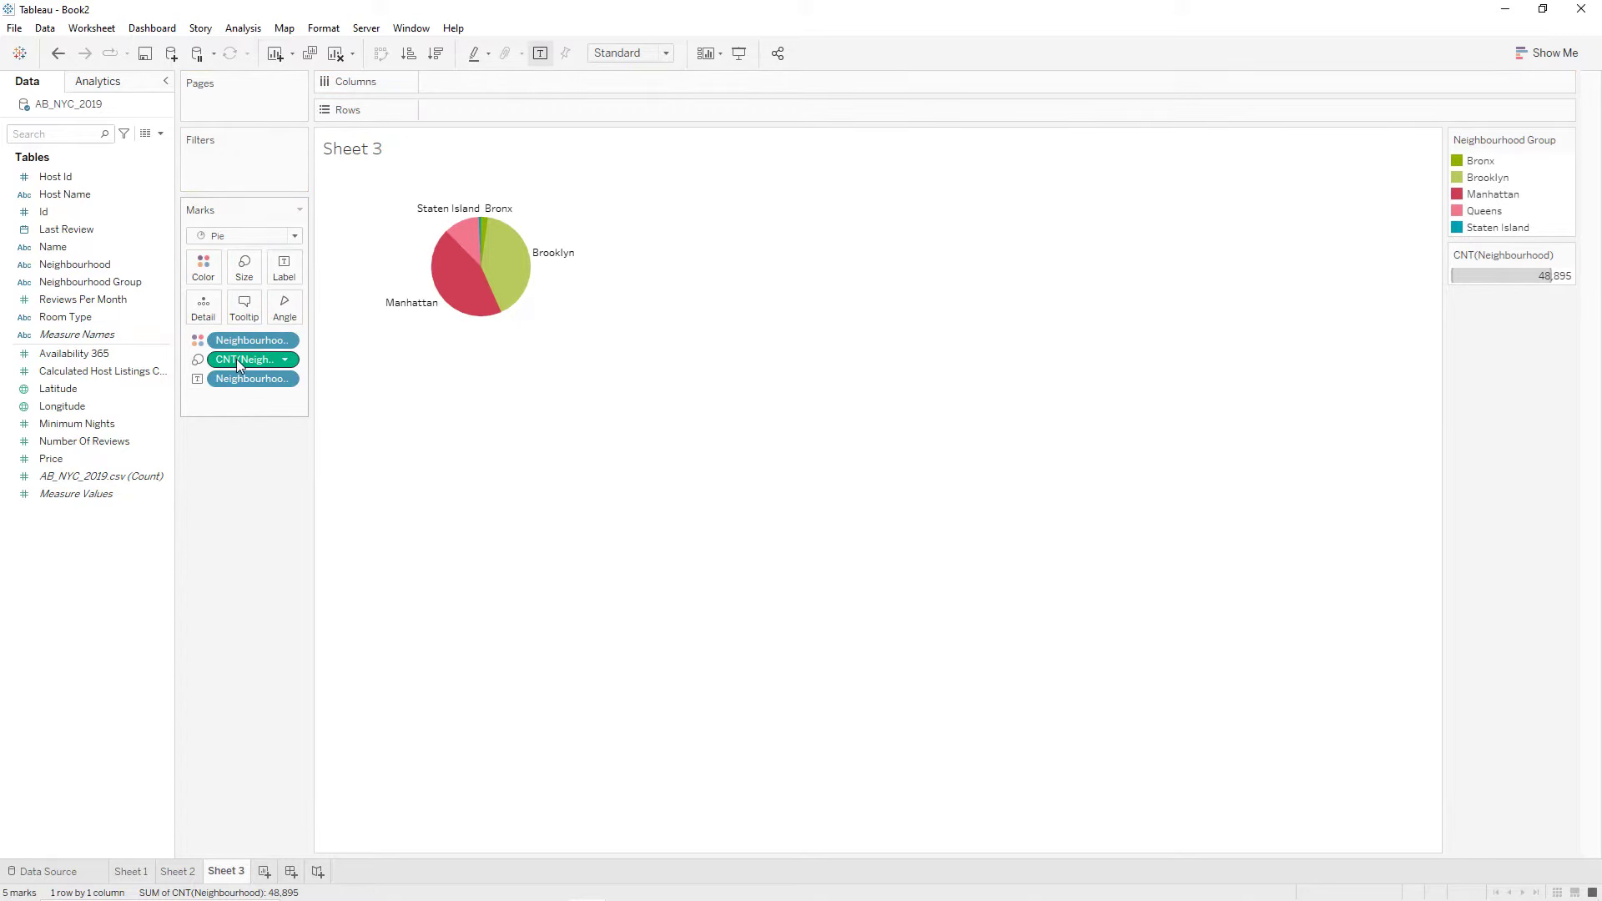
pyautogui.moveTo(237, 358); pyautogui.dragTo(278, 274)
pyautogui.rightClick(285, 398)
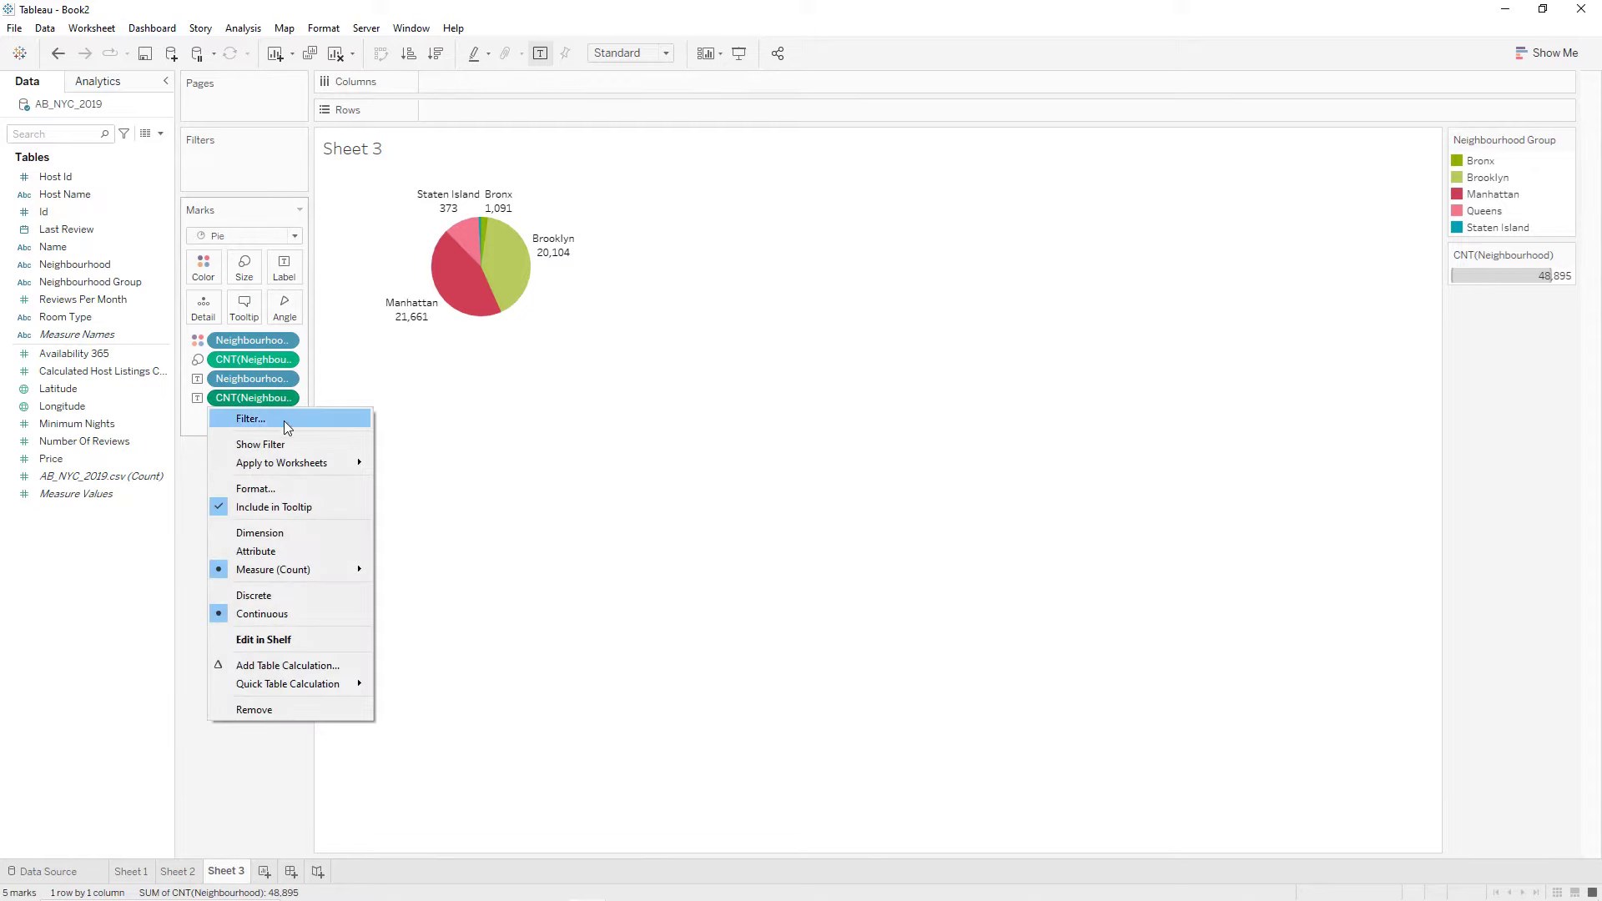
pyautogui.moveTo(302, 682)
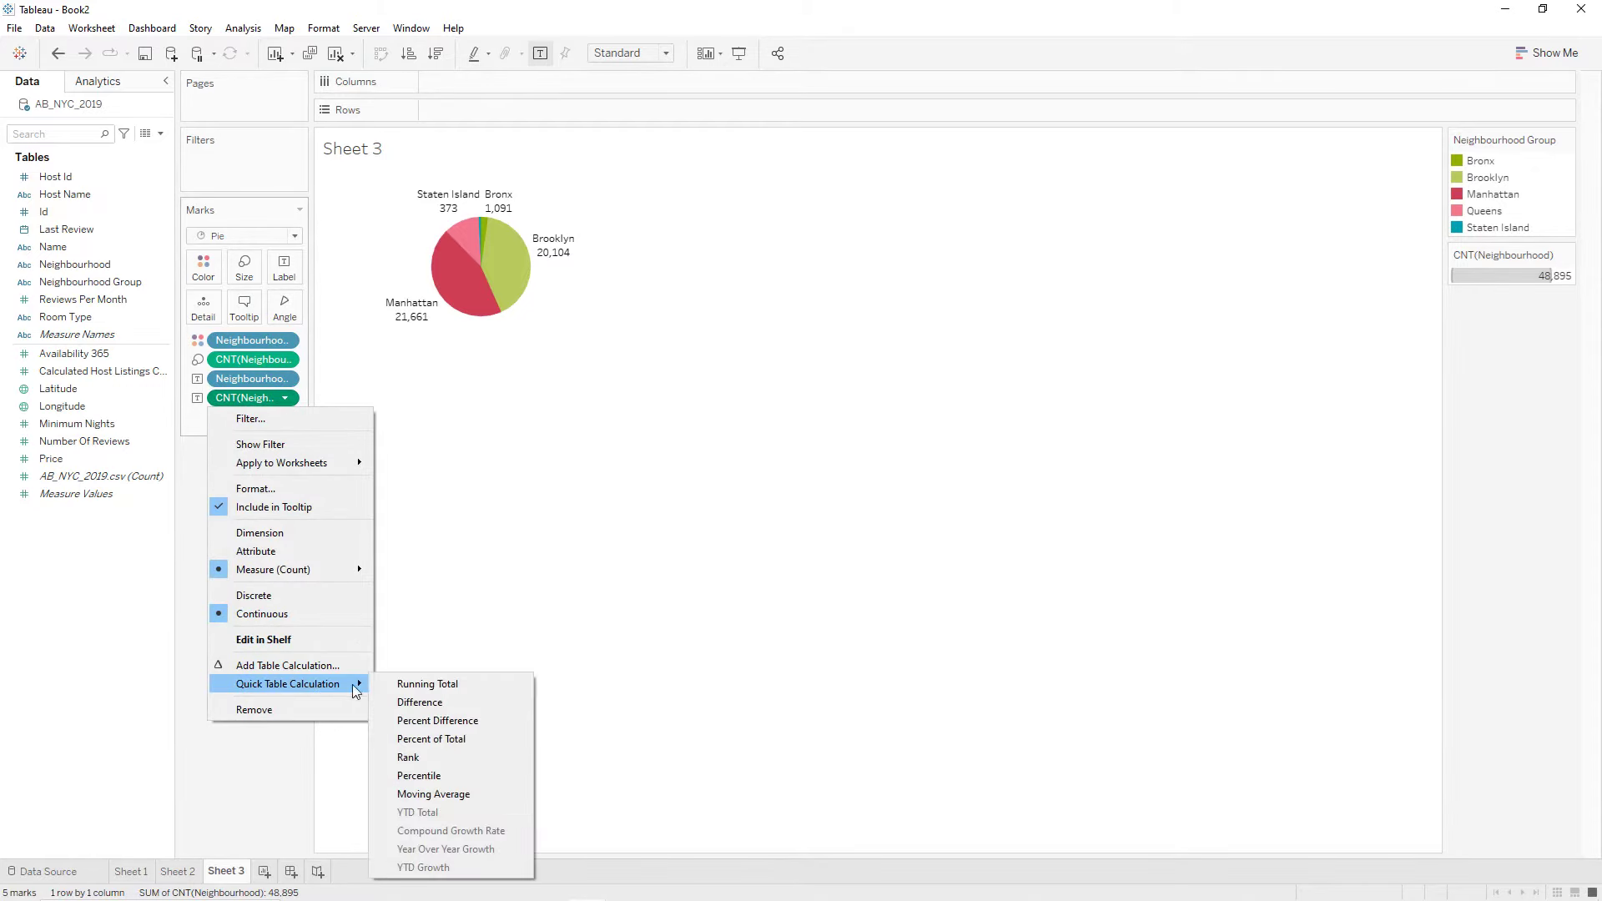
pyautogui.click(428, 740)
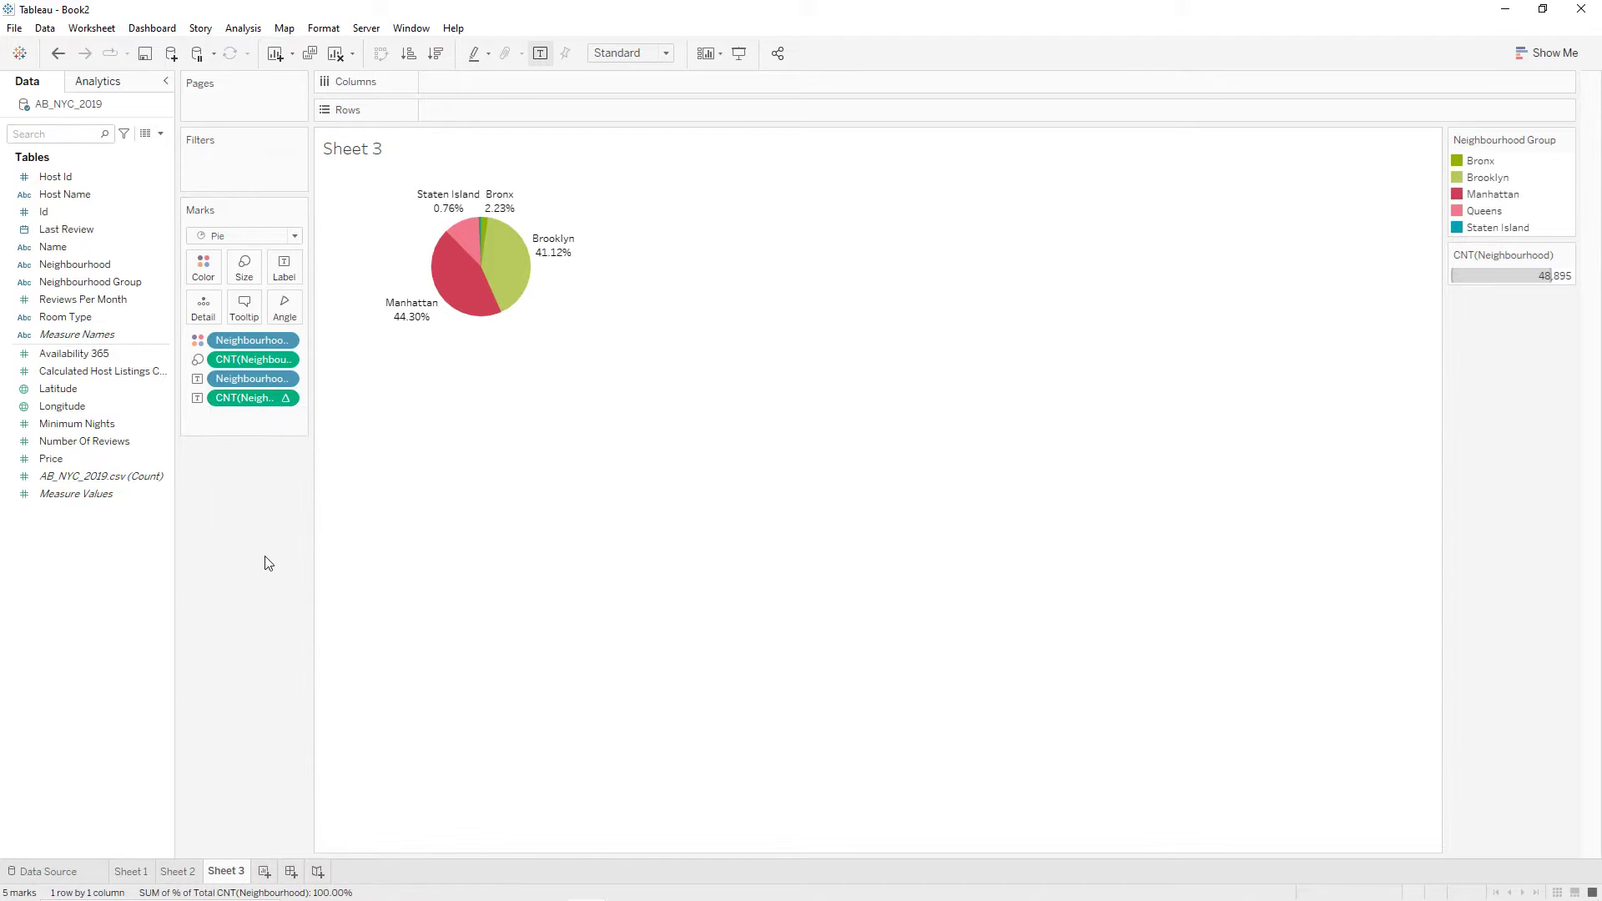
# Add a placeholder measure of 0 to the rows and duplicate it to get a second pie.
pyautogui.doubleClick(439, 115)
pyautogui.write('0')
pyautogui.press('Return')
pyautogui.moveTo(459, 112); pyautogui.dragTo(589, 110)
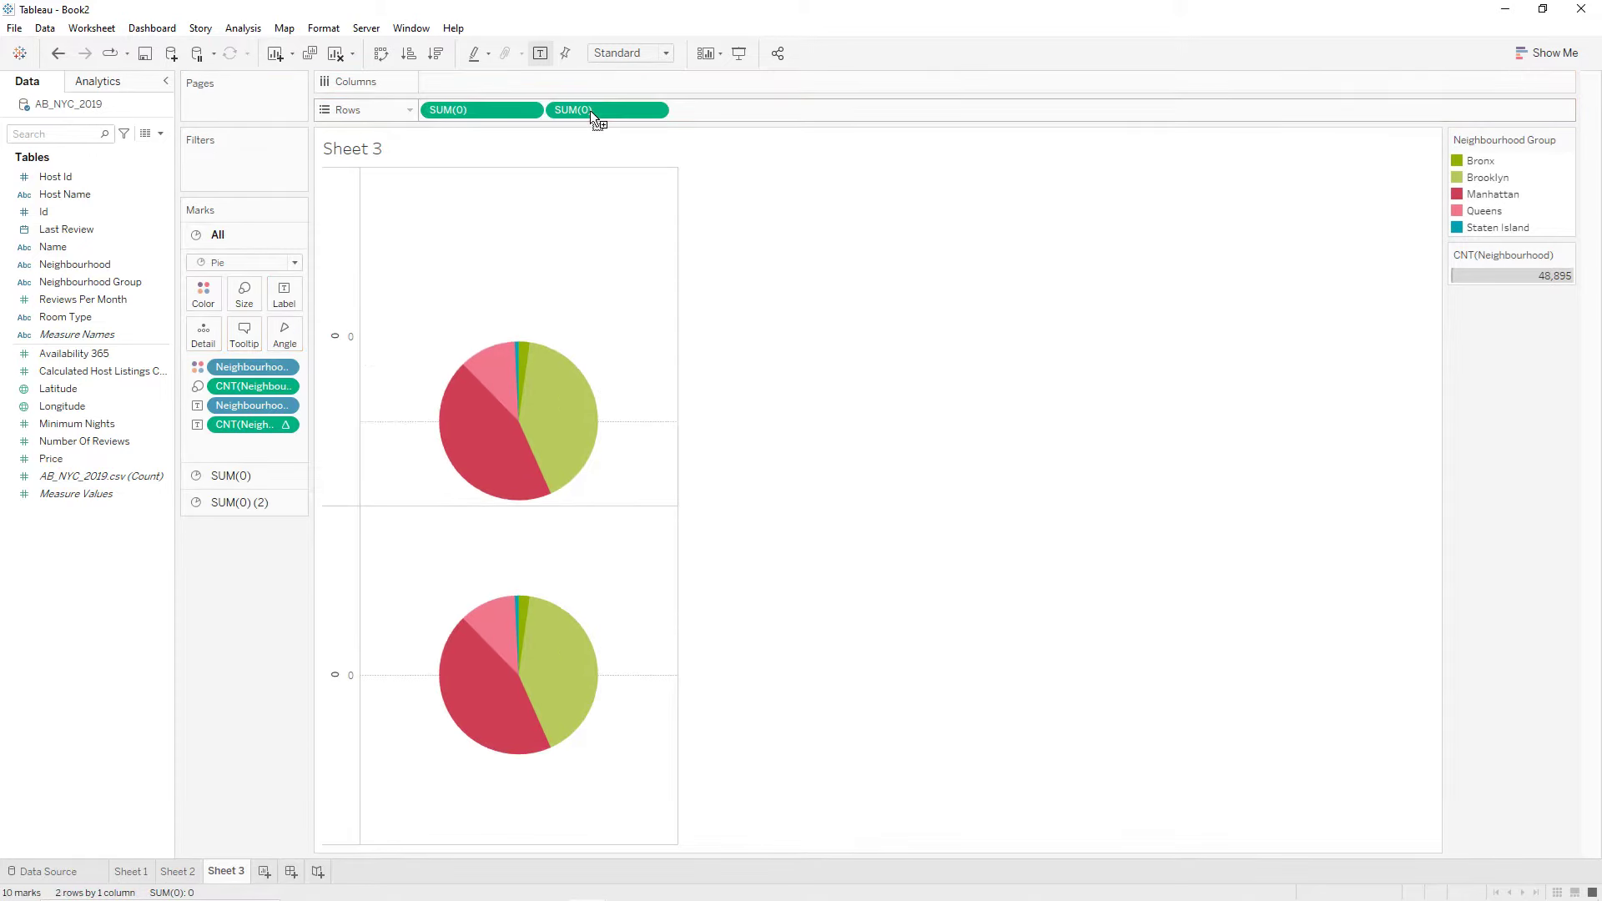
# Remove all fields from the second pie's marks and colour it white.
pyautogui.click(279, 504)
pyautogui.moveTo(222, 477); pyautogui.dragTo(284, 526)
pyautogui.moveTo(250, 421); pyautogui.dragTo(283, 521)
pyautogui.moveTo(244, 430); pyautogui.dragTo(235, 530)
pyautogui.click(249, 360)
pyautogui.moveTo(271, 396); pyautogui.dragTo(260, 392)
pyautogui.click(223, 351)
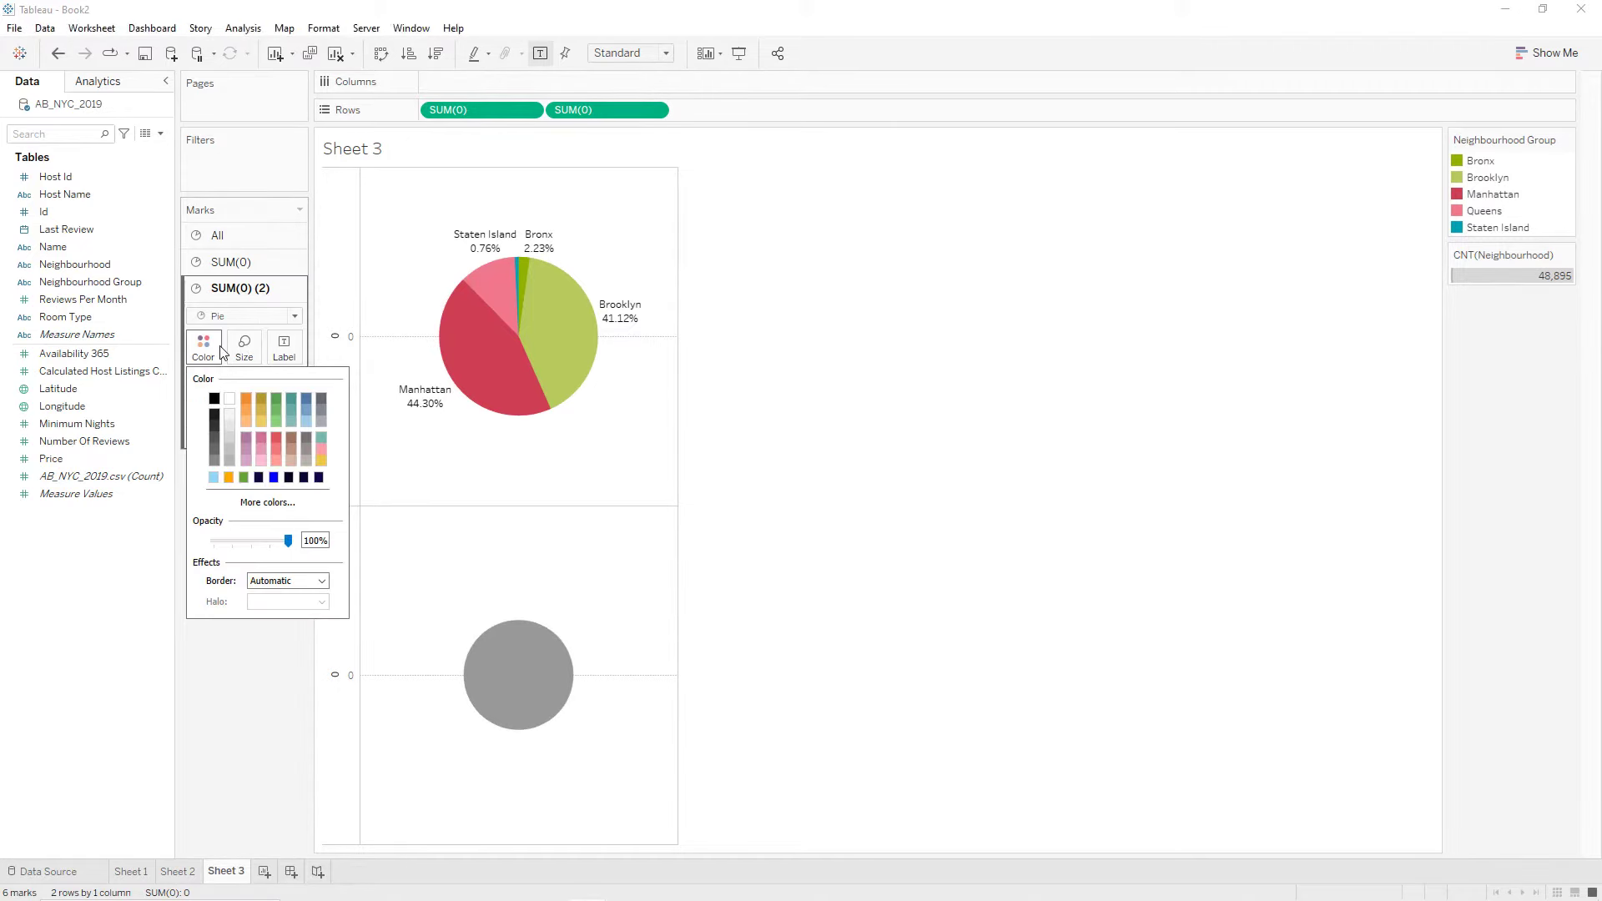
pyautogui.click(230, 400)
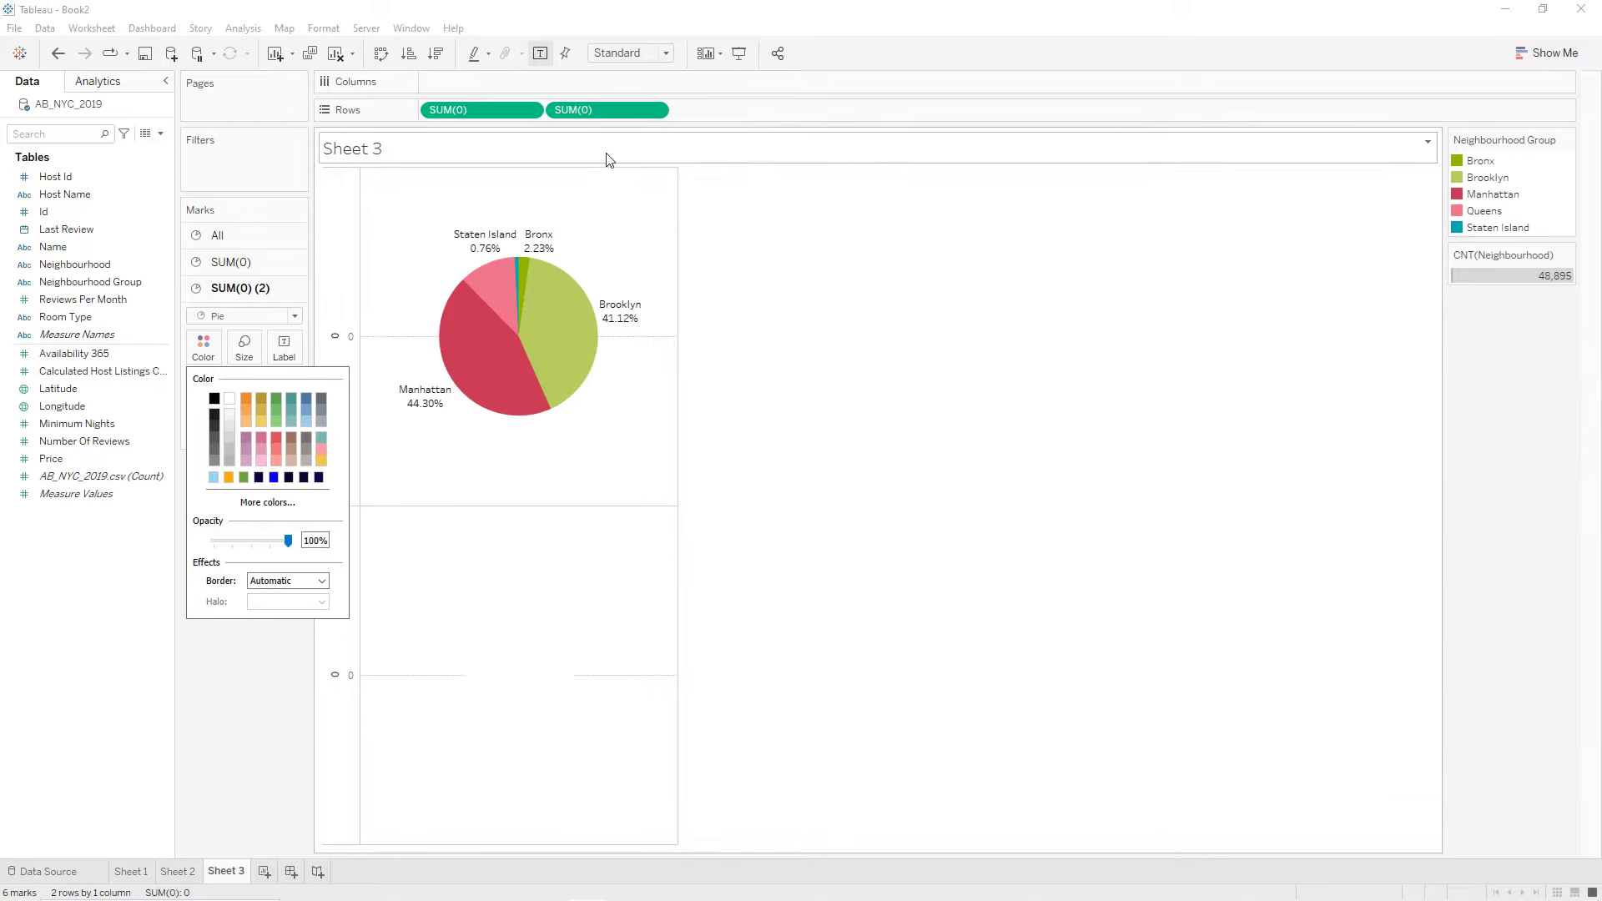
# Overlay the two pies on a dual axis to form a donut and fit it to the entire view.
pyautogui.click(656, 112)
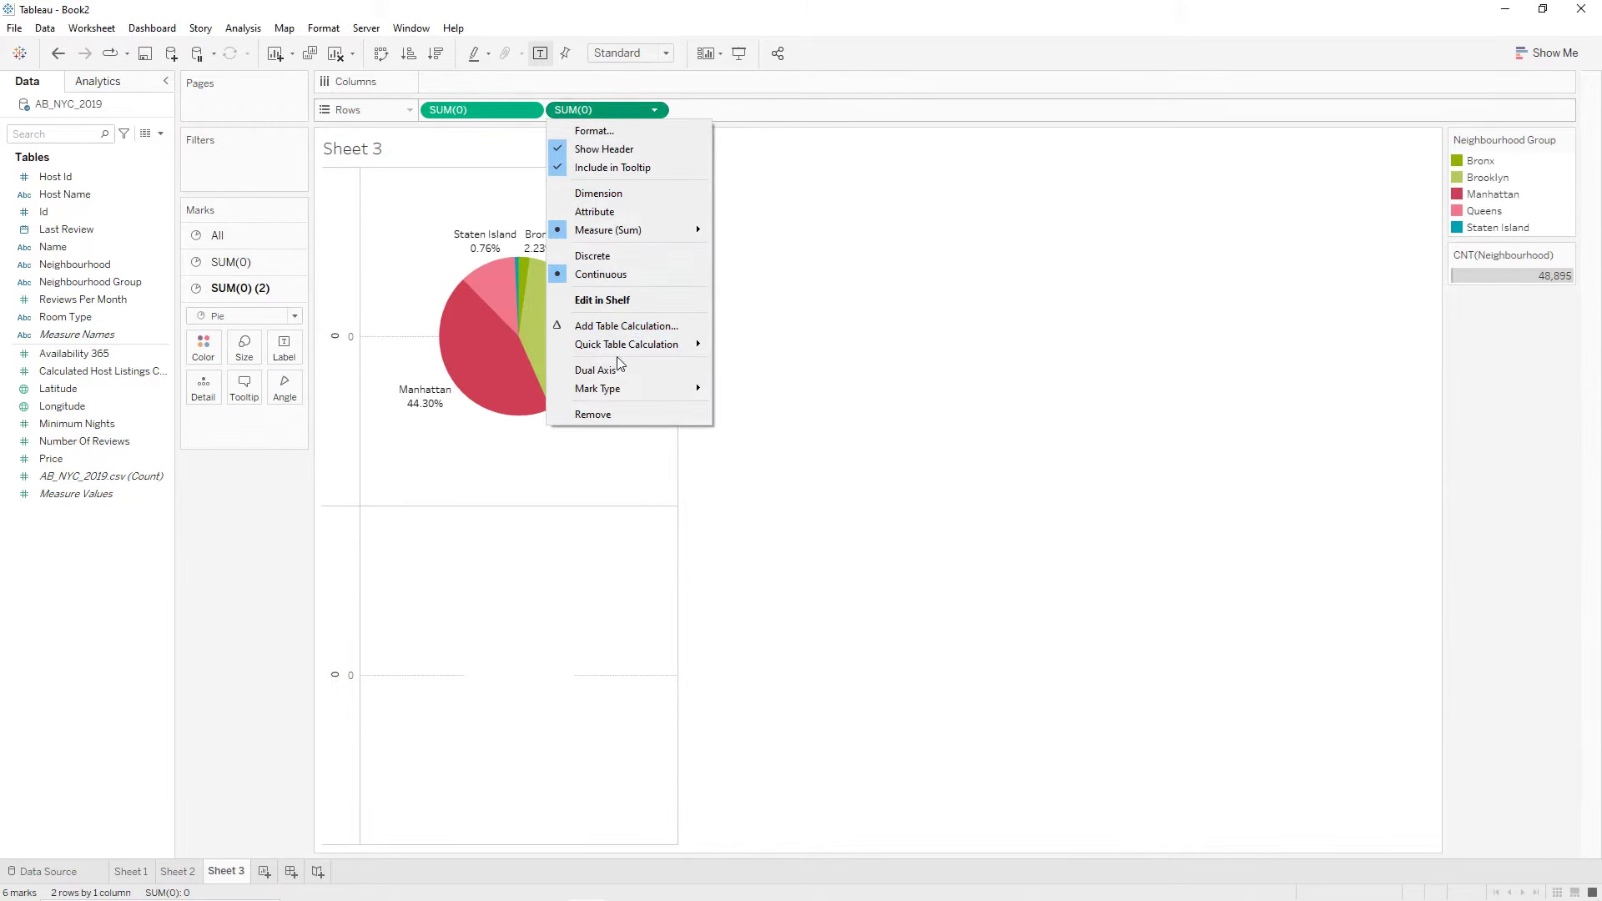
pyautogui.click(618, 371)
pyautogui.click(665, 53)
pyautogui.click(634, 113)
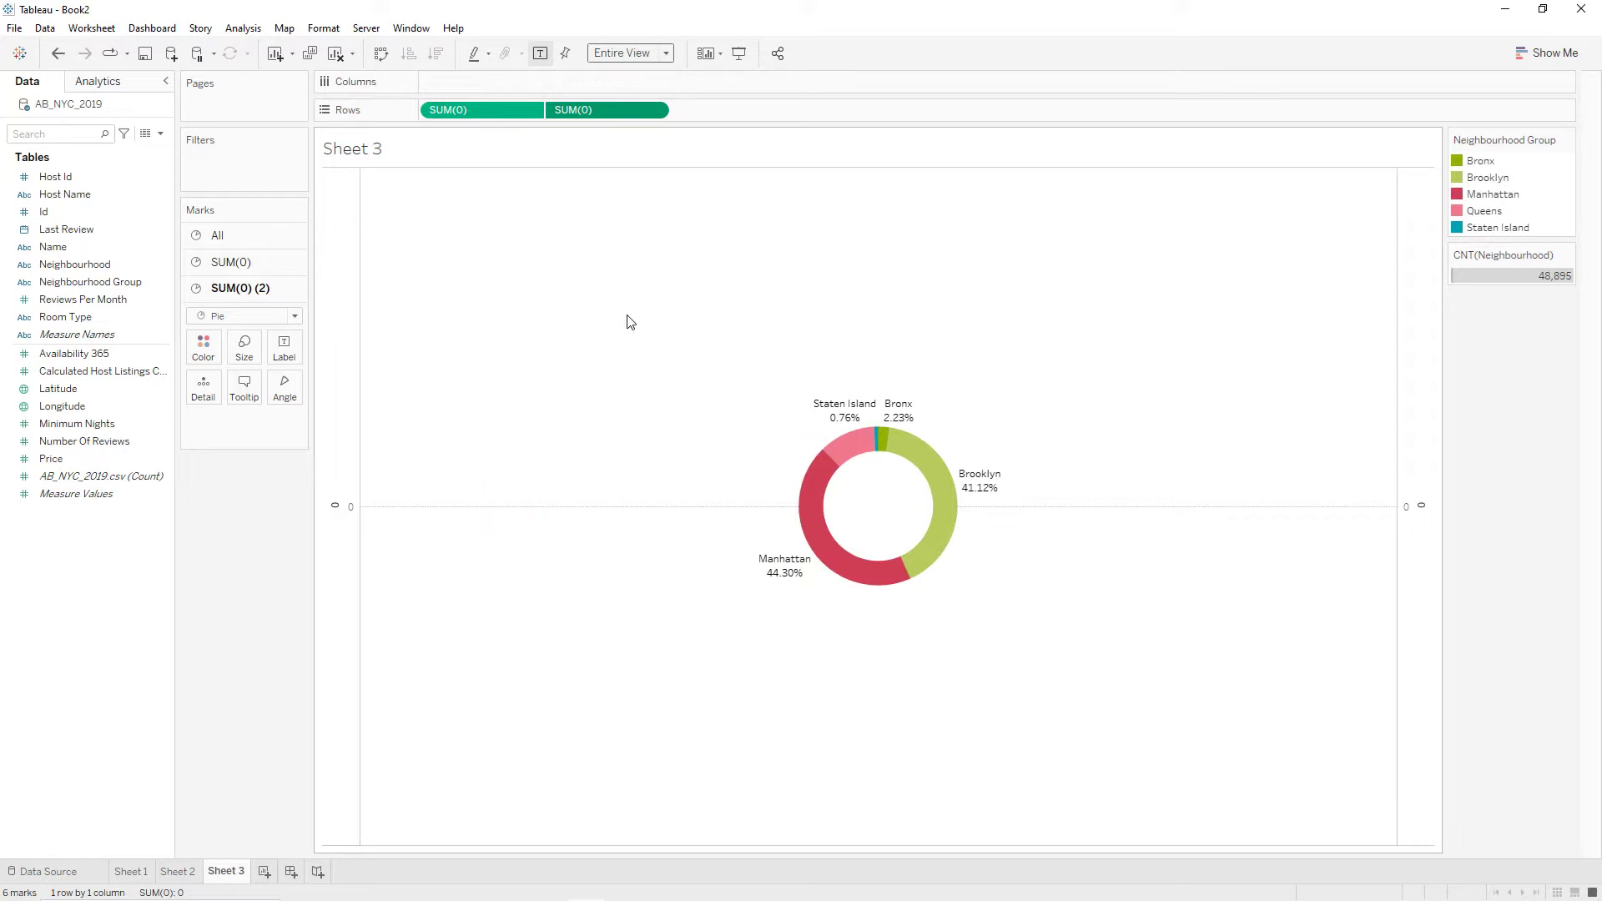
# Replace the donut sheet's title with "Total neighbourhoods by neighbourhood group".
pyautogui.doubleClick(564, 158)
pyautogui.write('Total neighb')
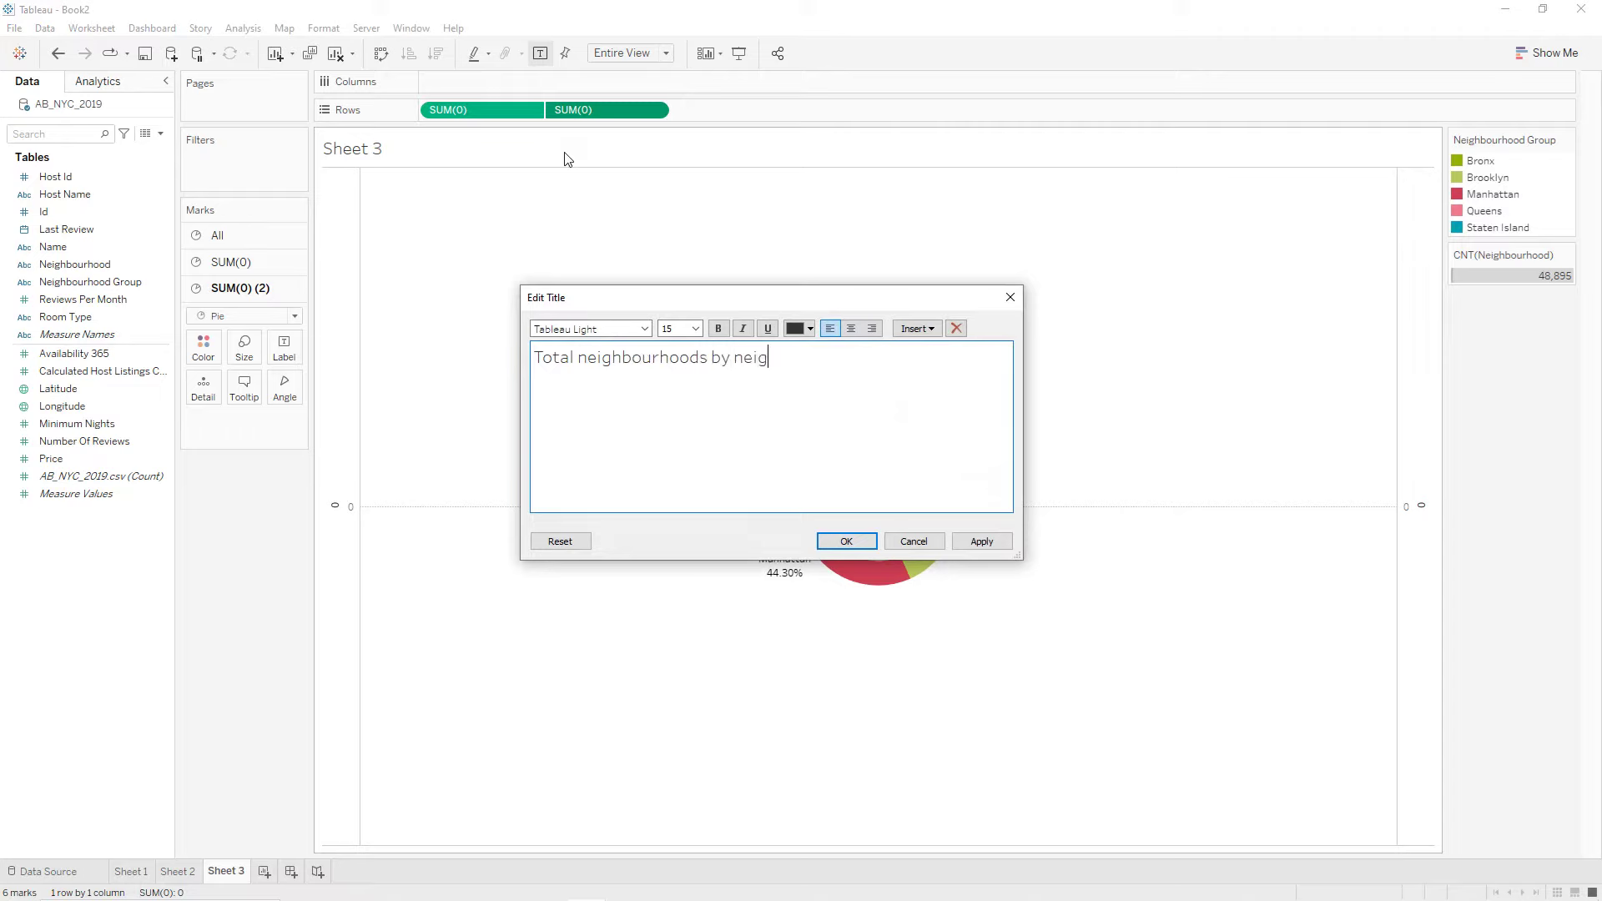
pyautogui.write('ou')
# Format the whole donut title as centred, bold and size 10, and apply it.
pyautogui.hotkey('ctrl', 'a')
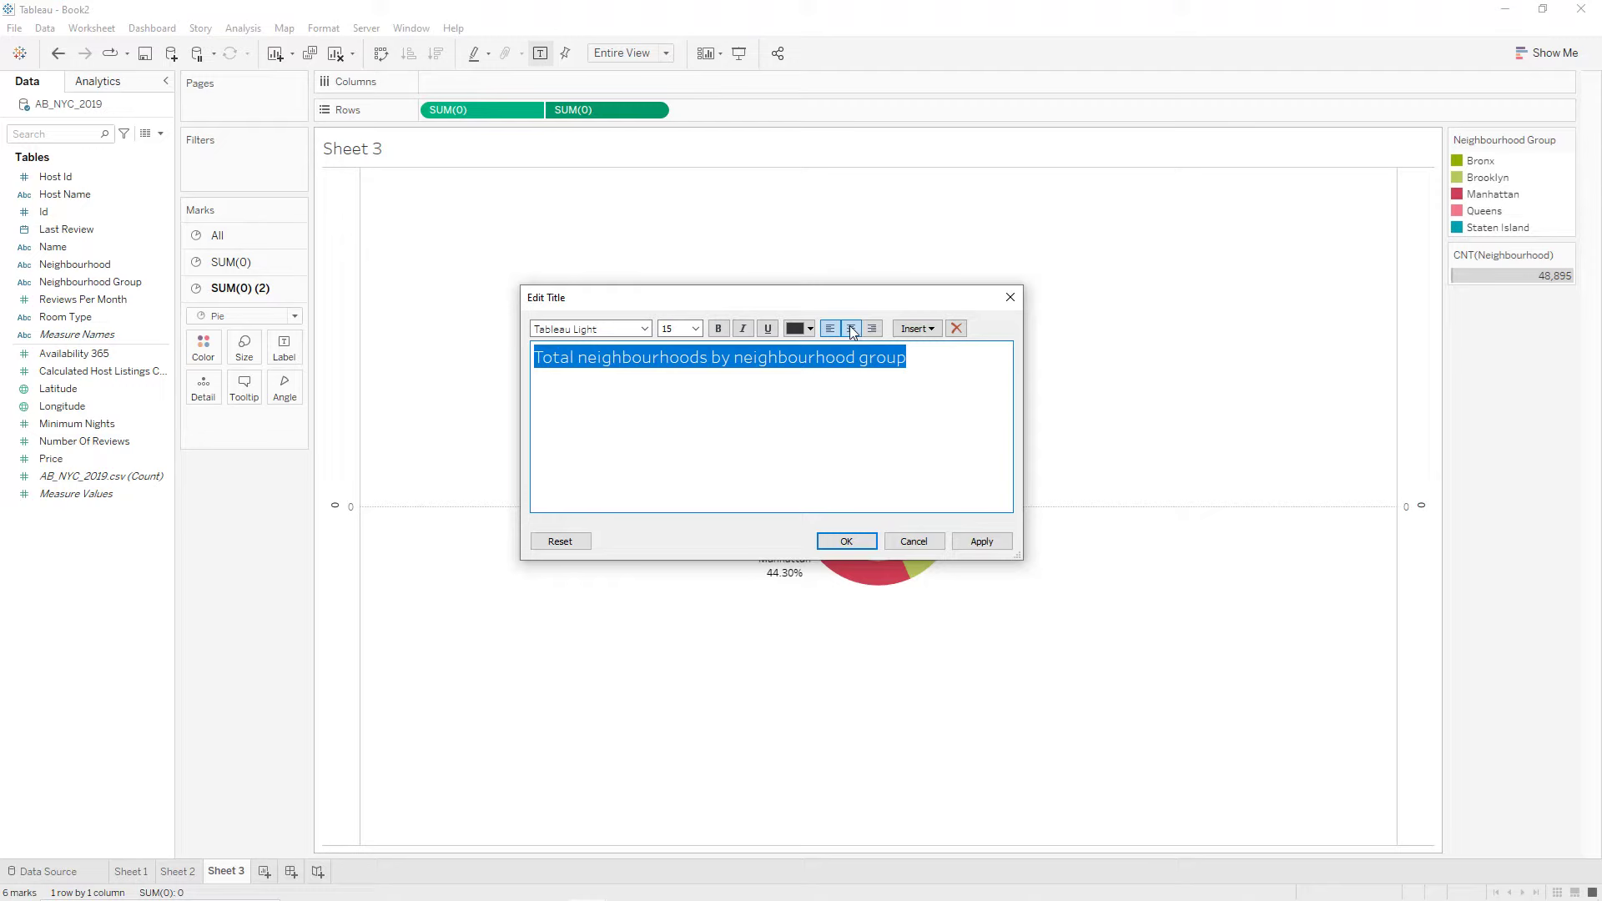
pyautogui.click(852, 328)
pyautogui.click(717, 328)
pyautogui.click(696, 328)
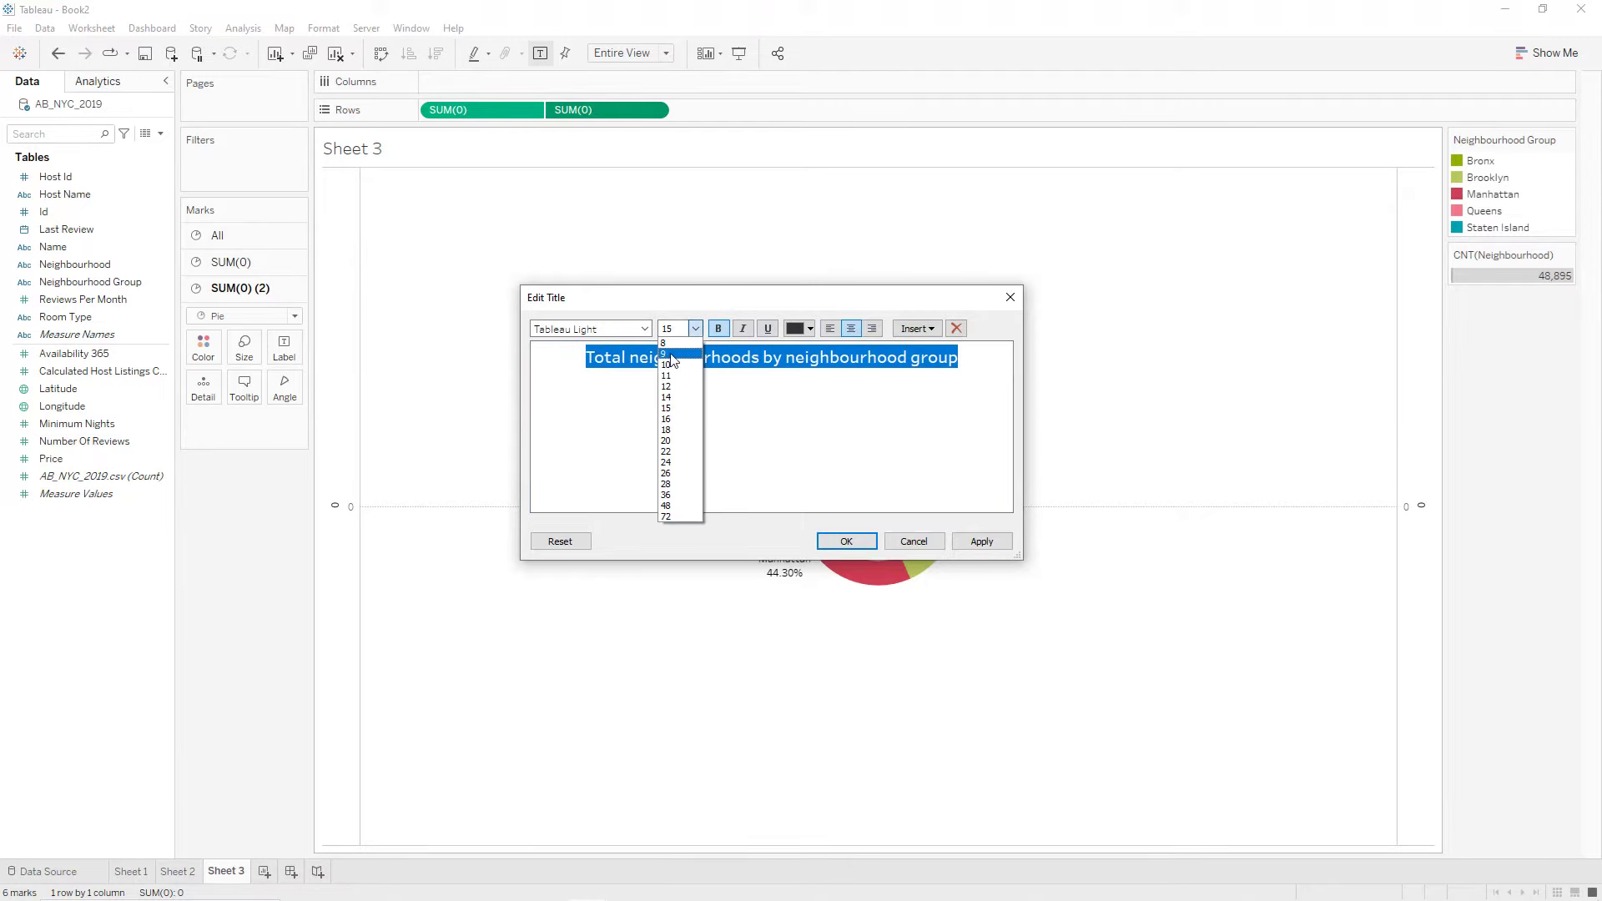
pyautogui.click(666, 365)
pyautogui.click(982, 542)
pyautogui.click(846, 542)
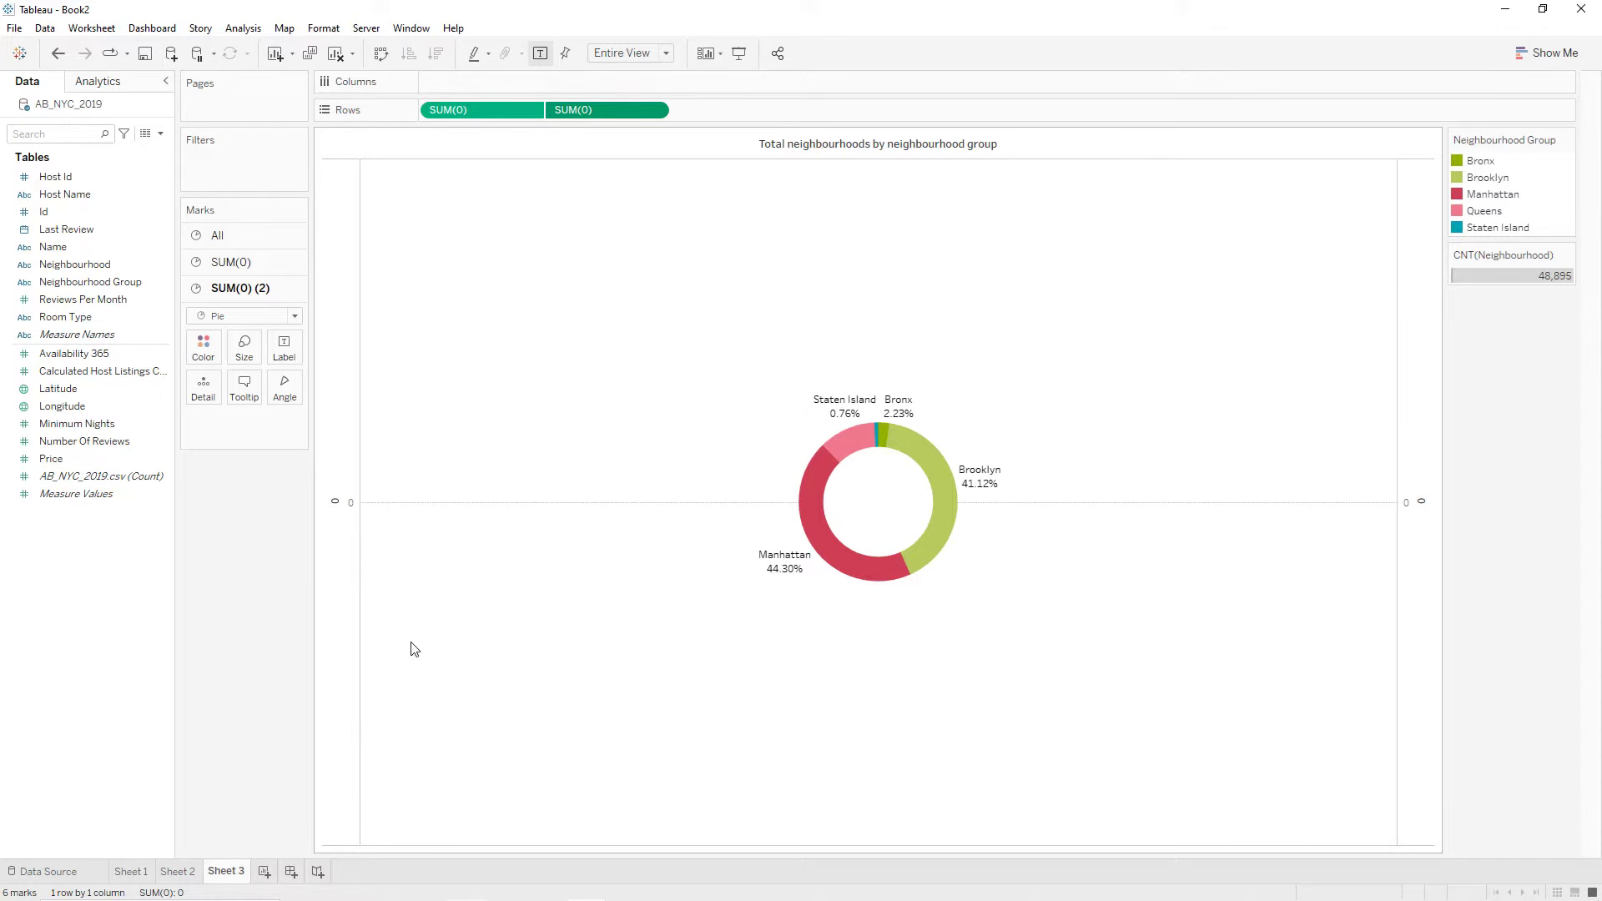
# Create a new worksheet and place Host Name, Neighbourhood Group and Neighbourhood on the rows.
pyautogui.click(266, 872)
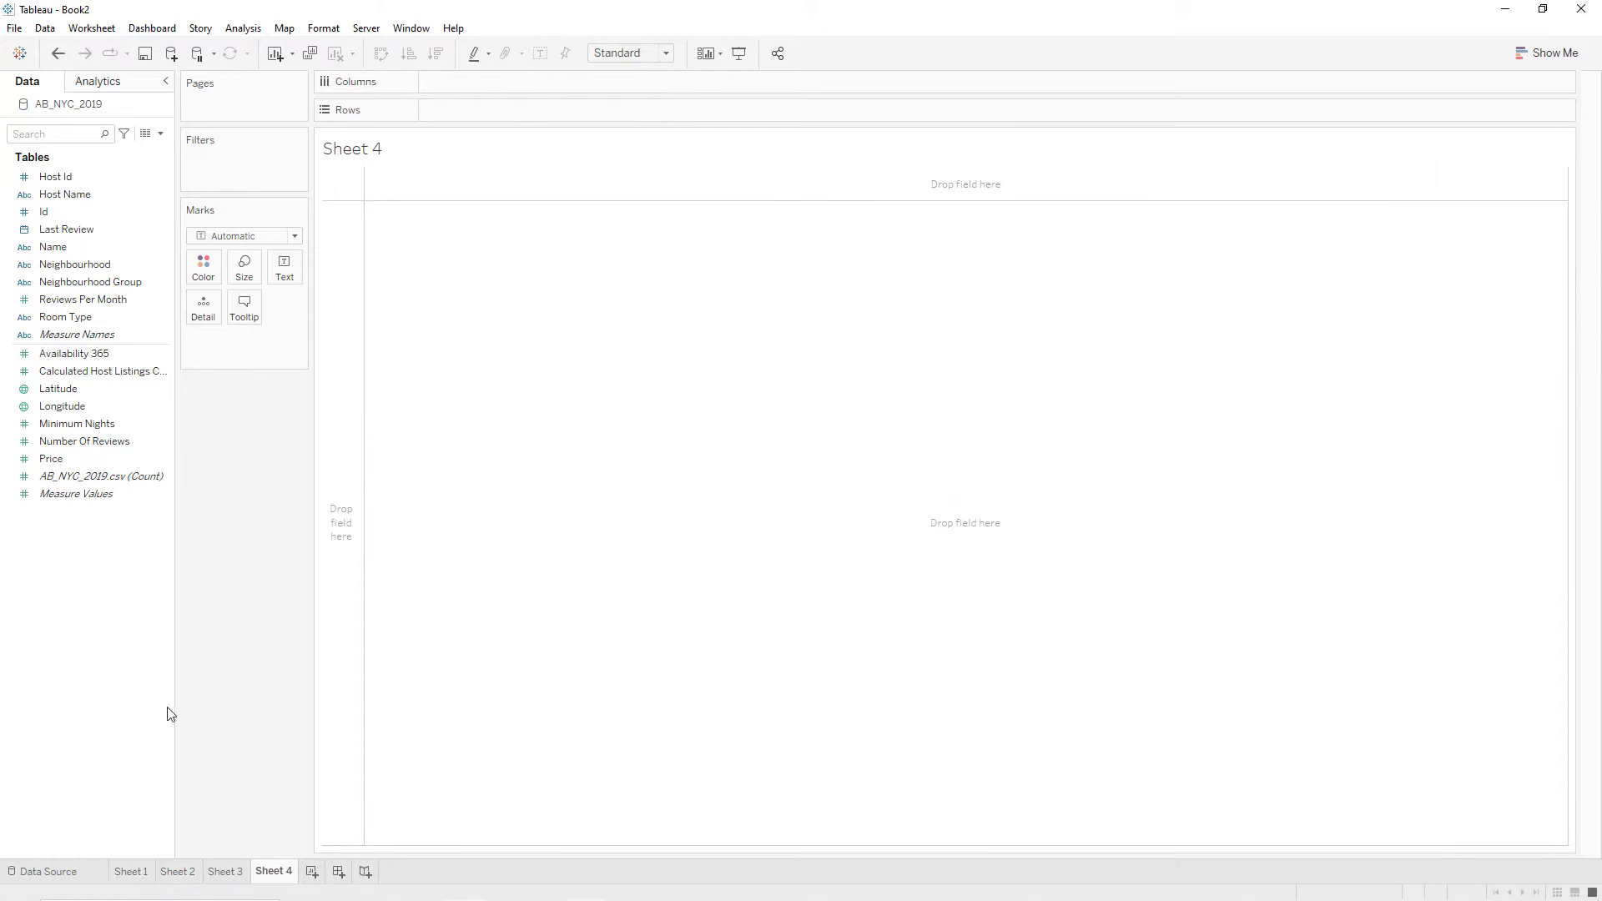
pyautogui.moveTo(67, 194); pyautogui.dragTo(471, 113)
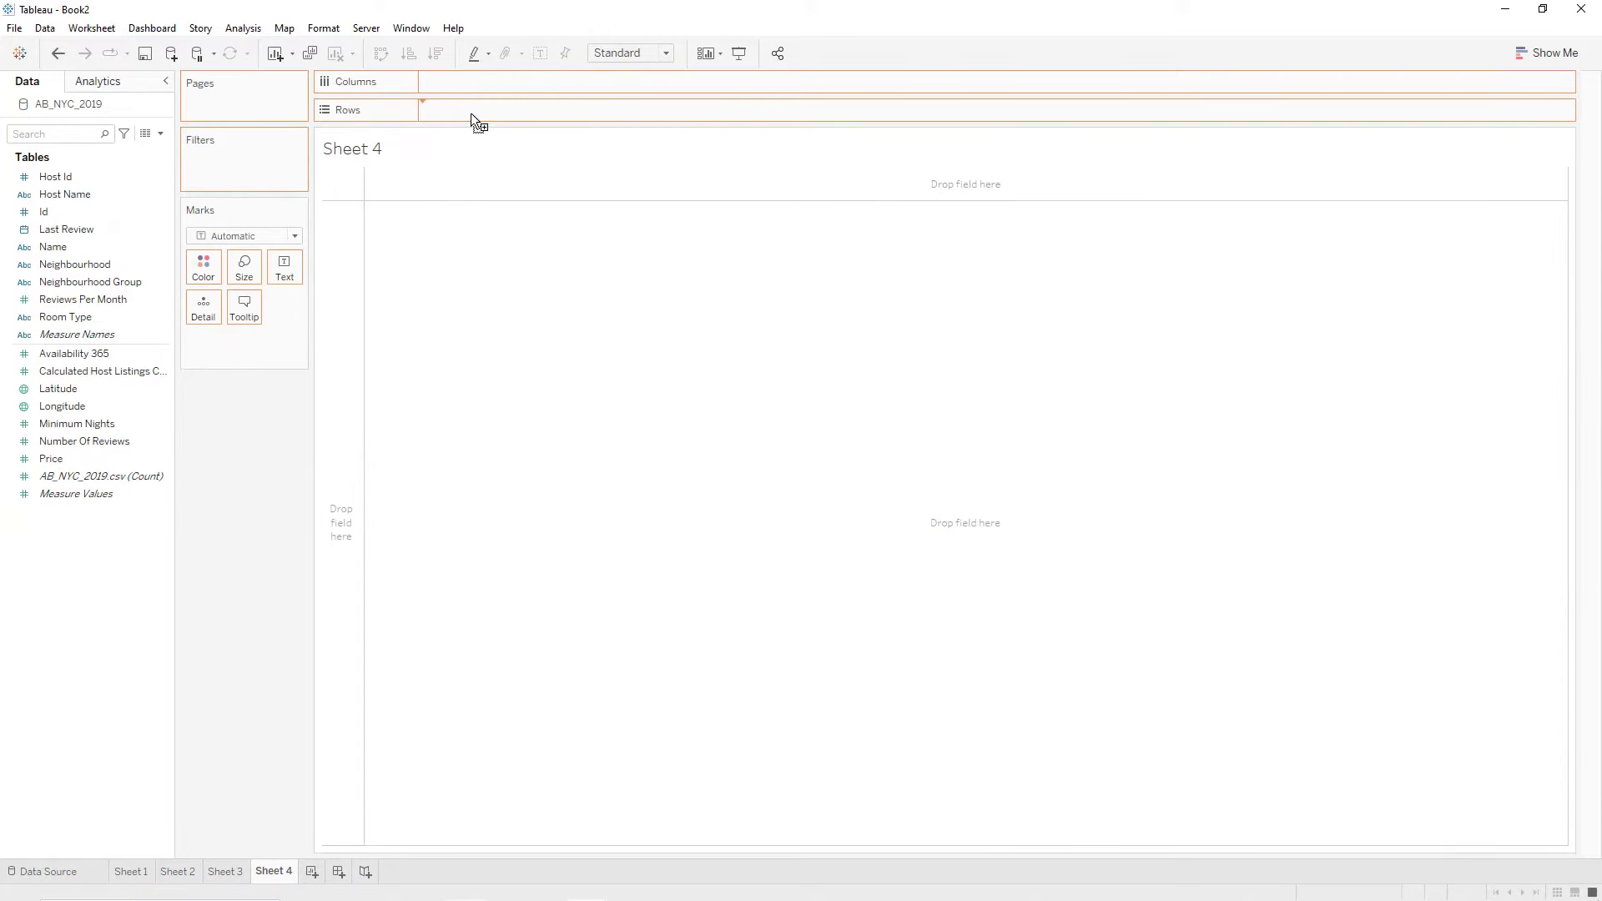
pyautogui.moveTo(100, 277); pyautogui.dragTo(214, 255)
pyautogui.moveTo(90, 281); pyautogui.dragTo(745, 121)
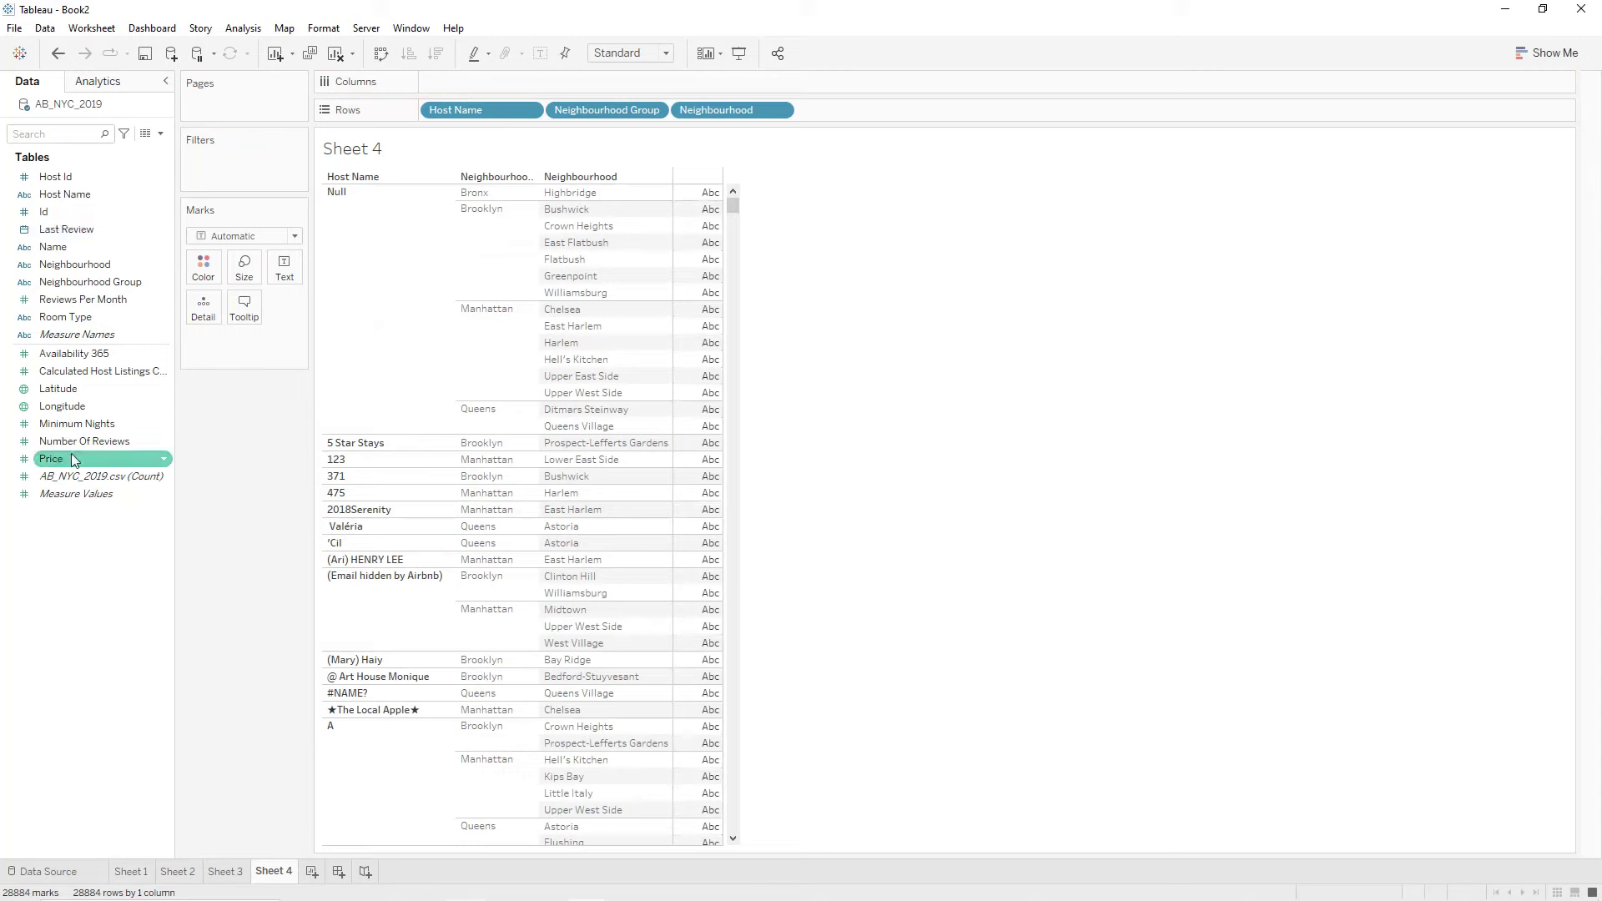
# Add Price to the rows as a discrete average and place Number Of Reviews on the columns.
pyautogui.moveTo(65, 470); pyautogui.dragTo(858, 116)
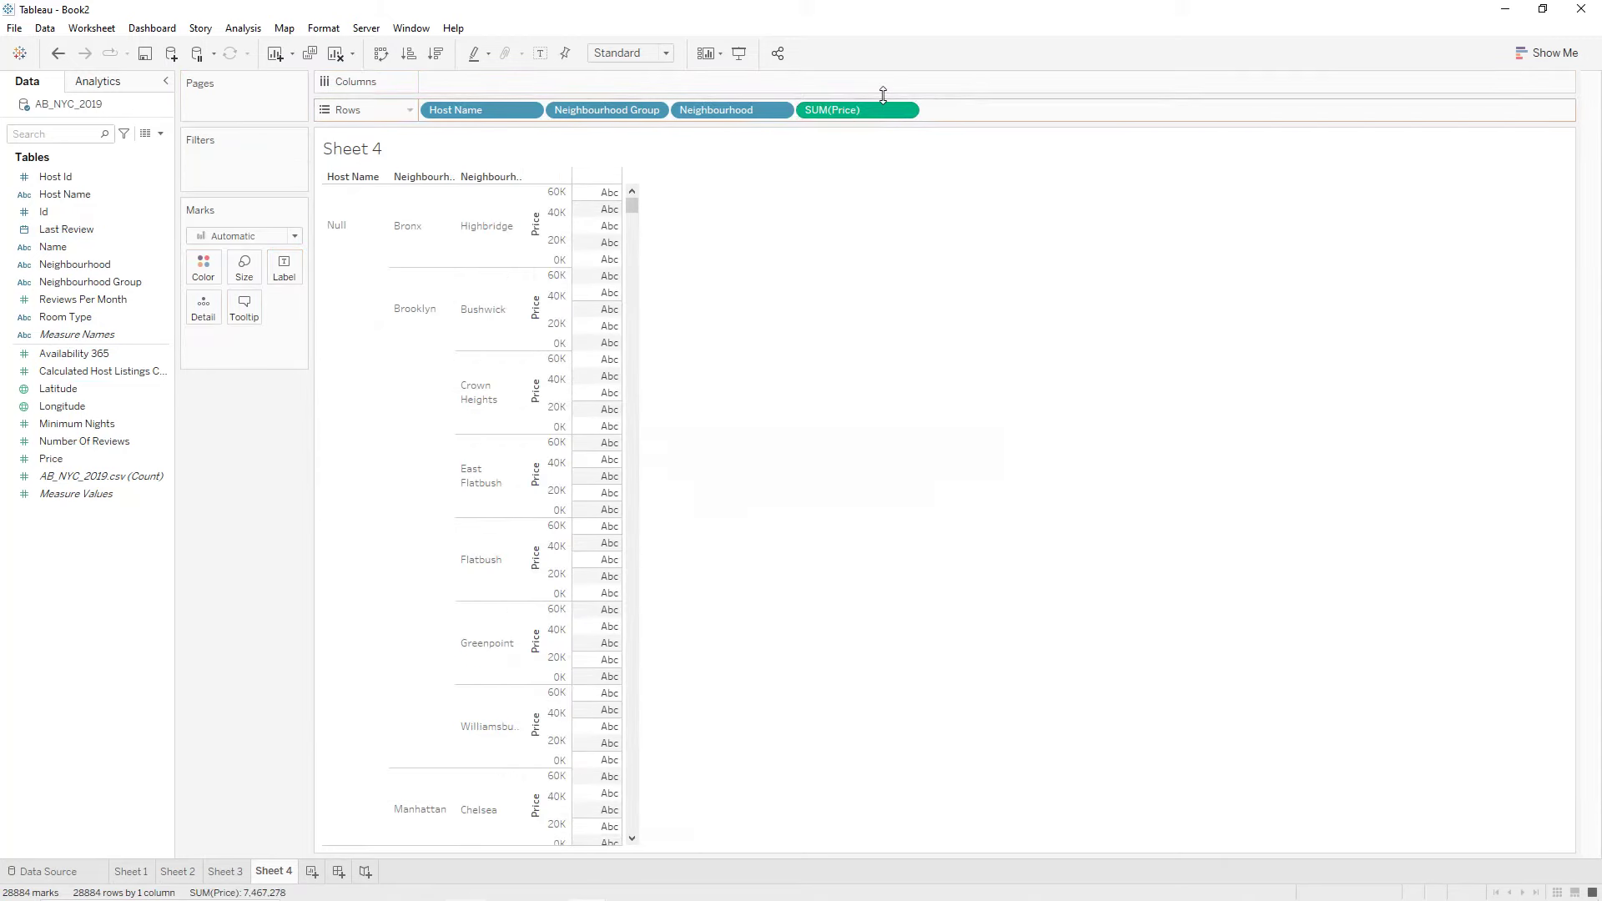
pyautogui.click(903, 111)
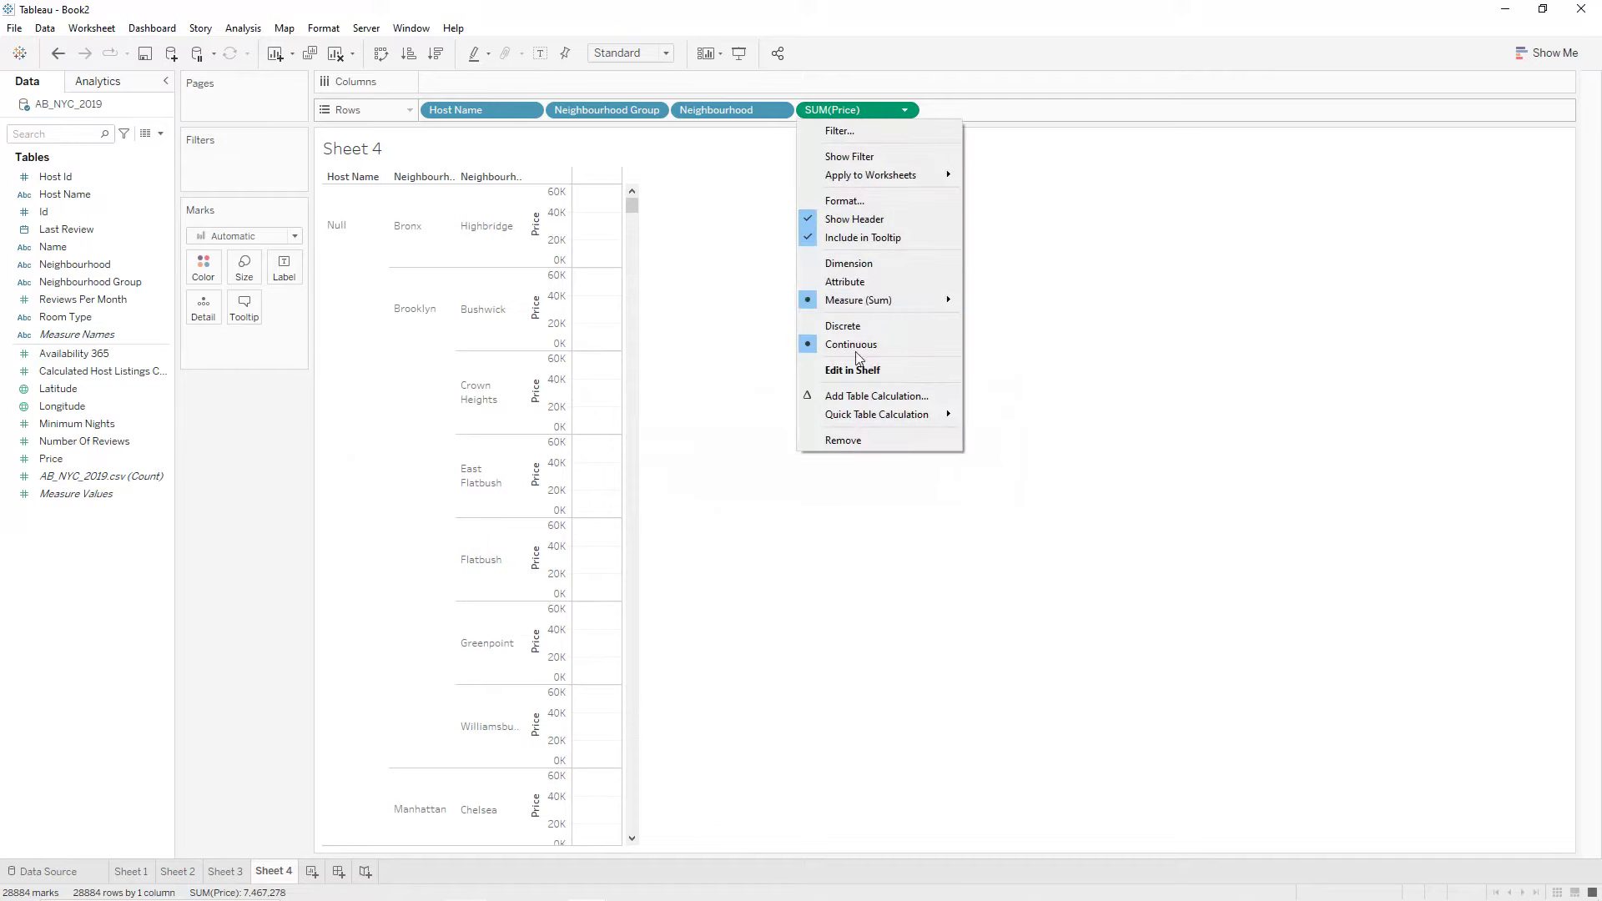
pyautogui.moveTo(939, 307)
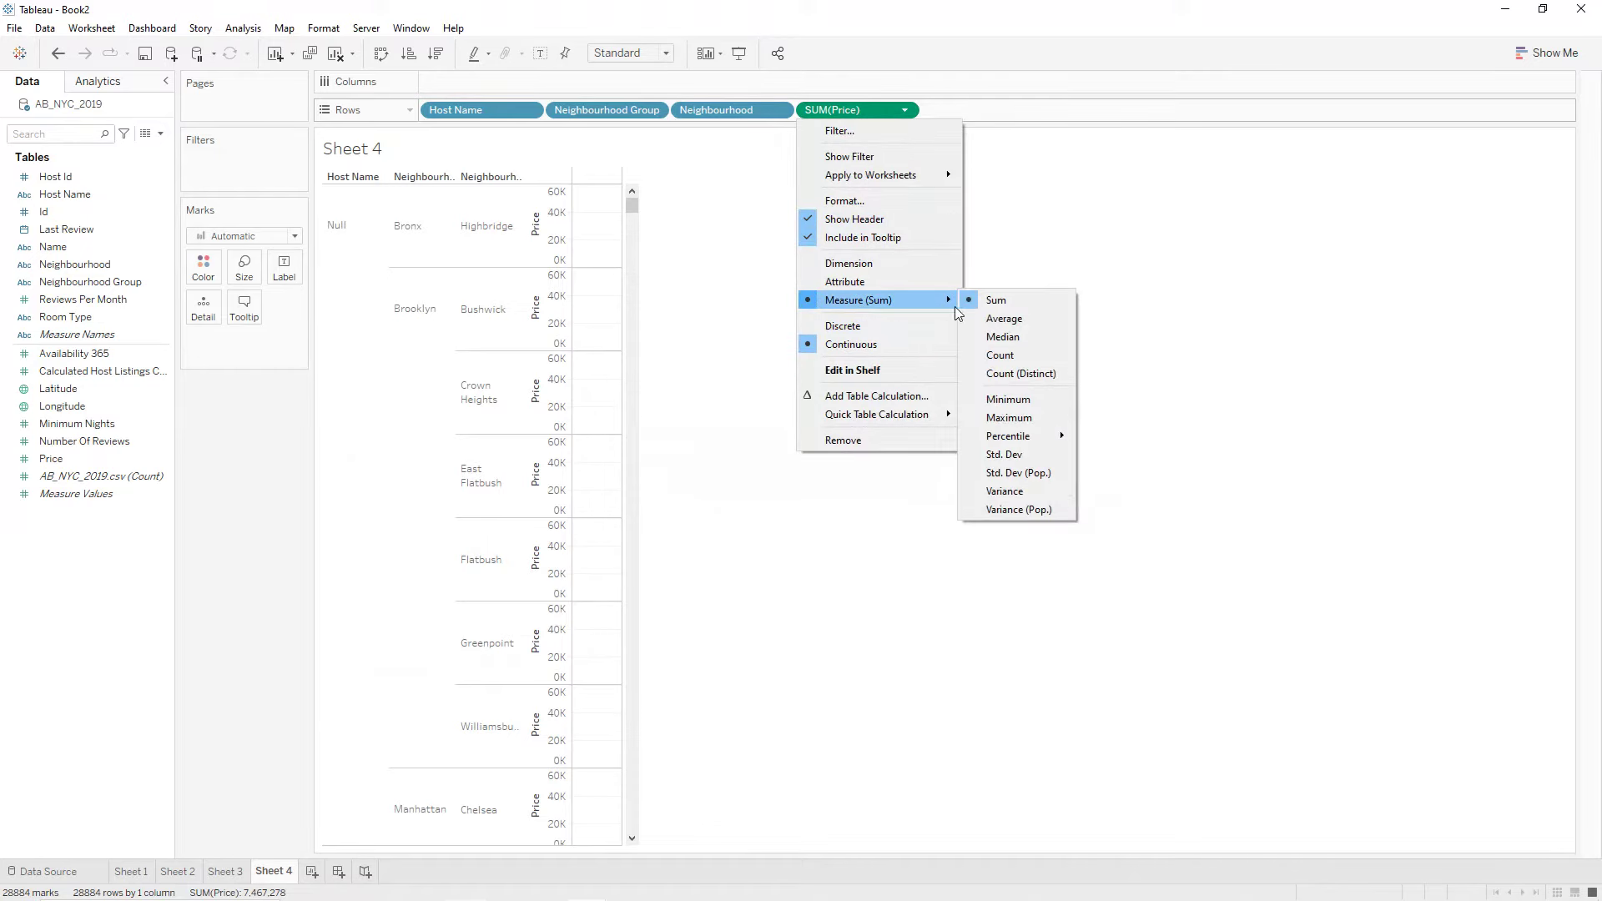
pyautogui.click(982, 321)
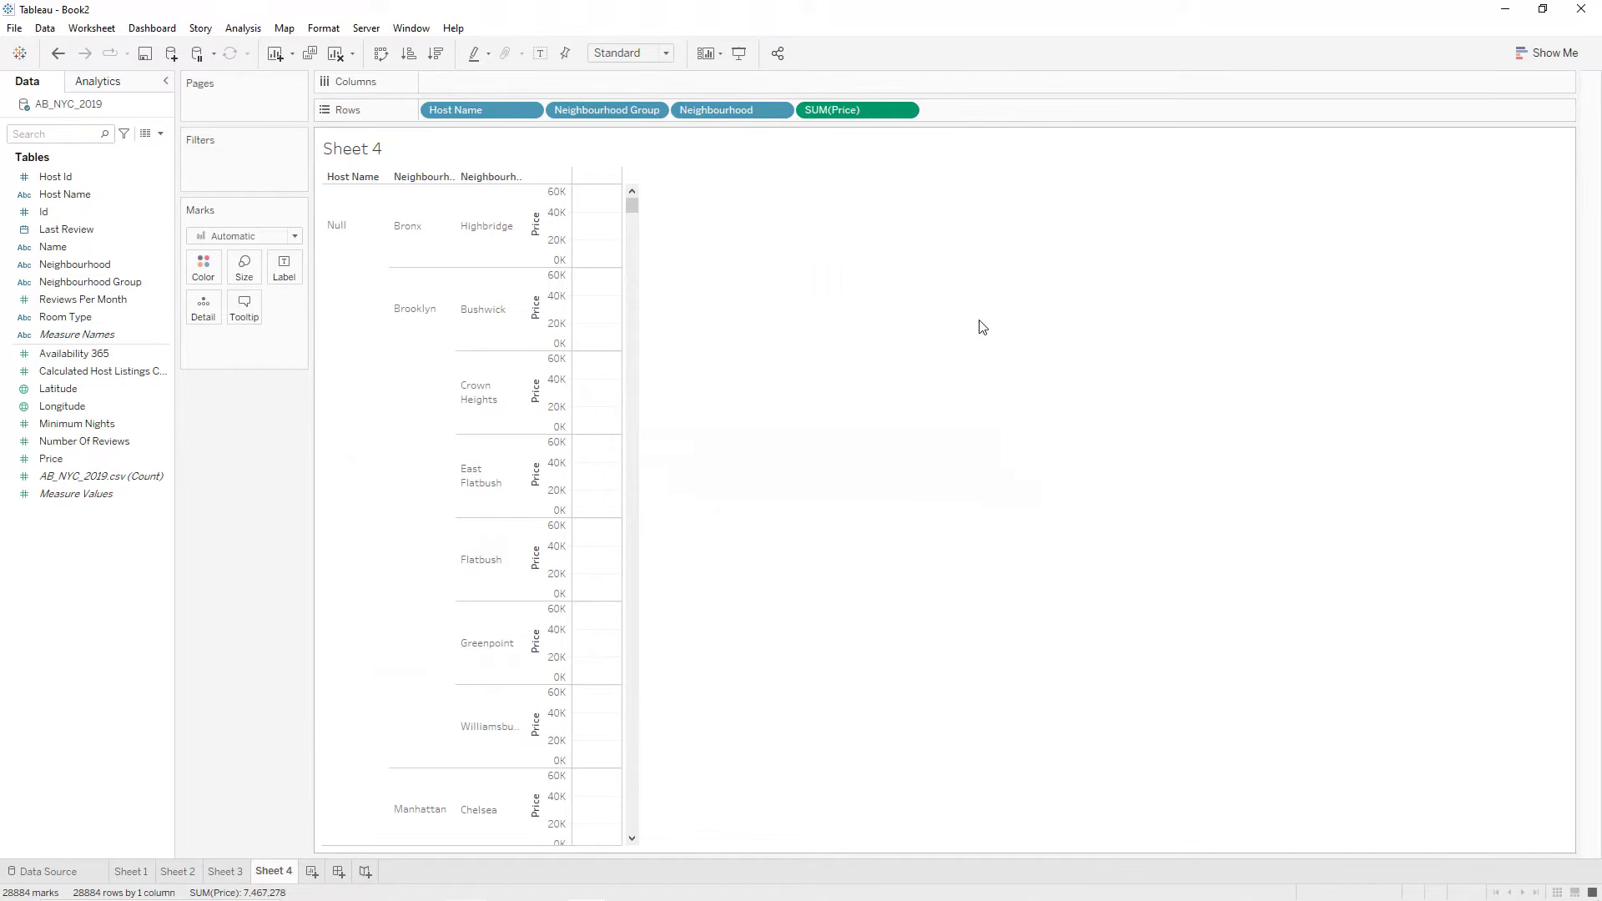
pyautogui.click(905, 110)
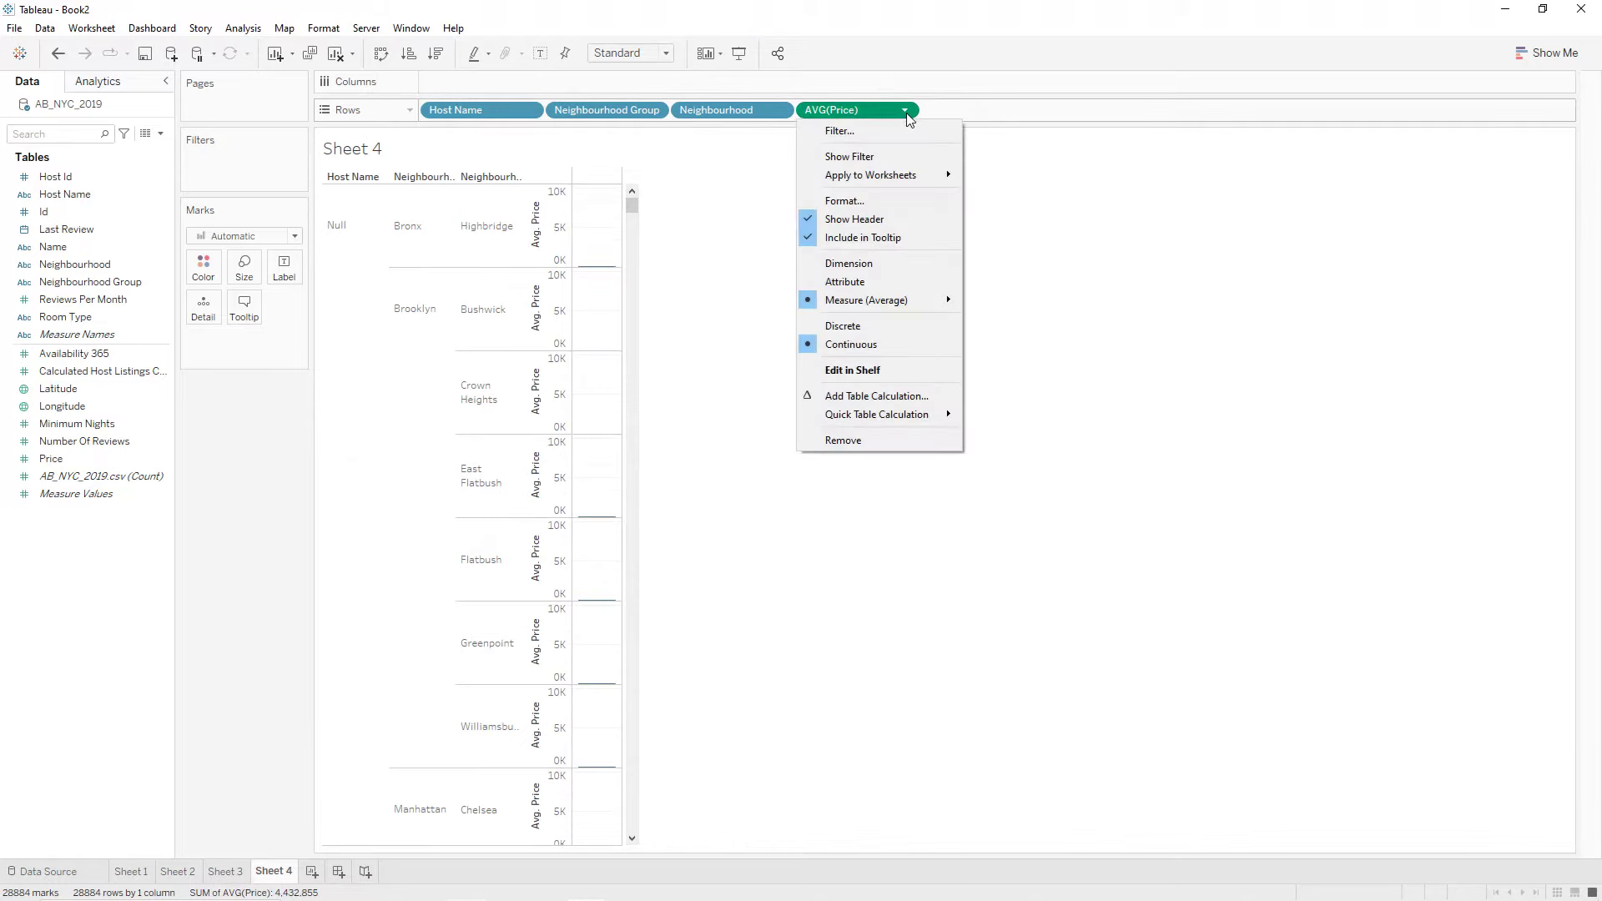
pyautogui.click(856, 325)
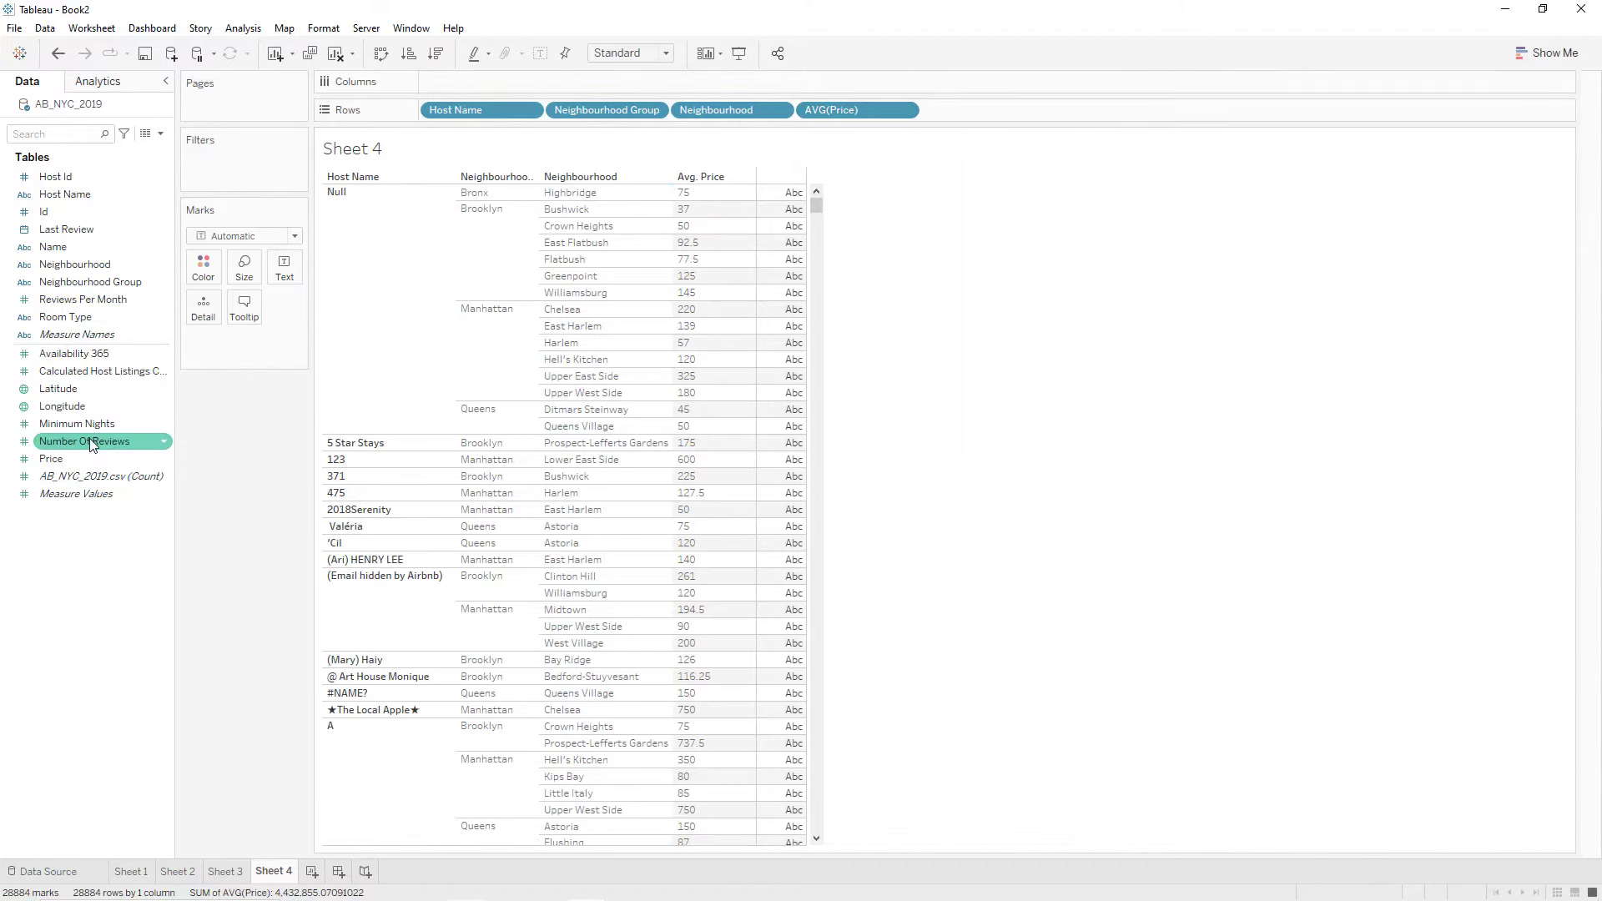
pyautogui.moveTo(111, 430); pyautogui.dragTo(484, 72)
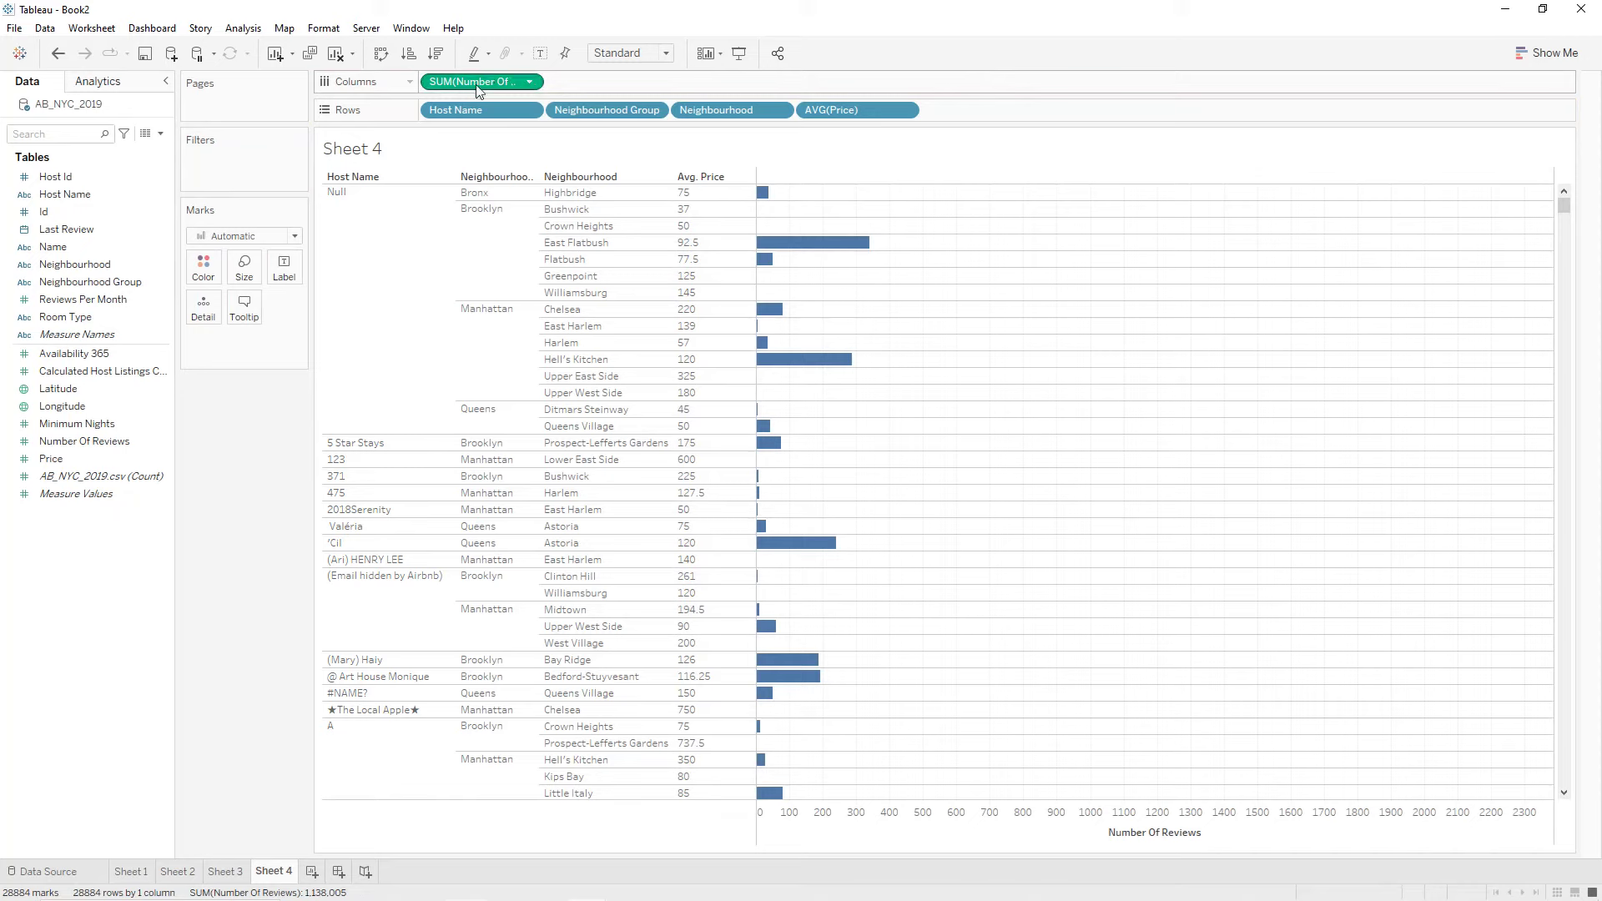
# Add Host Id as detail and filter it to the top 10 by sum of Number Of Reviews.
pyautogui.moveTo(73, 182); pyautogui.dragTo(202, 312)
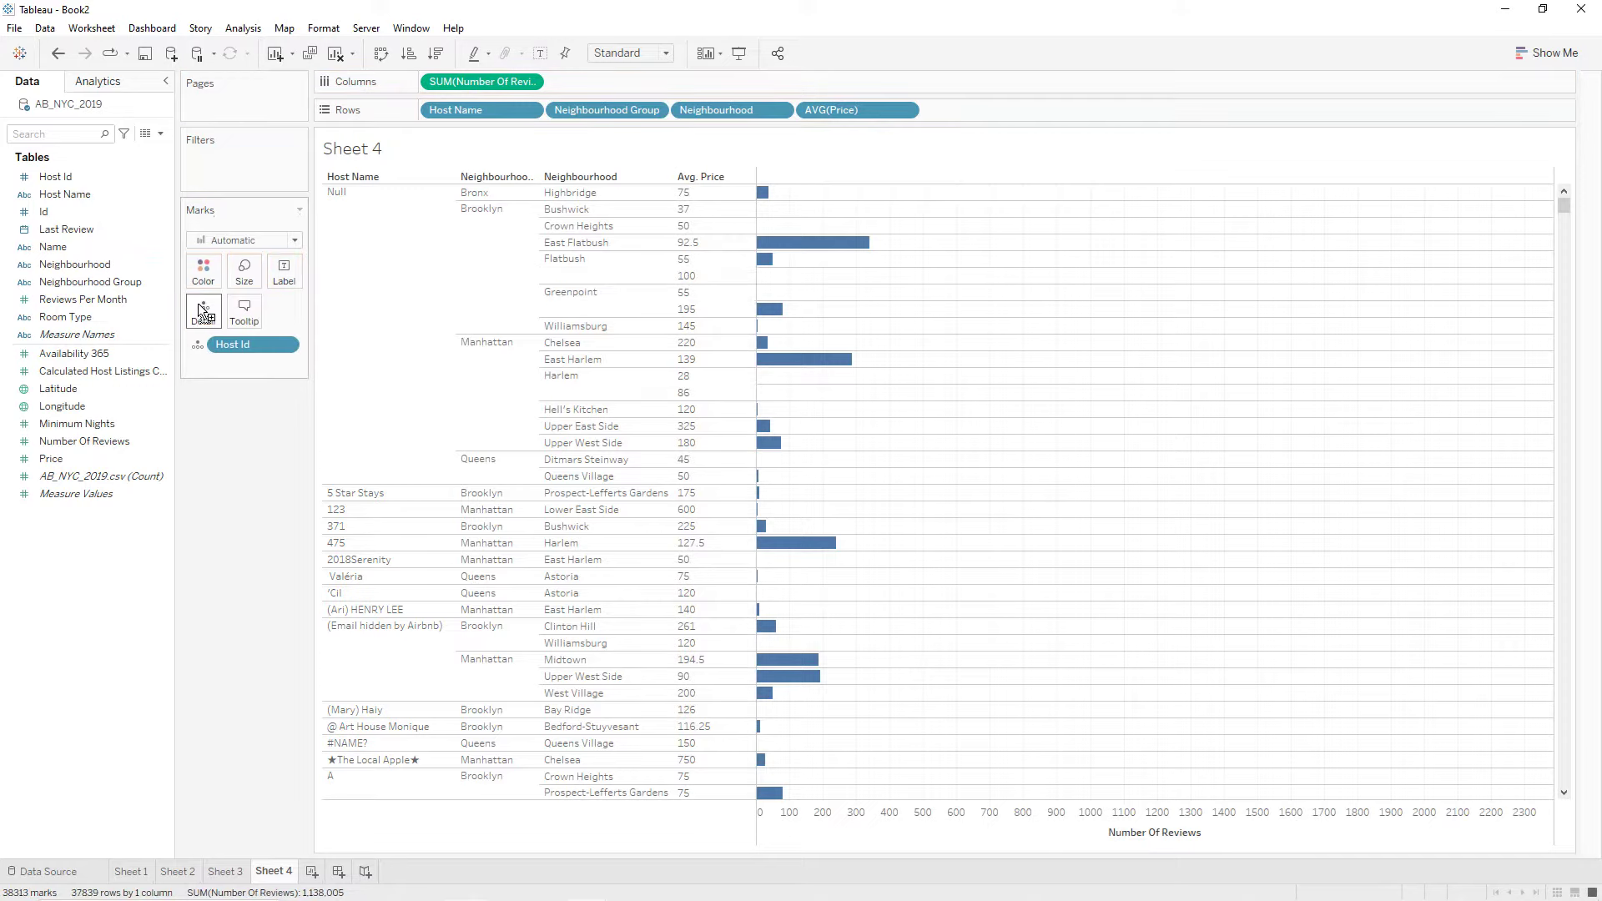
pyautogui.click(286, 342)
pyautogui.click(287, 362)
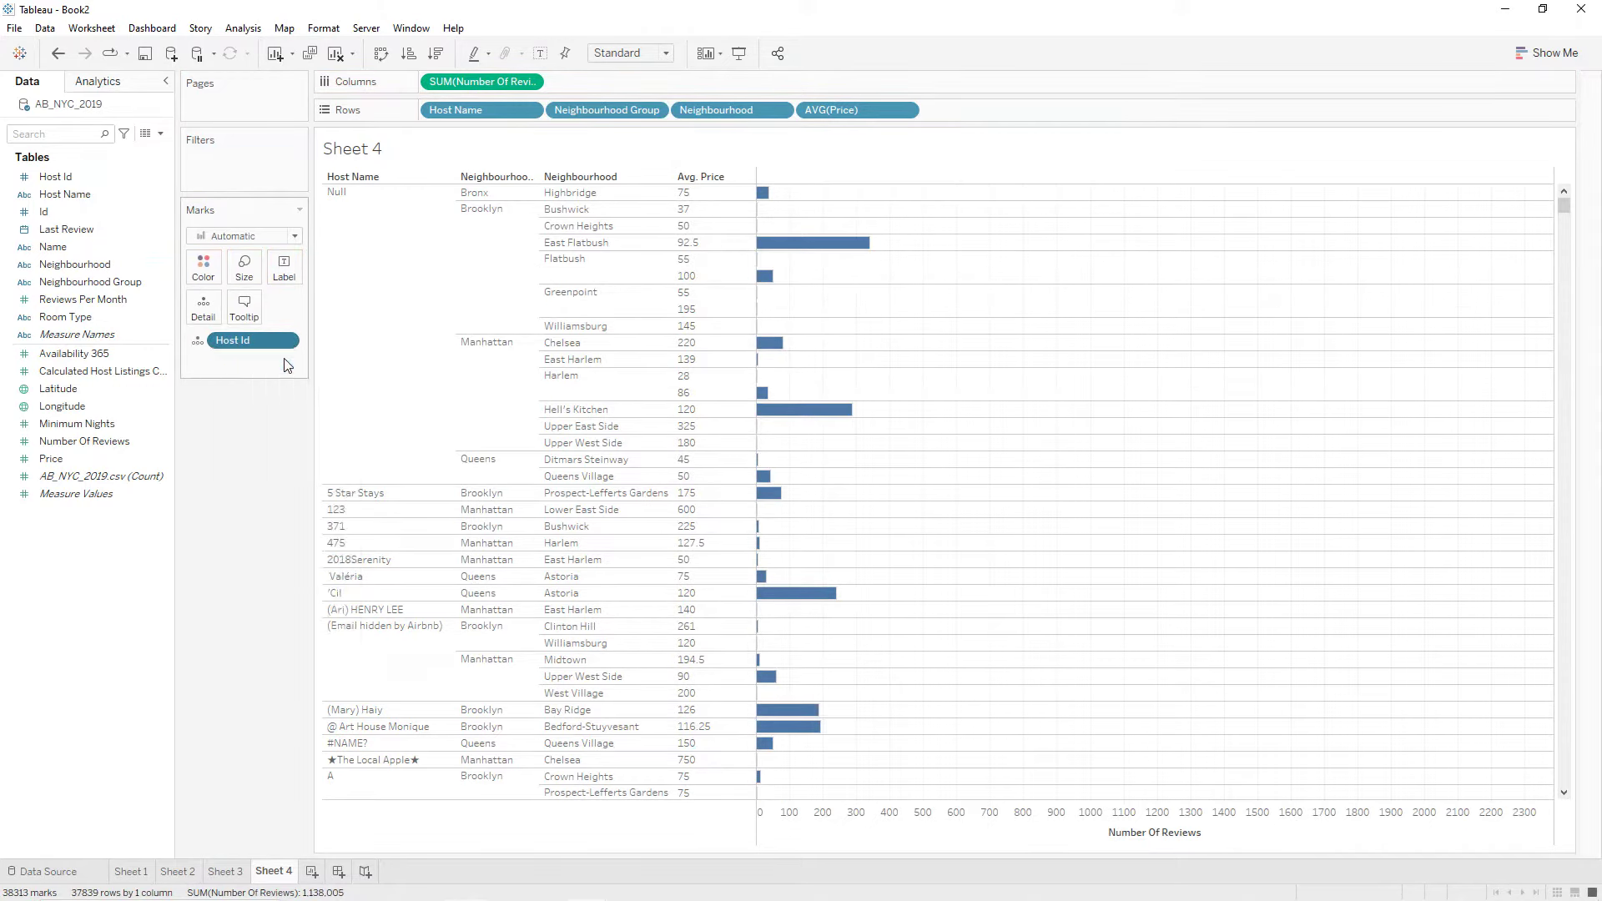
pyautogui.click(799, 258)
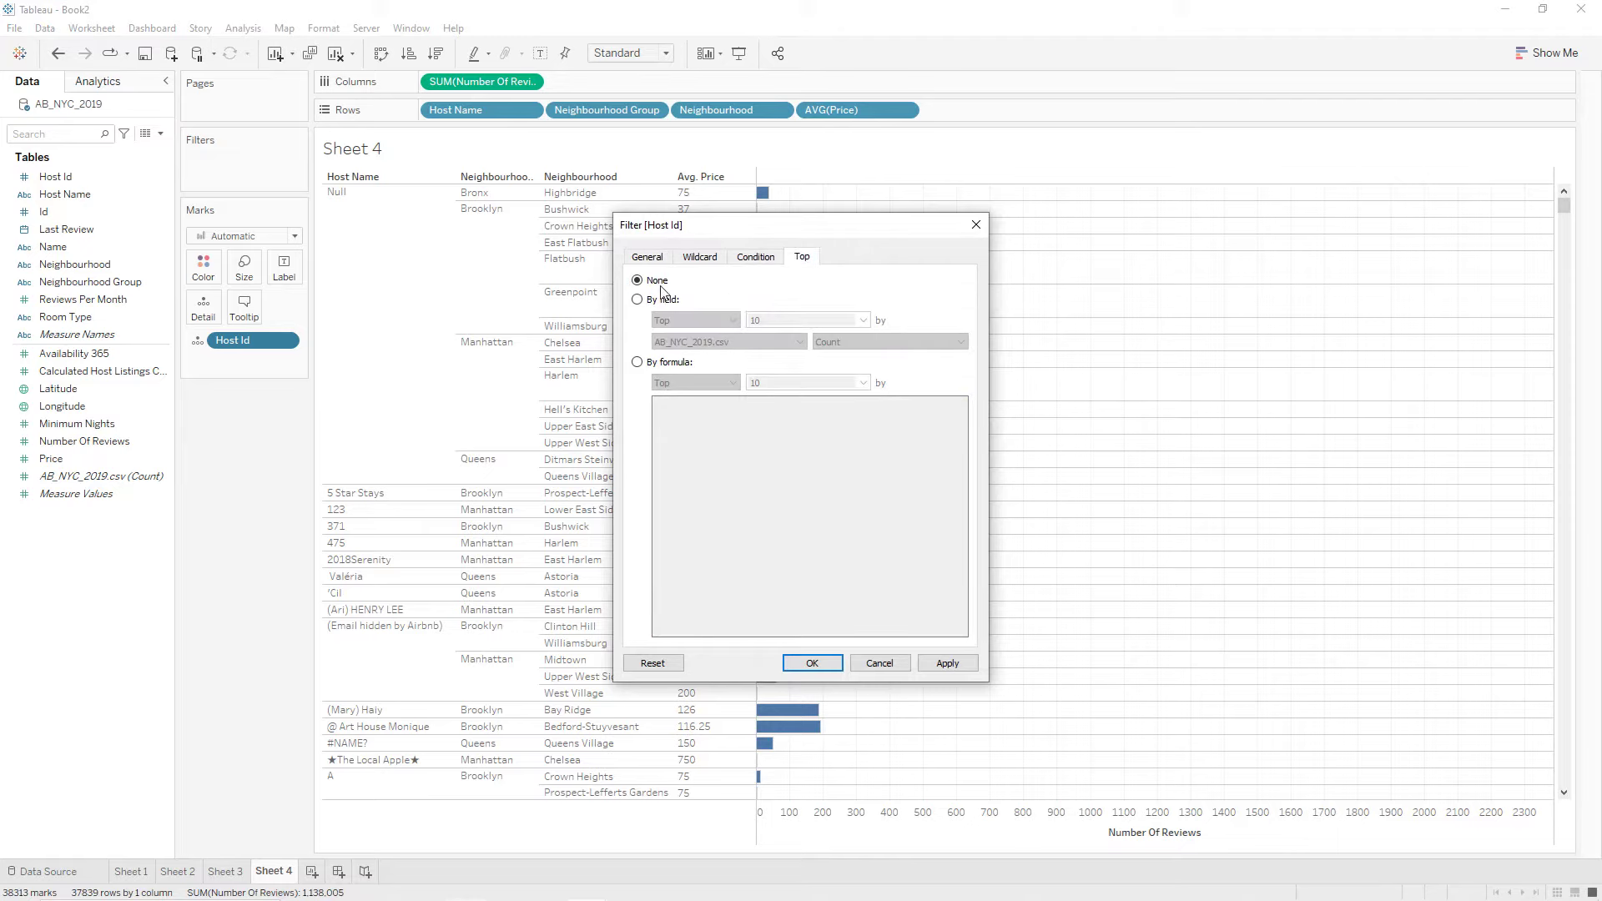
pyautogui.click(639, 299)
pyautogui.click(763, 344)
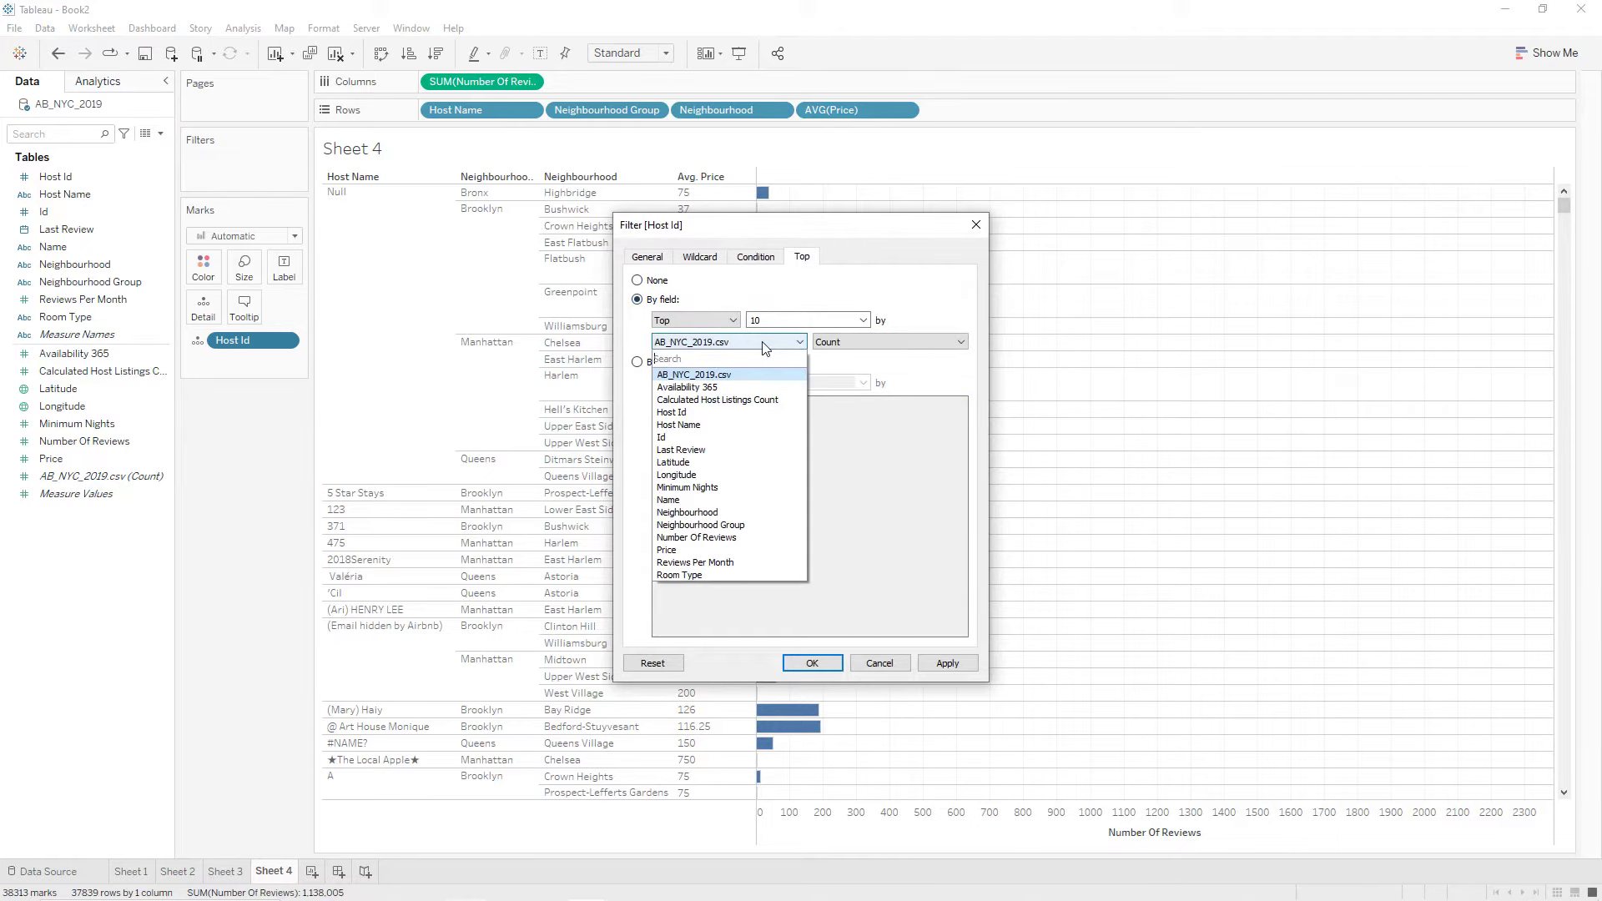
pyautogui.click(722, 538)
pyautogui.click(947, 664)
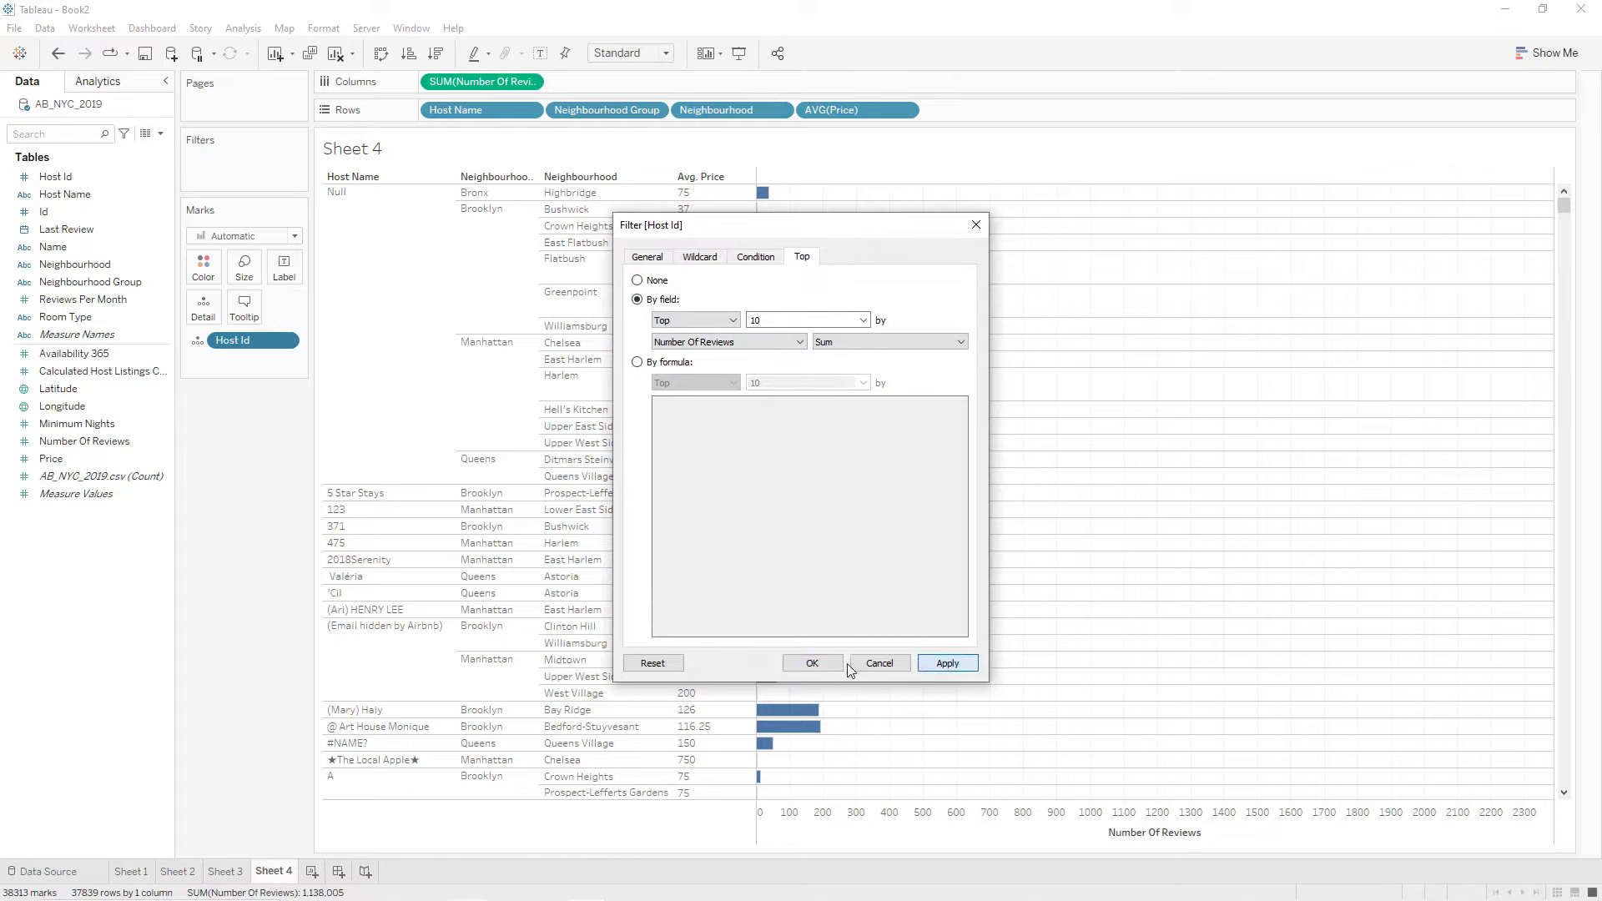
pyautogui.click(813, 664)
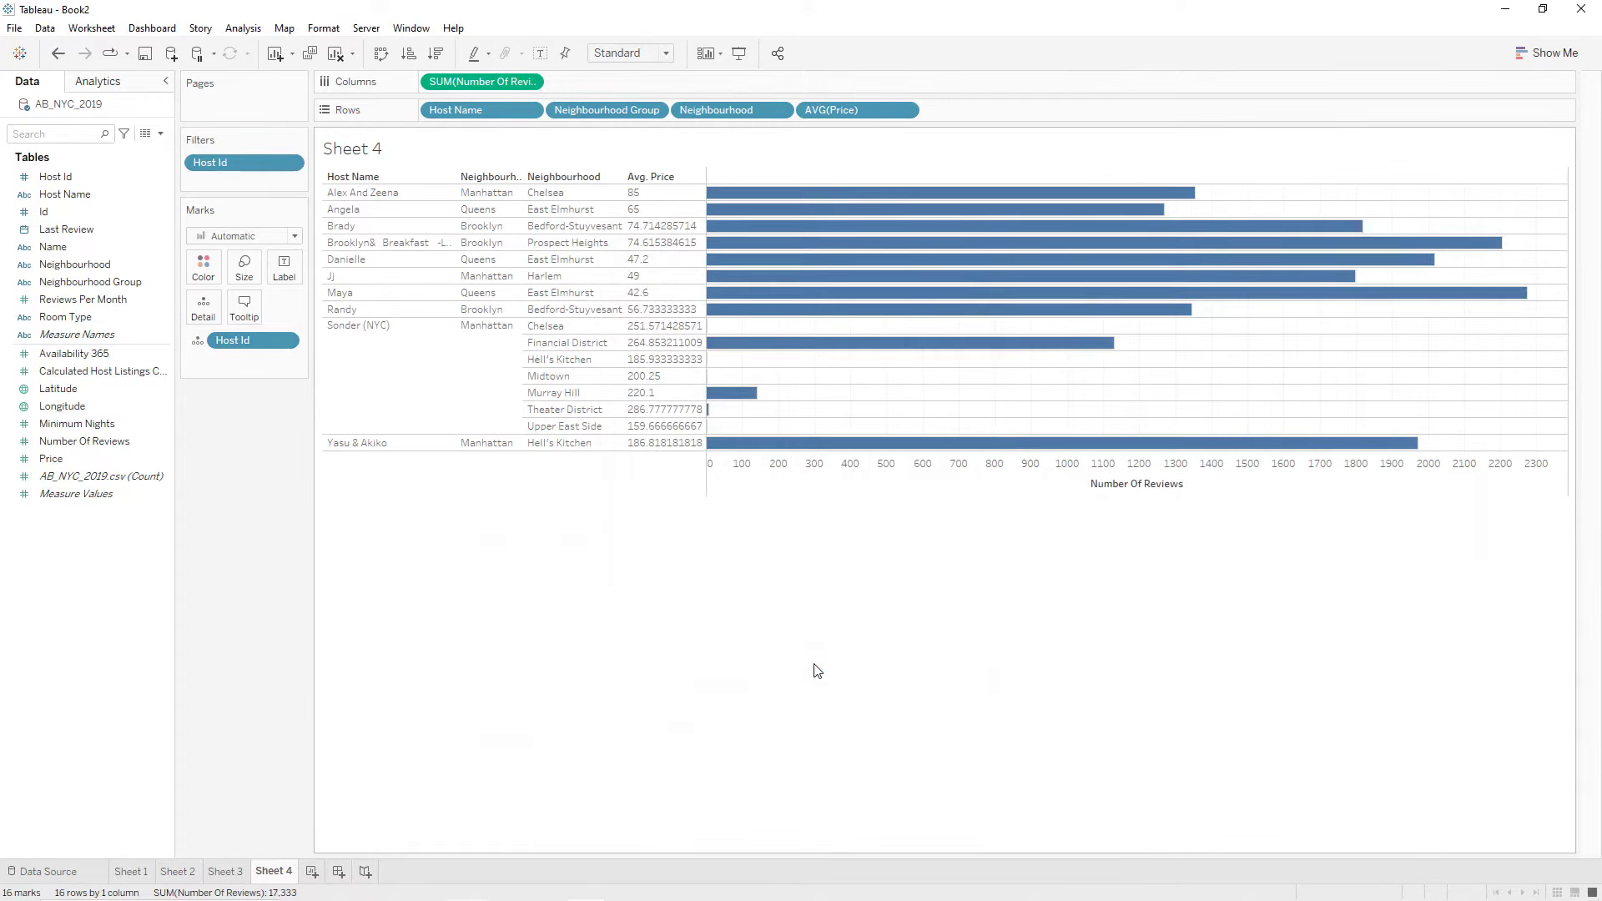
# Label the bars with the sum of Number Of Reviews and color them pink.
pyautogui.moveTo(466, 83); pyautogui.dragTo(291, 273)
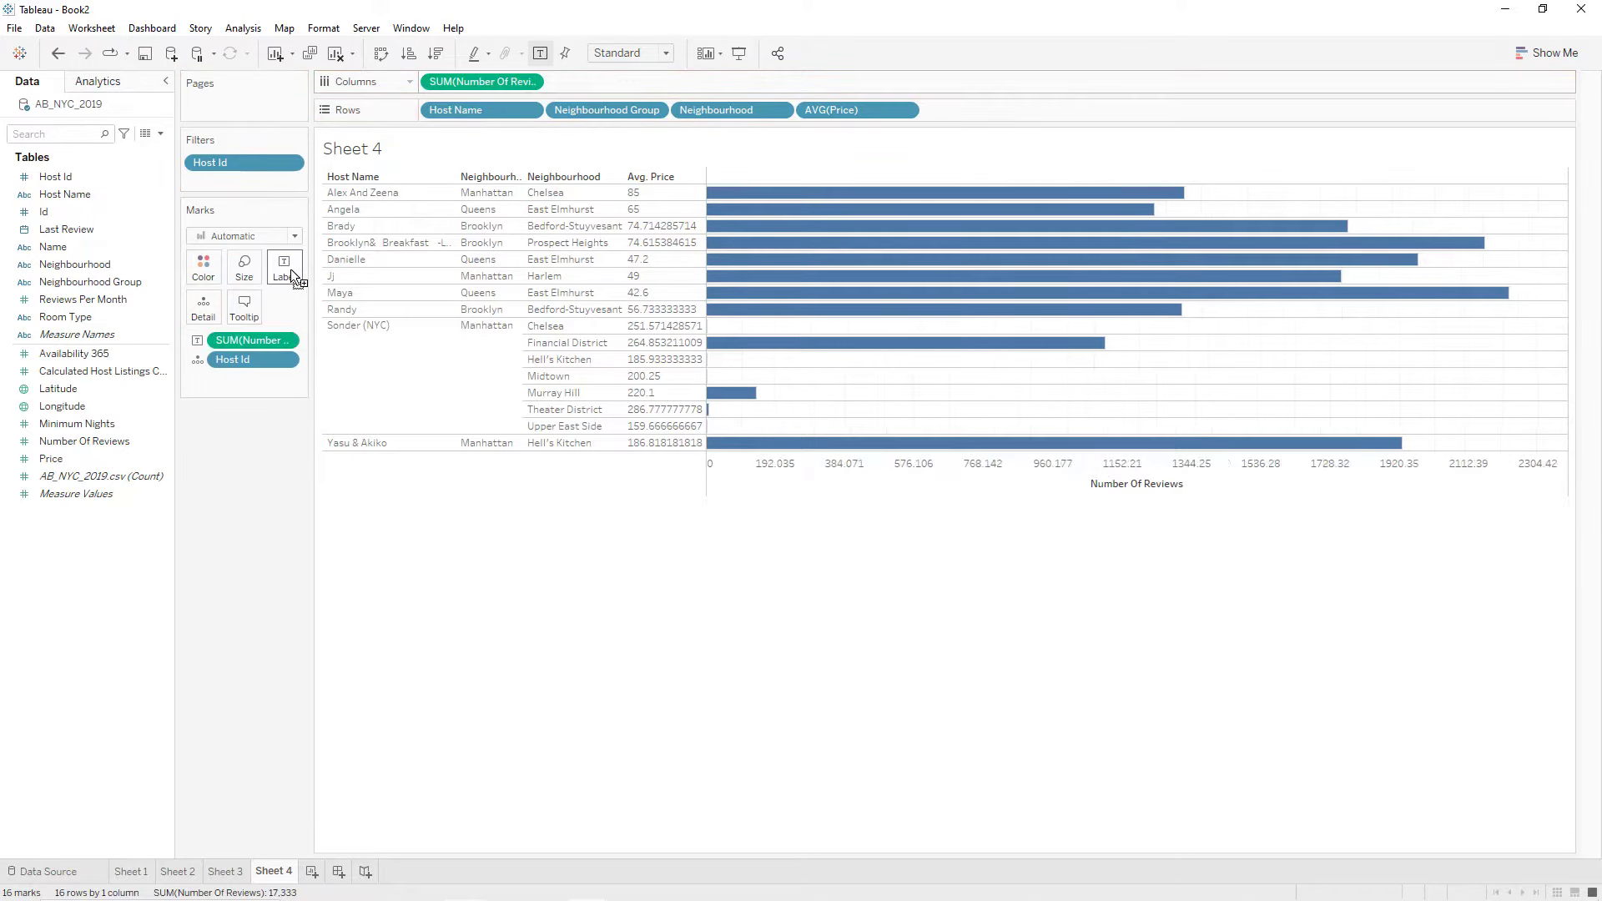
pyautogui.click(203, 265)
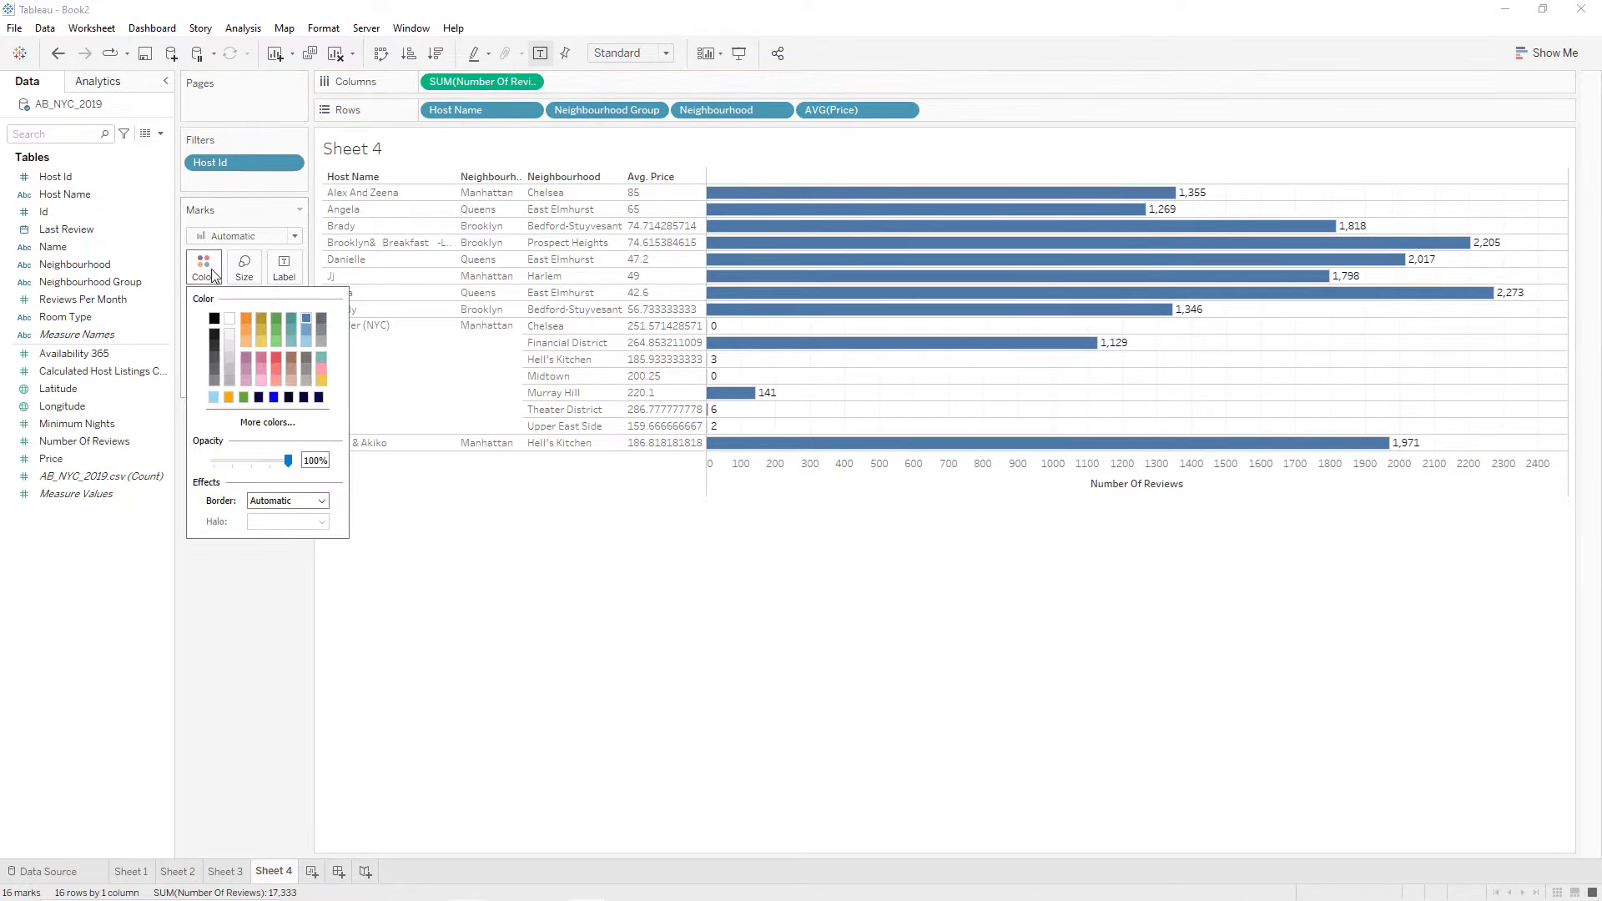
pyautogui.click(263, 369)
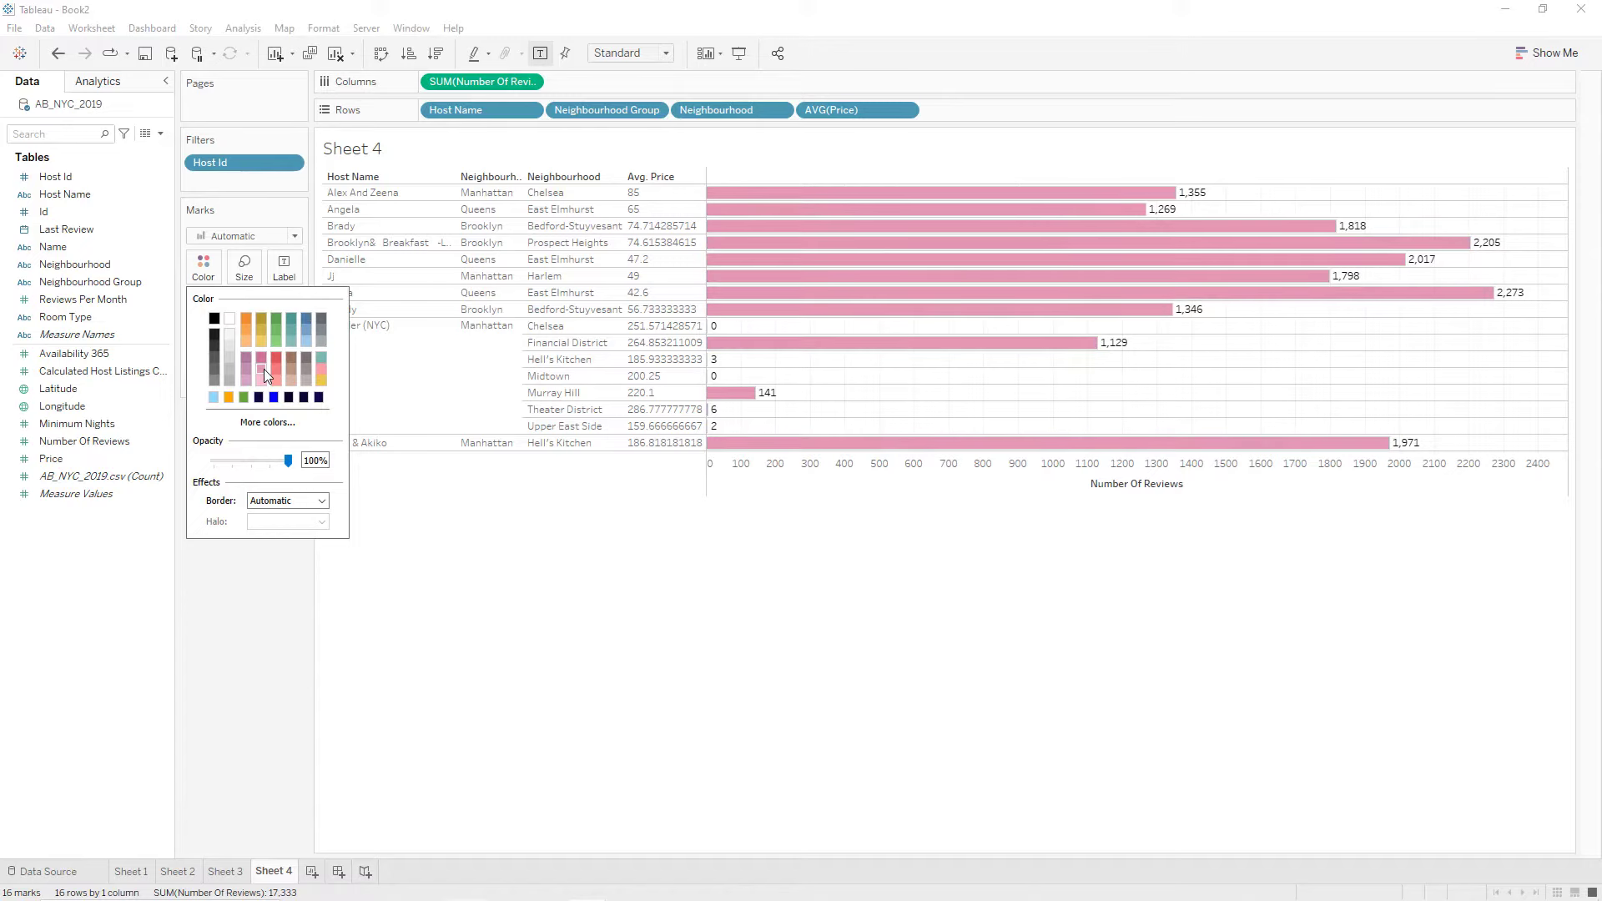
pyautogui.click(629, 555)
# Fit the host sheet to the entire view and replace its title with "Top 10 host by total reviews".
pyautogui.click(639, 52)
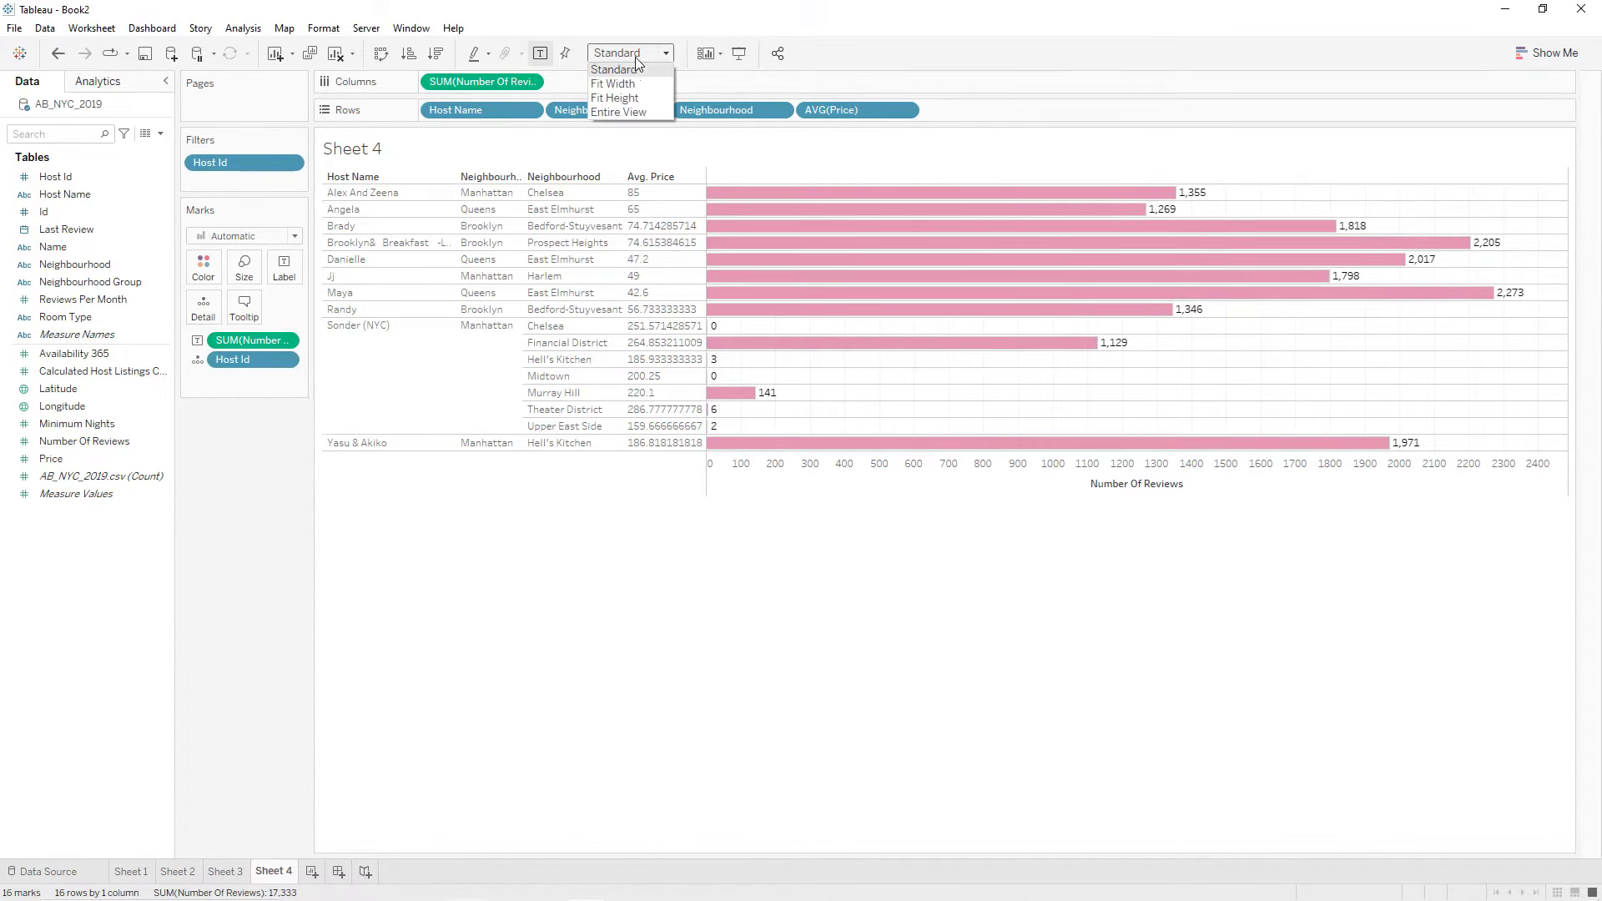
pyautogui.click(634, 112)
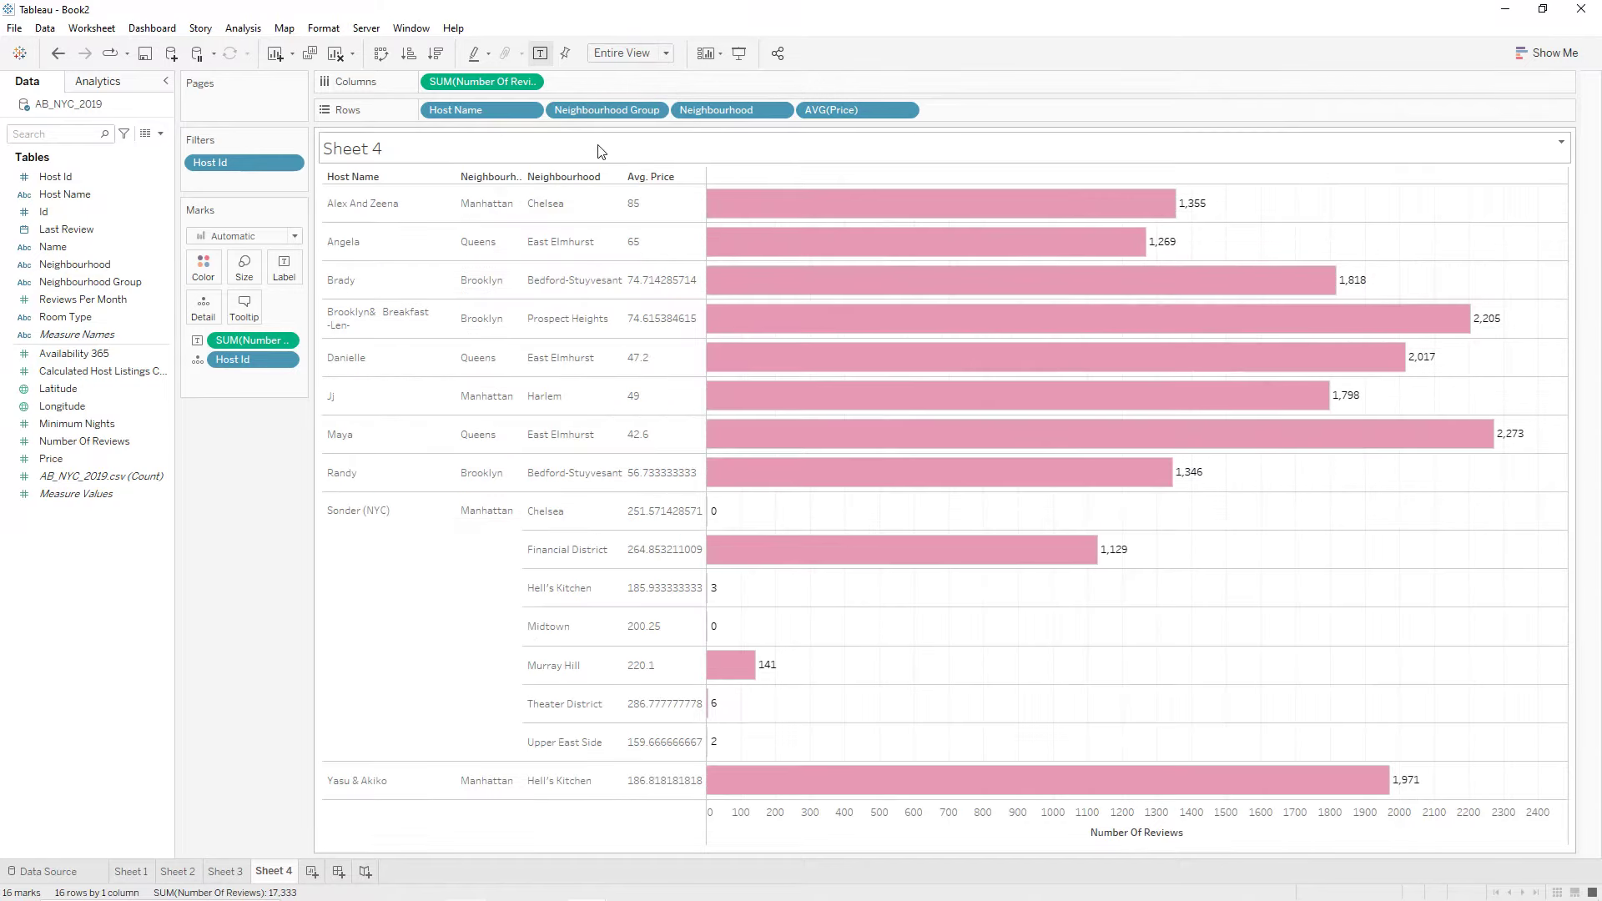
pyautogui.doubleClick(601, 151)
pyautogui.hotkey('ctrl', 'a')
pyautogui.write('T')
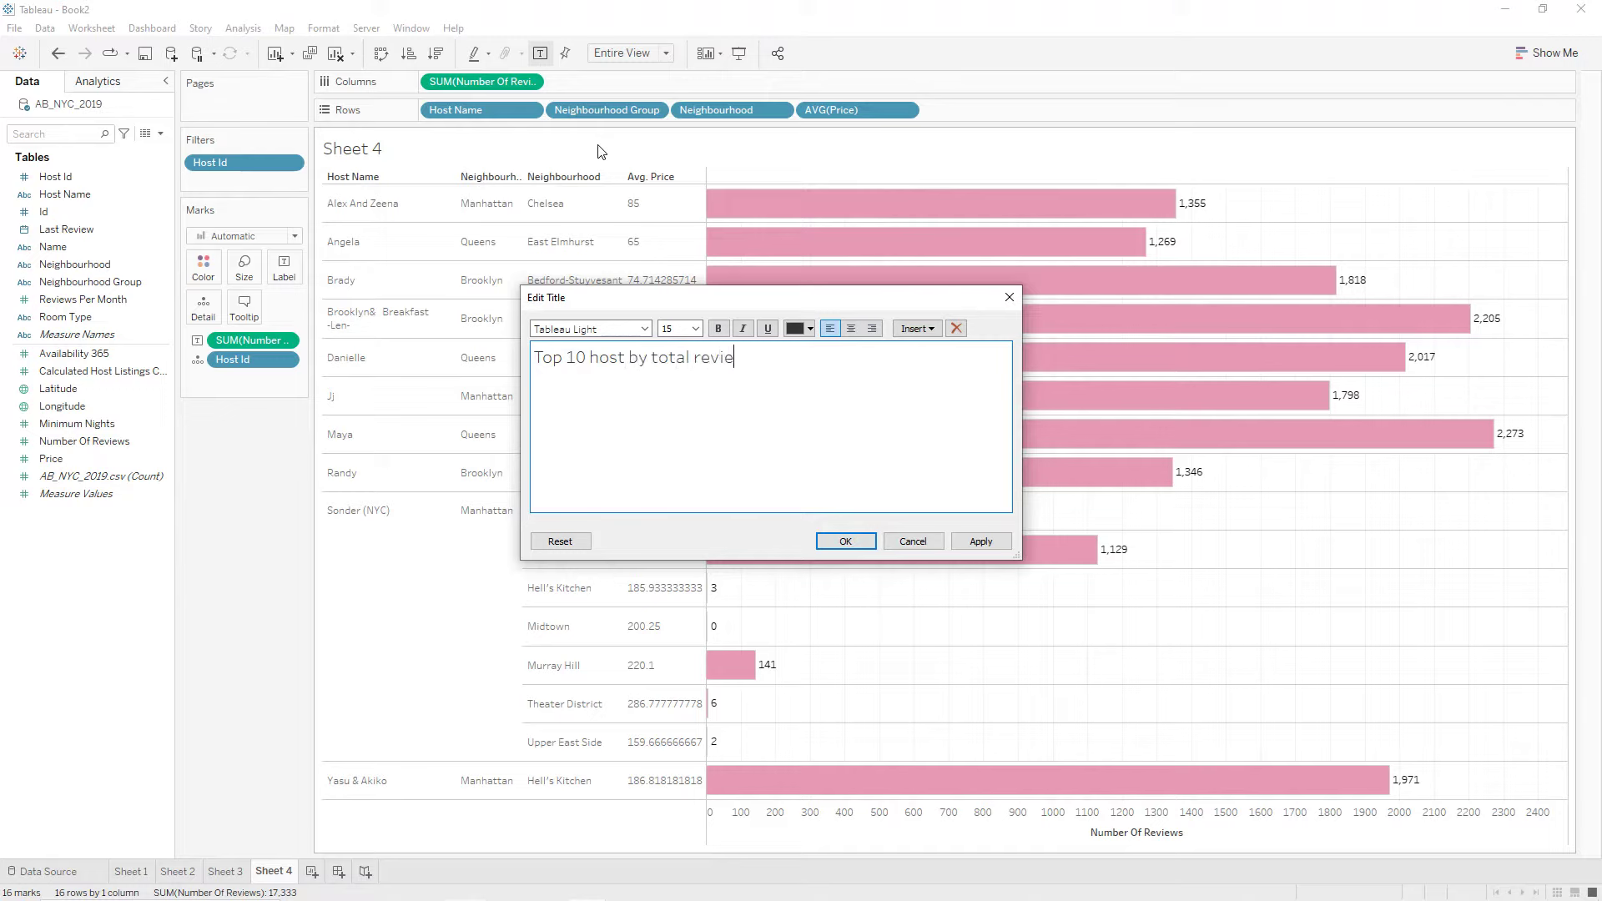
# Format the whole host sheet title as centred, bold and size 10, and apply it.
pyautogui.hotkey('ctrl', 'a')
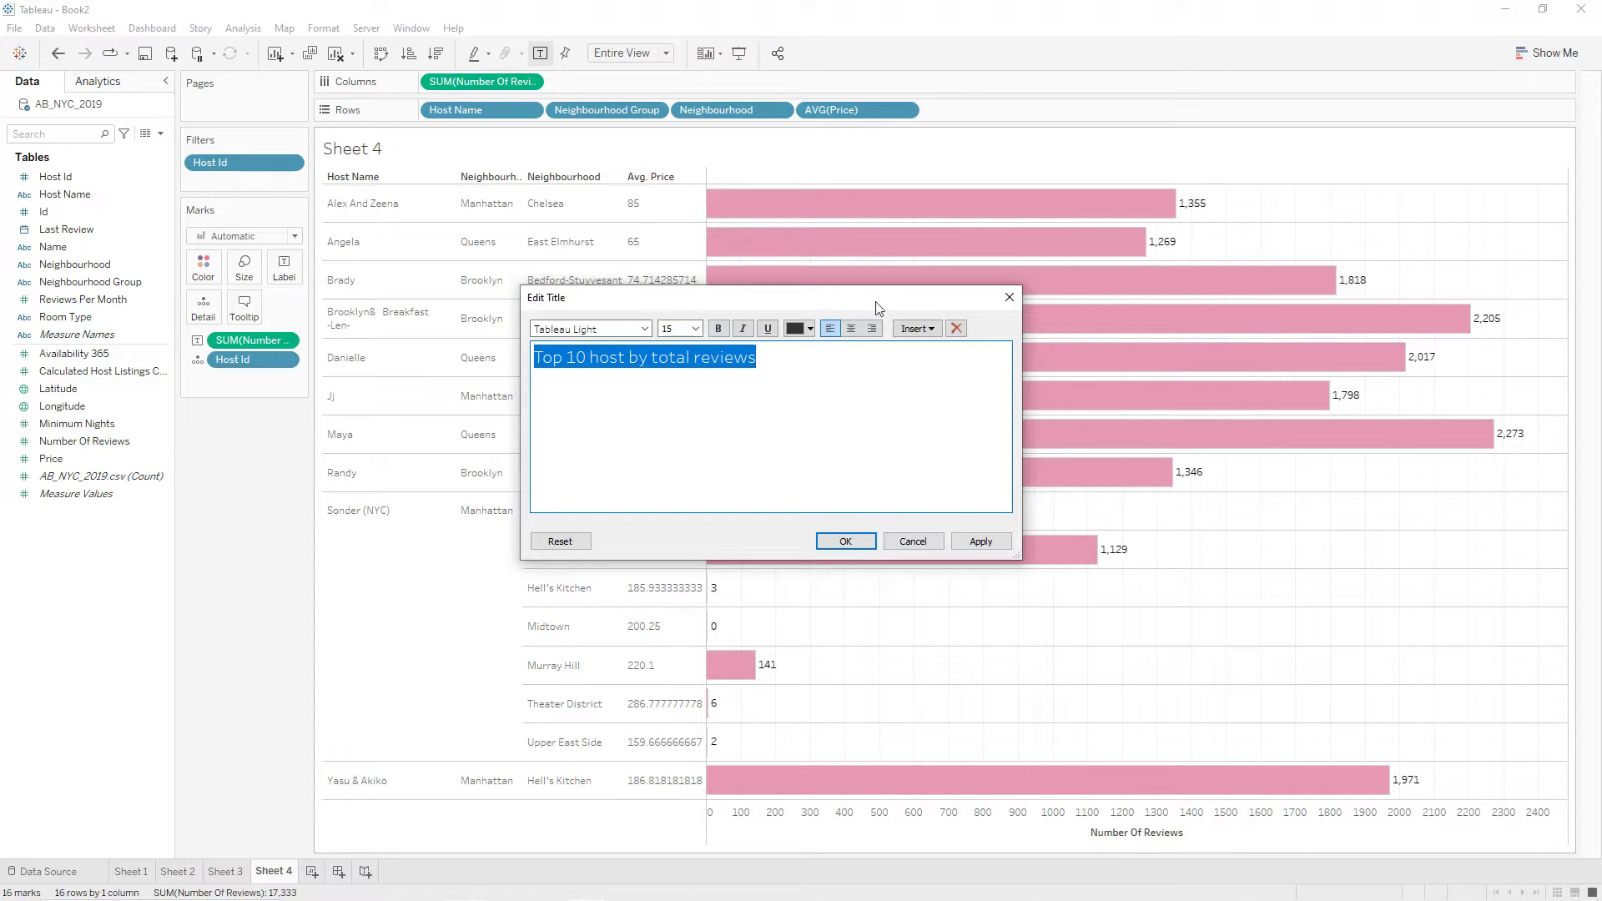
pyautogui.click(851, 328)
pyautogui.click(695, 328)
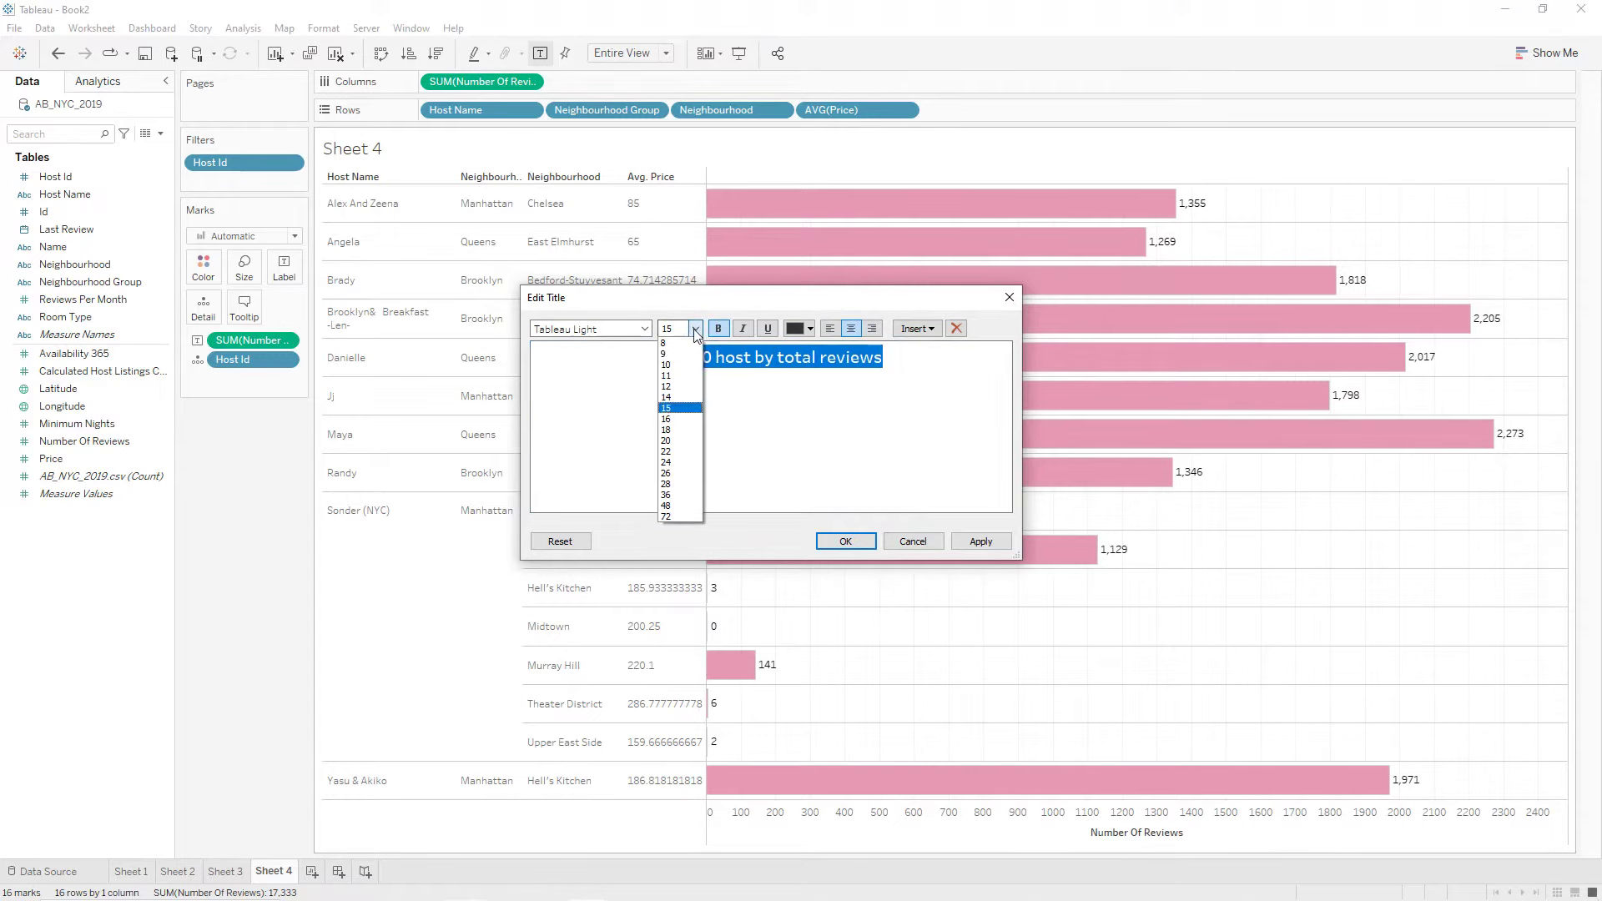
pyautogui.click(677, 365)
pyautogui.click(955, 542)
pyautogui.click(860, 543)
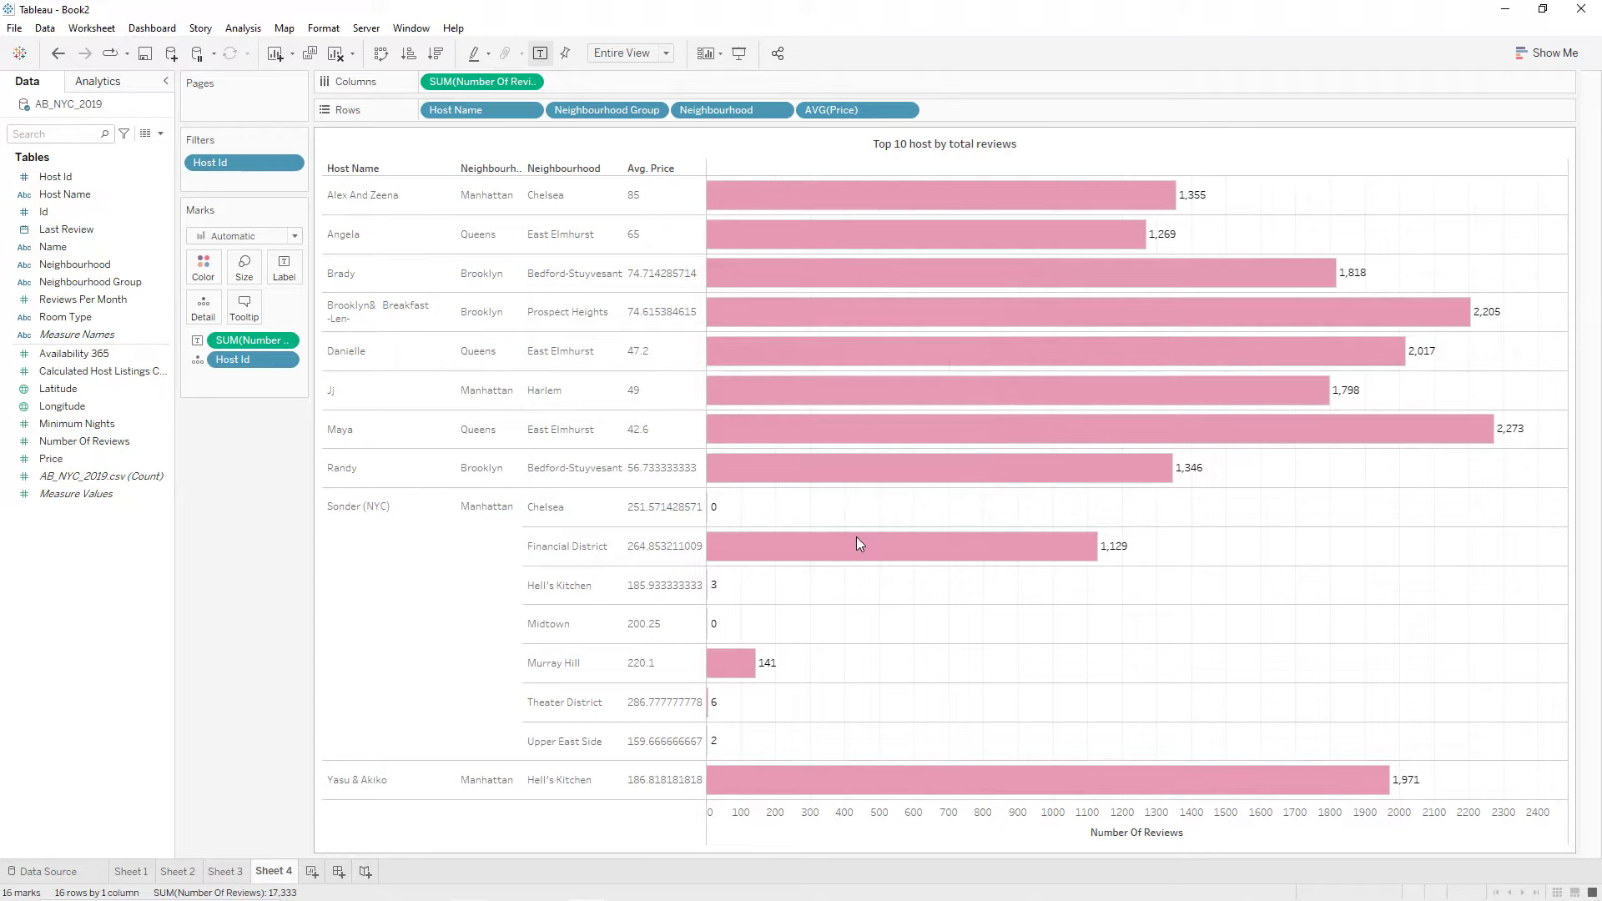
# Widen the Neighbourhood Group column and correct the sheet title to "Top 10 hosts by total reviews".
pyautogui.moveTo(524, 242); pyautogui.dragTo(592, 238)
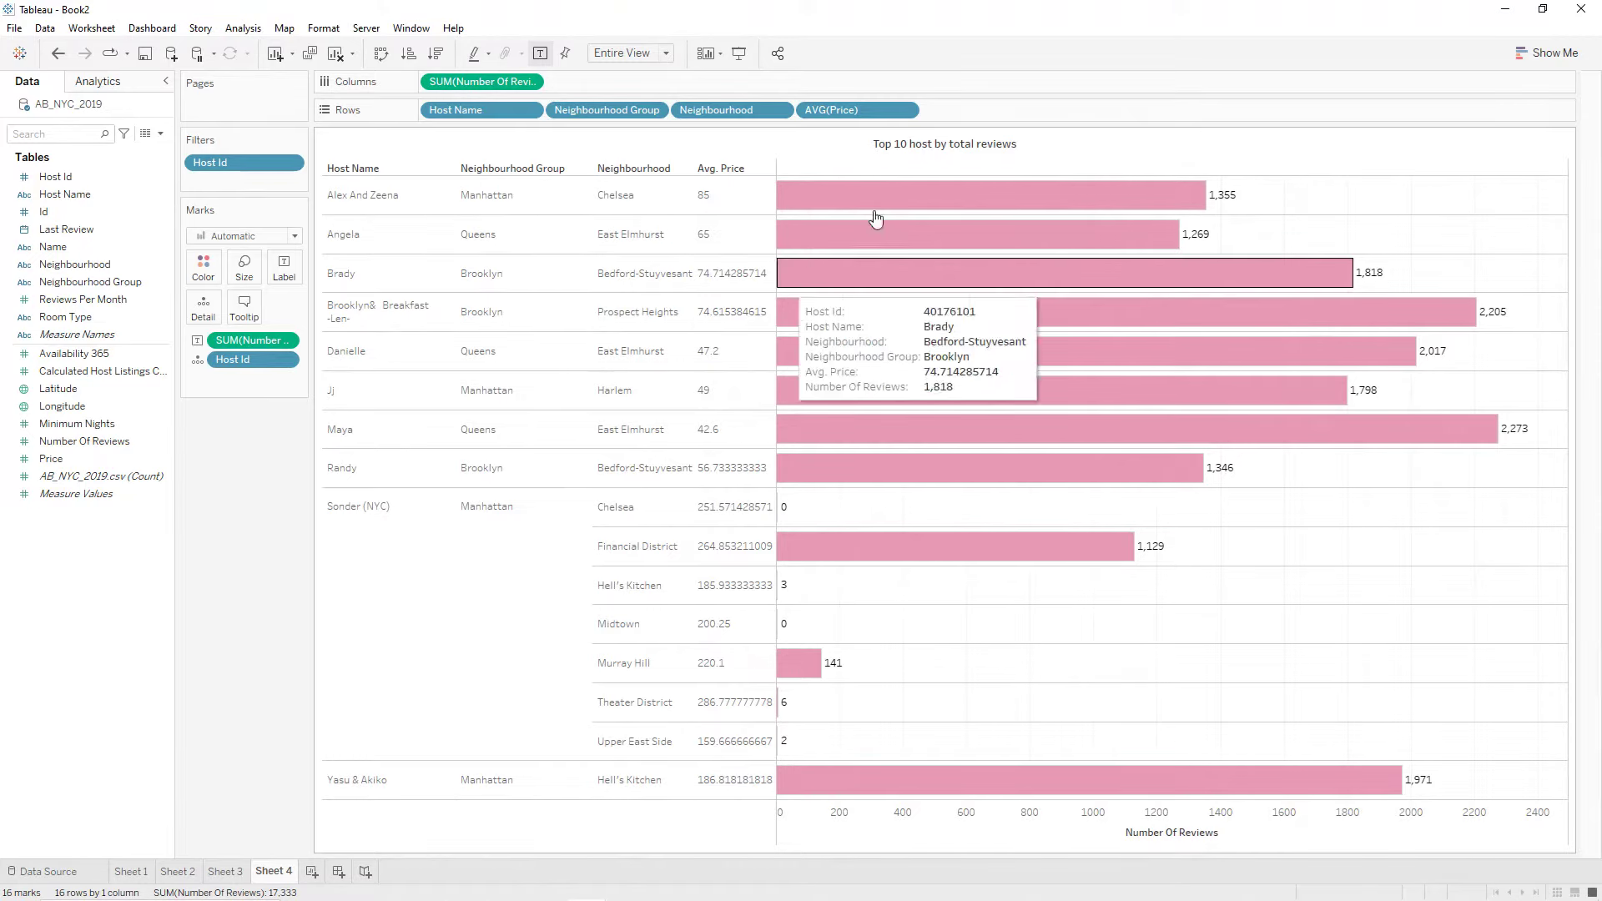
pyautogui.doubleClick(908, 150)
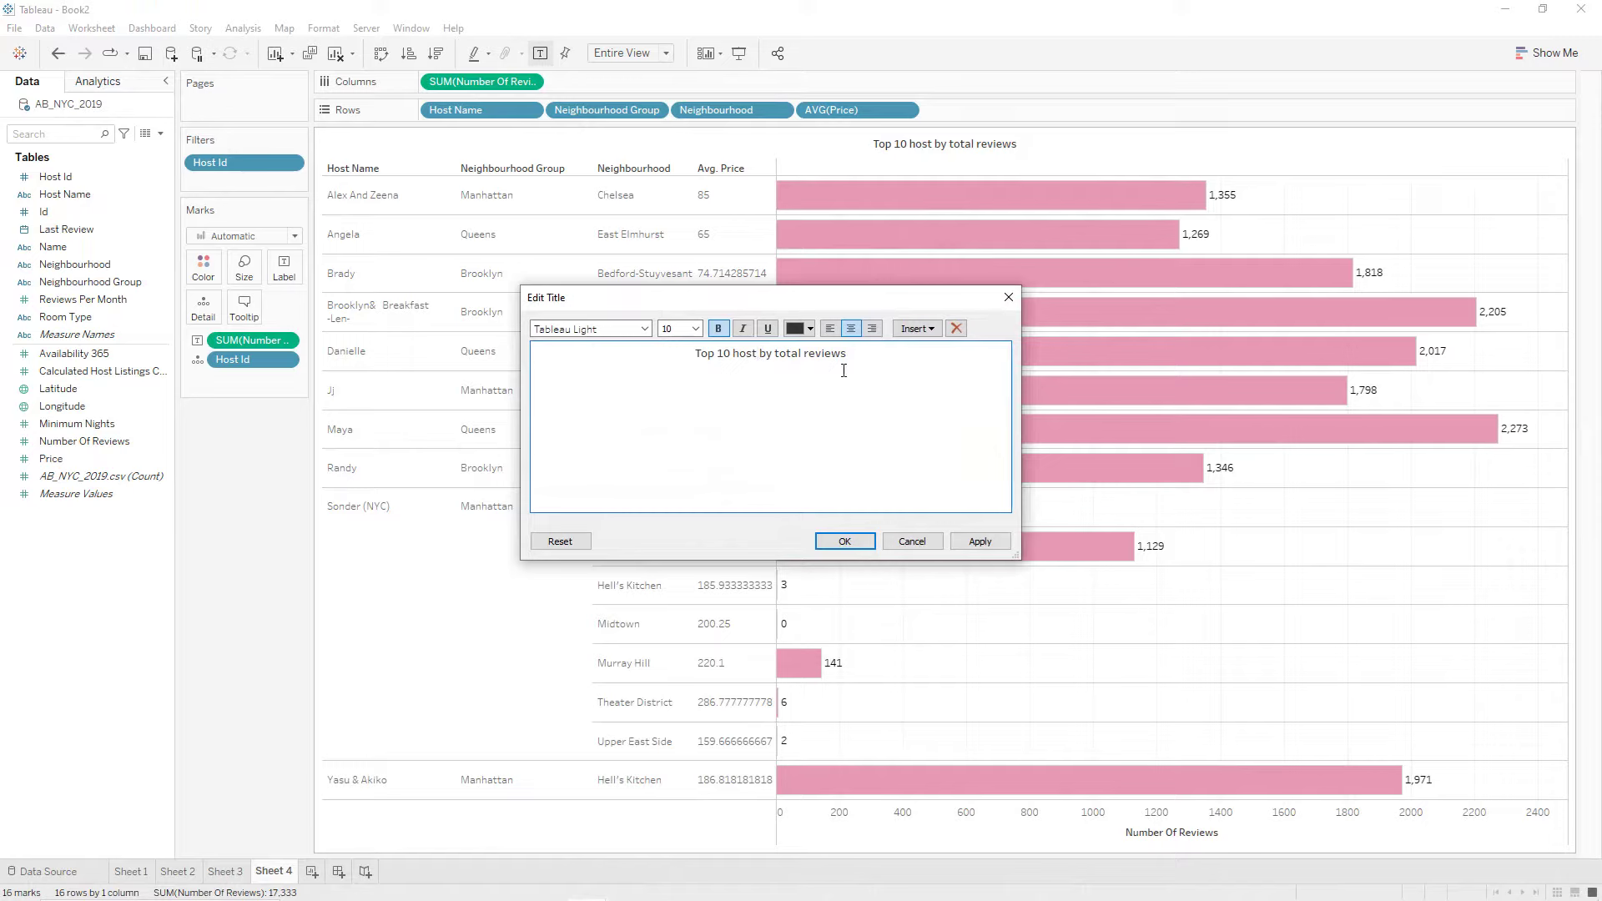
pyautogui.write('s')
pyautogui.click(979, 541)
pyautogui.click(868, 544)
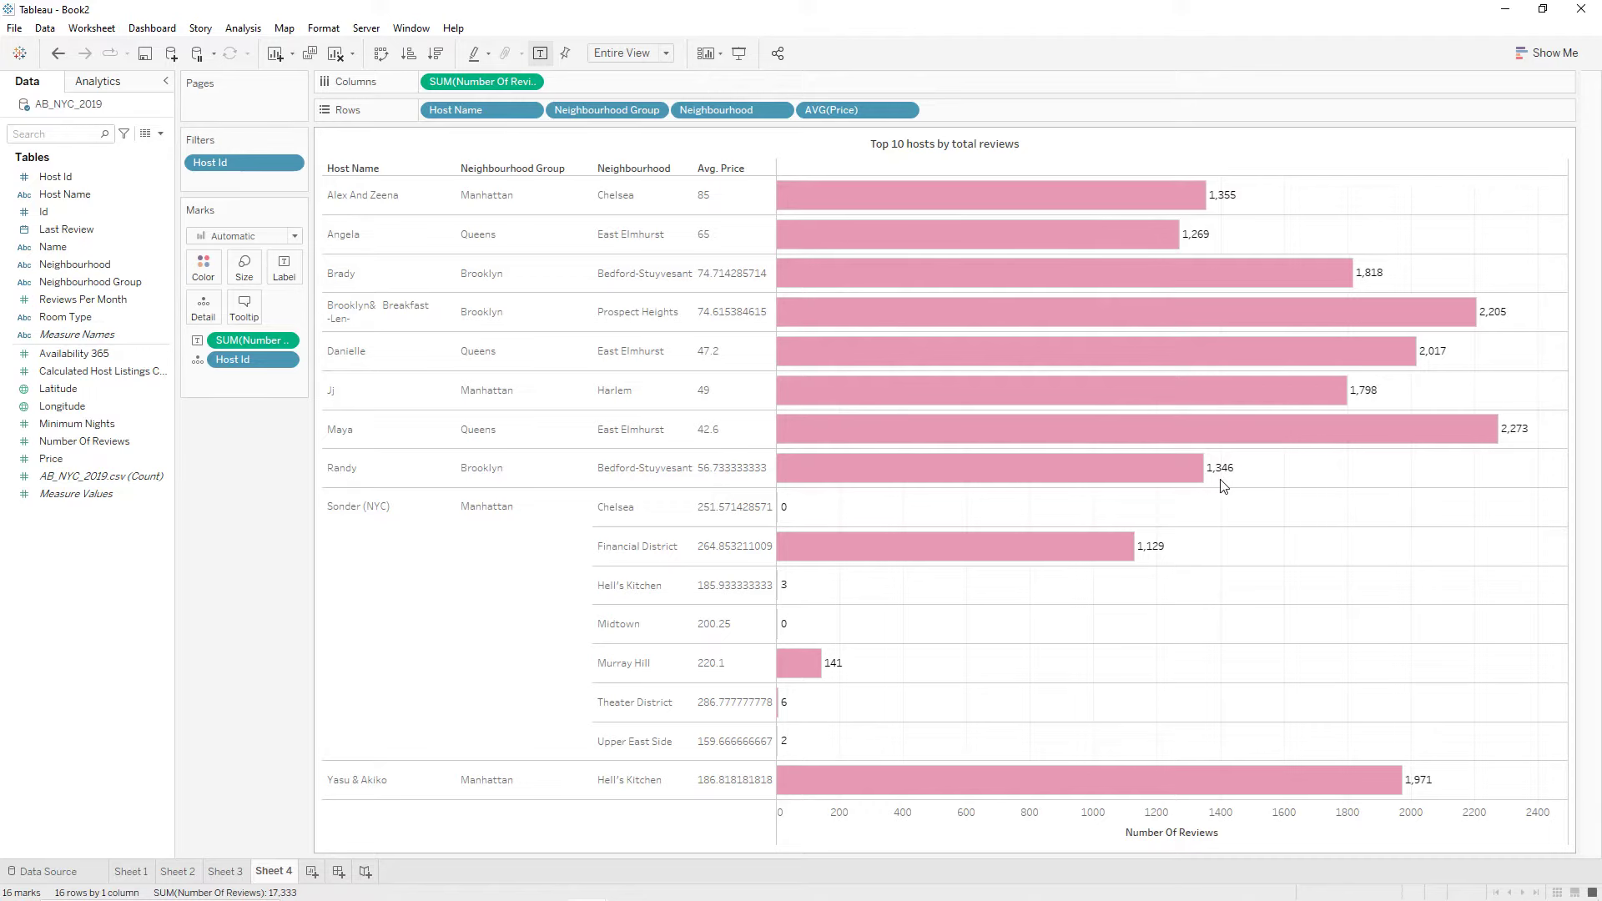
# Create a new worksheet with Neighbourhood Group on the rows and Name on the columns.
pyautogui.click(312, 876)
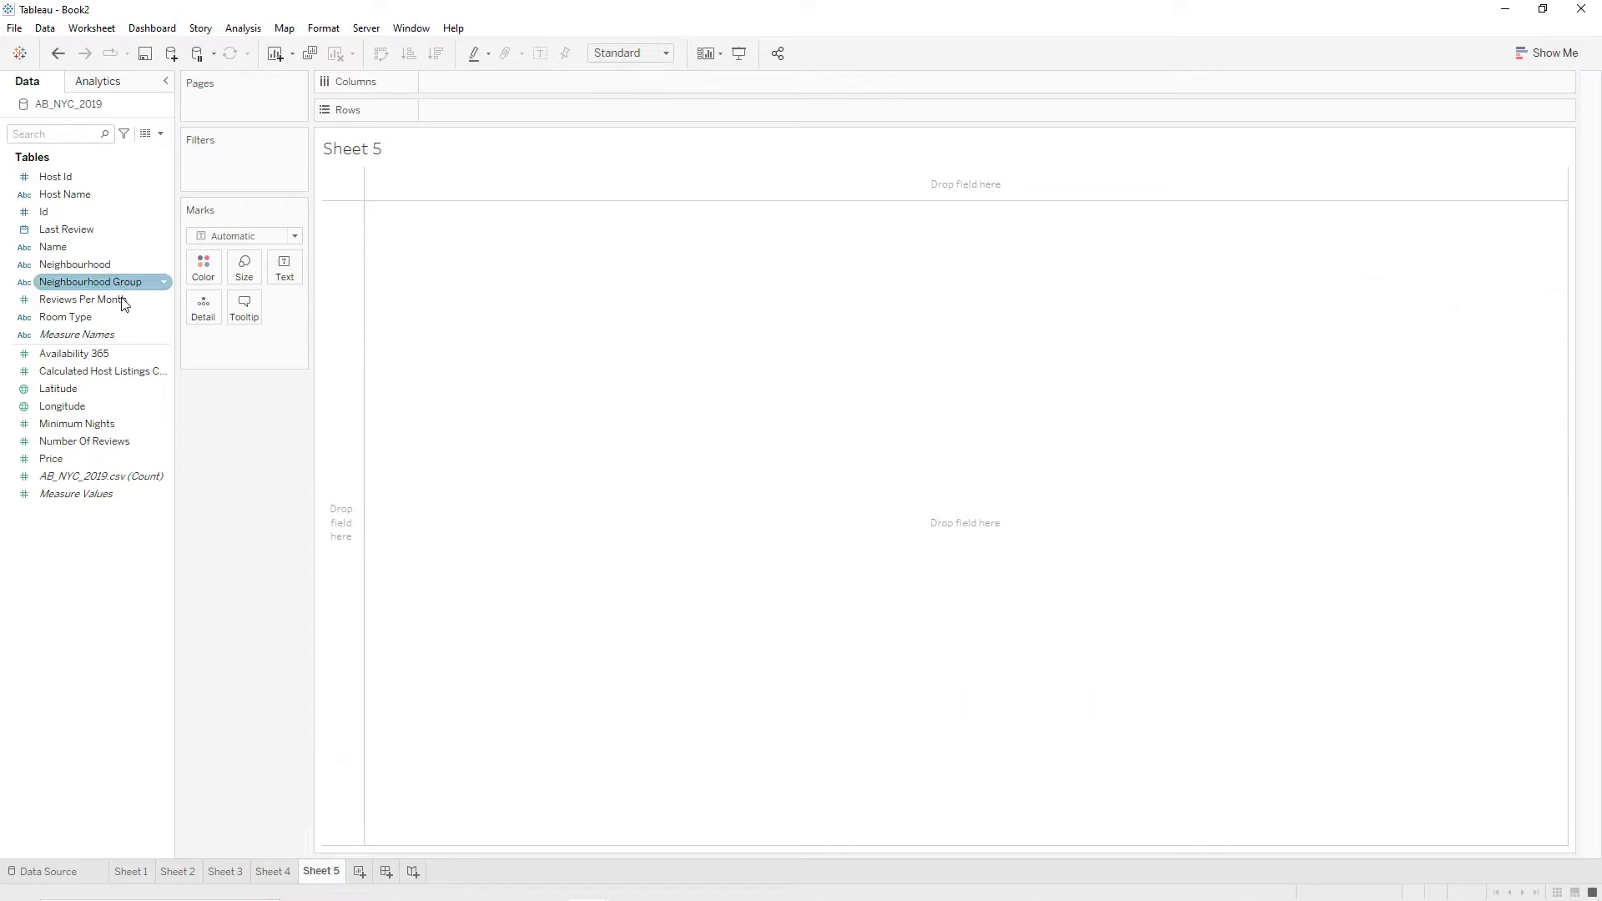
pyautogui.moveTo(108, 282)
pyautogui.mouseDown()
pyautogui.moveTo(379, 196)
pyautogui.moveTo(503, 108)
pyautogui.mouseUp()
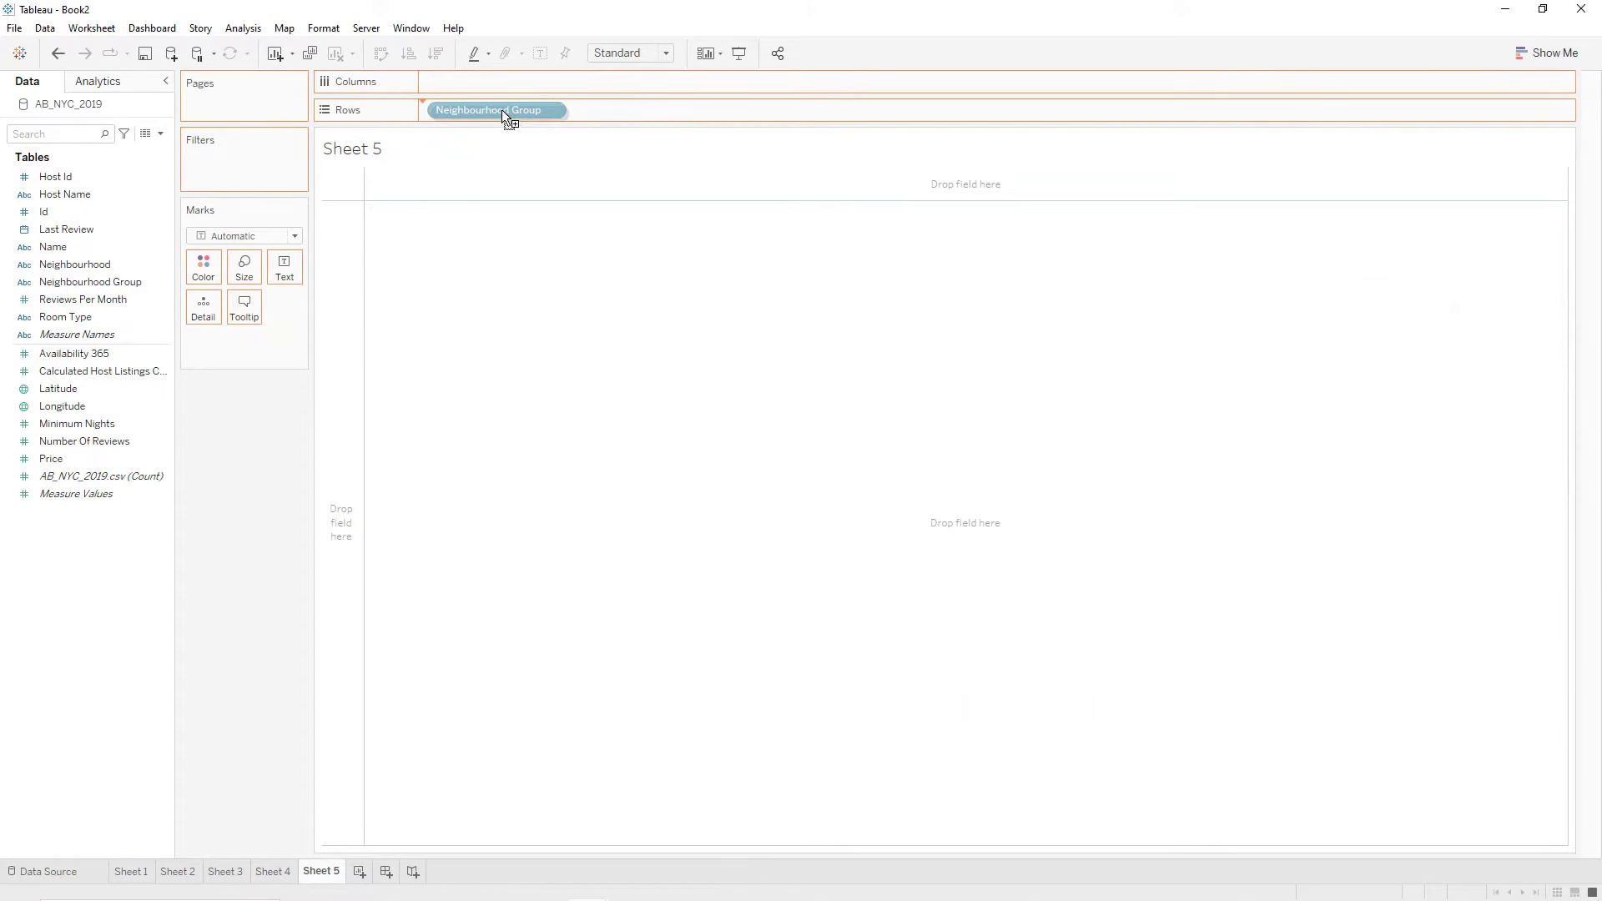
pyautogui.moveTo(77, 239)
pyautogui.mouseDown()
pyautogui.moveTo(440, 132)
pyautogui.moveTo(471, 87)
pyautogui.mouseUp()
# Aggregate Name as a count and sort the neighbourhood groups in descending order.
pyautogui.click(528, 83)
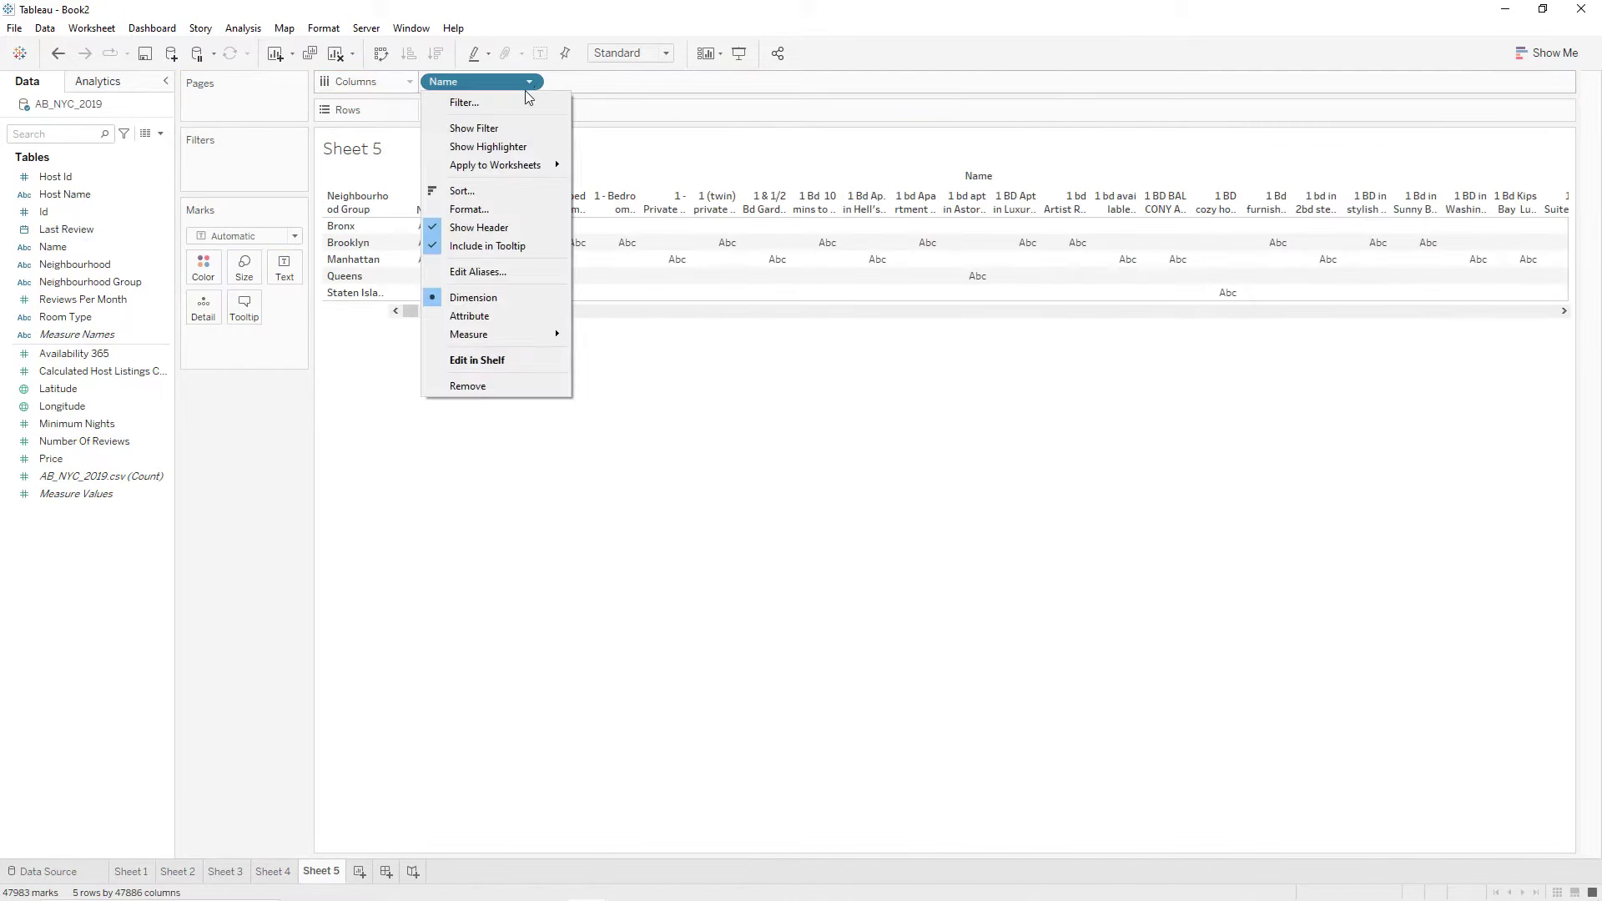
pyautogui.moveTo(542, 335)
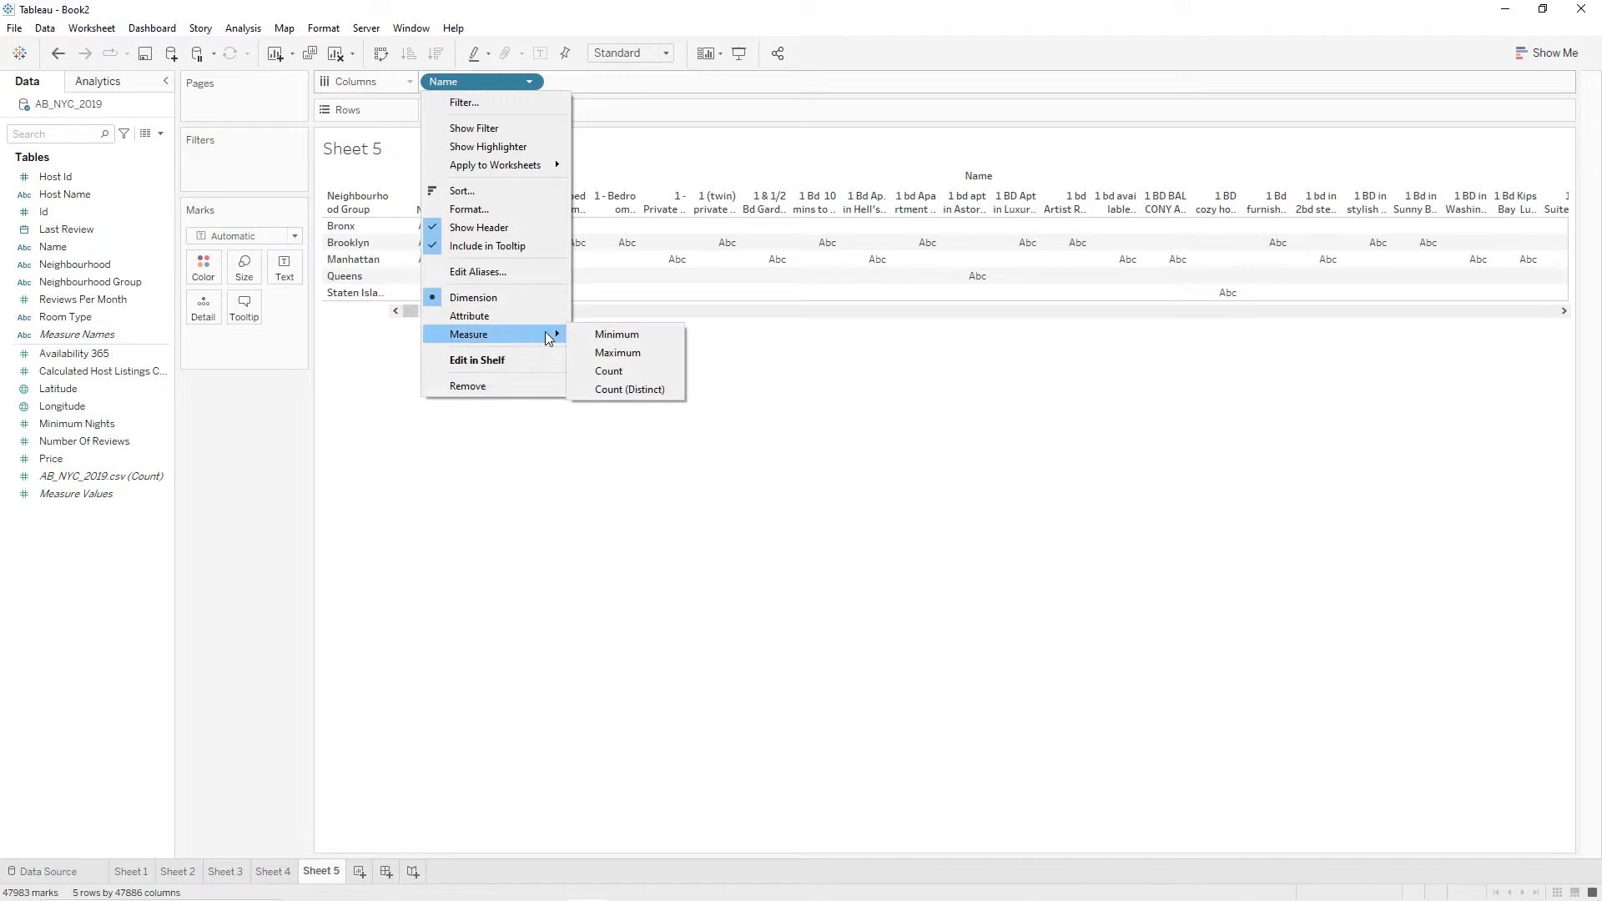
pyautogui.click(601, 371)
pyautogui.click(436, 54)
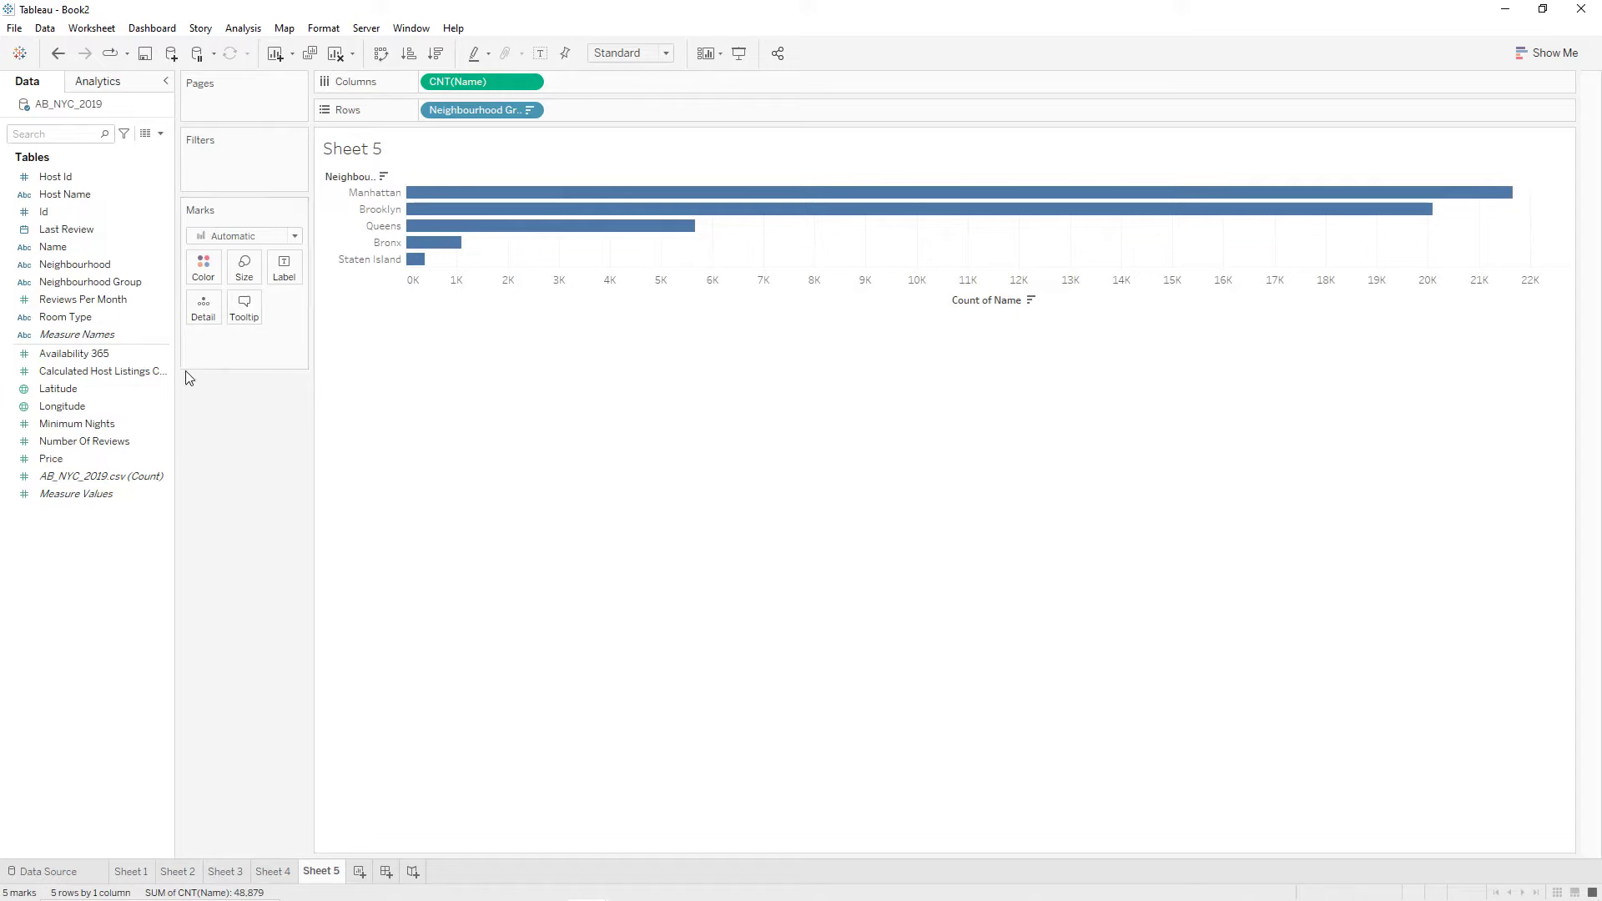
# Color the neighbourhood group bars by Room Type and assign the Winter color palette to the room types.
pyautogui.click(92, 321)
pyautogui.moveTo(93, 323); pyautogui.dragTo(213, 281)
pyautogui.click(208, 273)
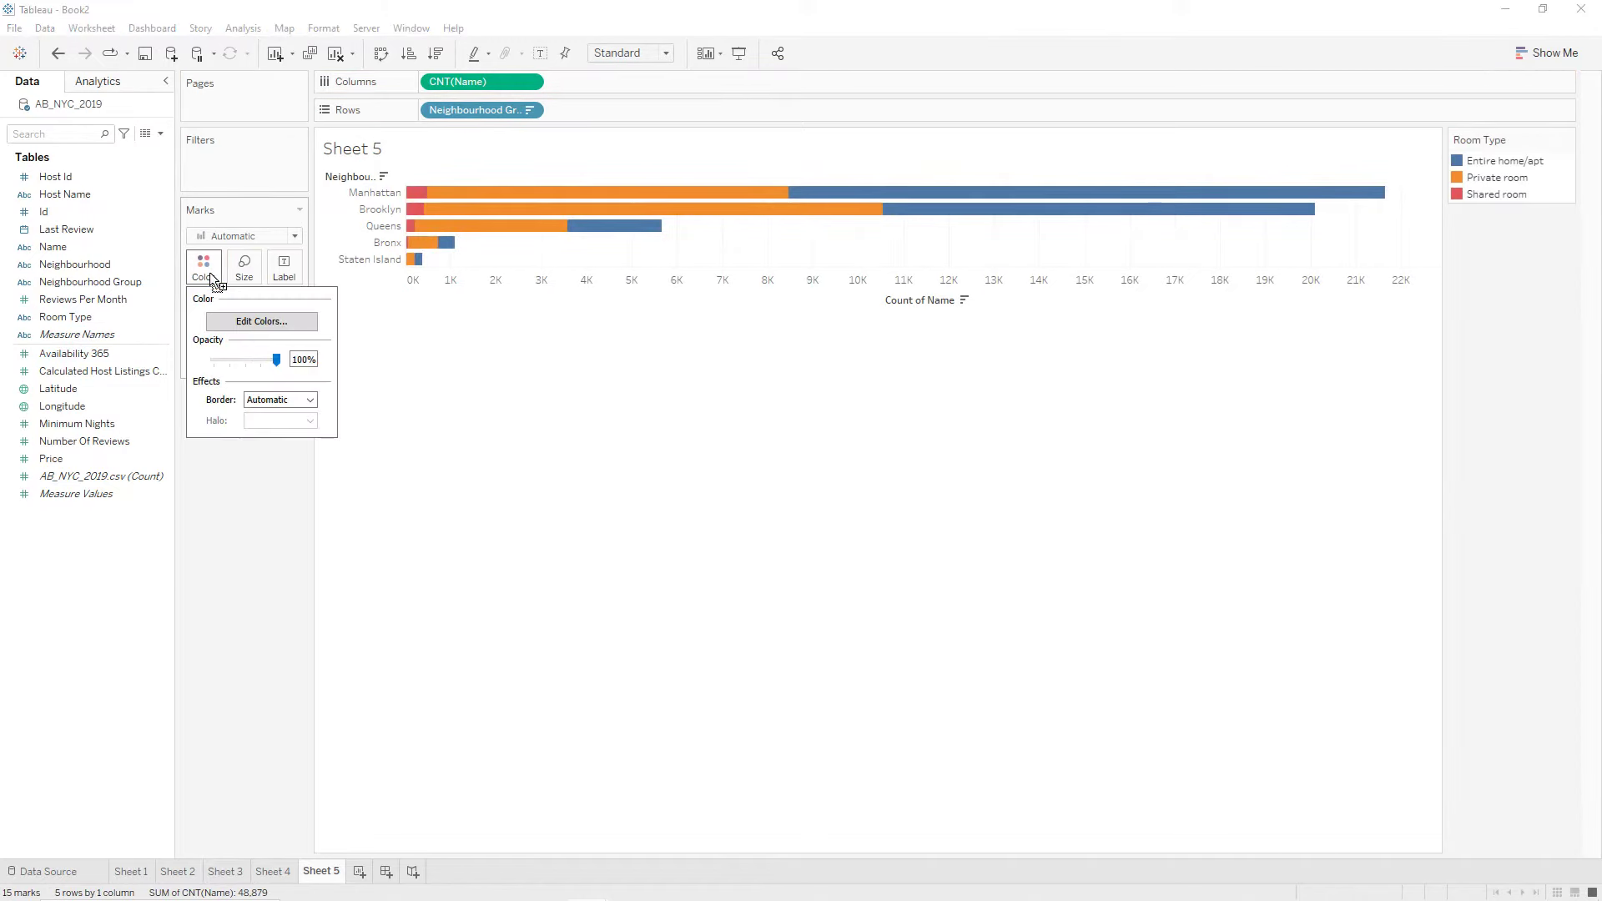
pyautogui.click(245, 327)
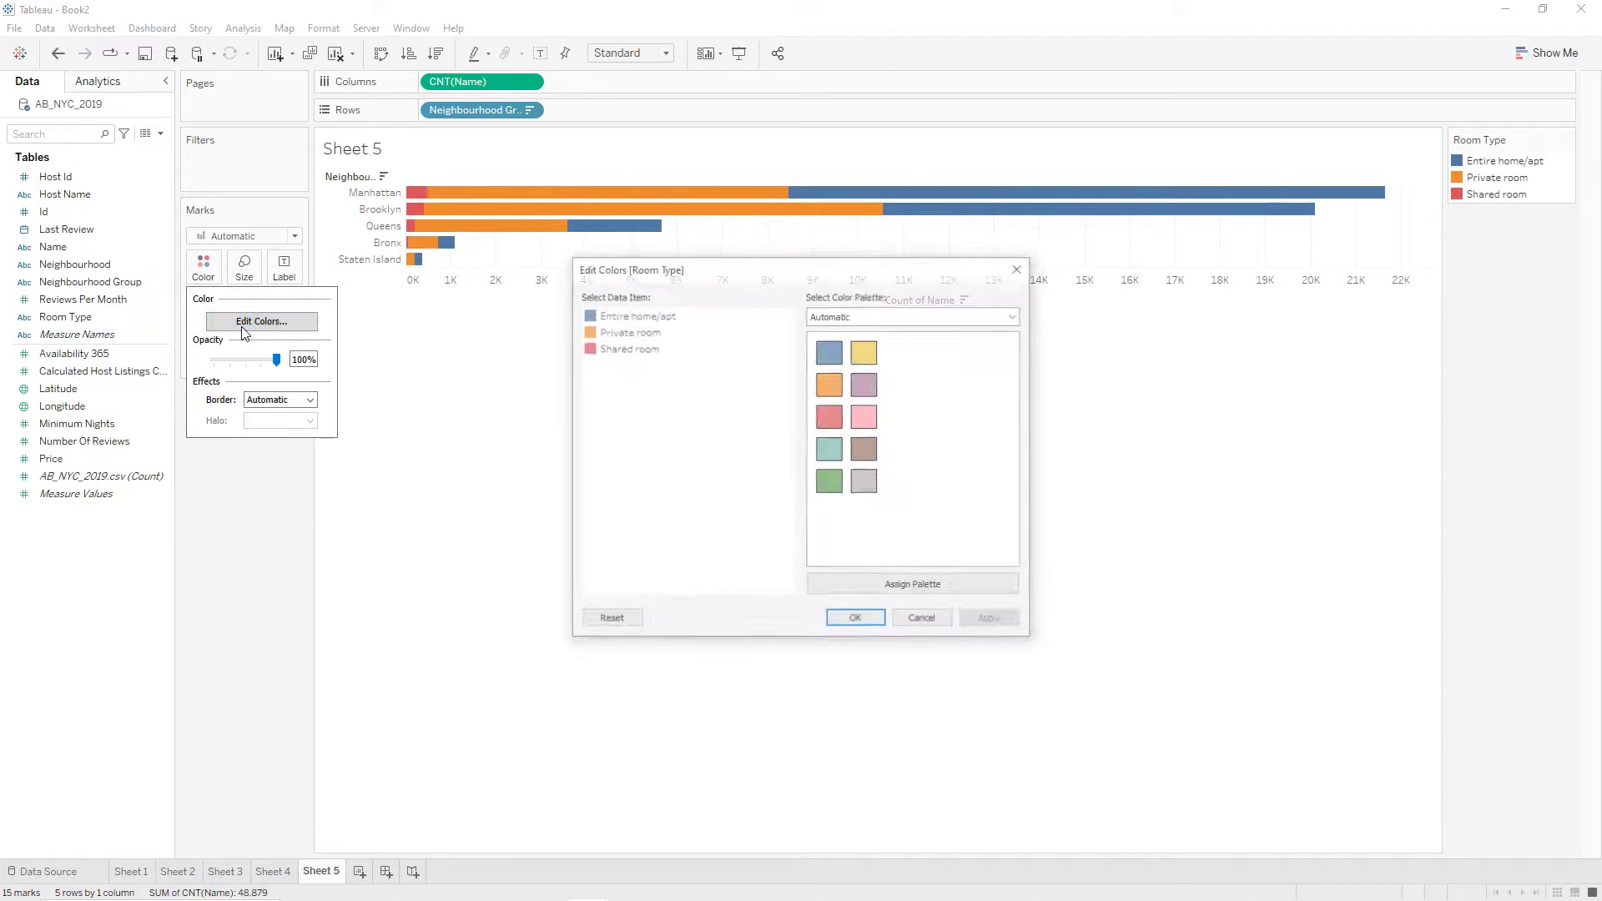
pyautogui.click(843, 316)
pyautogui.click(853, 457)
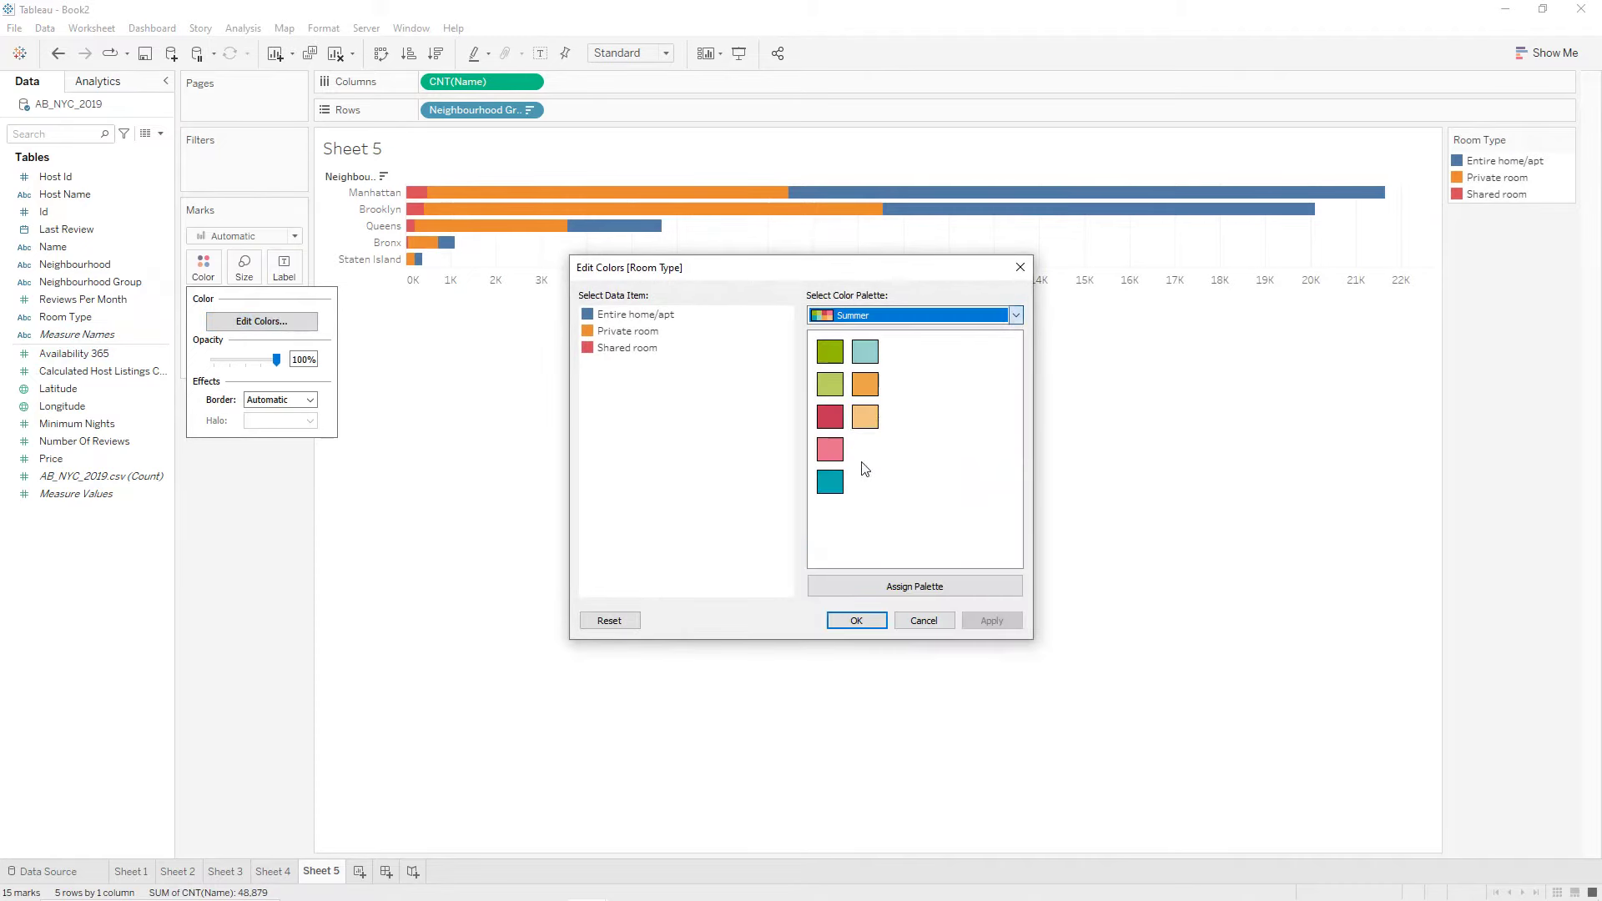
pyautogui.click(872, 316)
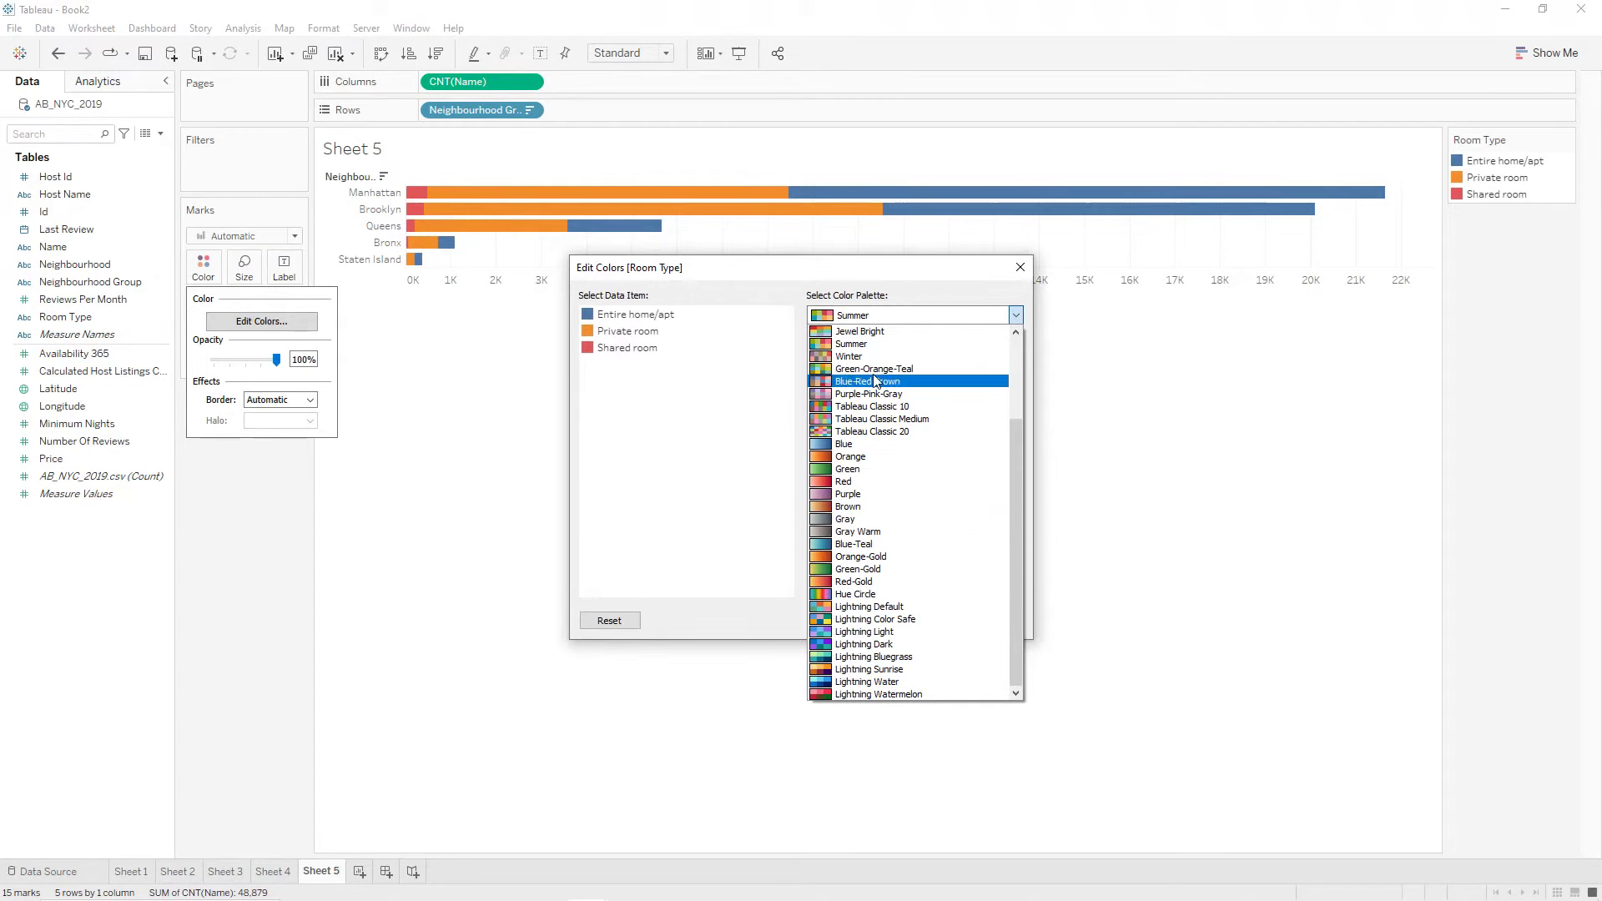
pyautogui.click(855, 357)
pyautogui.click(963, 589)
pyautogui.click(989, 620)
pyautogui.click(864, 620)
# Fit the room type bar chart to the entire view and hide the field labels for rows.
pyautogui.click(629, 54)
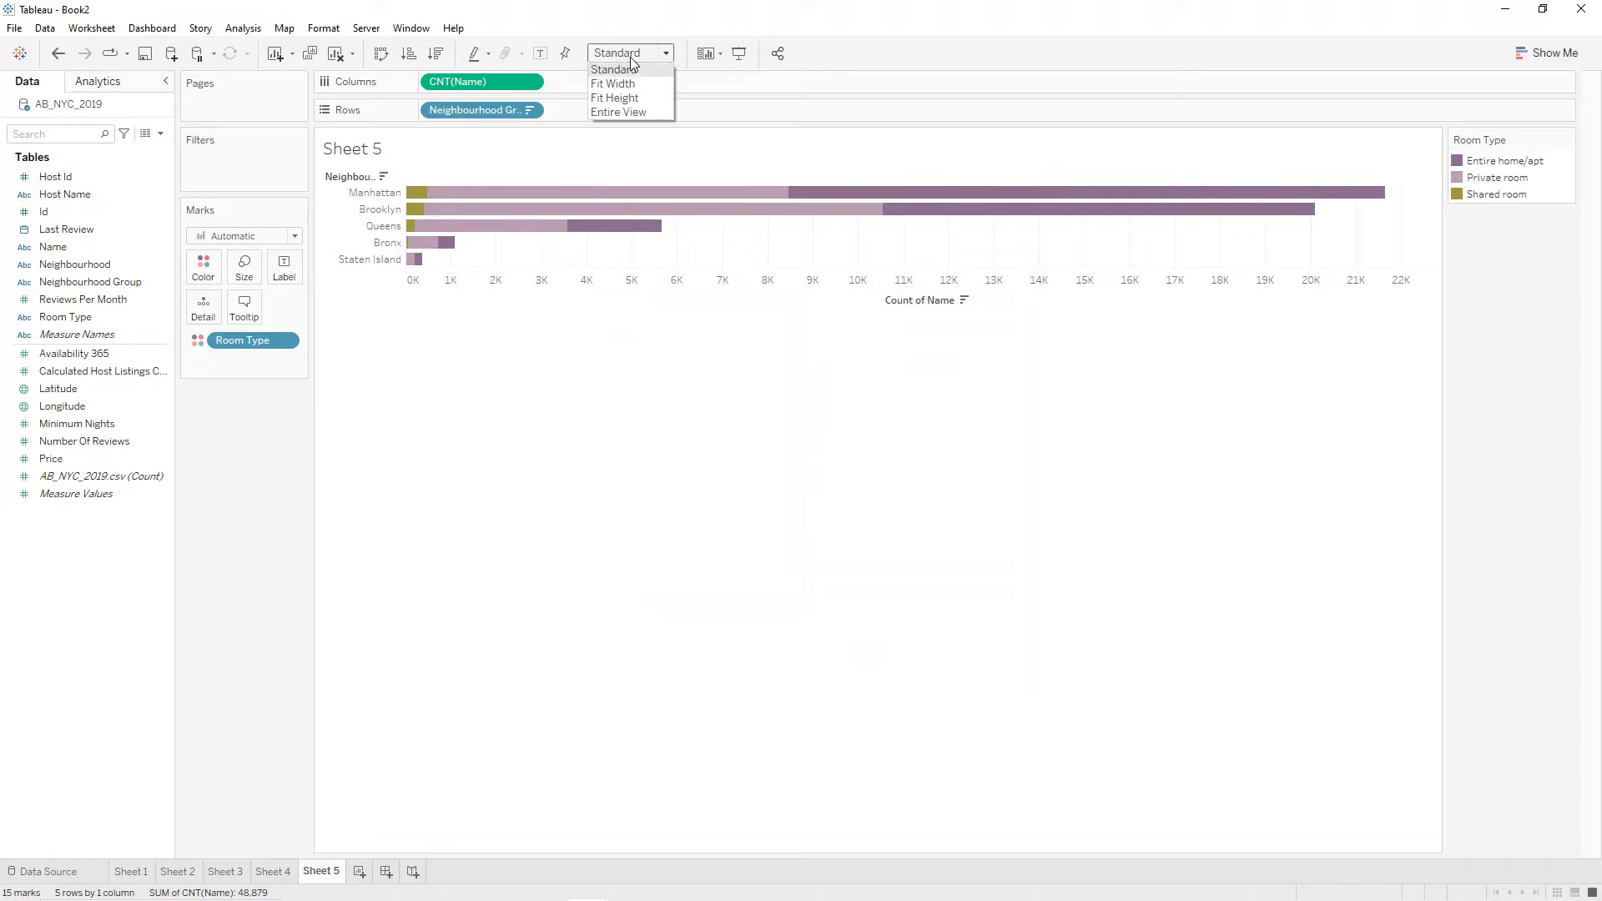
pyautogui.click(632, 112)
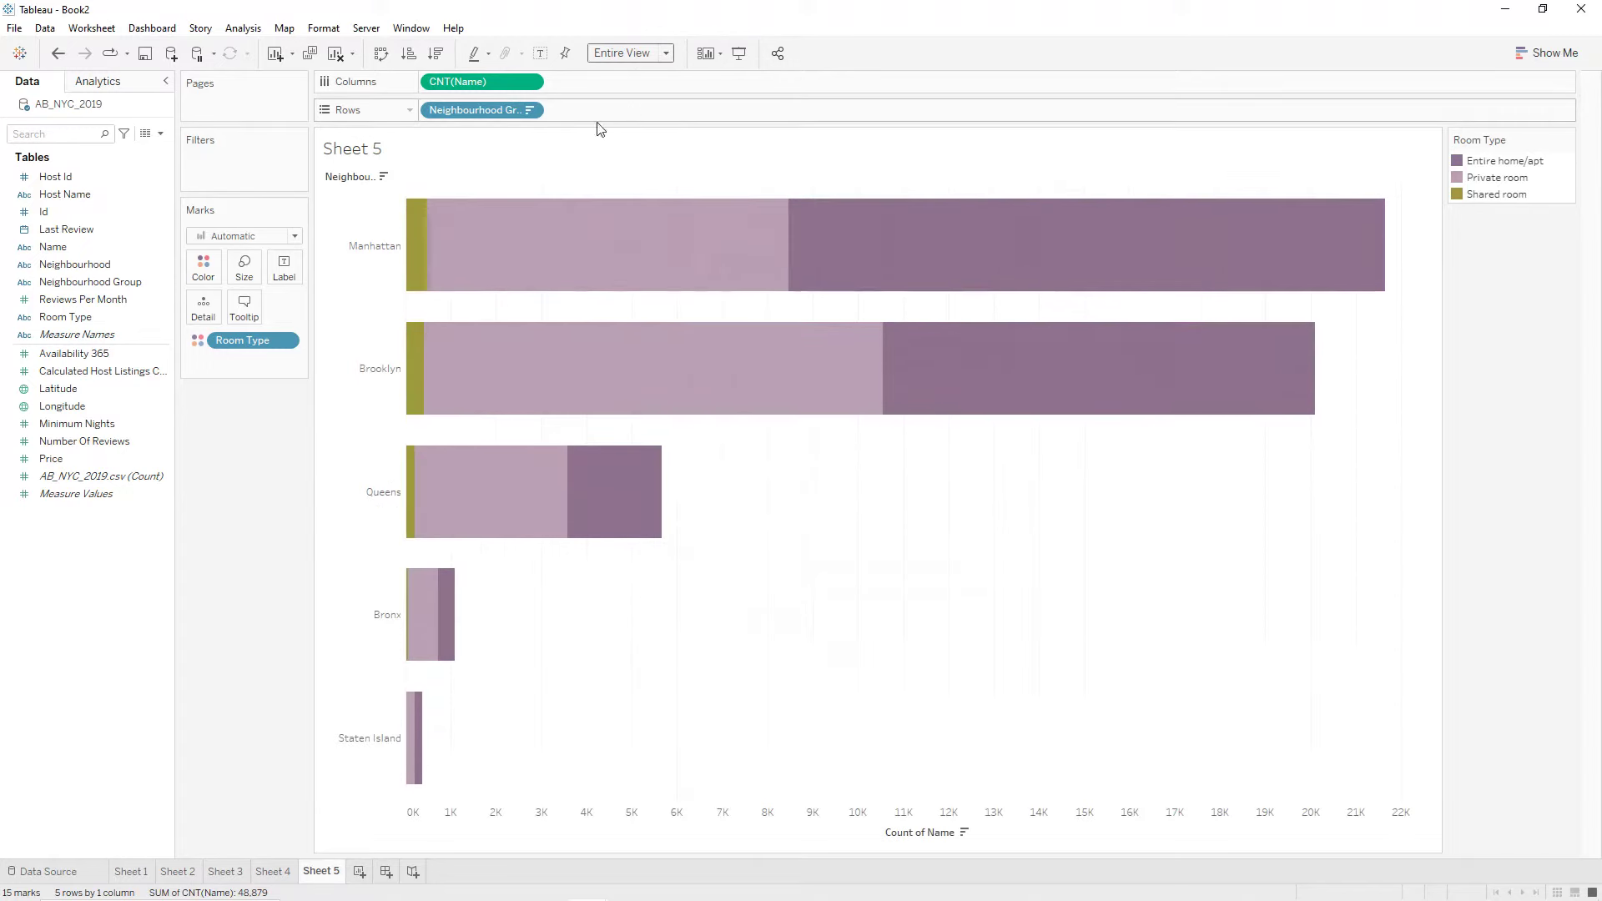
pyautogui.rightClick(351, 177)
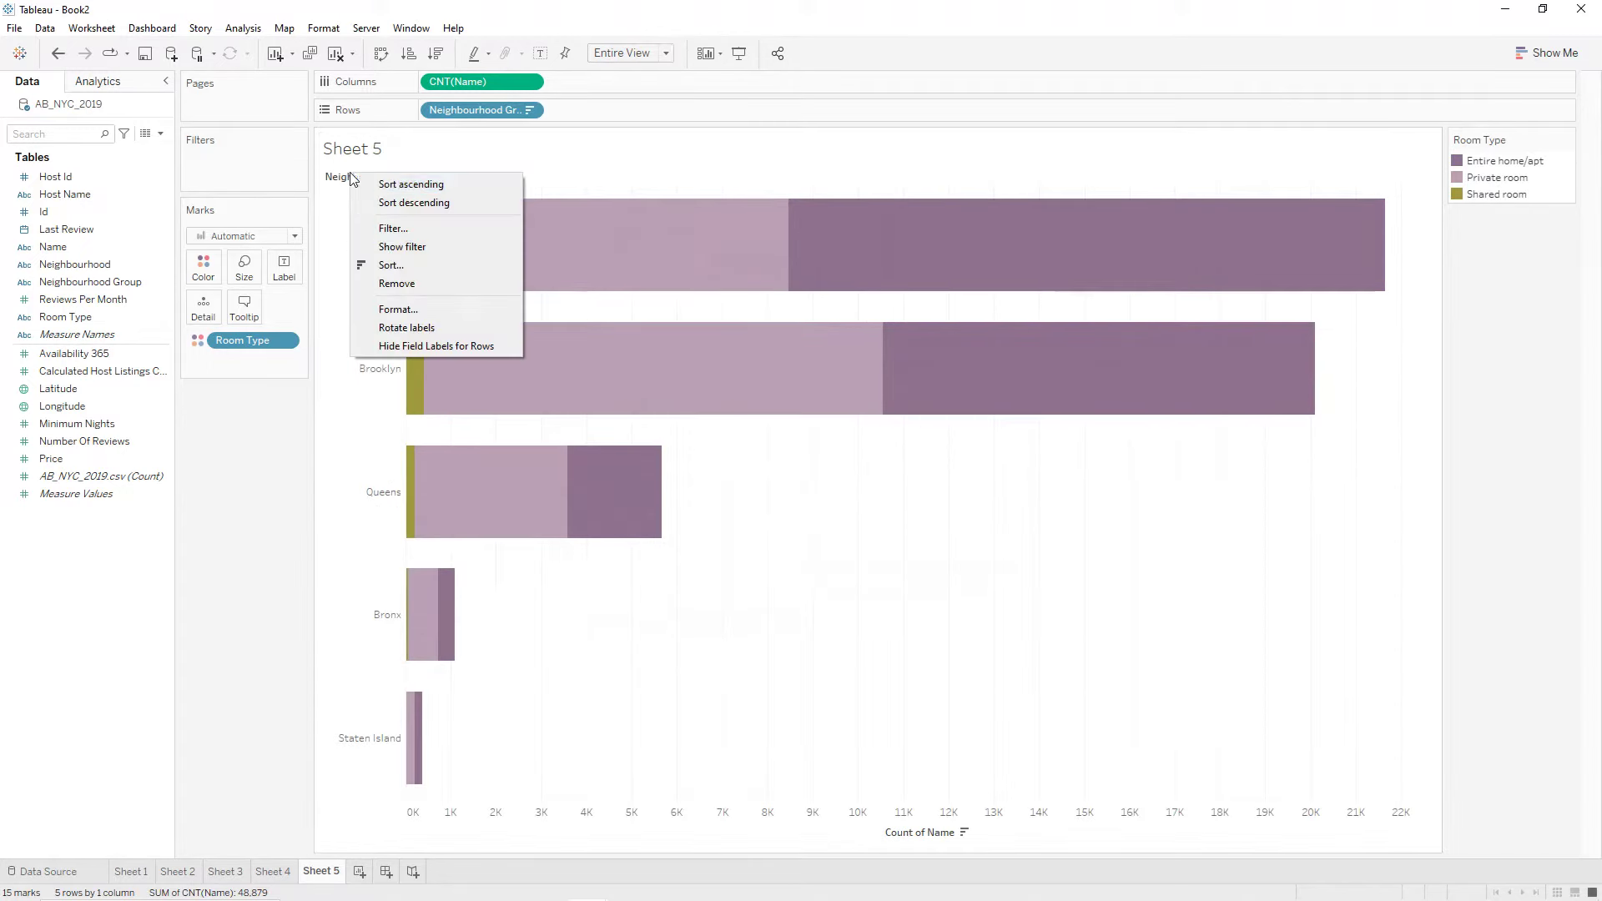
pyautogui.click(413, 346)
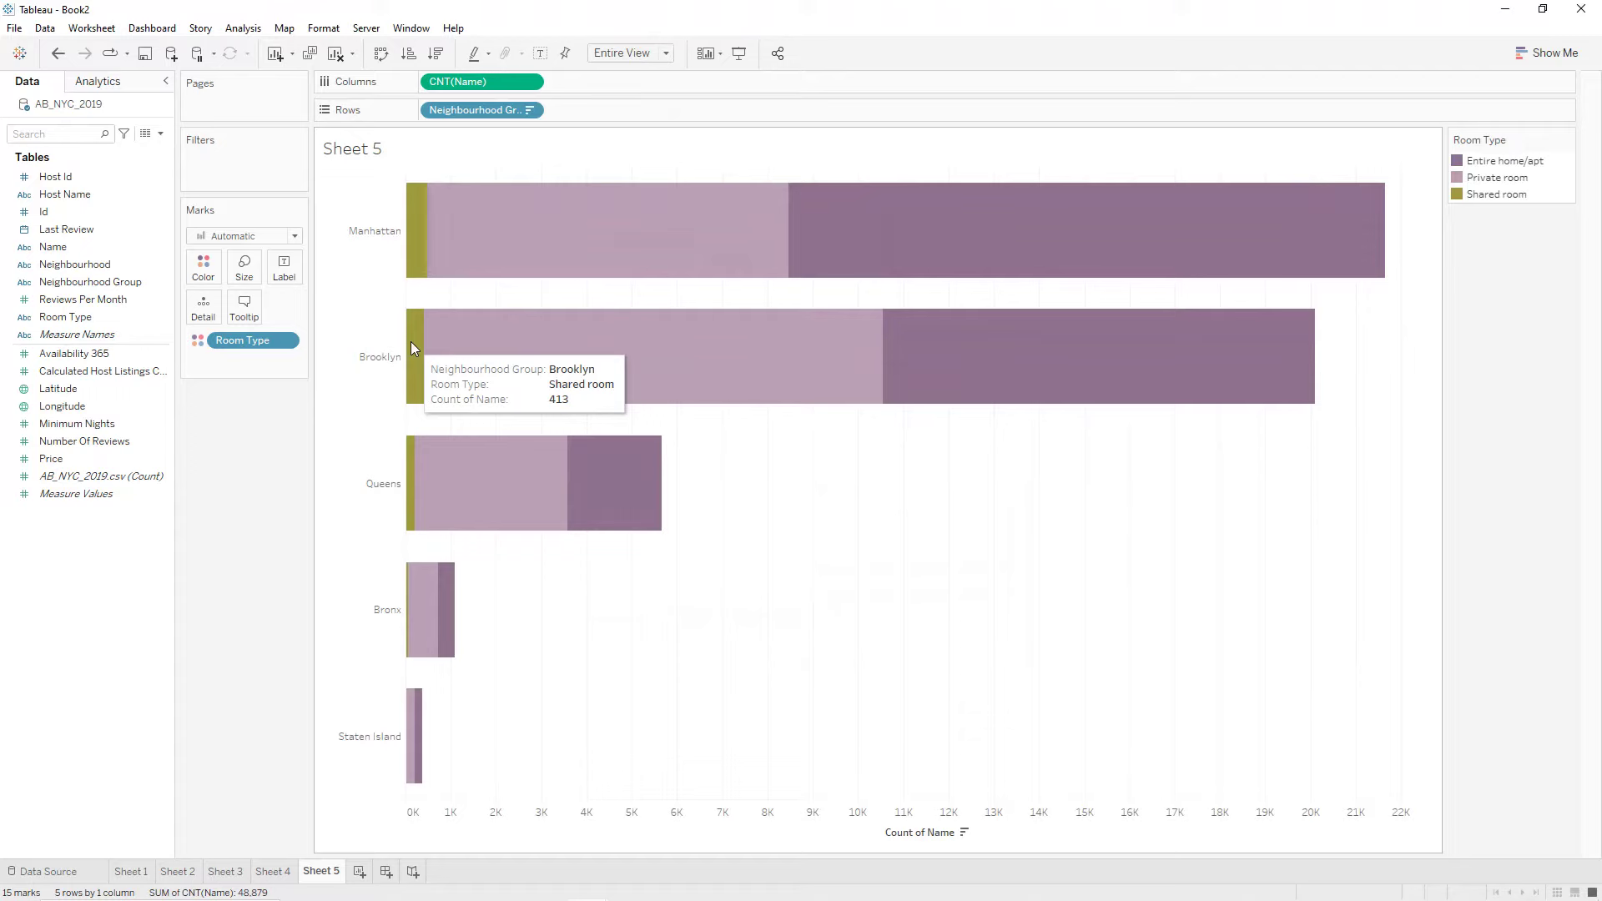
# Title the sheet "Total bookings by neighbourhood group and room type" in bold, centered, size 10 text.
pyautogui.doubleClick(423, 155)
pyautogui.hotkey('ctrl', 'a')
pyautogui.write('T')
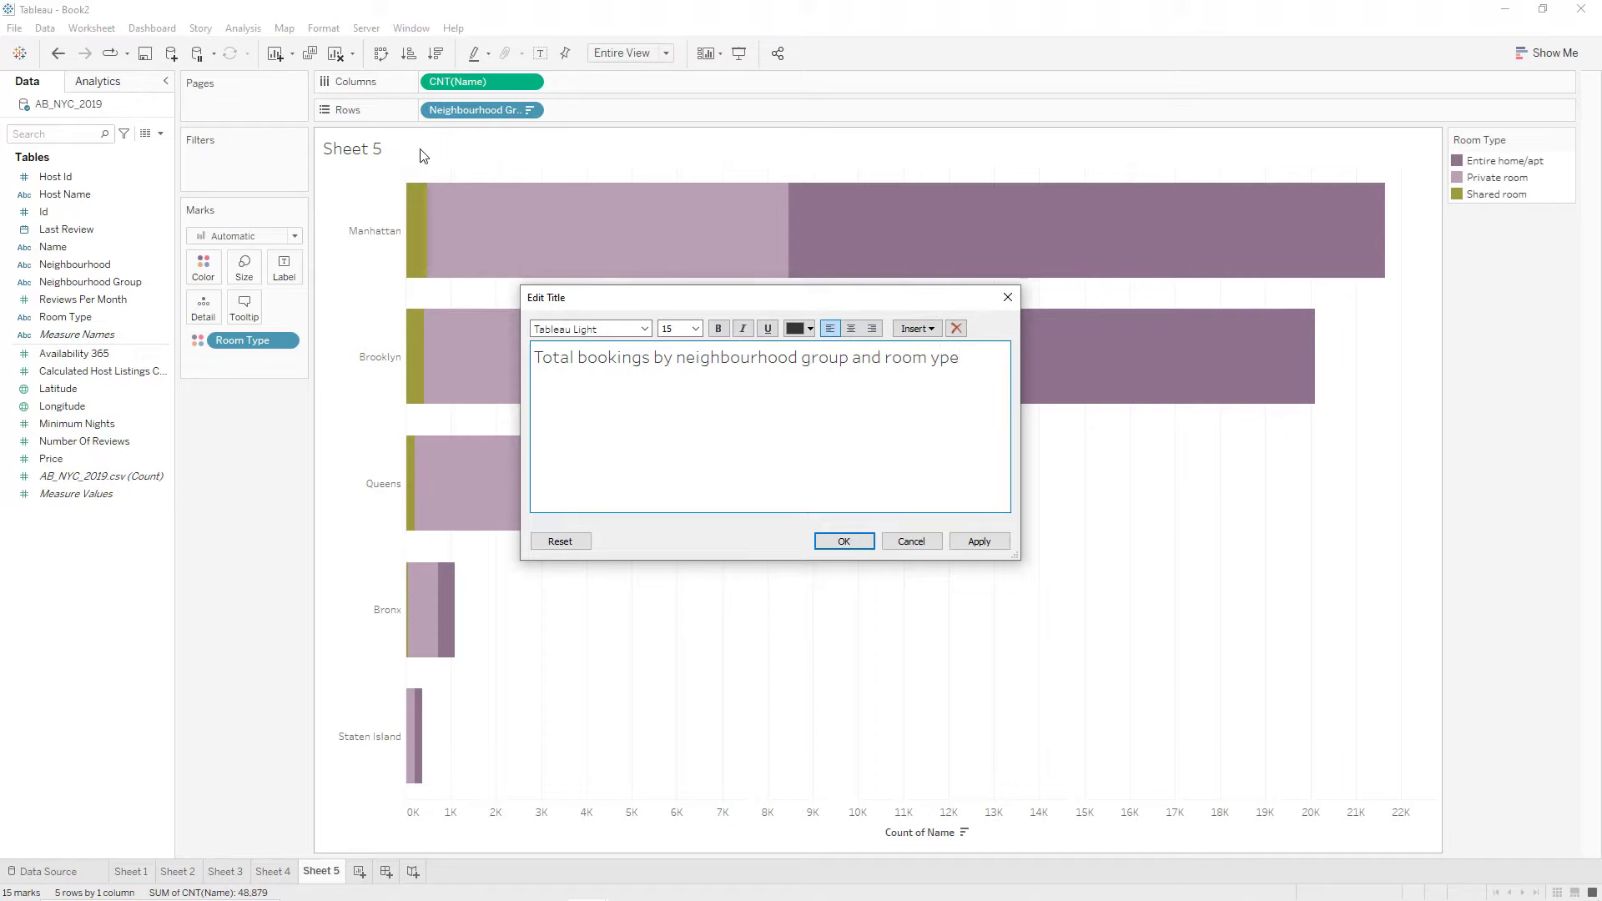
pyautogui.write('t')
pyautogui.hotkey('ctrl', 'a')
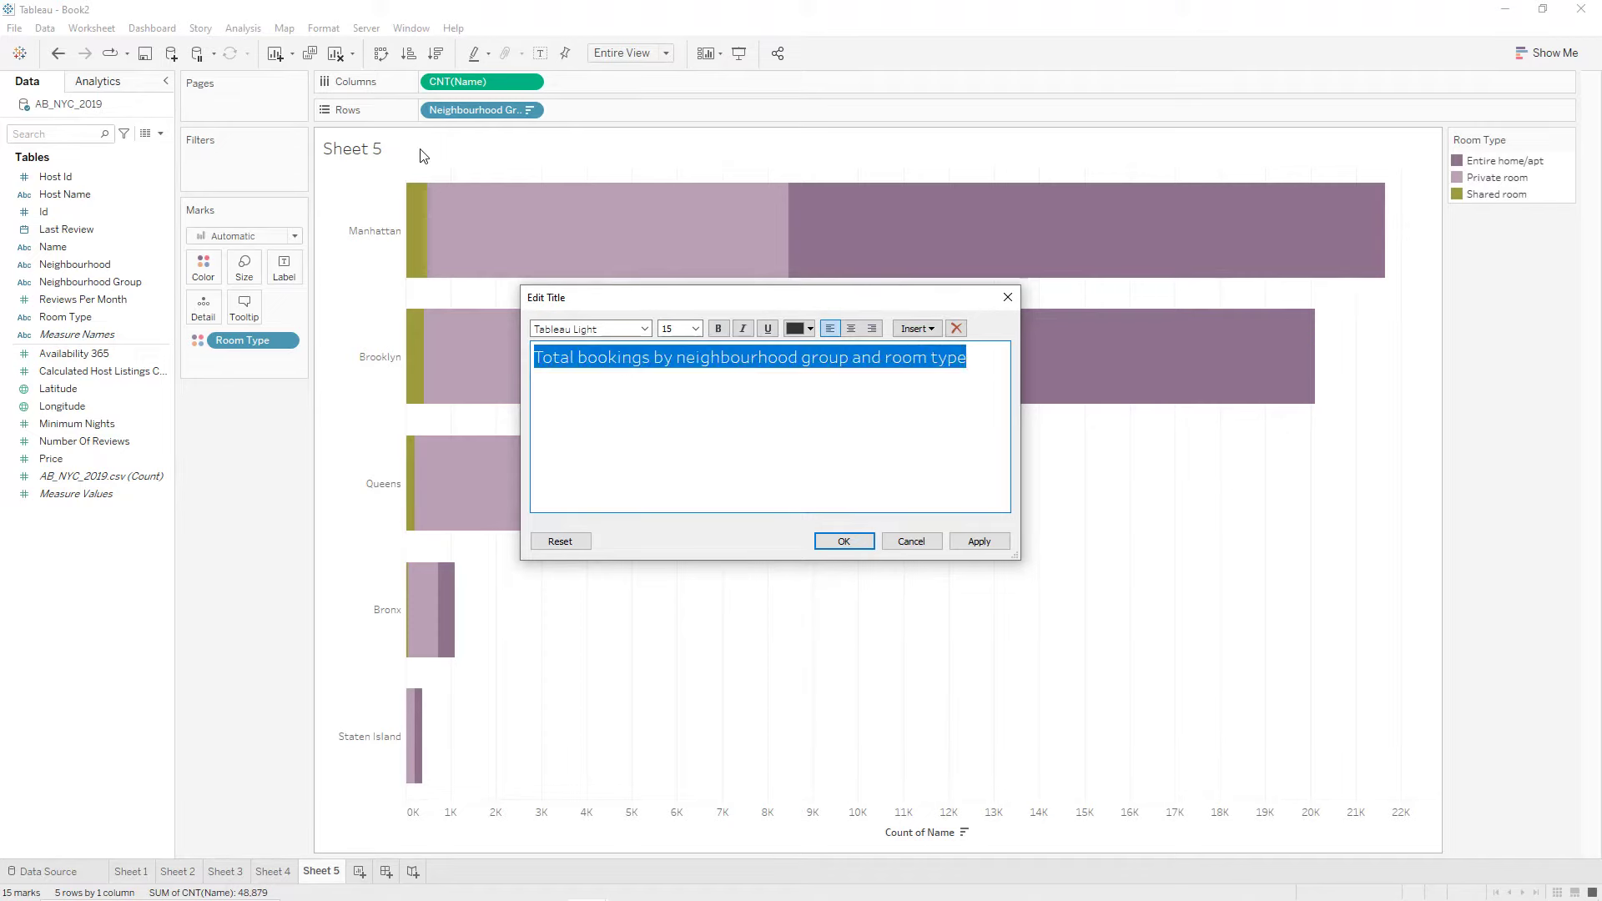
pyautogui.click(851, 328)
pyautogui.click(719, 328)
pyautogui.click(696, 329)
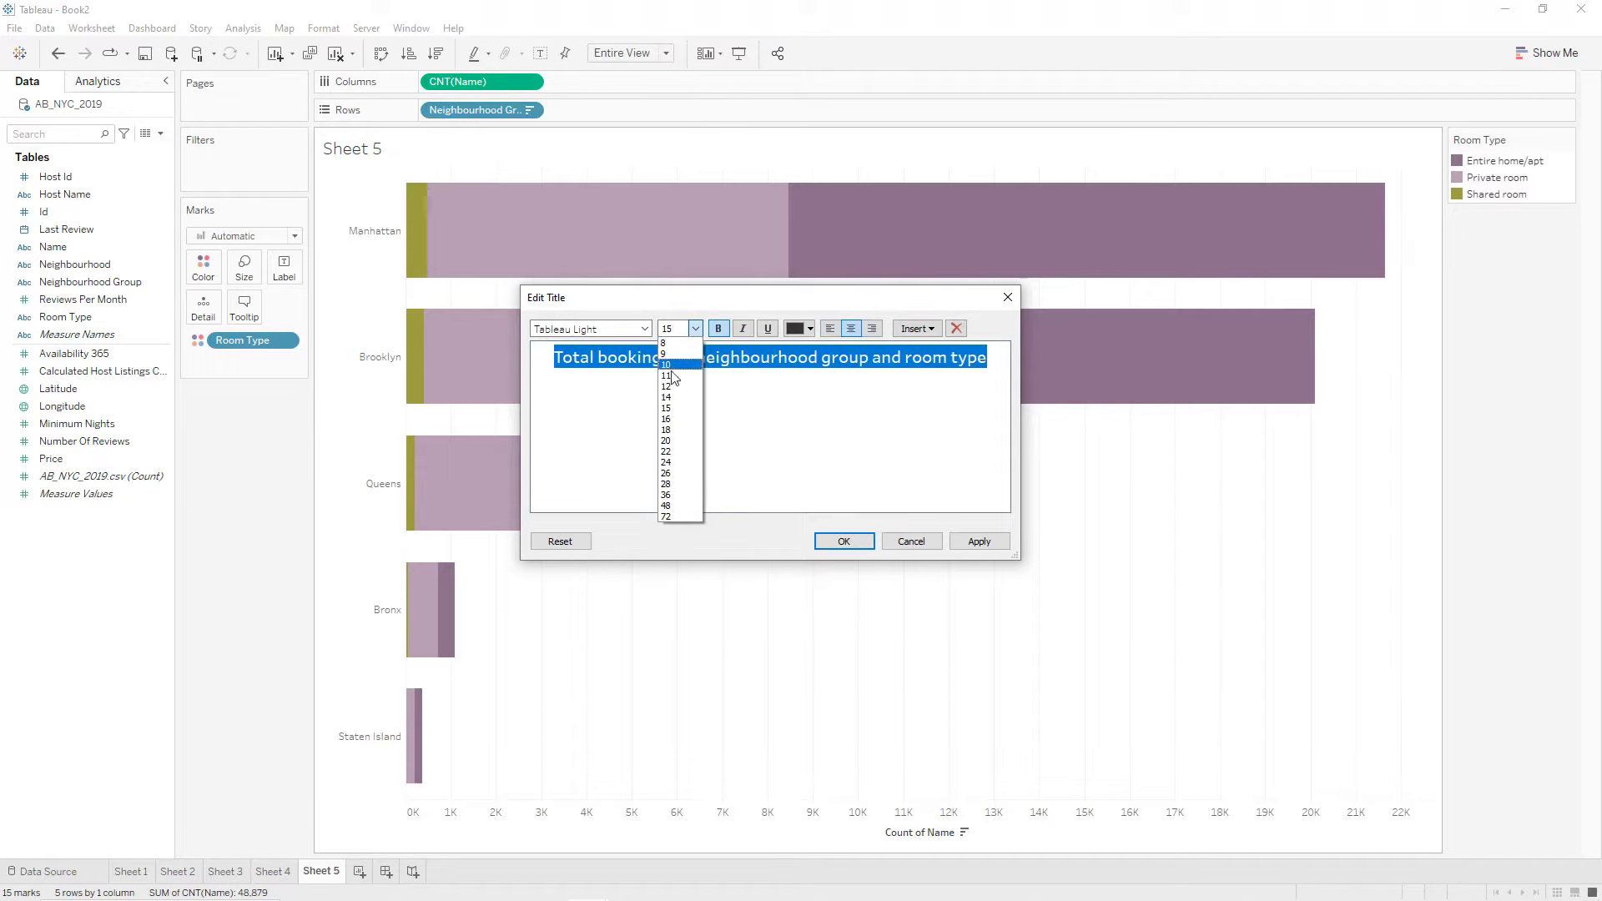
pyautogui.click(680, 365)
pyautogui.click(1007, 544)
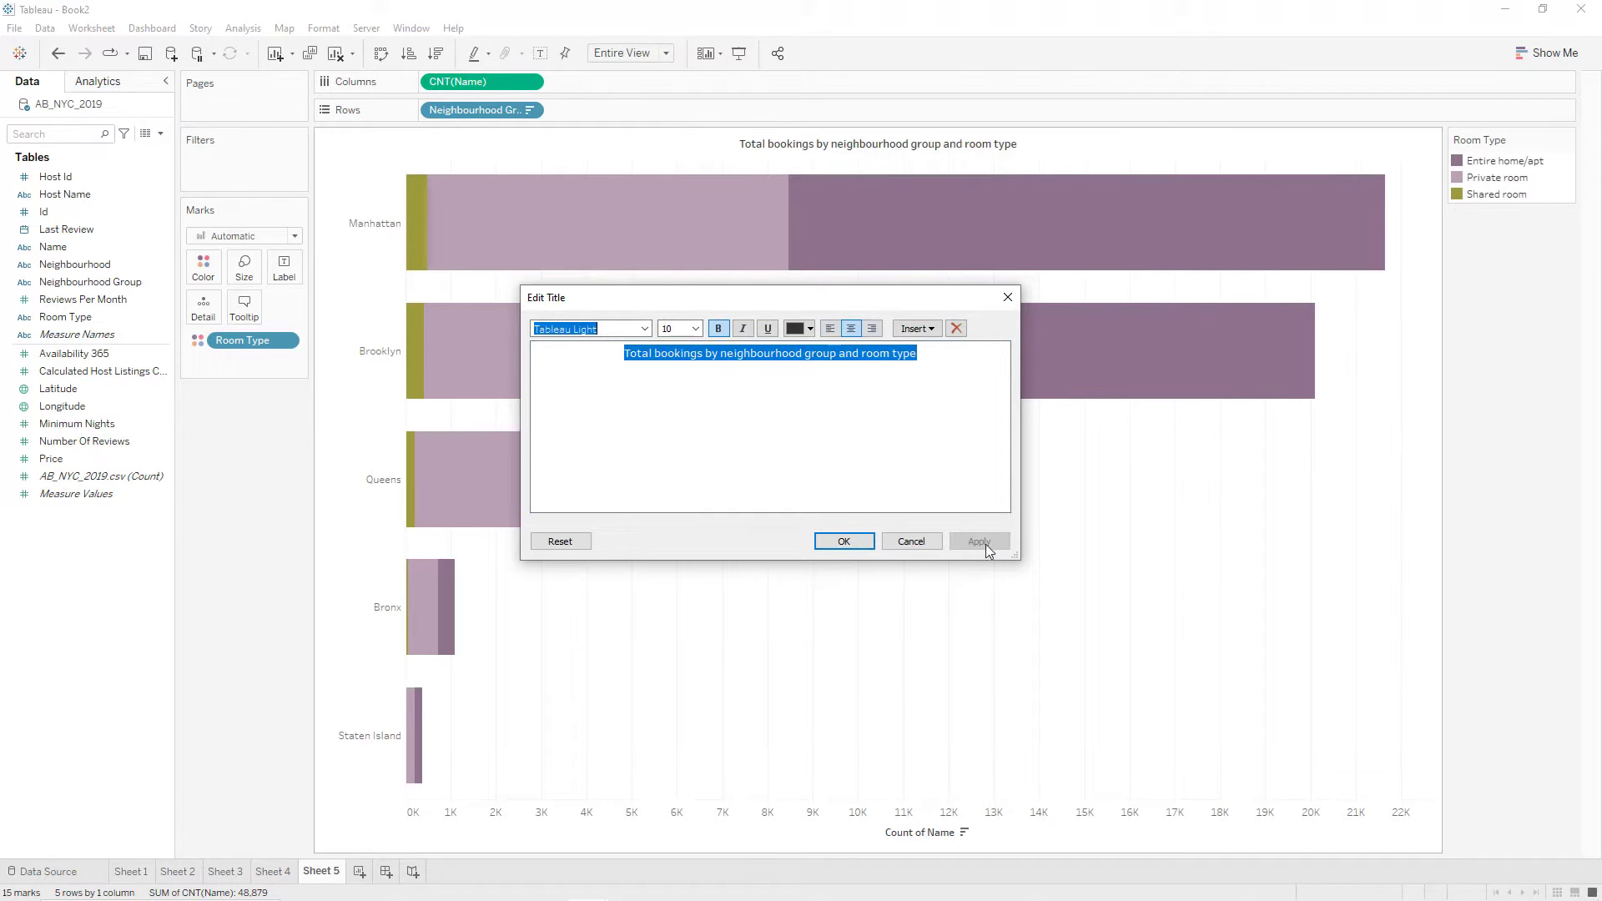
pyautogui.click(870, 546)
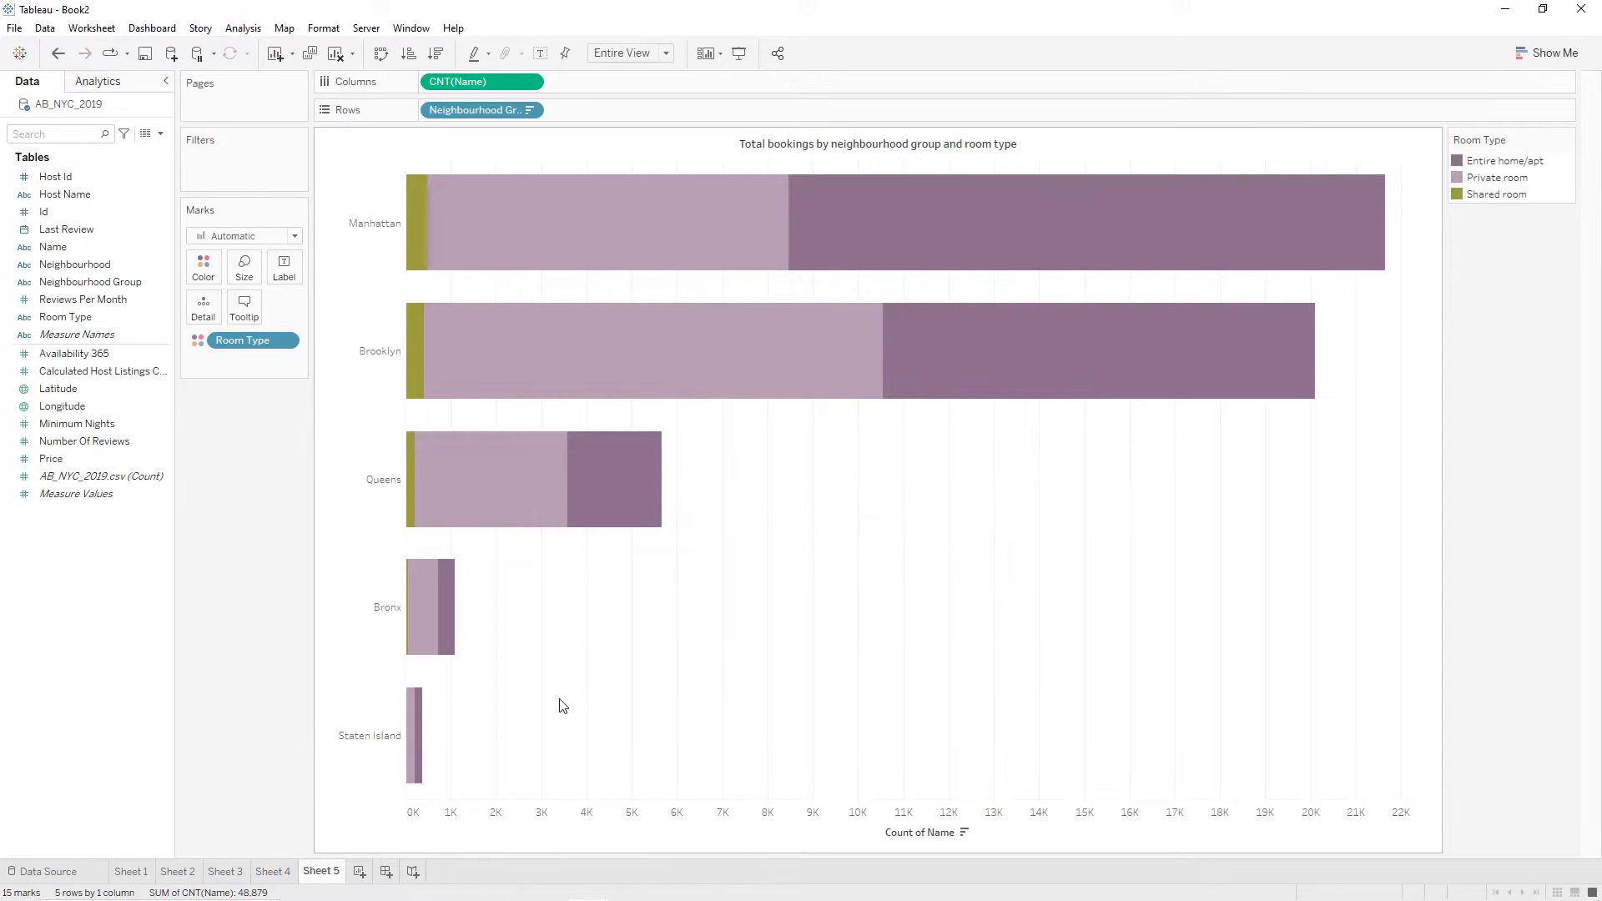
# Create a new worksheet with Last Review by year on the columns and the sum of Number Of Reviews on the rows.
pyautogui.click(359, 872)
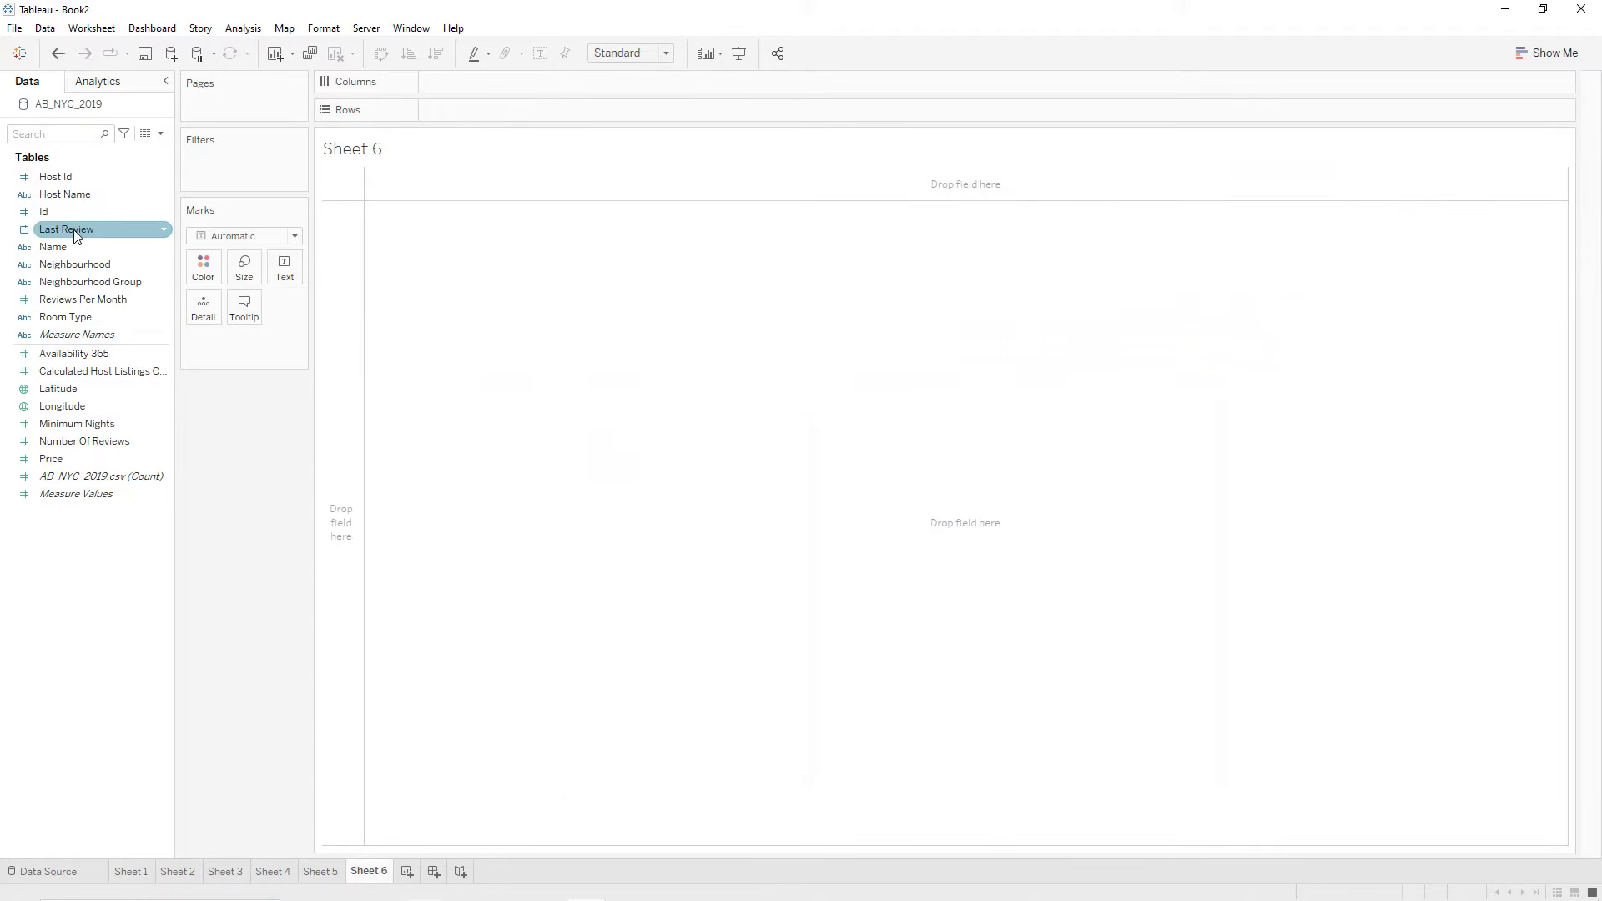
pyautogui.moveTo(74, 229); pyautogui.dragTo(469, 85)
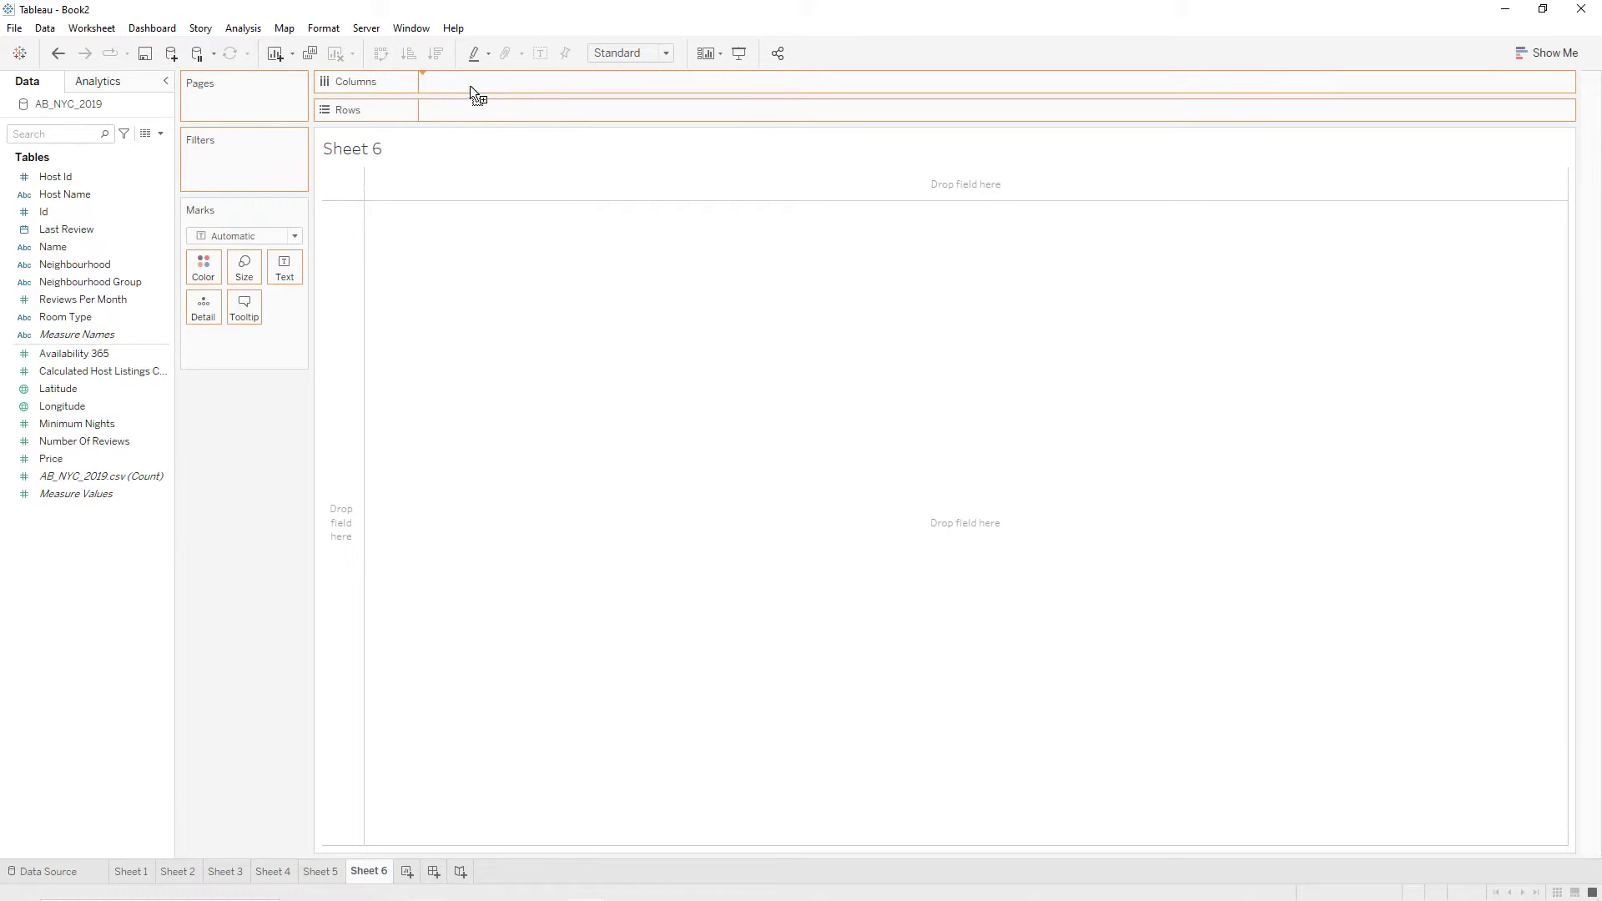
pyautogui.click(529, 81)
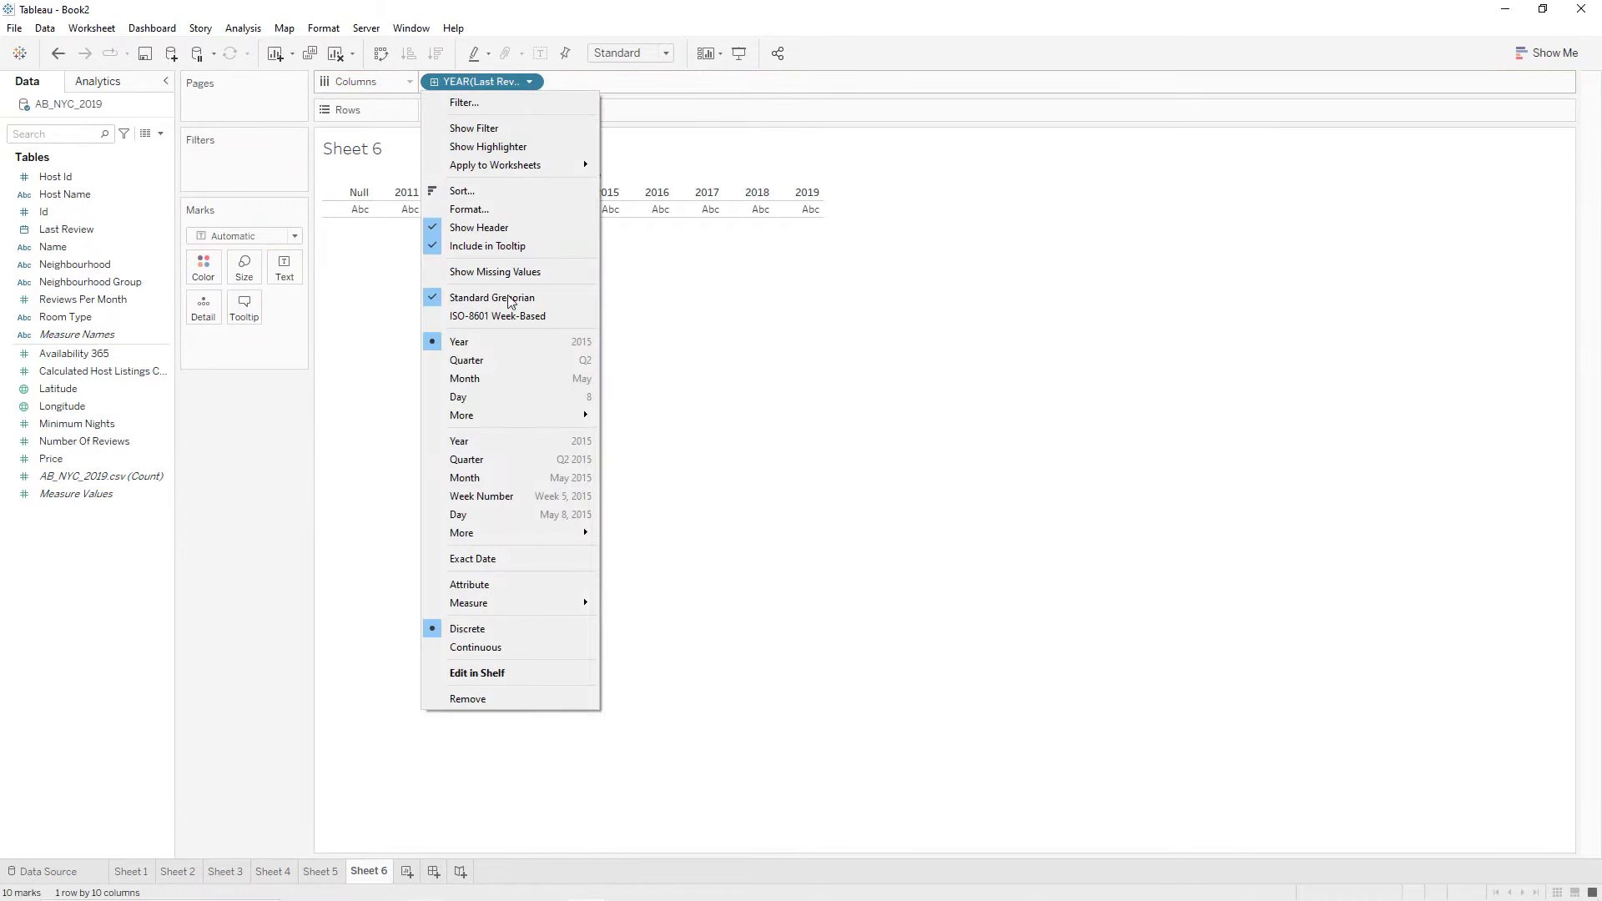
pyautogui.click(498, 342)
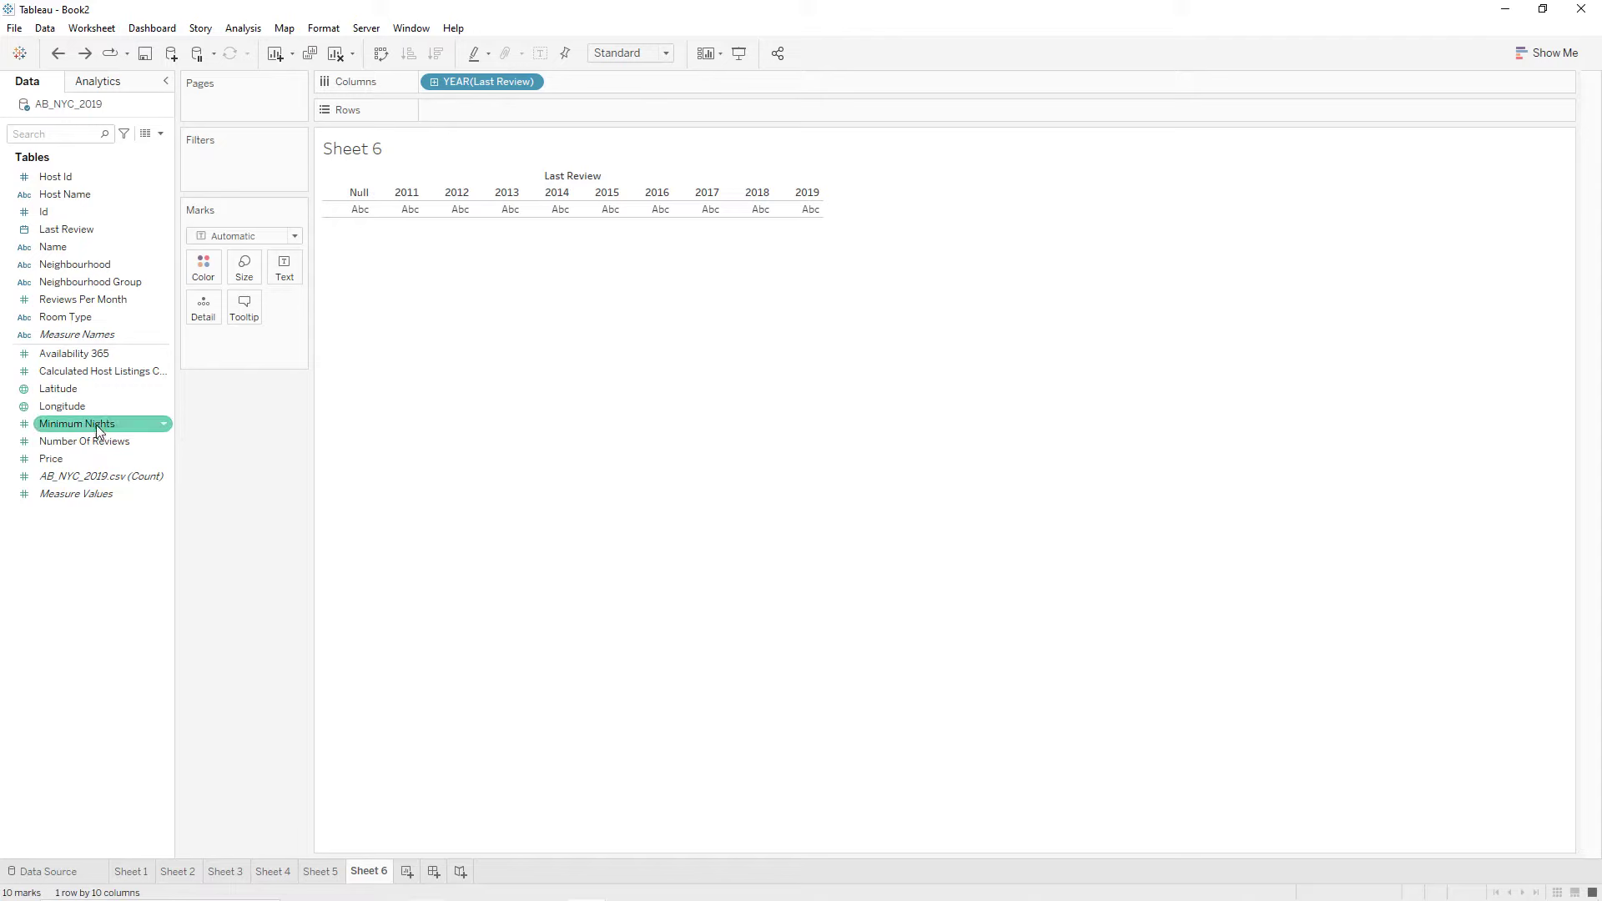
pyautogui.moveTo(77, 442)
pyautogui.mouseDown()
pyautogui.moveTo(339, 174)
pyautogui.moveTo(475, 114)
pyautogui.mouseUp()
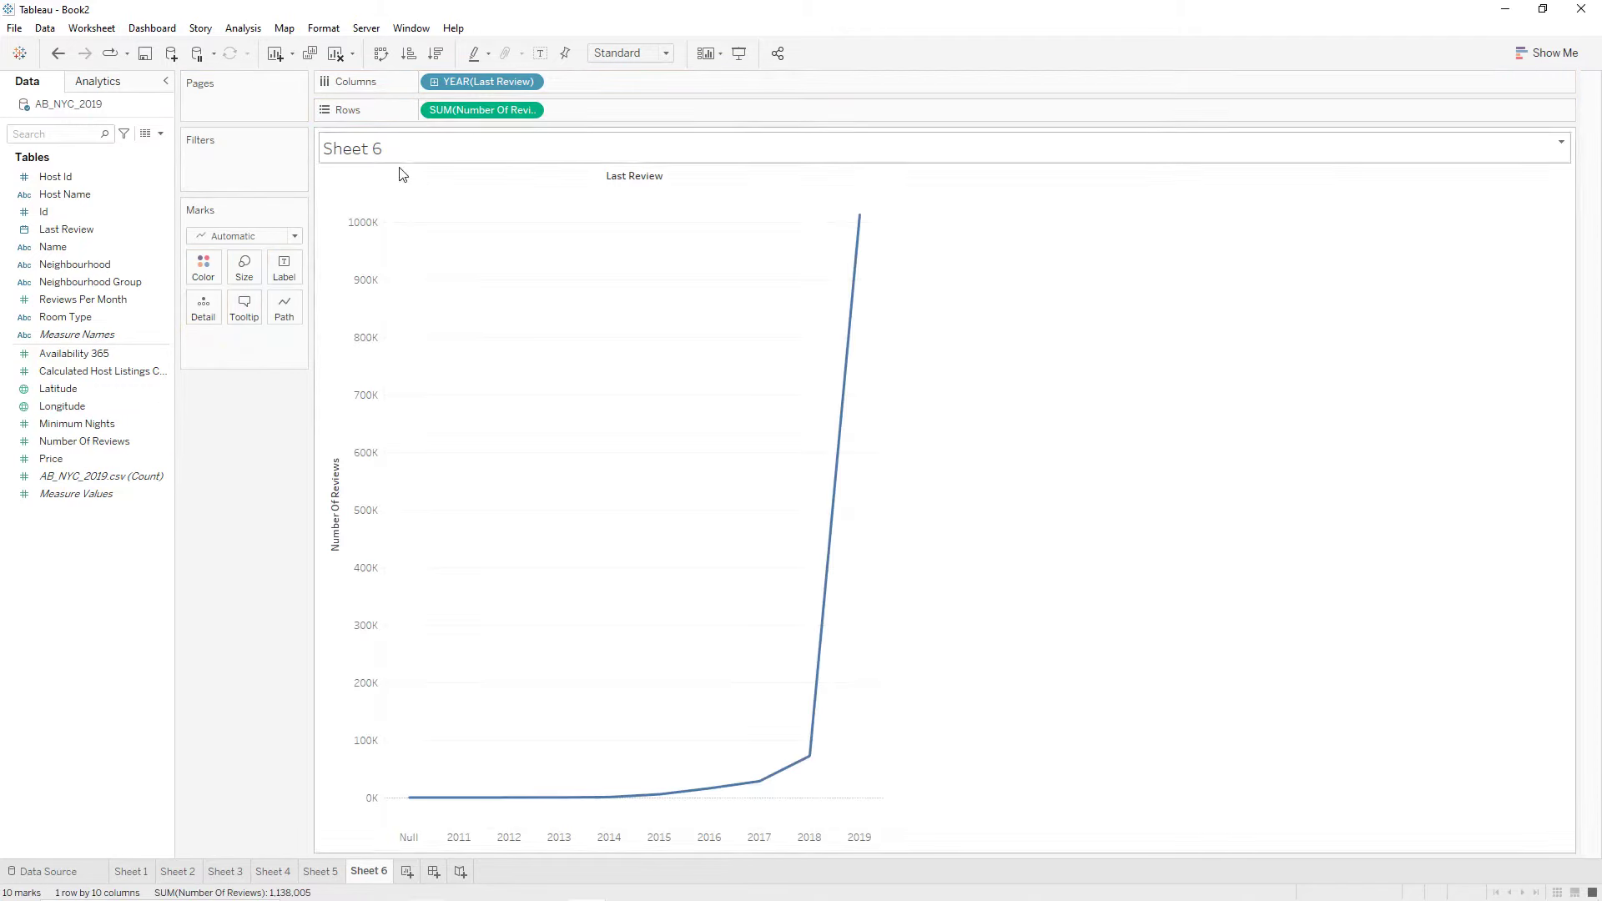
# Change the yearly reviews line to a bar chart and fit it to the entire view.
pyautogui.click(242, 236)
pyautogui.click(241, 273)
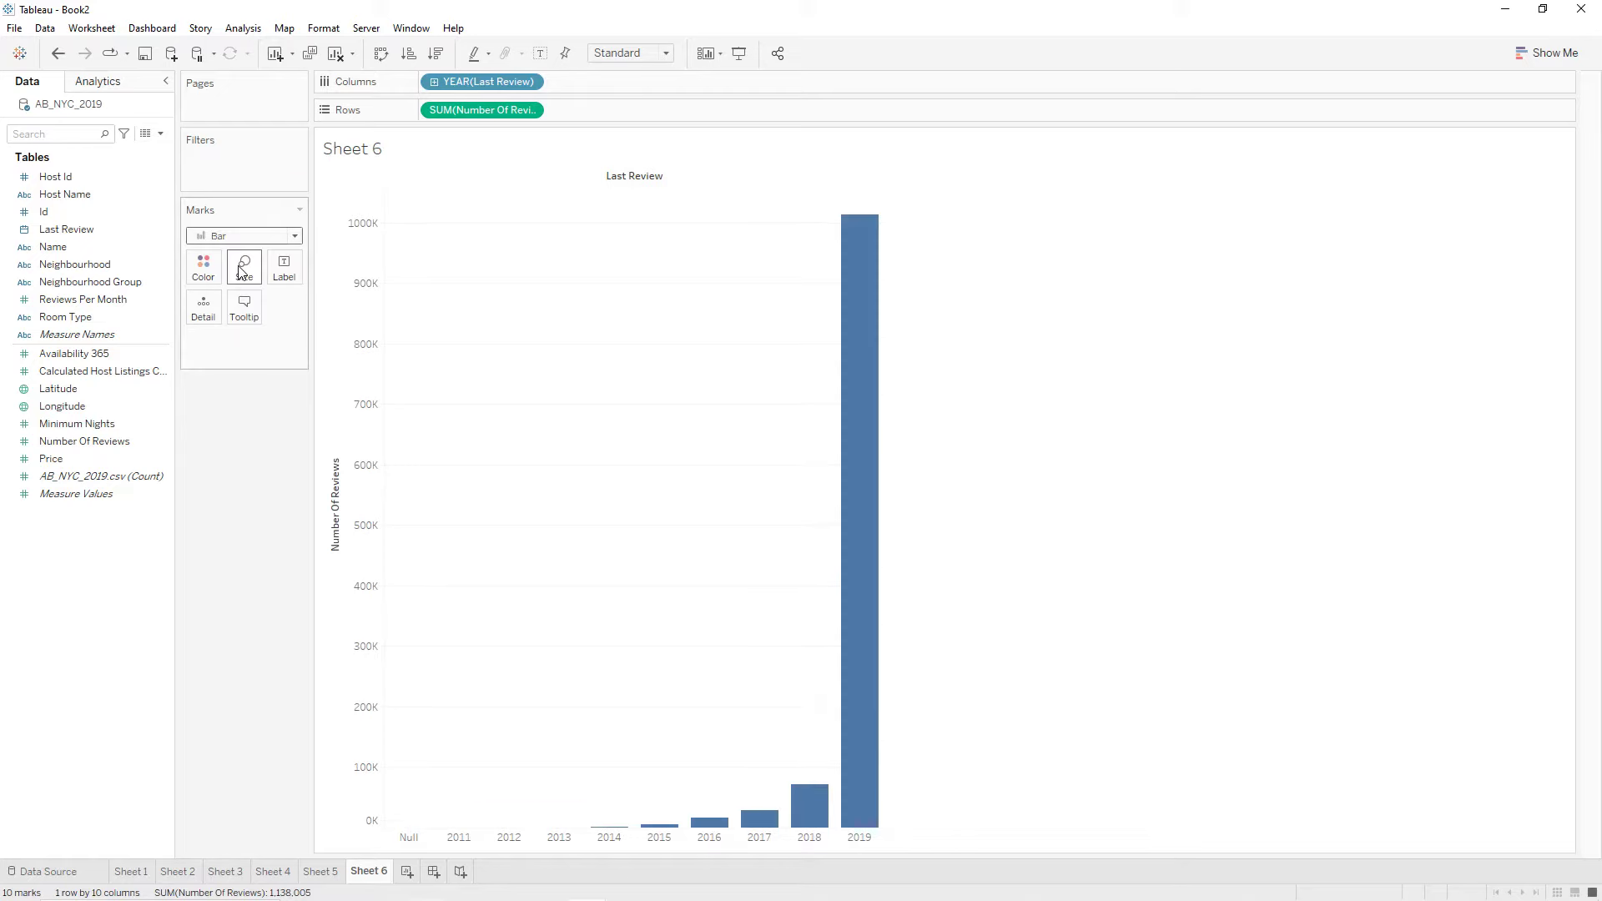
pyautogui.click(641, 58)
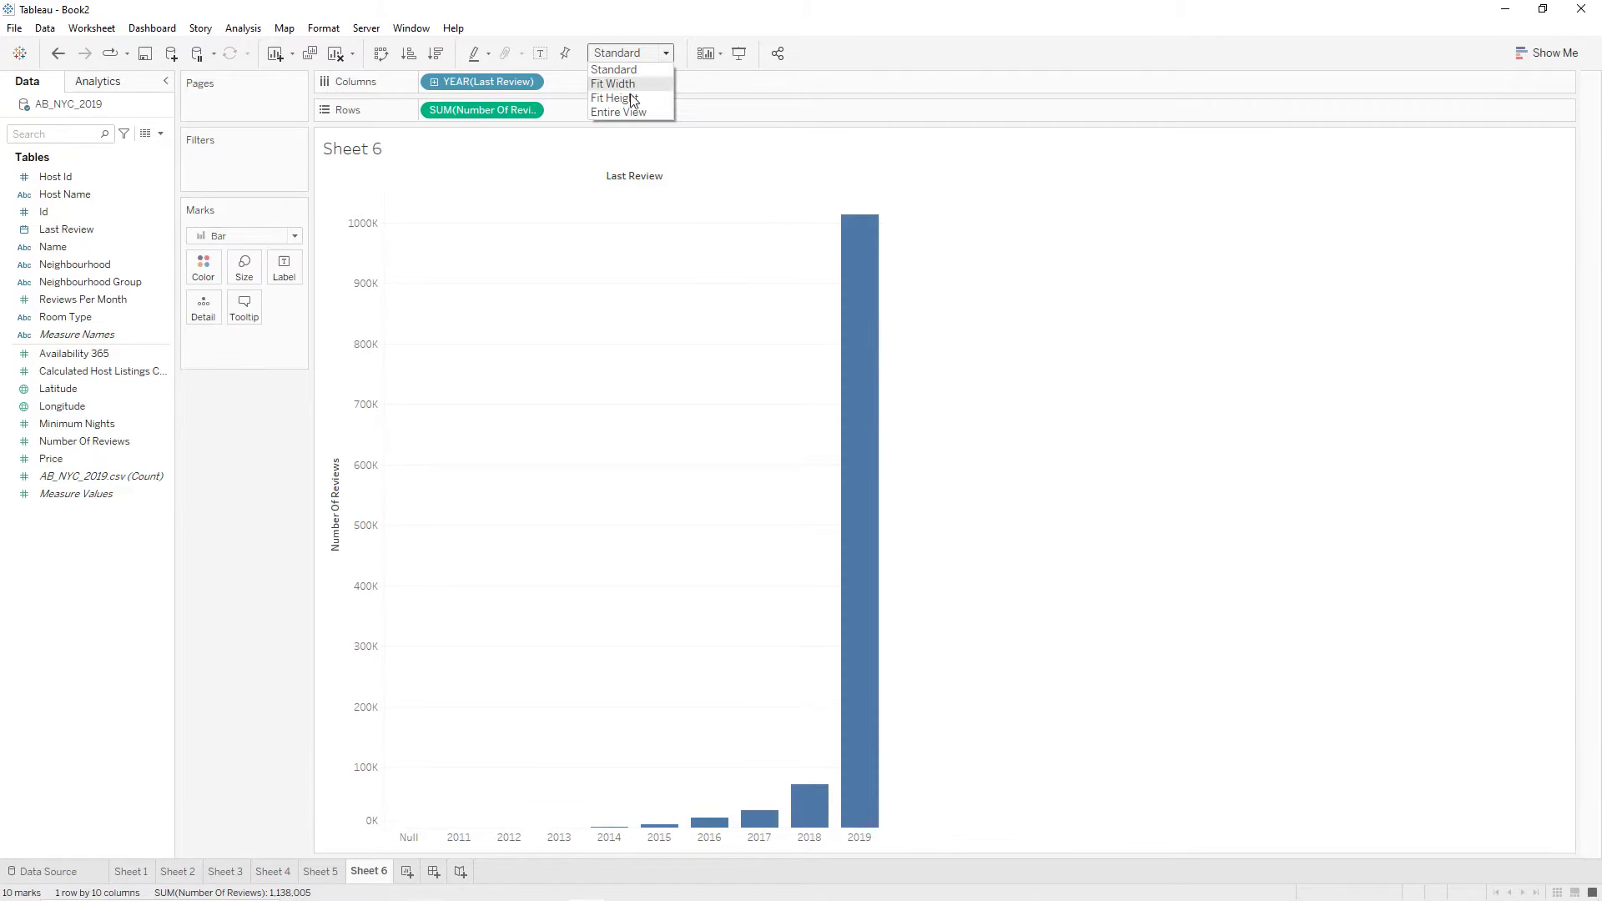
pyautogui.click(626, 110)
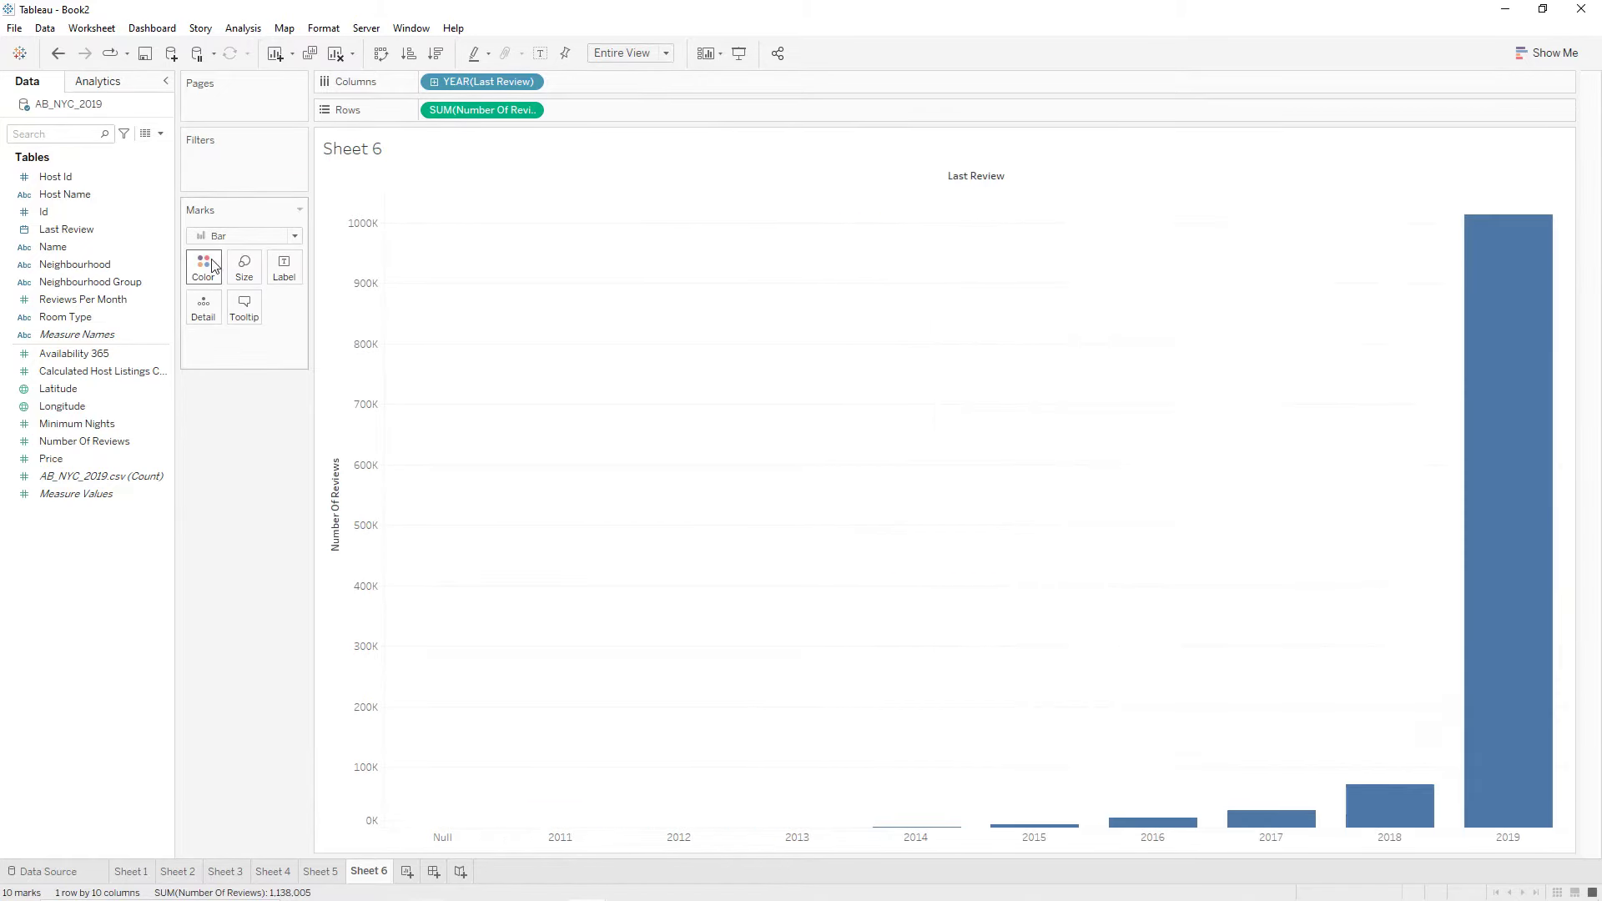
# Color the yearly review bars light pink.
pyautogui.click(204, 267)
pyautogui.click(262, 364)
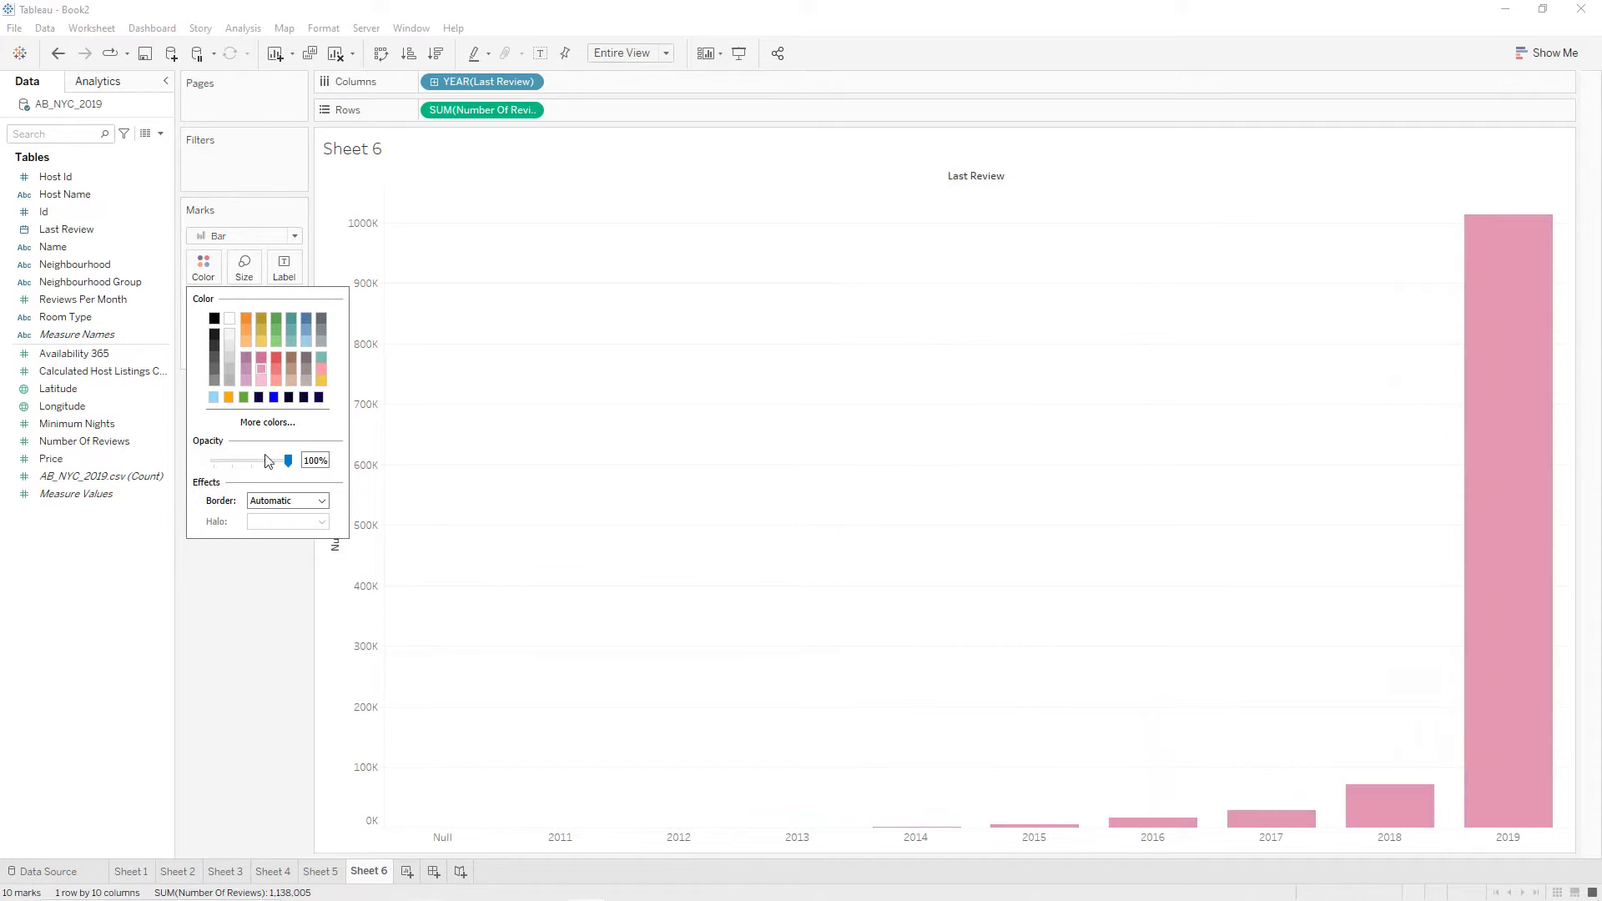
pyautogui.click(248, 565)
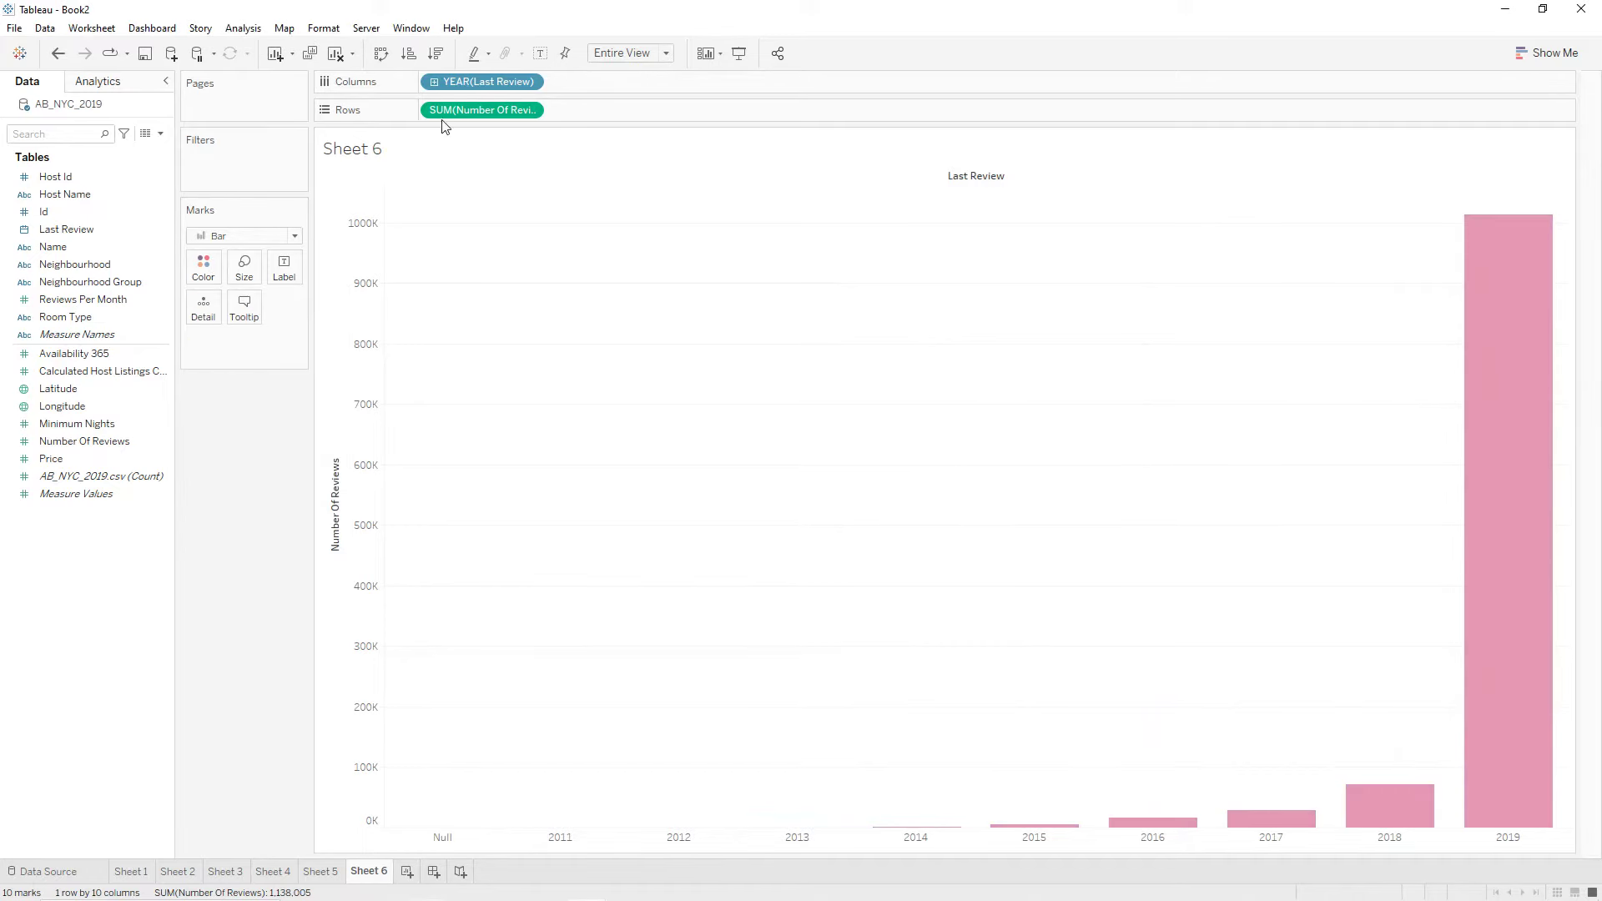
# Label the bars with the sum of Number Of Reviews and exclude the Null year from the chart.
pyautogui.moveTo(455, 116); pyautogui.dragTo(280, 271)
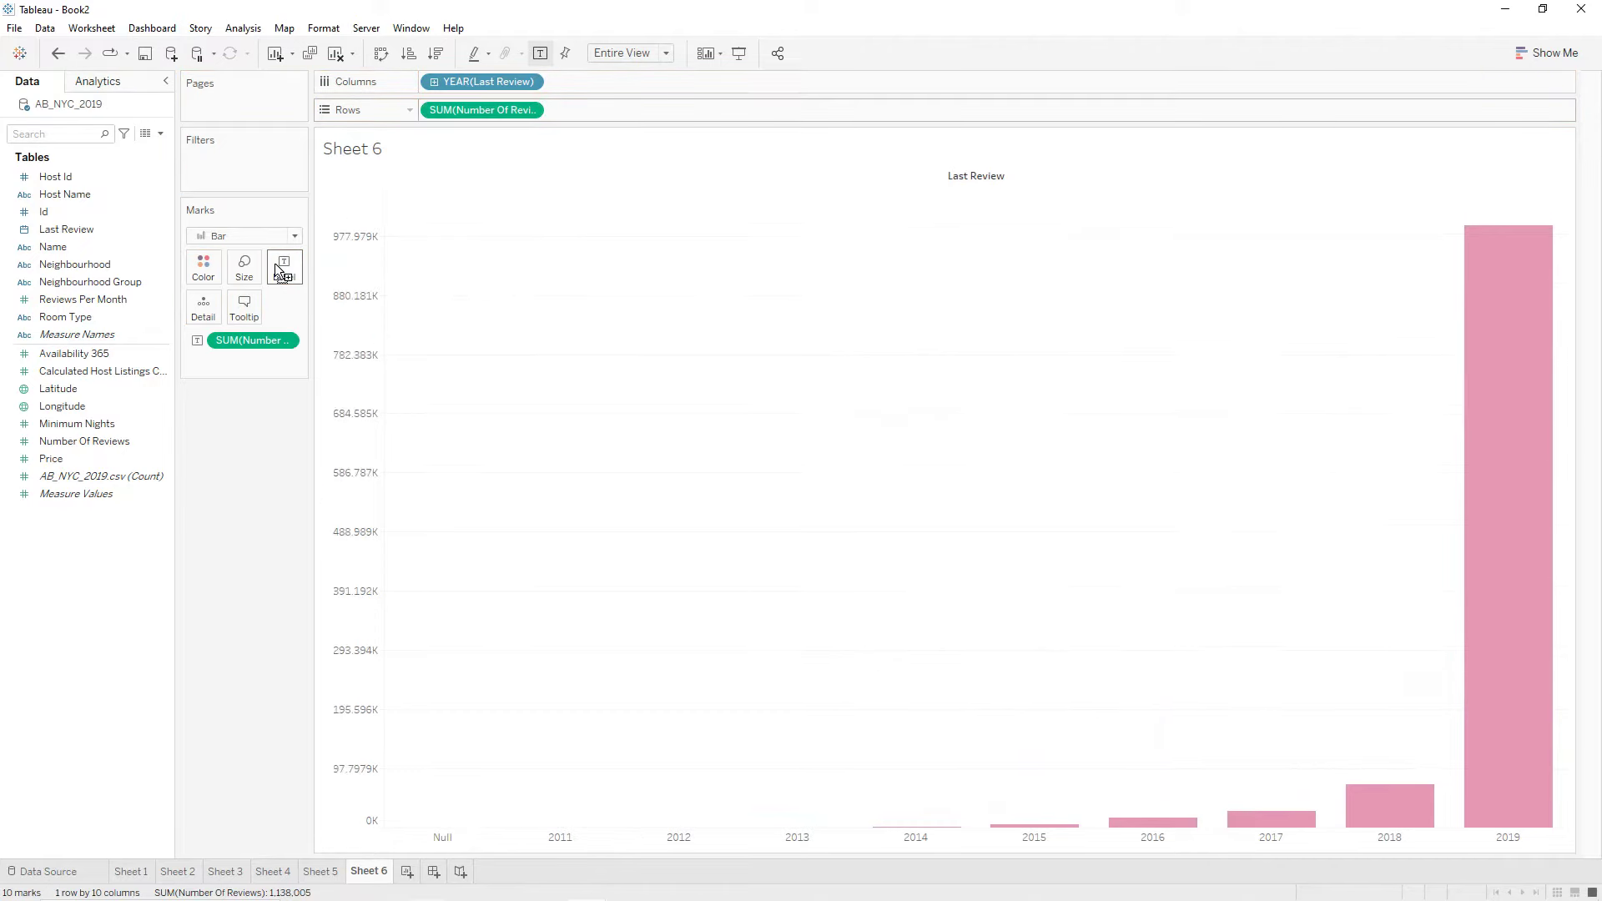
pyautogui.rightClick(434, 839)
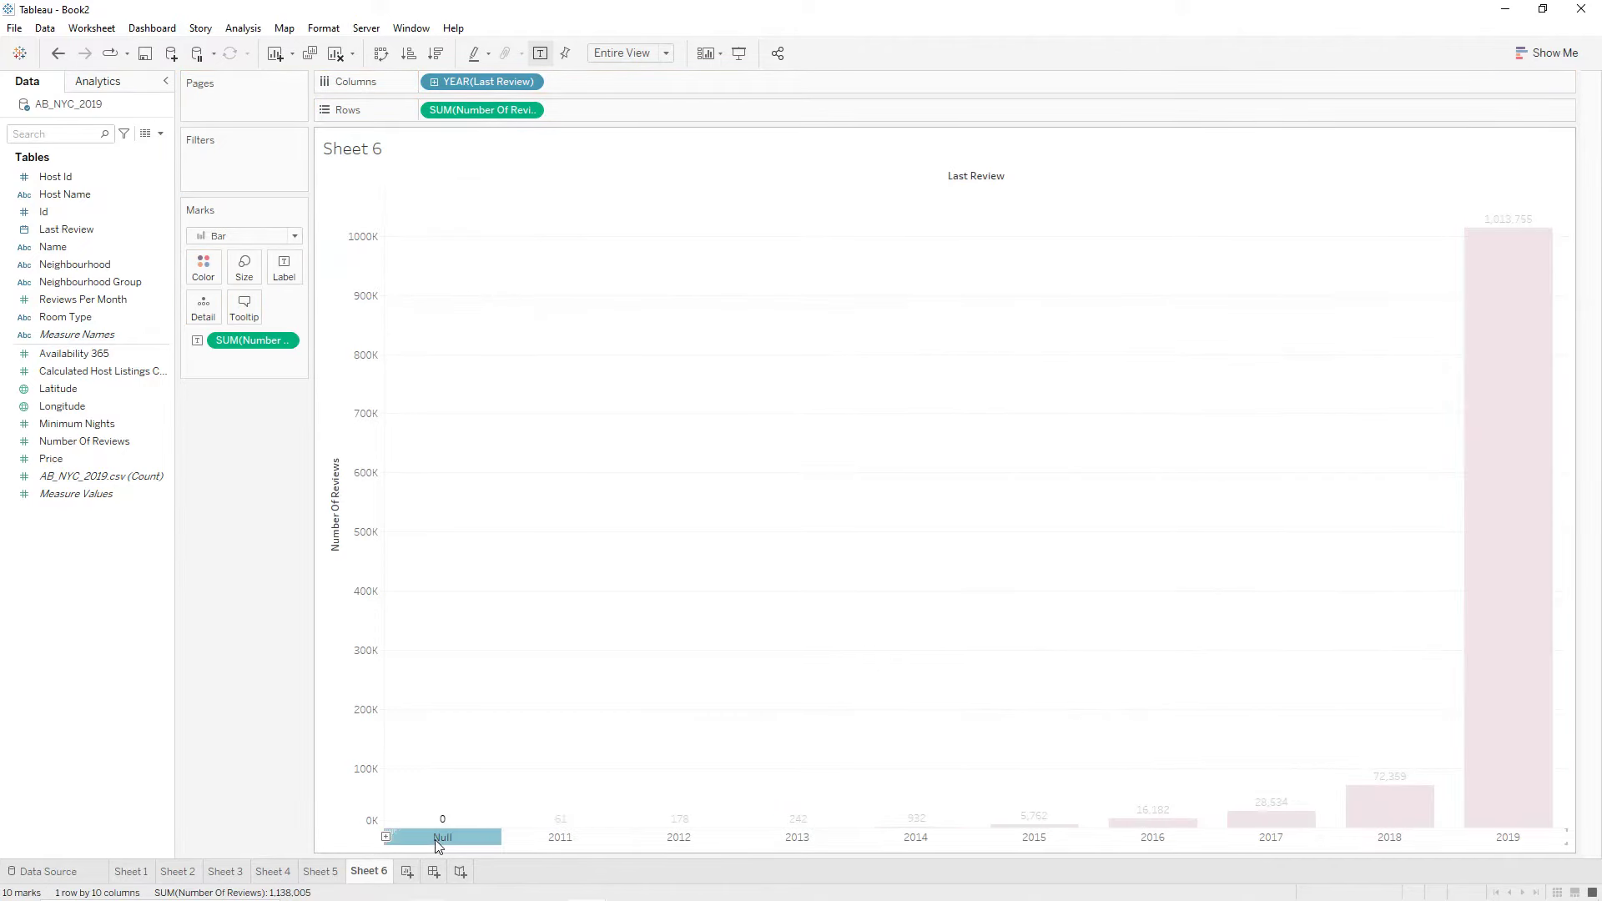
pyautogui.click(481, 702)
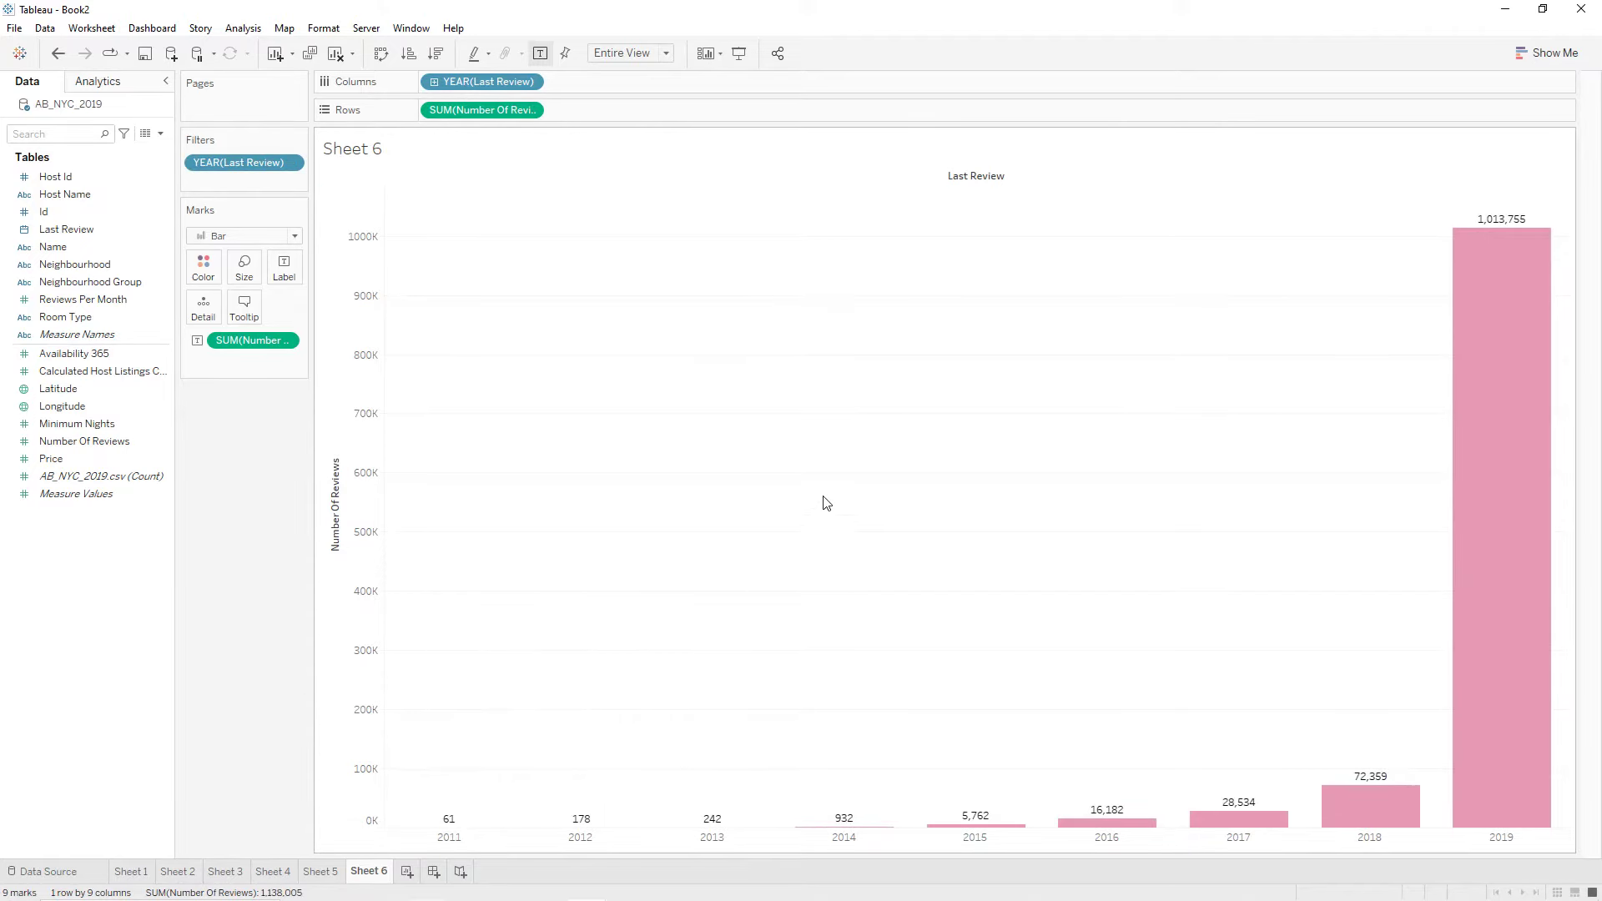
# Title the sheet "Total reviews by year" in bold, centered text with a smaller font size.
pyautogui.doubleClick(440, 159)
pyautogui.hotkey('ctrl', 'a')
pyautogui.write('To')
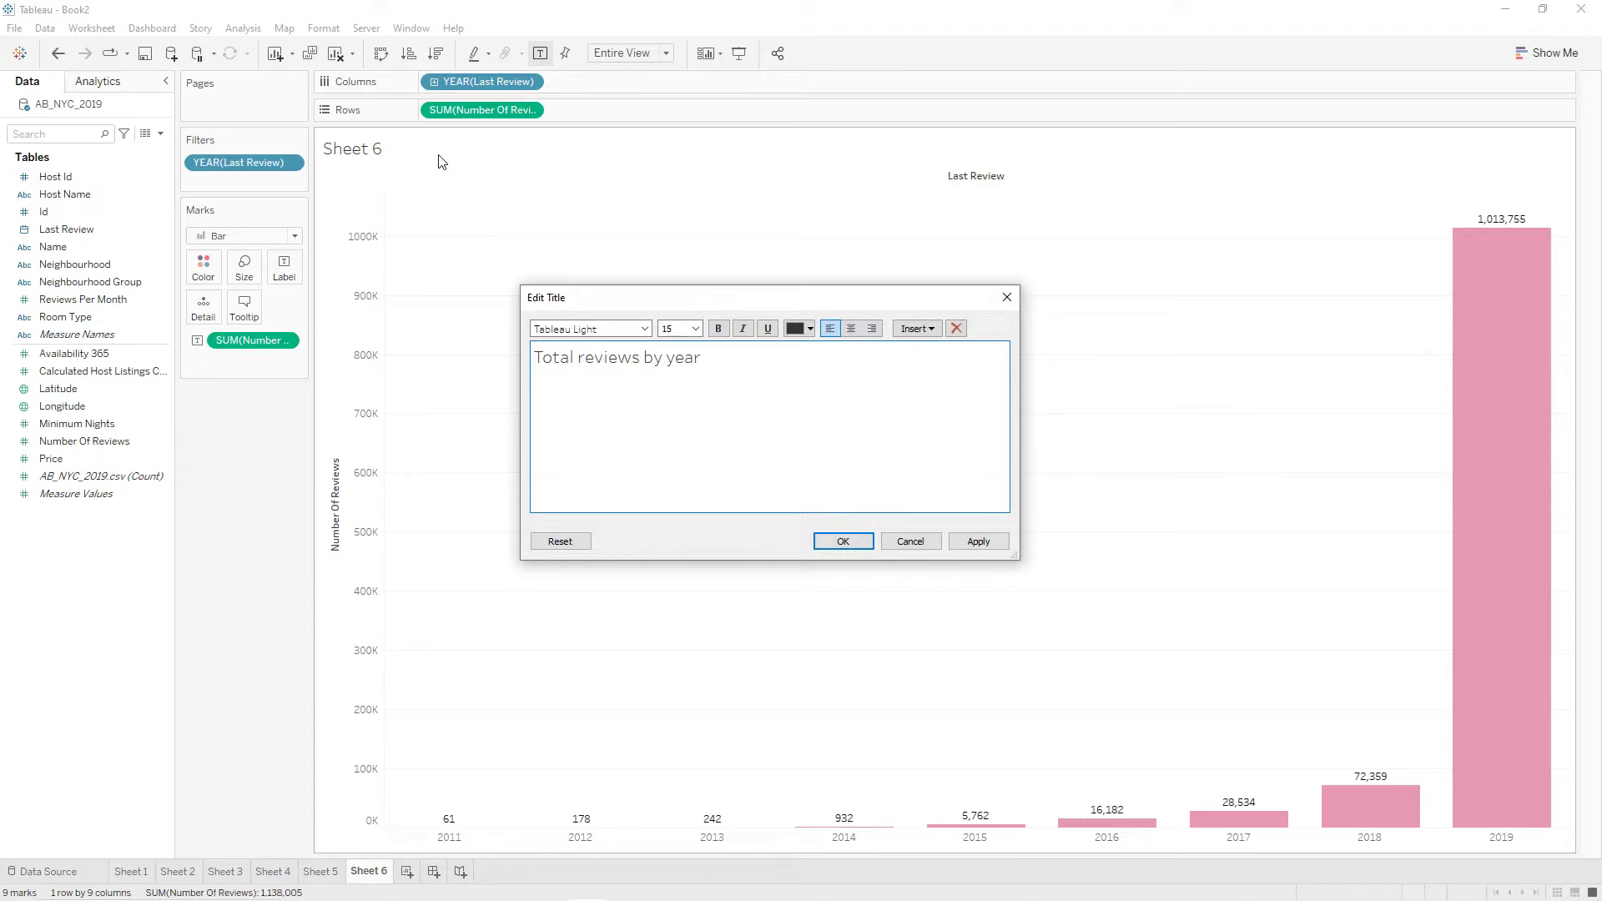
pyautogui.hotkey('ctrl', 'a')
pyautogui.click(851, 328)
pyautogui.click(719, 328)
pyautogui.click(695, 328)
pyautogui.click(672, 406)
pyautogui.click(978, 542)
pyautogui.click(843, 541)
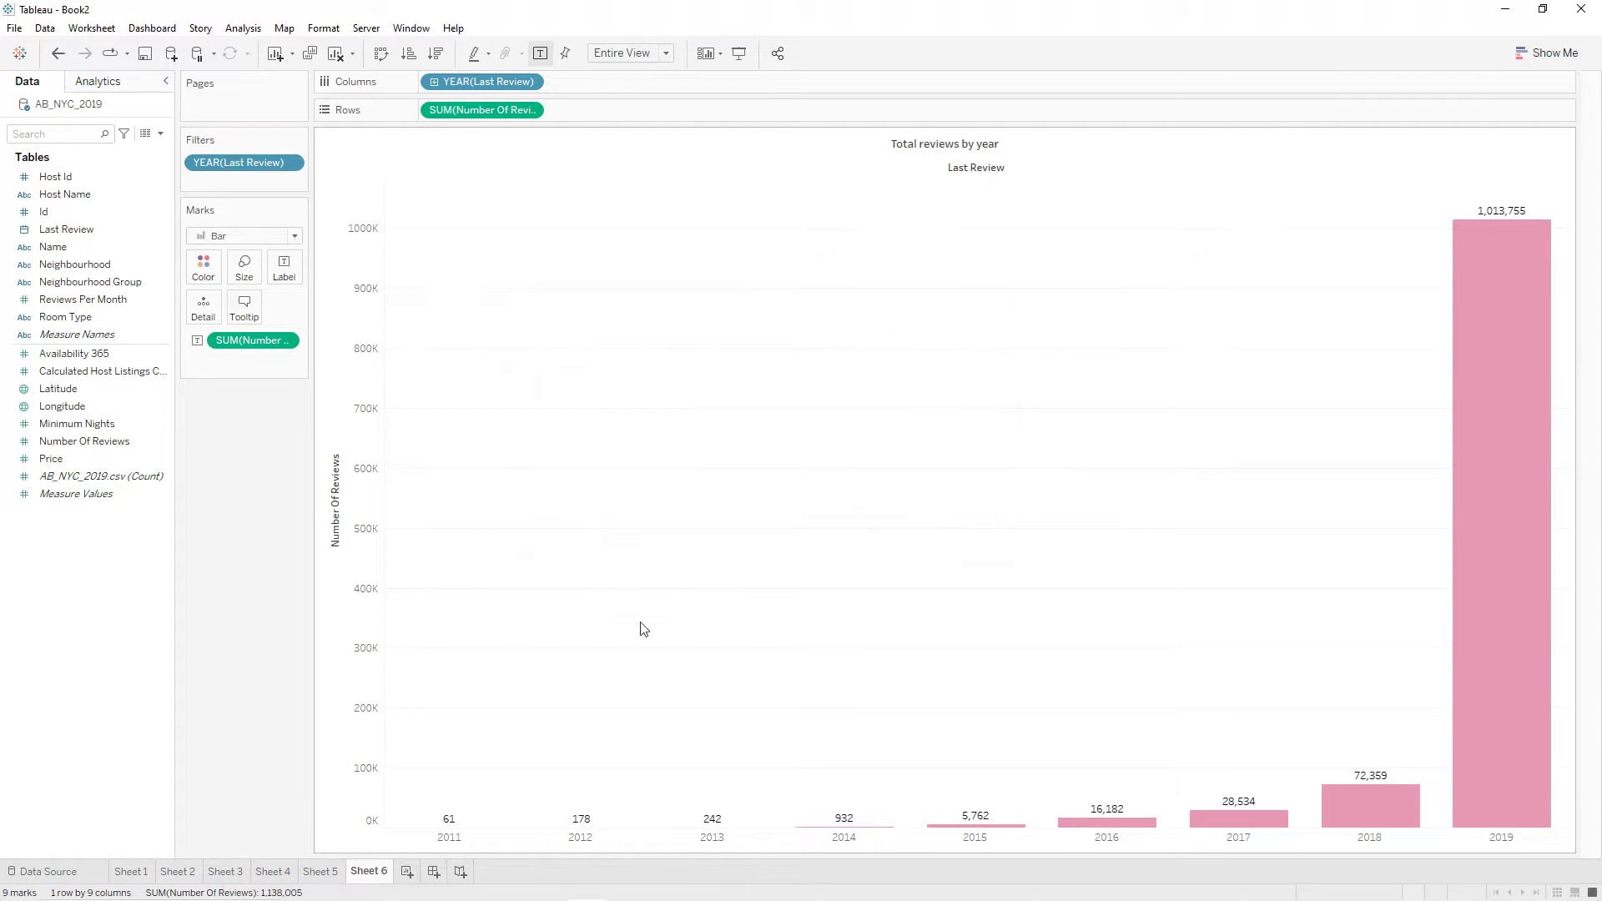
# Create a new worksheet listing each Neighbourhood Group on the rows with its average Price as text.
pyautogui.click(407, 873)
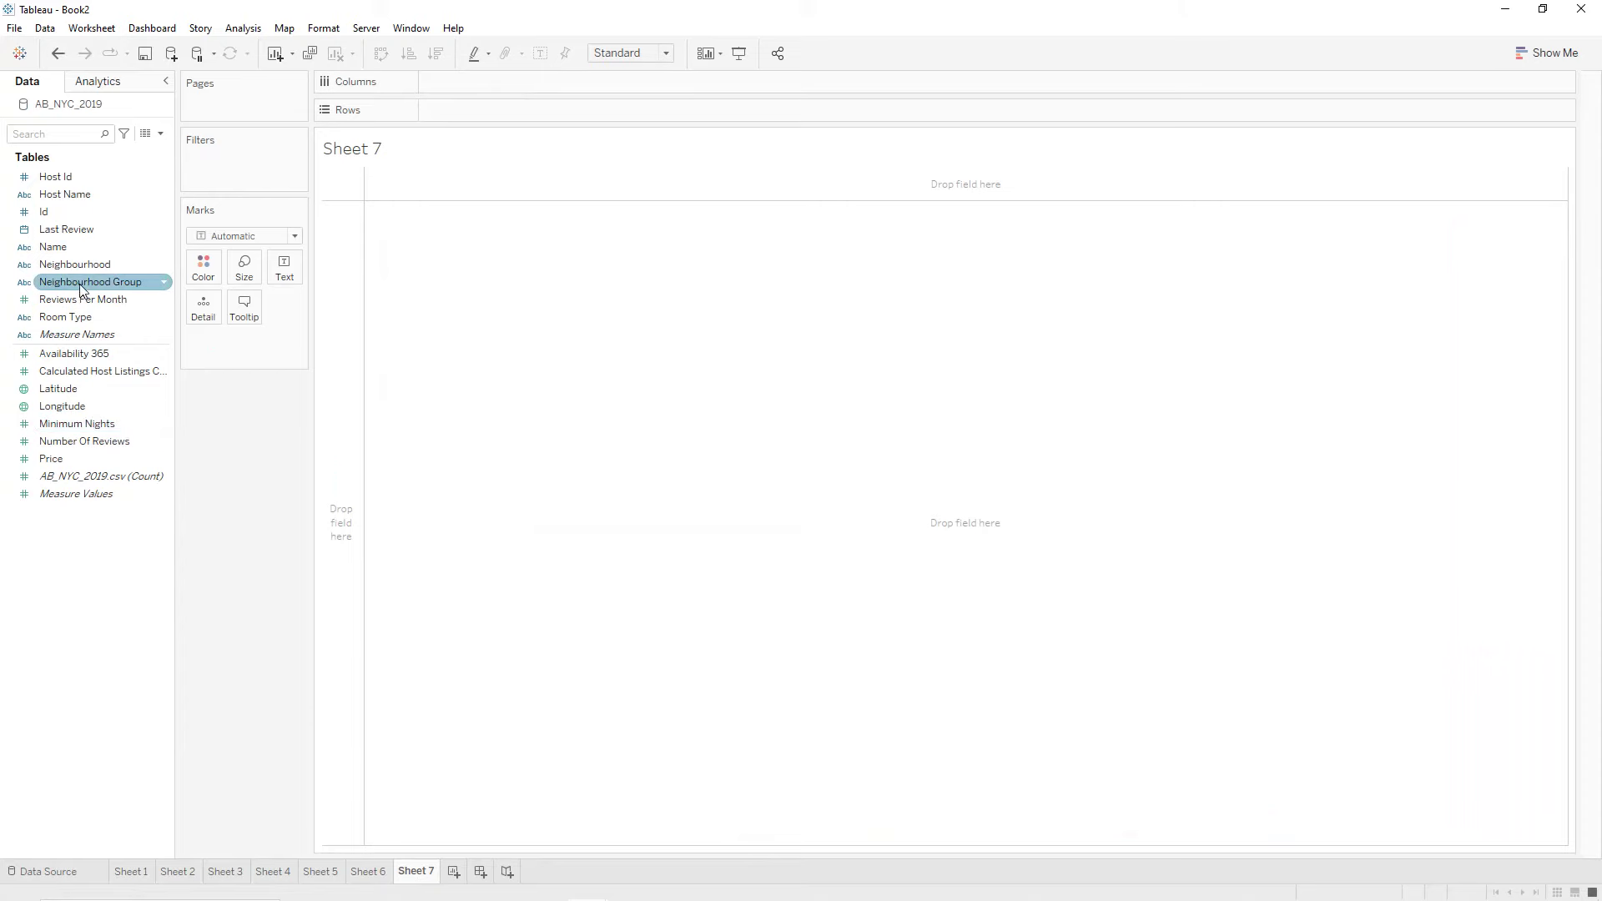
pyautogui.moveTo(80, 286); pyautogui.dragTo(472, 111)
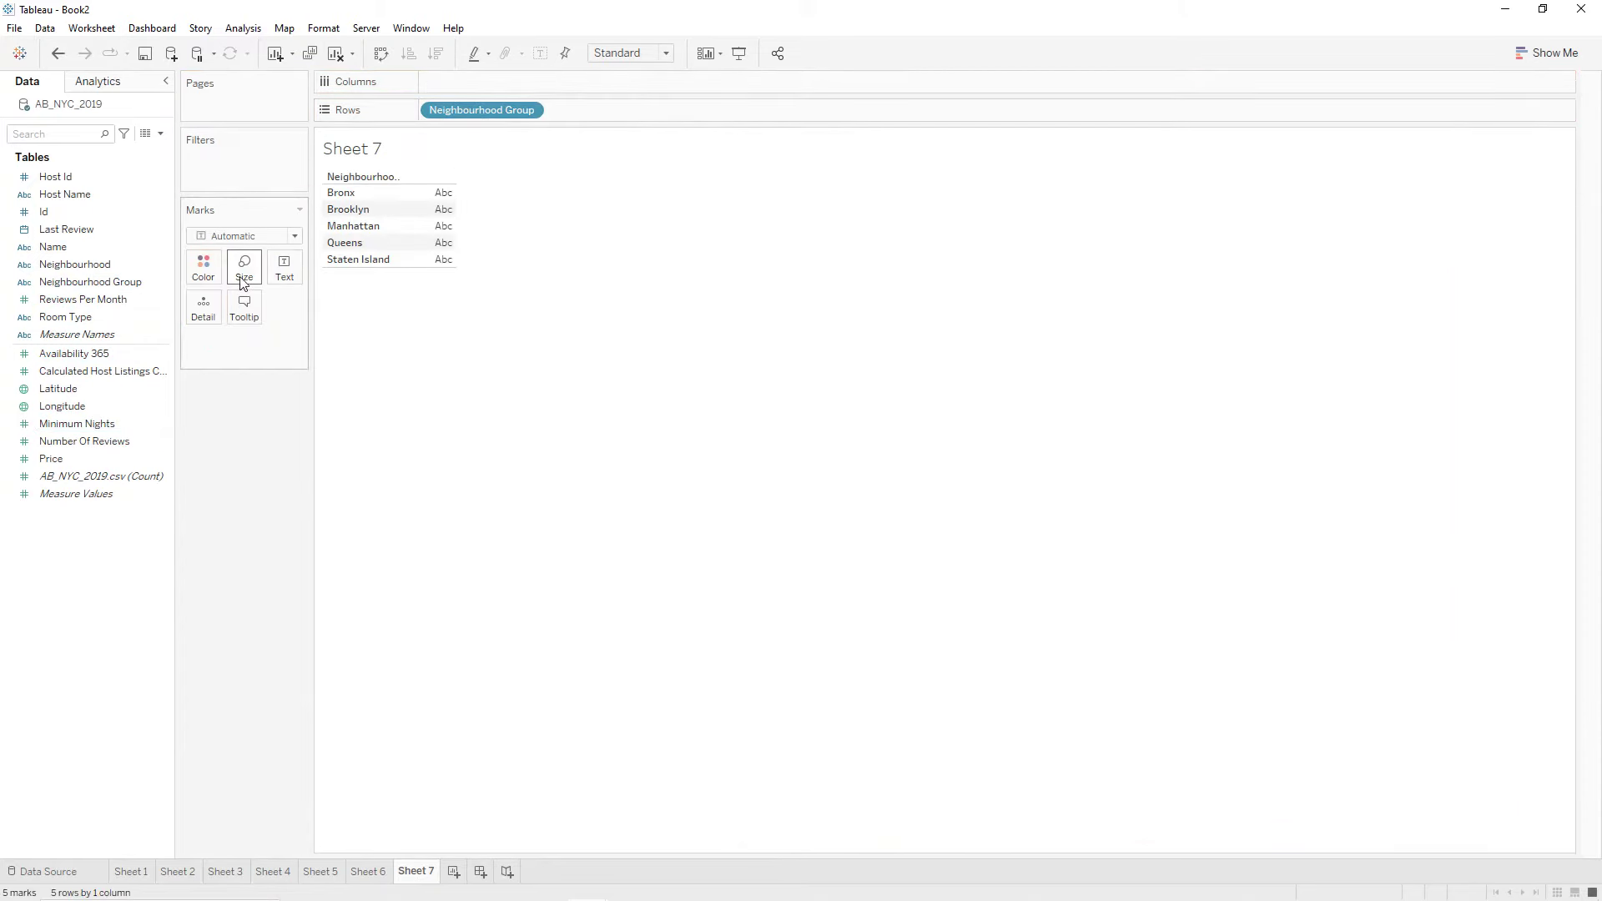
pyautogui.moveTo(60, 458); pyautogui.dragTo(275, 272)
pyautogui.click(287, 340)
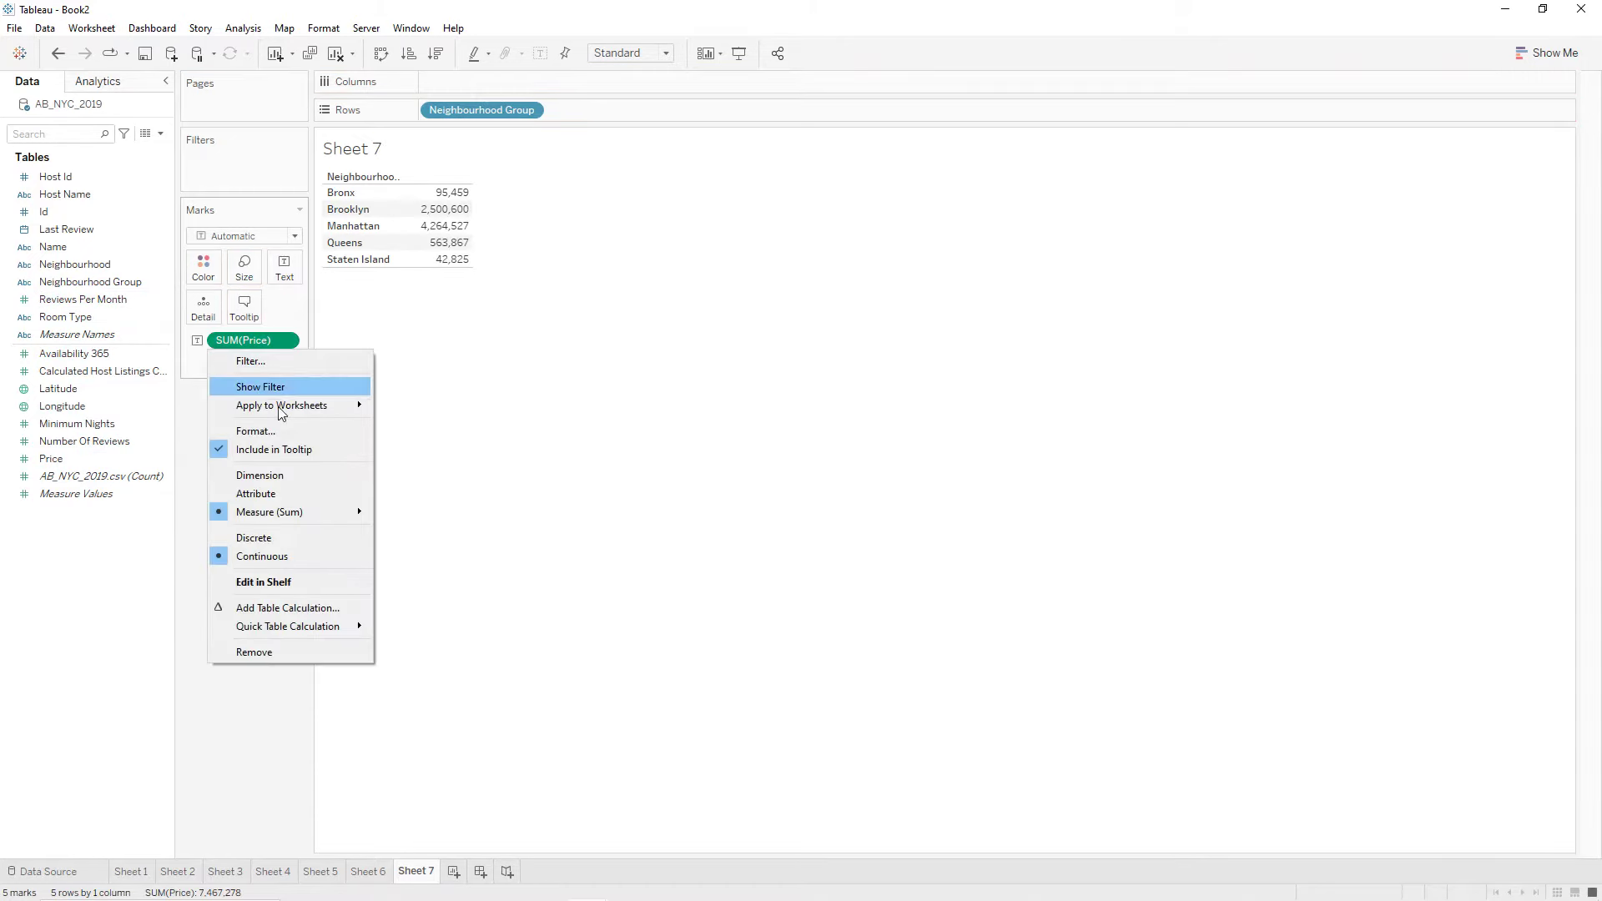
pyautogui.moveTo(288, 514)
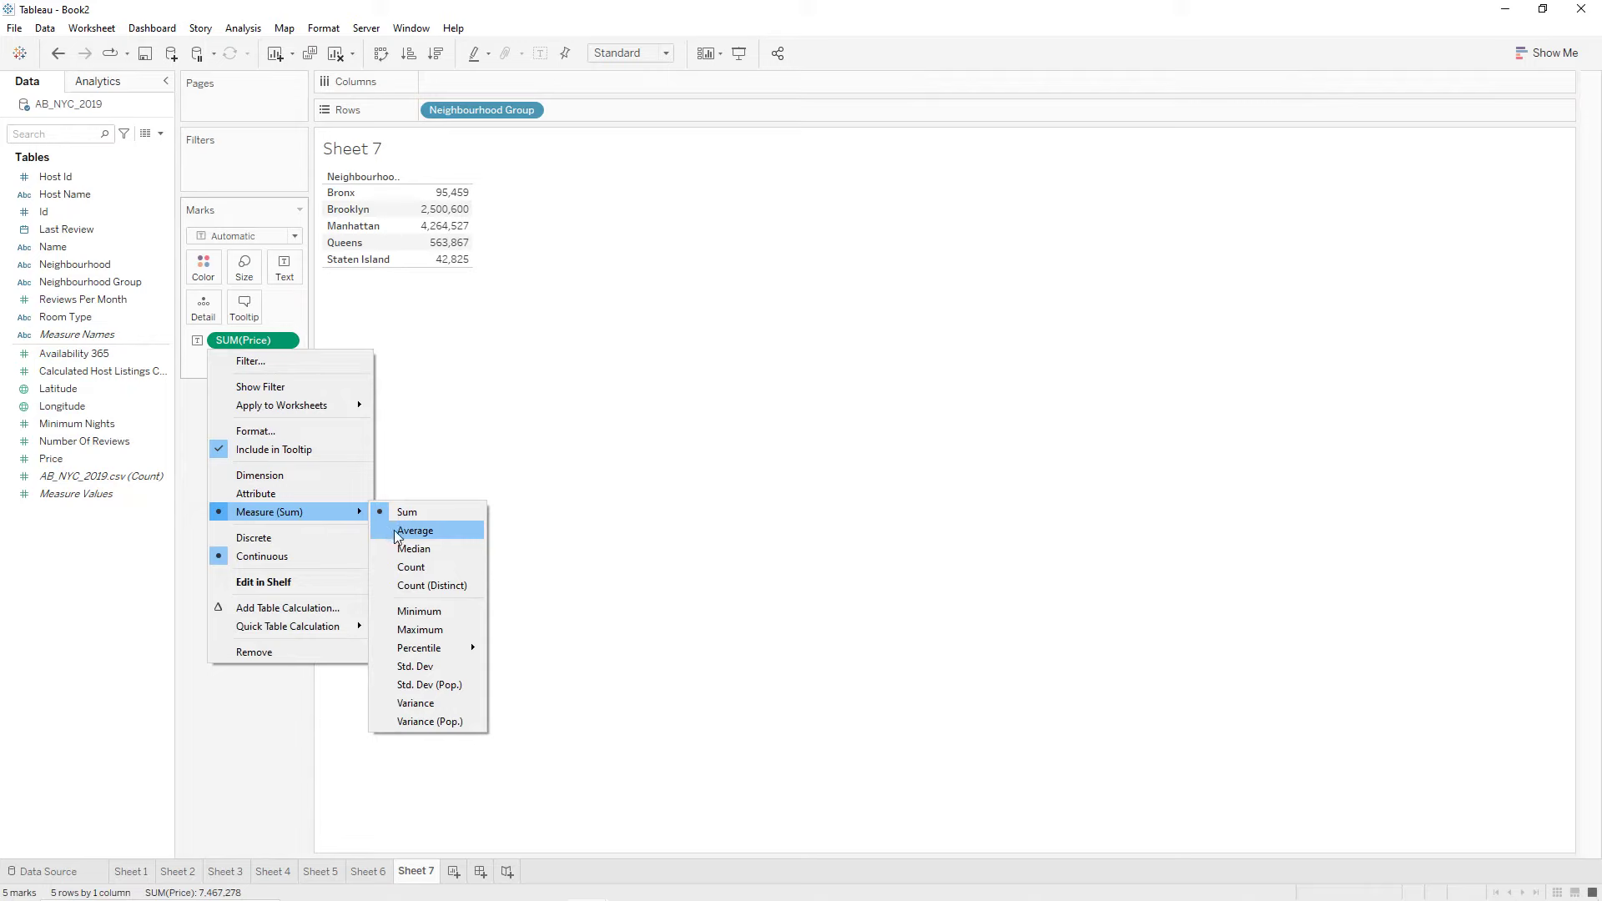
pyautogui.click(409, 530)
# Filter the average price table by Room Type to include only Entire home/apt.
pyautogui.moveTo(90, 317); pyautogui.dragTo(247, 160)
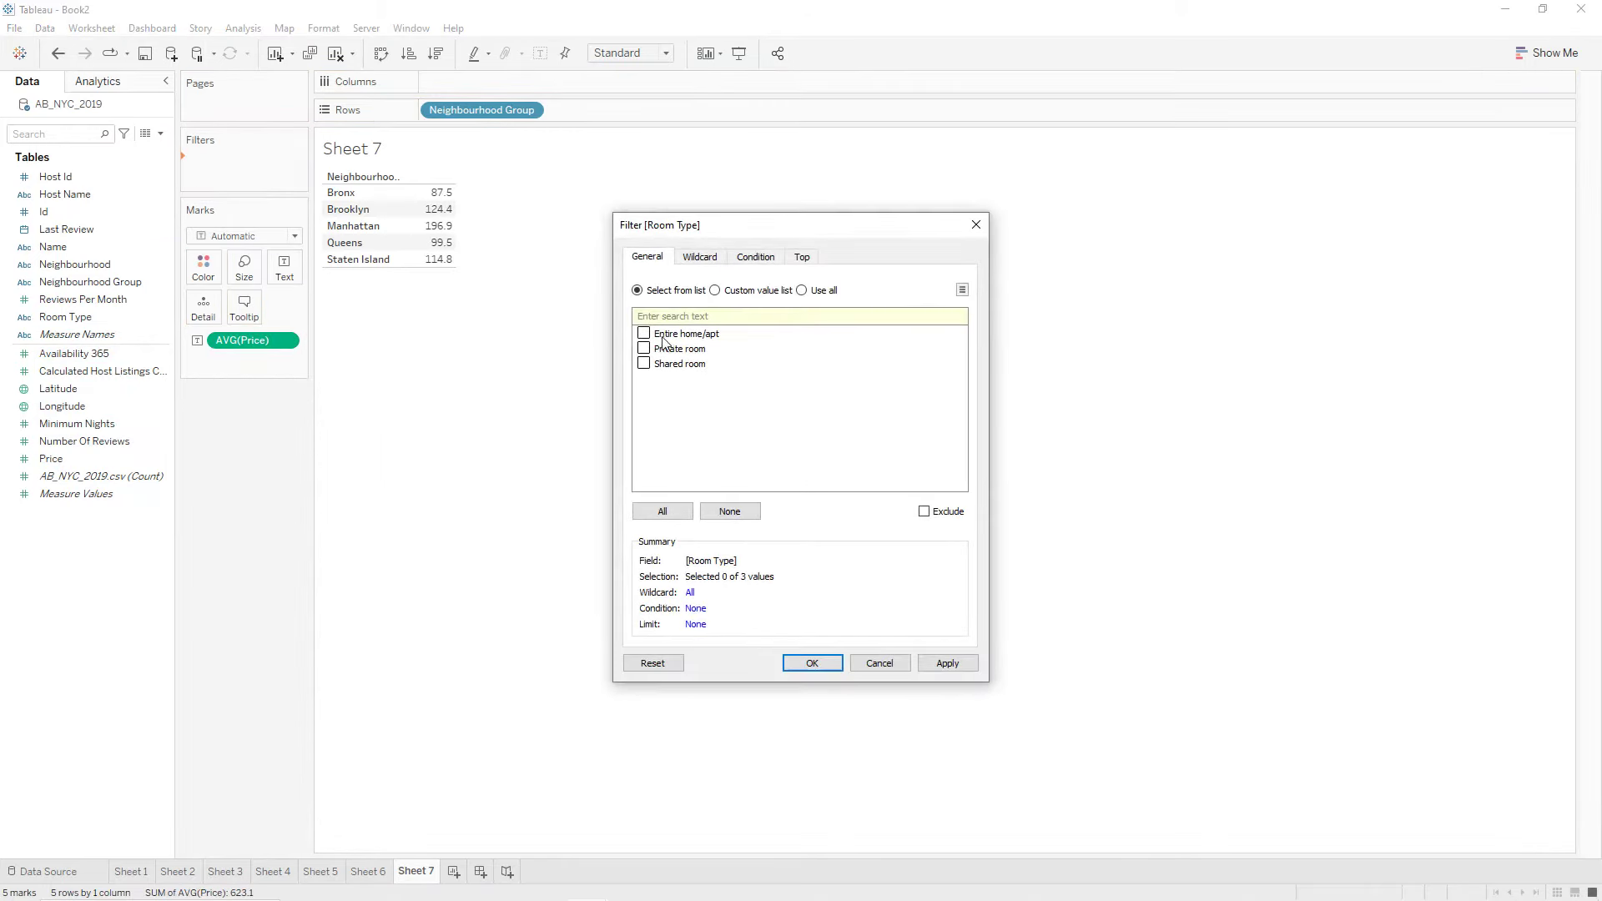
pyautogui.click(948, 662)
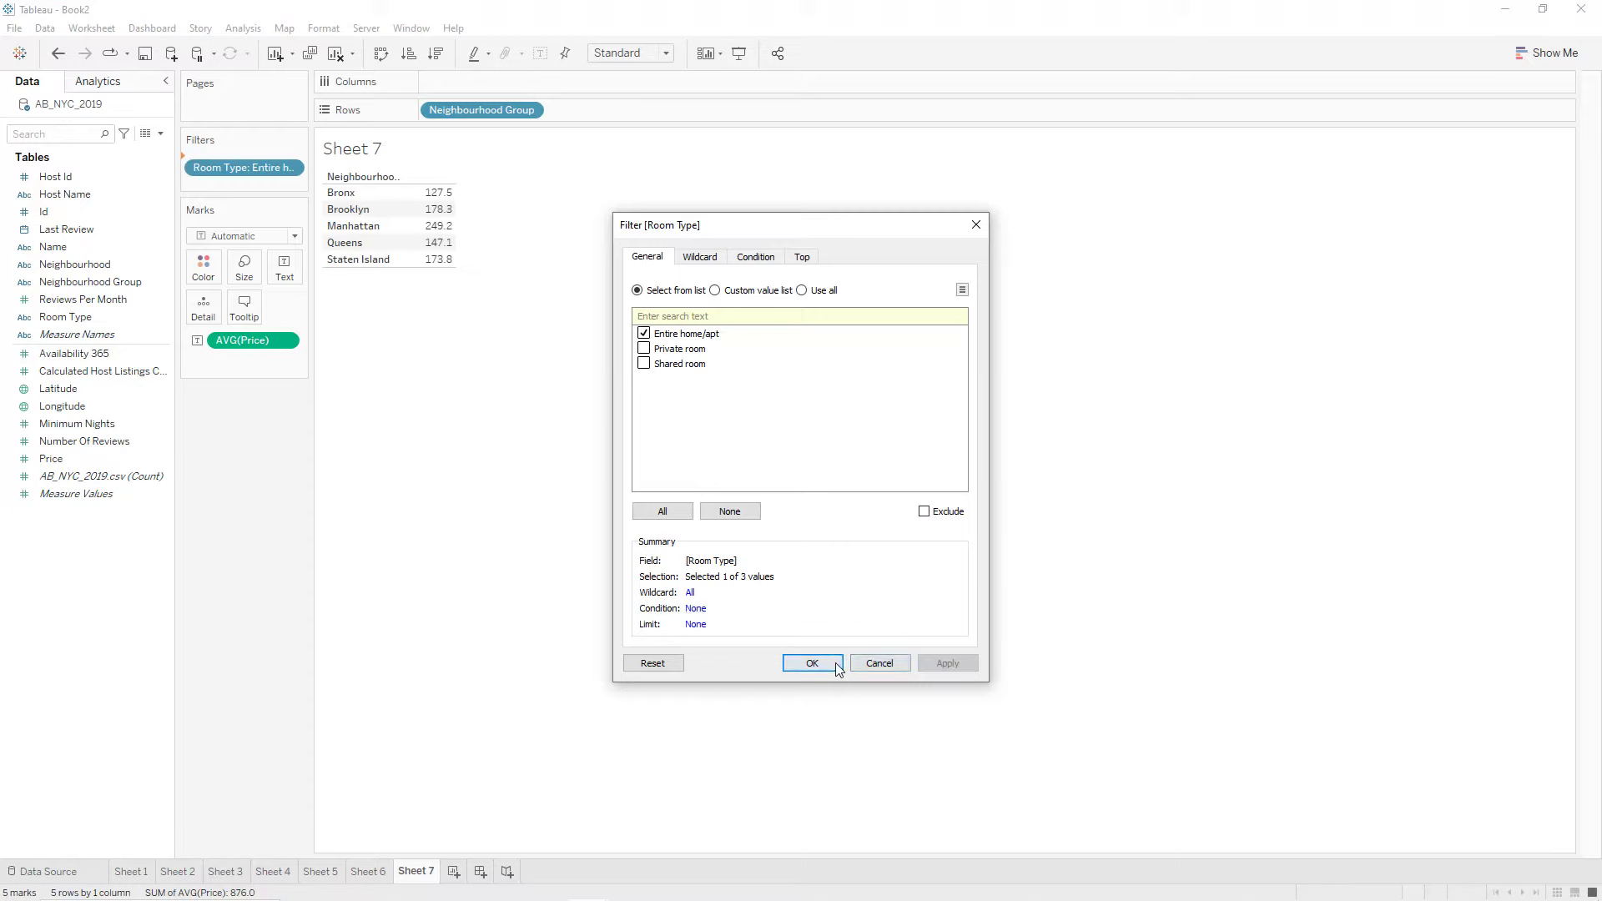
pyautogui.click(830, 663)
# Show the Room Type filter beside the view as a single value list.
pyautogui.click(293, 163)
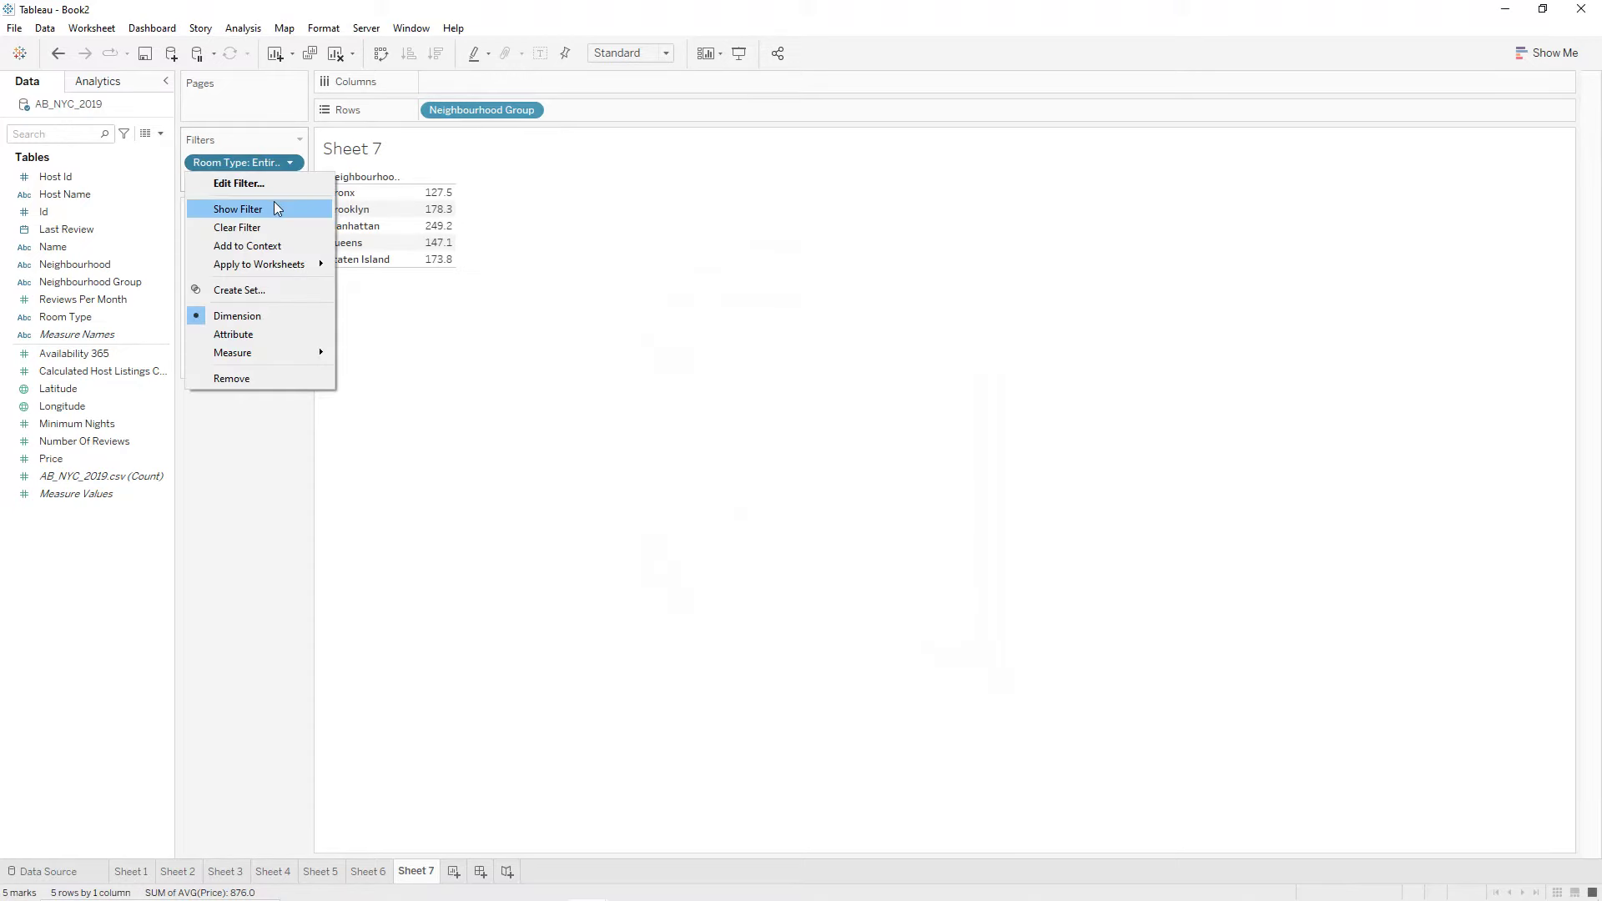
pyautogui.click(278, 209)
pyautogui.click(1568, 139)
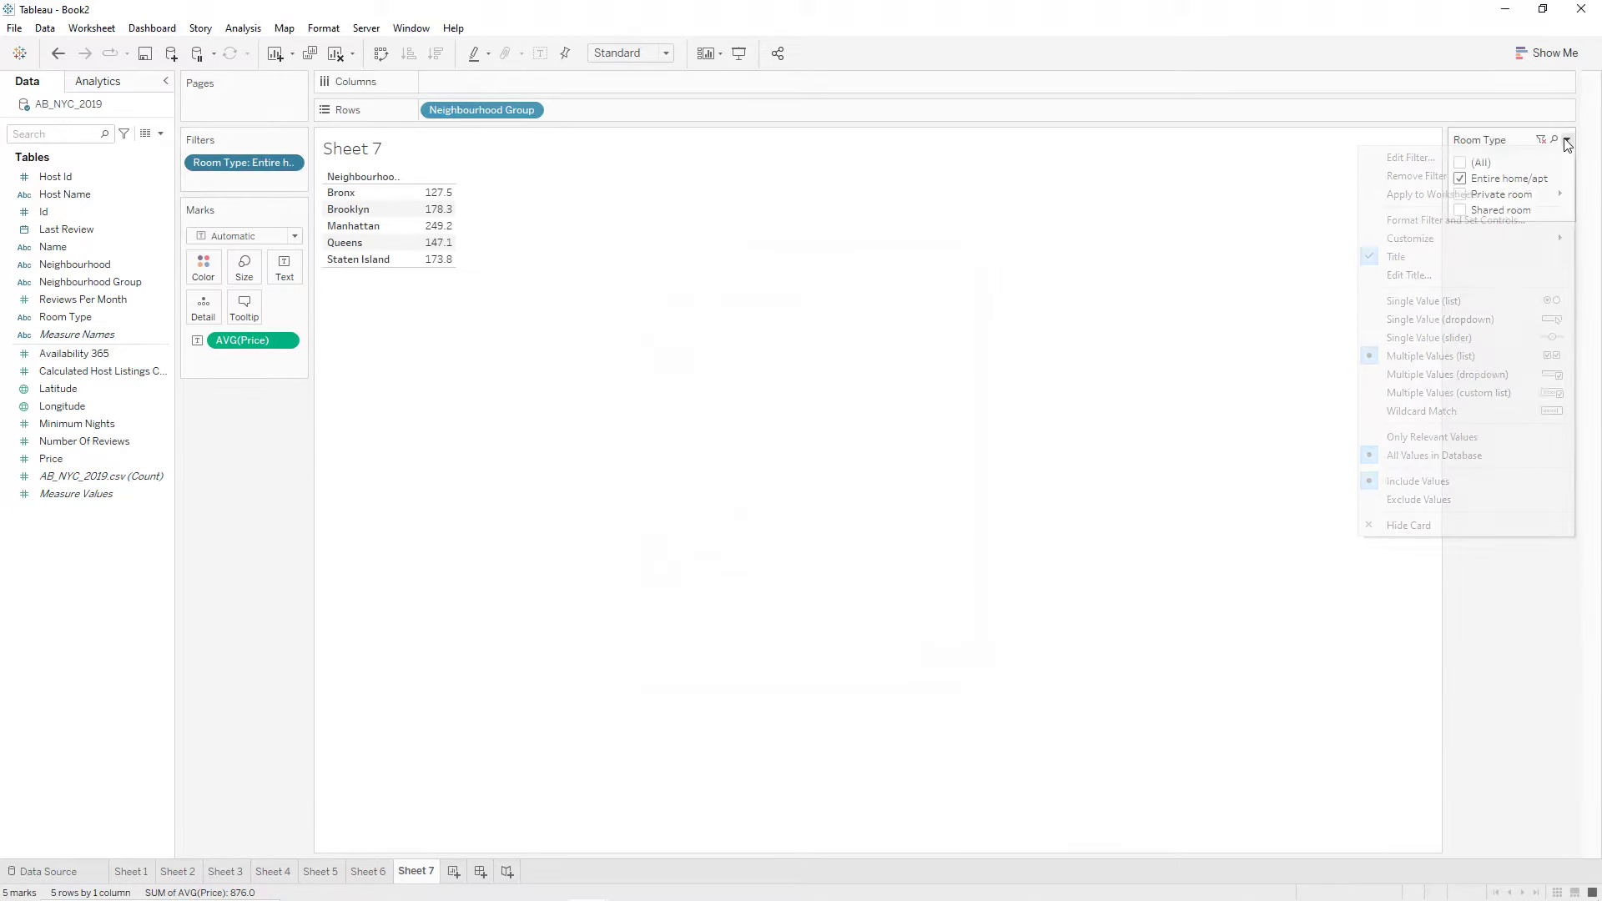
pyautogui.click(1467, 308)
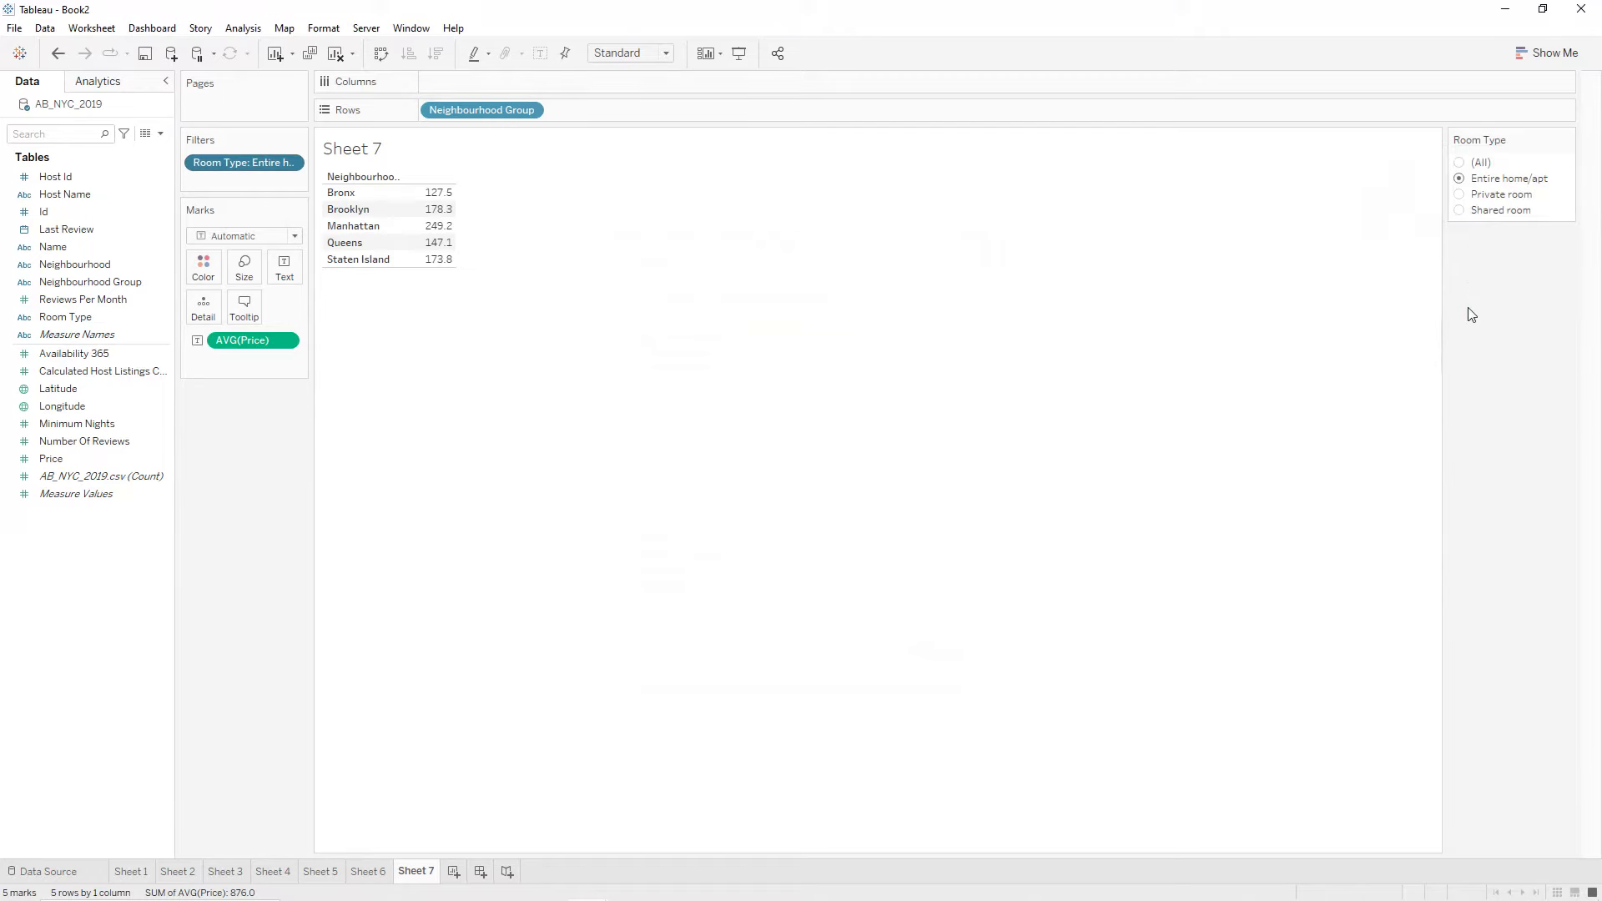
# Convert the average price table by neighbourhood group into a treemap.
pyautogui.click(1540, 60)
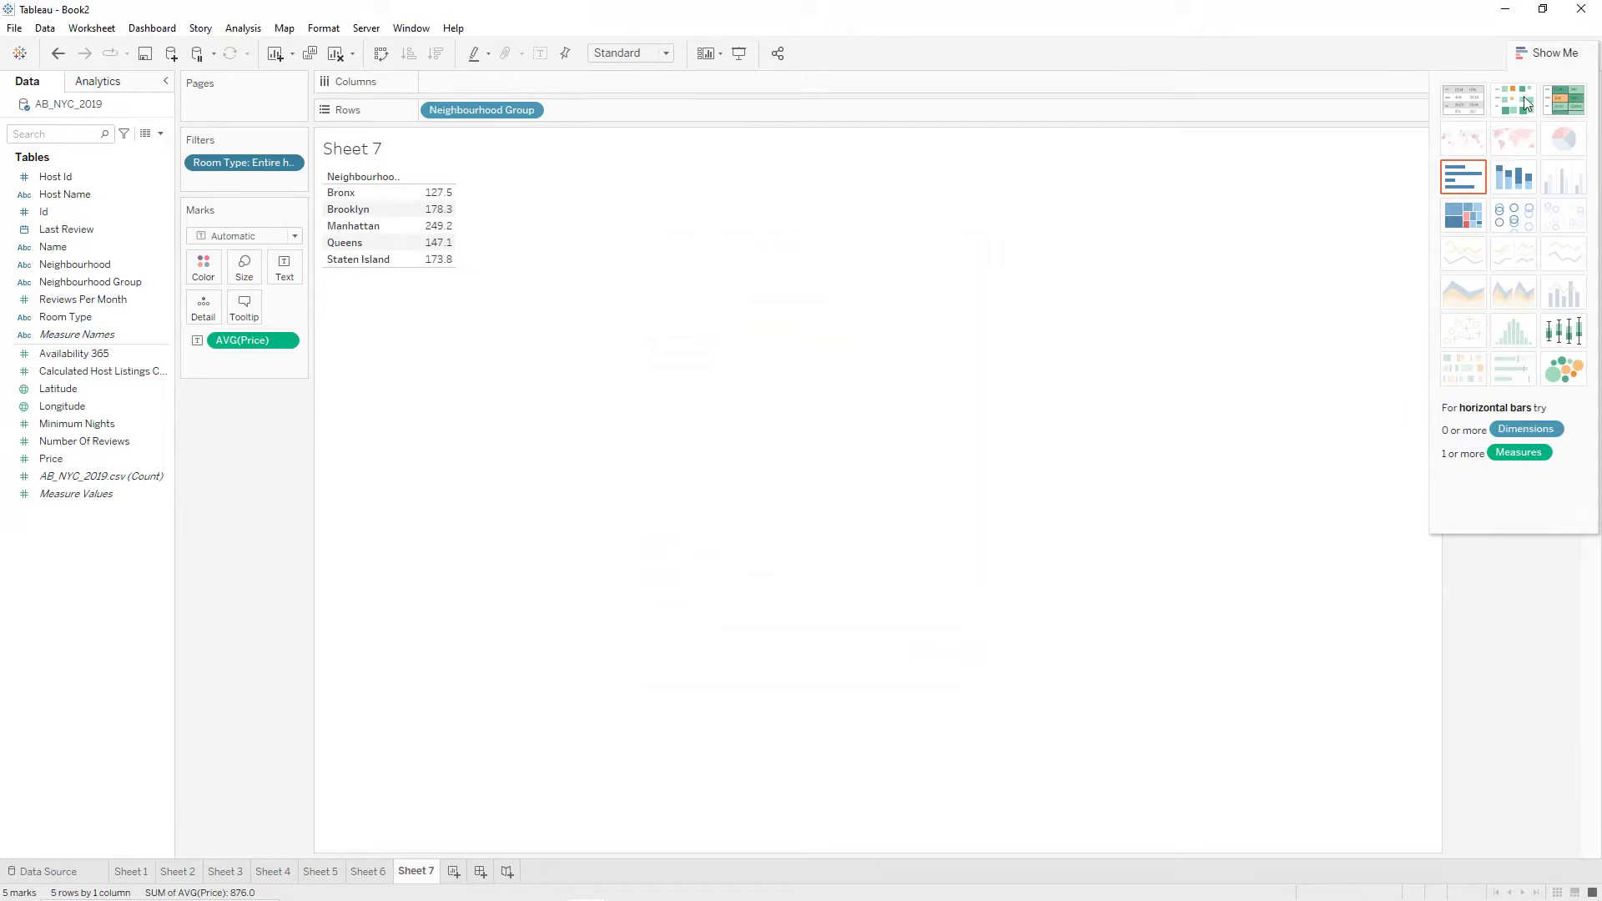
pyautogui.click(1471, 215)
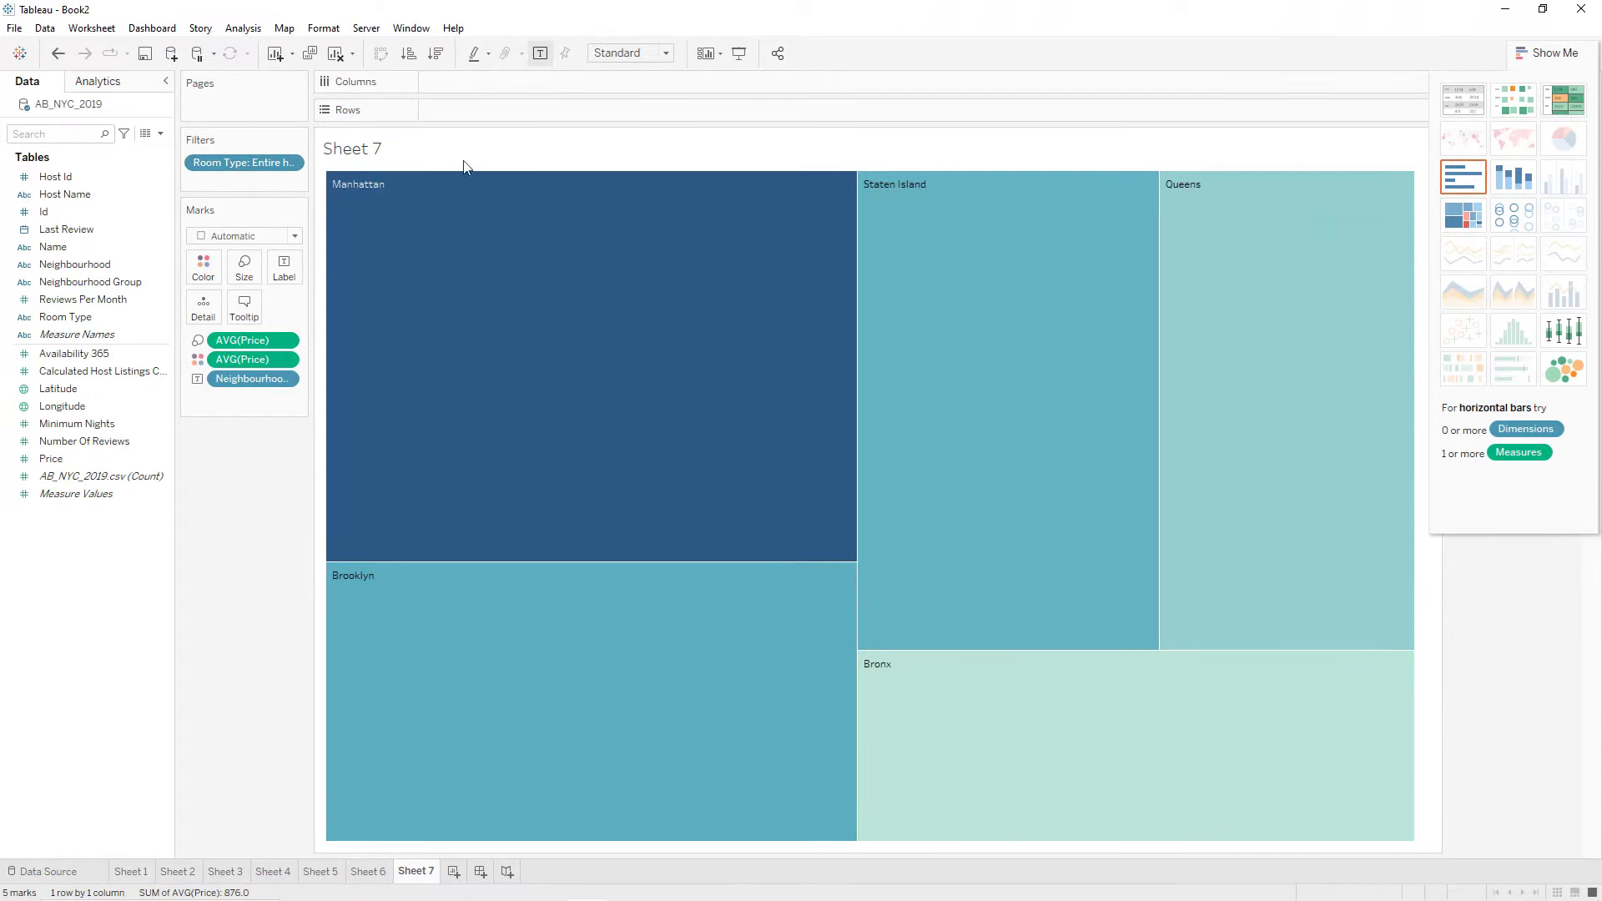
# Colour the average price treemap with the Red palette.
pyautogui.click(202, 265)
pyautogui.click(261, 321)
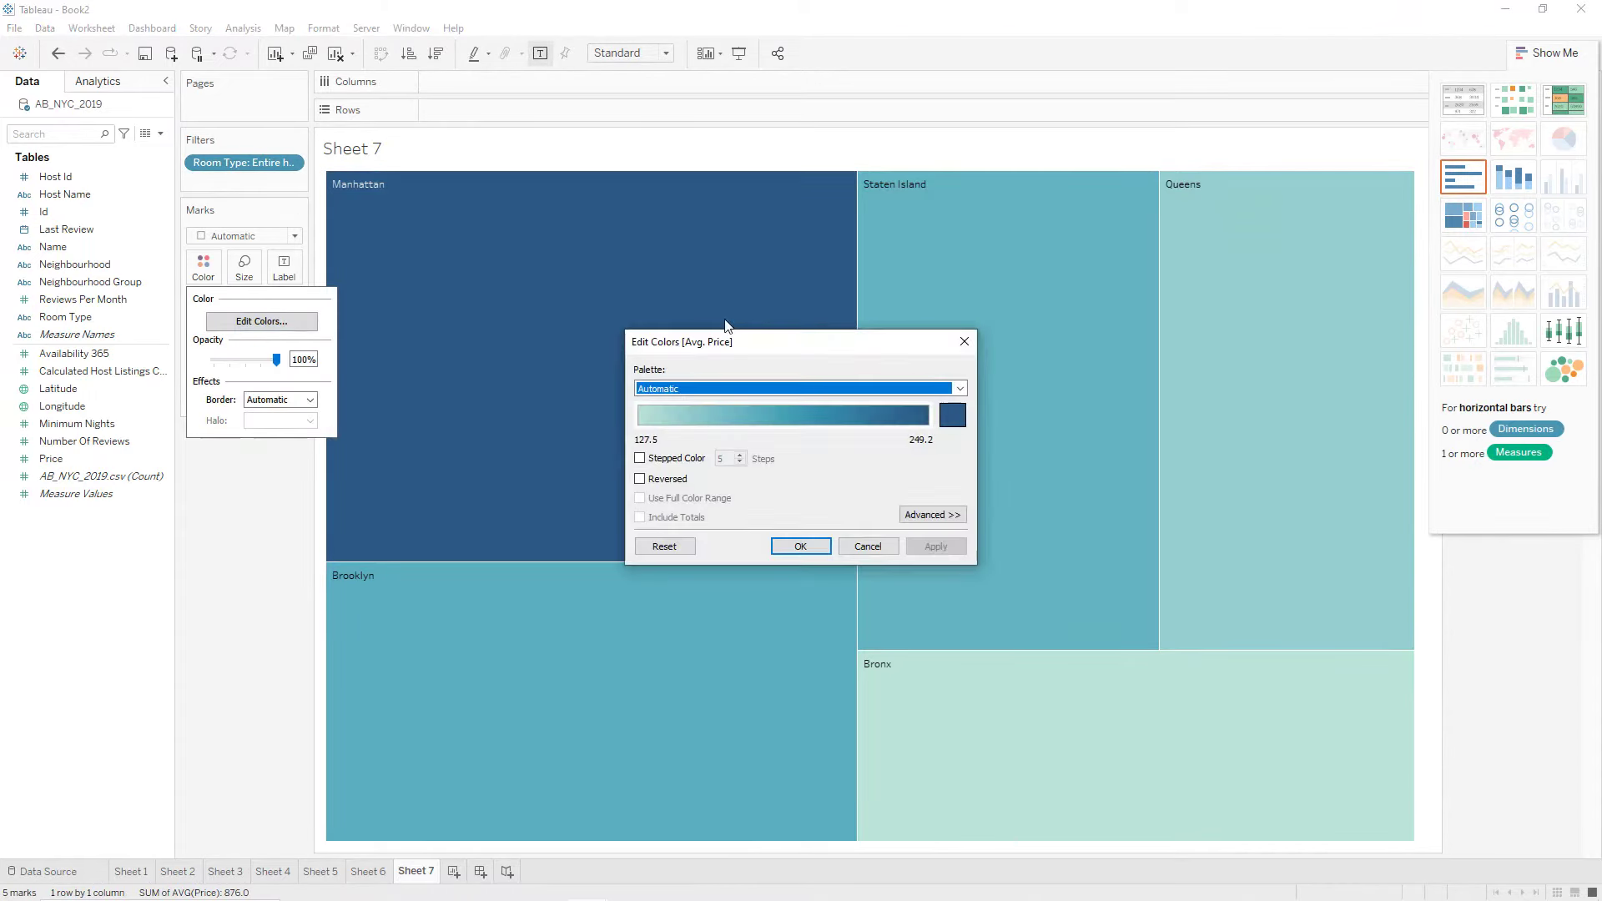
pyautogui.click(883, 388)
pyautogui.click(726, 447)
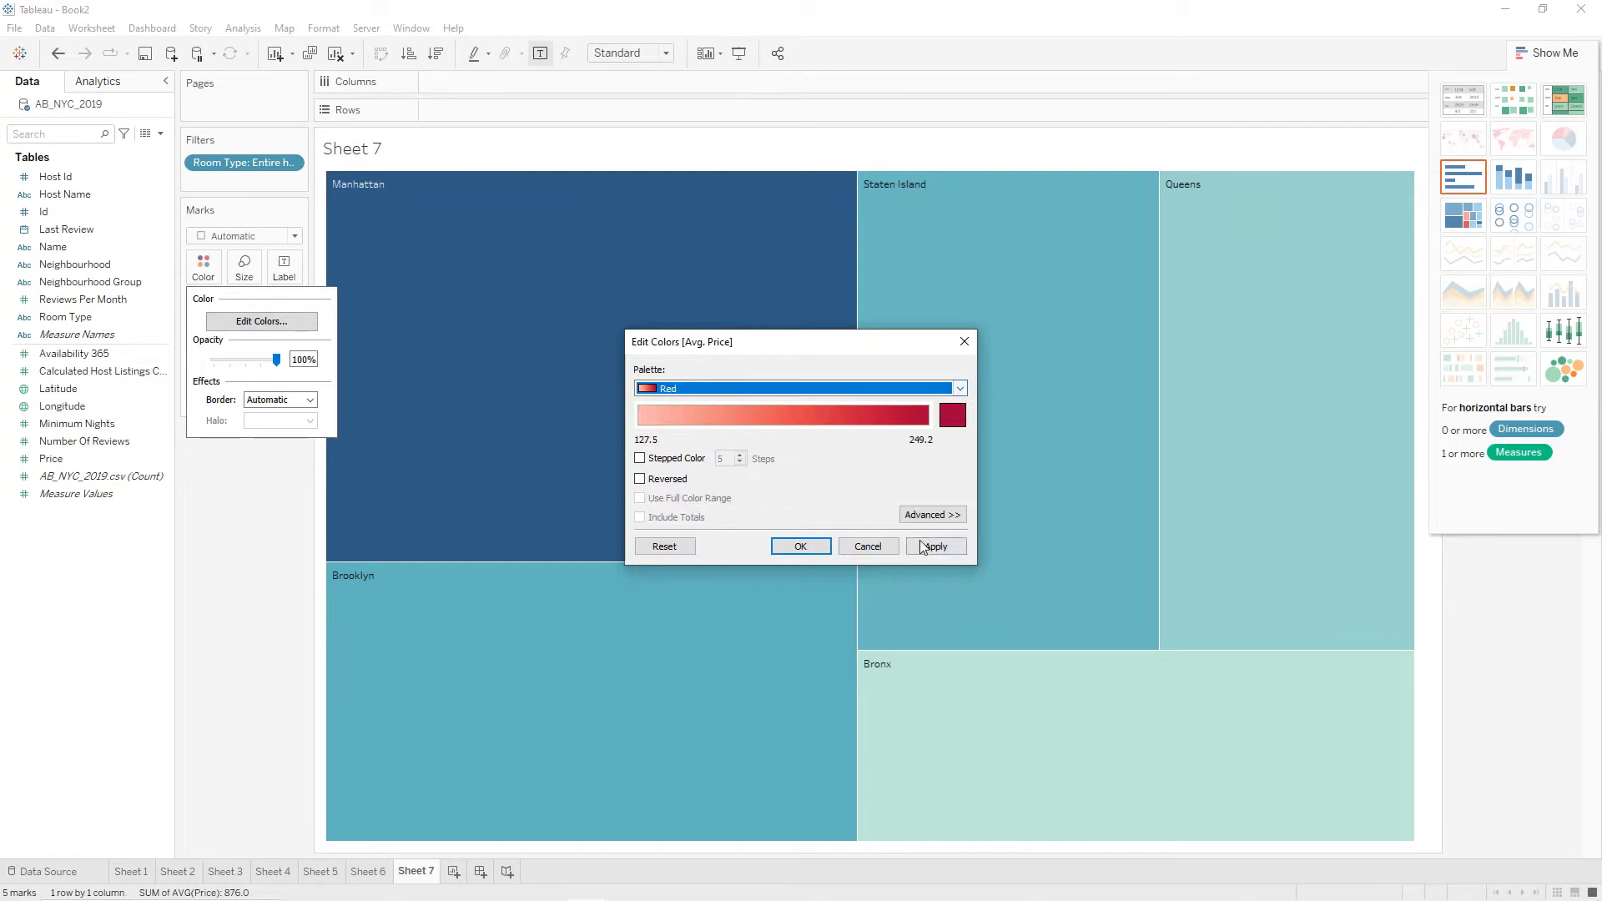
pyautogui.click(800, 546)
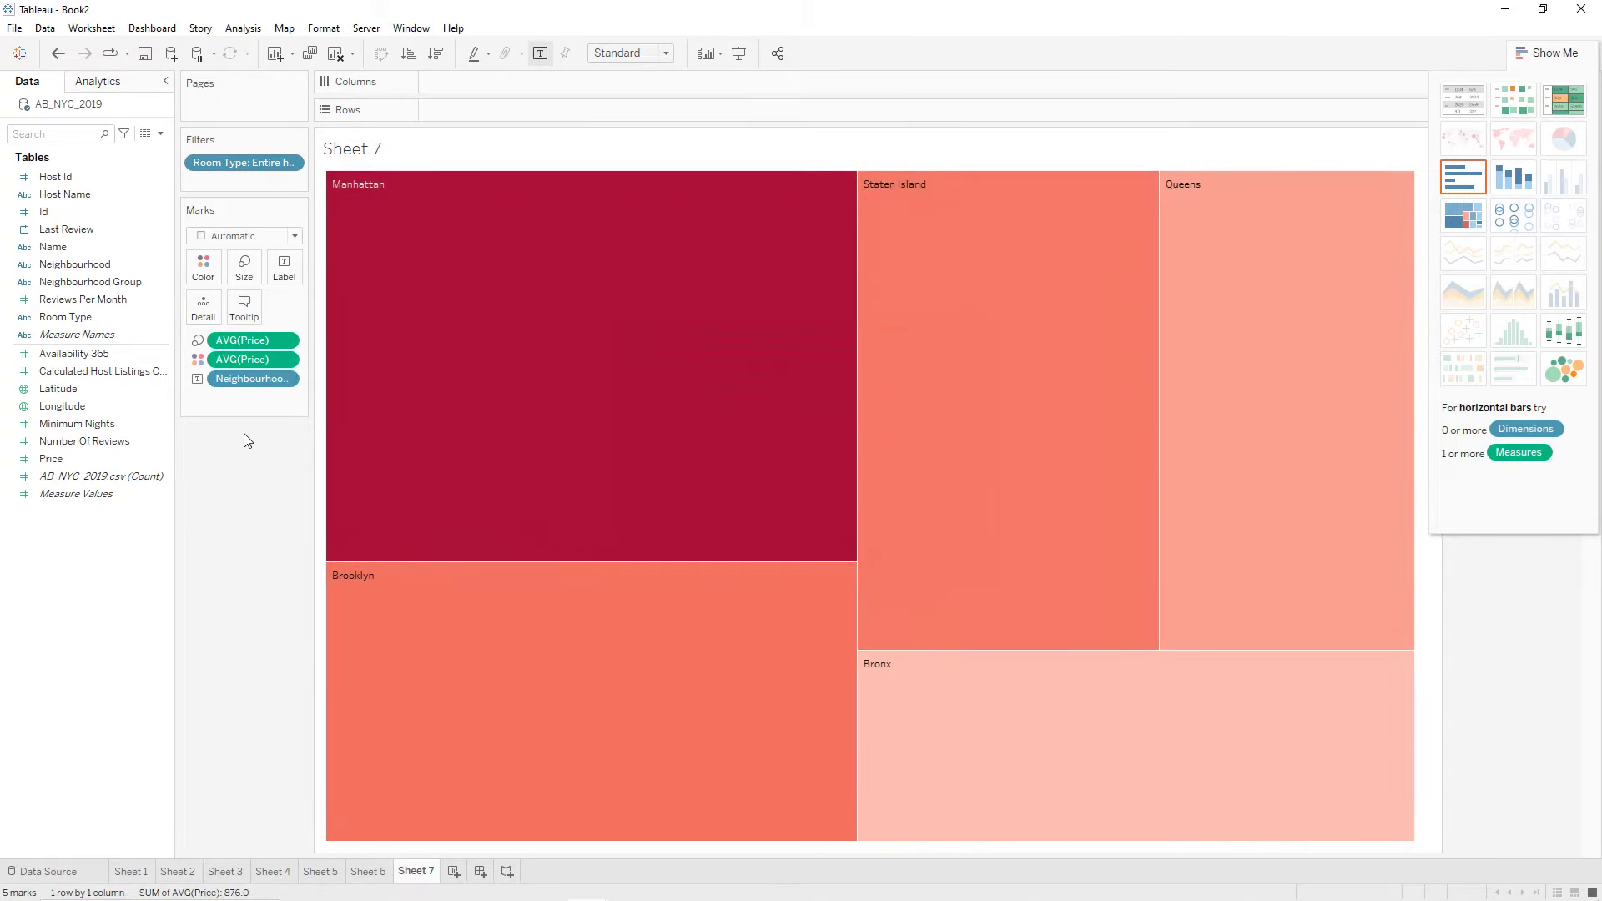
# Label each treemap tile with its average price and set the Room Type filter to (All).
pyautogui.moveTo(244, 344); pyautogui.dragTo(286, 278)
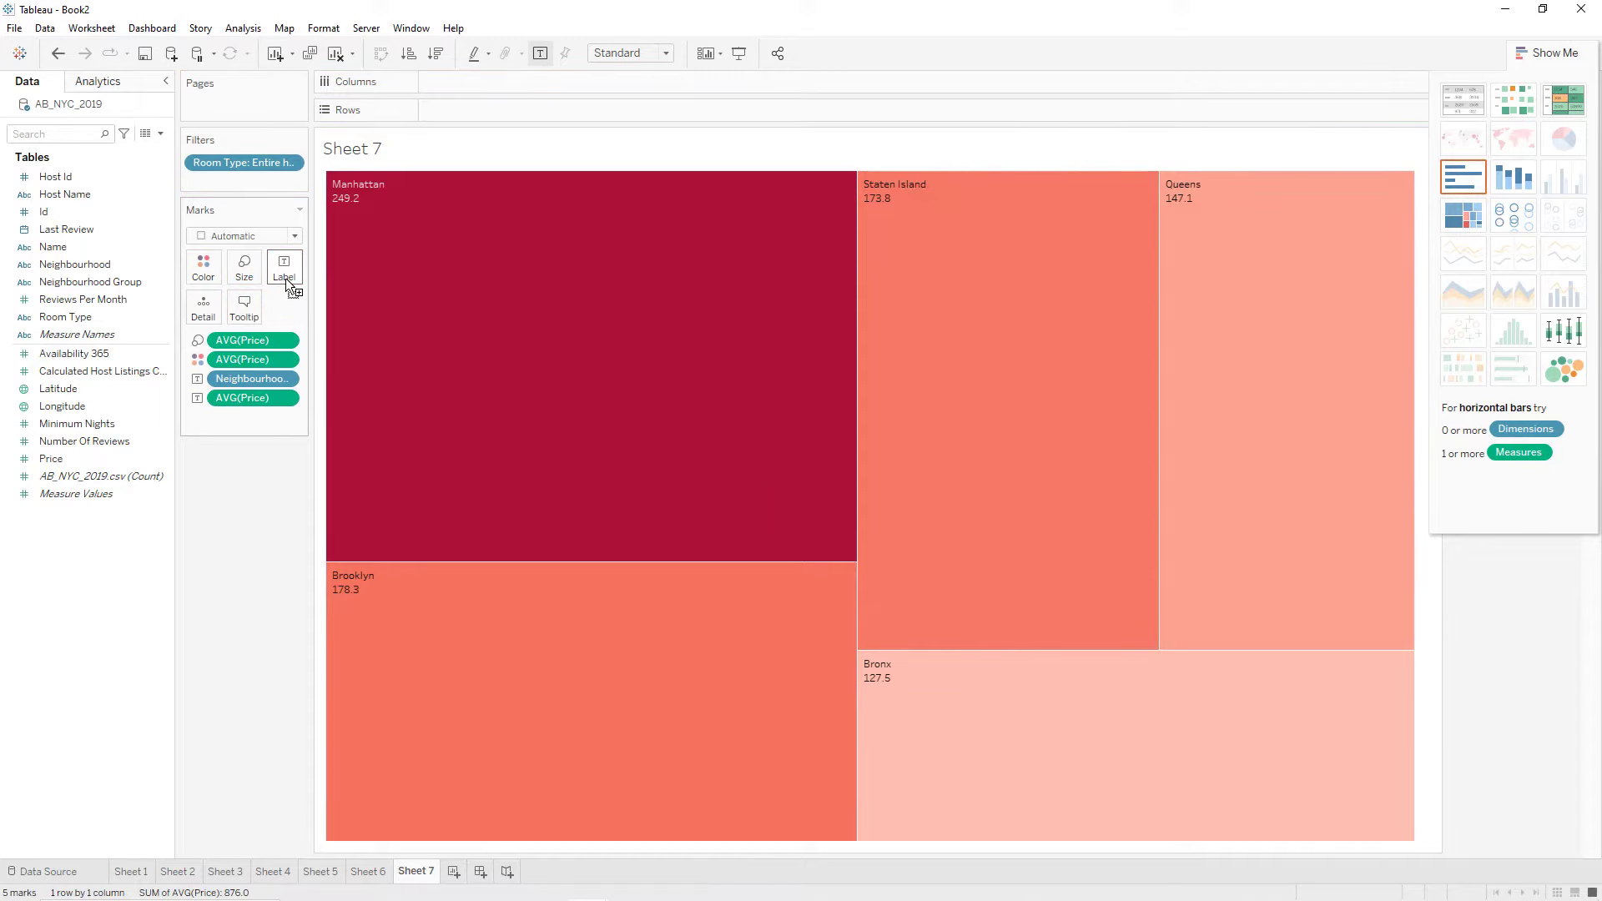
pyautogui.click(1523, 118)
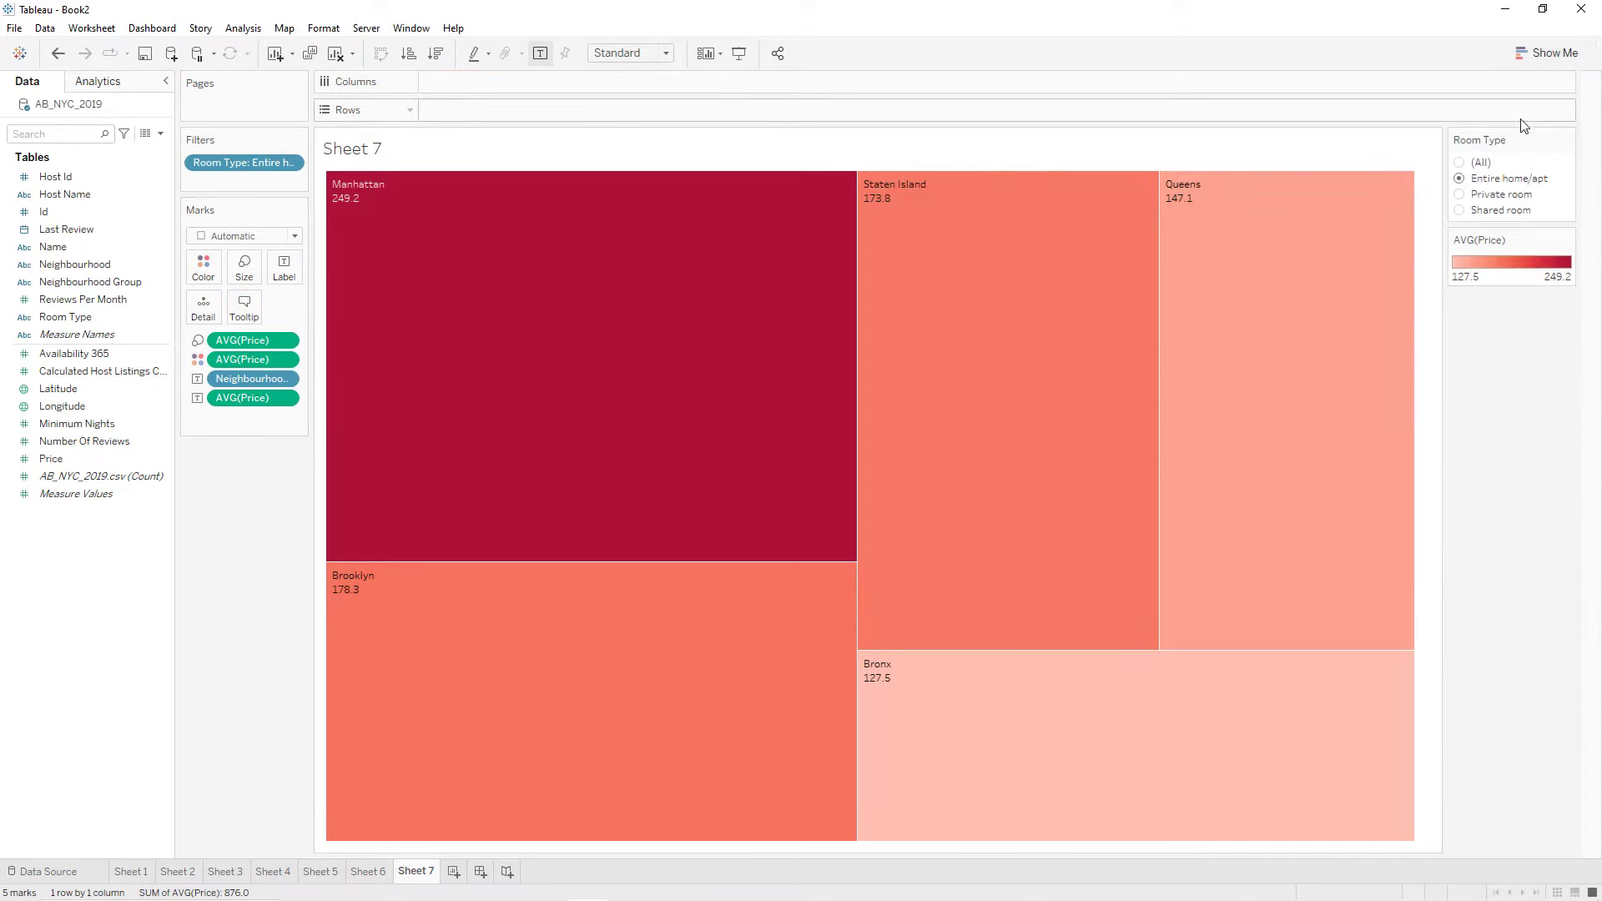
pyautogui.click(1461, 164)
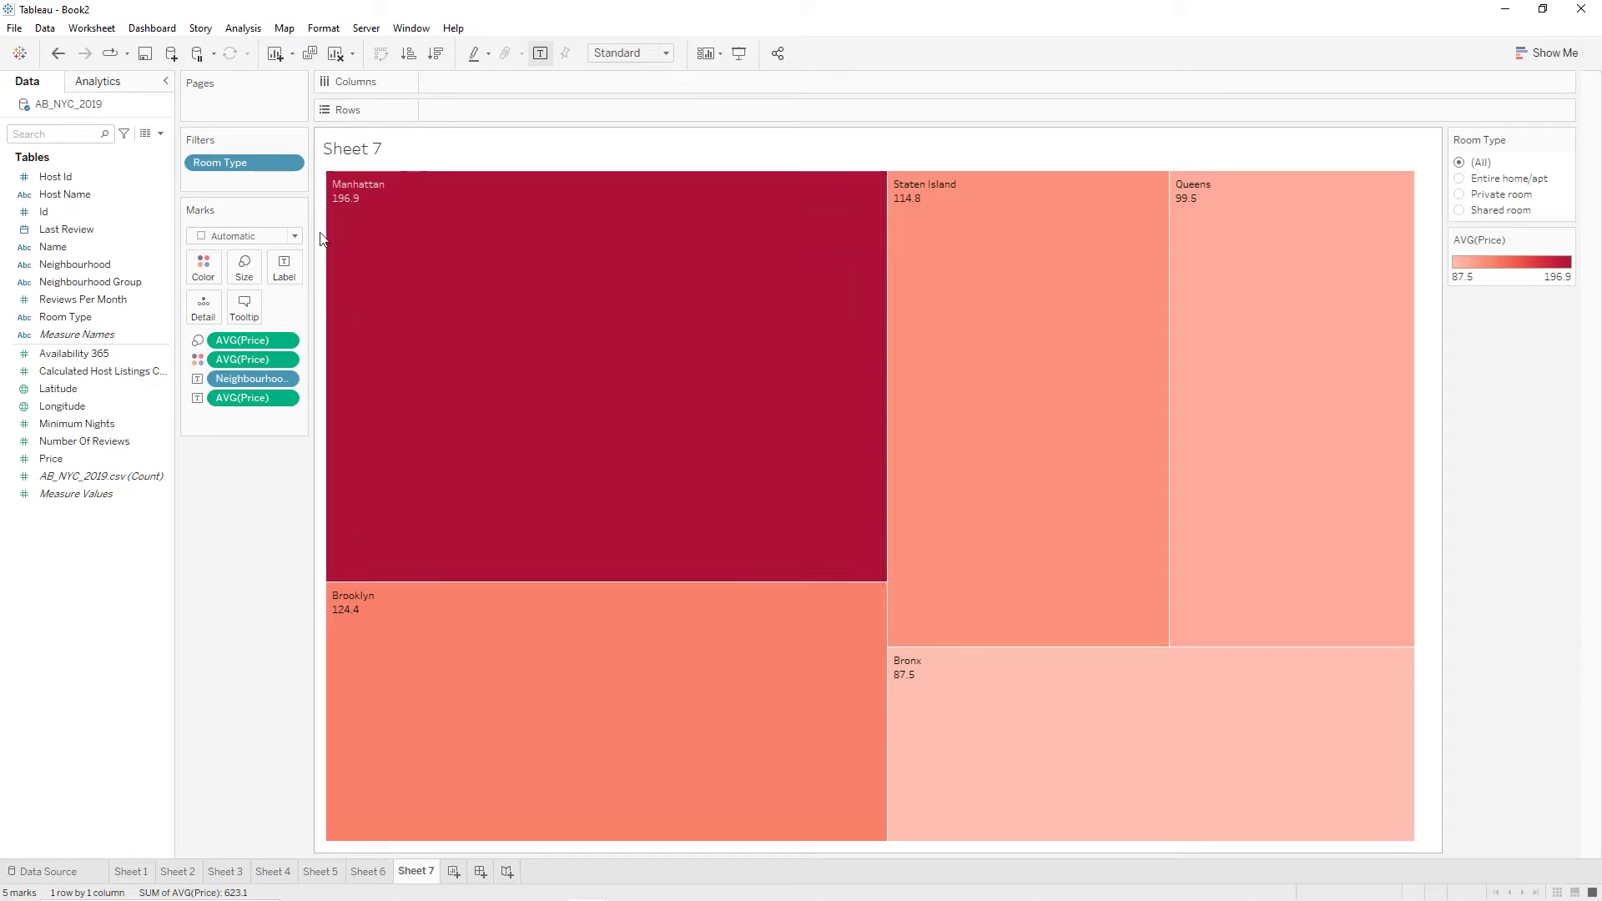
# Format the average price labels of the treemap as Currency (Standard).
pyautogui.click(290, 398)
pyautogui.click(259, 489)
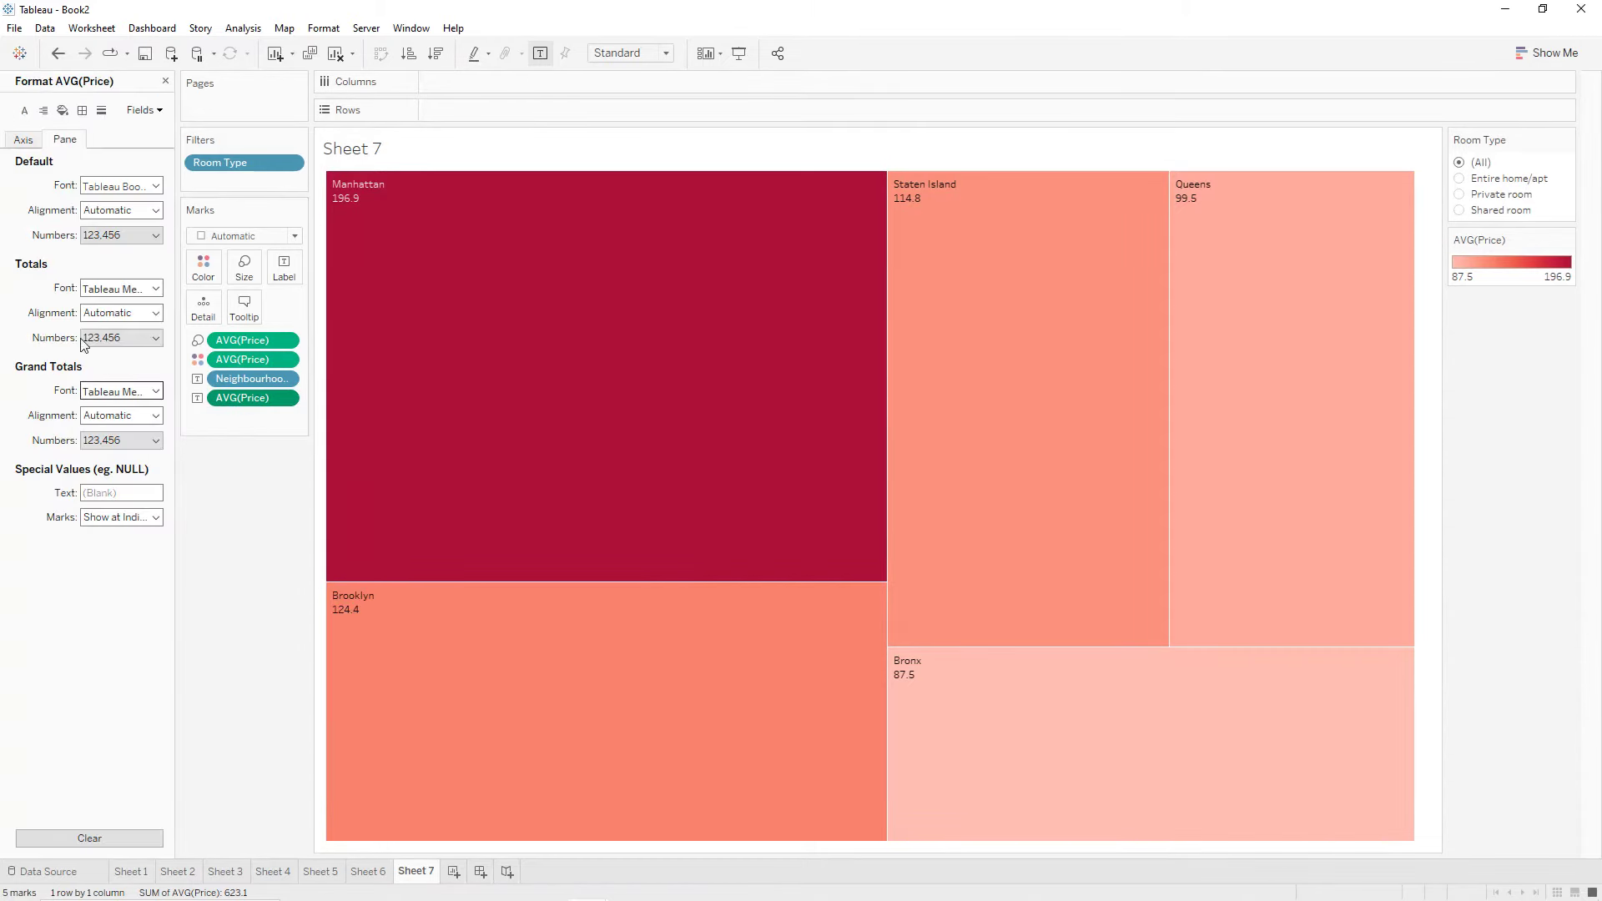
pyautogui.click(98, 241)
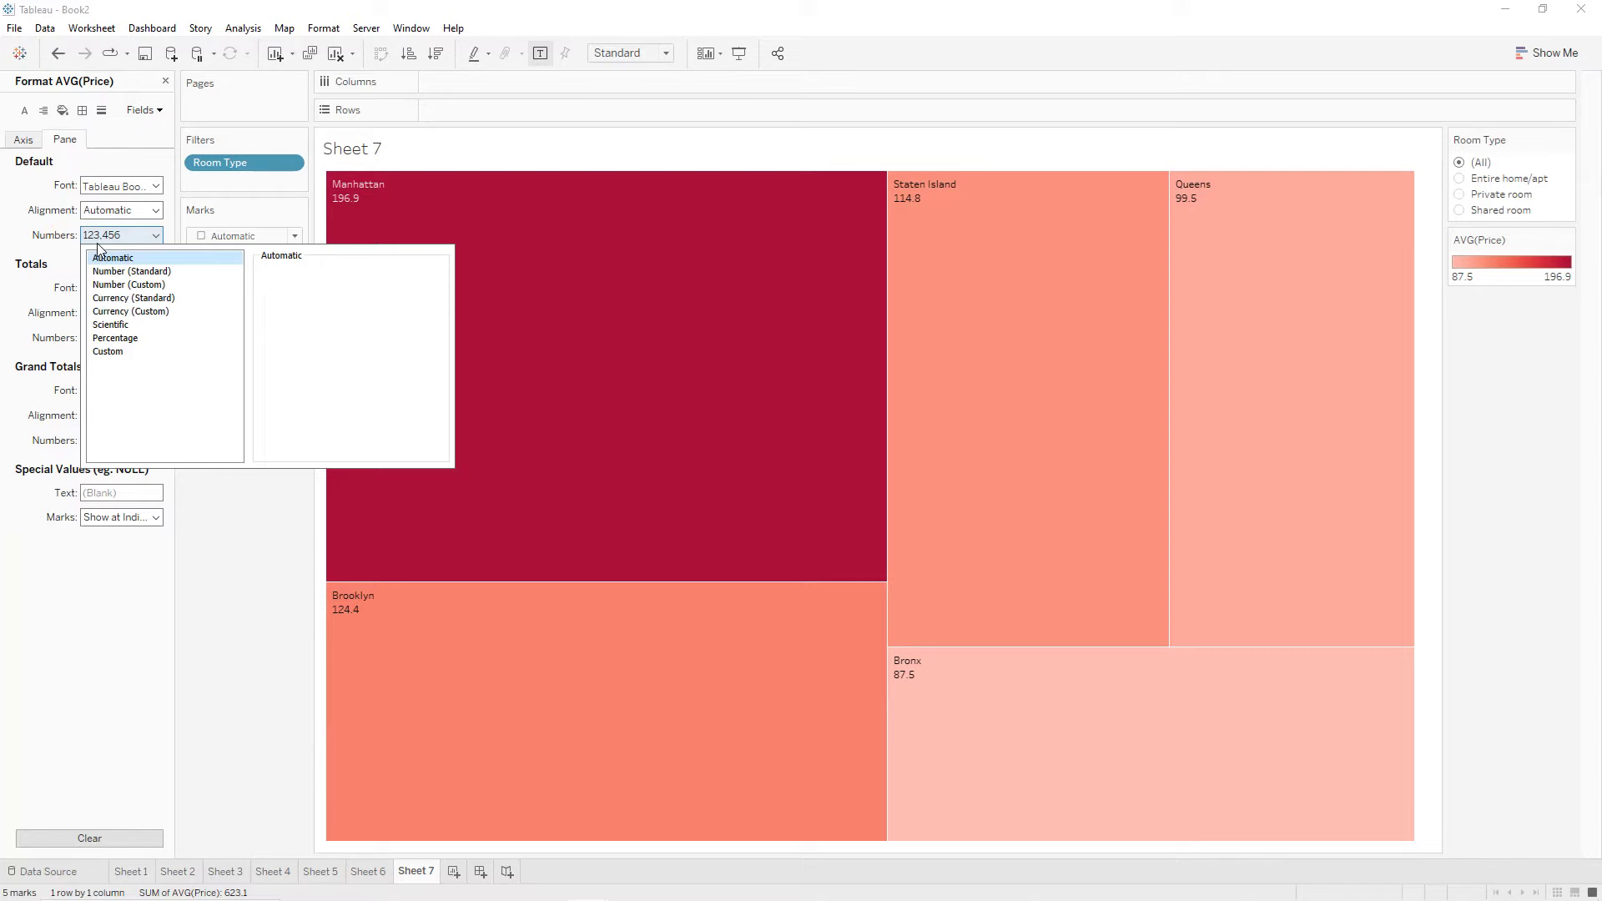
pyautogui.click(116, 299)
pyautogui.click(254, 500)
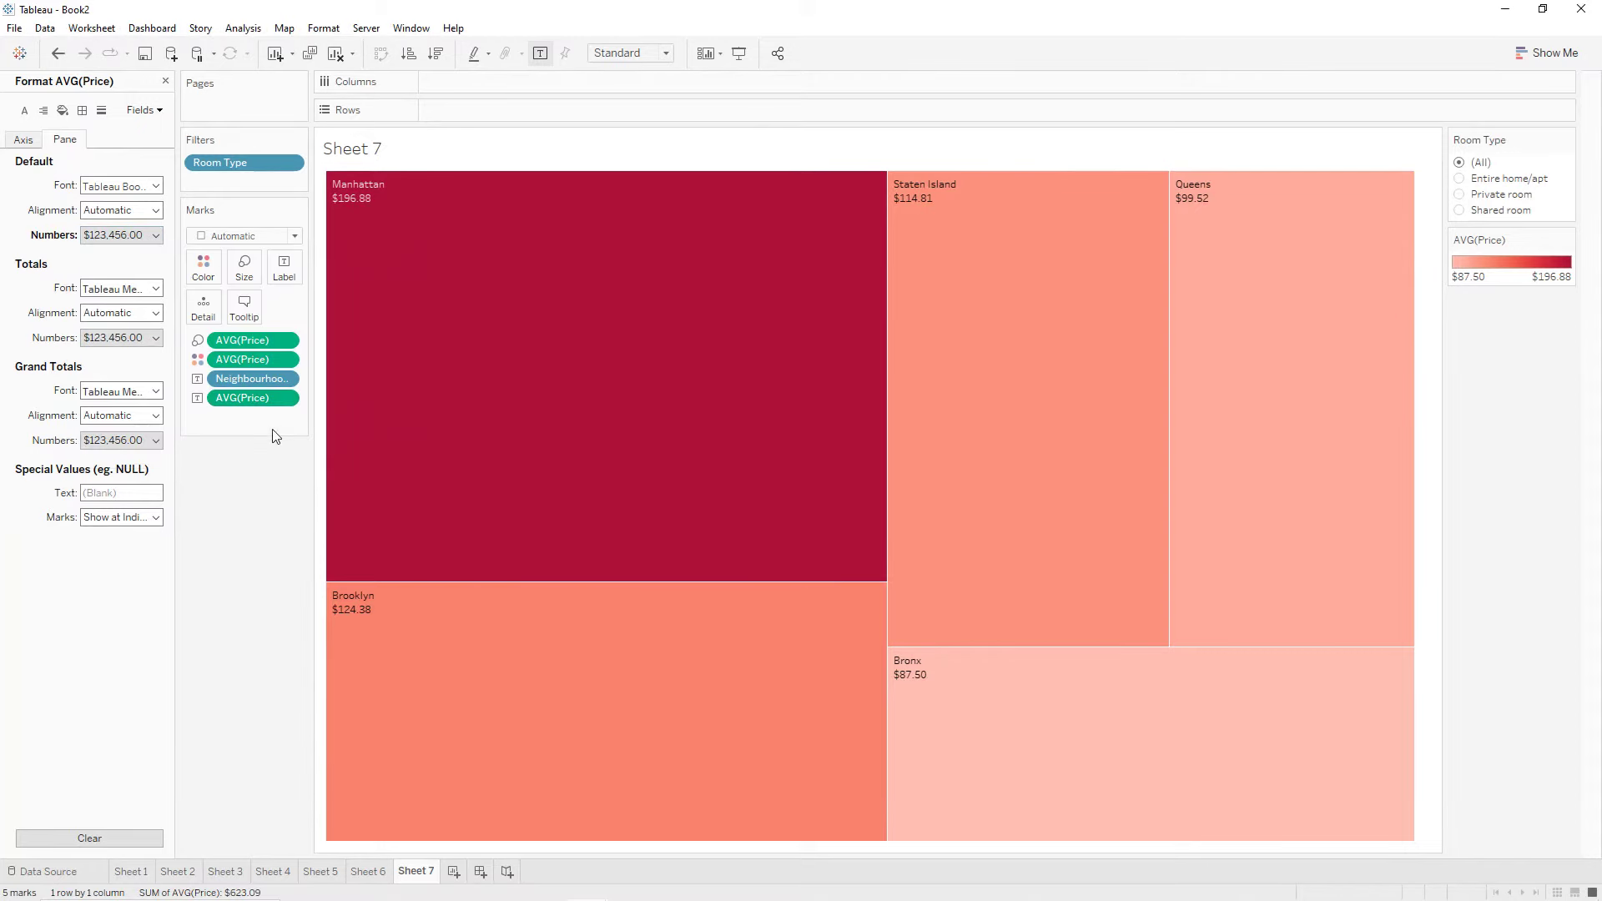
# Change the treemap's title text to "Average price by neighbourhood group - room type: <Room Type>", with Room Type inserted as a dynamic field.
pyautogui.doubleClick(380, 157)
pyautogui.hotkey('ctrl', 'a')
pyautogui.write('Averag')
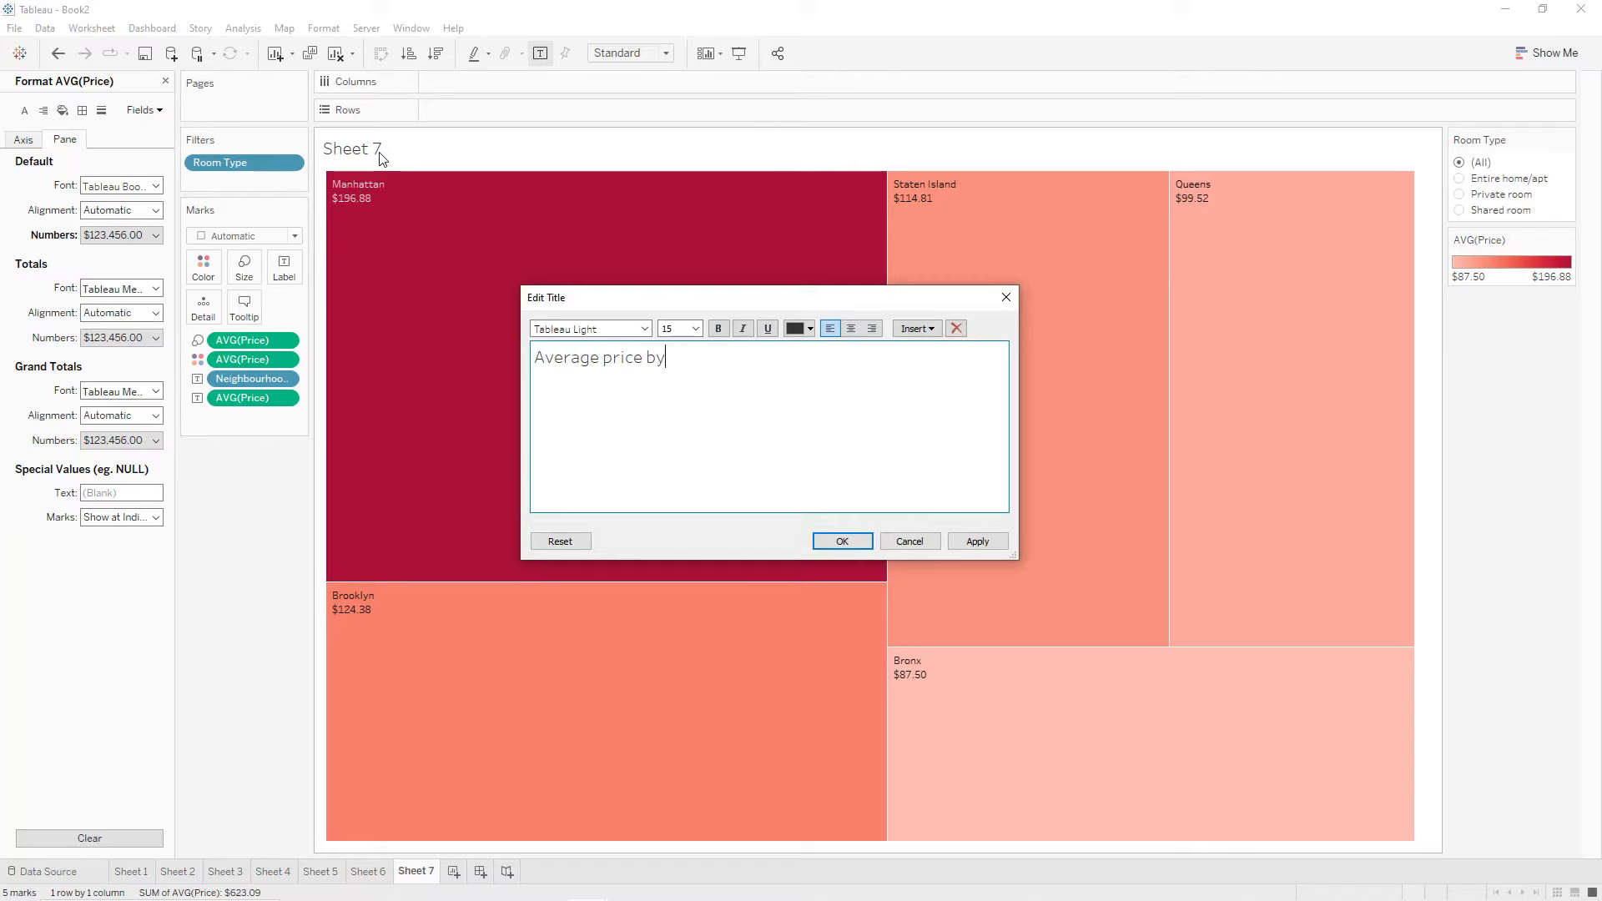
pyautogui.write('e price by neighbourhood group - roo')
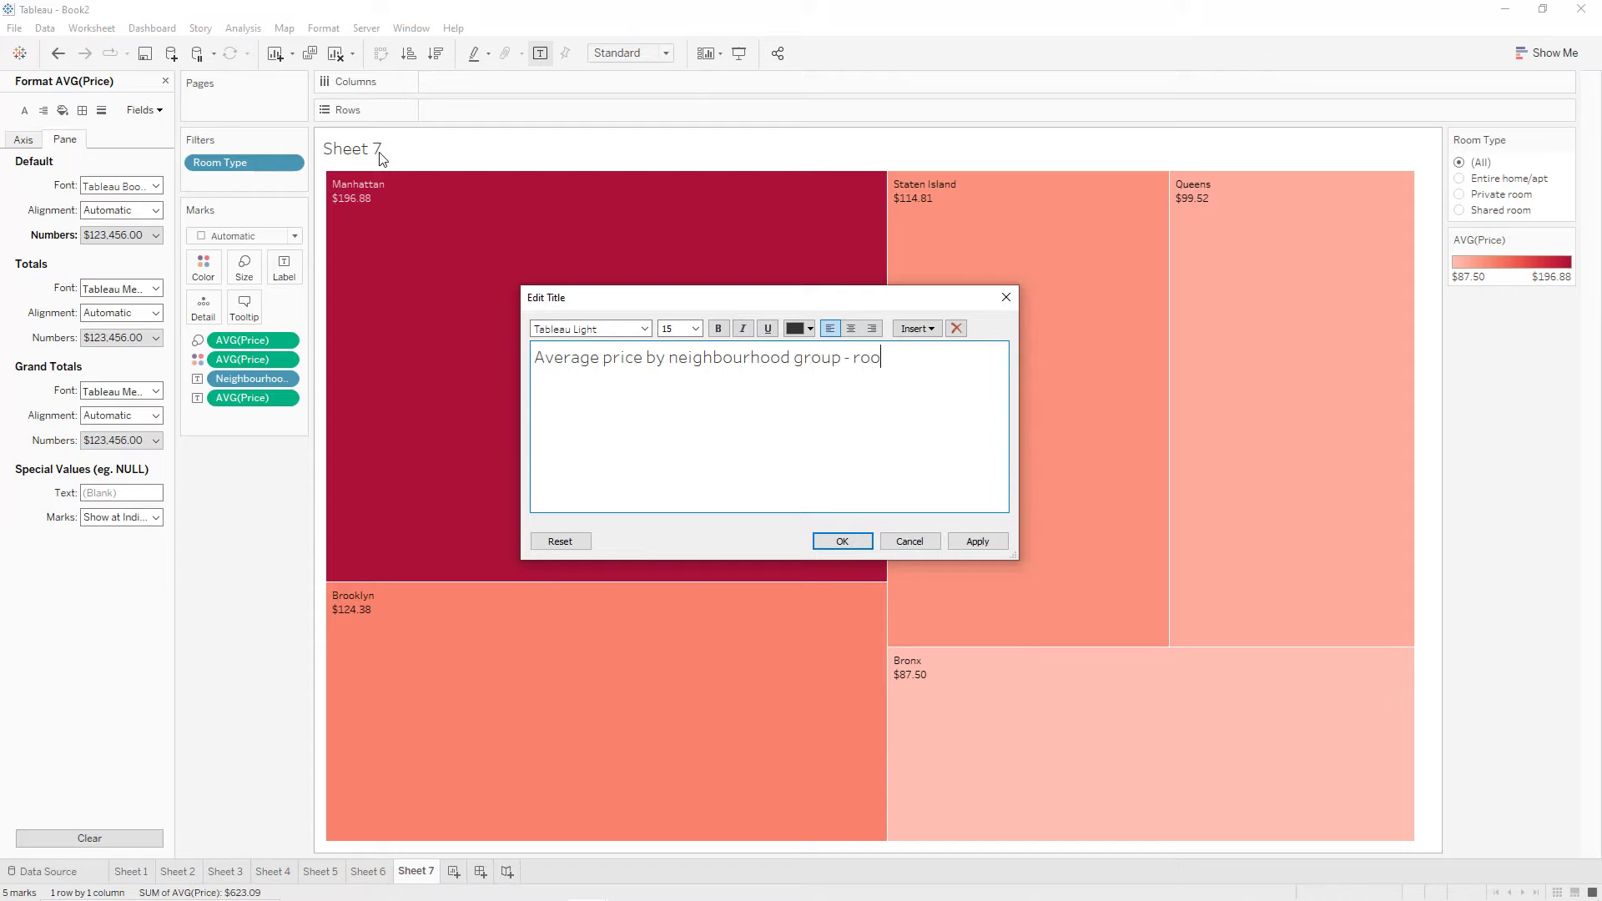
pyautogui.write('type:')
pyautogui.click(923, 329)
pyautogui.click(1002, 618)
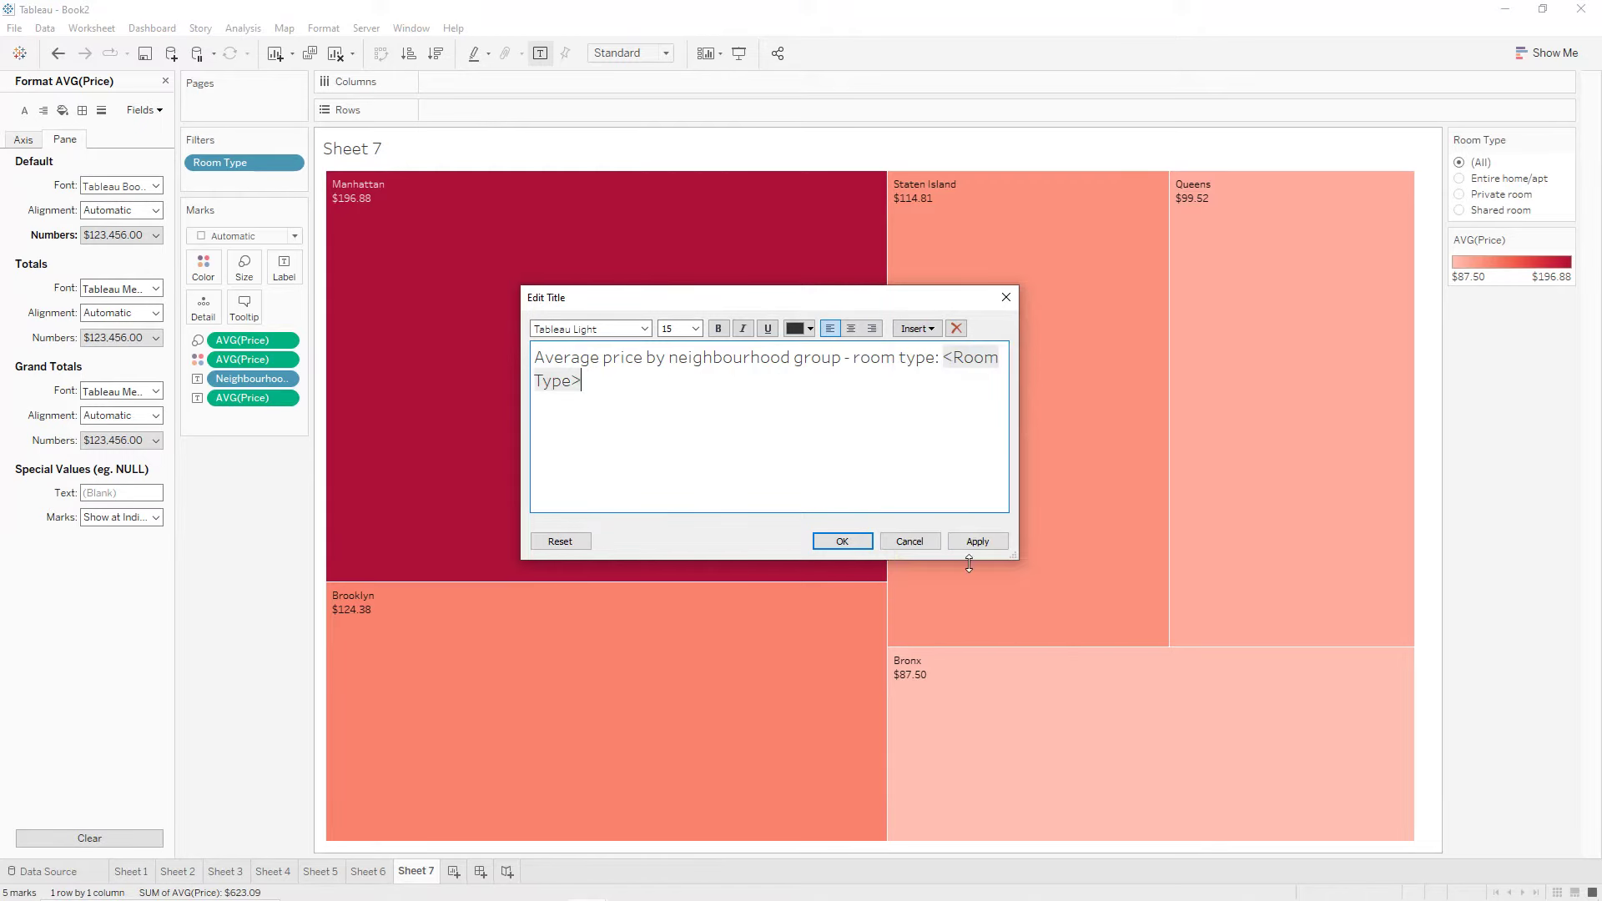
# Italicise the Room Type field in the title, centre the whole title and set its font size to 10.
pyautogui.moveTo(907, 378); pyautogui.dragTo(942, 366)
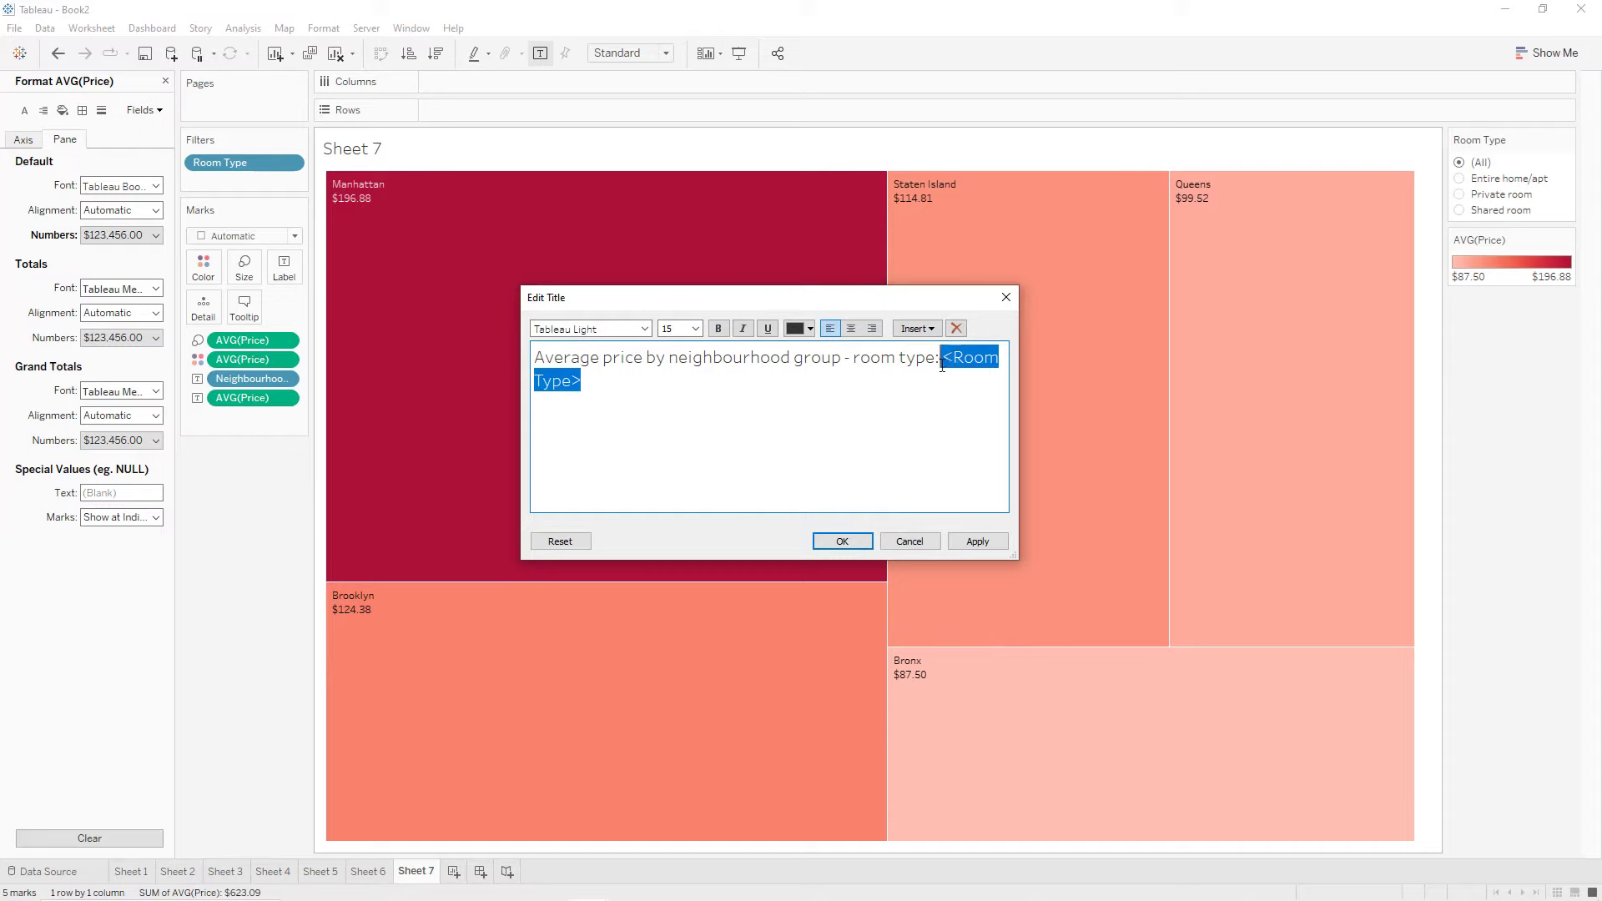
pyautogui.click(743, 328)
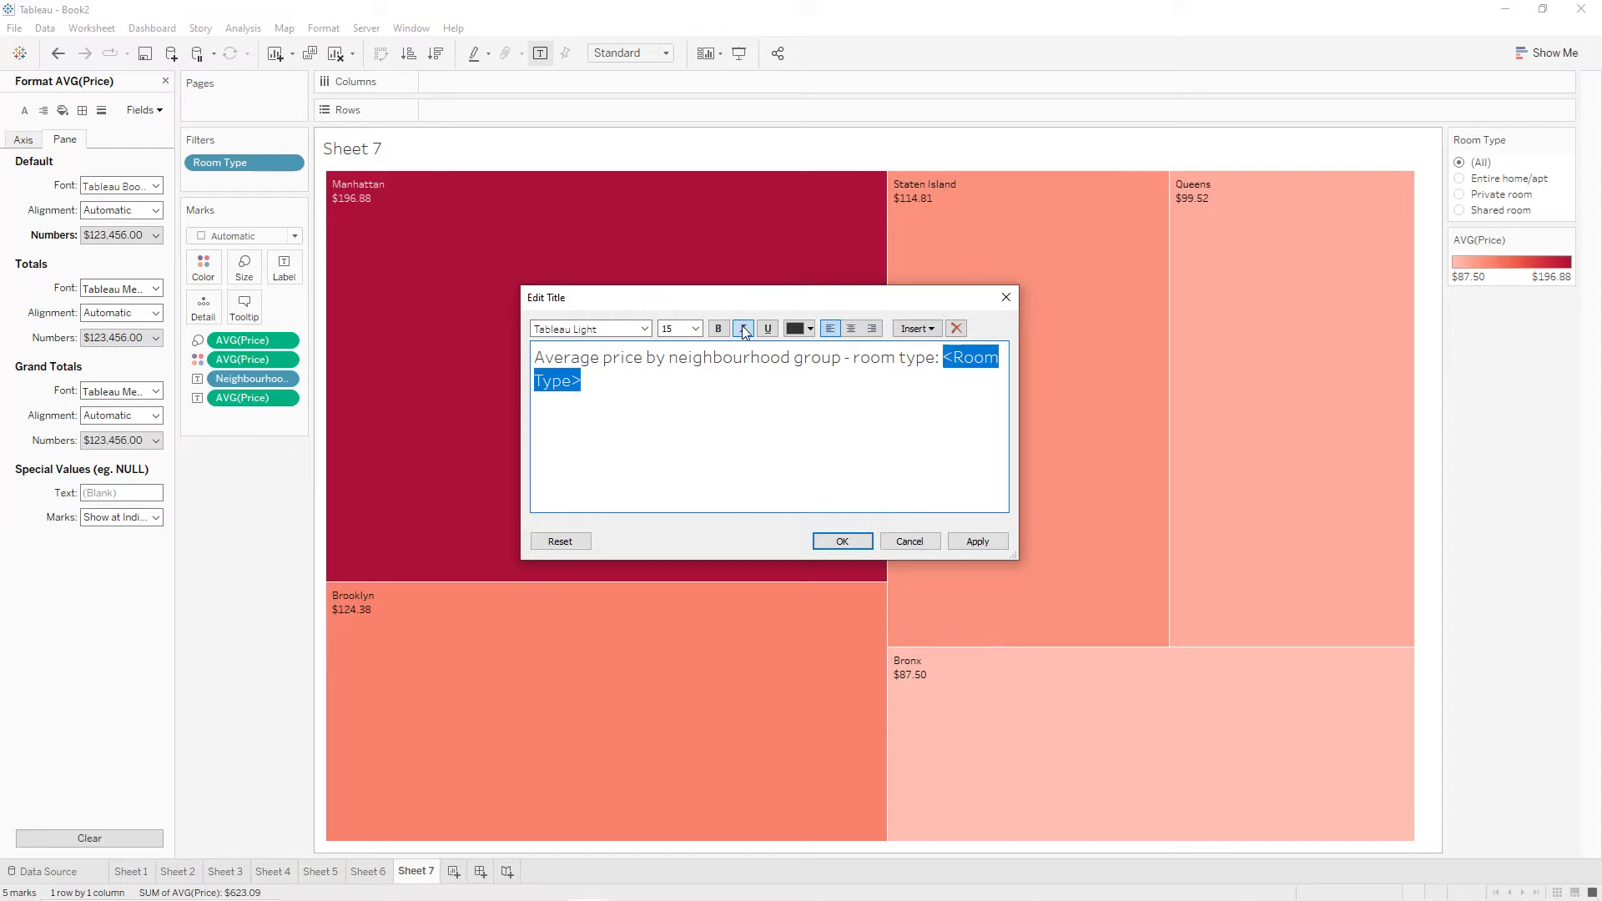
pyautogui.click(772, 361)
pyautogui.hotkey('ctrl', 'a')
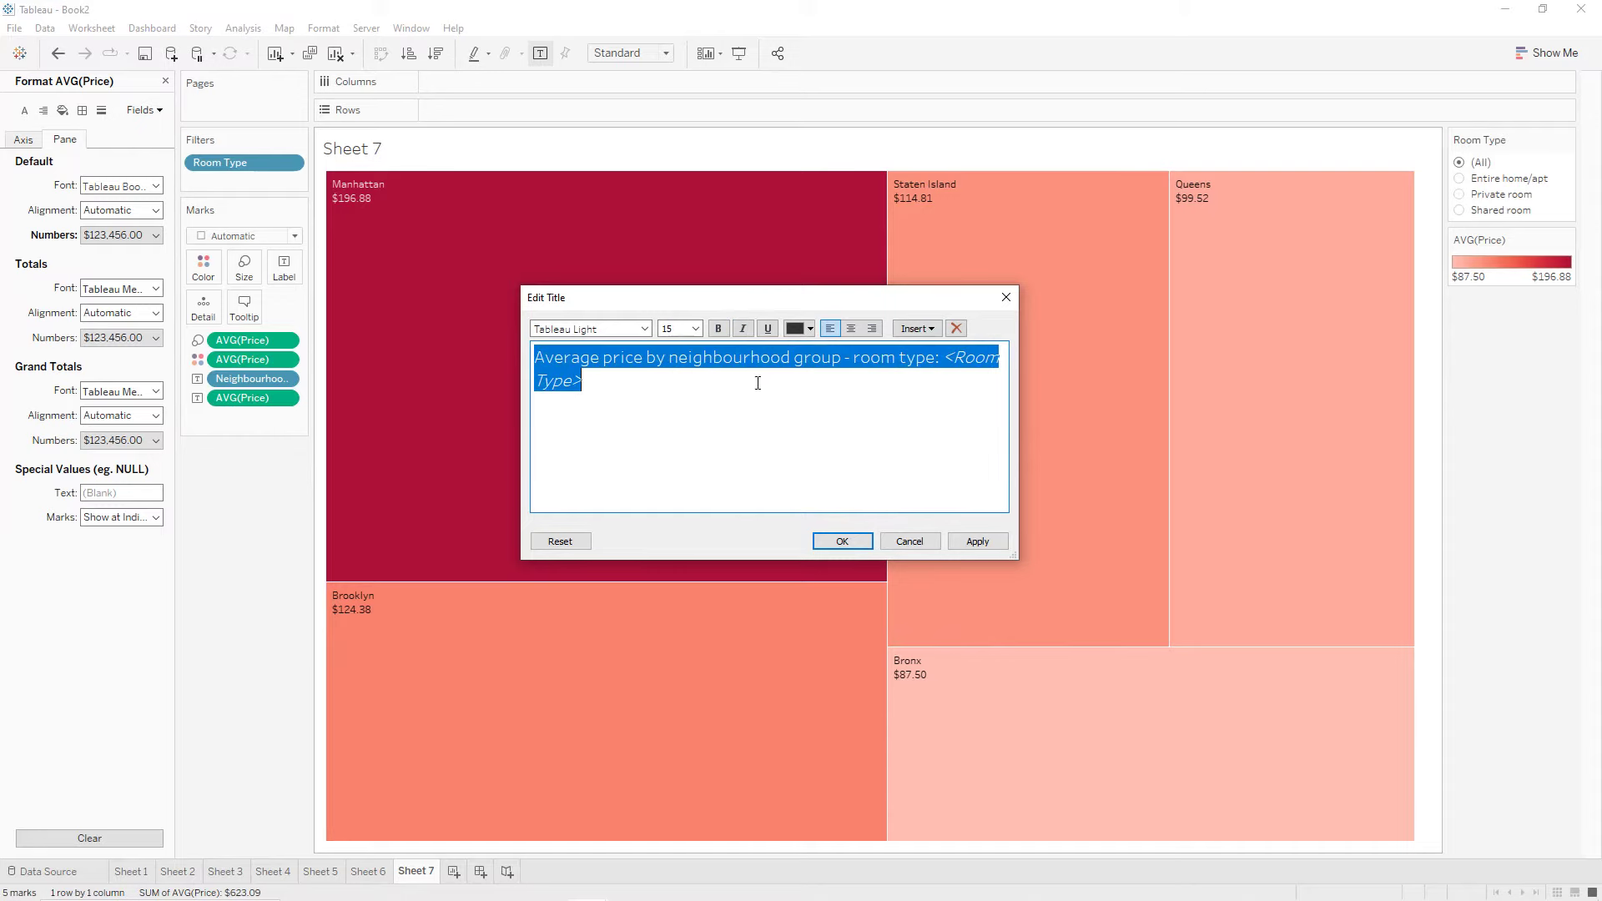
pyautogui.click(851, 327)
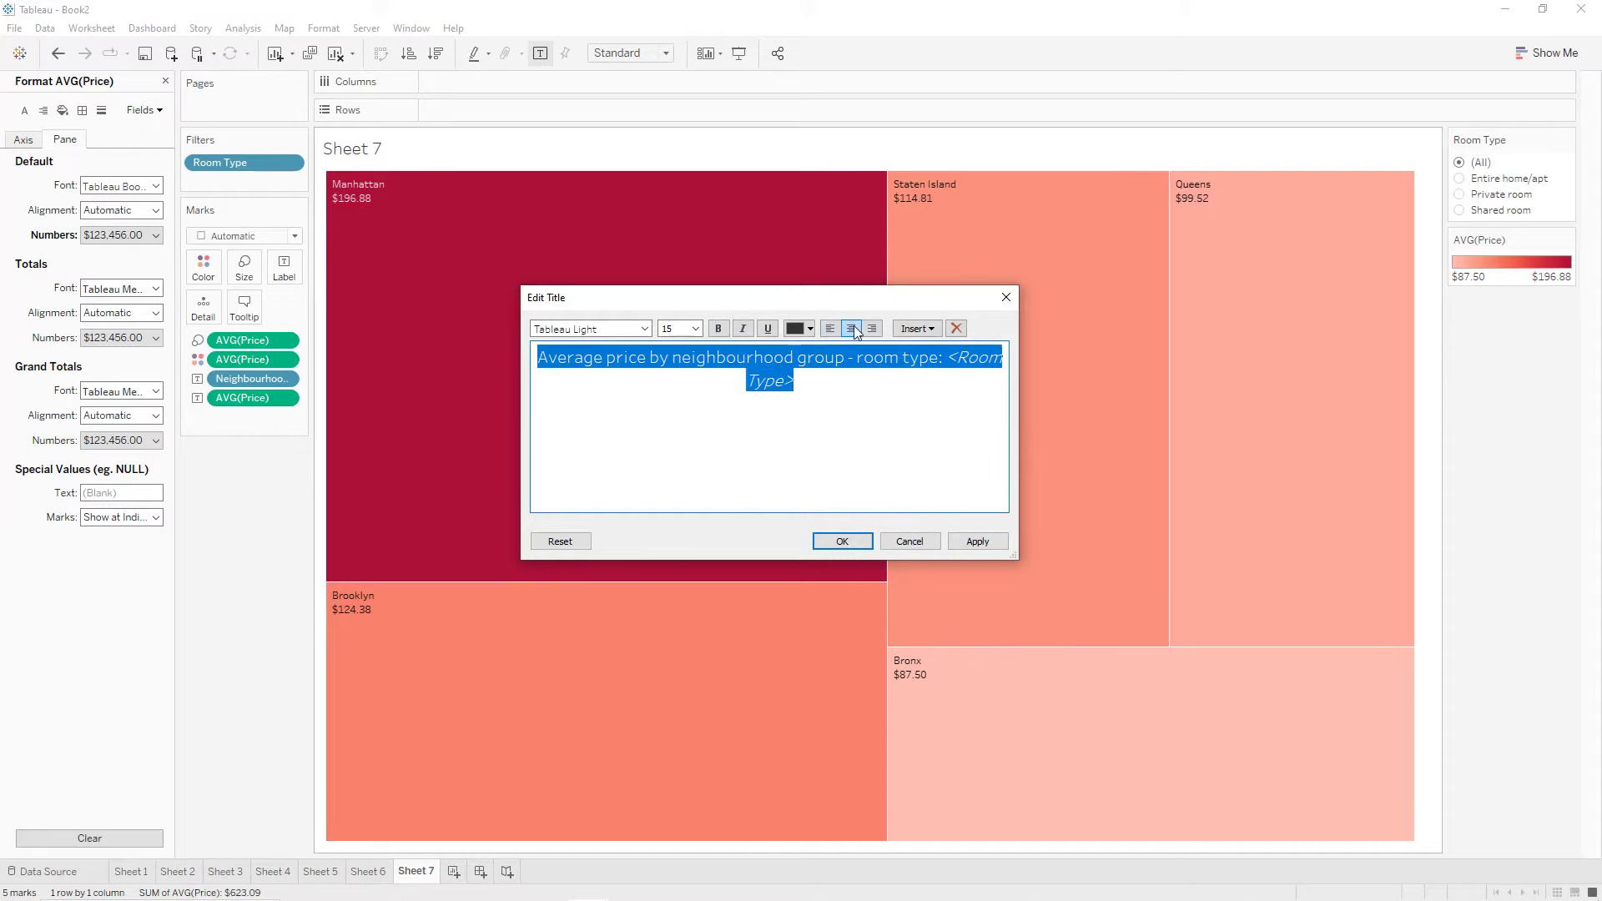
pyautogui.click(695, 329)
pyautogui.click(690, 370)
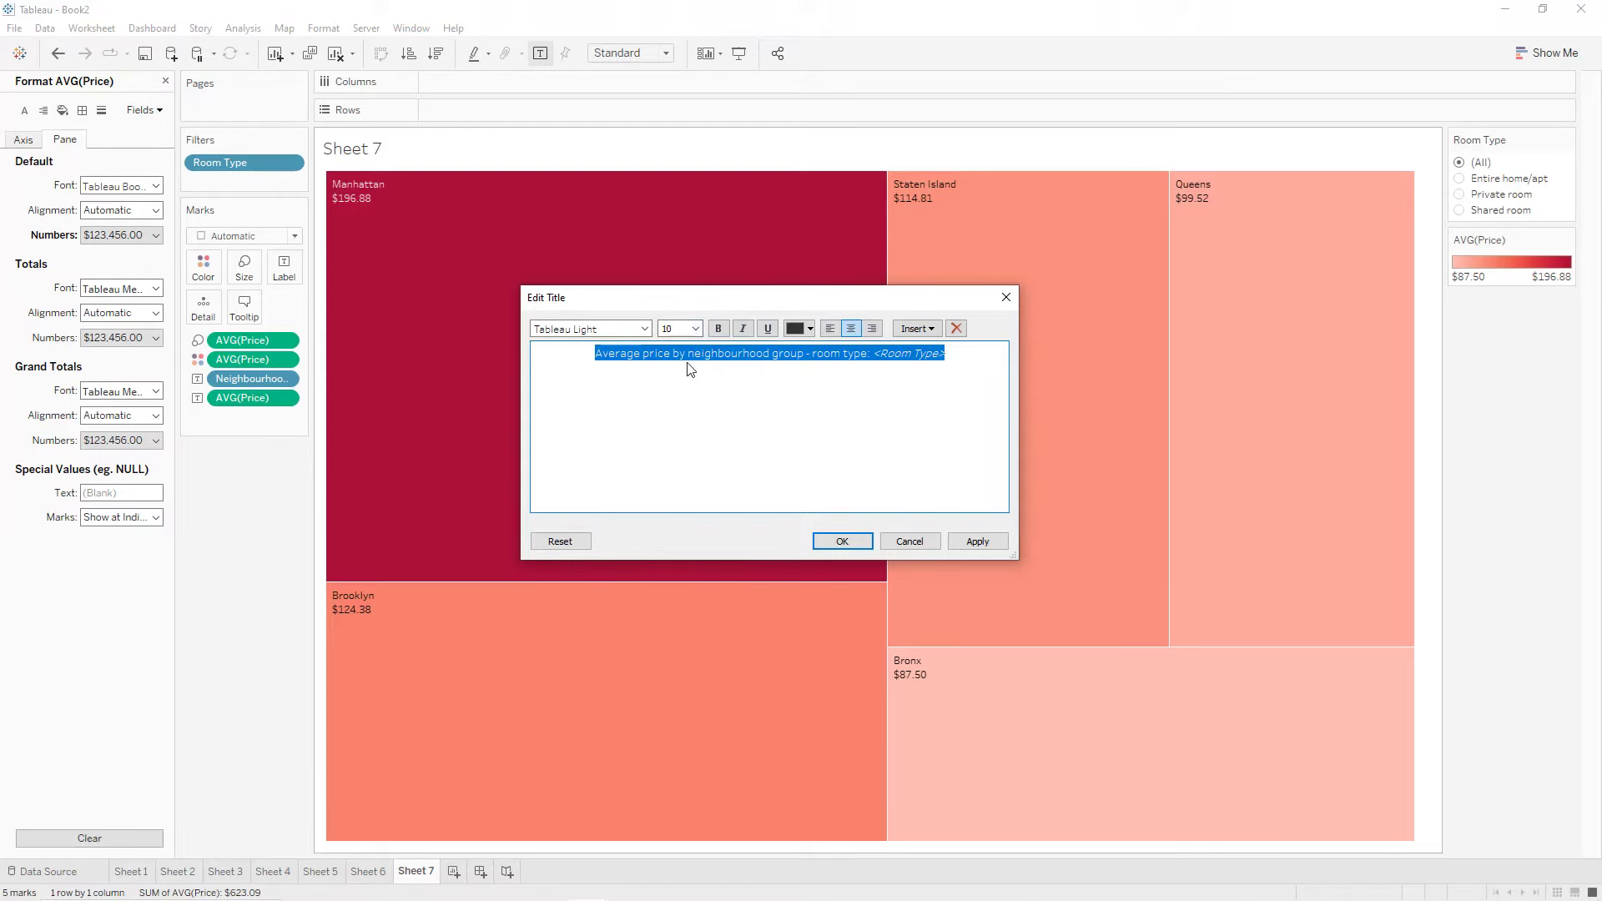
pyautogui.click(993, 548)
pyautogui.click(841, 542)
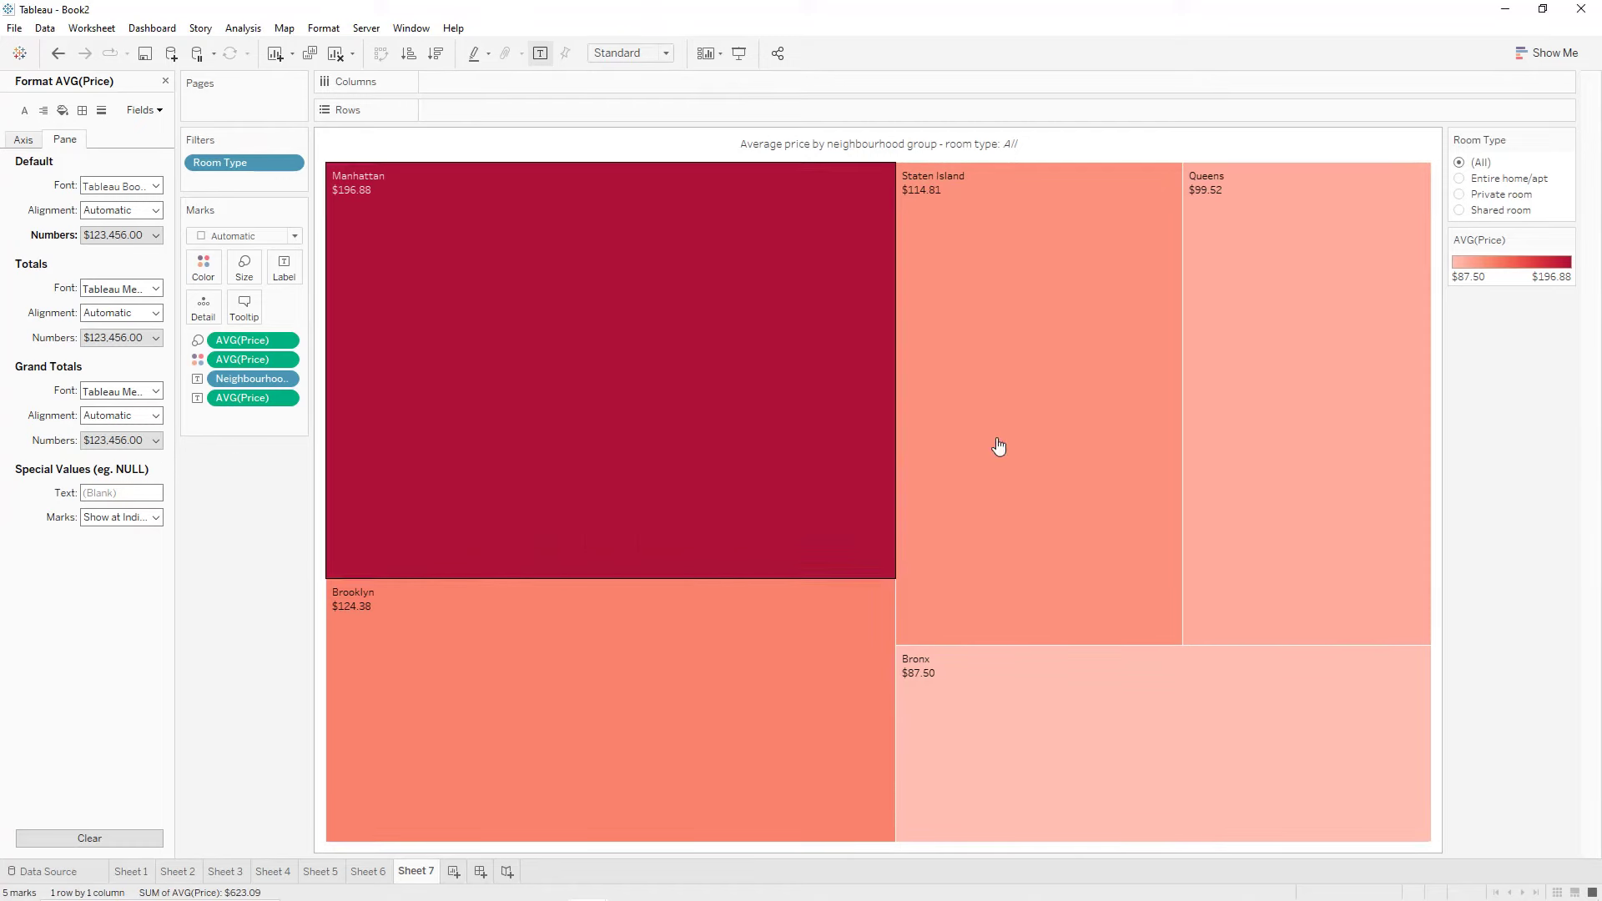
# Check the treemap and its title for Entire home/apt, Private room and Shared room, ending with all room types shown.
pyautogui.click(1462, 181)
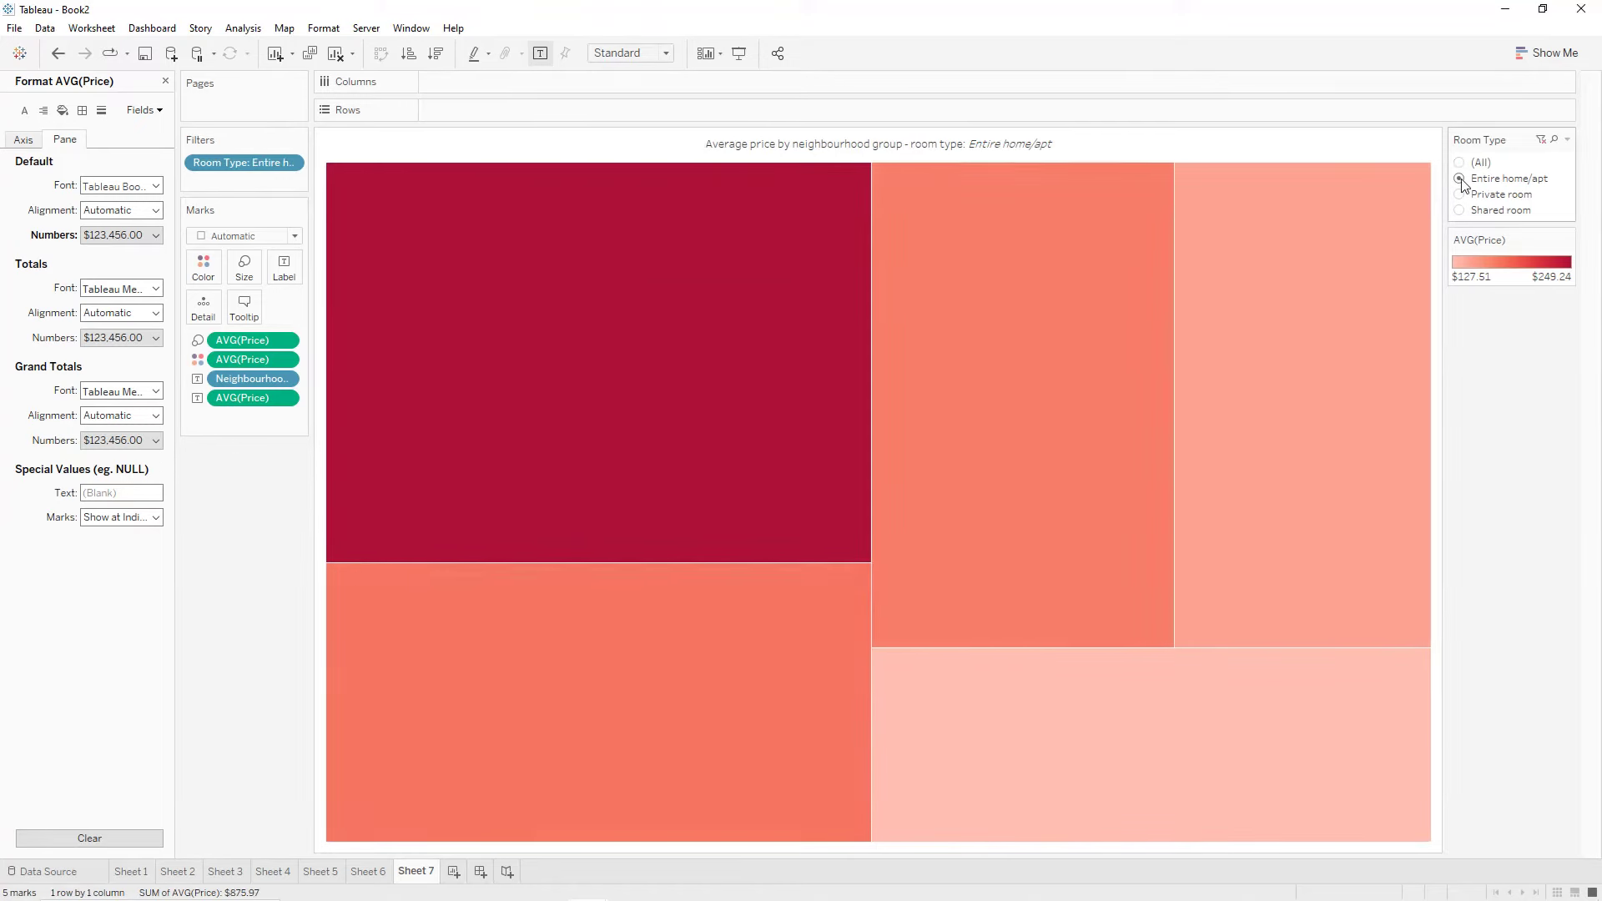
pyautogui.click(1462, 196)
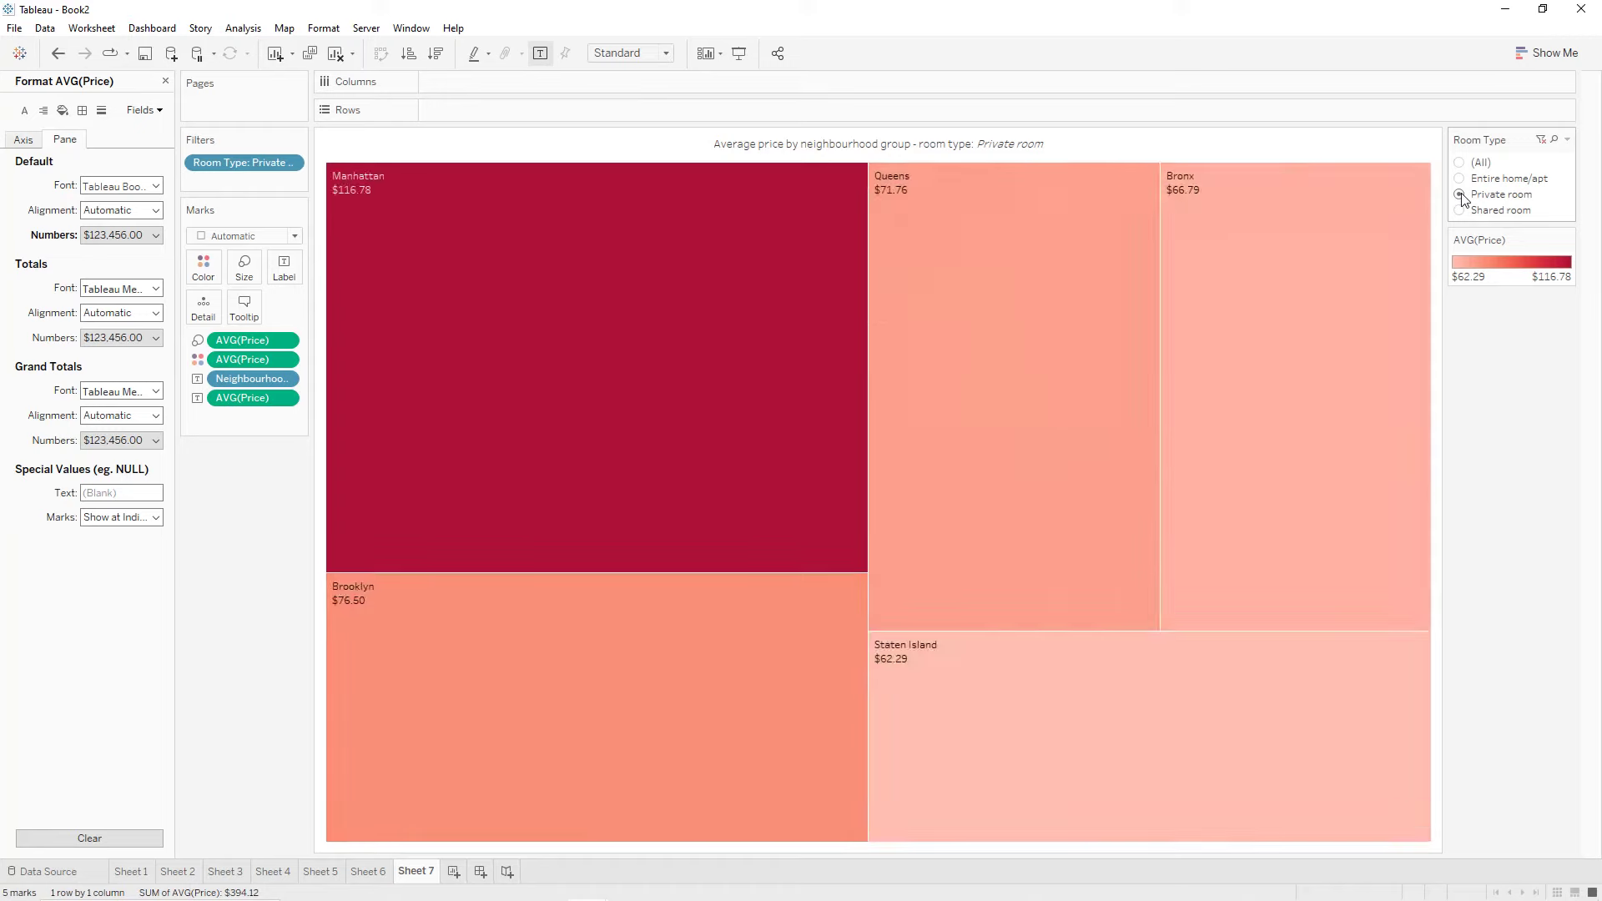
pyautogui.click(1462, 211)
pyautogui.click(1462, 164)
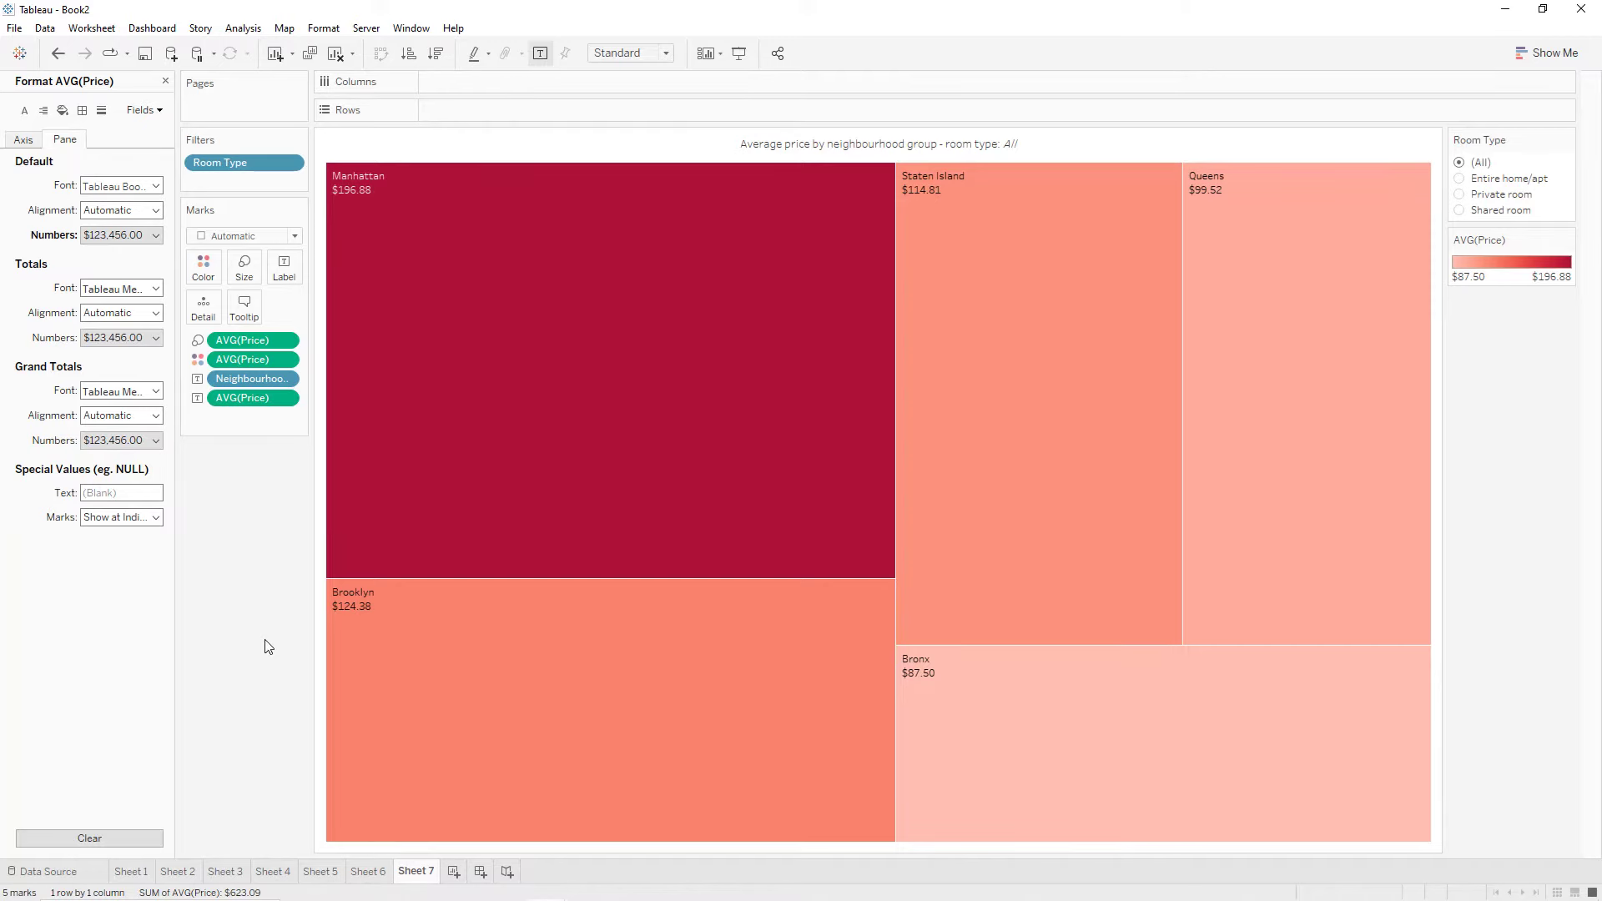
# Create a new worksheet that lists each Neighbourhood on the rows.
pyautogui.click(453, 871)
pyautogui.click(135, 317)
pyautogui.click(80, 265)
pyautogui.moveTo(80, 264); pyautogui.dragTo(494, 108)
# Filter the neighbourhood list by Neighbourhood Group to Bronx only and show that filter beside the view.
pyautogui.click(103, 287)
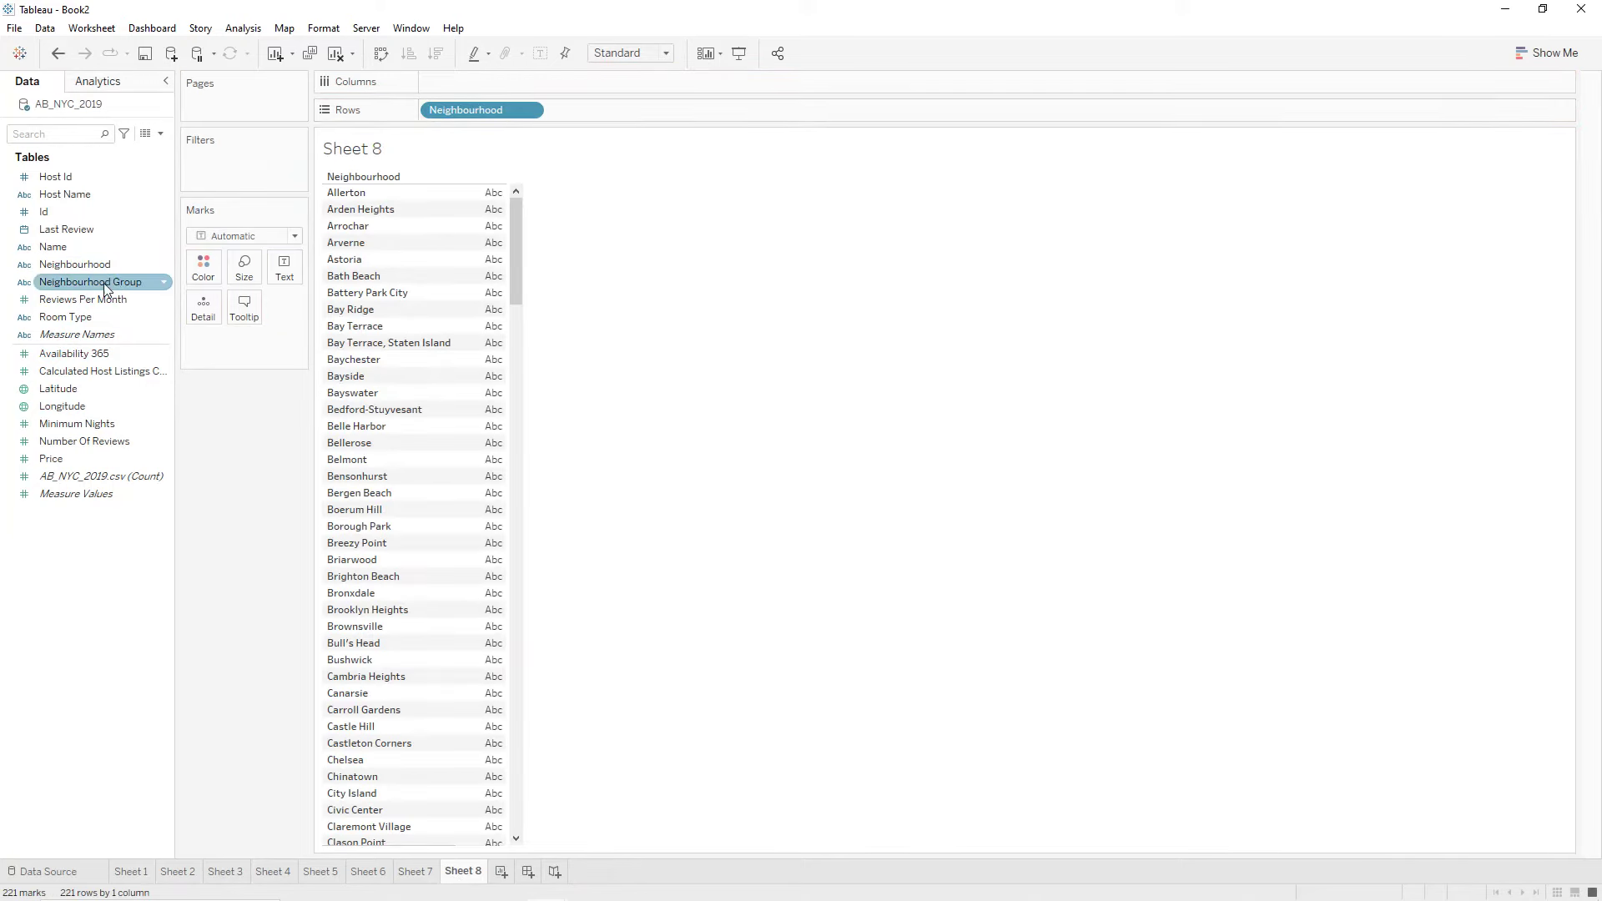
pyautogui.moveTo(103, 286); pyautogui.dragTo(257, 167)
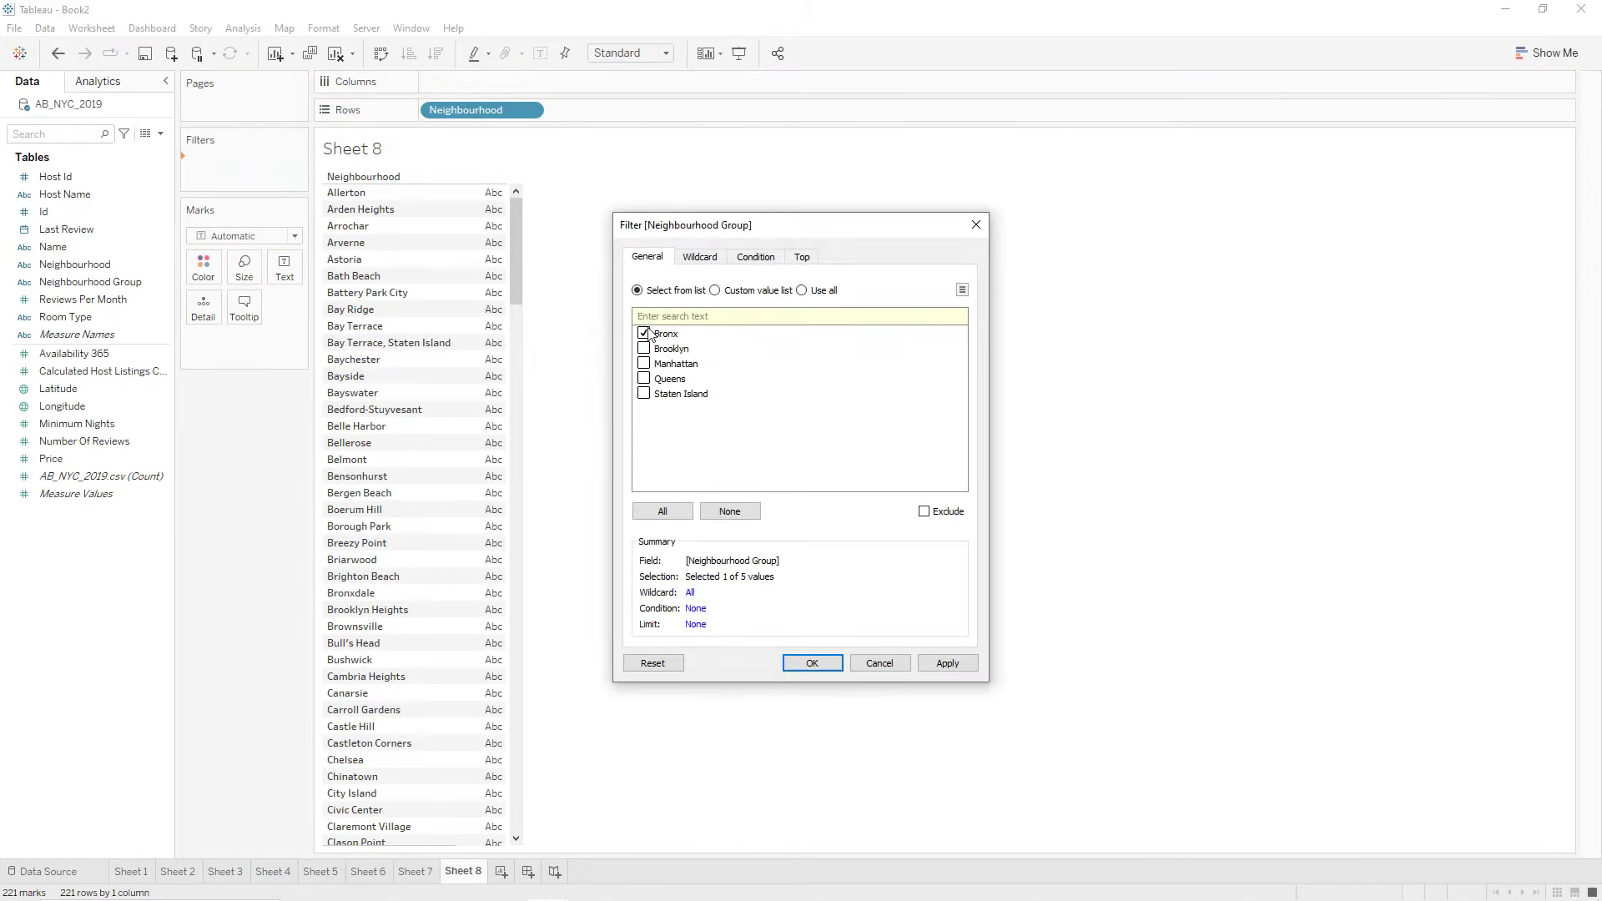
pyautogui.click(947, 663)
pyautogui.click(822, 663)
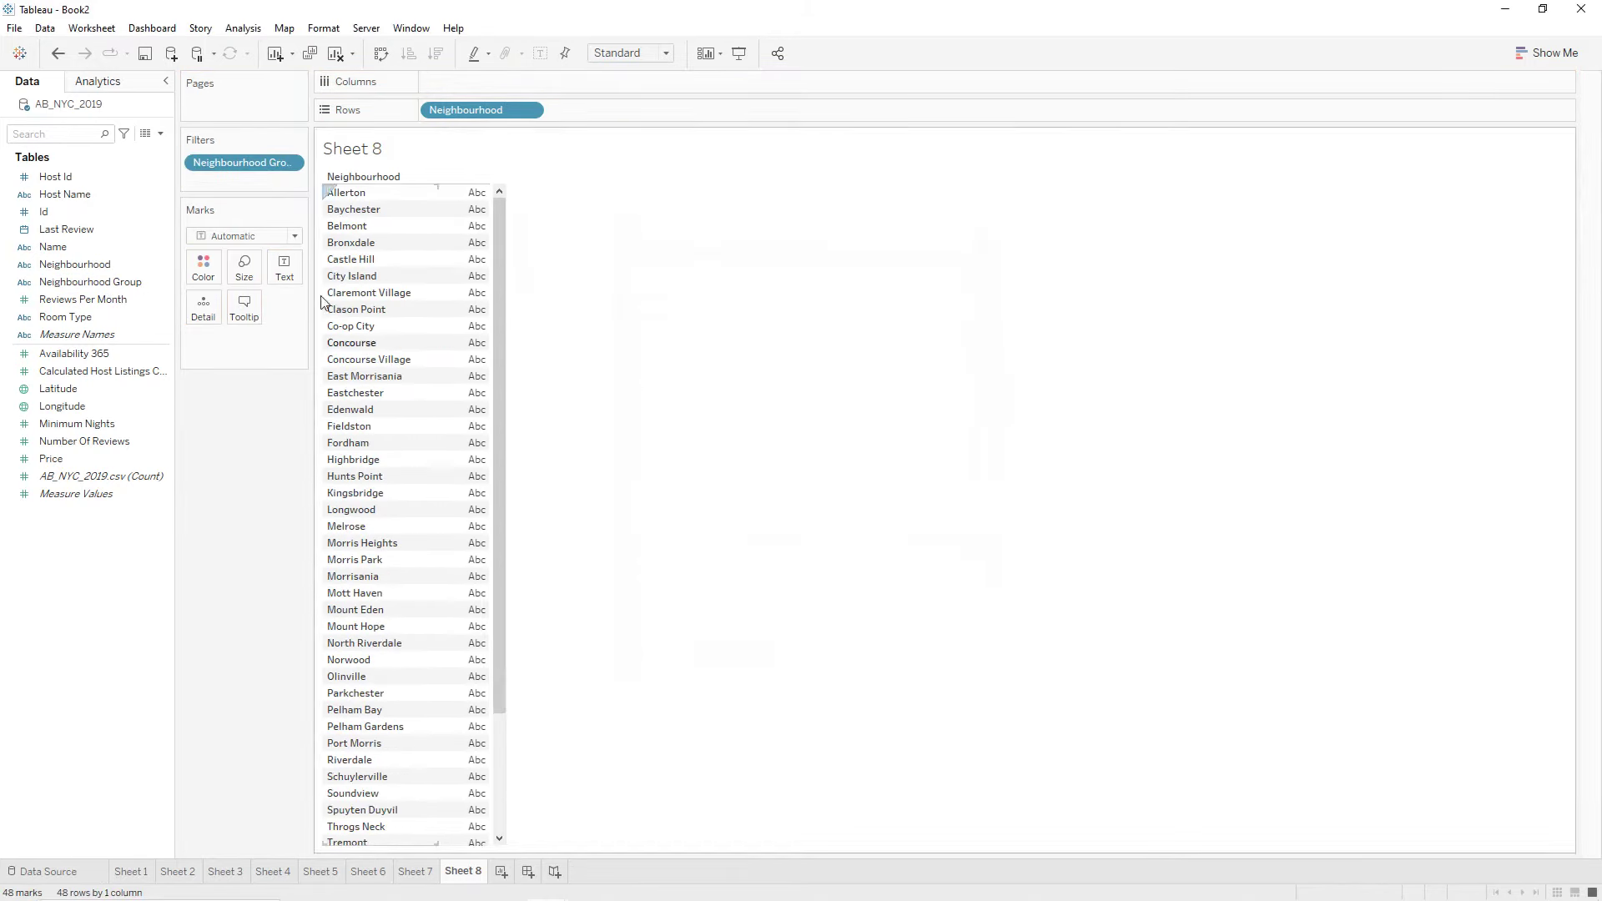
pyautogui.click(289, 162)
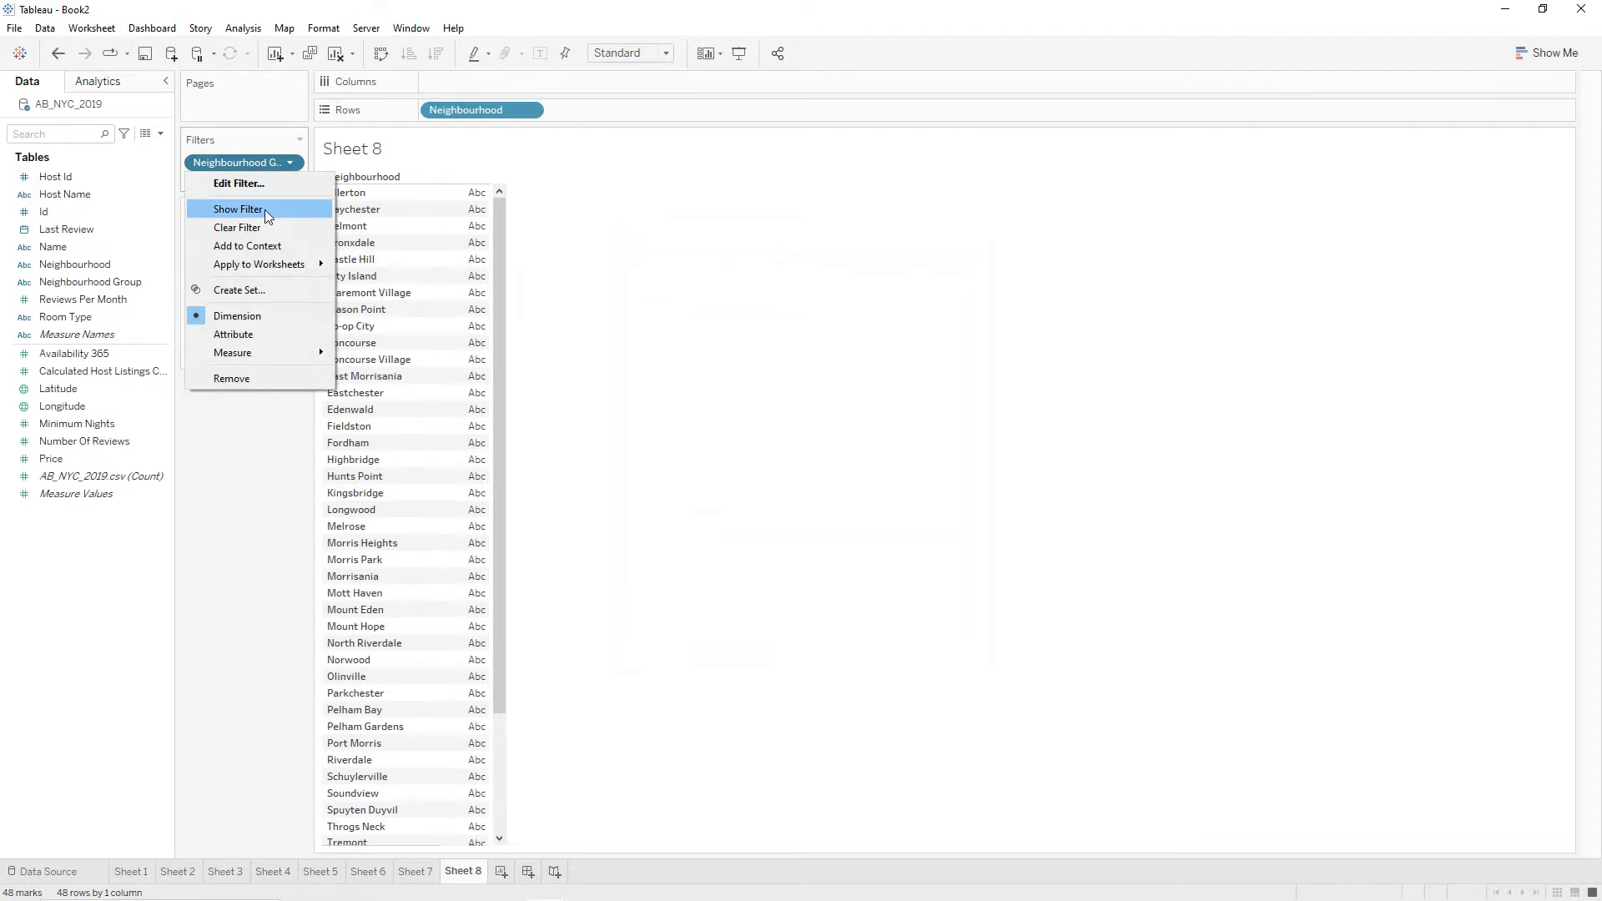
pyautogui.click(268, 217)
# Plot the average Price of each neighbourhood as horizontal bars, sorted in descending order.
pyautogui.click(73, 460)
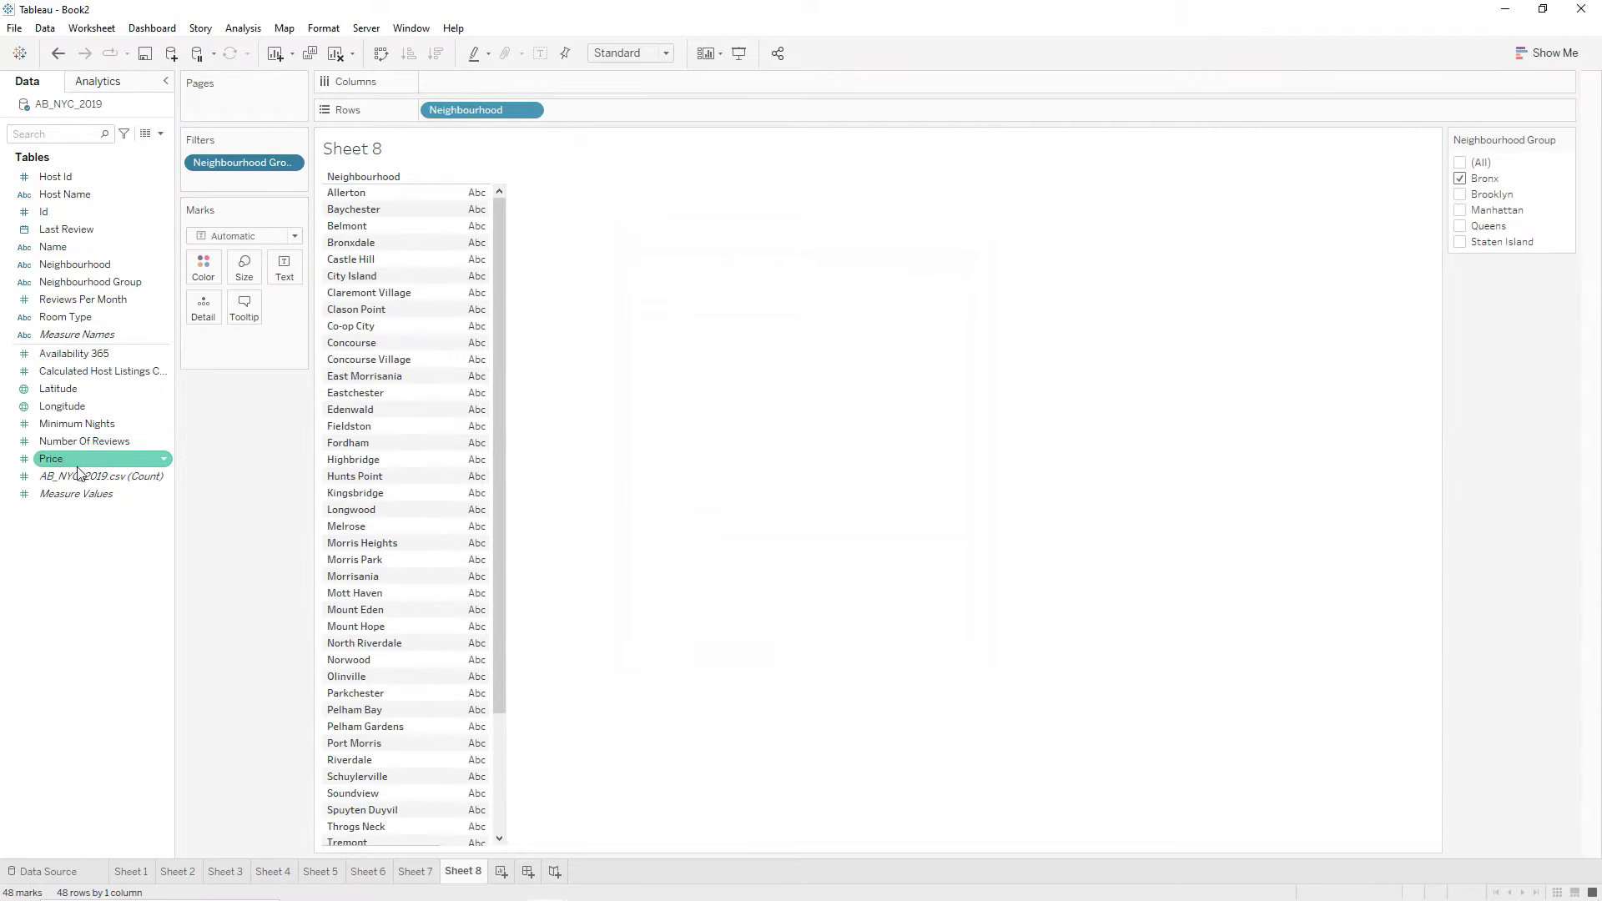
pyautogui.moveTo(76, 463); pyautogui.dragTo(467, 88)
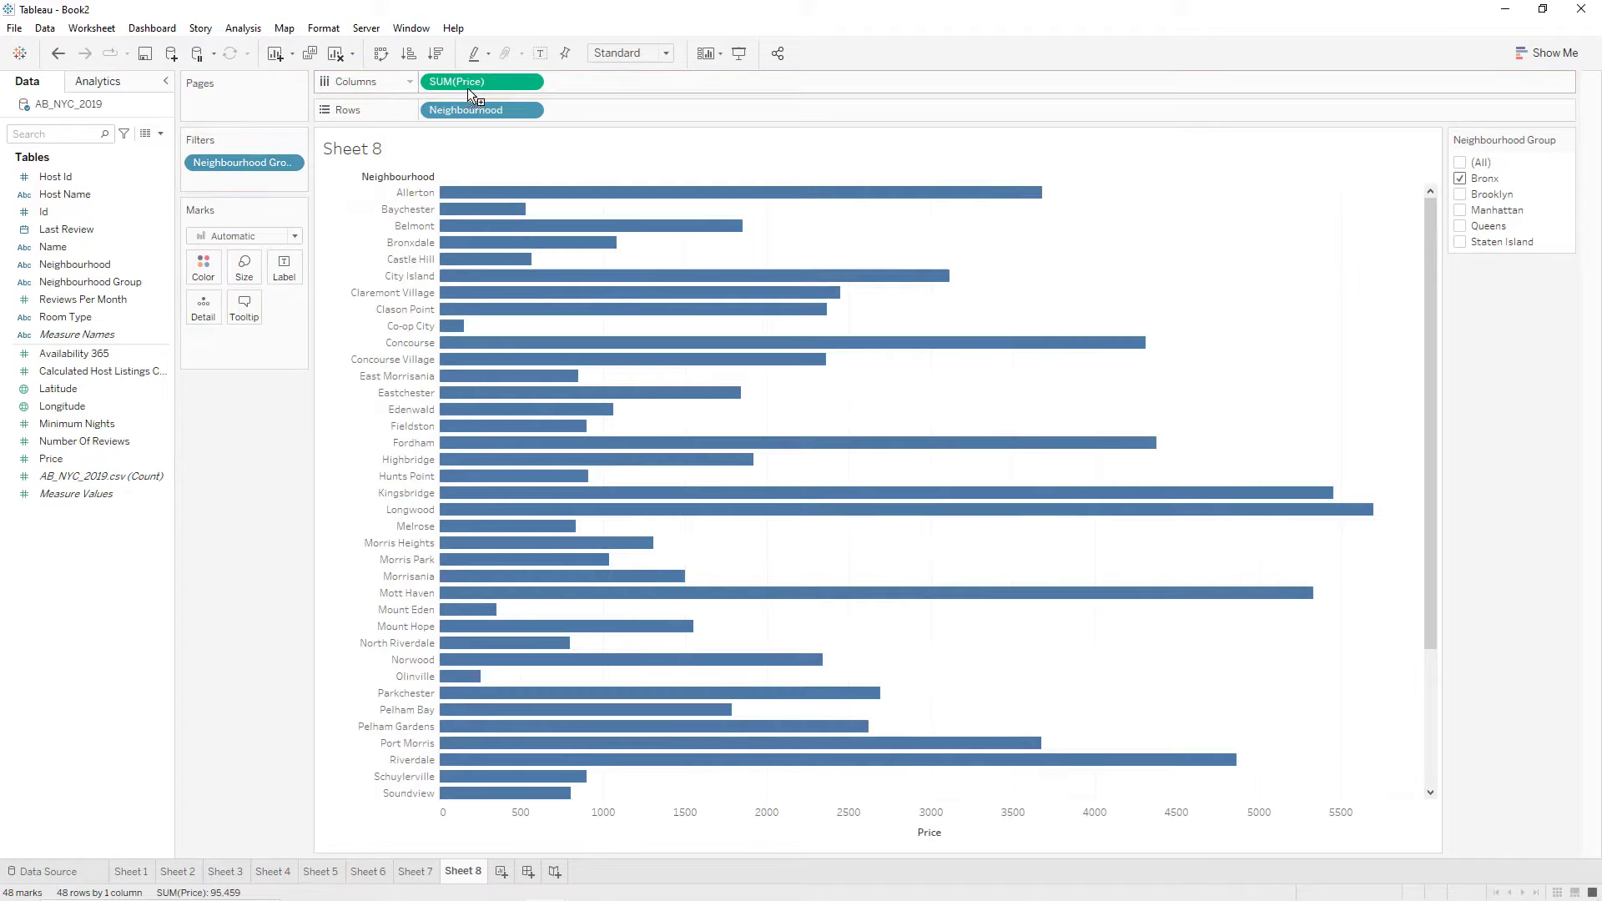
pyautogui.click(529, 83)
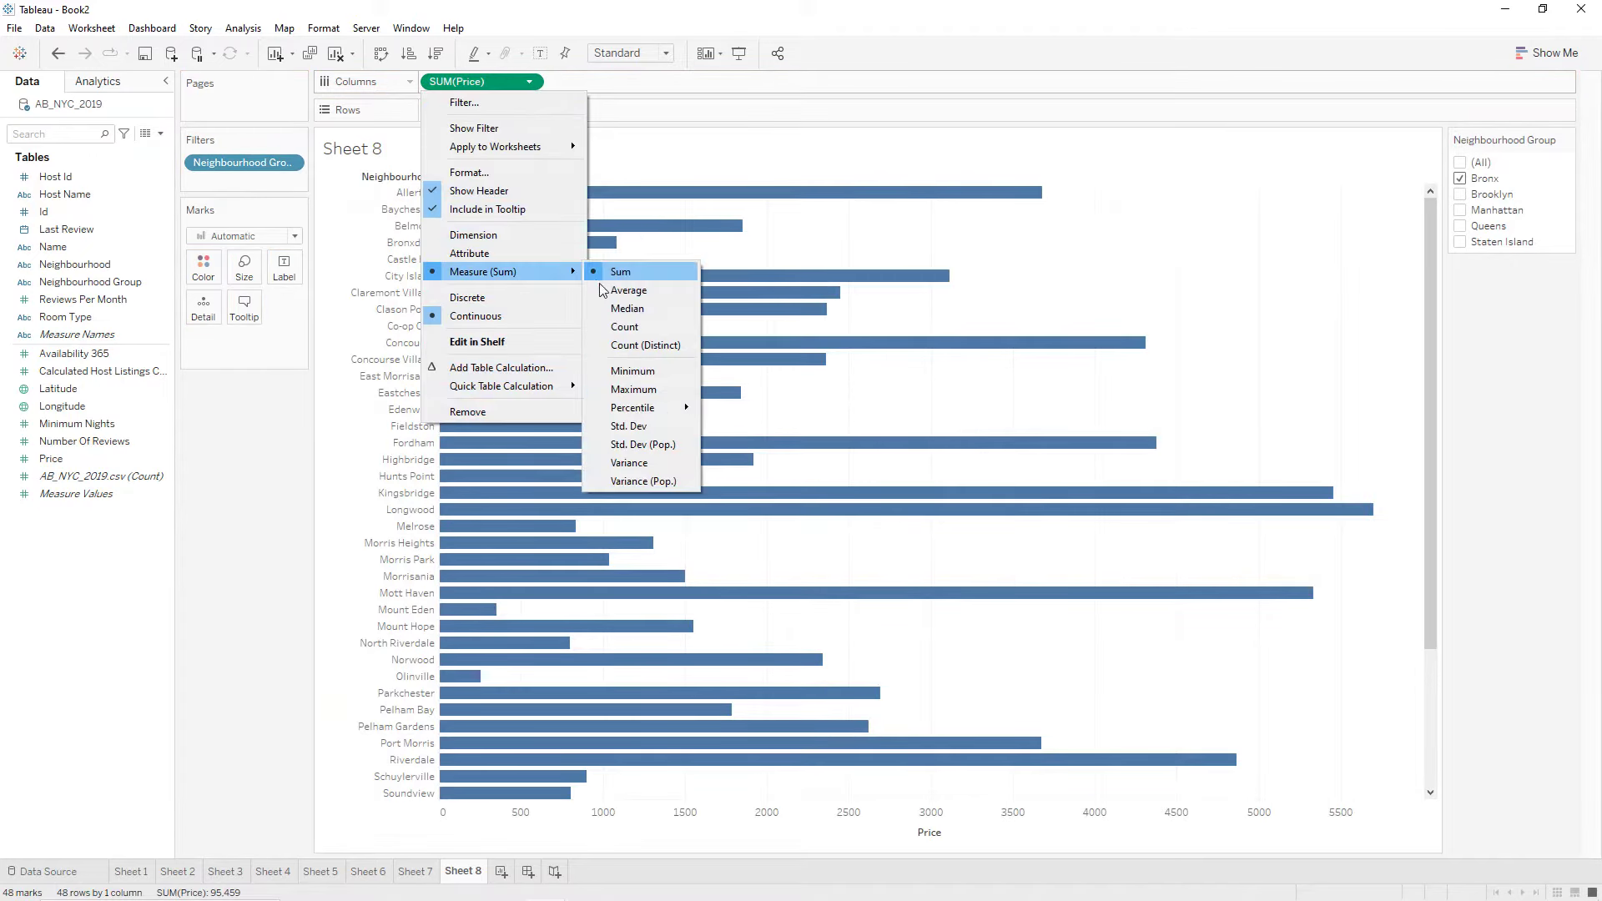
pyautogui.click(606, 272)
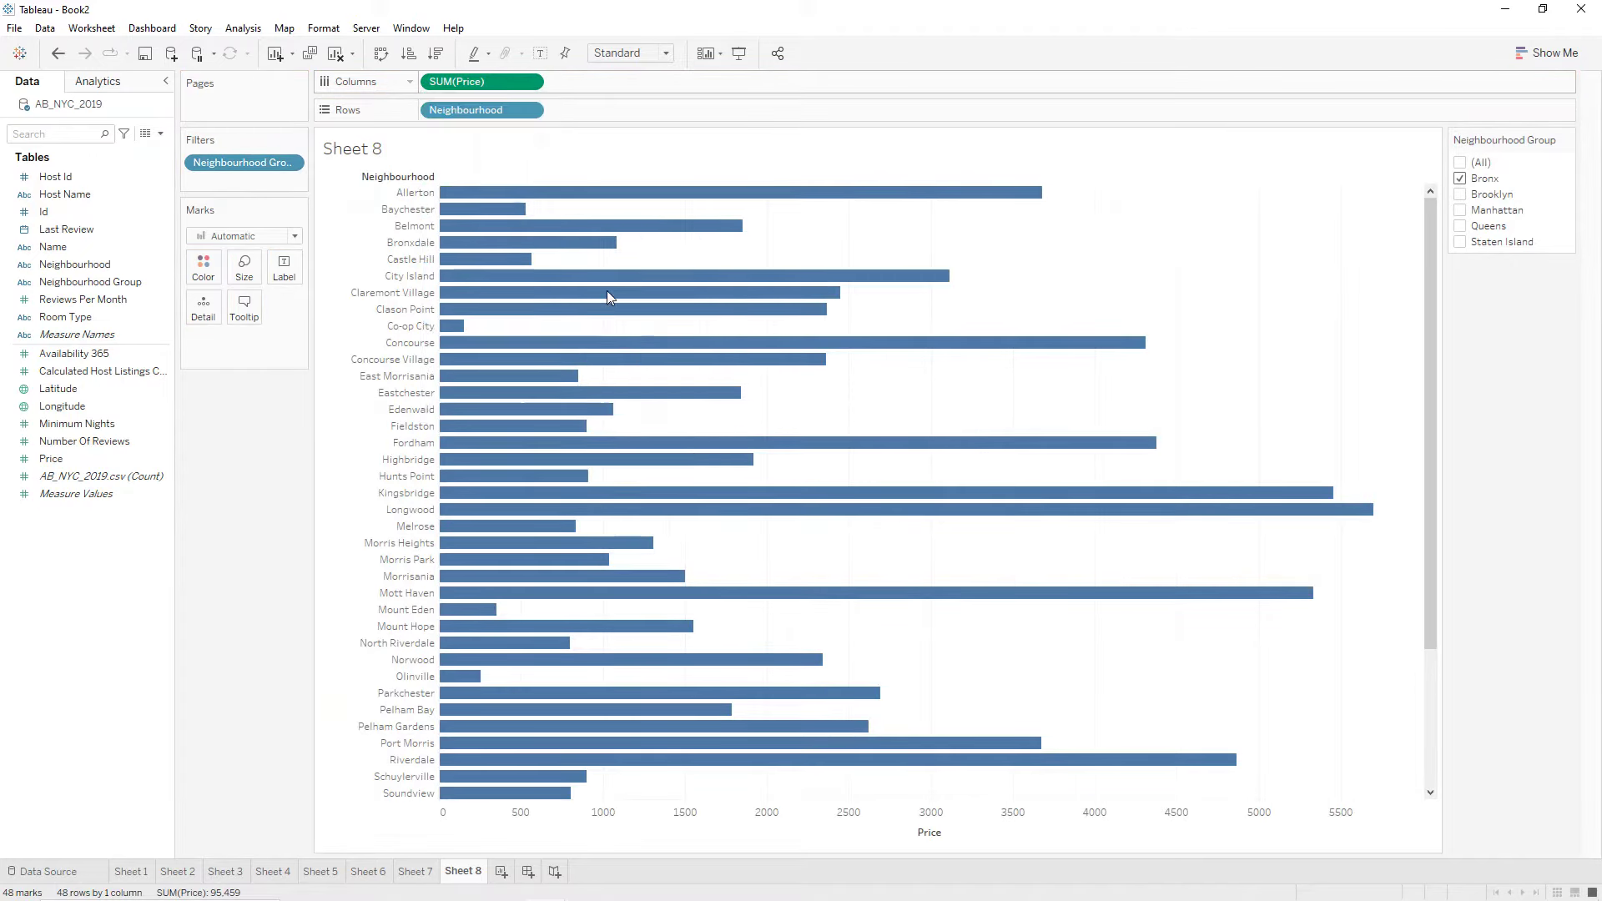
pyautogui.click(436, 53)
# Show the Neighbourhood Group filter as a single value list and test it with (All), ending on Bronx.
pyautogui.click(1568, 140)
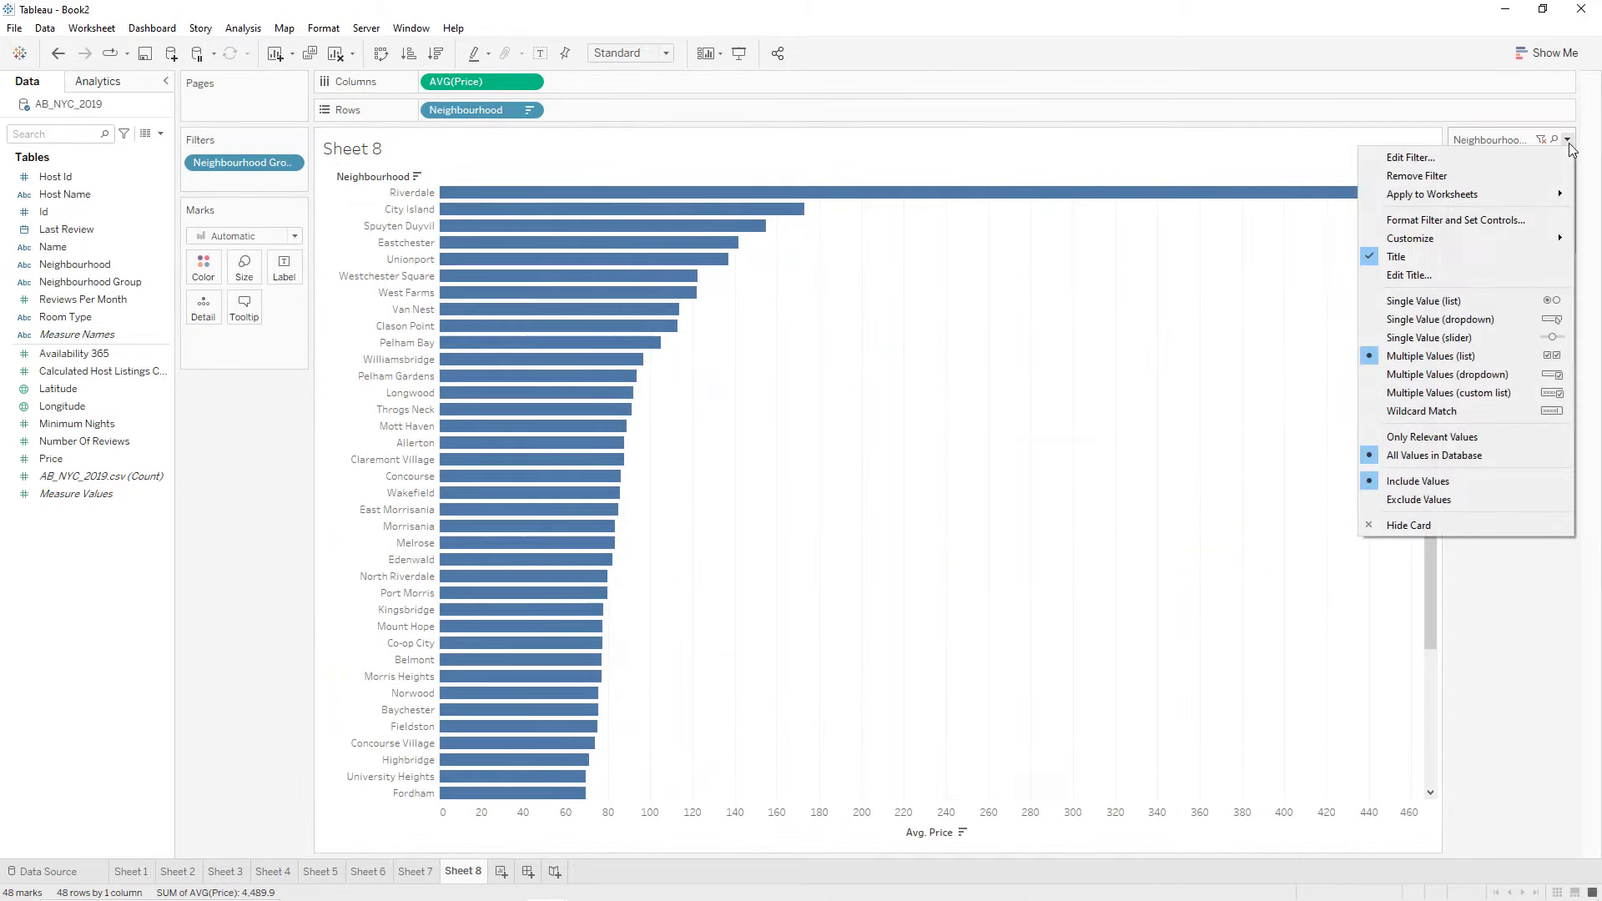
pyautogui.click(1460, 302)
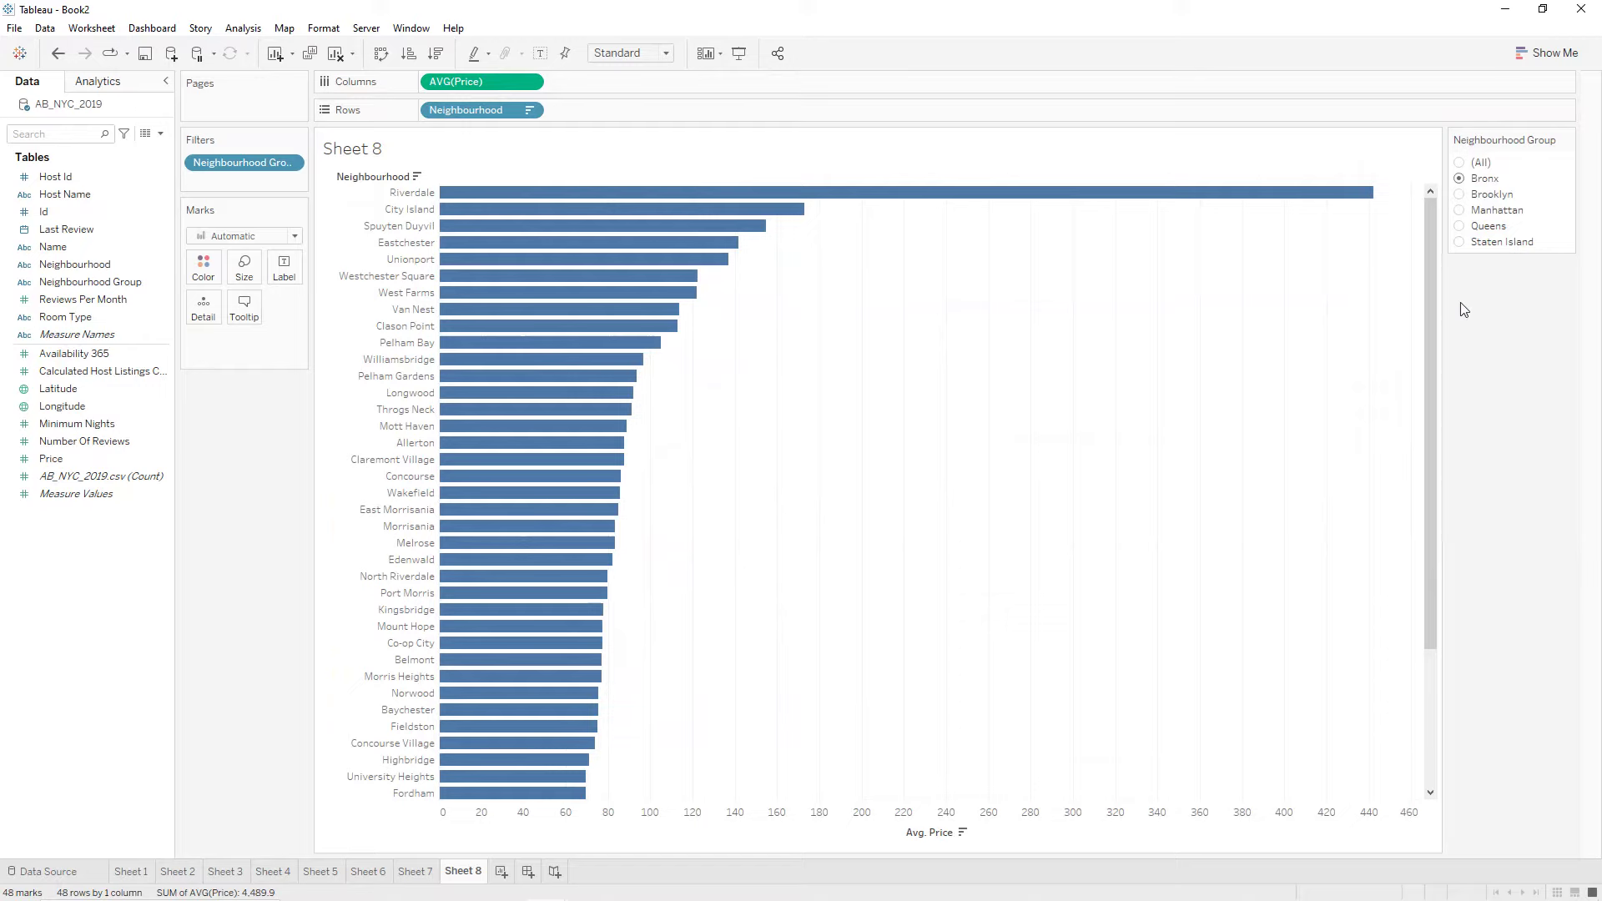
pyautogui.click(1461, 164)
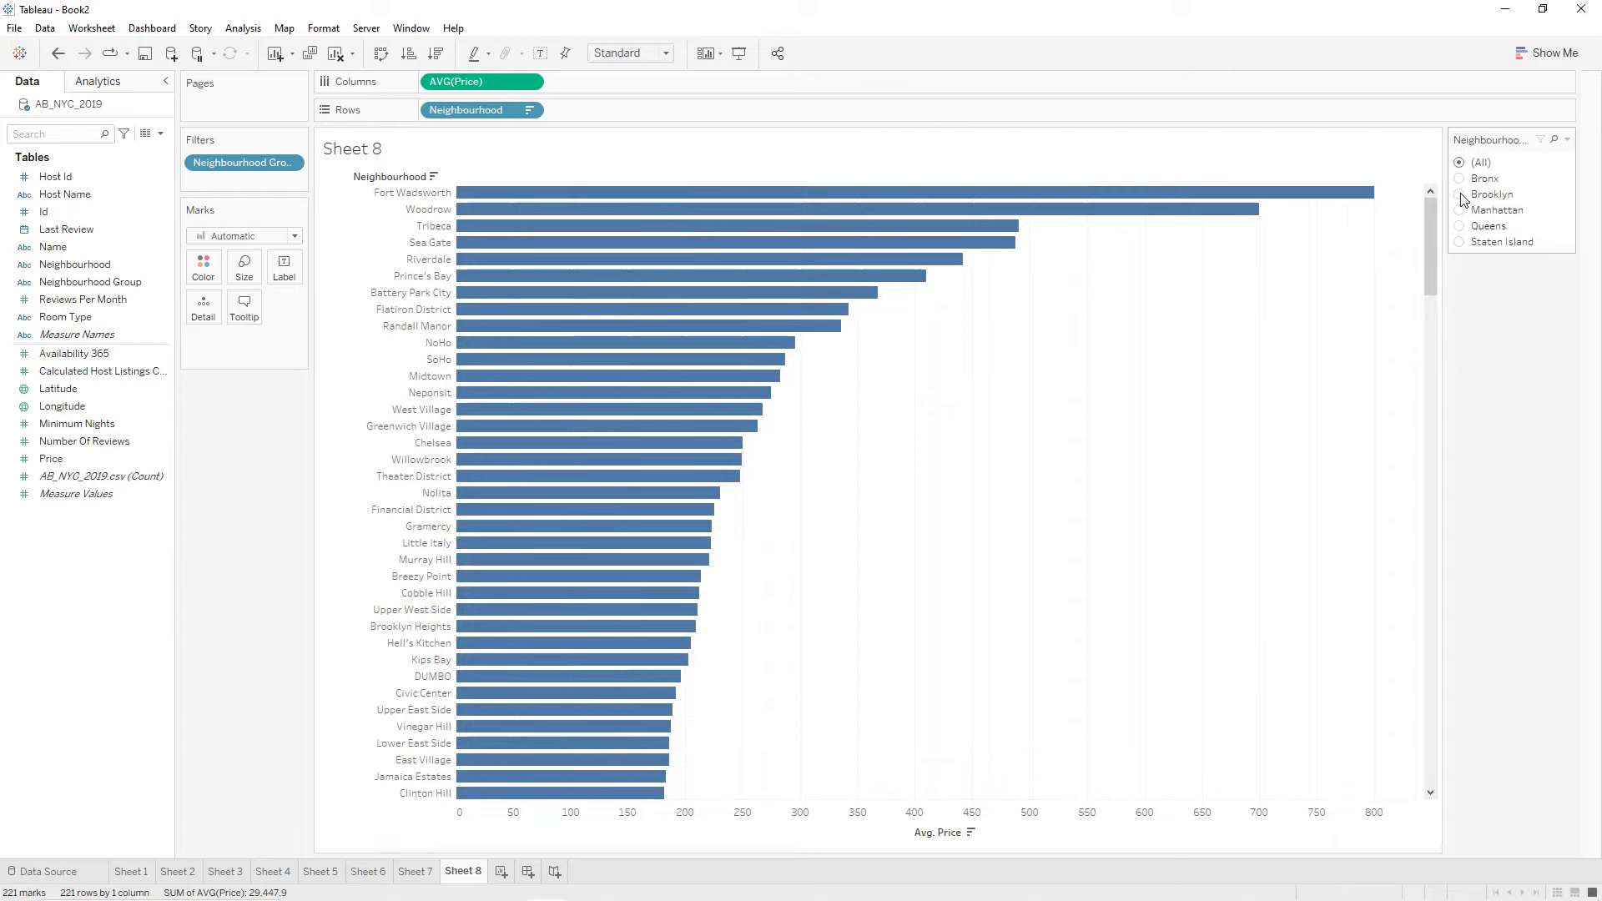
pyautogui.click(1460, 179)
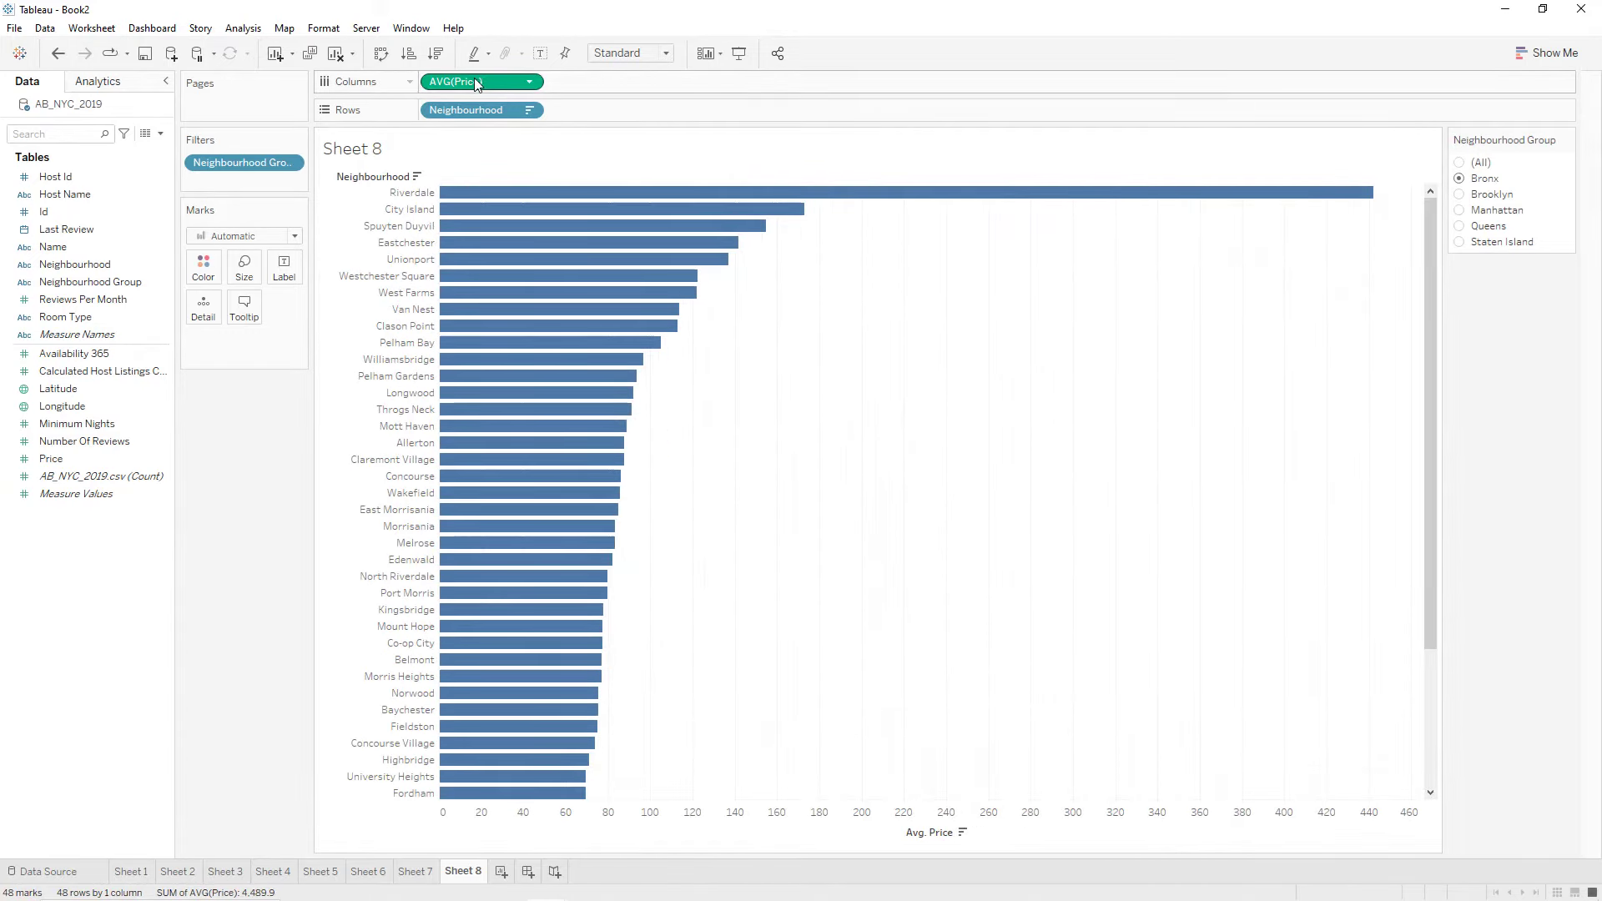
# Label the bars with the average Price and format the labels' numbers as Currency (Standard).
pyautogui.moveTo(477, 85); pyautogui.dragTo(286, 268)
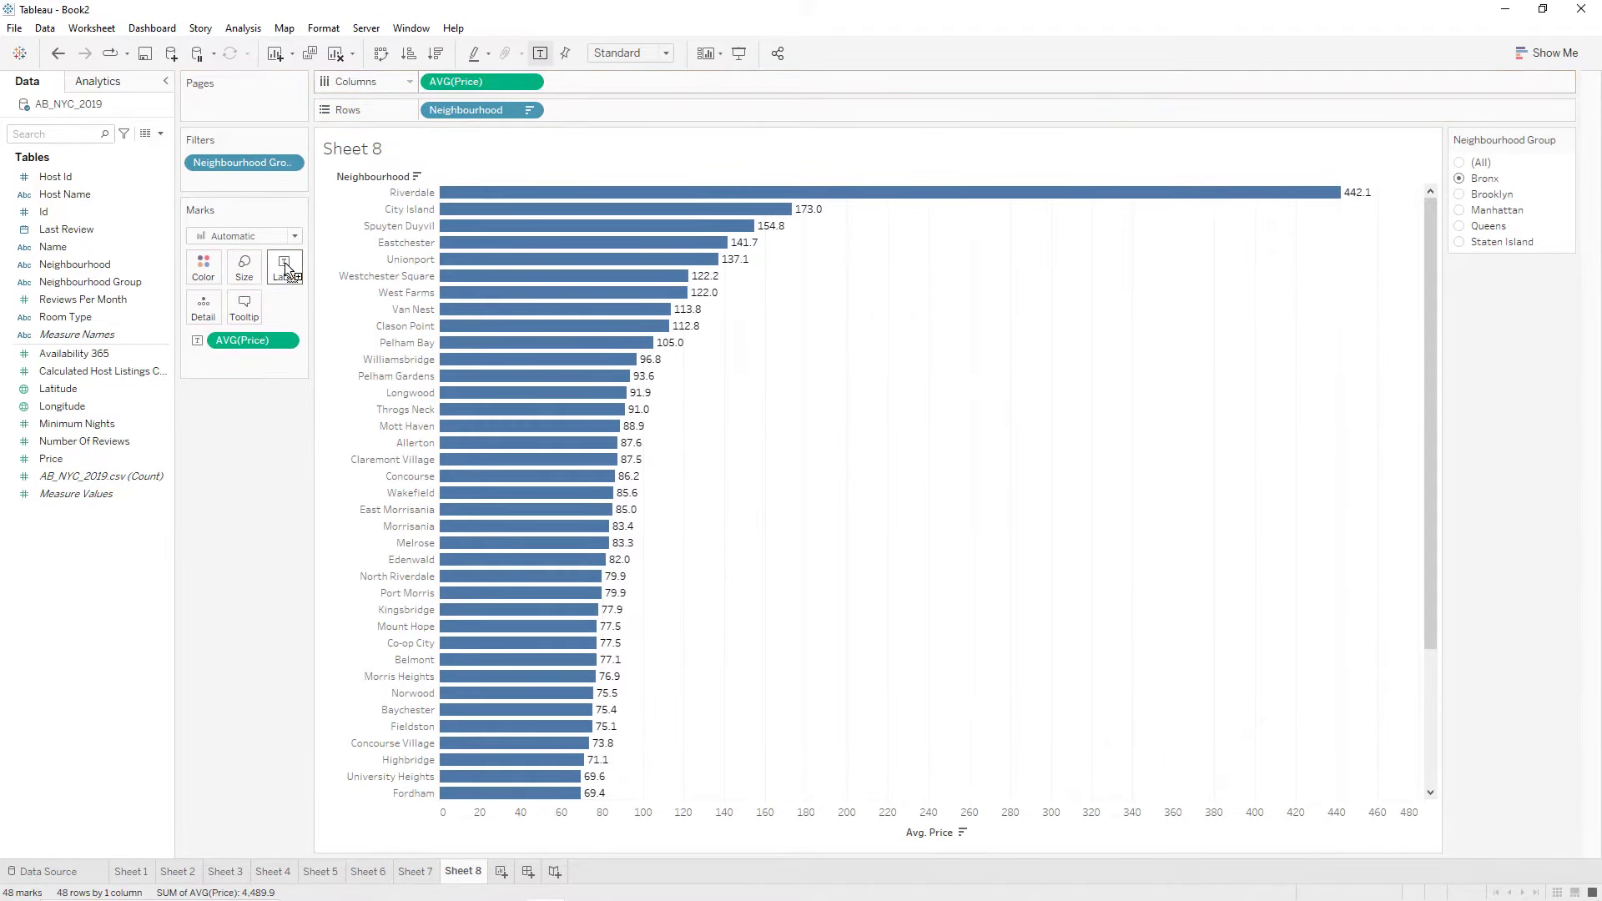
pyautogui.click(291, 340)
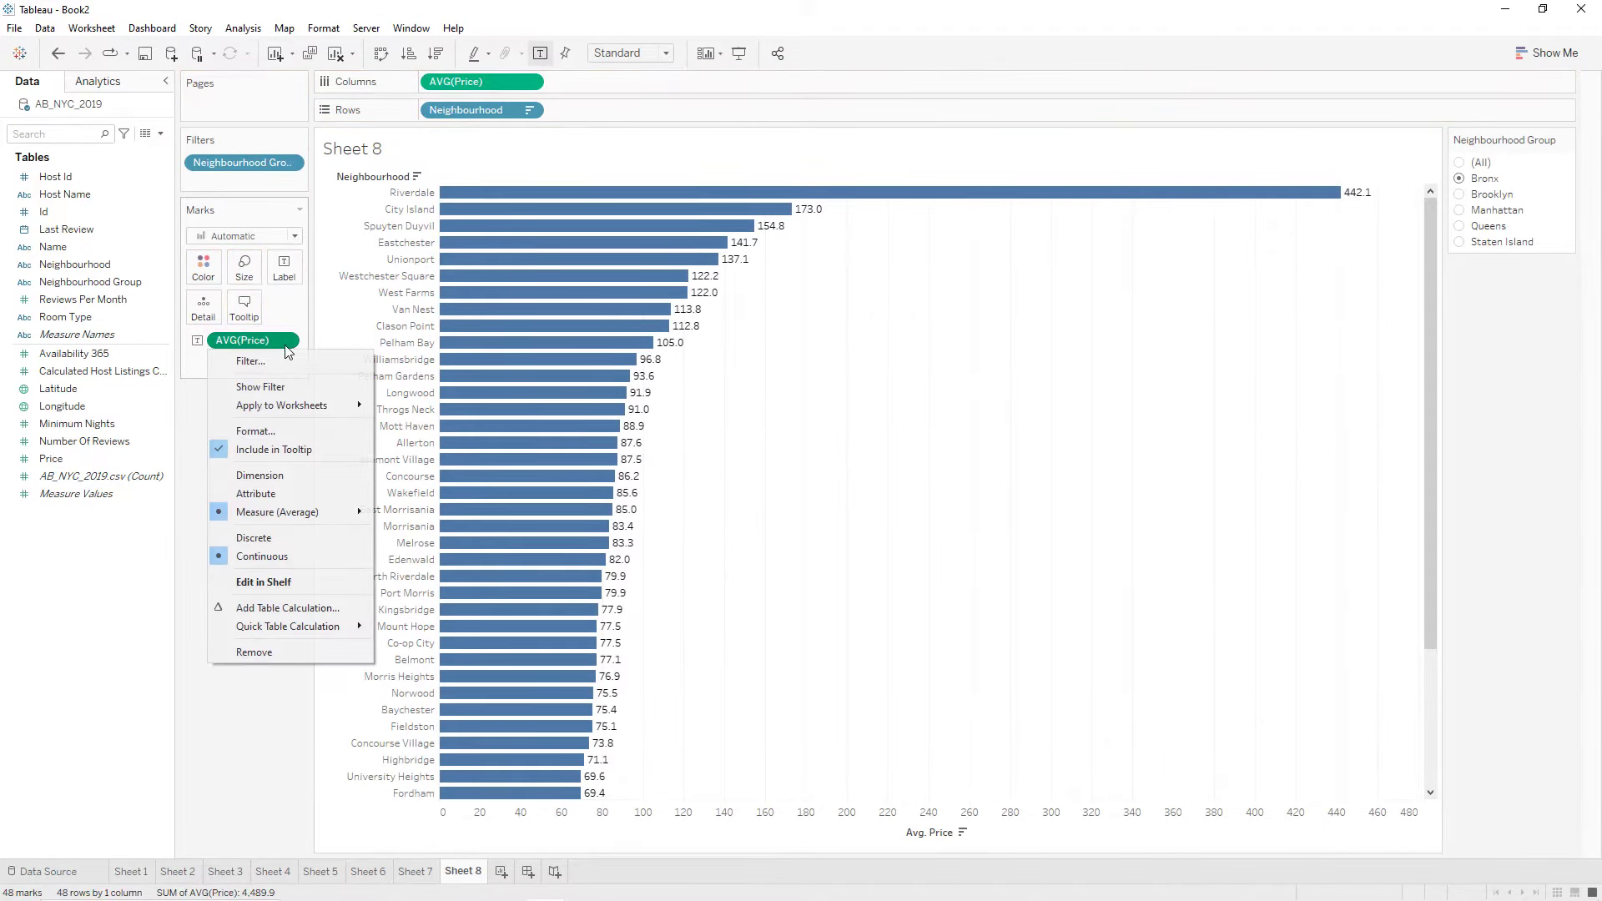
pyautogui.click(284, 431)
pyautogui.click(125, 235)
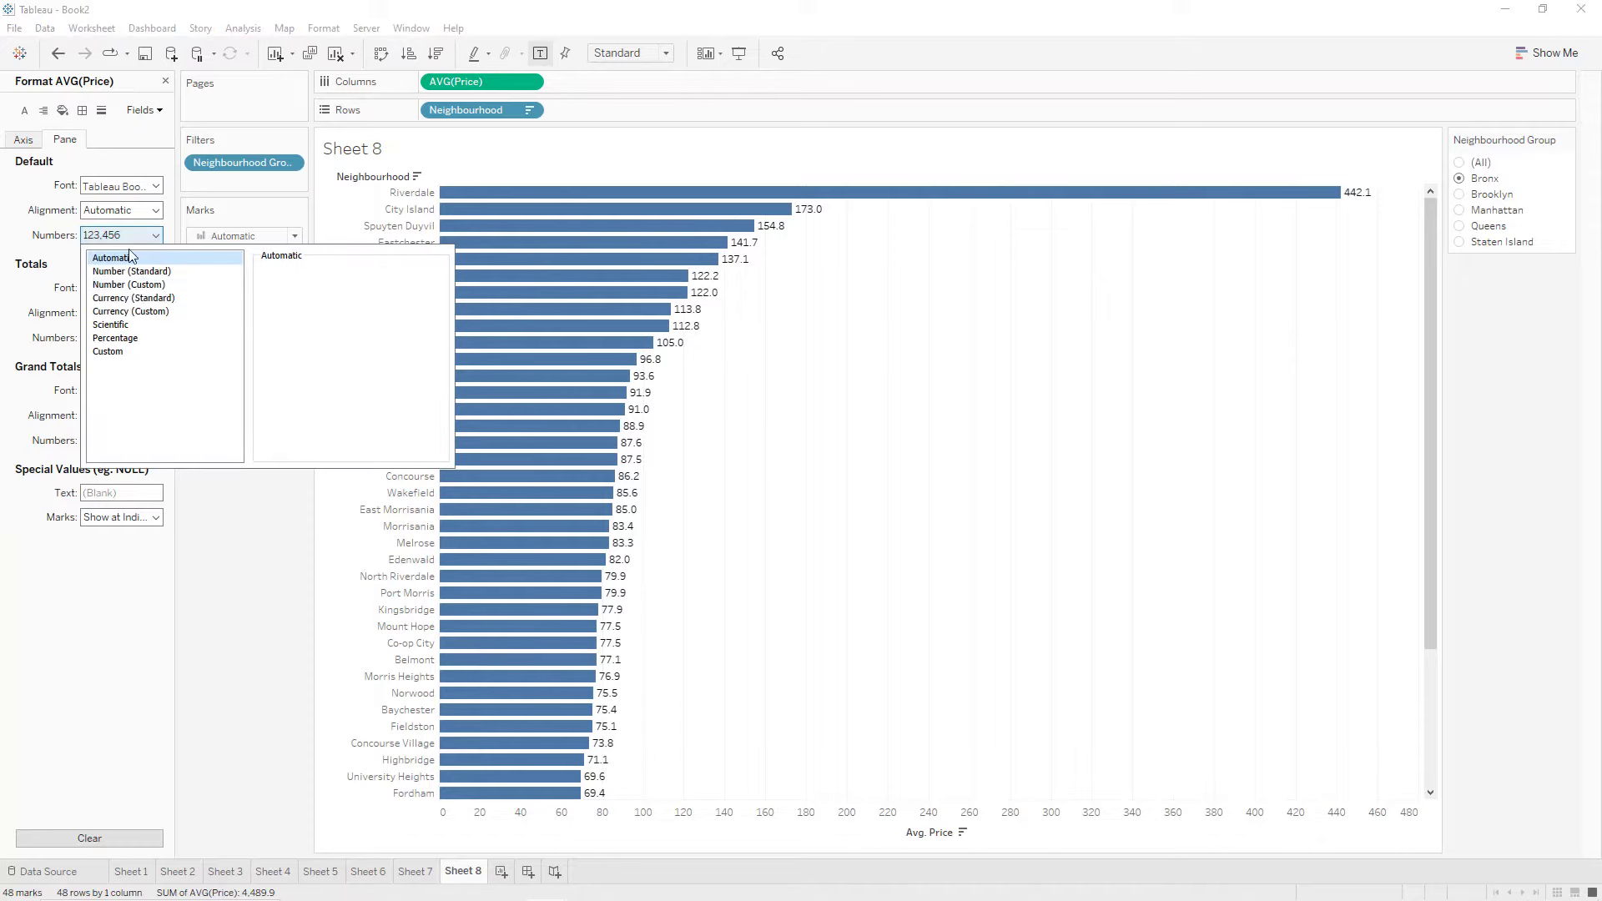
pyautogui.click(135, 299)
pyautogui.click(234, 485)
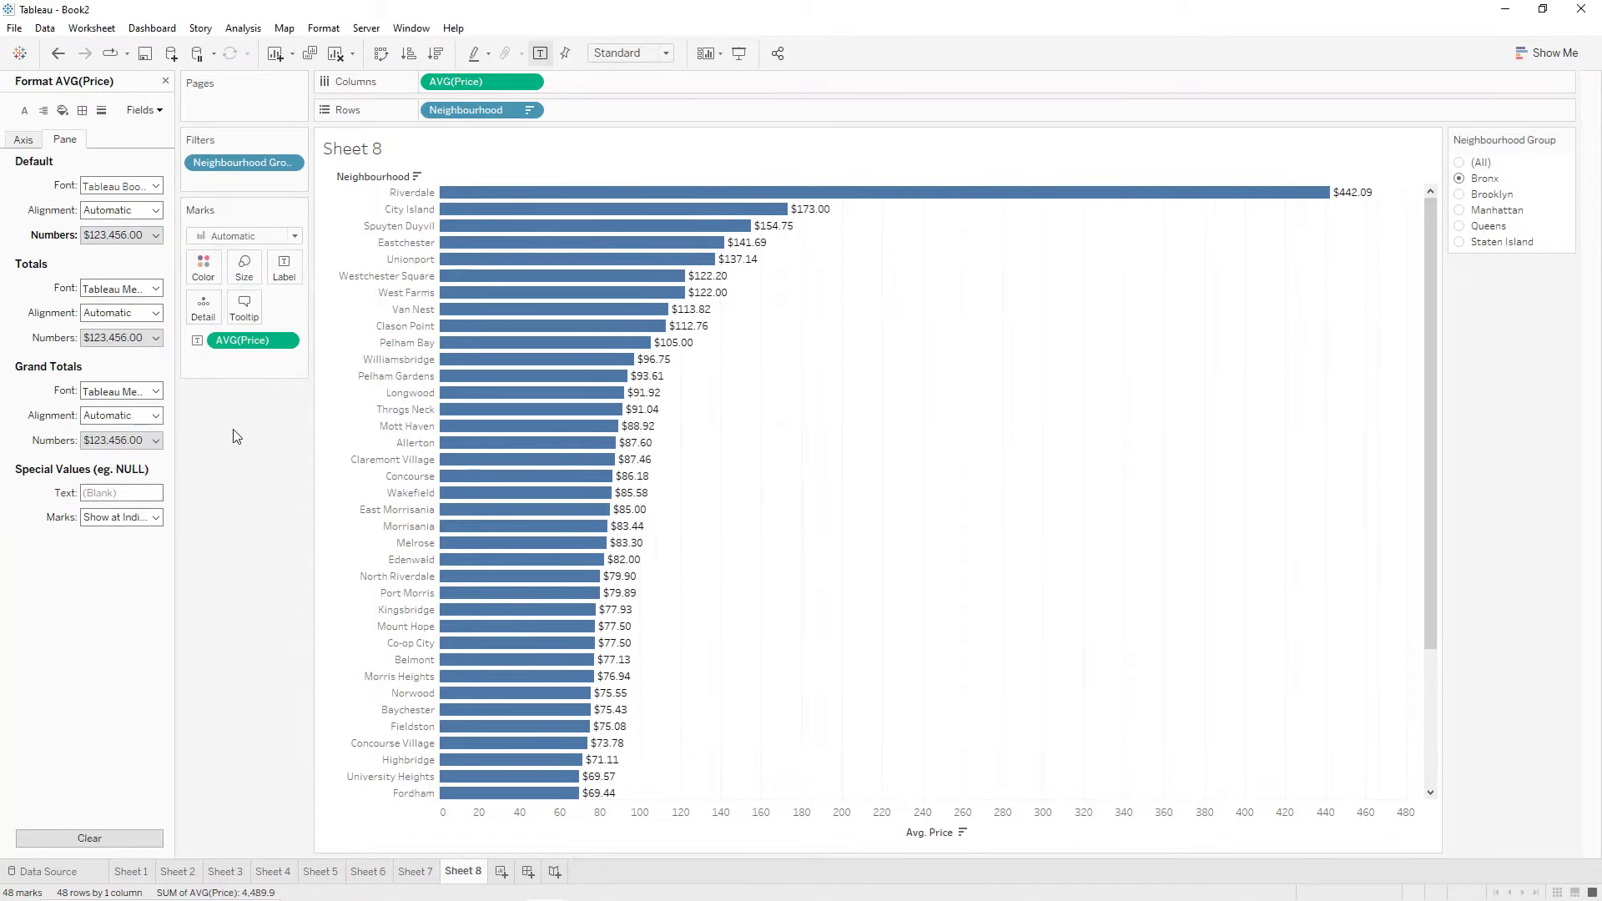
# Colour the average price bars pink and hide the Neighbourhood field label for the rows.
pyautogui.click(203, 267)
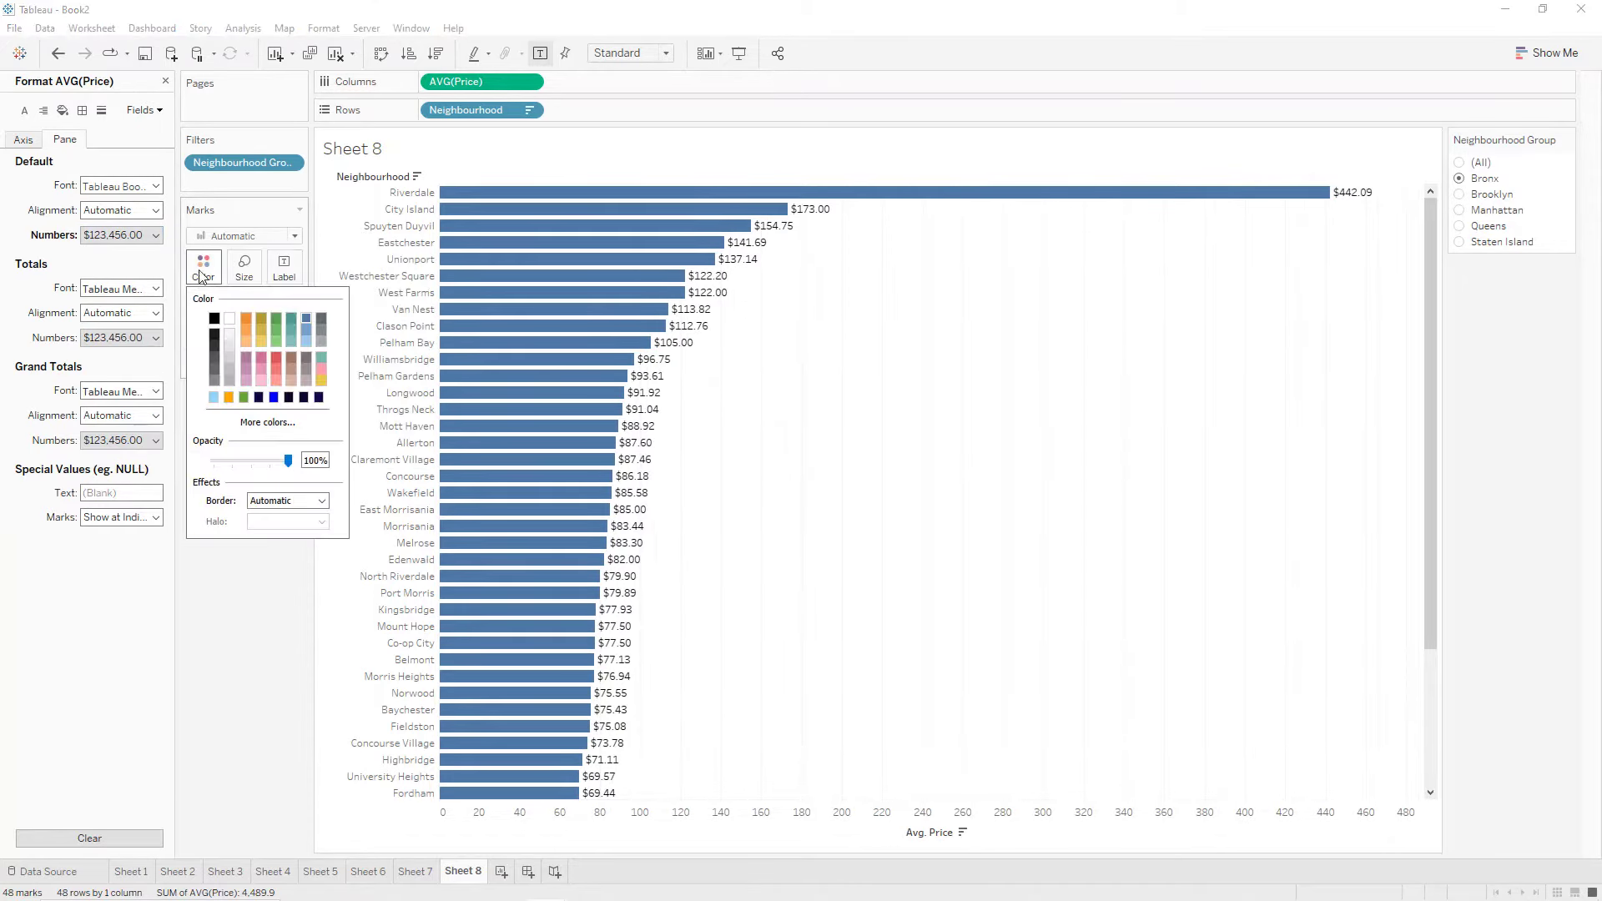
pyautogui.click(264, 373)
pyautogui.click(265, 584)
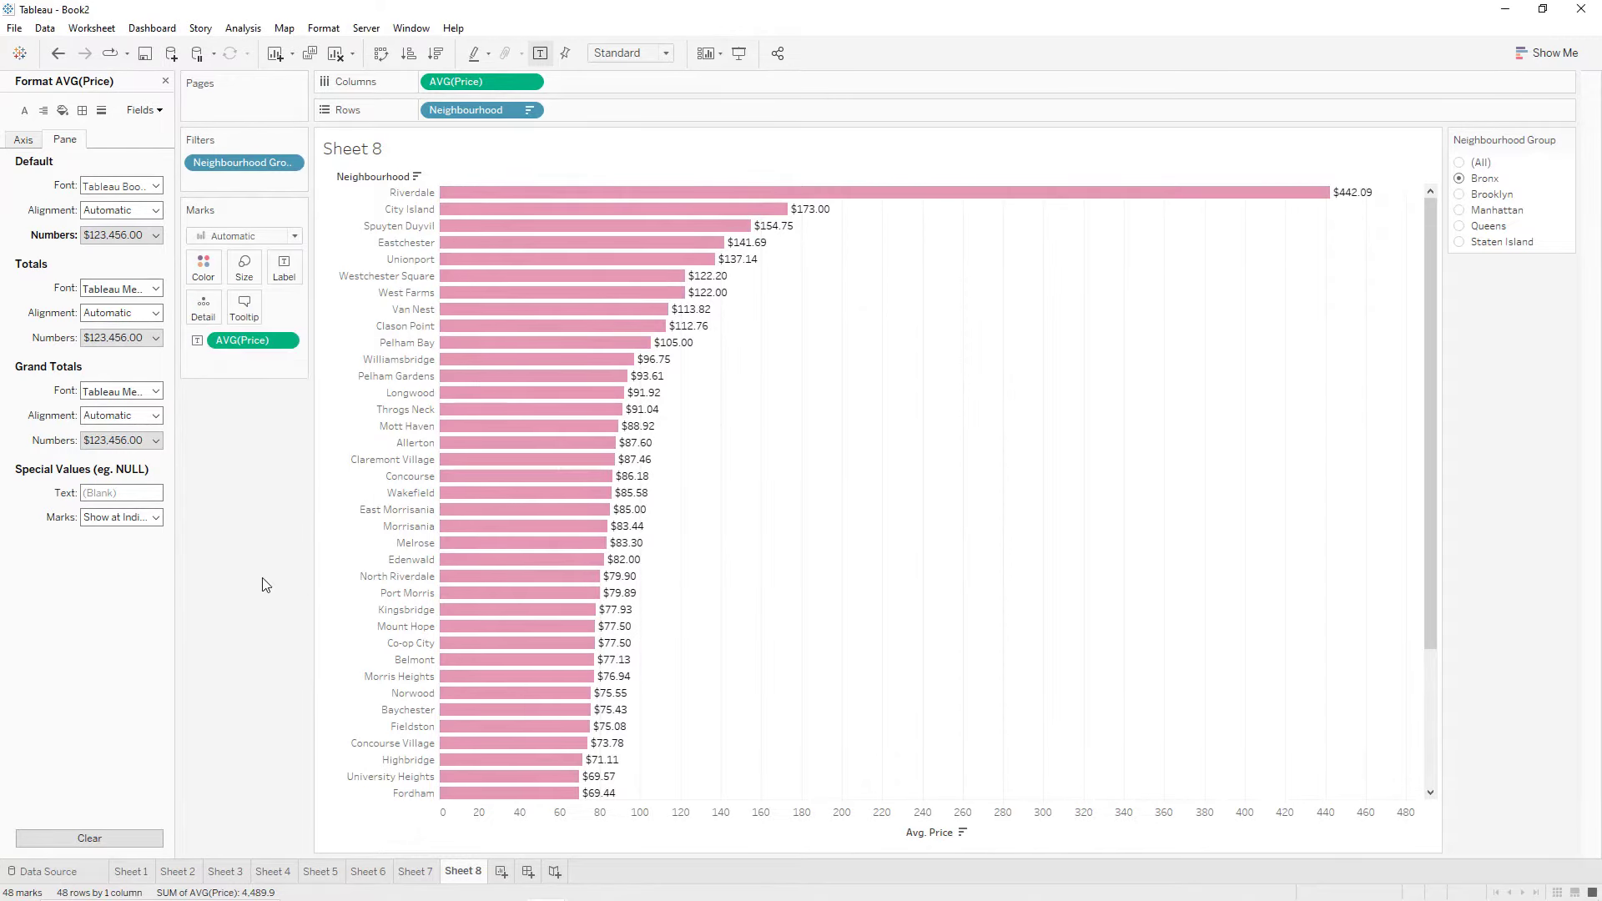
pyautogui.rightClick(378, 178)
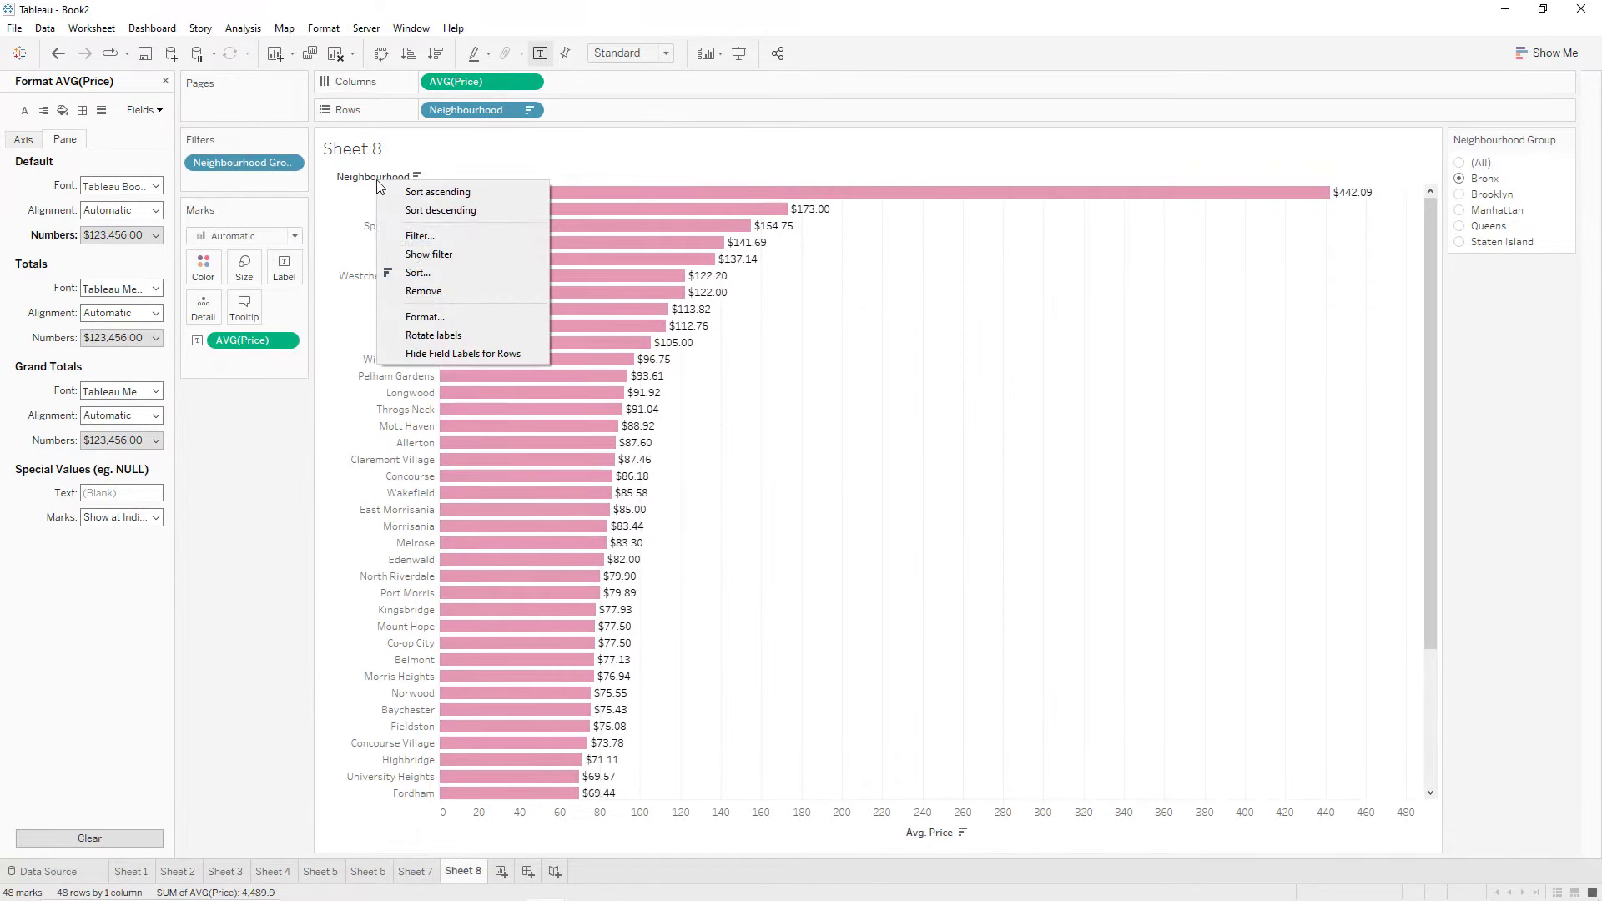
pyautogui.click(425, 352)
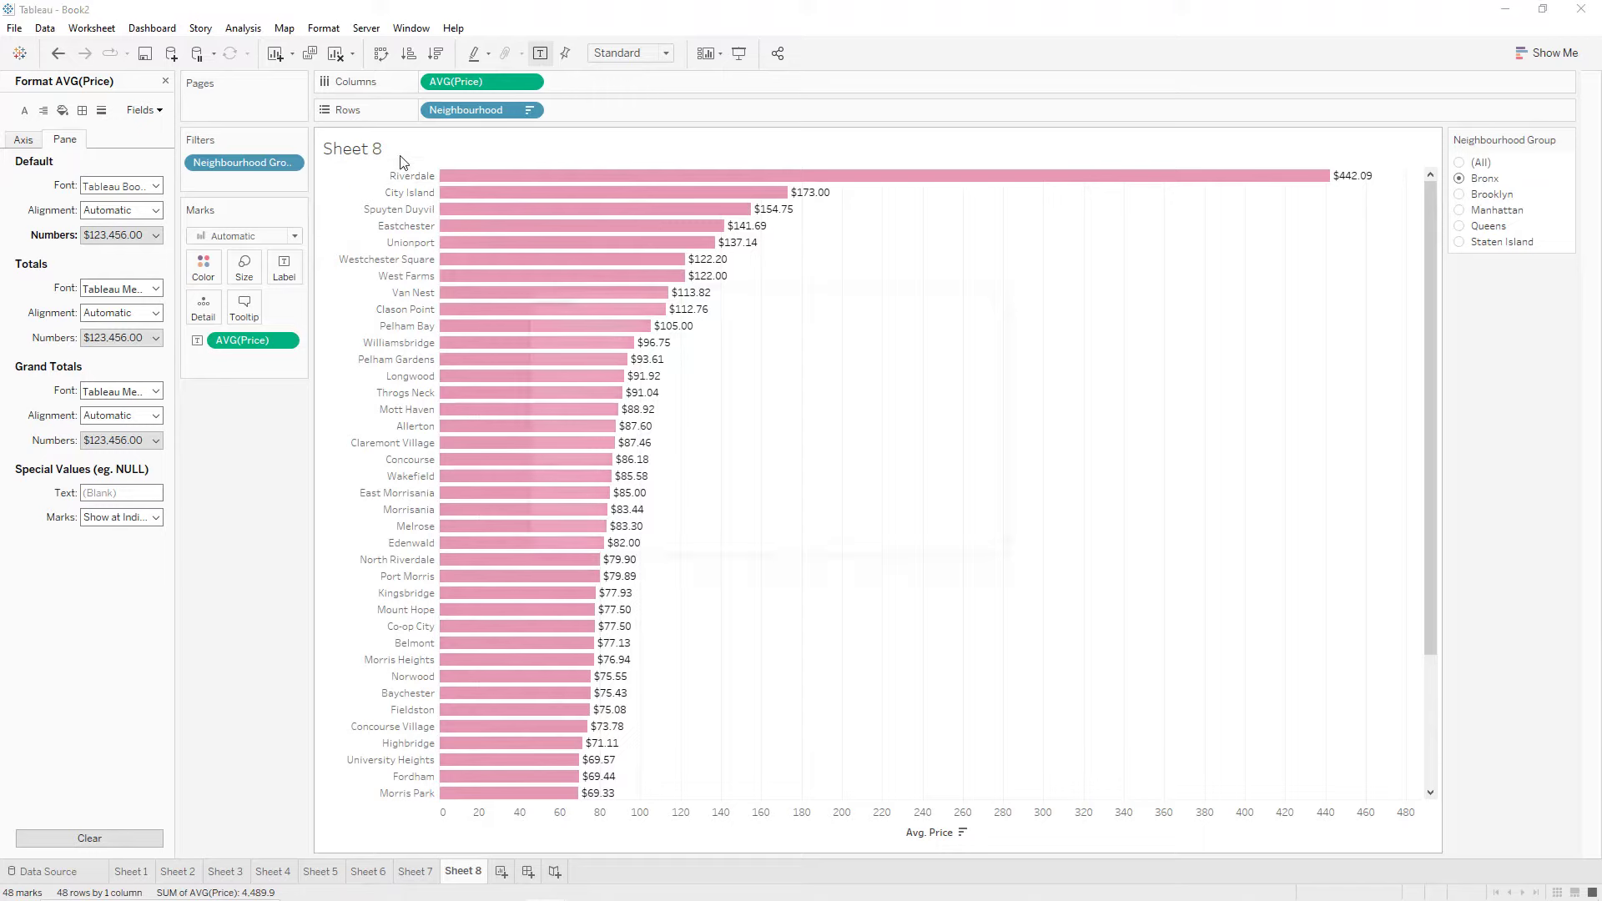
# Replace the sheet title with "Average price in the neighbourhoods - neighbourhood group: " followed by the inserted Neighbourhood Group field.
pyautogui.doubleClick(401, 162)
pyautogui.hotkey('ctrl', 'a')
pyautogui.write('A')
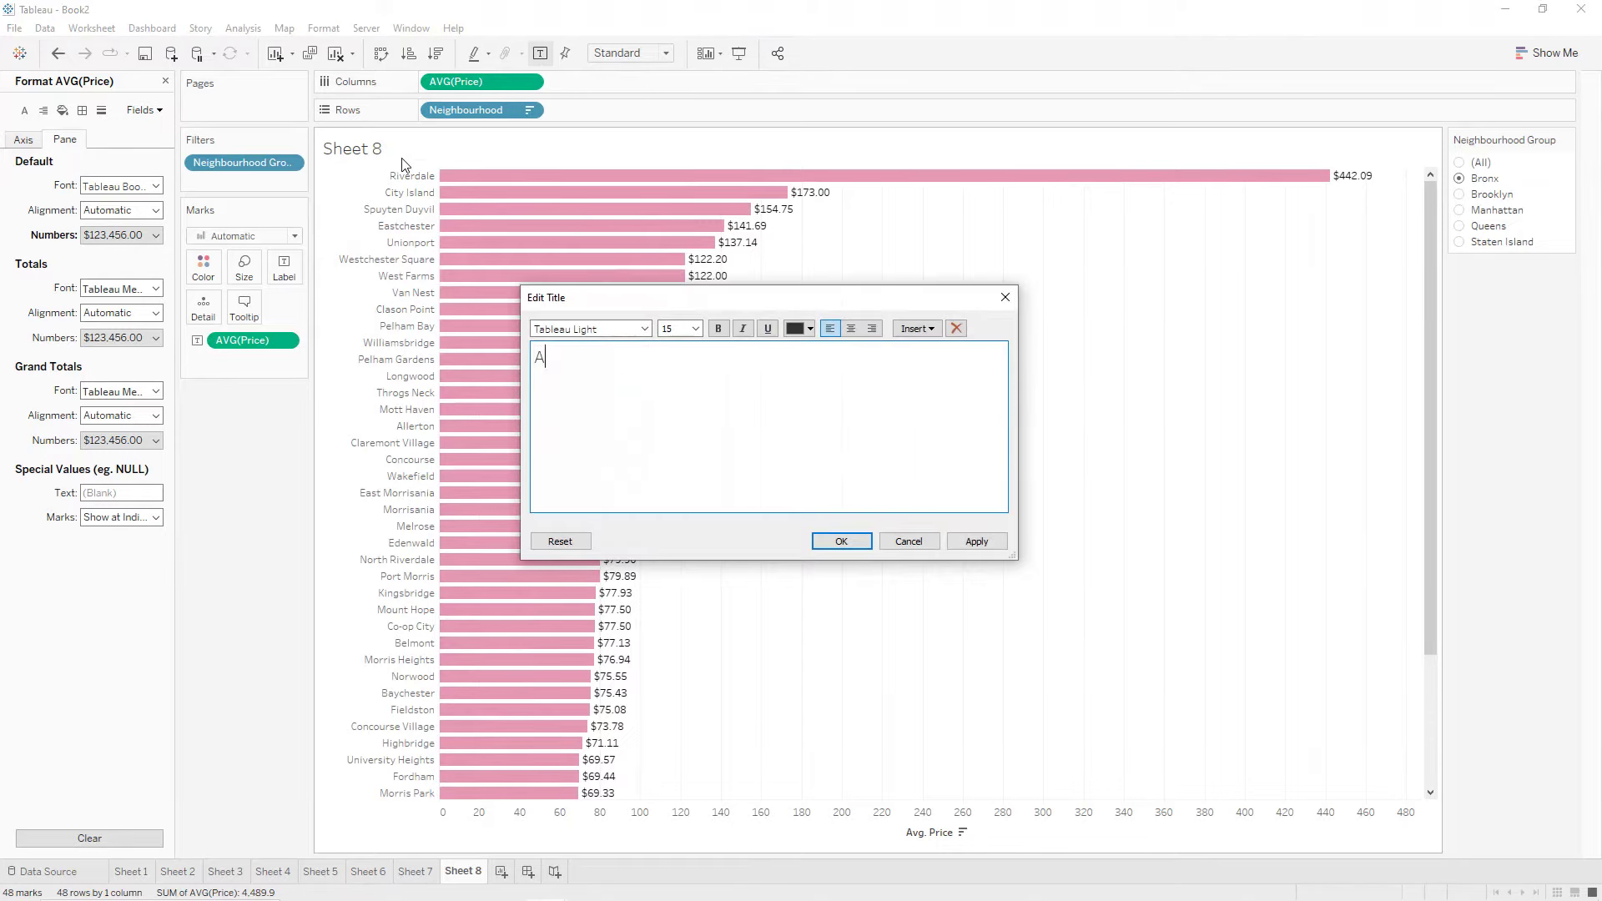
pyautogui.write('verage price in the neighbour')
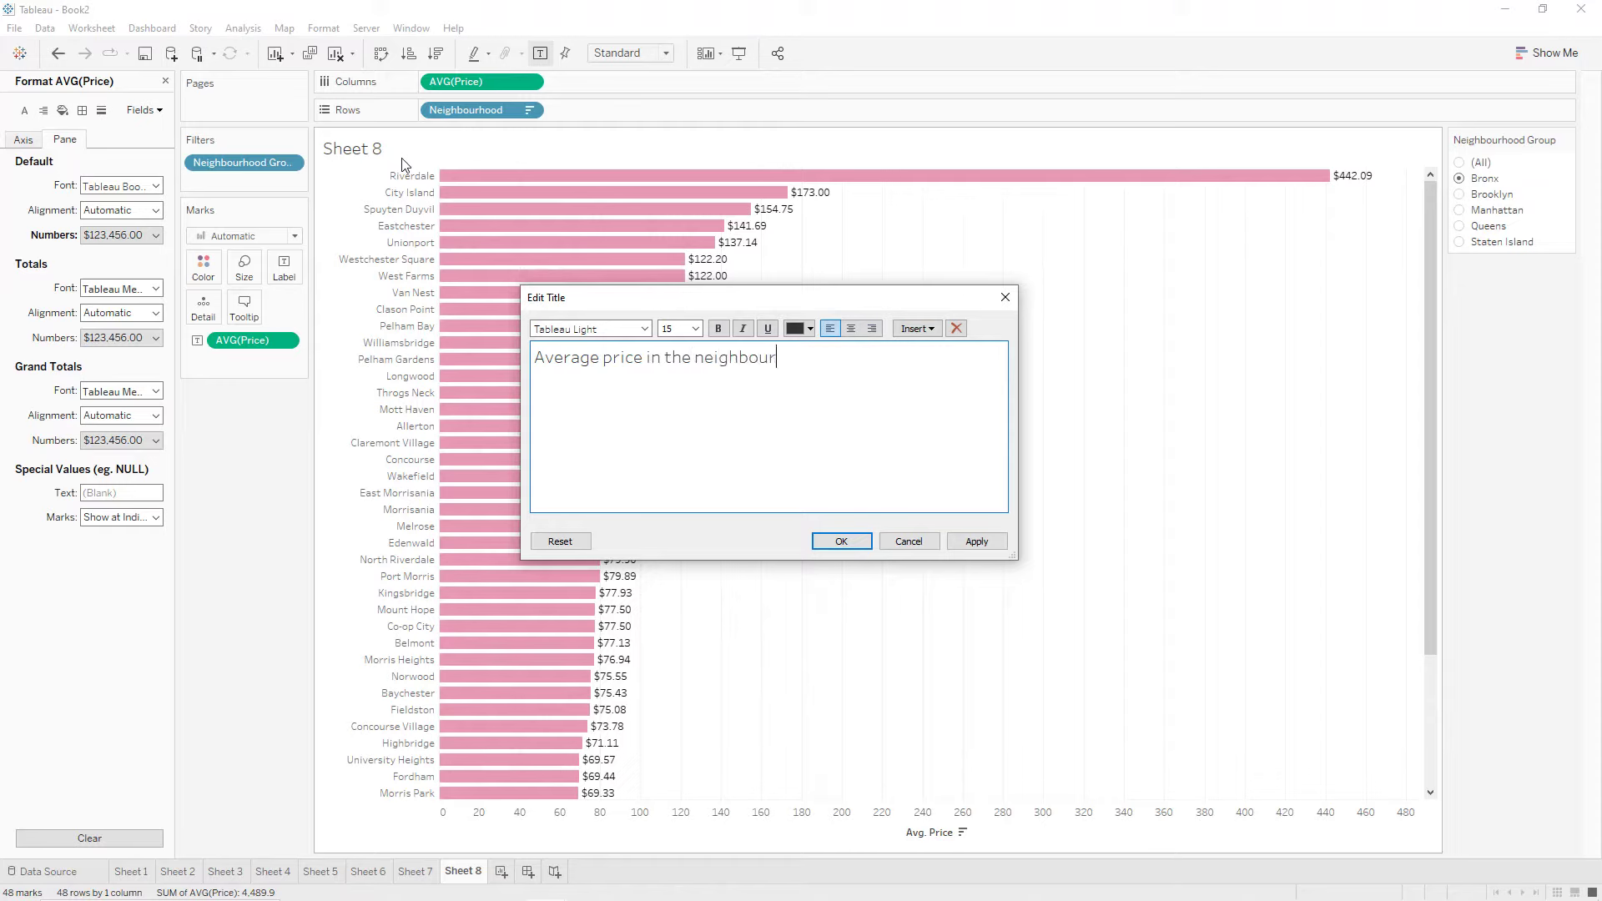
pyautogui.write('hoods - neighbourhood group:')
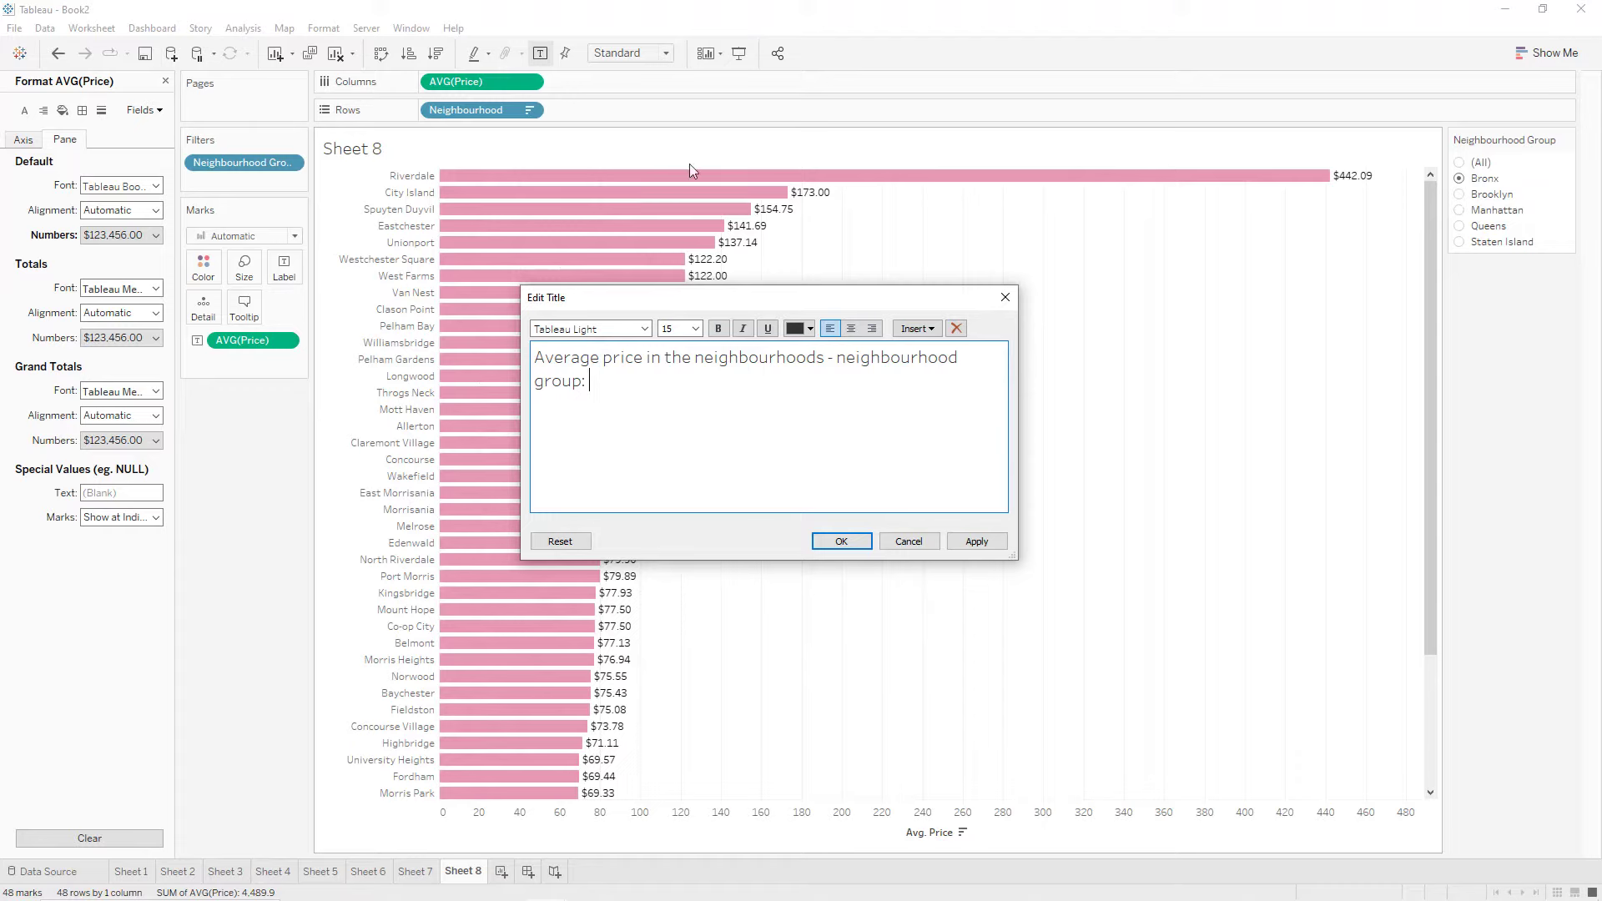
pyautogui.click(918, 328)
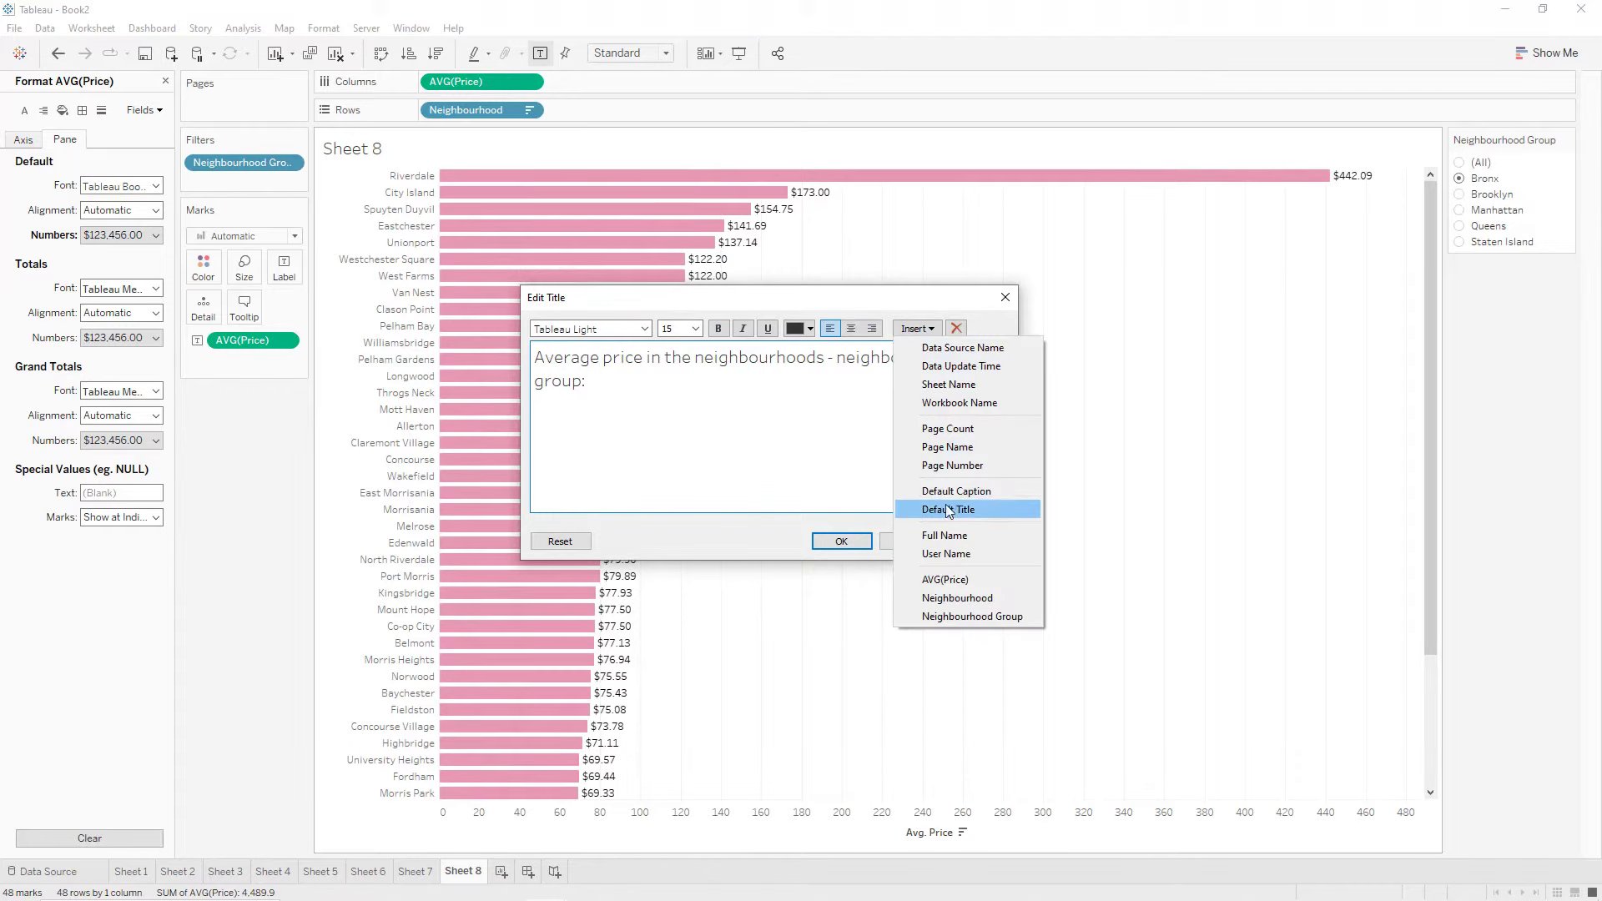
pyautogui.click(949, 616)
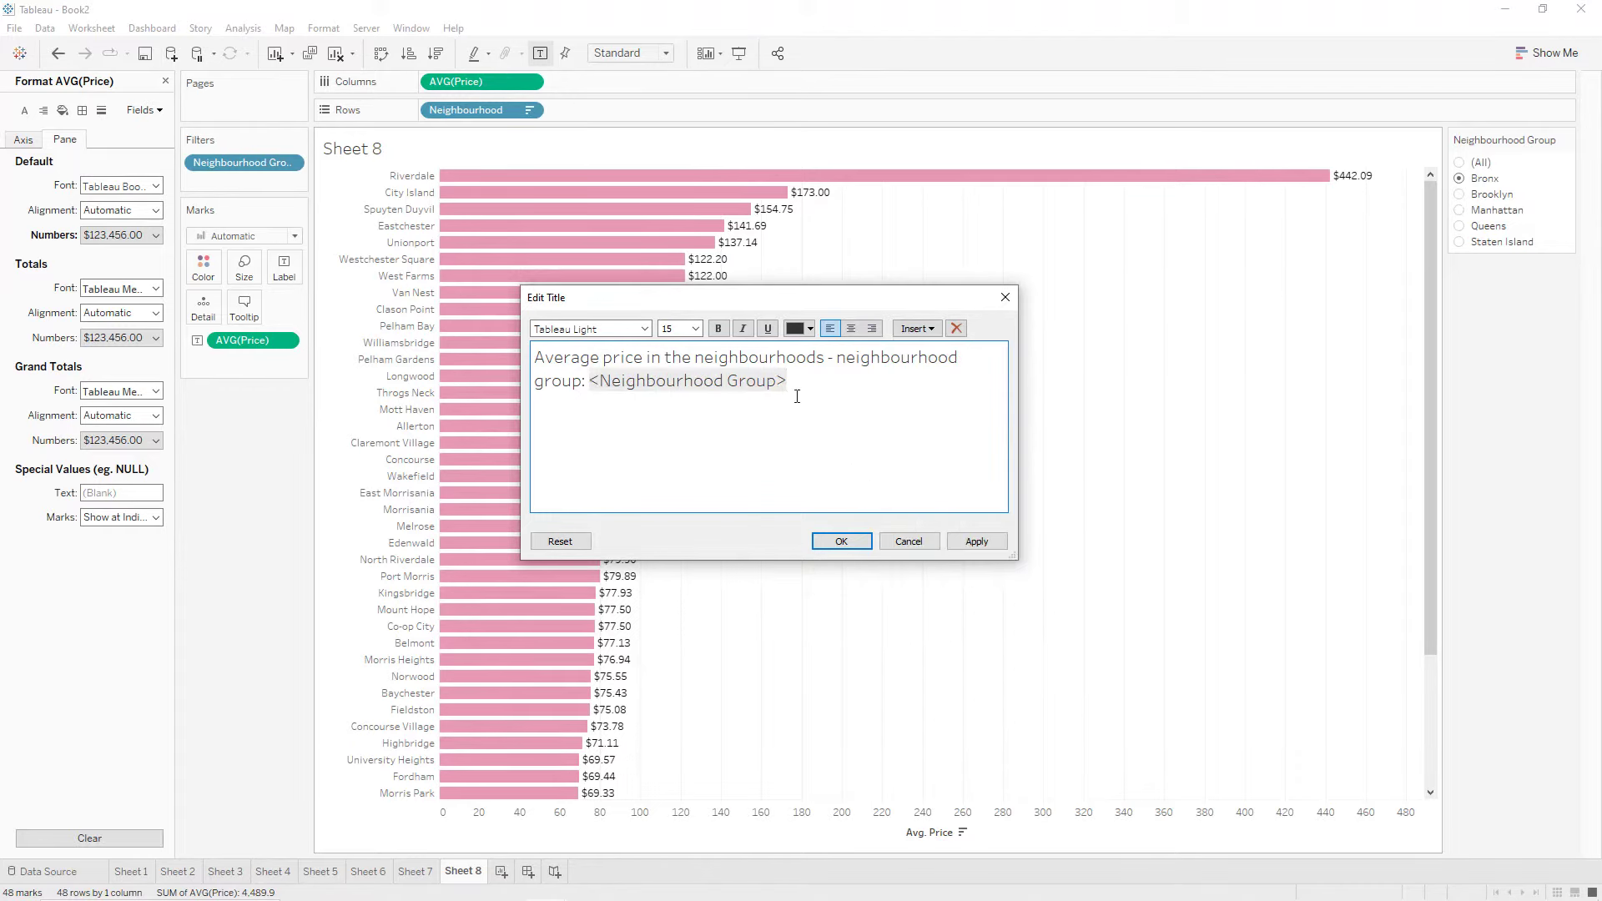
# Italicize the title's Neighbourhood Group field, make the preceding text bold, and set the whole title to size 10, centred.
pyautogui.moveTo(787, 381); pyautogui.dragTo(592, 383)
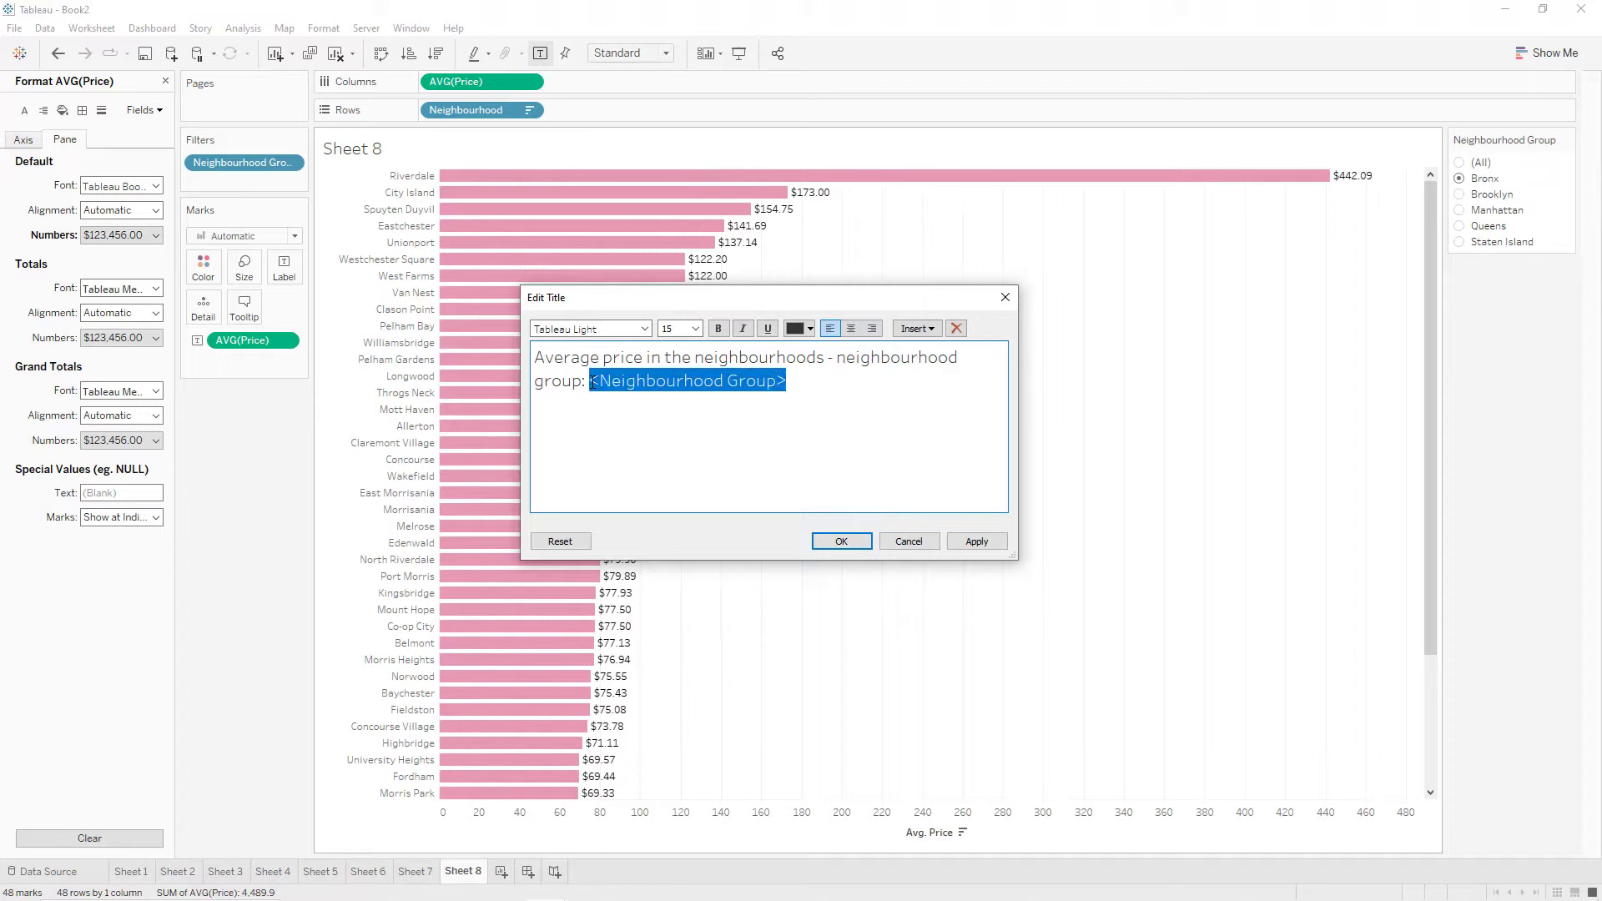
pyautogui.click(743, 329)
pyautogui.moveTo(587, 382); pyautogui.dragTo(532, 358)
pyautogui.click(719, 329)
pyautogui.click(832, 388)
pyautogui.hotkey('ctrl', 'a')
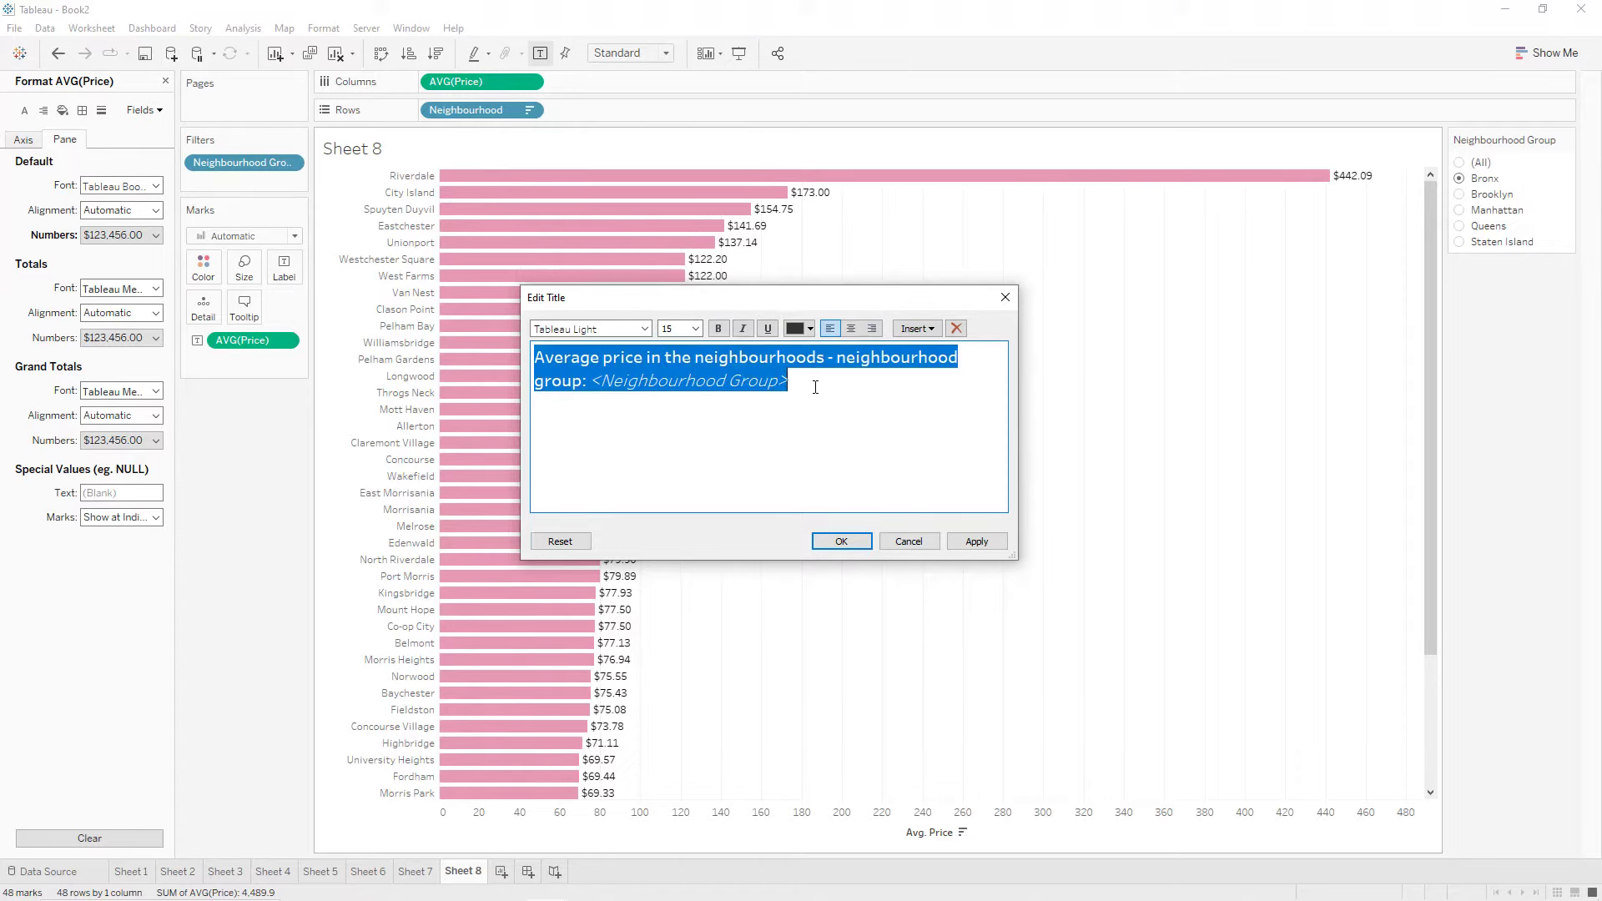
pyautogui.click(695, 328)
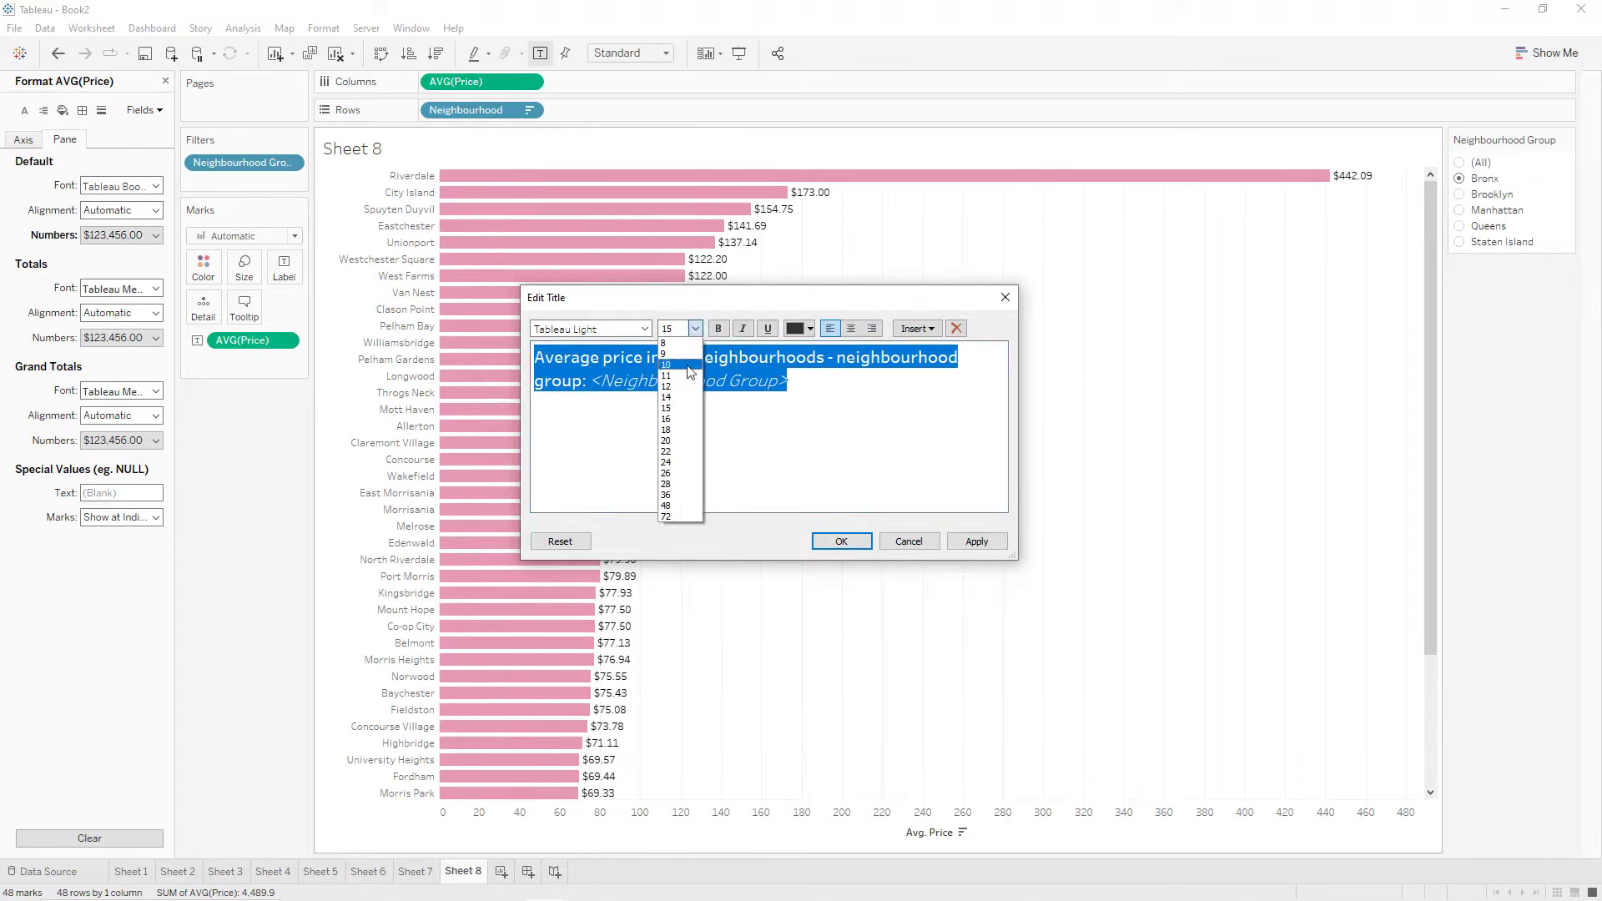
pyautogui.click(673, 364)
pyautogui.click(852, 329)
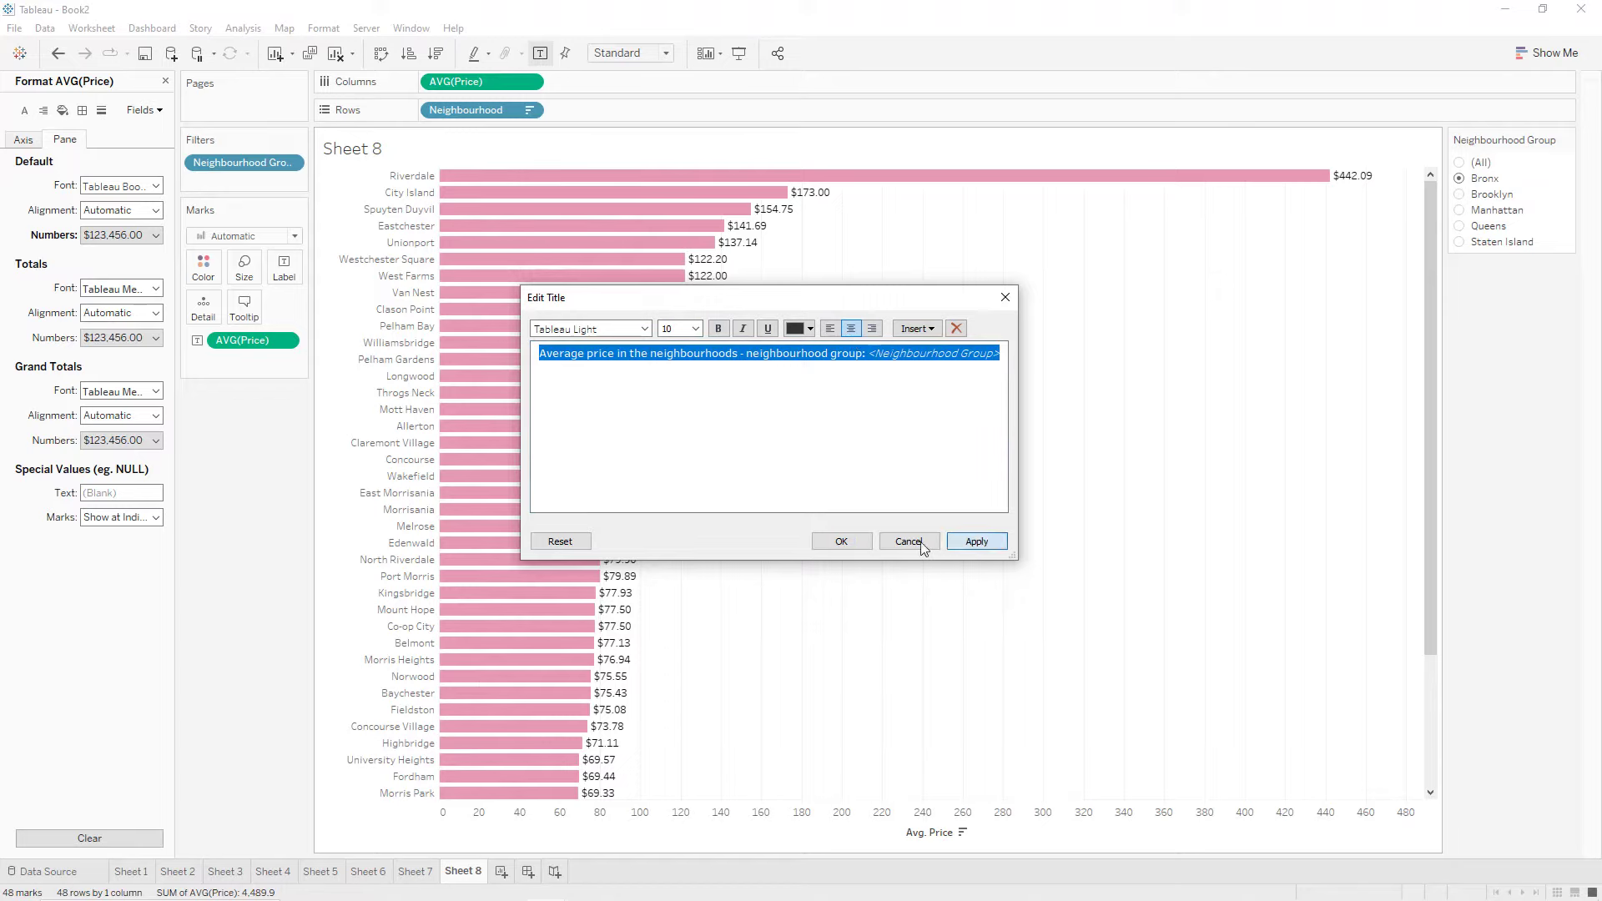
pyautogui.click(976, 542)
pyautogui.click(841, 543)
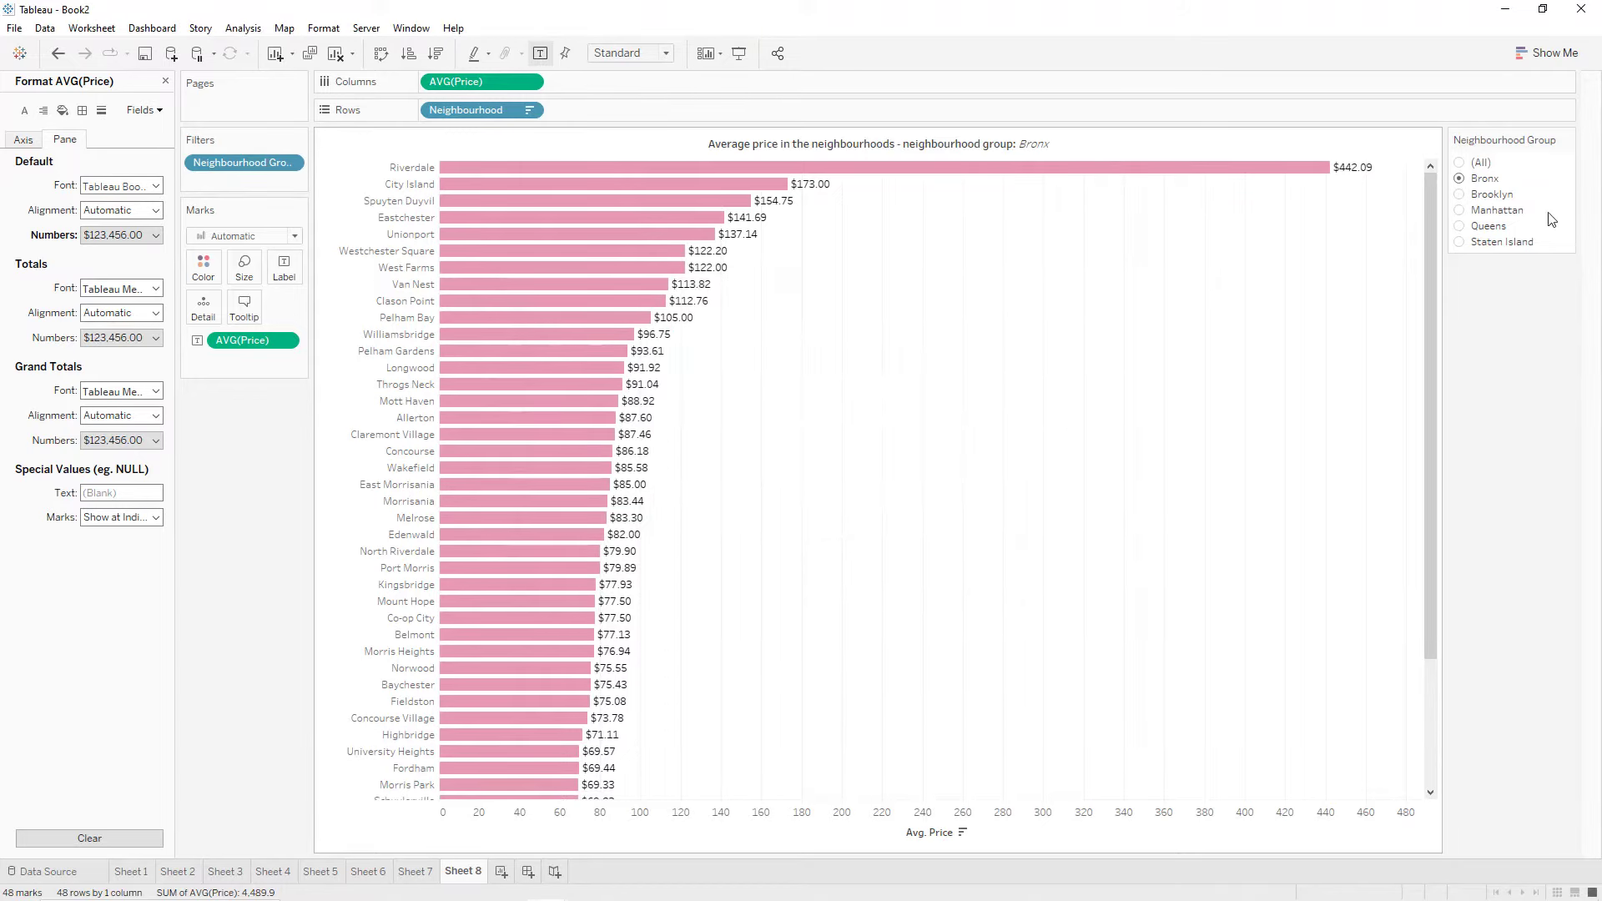
# Test the dynamic title by switching the Neighbourhood Group filter through several groups, ending on (All).
pyautogui.click(1459, 162)
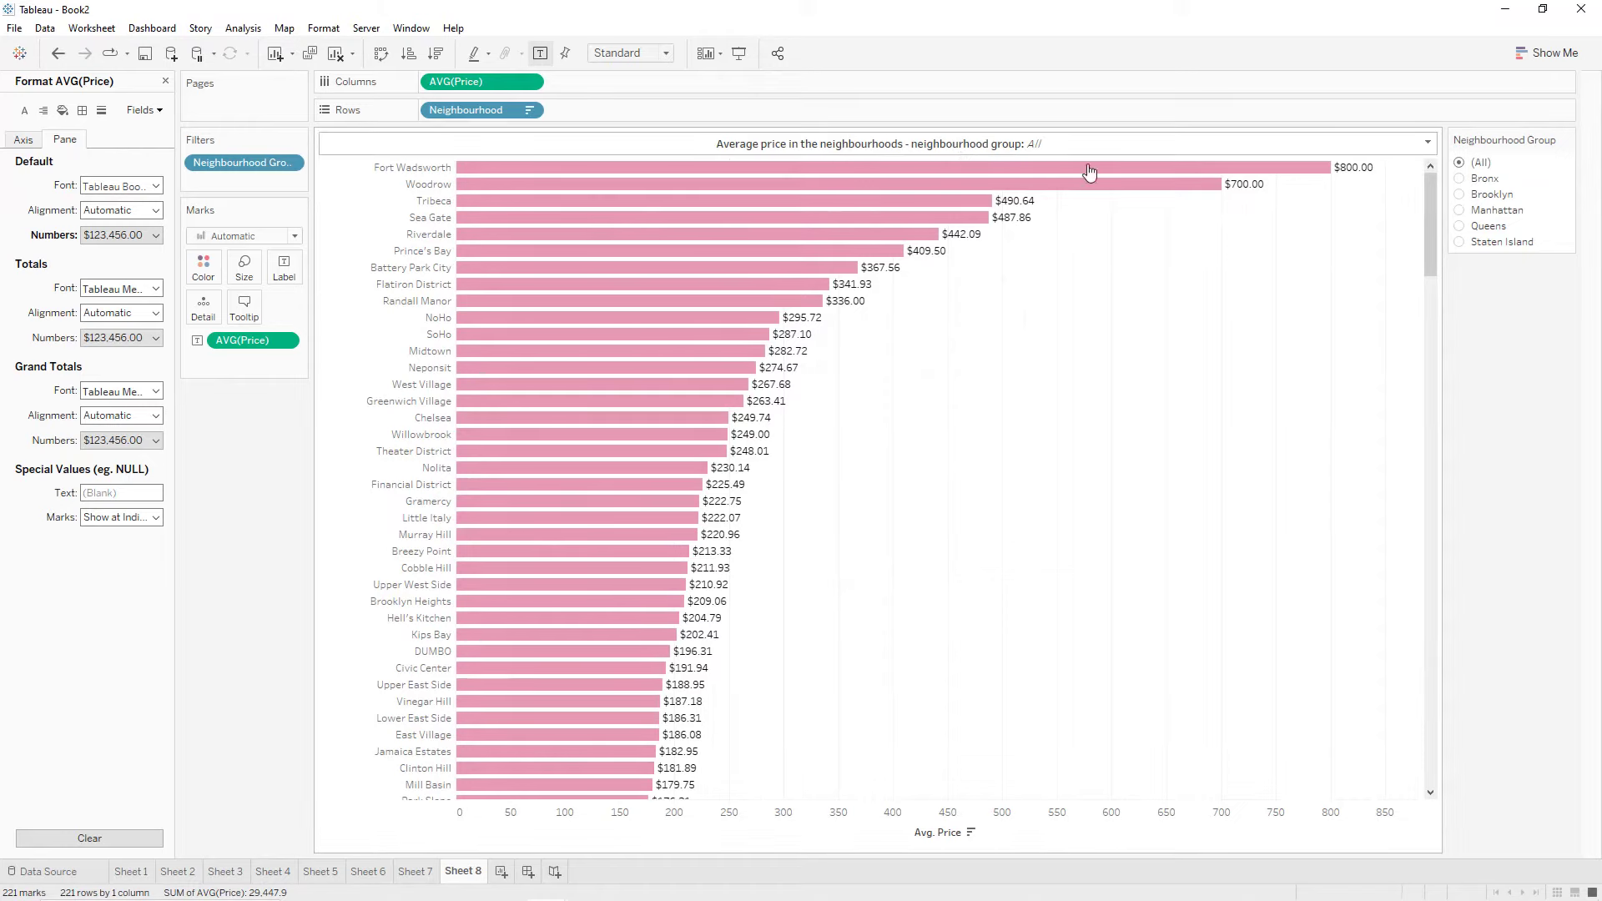
pyautogui.click(1459, 242)
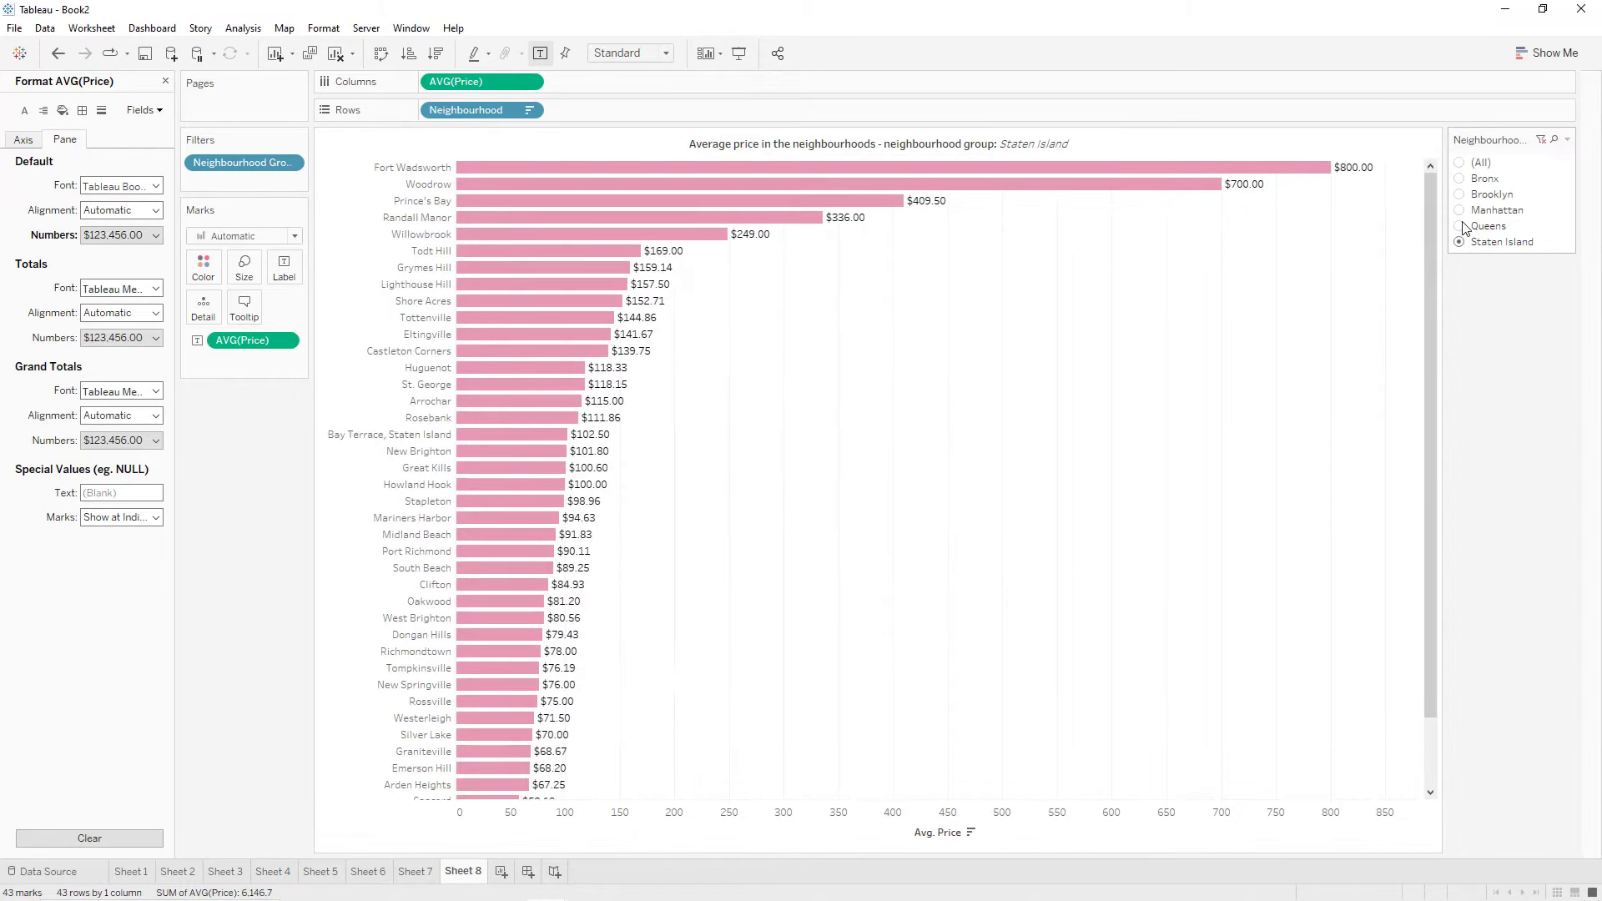
pyautogui.click(1460, 209)
pyautogui.click(1460, 177)
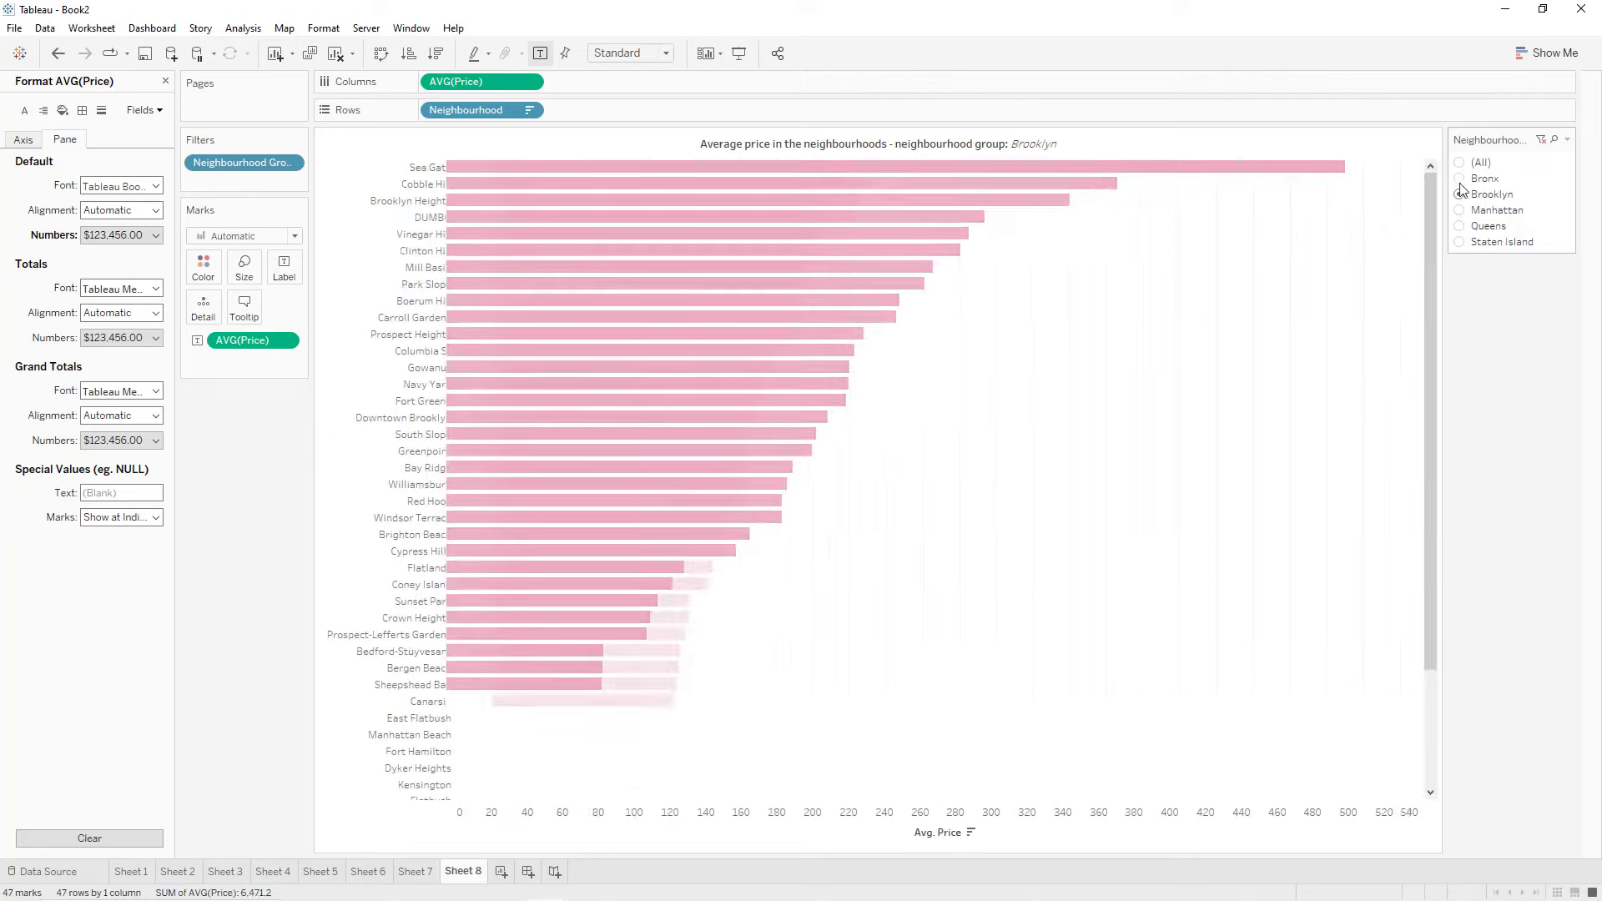
pyautogui.click(1460, 163)
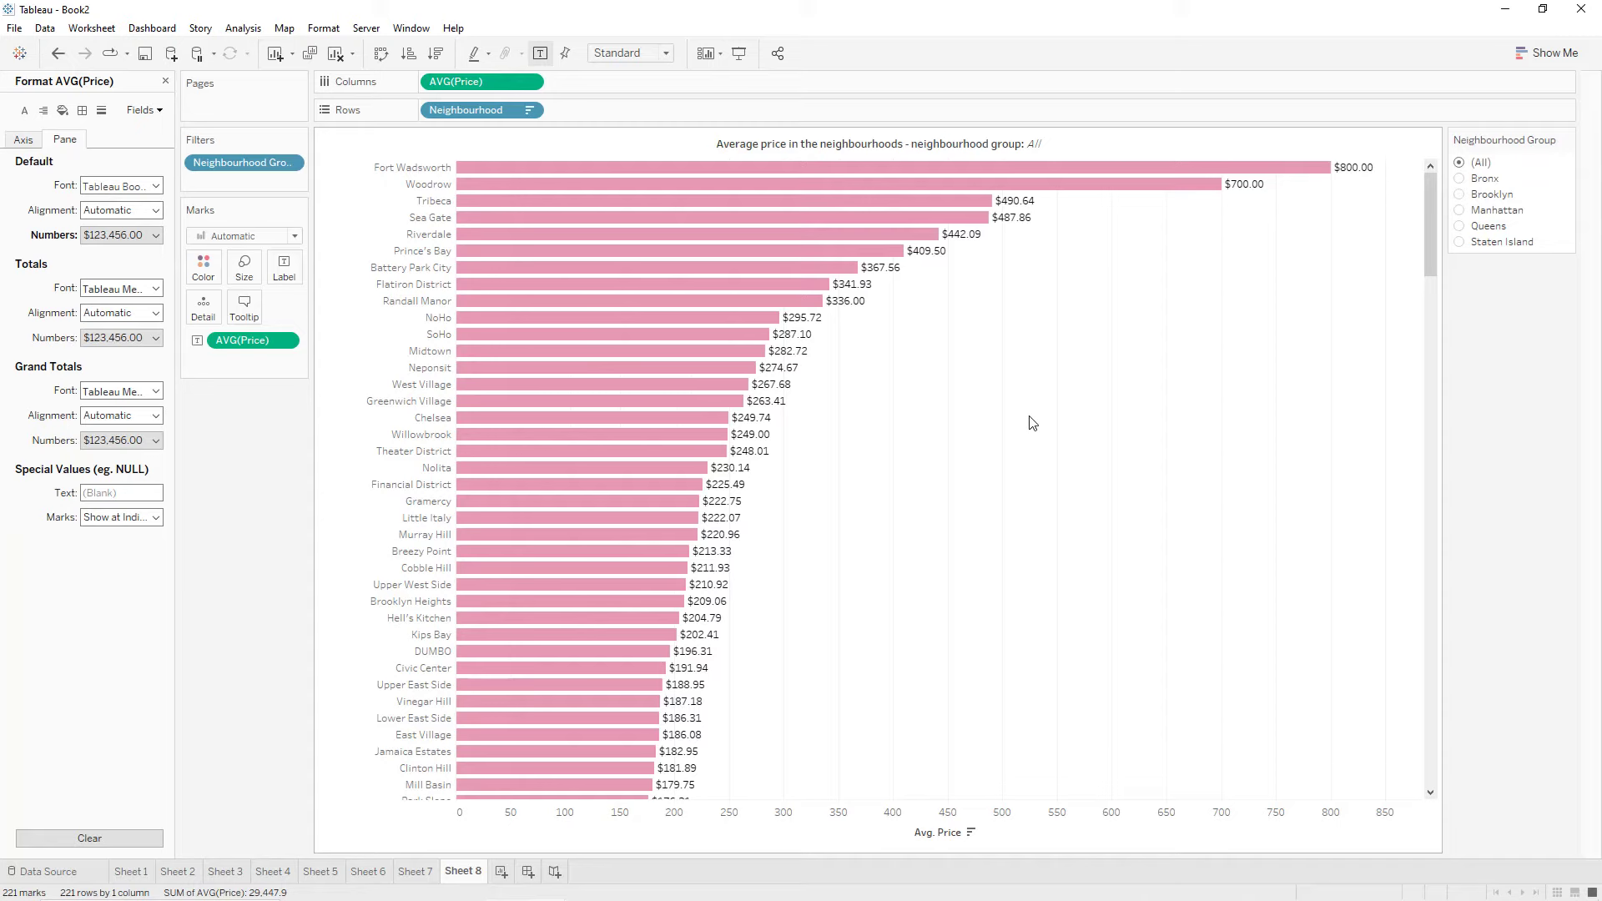
# Create a new worksheet and title it "Average reviews per month by room type and neighbourhood group".
pyautogui.click(501, 871)
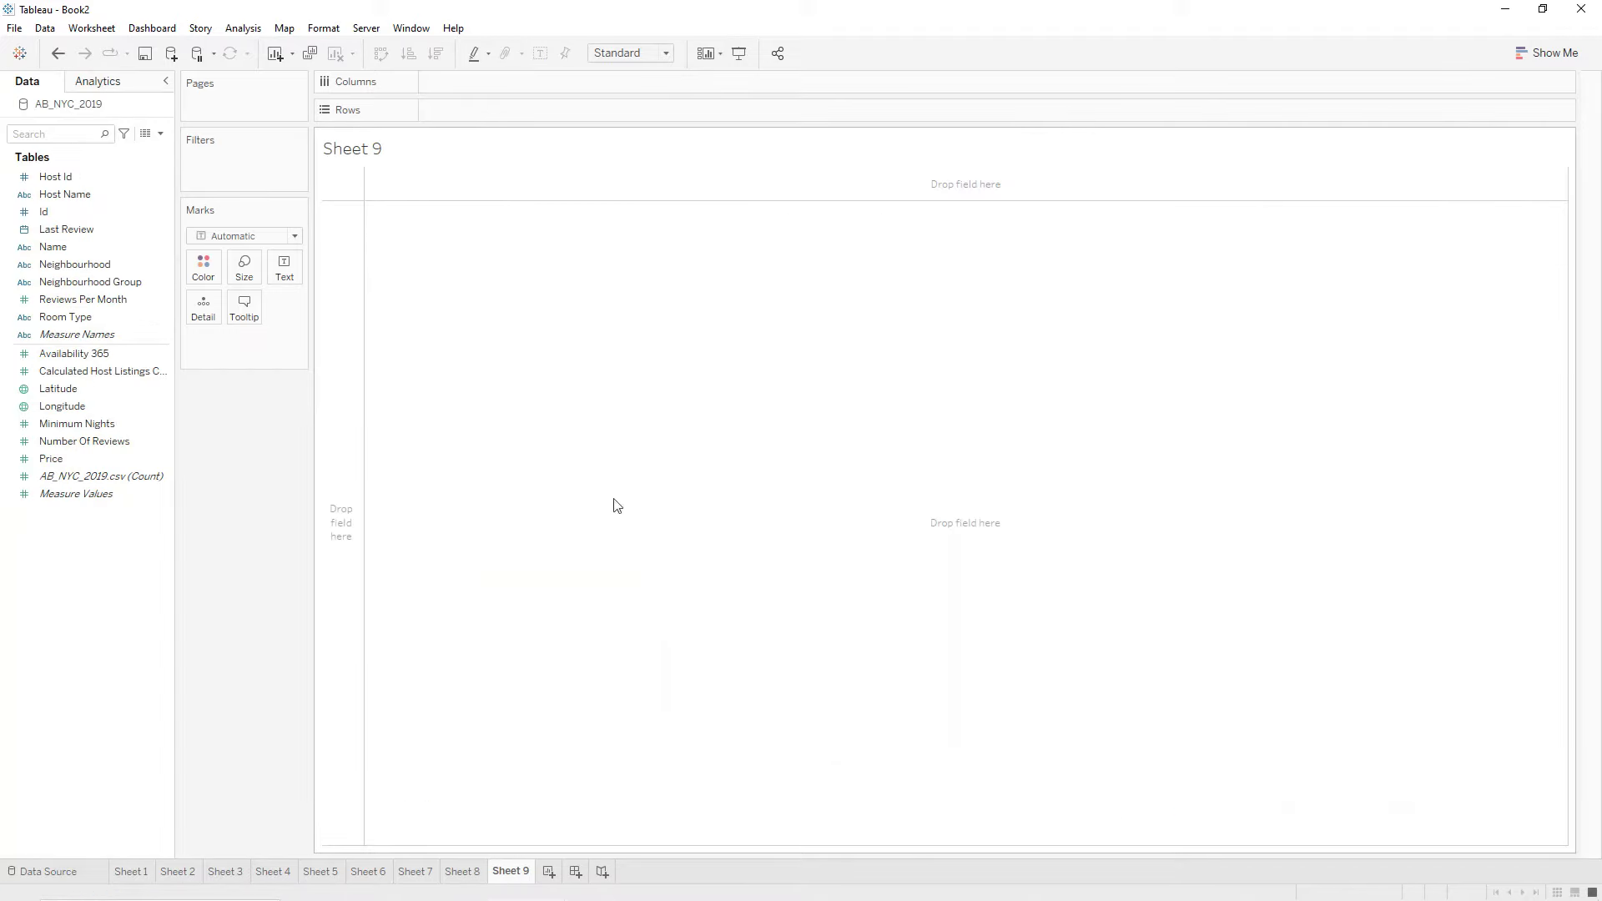
pyautogui.doubleClick(543, 149)
pyautogui.hotkey('ctrl', 'a')
pyautogui.write('Average reviews ')
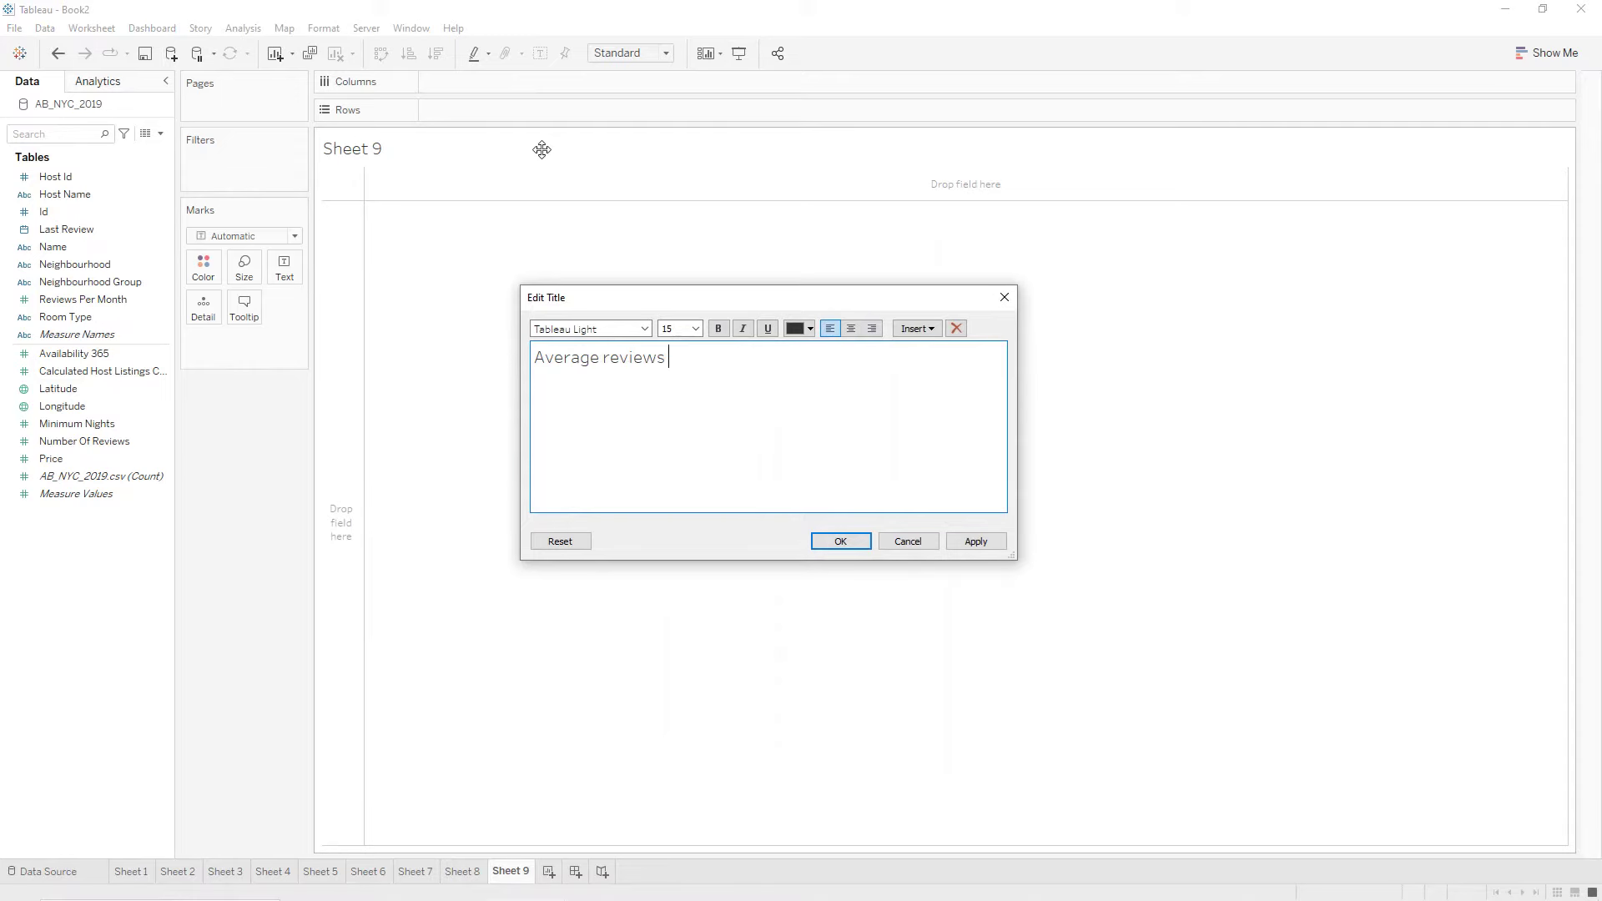
pyautogui.write('per month by room type an')
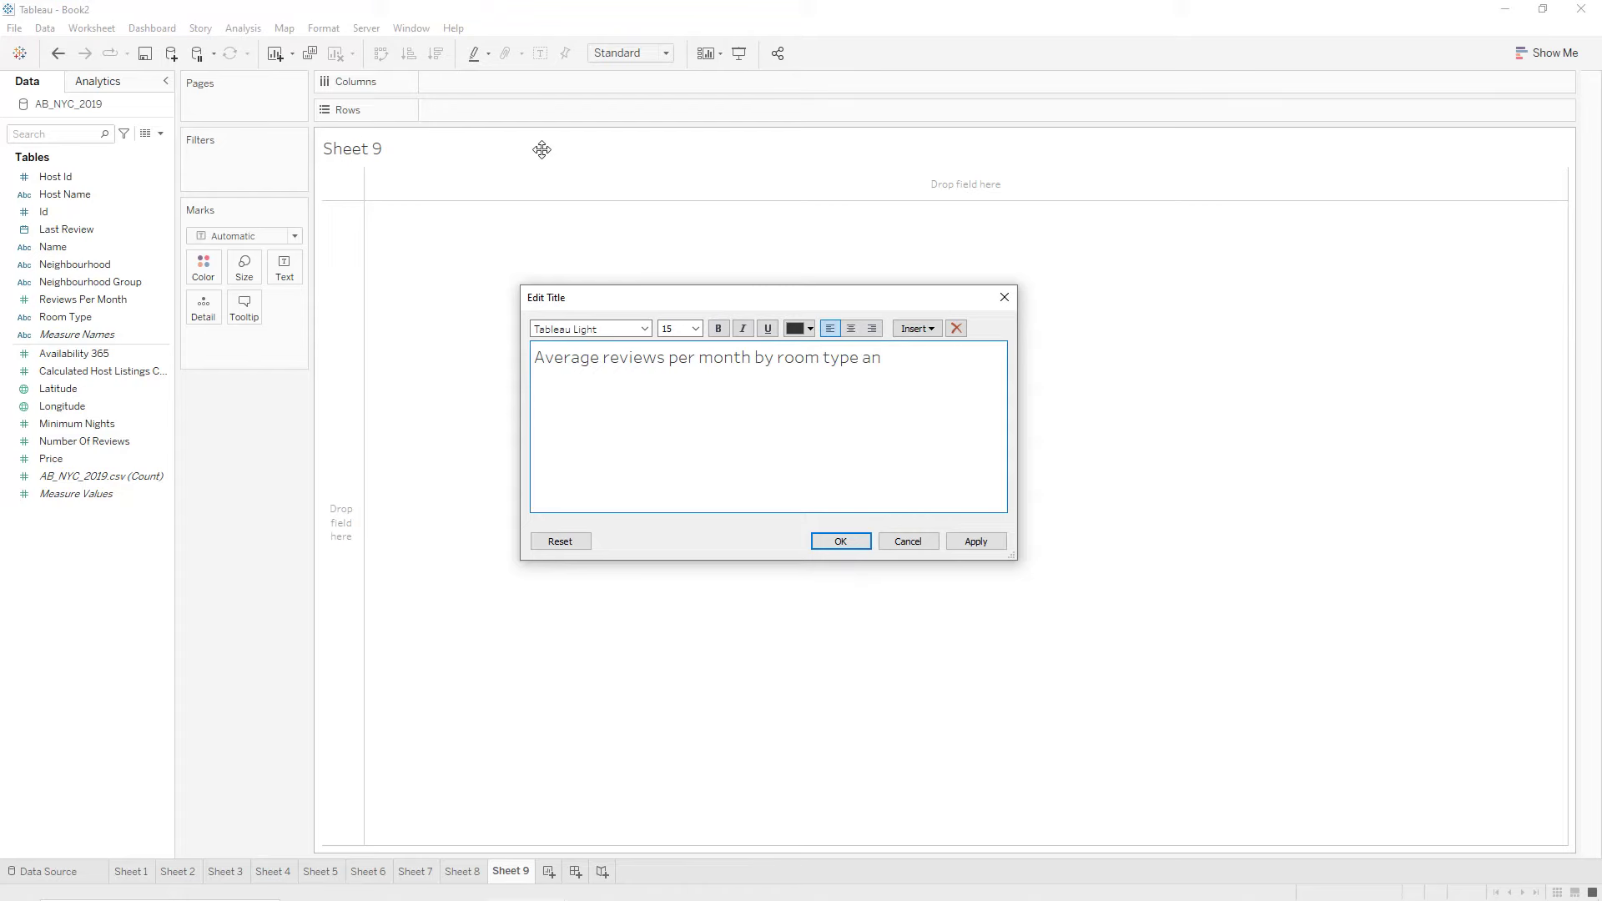
pyautogui.write('hbo')
pyautogui.write('urhood')
pyautogui.write(' group')
# Format the new sheet's entire title as centred, bold, size 10 text.
pyautogui.hotkey('ctrl', 'a')
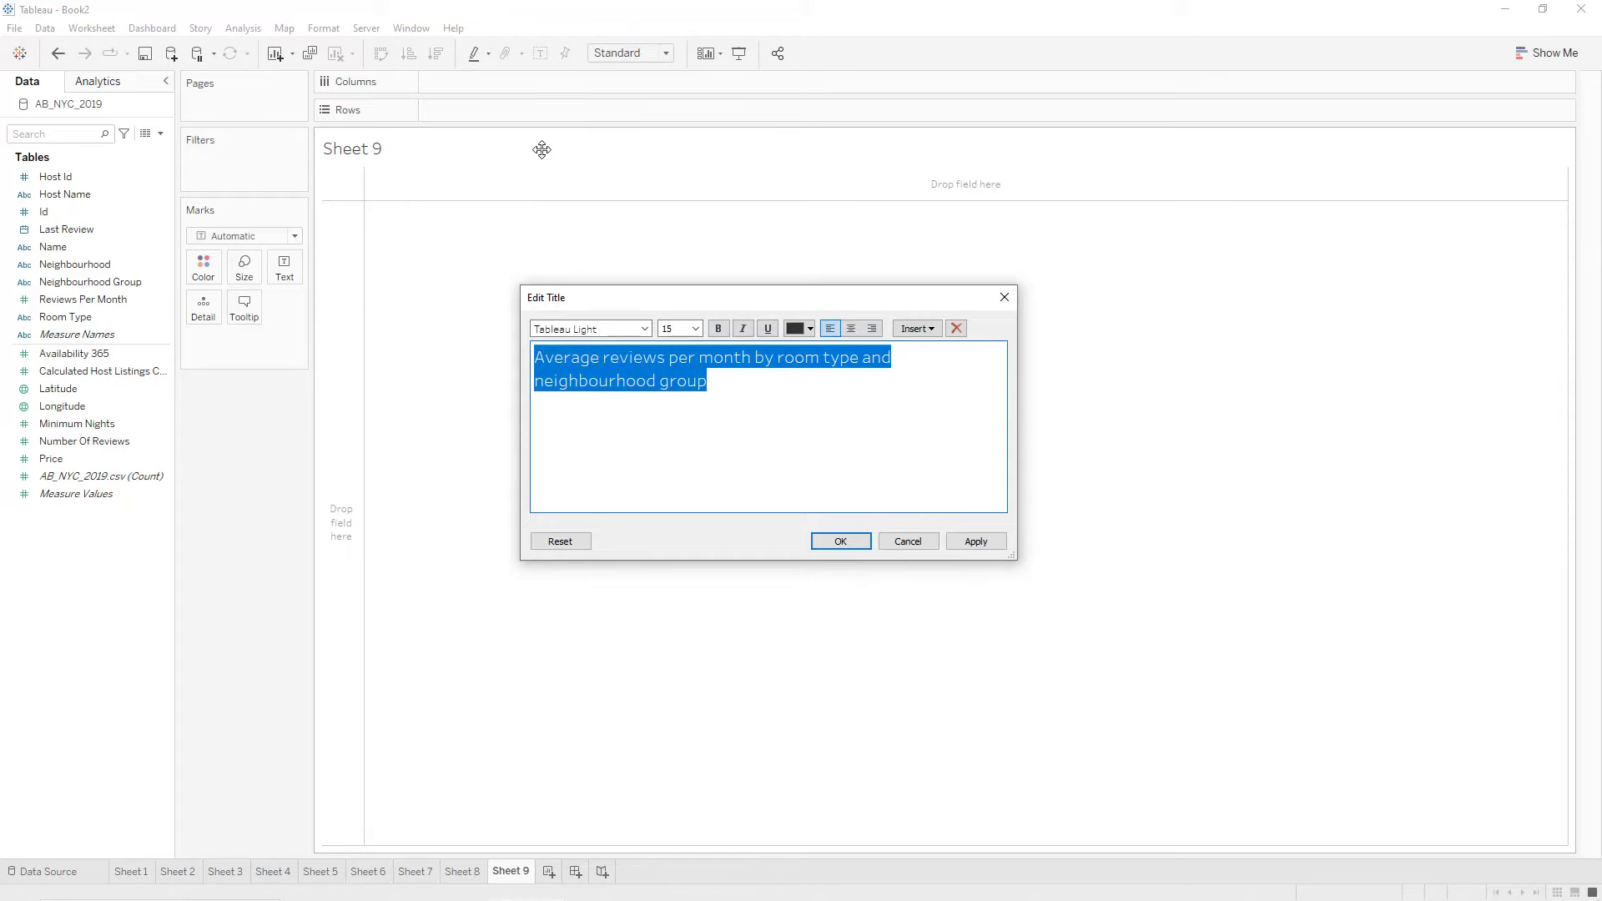
pyautogui.click(852, 335)
pyautogui.click(718, 328)
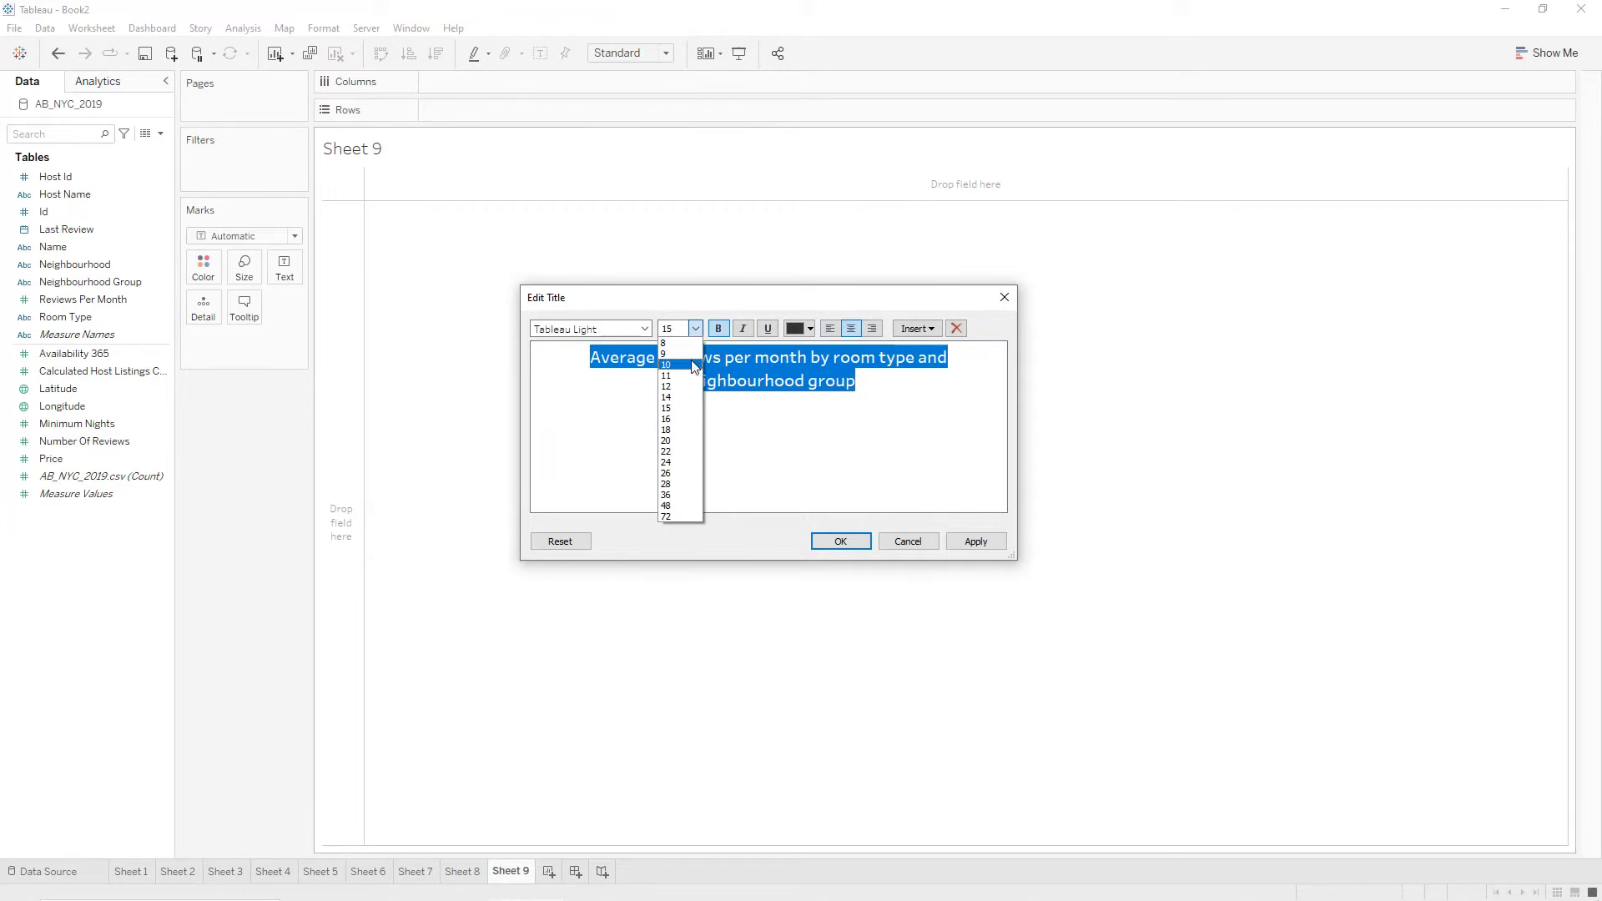
pyautogui.click(689, 365)
pyautogui.click(976, 541)
pyautogui.click(840, 542)
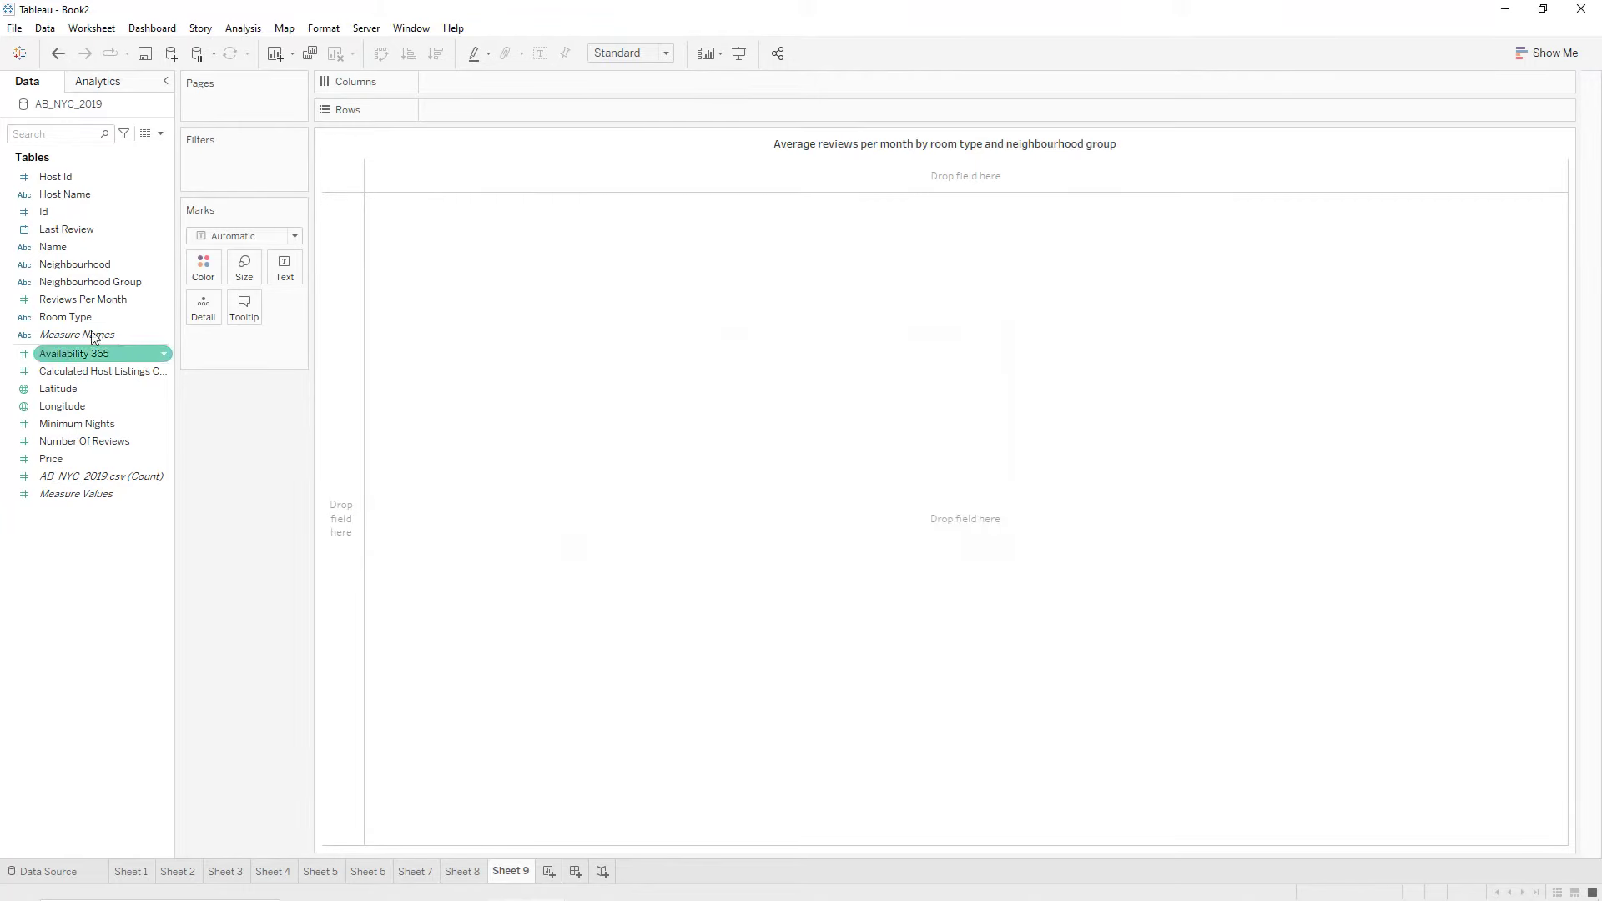
# Build a text table with Neighbourhood Group on columns and Room Type on rows, showing the average Reviews Per Month.
pyautogui.moveTo(111, 279); pyautogui.dragTo(497, 78)
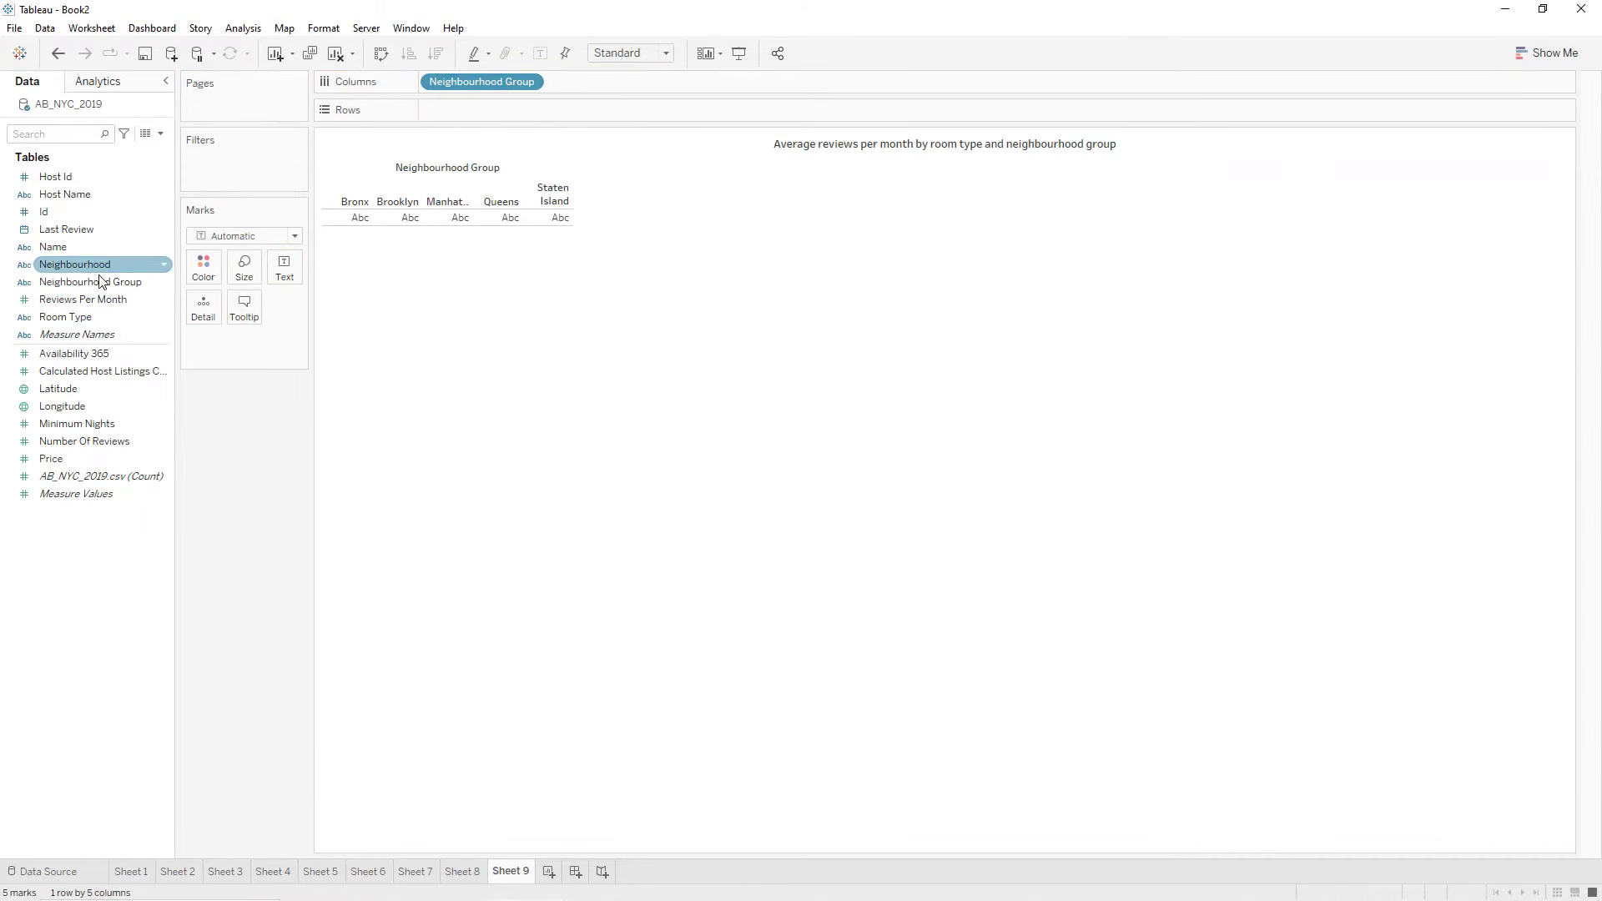
pyautogui.moveTo(78, 319); pyautogui.dragTo(458, 113)
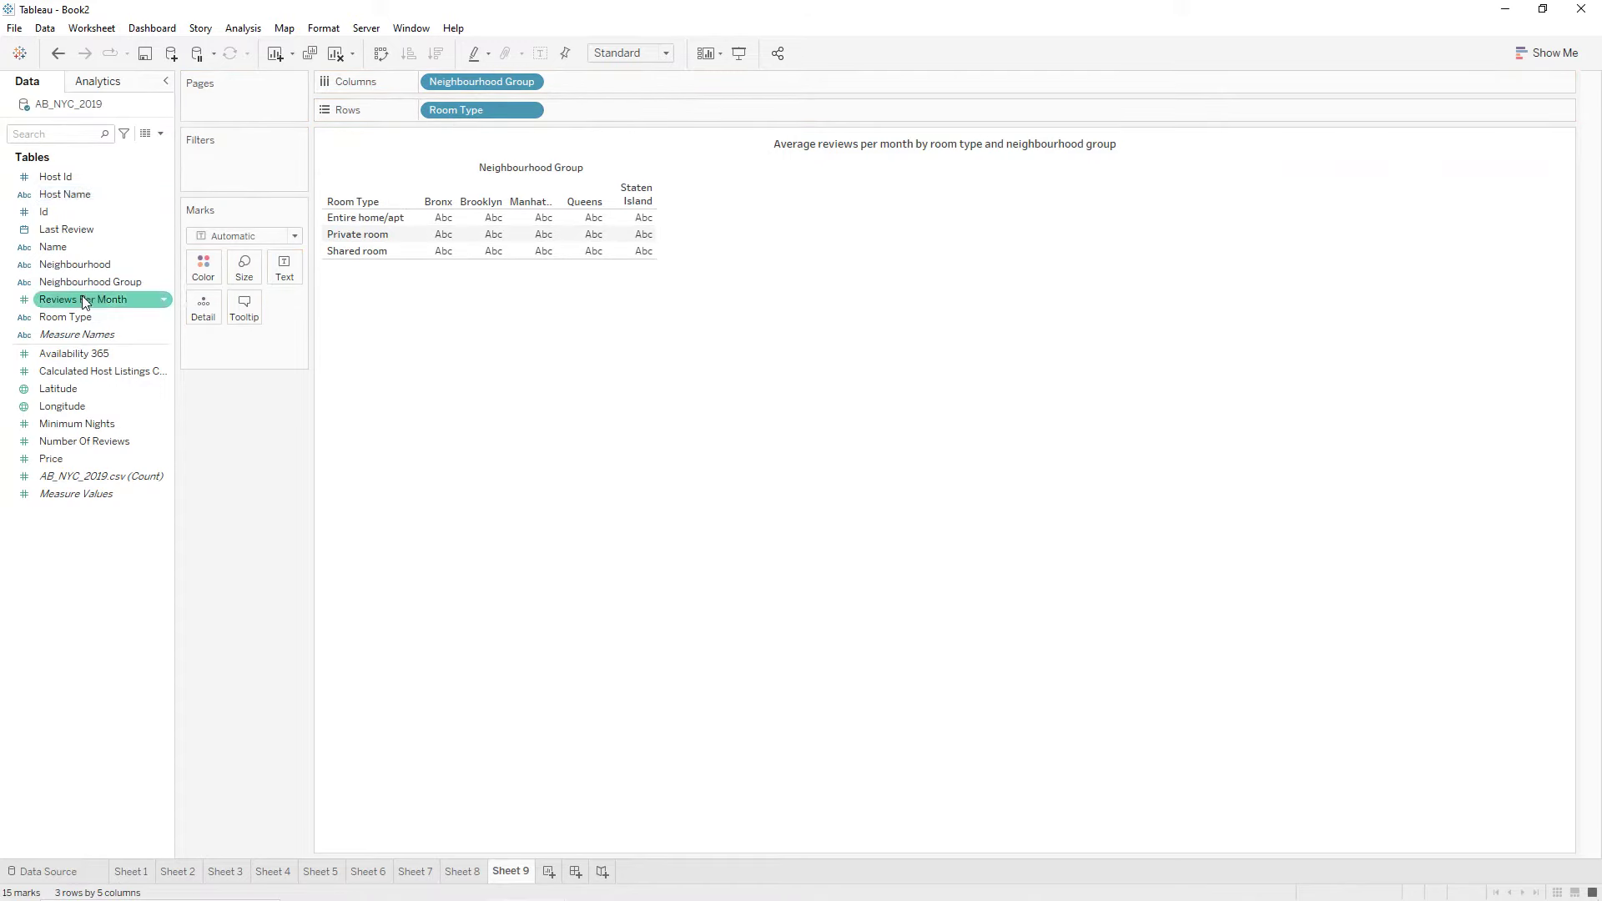
pyautogui.moveTo(85, 306); pyautogui.dragTo(280, 275)
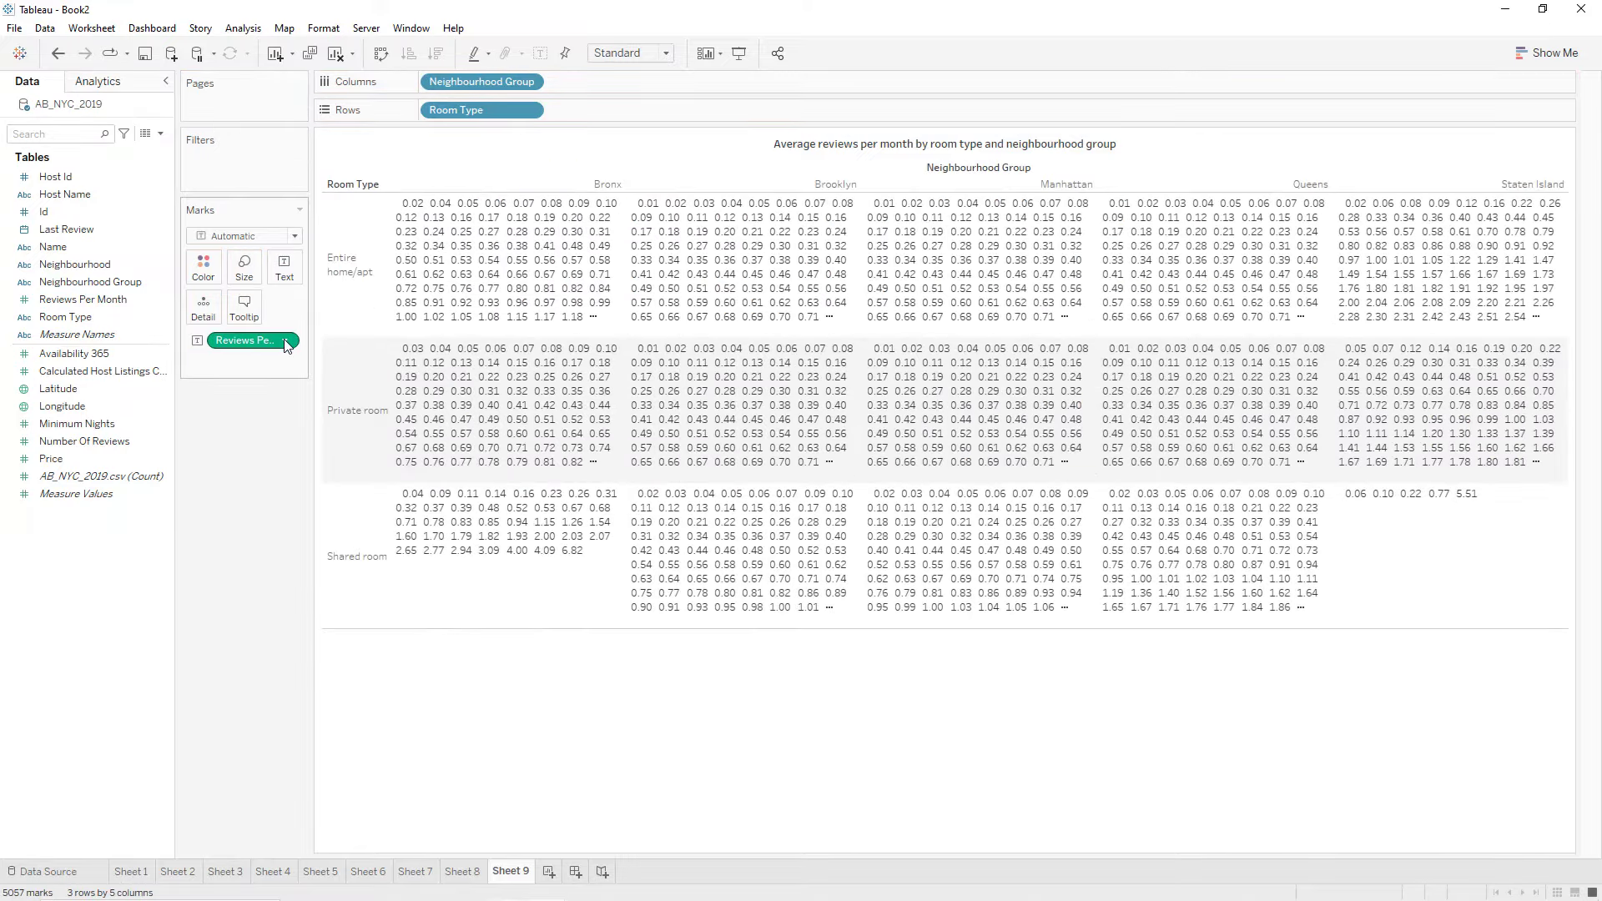
pyautogui.click(291, 341)
pyautogui.moveTo(313, 511)
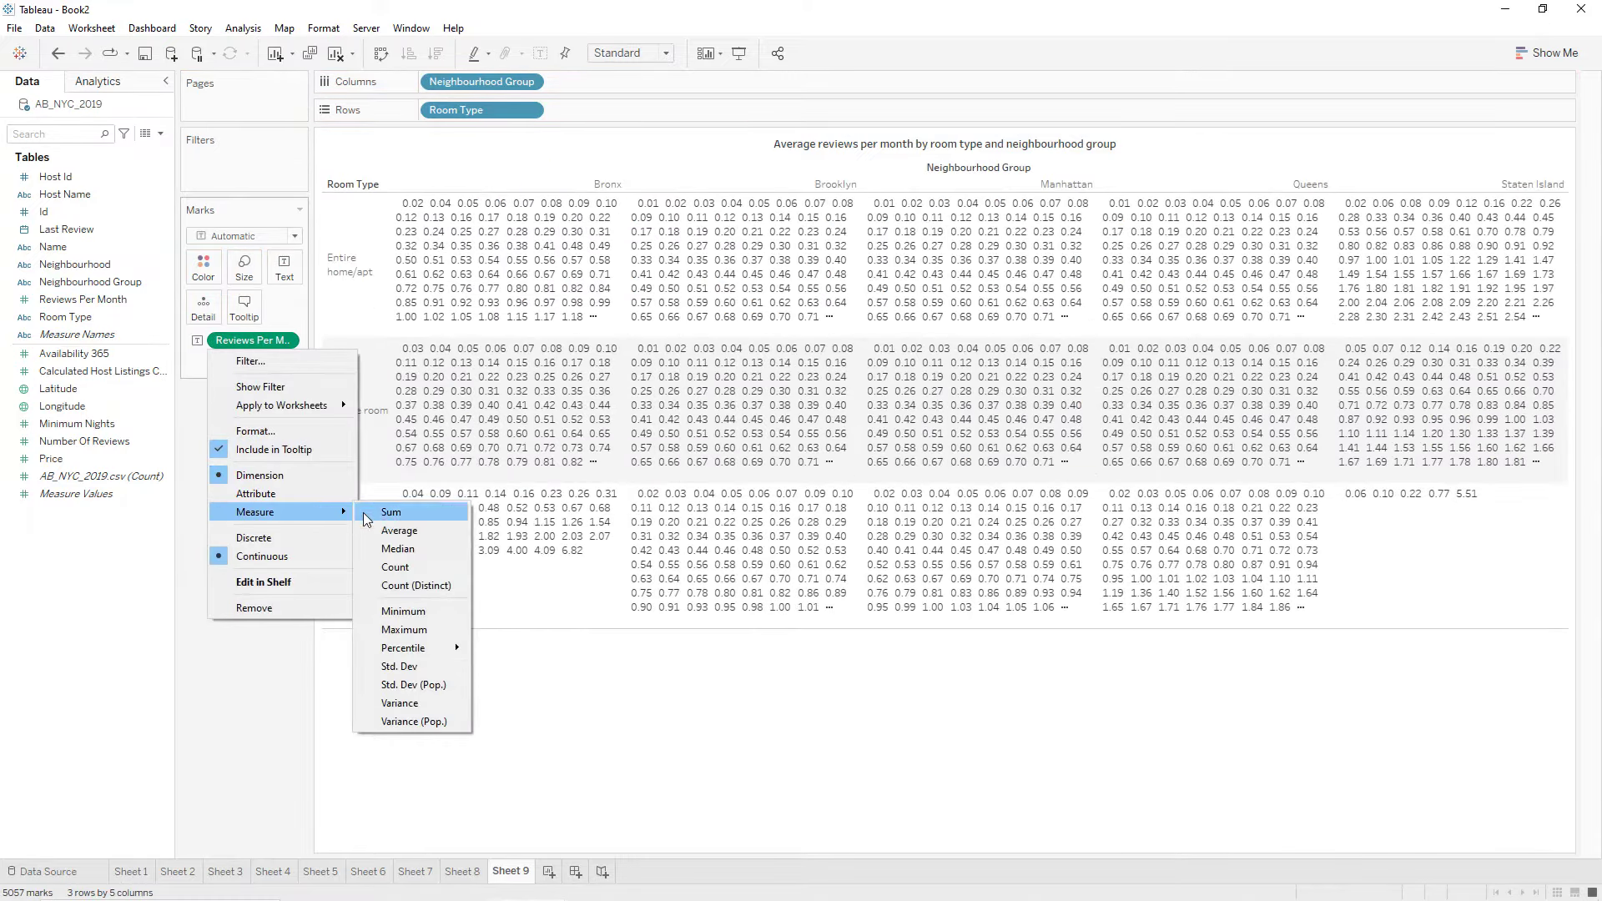
pyautogui.click(382, 537)
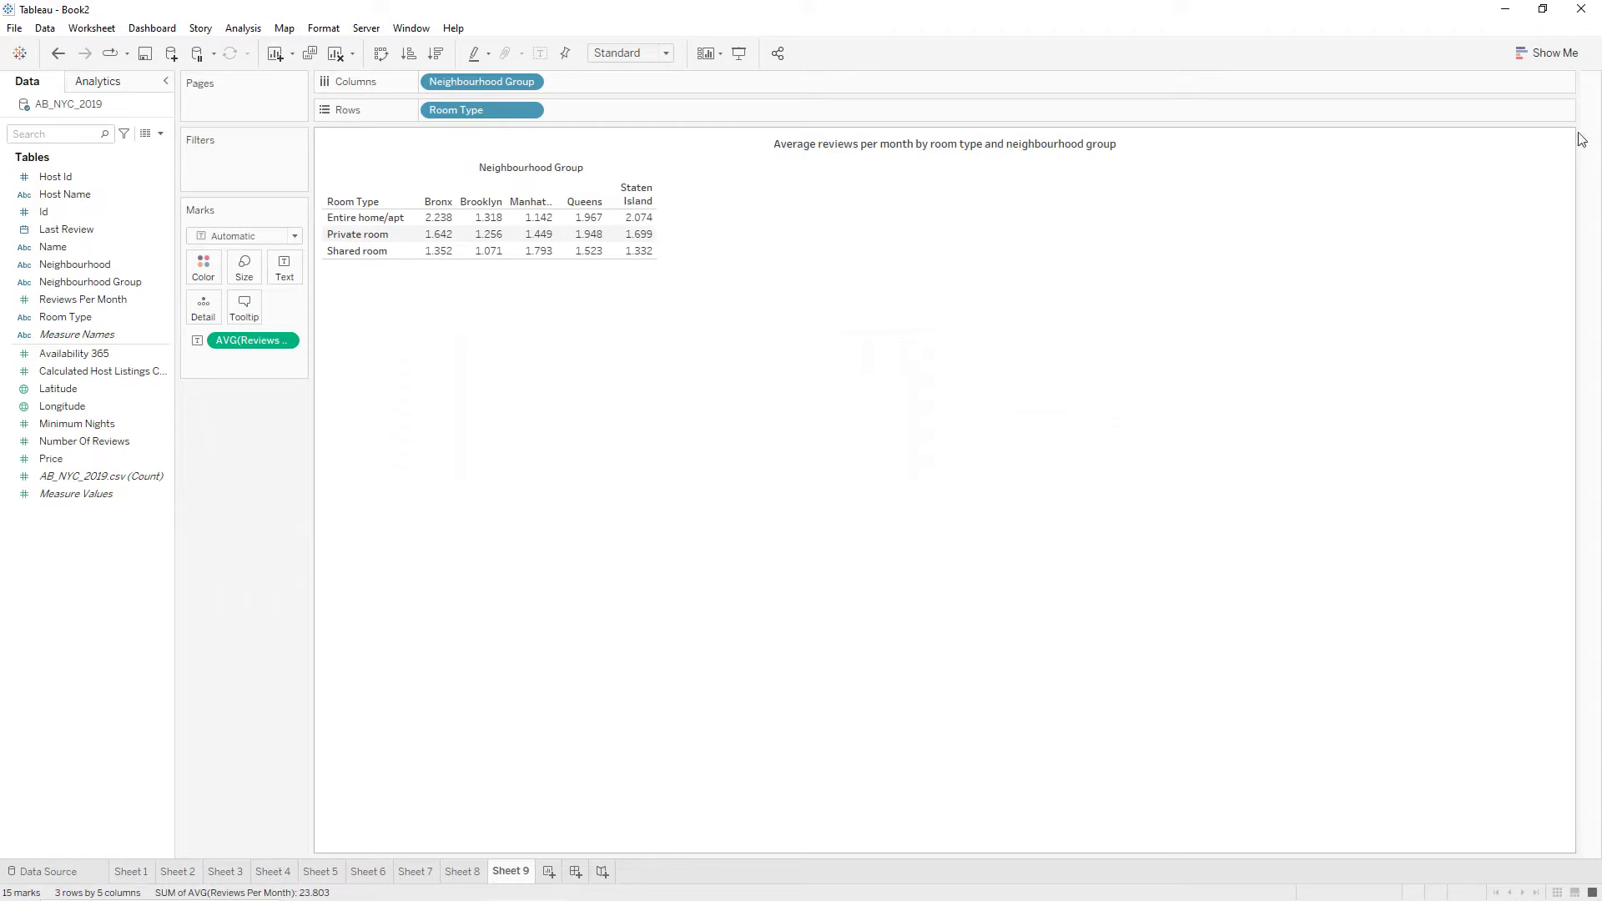
# Convert the text table into a highlight table and fit it to Entire View.
pyautogui.click(1552, 53)
pyautogui.click(1563, 100)
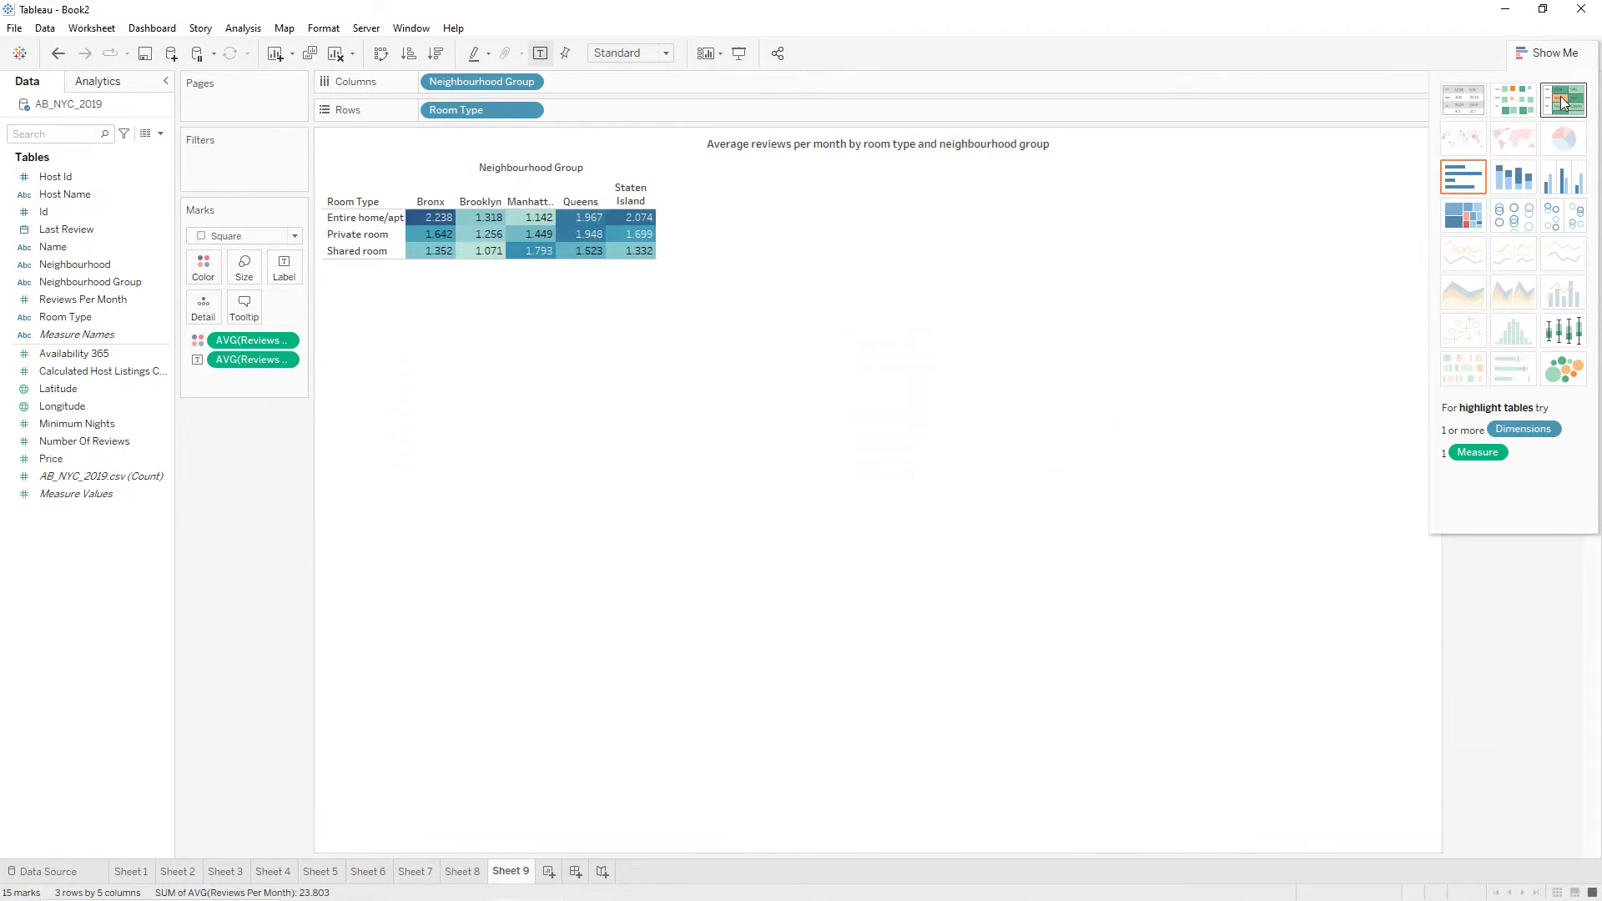
pyautogui.click(666, 54)
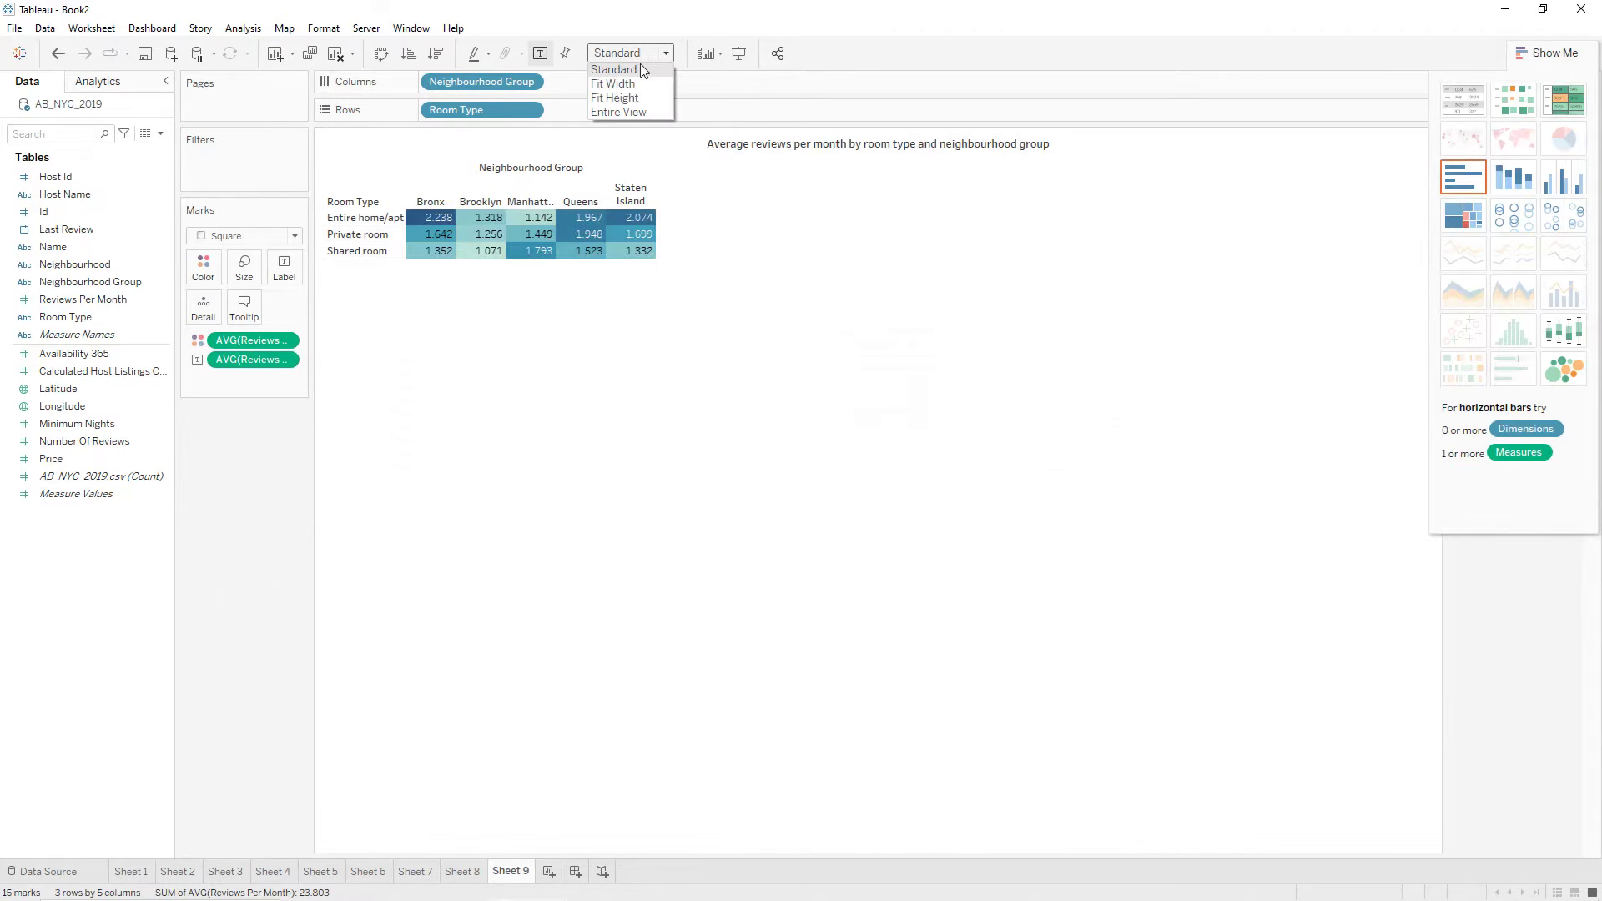
pyautogui.click(638, 111)
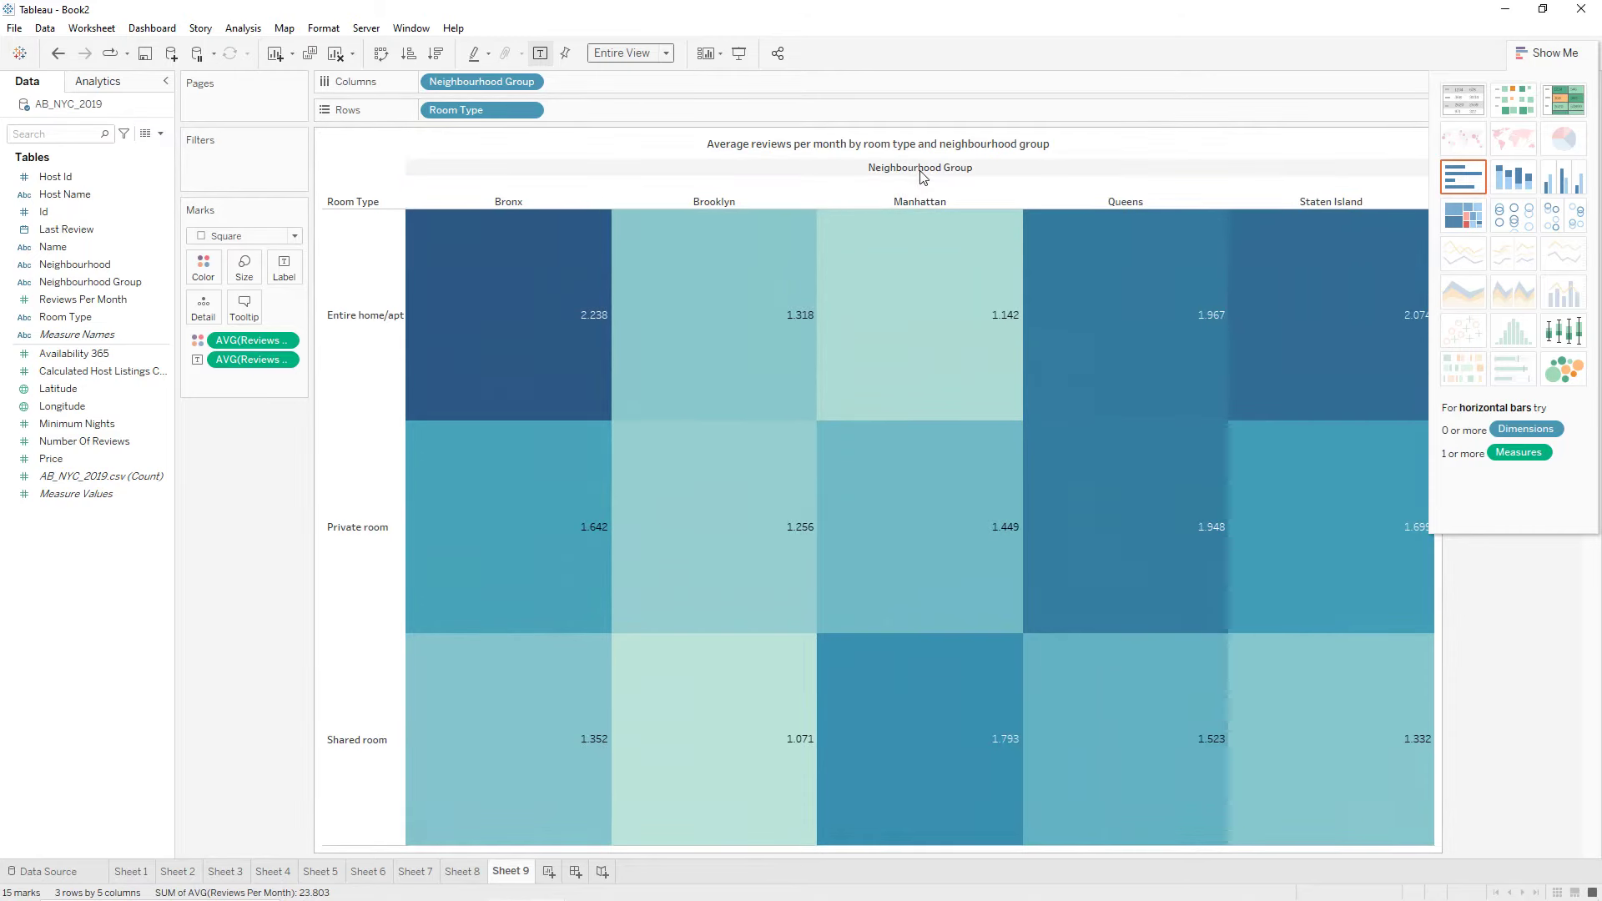
# Hide the Neighbourhood Group column field label and the Room Type row field label.
pyautogui.rightClick(922, 171)
pyautogui.click(962, 243)
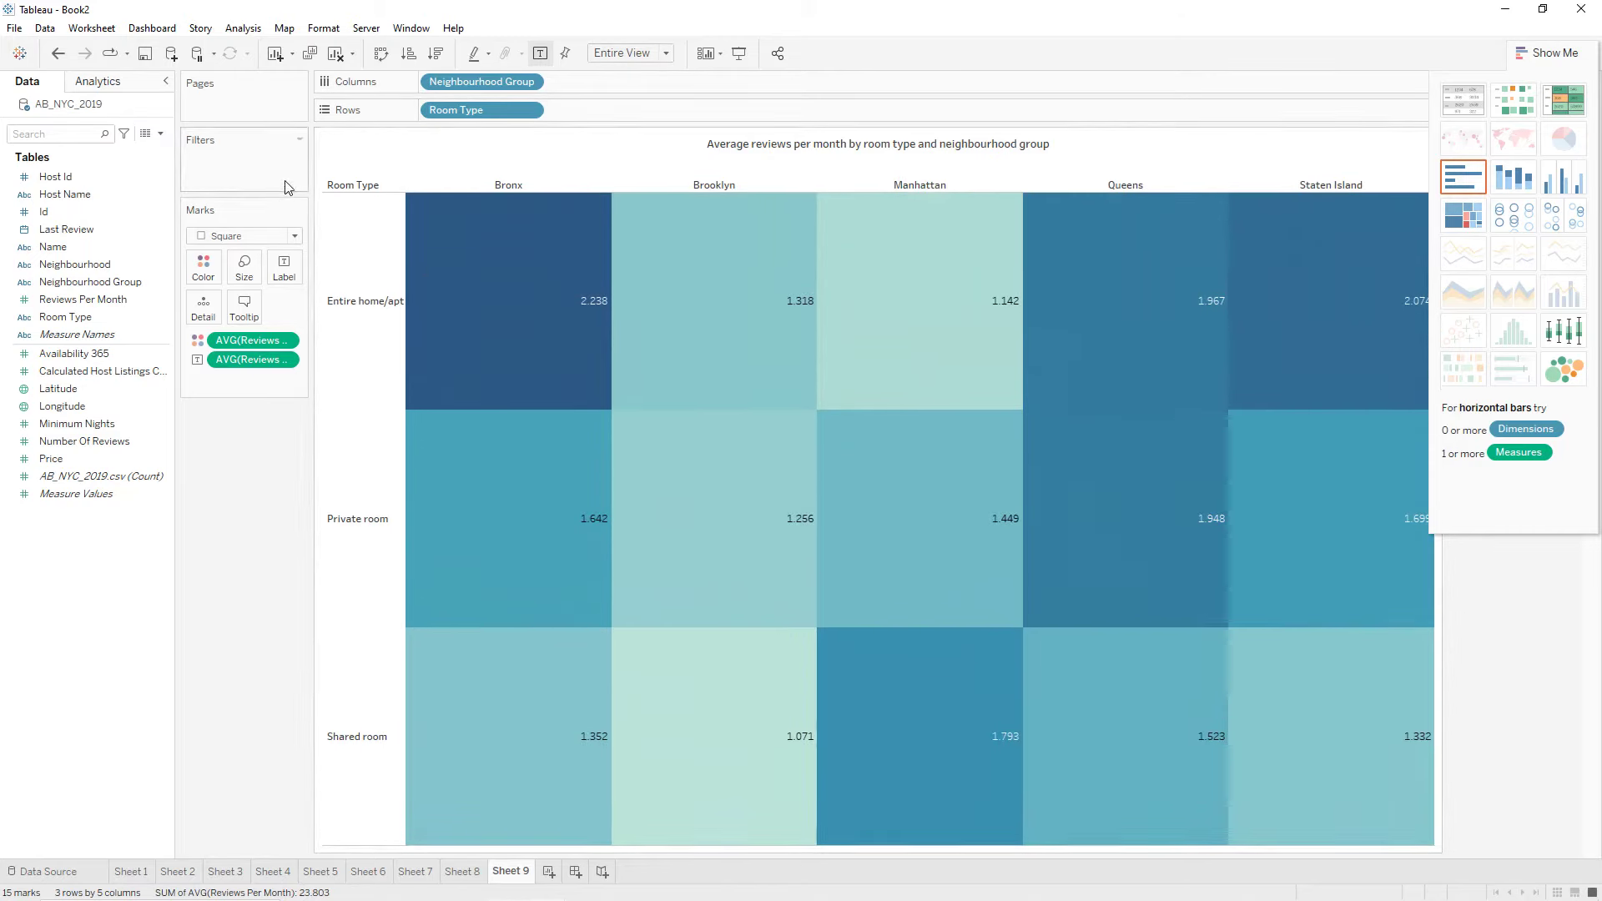
pyautogui.rightClick(353, 186)
pyautogui.click(393, 358)
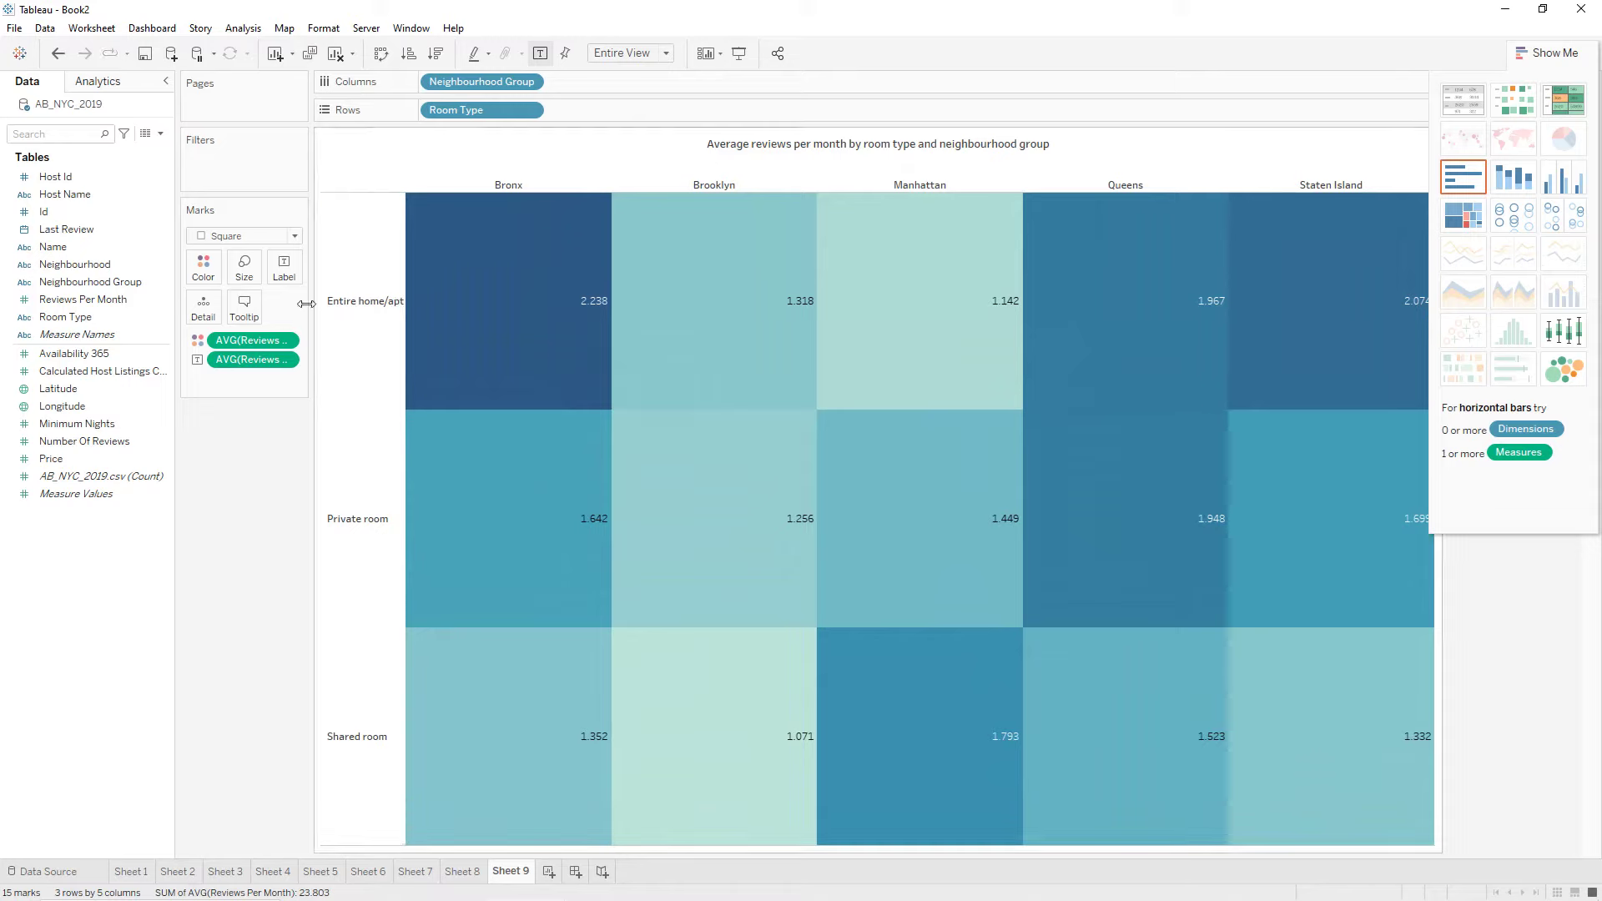
# Apply the Red palette to the highlight table's average Reviews Per Month colours and close the chart suggestions.
pyautogui.click(203, 267)
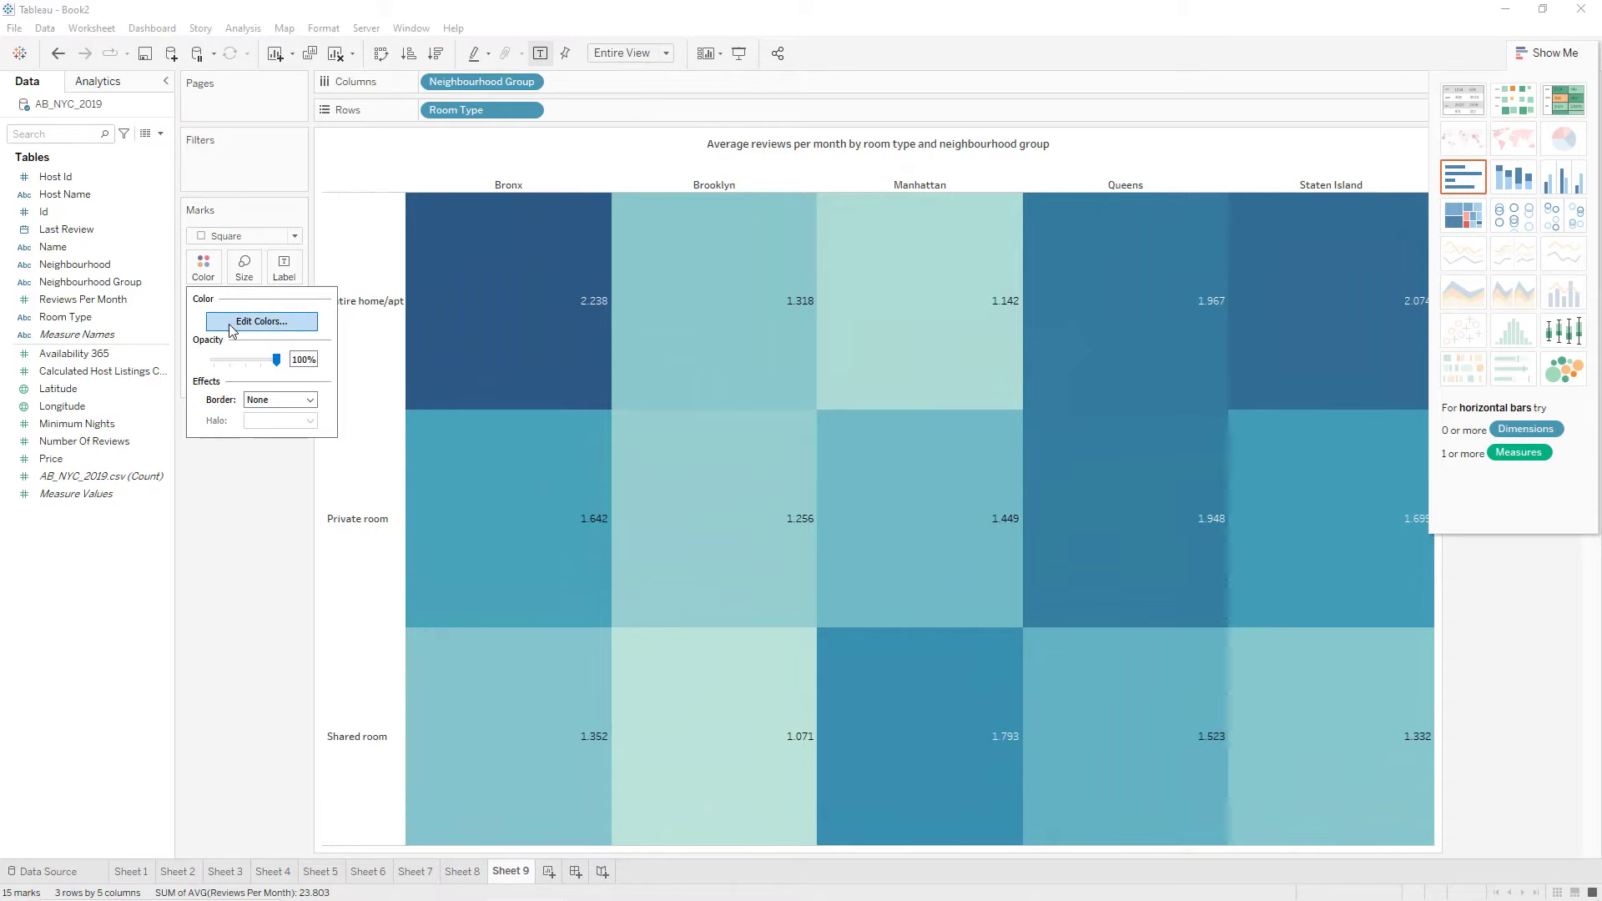
pyautogui.click(233, 323)
pyautogui.click(808, 389)
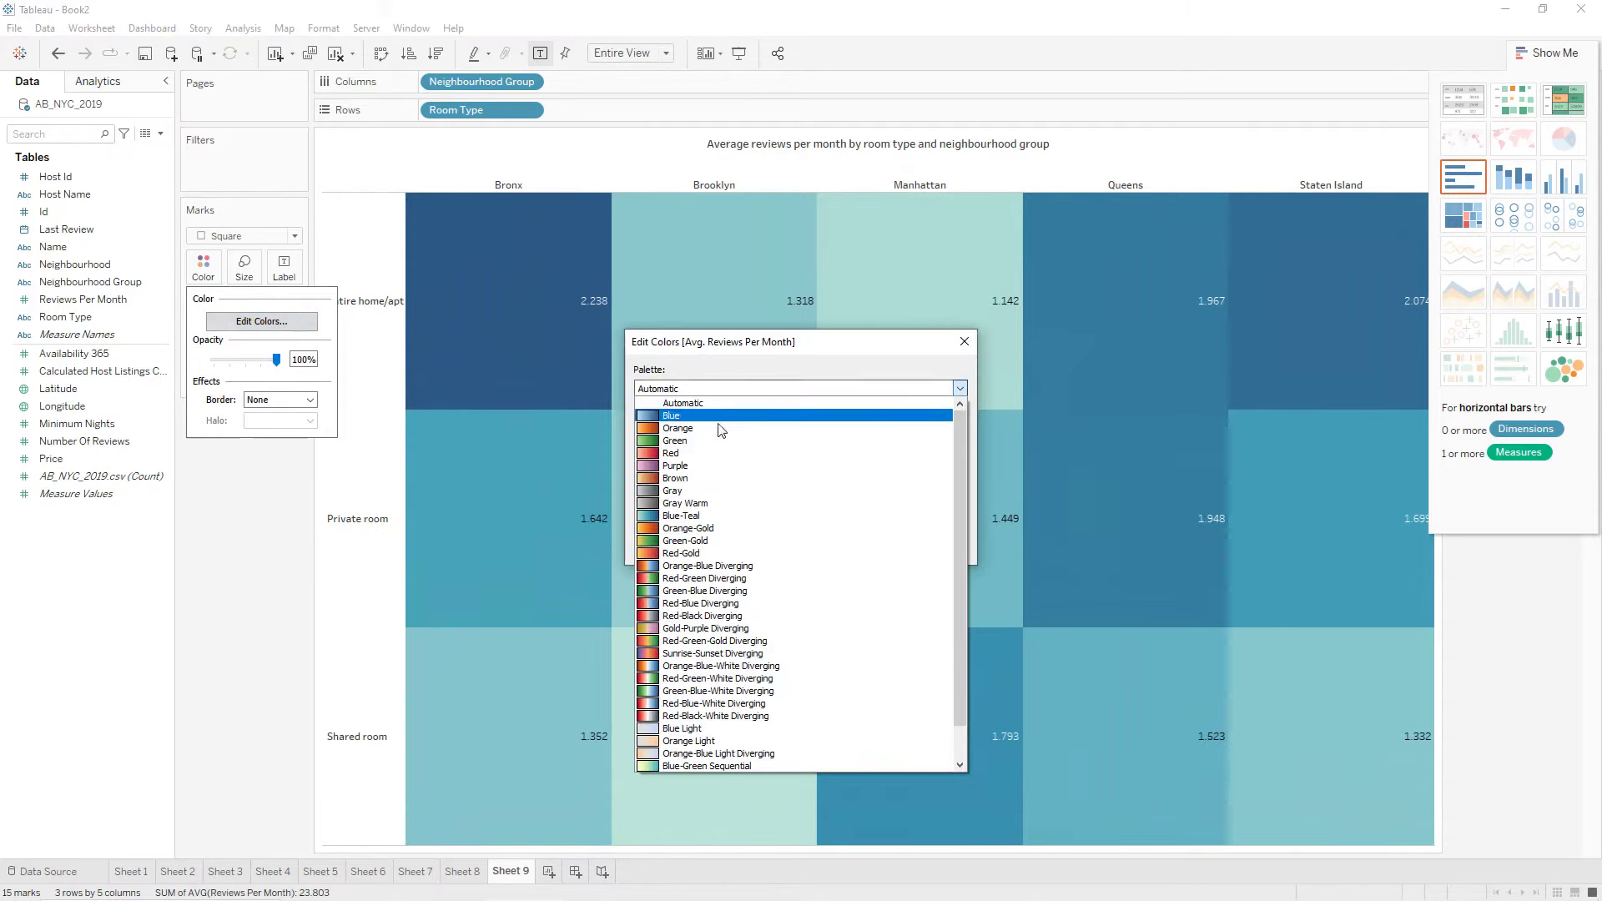
pyautogui.click(693, 451)
pyautogui.click(936, 546)
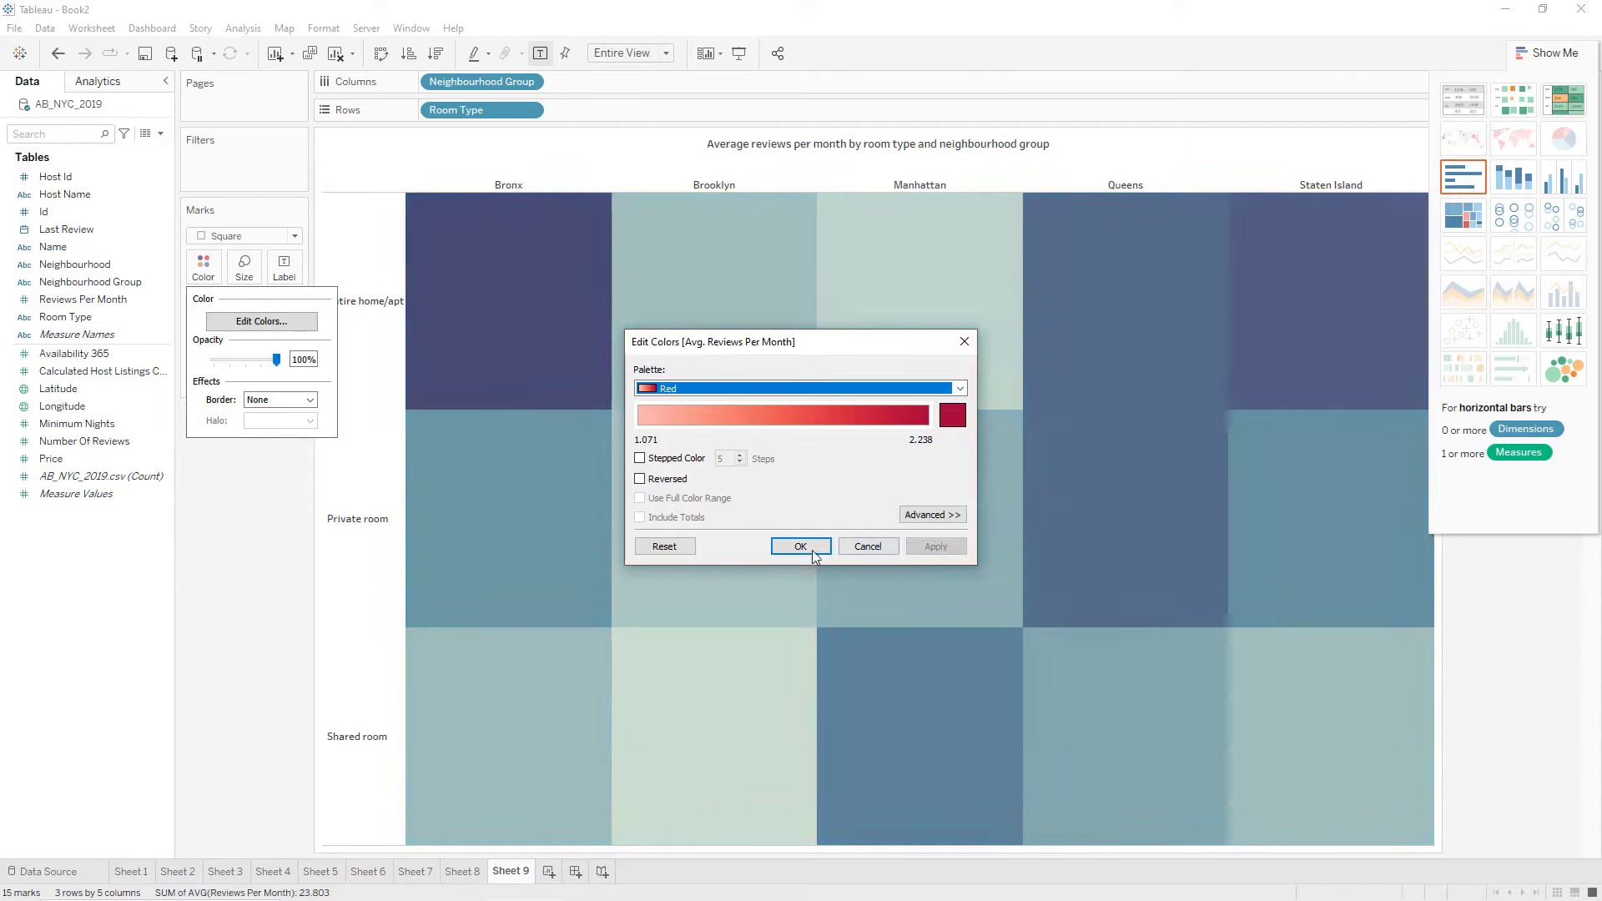
pyautogui.click(800, 547)
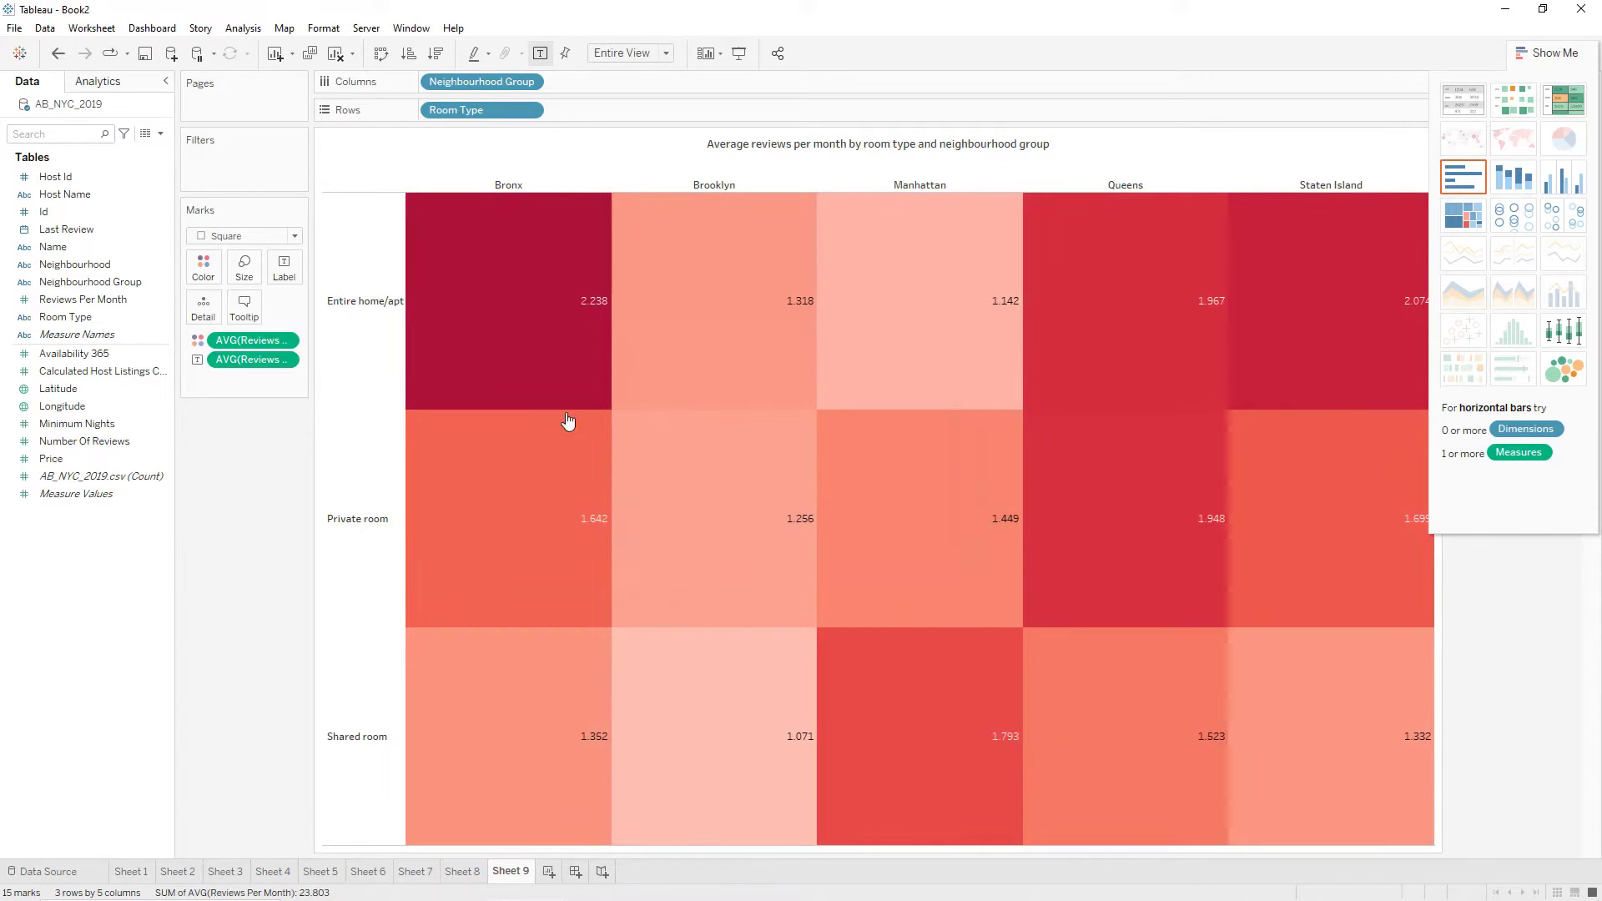
pyautogui.moveTo(1563, 54); pyautogui.dragTo(1528, 92)
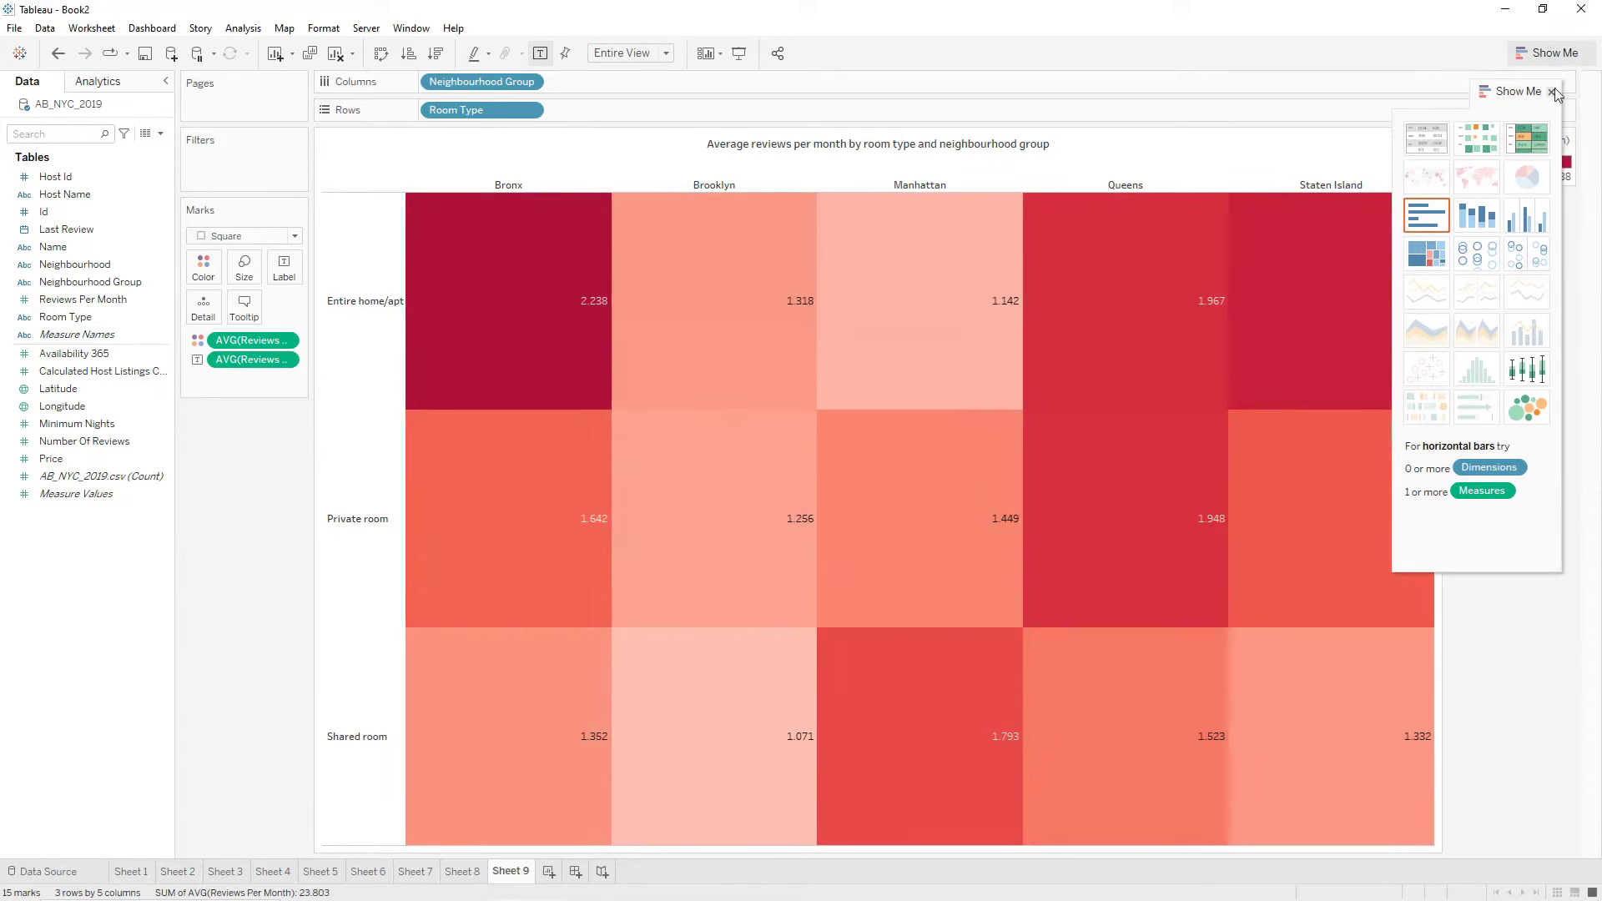
pyautogui.click(1552, 91)
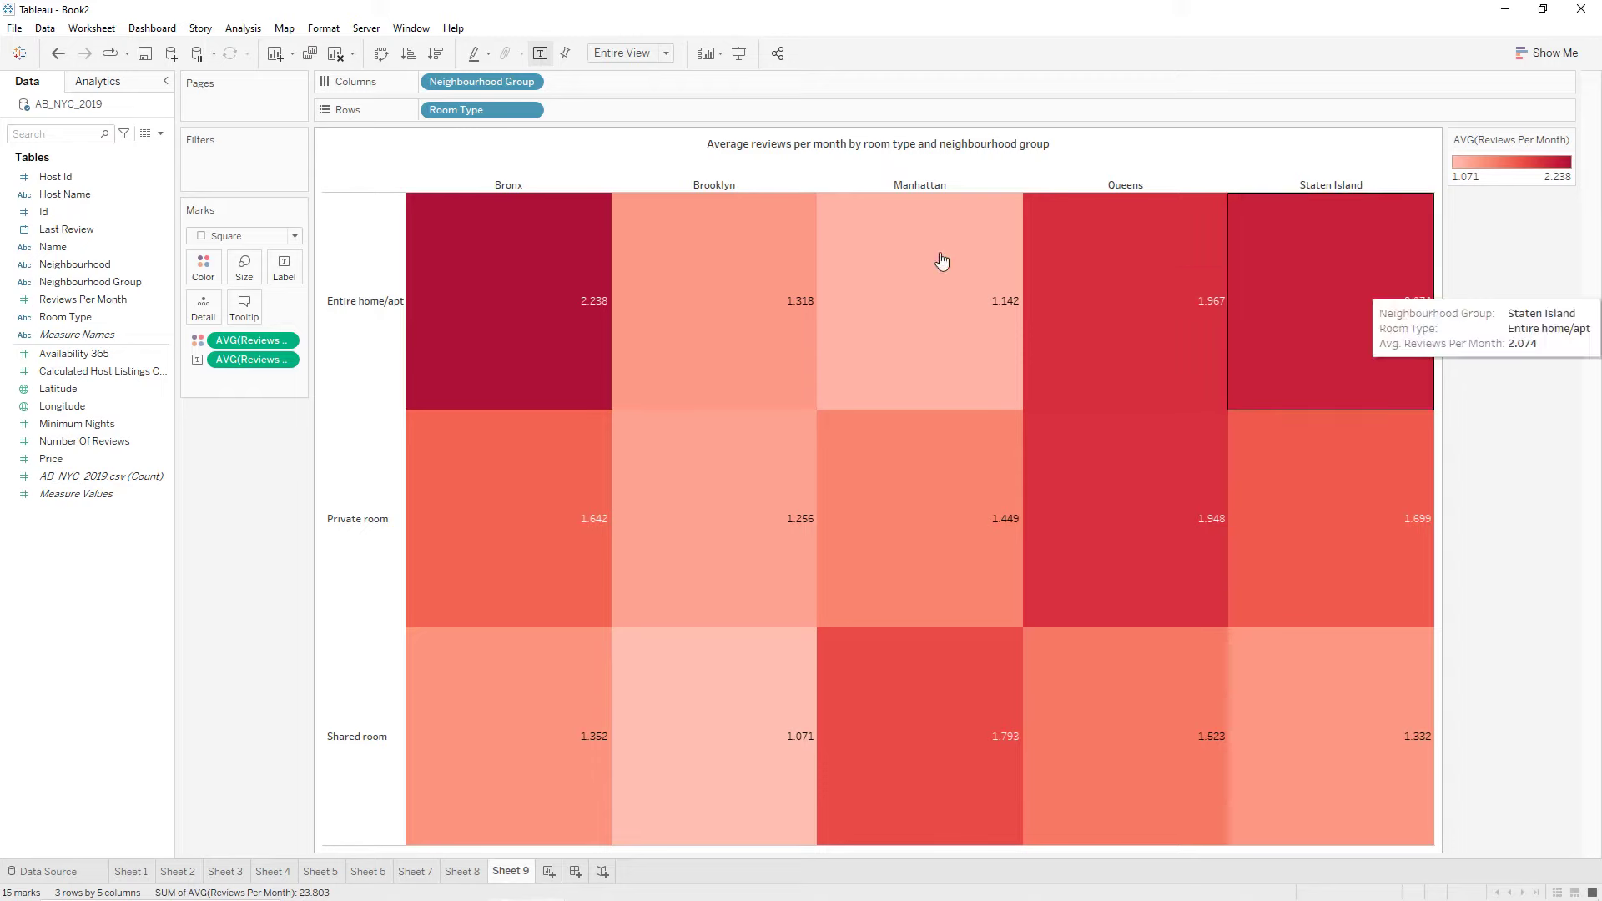
# Create a calculated field named "Total hosts" containing the text string "Total hosts".
pyautogui.click(161, 134)
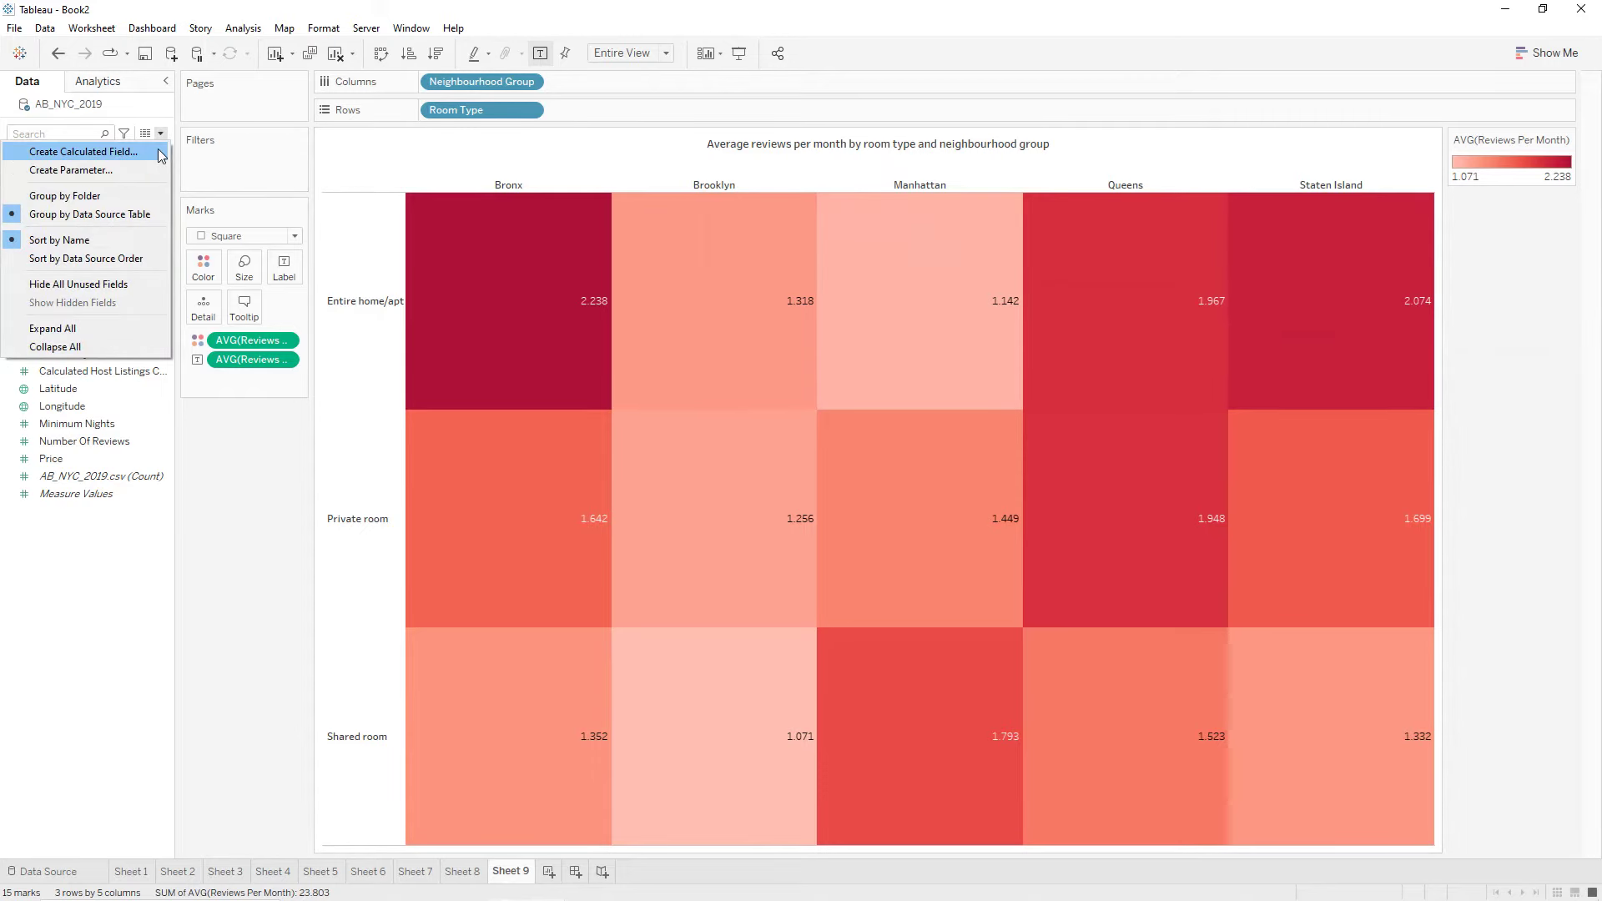
pyautogui.click(158, 149)
pyautogui.write('Total hosts')
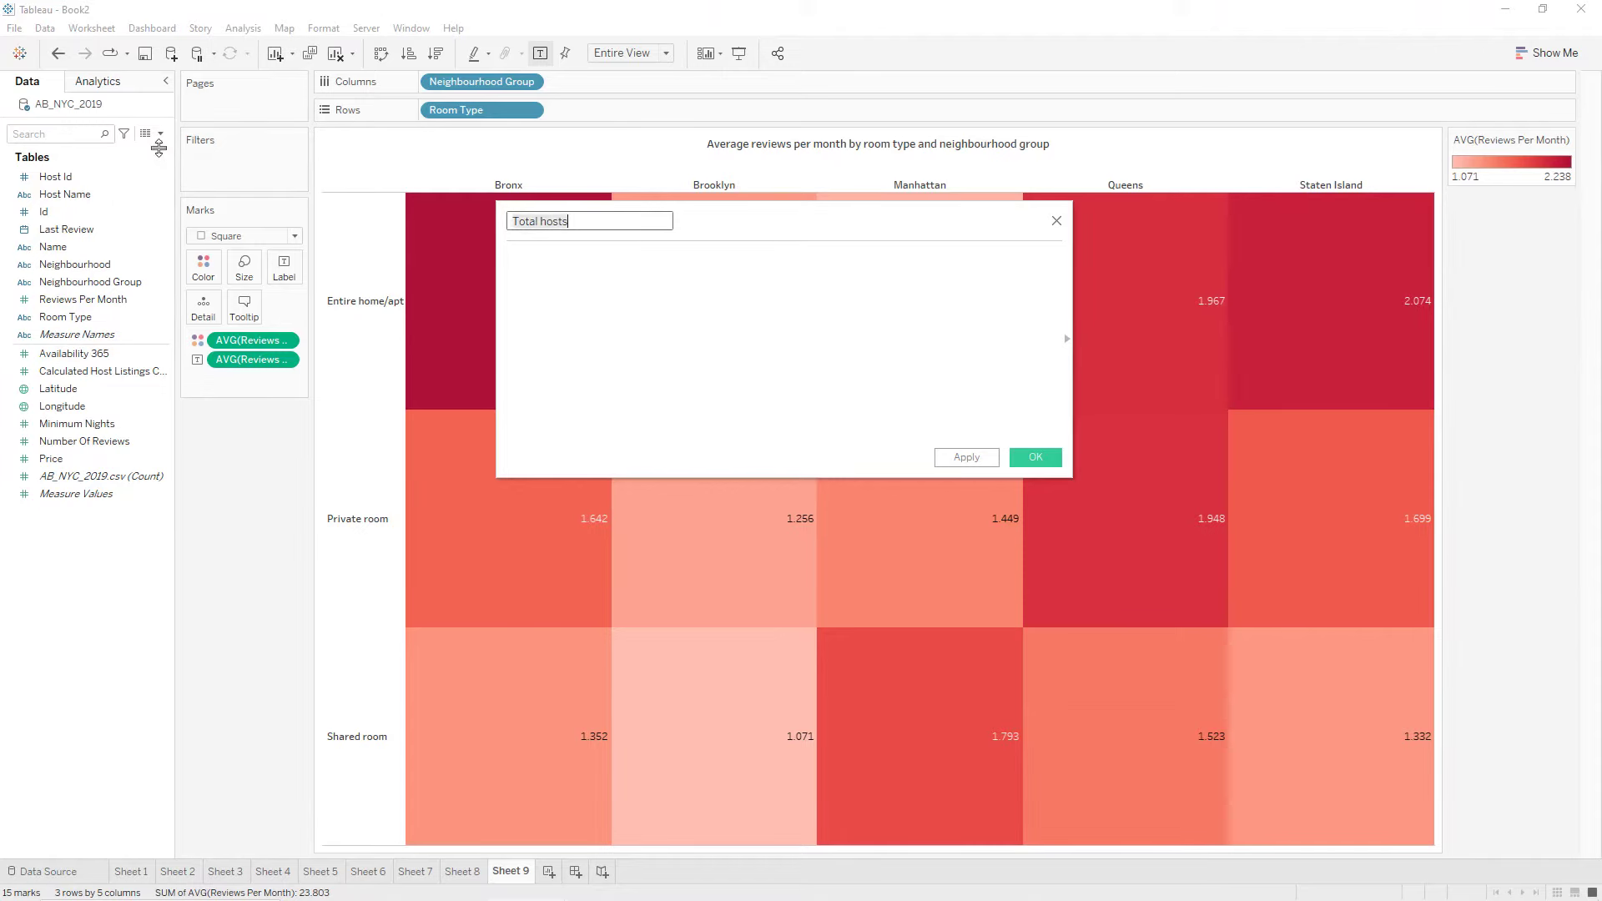
pyautogui.click(606, 281)
pyautogui.write('"Total hosts"')
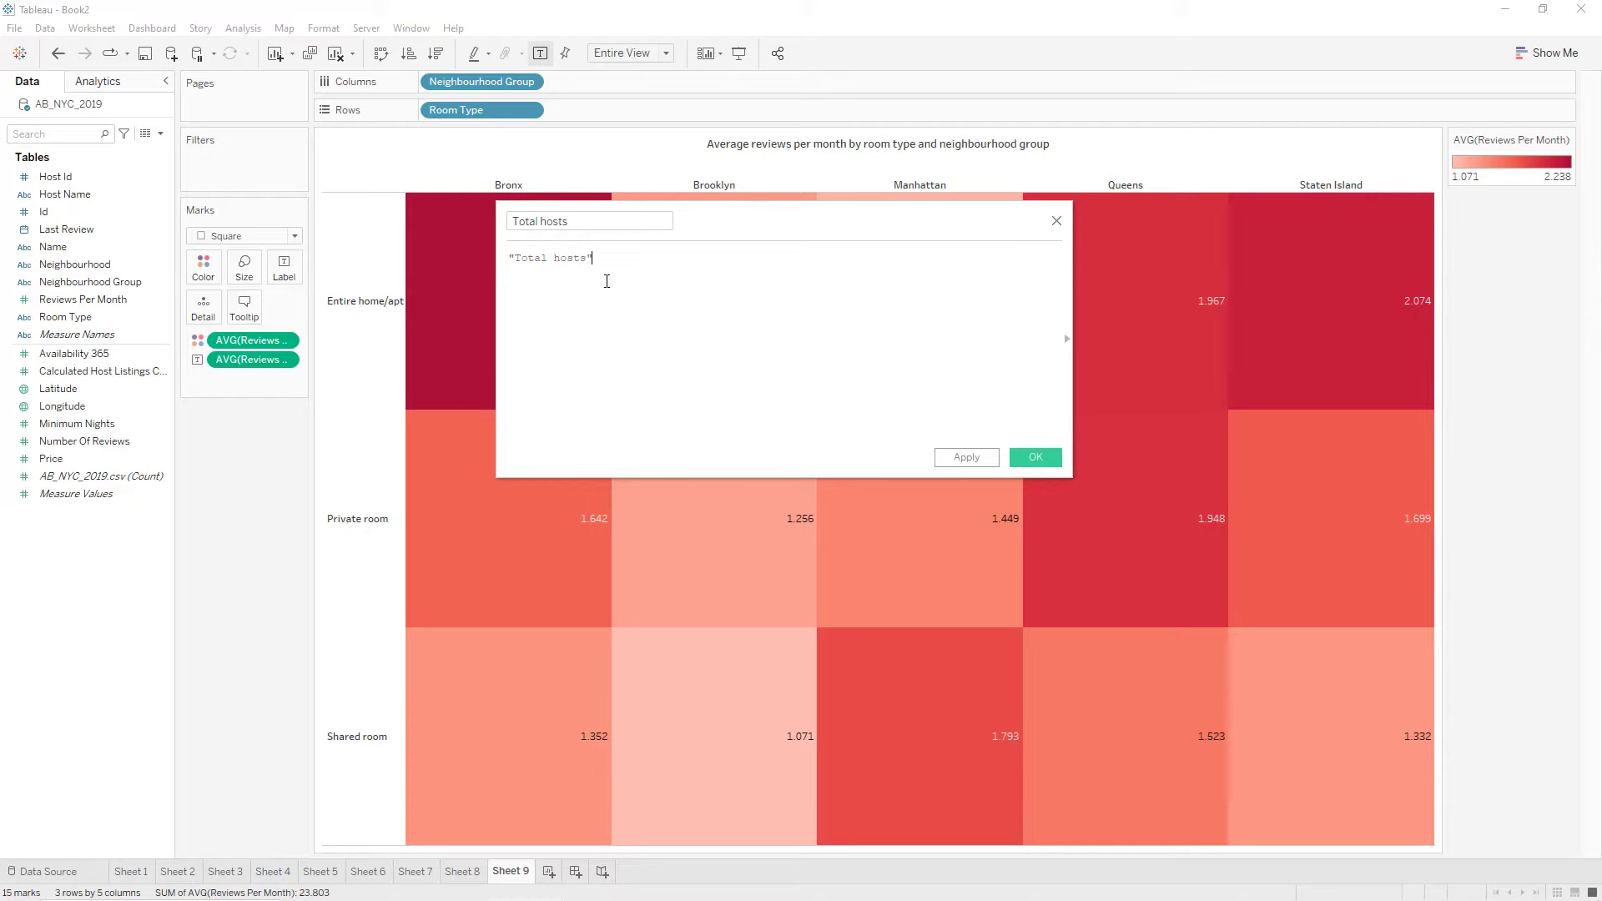
pyautogui.click(963, 457)
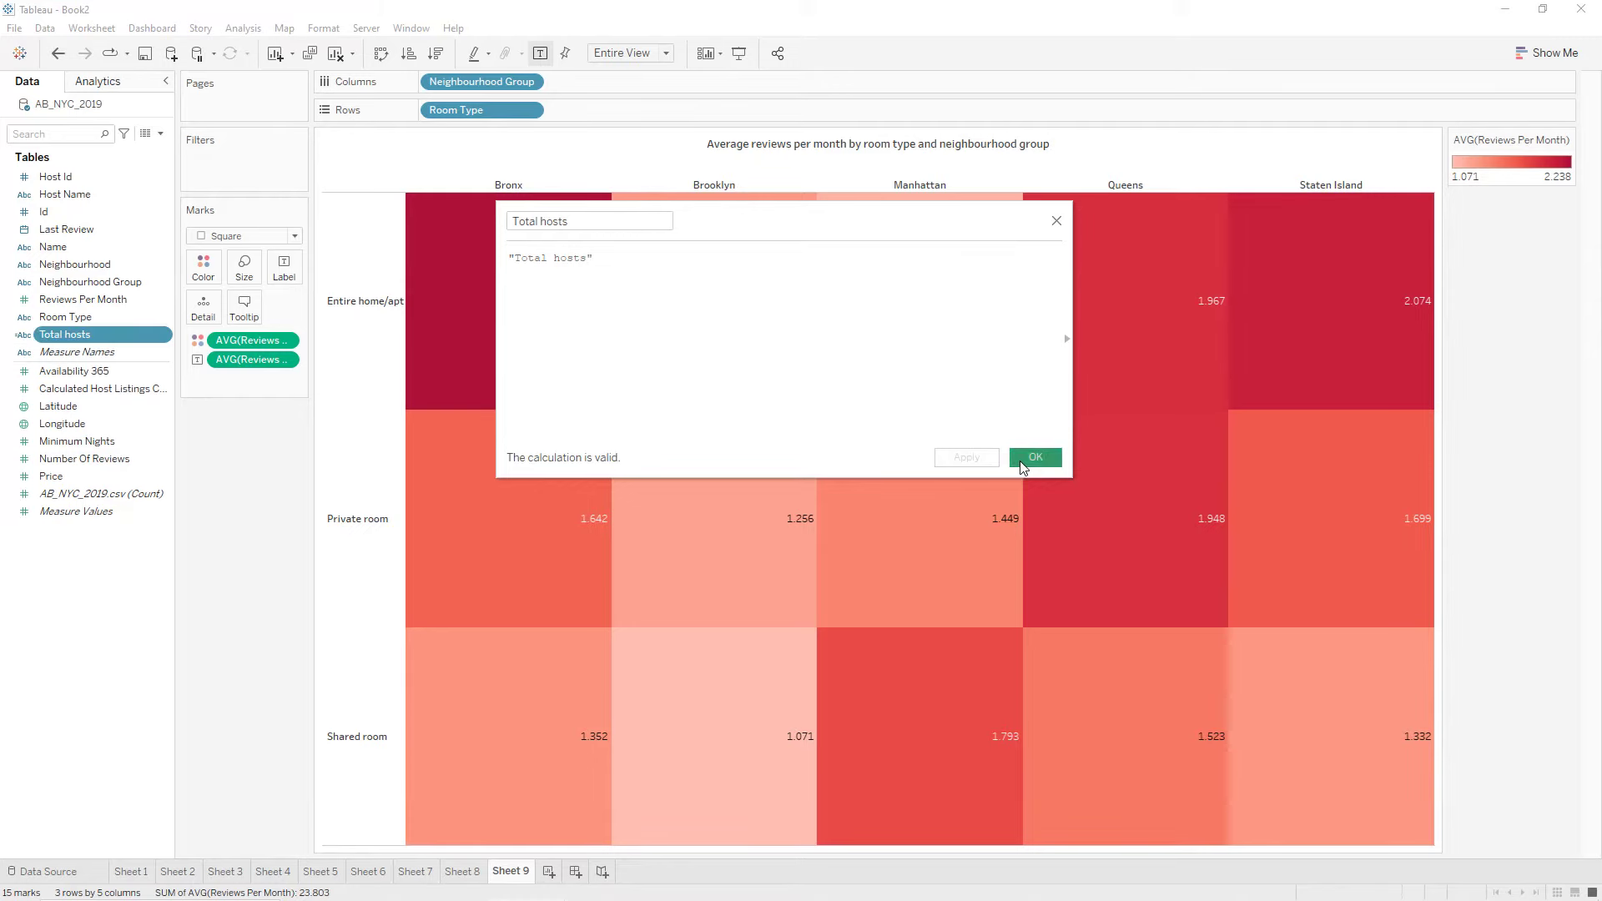
pyautogui.click(1035, 458)
# Create a calculated field named "Total neighbourhoods in NYC" containing the text string "Total neighbourhoods in NYC".
pyautogui.click(160, 134)
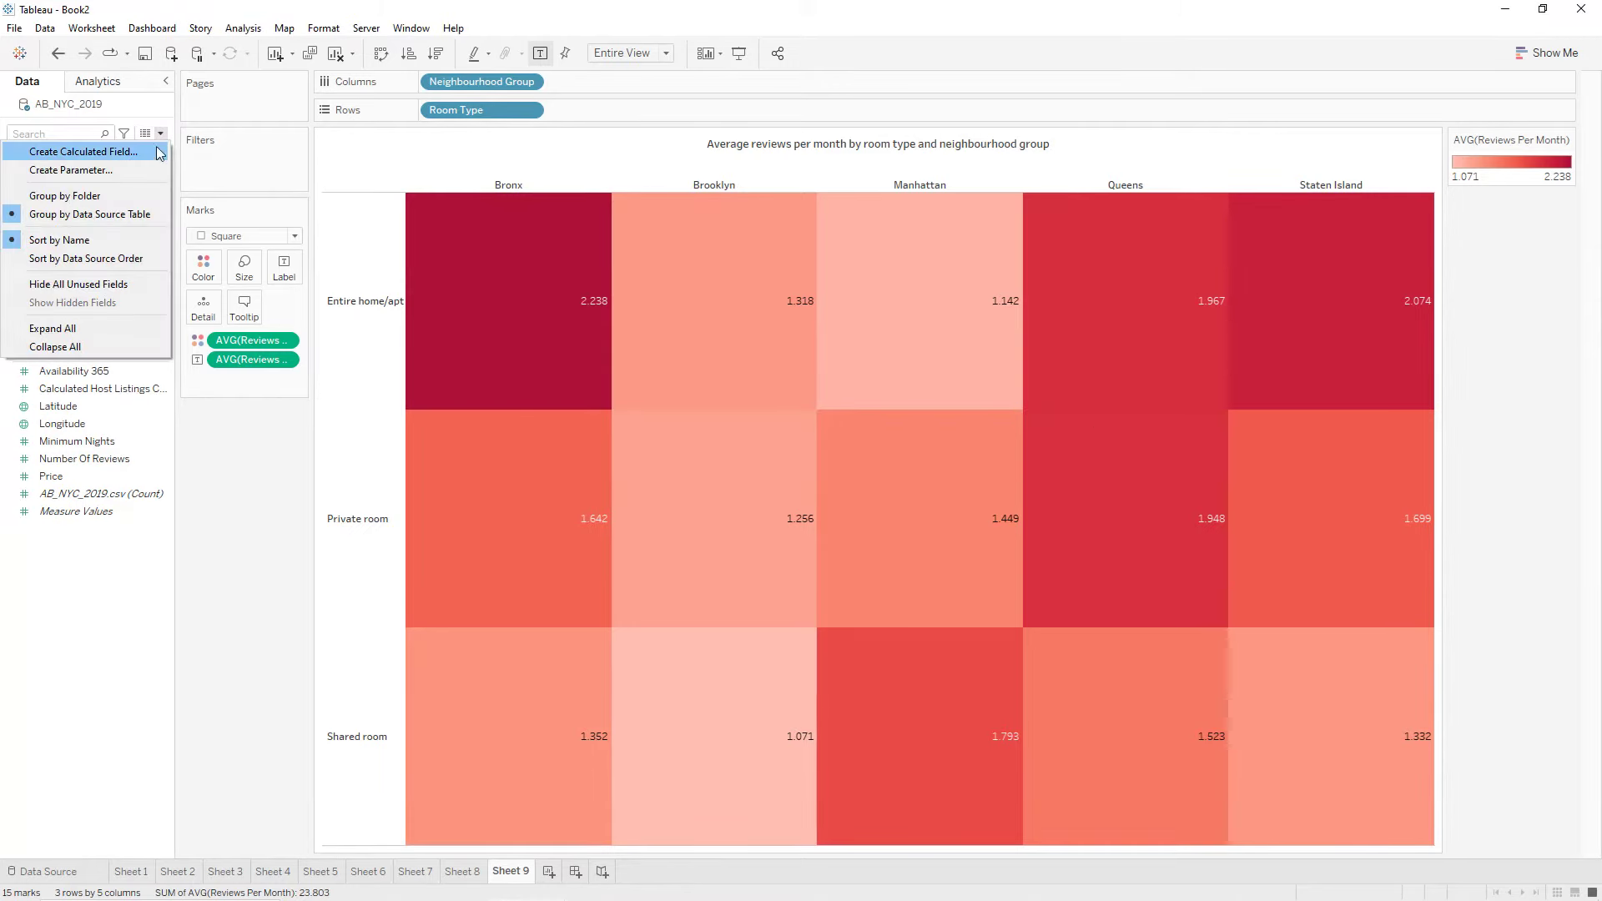
pyautogui.click(84, 152)
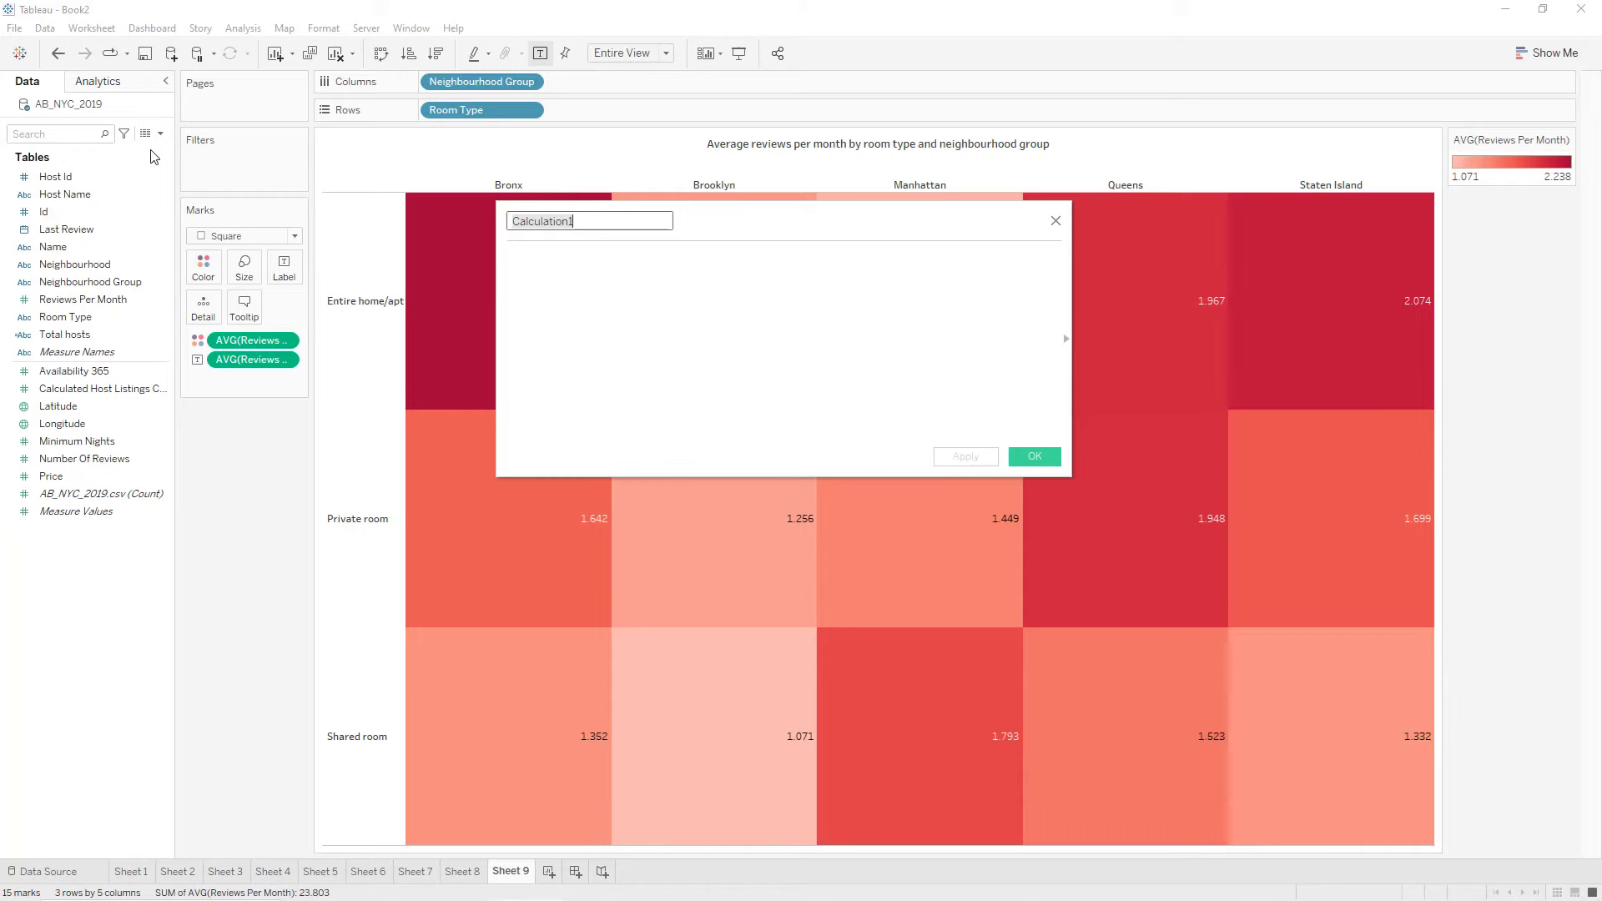
pyautogui.write('Total neighbour')
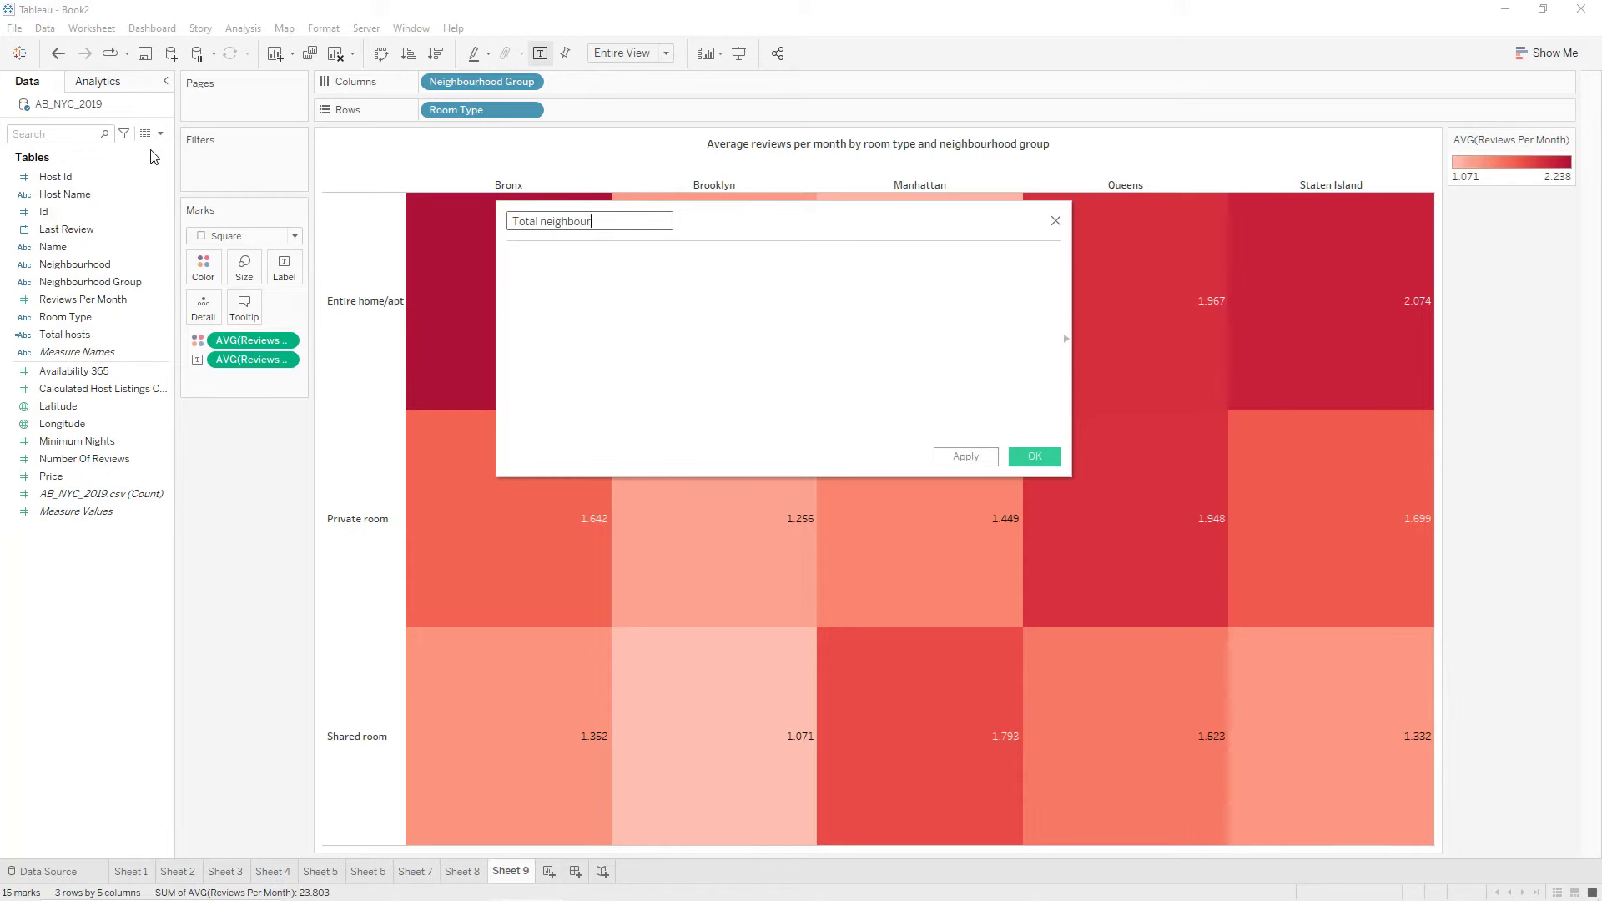
pyautogui.write('hoods in NYC')
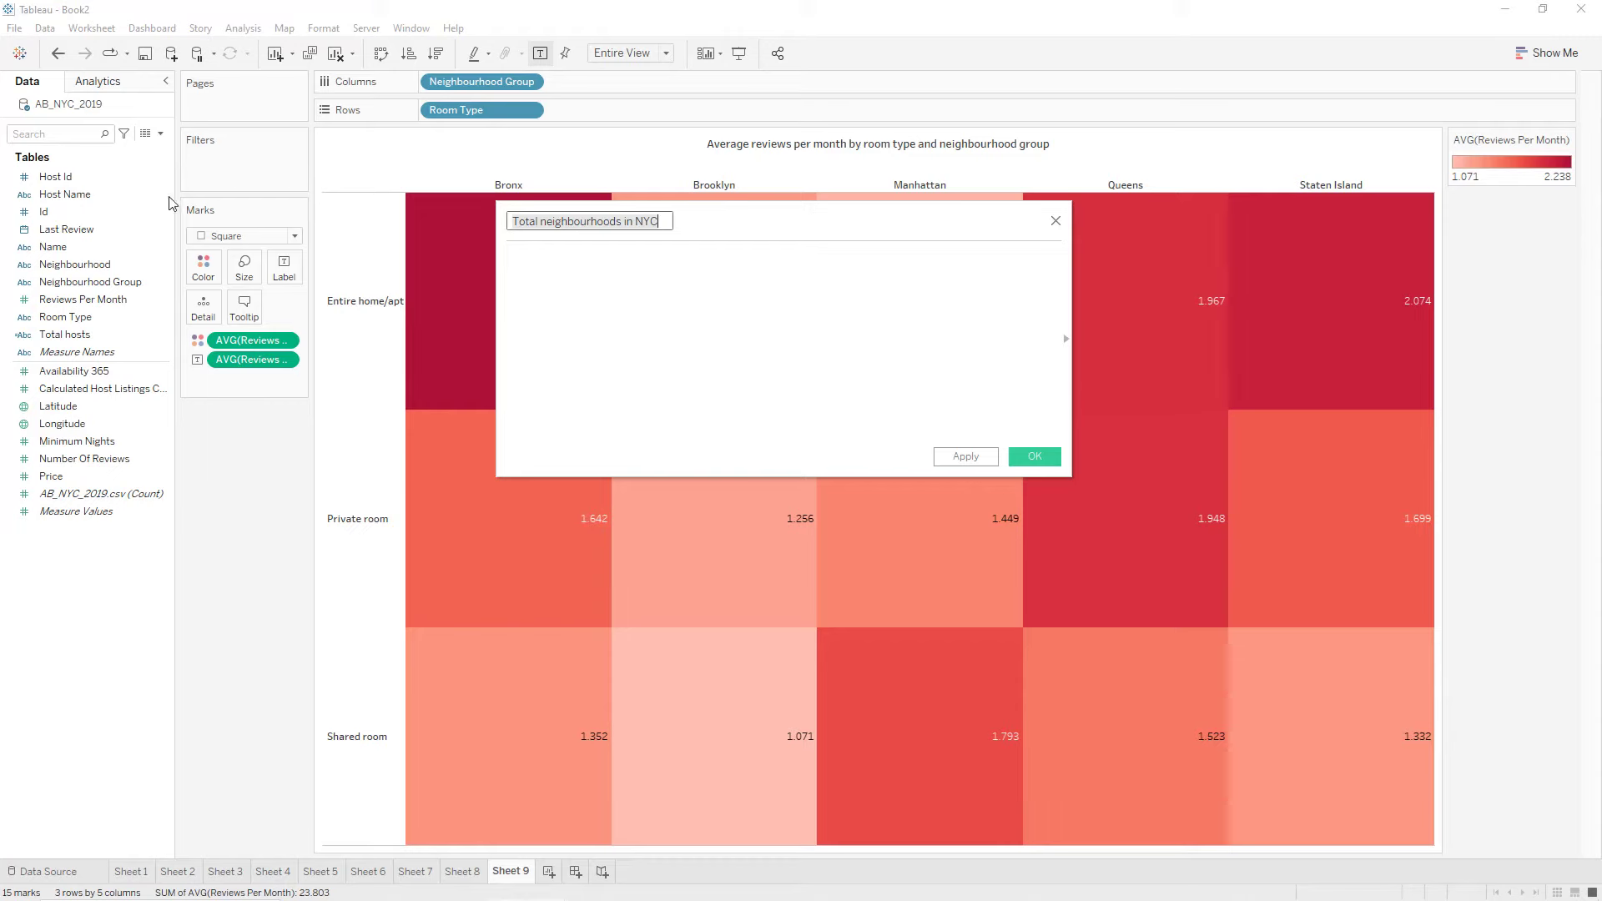
pyautogui.click(534, 259)
pyautogui.write('"')
pyautogui.write('Total neighbourhoods in NYC')
pyautogui.write('"')
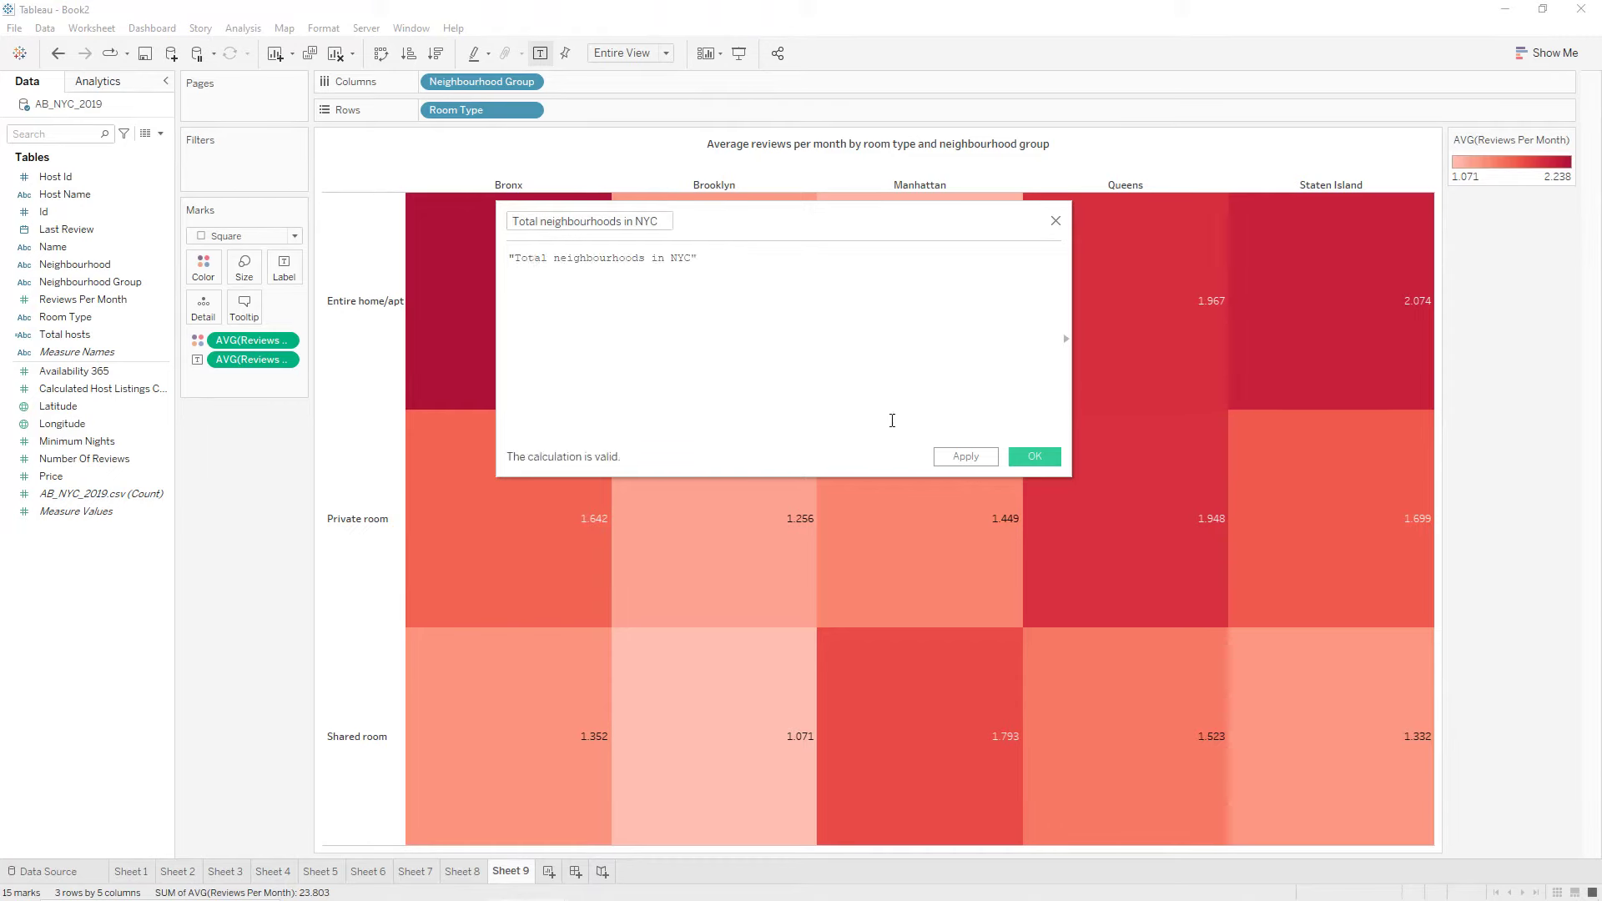
pyautogui.click(965, 457)
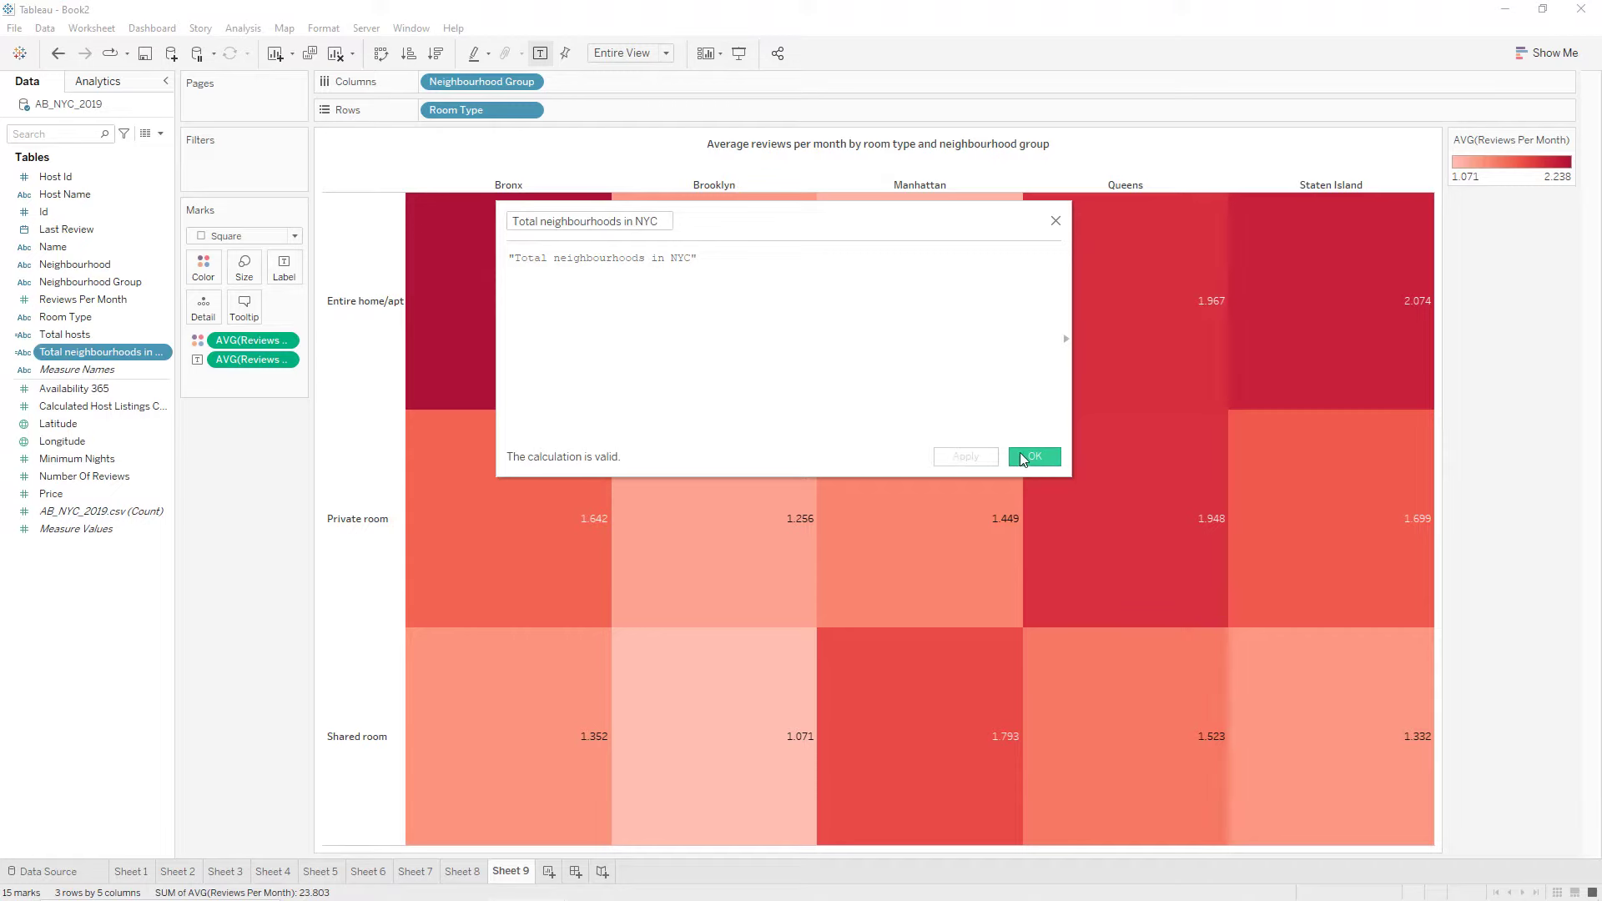
pyautogui.click(1035, 456)
# Create a calculated field named "Avg. reviews per month" containing the text string "Avg. reviews per month".
pyautogui.click(159, 134)
pyautogui.click(158, 151)
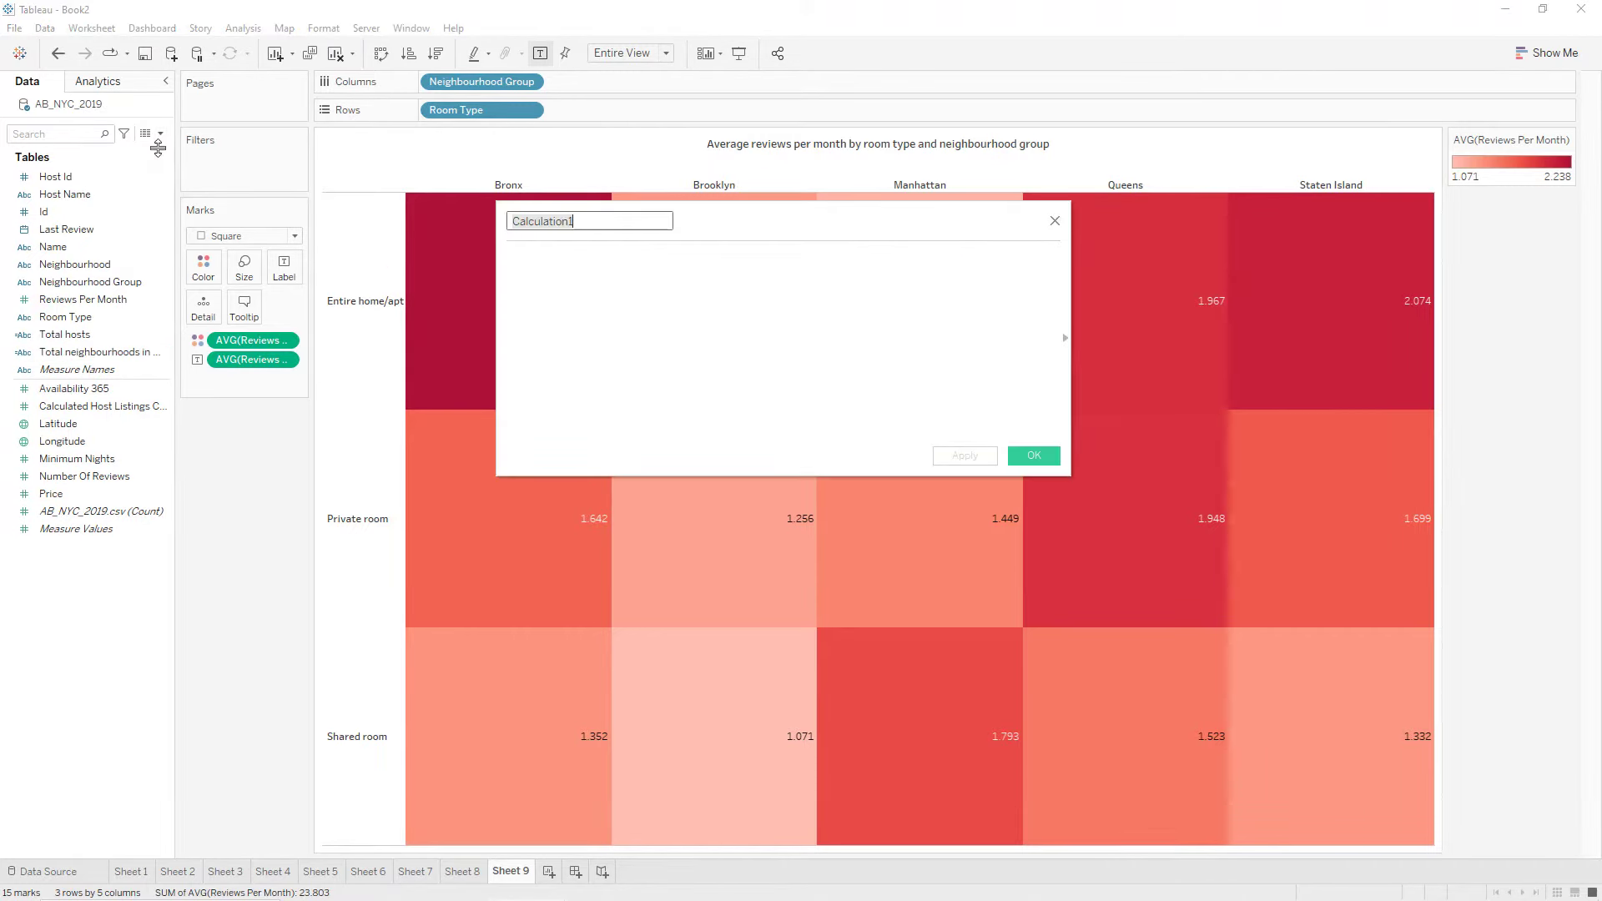
pyautogui.press('BackSpace')
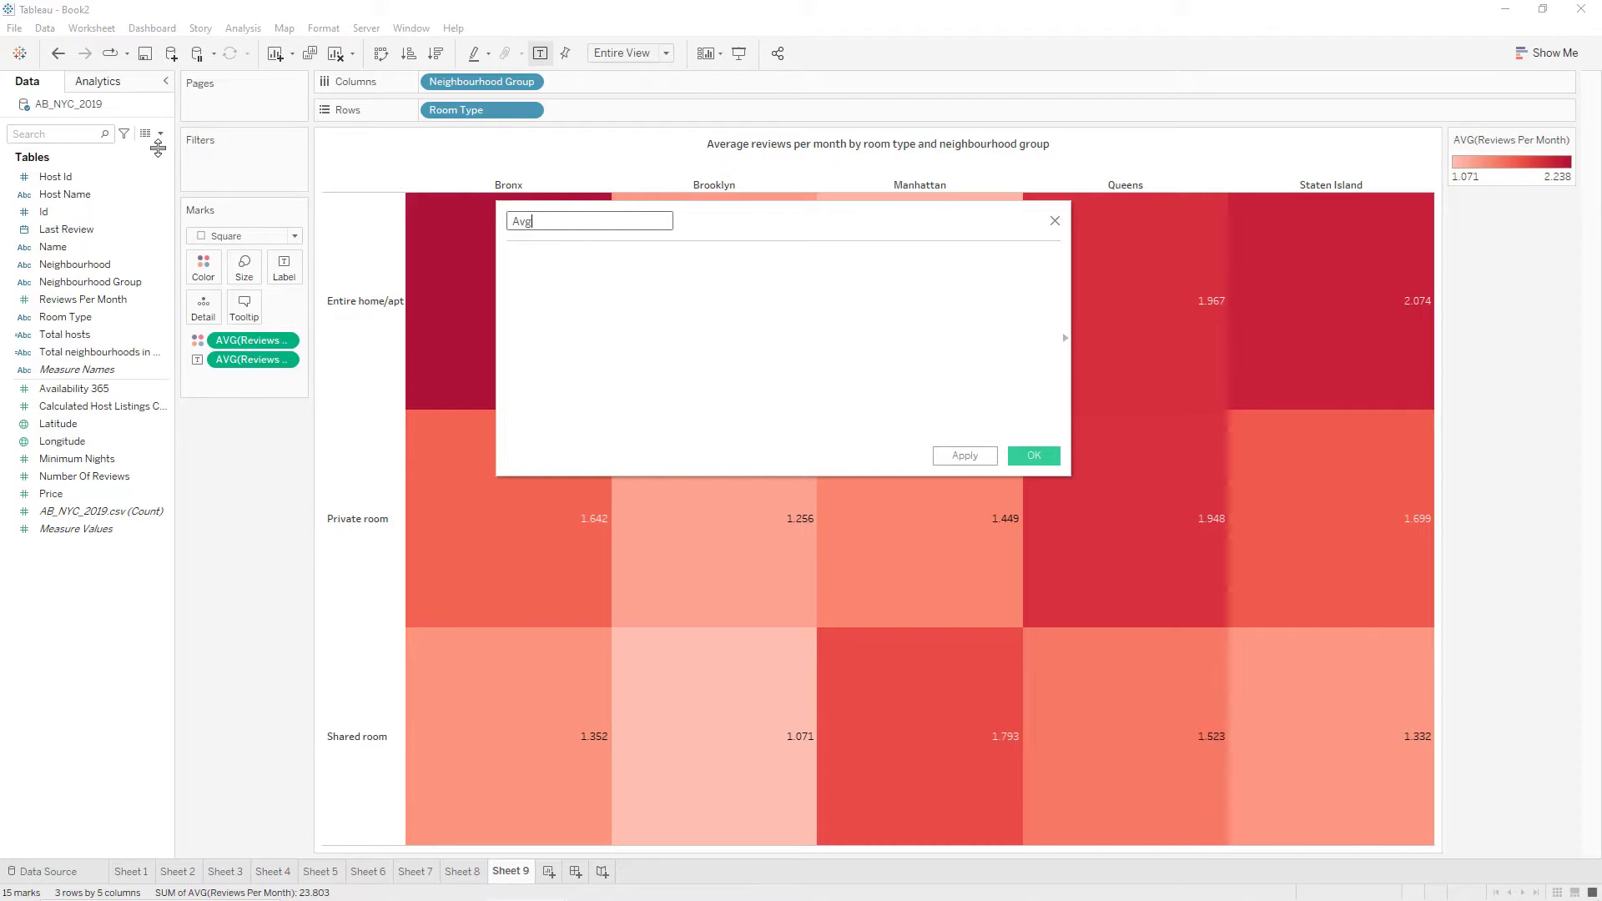
pyautogui.write('Avg. reviews per month')
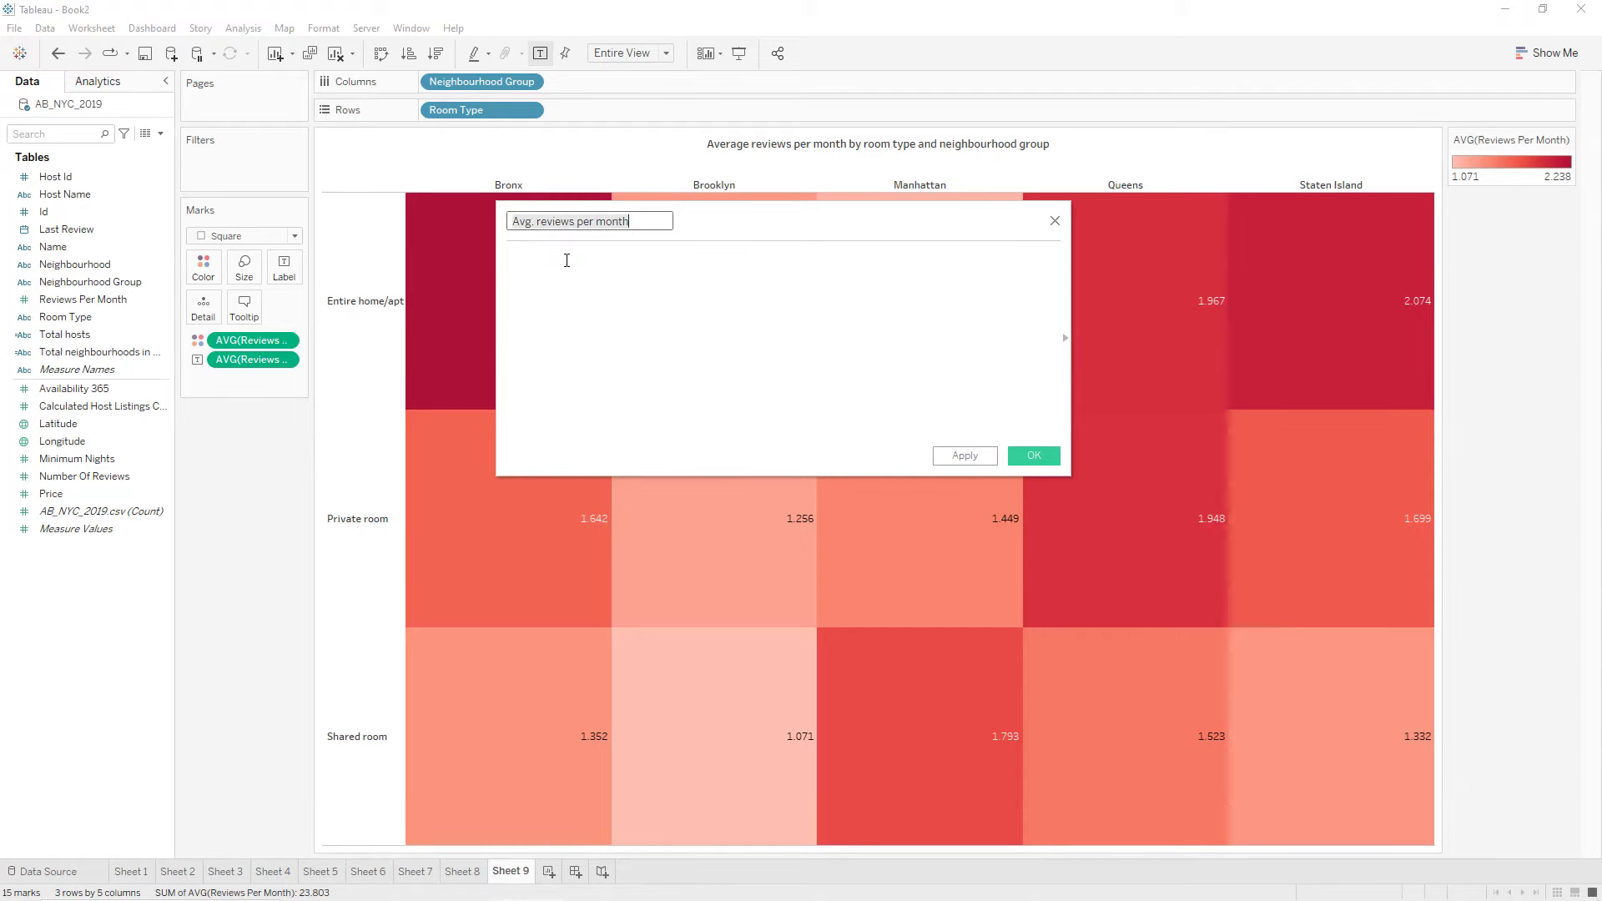
pyautogui.click(567, 260)
pyautogui.write('"')
pyautogui.write('Avg. reviews per month')
pyautogui.write('"')
pyautogui.click(1024, 454)
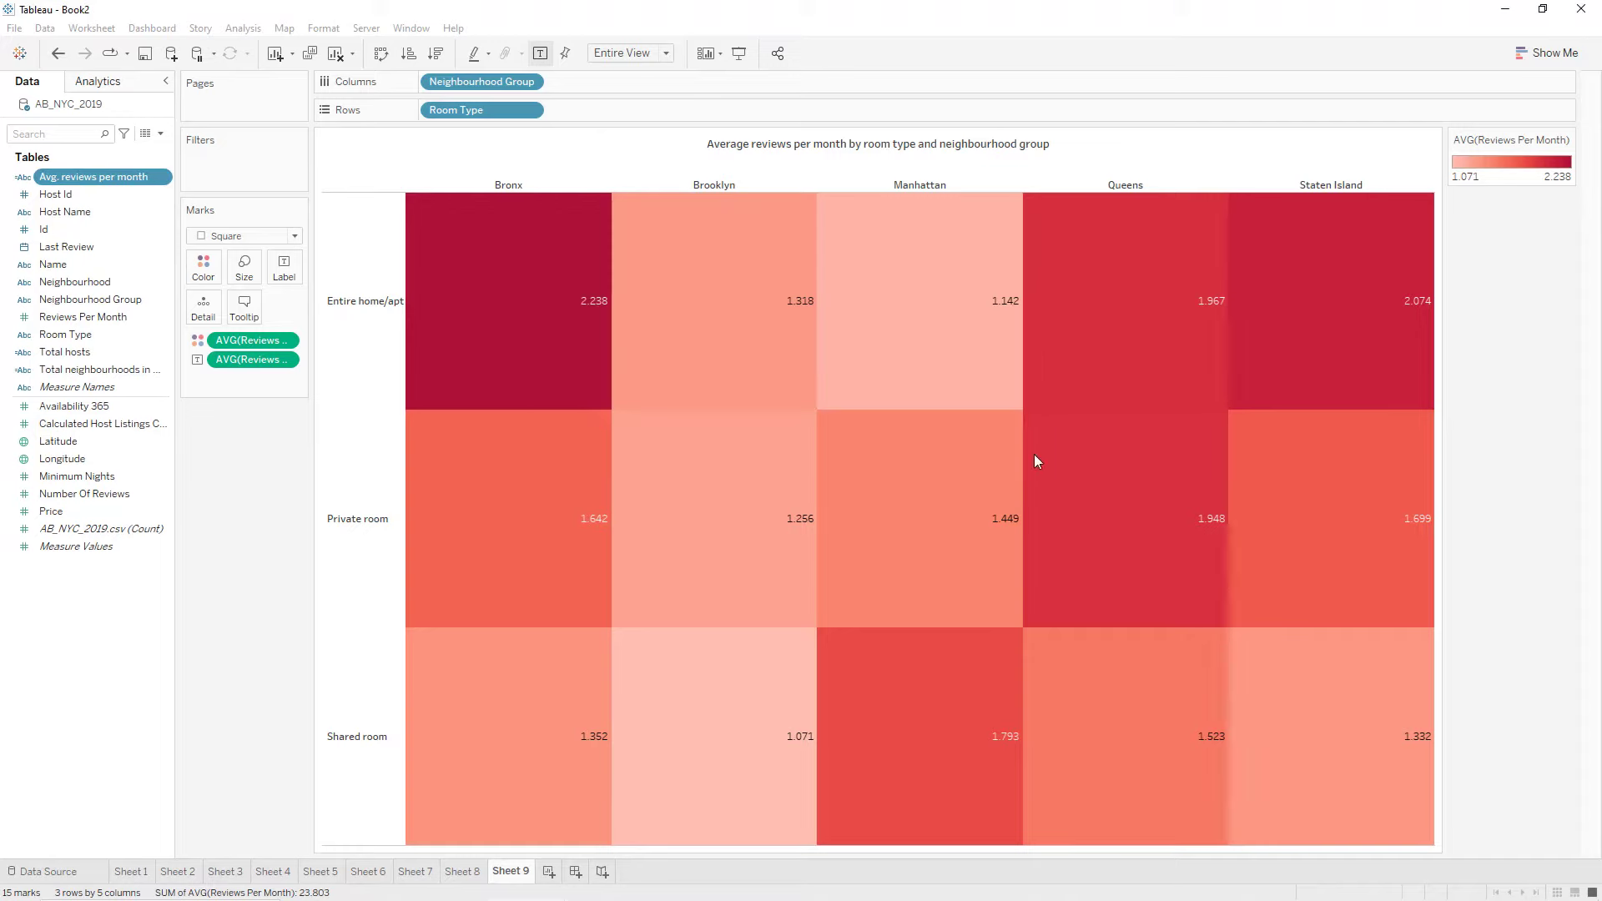
# Create a calculated field named "Total reviews" containing the text string "Total reviews".
pyautogui.click(160, 134)
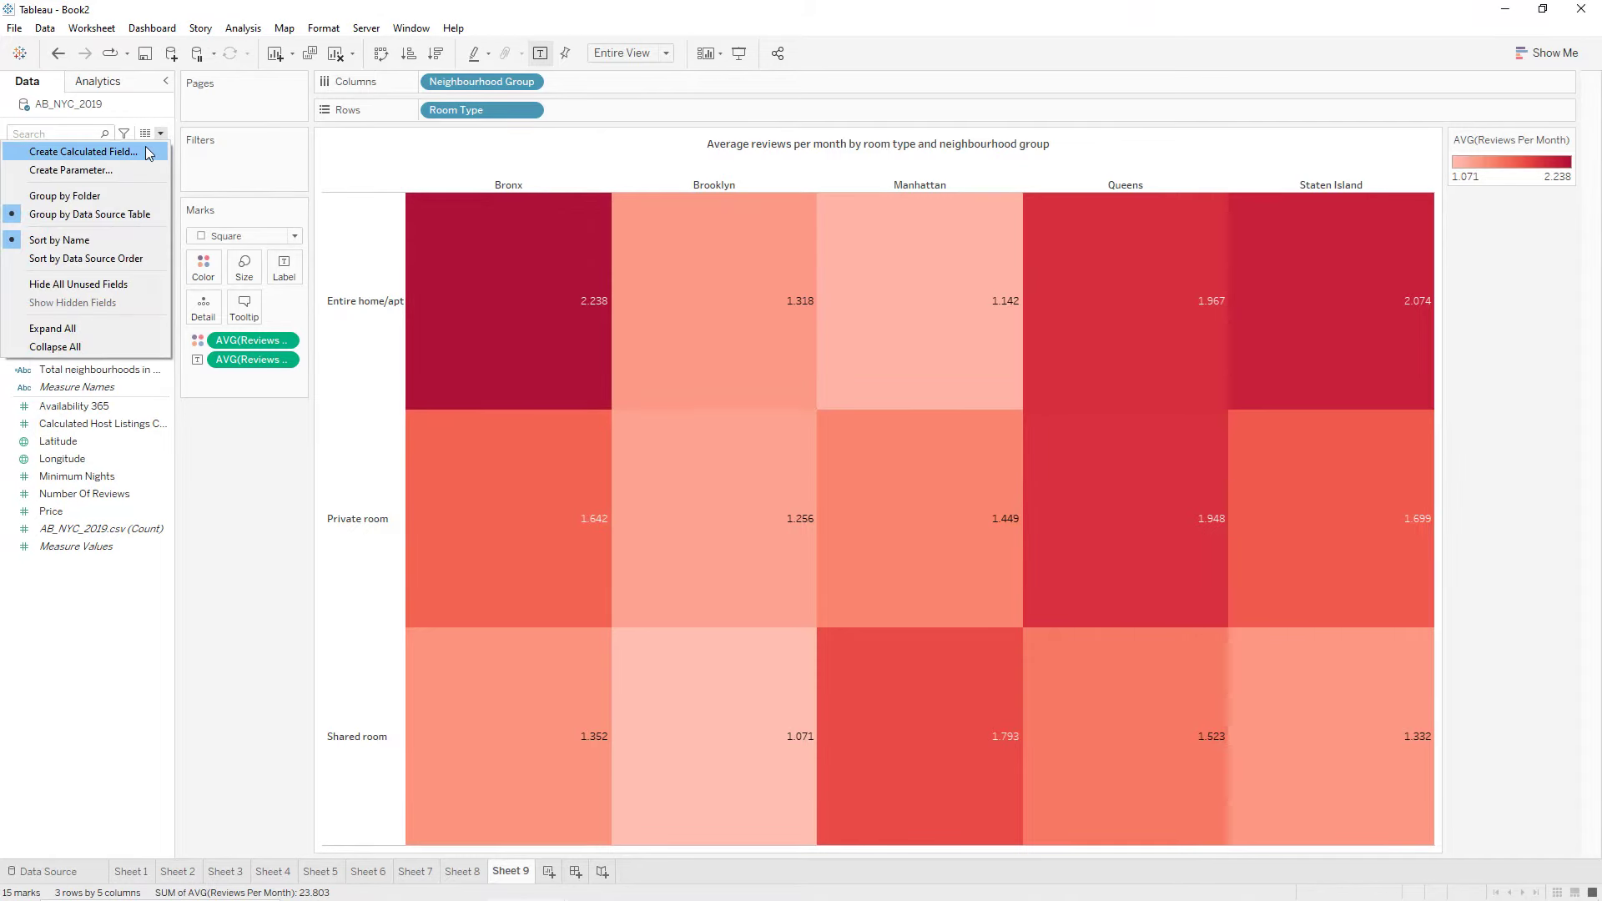
pyautogui.click(145, 147)
pyautogui.write('Total re')
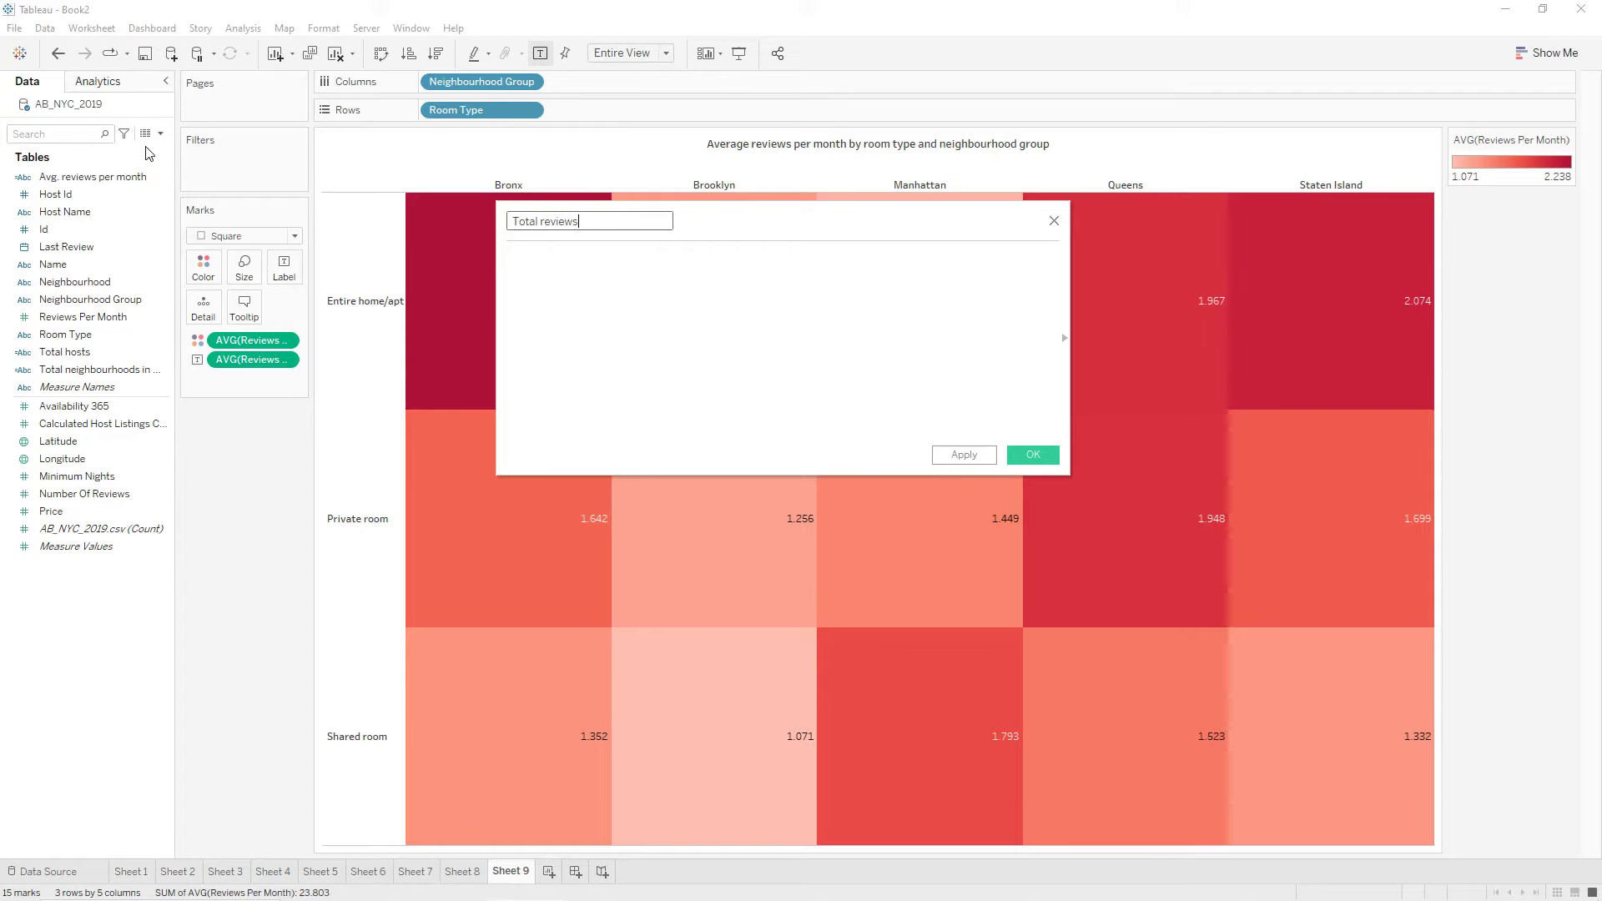
pyautogui.write('views')
pyautogui.click(593, 266)
pyautogui.write('"Total reviews"')
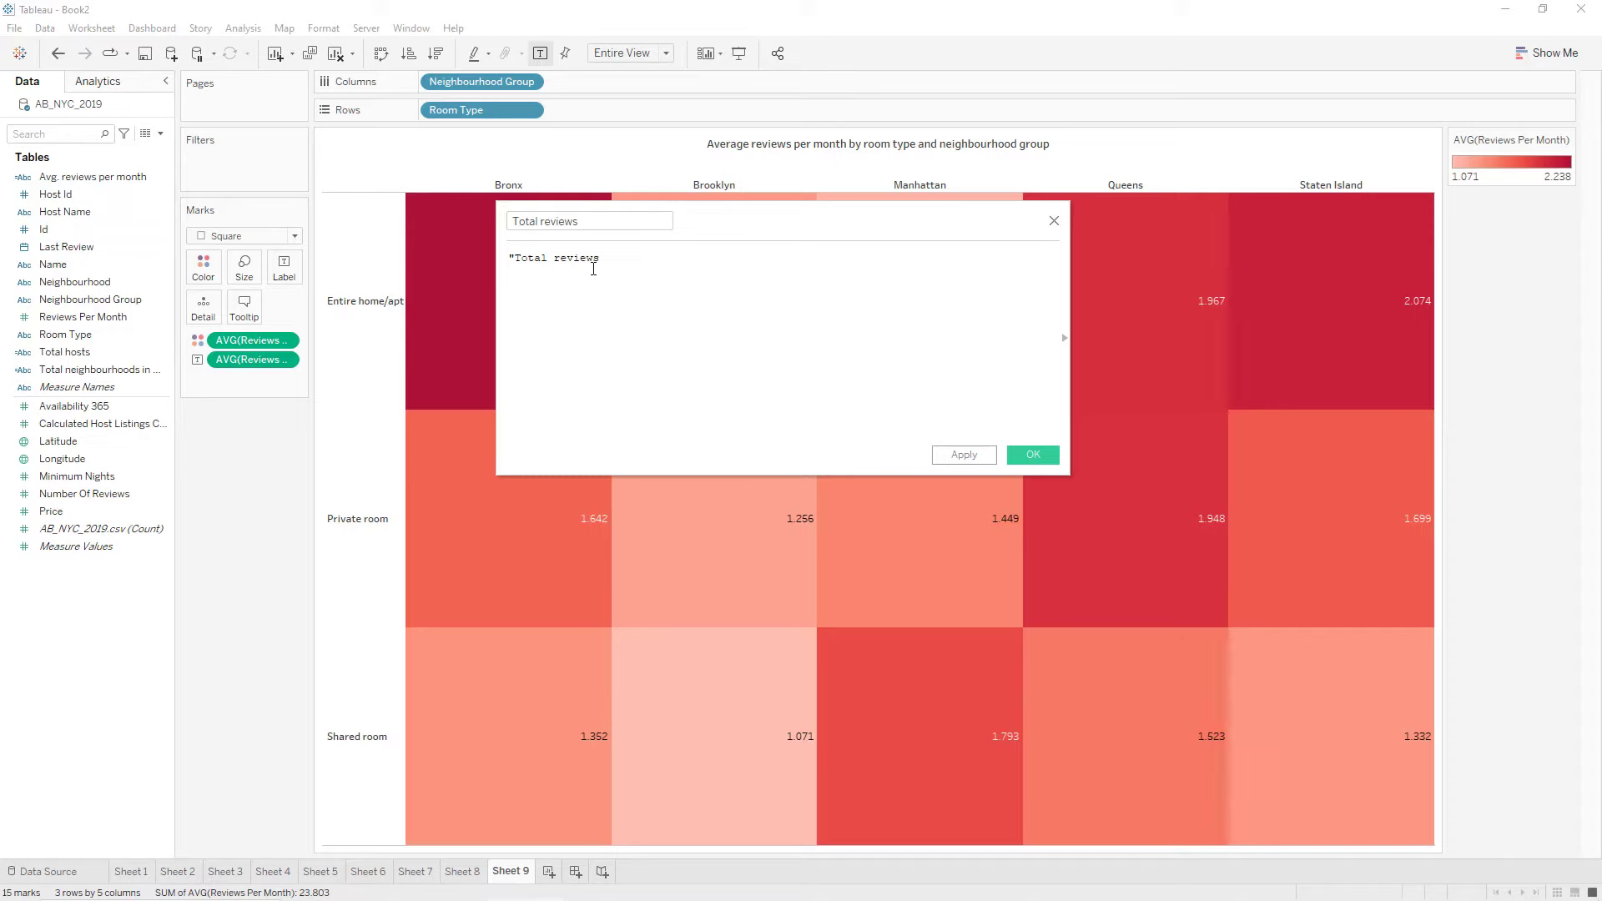
pyautogui.click(989, 457)
pyautogui.click(1015, 461)
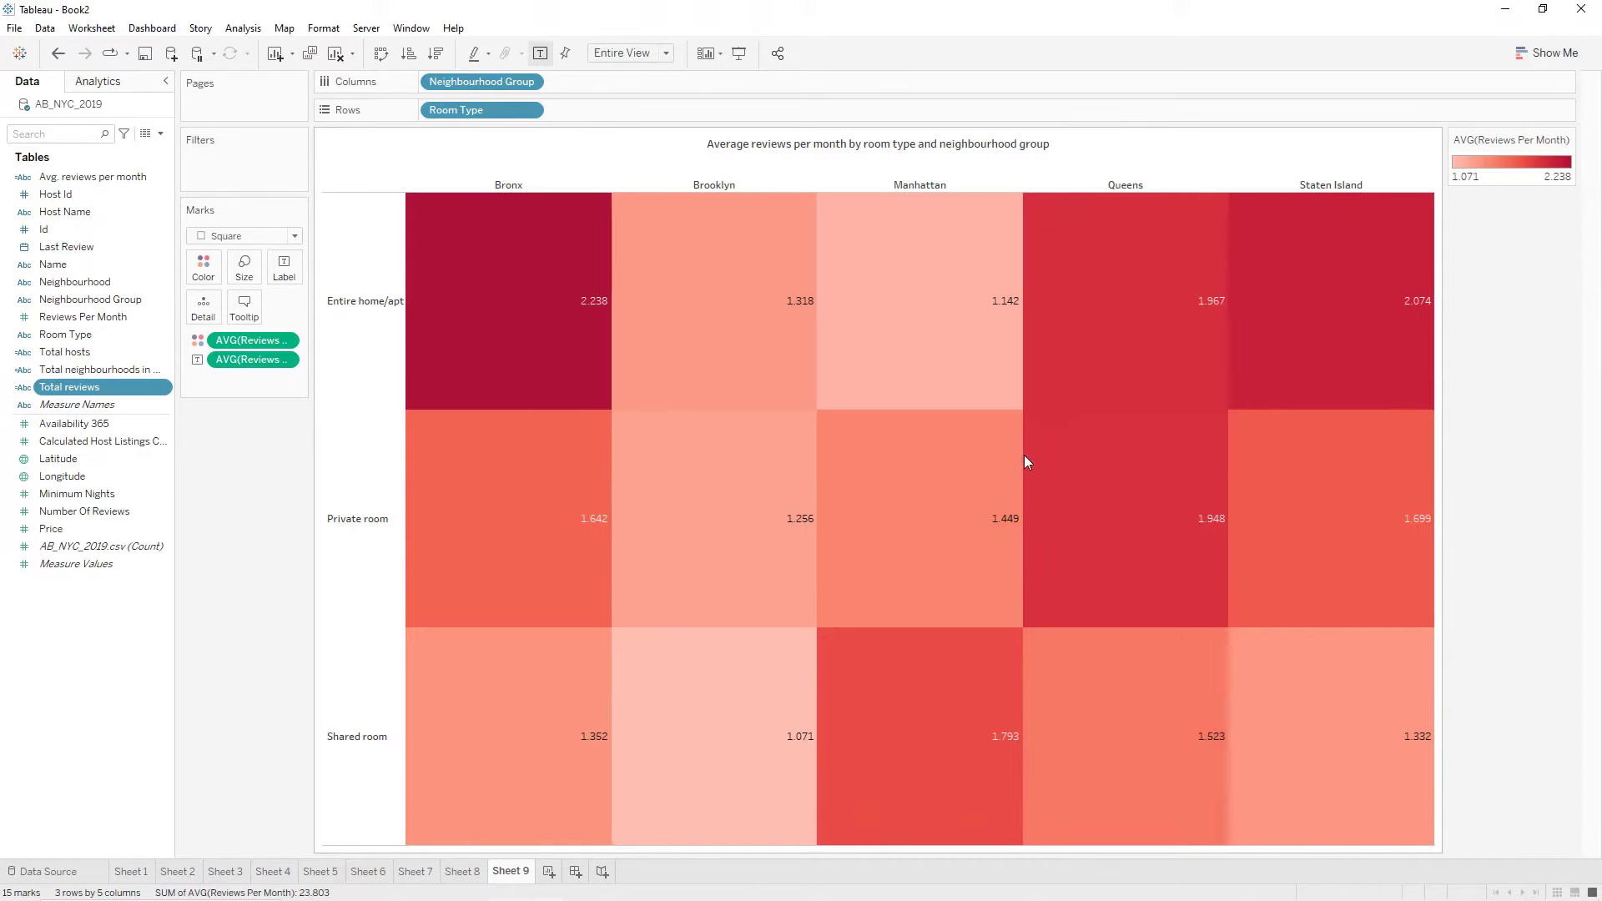
# Create a new worksheet and hide its title.
pyautogui.click(547, 872)
pyautogui.rightClick(391, 150)
pyautogui.click(434, 206)
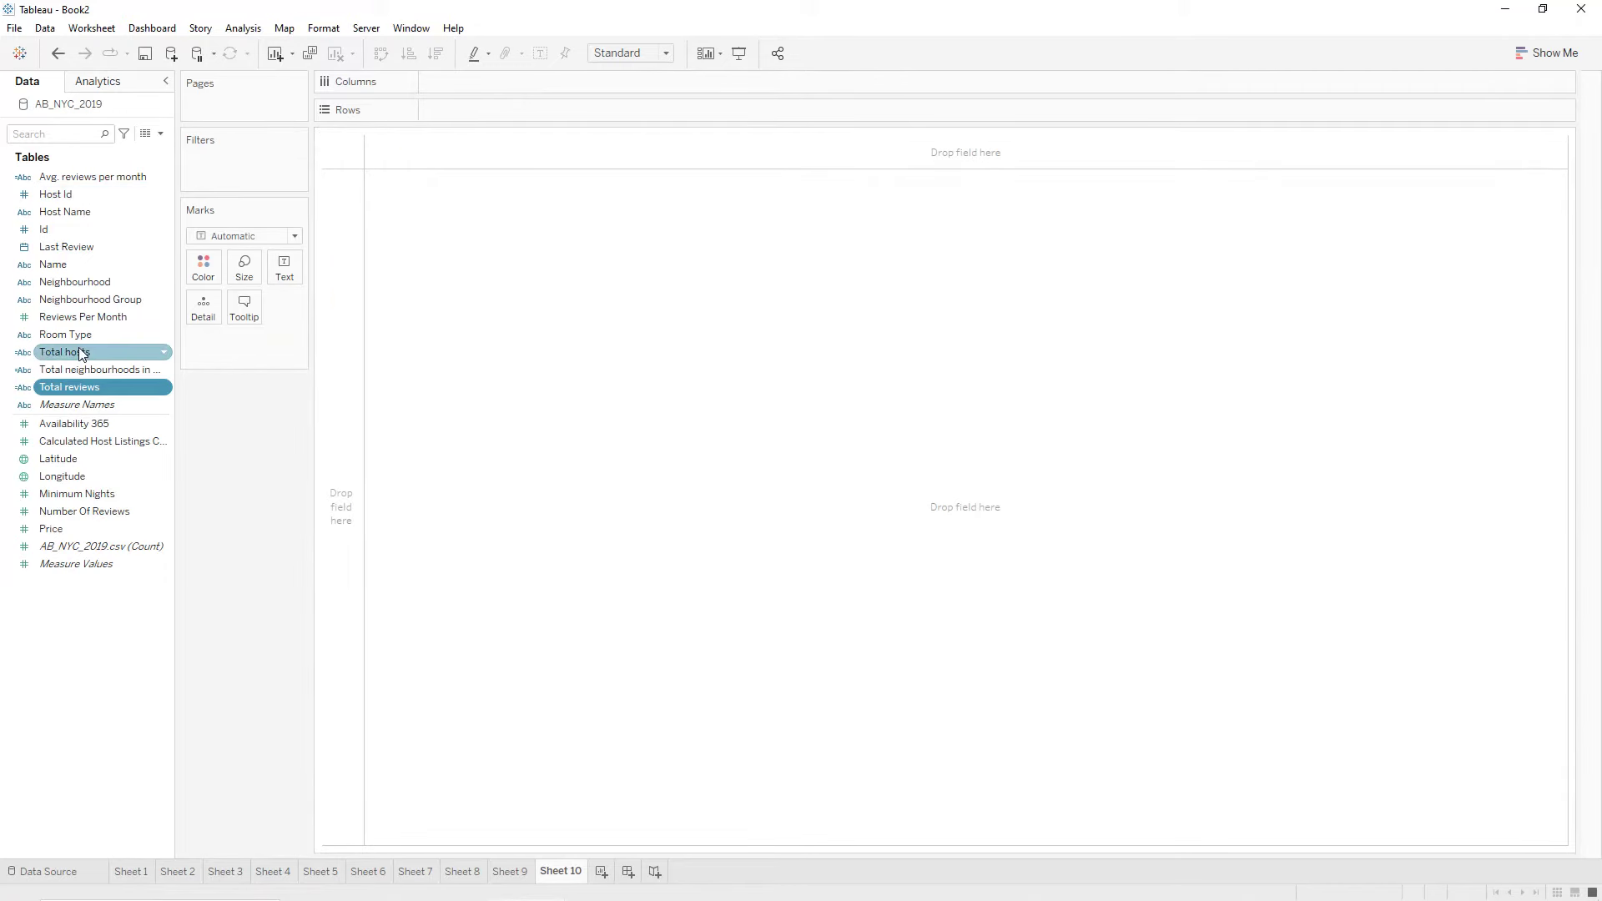
# Show the Total hosts field as the sheet's text and widen its cell to fit the whole label.
pyautogui.moveTo(79, 352); pyautogui.dragTo(288, 275)
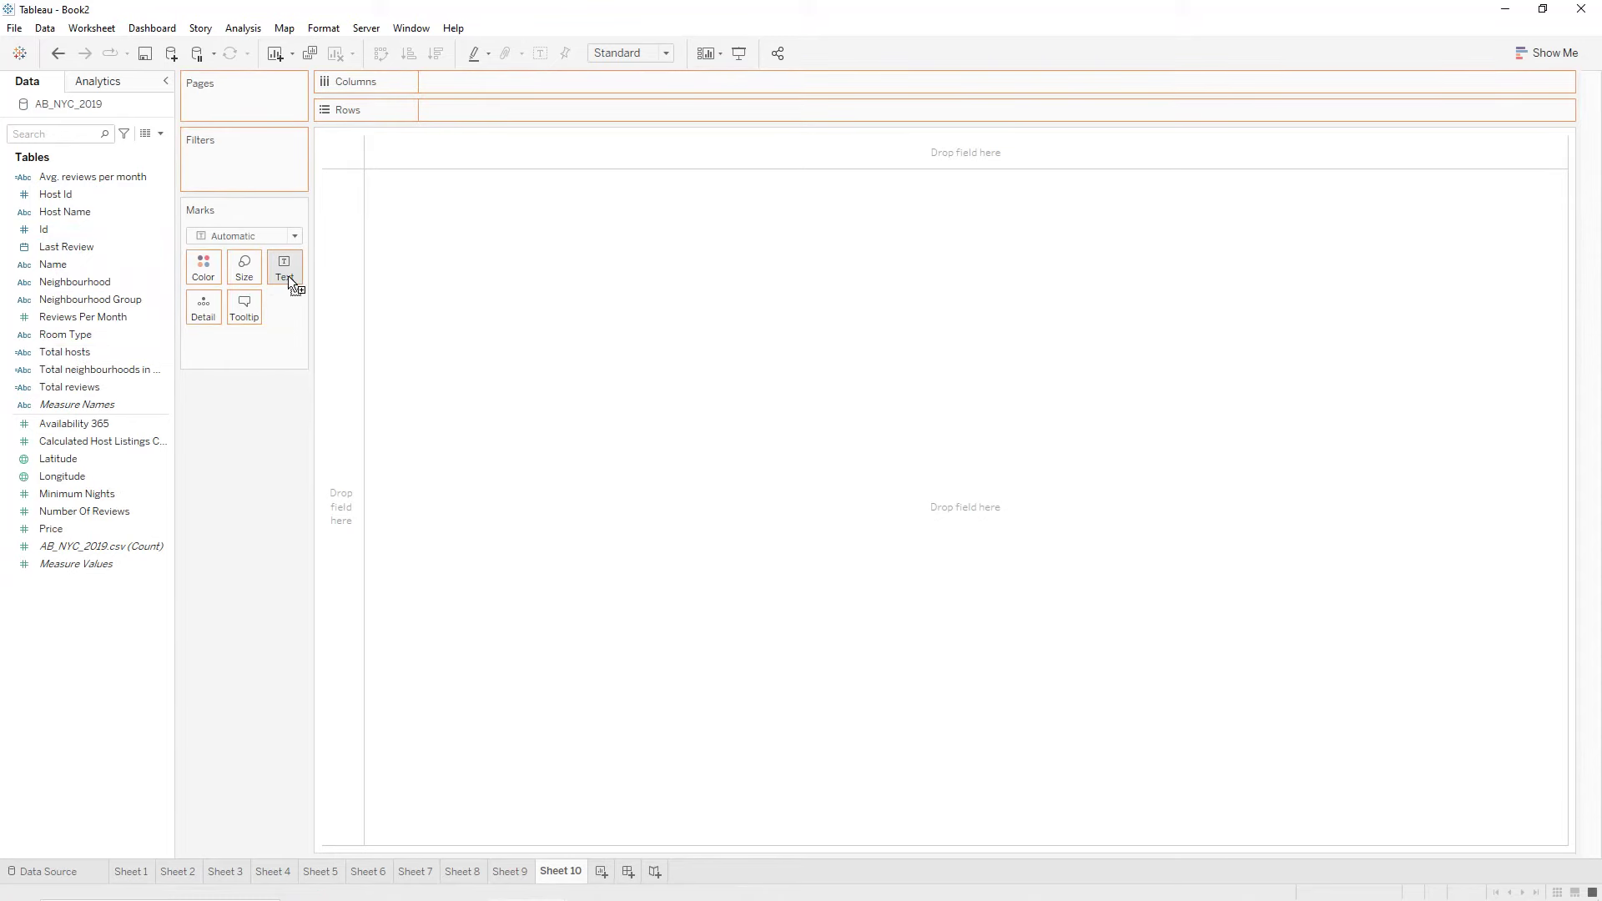
pyautogui.moveTo(363, 145)
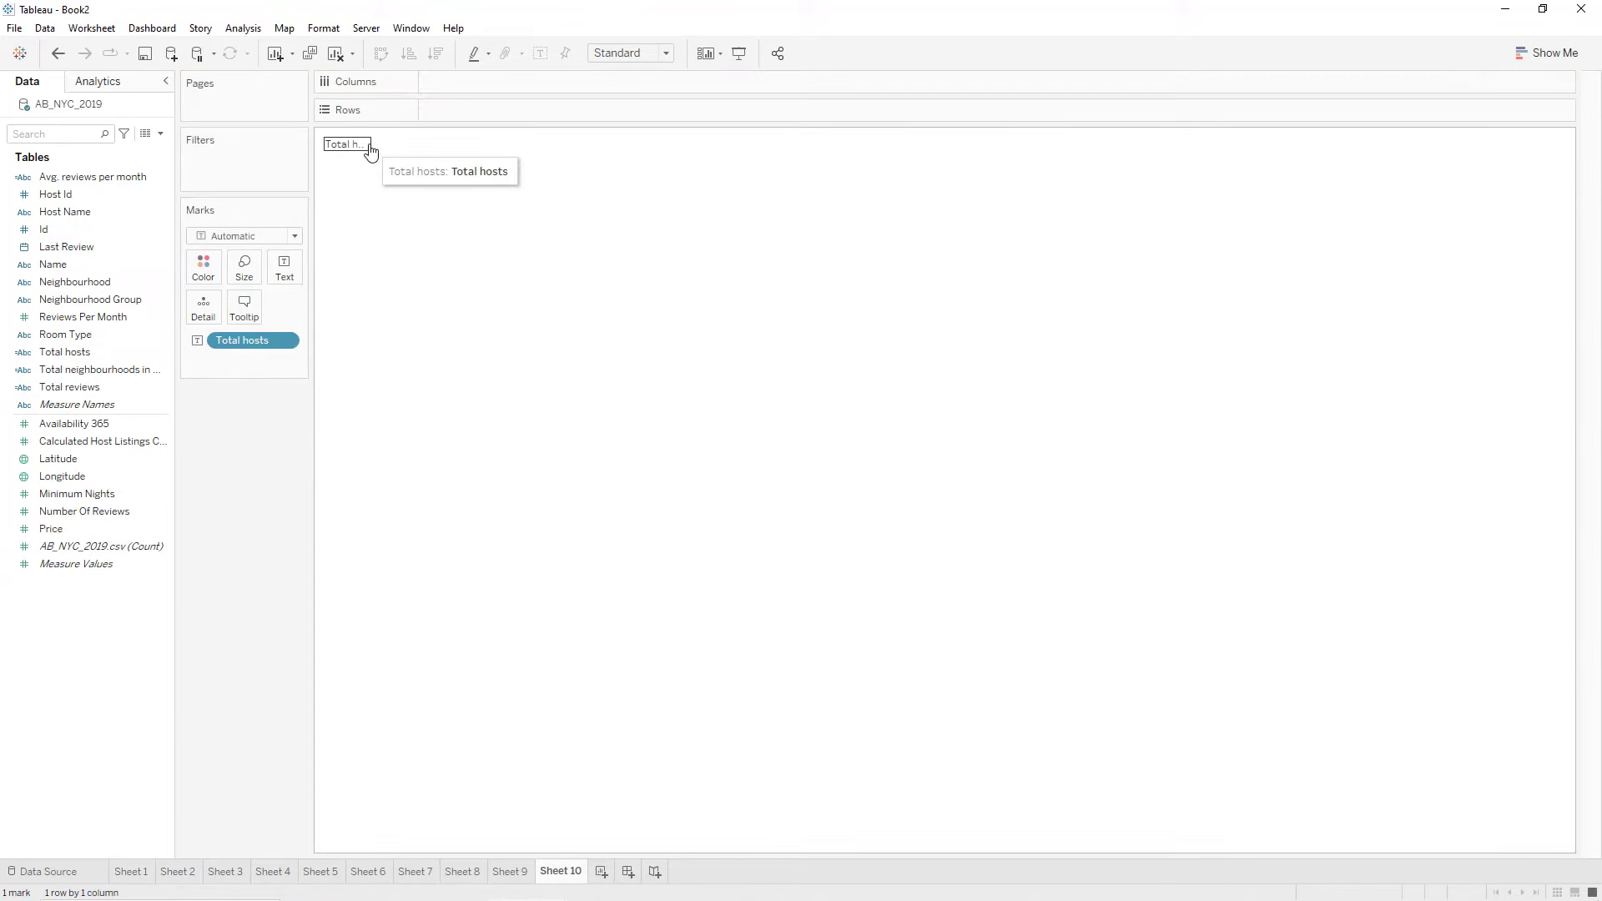
pyautogui.doubleClick(393, 142)
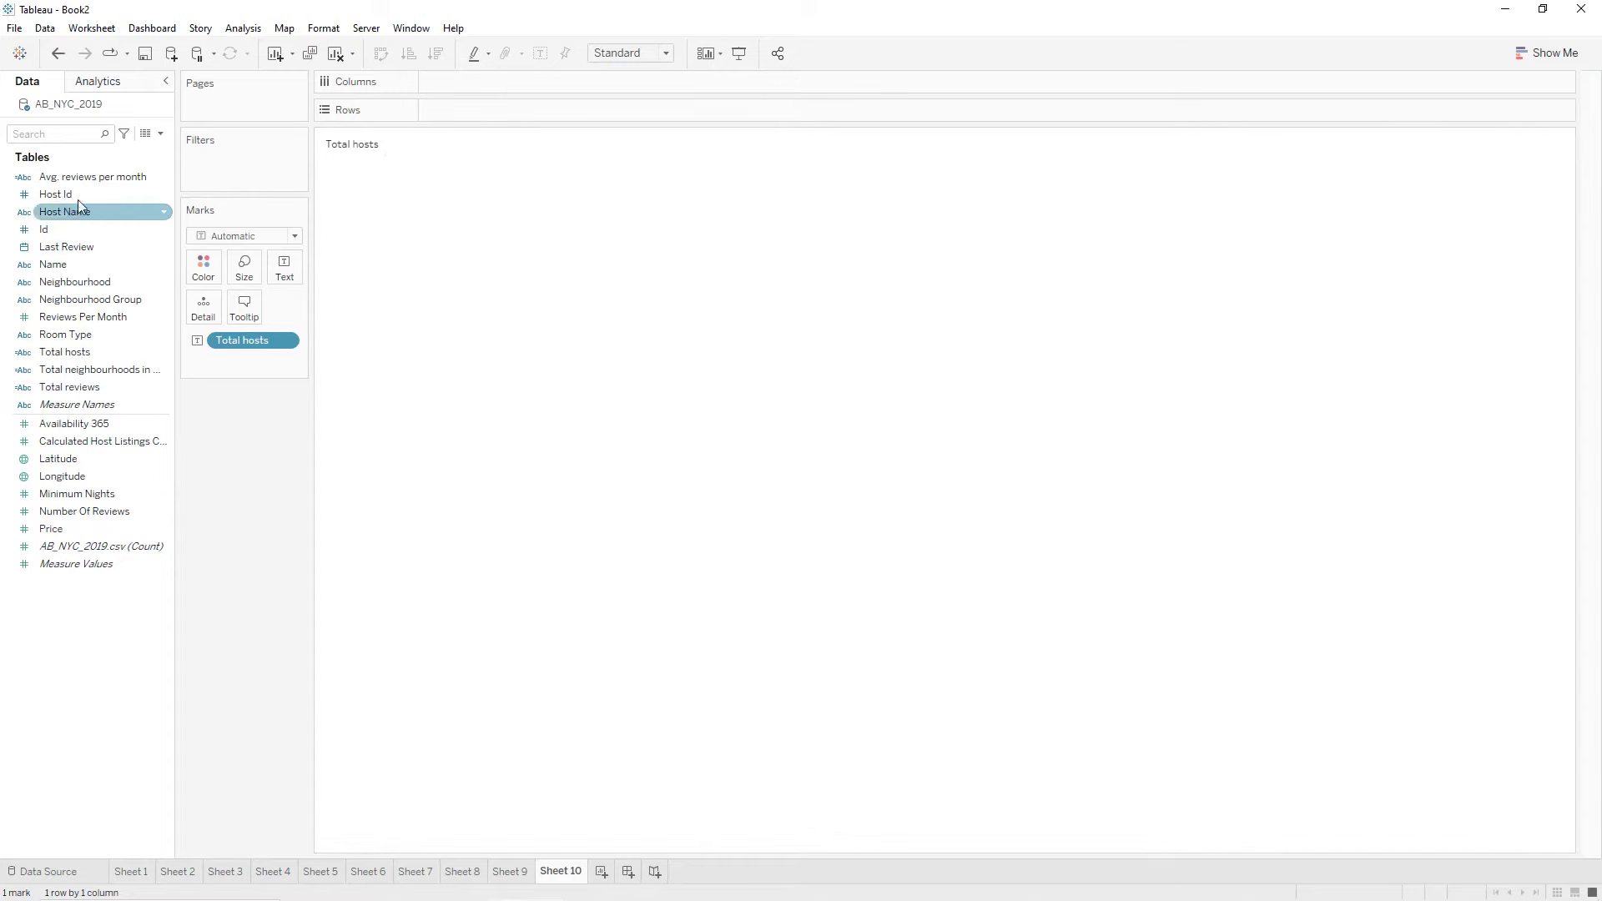
# Add Host Id to the Total hosts sheet's text and aggregate it as Count (Distinct).
pyautogui.moveTo(77, 194); pyautogui.dragTo(274, 264)
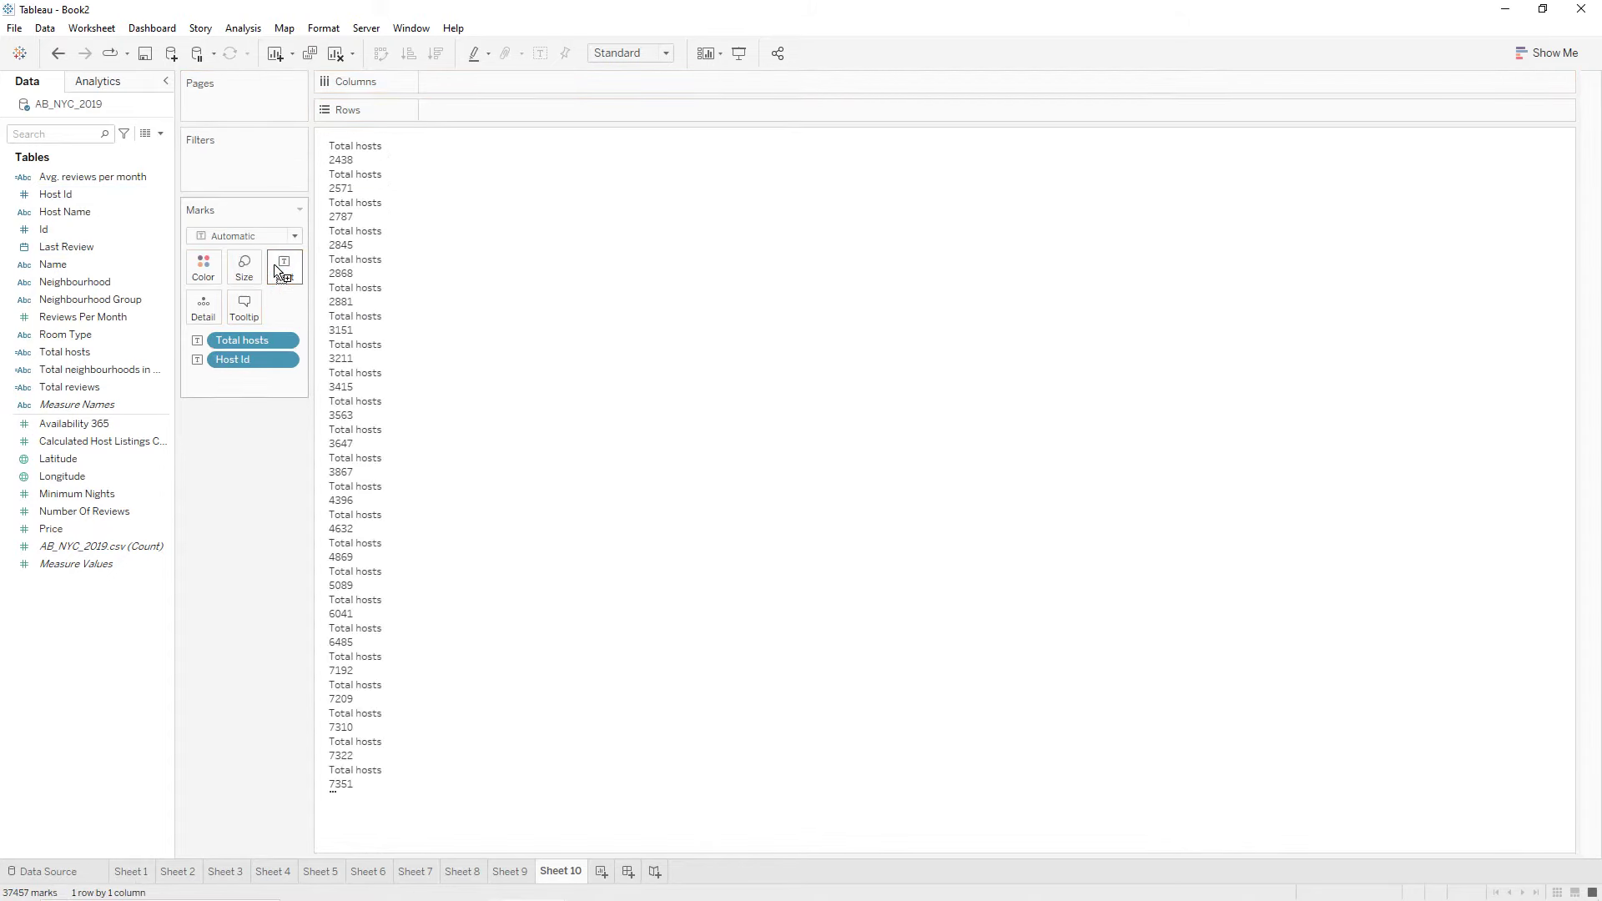
pyautogui.click(292, 360)
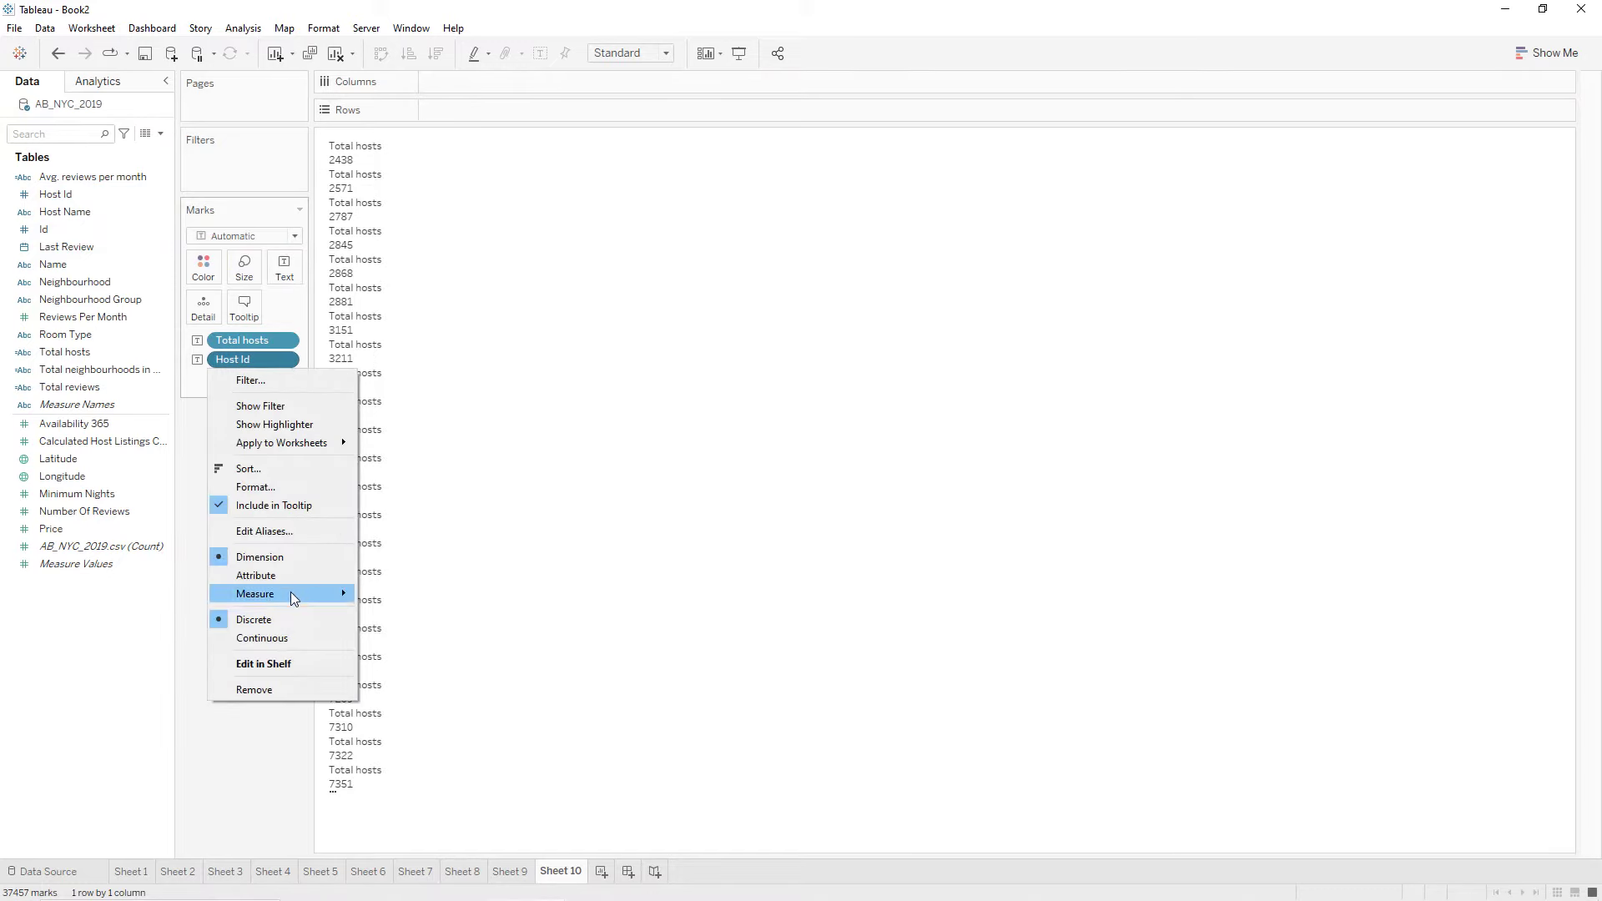
pyautogui.moveTo(290, 593)
pyautogui.click(420, 668)
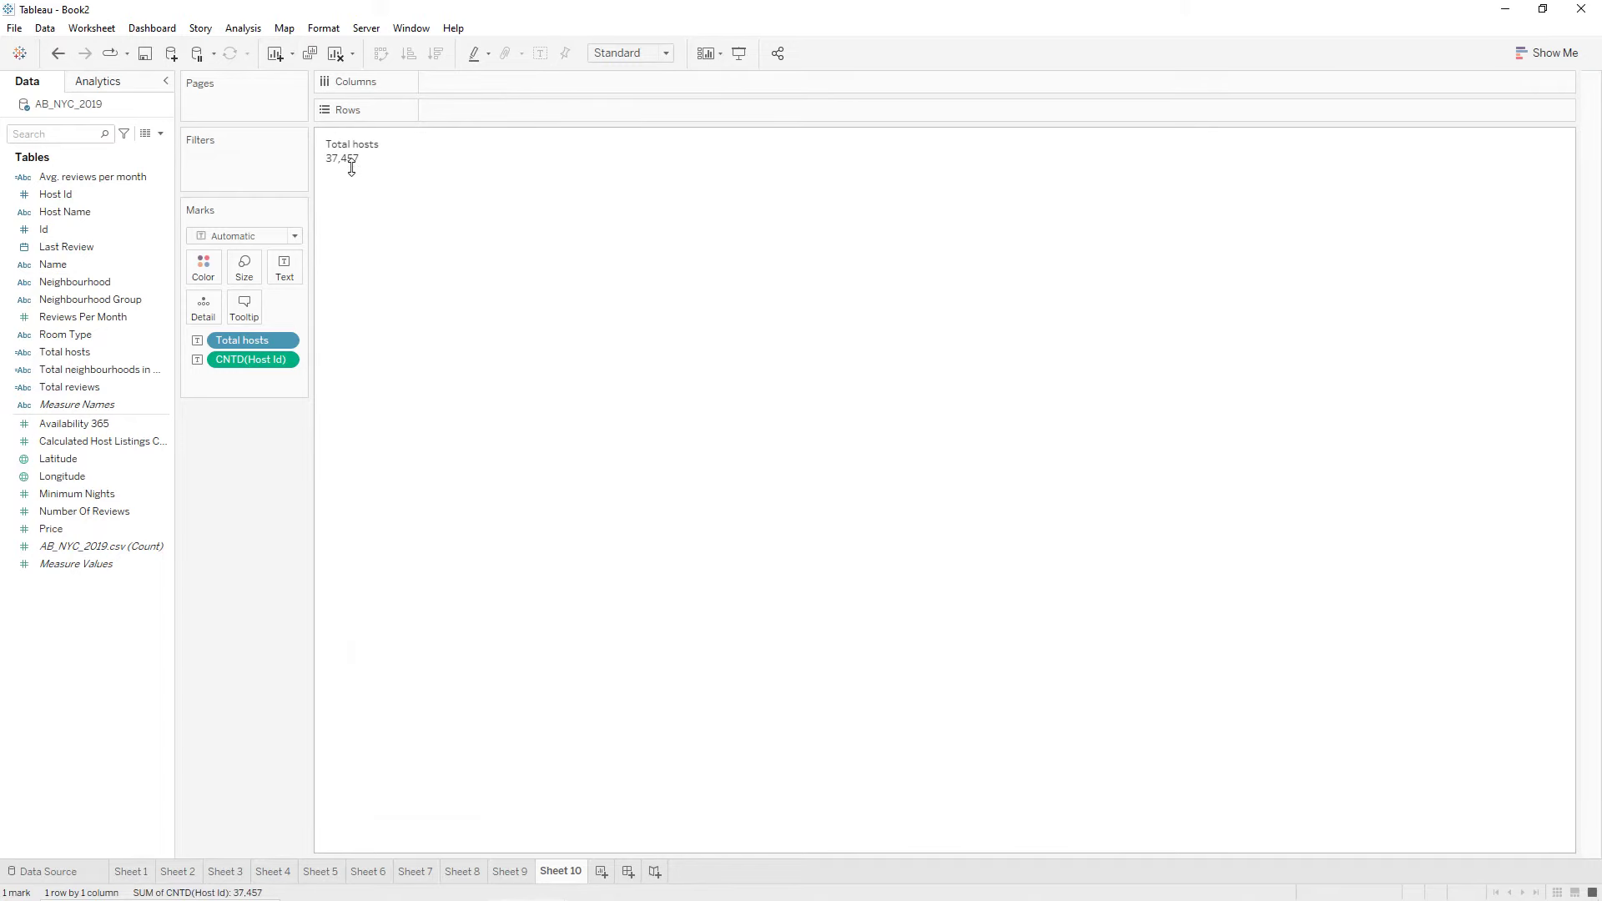
# Create a new untitled-looking worksheet showing Total neighbourhoods in NYC as text, with its title hidden and its cell widened to fit the label.
pyautogui.click(604, 873)
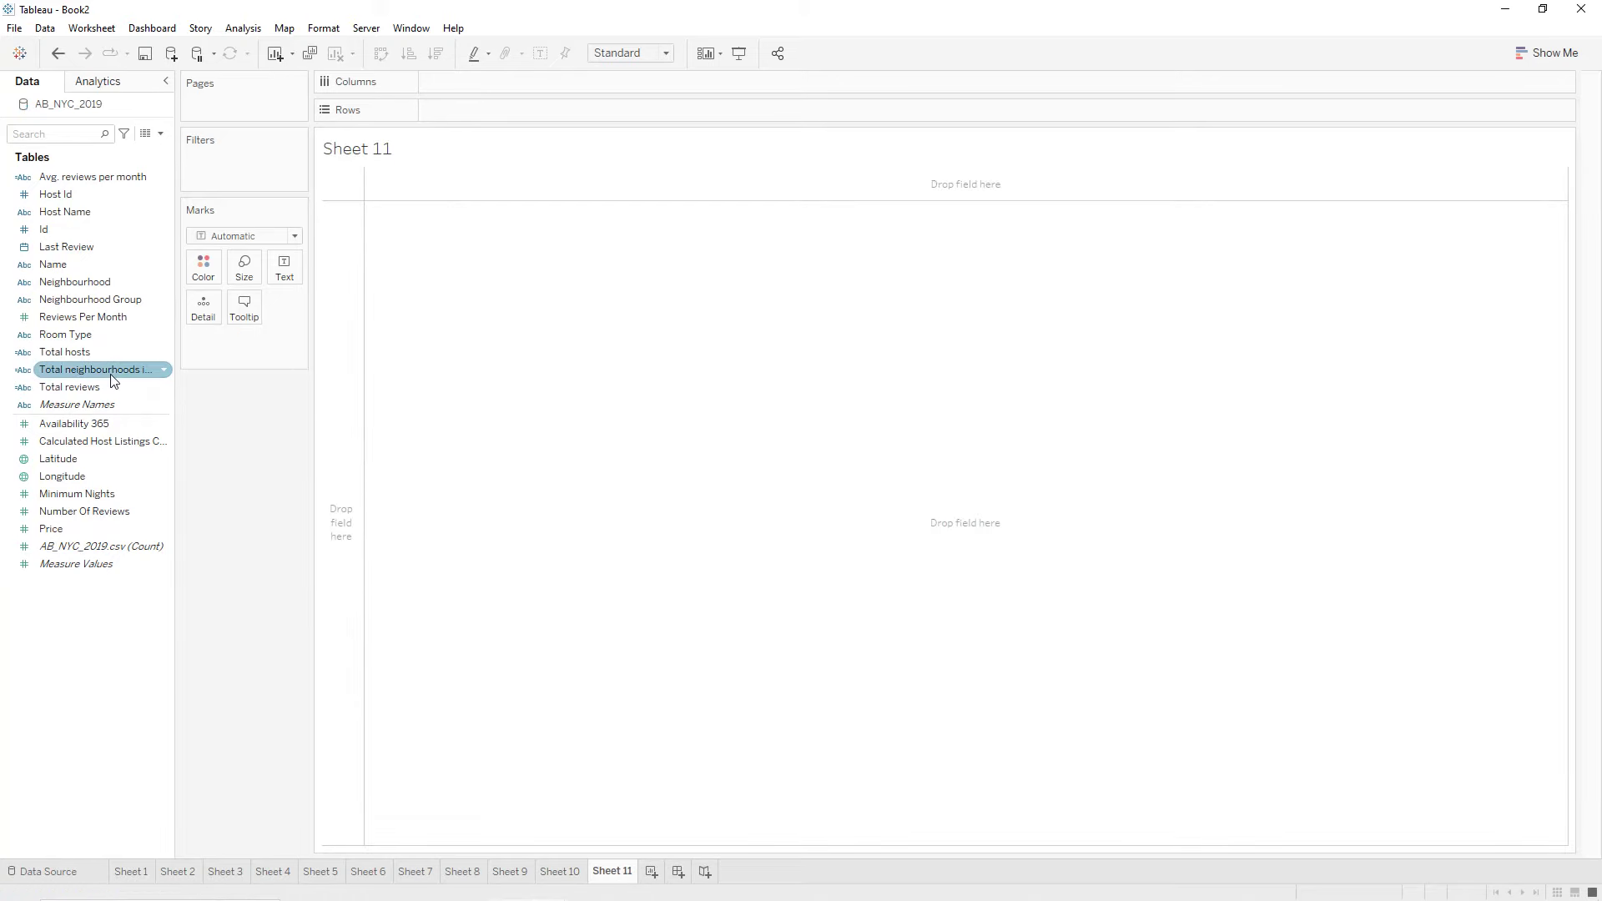
pyautogui.moveTo(114, 378); pyautogui.dragTo(297, 269)
pyautogui.rightClick(357, 150)
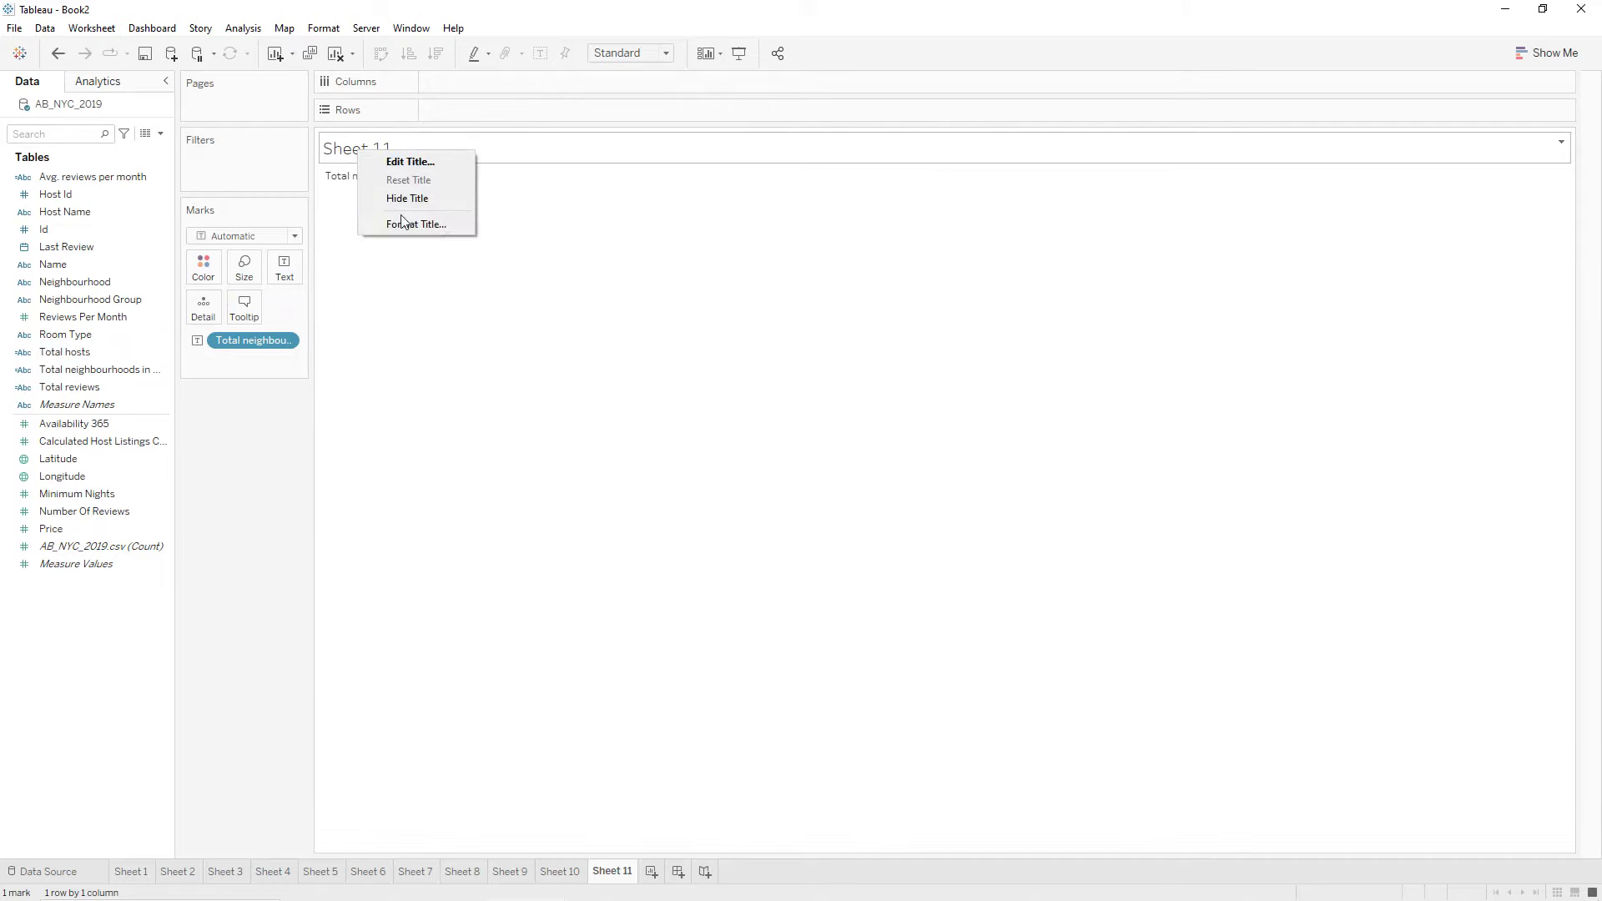
pyautogui.click(406, 200)
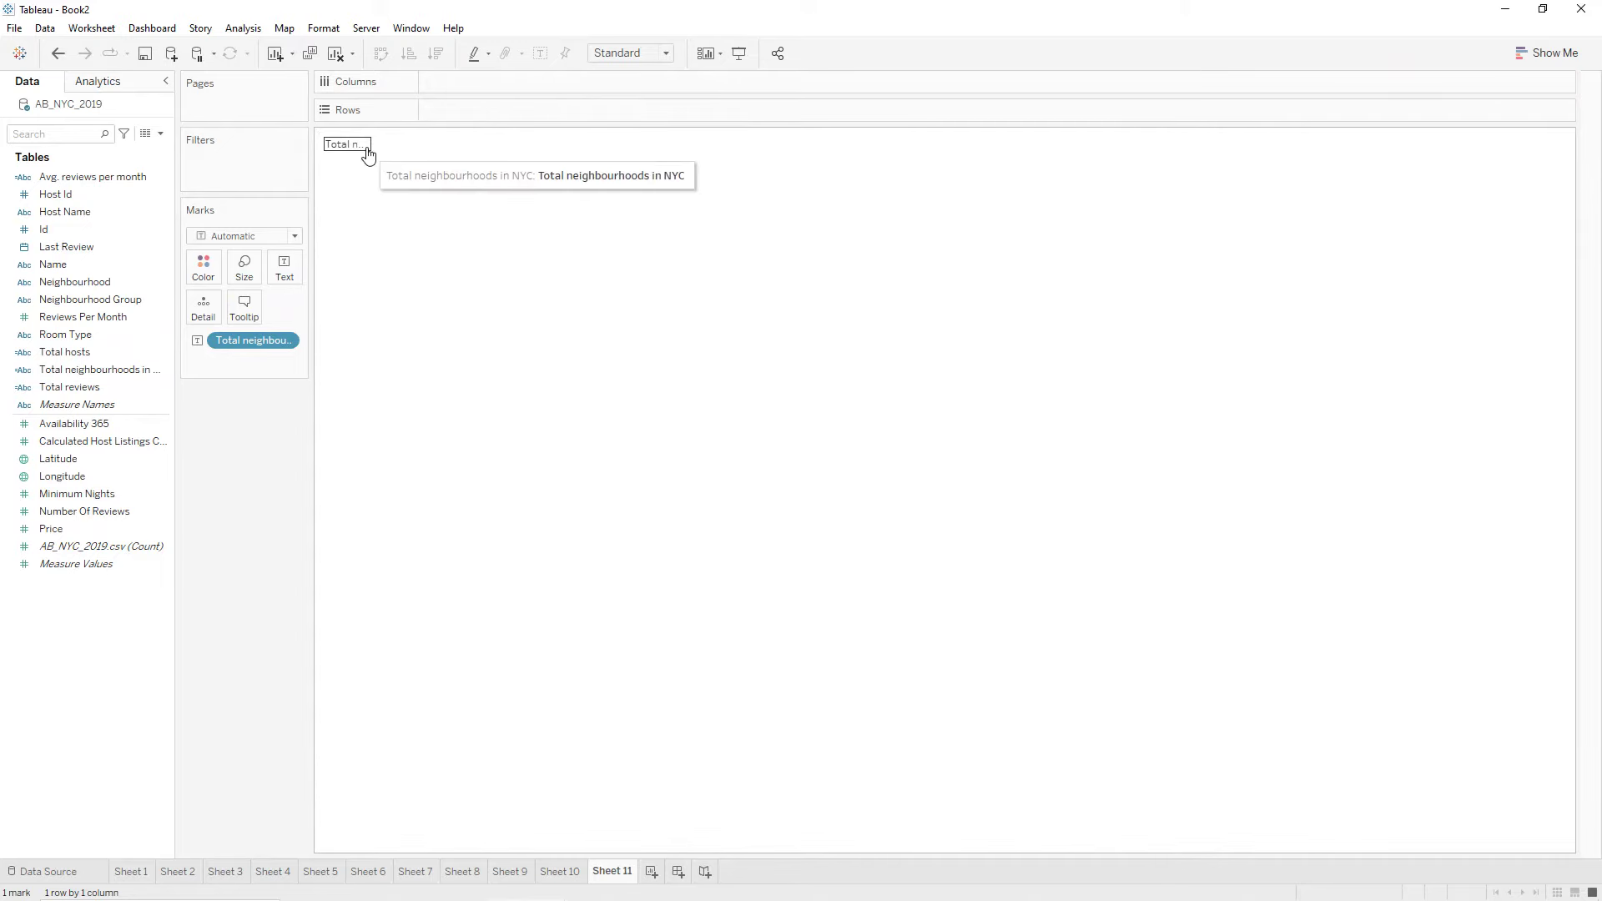
pyautogui.moveTo(372, 144); pyautogui.dragTo(460, 145)
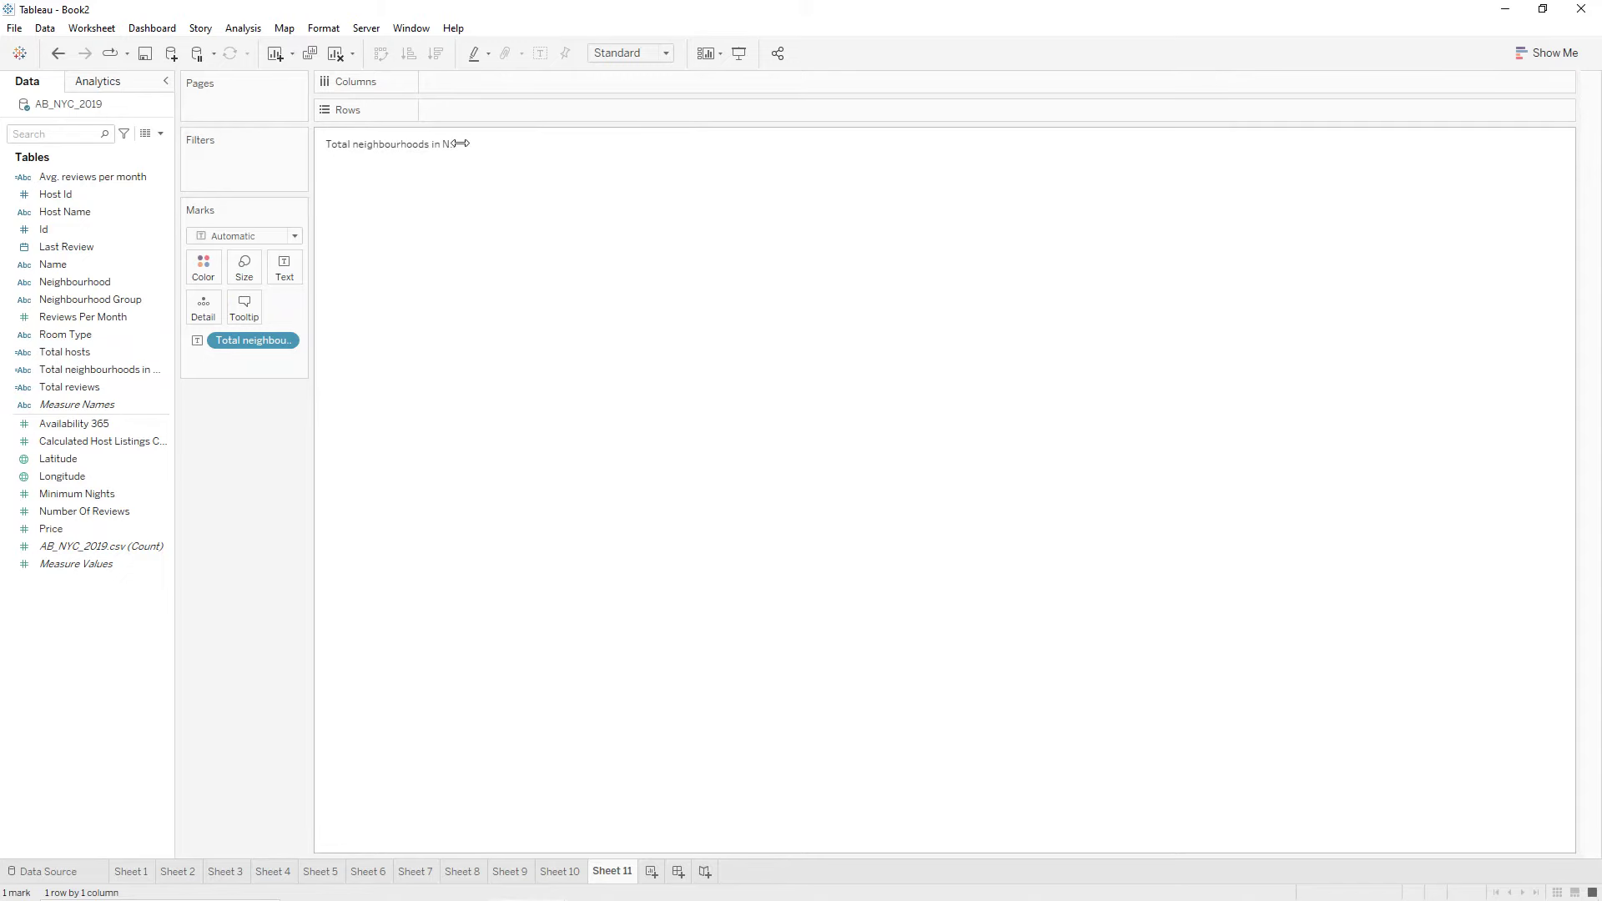
pyautogui.moveTo(465, 143); pyautogui.dragTo(473, 144)
# Add Neighbourhood to the text below the Total neighbourhoods in NYC label, aggregated as Count (Distinct).
pyautogui.click(101, 282)
pyautogui.moveTo(93, 282); pyautogui.dragTo(300, 281)
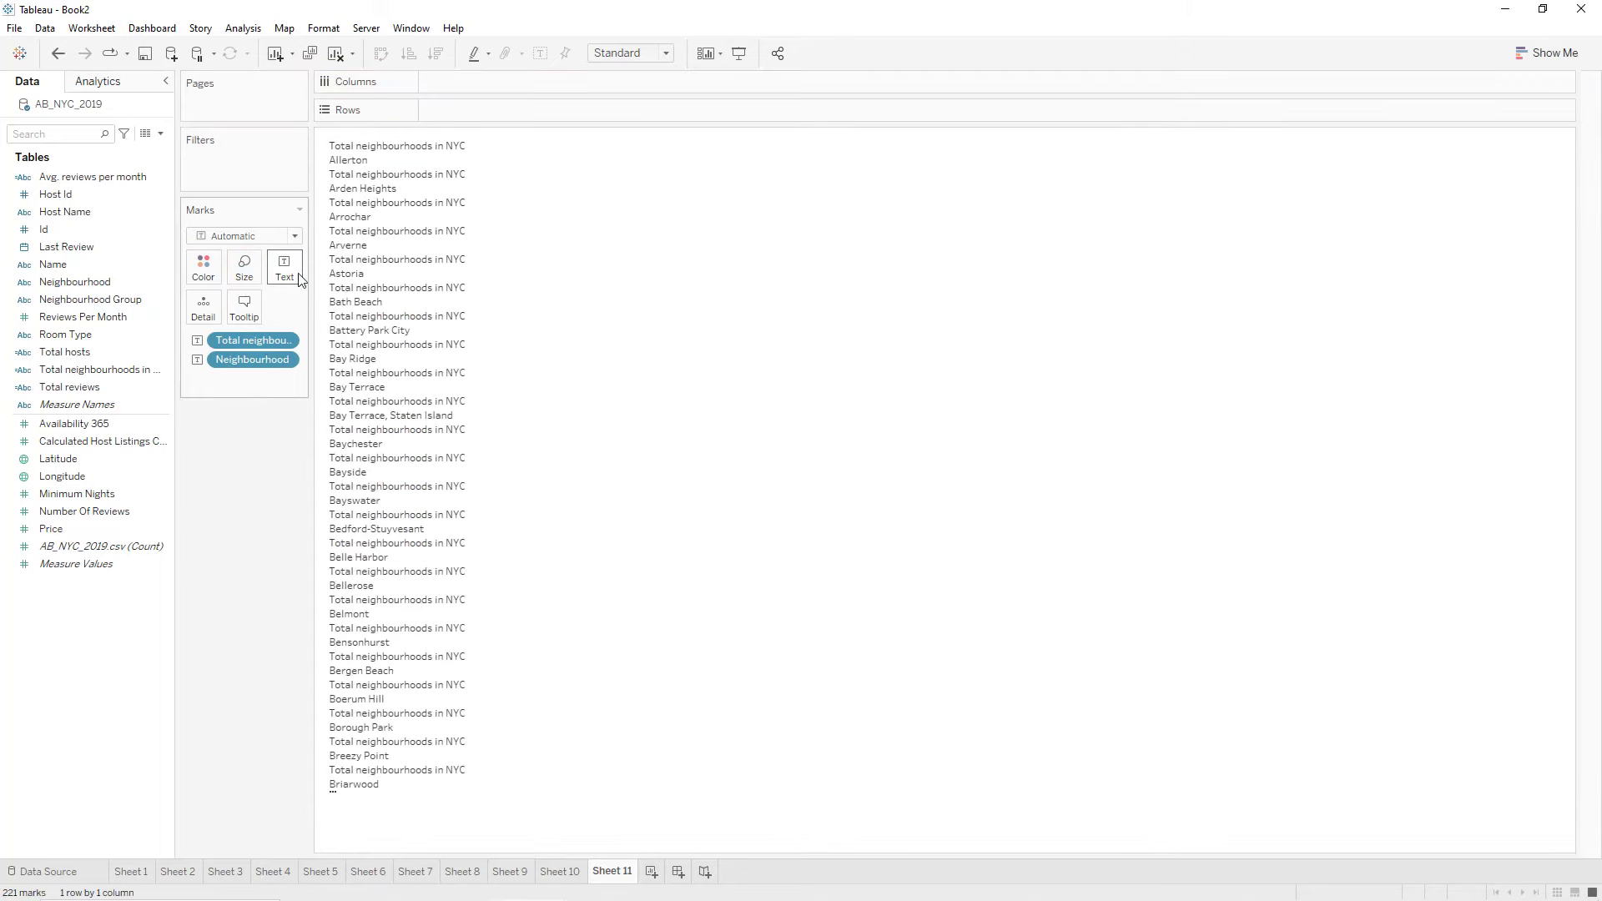
pyautogui.click(289, 359)
pyautogui.moveTo(324, 598)
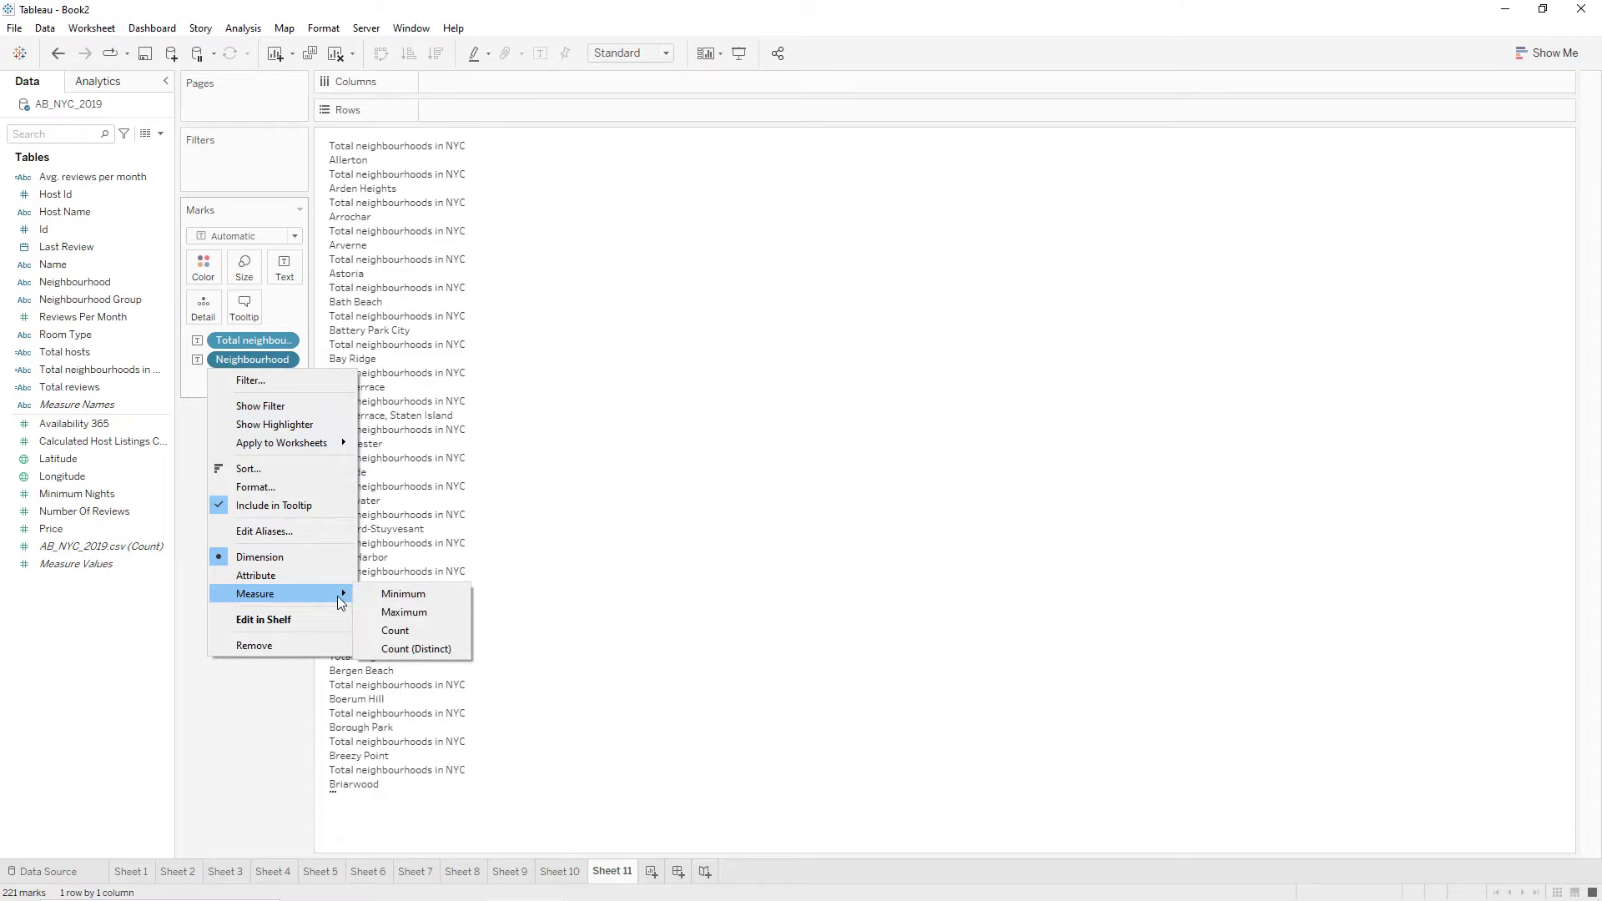
pyautogui.click(389, 649)
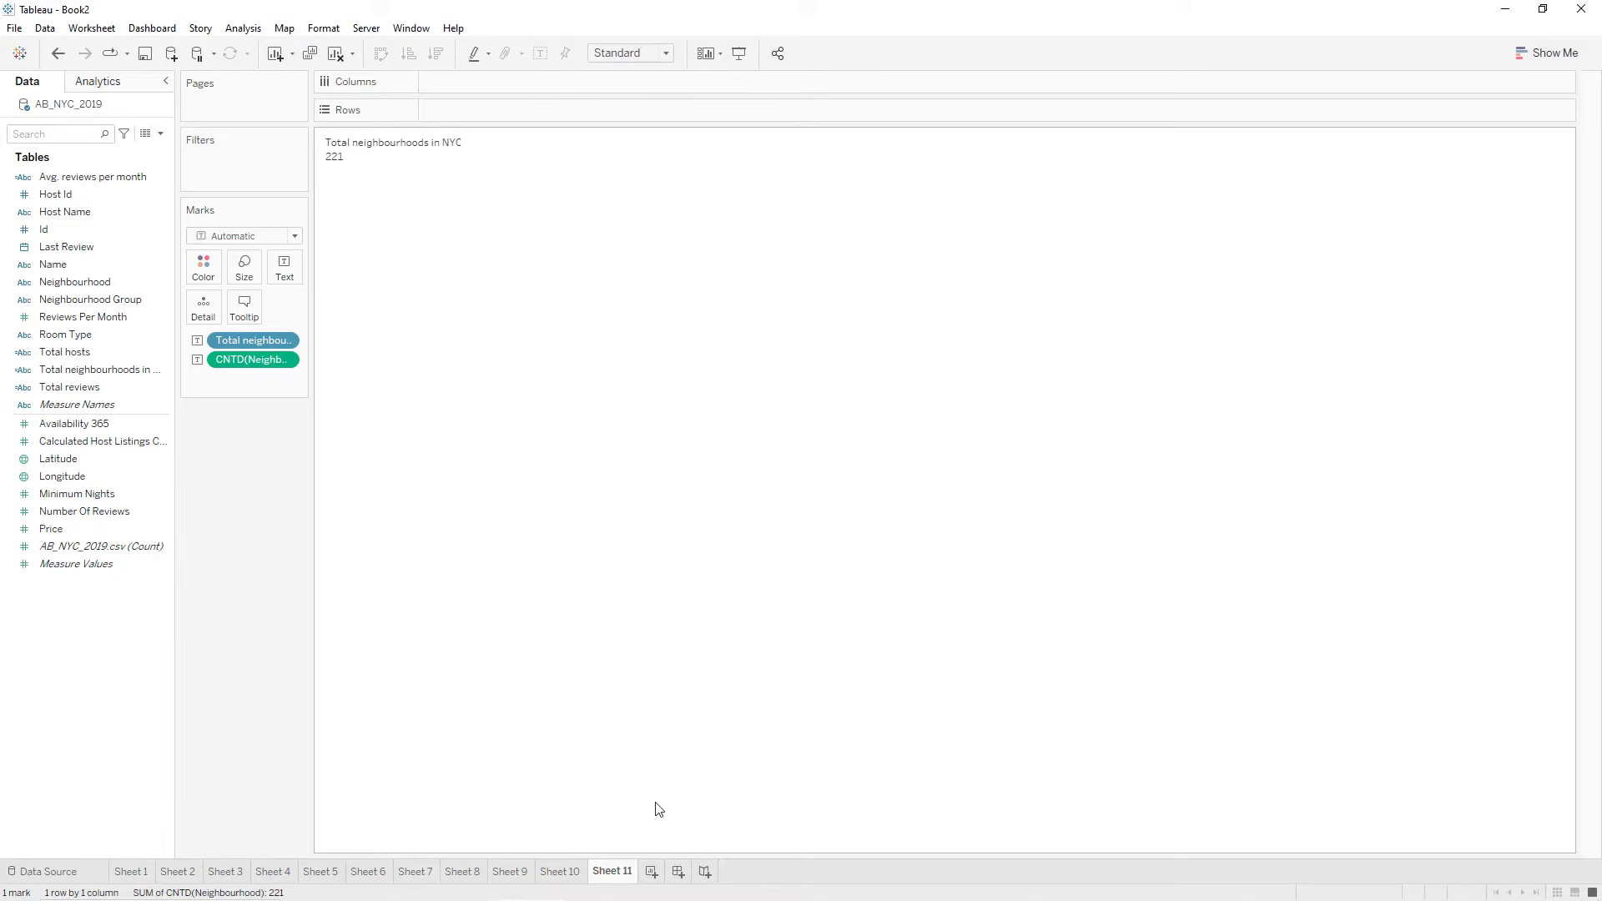
# Create a new worksheet showing Avg. reviews per month as text, with its title hidden and its cell widened to fit the label.
pyautogui.click(654, 873)
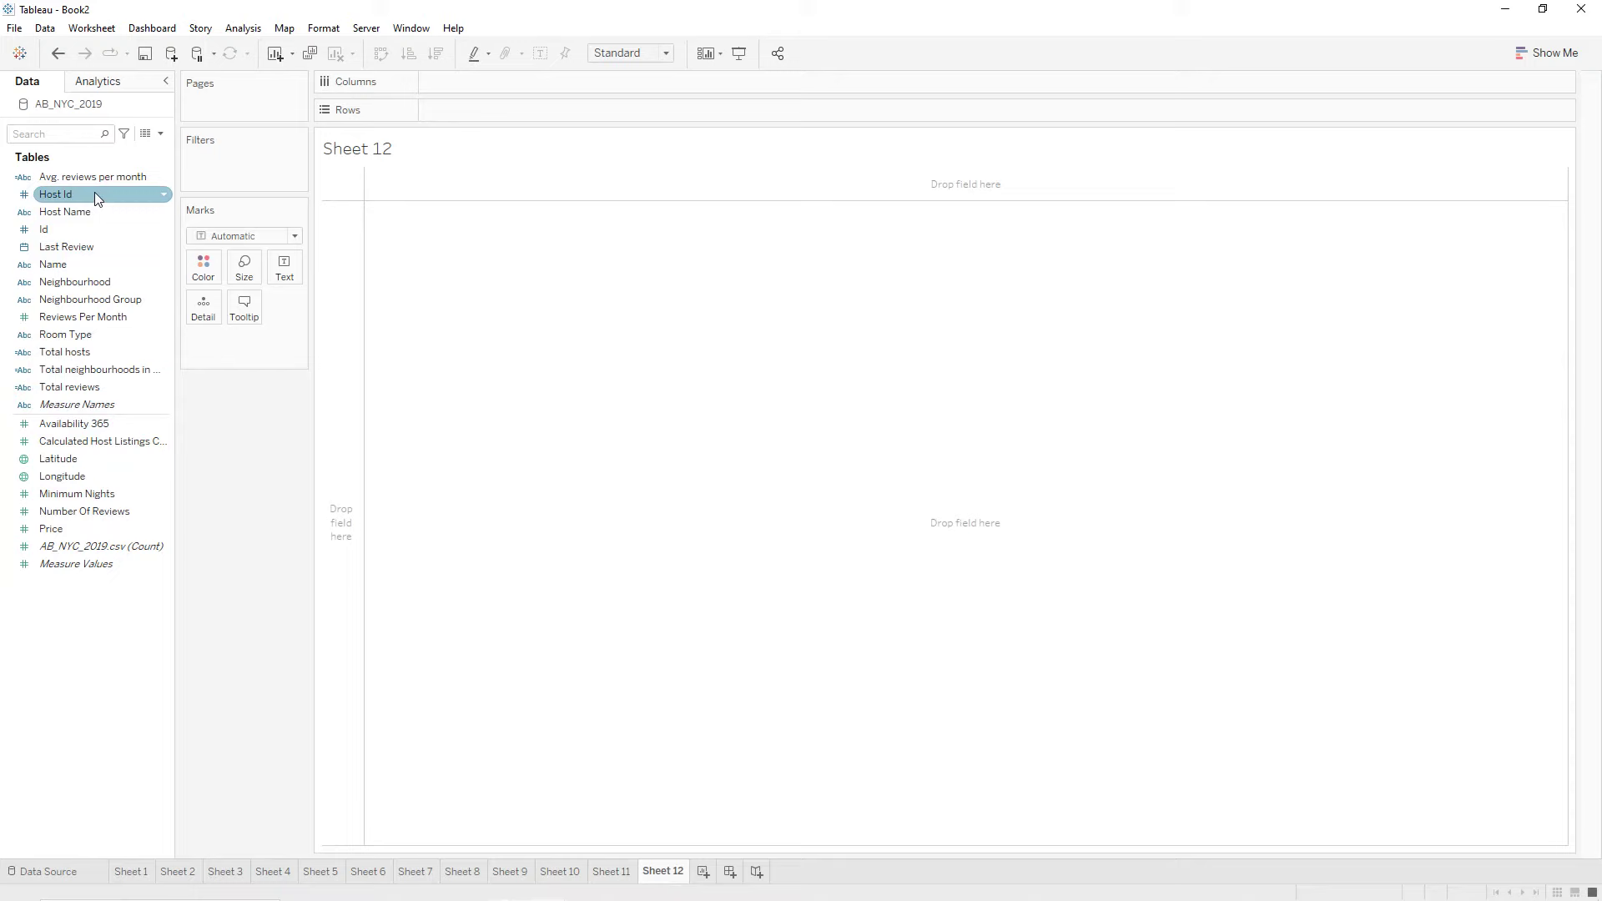
pyautogui.moveTo(94, 194); pyautogui.dragTo(284, 269)
pyautogui.rightClick(350, 150)
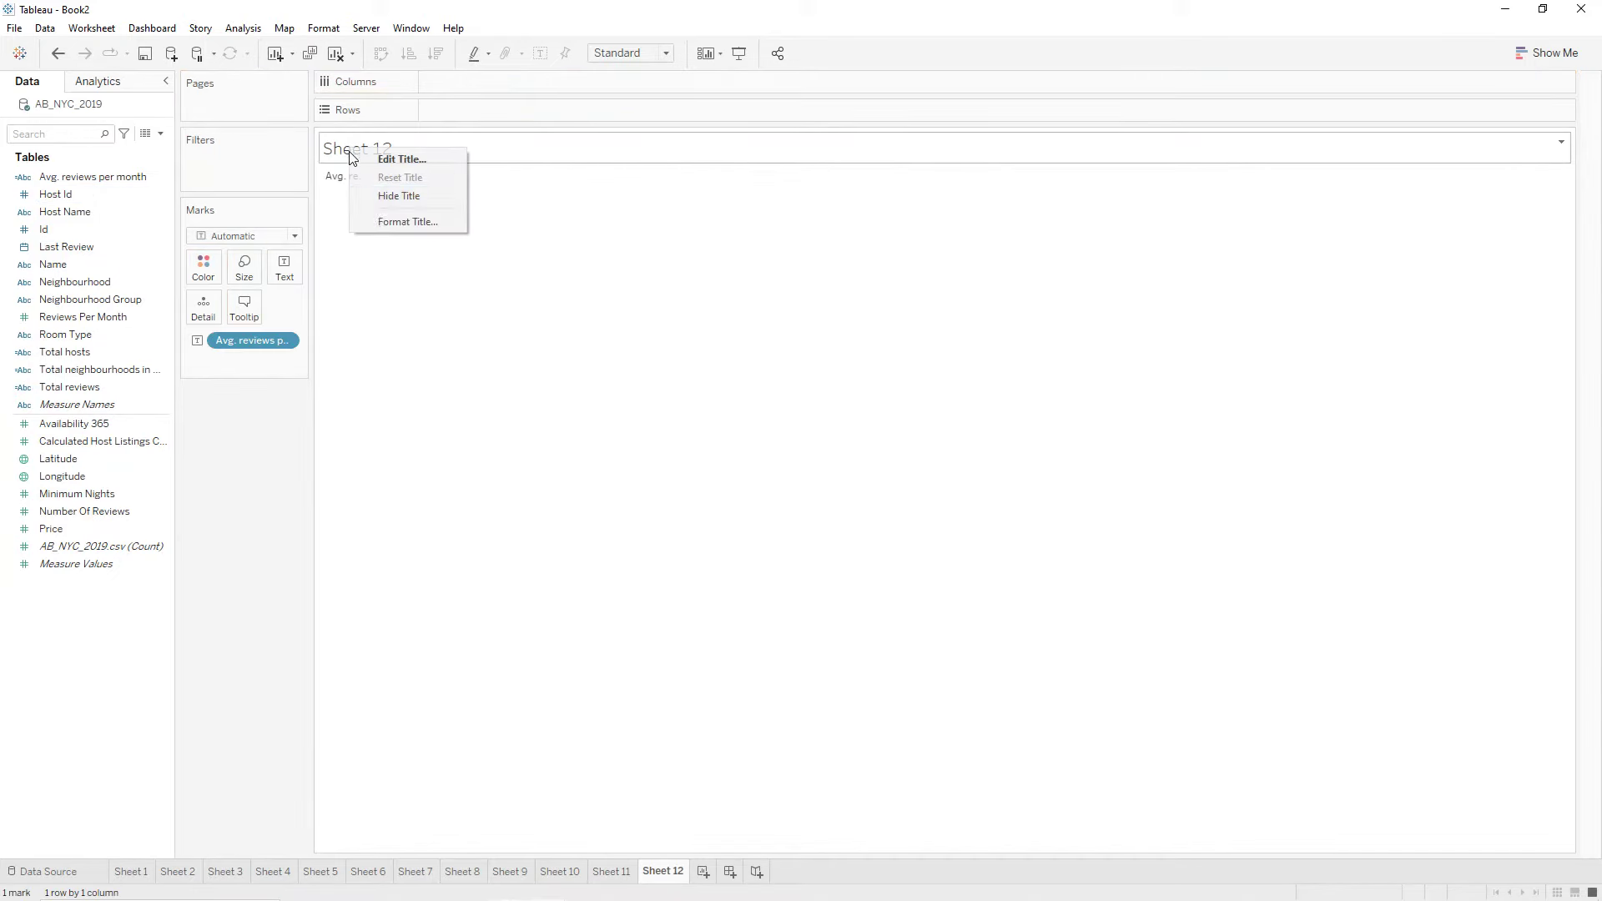
pyautogui.click(394, 196)
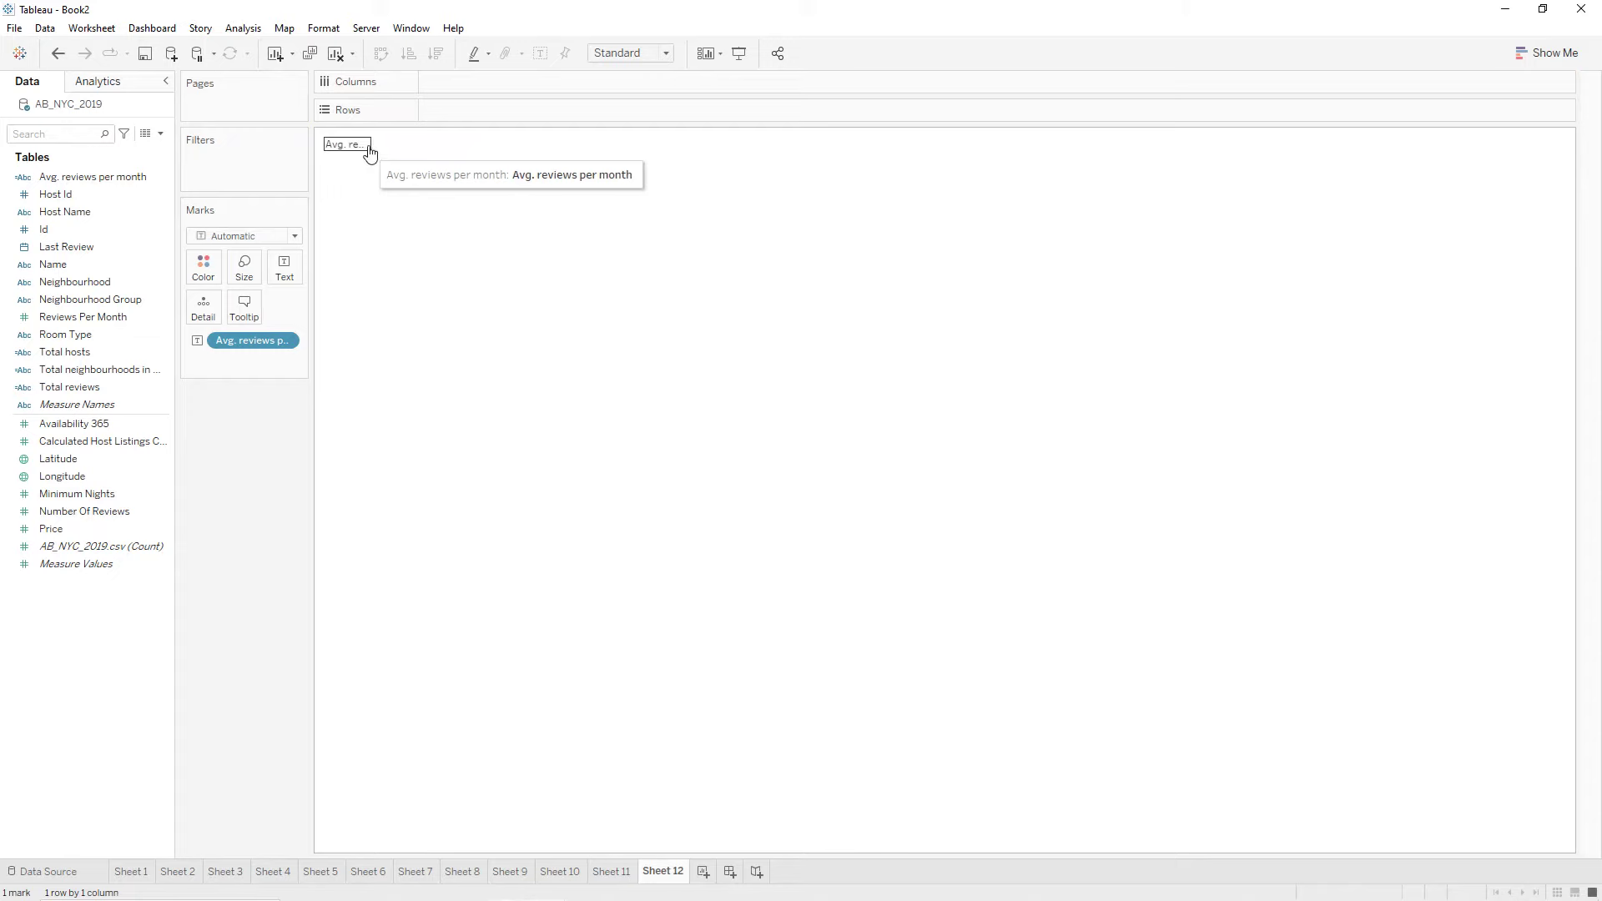
pyautogui.moveTo(422, 143); pyautogui.dragTo(445, 143)
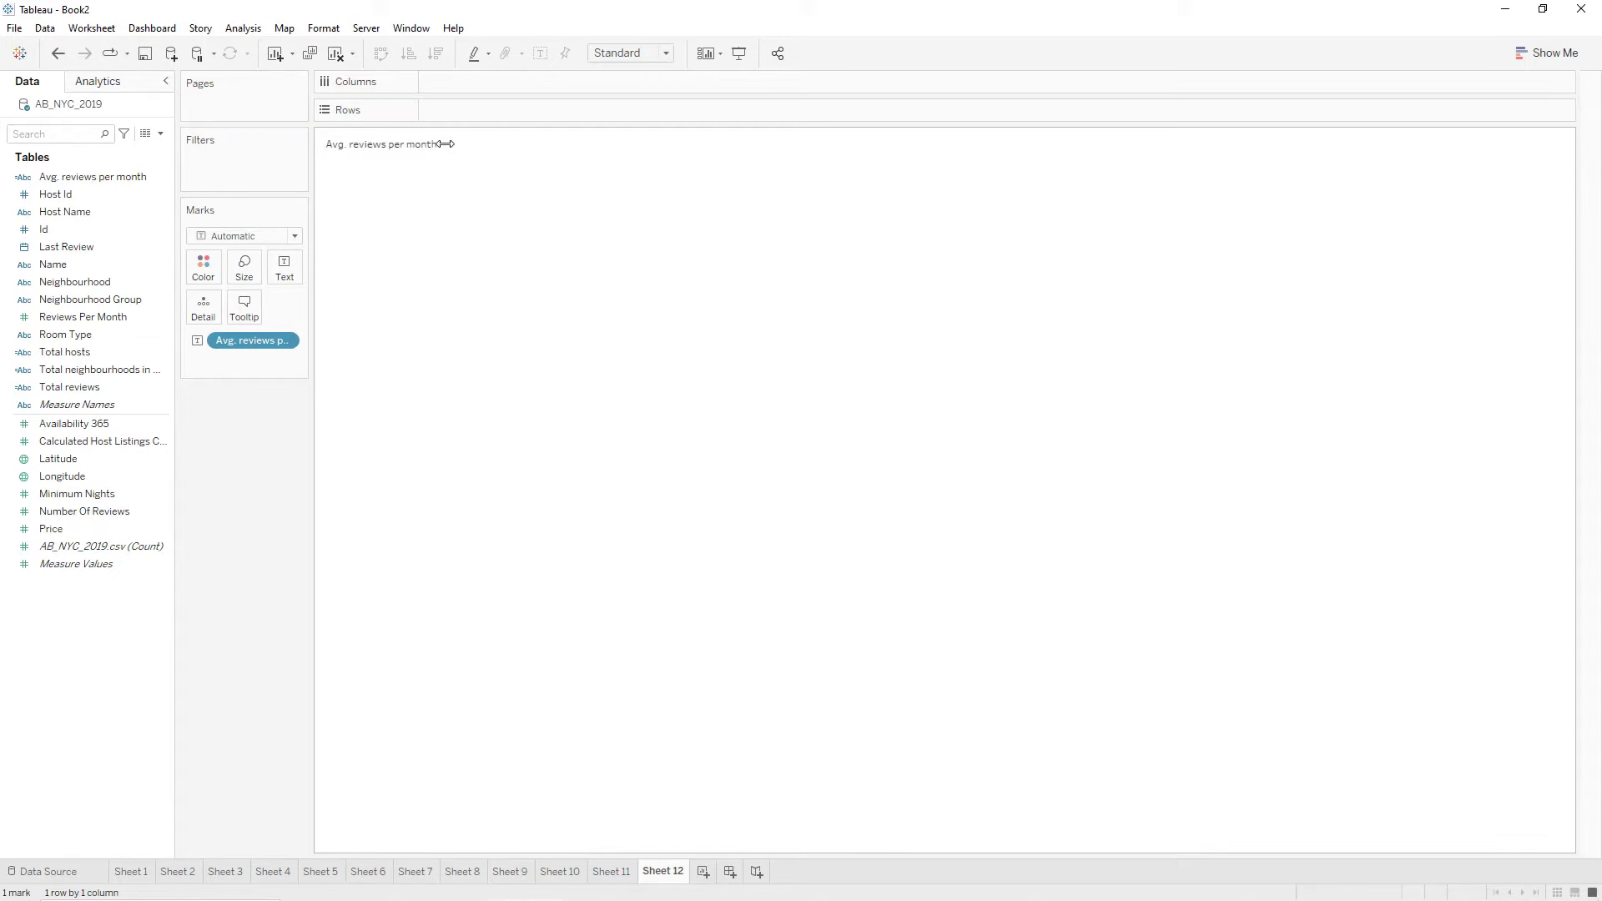
# Add Reviews Per Month to the text below the Avg. reviews per month label, aggregated as Average.
pyautogui.moveTo(92, 325); pyautogui.dragTo(282, 272)
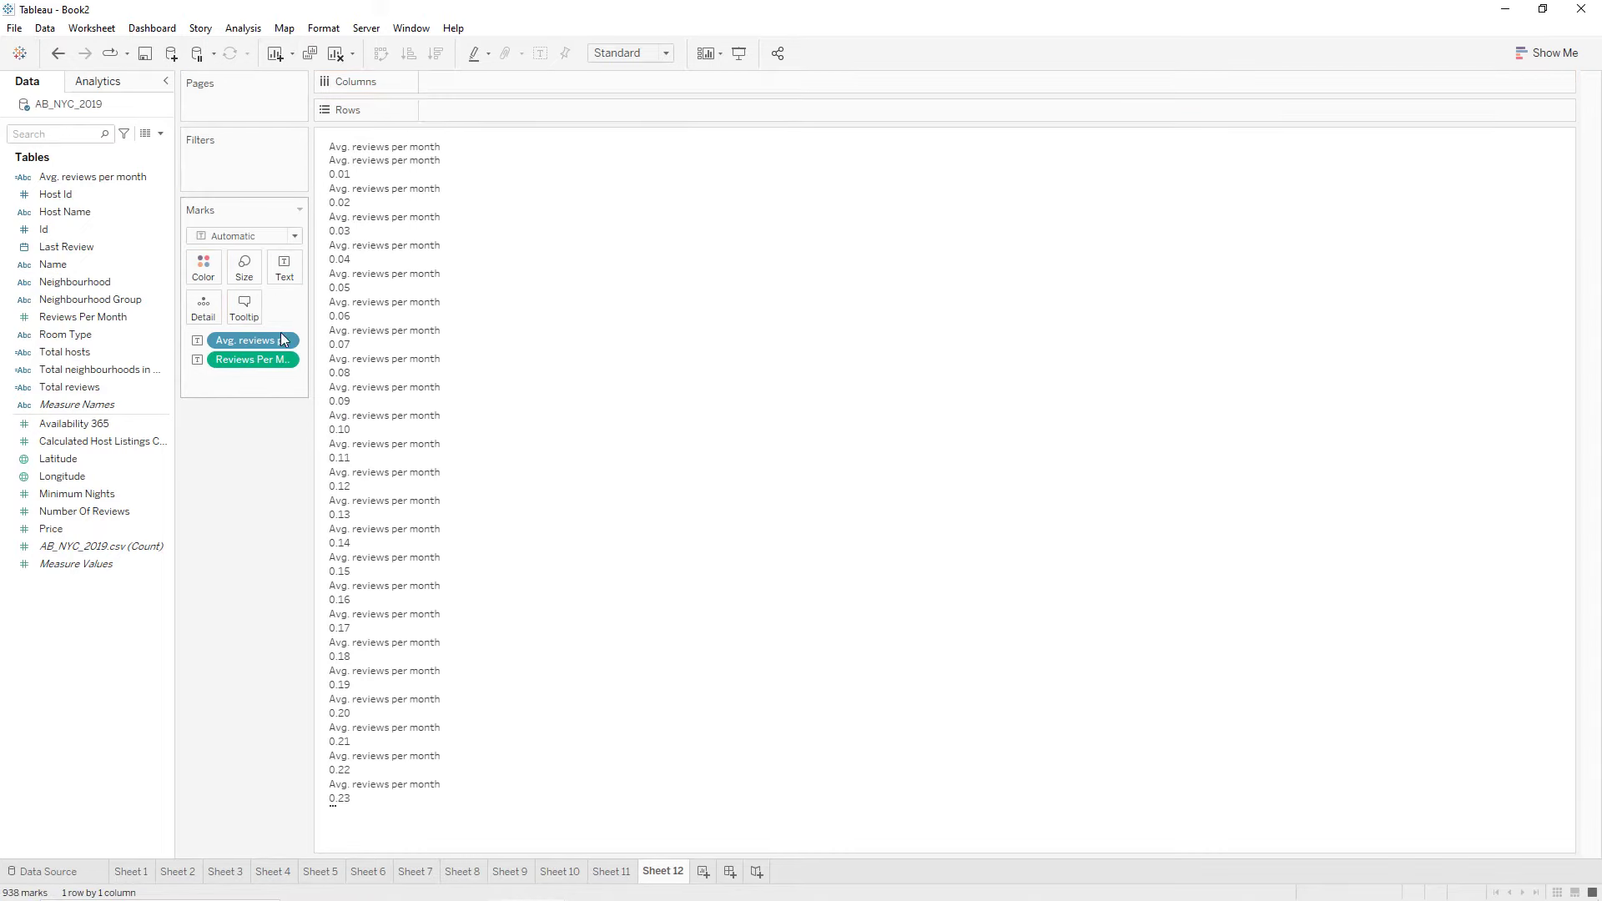
pyautogui.rightClick(285, 360)
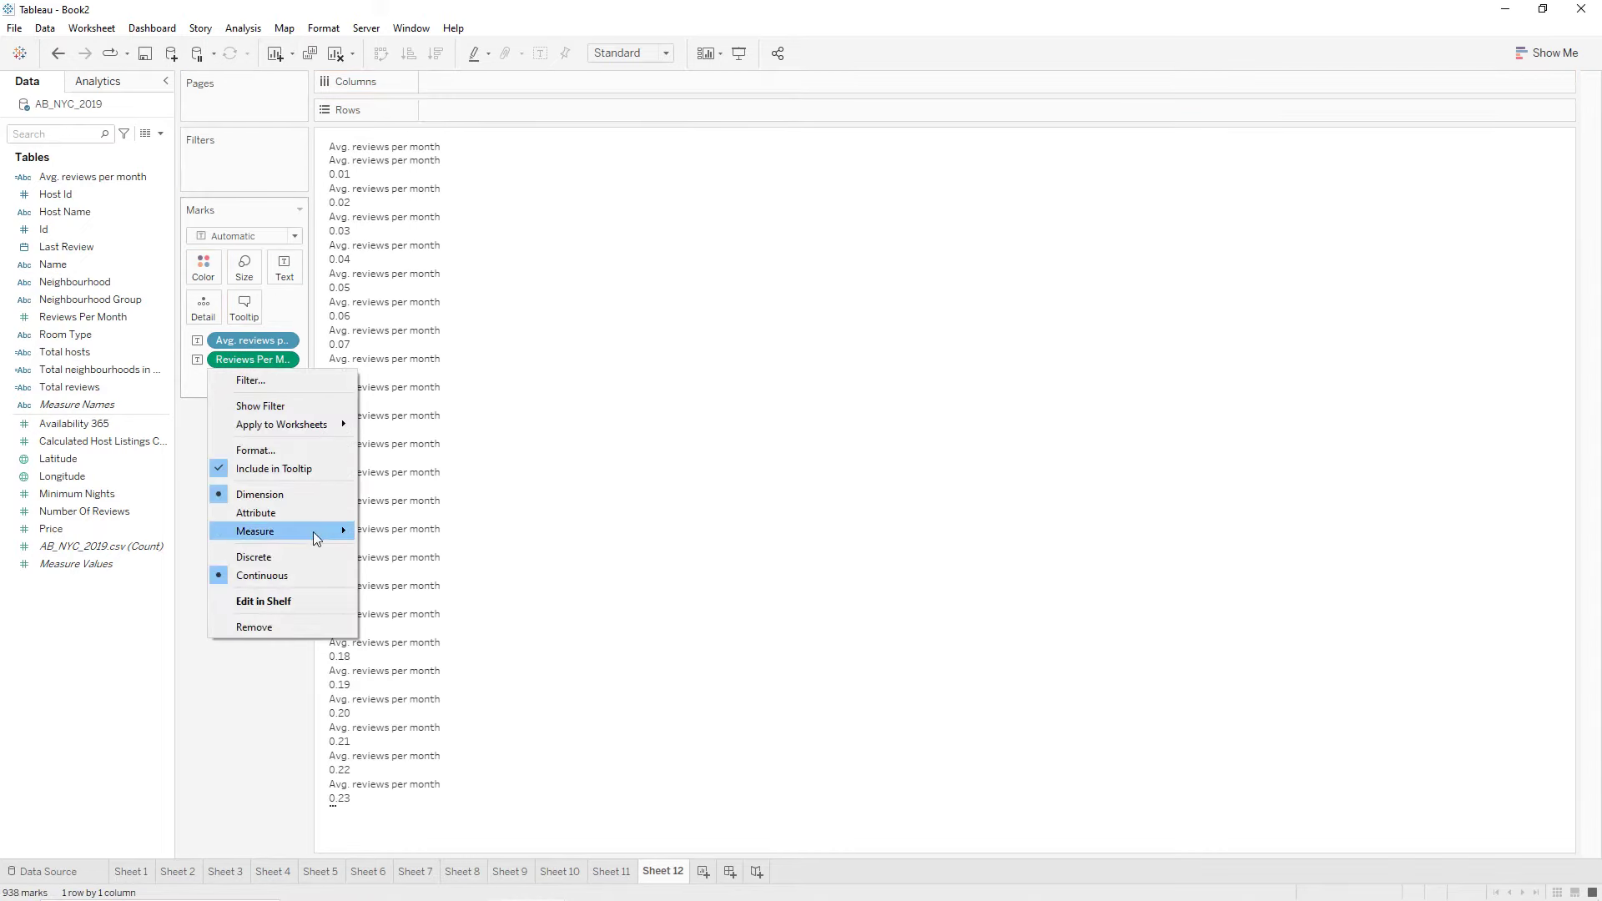
pyautogui.moveTo(313, 532)
pyautogui.click(382, 549)
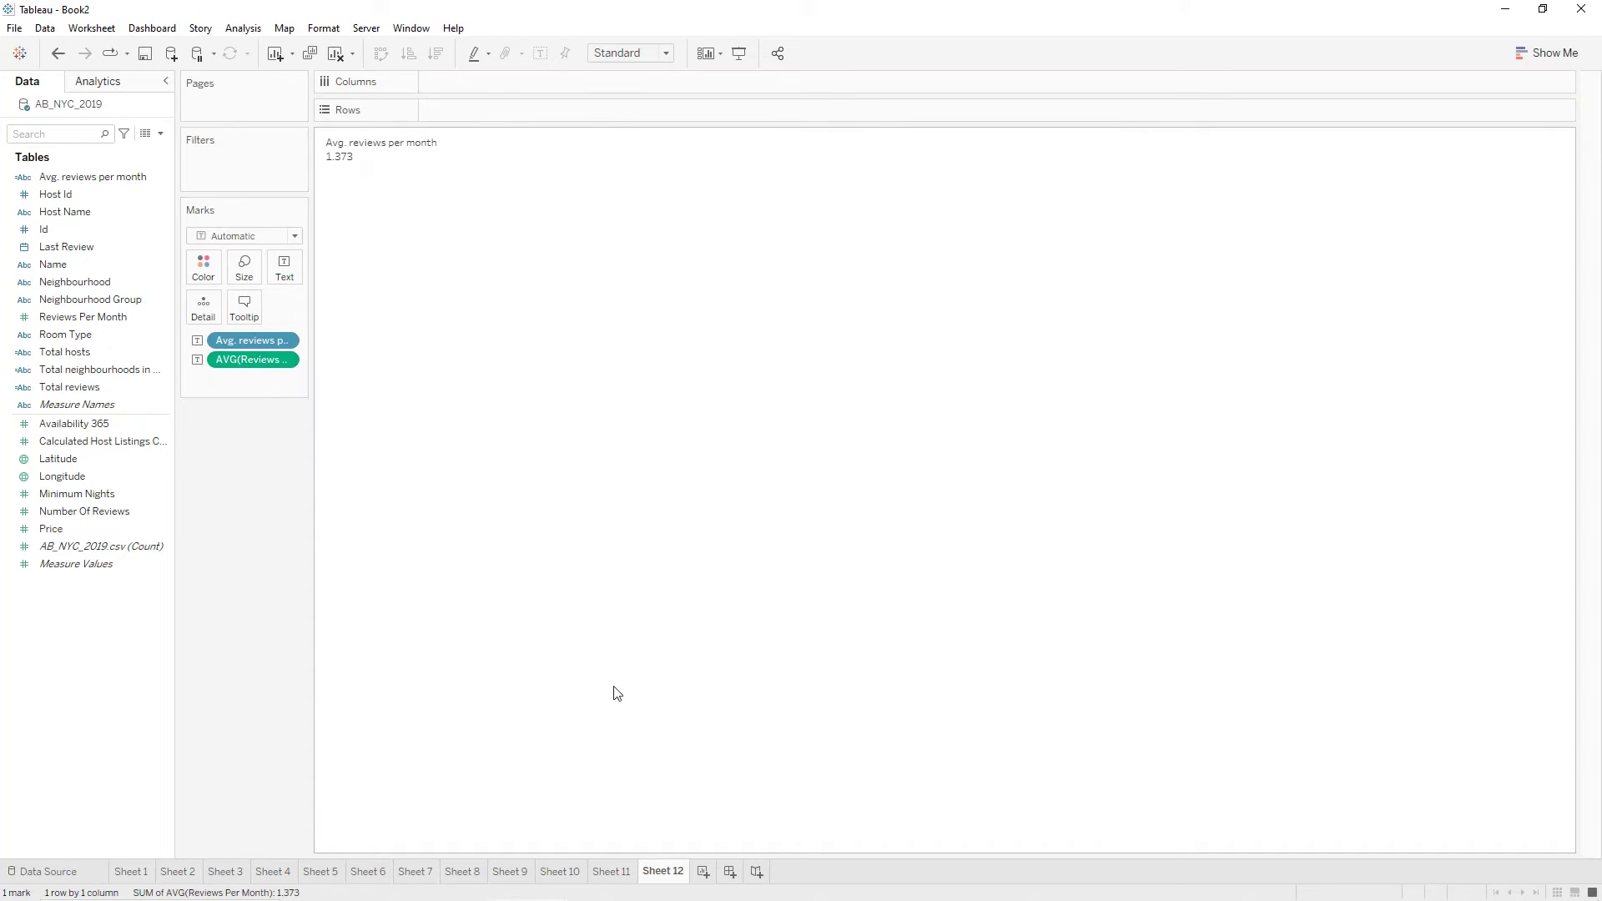
# Create another new worksheet for the total reviews KPI and hide its title.
pyautogui.click(702, 872)
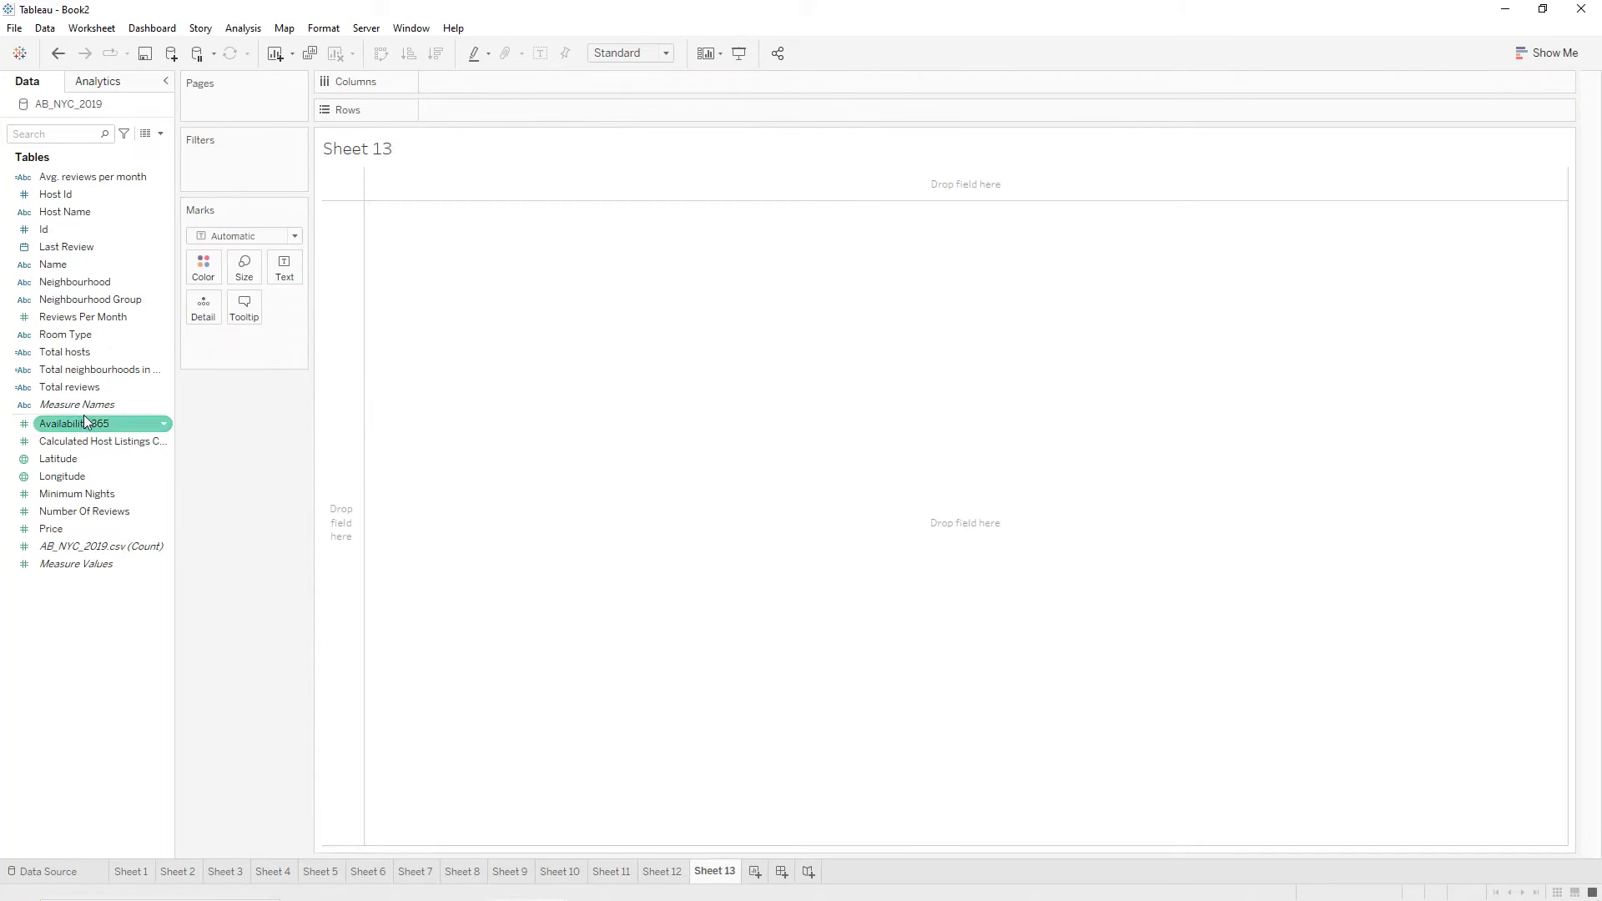
pyautogui.rightClick(420, 150)
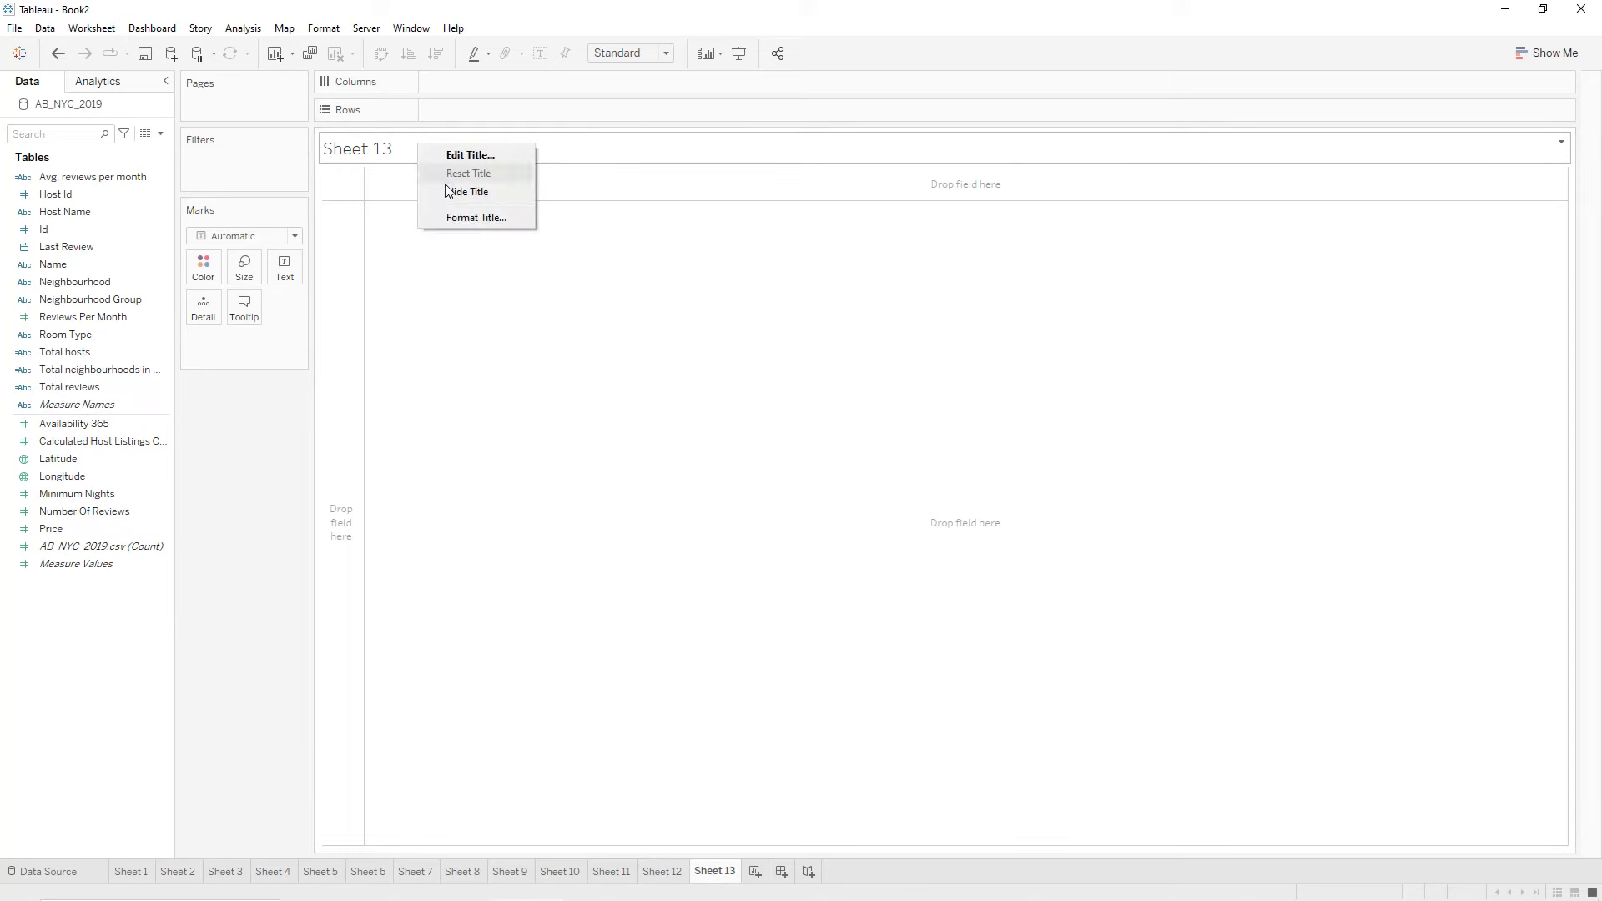
pyautogui.click(453, 194)
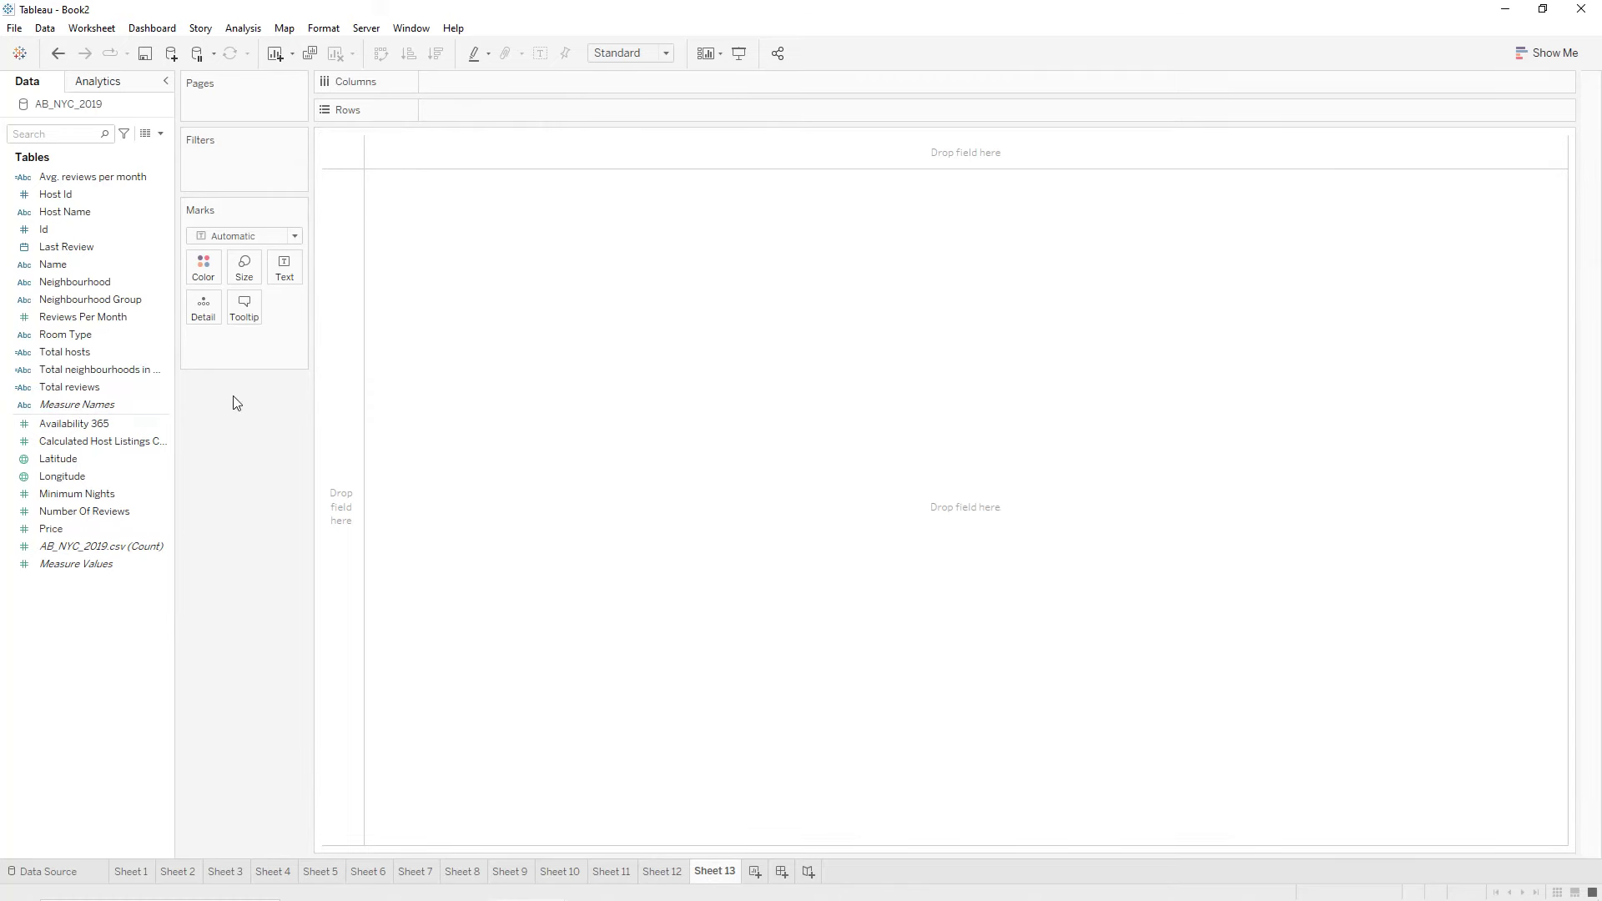
# Show the Total reviews label as the sheet's text with the sum of Number Of Reviews below it.
pyautogui.moveTo(92, 387); pyautogui.dragTo(150, 376)
pyautogui.moveTo(282, 292); pyautogui.dragTo(287, 275)
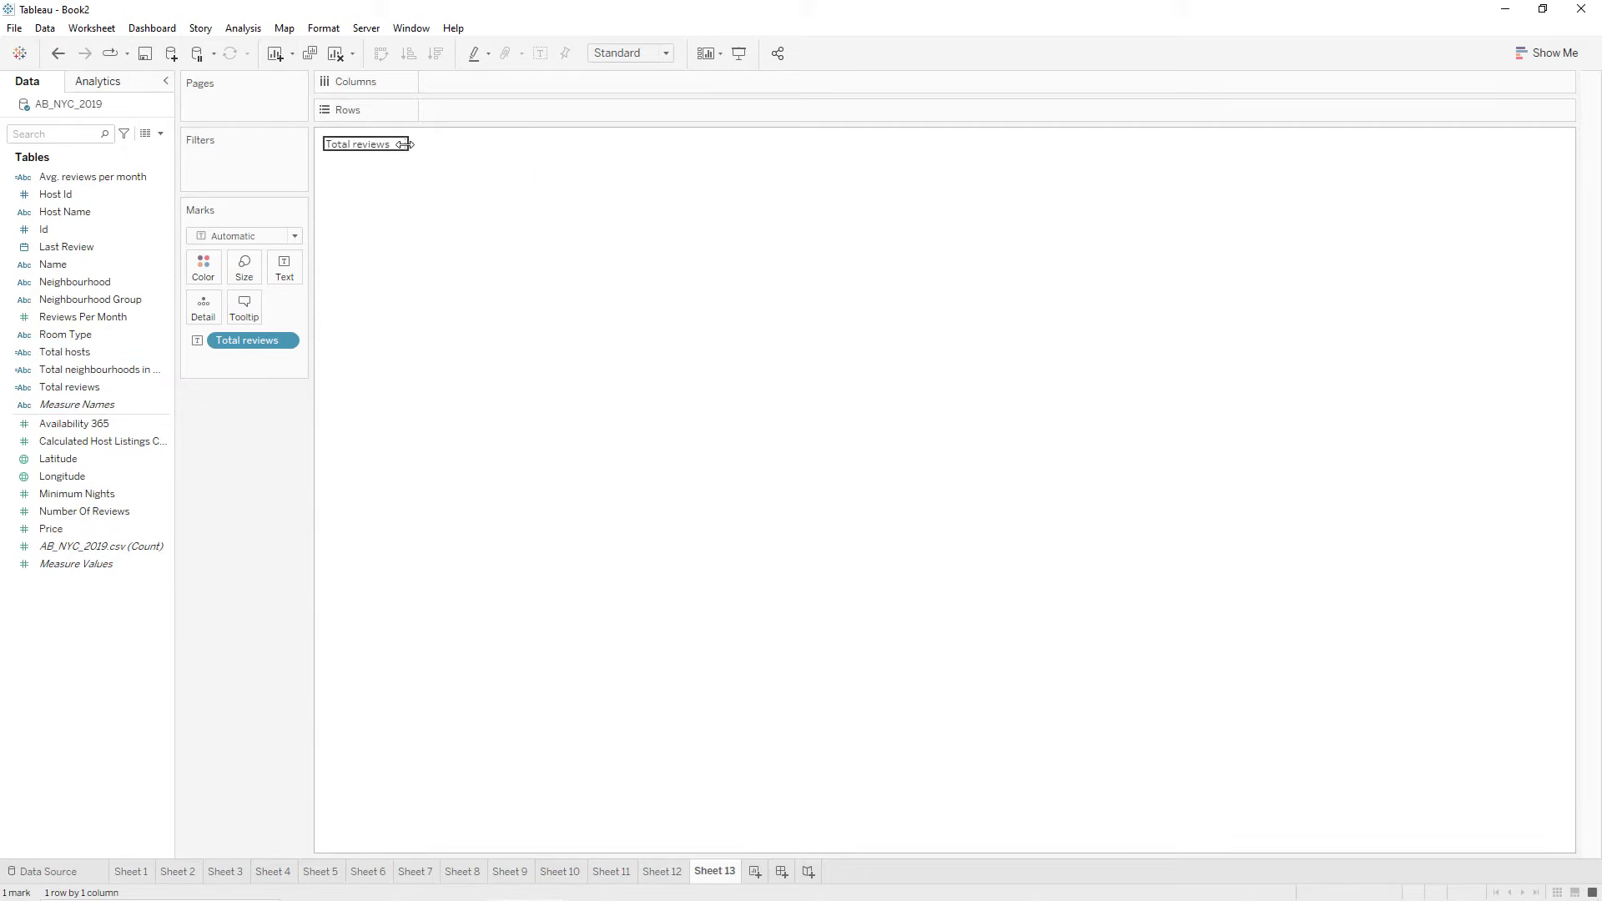
pyautogui.moveTo(93, 517); pyautogui.dragTo(285, 276)
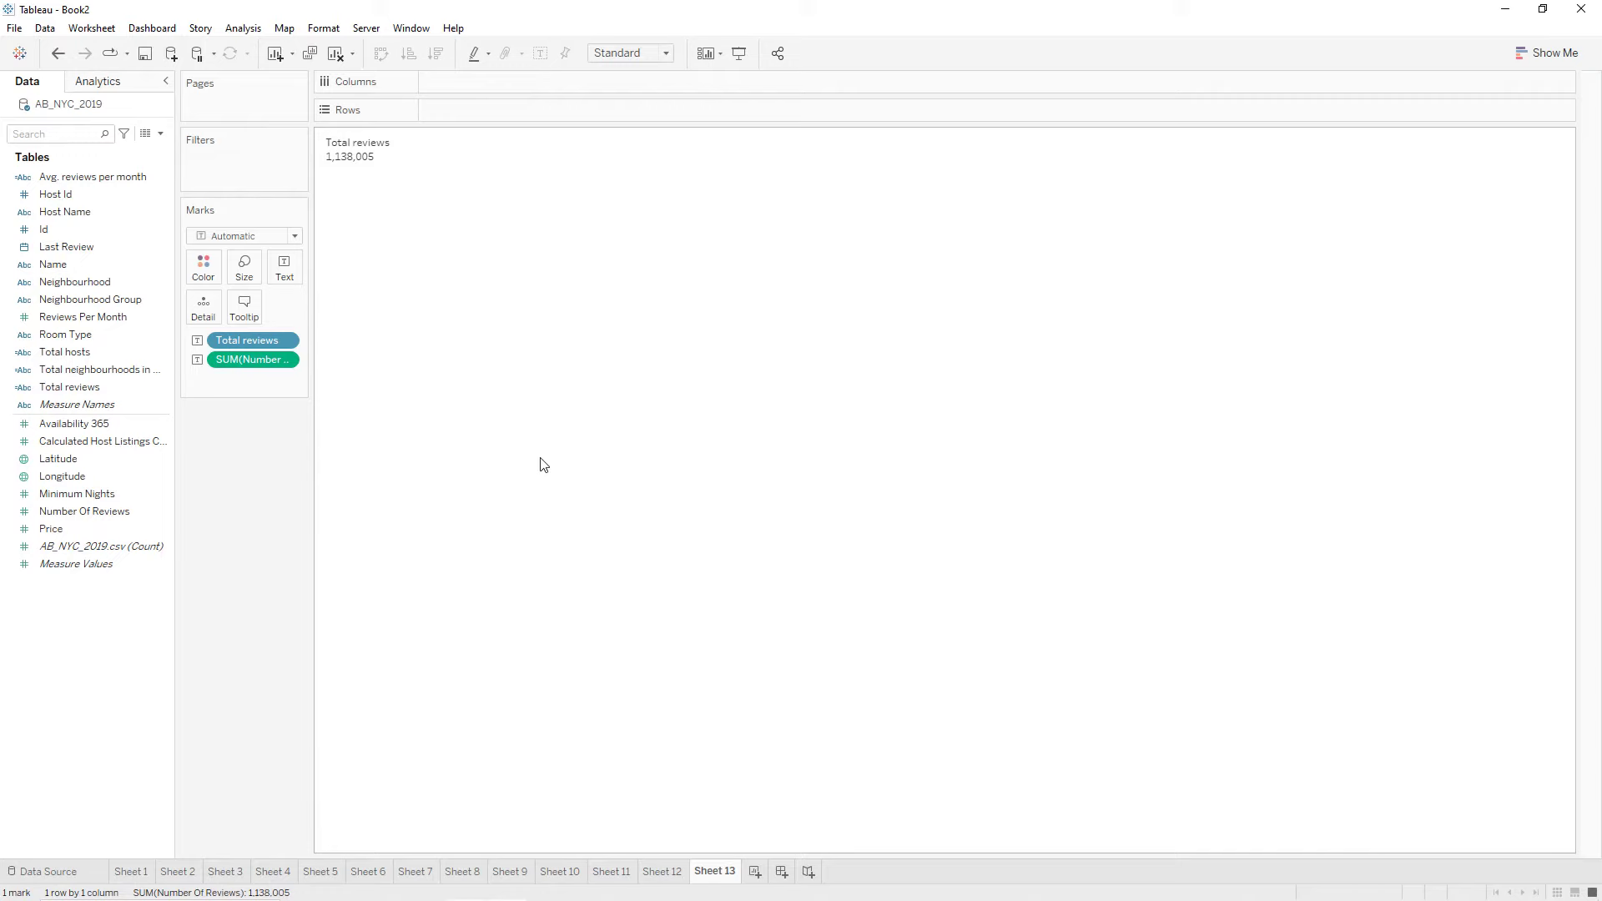
# Set the worksheet shading of the average price map on Sheet 1 to dark grey.
pyautogui.click(133, 871)
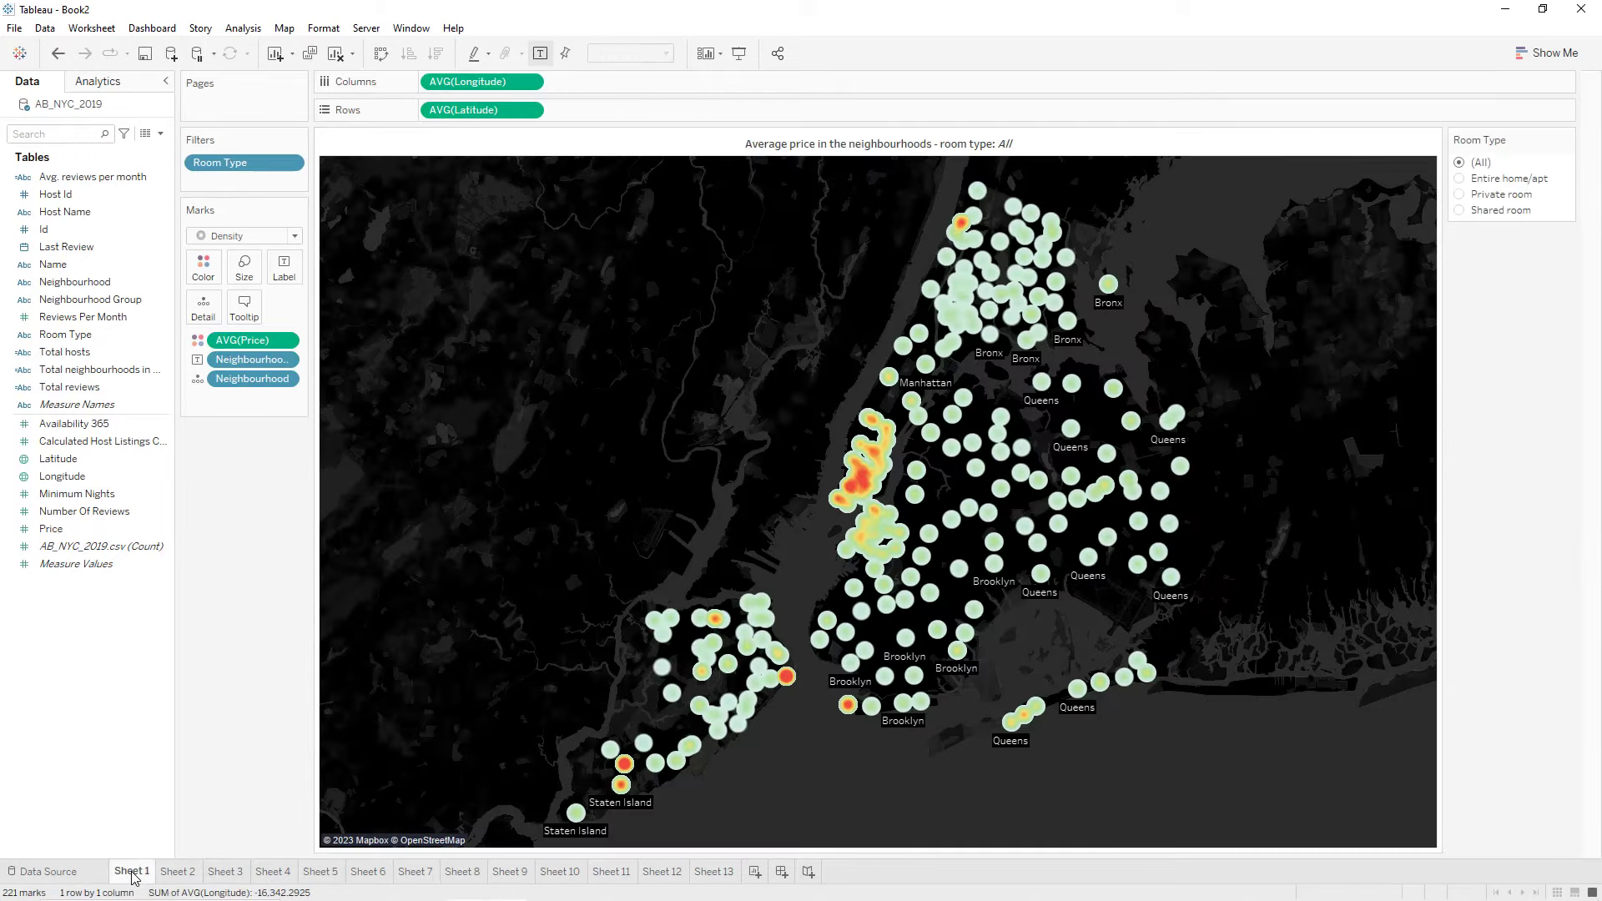
pyautogui.click(322, 28)
pyautogui.click(351, 147)
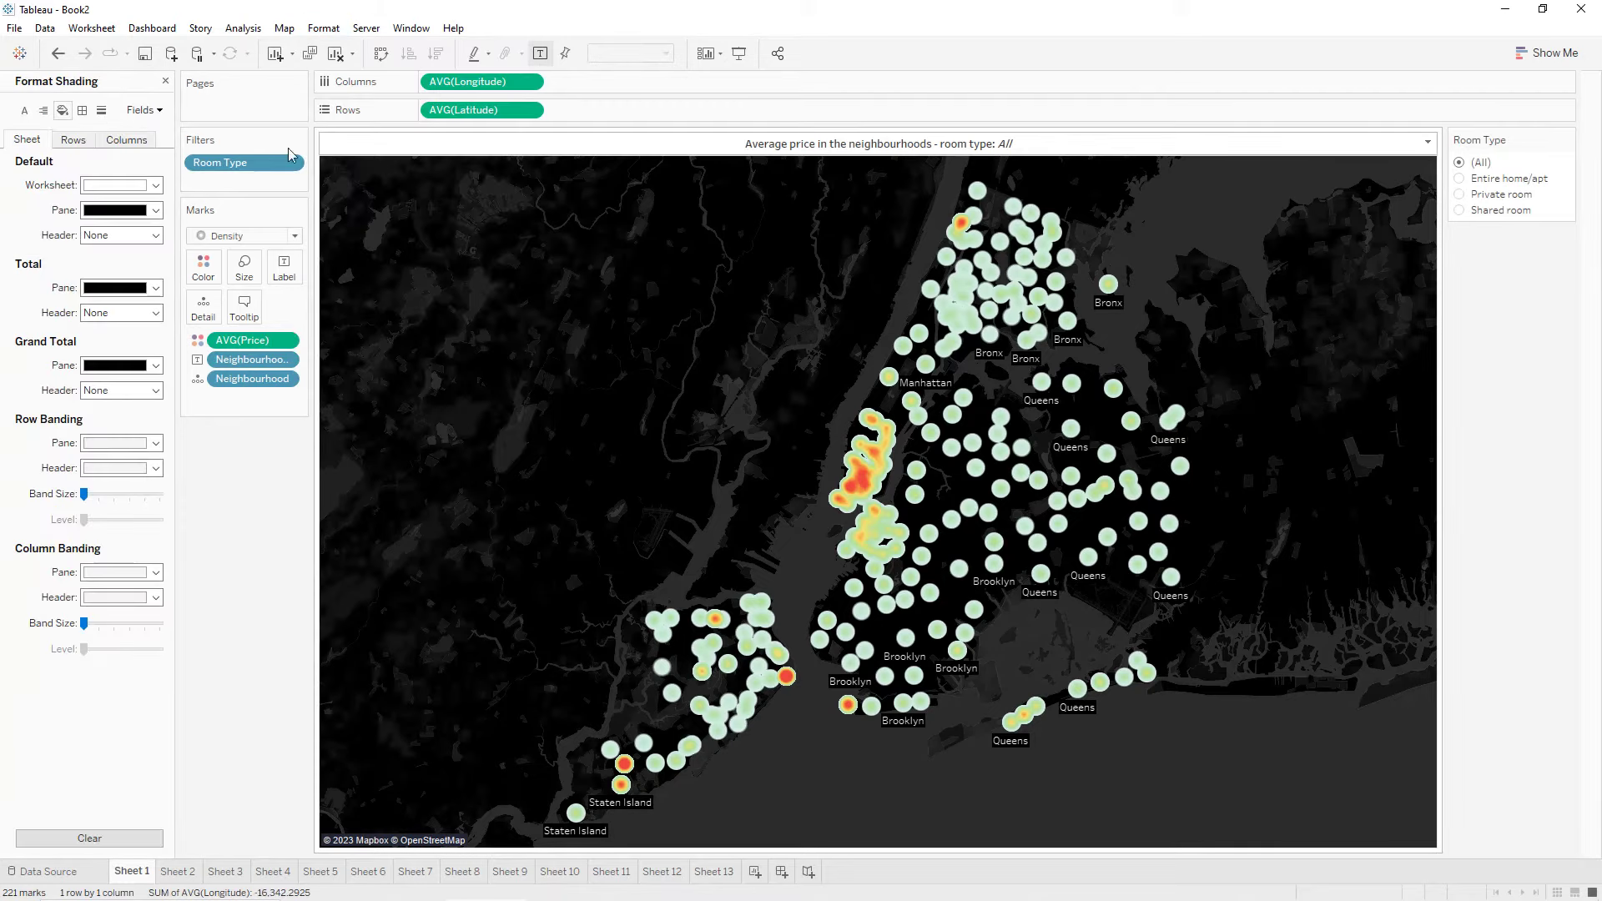
pyautogui.click(127, 188)
pyautogui.click(99, 278)
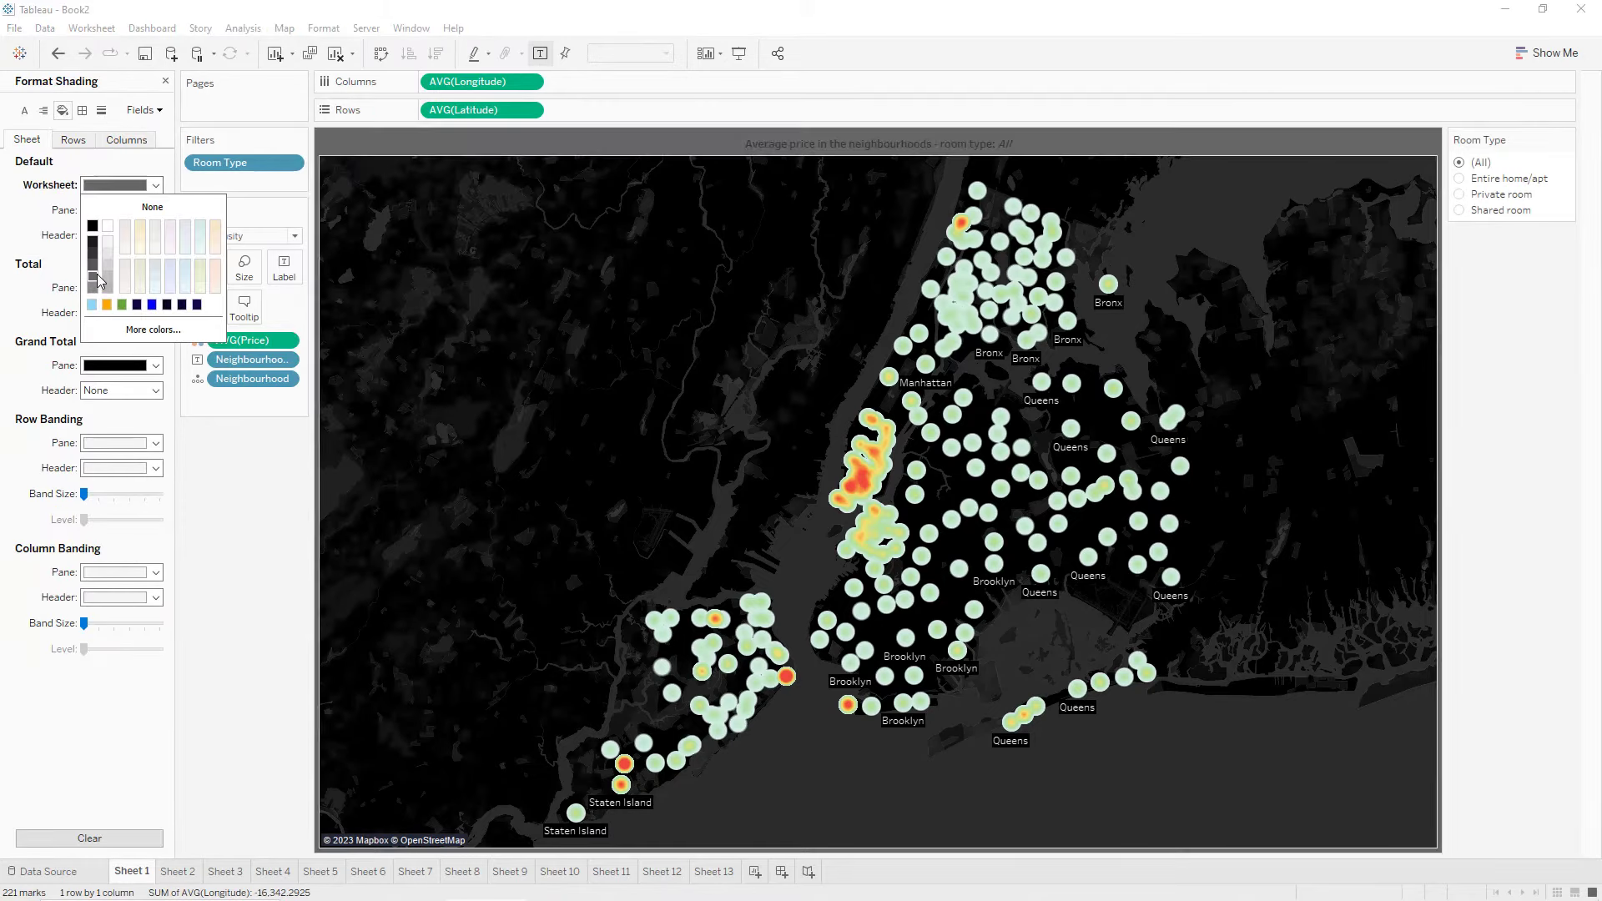
# Change the font colour of the map's whole title to white.
pyautogui.doubleClick(775, 143)
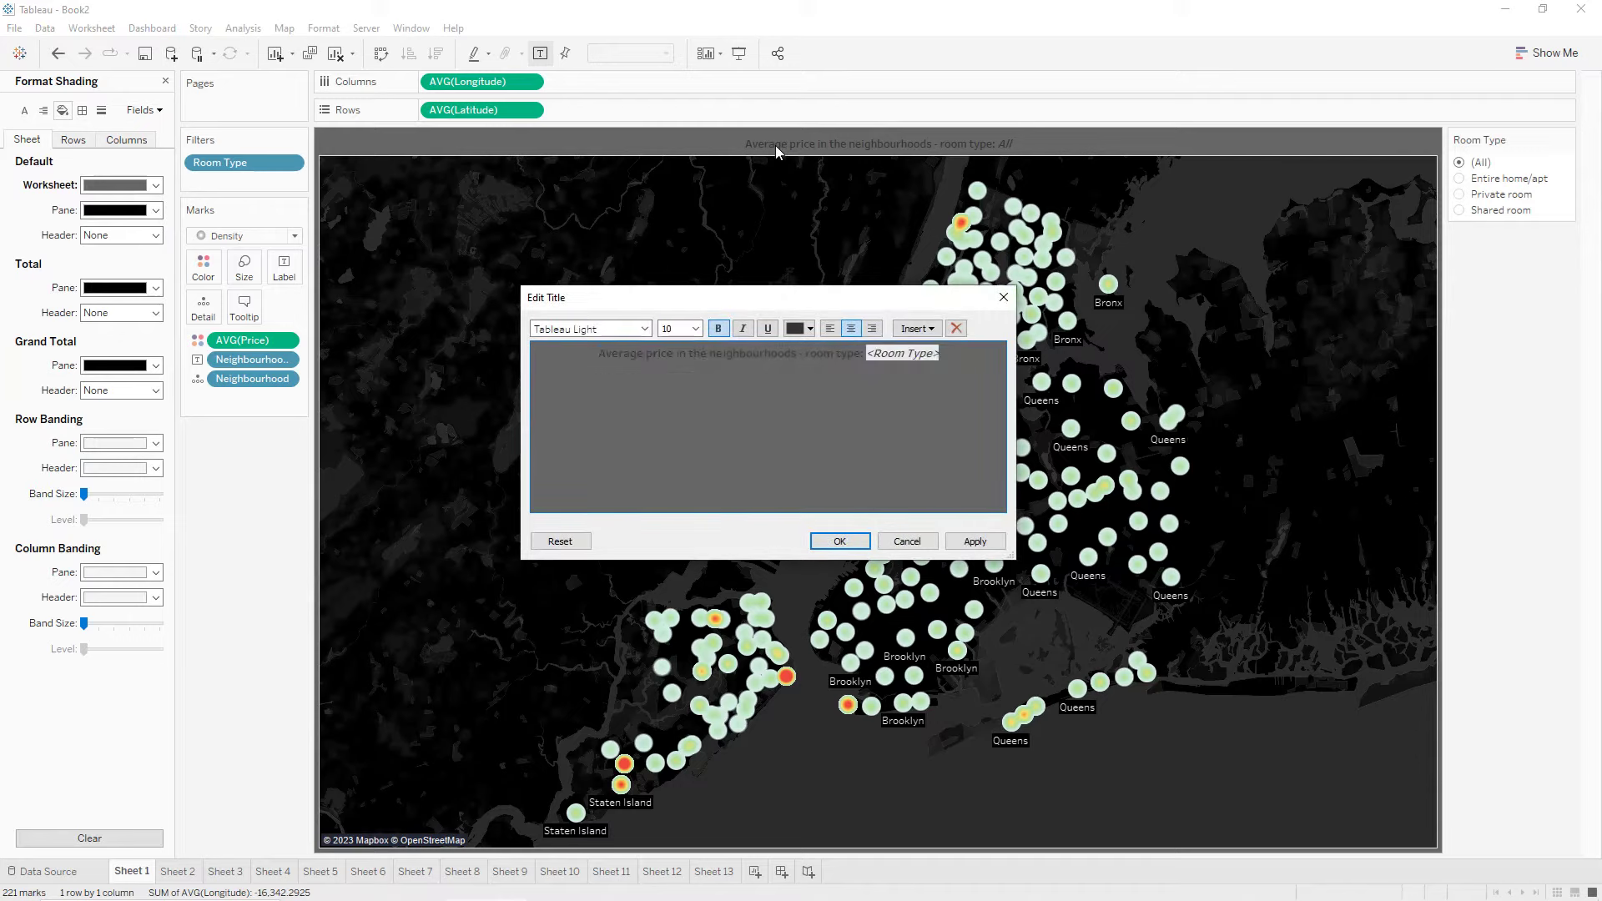
pyautogui.hotkey('ctrl', 'a')
pyautogui.click(797, 331)
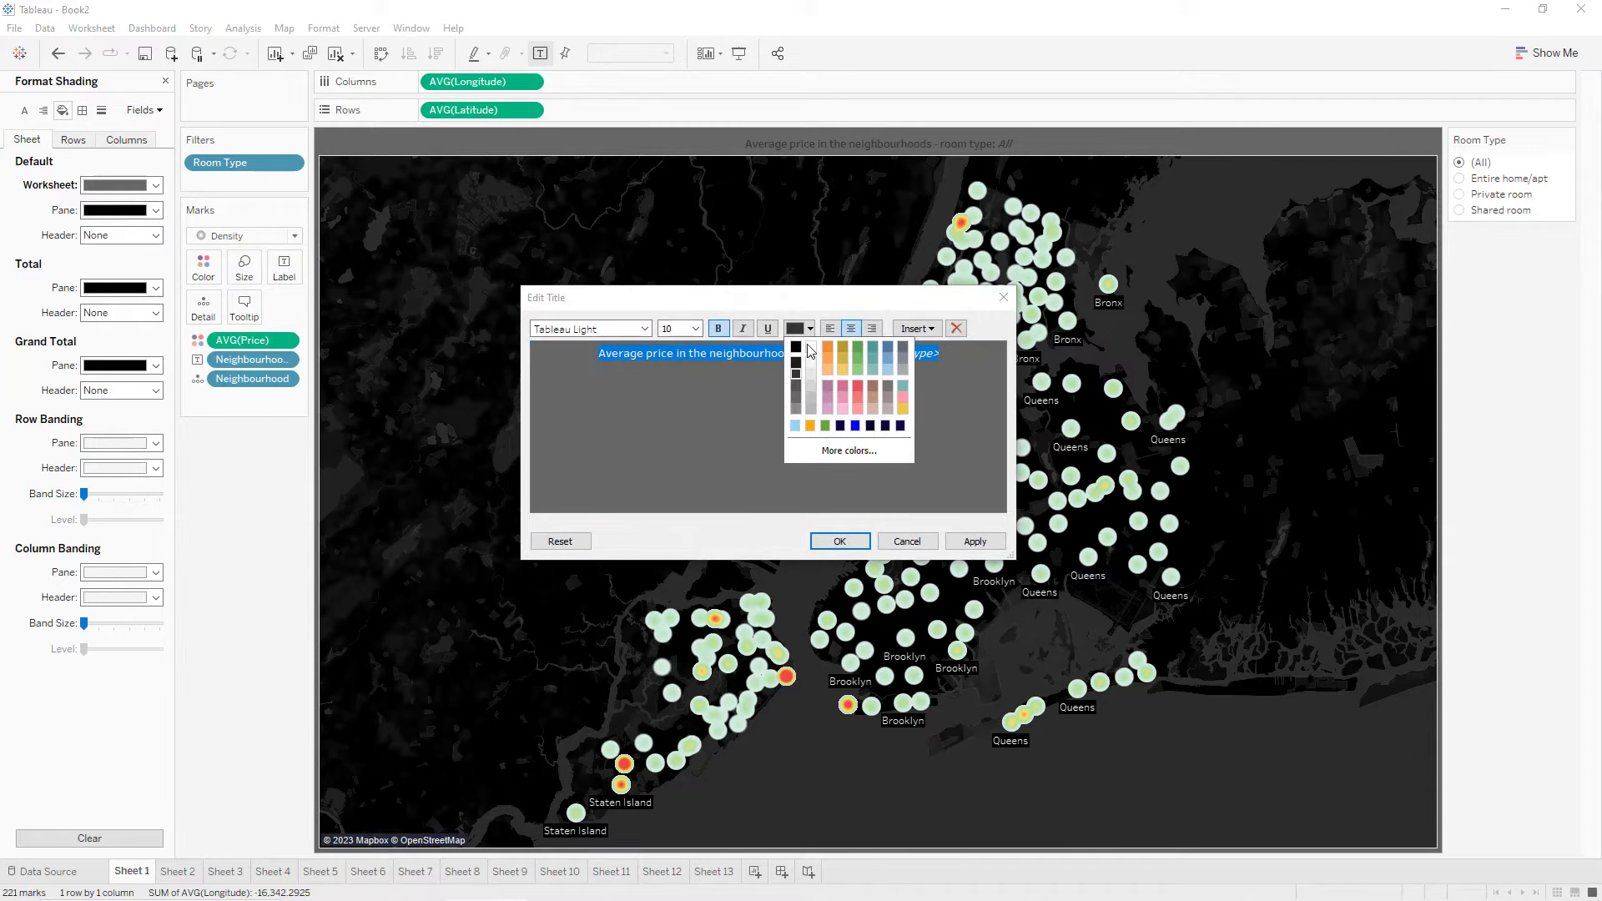
pyautogui.click(811, 347)
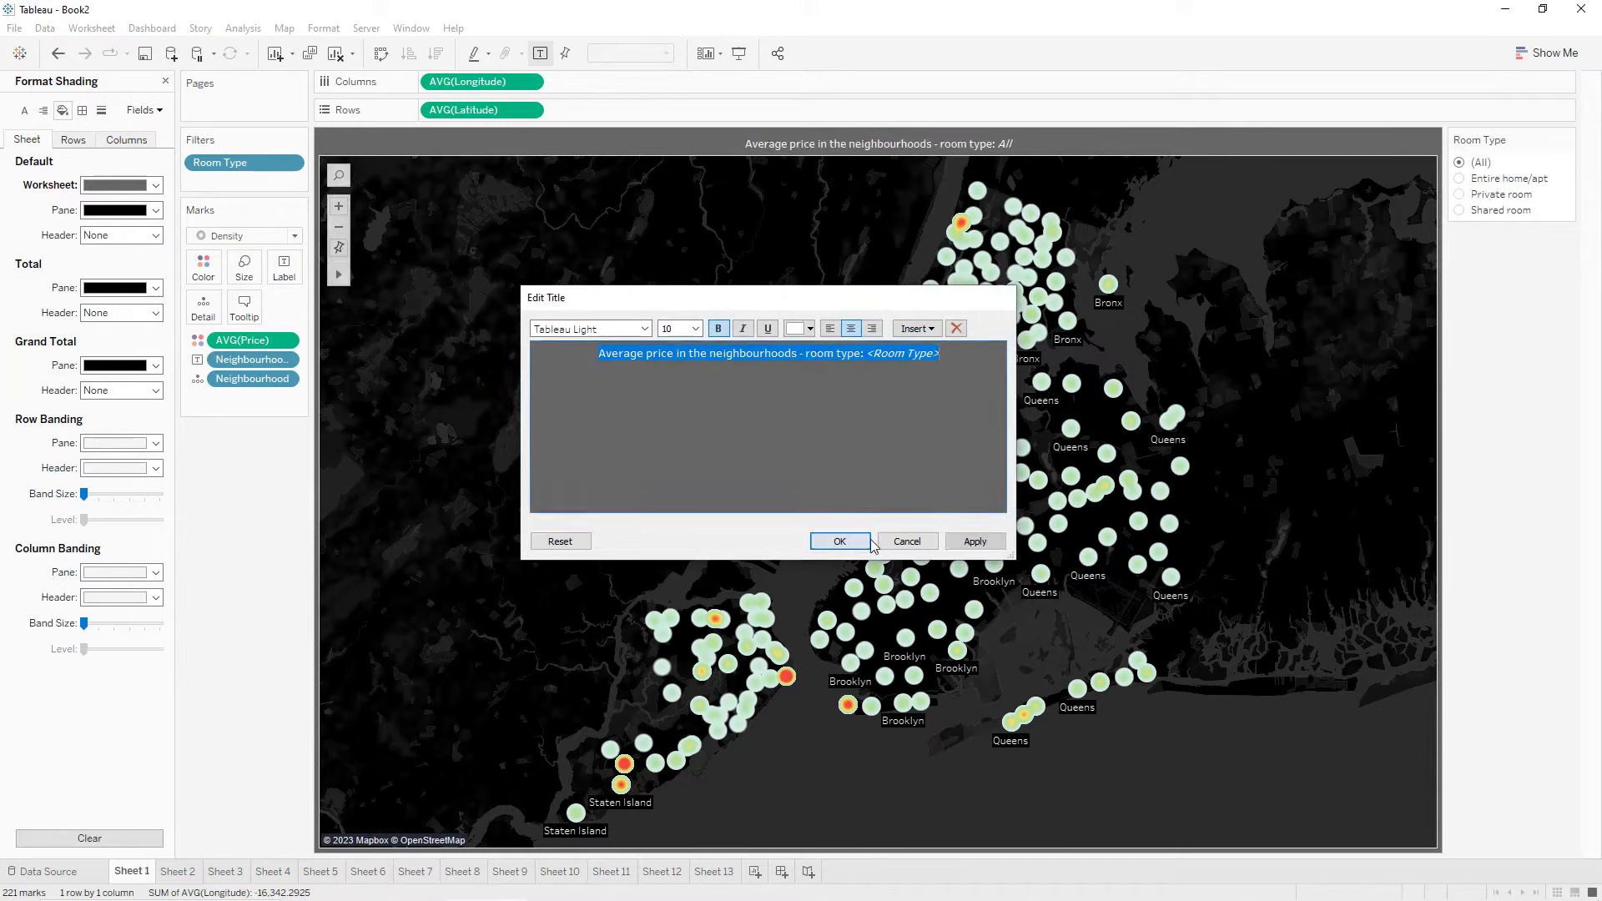
pyautogui.click(840, 541)
# Add a thin border around the title of the average price map.
pyautogui.rightClick(870, 152)
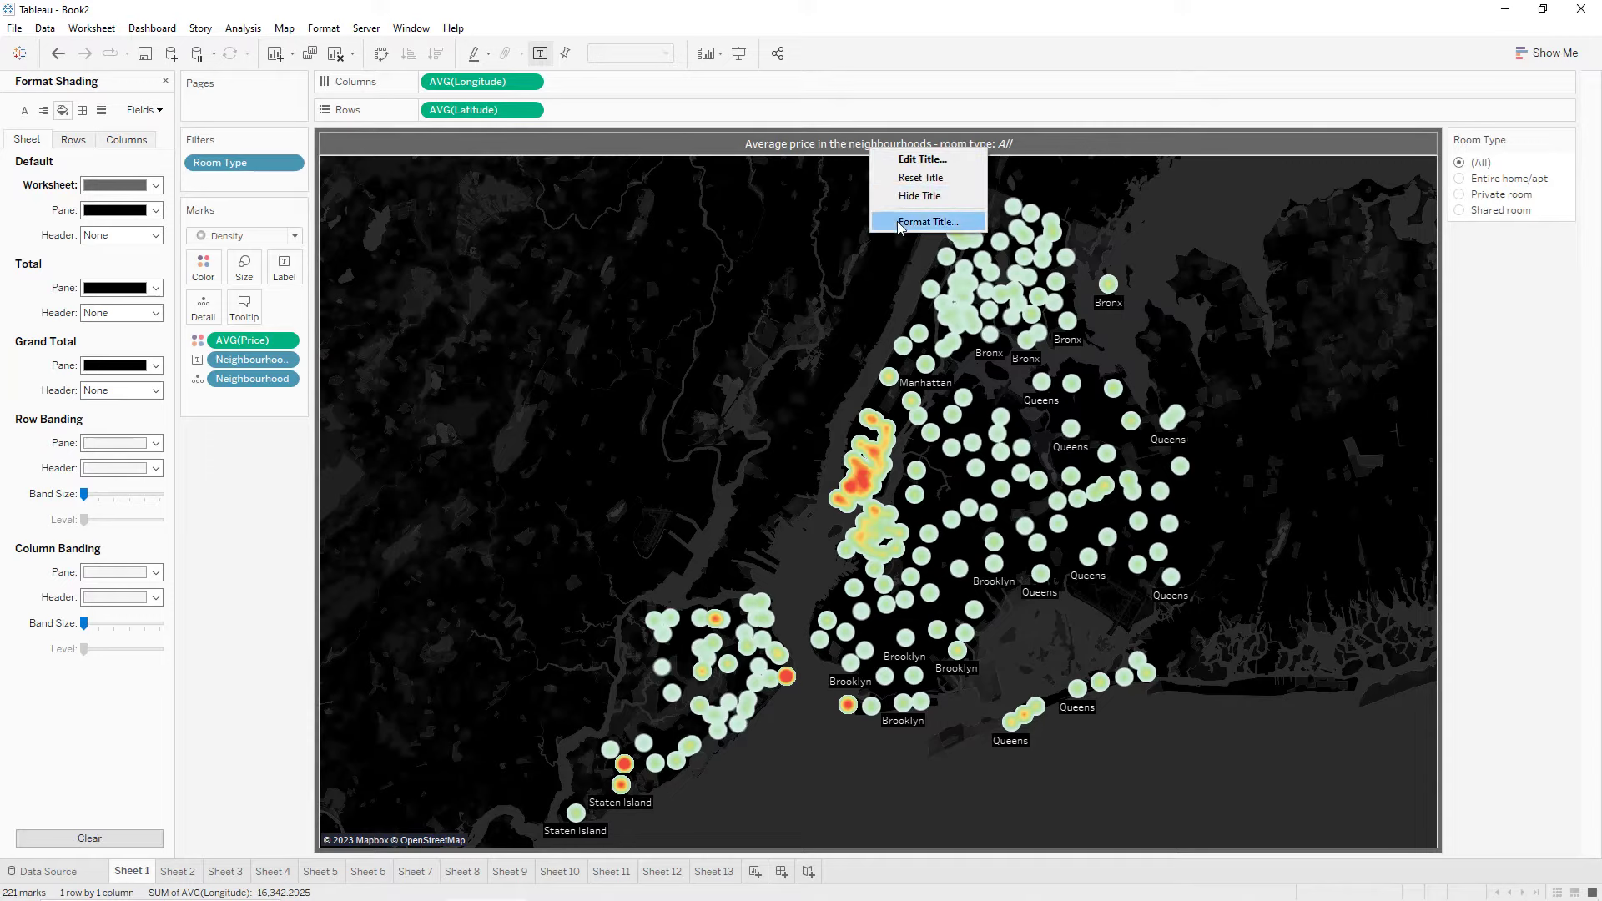
pyautogui.click(901, 222)
pyautogui.click(107, 236)
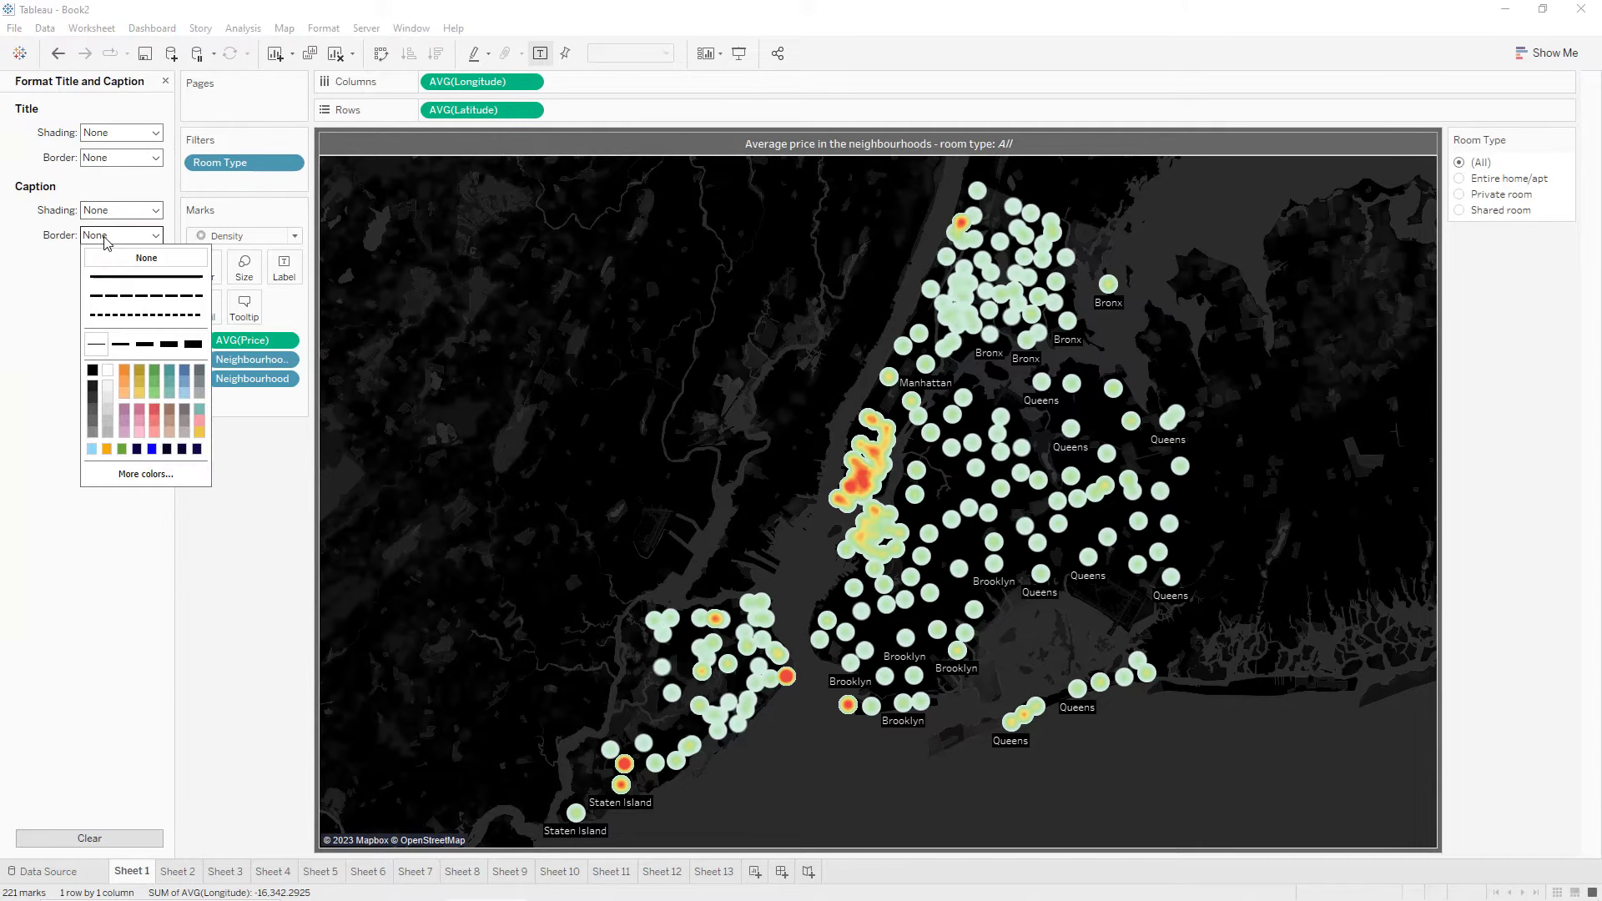
pyautogui.click(107, 157)
pyautogui.click(96, 266)
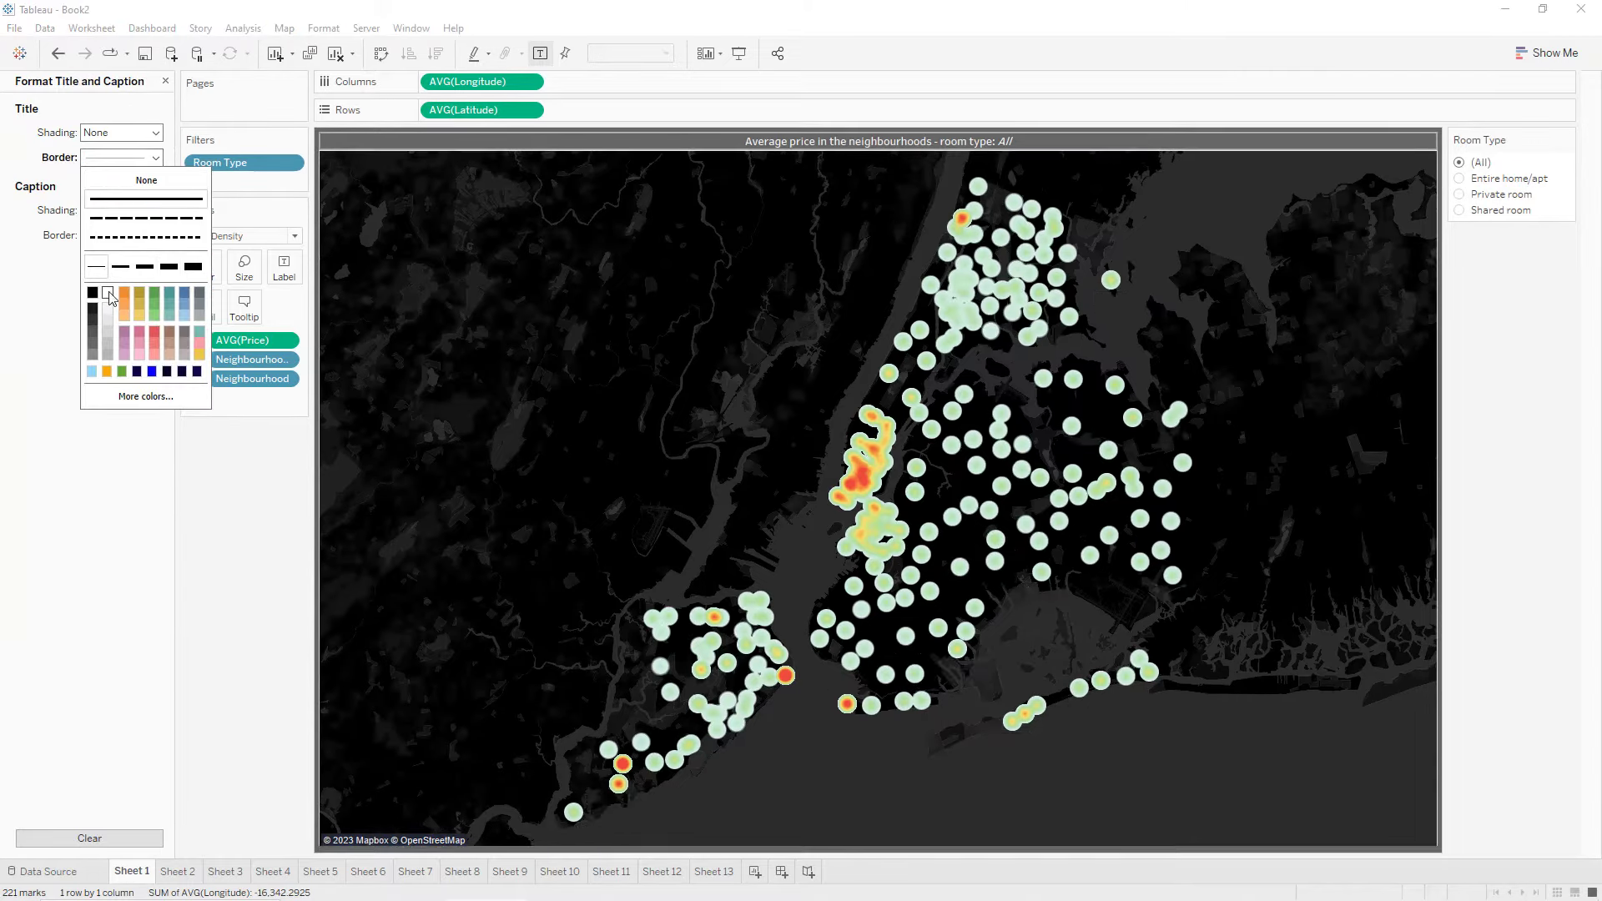
# Set the worksheet shading of the total bookings chart on Sheet 2 to dark grey.
pyautogui.click(177, 872)
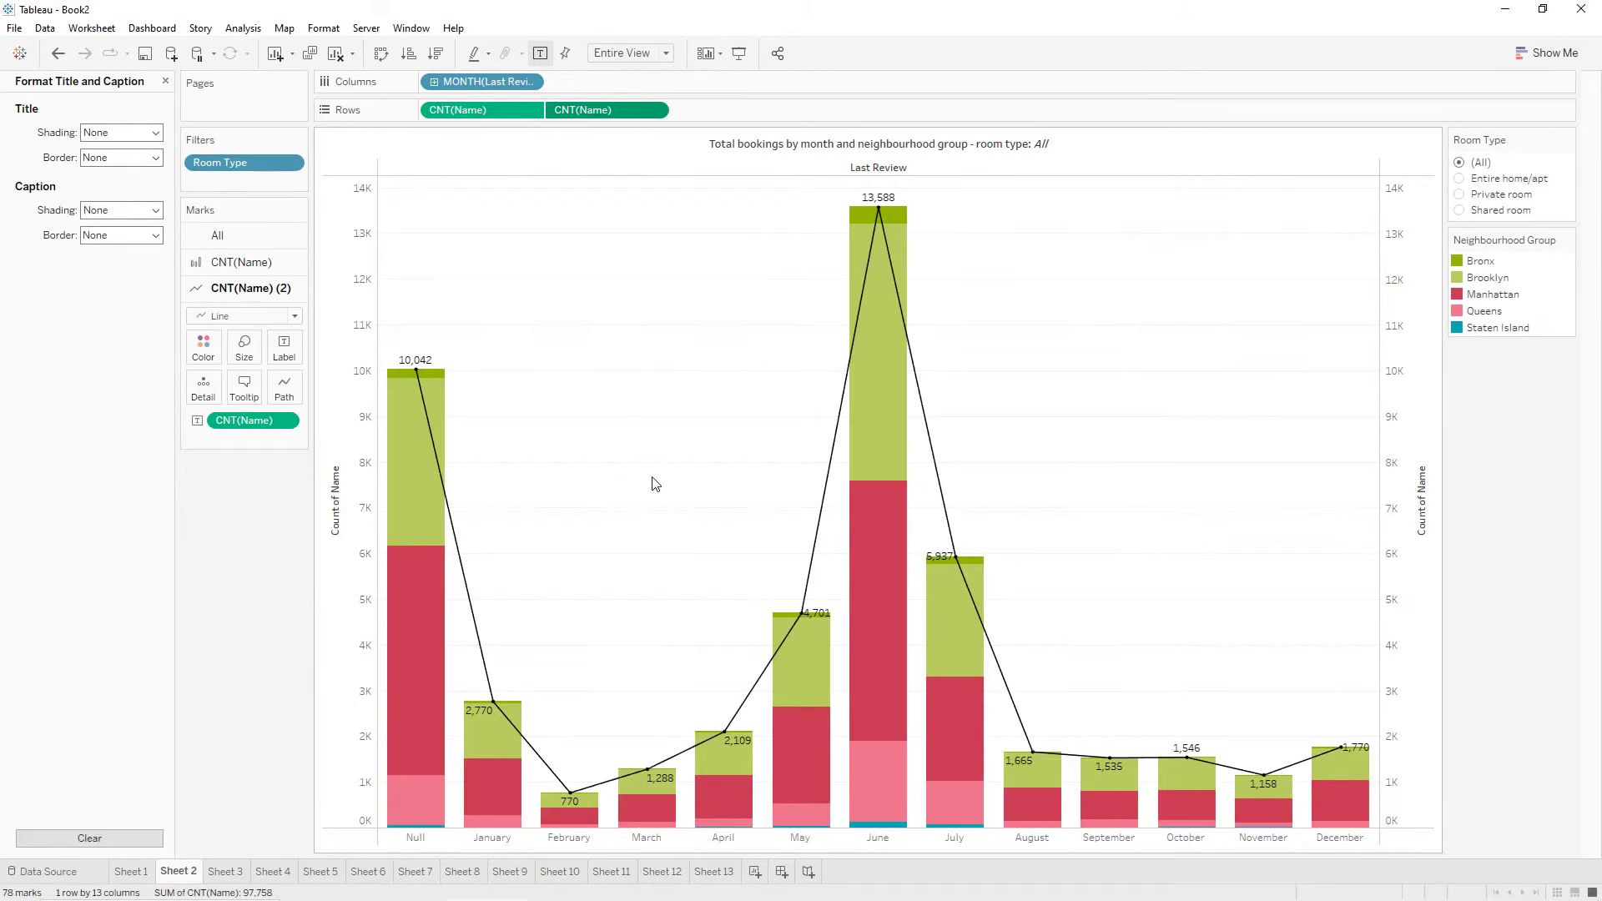
pyautogui.click(324, 28)
pyautogui.click(351, 146)
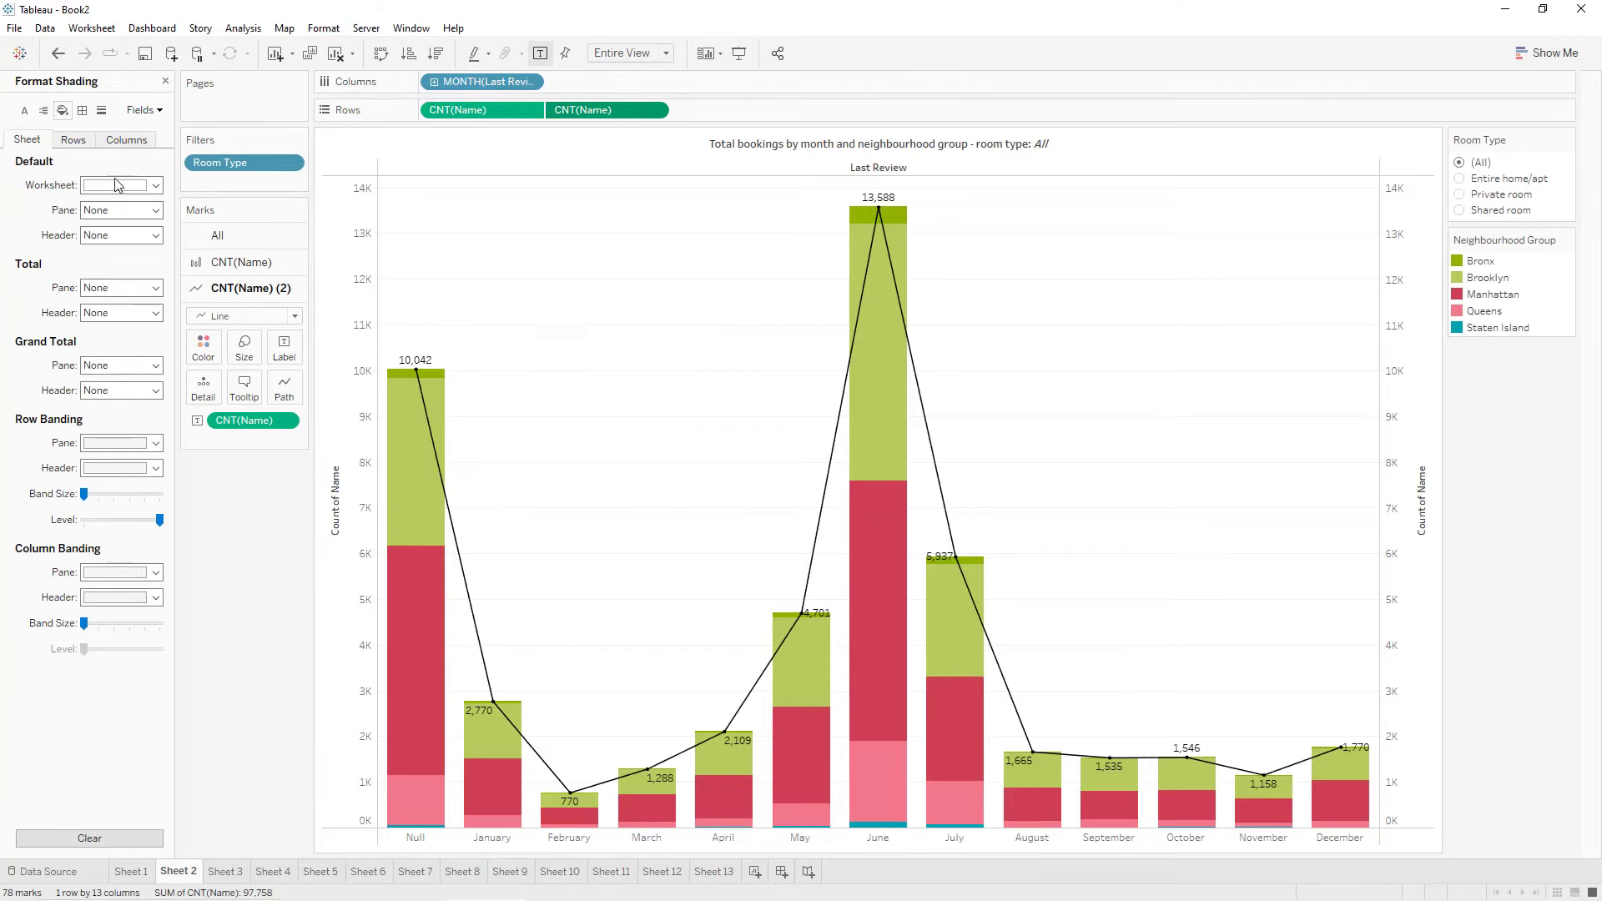
pyautogui.click(117, 185)
pyautogui.click(93, 277)
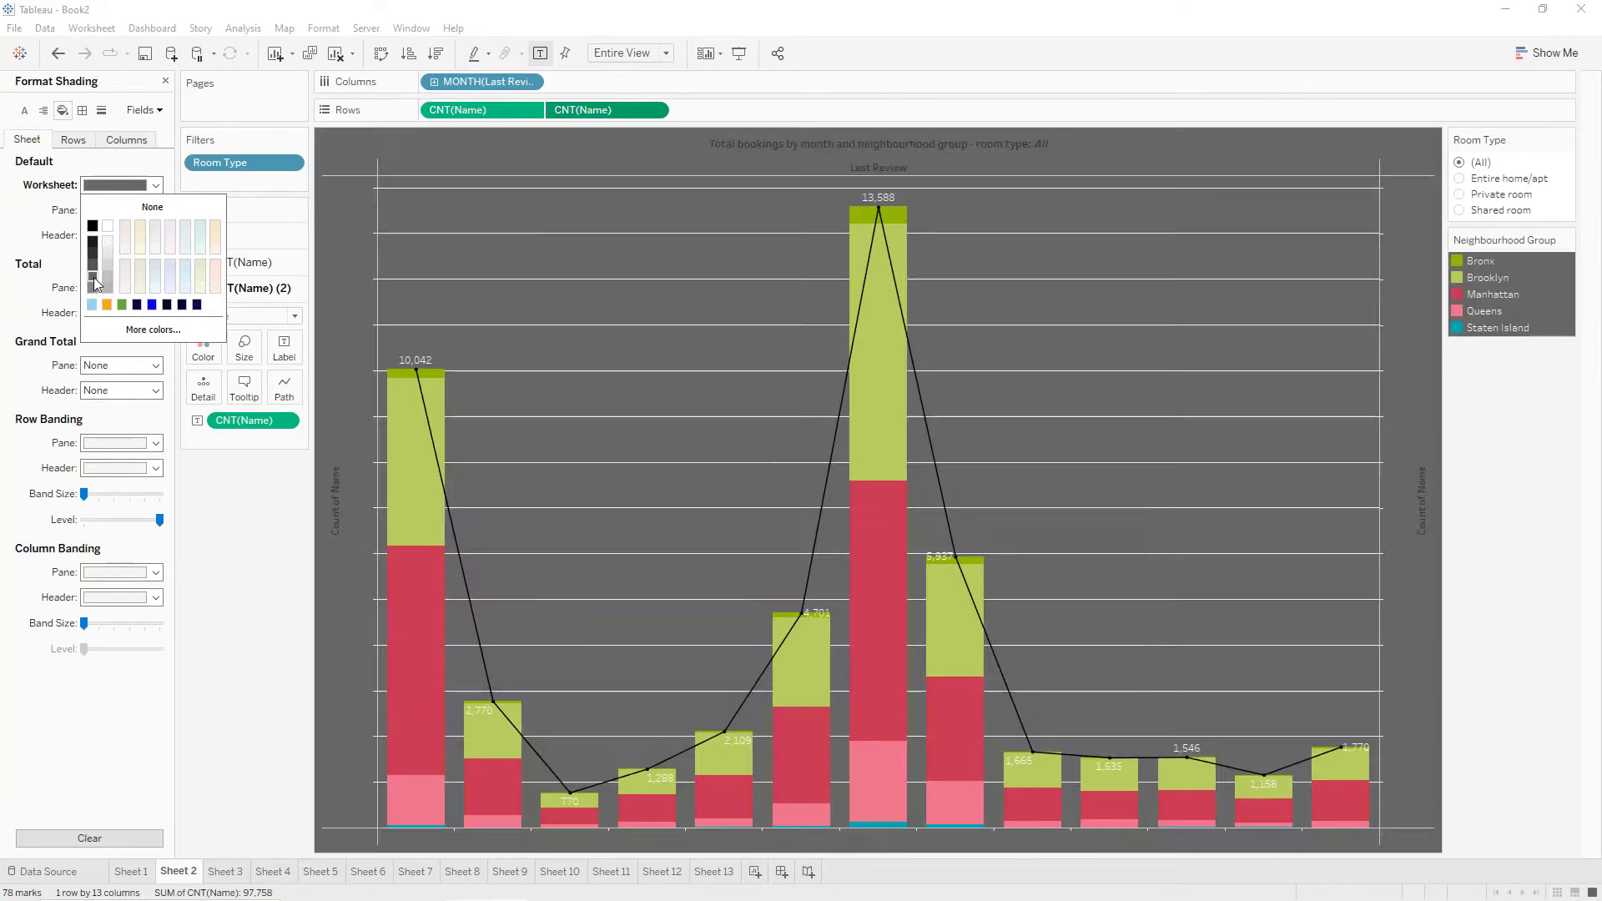
# Remove the row grid lines from the total bookings chart on Sheet 2.
pyautogui.click(101, 110)
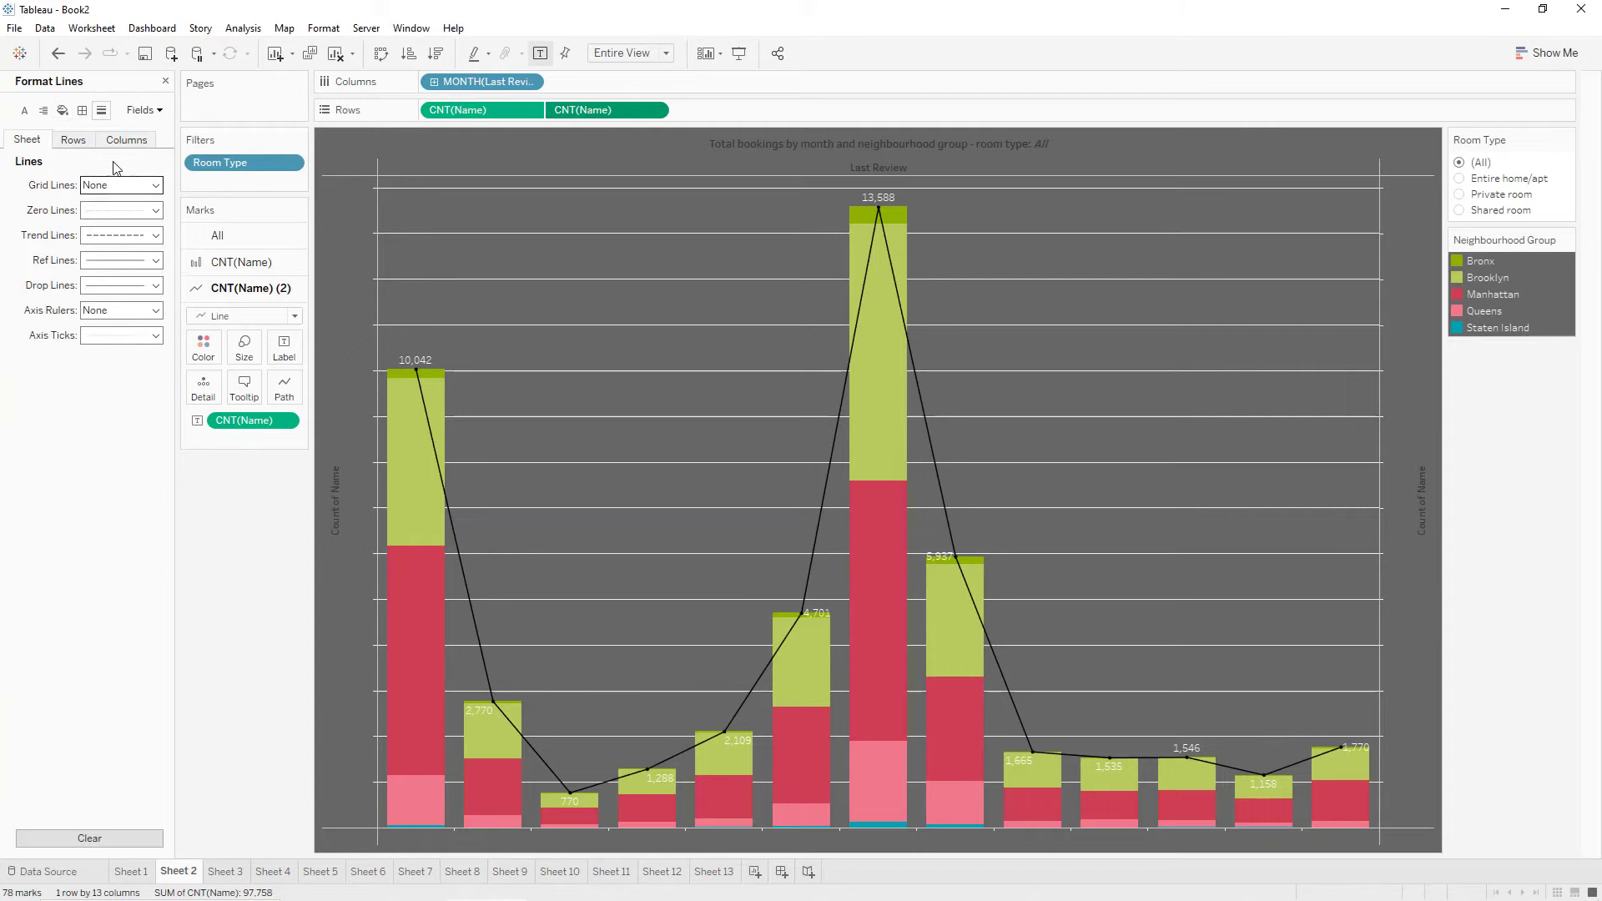
pyautogui.click(86, 141)
pyautogui.click(117, 186)
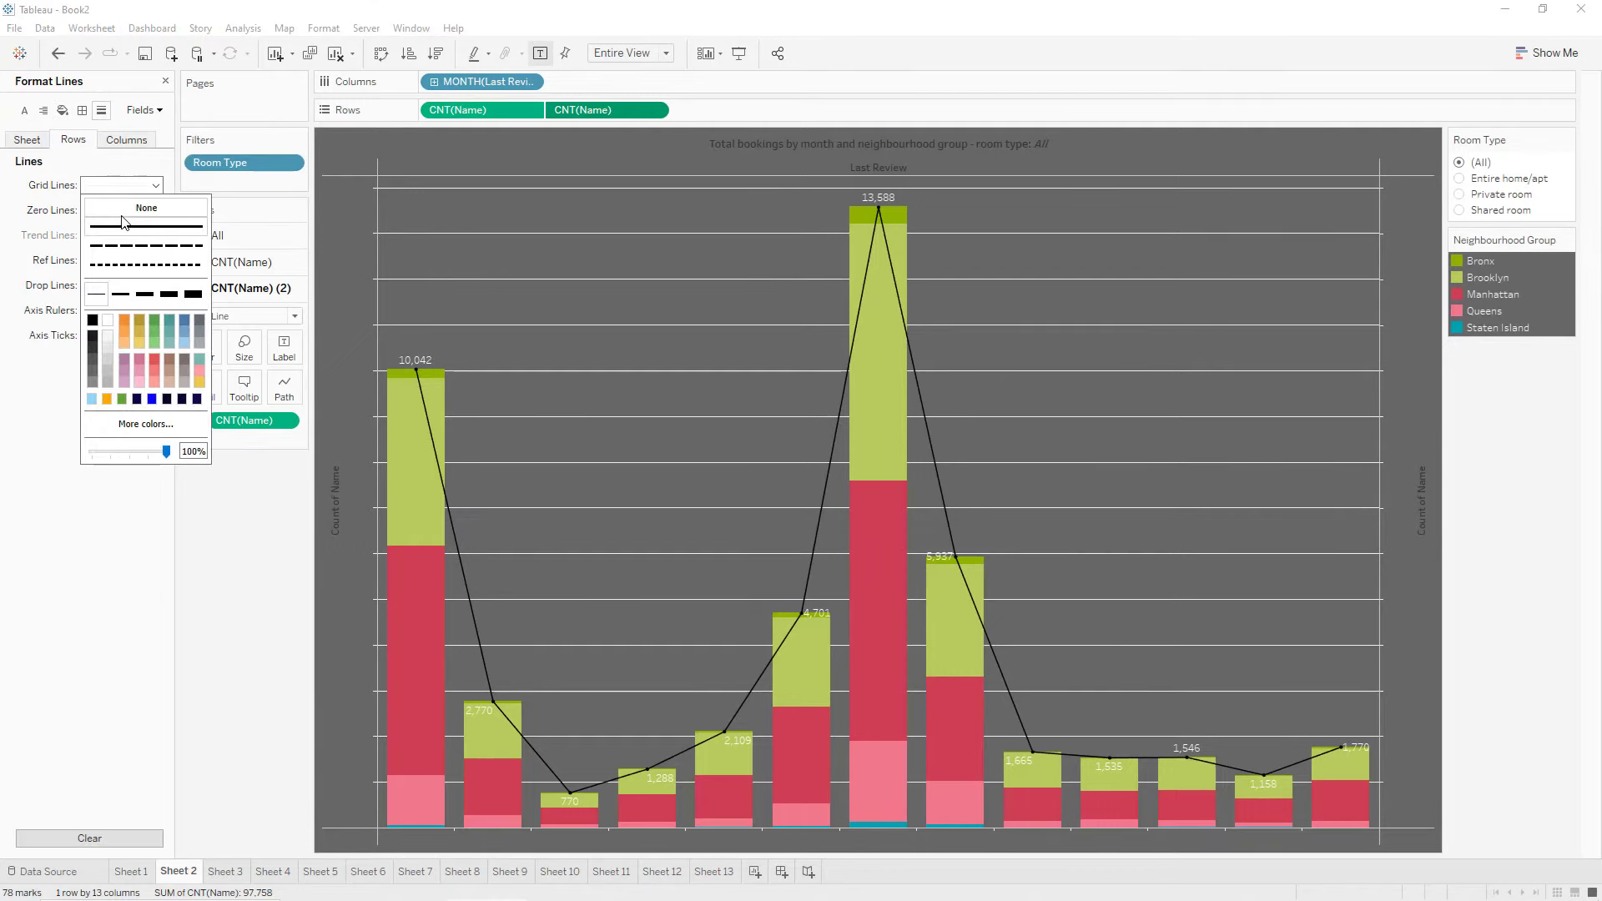
pyautogui.click(123, 209)
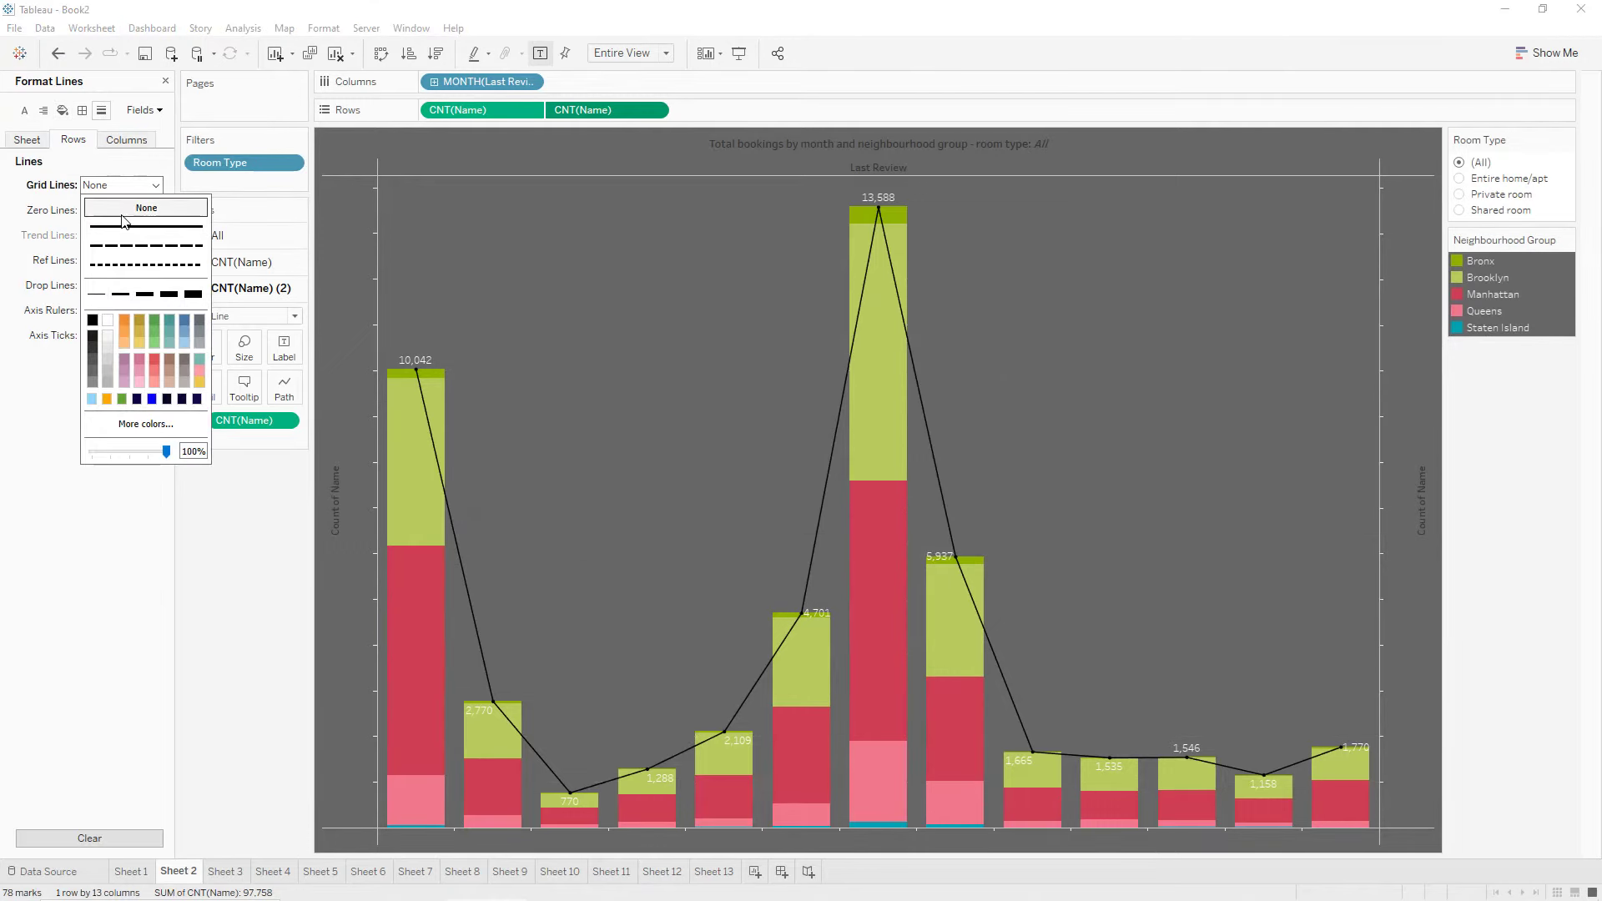
# Set the bookings chart's worksheet font to white, bold and size 8.
pyautogui.click(25, 111)
pyautogui.click(27, 140)
pyautogui.click(121, 185)
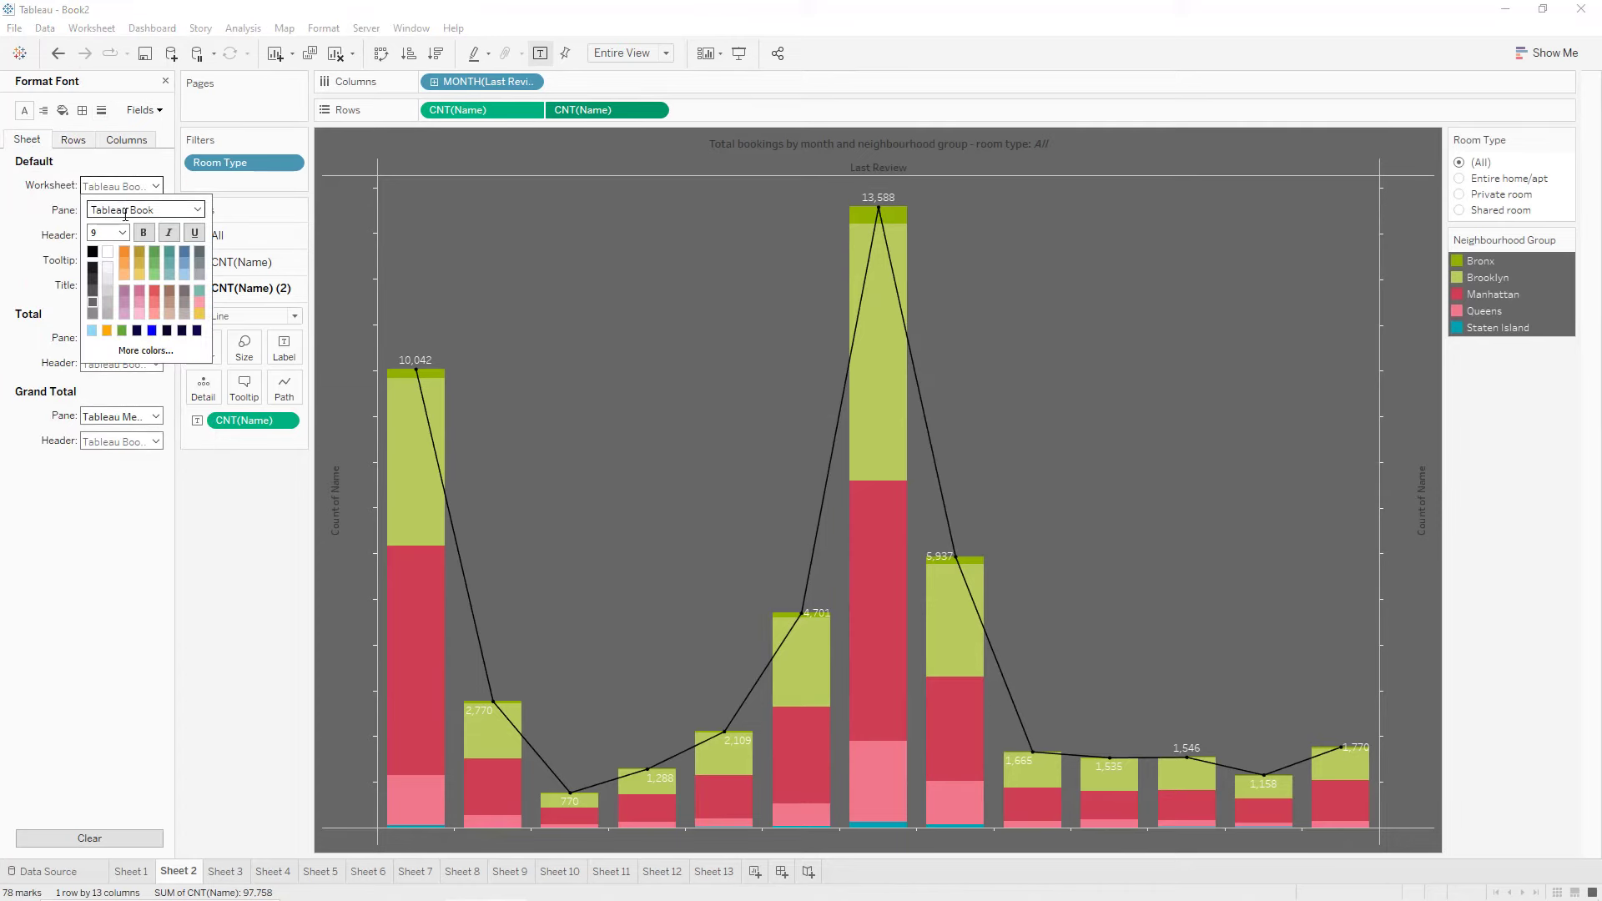
pyautogui.click(110, 251)
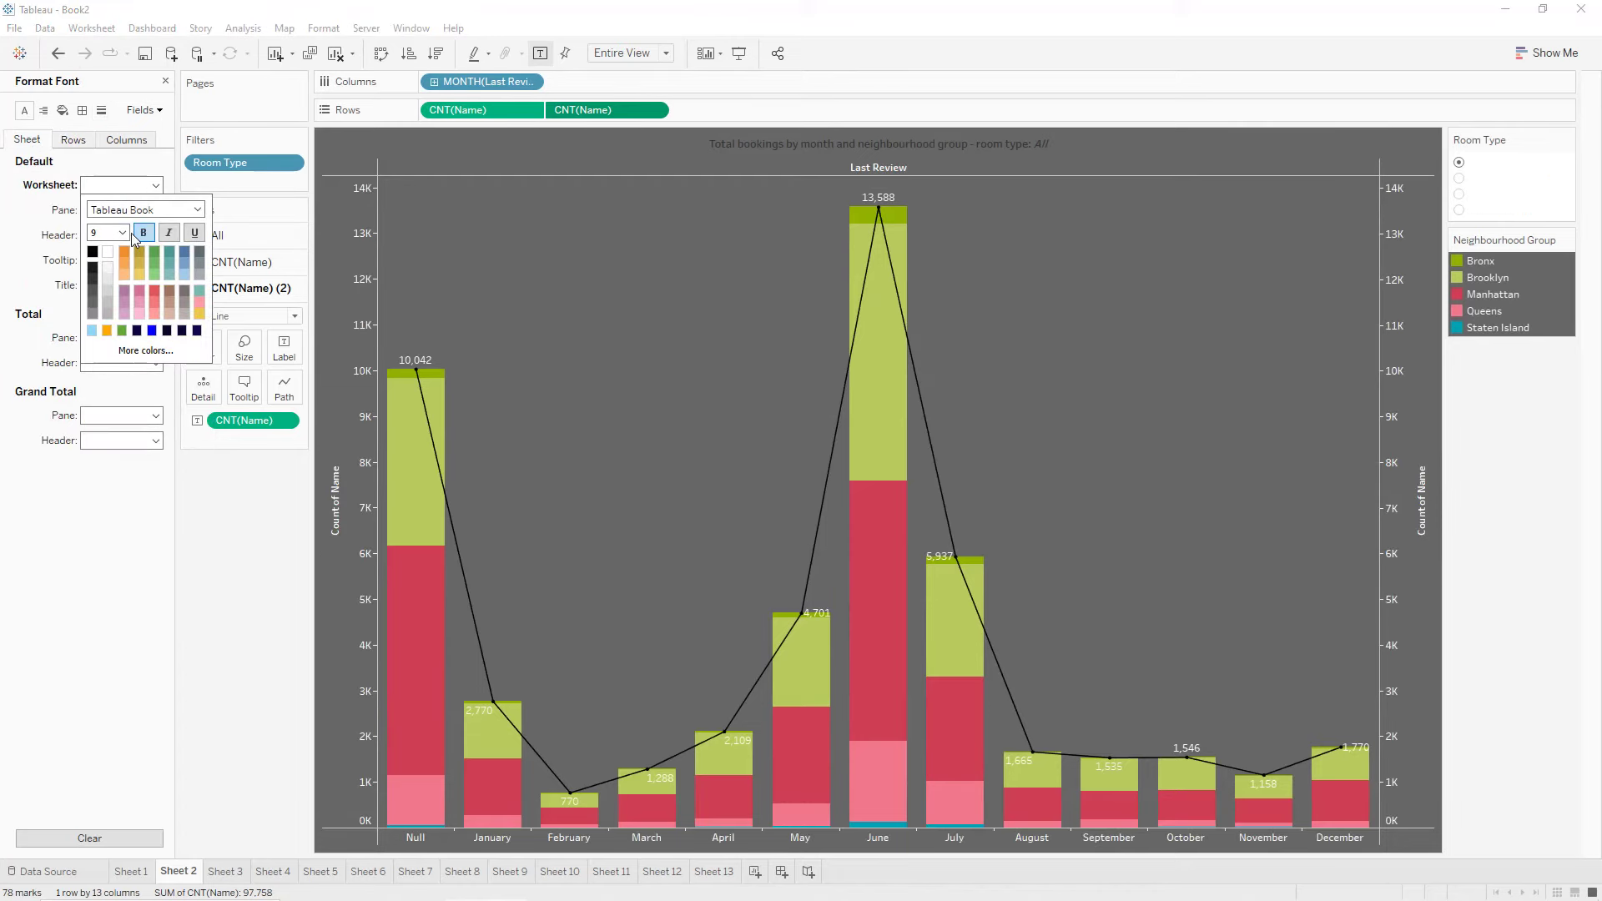
pyautogui.click(122, 233)
pyautogui.click(100, 265)
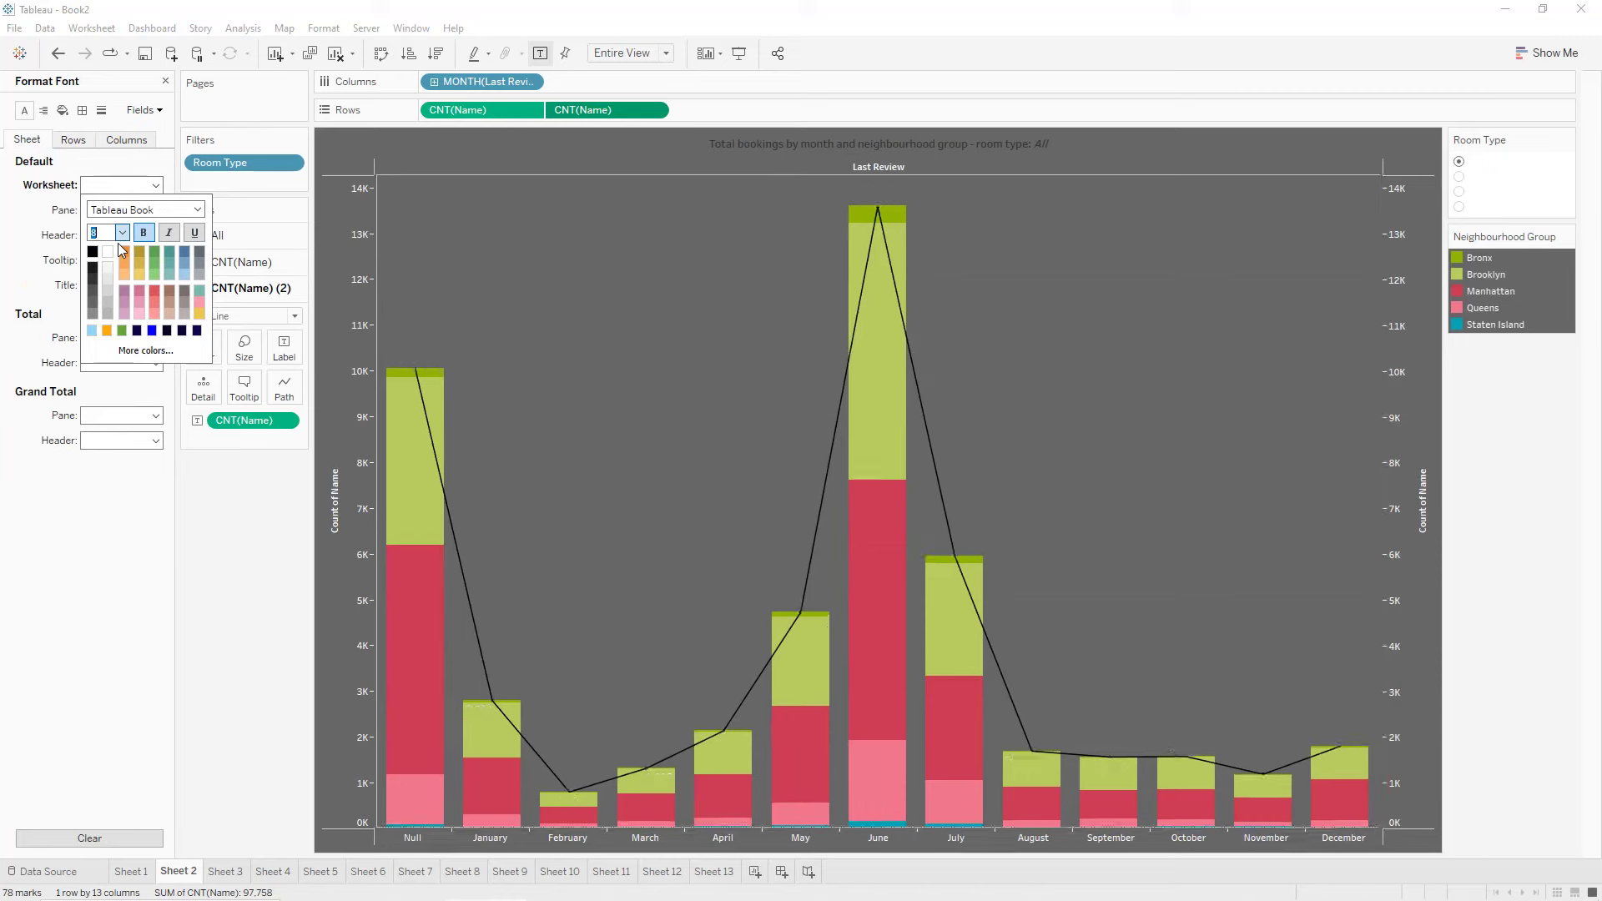
pyautogui.click(4, 246)
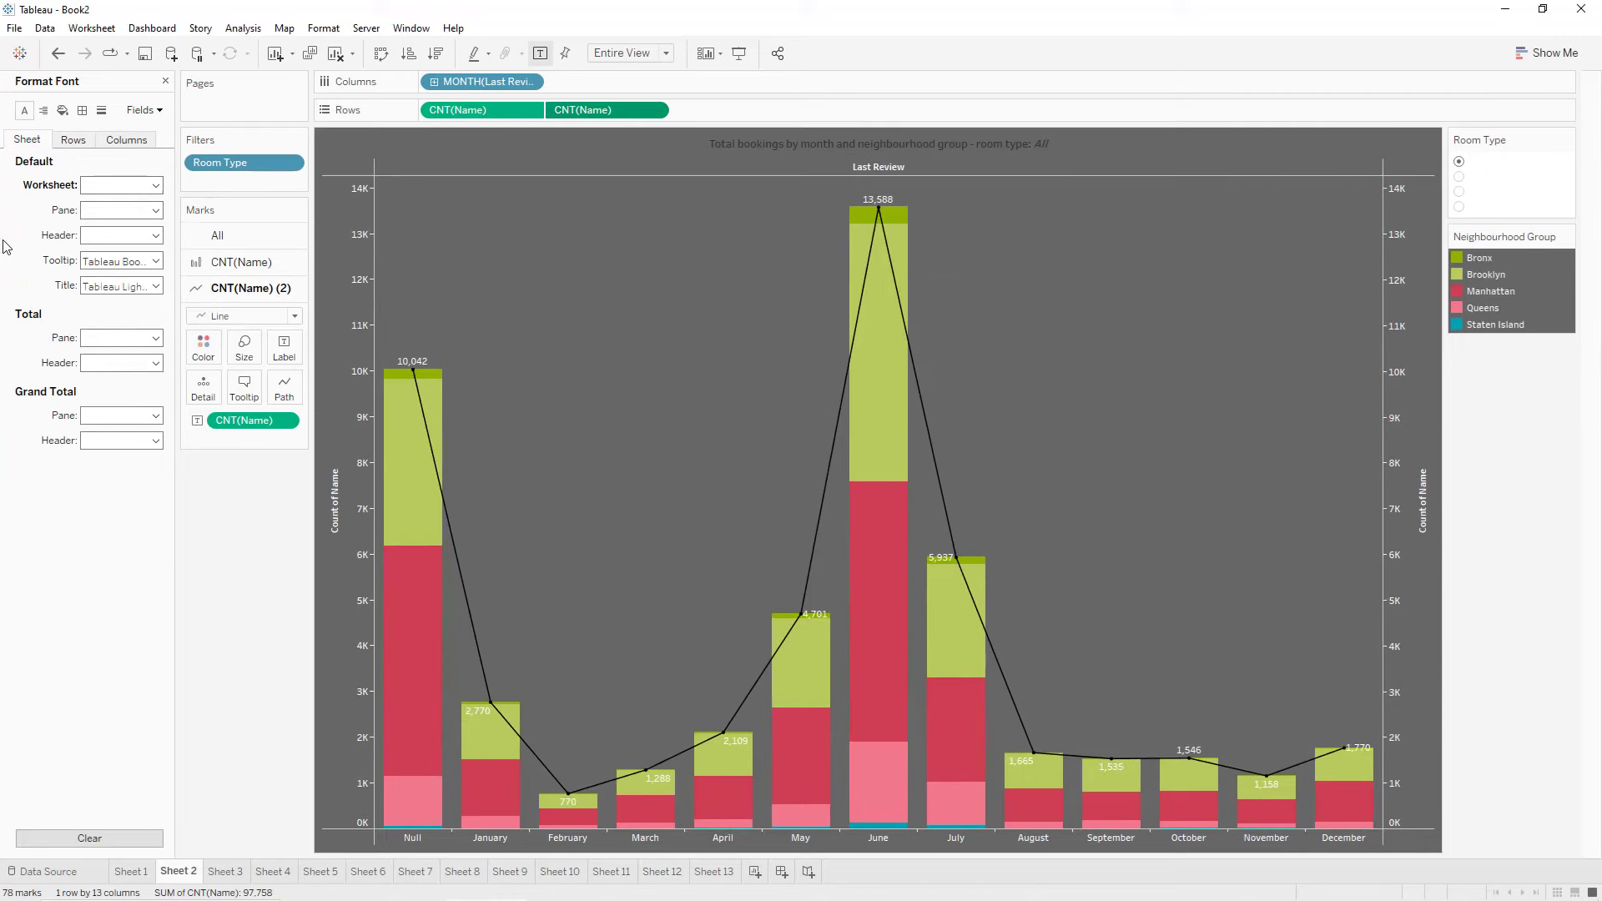
# Clear the title of the bookings chart's first Count of Name axis, beside the Null bar.
pyautogui.click(335, 506)
pyautogui.tripleClick(816, 565)
pyautogui.press('BackSpace')
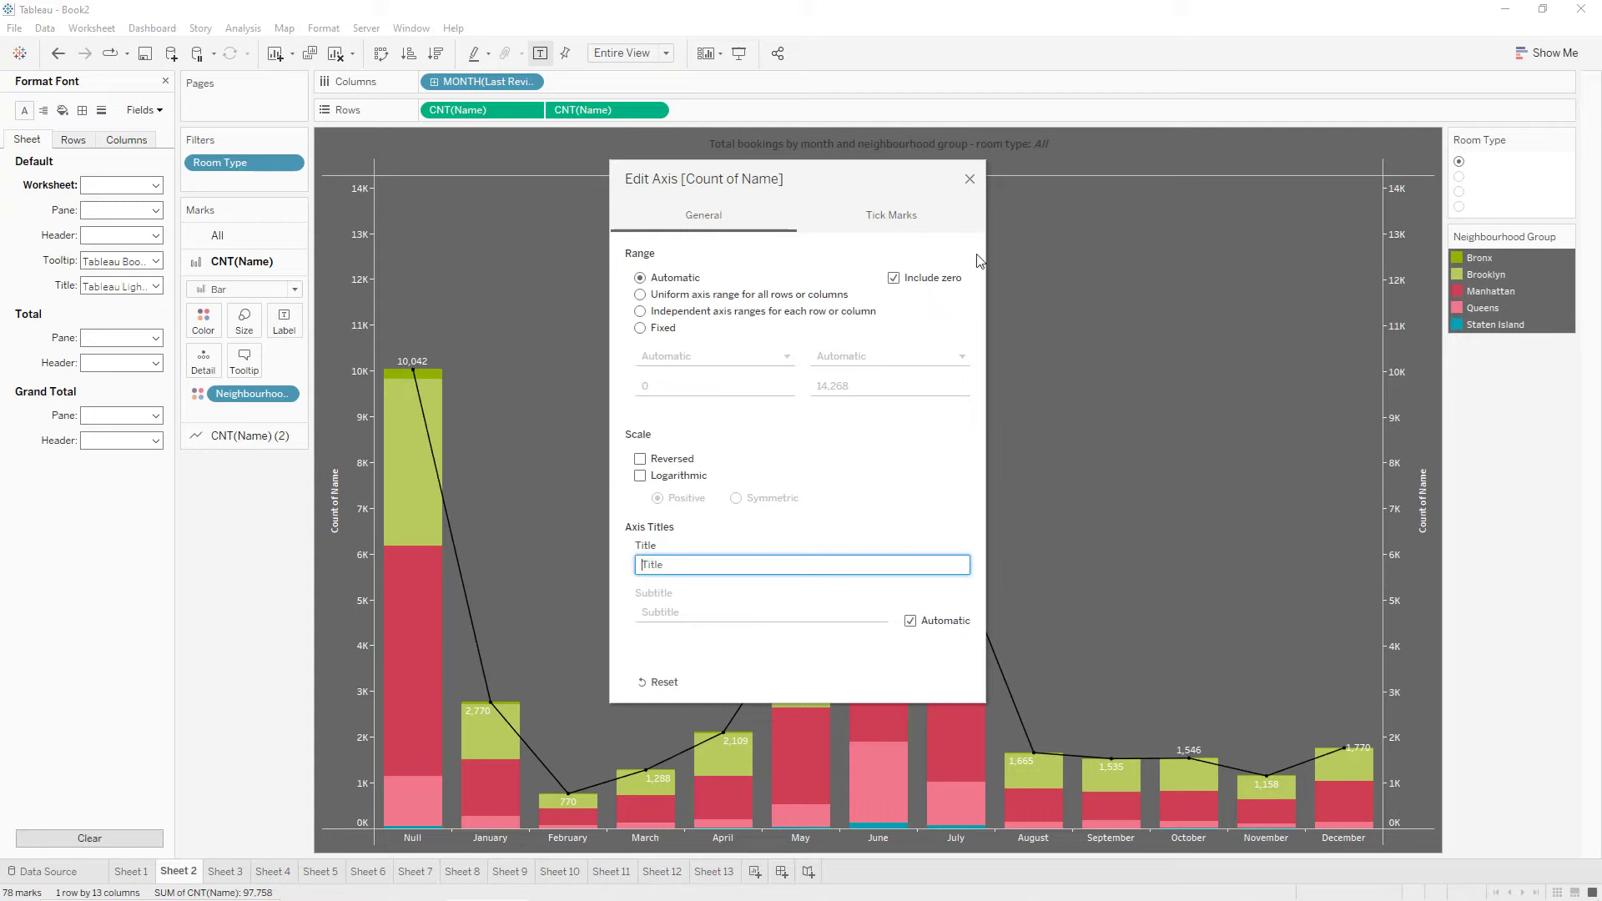
pyautogui.click(971, 181)
# Set the date format of the chart's month headers to Abbreviation.
pyautogui.click(850, 838)
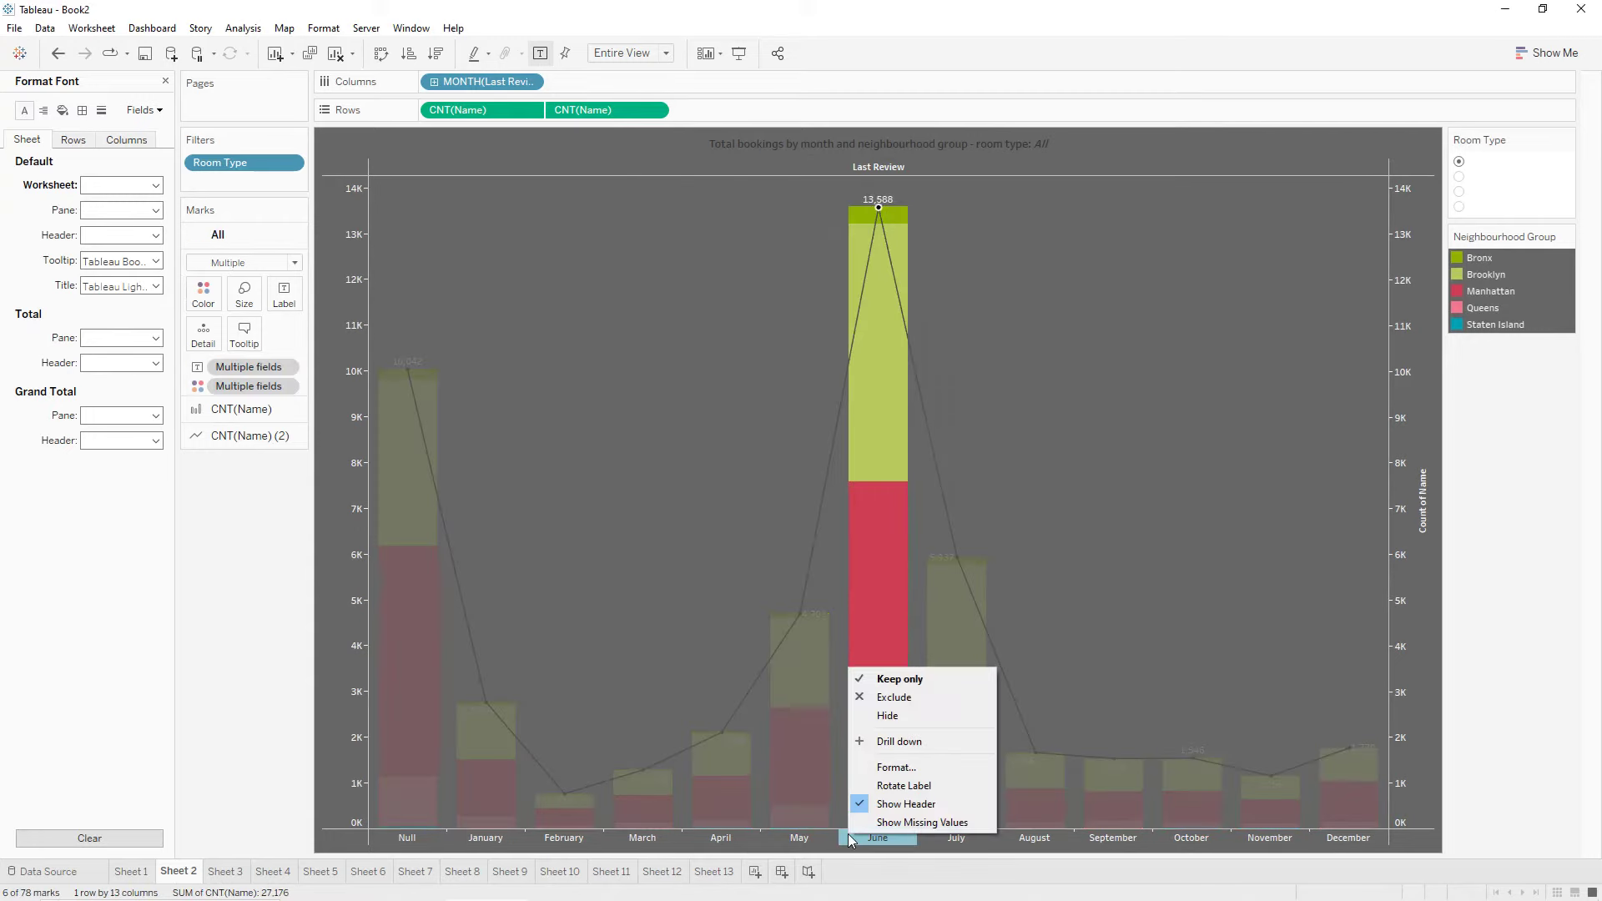
pyautogui.click(874, 768)
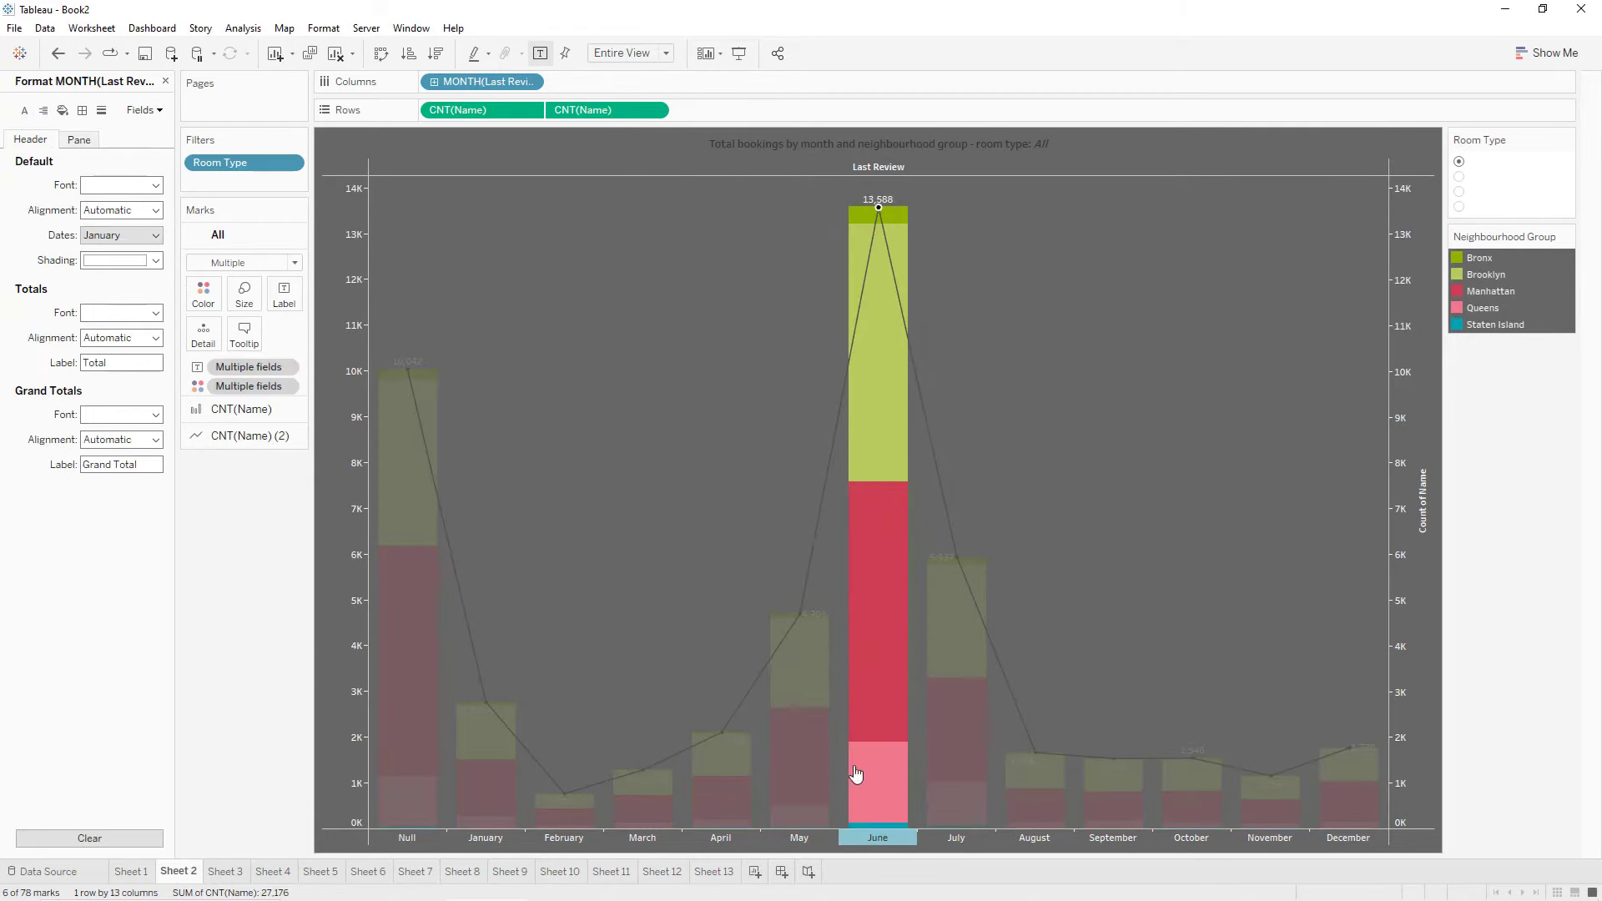
pyautogui.click(93, 237)
pyautogui.click(117, 286)
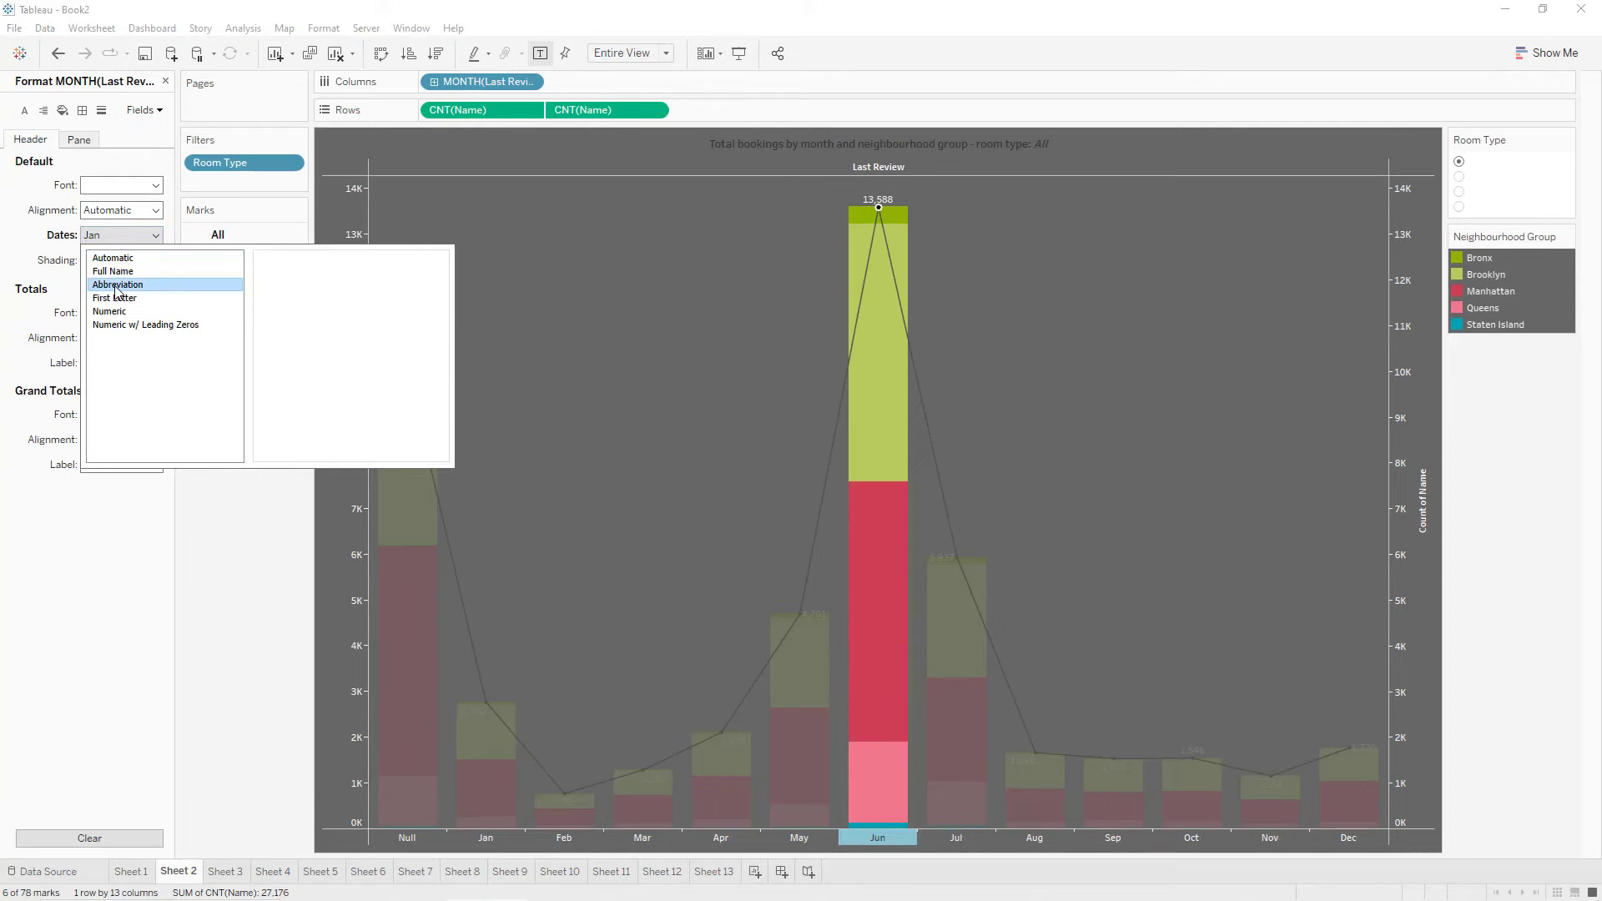
pyautogui.click(324, 227)
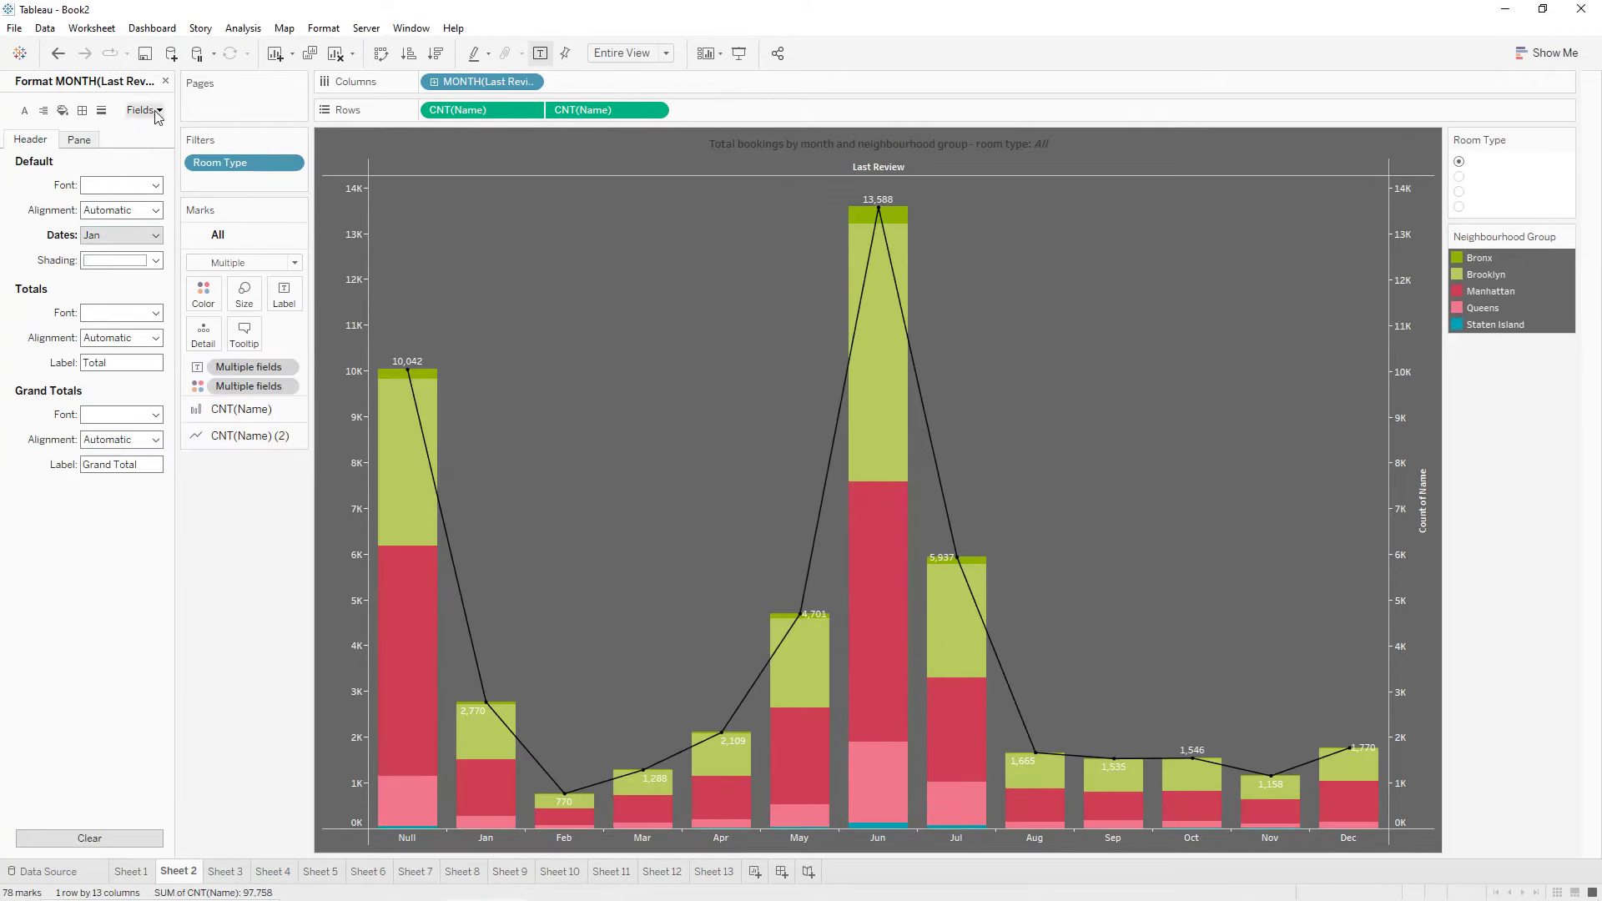
# Set the default cell border of the bookings chart to a thin white line.
pyautogui.click(82, 110)
pyautogui.click(107, 186)
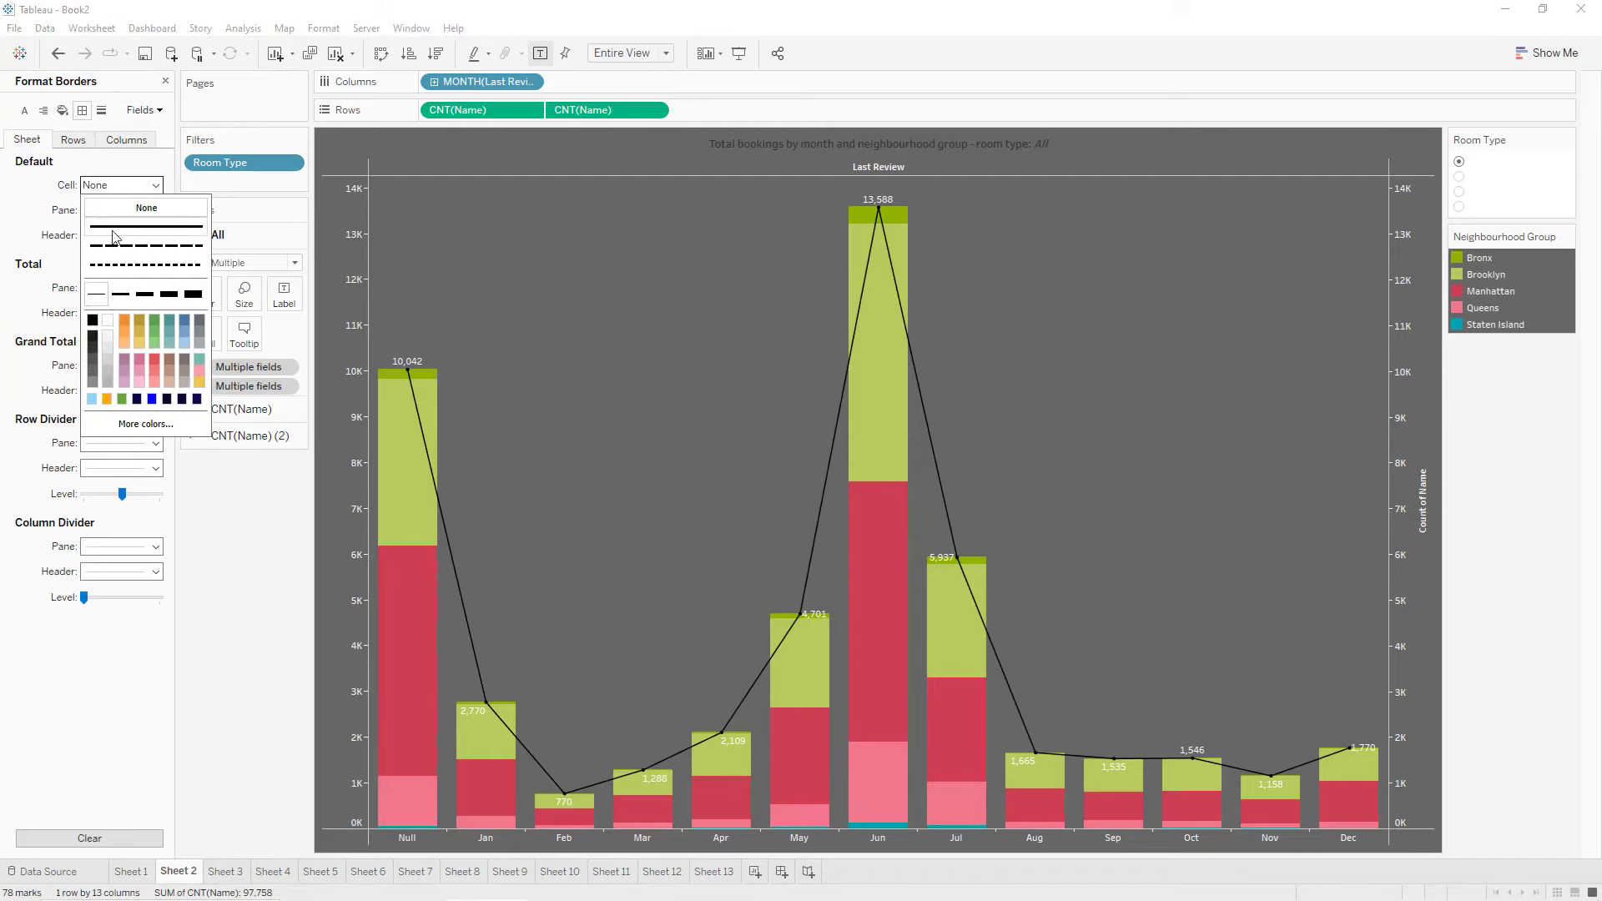
pyautogui.click(98, 300)
pyautogui.click(108, 322)
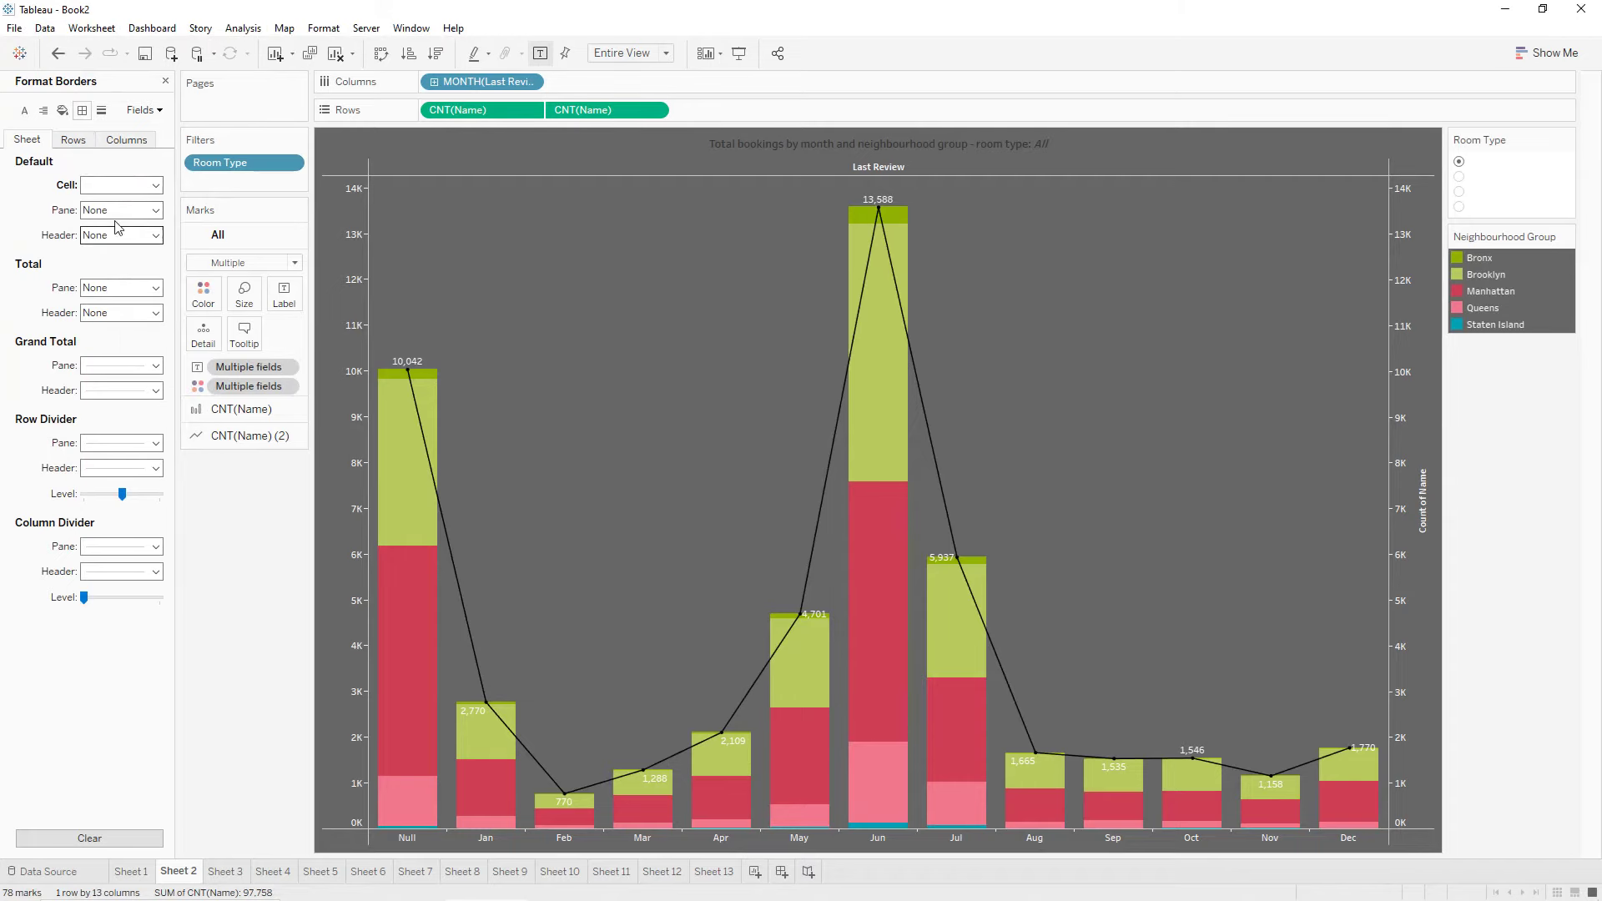
# Set the default pane and header borders of the booking chart to white.
pyautogui.click(121, 211)
pyautogui.click(108, 348)
pyautogui.click(121, 236)
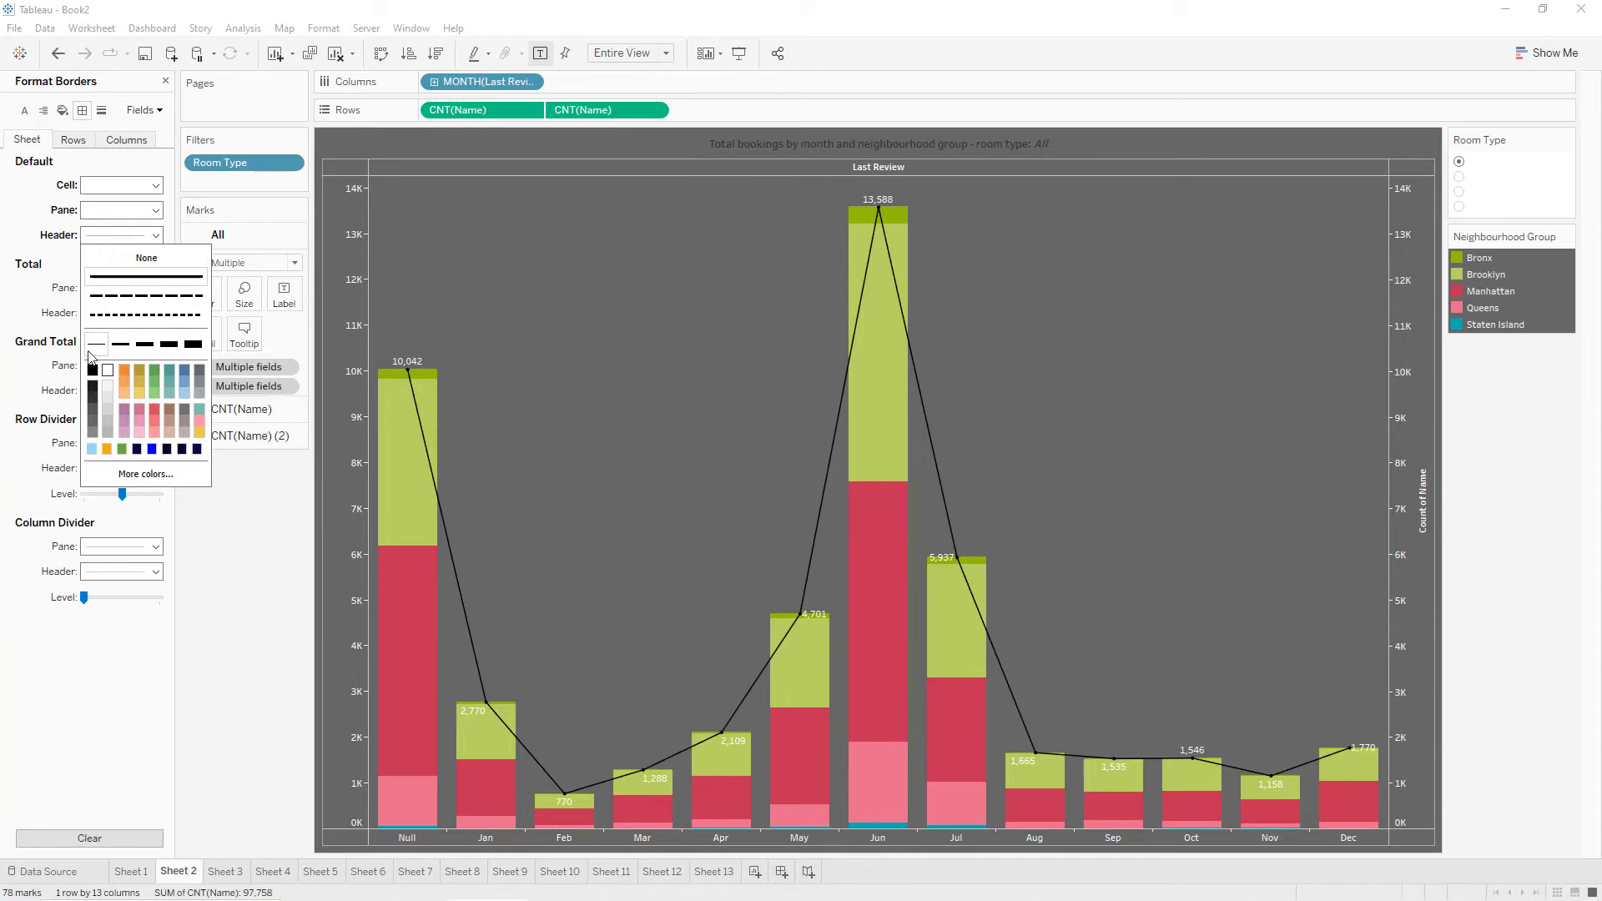
pyautogui.click(108, 370)
# Set the pane lines of both the row divider and the column divider to white.
pyautogui.click(121, 443)
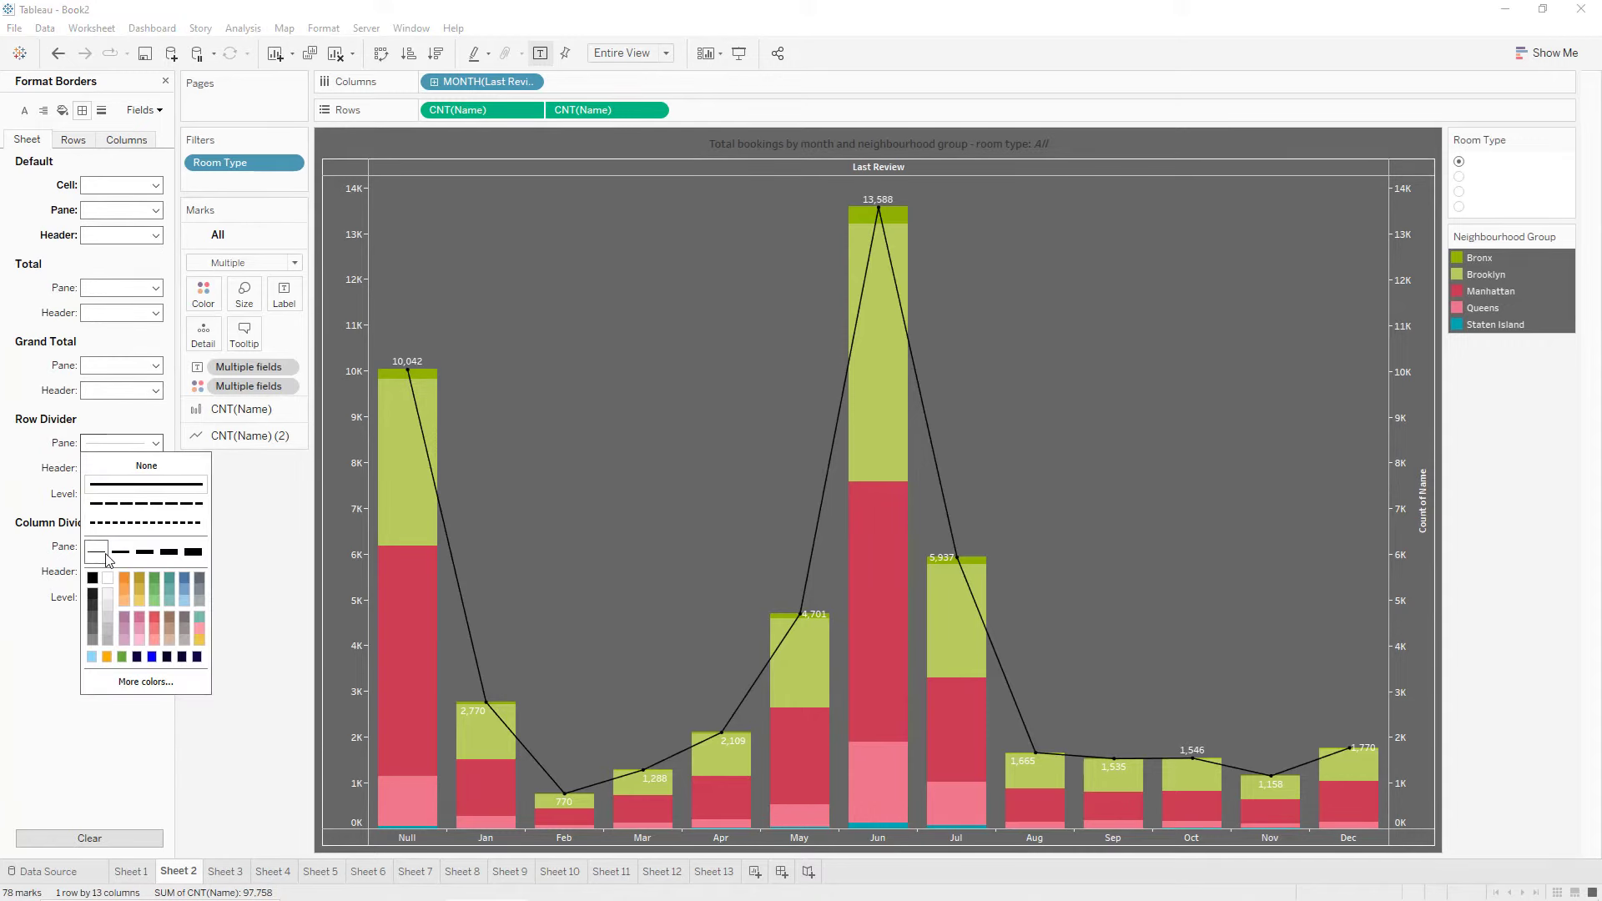
pyautogui.click(29, 501)
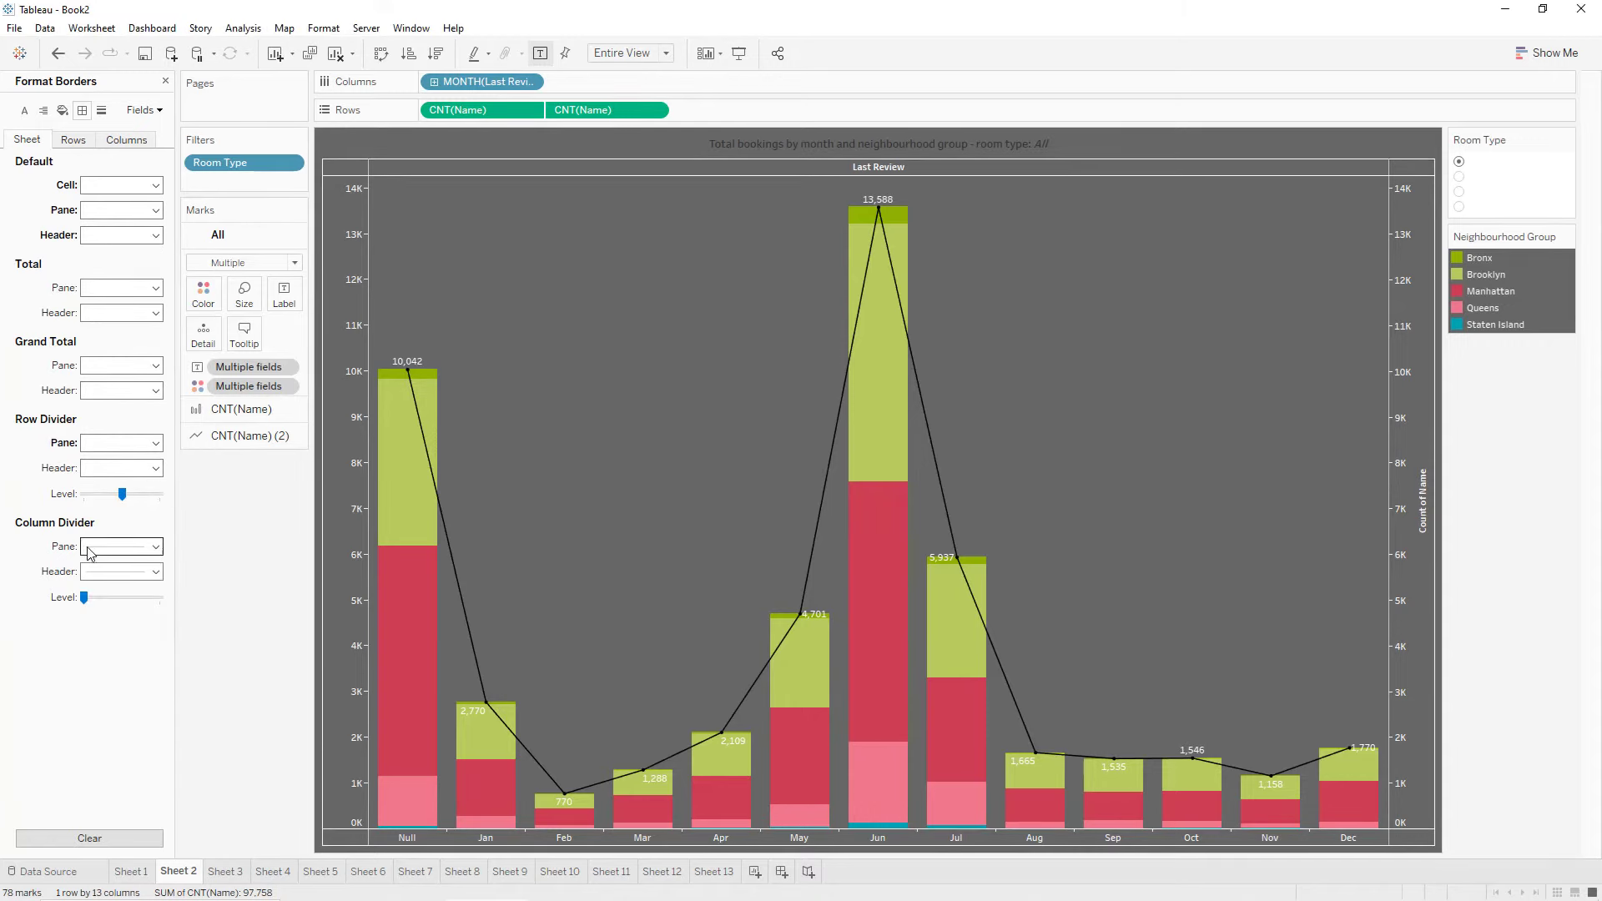
pyautogui.click(121, 546)
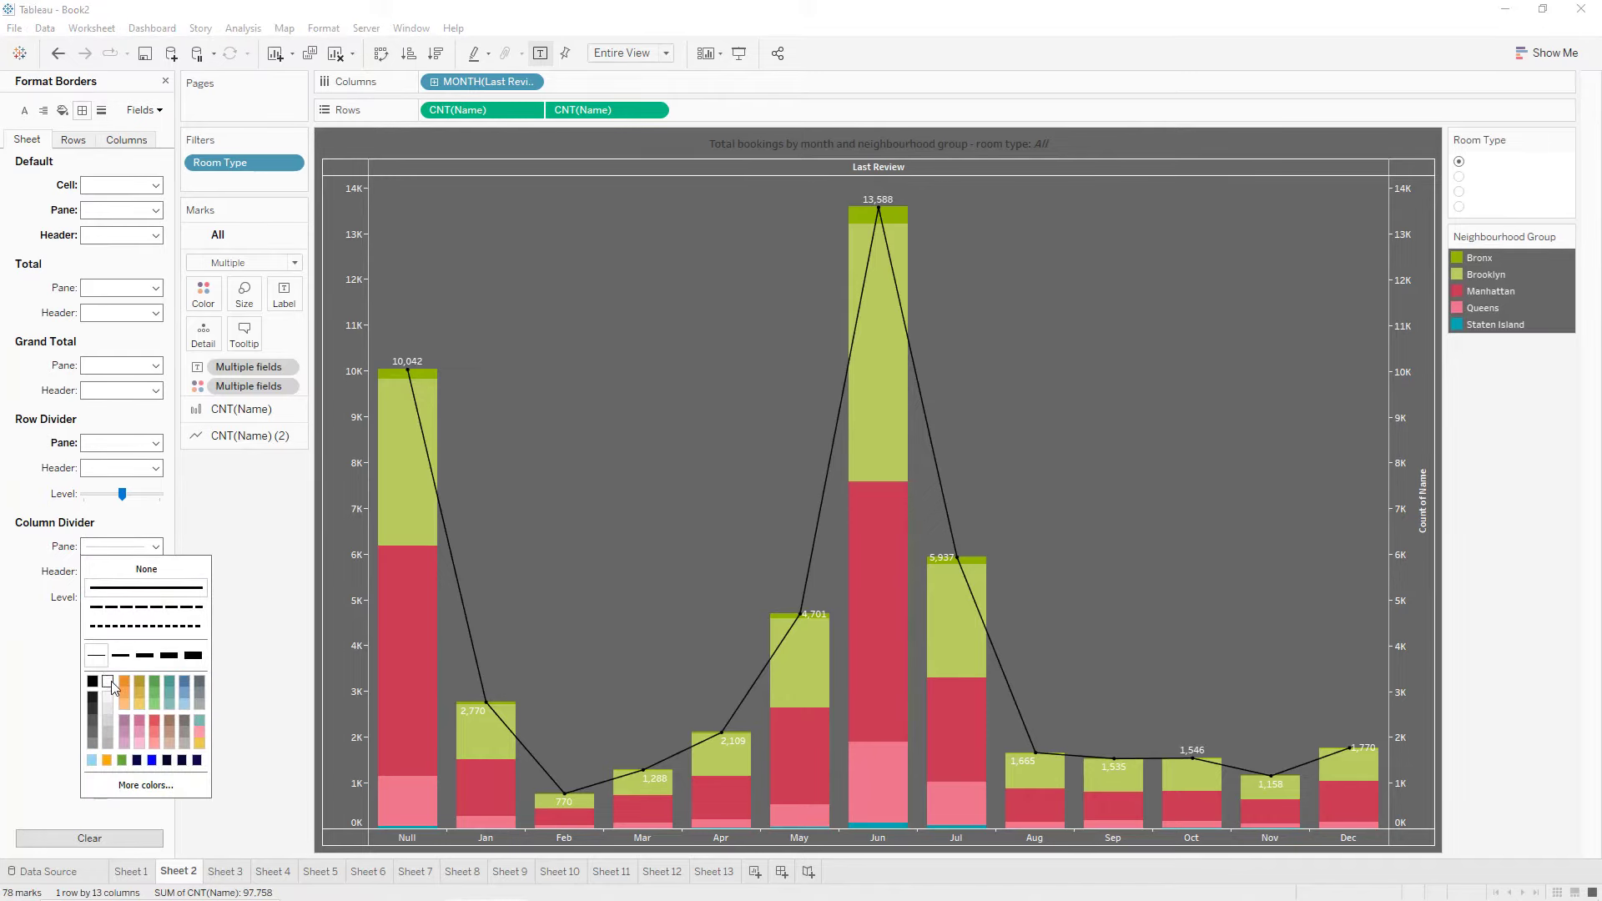
pyautogui.click(16, 615)
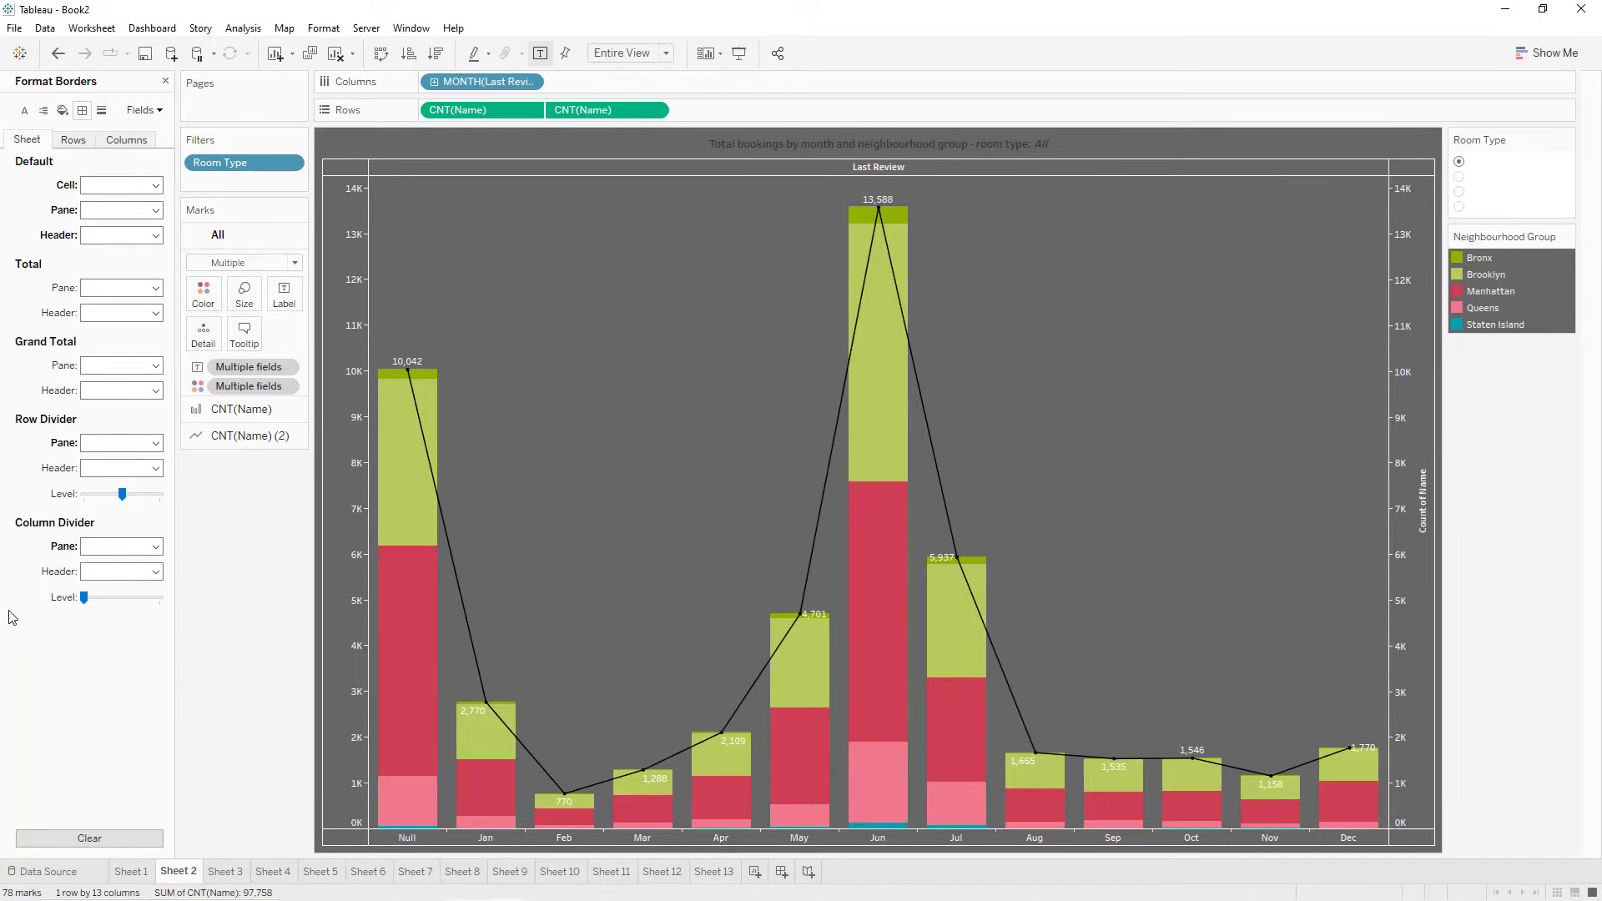
# Change the whole title text of the monthly bookings chart to white.
pyautogui.doubleClick(893, 140)
pyautogui.hotkey('ctrl', 'a')
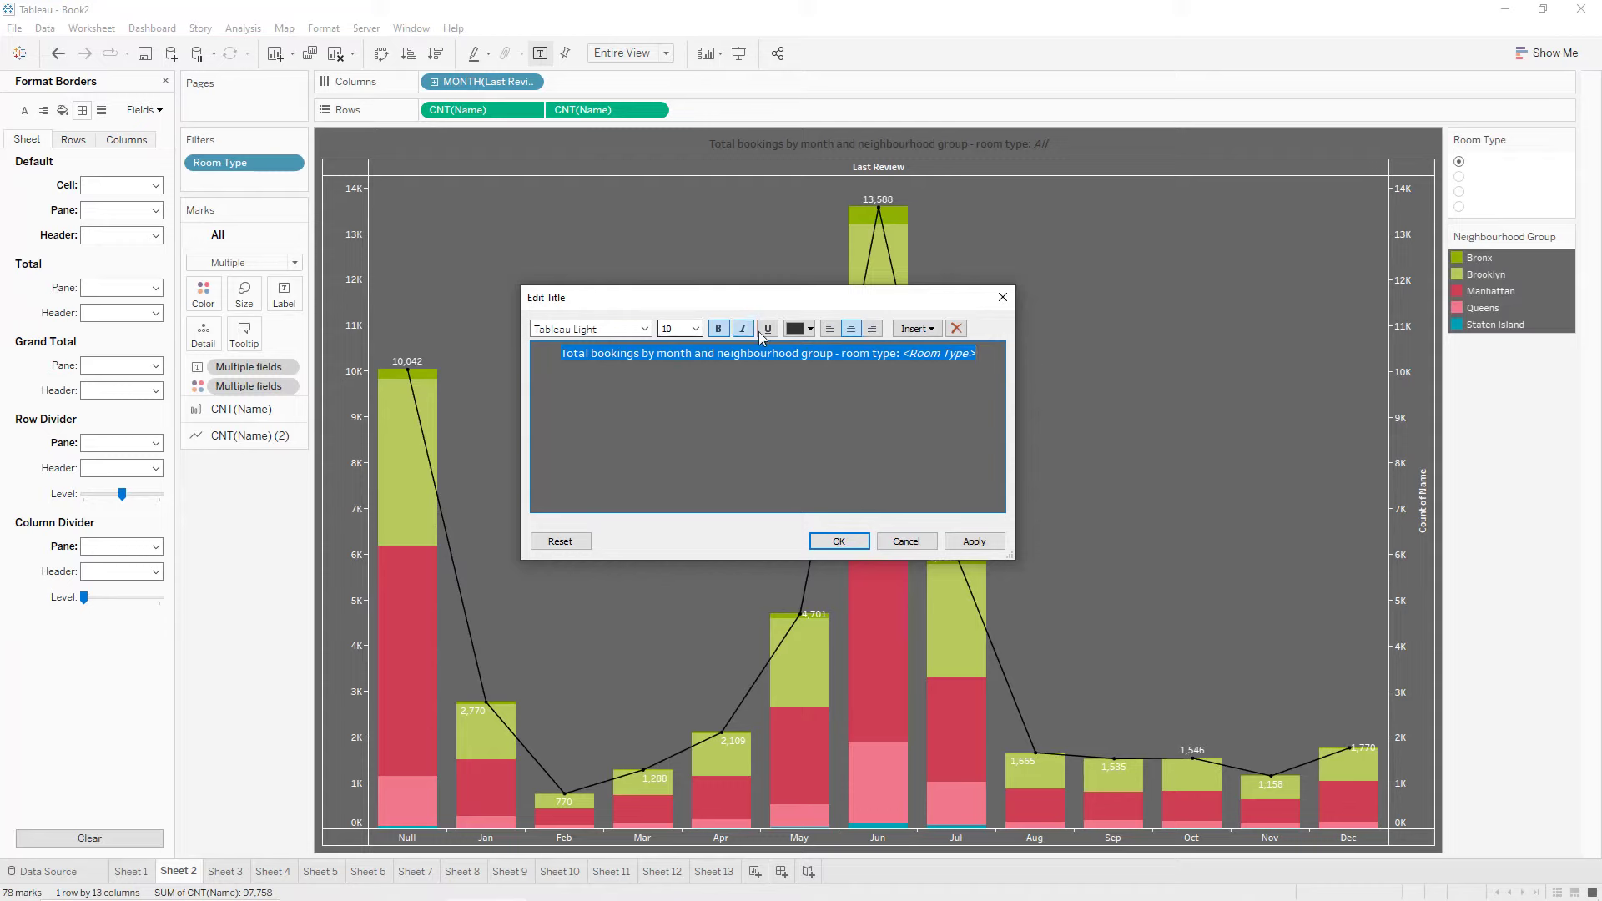
pyautogui.click(797, 331)
pyautogui.click(814, 347)
pyautogui.click(974, 540)
pyautogui.click(839, 541)
# Format the chart title with a thin white border.
pyautogui.rightClick(839, 149)
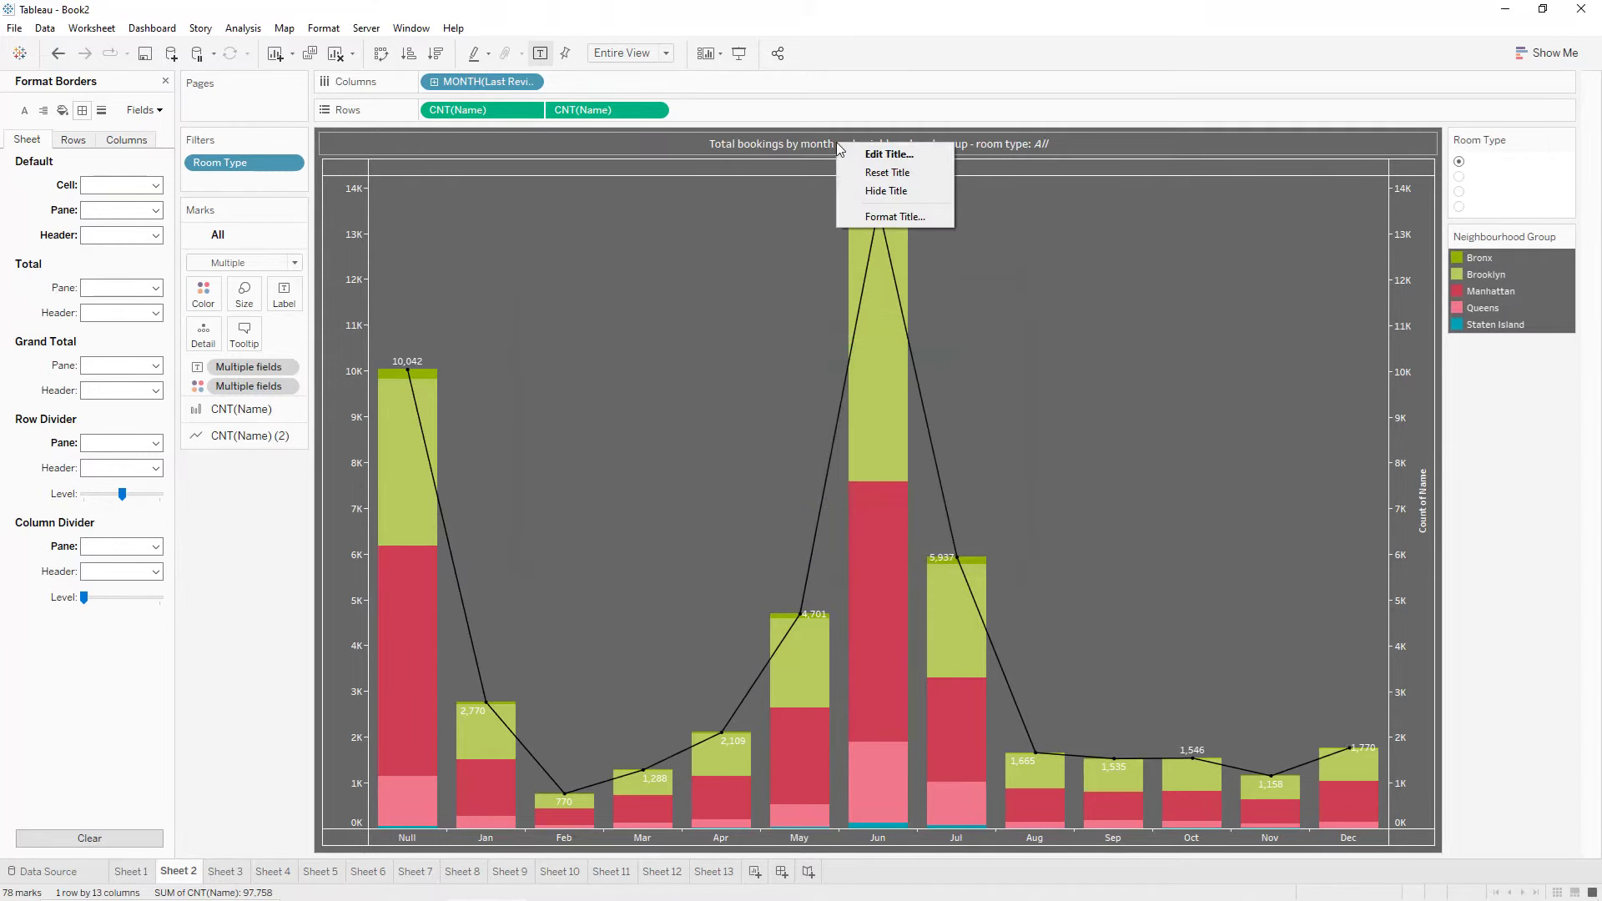
pyautogui.click(874, 215)
pyautogui.click(121, 157)
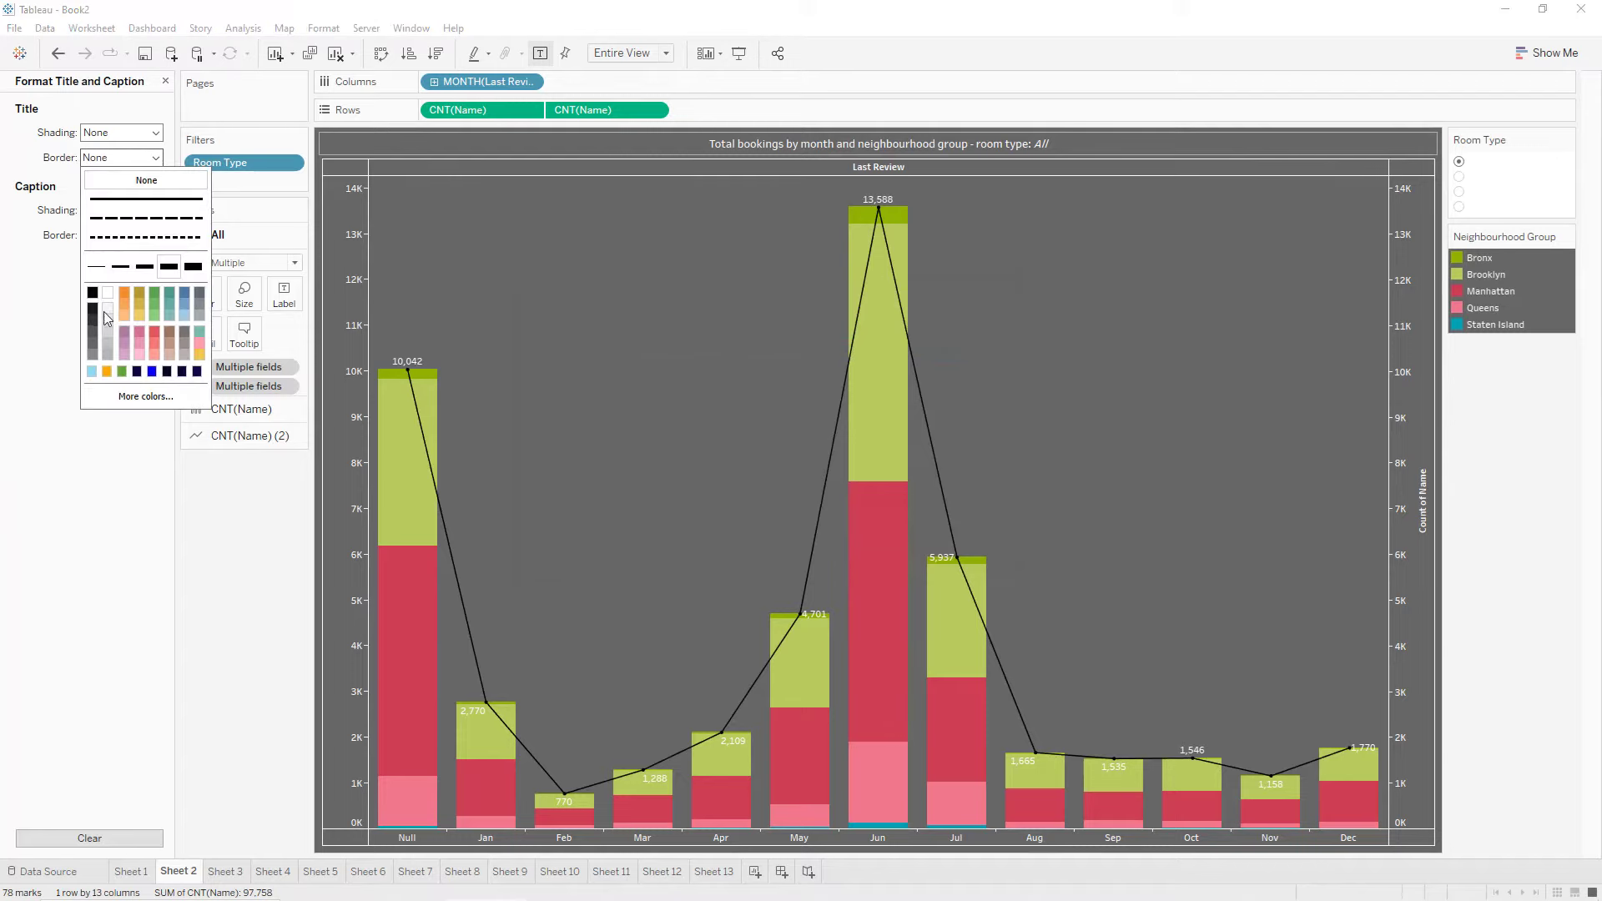
pyautogui.click(98, 268)
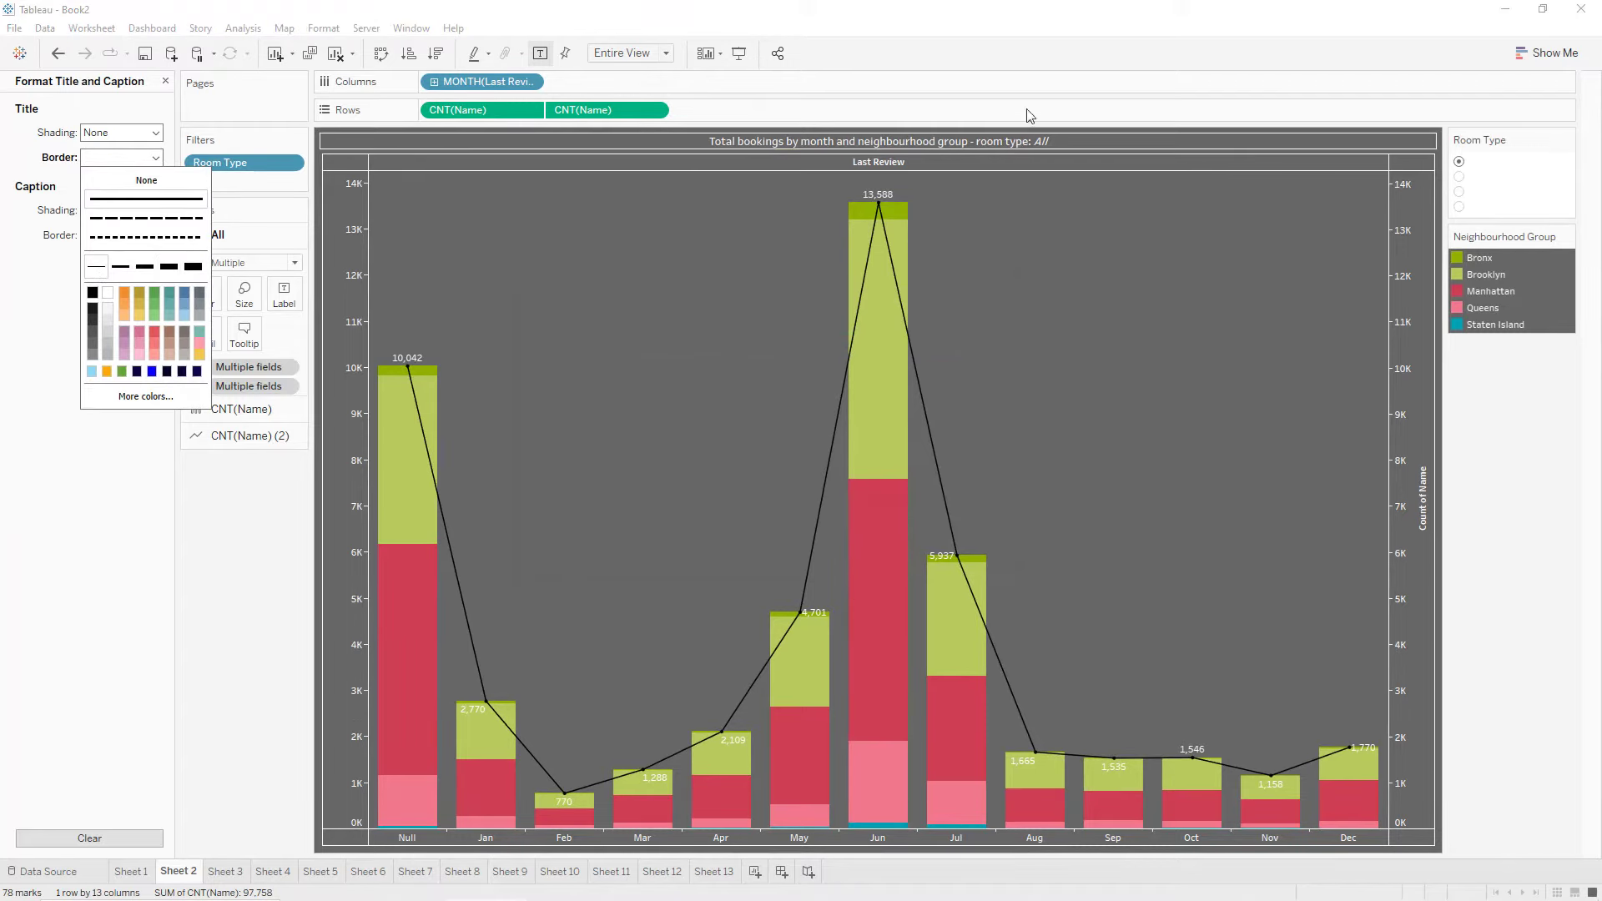
# Hide the field labels for columns and clear the Count of Name axis title.
pyautogui.rightClick(934, 161)
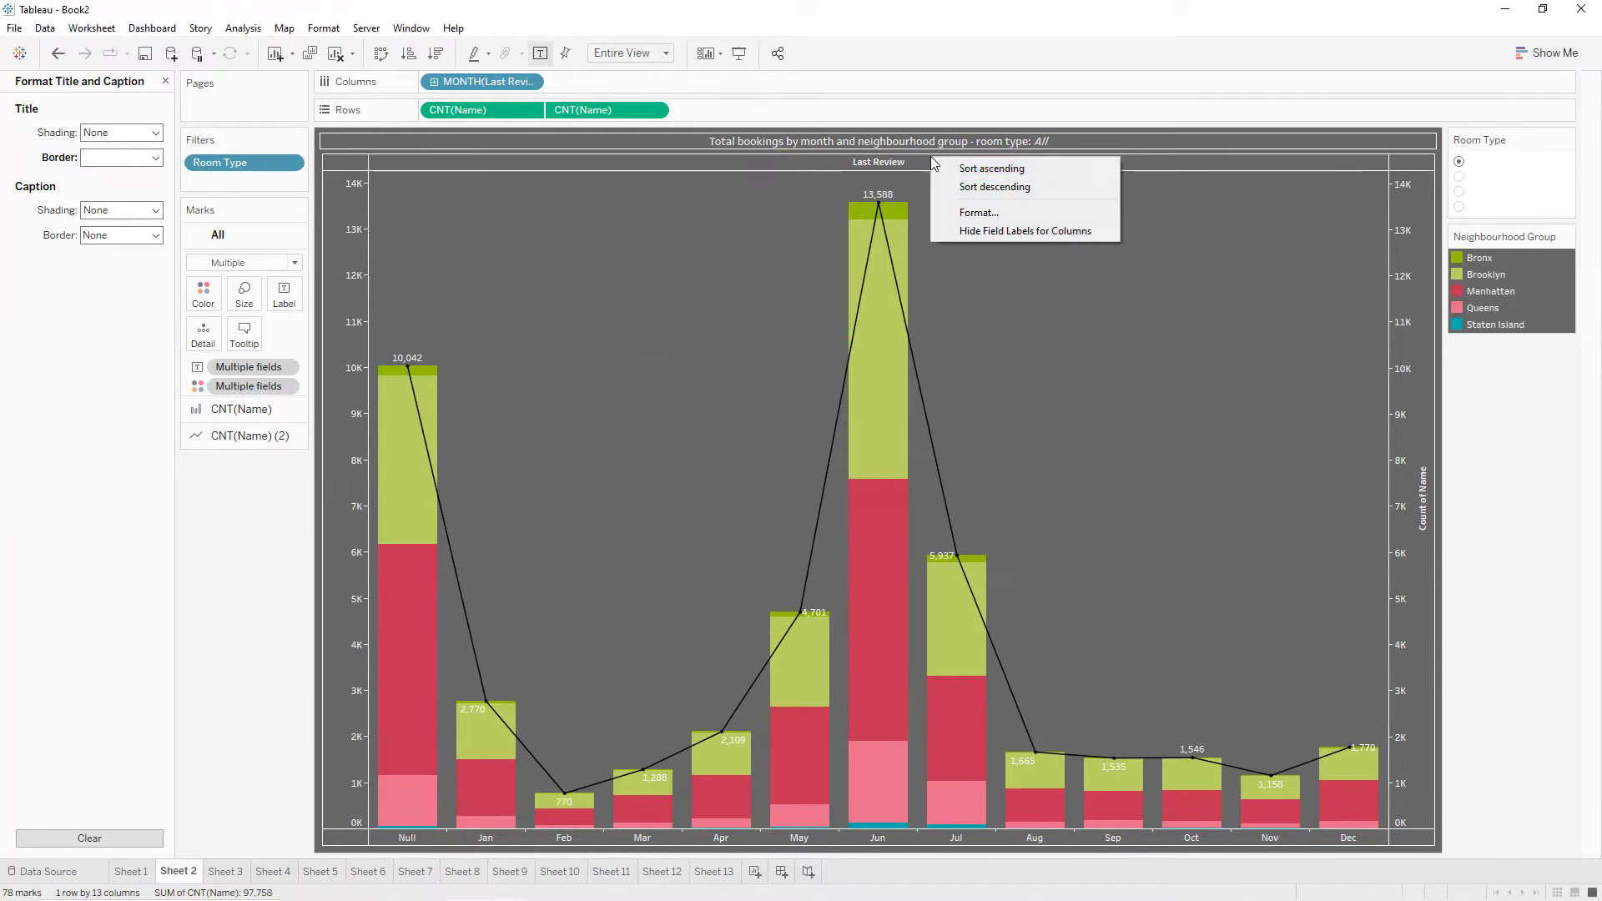
pyautogui.click(966, 231)
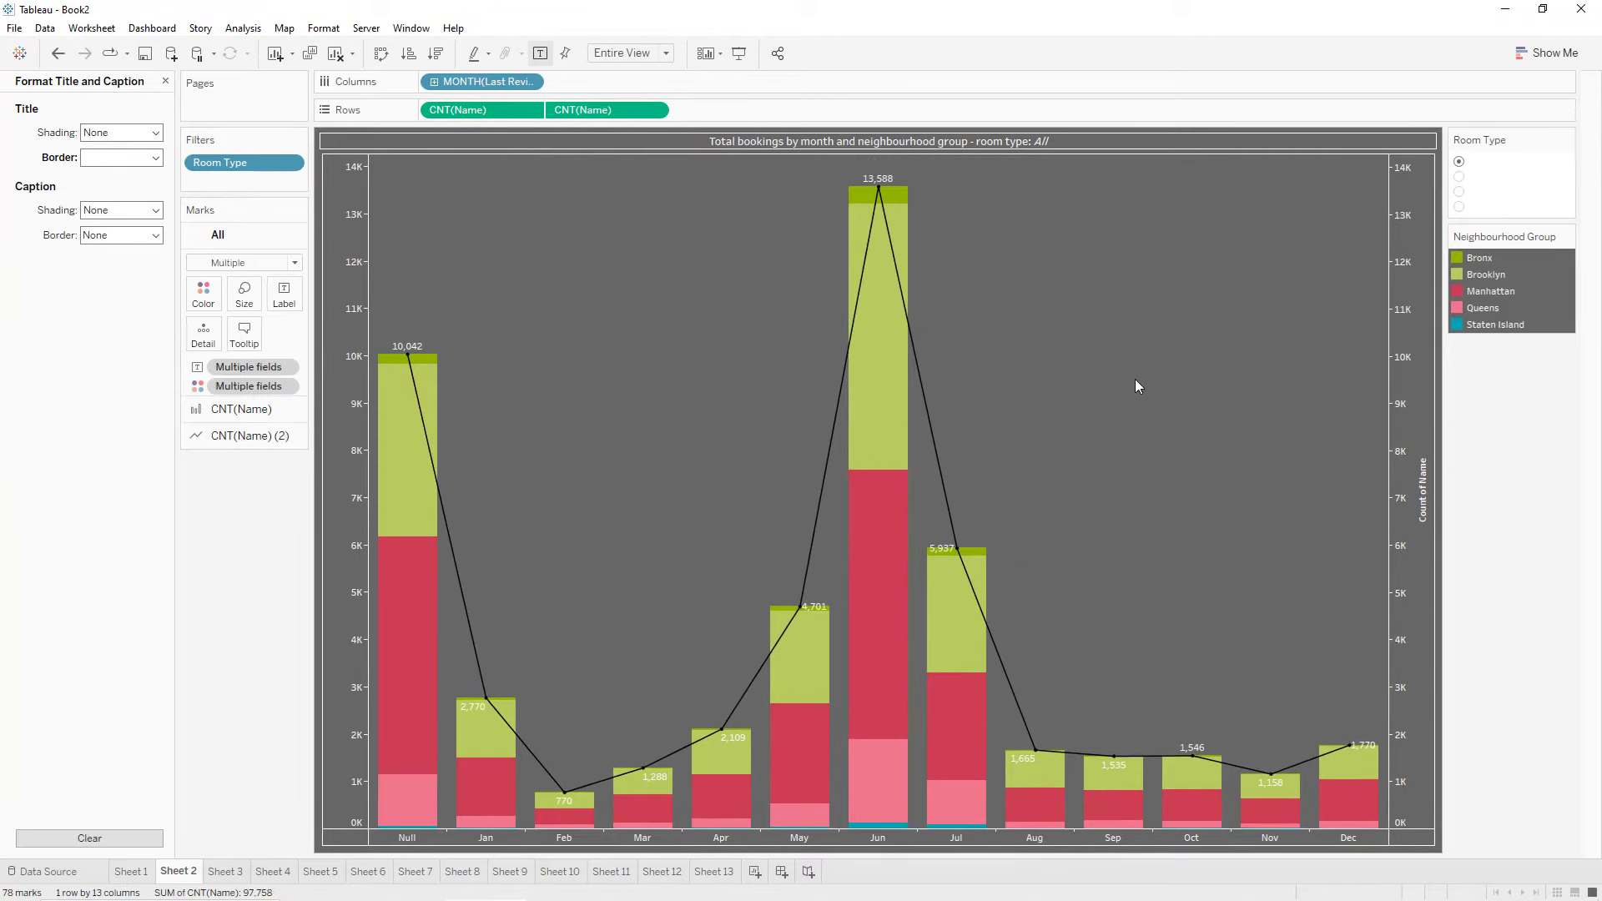
pyautogui.doubleClick(1422, 487)
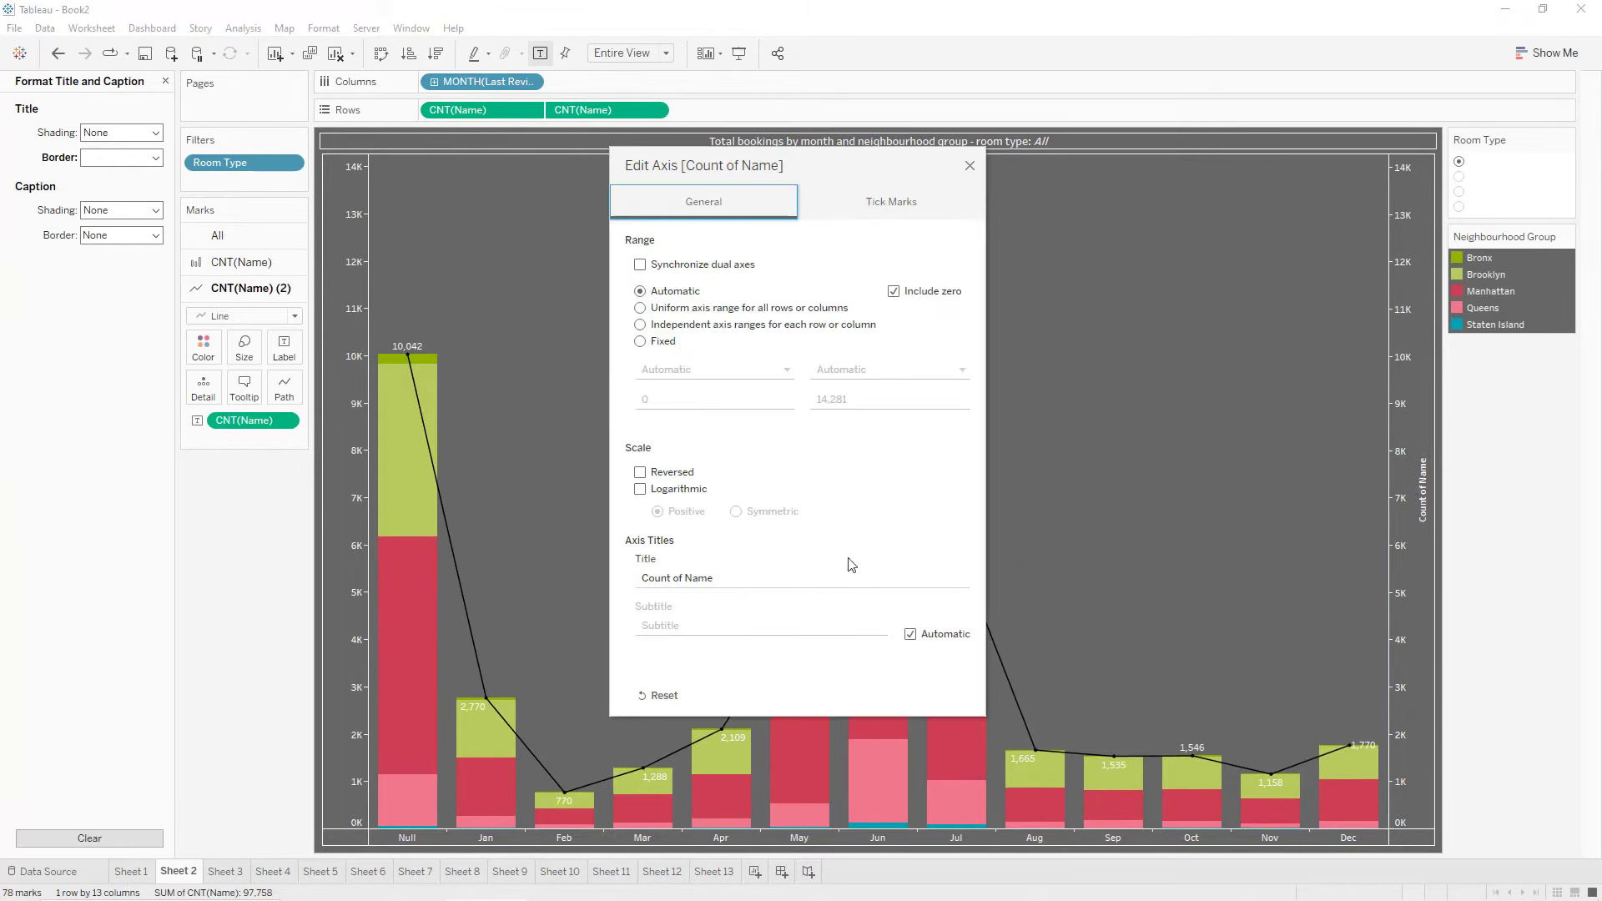
pyautogui.tripleClick(742, 577)
pyautogui.press('BackSpace')
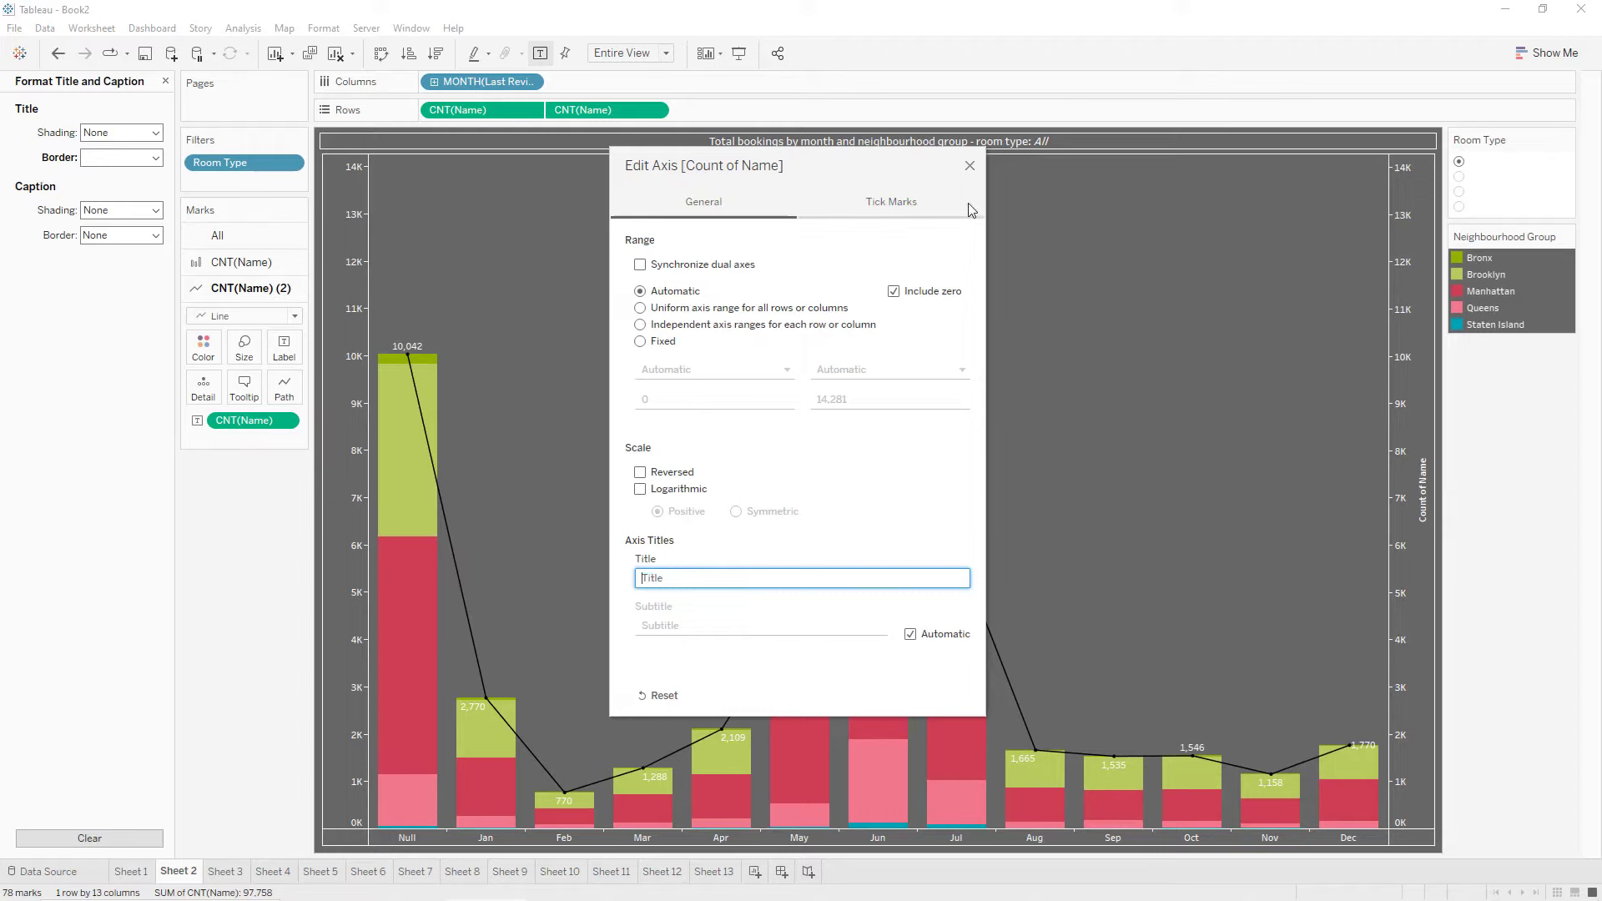
pyautogui.click(969, 167)
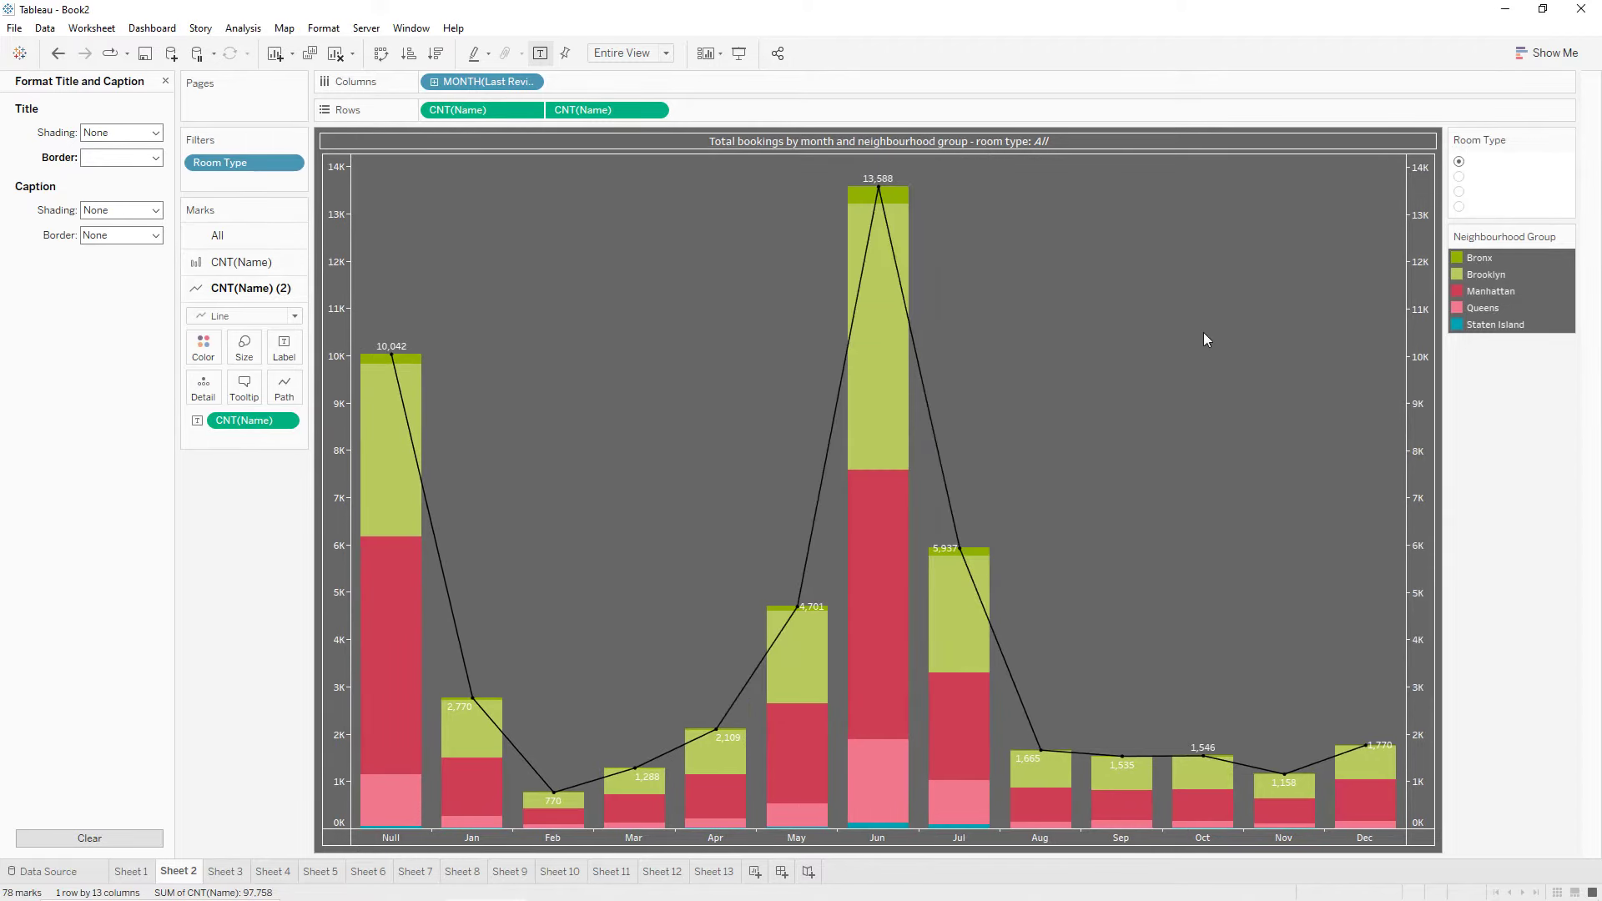
# On Sheet 3, change the whole title text of the donut chart to white.
pyautogui.click(225, 871)
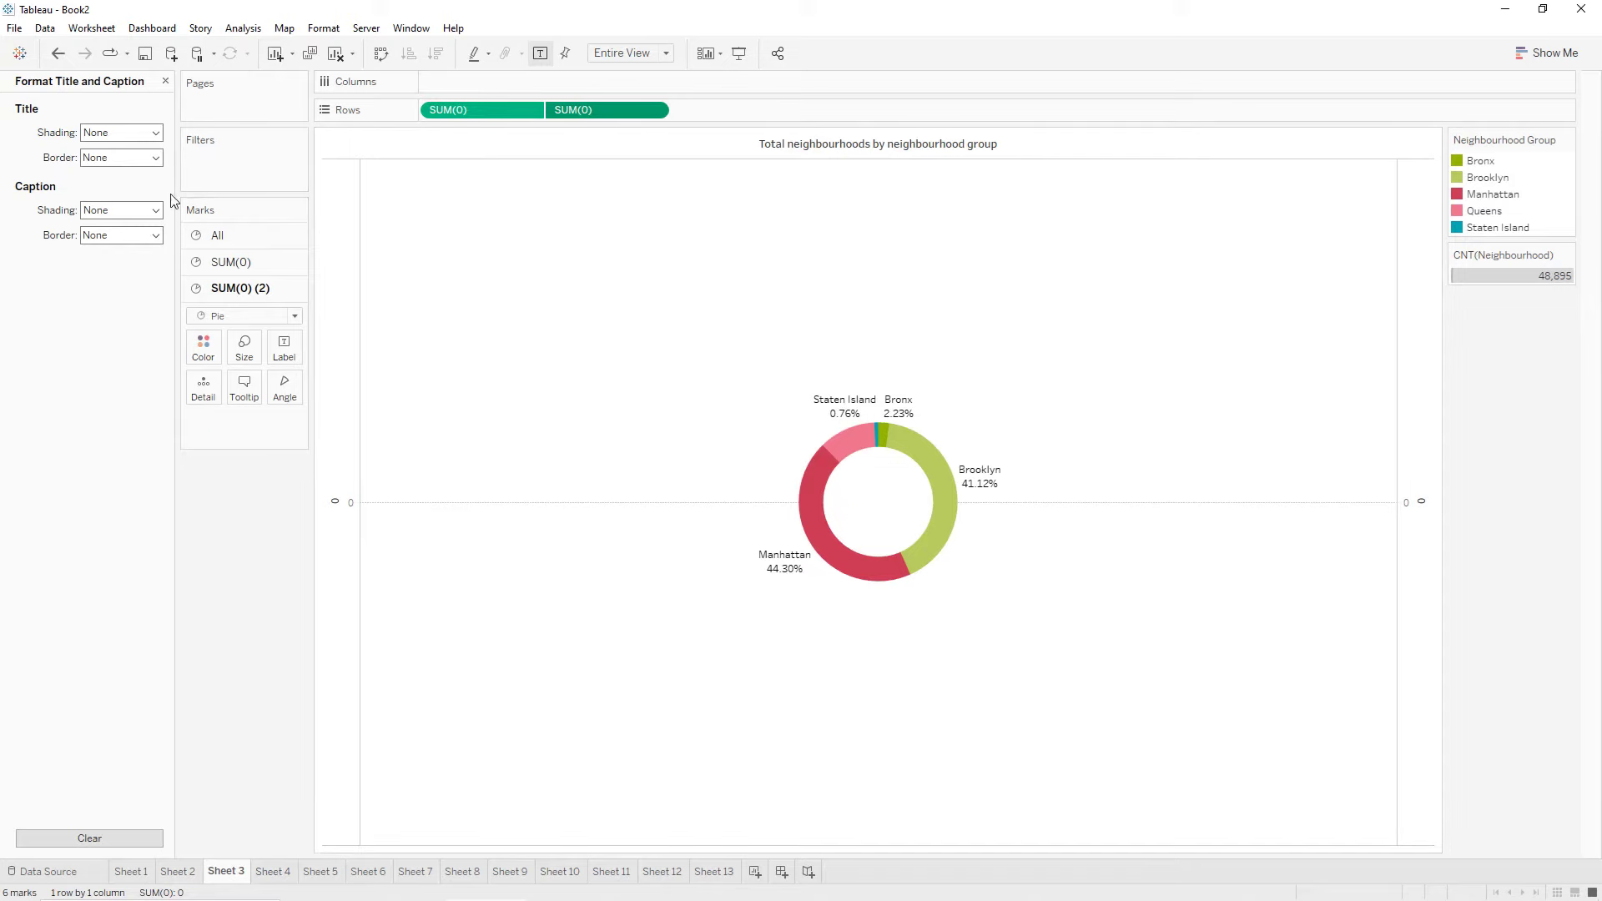
pyautogui.doubleClick(862, 145)
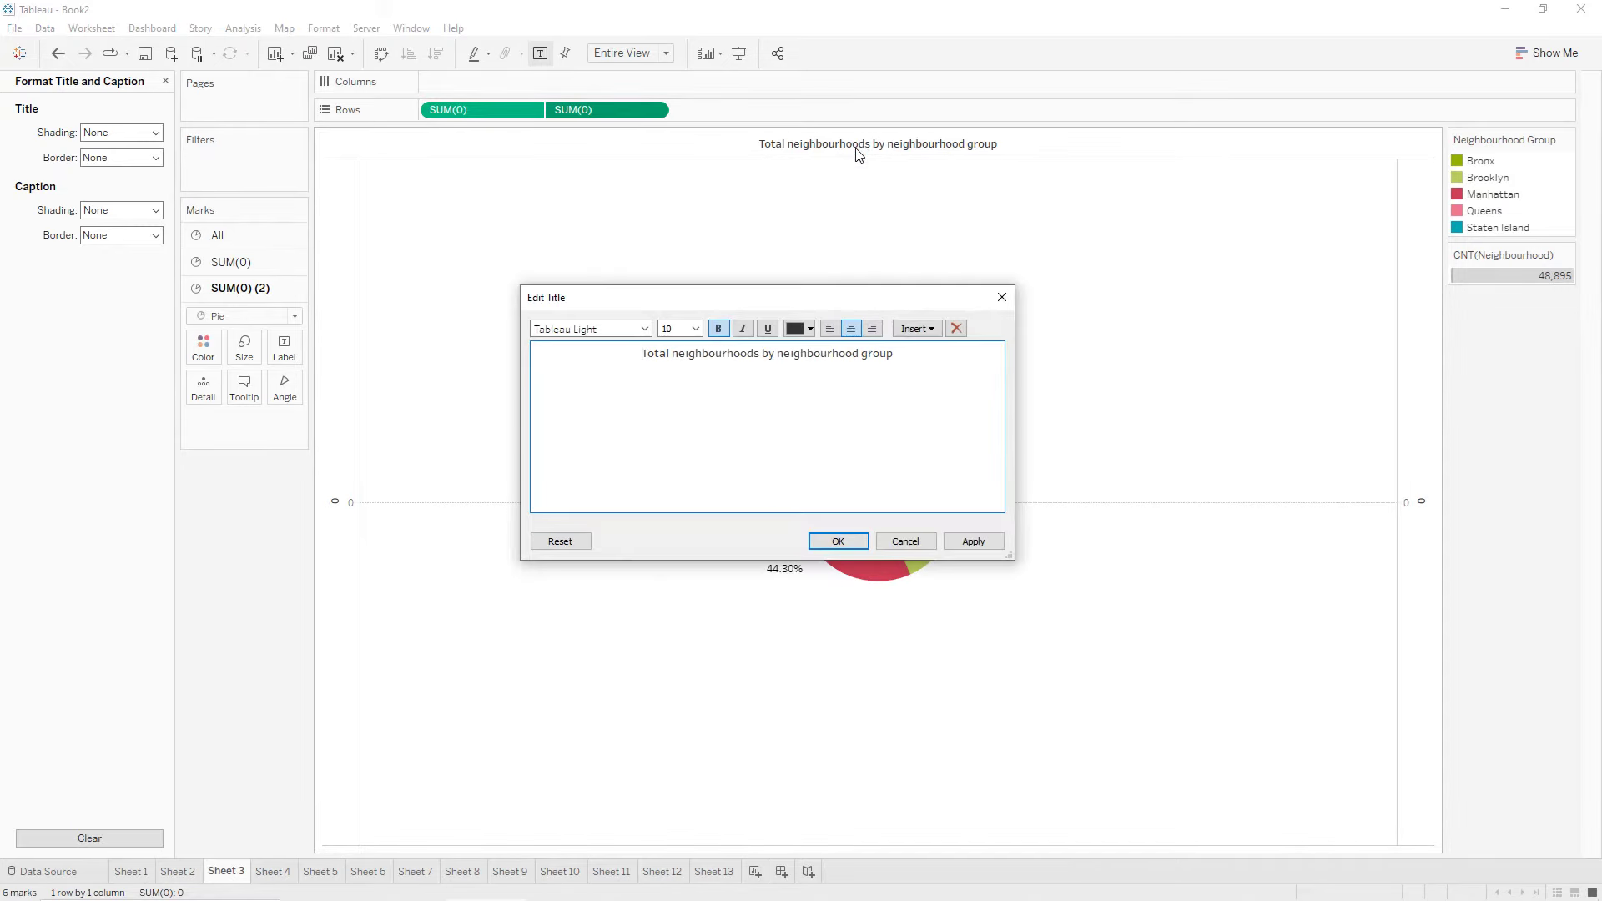
pyautogui.hotkey('ctrl', 'a')
pyautogui.click(794, 329)
pyautogui.click(811, 346)
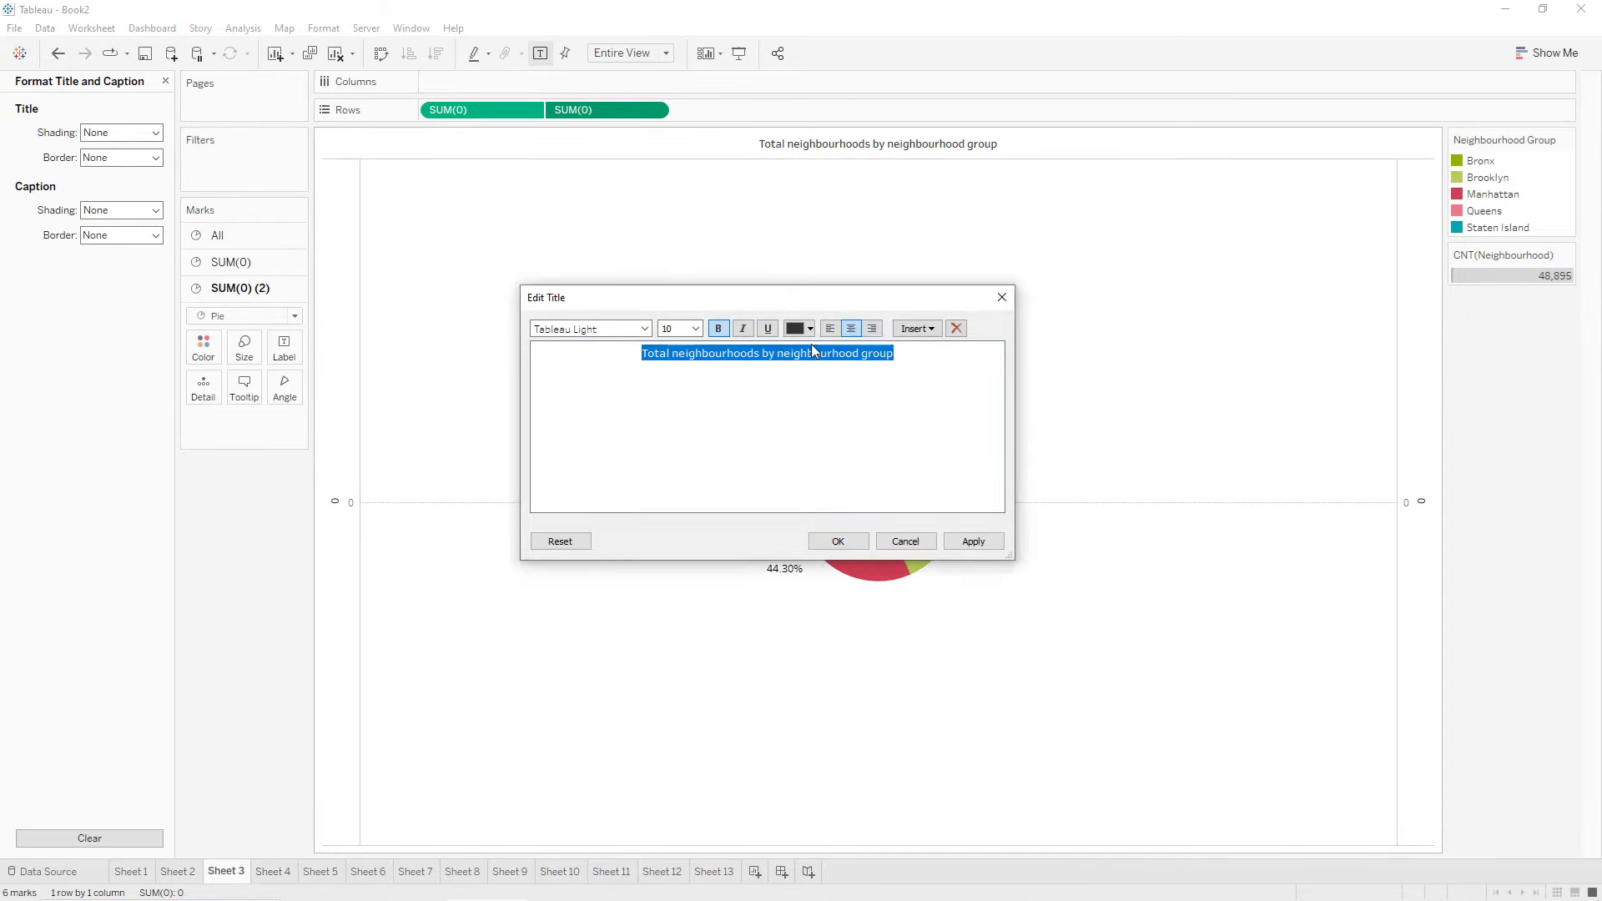
pyautogui.click(973, 542)
pyautogui.click(843, 542)
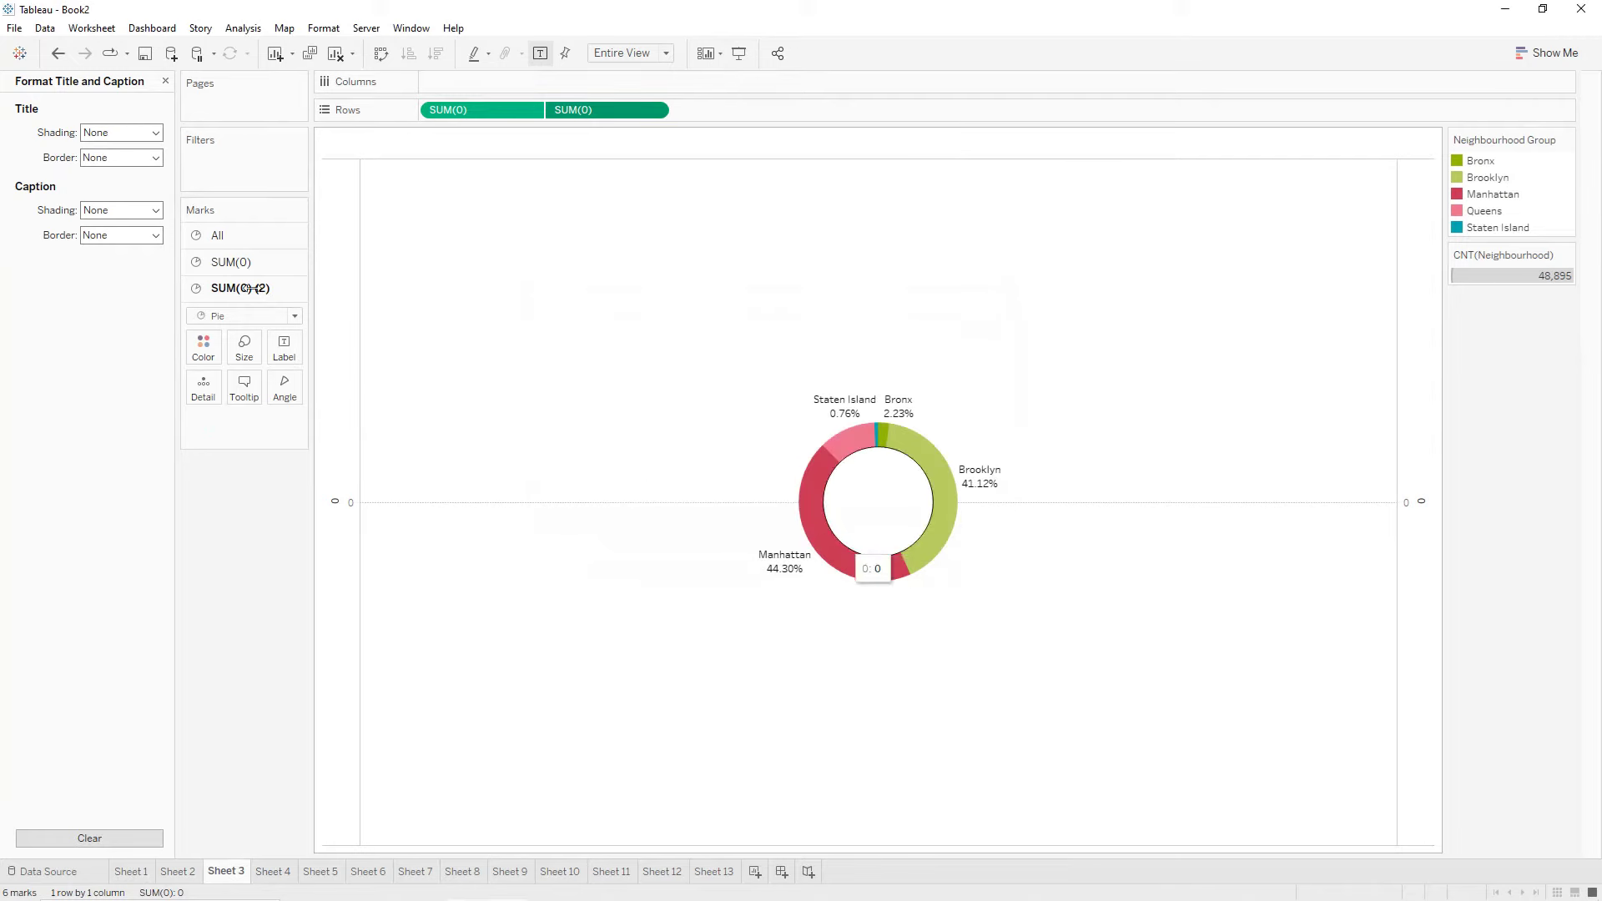
# Give the donut chart's title a thin white border and close the title formatting.
pyautogui.click(107, 159)
pyautogui.click(97, 267)
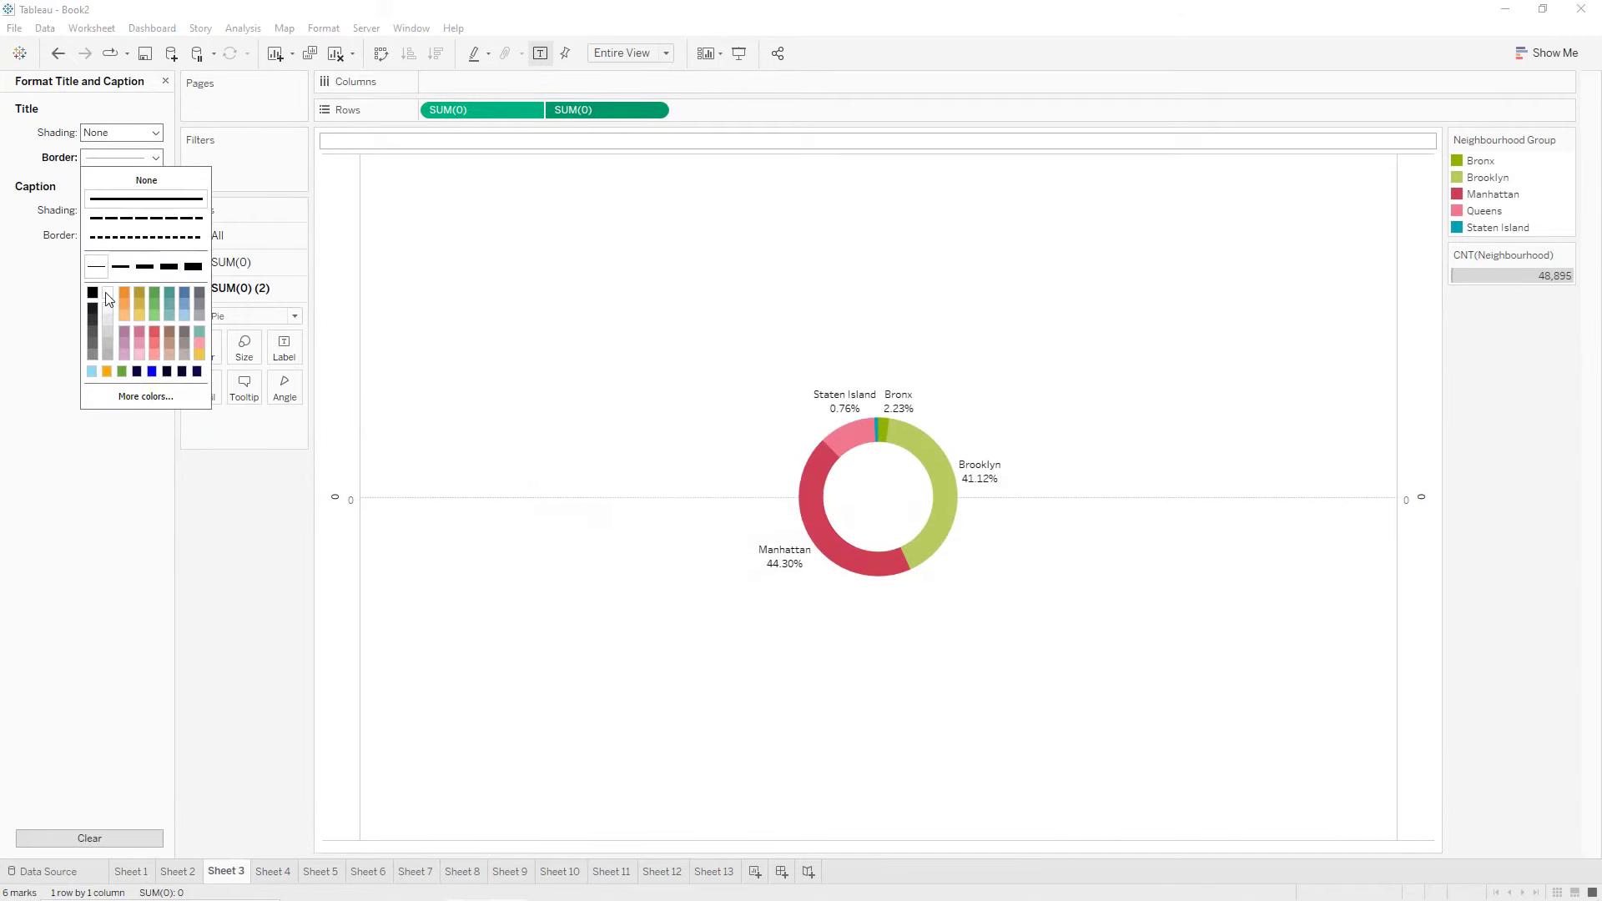
pyautogui.click(21, 297)
pyautogui.click(165, 81)
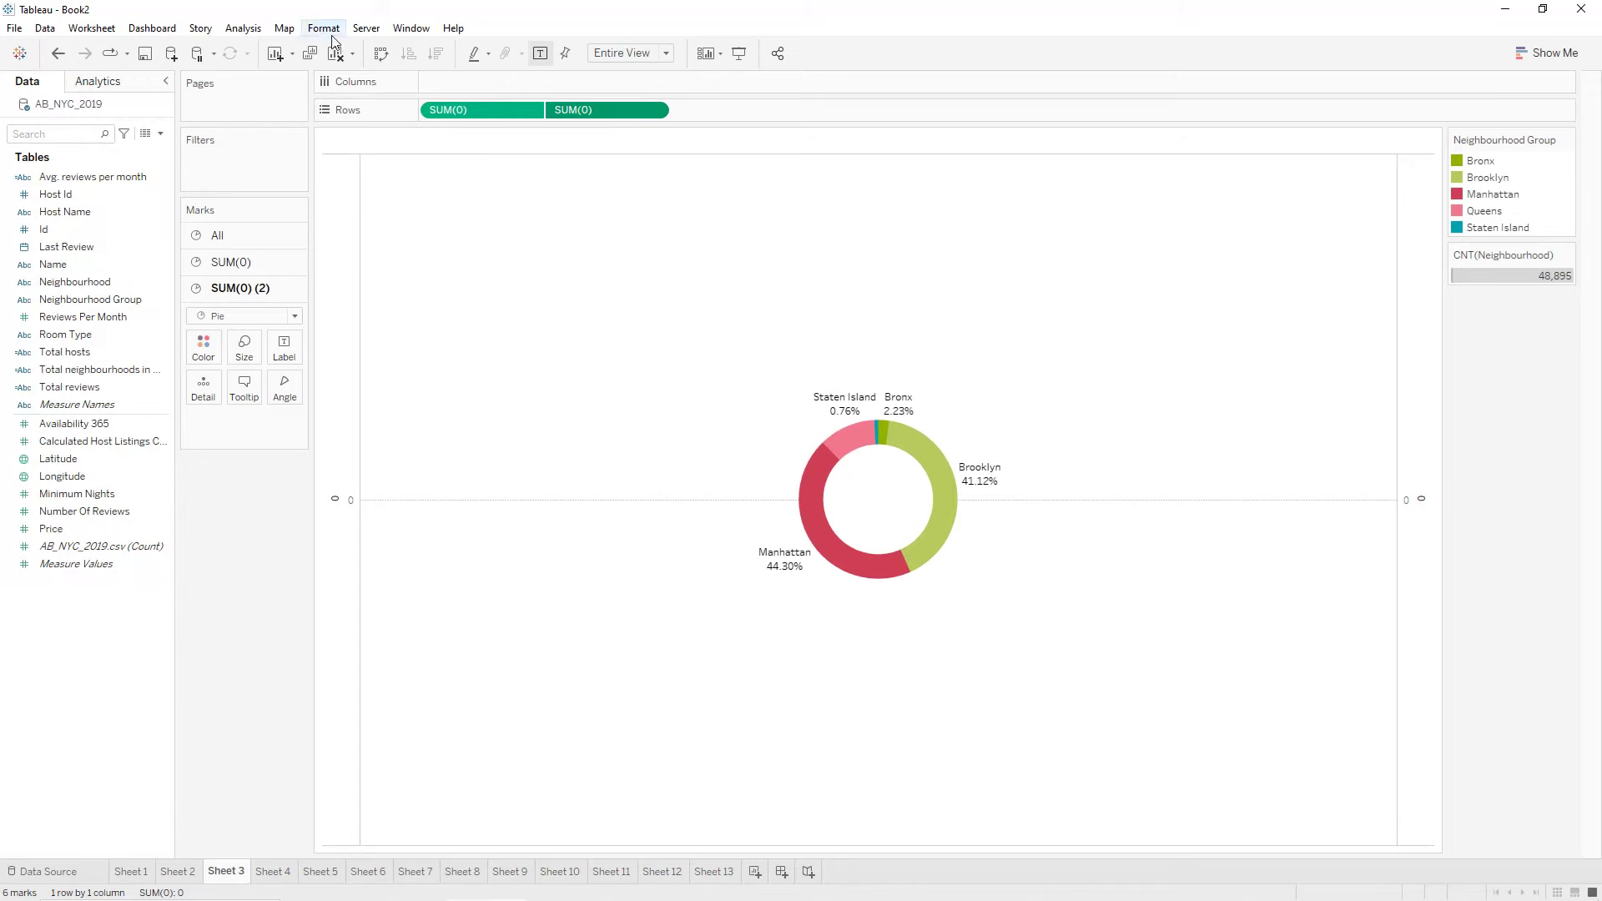
# Set the worksheet shading of the donut chart sheet to dark grey.
pyautogui.click(323, 27)
pyautogui.click(331, 148)
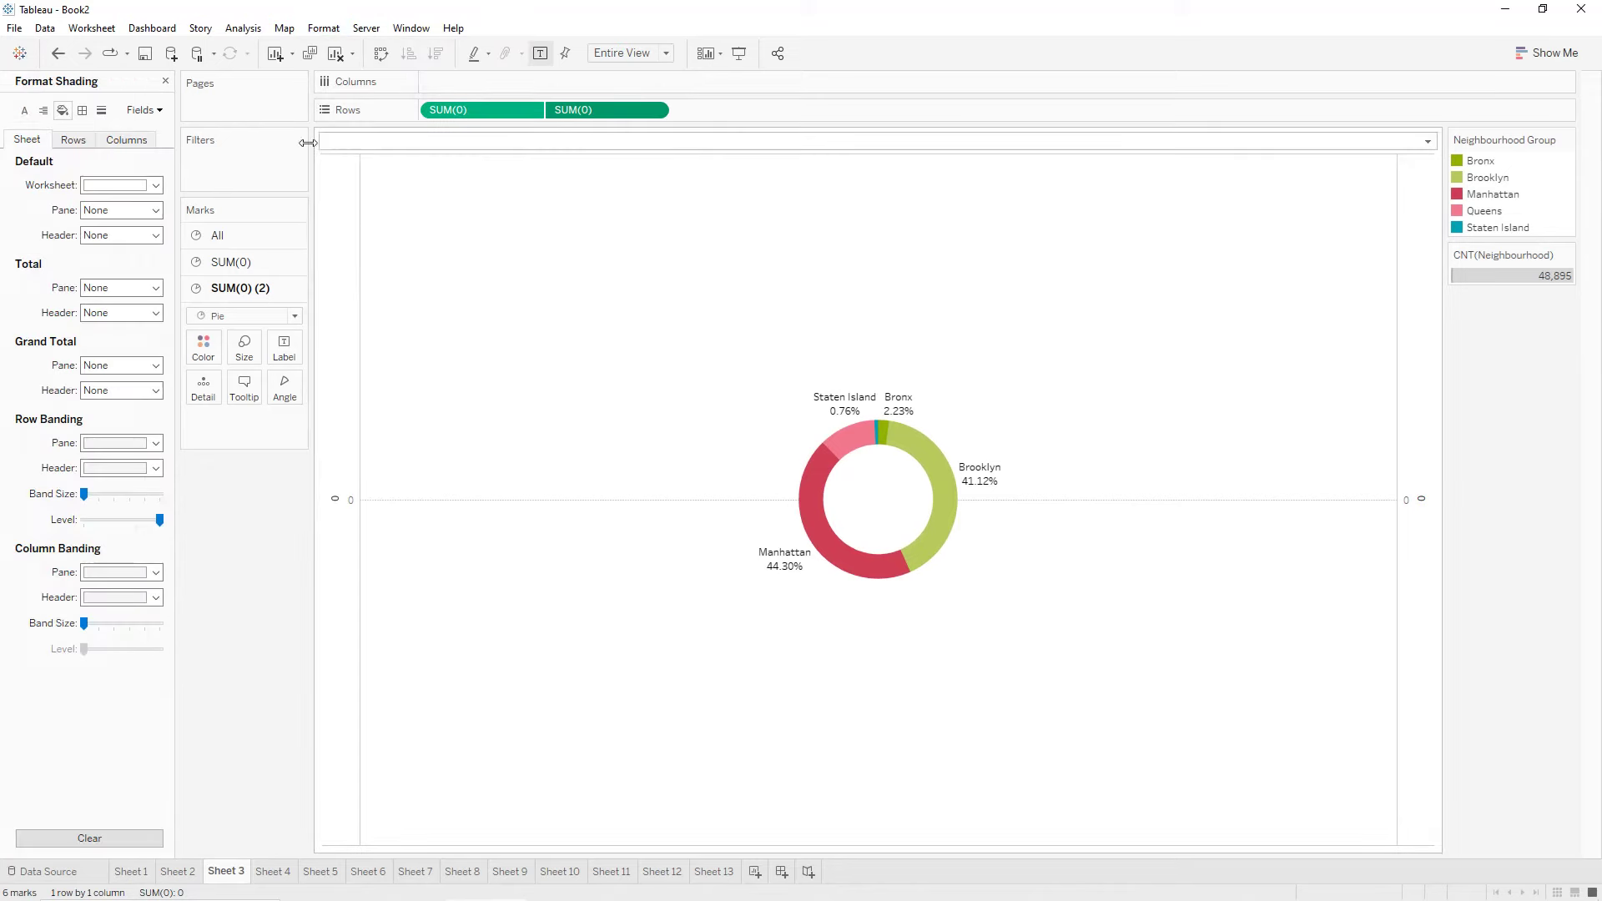
pyautogui.click(117, 185)
pyautogui.click(93, 278)
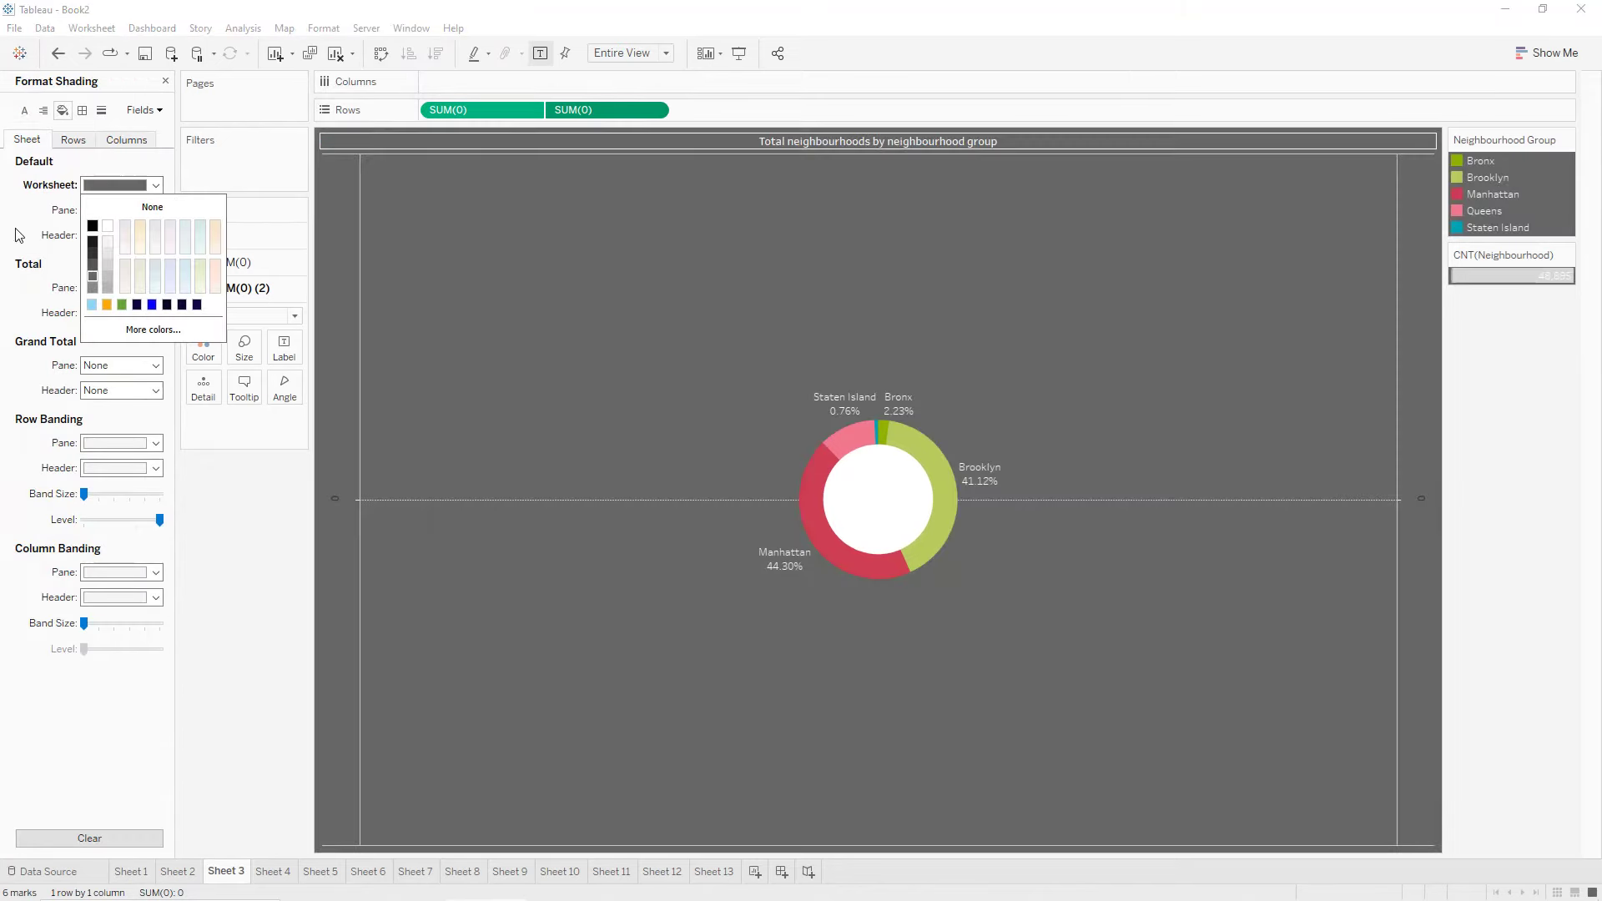
# Recolour the donut's inner circle, the SUM(0) (2) marks, dark grey to match the background.
pyautogui.click(245, 350)
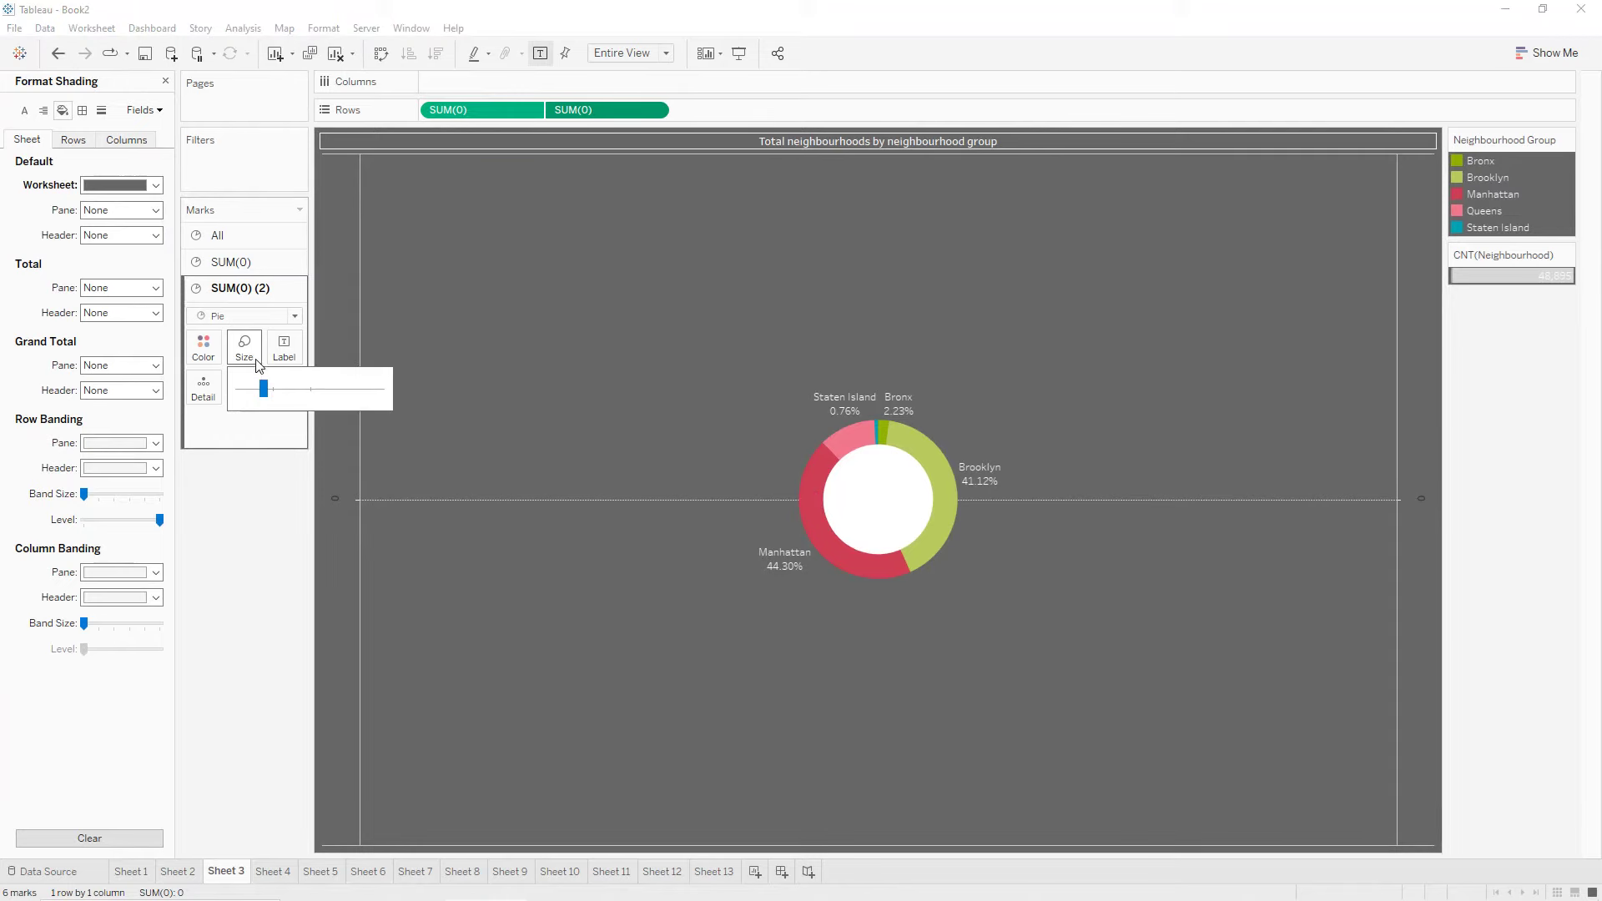
pyautogui.click(205, 349)
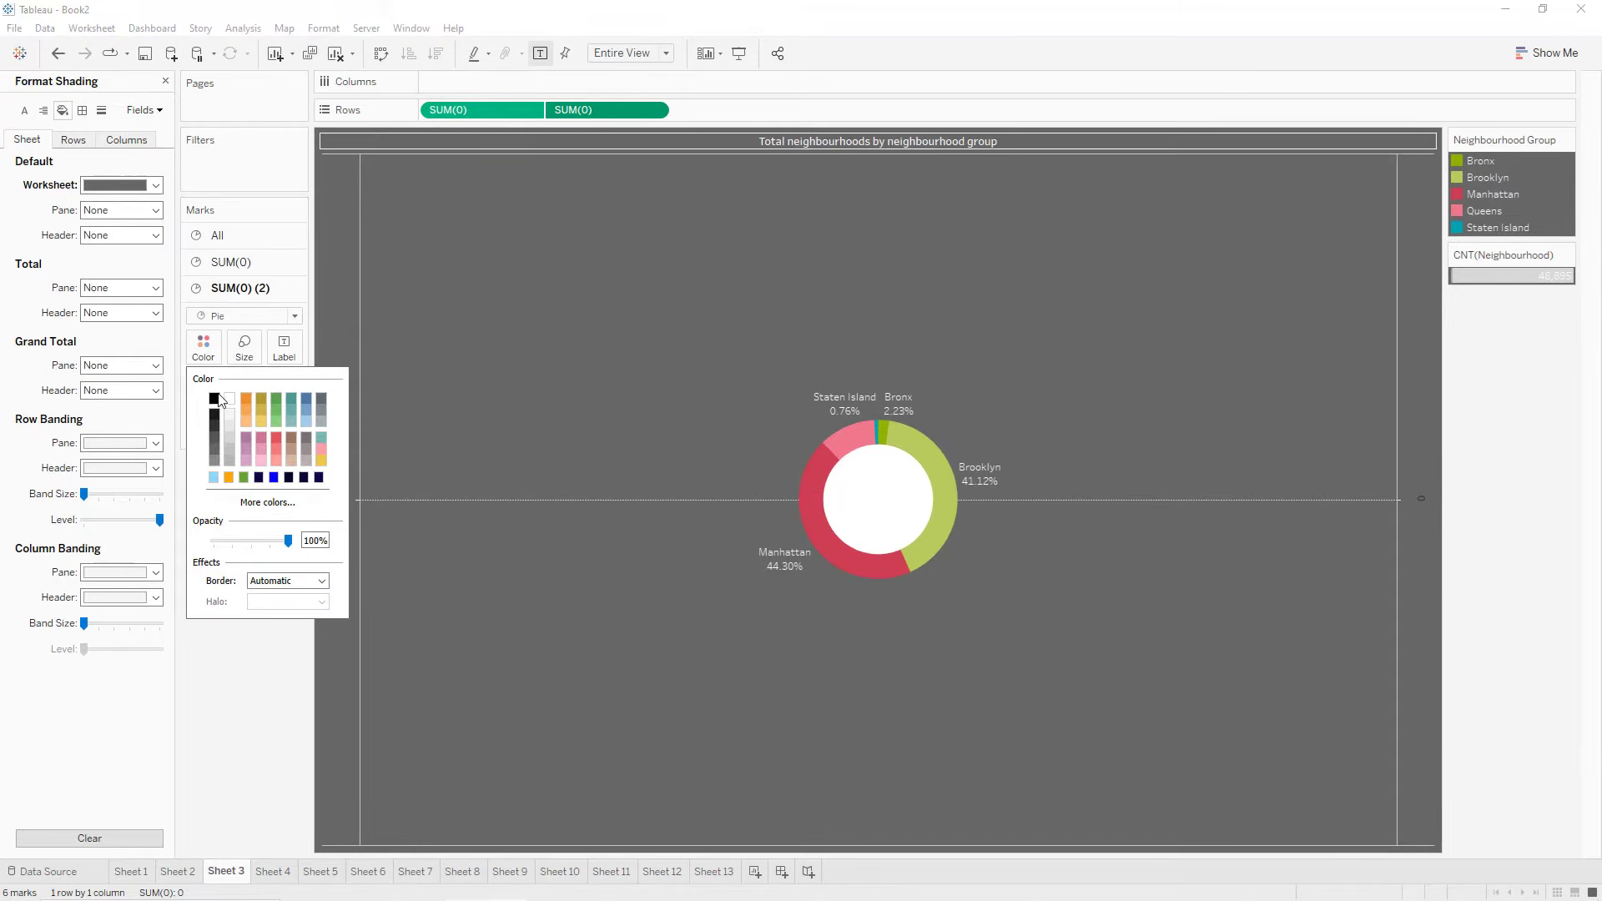
pyautogui.click(216, 450)
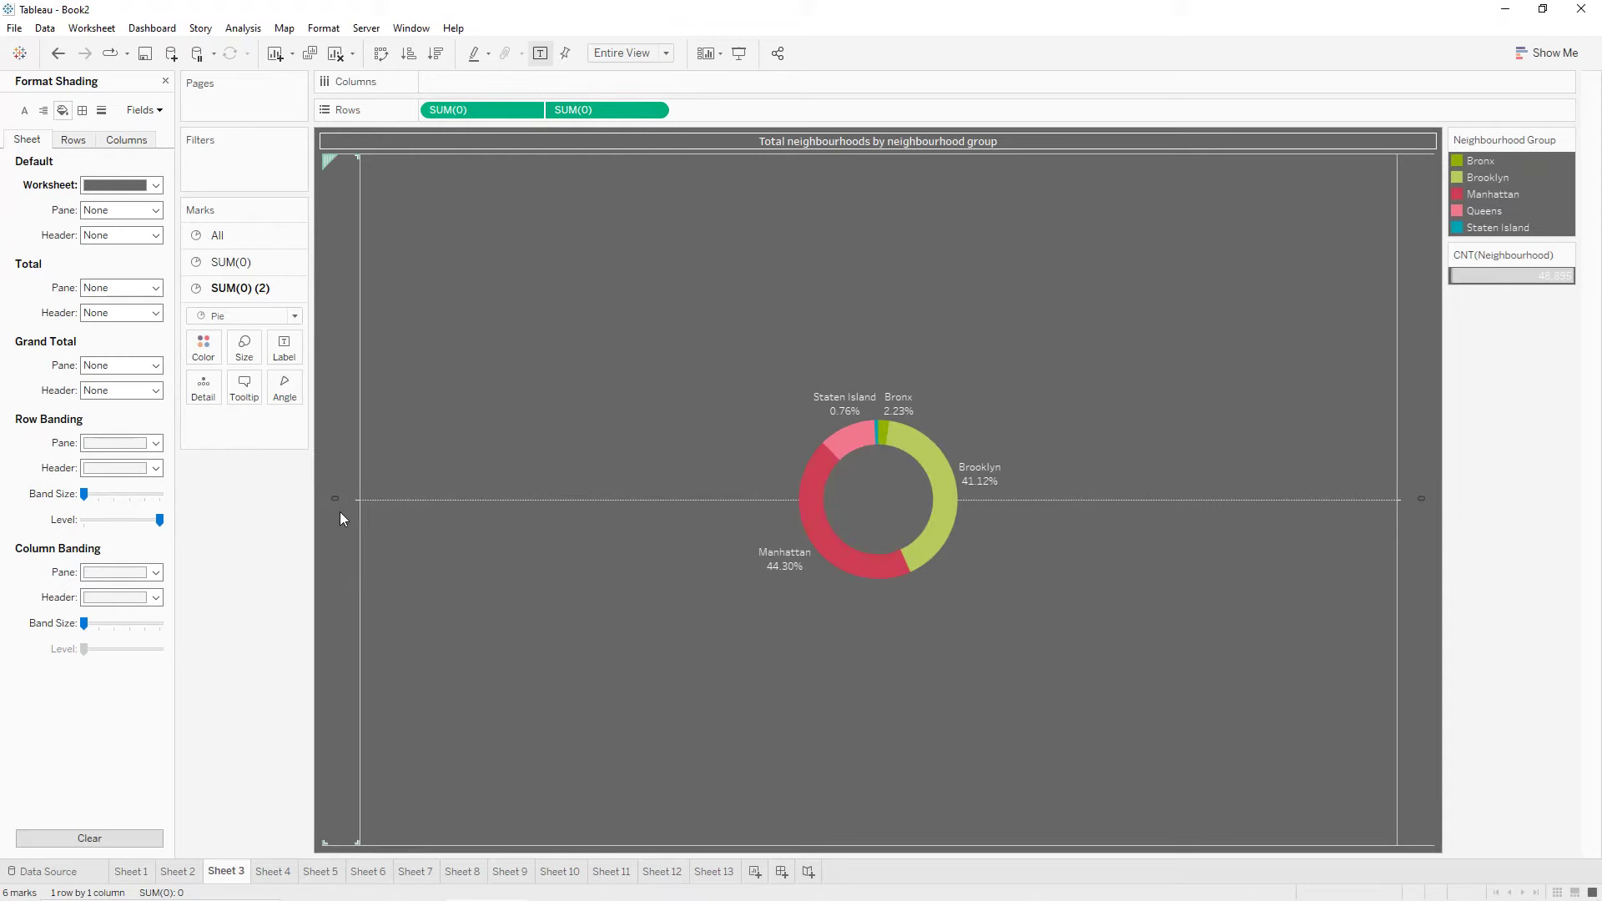
# Clear the titles of both vertical axes on the donut chart.
pyautogui.doubleClick(339, 509)
pyautogui.doubleClick(676, 567)
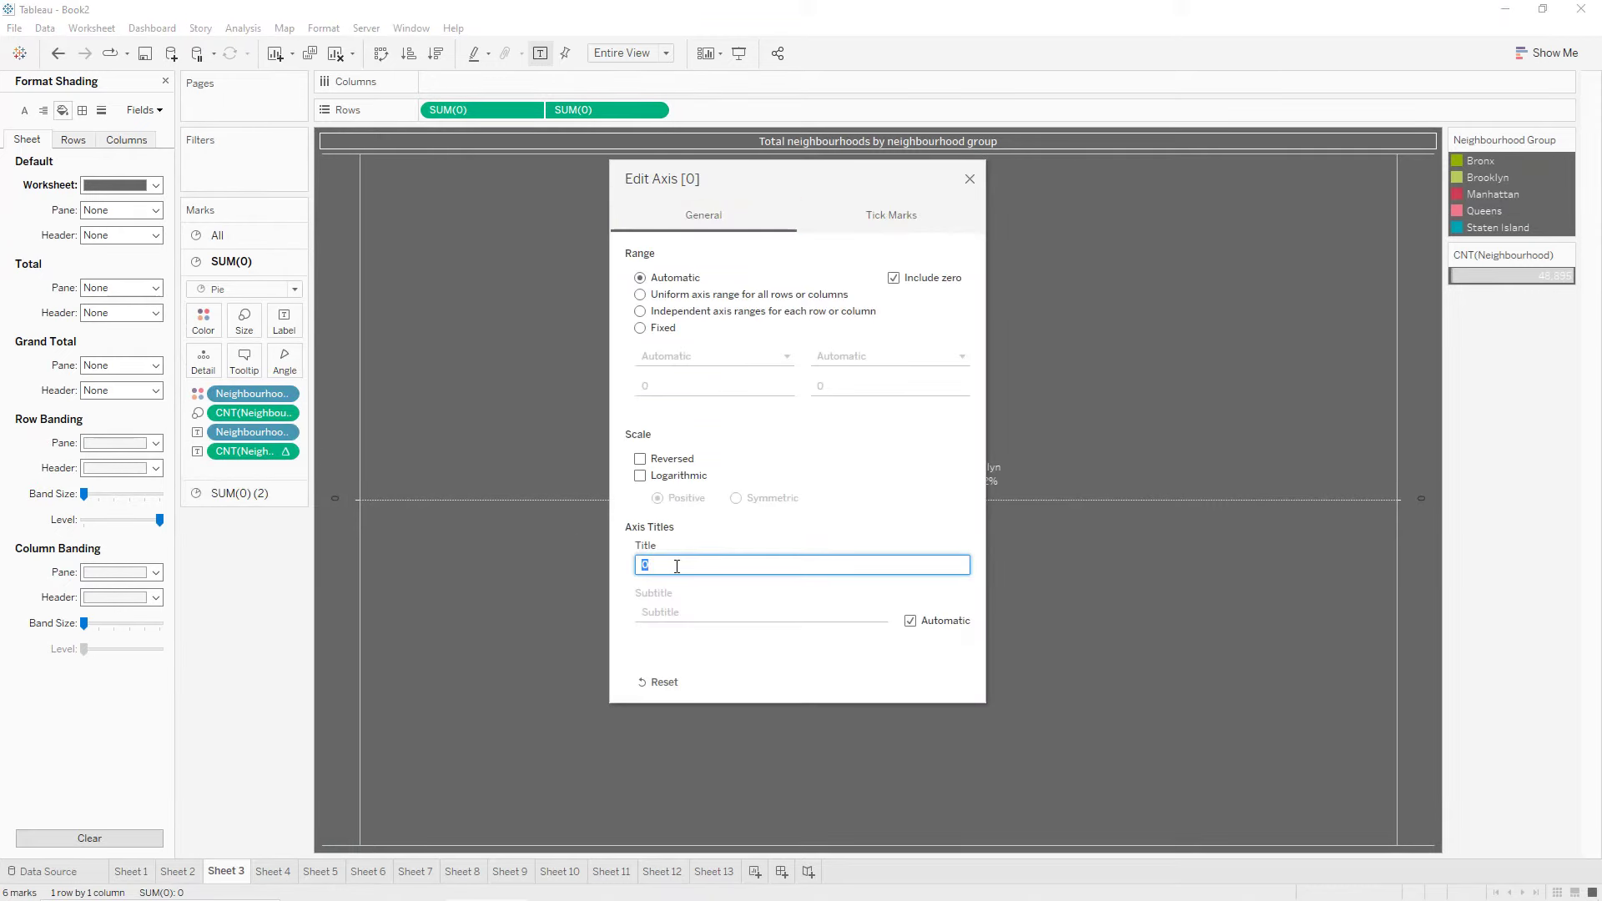
pyautogui.click(897, 213)
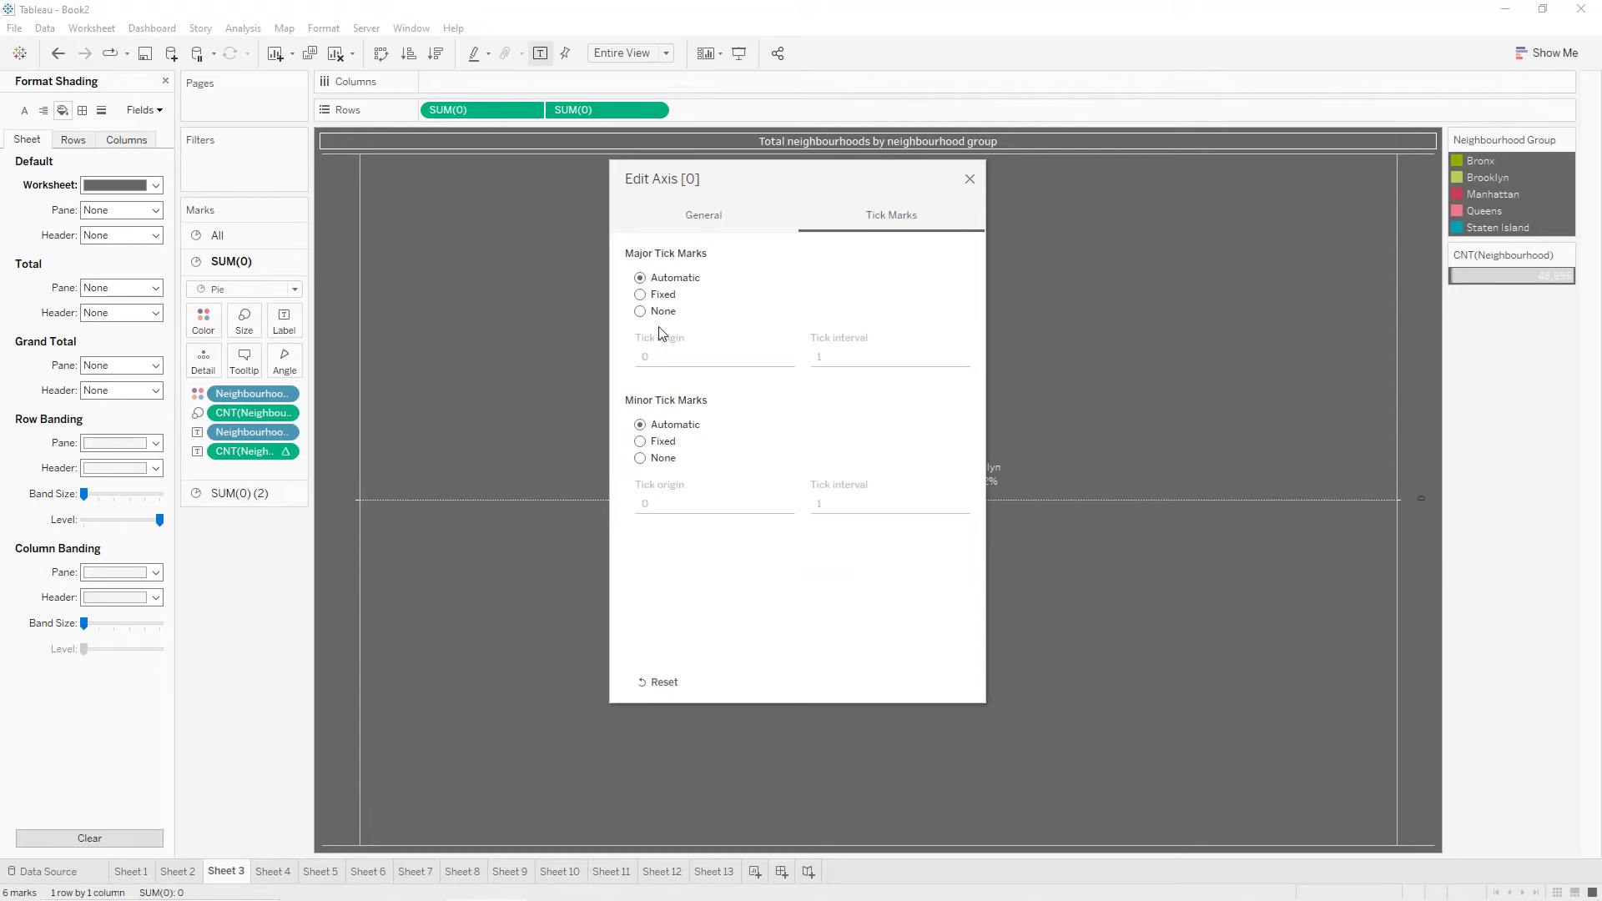
pyautogui.click(971, 182)
pyautogui.doubleClick(1414, 424)
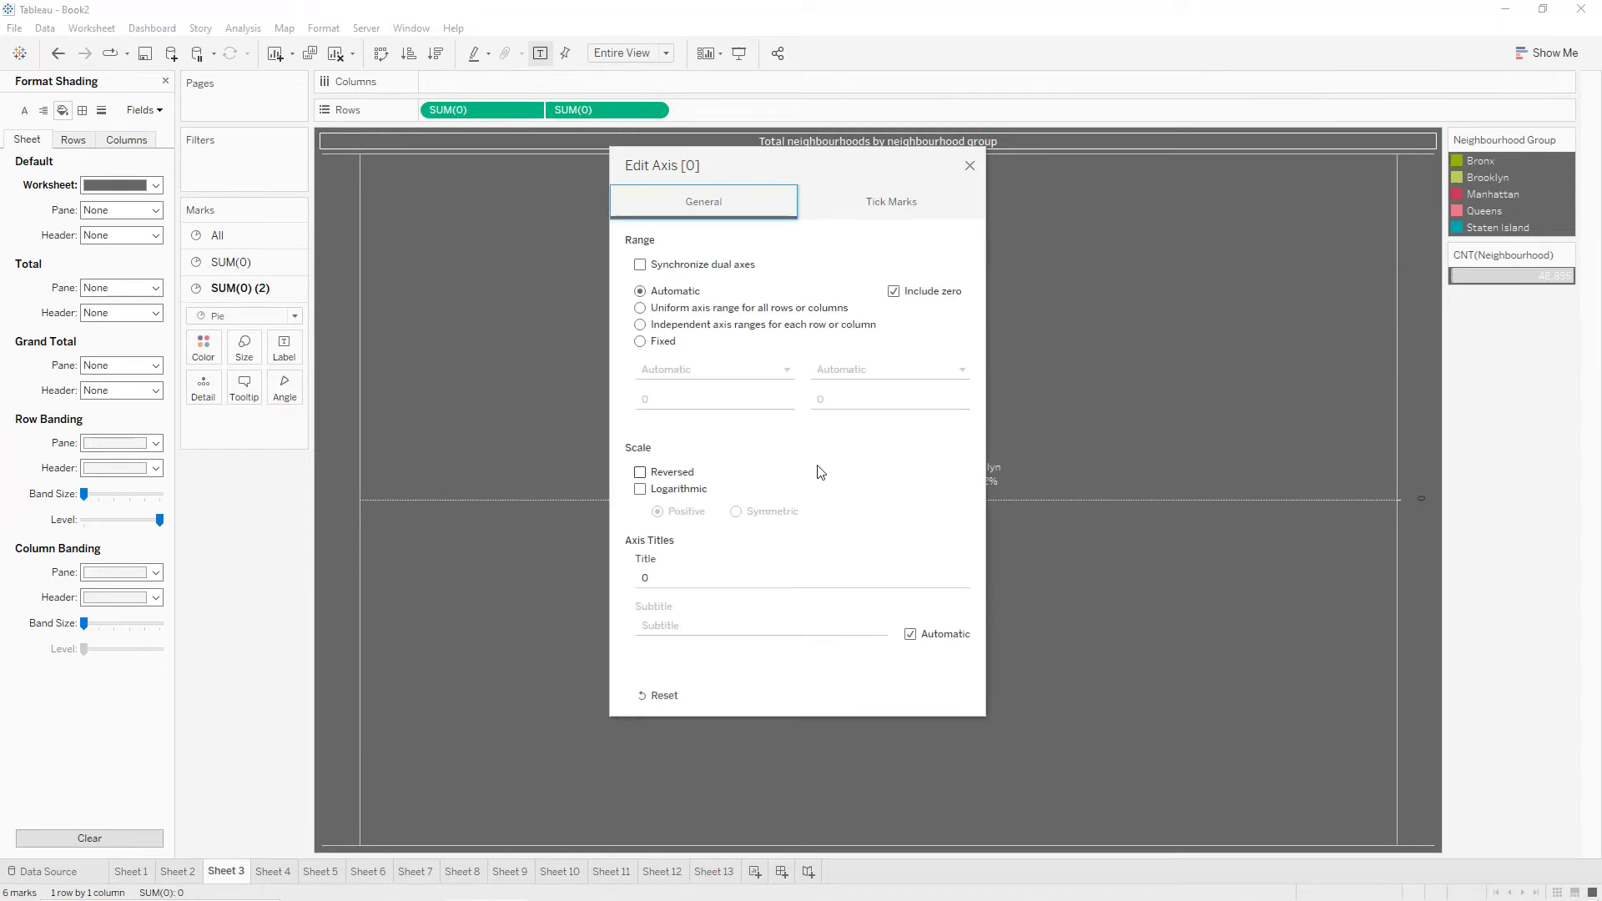
pyautogui.doubleClick(670, 570)
pyautogui.click(883, 205)
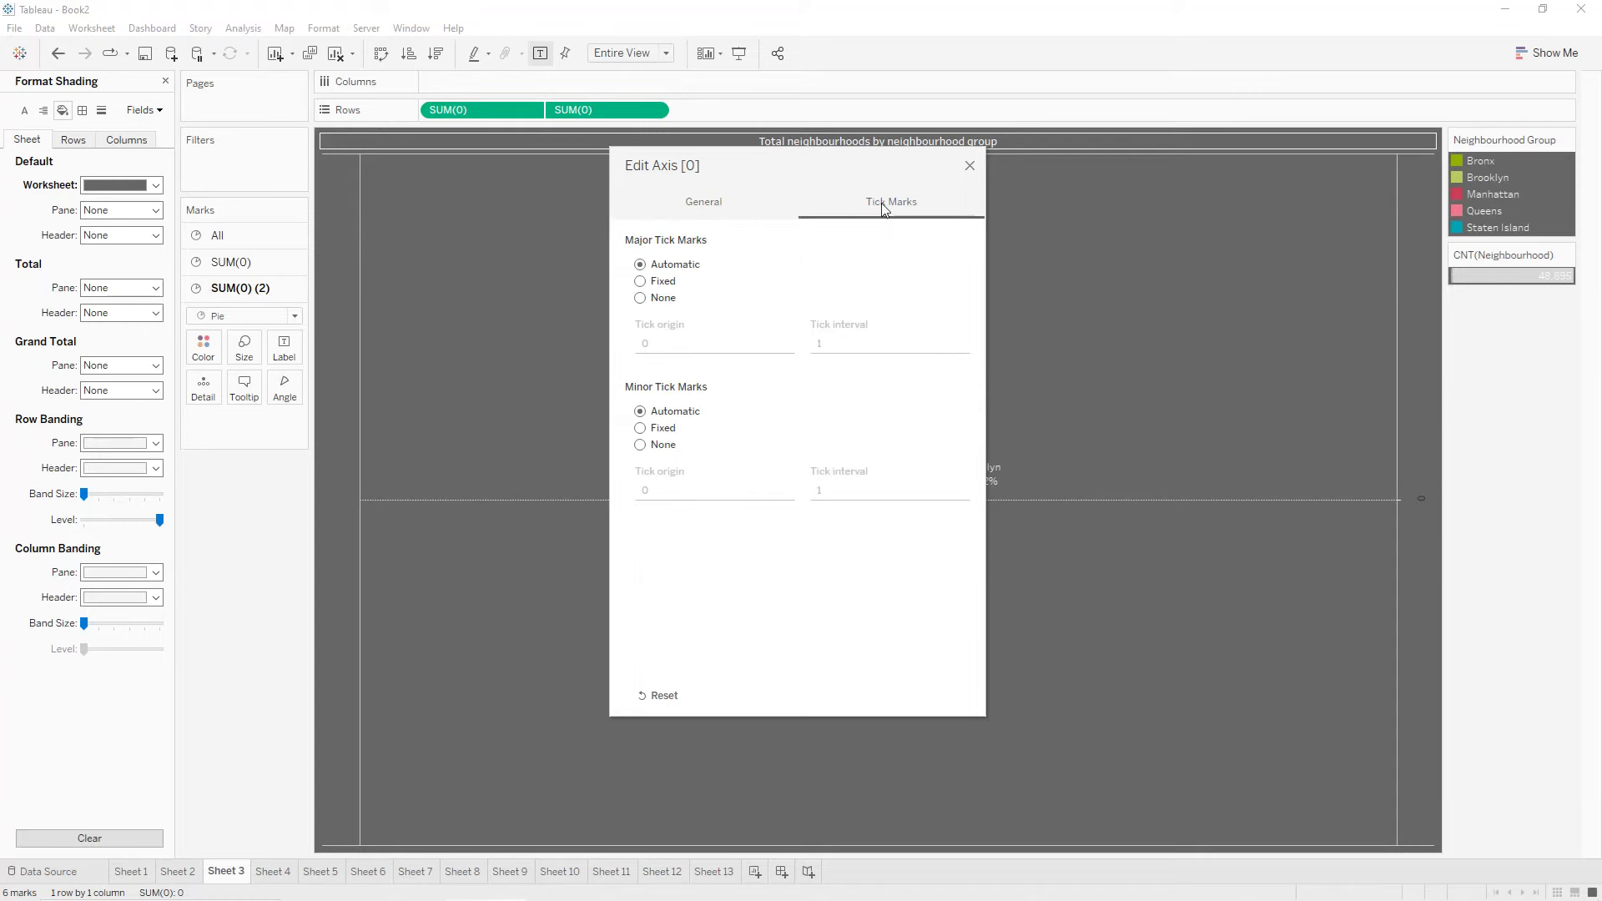
pyautogui.click(970, 167)
# Set the sheet's zero lines to None.
pyautogui.click(100, 110)
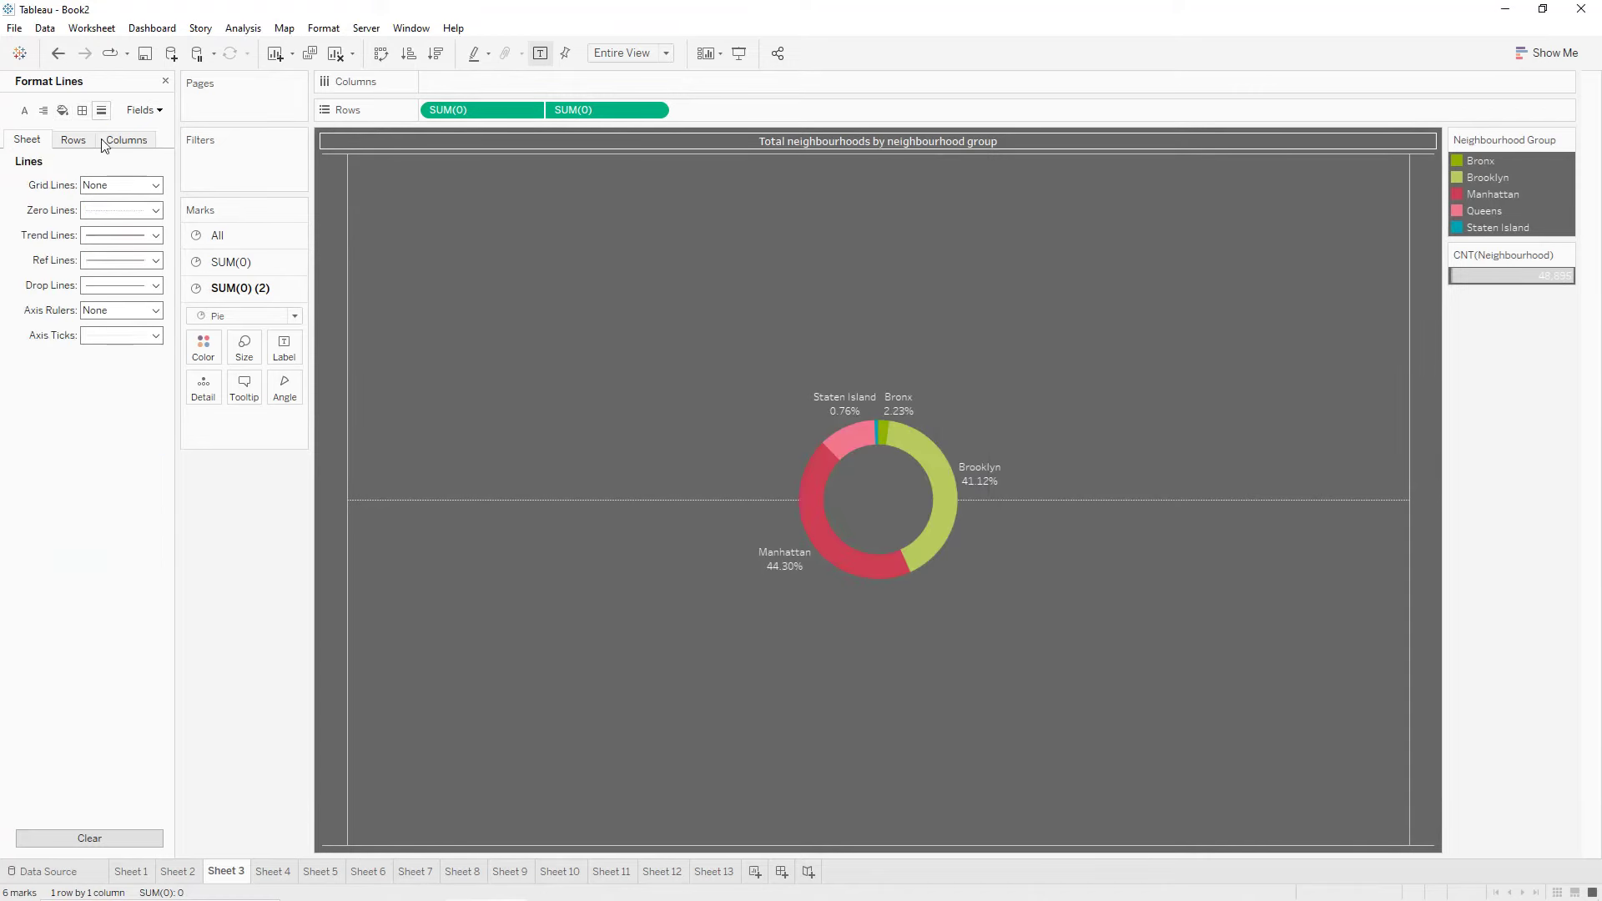
pyautogui.click(121, 210)
pyautogui.click(100, 234)
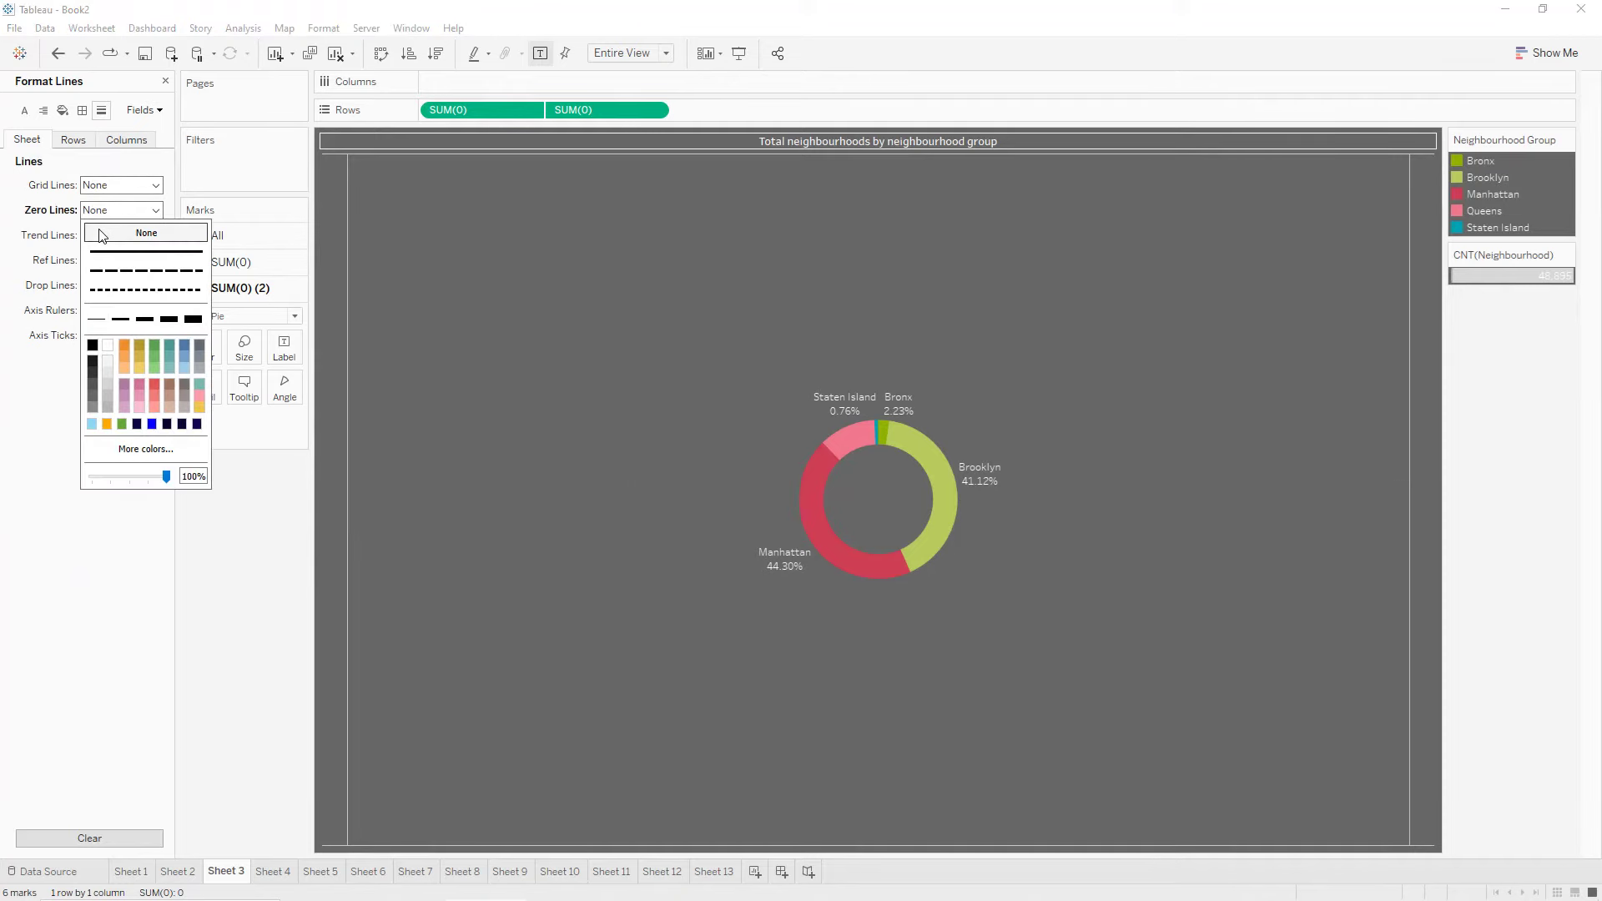
# Set the column divider's pane border to None for the columns.
pyautogui.click(82, 111)
pyautogui.click(109, 141)
pyautogui.click(121, 443)
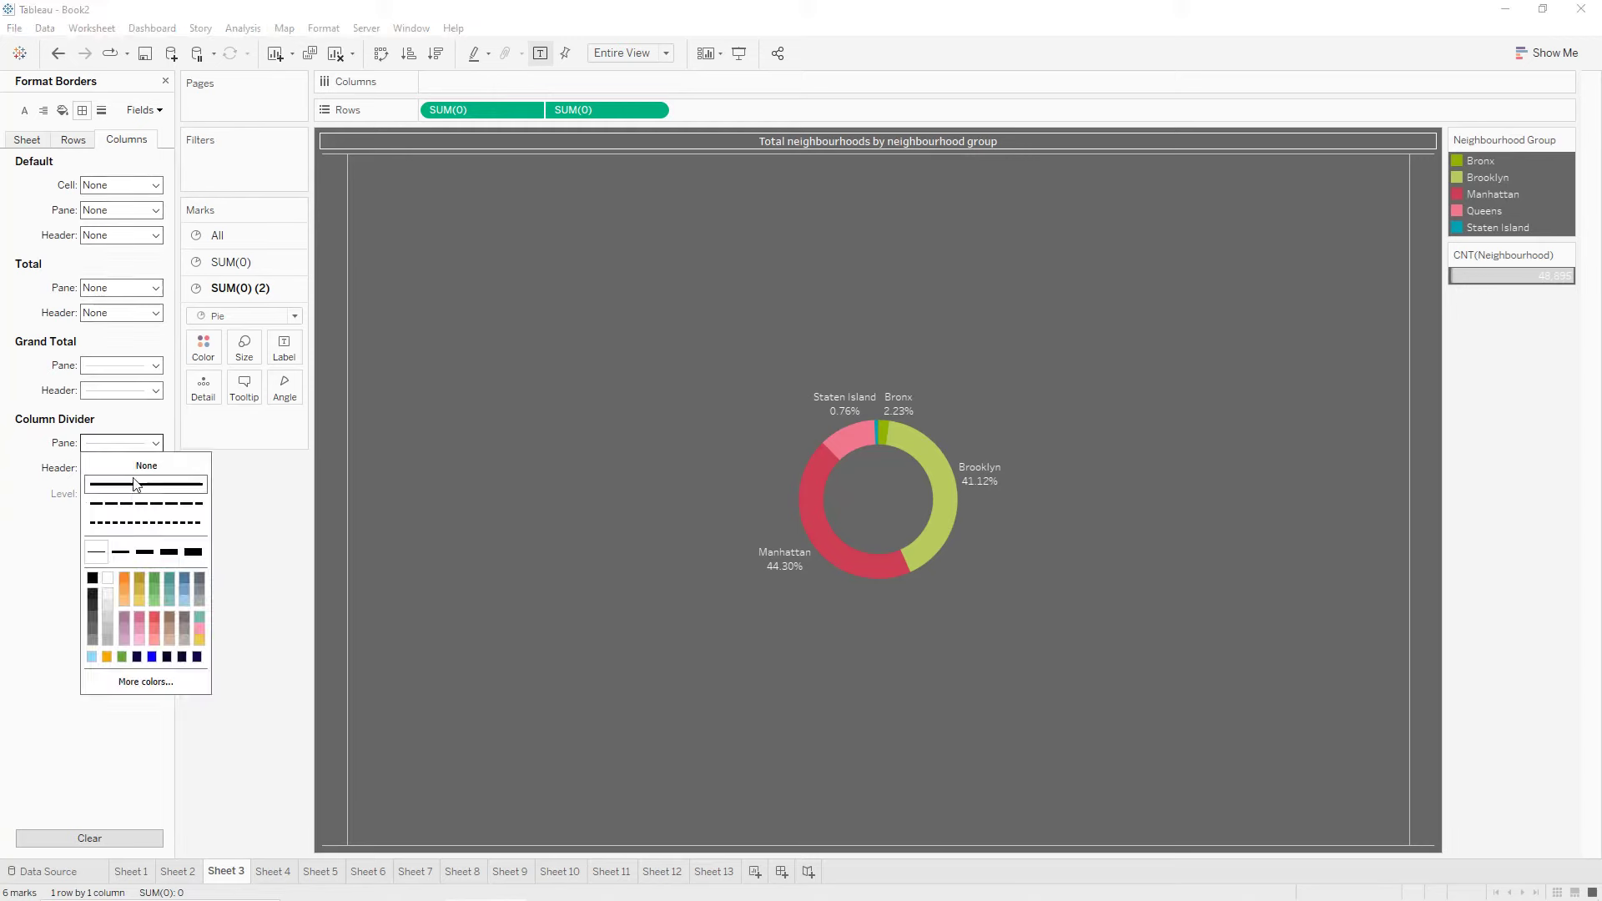
pyautogui.click(132, 462)
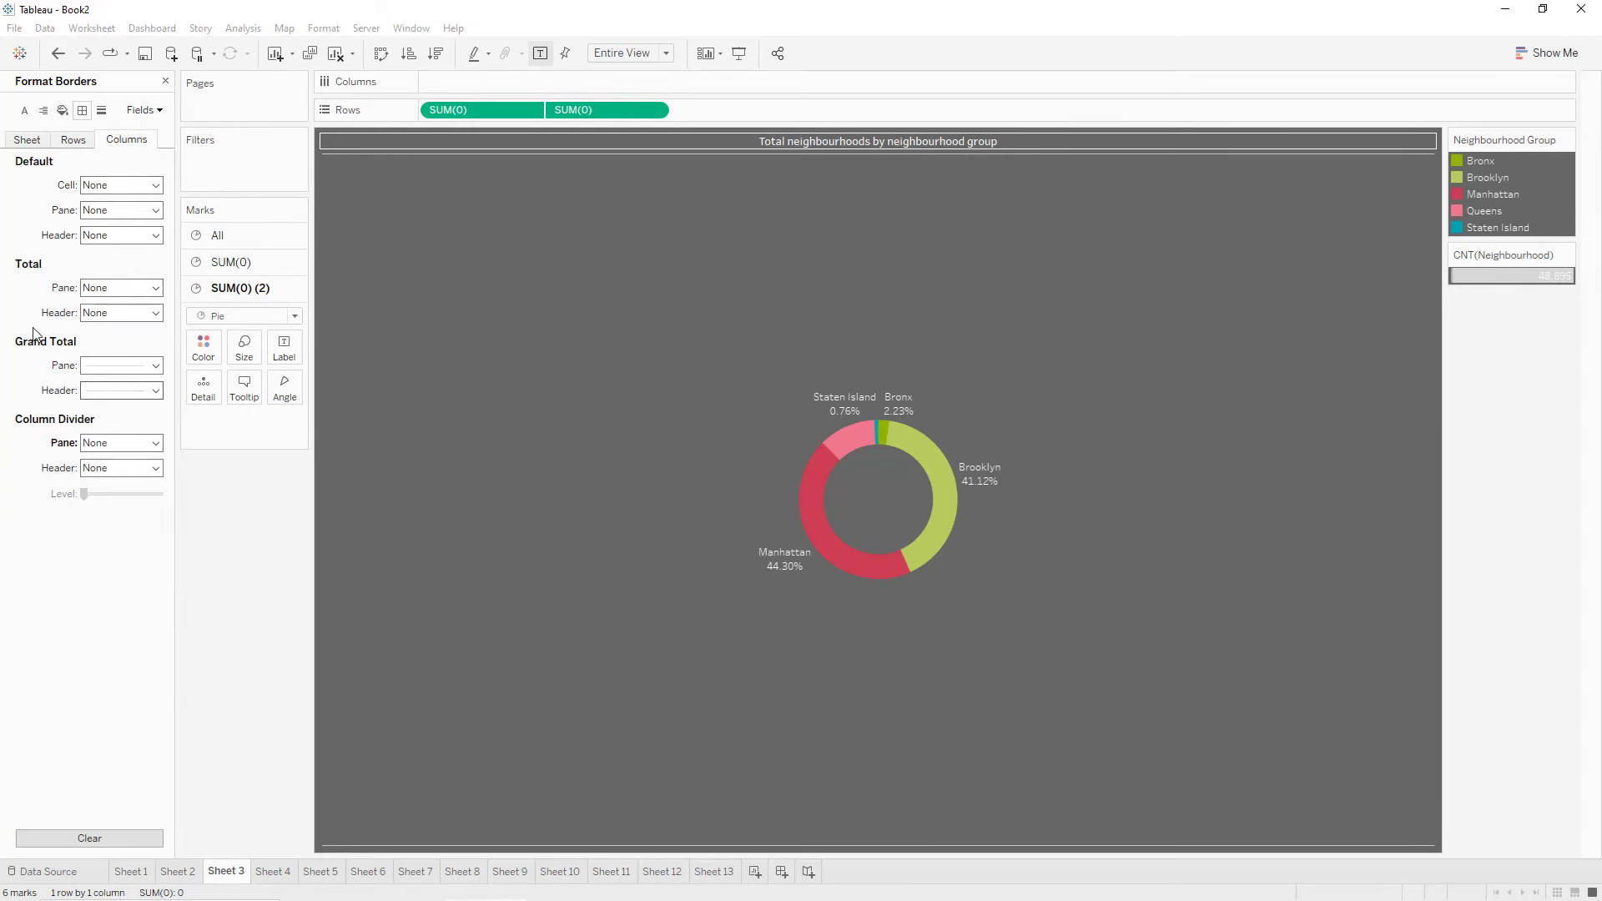
# Set the sheet's default header border to white.
pyautogui.click(38, 141)
pyautogui.click(105, 241)
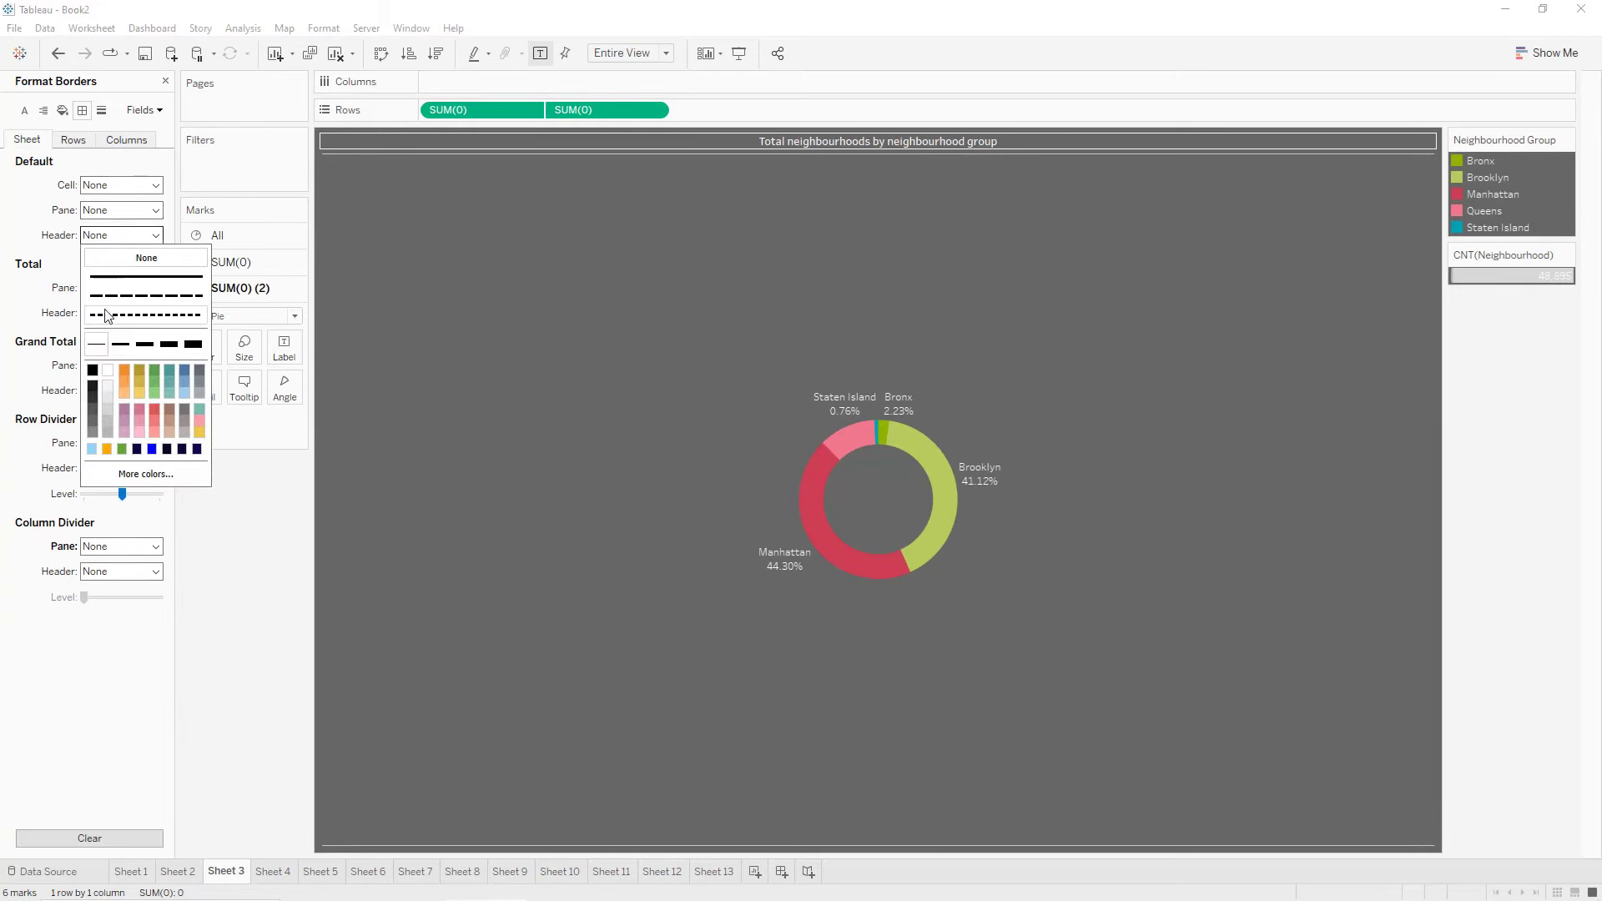
pyautogui.click(109, 374)
pyautogui.click(25, 313)
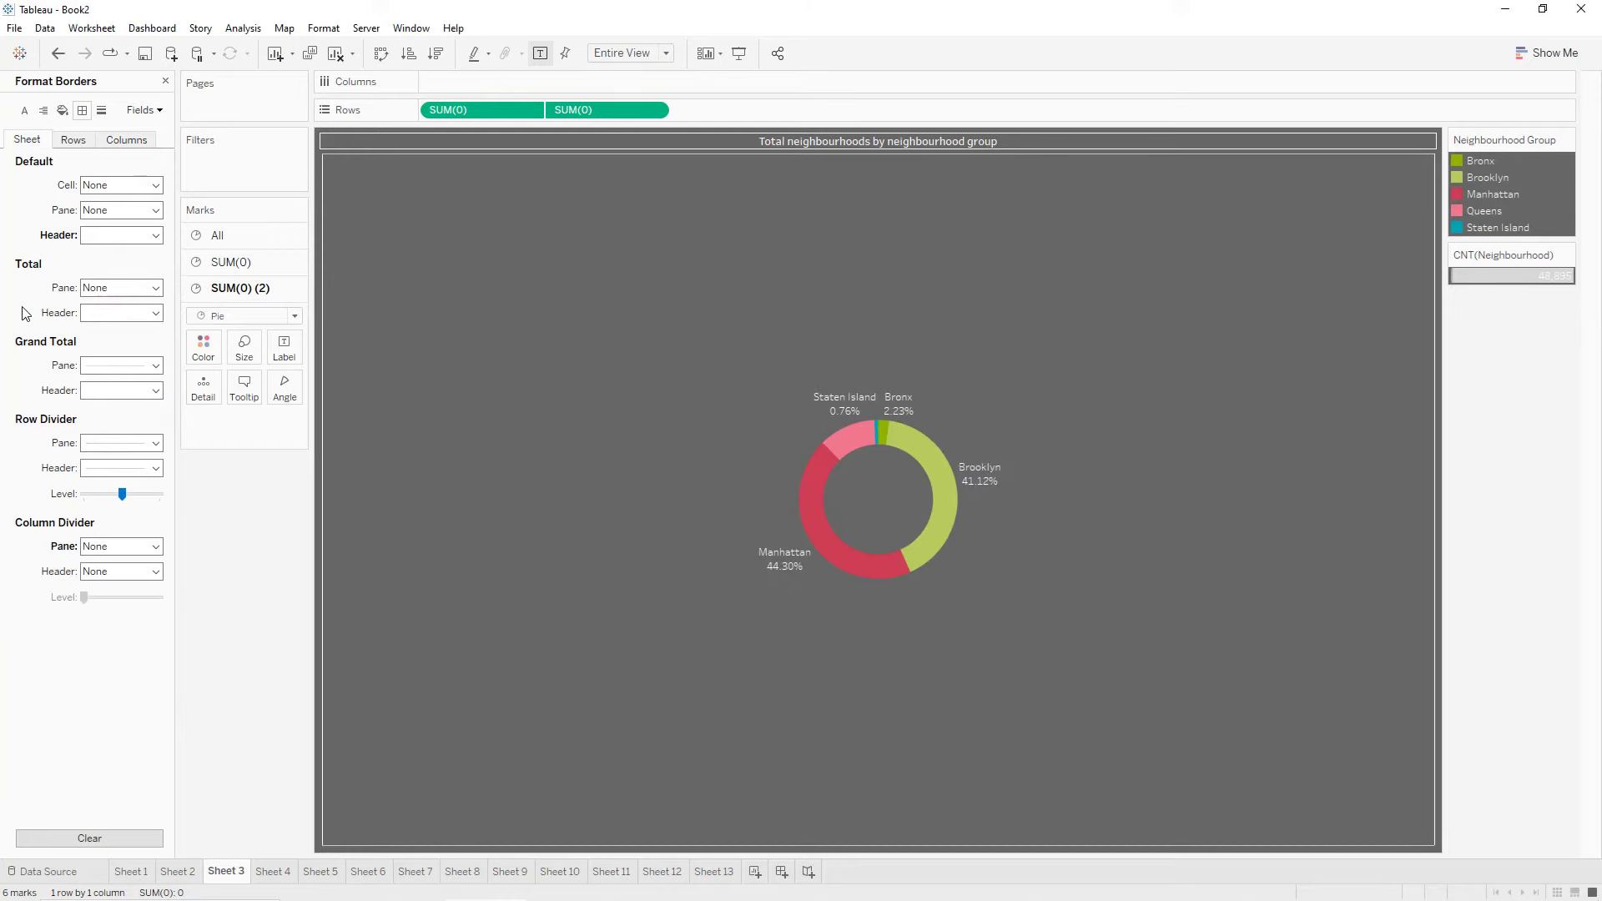
# Set the donut sheet's default worksheet font size to 8 and hide the CNT(Neighbourhood) size legend card.
pyautogui.click(24, 112)
pyautogui.click(121, 185)
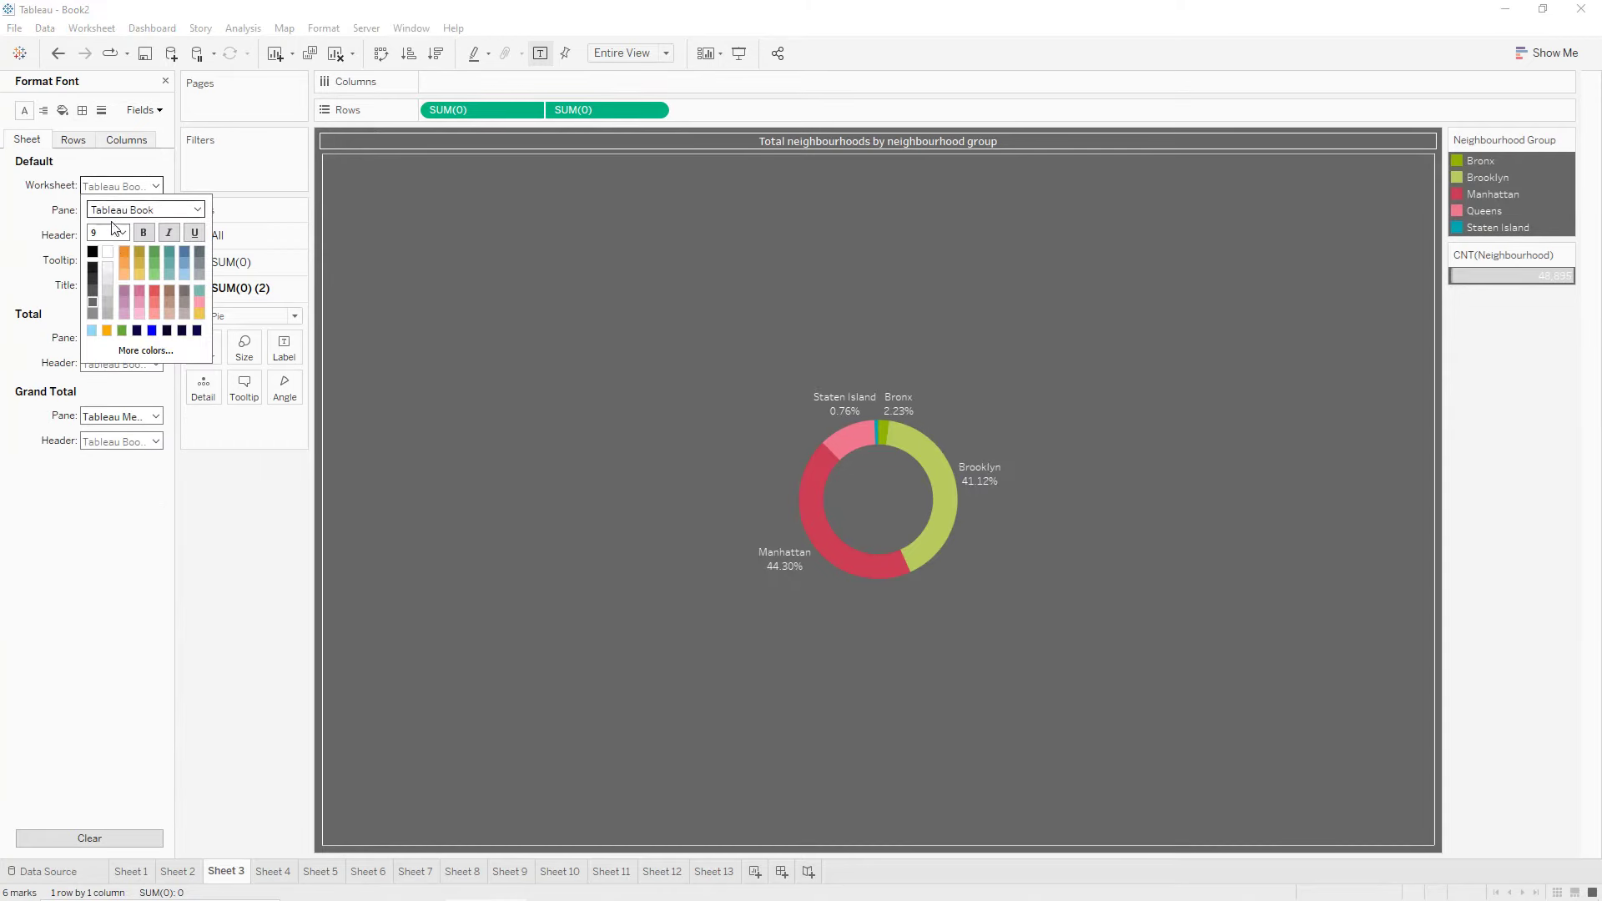
pyautogui.click(122, 233)
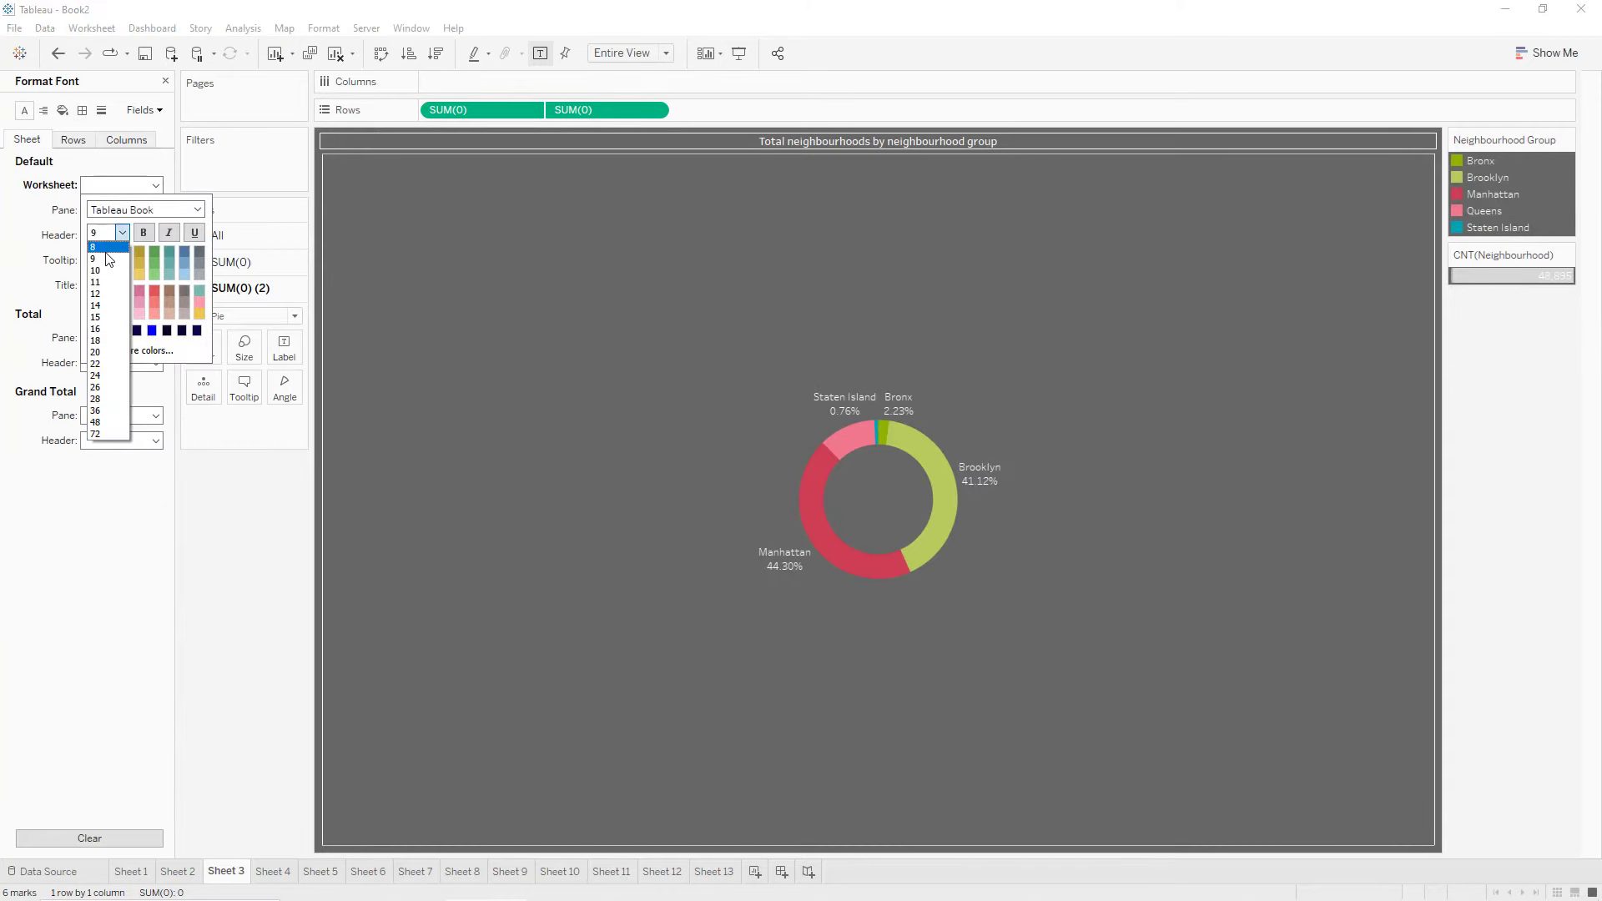
pyautogui.click(98, 249)
pyautogui.click(197, 511)
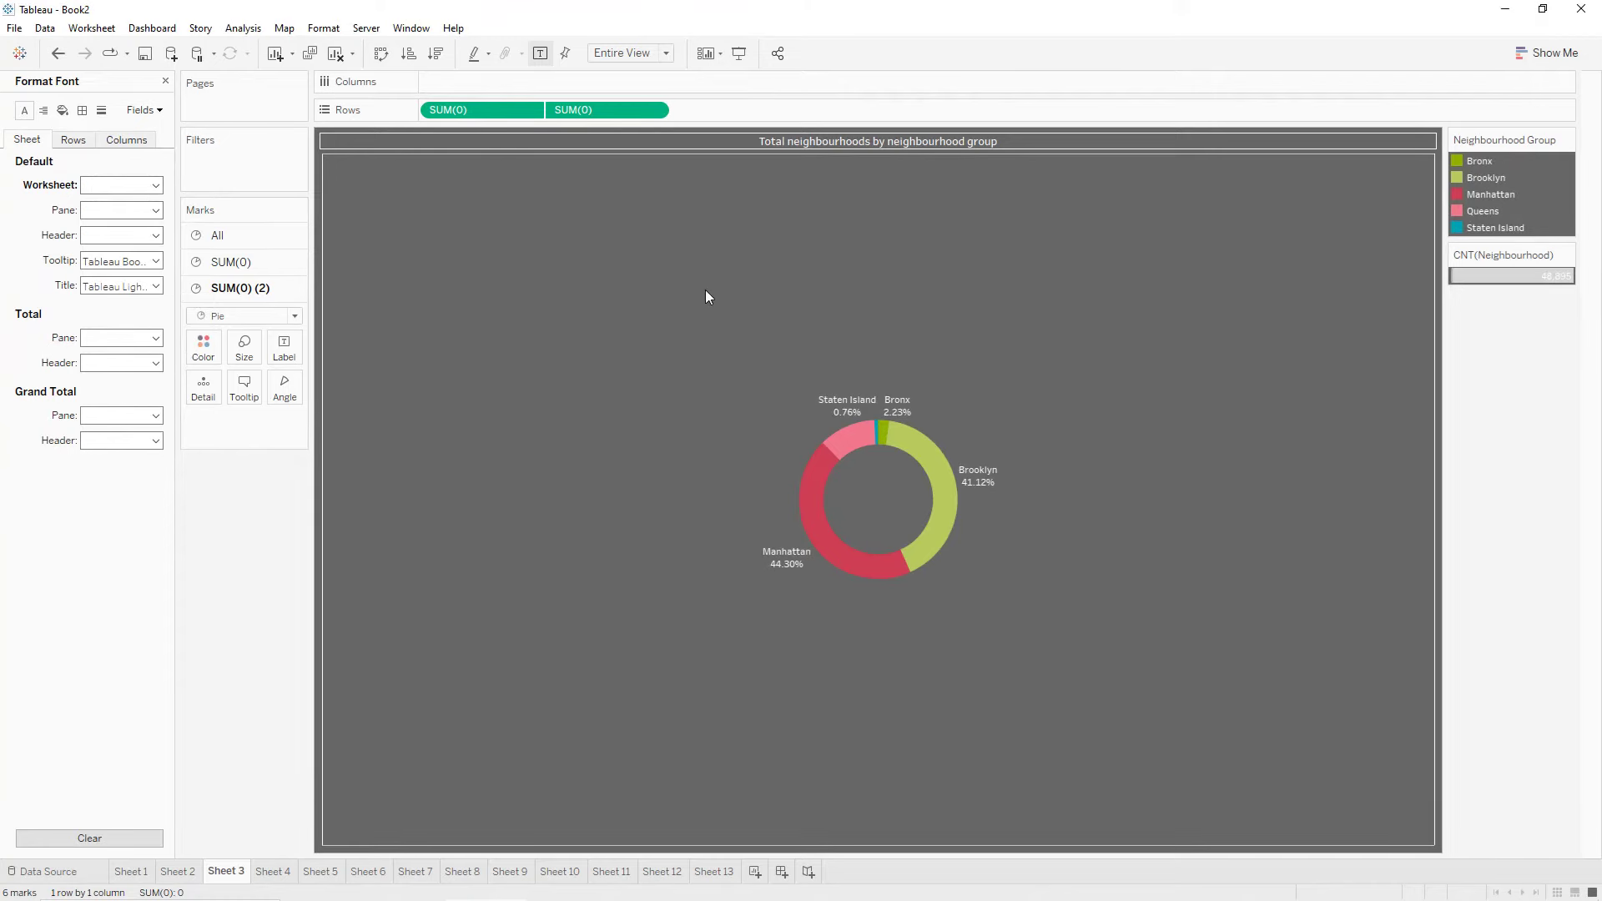
pyautogui.click(1567, 255)
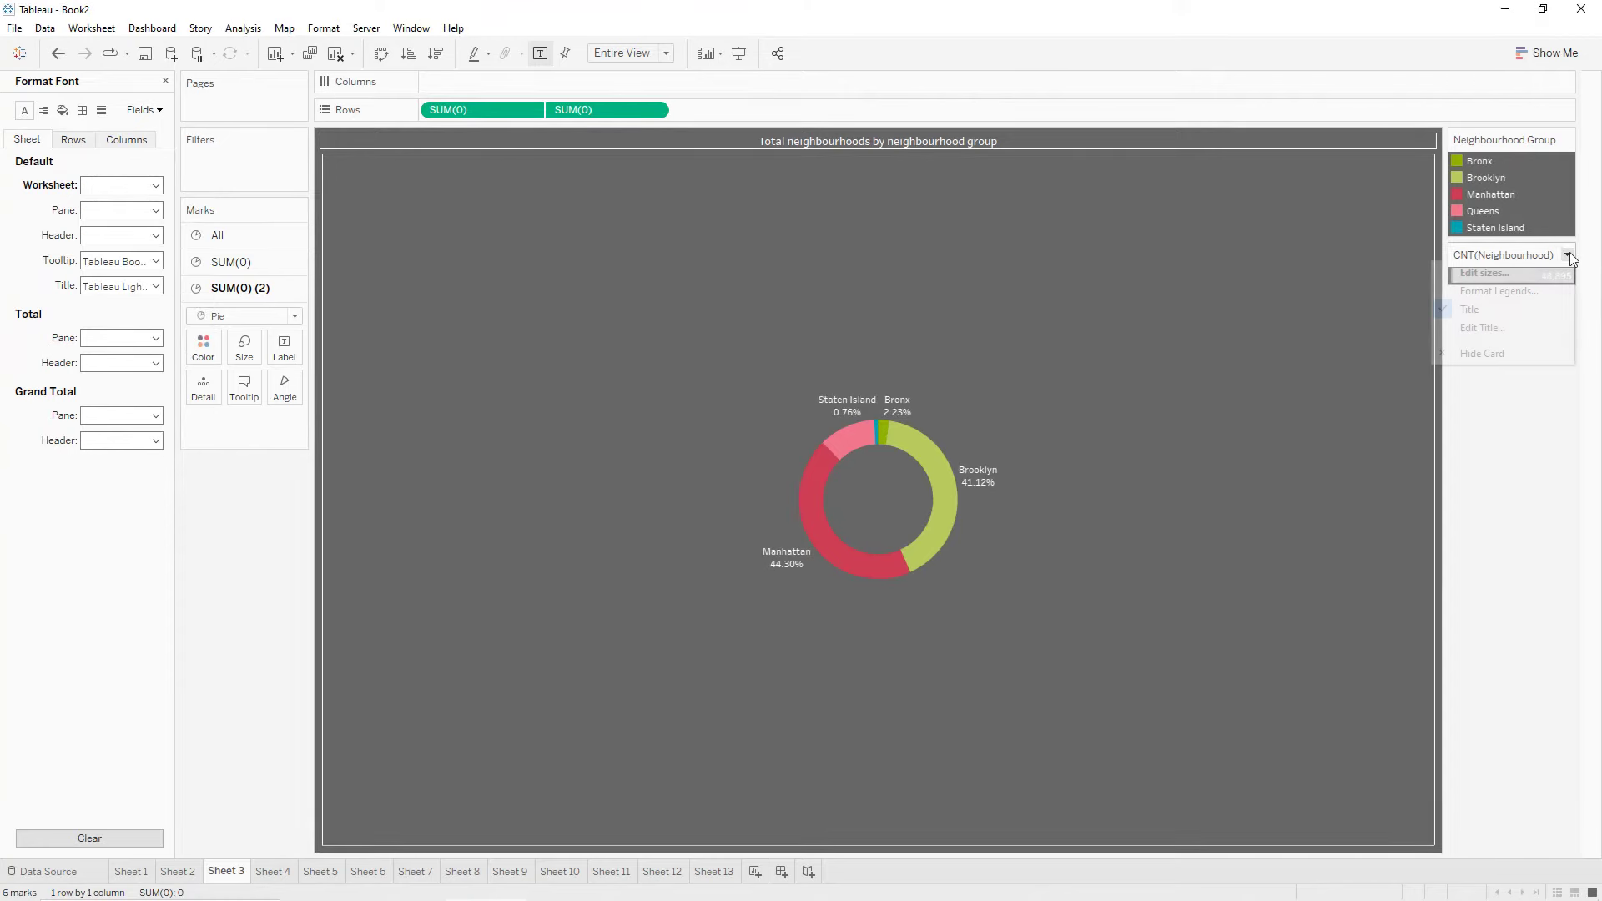
pyautogui.click(1516, 354)
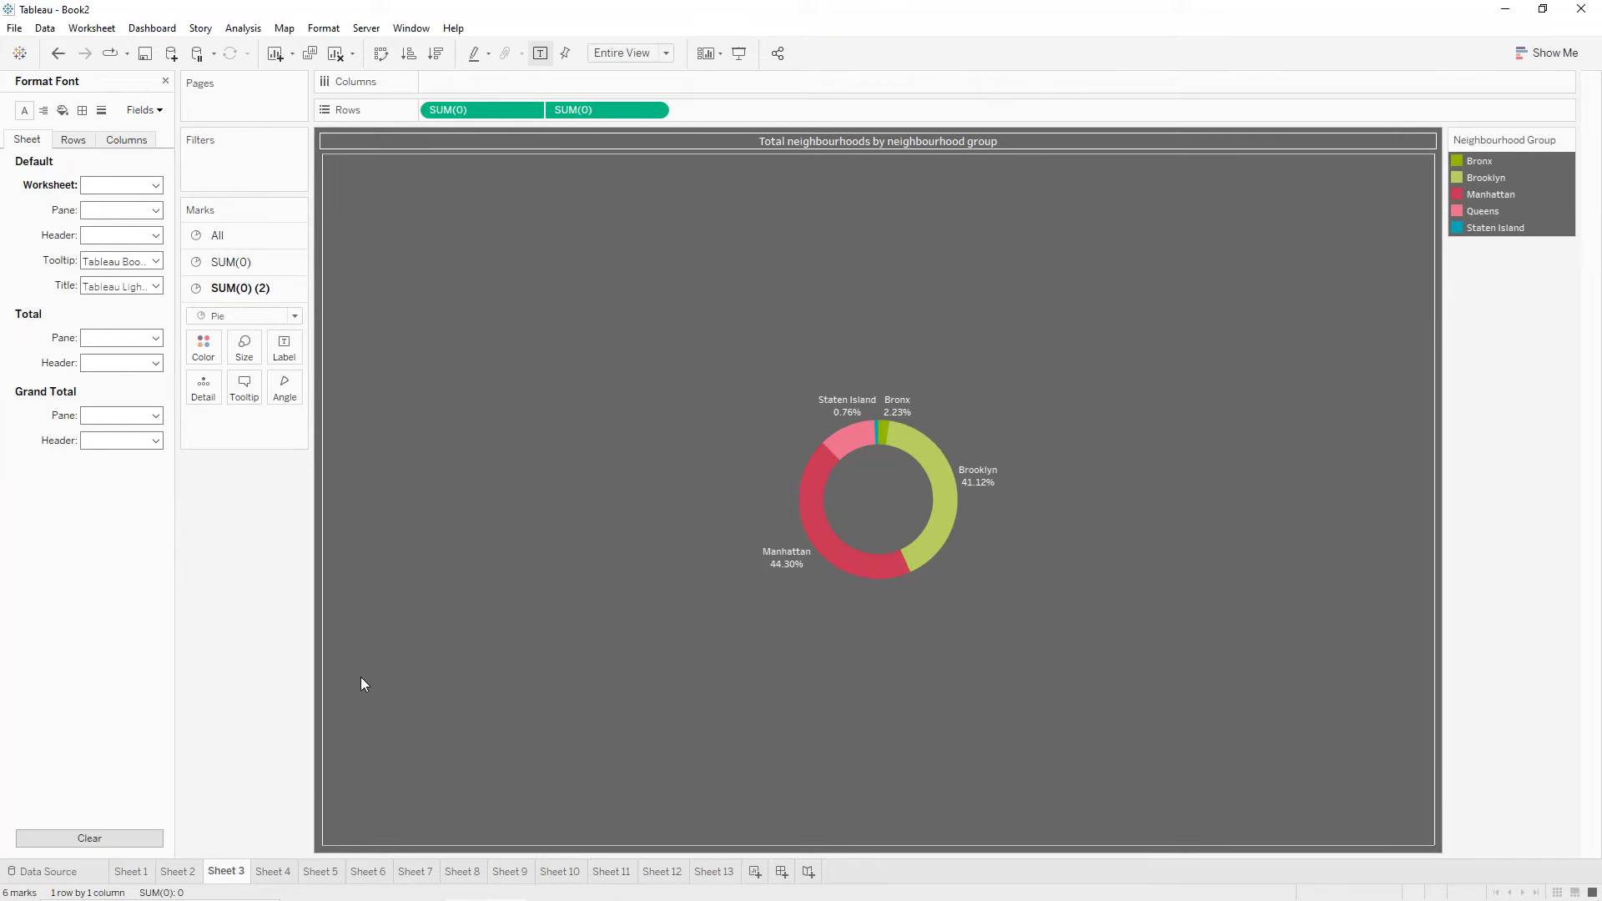
# Set the default worksheet shading on Sheet 4 to dark grey.
pyautogui.click(273, 871)
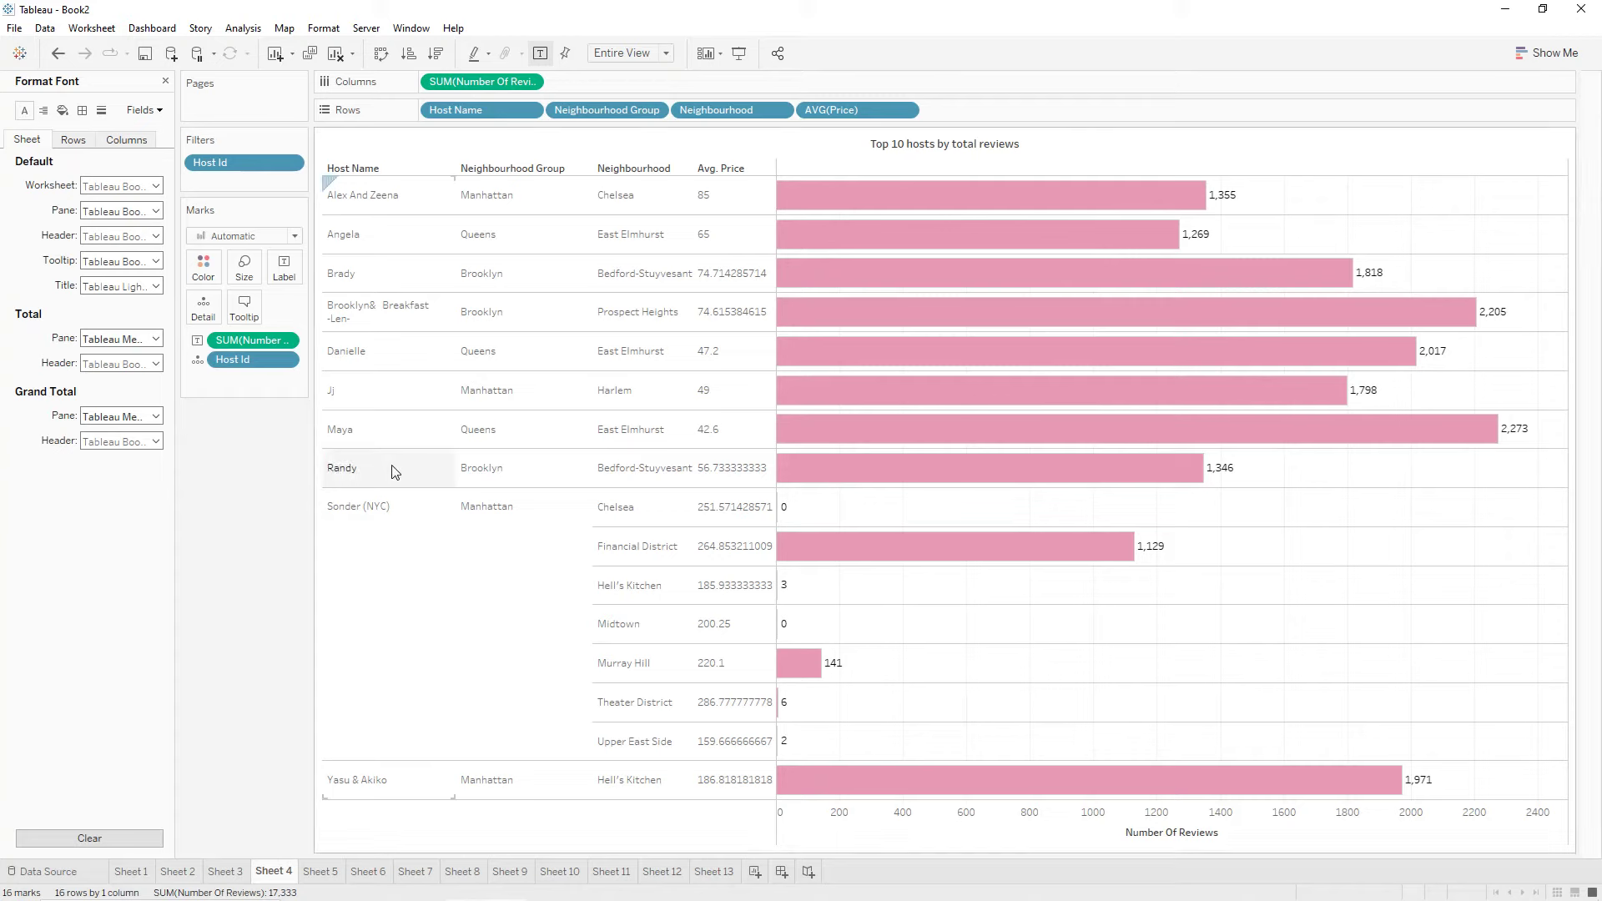
pyautogui.click(62, 110)
pyautogui.click(99, 186)
pyautogui.click(92, 277)
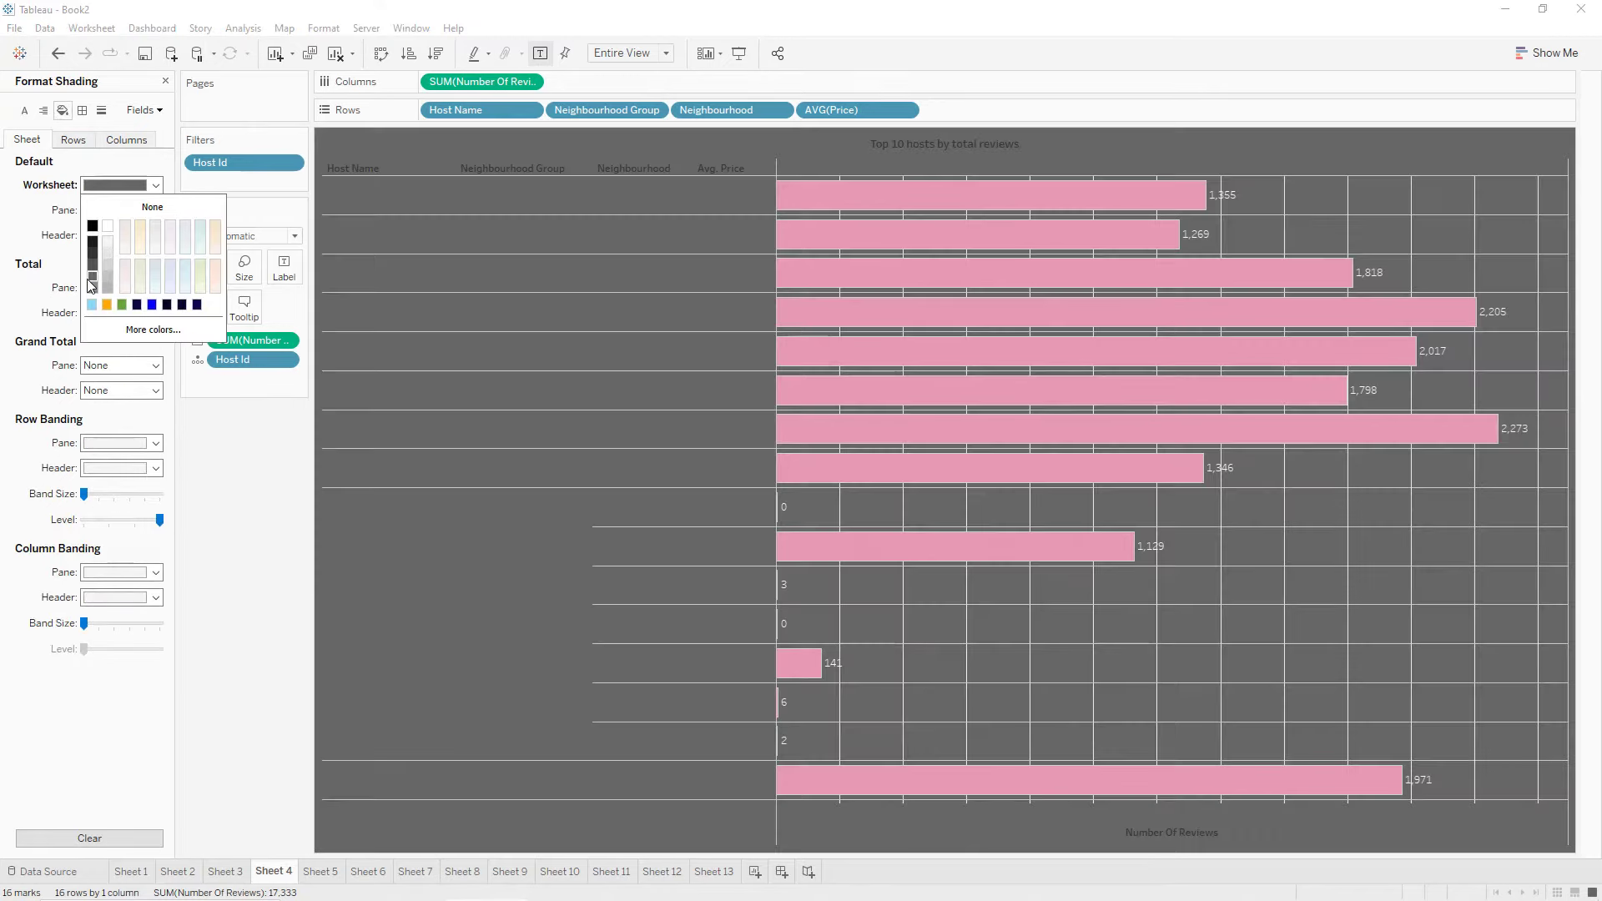
# Make Sheet 4's default worksheet font white and reduce its size.
pyautogui.click(24, 111)
pyautogui.click(121, 210)
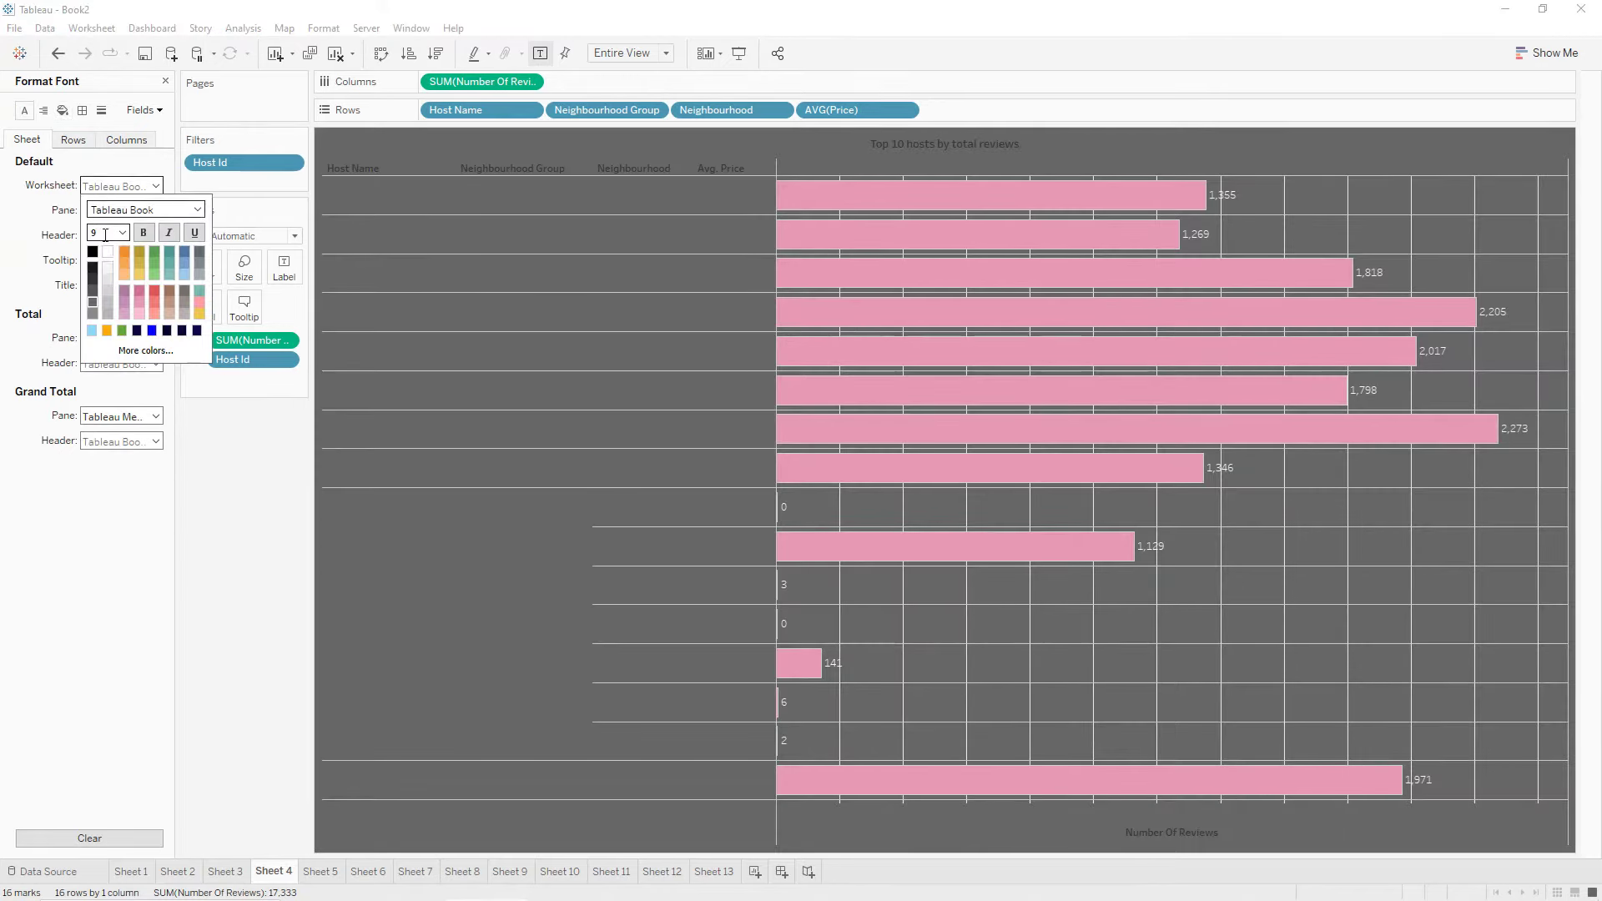
pyautogui.click(111, 257)
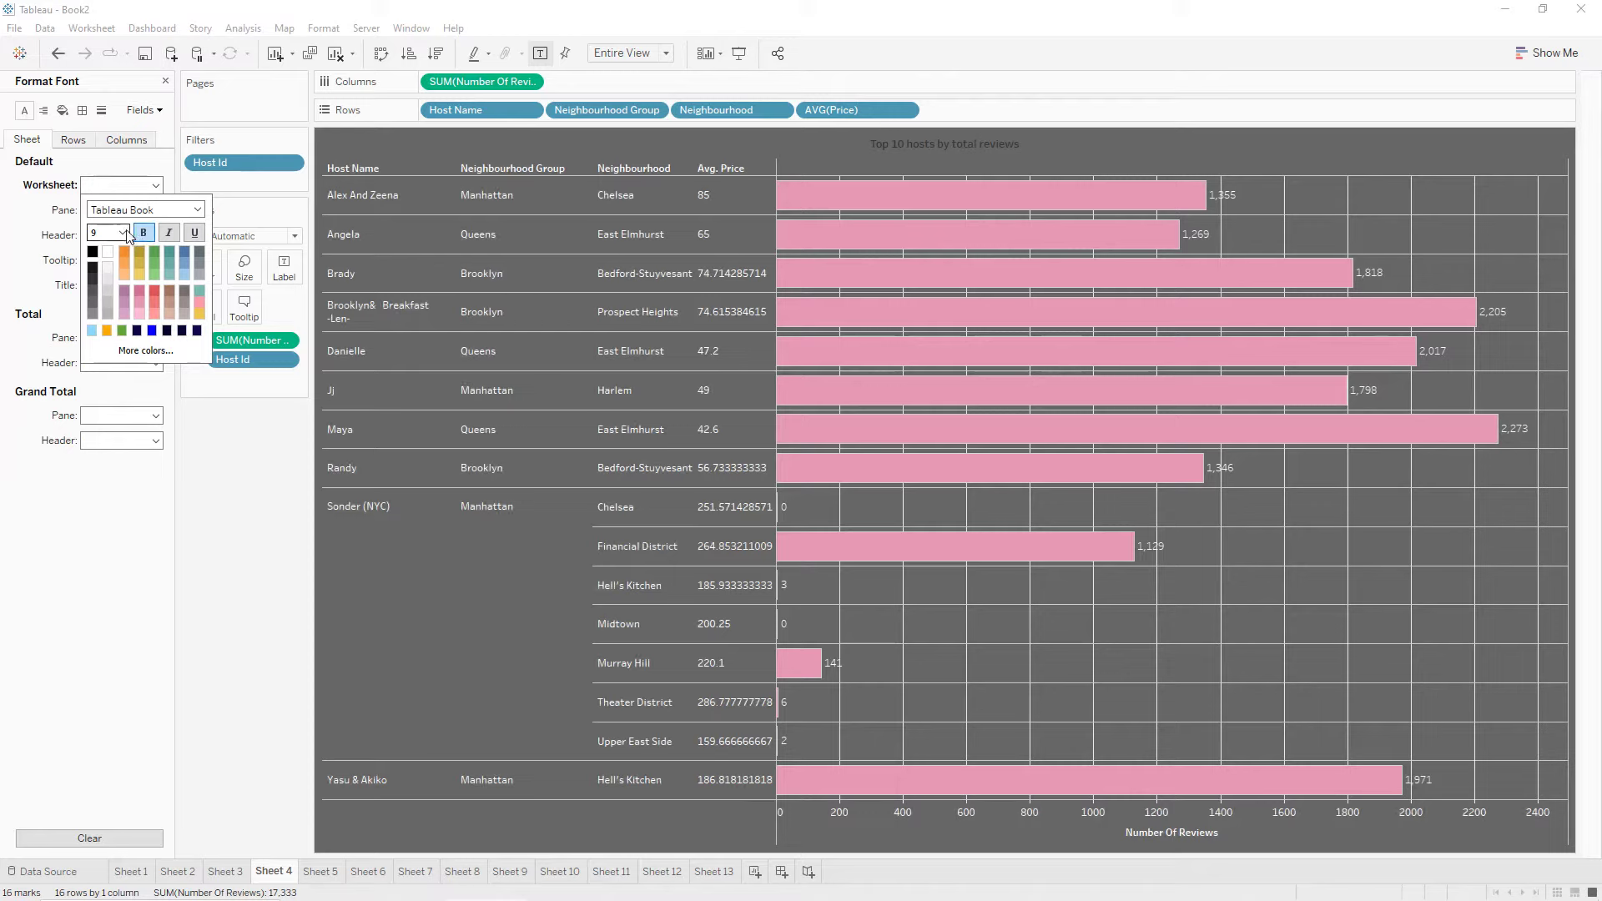
pyautogui.click(14, 221)
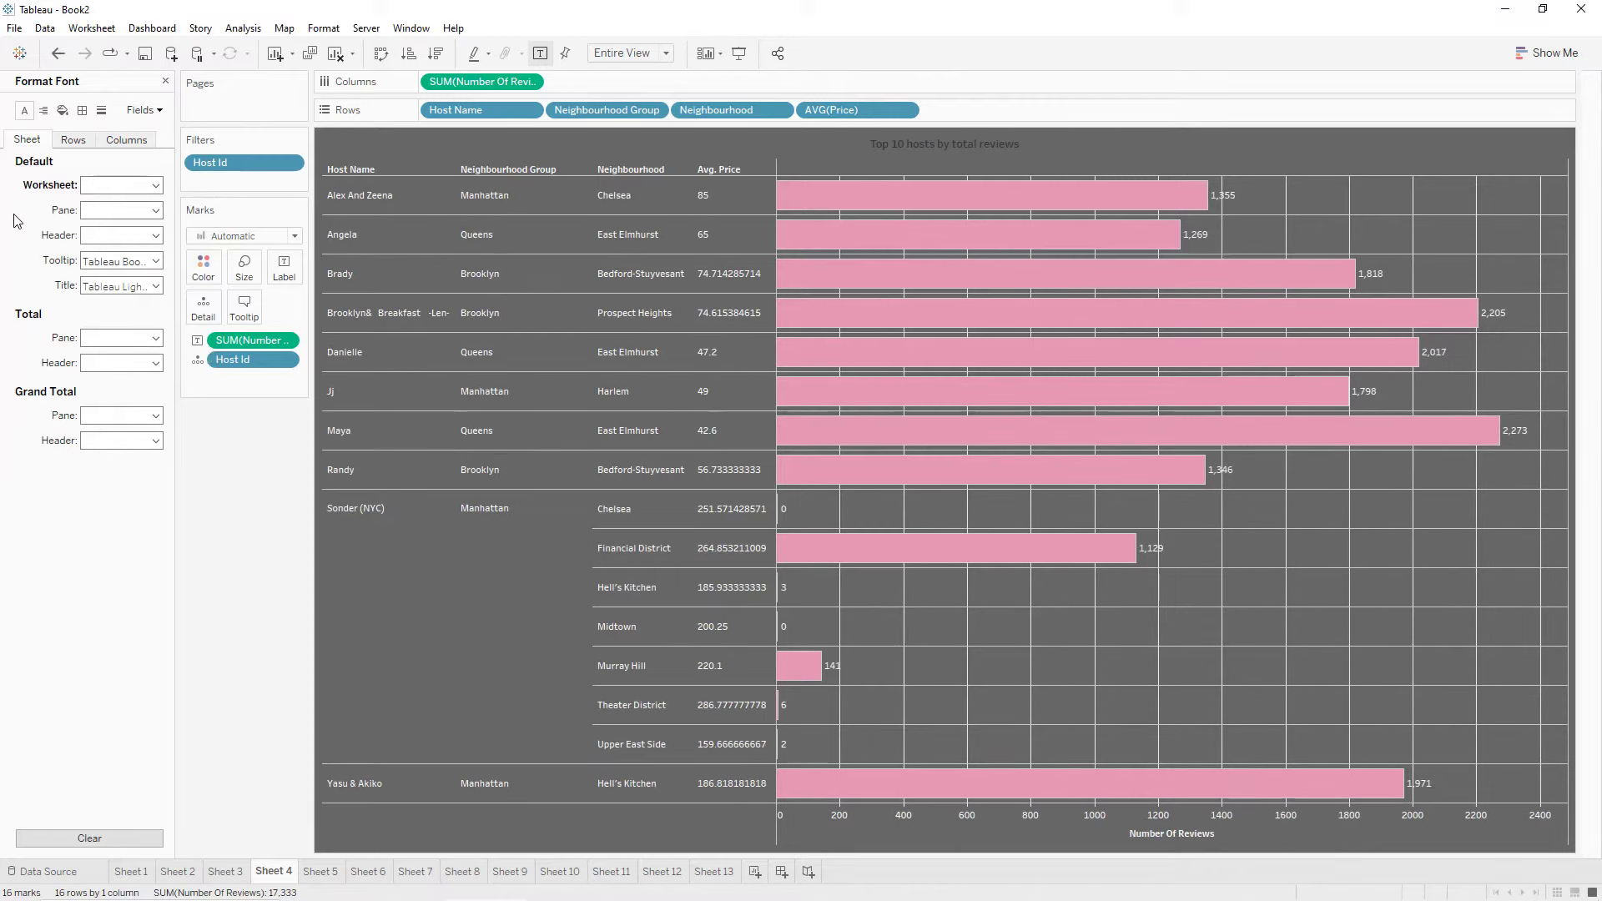
# Recolour the whole "Top 10 hosts by total reviews" title text white.
pyautogui.doubleClick(907, 144)
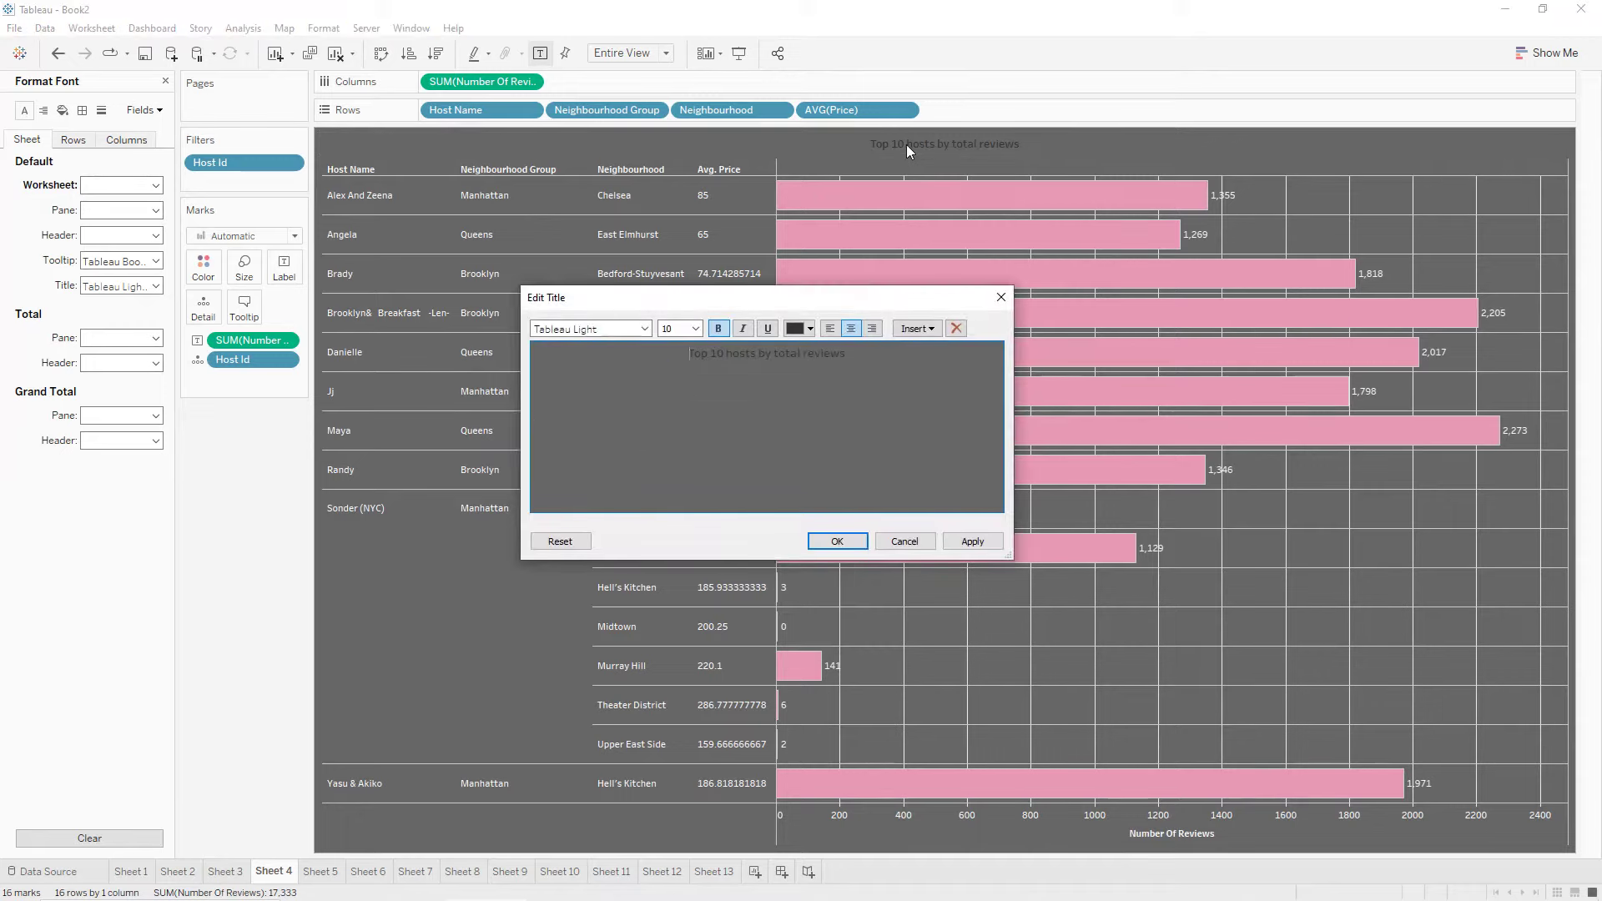
pyautogui.hotkey('ctrl', 'a')
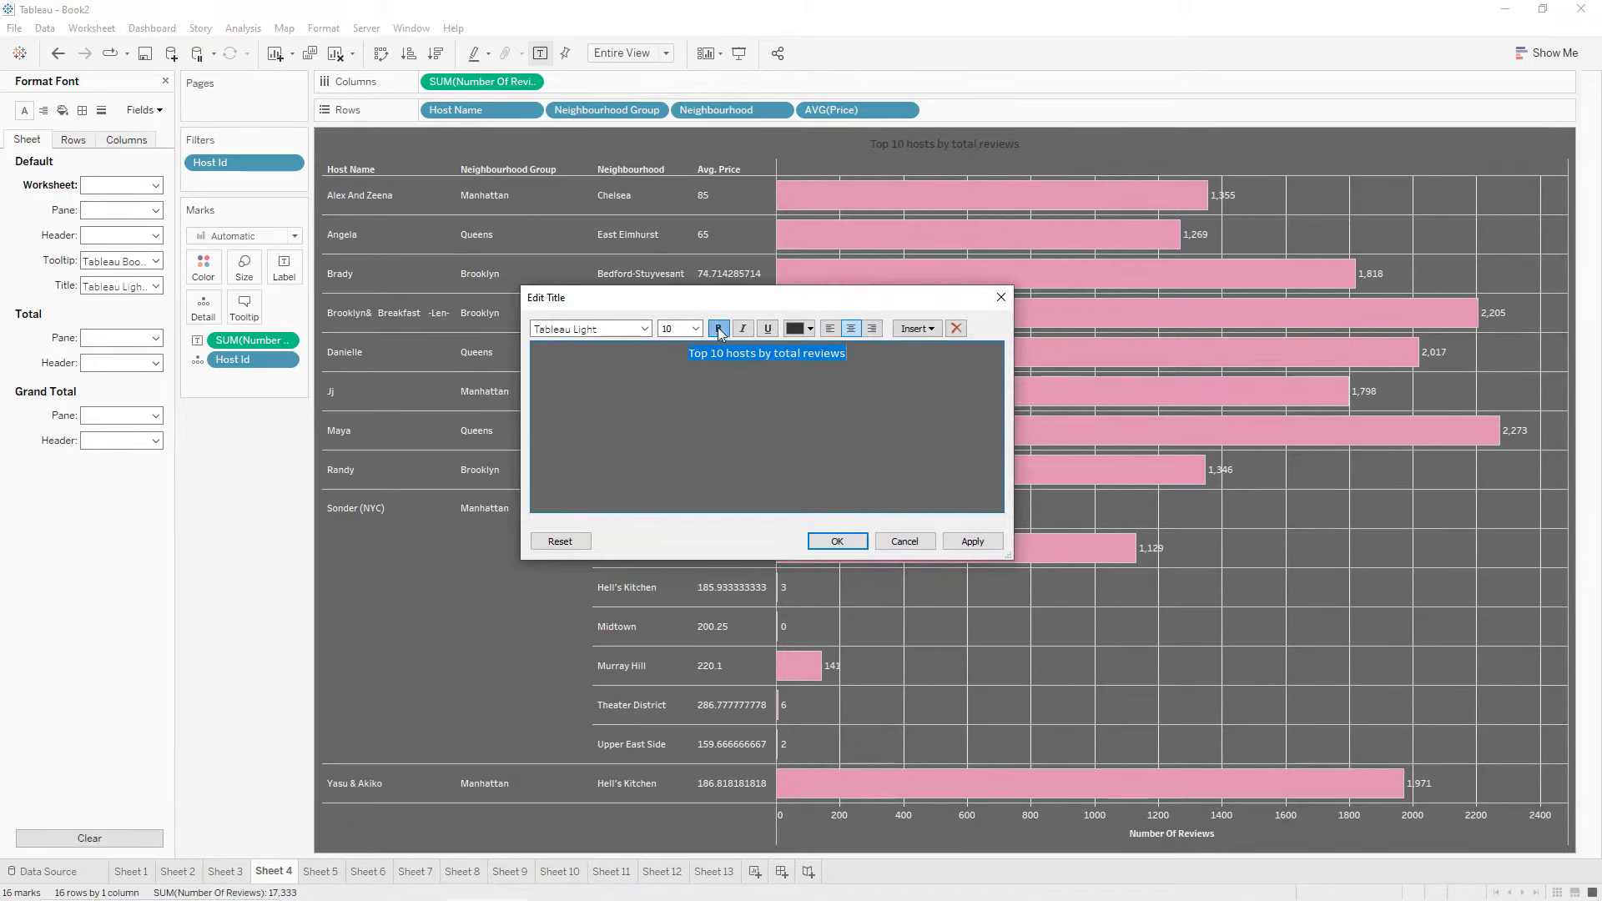
pyautogui.click(790, 332)
pyautogui.click(811, 349)
pyautogui.click(973, 541)
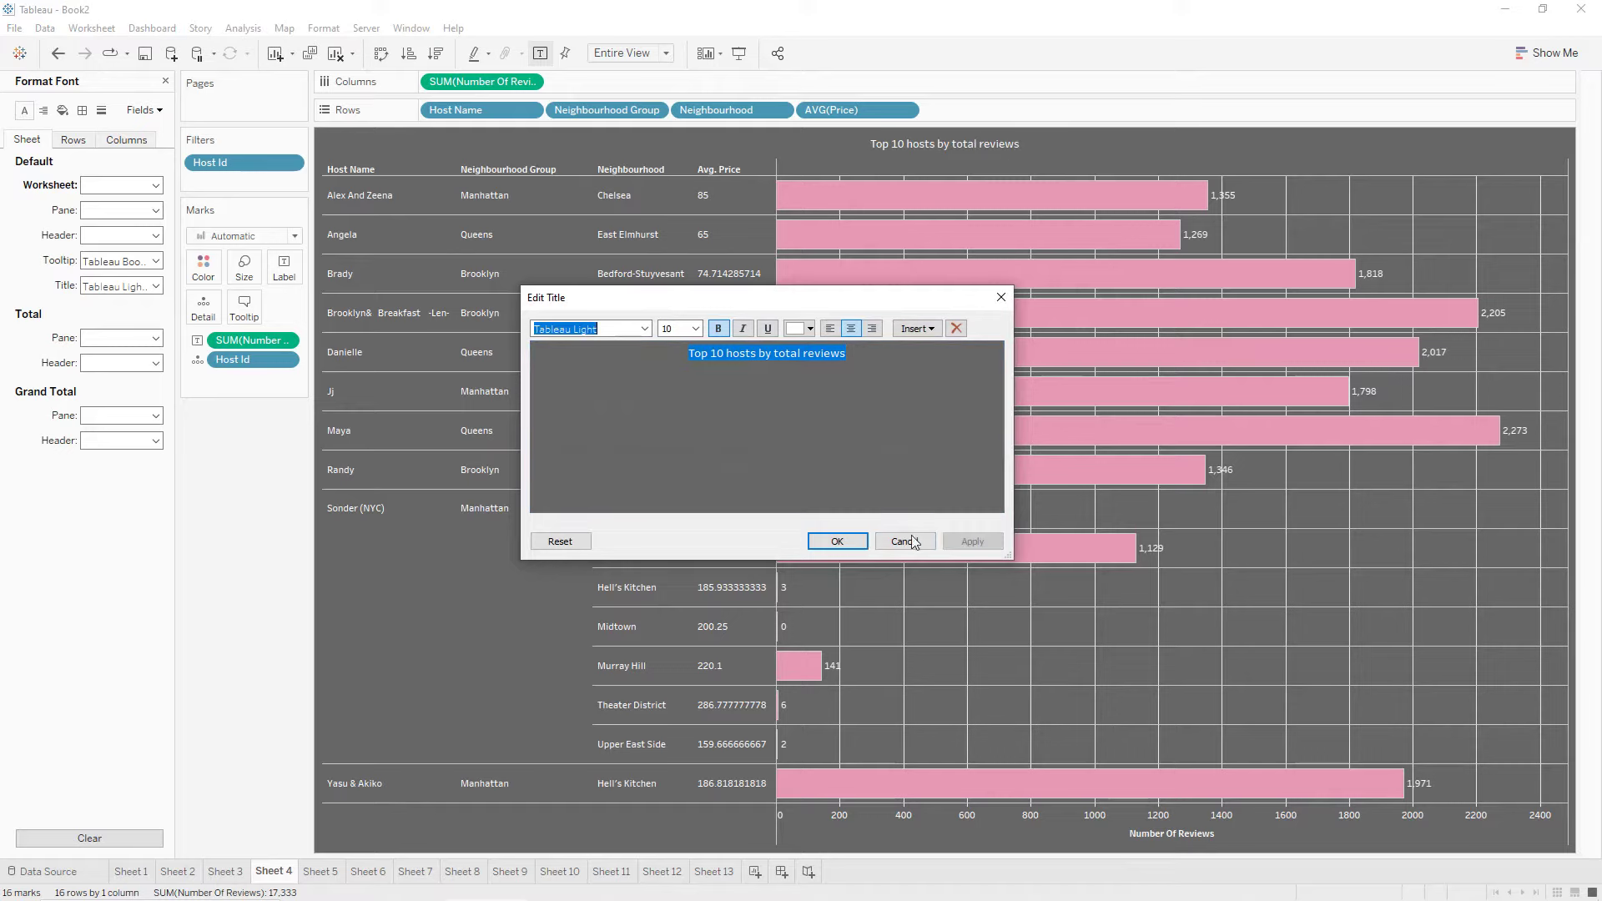
# Give the Sheet 4 title a thin white border.
pyautogui.rightClick(898, 149)
pyautogui.click(945, 220)
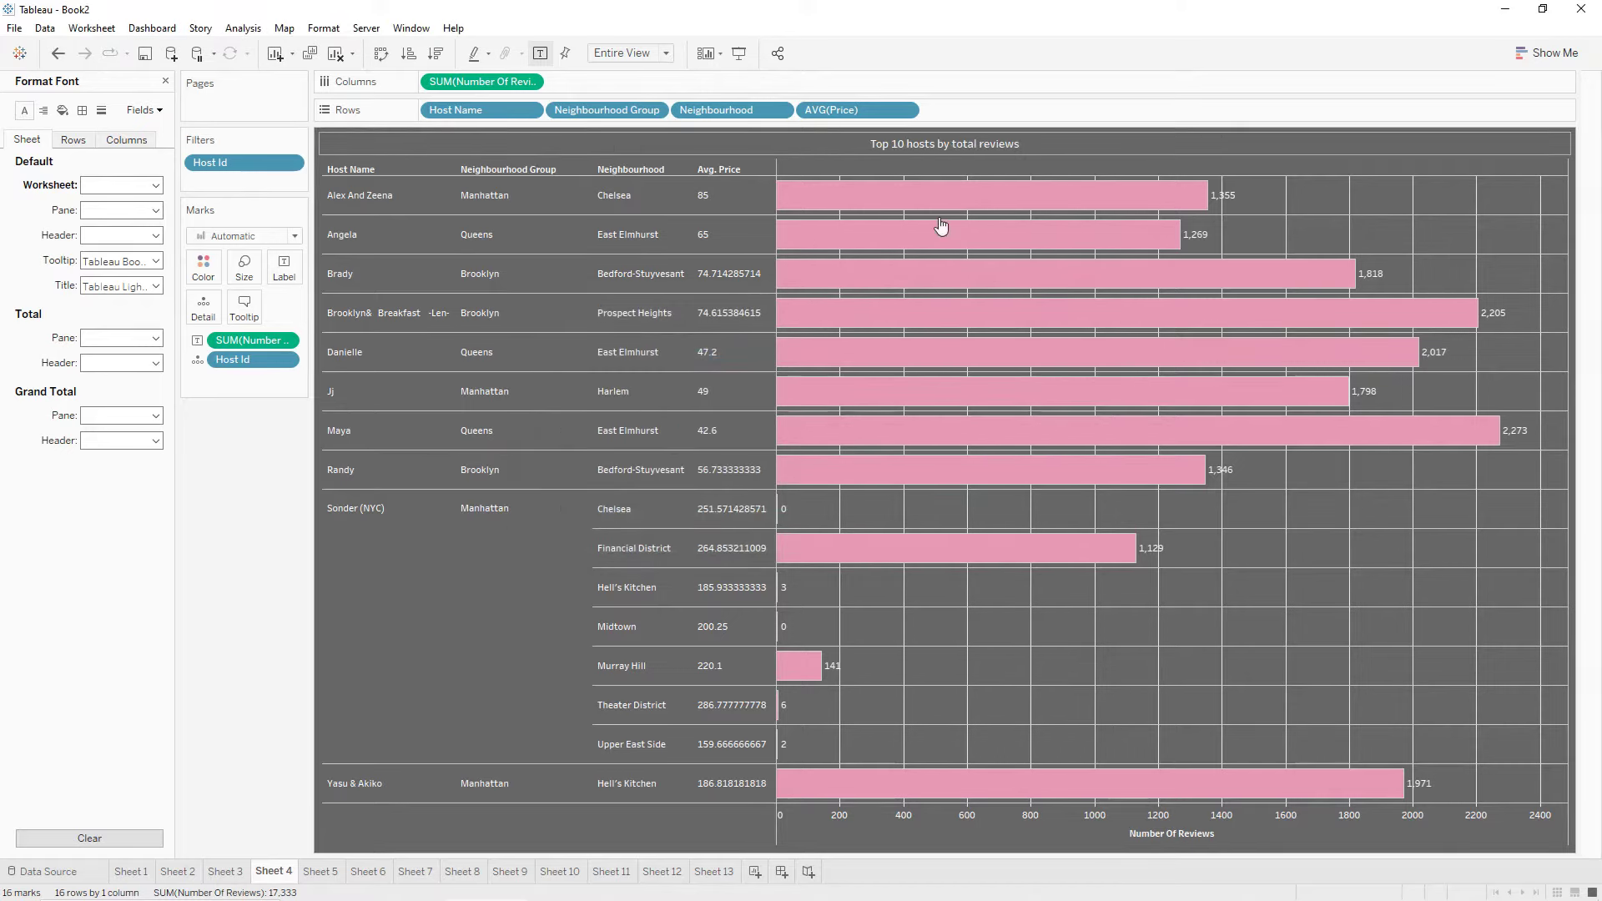
pyautogui.click(117, 158)
pyautogui.click(99, 270)
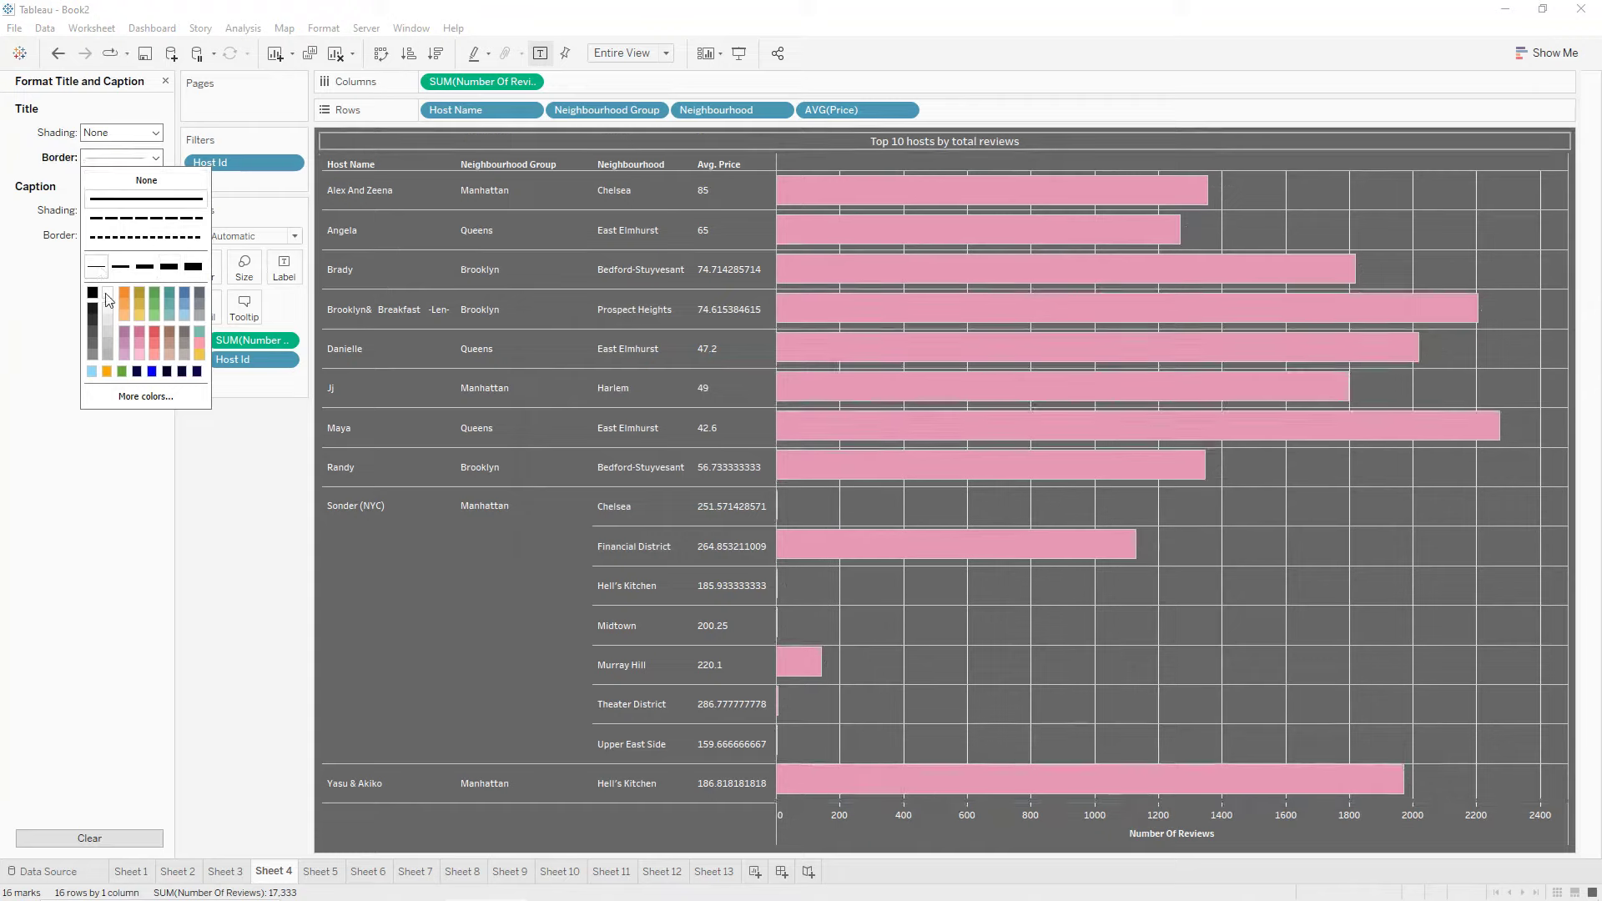
pyautogui.click(50, 300)
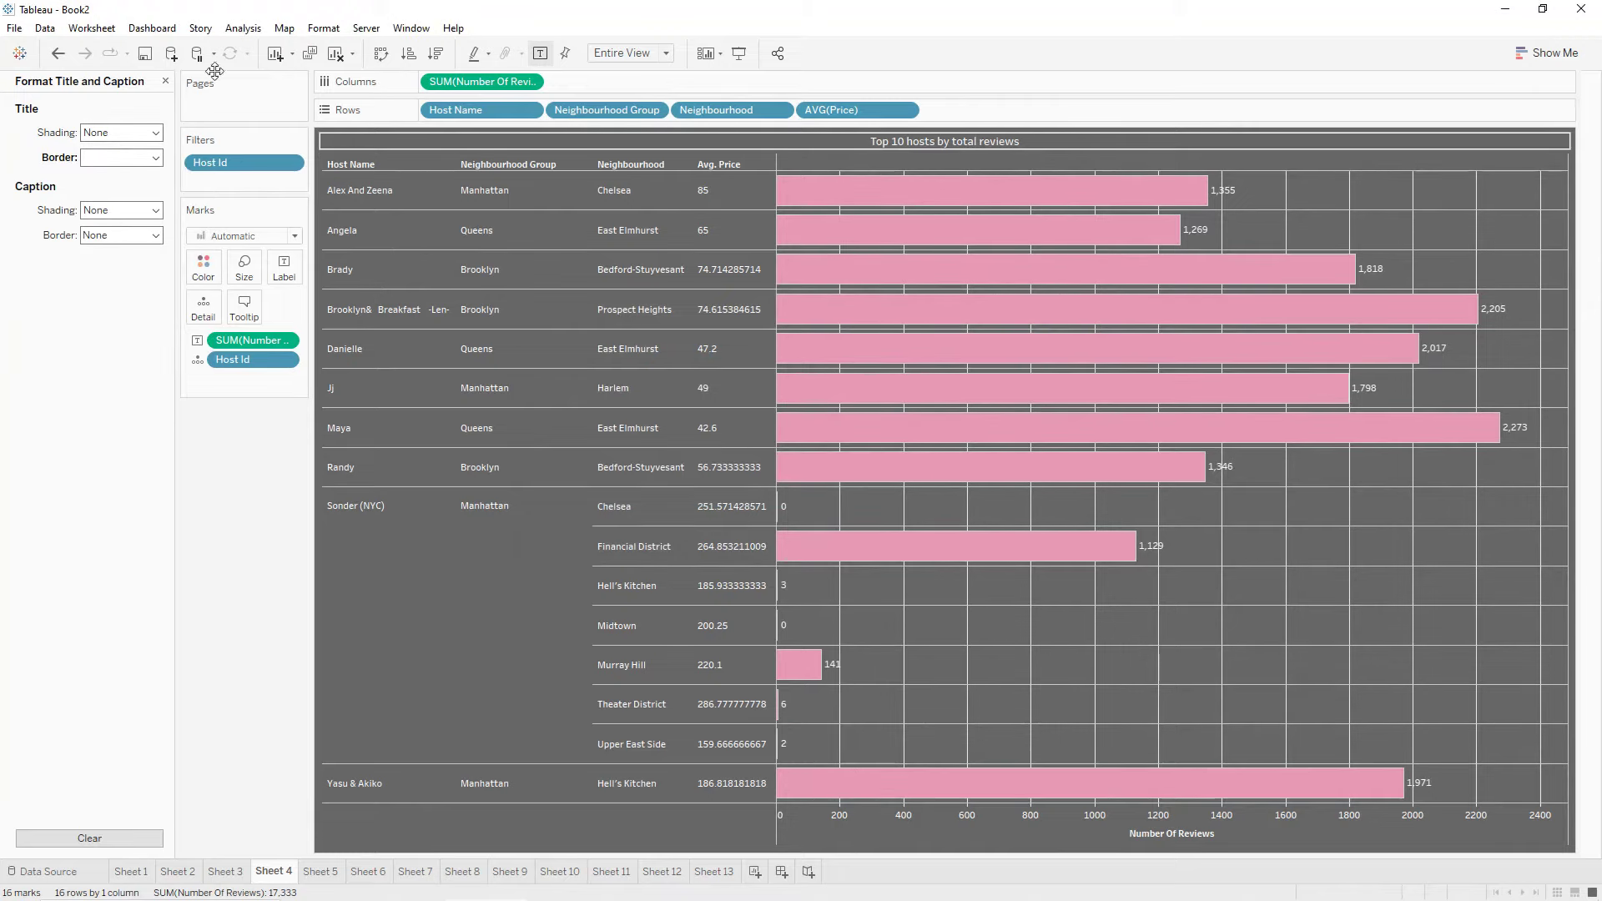
# Set the grid lines to None for the columns of the top hosts chart.
pyautogui.click(324, 28)
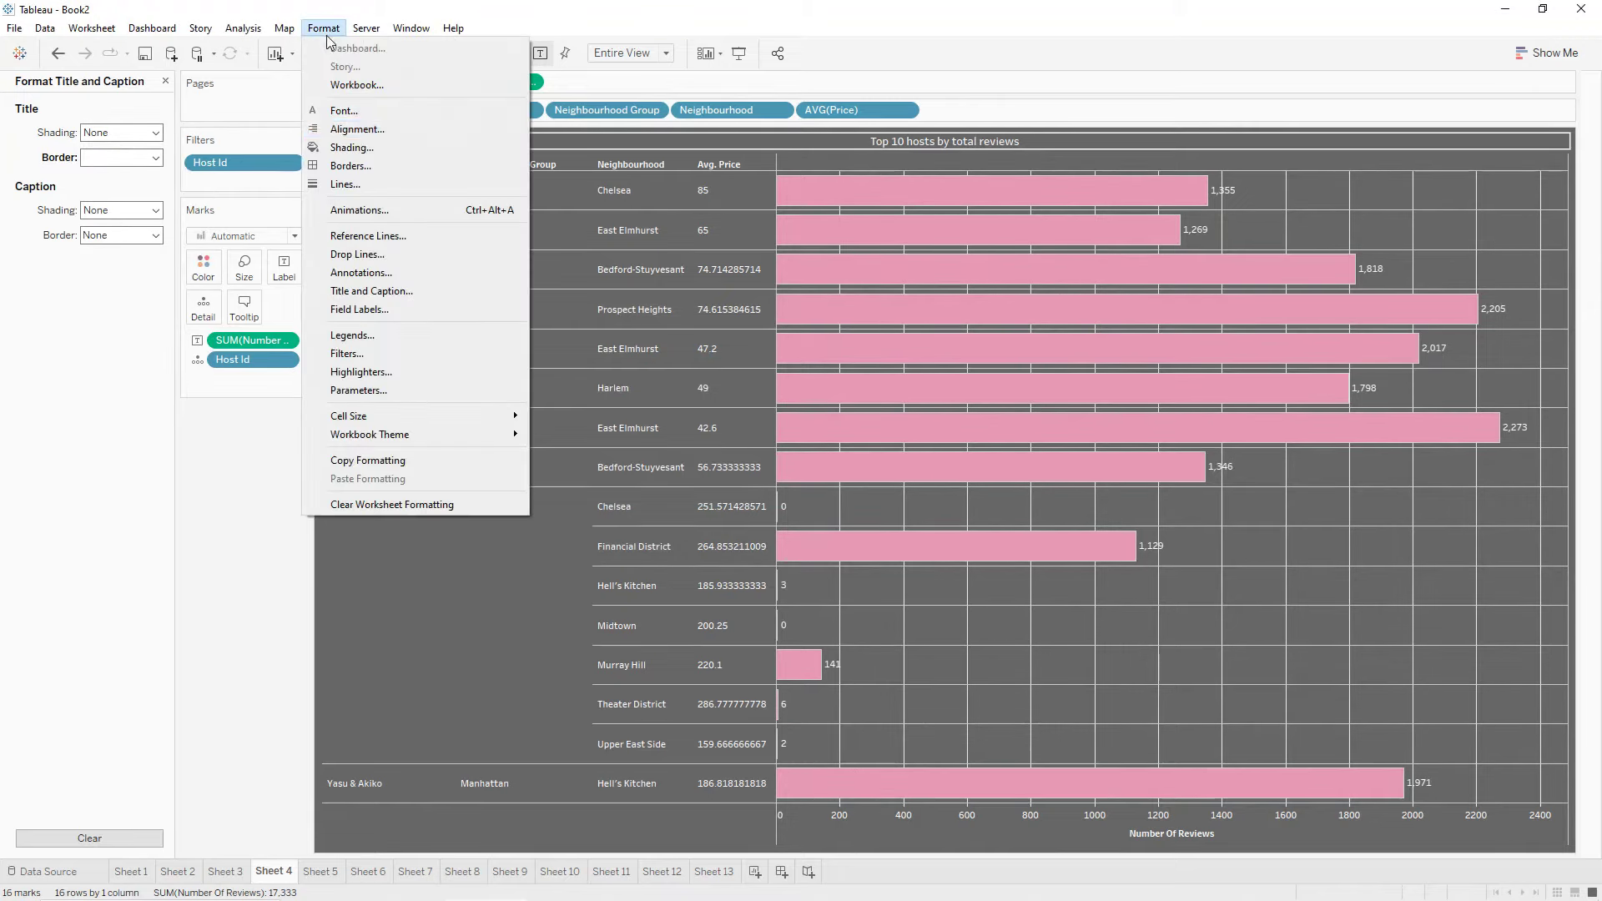
pyautogui.click(346, 184)
pyautogui.click(88, 141)
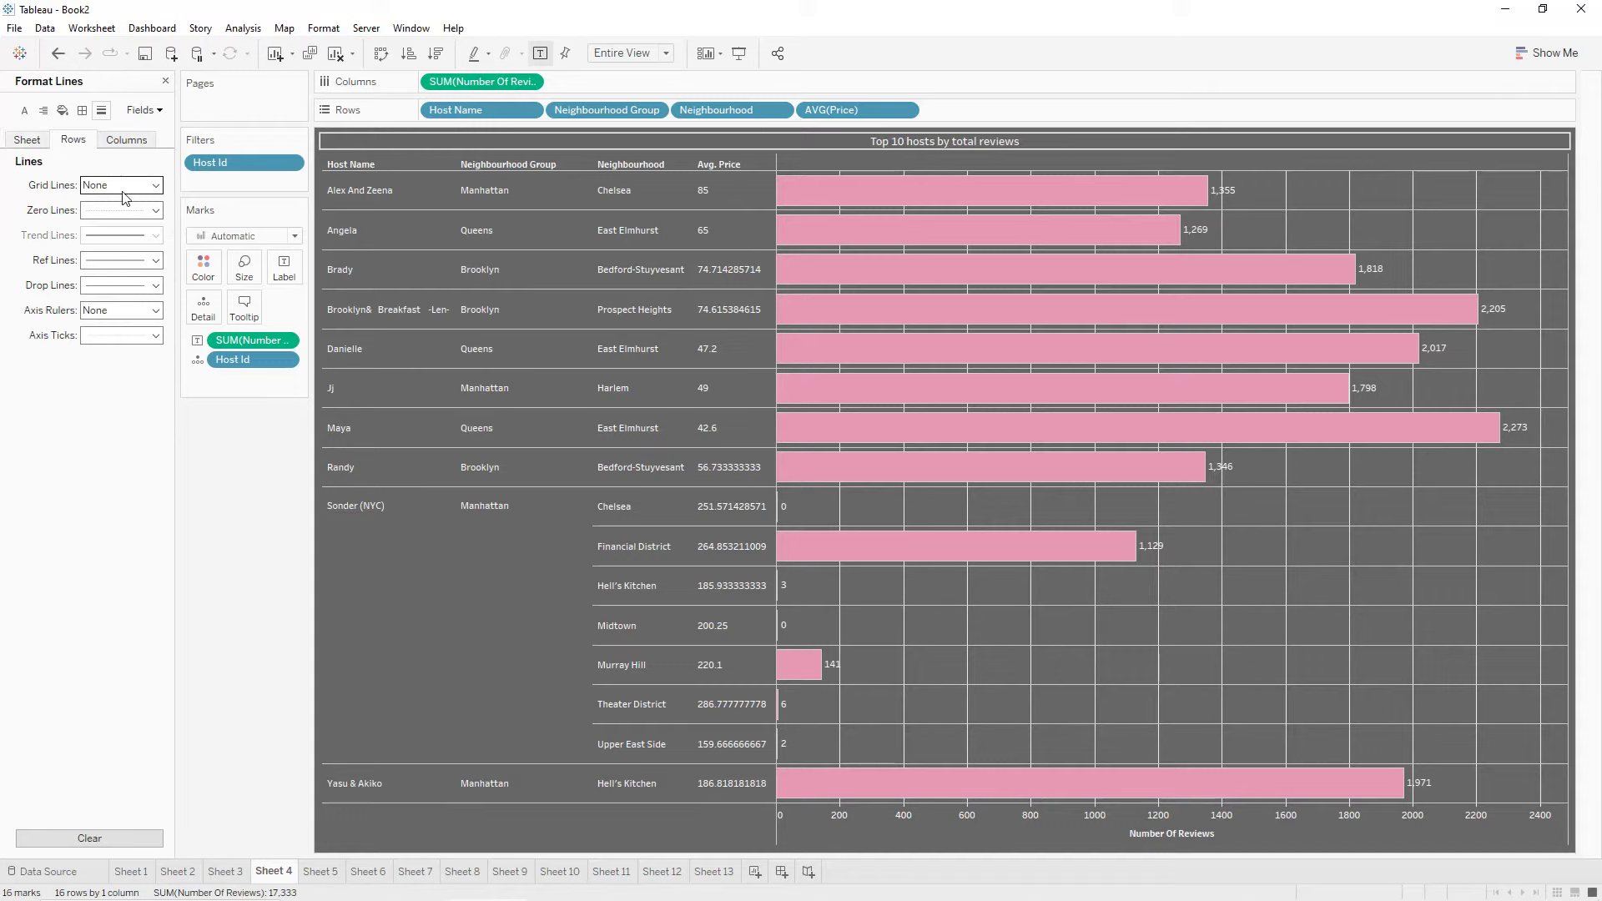
pyautogui.click(127, 142)
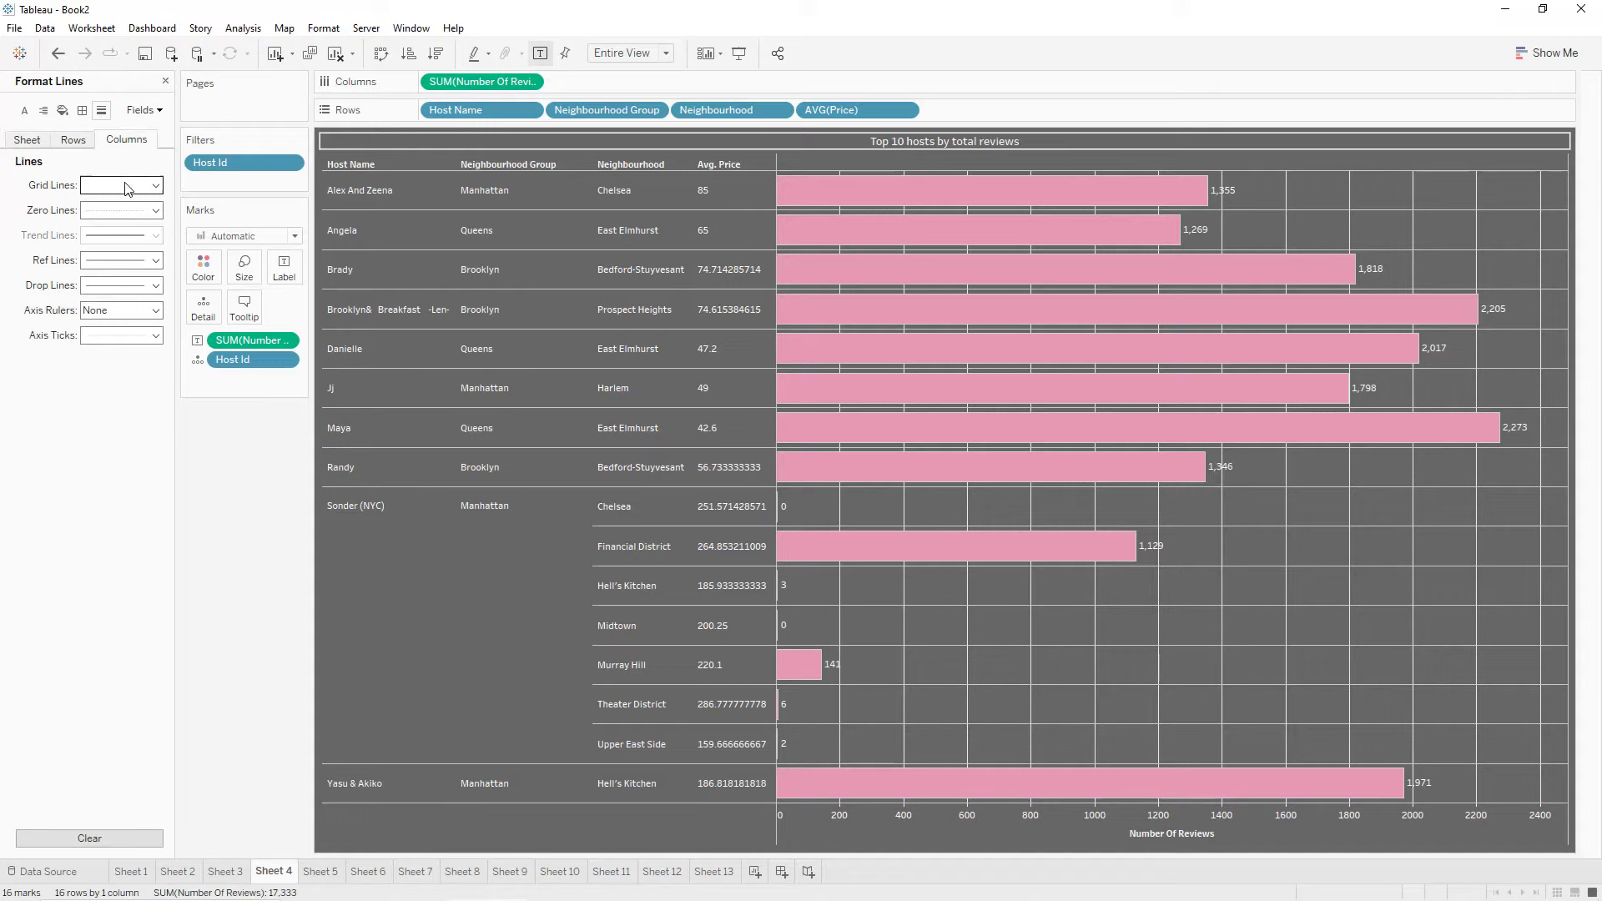
pyautogui.click(128, 187)
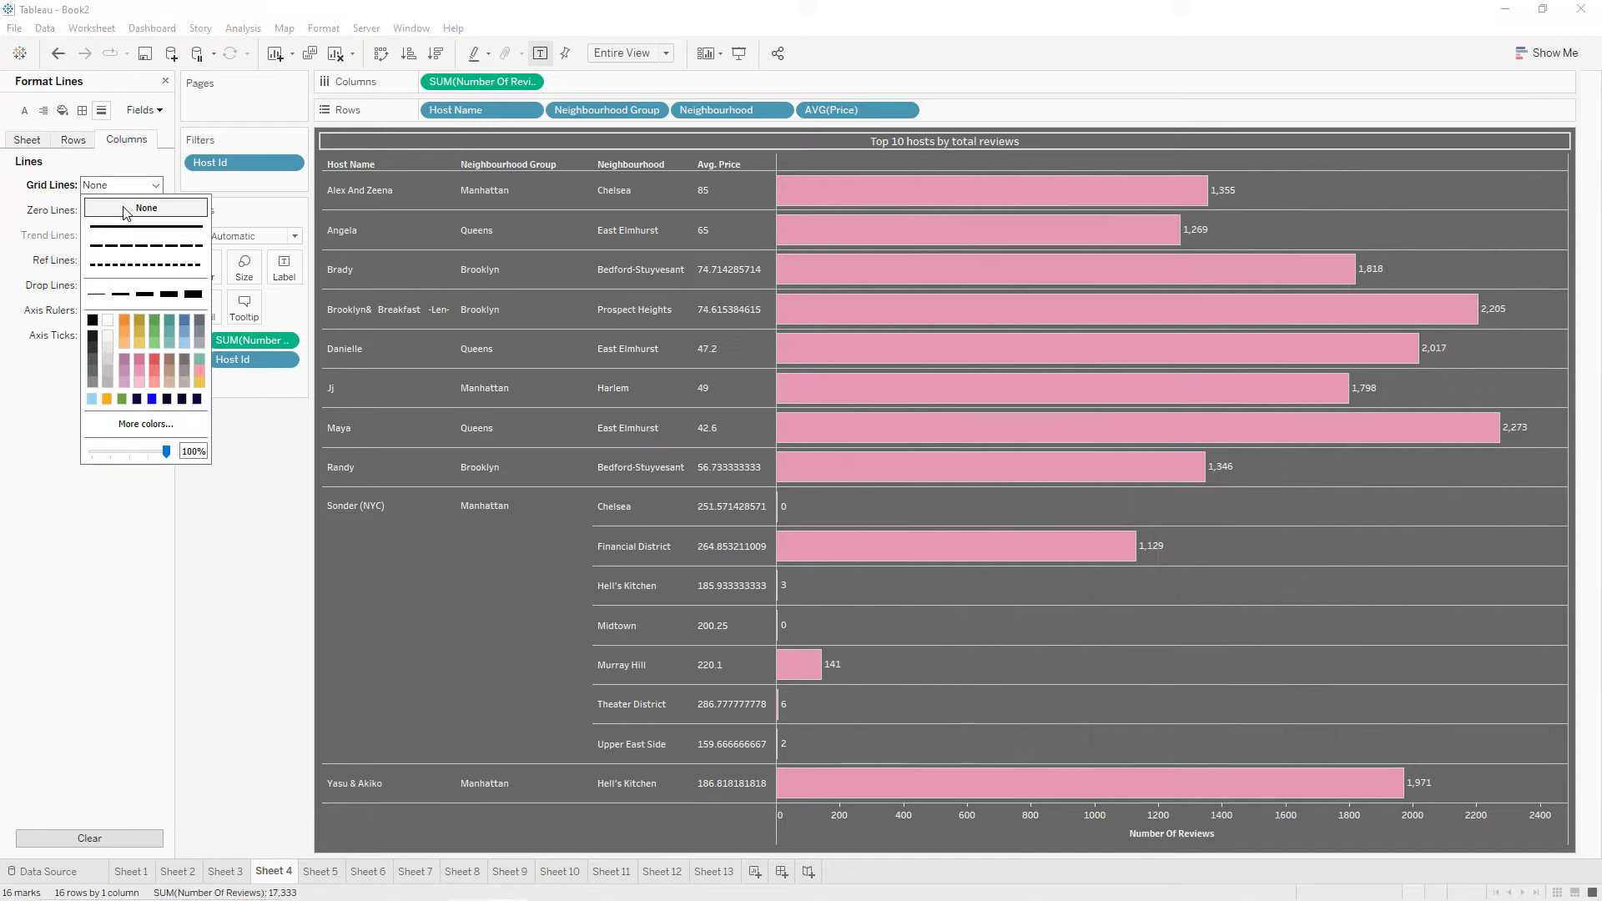
pyautogui.click(197, 531)
# Set the row banding to near-black for both pane and header, with the band size one notch up.
pyautogui.click(27, 140)
pyautogui.click(64, 111)
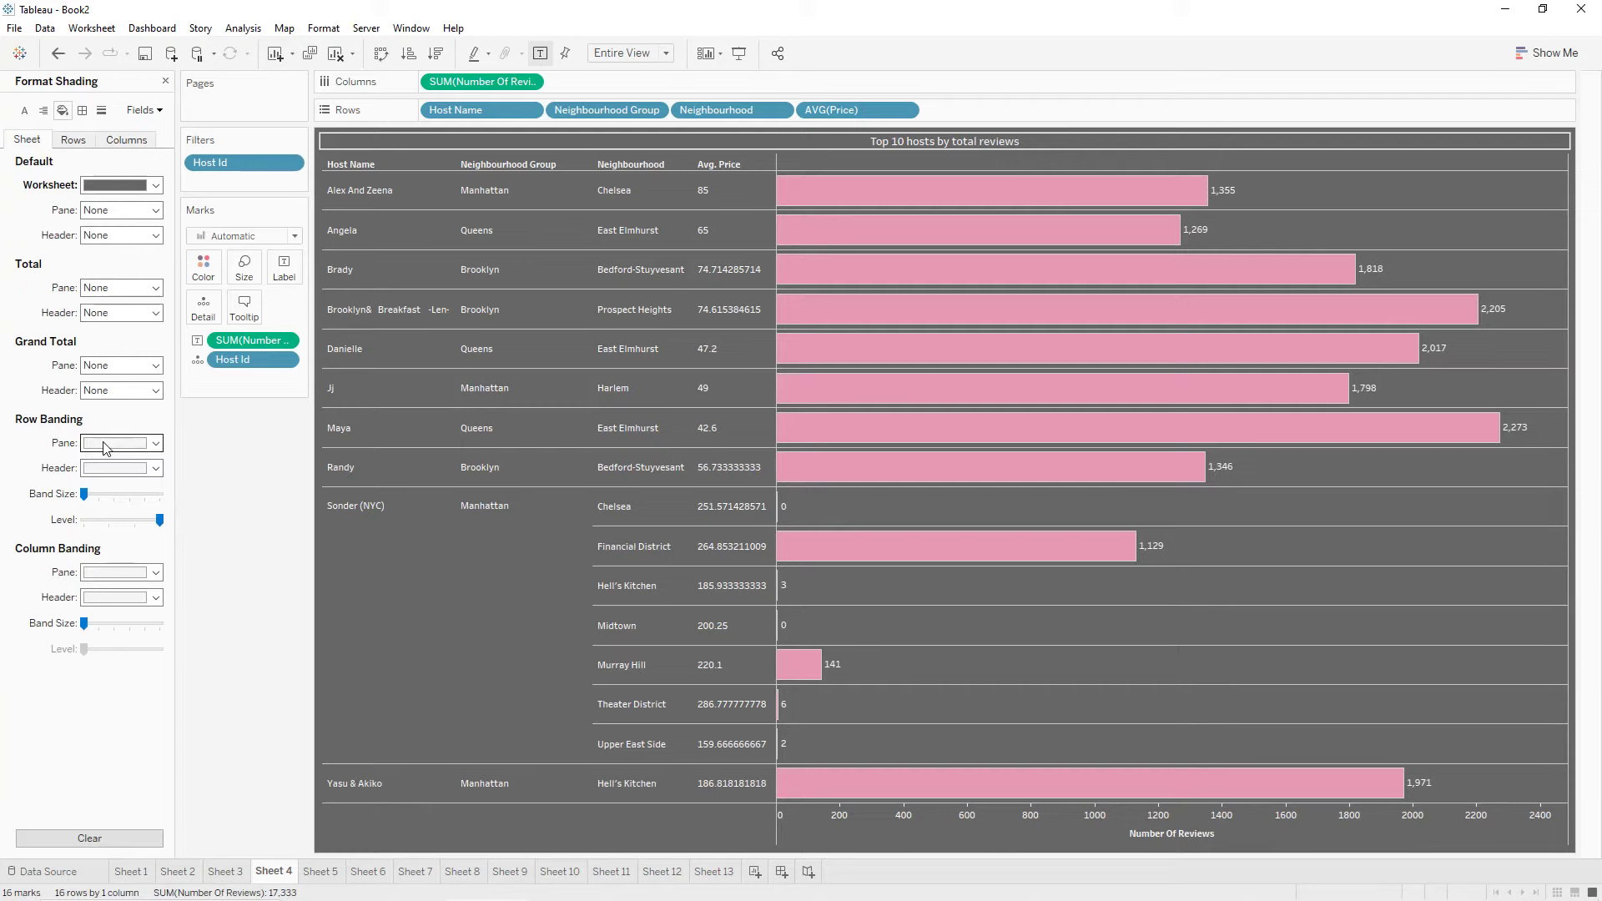
pyautogui.click(106, 453)
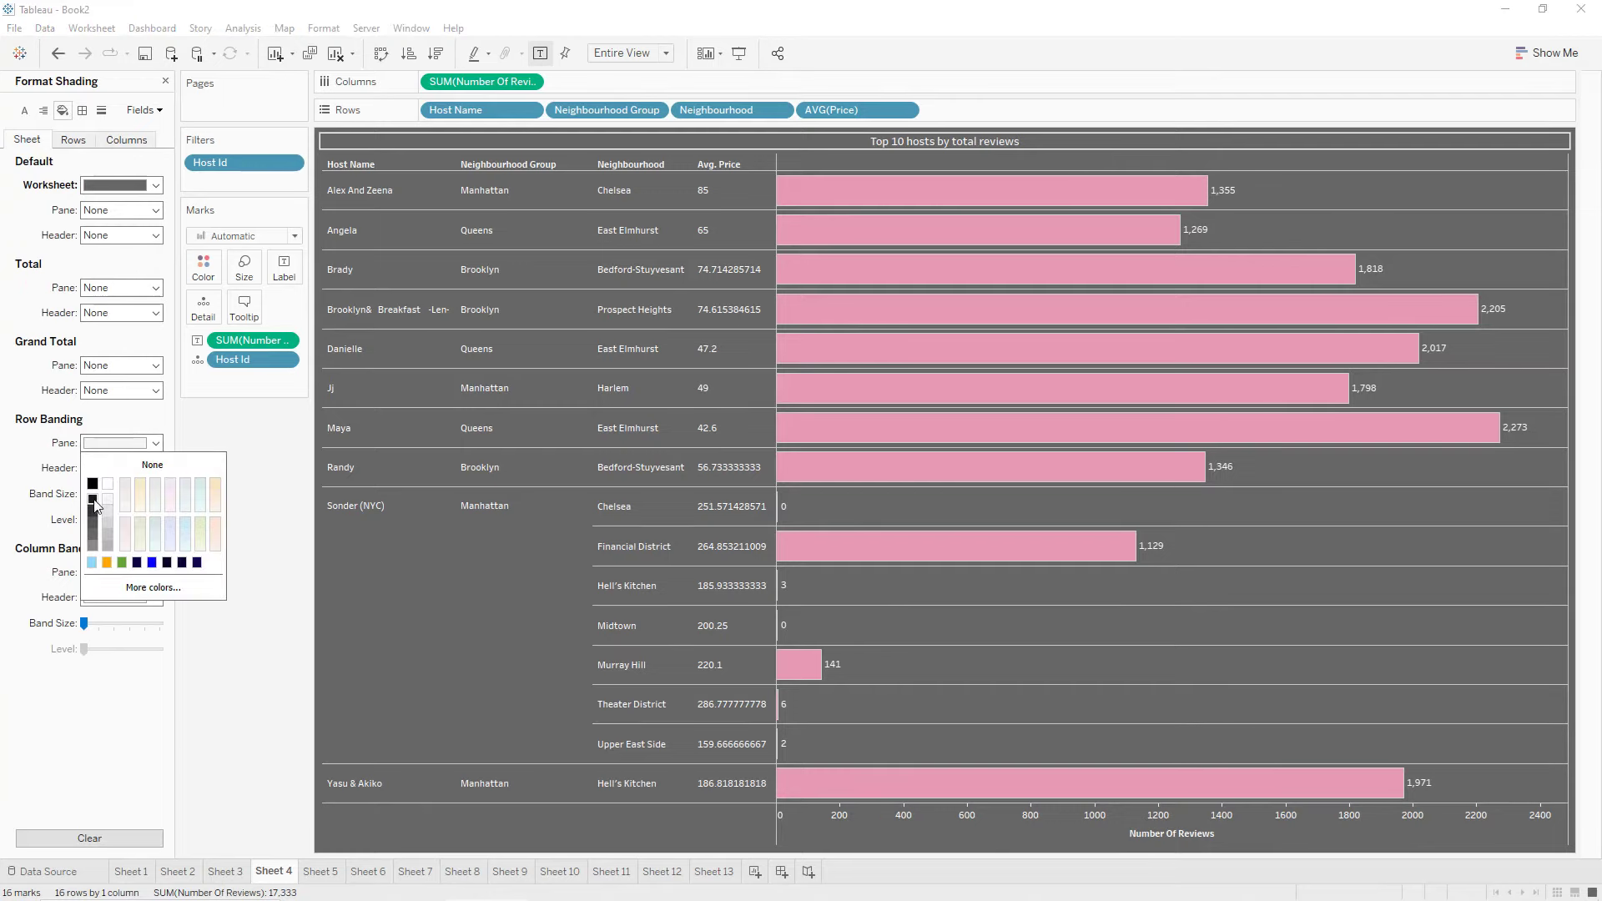
pyautogui.click(94, 500)
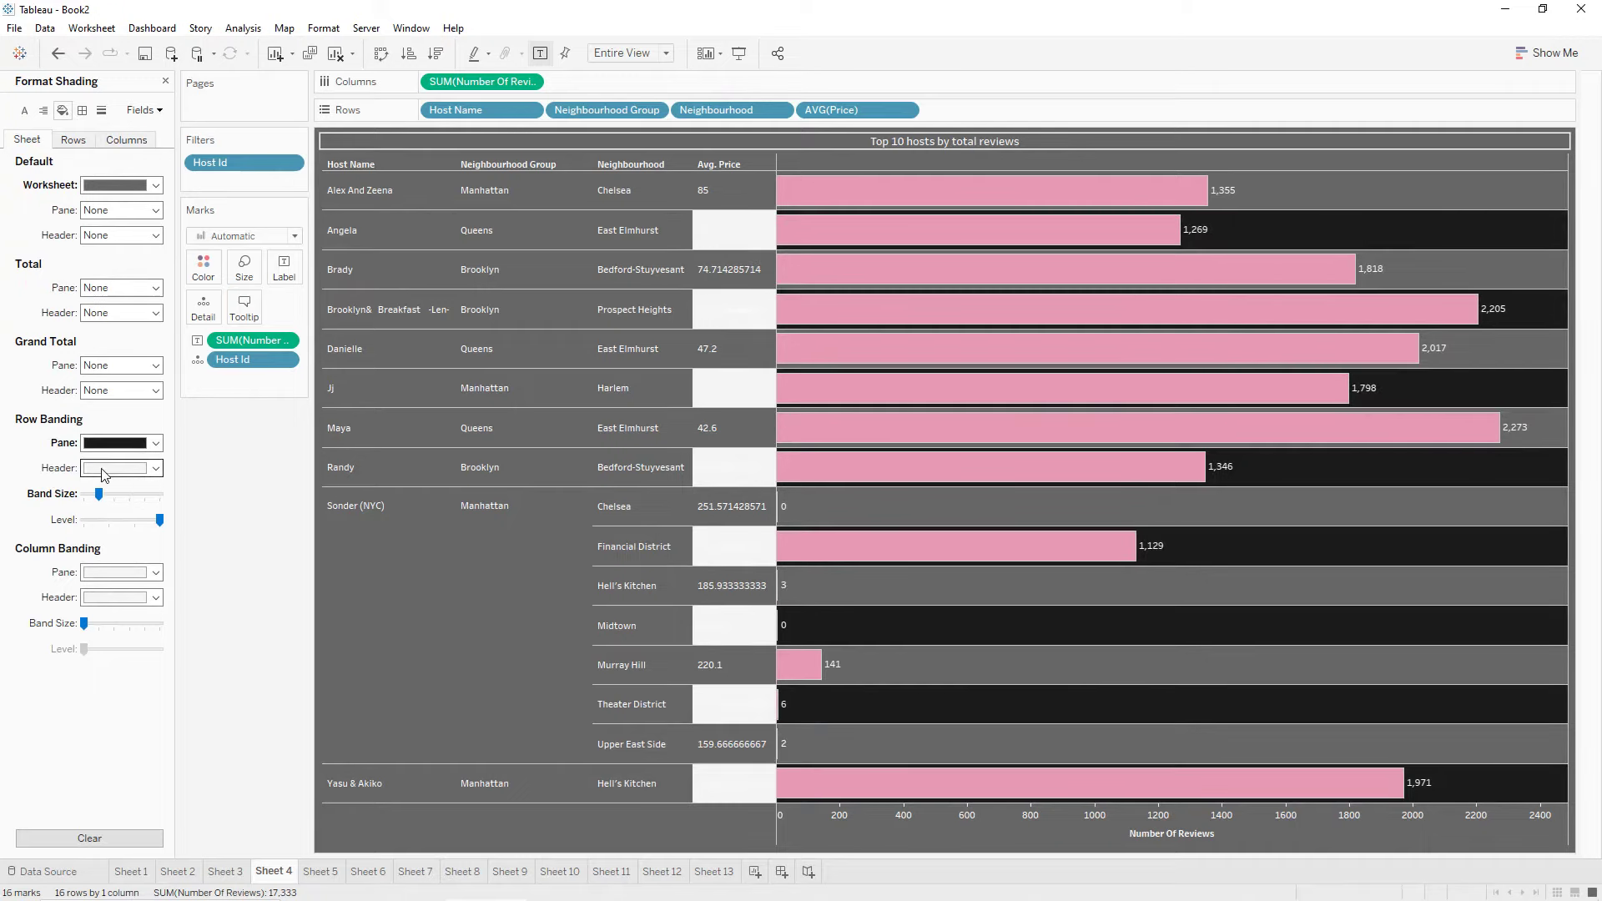
pyautogui.click(104, 469)
pyautogui.click(93, 524)
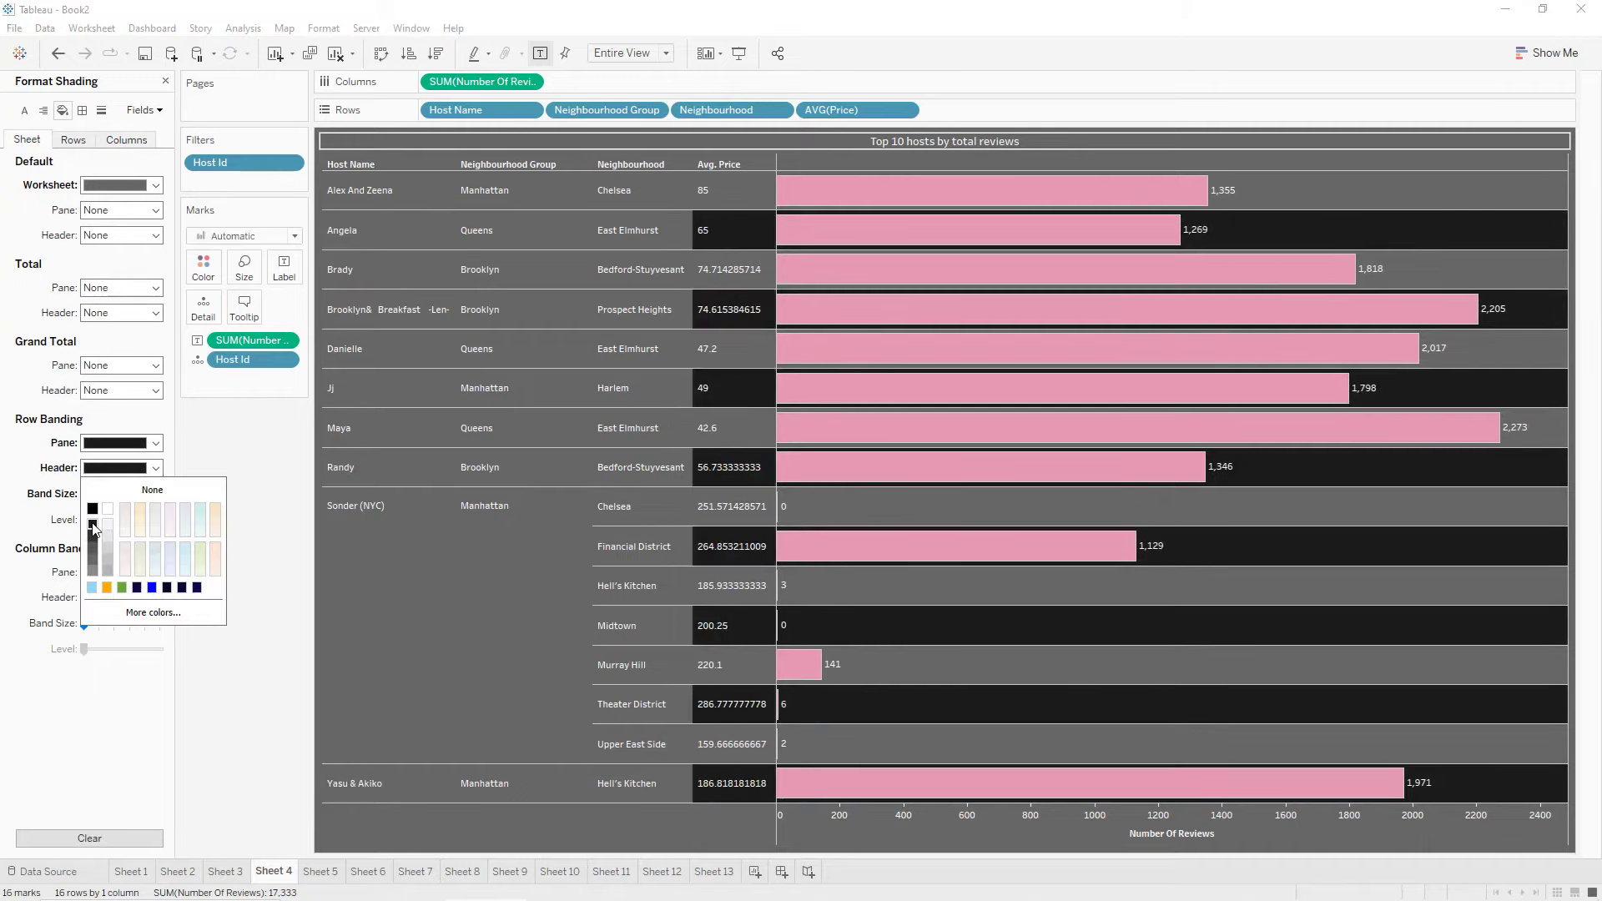
# Lower the row banding level to its minimum so the bands extend across all header columns.
pyautogui.click(131, 523)
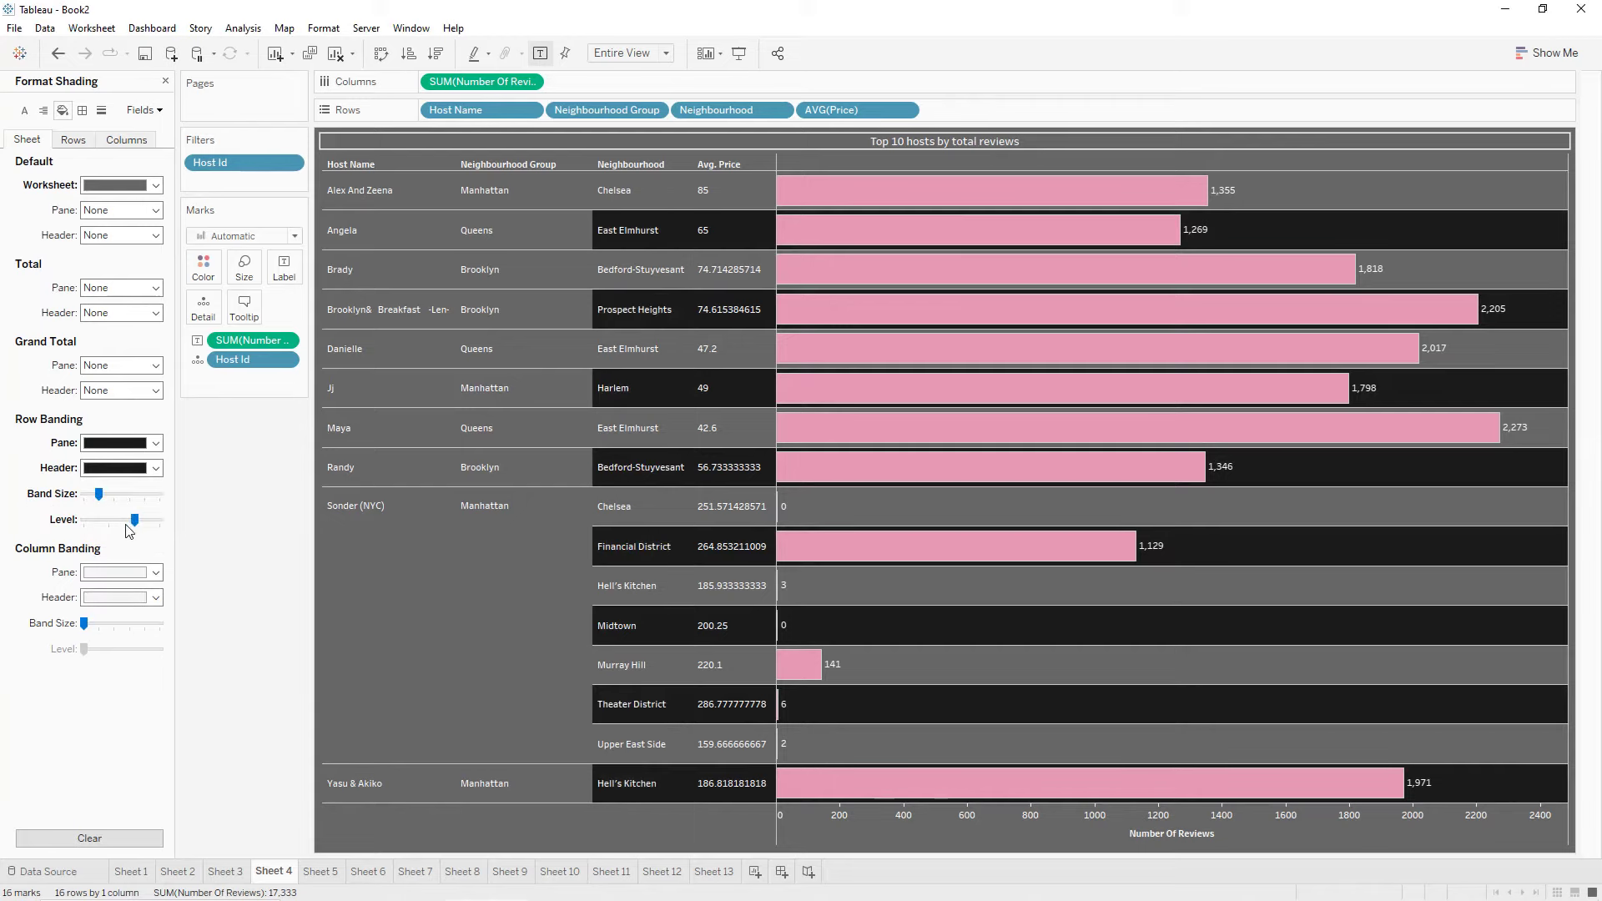
pyautogui.click(108, 522)
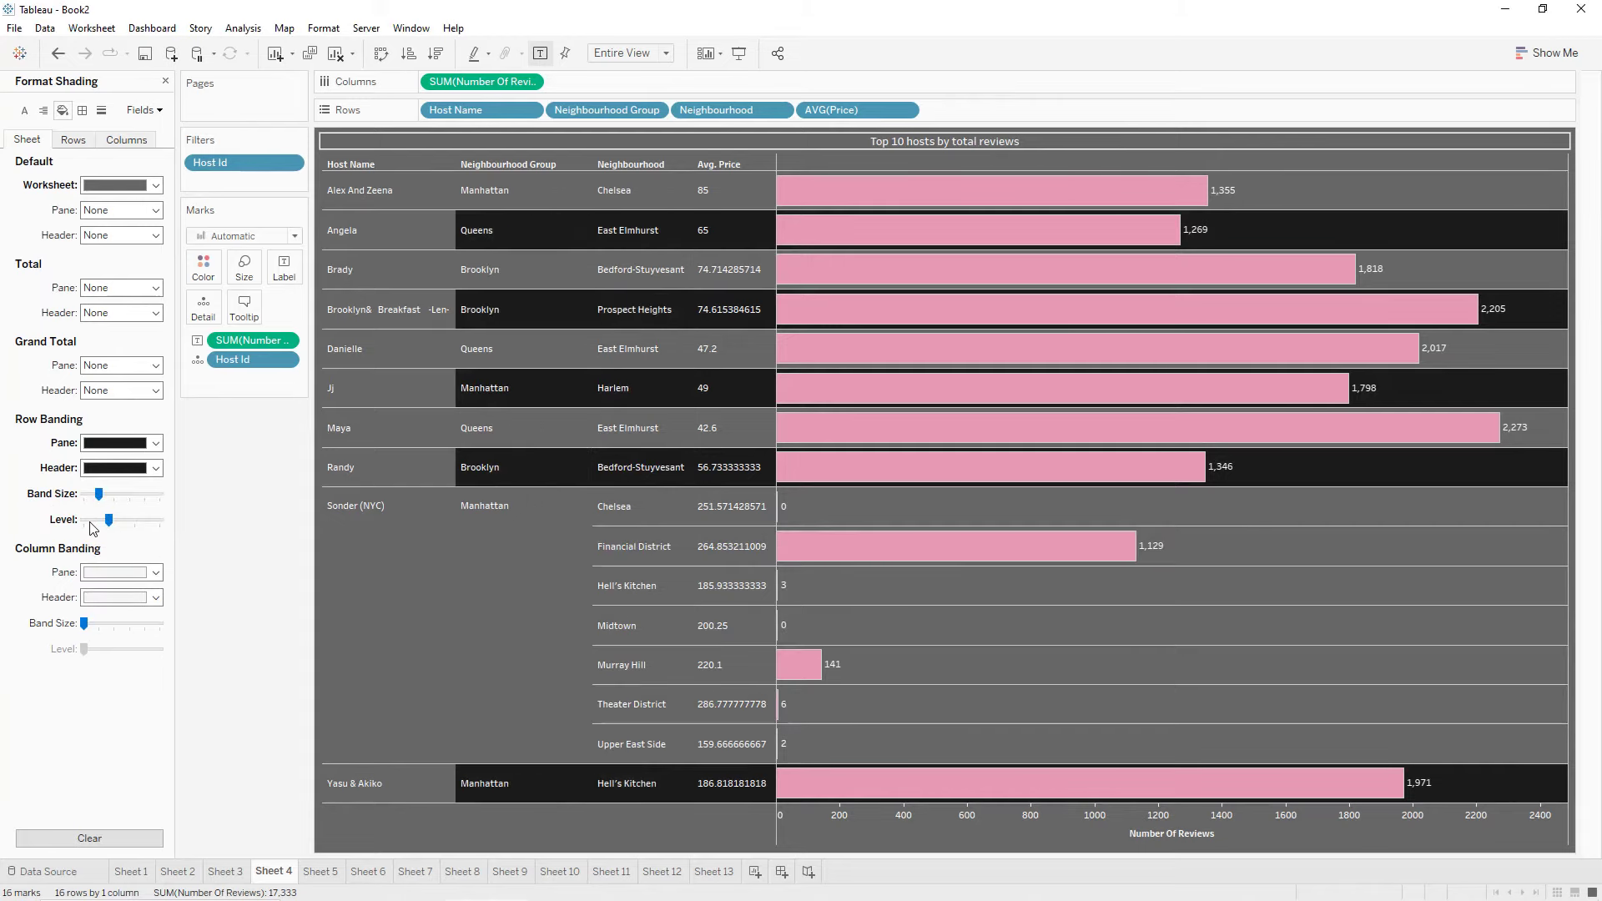
pyautogui.click(90, 524)
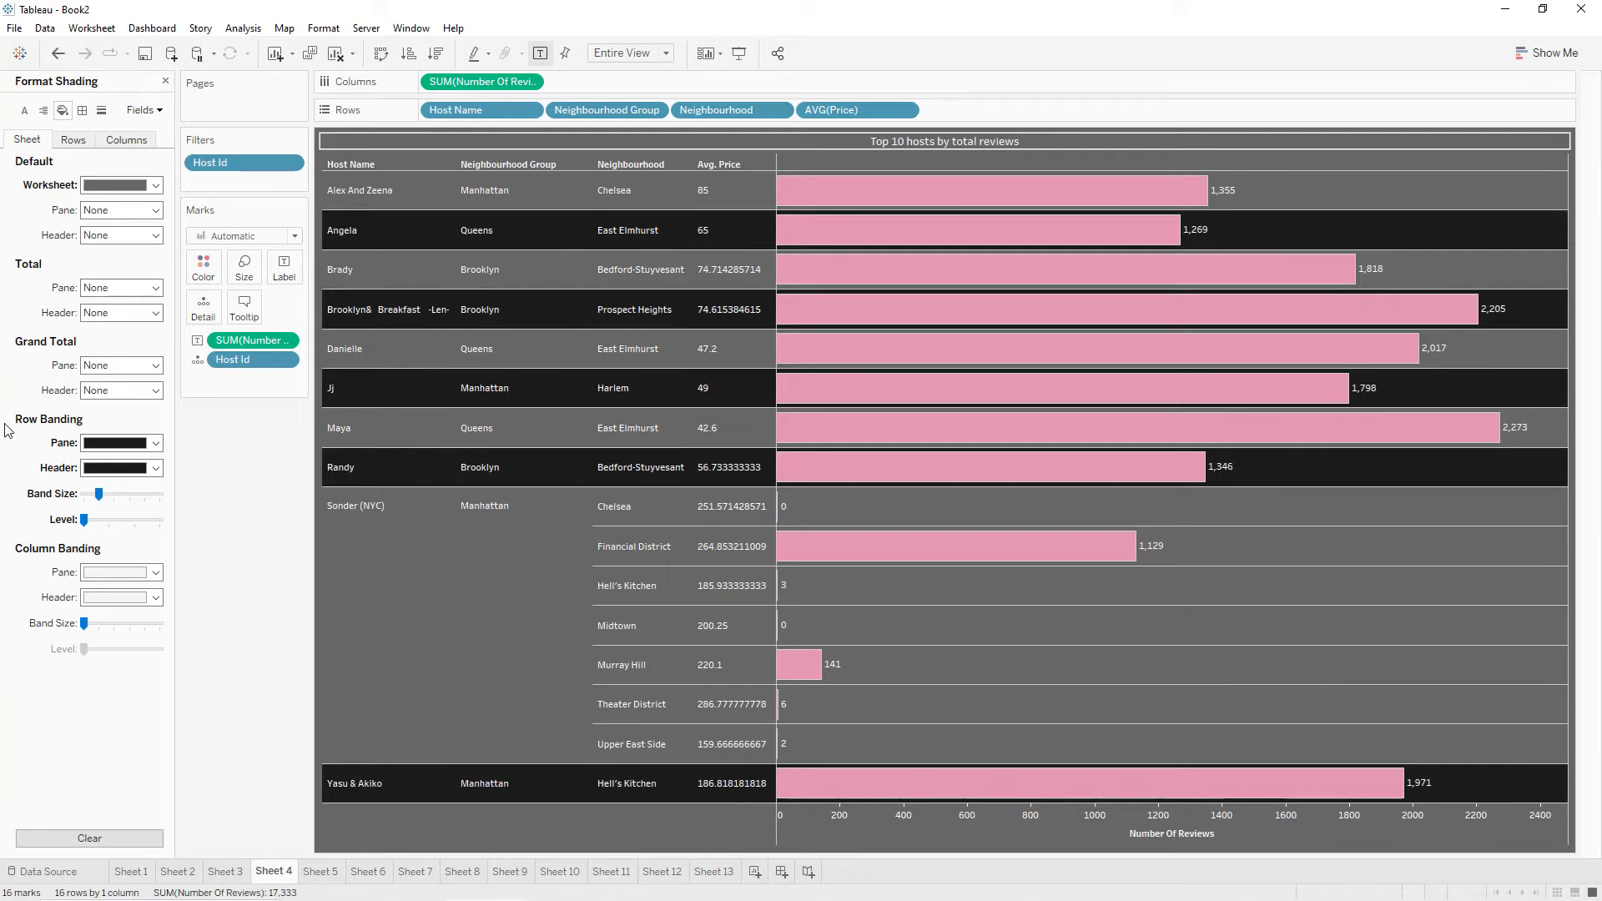
# Set the sheet's default cell, pane and header borders to thin white lines.
pyautogui.click(83, 111)
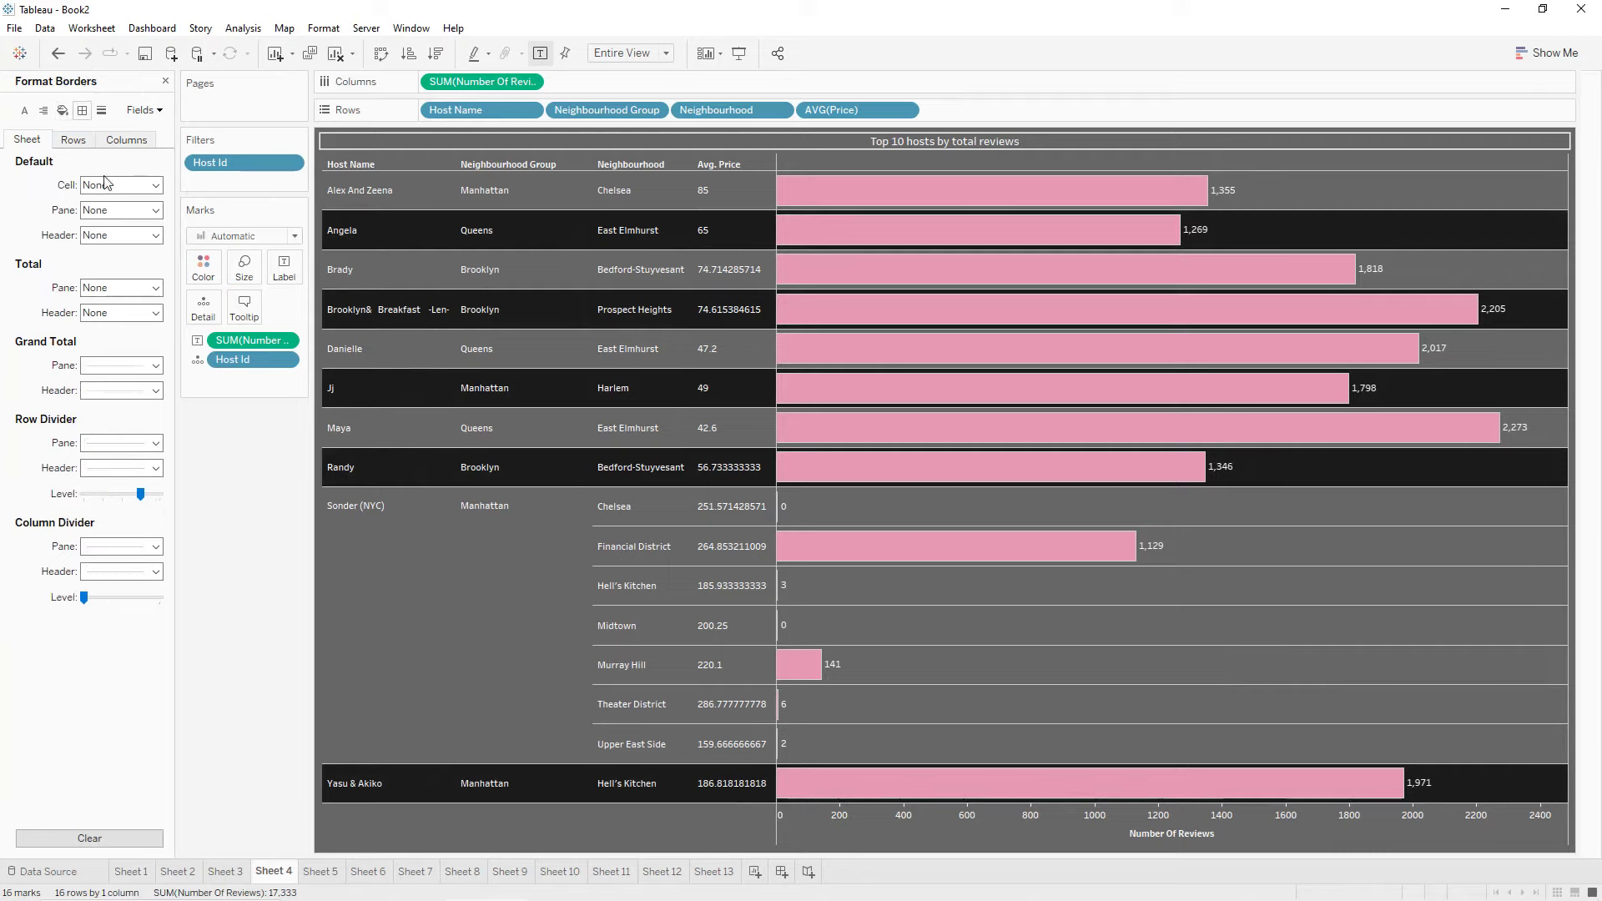
pyautogui.click(108, 184)
pyautogui.click(99, 295)
pyautogui.click(29, 261)
pyautogui.click(104, 212)
pyautogui.click(98, 319)
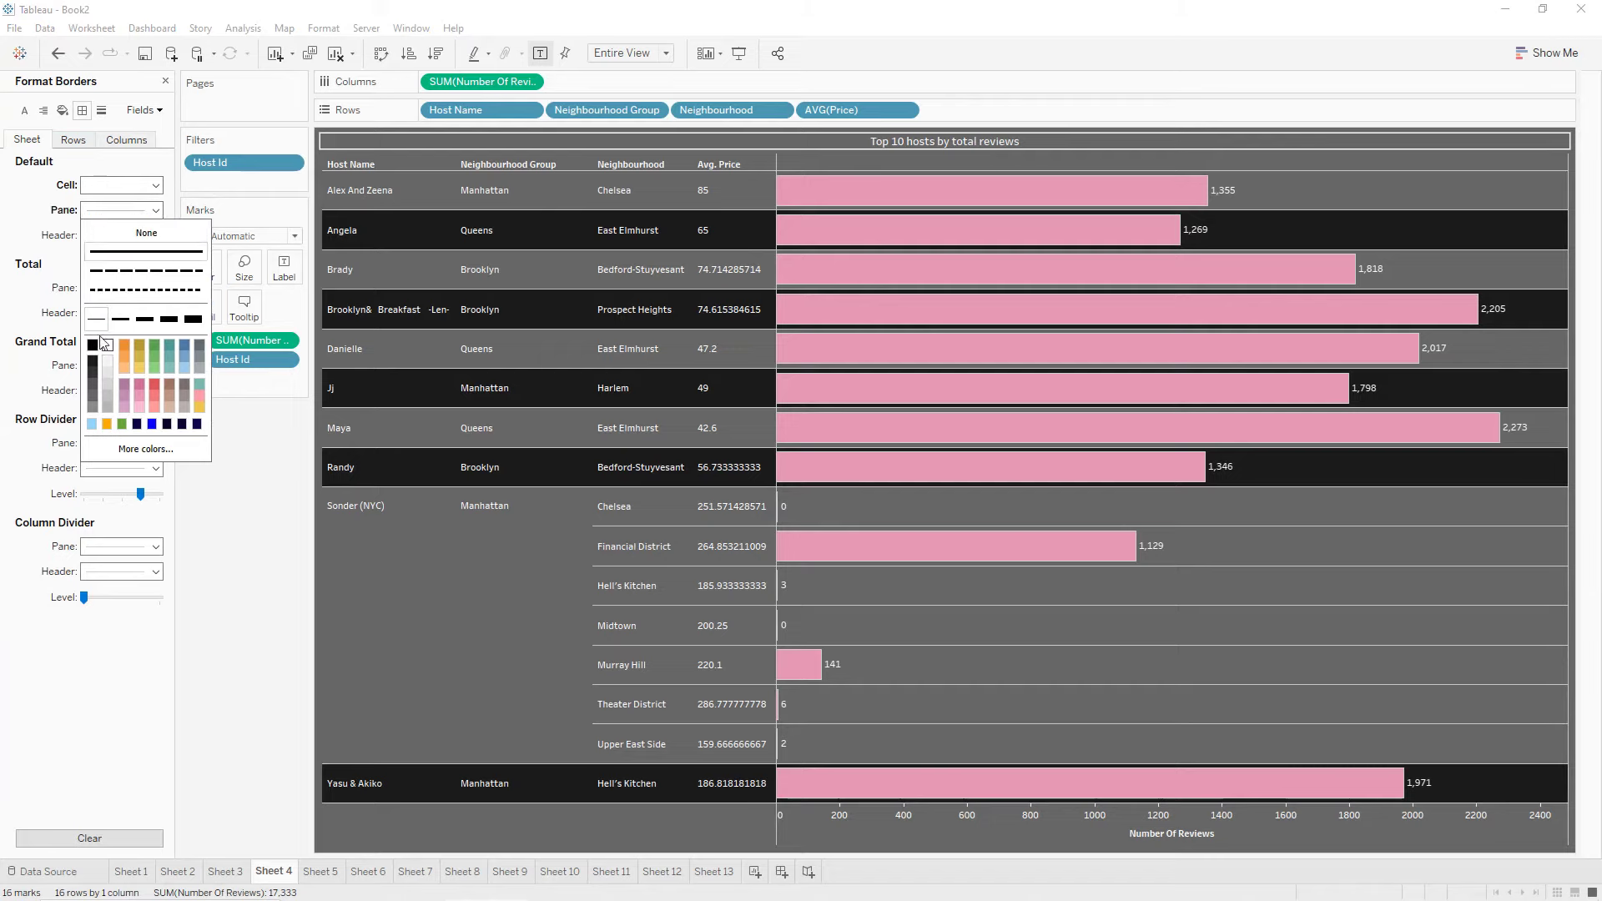
pyautogui.click(111, 355)
pyautogui.click(121, 236)
pyautogui.click(97, 344)
pyautogui.click(109, 370)
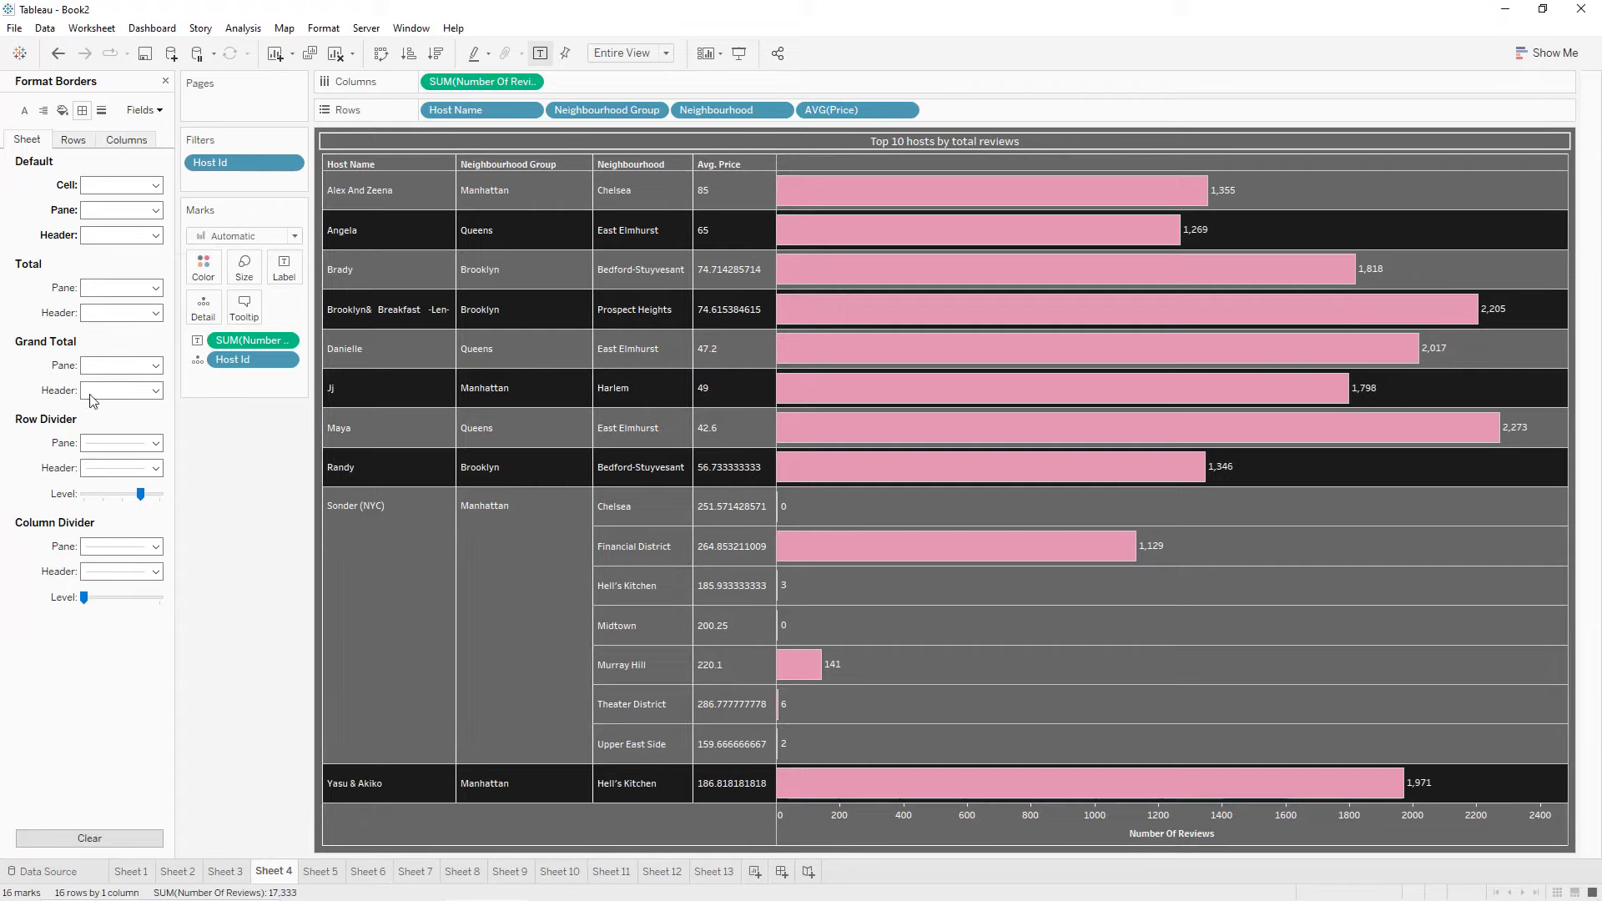
# Set the pane borders of the row divider and column divider to white.
pyautogui.click(125, 443)
pyautogui.click(109, 579)
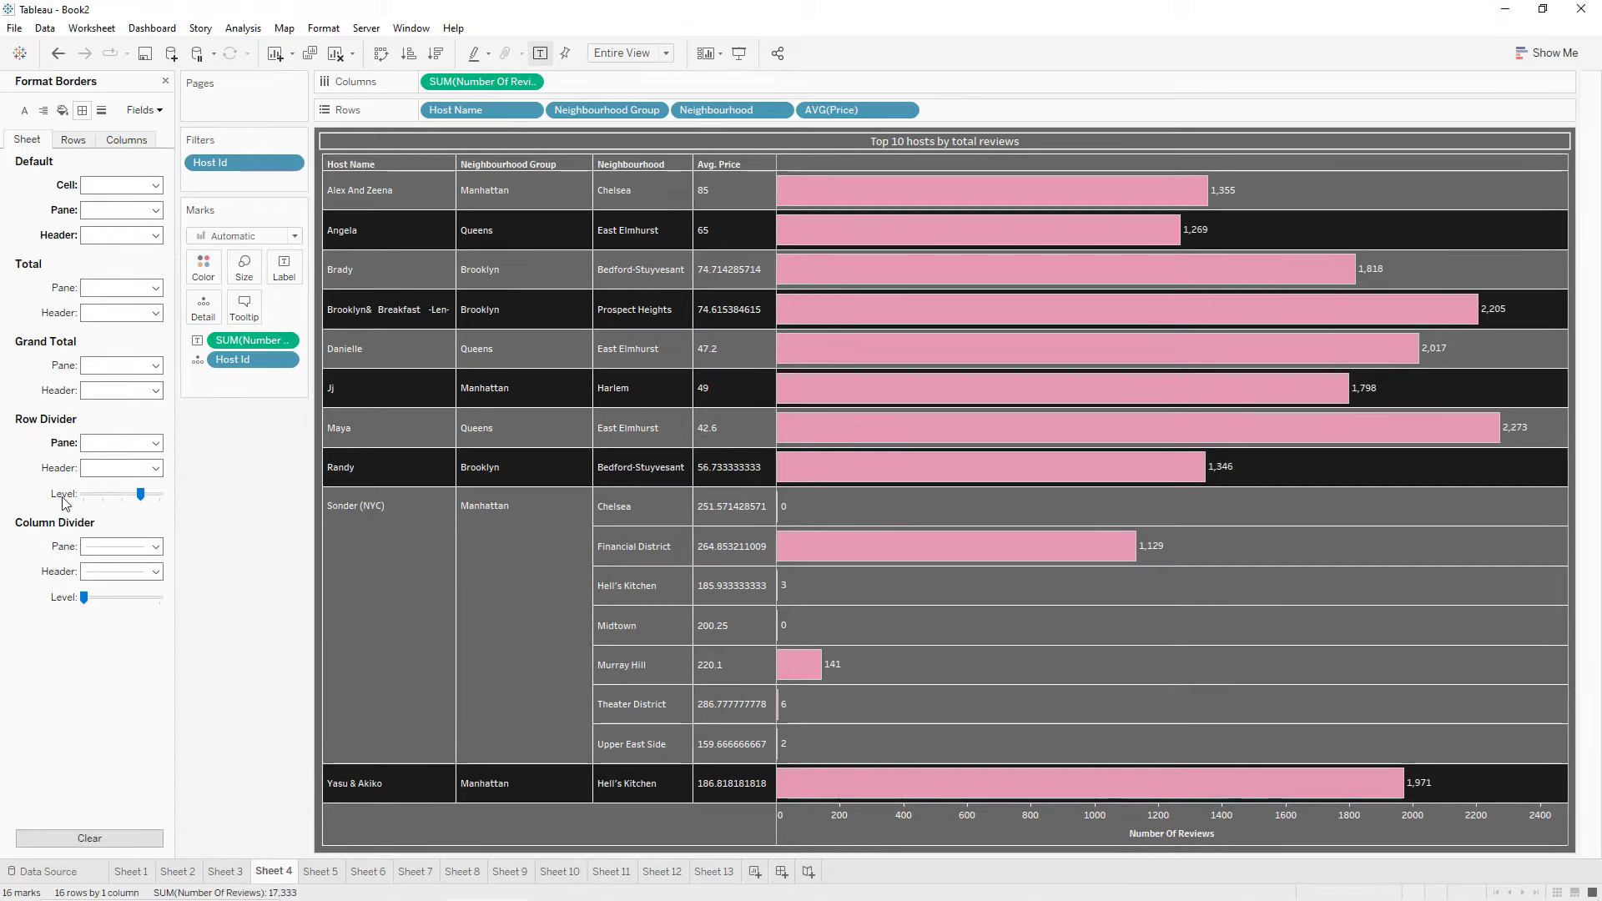
pyautogui.click(116, 546)
pyautogui.click(108, 686)
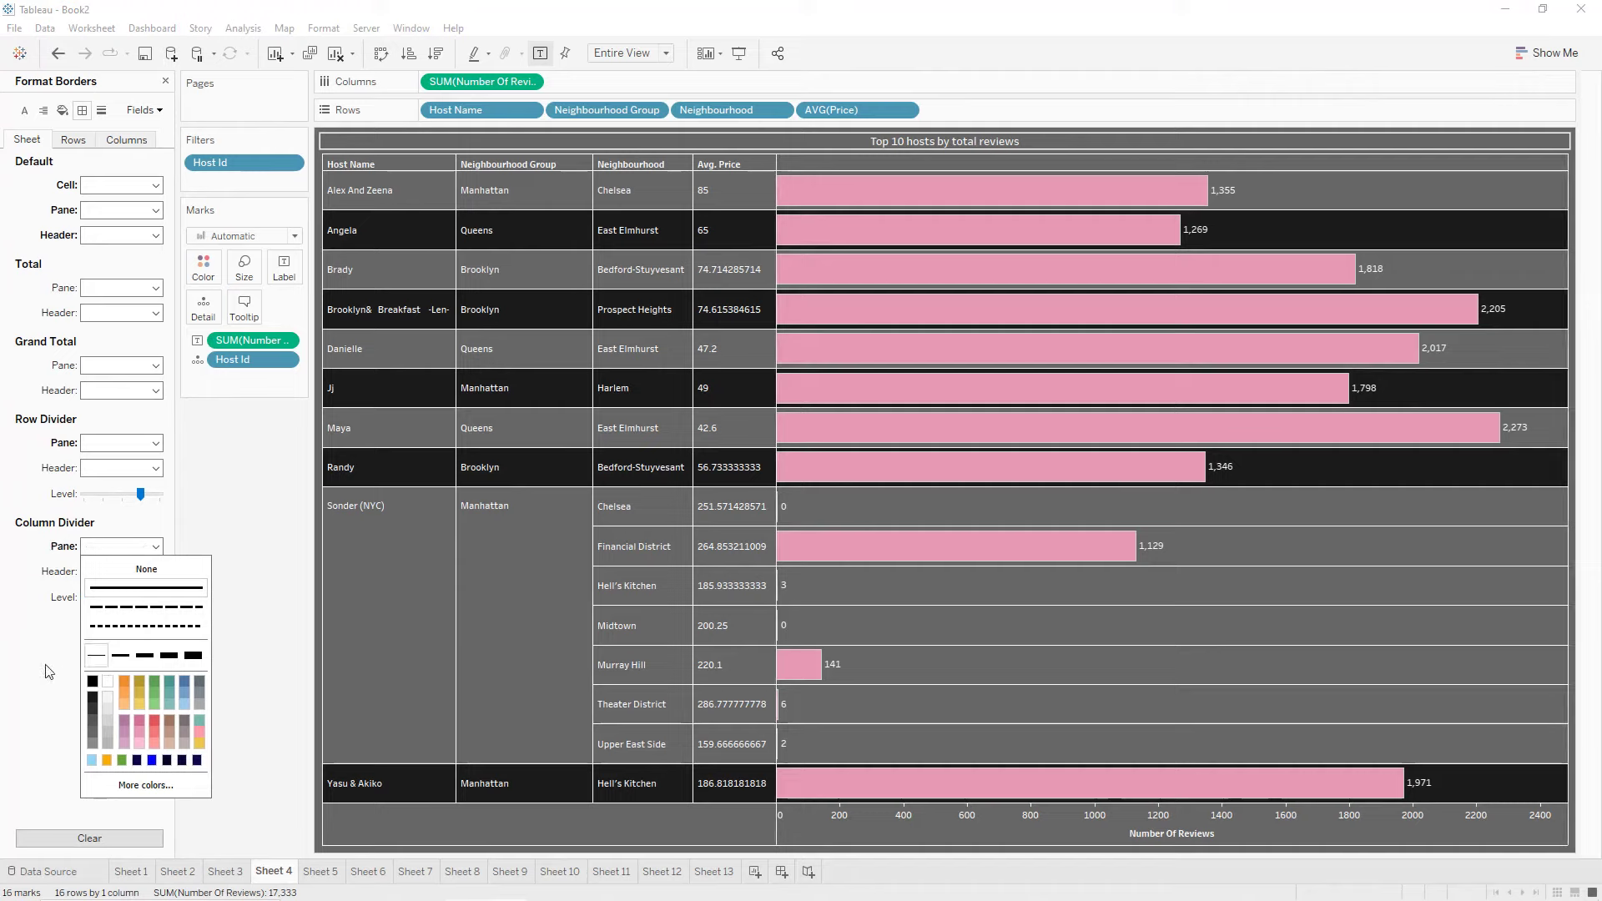
# Clear the title of the Number Of Reviews axis.
pyautogui.doubleClick(1165, 839)
pyautogui.tripleClick(869, 561)
pyautogui.press('BackSpace')
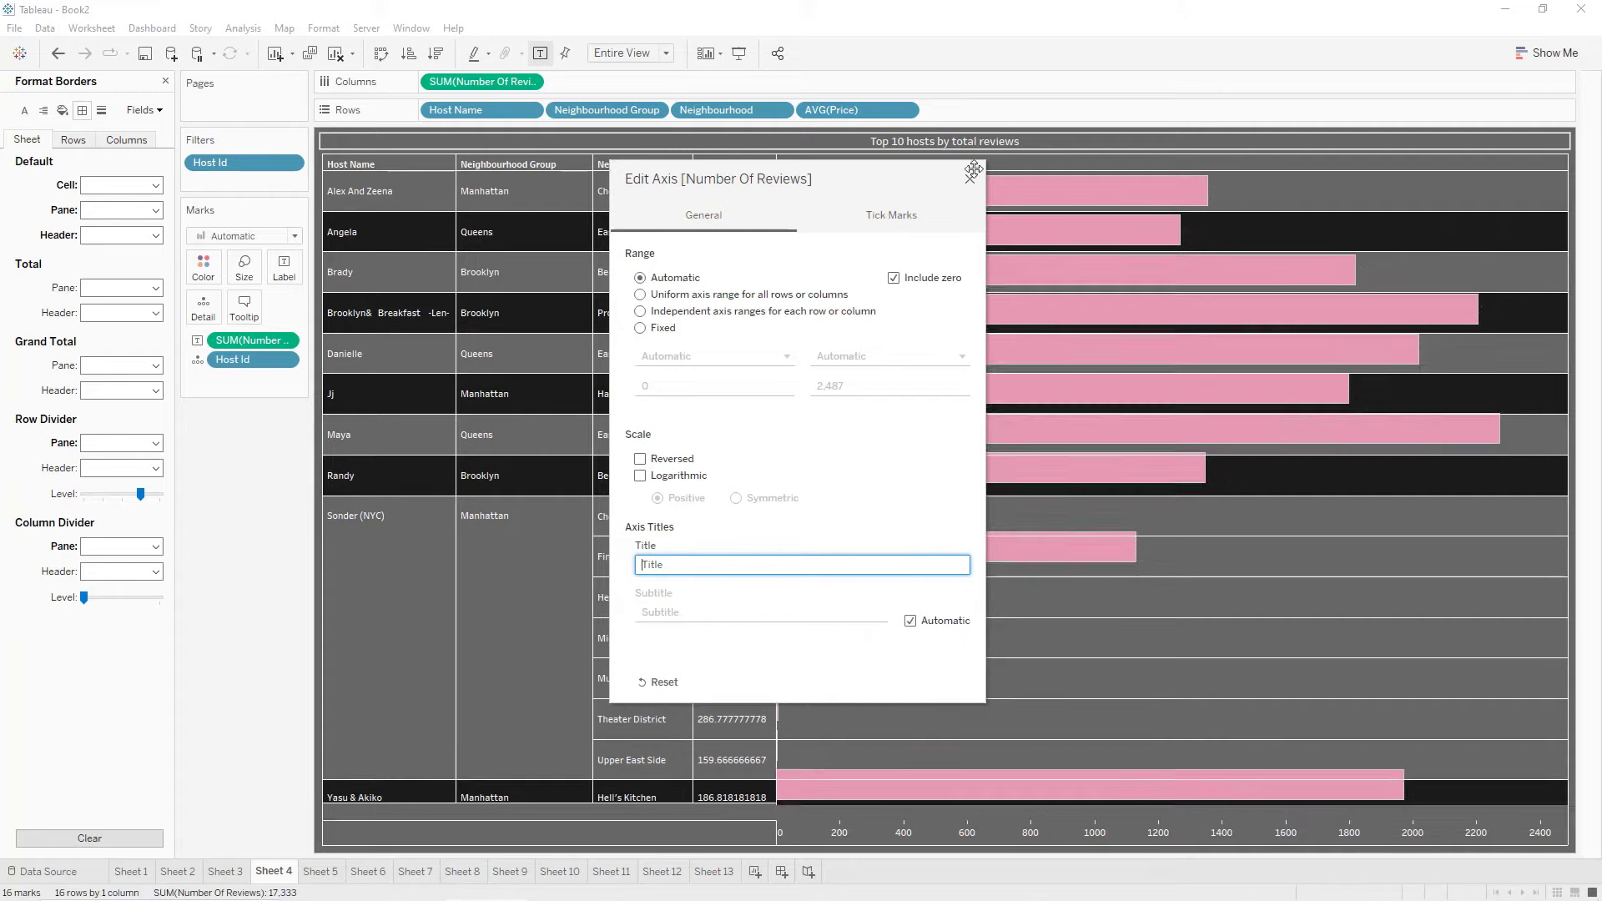
pyautogui.click(969, 179)
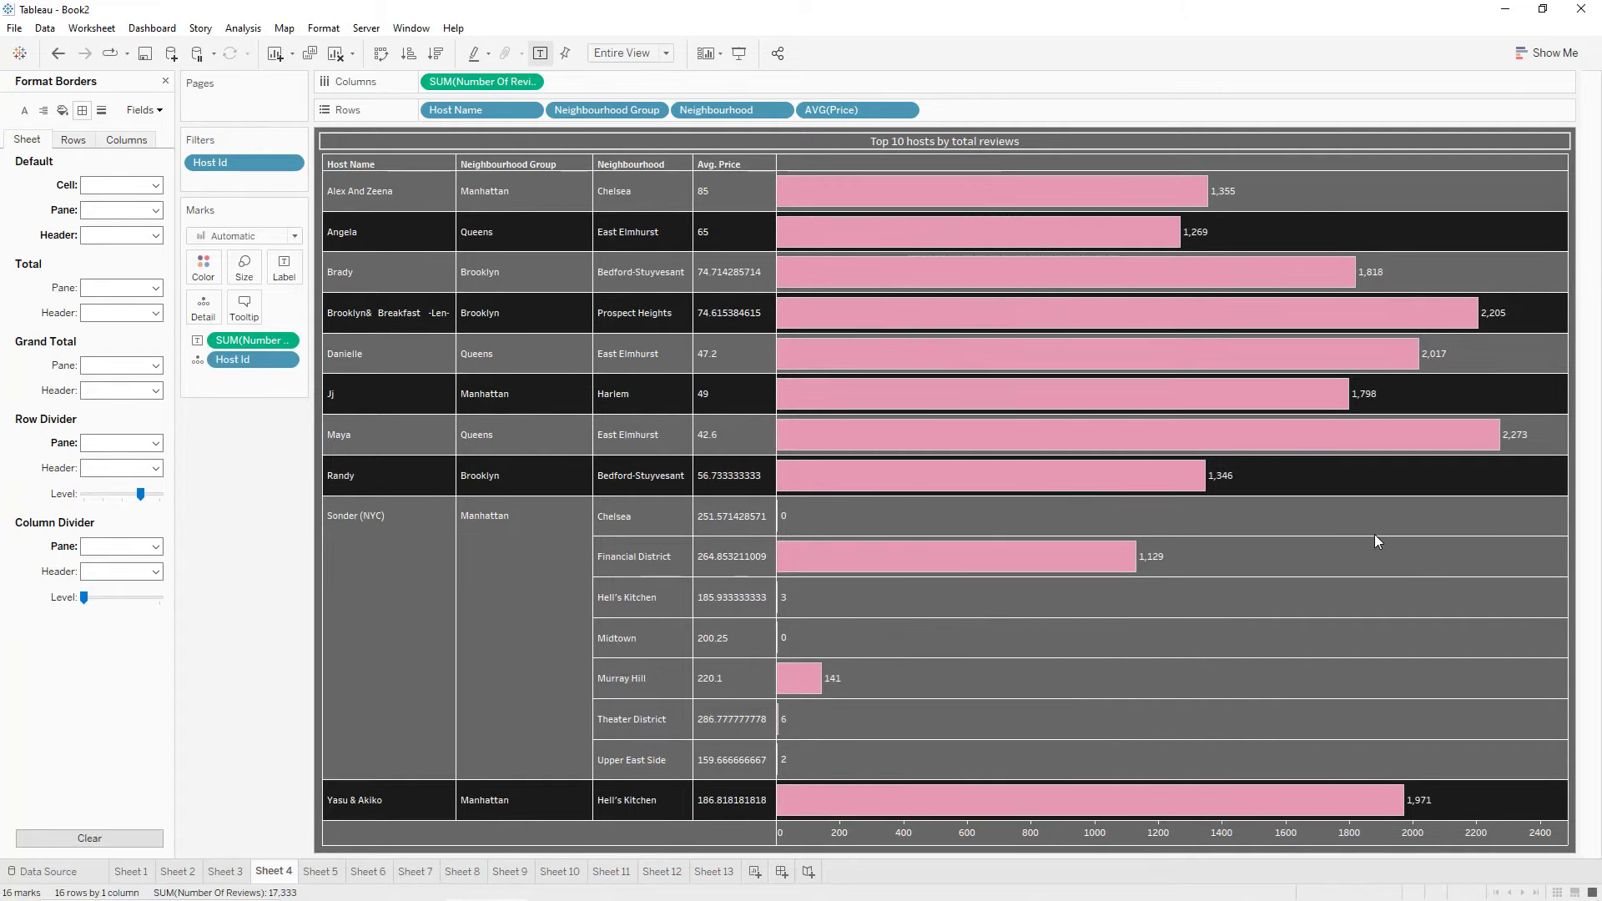
# Center the default pane and header text alignment for the top 10 hosts sheet.
pyautogui.click(49, 115)
pyautogui.click(93, 185)
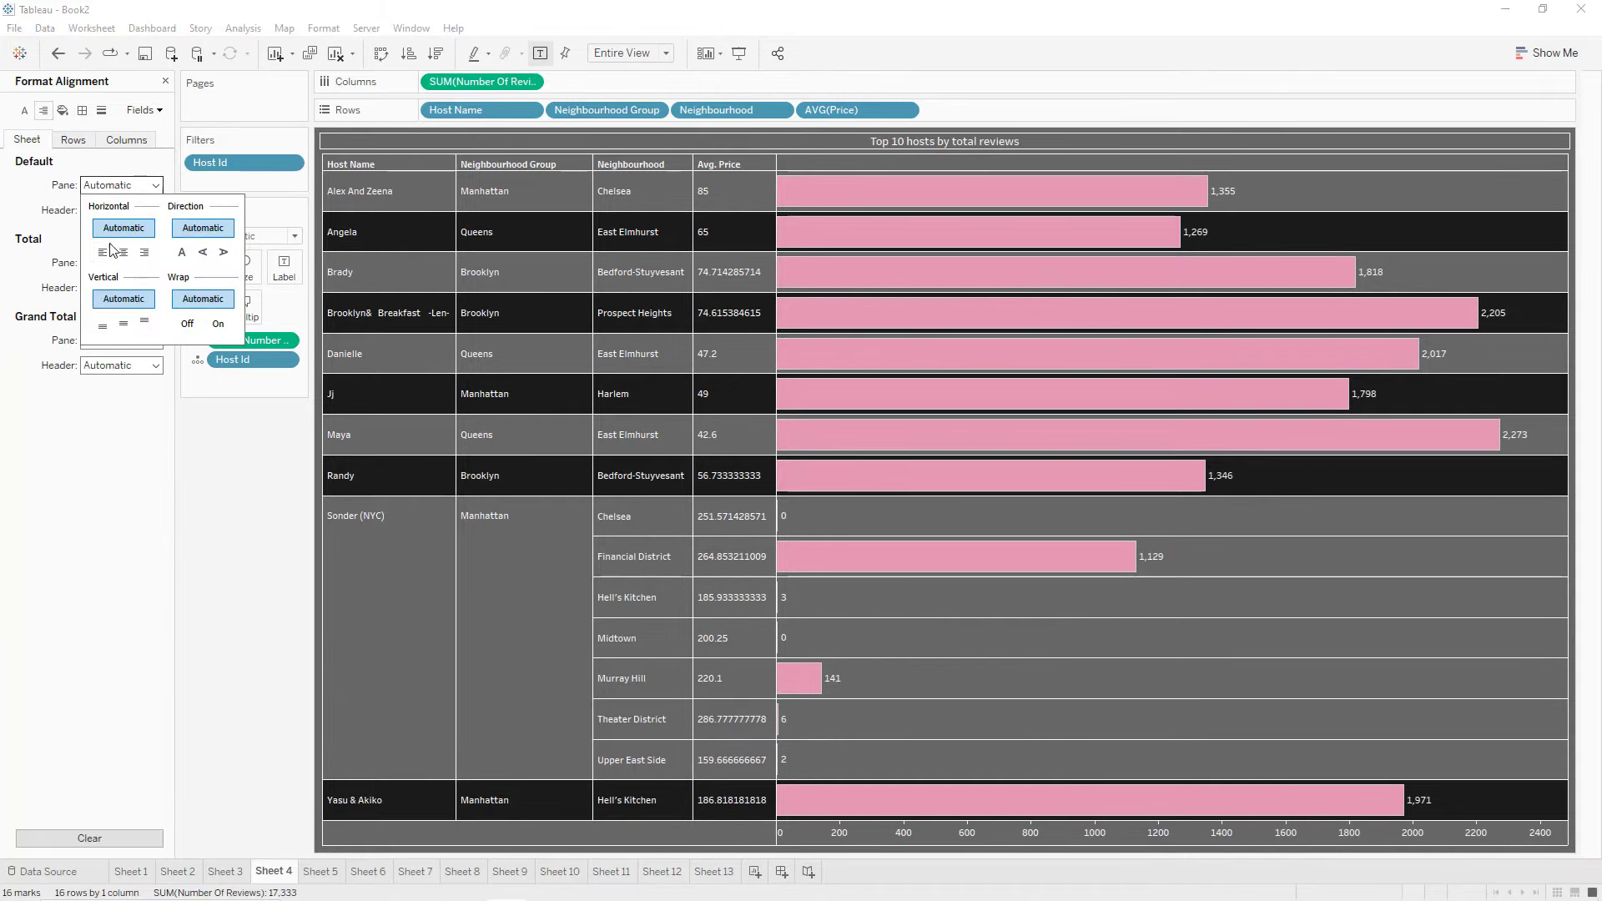
pyautogui.click(123, 252)
pyautogui.click(100, 210)
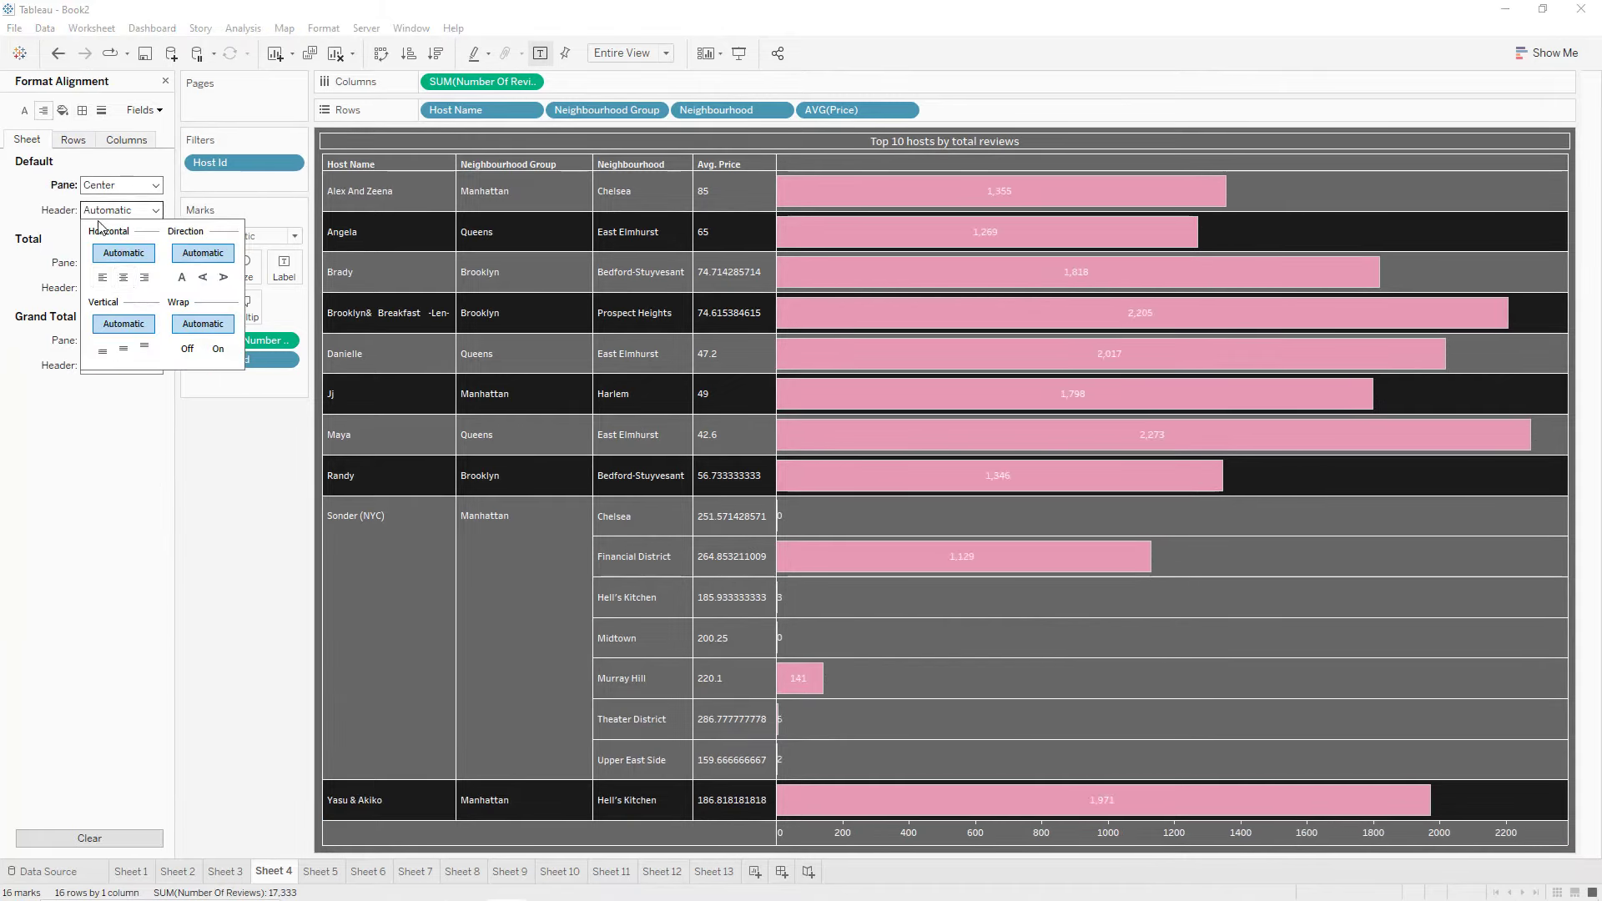
pyautogui.click(123, 277)
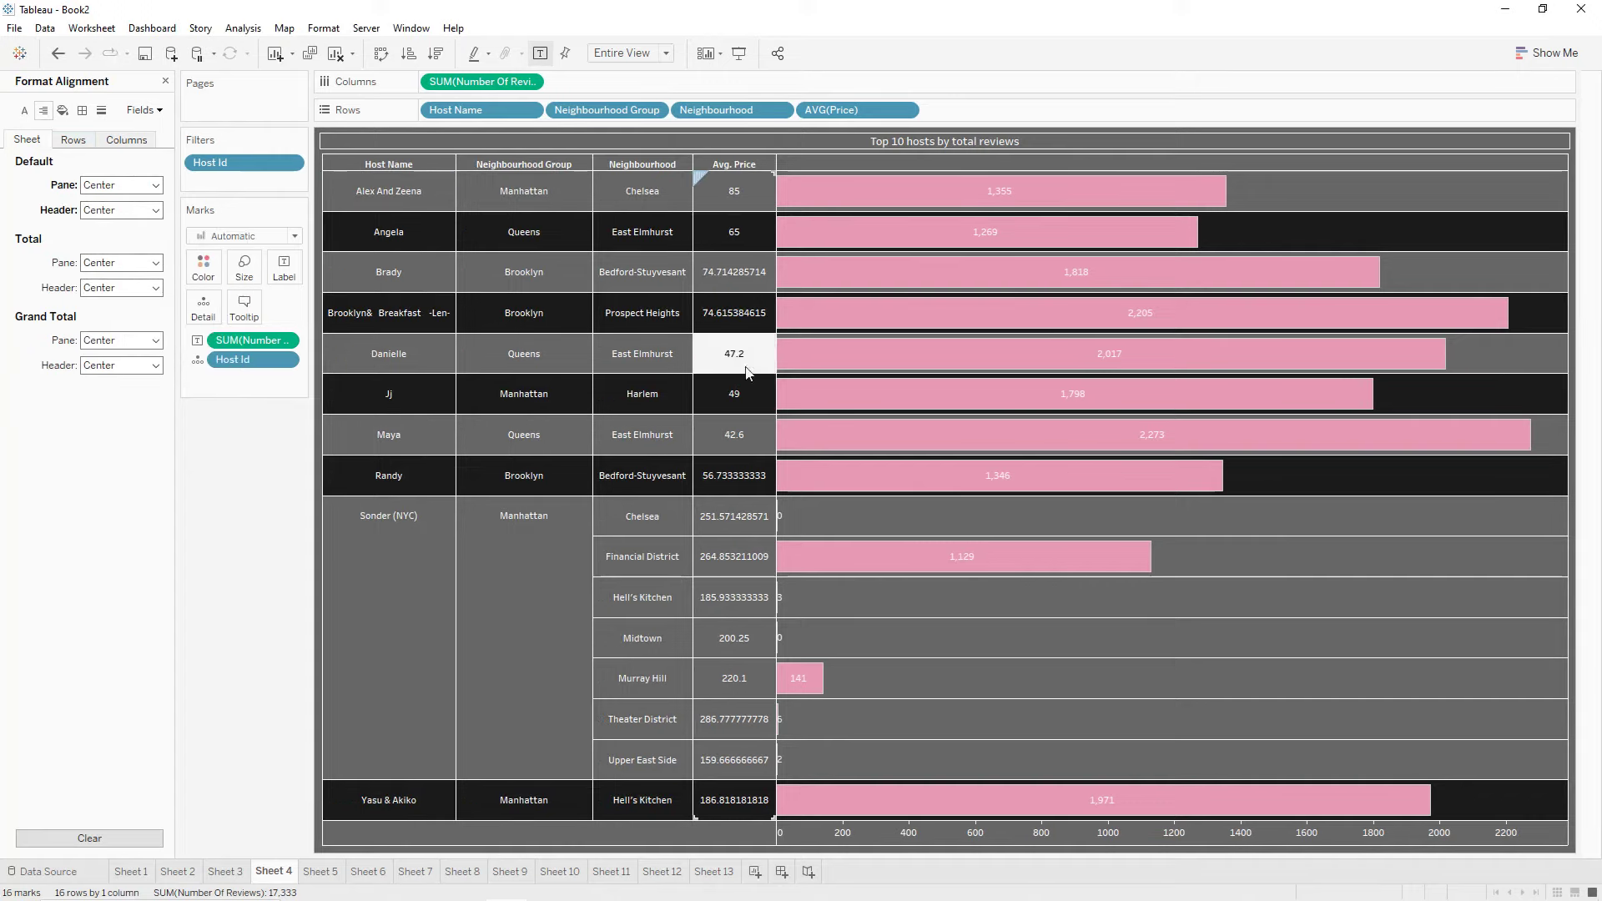
# Format the average price values as a custom number with 2 decimal places.
pyautogui.click(905, 112)
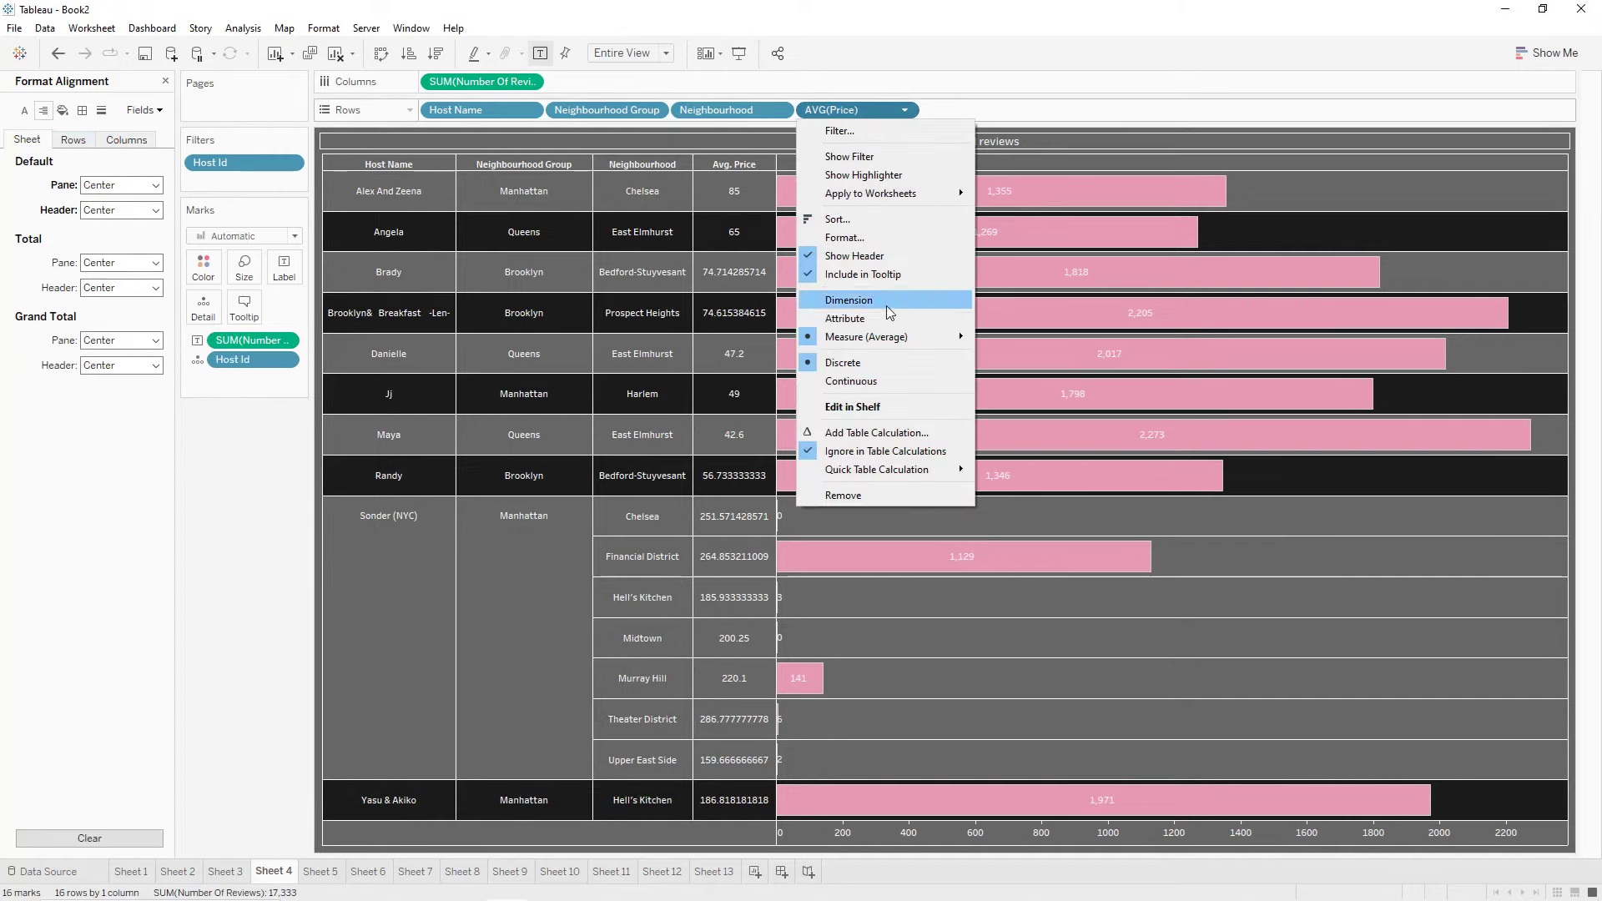
pyautogui.click(865, 237)
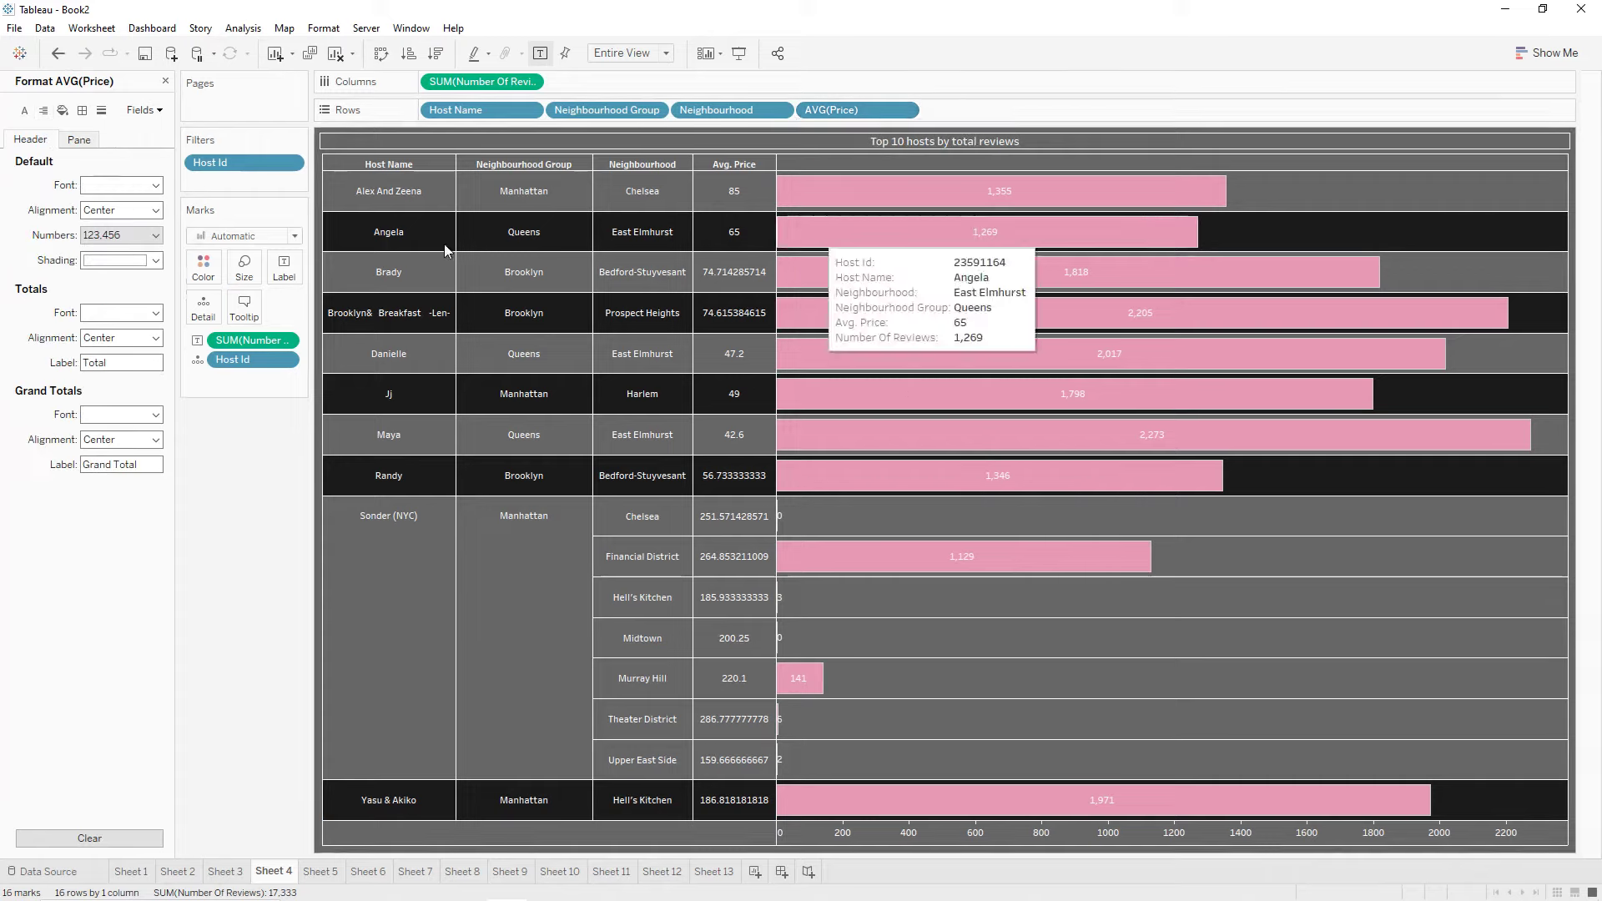
pyautogui.click(154, 235)
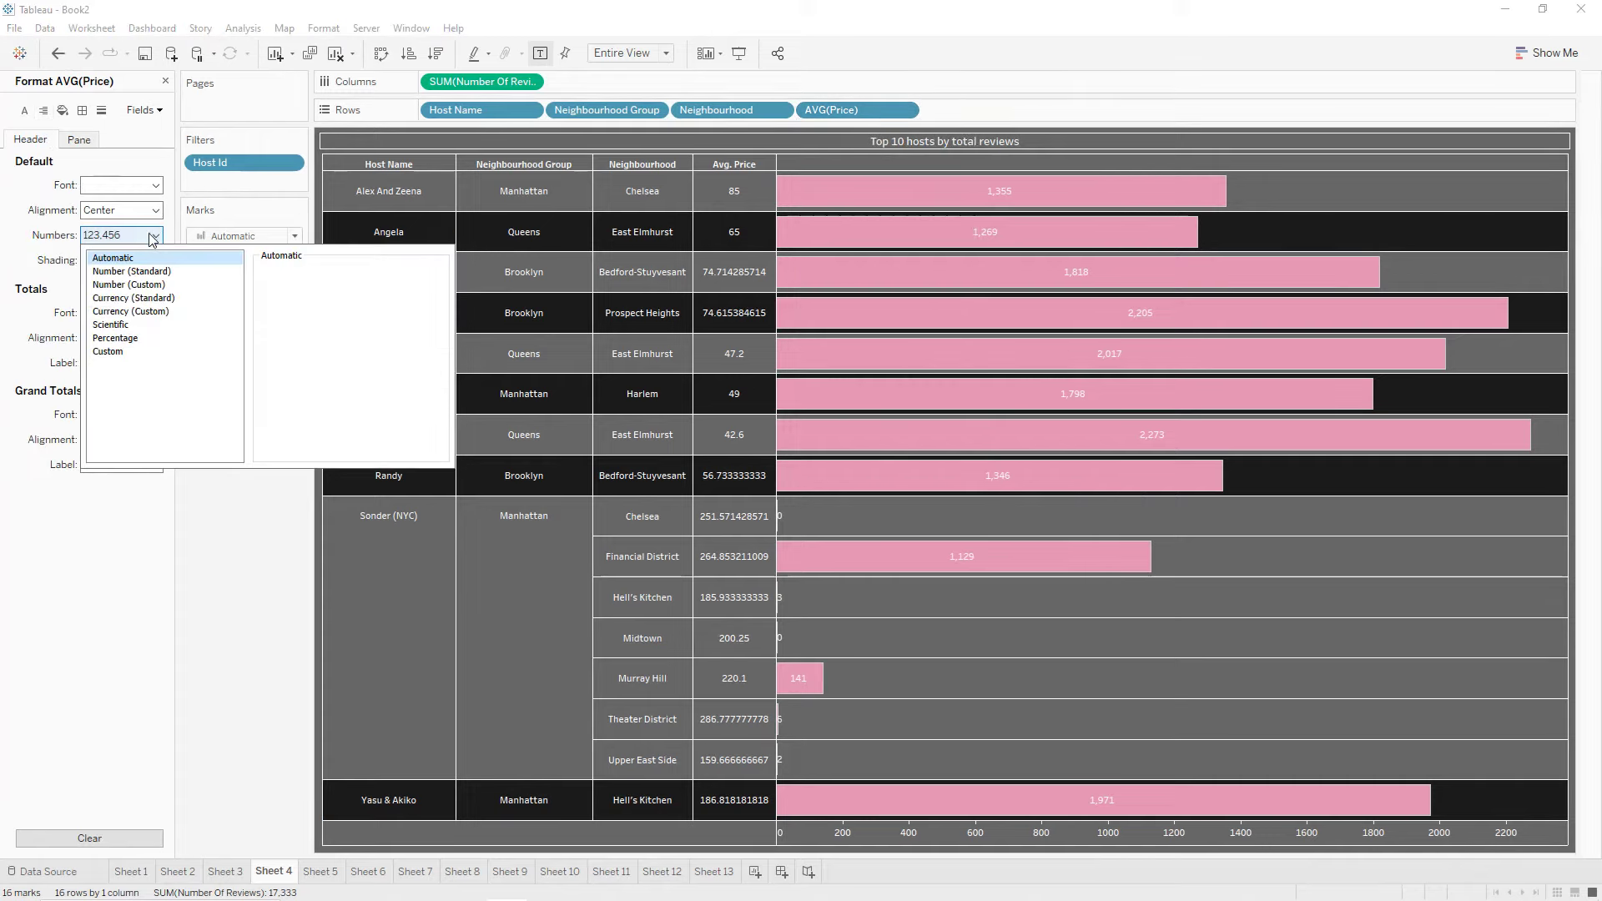
pyautogui.click(151, 285)
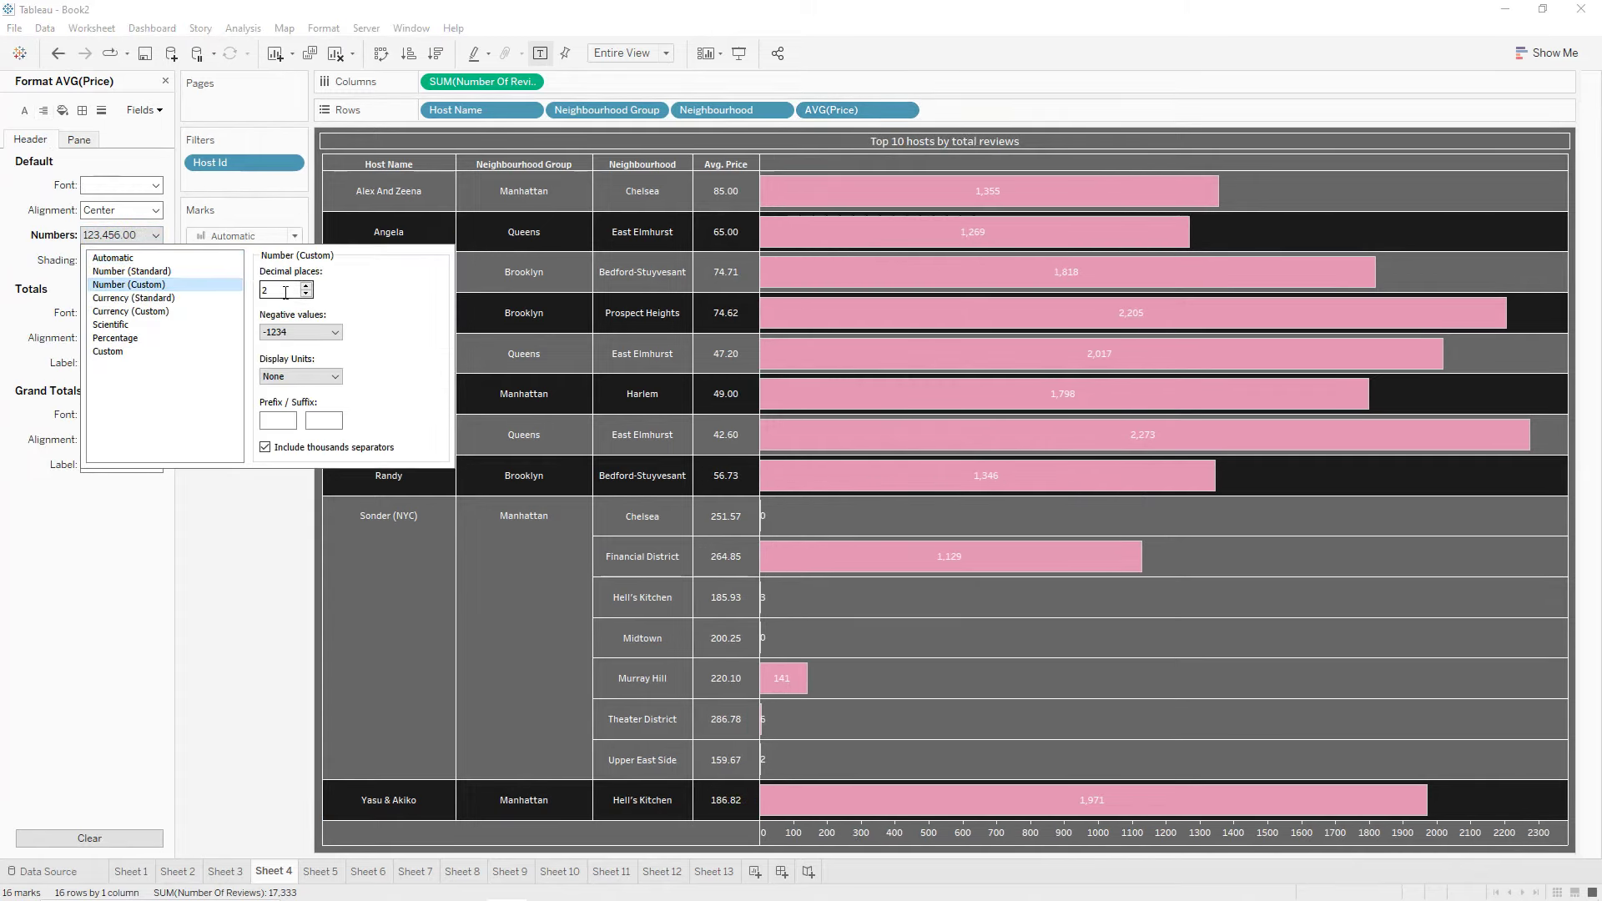
pyautogui.click(281, 565)
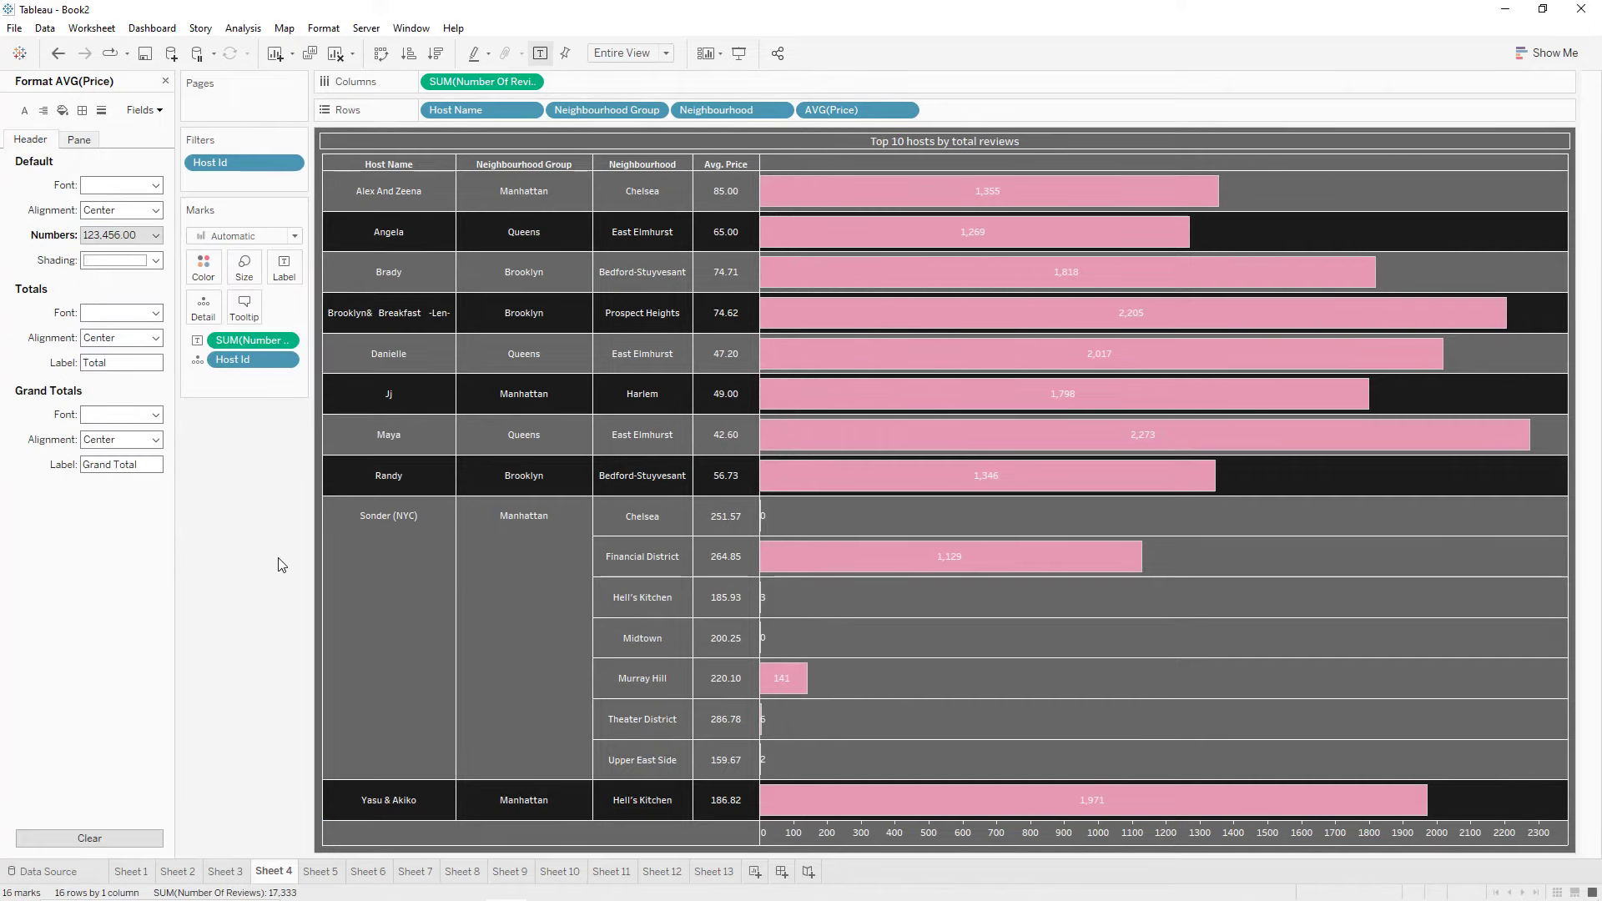
# Open Sheet 5 and set its default worksheet shading to dark grey.
pyautogui.click(324, 871)
pyautogui.moveTo(551, 375)
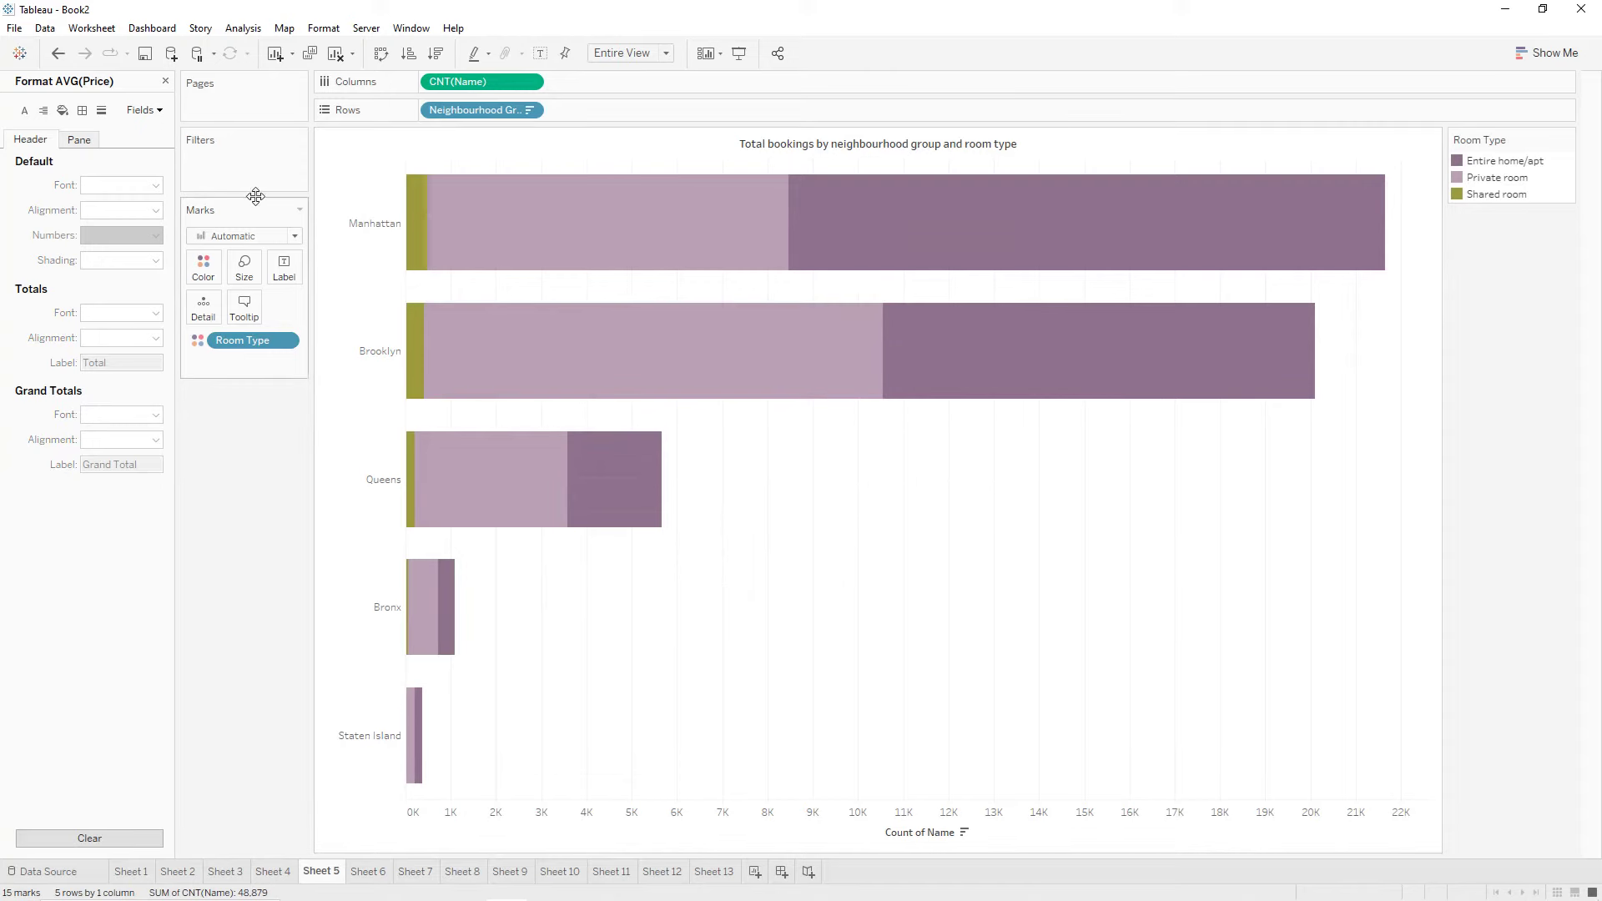
pyautogui.click(324, 28)
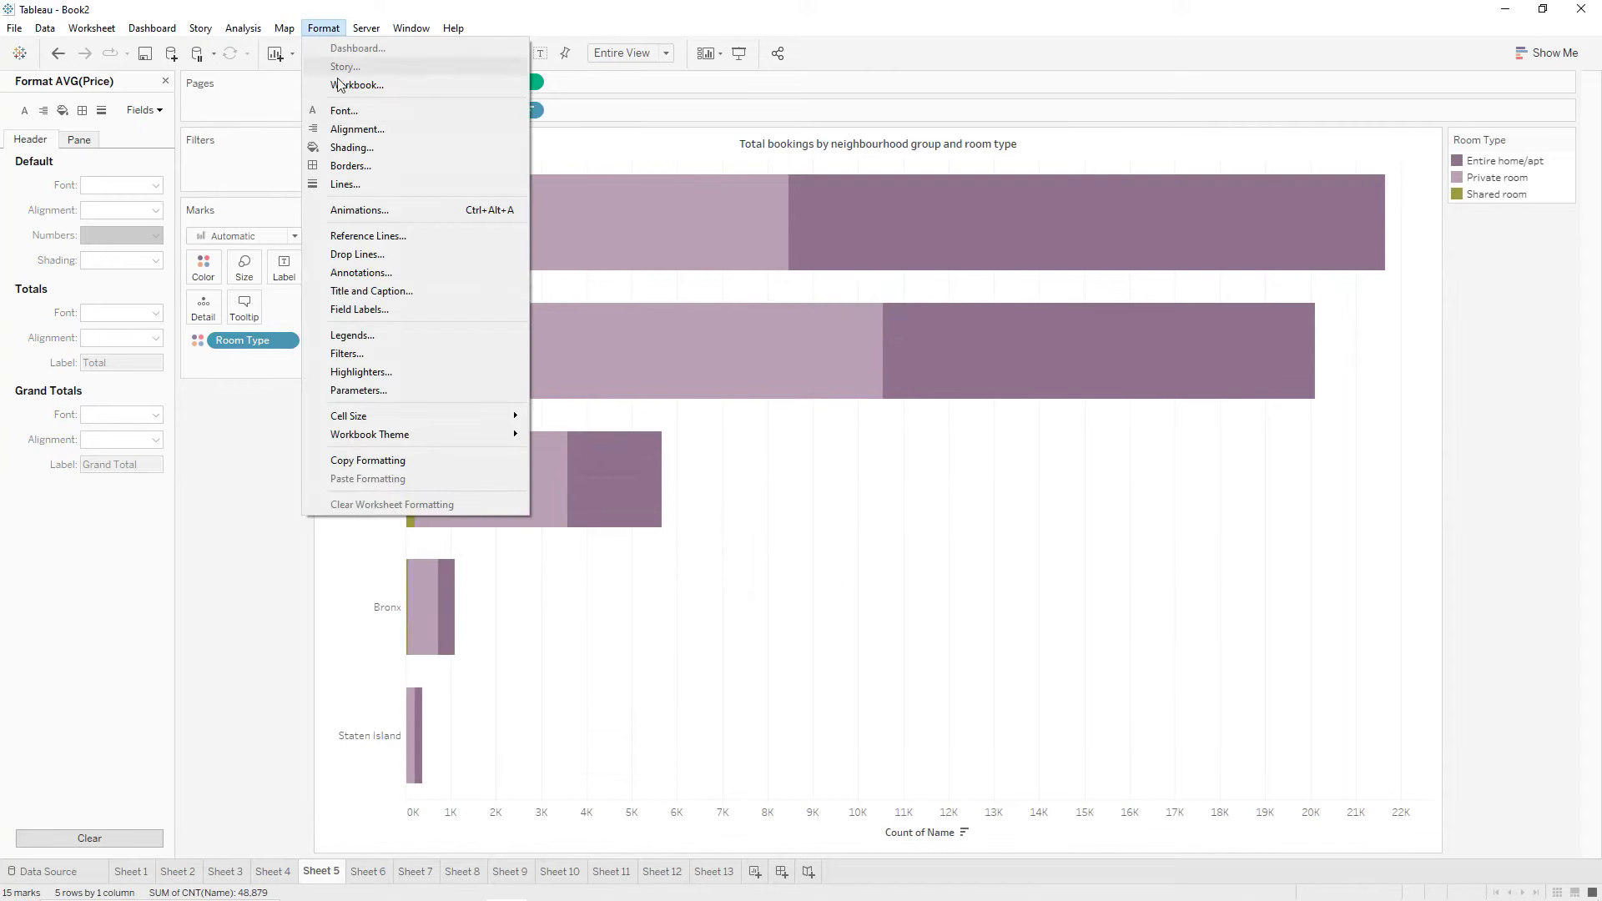
pyautogui.click(351, 147)
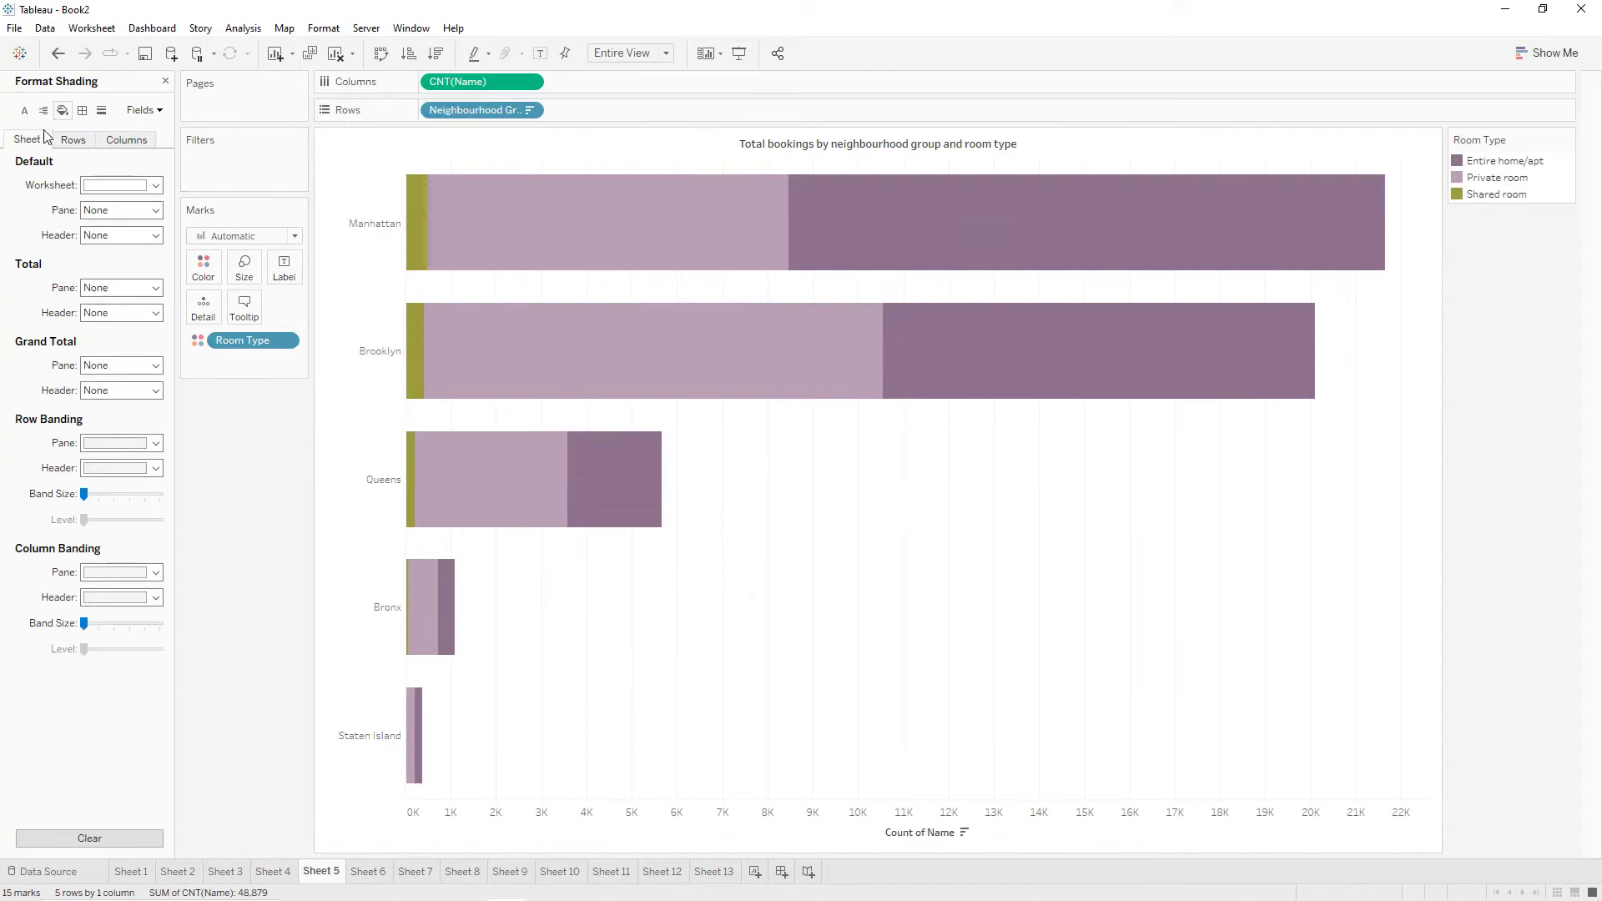
pyautogui.click(89, 185)
pyautogui.click(90, 273)
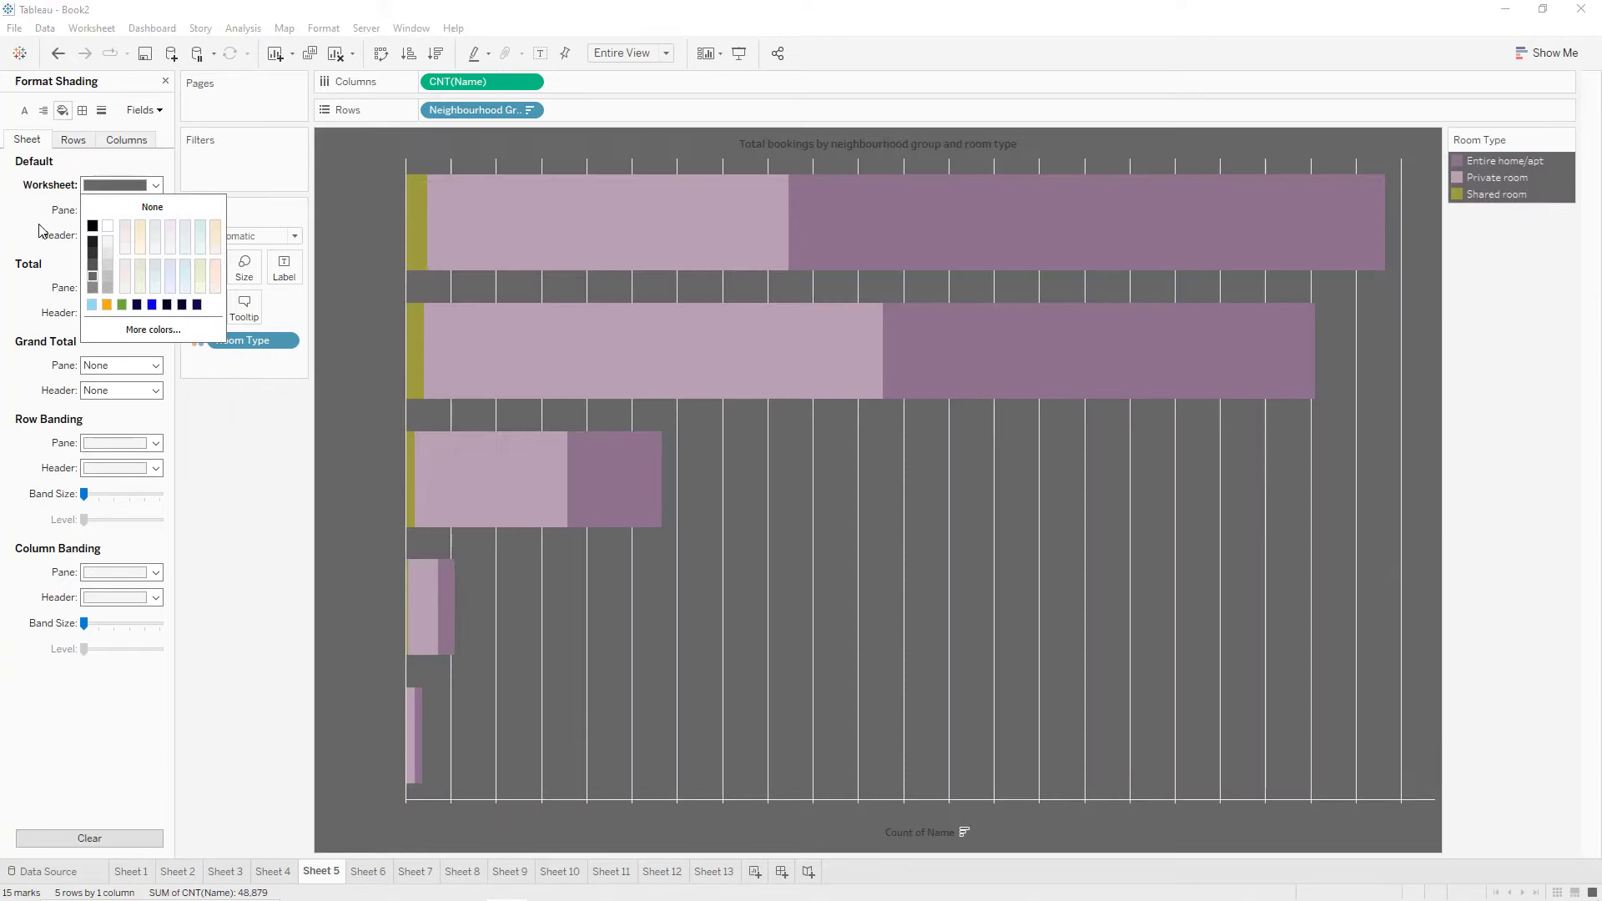
# Set the default worksheet font of Sheet 5 to bold white at size 8.
pyautogui.click(25, 110)
pyautogui.click(133, 185)
pyautogui.click(122, 233)
pyautogui.click(105, 250)
pyautogui.click(143, 233)
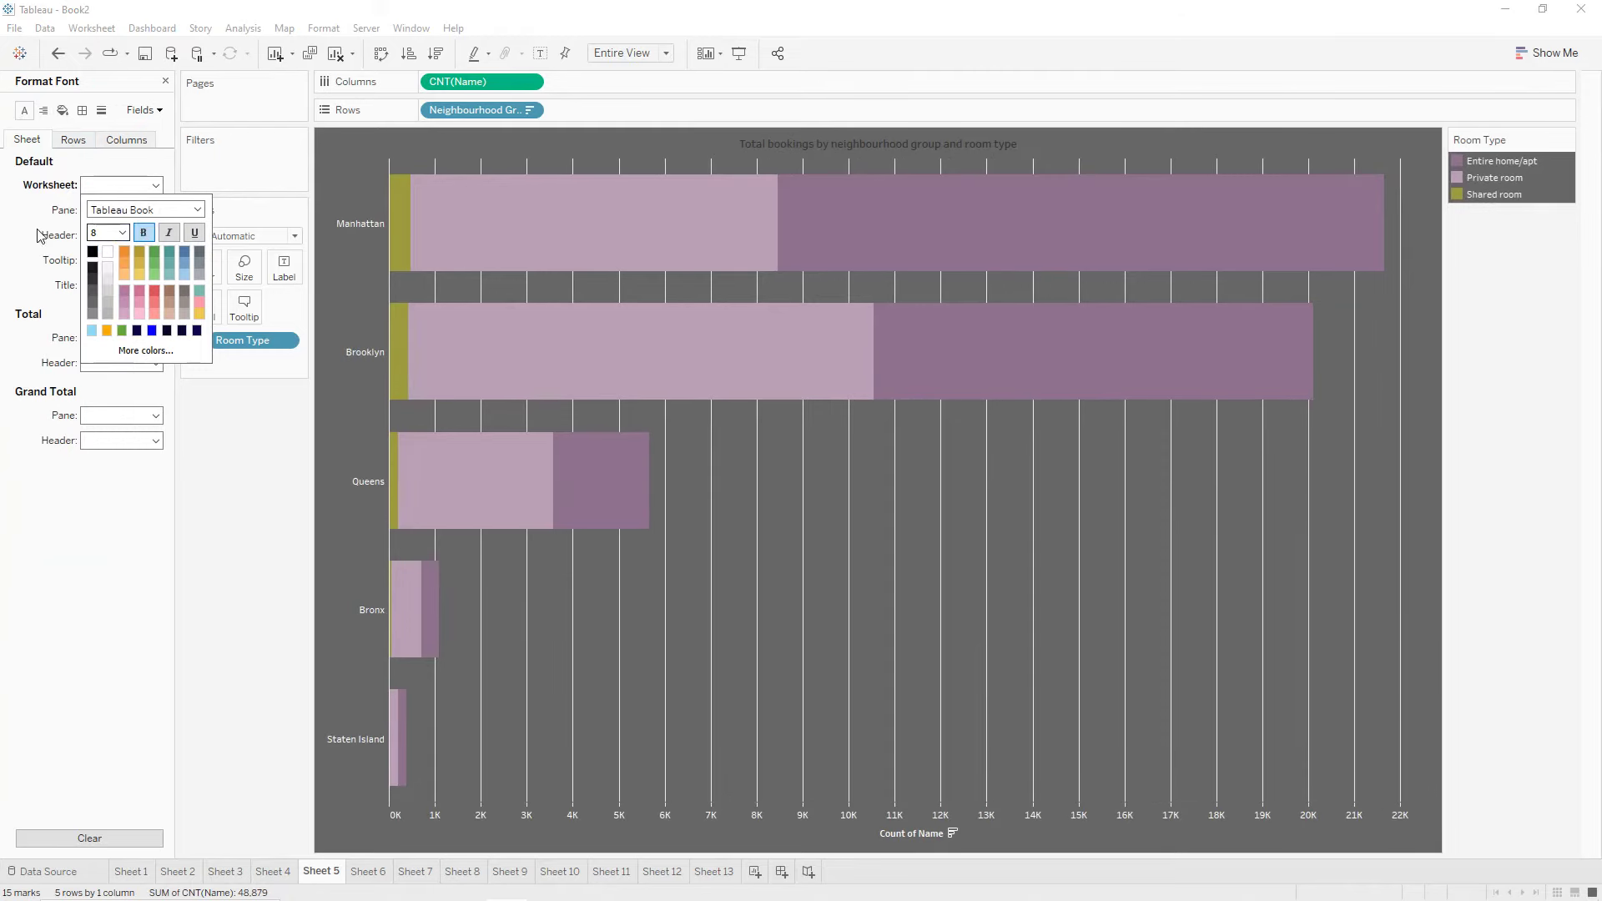
pyautogui.click(37, 237)
# Remove the column grid lines from the bookings chart by setting them to None.
pyautogui.click(101, 110)
pyautogui.click(125, 140)
pyautogui.click(121, 186)
pyautogui.click(124, 209)
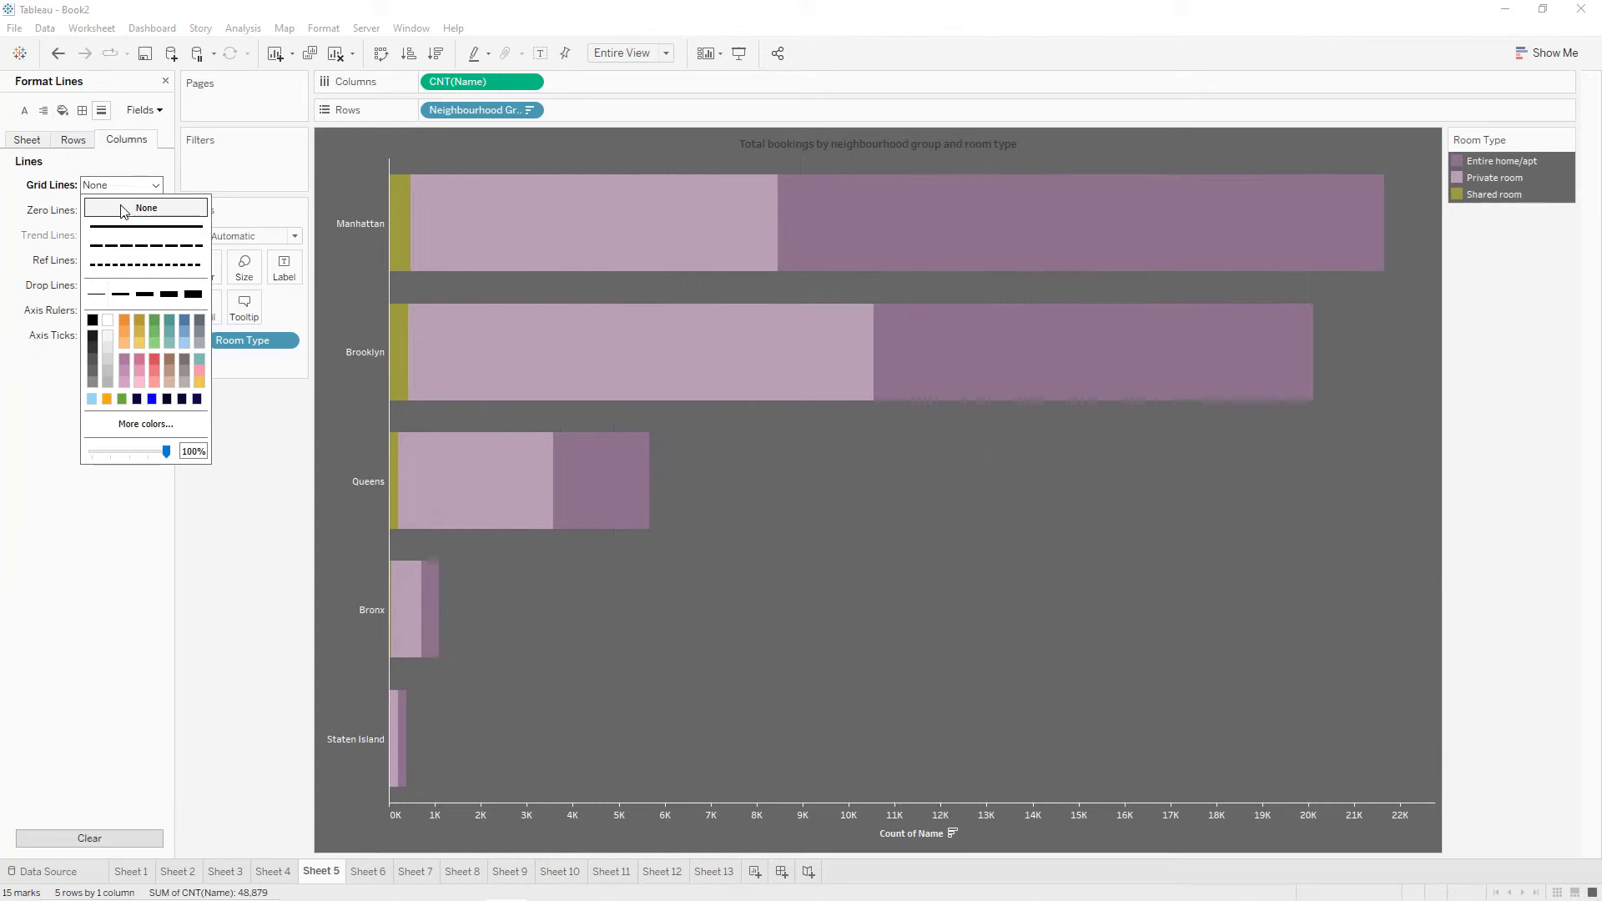
pyautogui.click(5, 201)
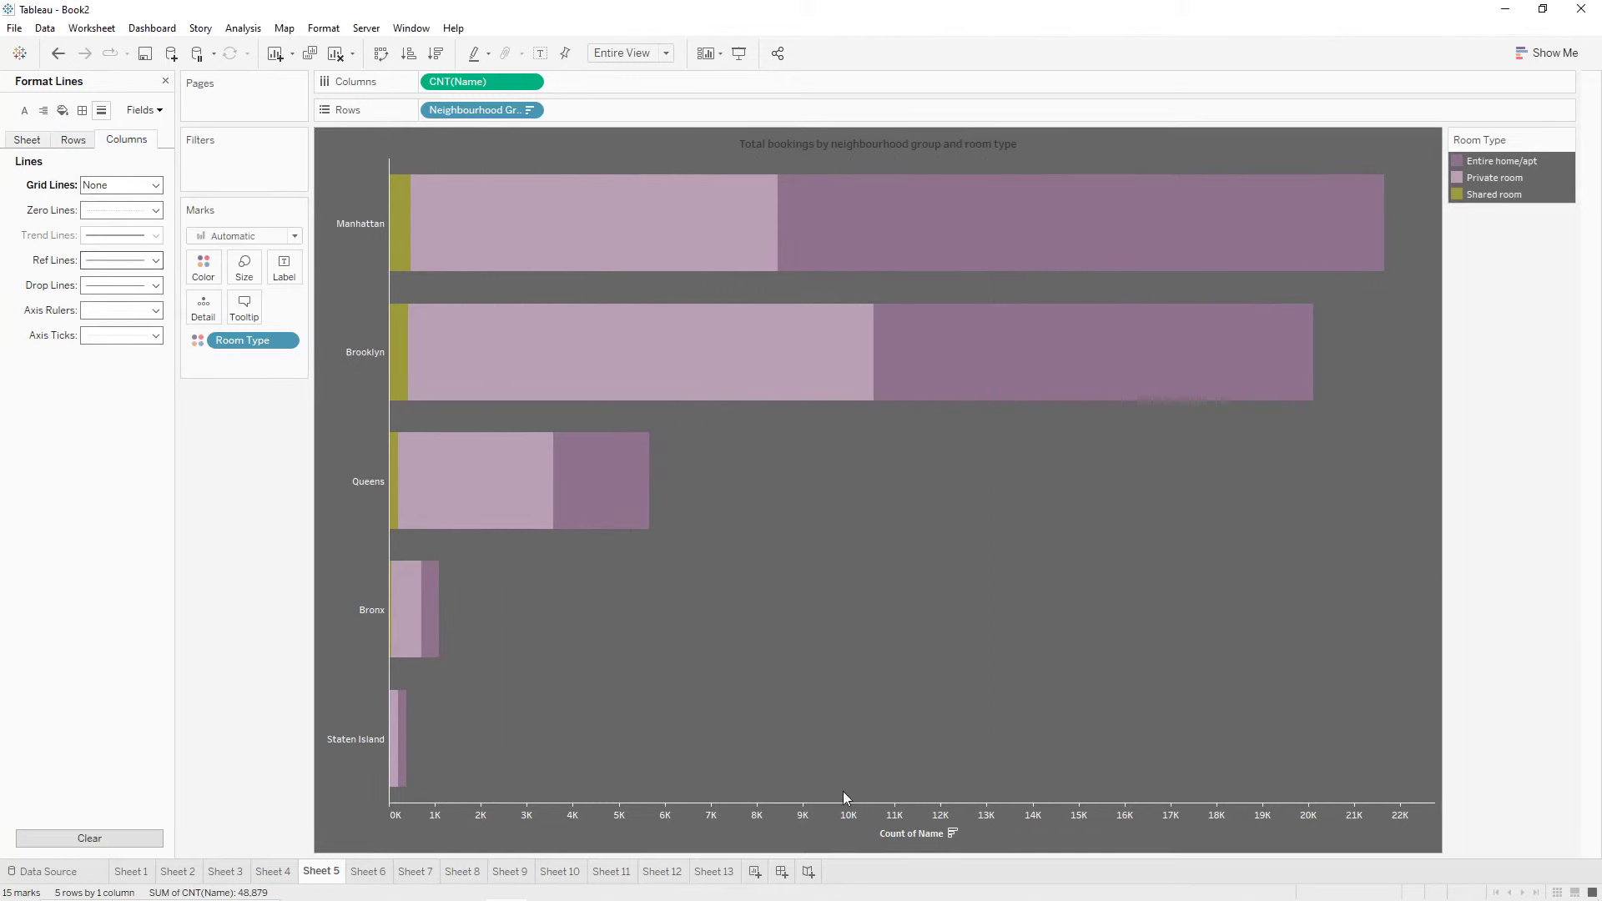
# Clear the title of the Count of Name axis.
pyautogui.doubleClick(913, 834)
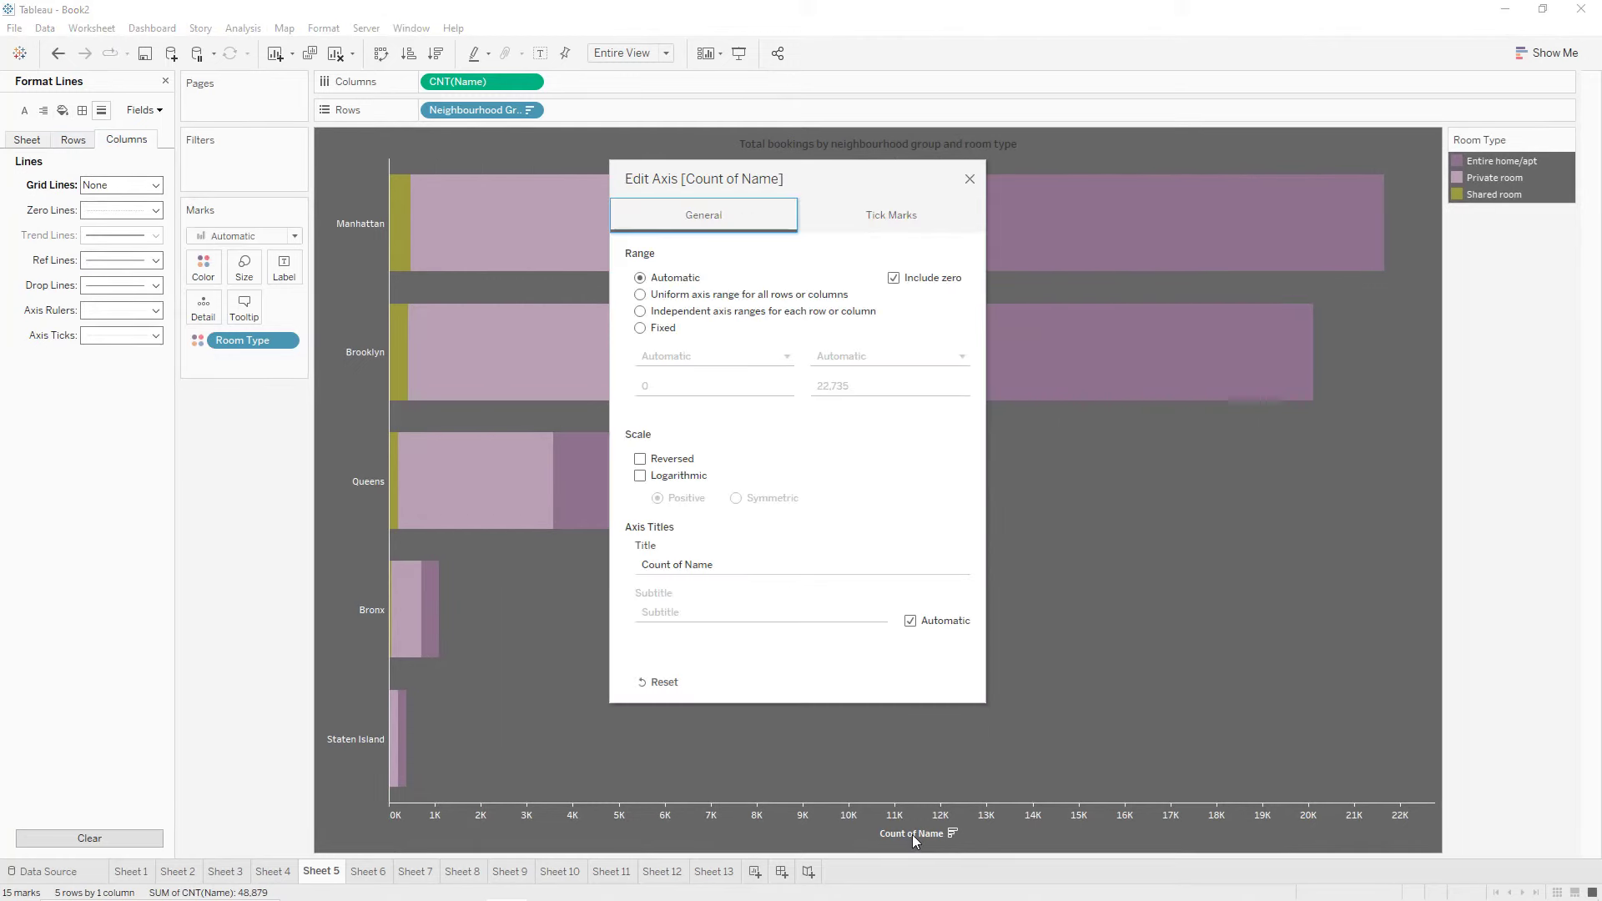
pyautogui.tripleClick(785, 566)
pyautogui.press('BackSpace')
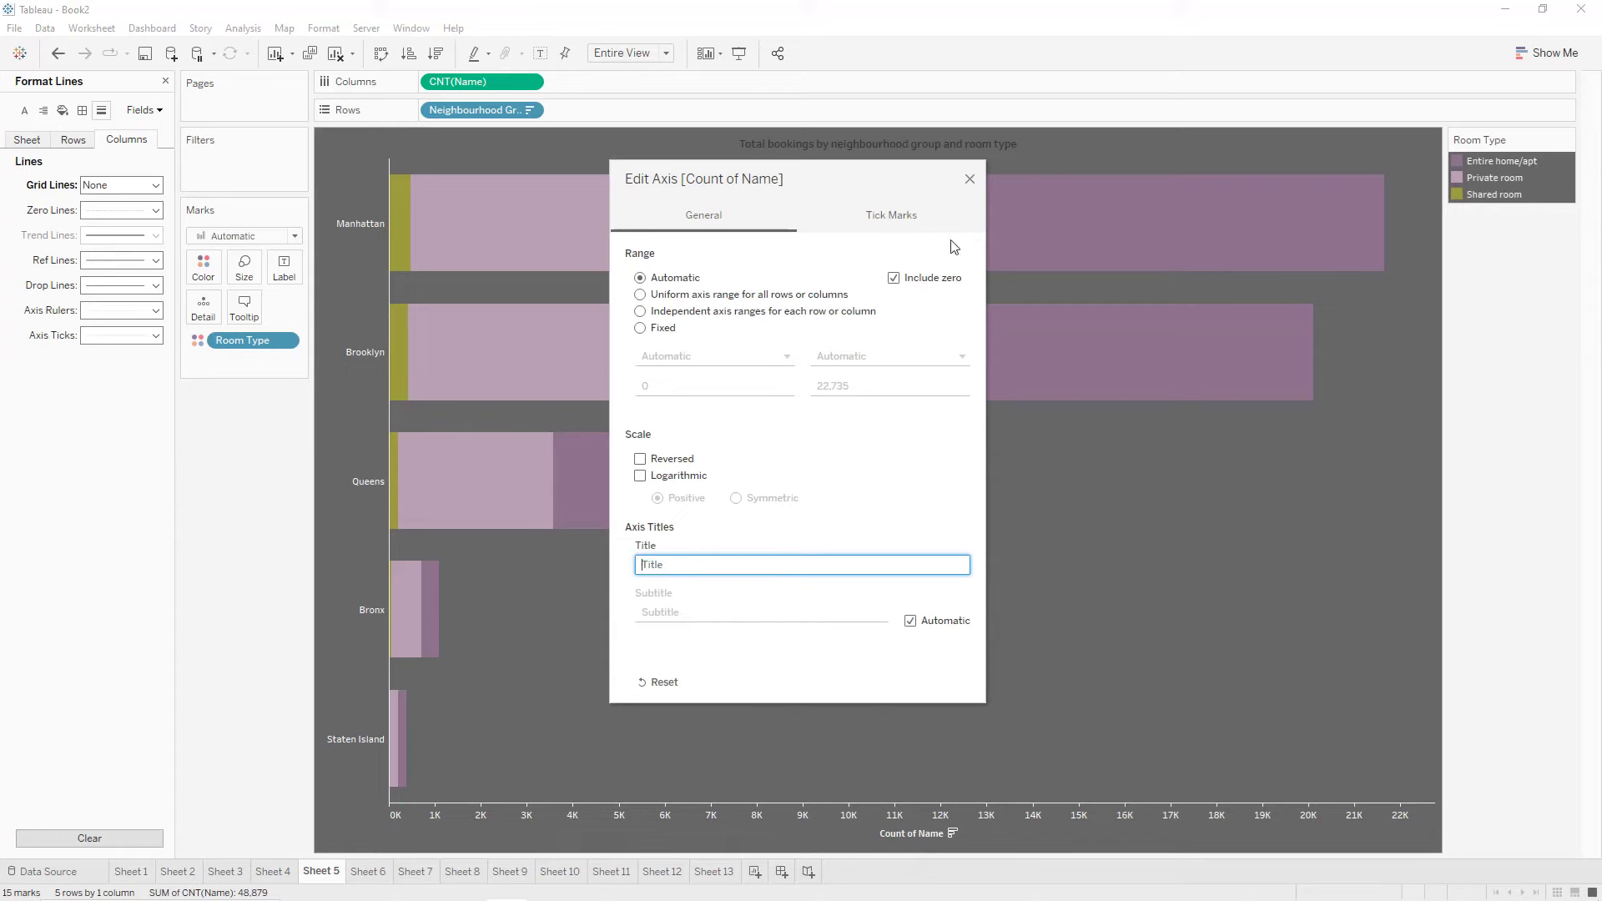
pyautogui.click(975, 174)
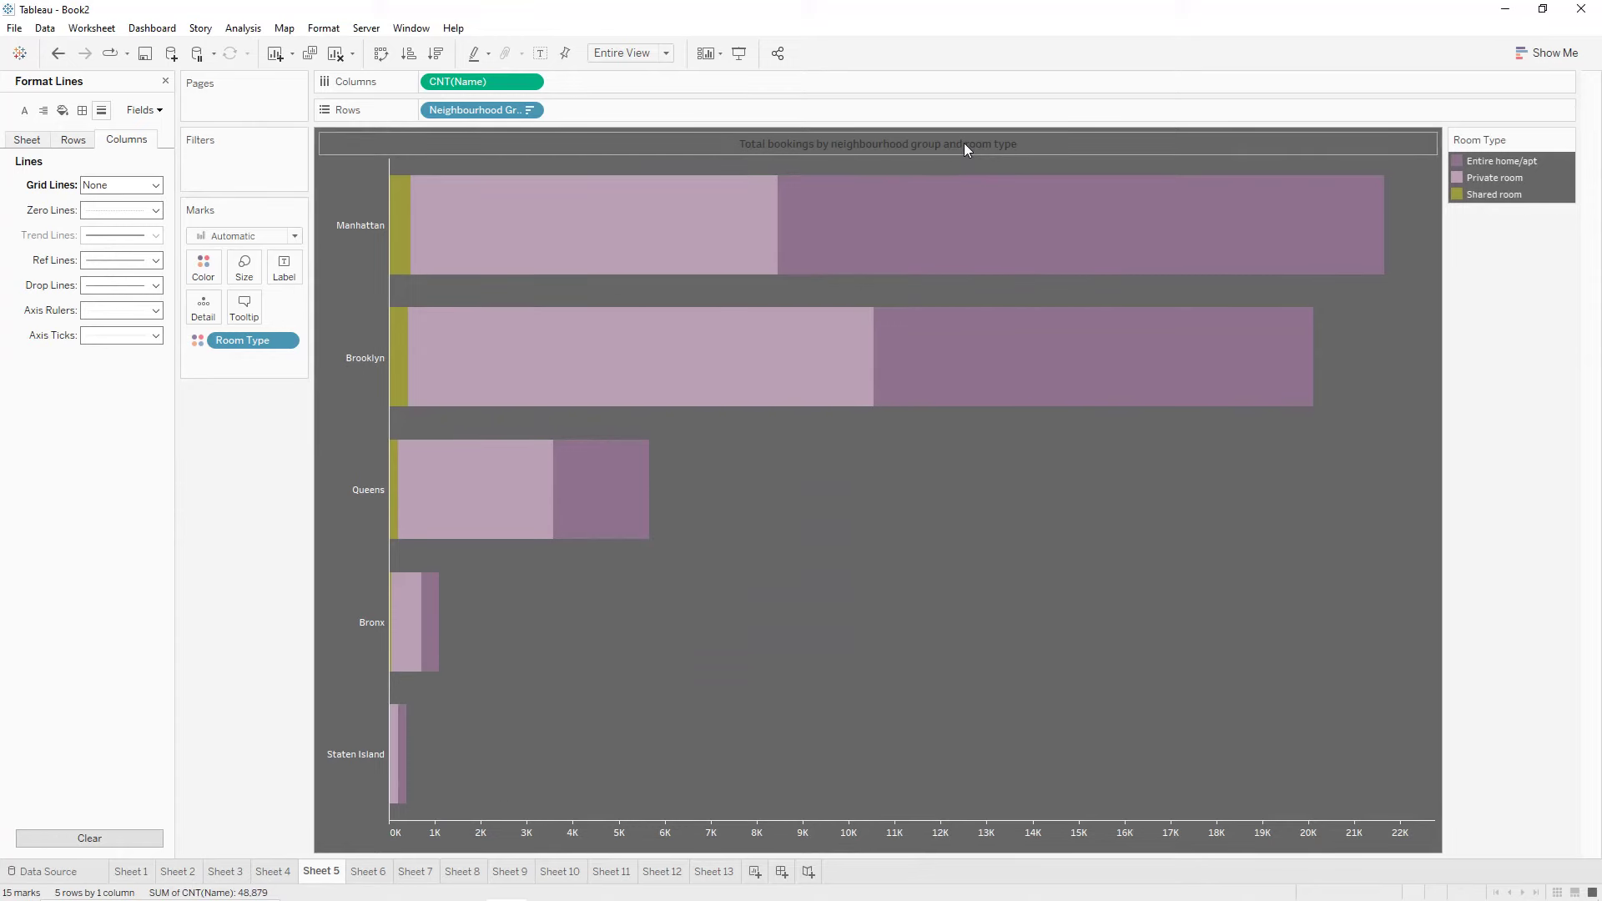
# Change the text colour of the title "Total bookings by neighbourhood group and room type" to white.
pyautogui.doubleClick(964, 144)
pyautogui.moveTo(843, 388); pyautogui.dragTo(767, 340)
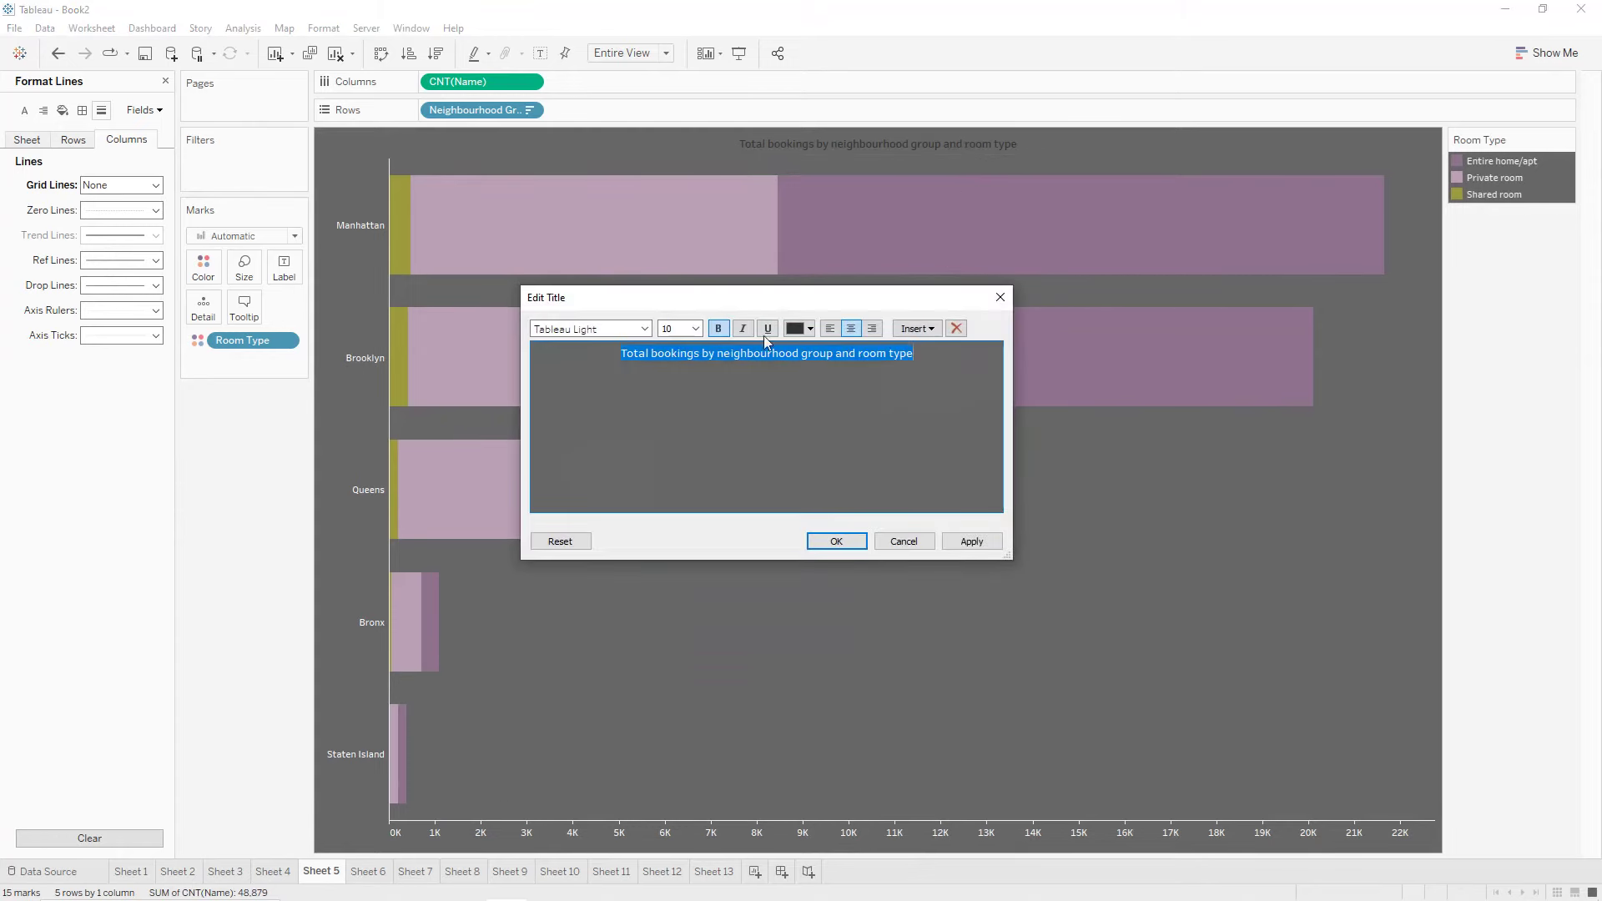
pyautogui.click(809, 330)
pyautogui.click(813, 352)
pyautogui.click(972, 541)
pyautogui.click(836, 541)
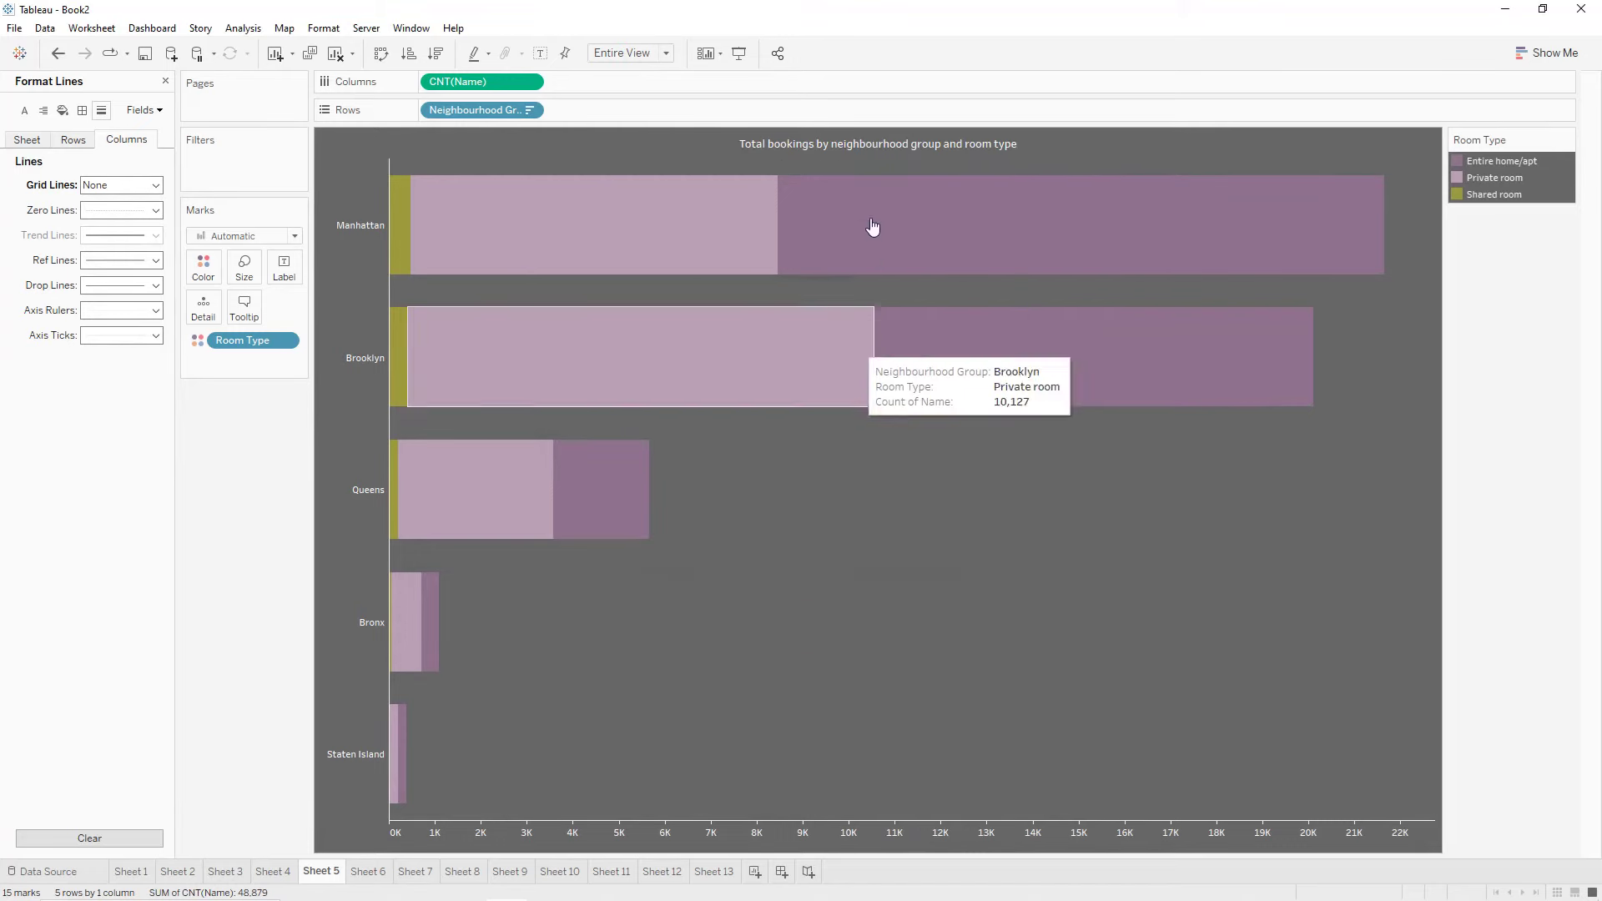
# Add a thin white border around the title of the bookings chart.
pyautogui.rightClick(890, 146)
pyautogui.click(931, 223)
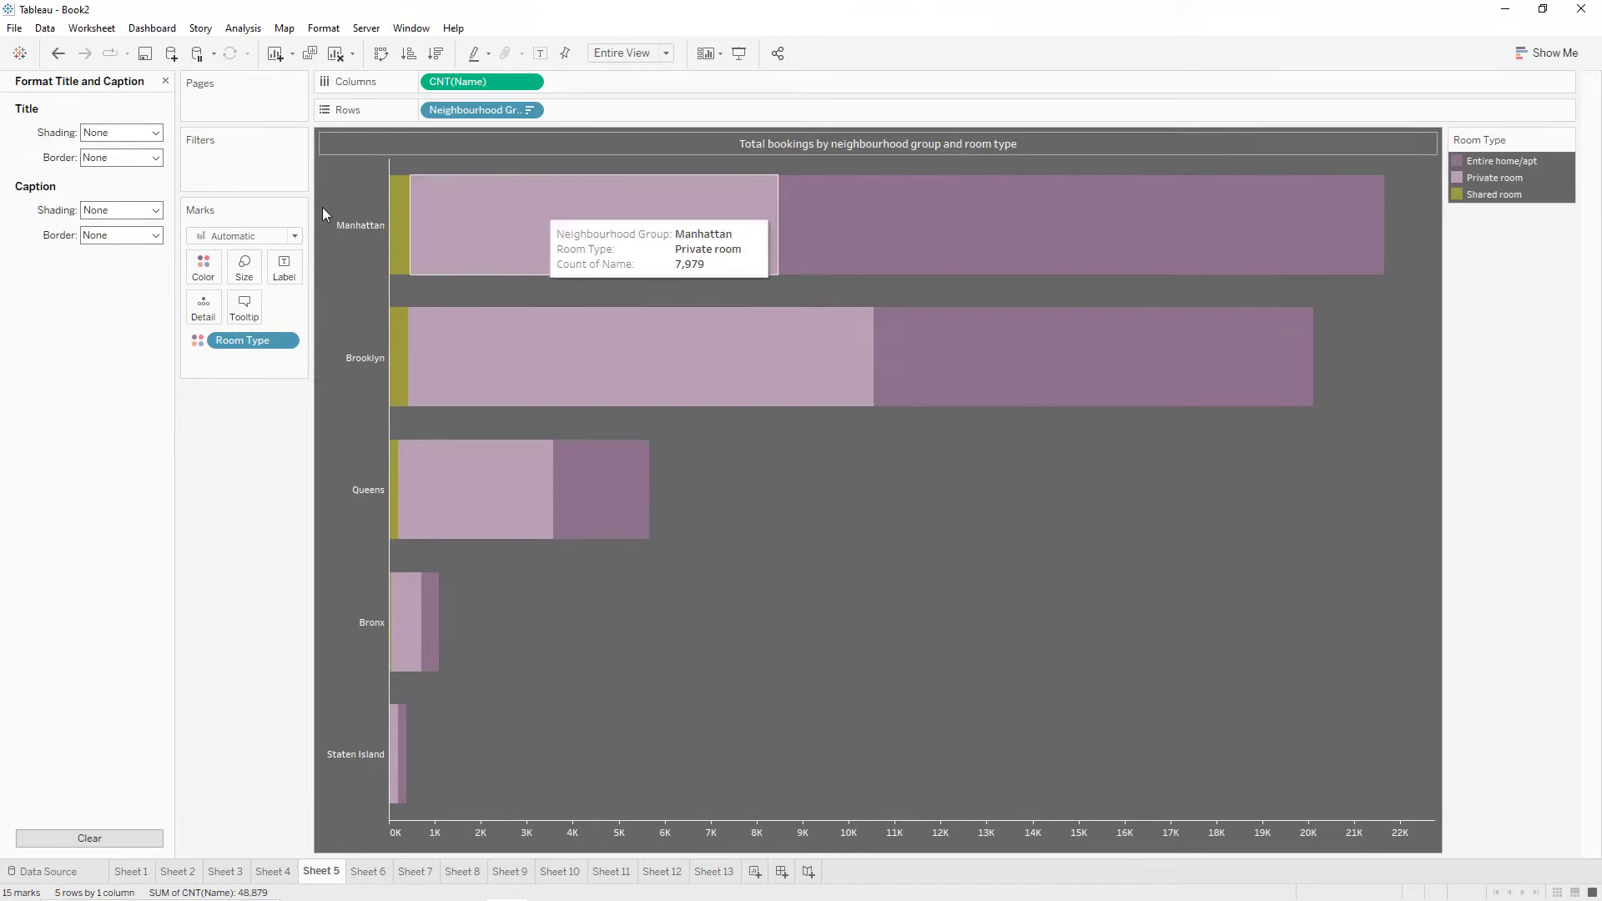
pyautogui.click(155, 159)
pyautogui.click(97, 267)
pyautogui.click(112, 294)
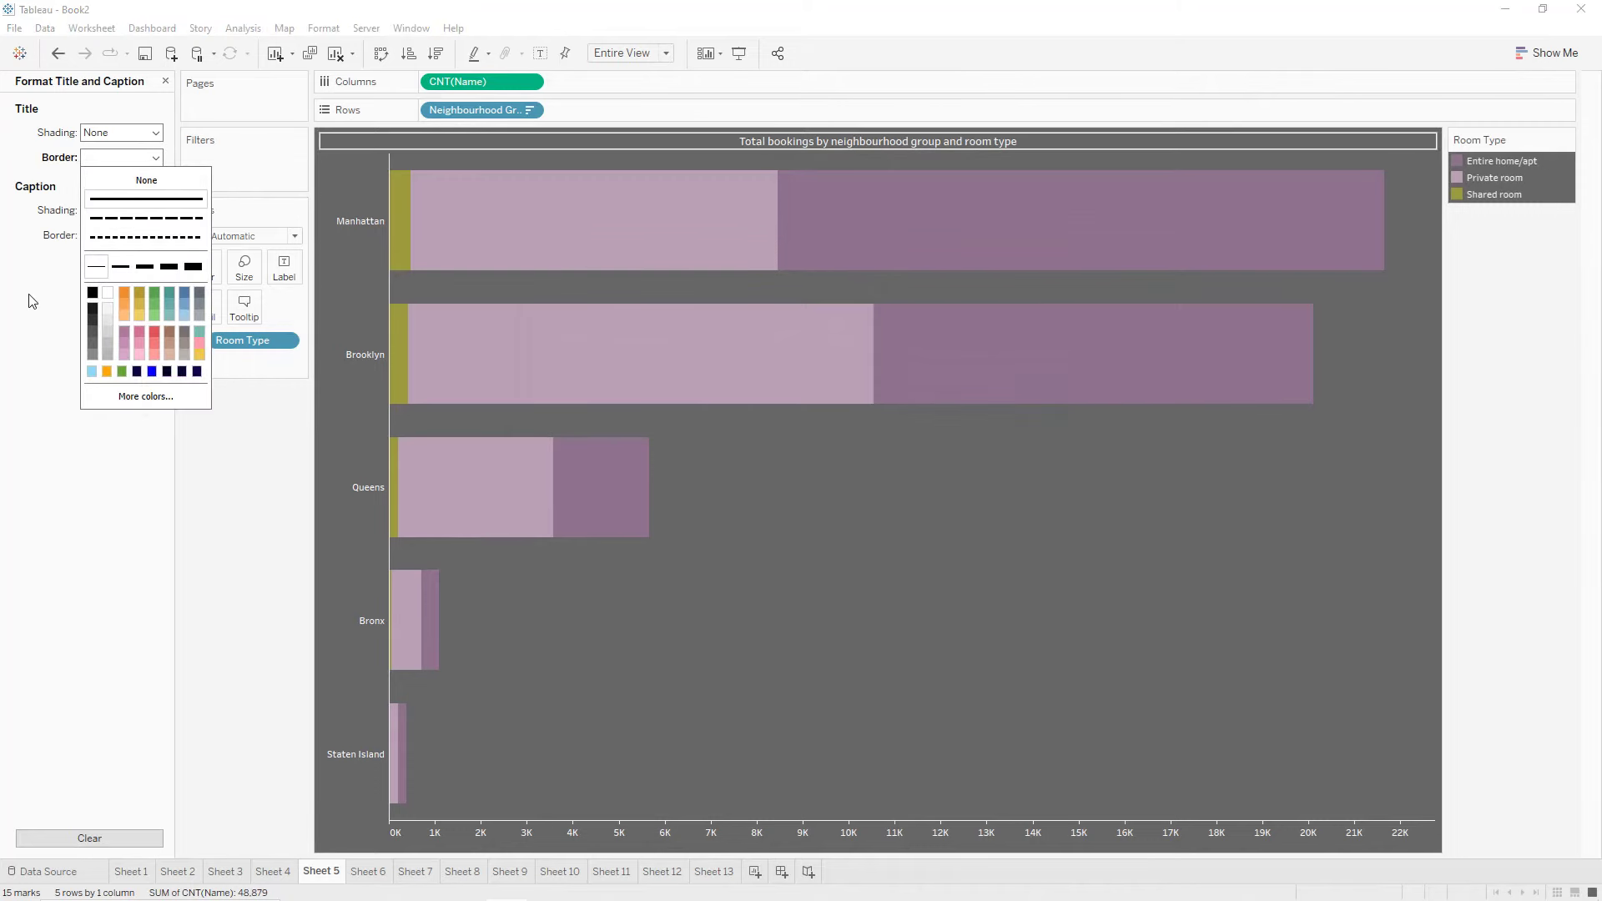
pyautogui.click(28, 300)
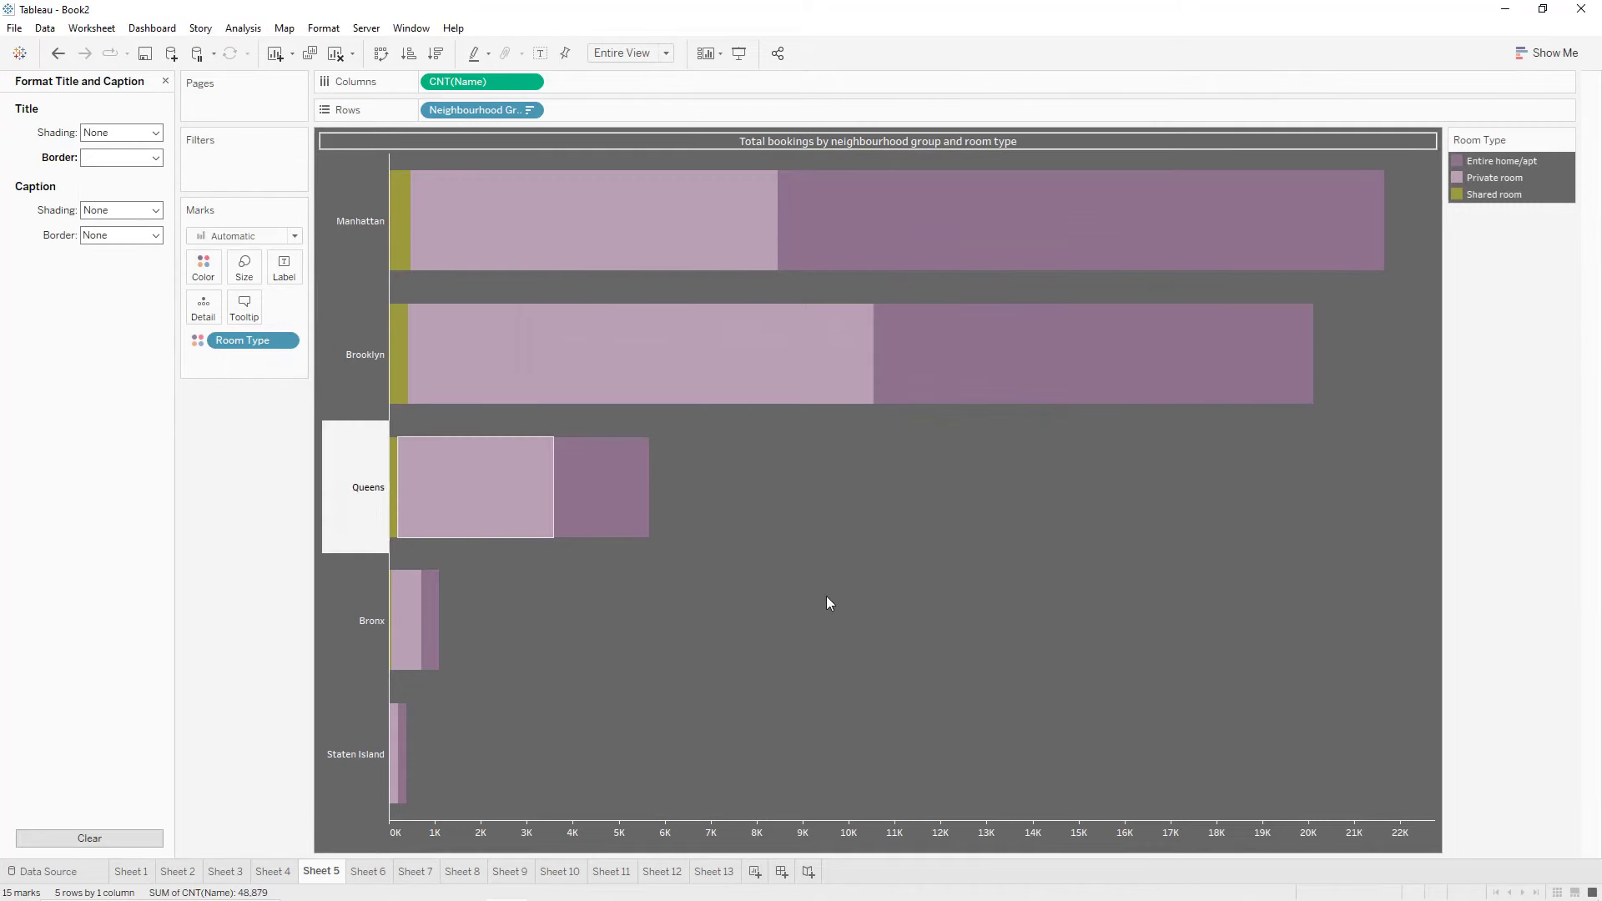
# Set the default cell, pane and header borders of Sheet 5 to thin white lines.
pyautogui.click(323, 27)
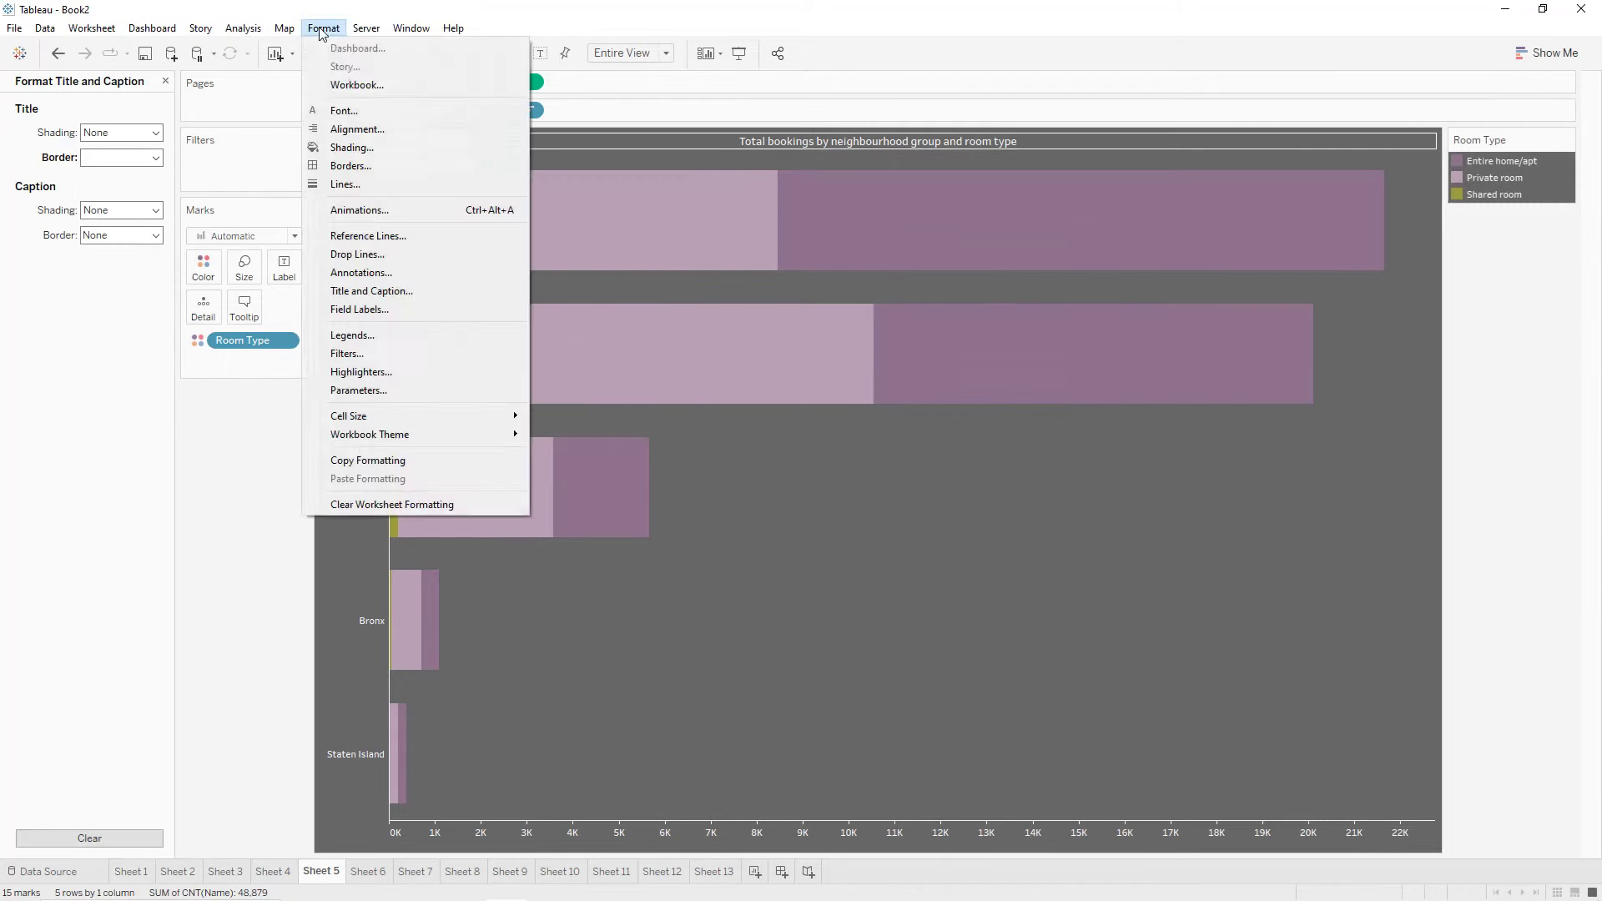
pyautogui.click(350, 165)
pyautogui.click(121, 184)
pyautogui.click(34, 141)
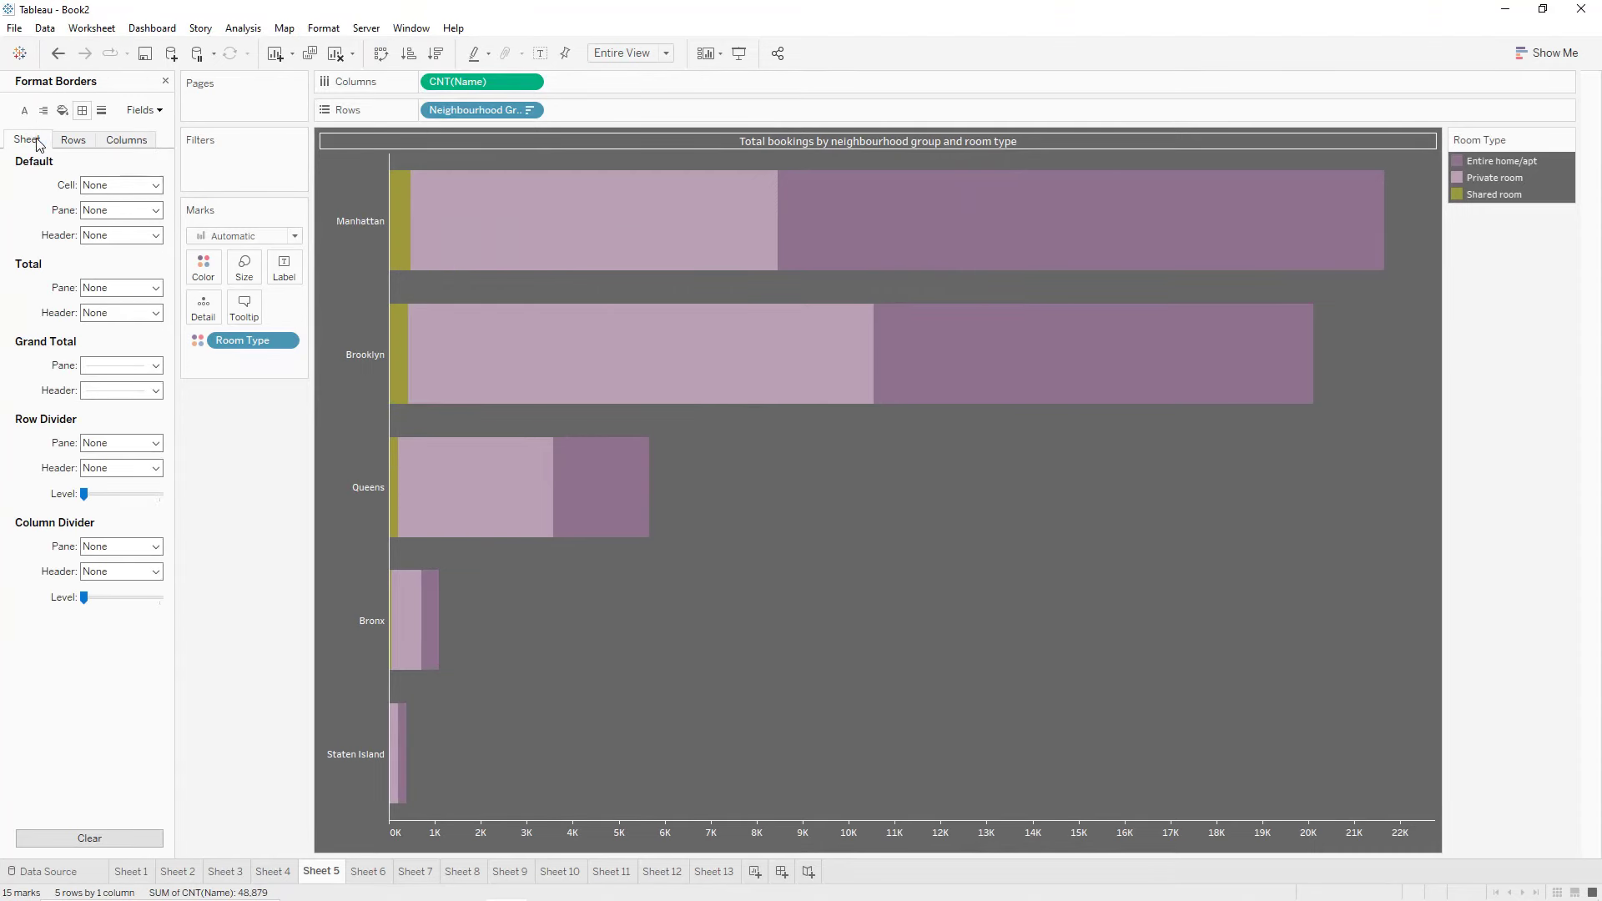
pyautogui.click(123, 185)
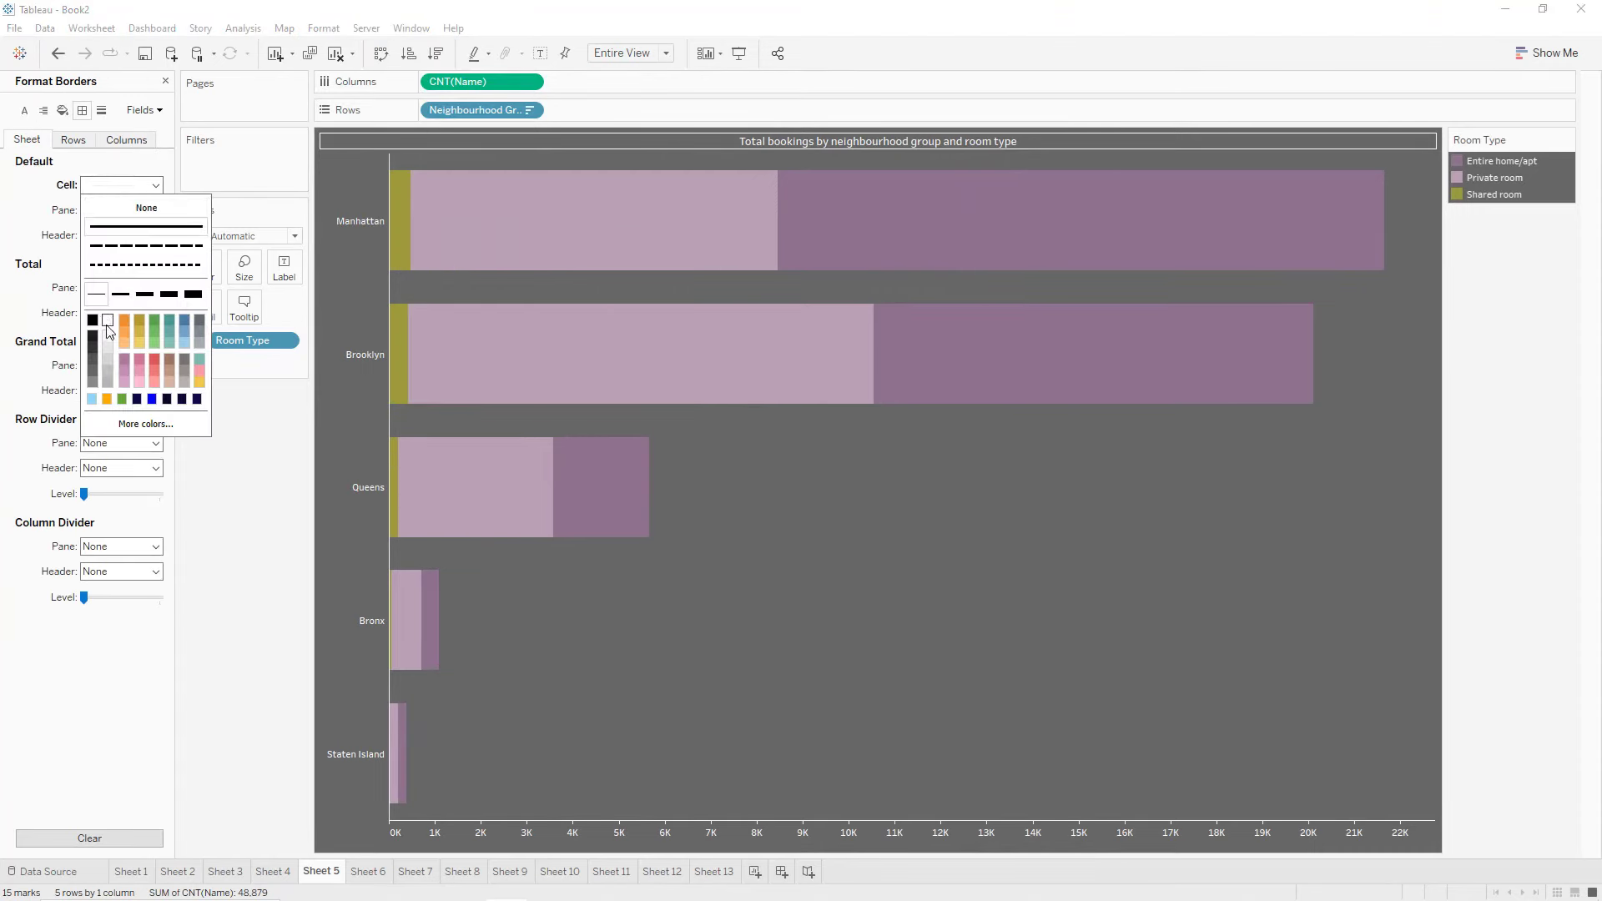
pyautogui.click(107, 329)
pyautogui.click(123, 211)
pyautogui.click(109, 347)
pyautogui.click(122, 235)
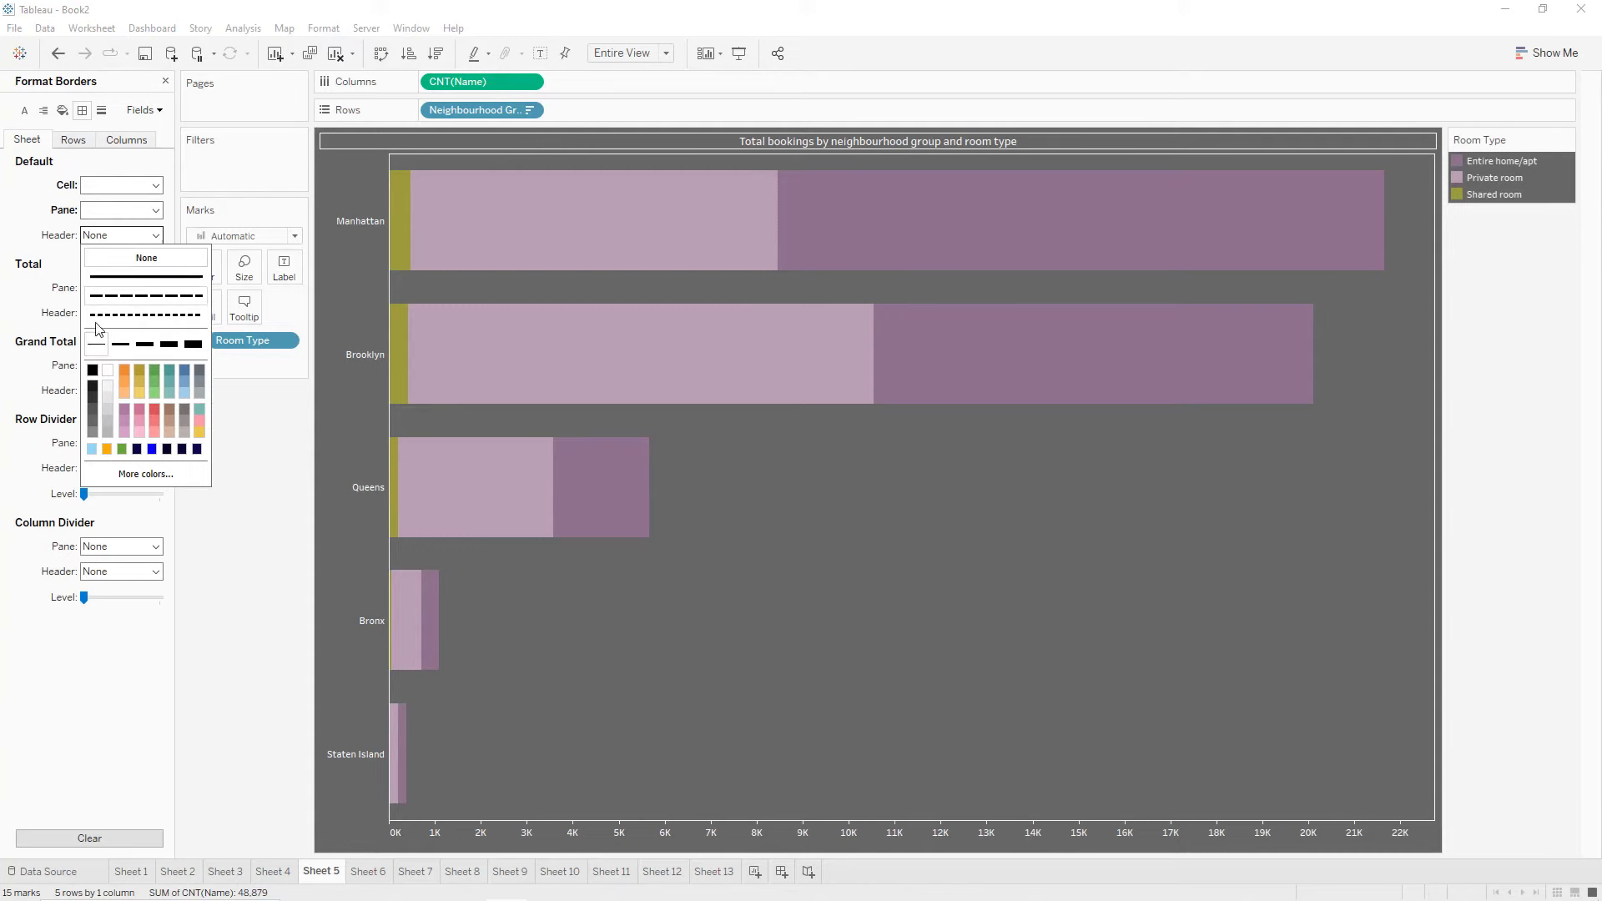
pyautogui.click(29, 324)
# Set the pane borders of Sheet 5's row divider and column divider to thin white lines.
pyautogui.click(117, 443)
pyautogui.click(101, 556)
pyautogui.click(107, 577)
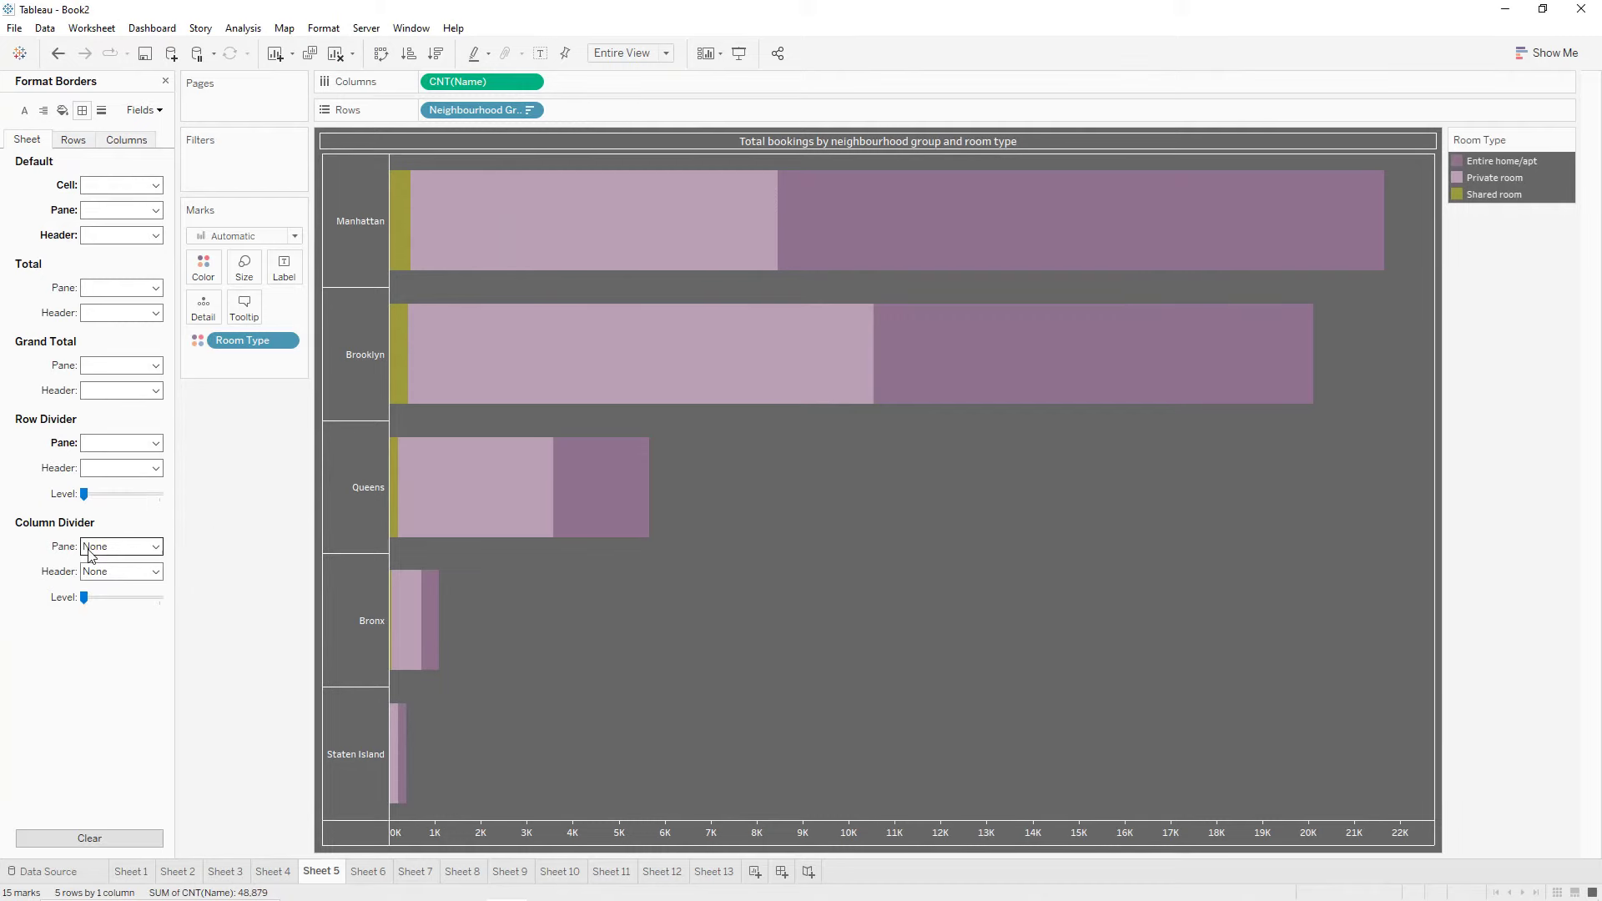
pyautogui.click(121, 547)
pyautogui.click(94, 658)
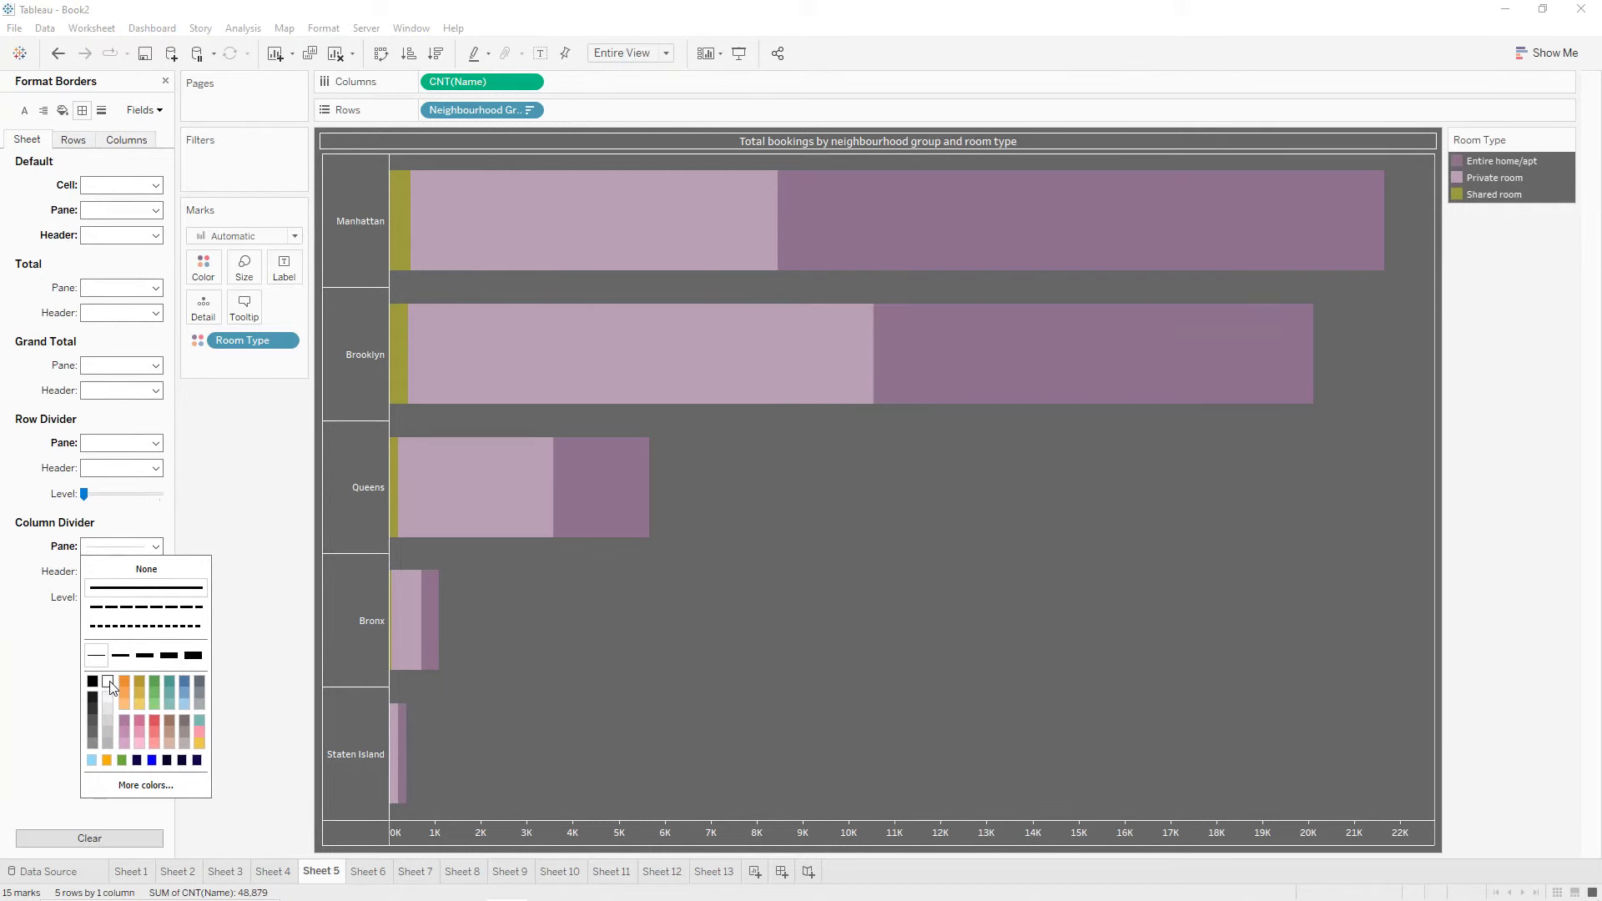
pyautogui.click(109, 682)
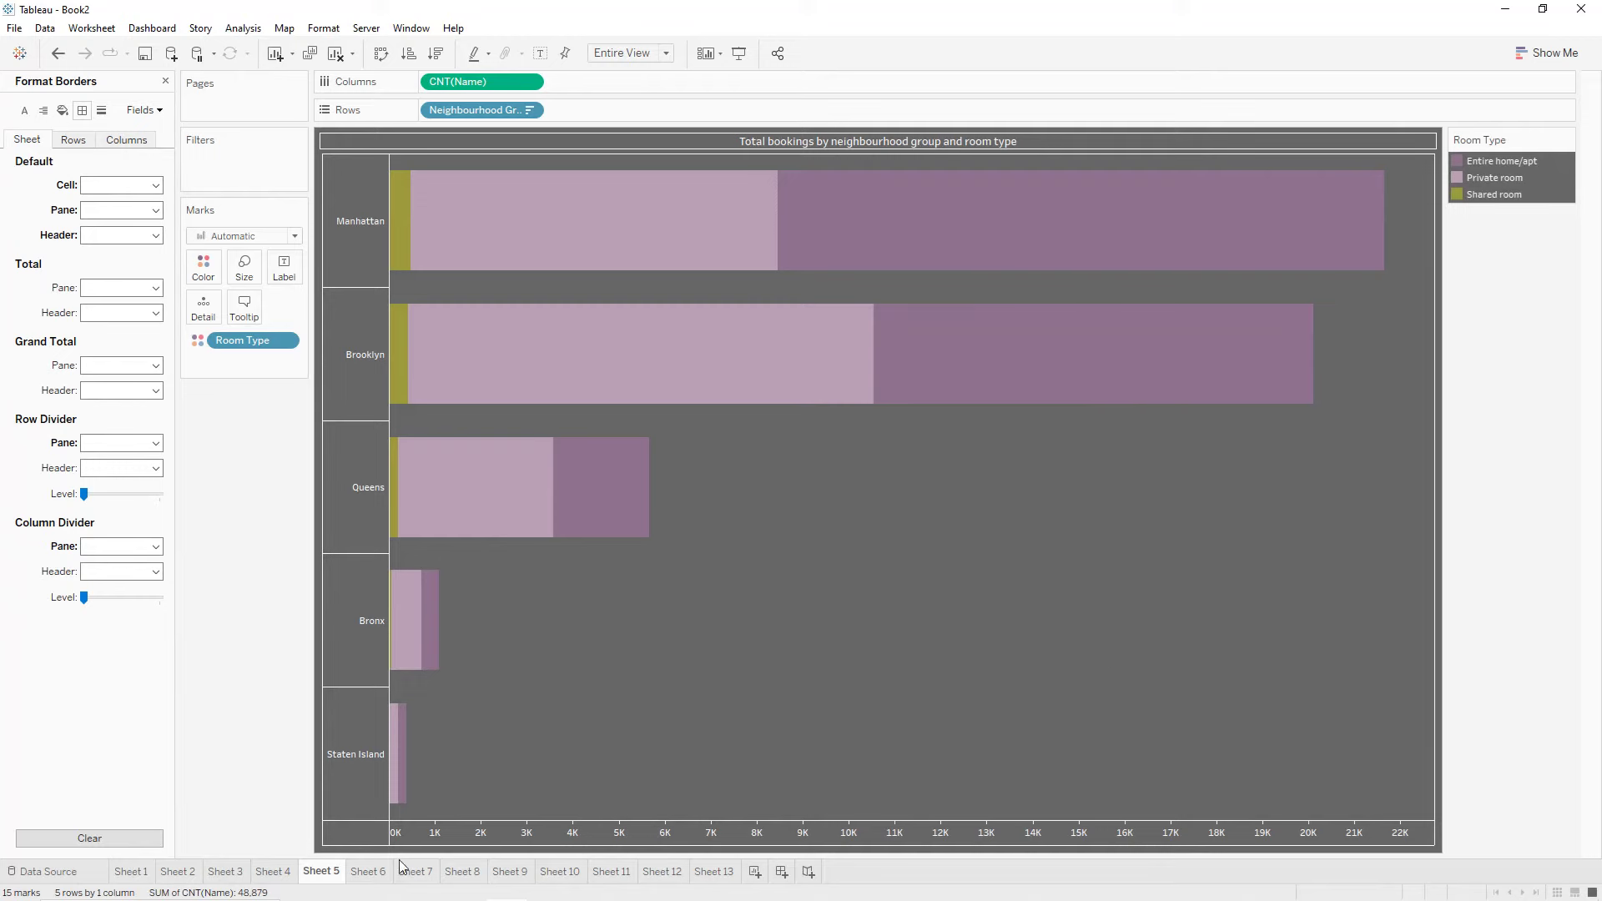
# Open Sheet 6 and hide the Last Review field label above the columns.
pyautogui.click(367, 877)
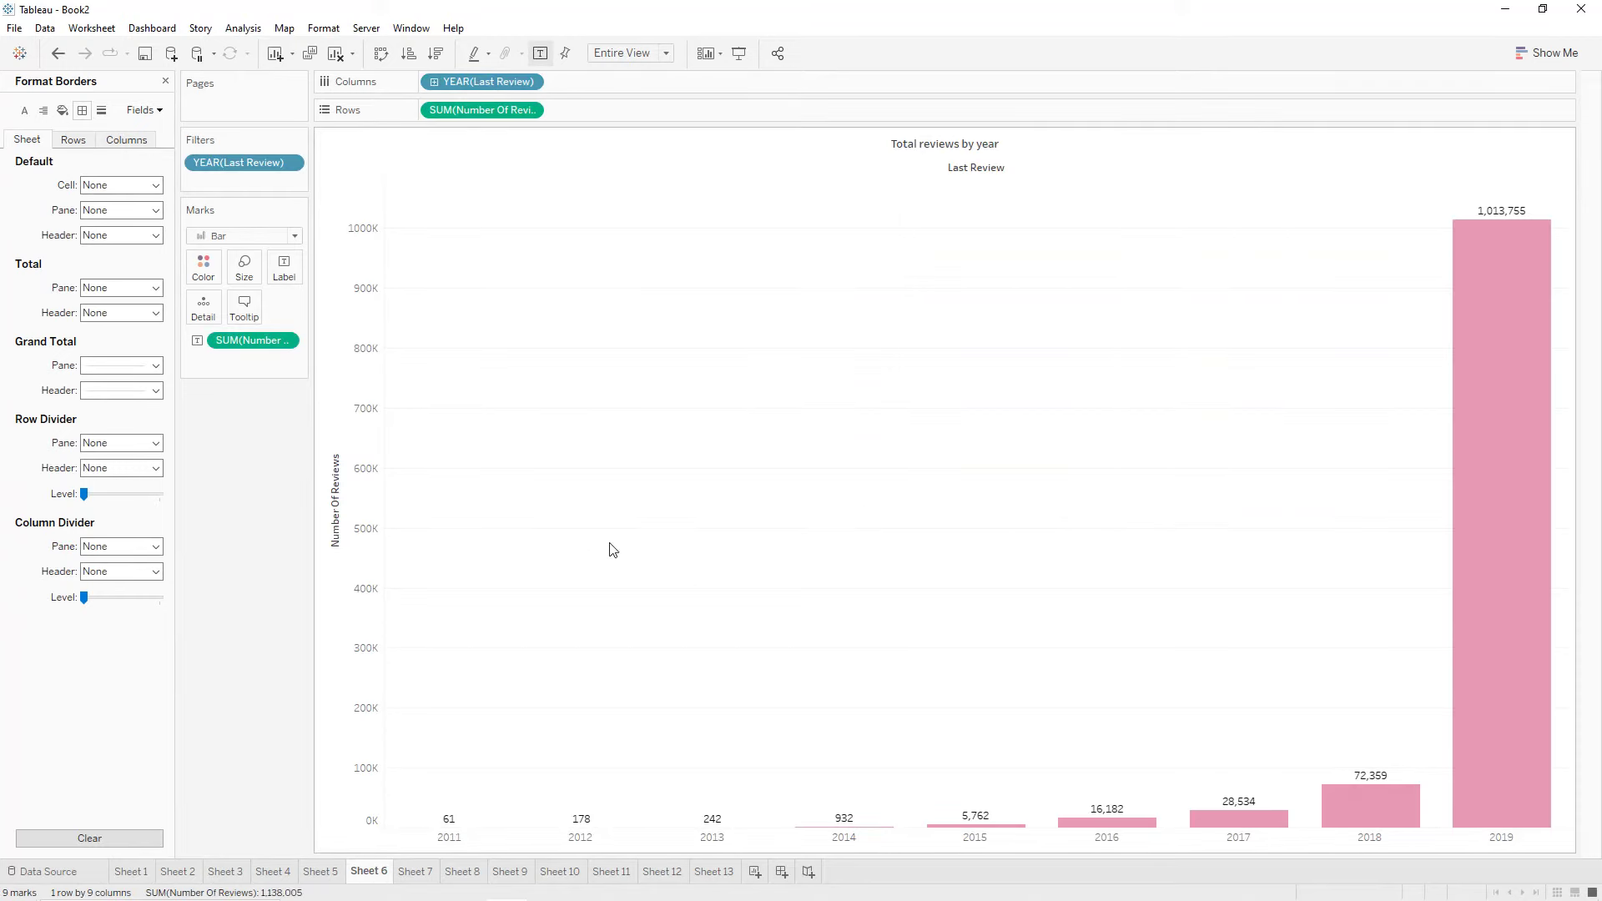
pyautogui.rightClick(979, 166)
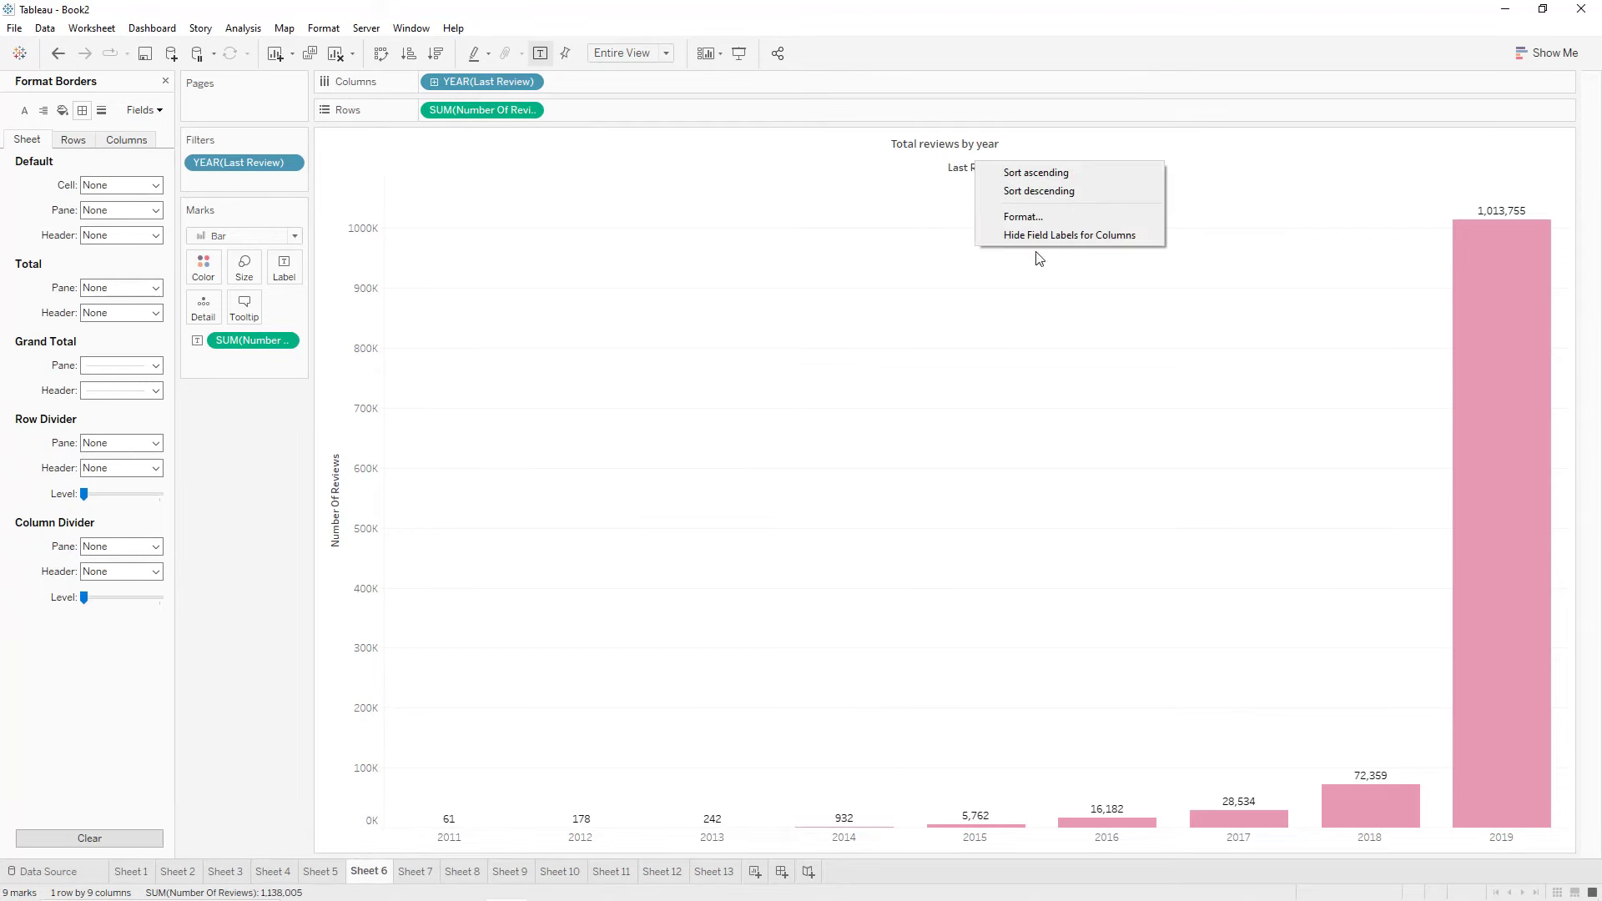
pyautogui.click(1041, 236)
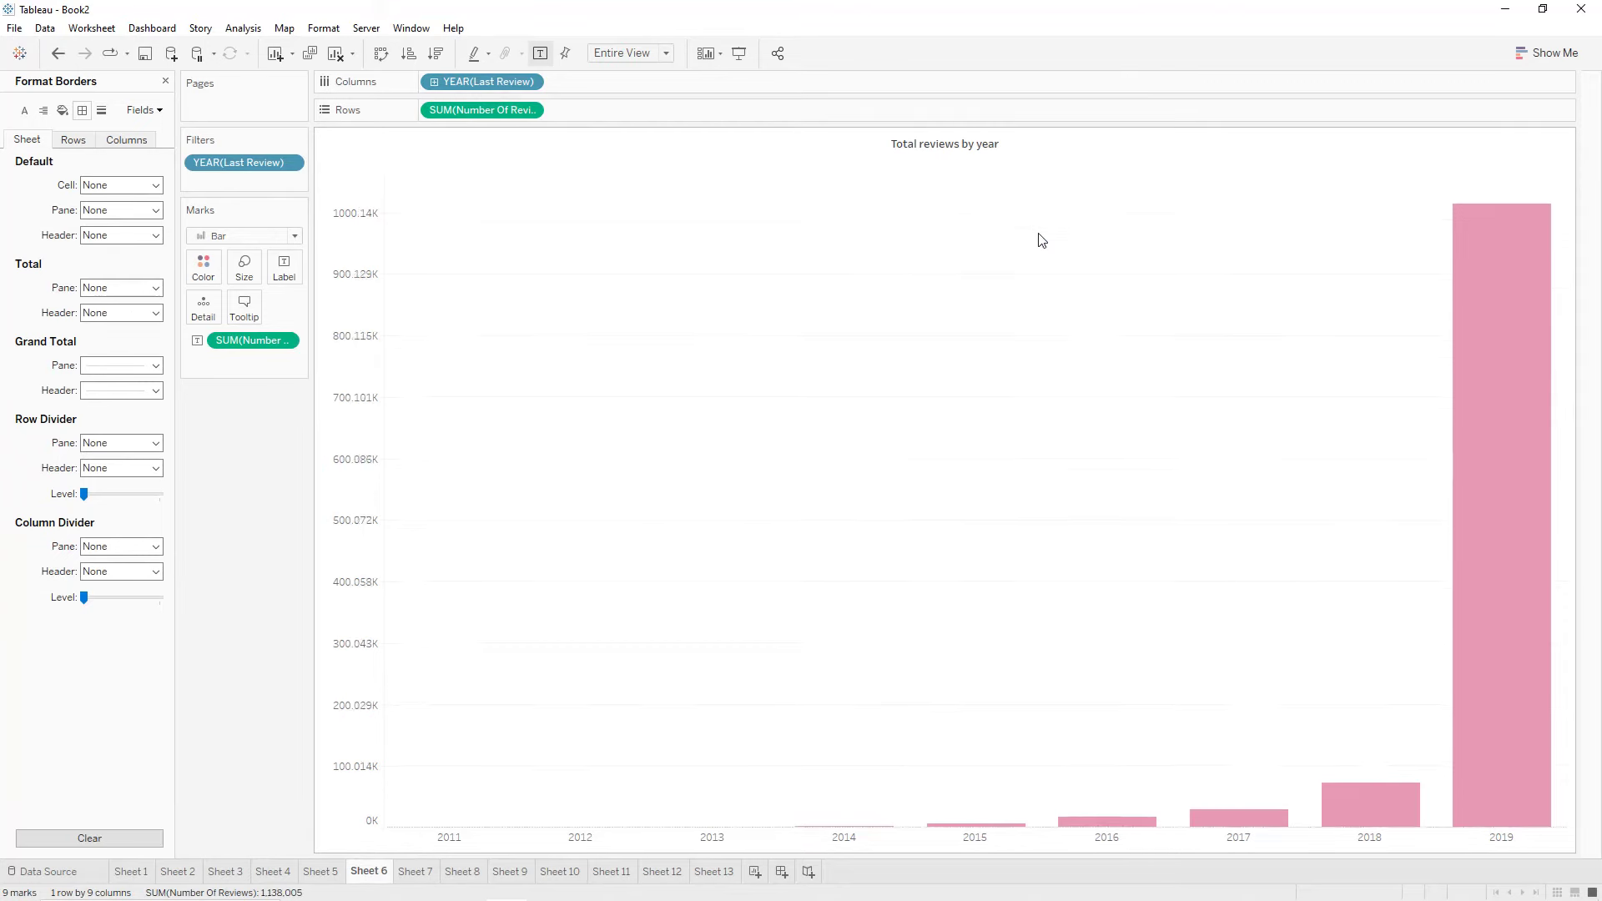
# Set the text of the "Total reviews by year" title to white.
pyautogui.doubleClick(976, 147)
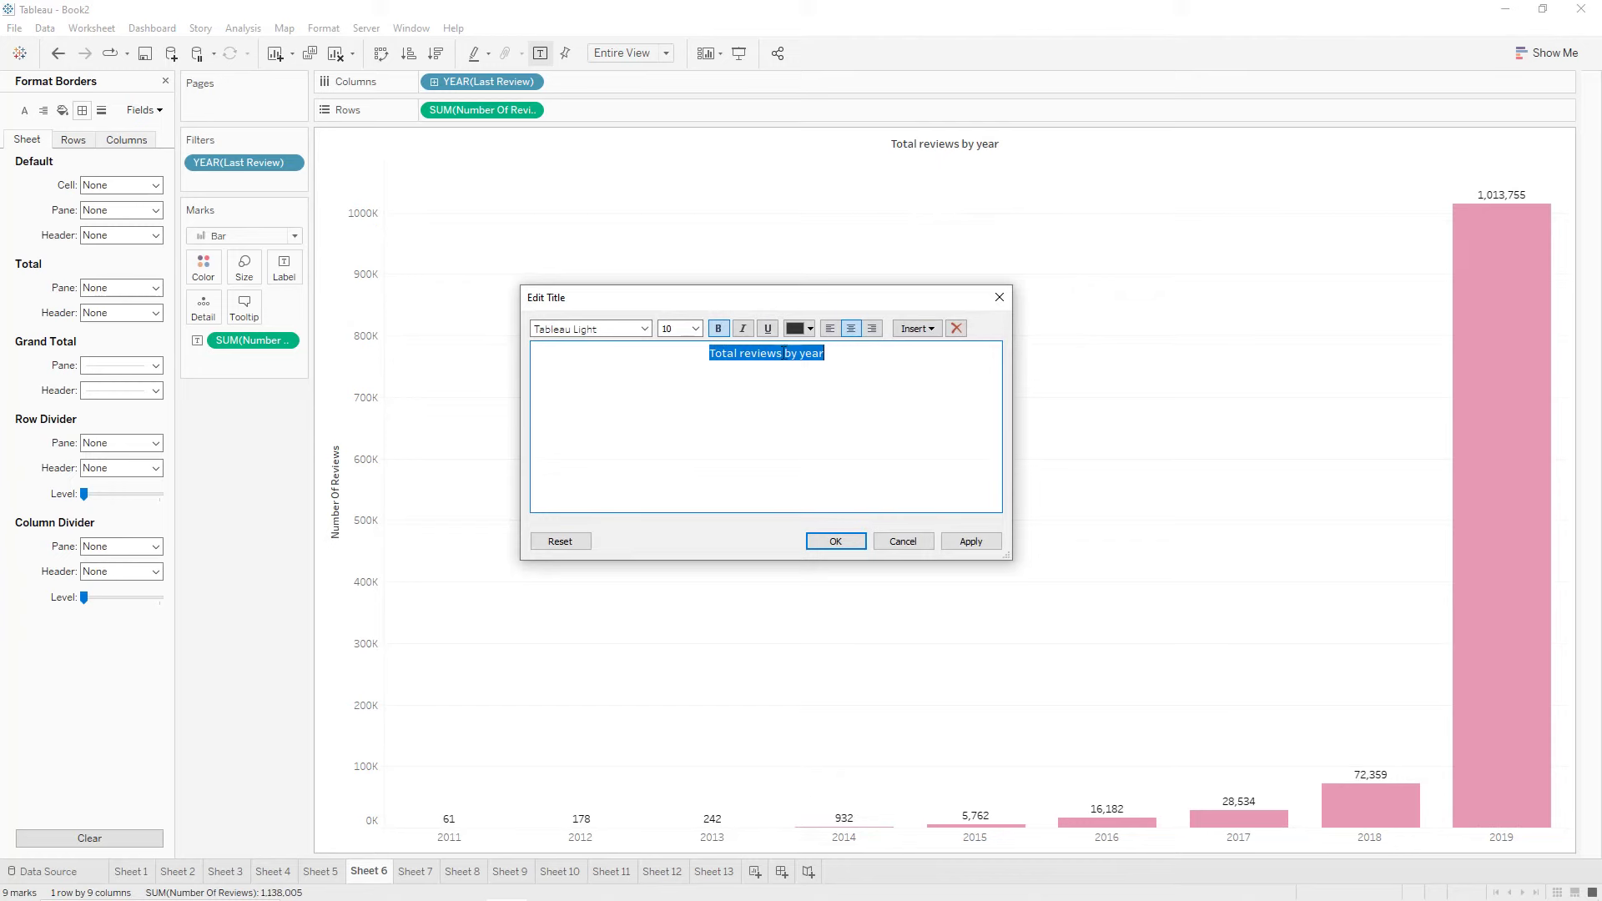
pyautogui.click(807, 331)
pyautogui.click(808, 344)
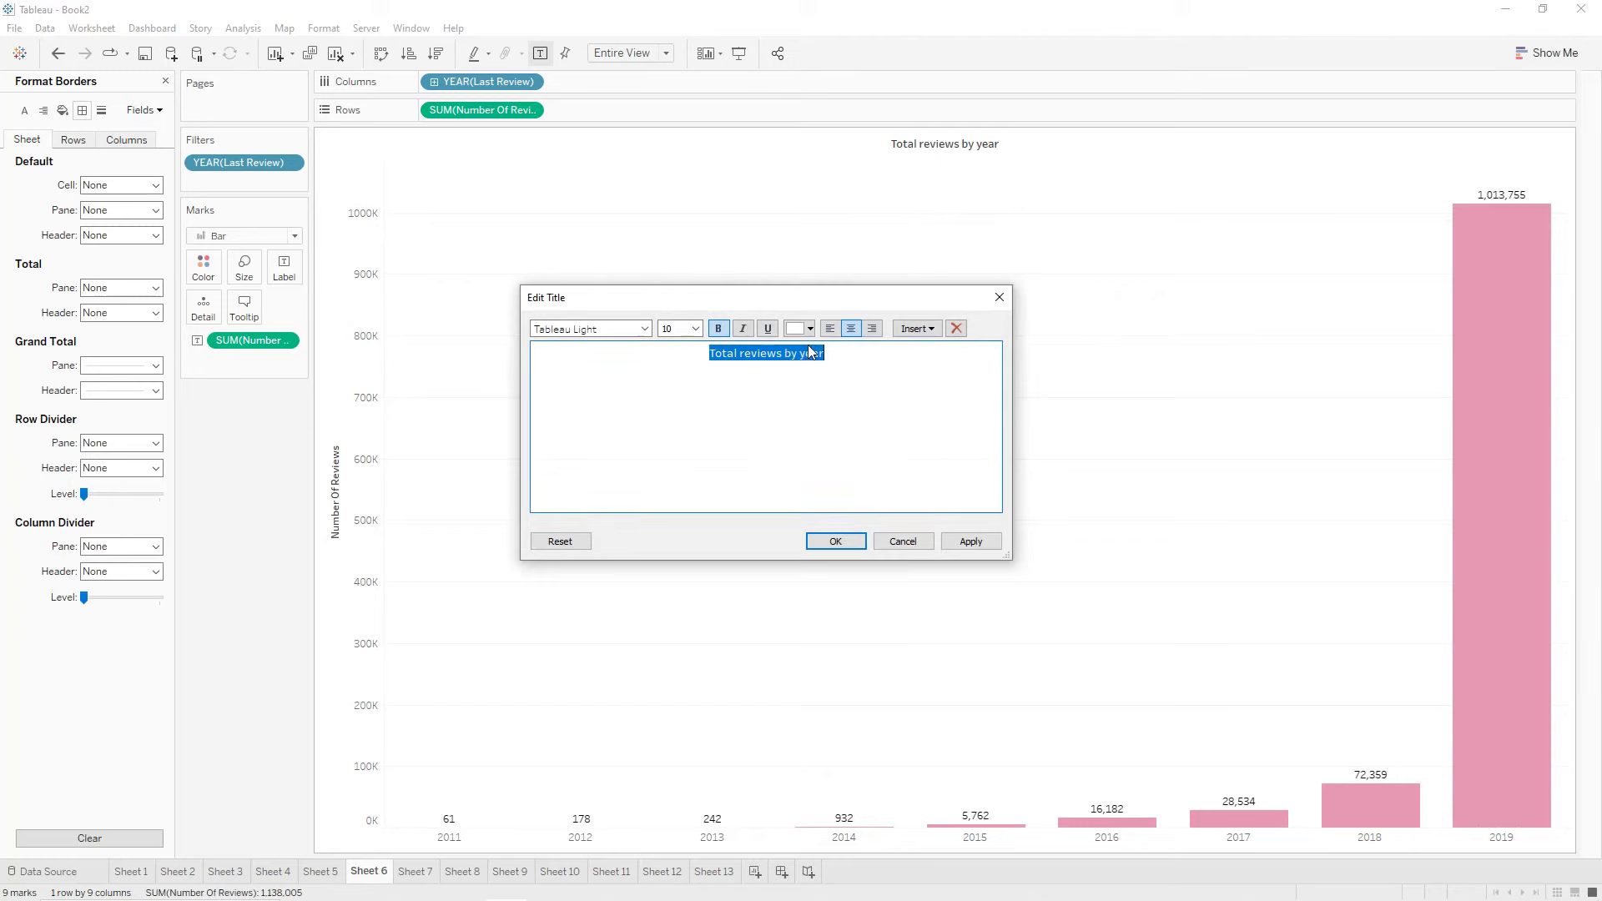
pyautogui.click(970, 541)
pyautogui.click(845, 542)
# Add a thin white border around the title of the total reviews chart.
pyautogui.rightClick(938, 148)
pyautogui.click(981, 220)
pyautogui.click(121, 156)
pyautogui.click(96, 266)
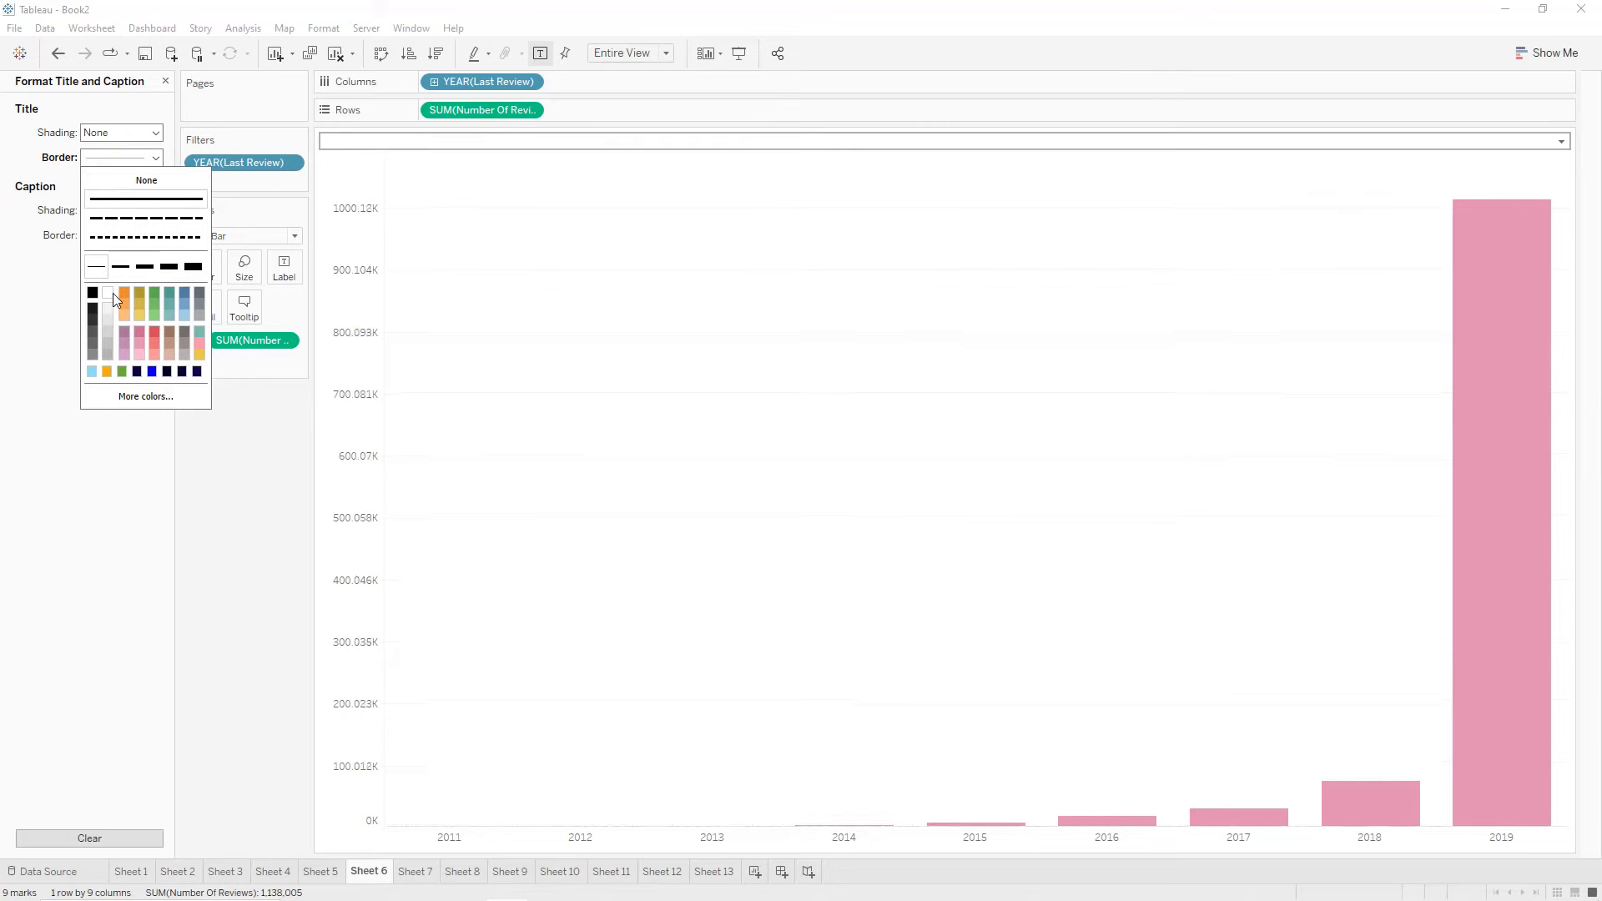
pyautogui.click(110, 294)
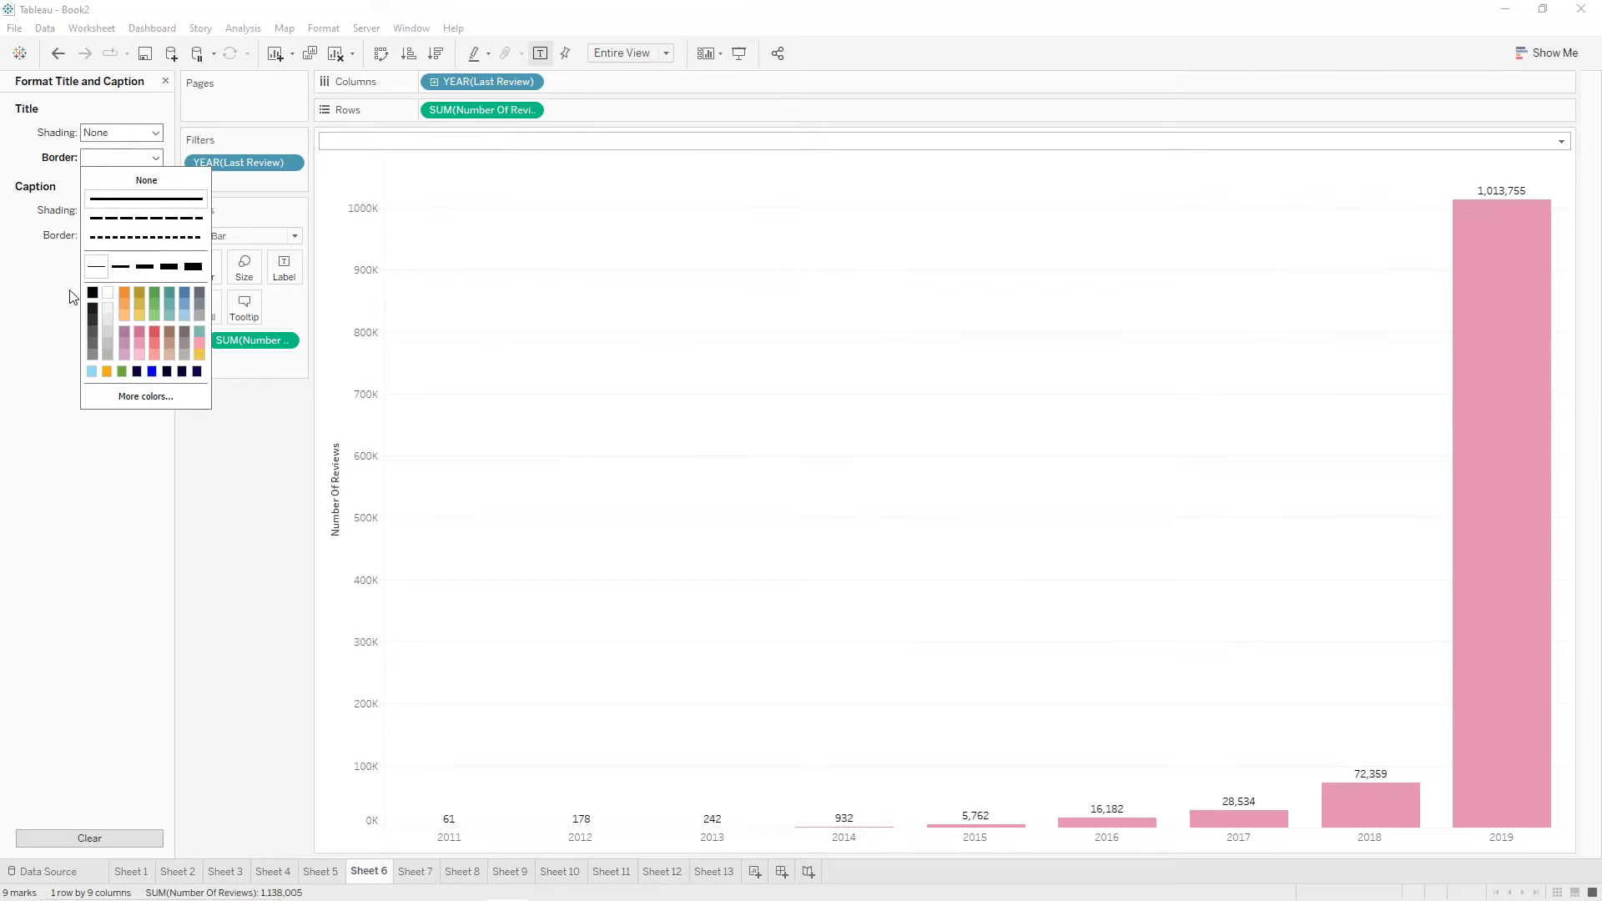
pyautogui.click(165, 81)
# Set Sheet 6's default worksheet shading to dark grey.
pyautogui.click(323, 29)
pyautogui.click(359, 125)
pyautogui.click(121, 184)
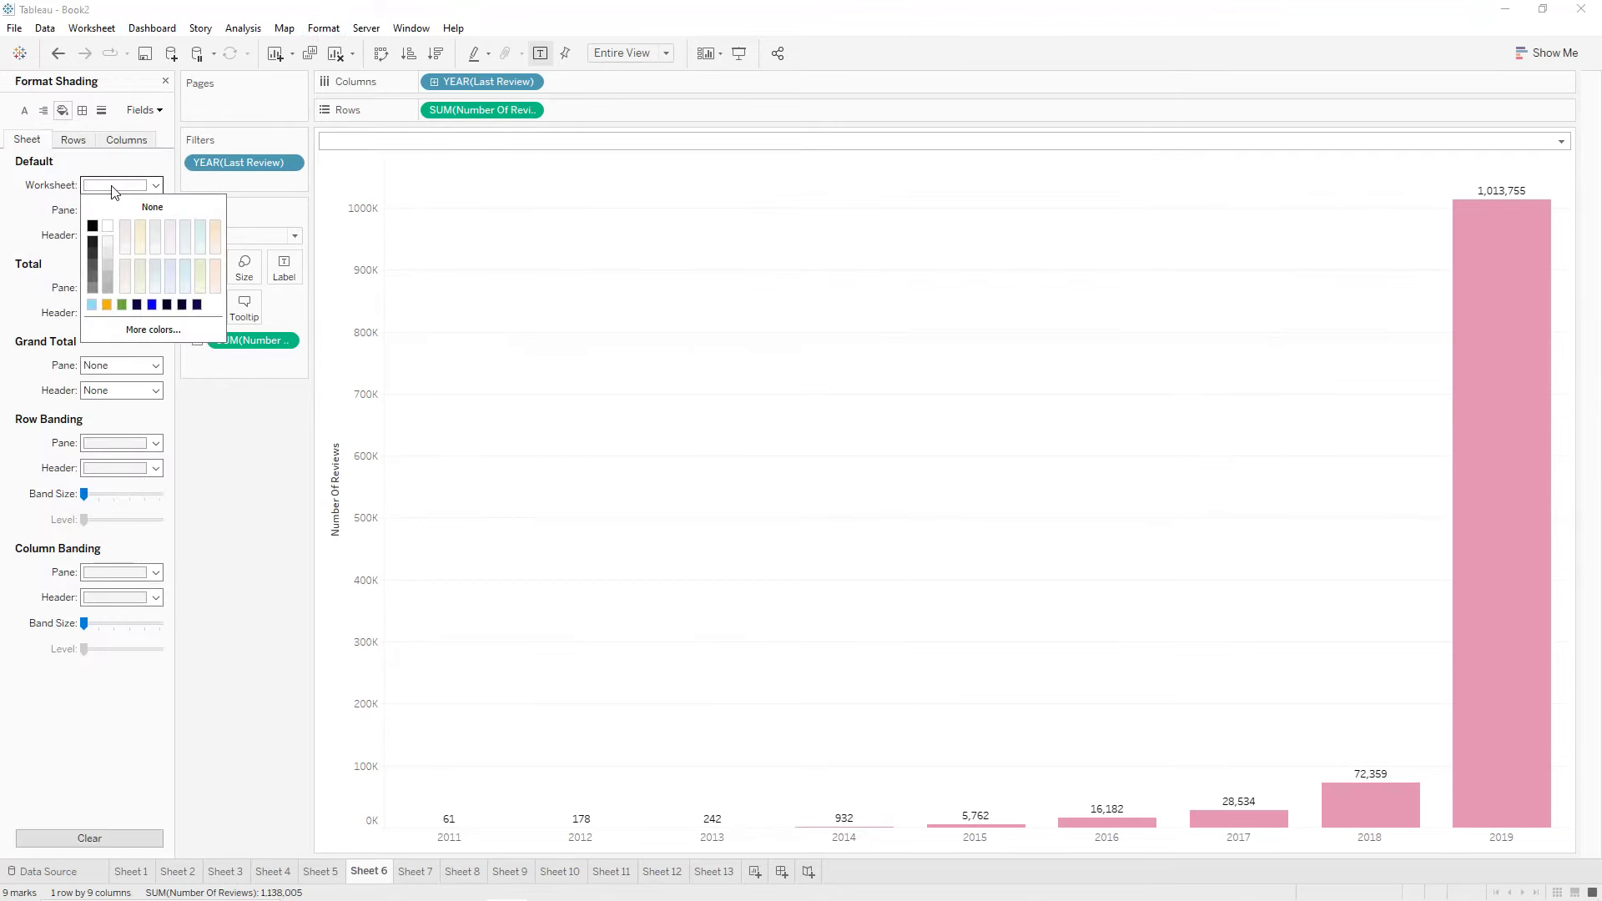
pyautogui.click(91, 280)
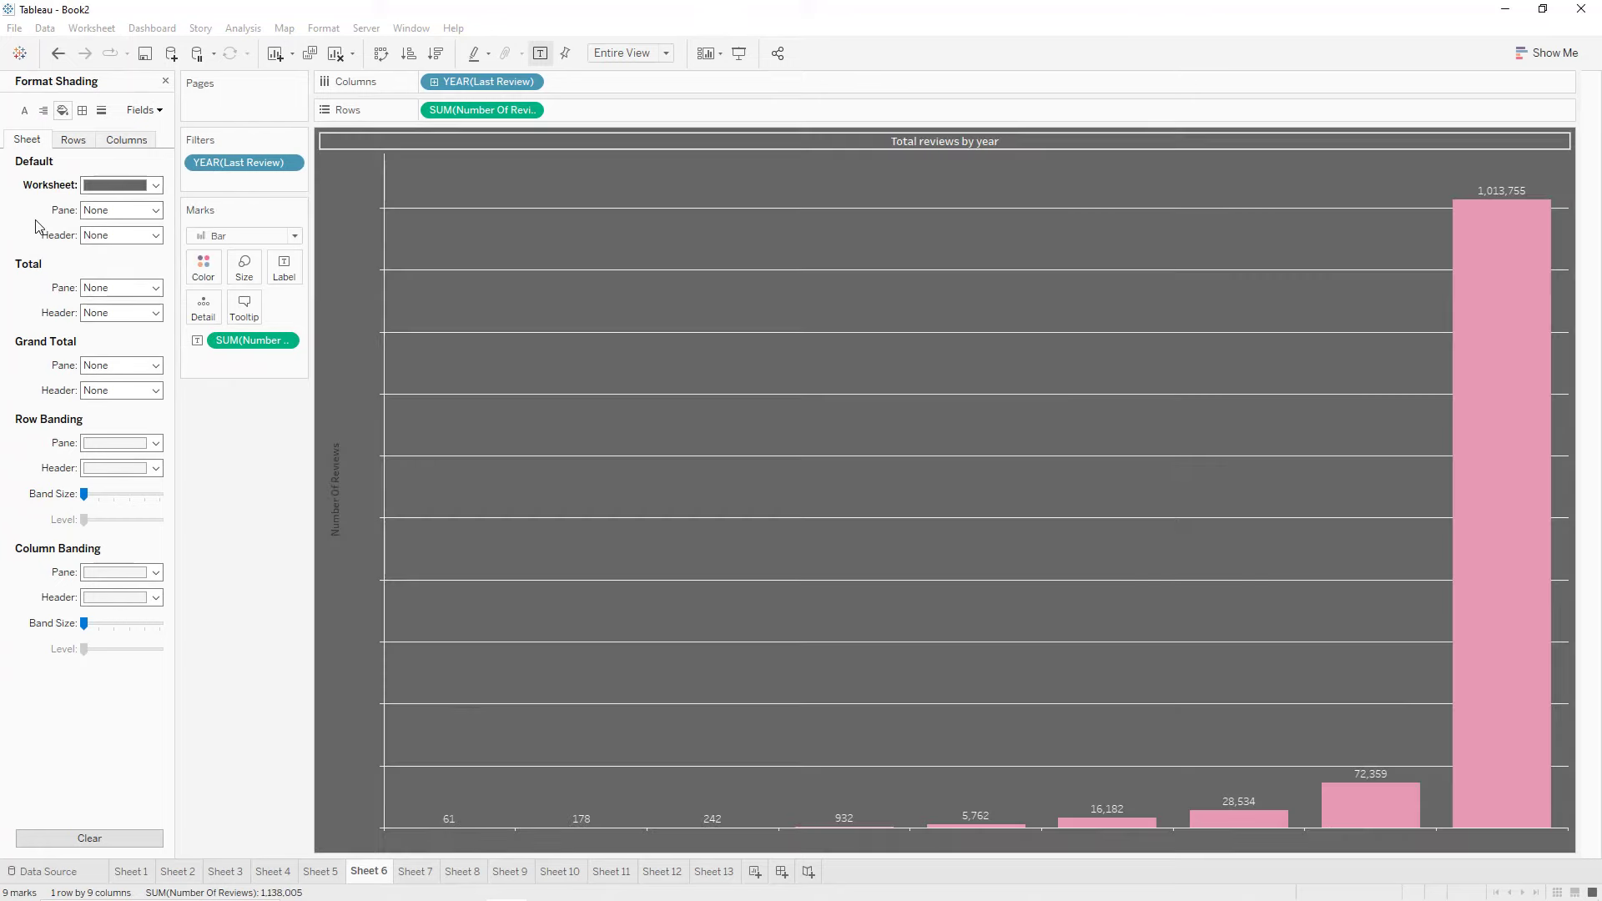
# Set the row grid lines of the total reviews chart to None.
pyautogui.click(101, 110)
pyautogui.click(74, 139)
pyautogui.click(117, 187)
pyautogui.click(122, 217)
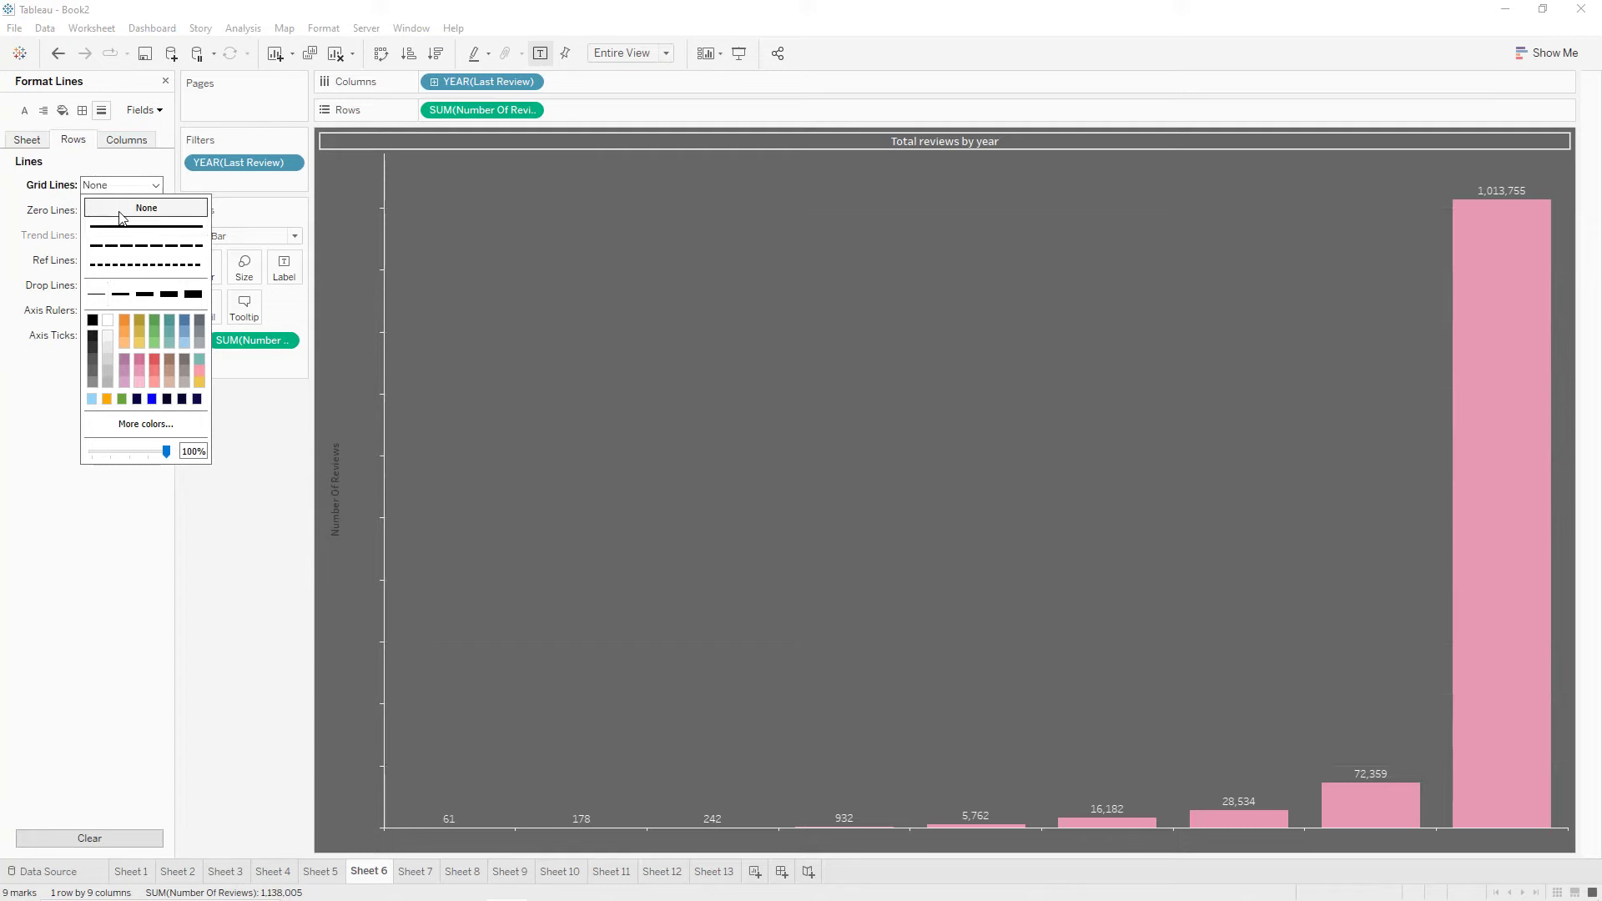
# Clear the Number Of Reviews title from the vertical axis of the total reviews chart.
pyautogui.doubleClick(337, 478)
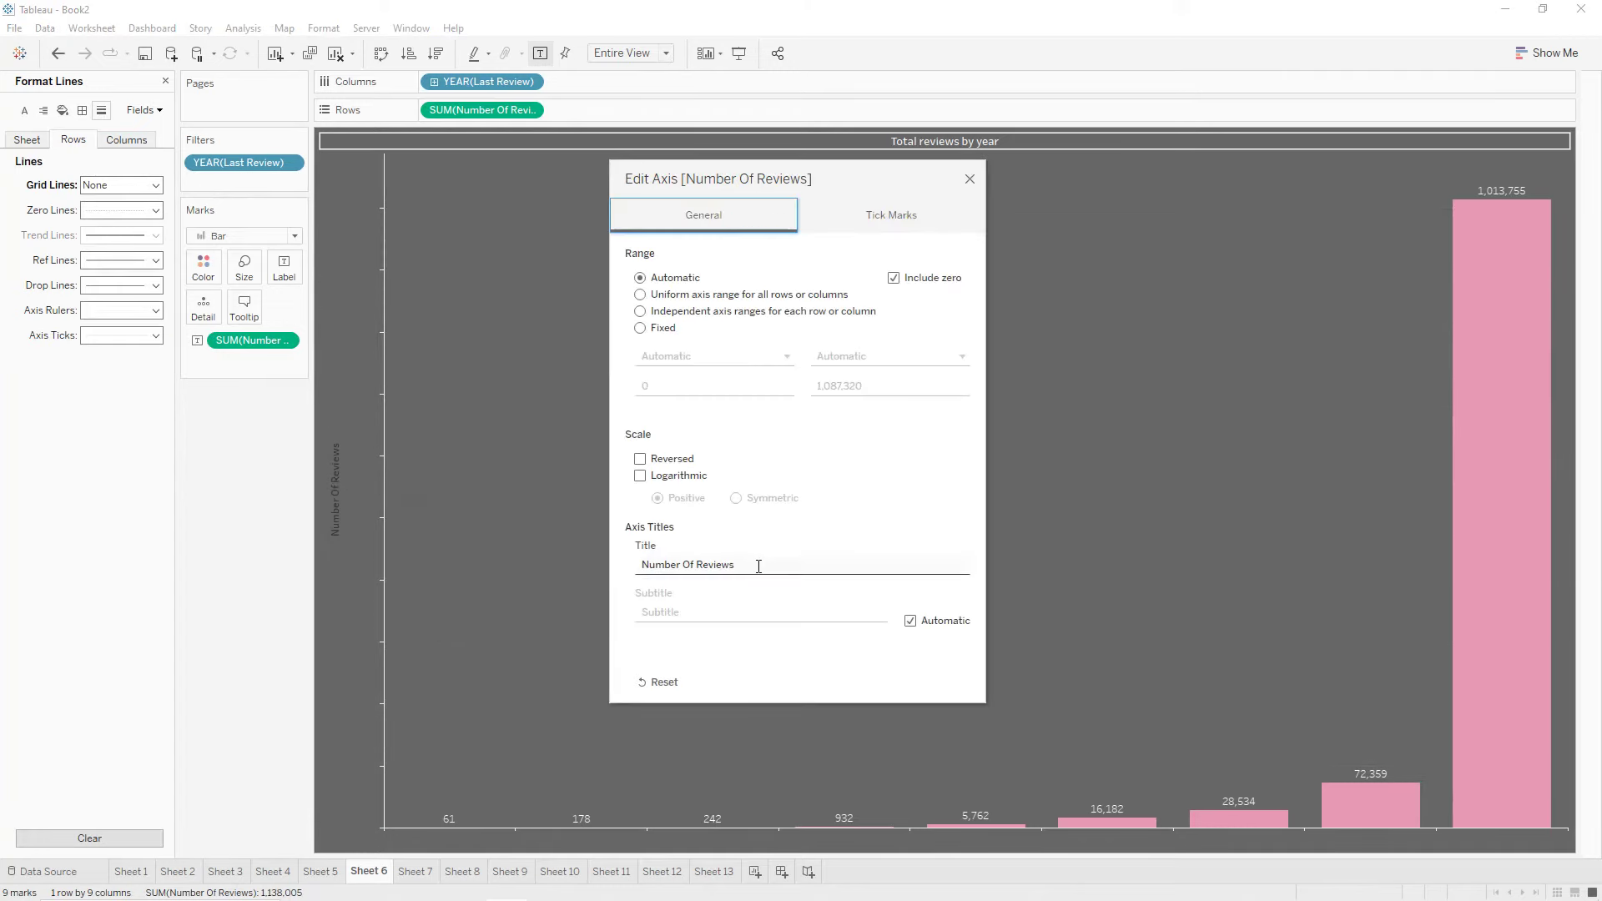
pyautogui.tripleClick(759, 566)
pyautogui.press('BackSpace')
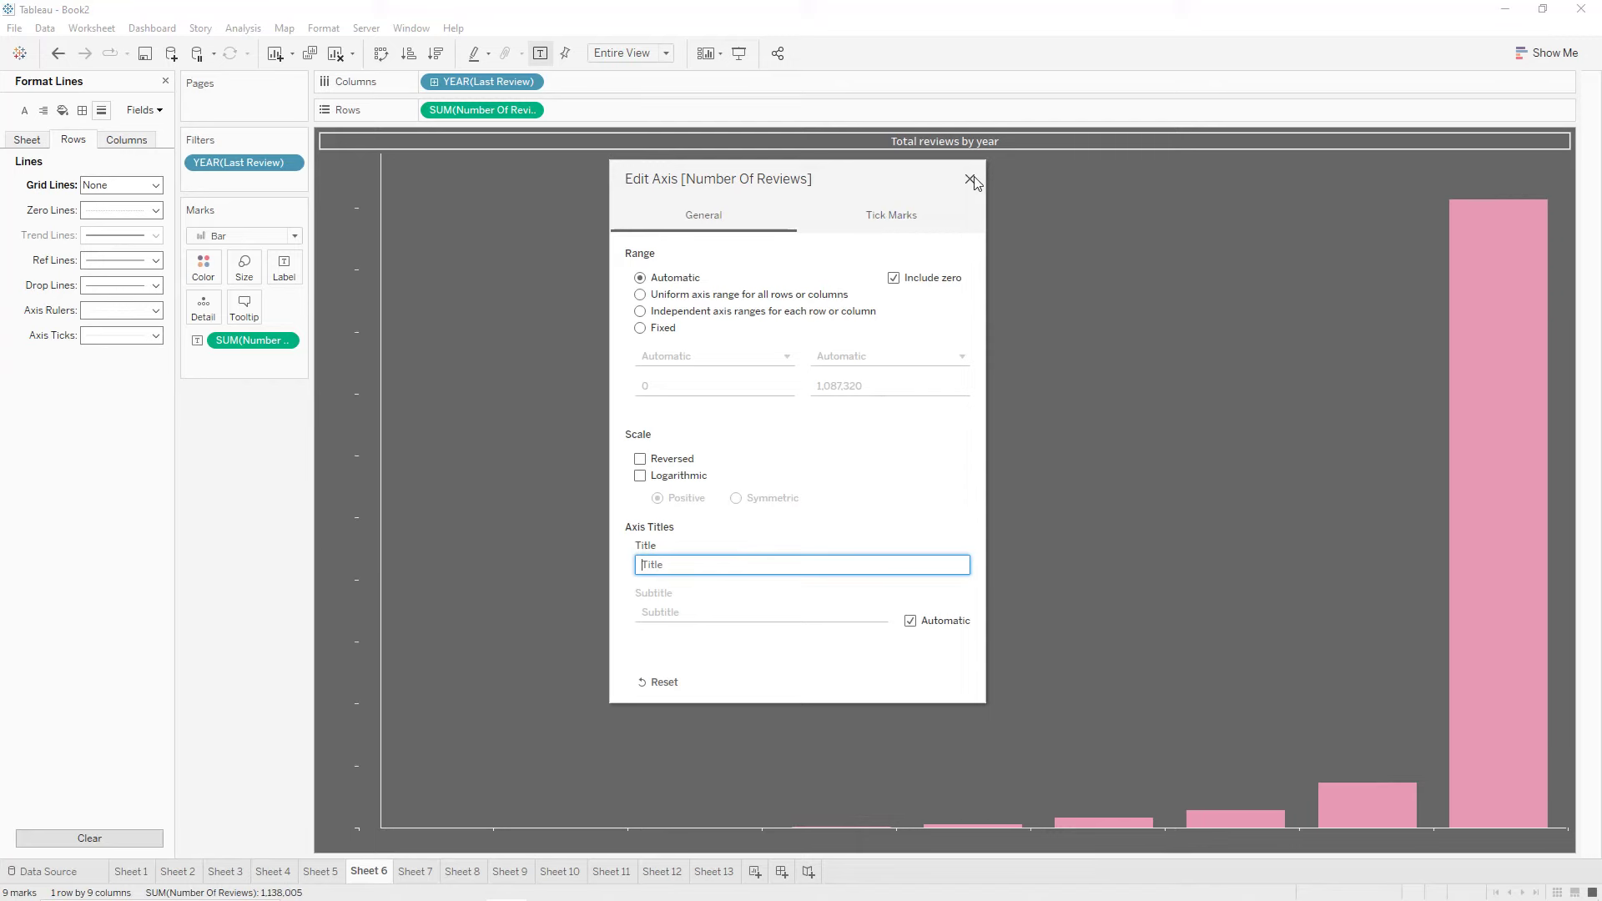
pyautogui.click(970, 180)
# Set Sheet 6's default worksheet font colour to white.
pyautogui.click(27, 140)
pyautogui.click(24, 110)
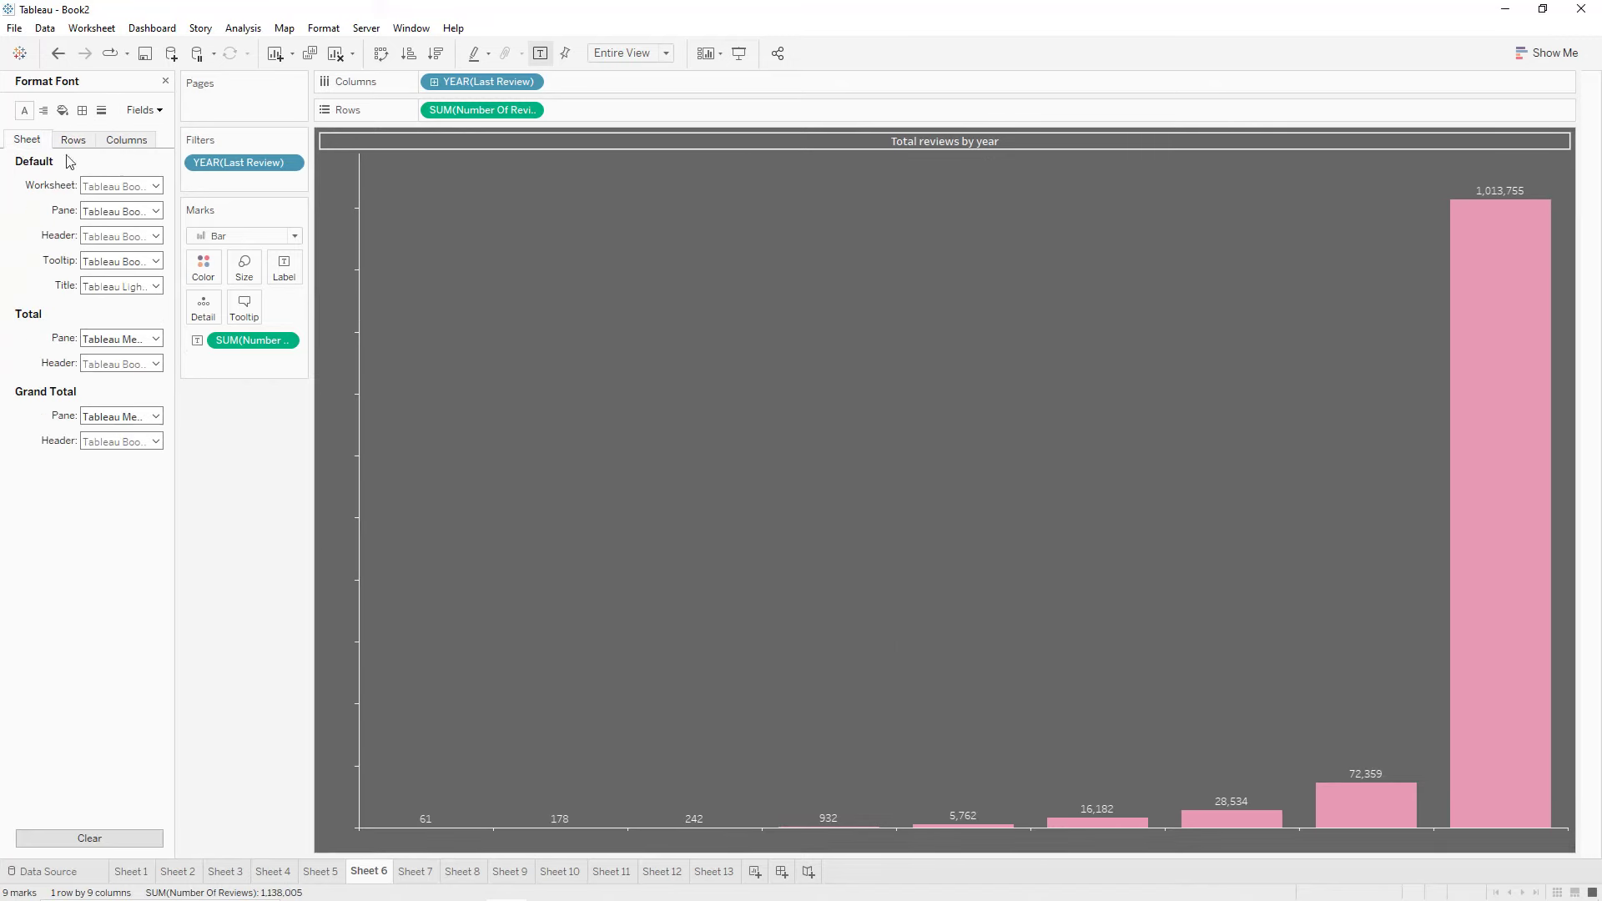
pyautogui.click(125, 185)
pyautogui.click(122, 233)
pyautogui.click(104, 250)
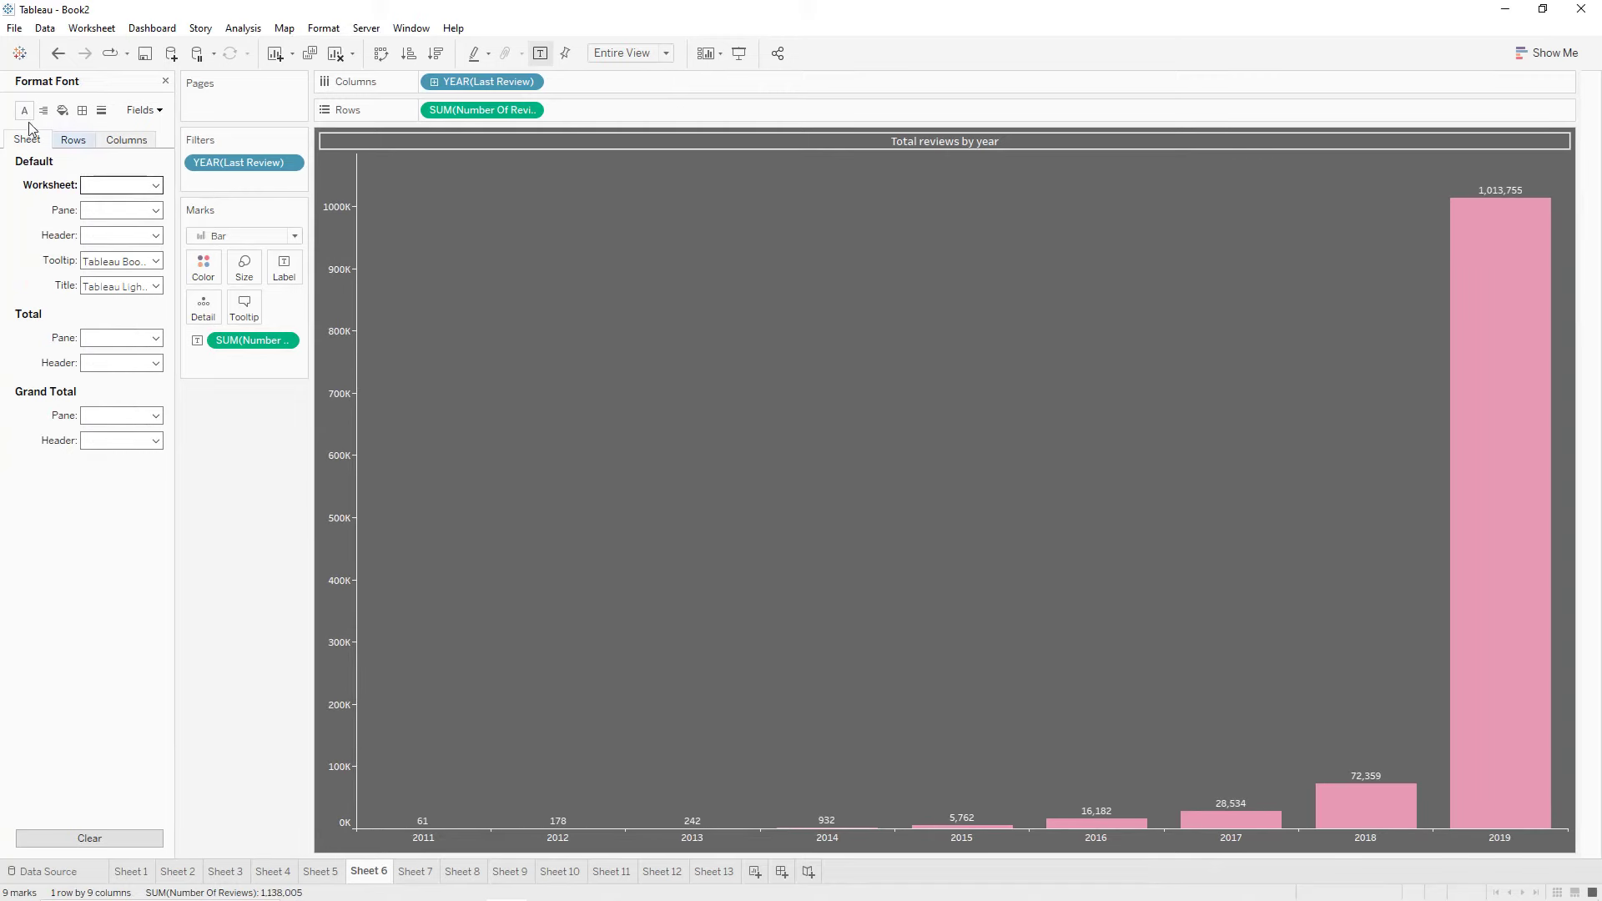
# Set the default cell, pane and header borders of Sheet 6 to thin white lines.
pyautogui.click(82, 111)
pyautogui.click(119, 191)
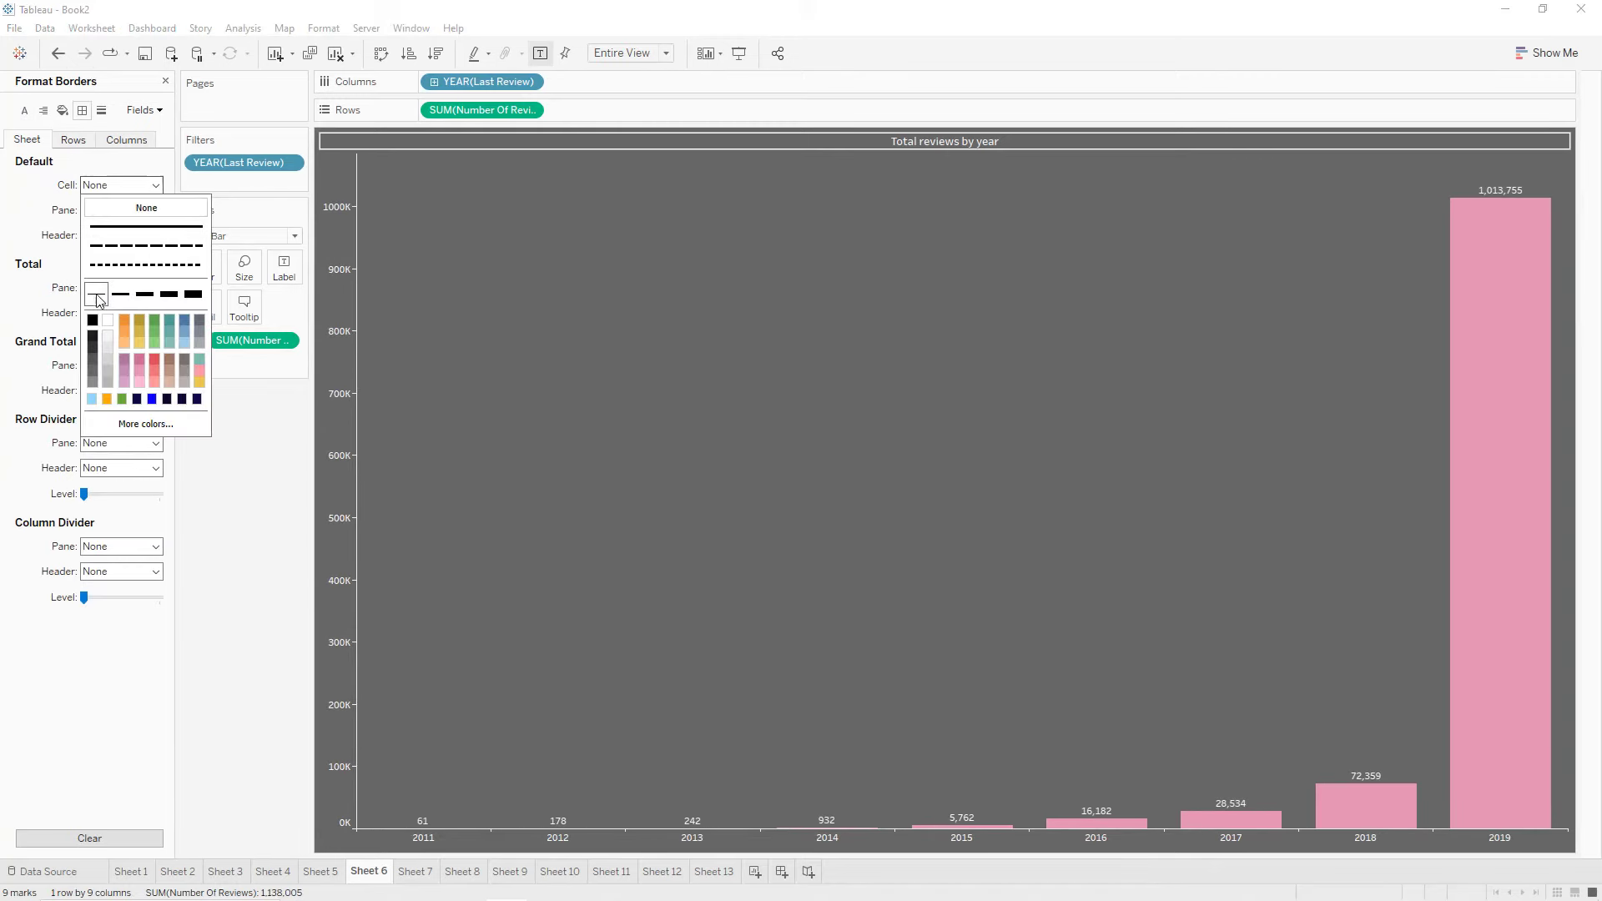
pyautogui.click(88, 299)
pyautogui.click(100, 209)
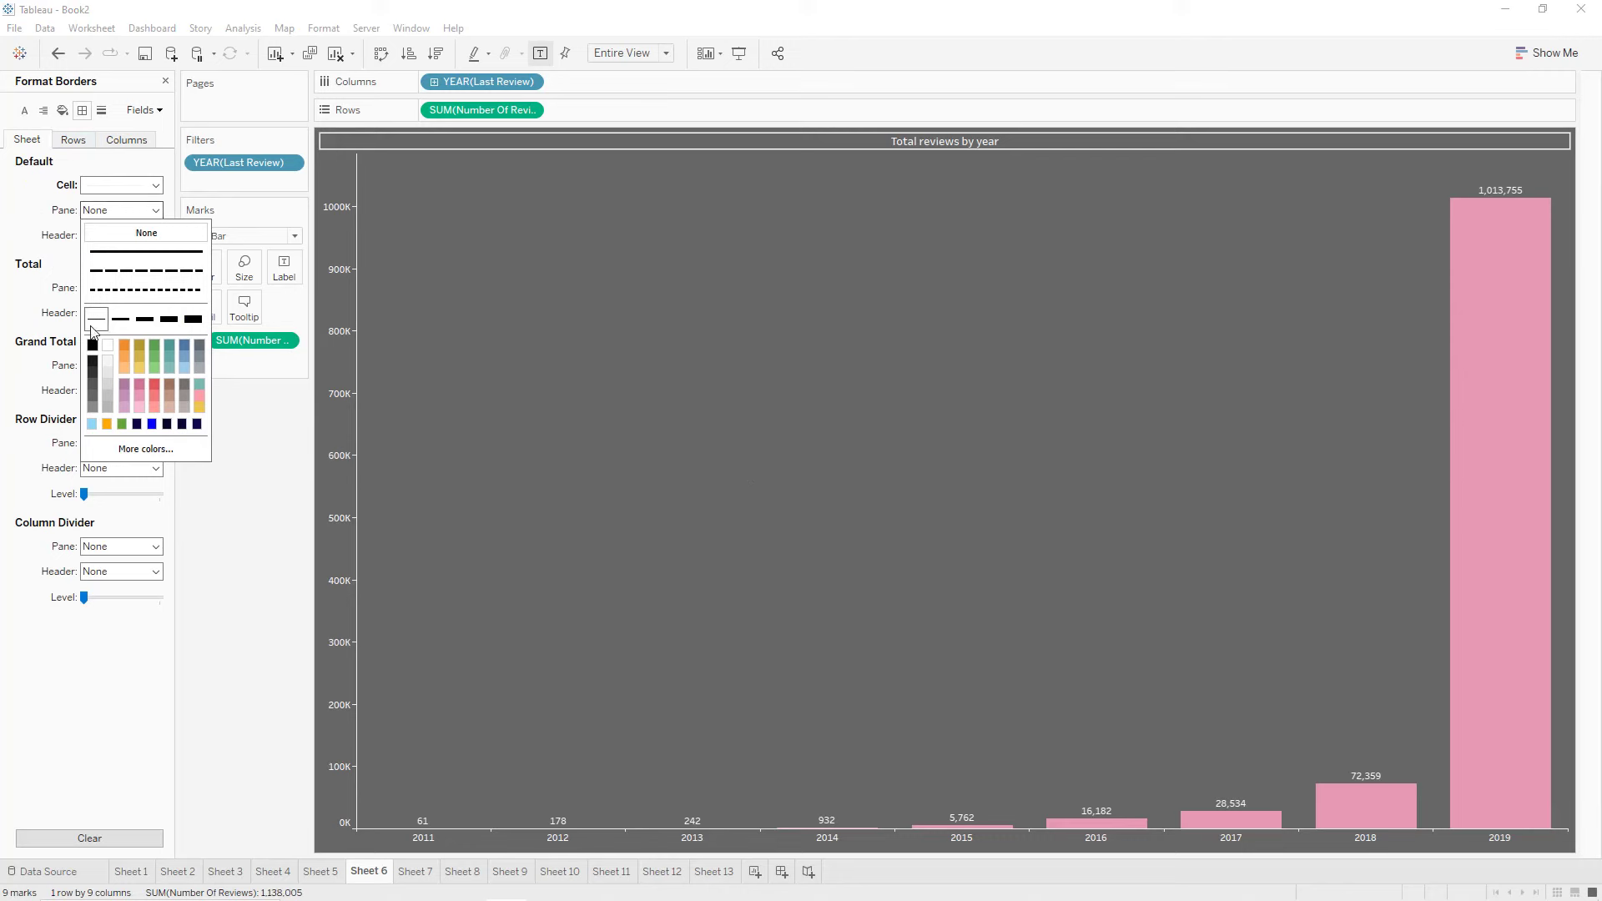
pyautogui.click(146, 251)
pyautogui.click(42, 279)
# Set the pane borders of Sheet 6's row divider and column divider to thin white lines.
pyautogui.click(122, 444)
pyautogui.click(105, 484)
pyautogui.click(7, 565)
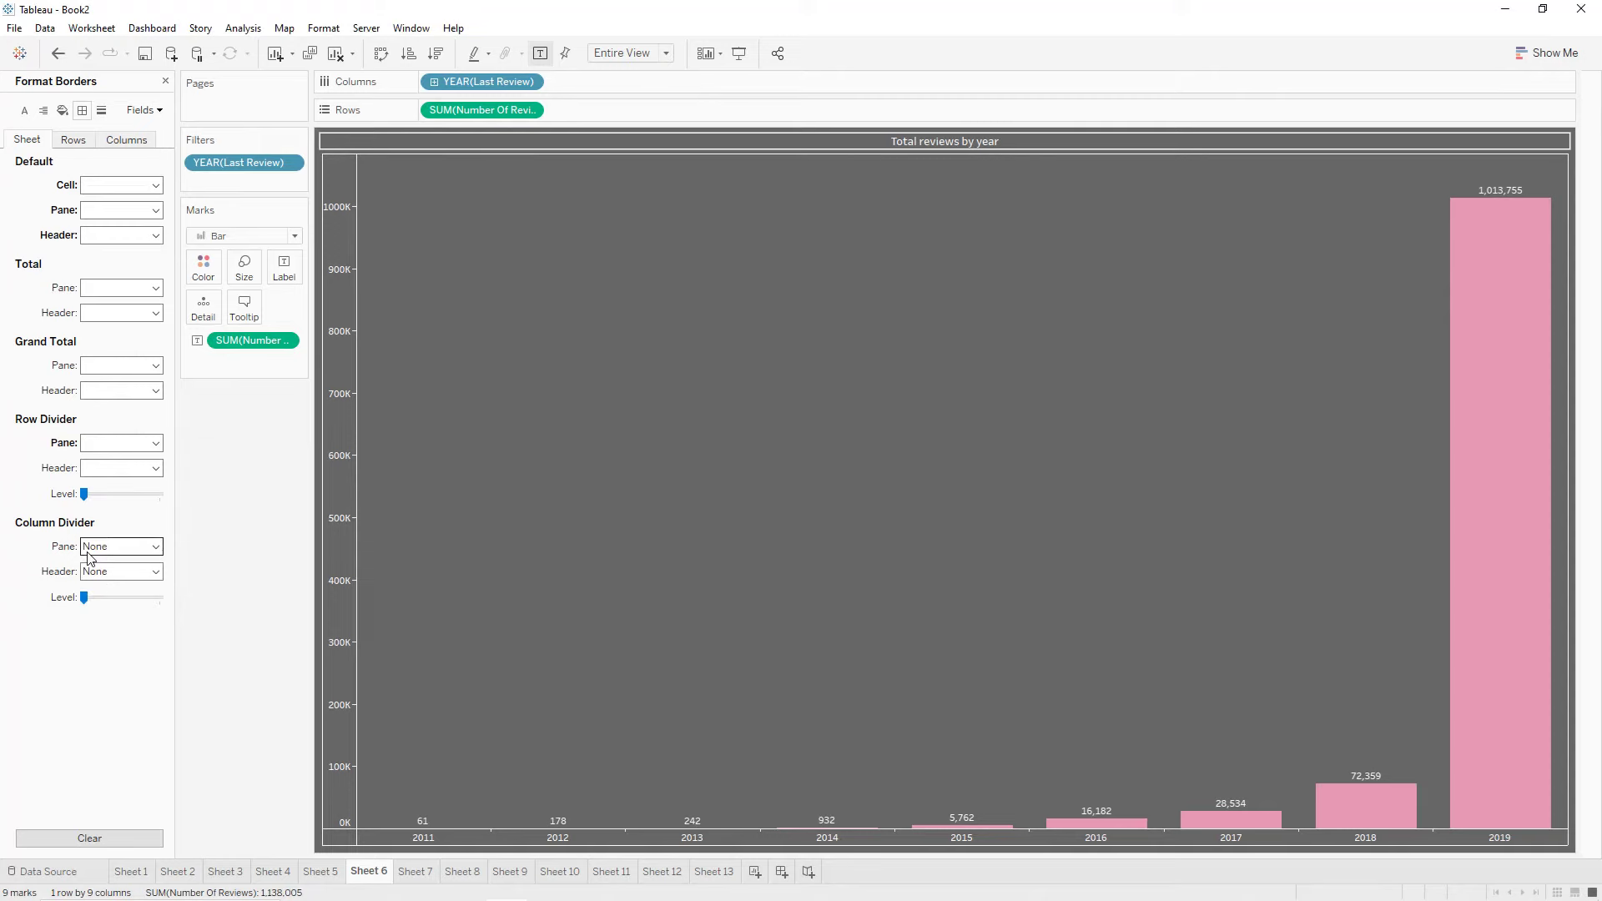
pyautogui.click(121, 547)
pyautogui.click(29, 647)
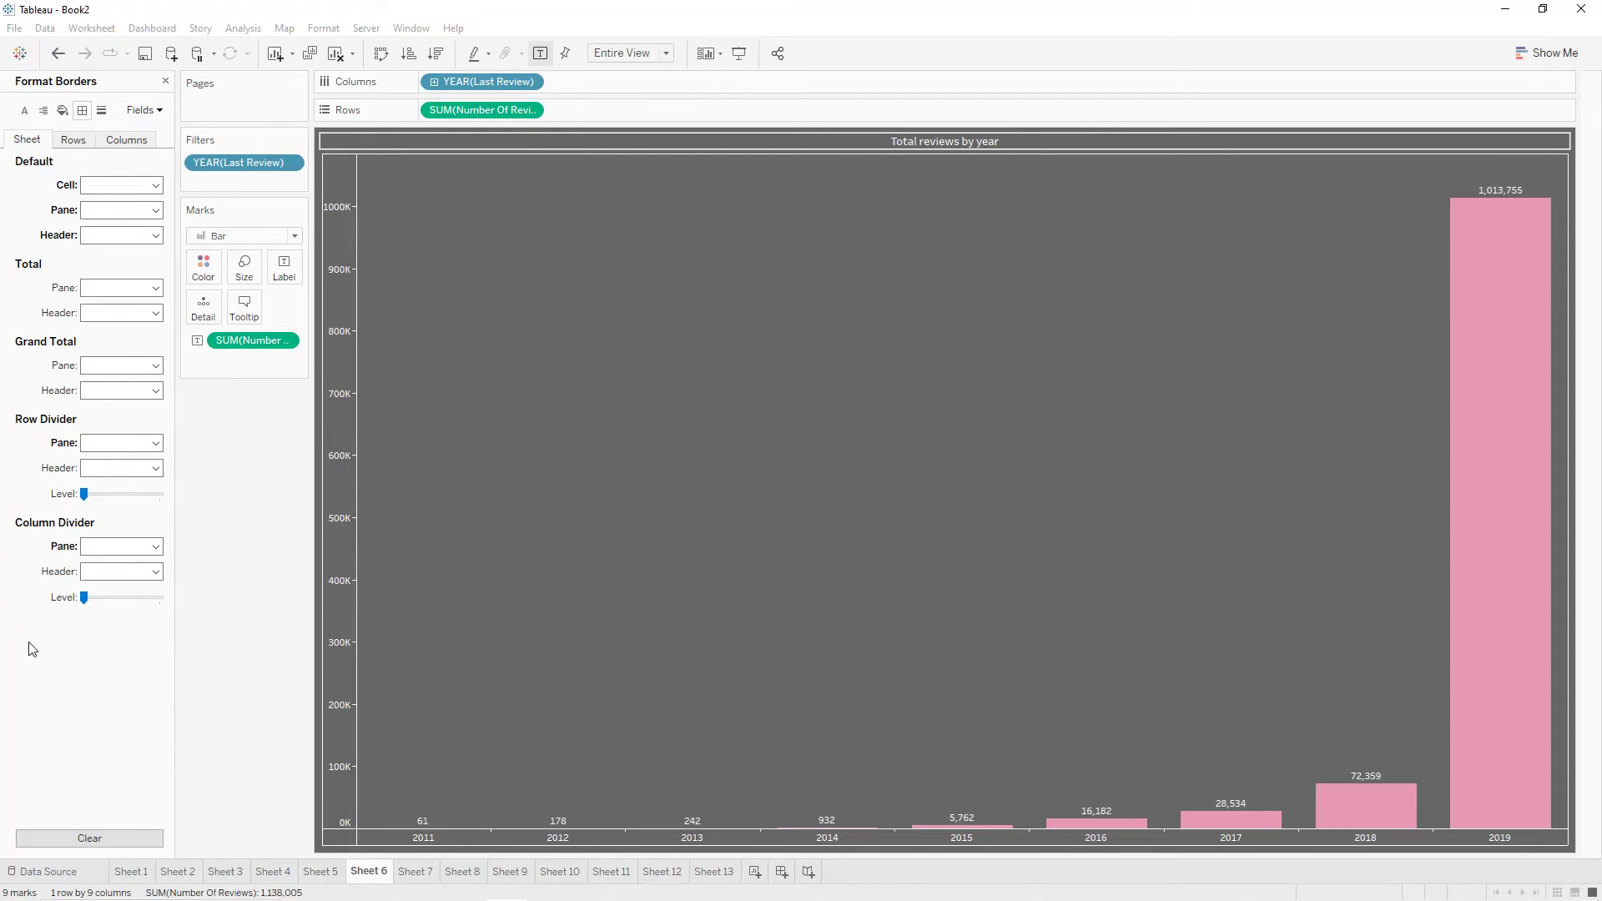
# Open Sheet 7 and set its default worksheet shading to dark grey.
pyautogui.click(415, 871)
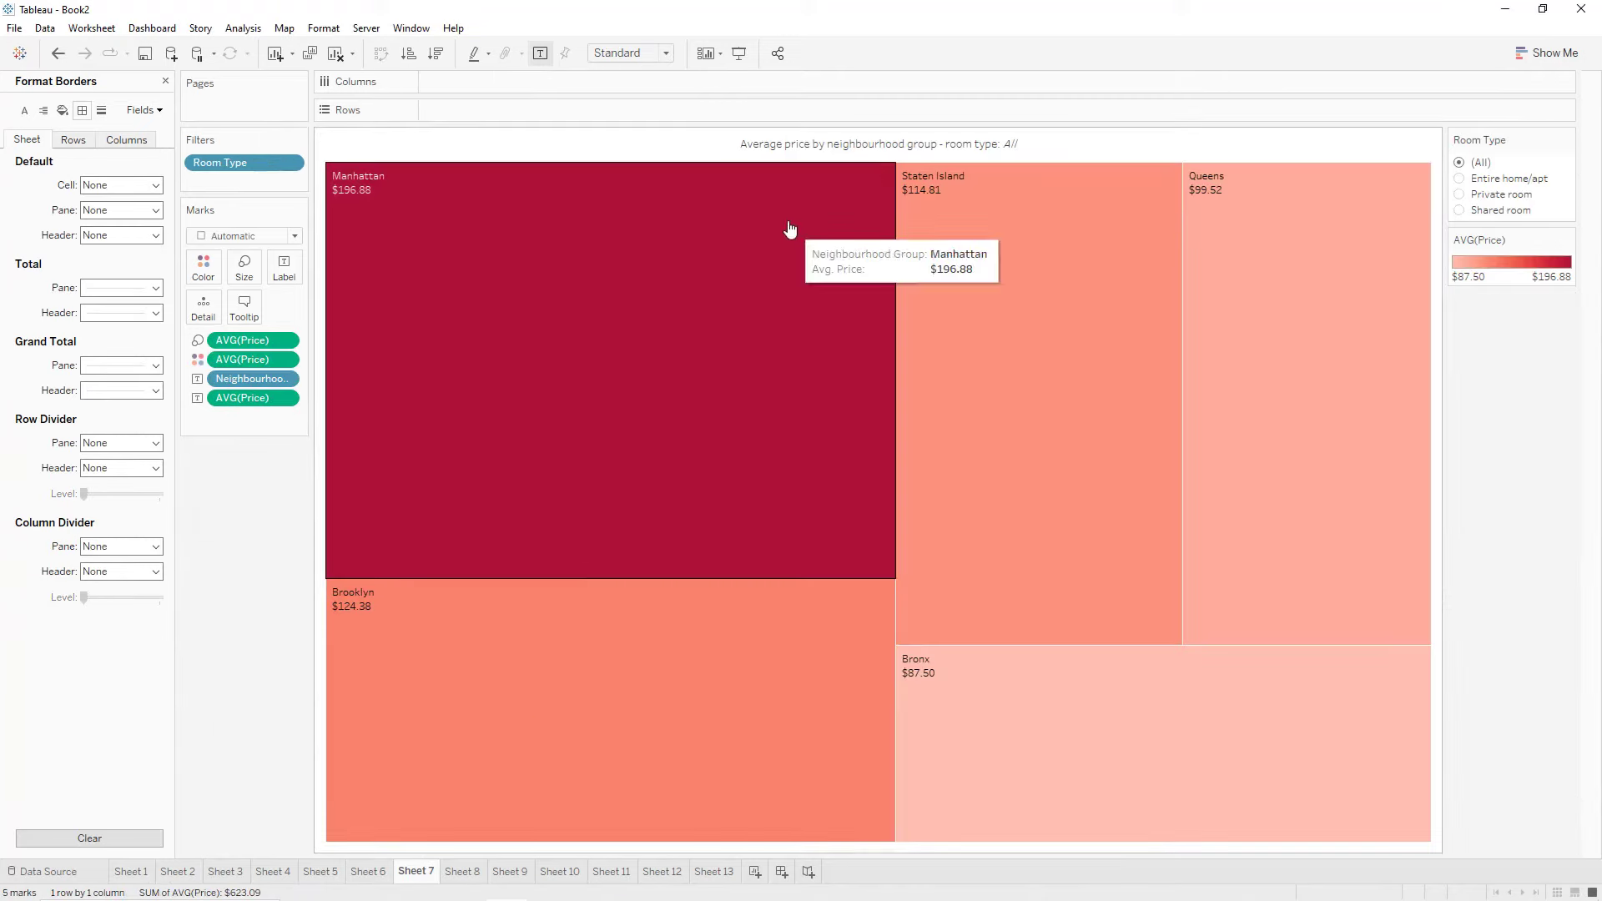
pyautogui.click(62, 111)
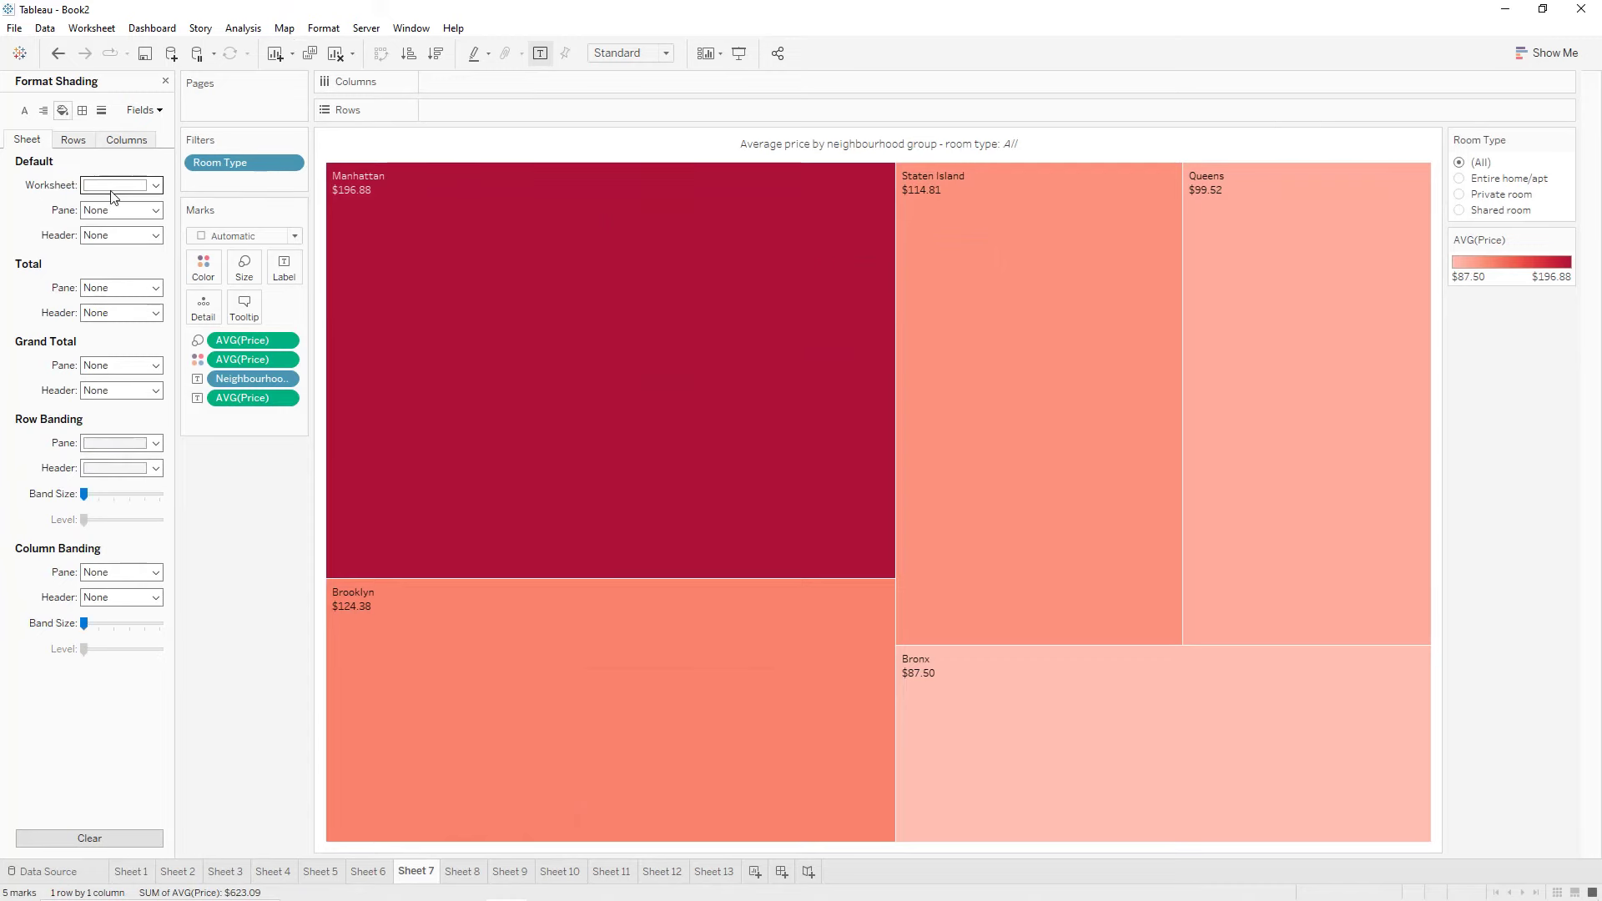
pyautogui.click(121, 185)
pyautogui.click(91, 274)
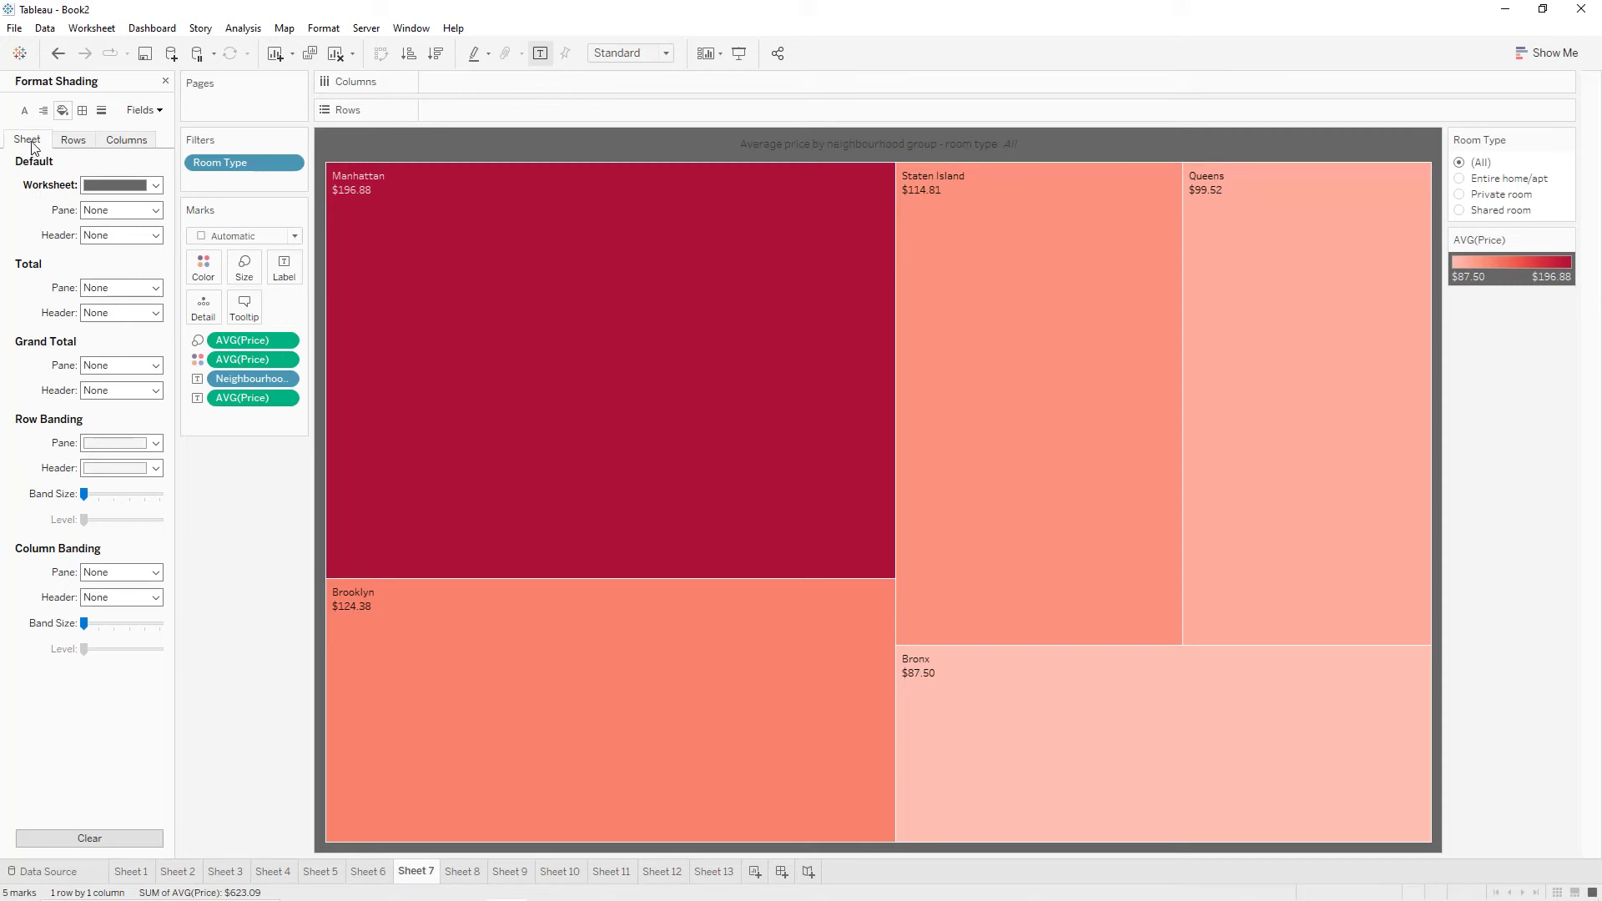
# Set Sheet 7's default worksheet font to white, bold and size 8.
pyautogui.click(25, 110)
pyautogui.click(125, 185)
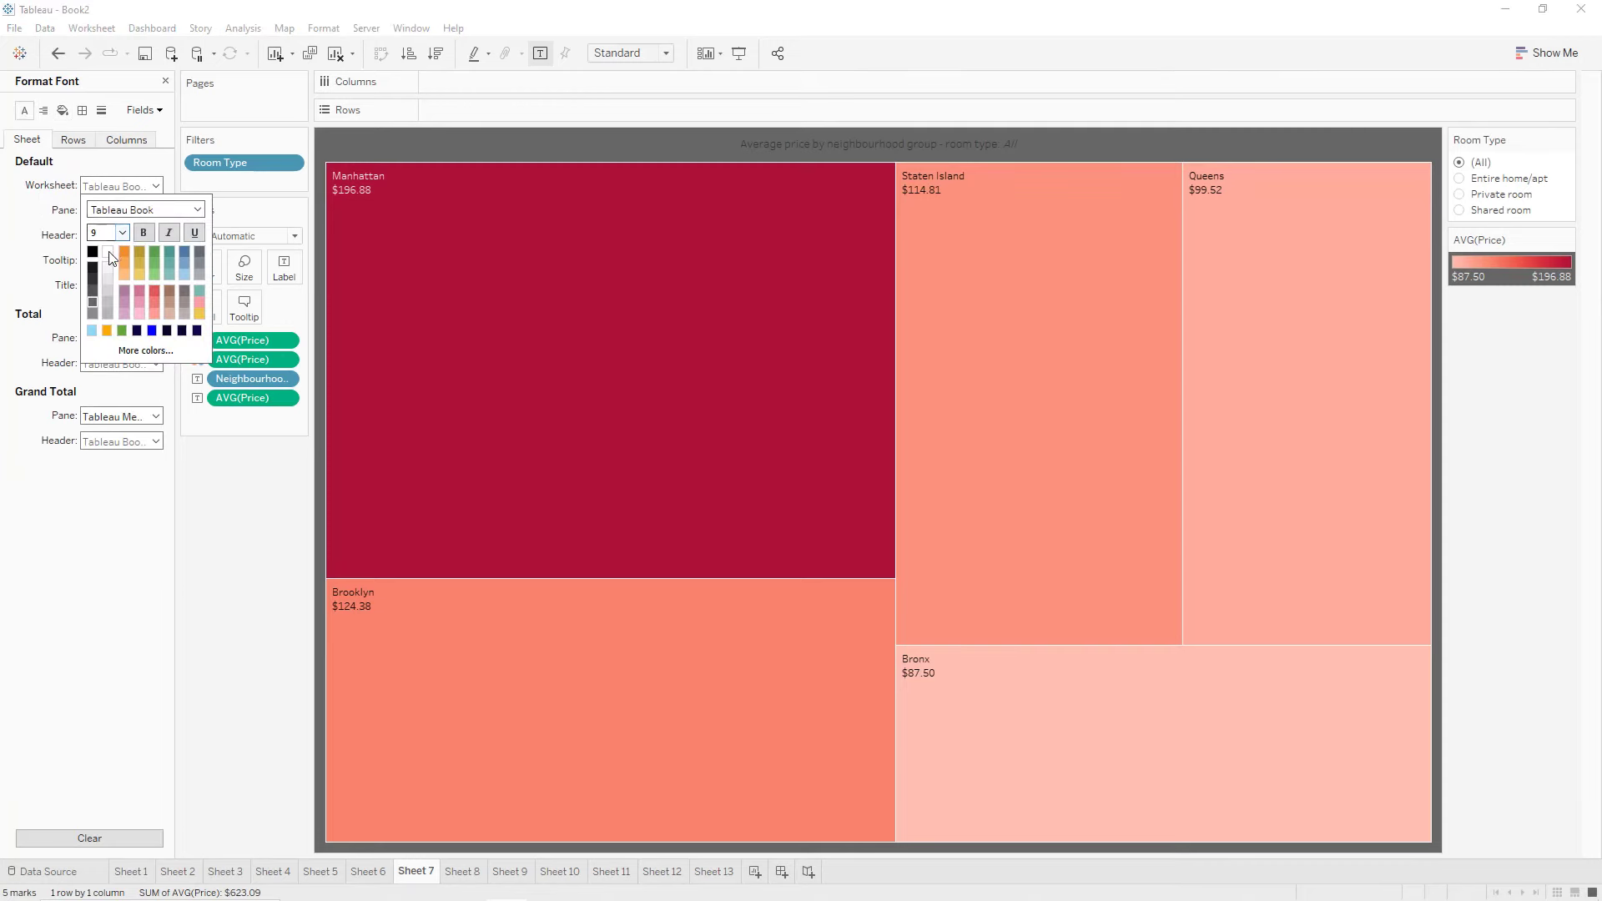
pyautogui.click(110, 252)
pyautogui.click(123, 232)
pyautogui.click(119, 248)
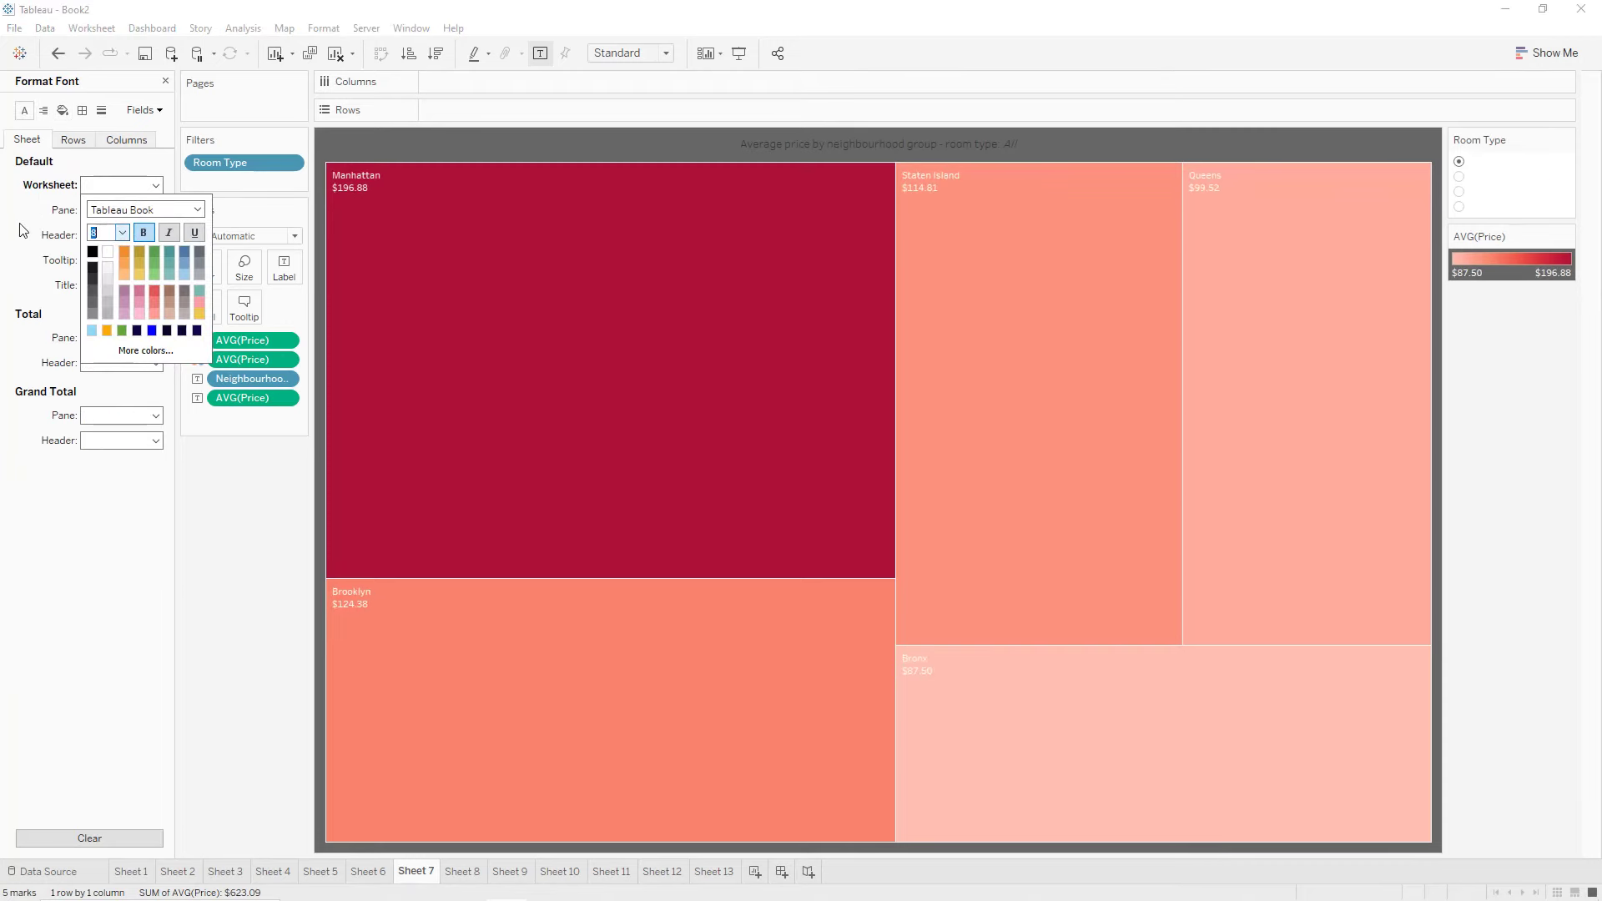
# Set the whole text of the treemap's average price title to white.
pyautogui.doubleClick(757, 142)
pyautogui.hotkey('ctrl', 'a')
pyautogui.click(809, 328)
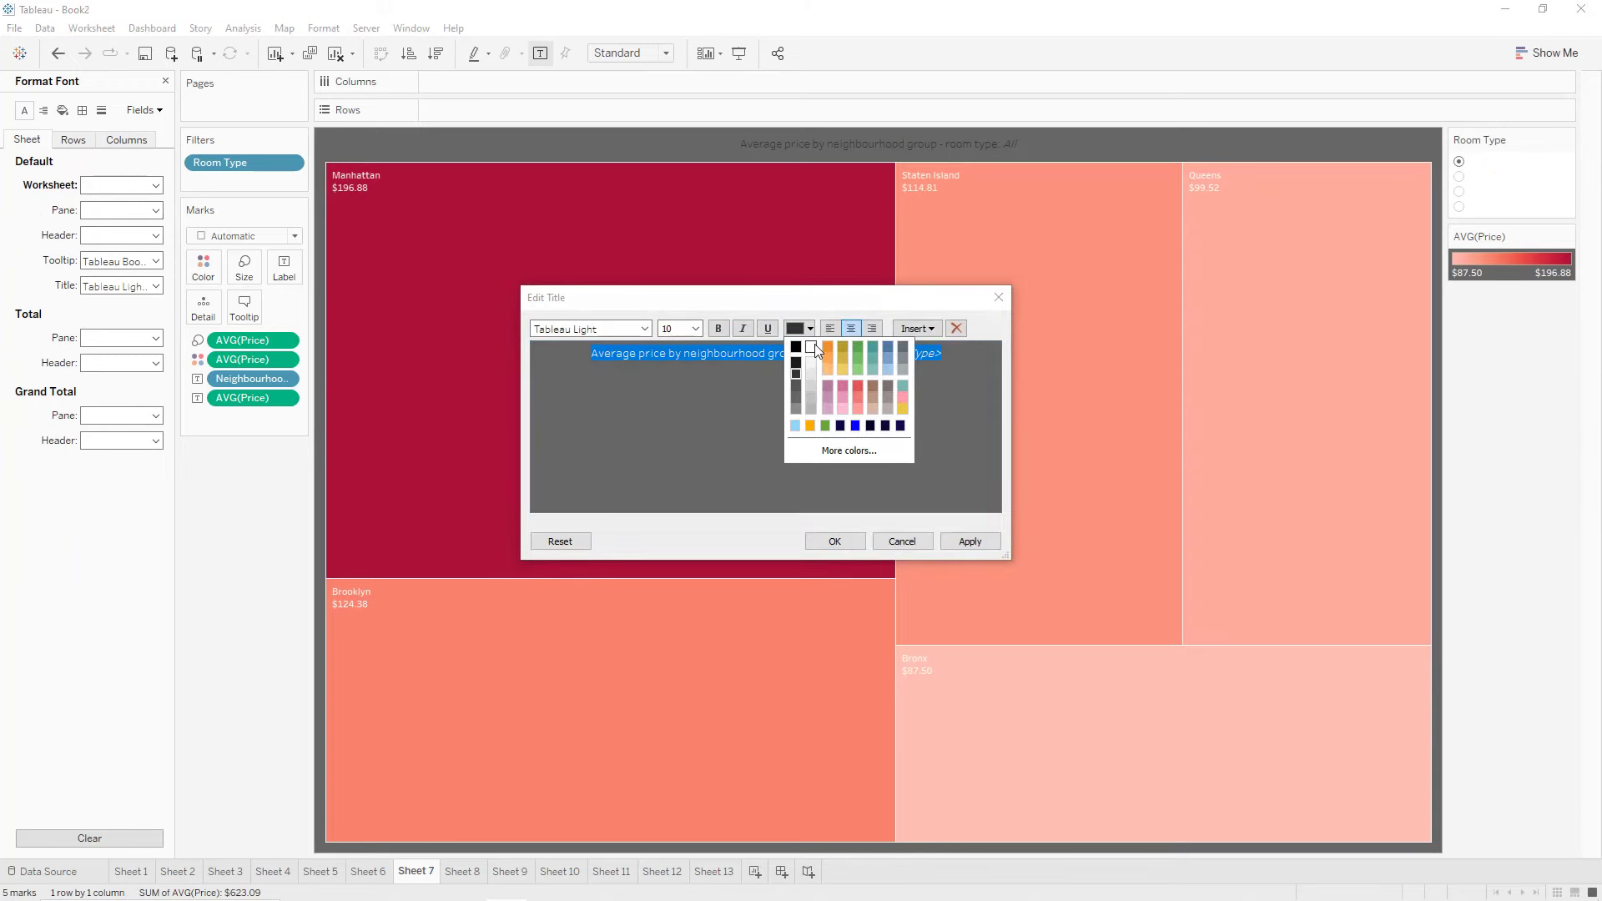
pyautogui.click(811, 347)
pyautogui.click(969, 541)
pyautogui.click(834, 540)
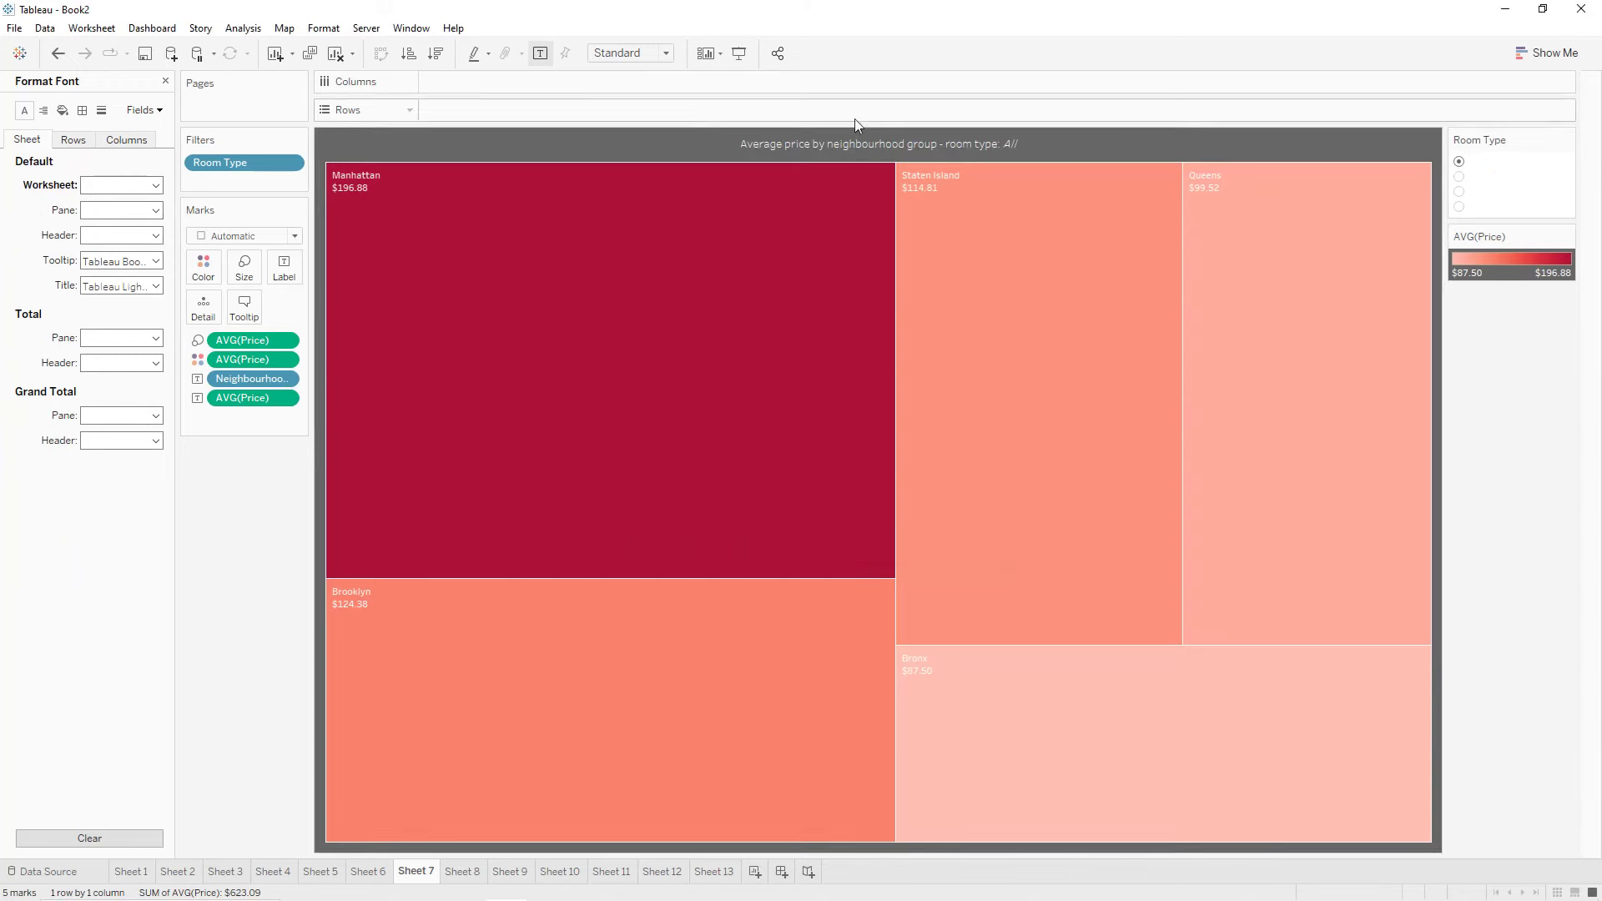
# Add a thin white border around the treemap's title and change how Sheet 7 fits the view.
pyautogui.rightClick(848, 147)
pyautogui.click(884, 216)
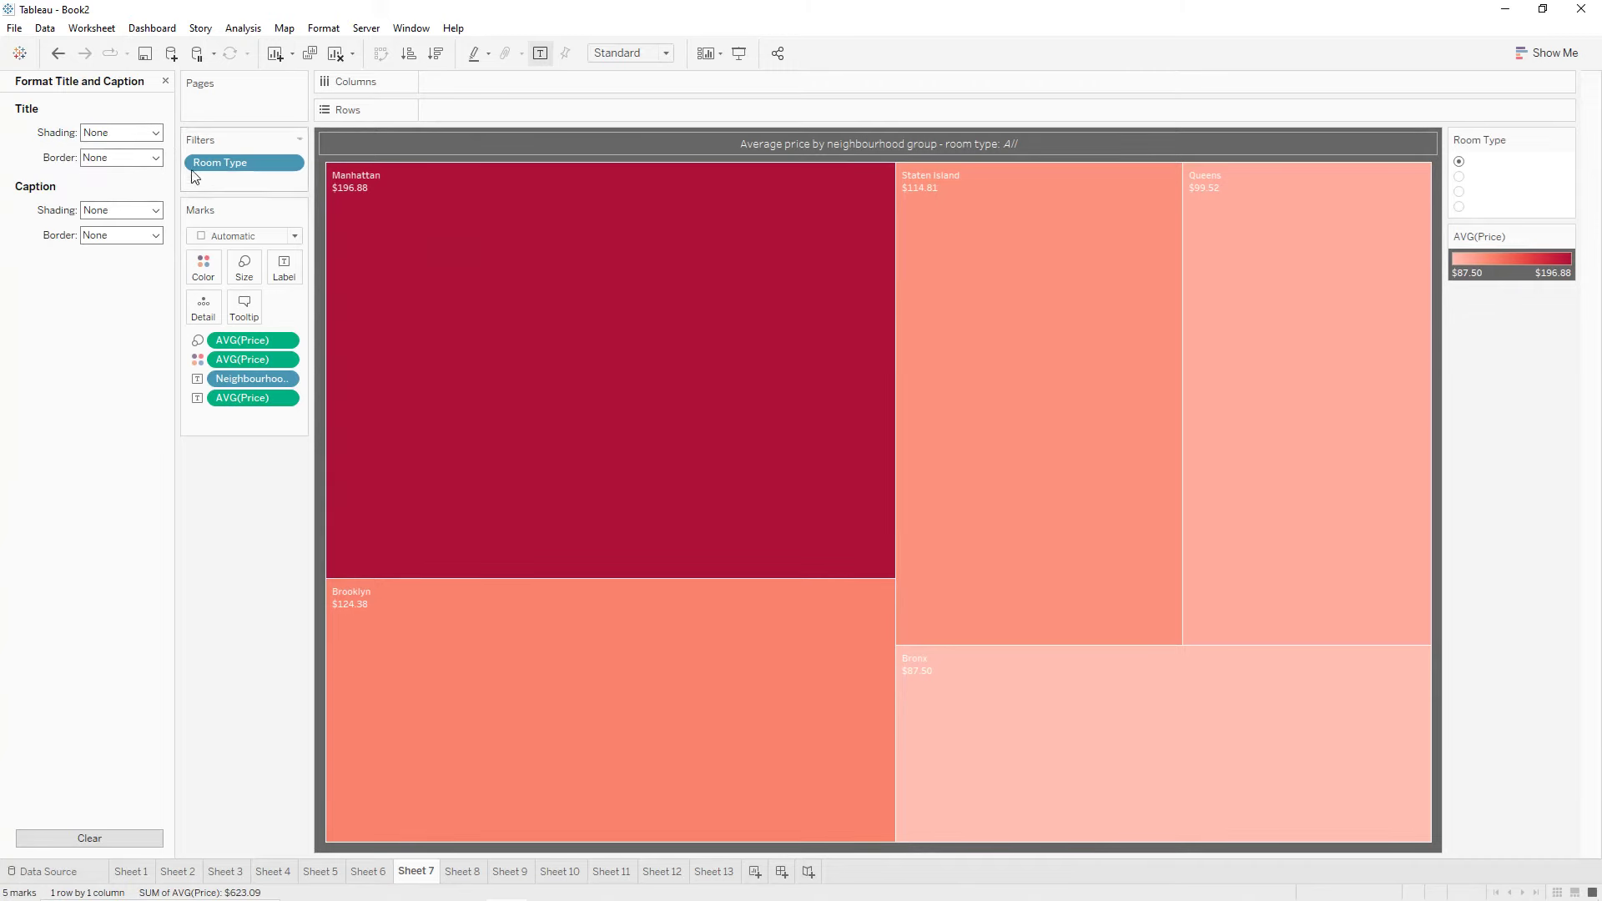
pyautogui.click(121, 158)
pyautogui.click(97, 266)
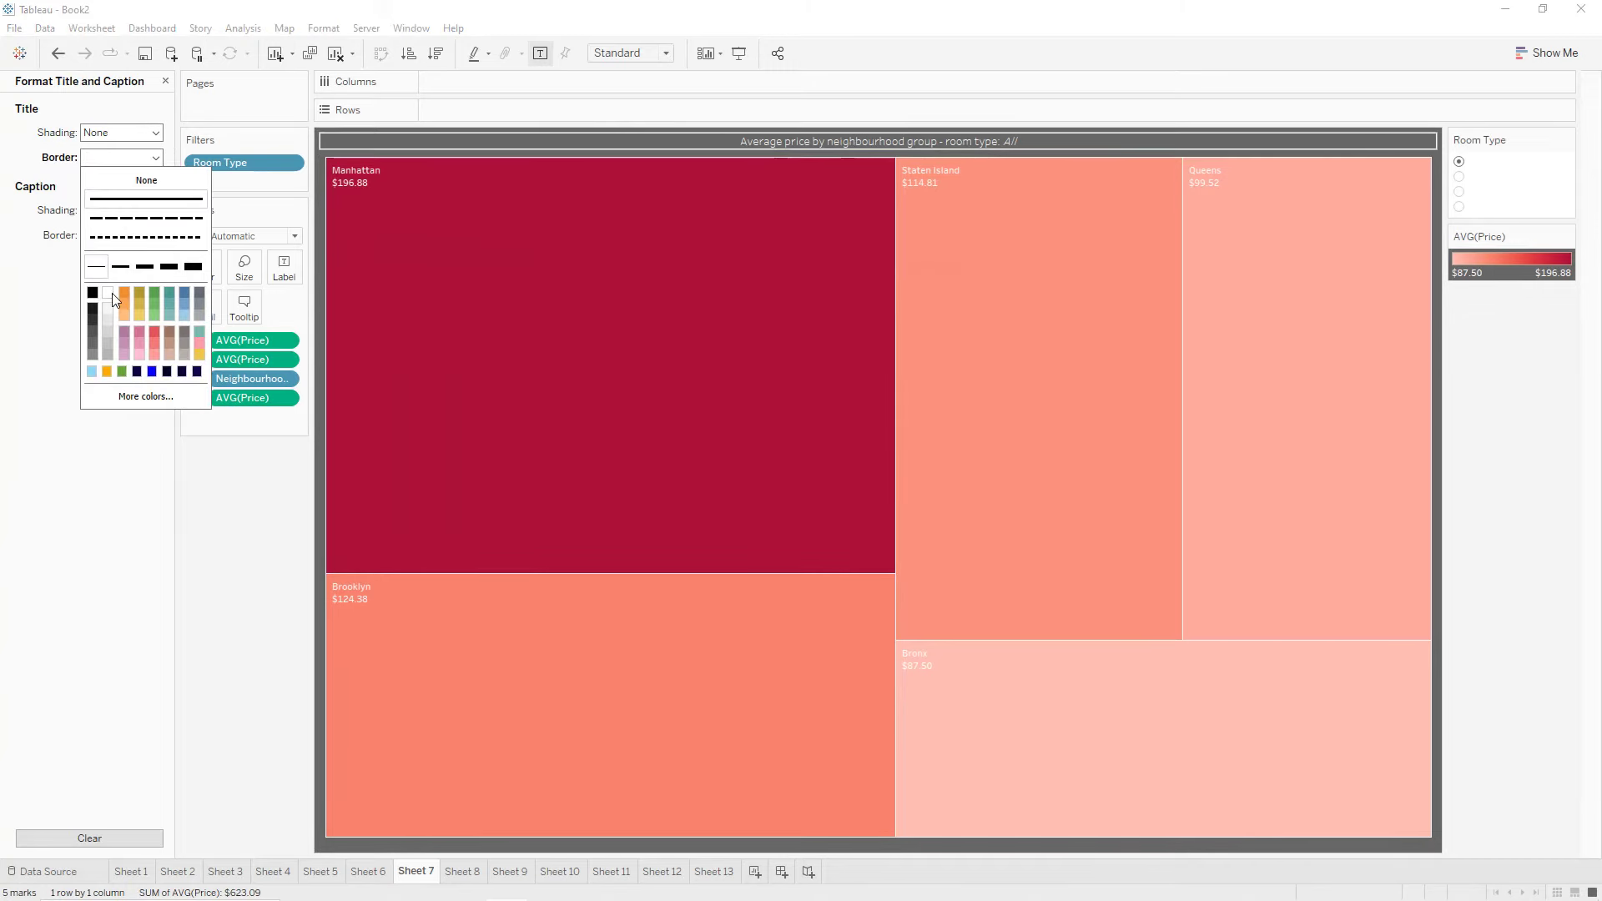
pyautogui.click(4, 300)
pyautogui.click(632, 53)
pyautogui.click(626, 112)
# Open Sheet 8 and set the whole text of its neighbourhood average price title to white.
pyautogui.click(459, 871)
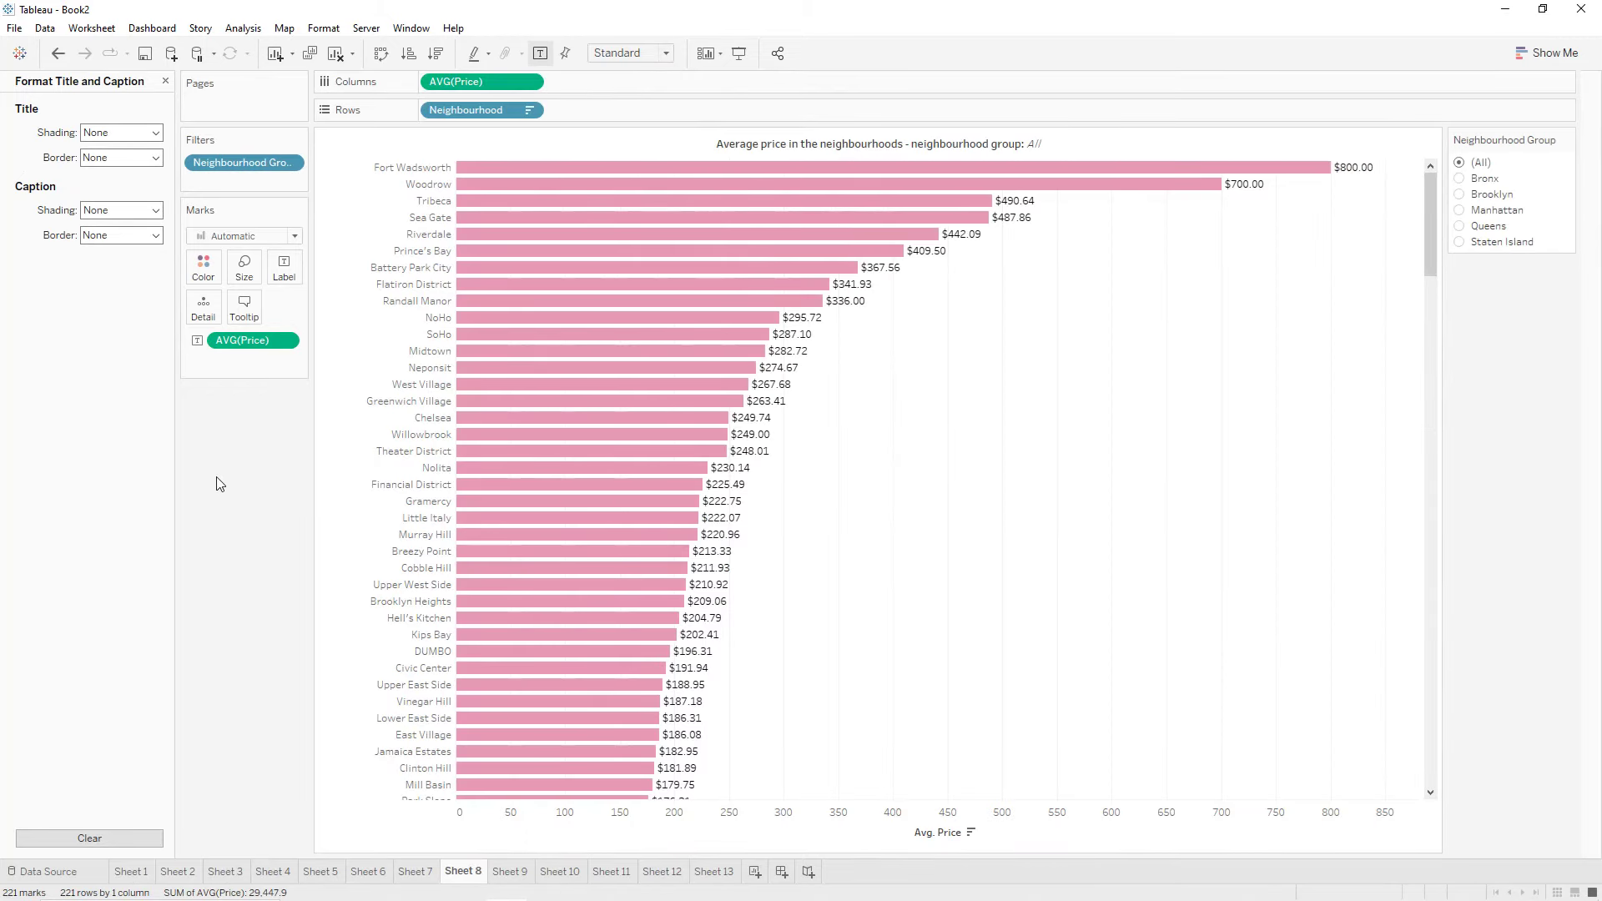
pyautogui.doubleClick(676, 145)
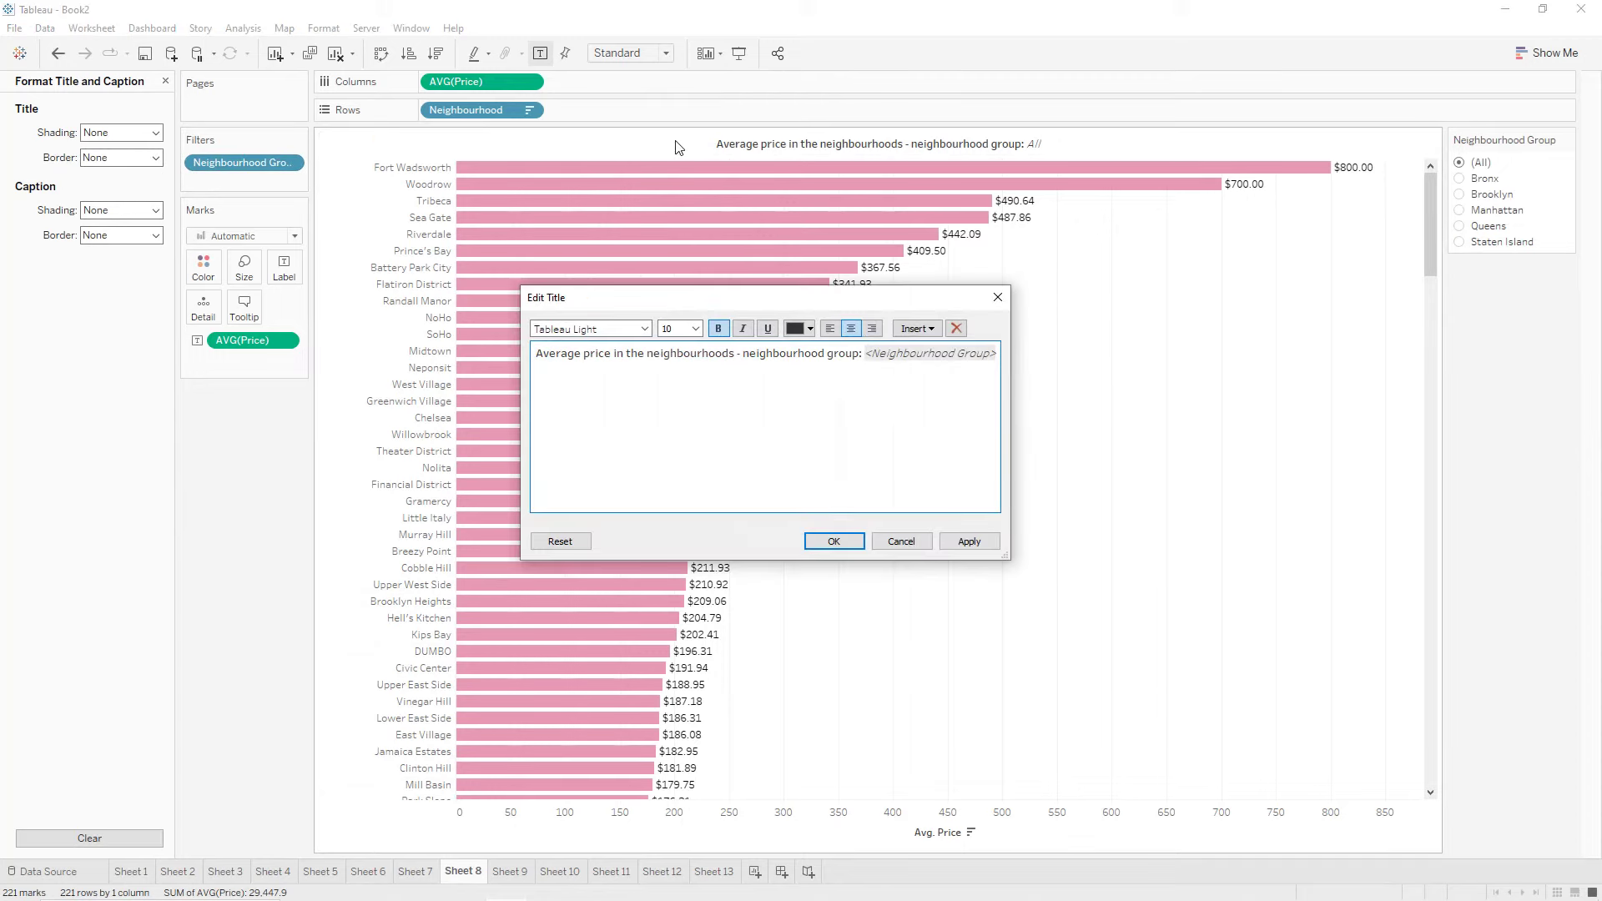
pyautogui.hotkey('ctrl', 'a')
pyautogui.click(811, 329)
pyautogui.click(820, 350)
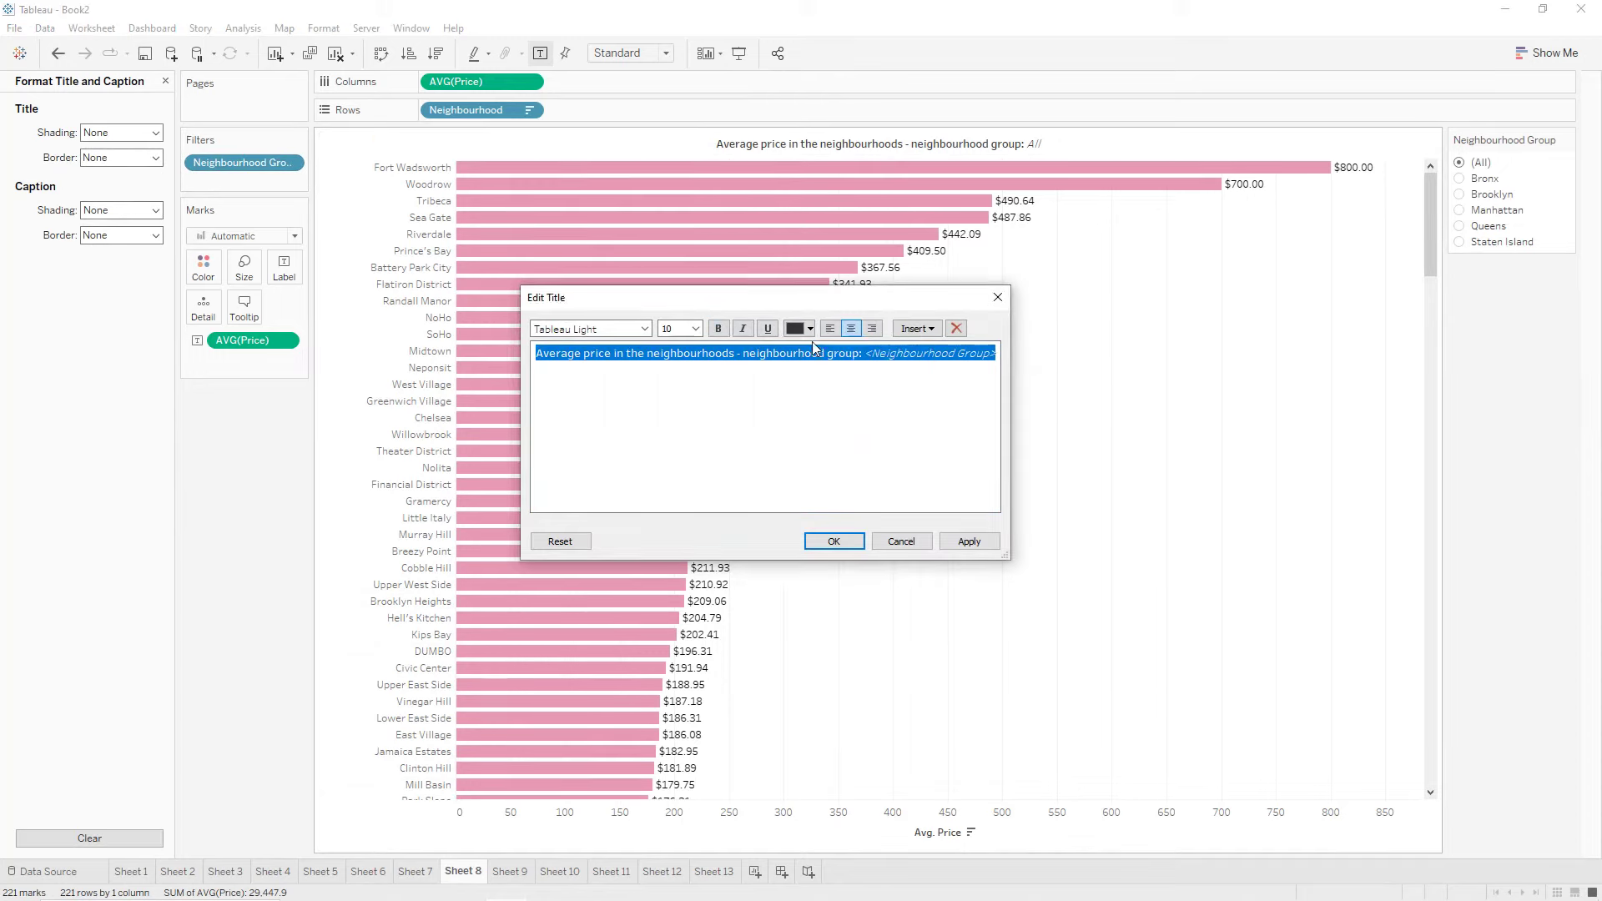
pyautogui.click(957, 544)
pyautogui.click(834, 542)
# Add a thin white border around the title of the neighbourhood average price chart.
pyautogui.rightClick(837, 147)
pyautogui.click(97, 161)
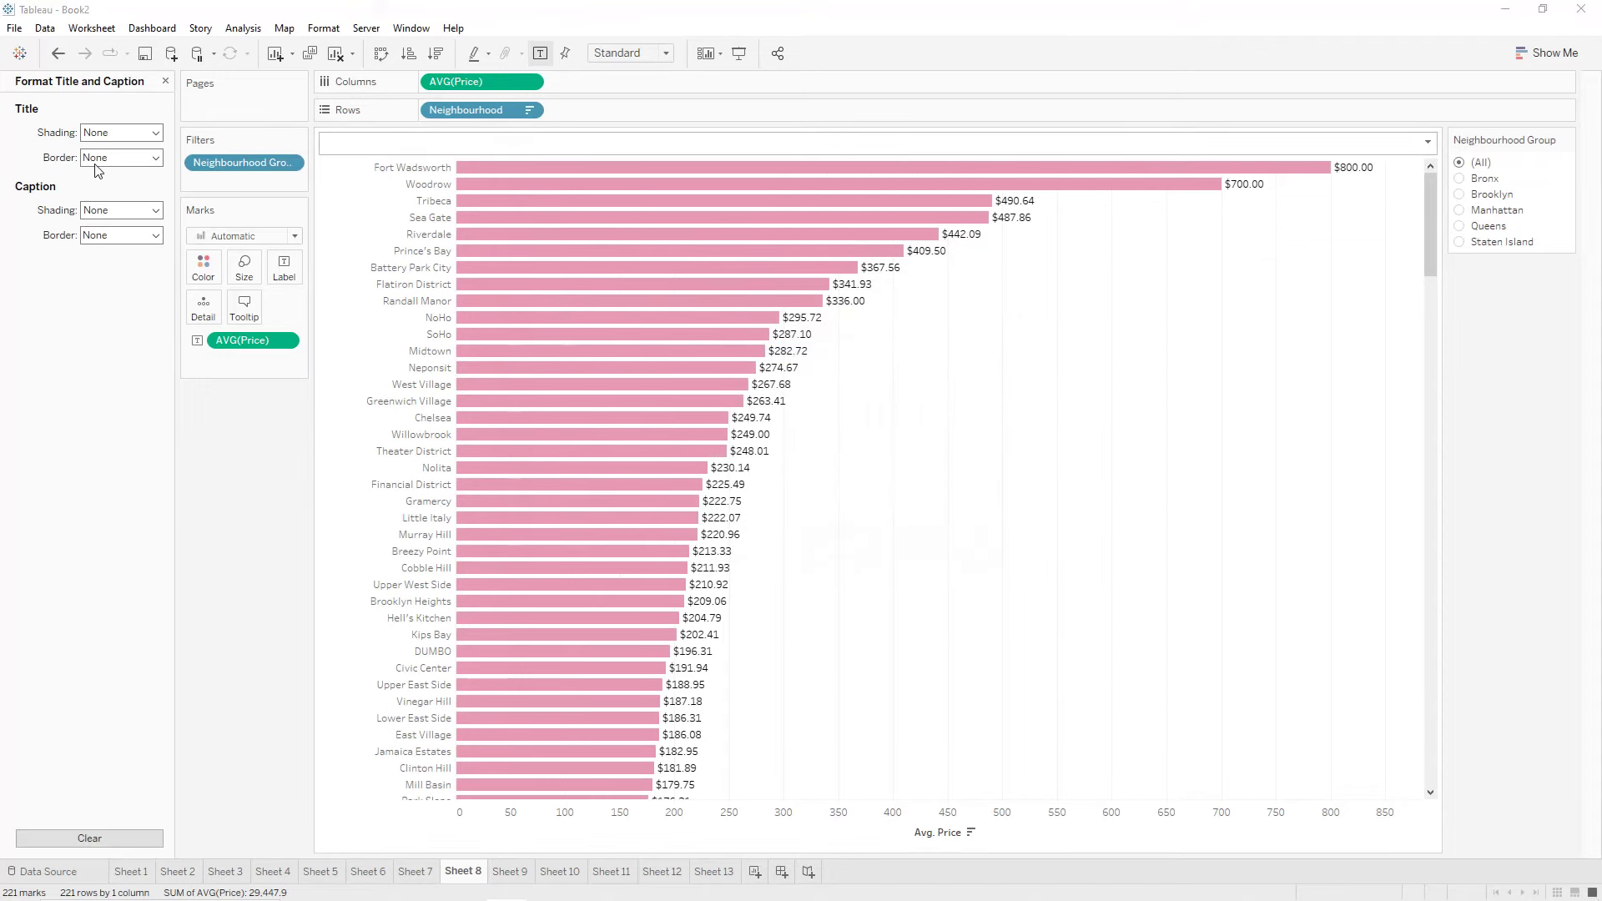
pyautogui.click(97, 161)
pyautogui.click(96, 266)
pyautogui.click(108, 294)
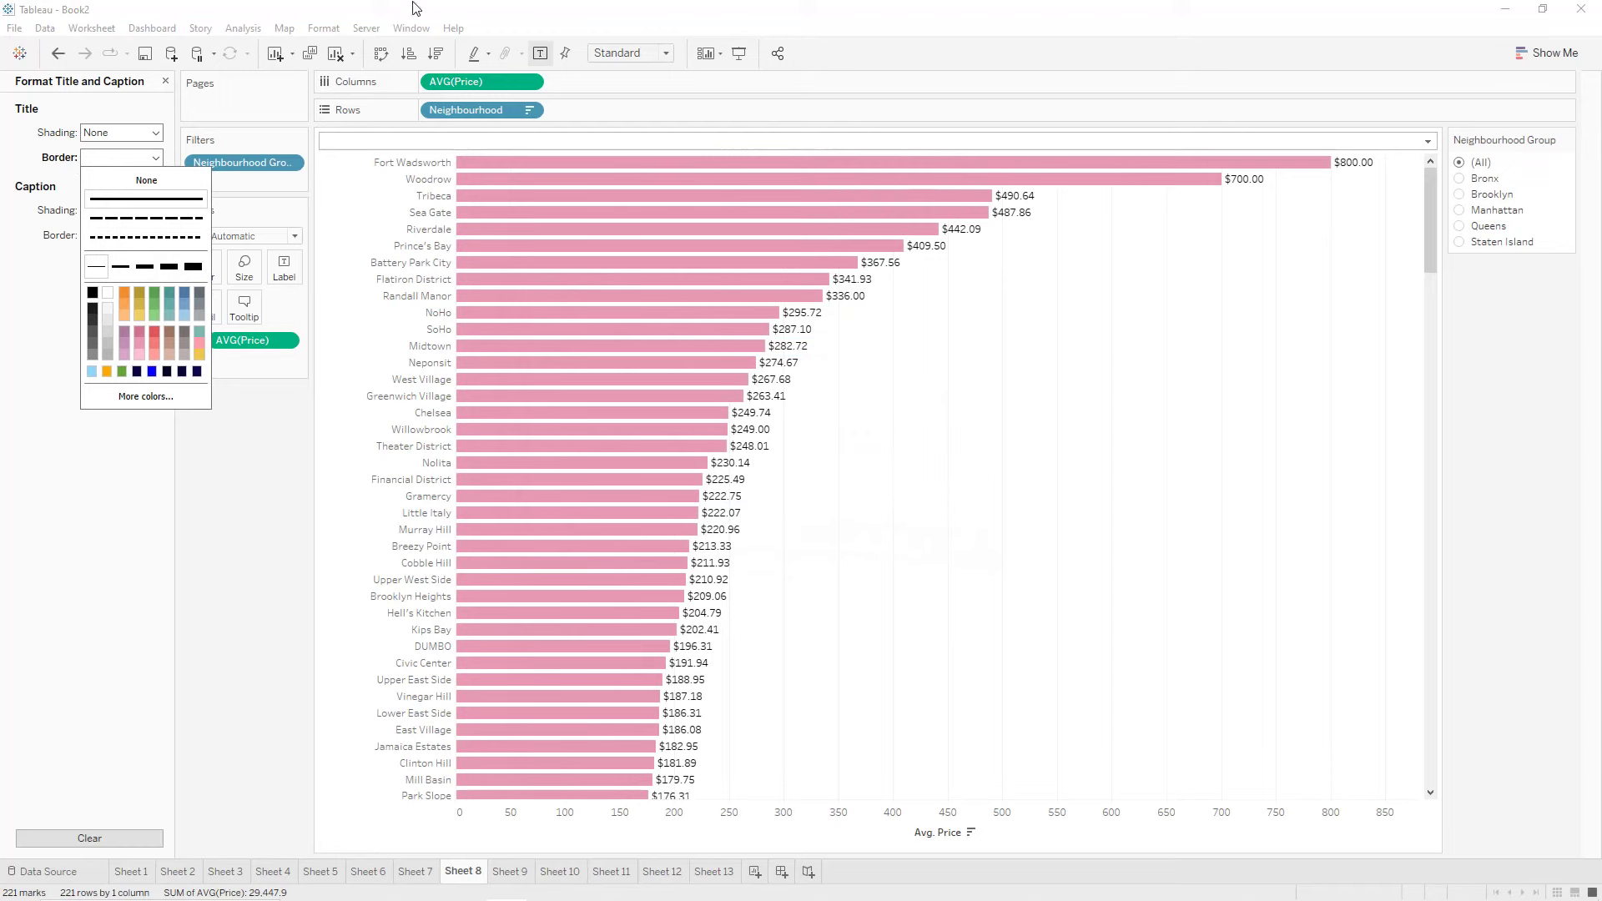
# Set Sheet 8's default worksheet shading to dark grey.
pyautogui.click(324, 28)
pyautogui.click(351, 148)
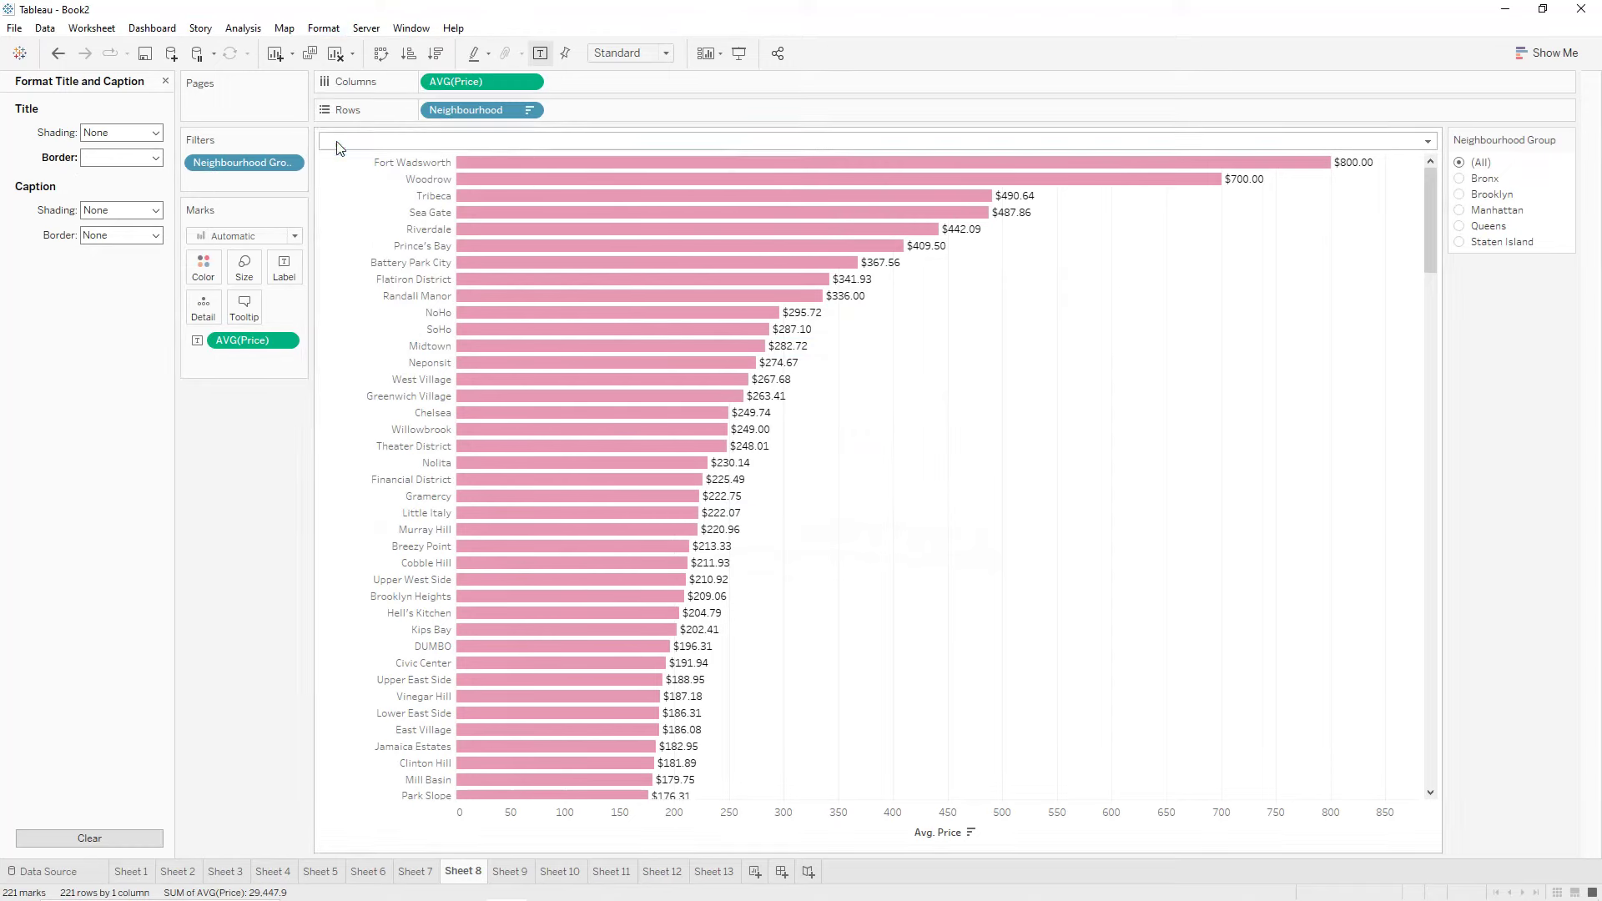
pyautogui.click(117, 186)
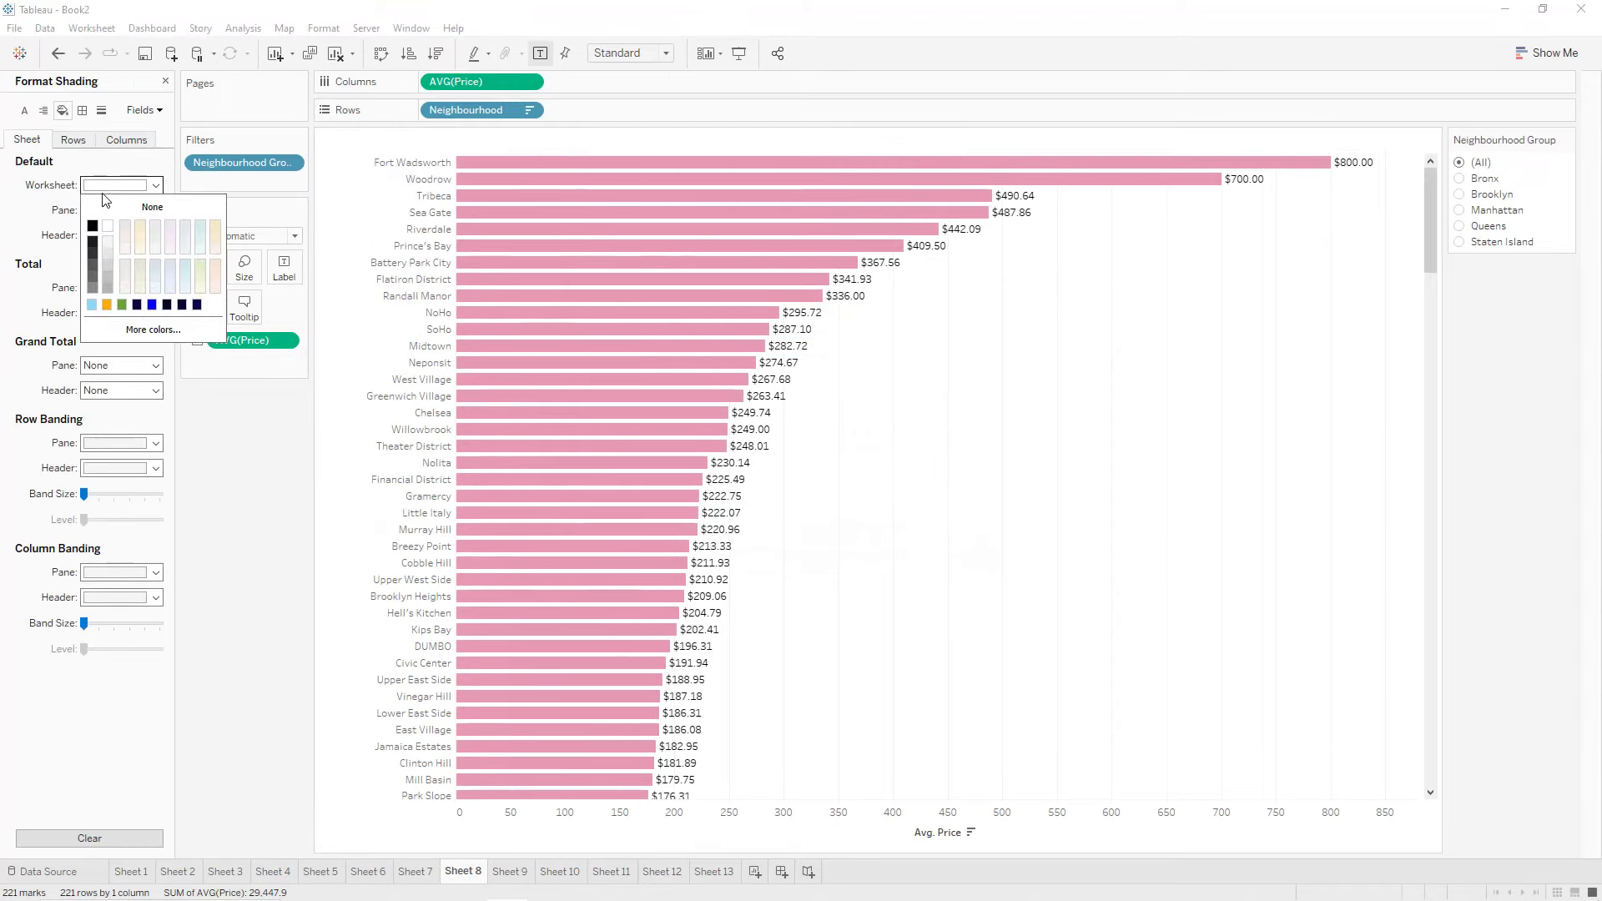
pyautogui.click(92, 278)
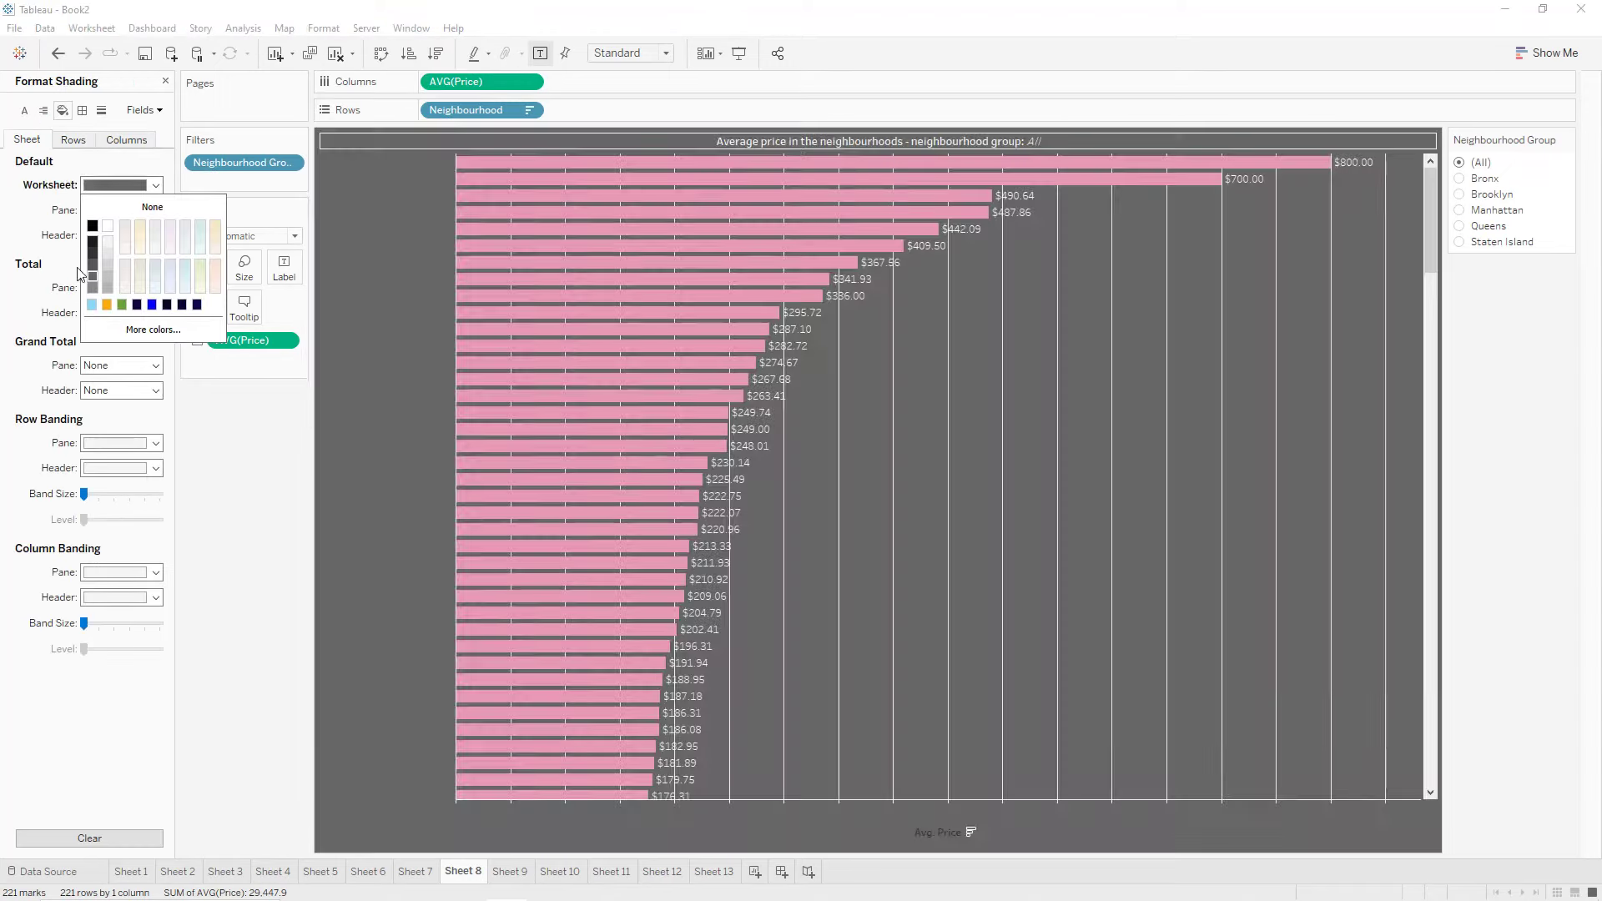
# Set Sheet 8's default worksheet font to white, bold and size 8.
pyautogui.click(24, 110)
pyautogui.click(117, 186)
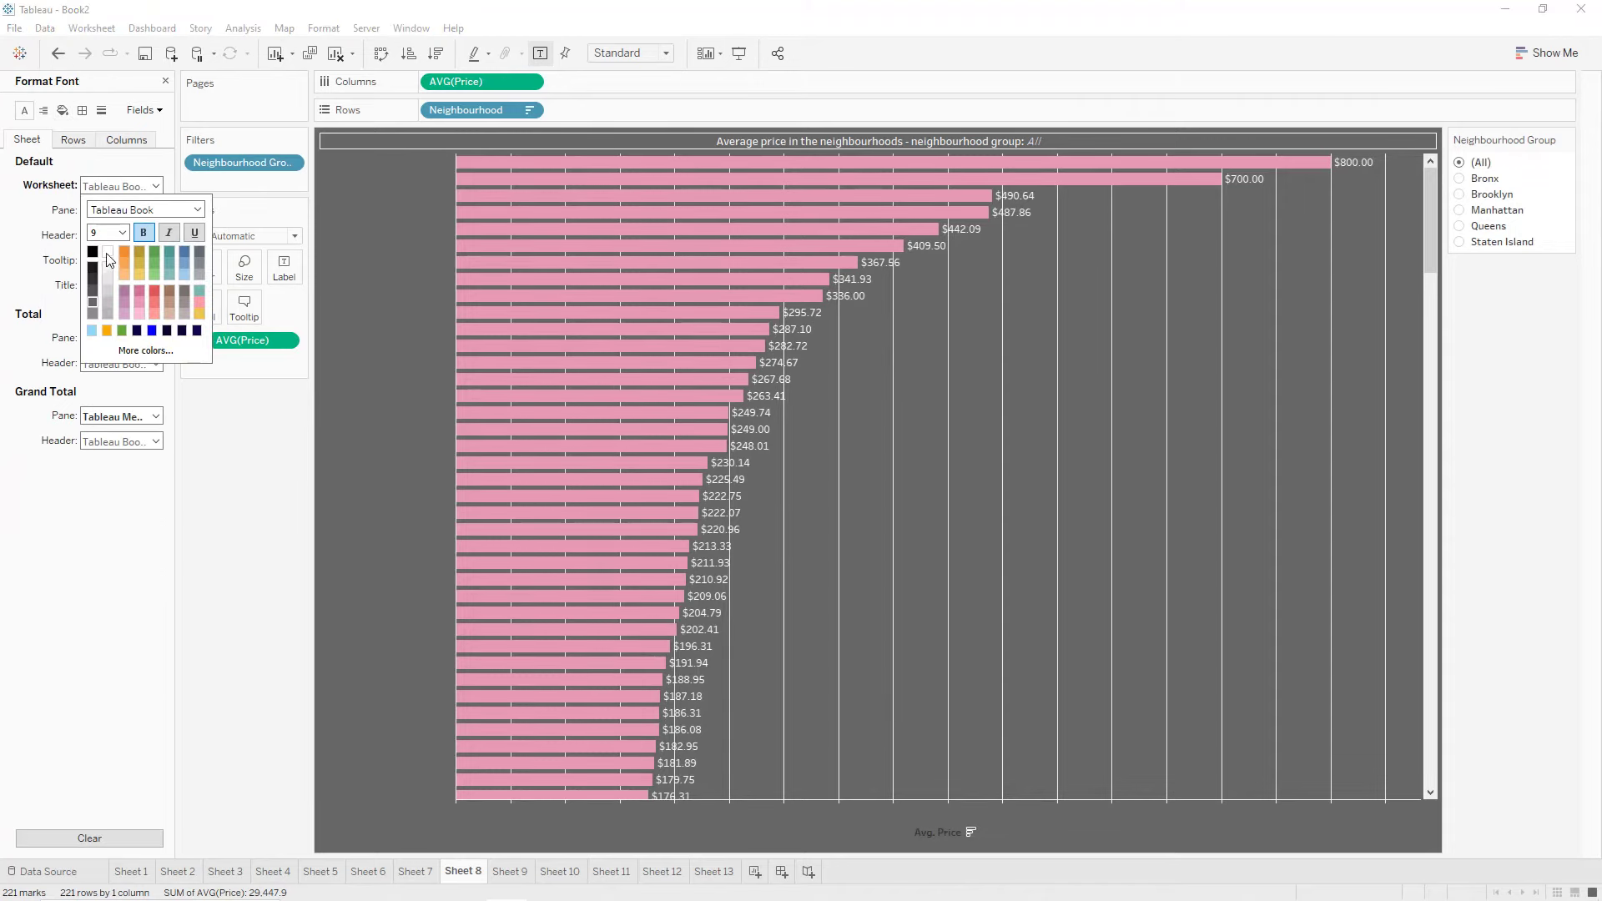
pyautogui.click(107, 252)
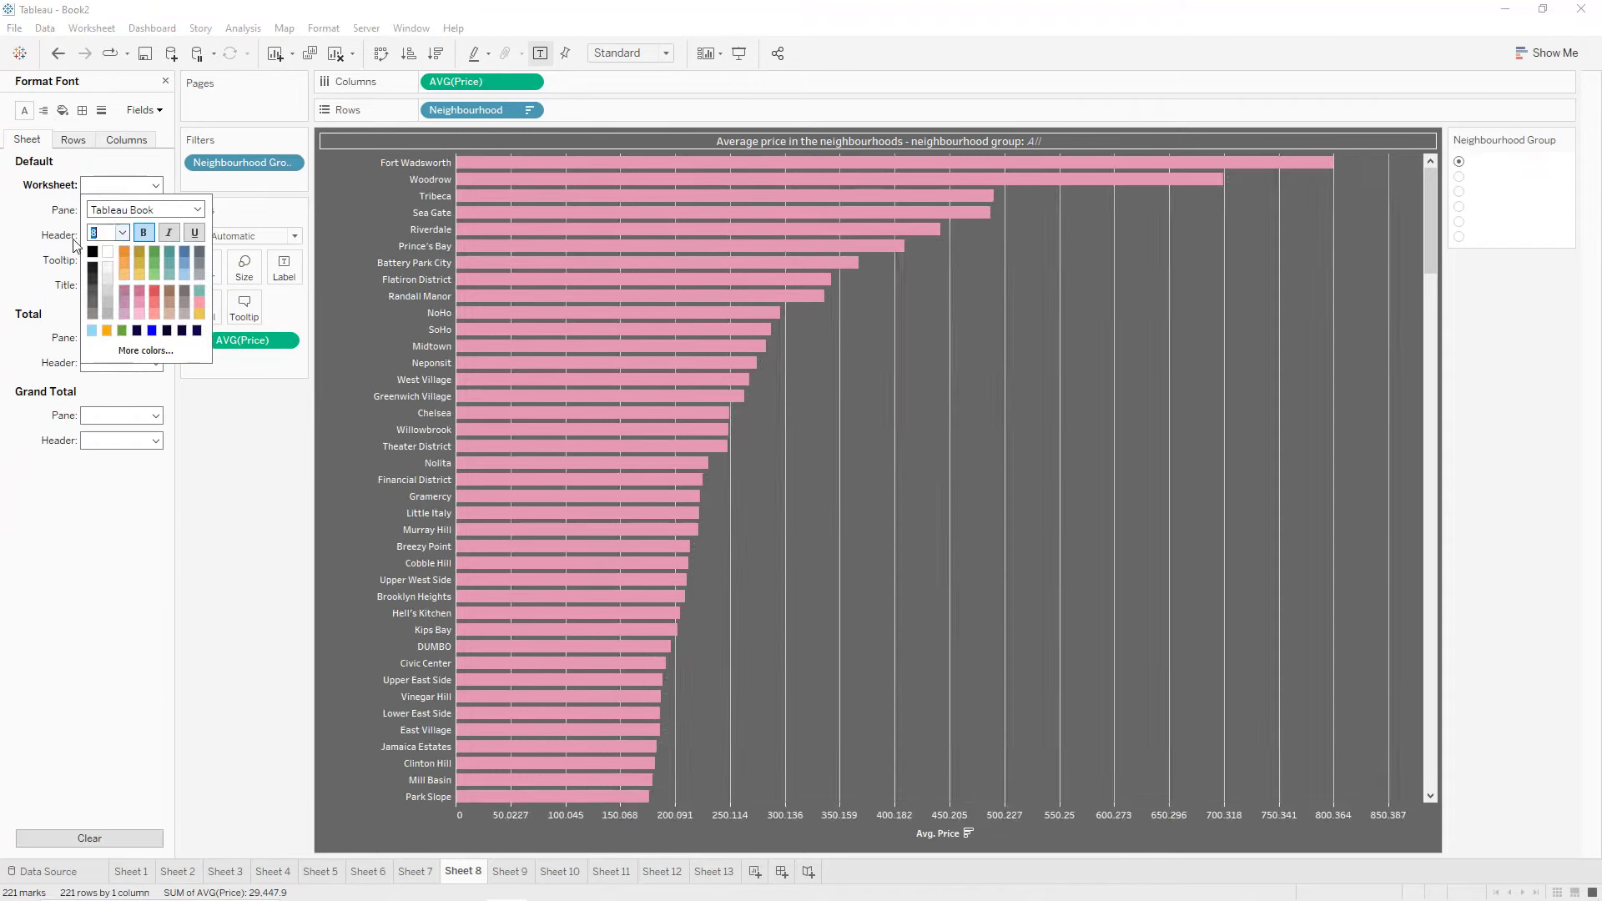
pyautogui.click(30, 238)
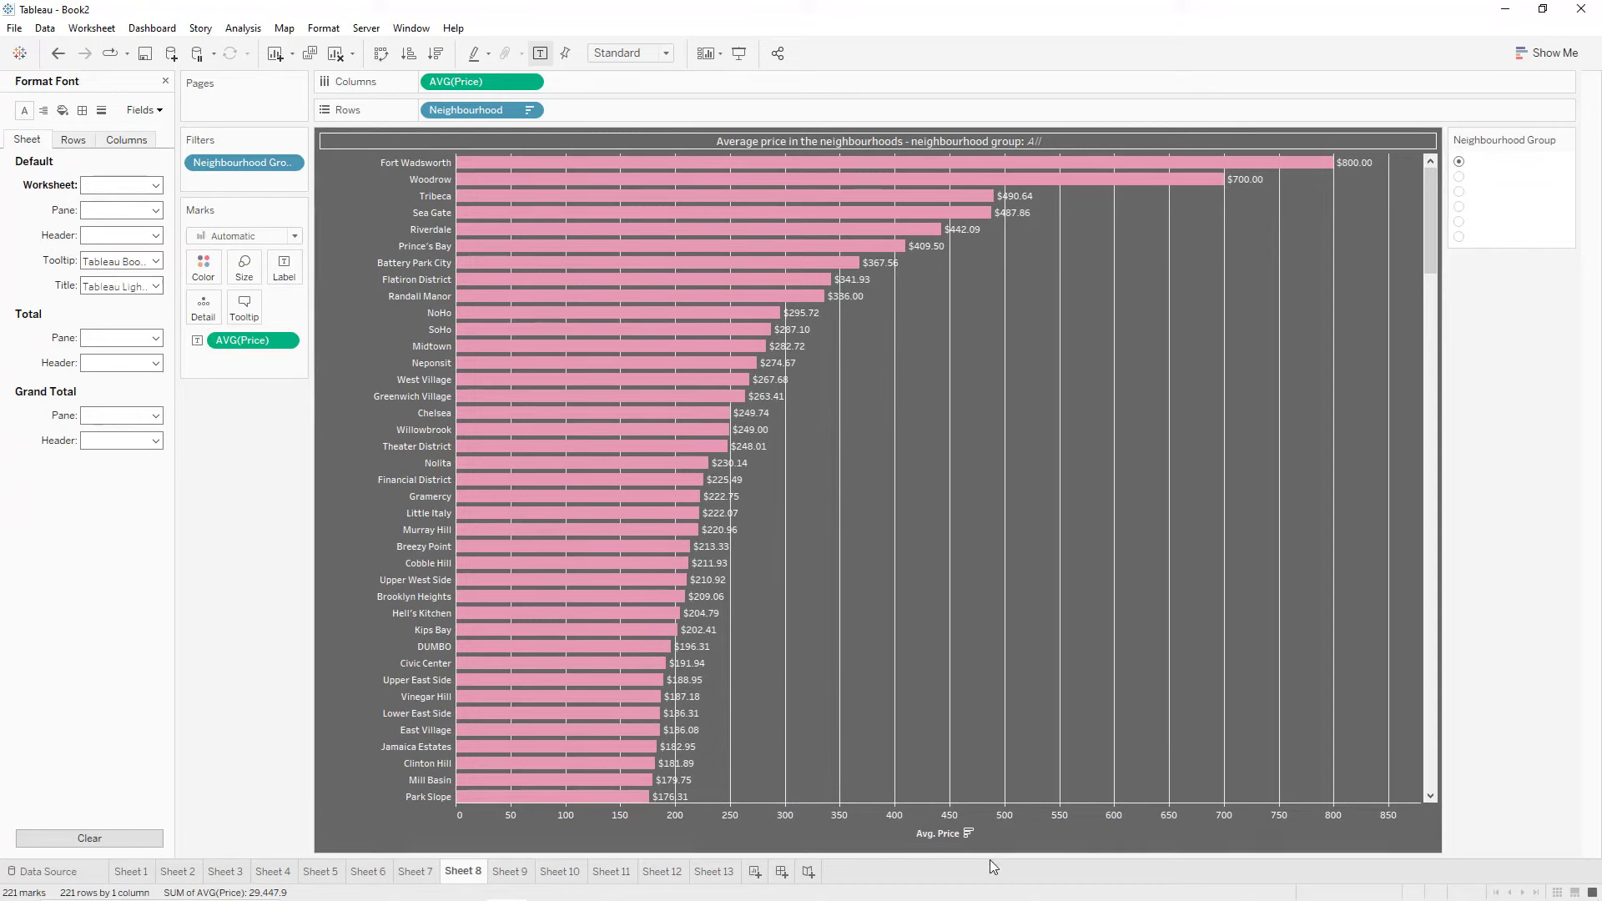
# Remove the axis title from the average price axis on Sheet 8.
pyautogui.doubleClick(936, 837)
pyautogui.tripleClick(766, 566)
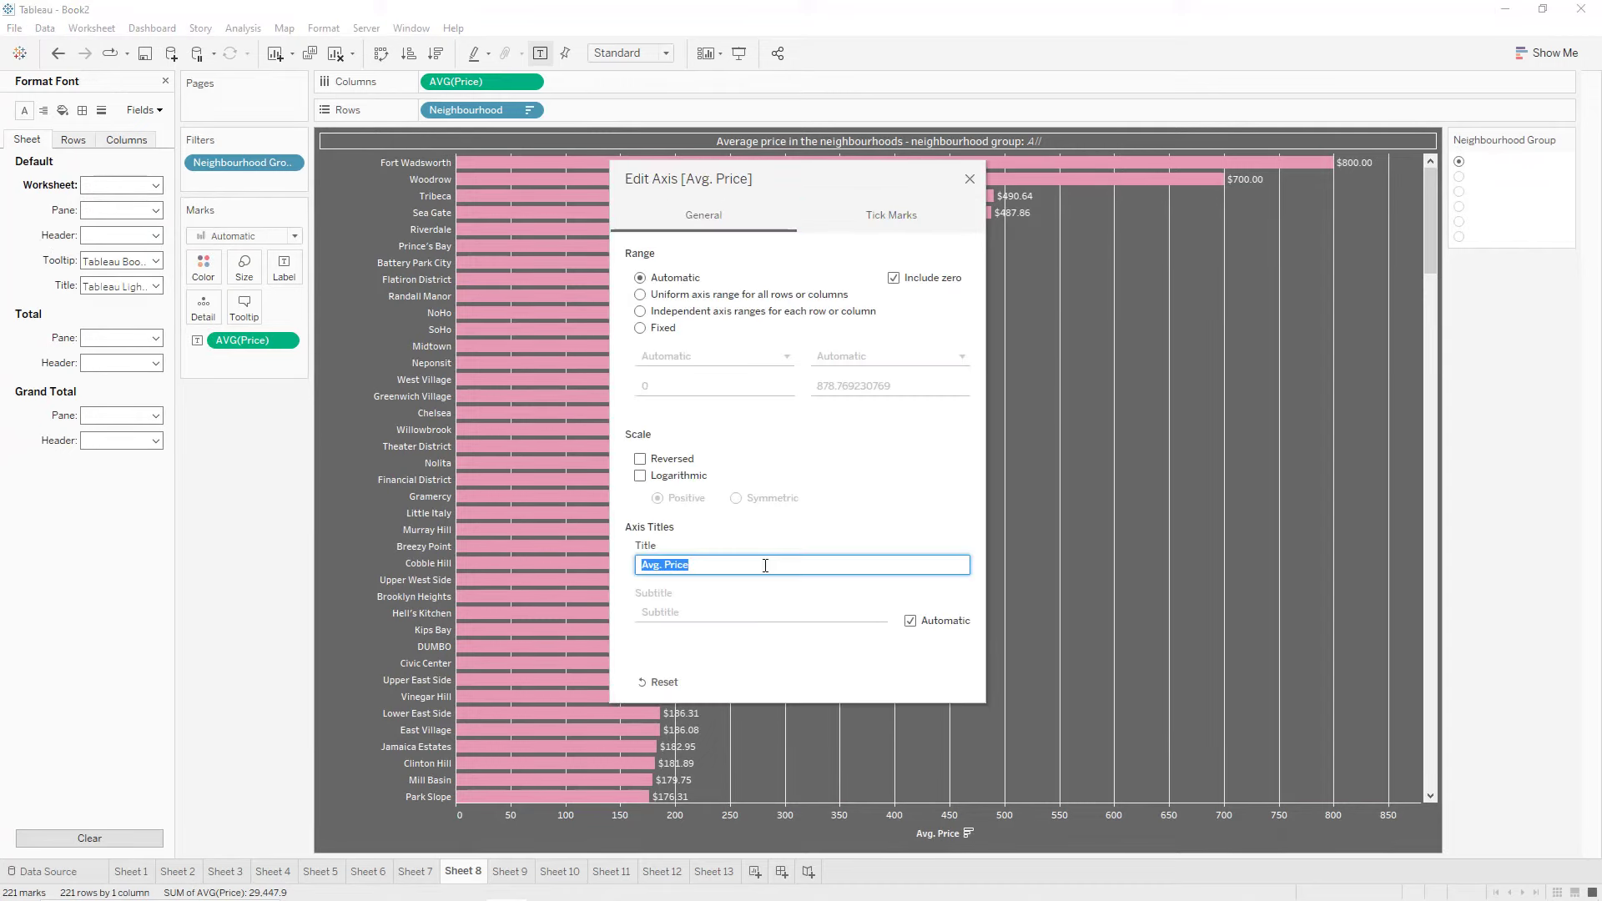
pyautogui.click(969, 179)
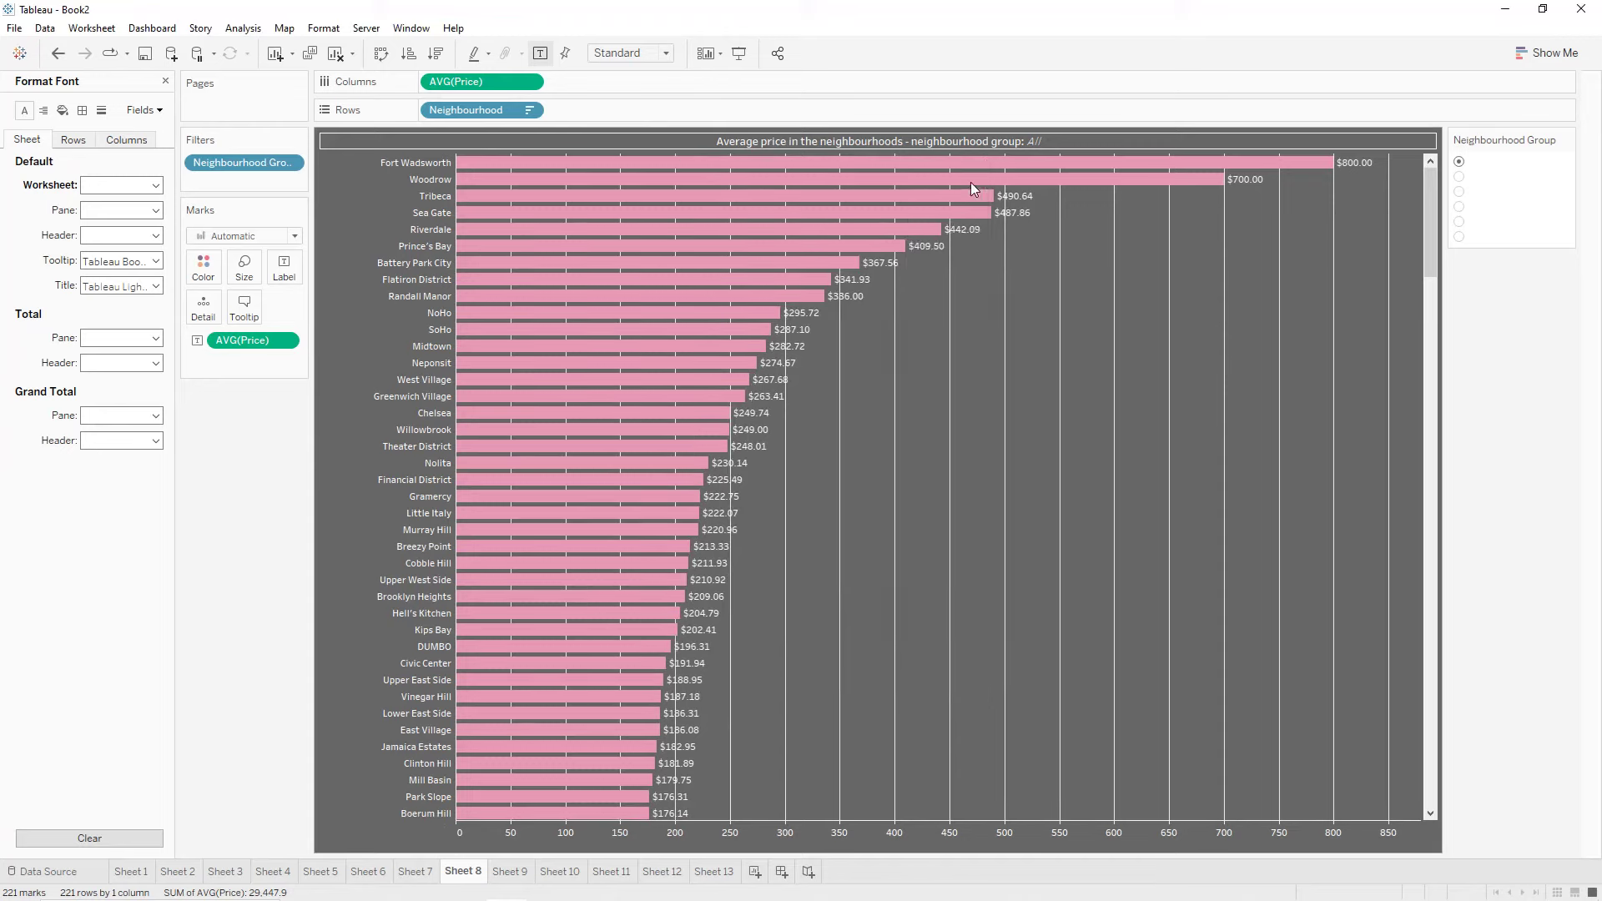
# Set Sheet 8's default cell, pane and header borders to thin white lines.
pyautogui.click(82, 111)
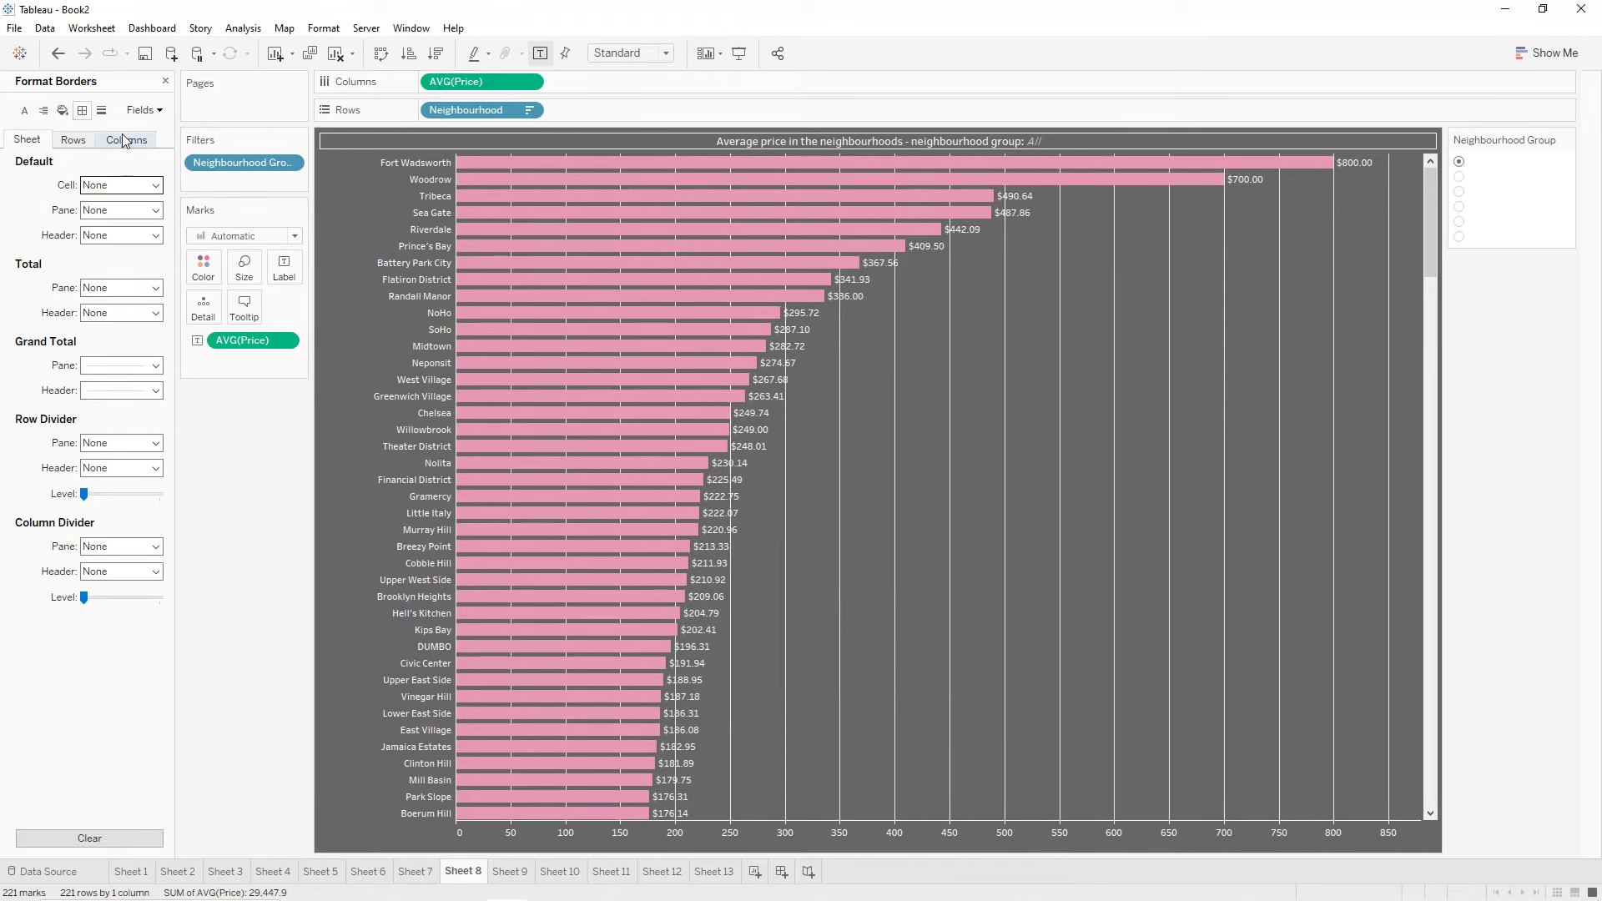
pyautogui.click(124, 184)
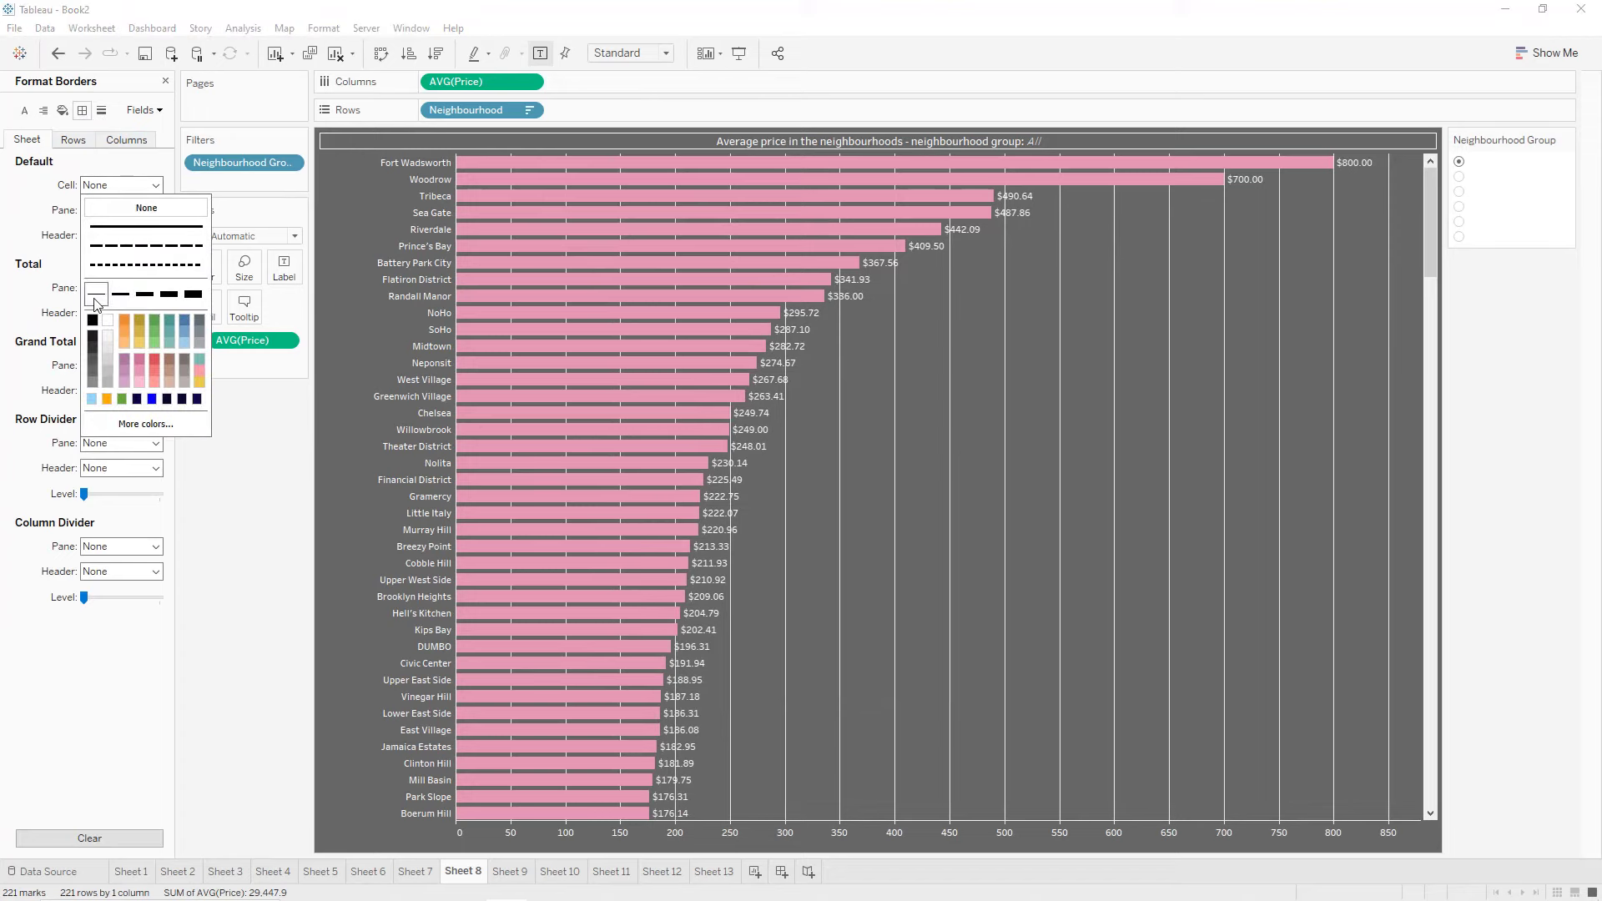
pyautogui.click(13, 257)
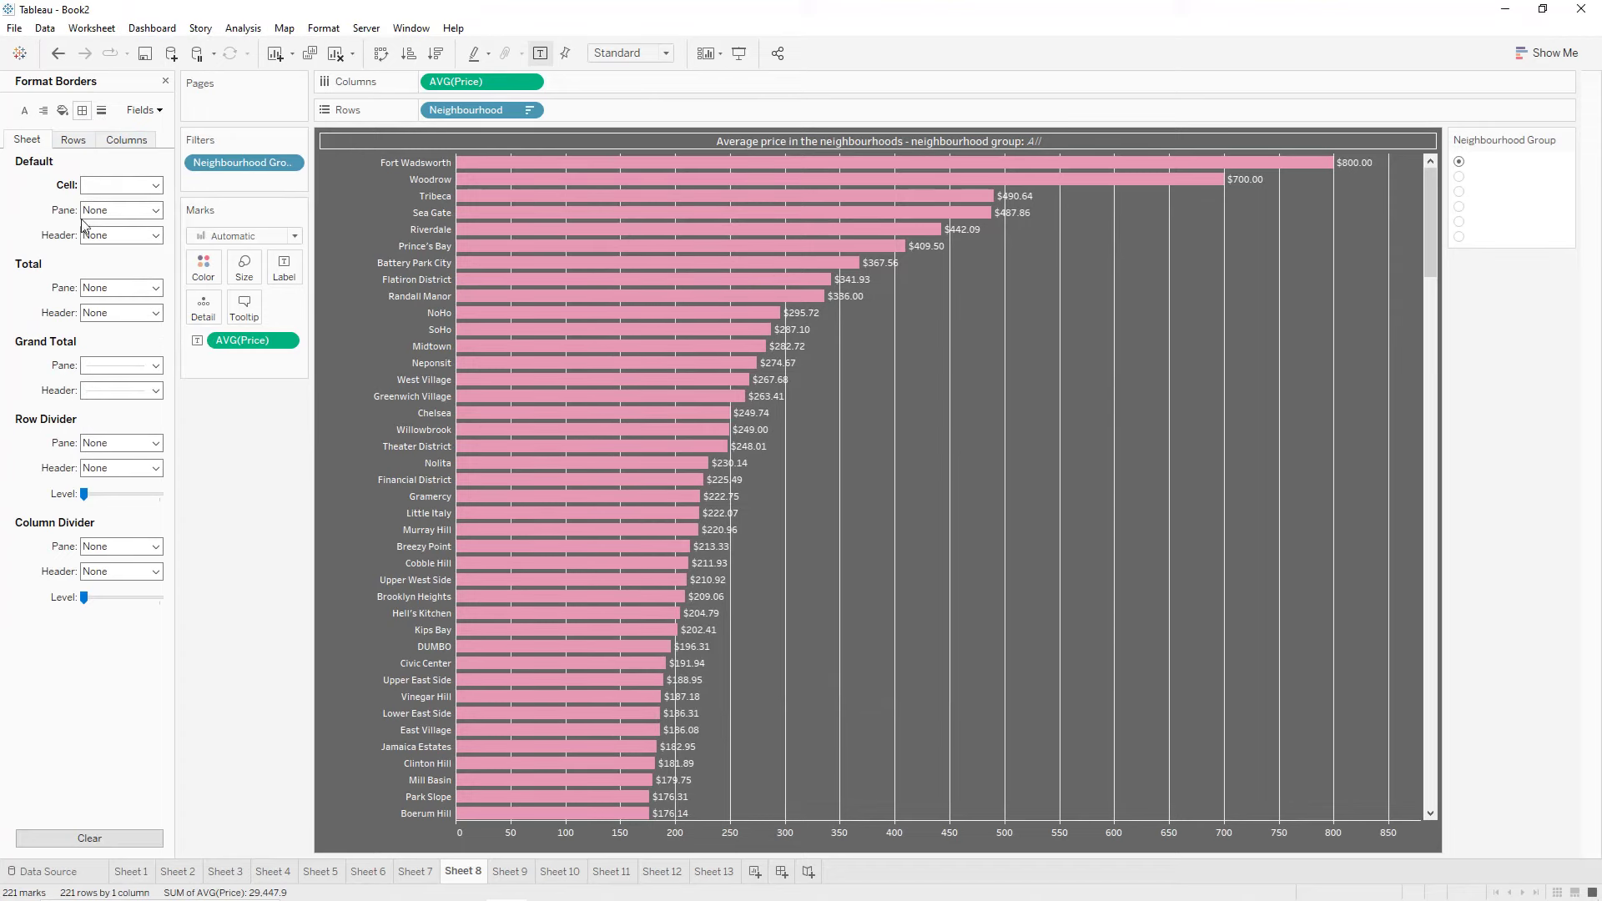
pyautogui.click(121, 209)
pyautogui.click(107, 343)
pyautogui.click(121, 235)
pyautogui.click(109, 370)
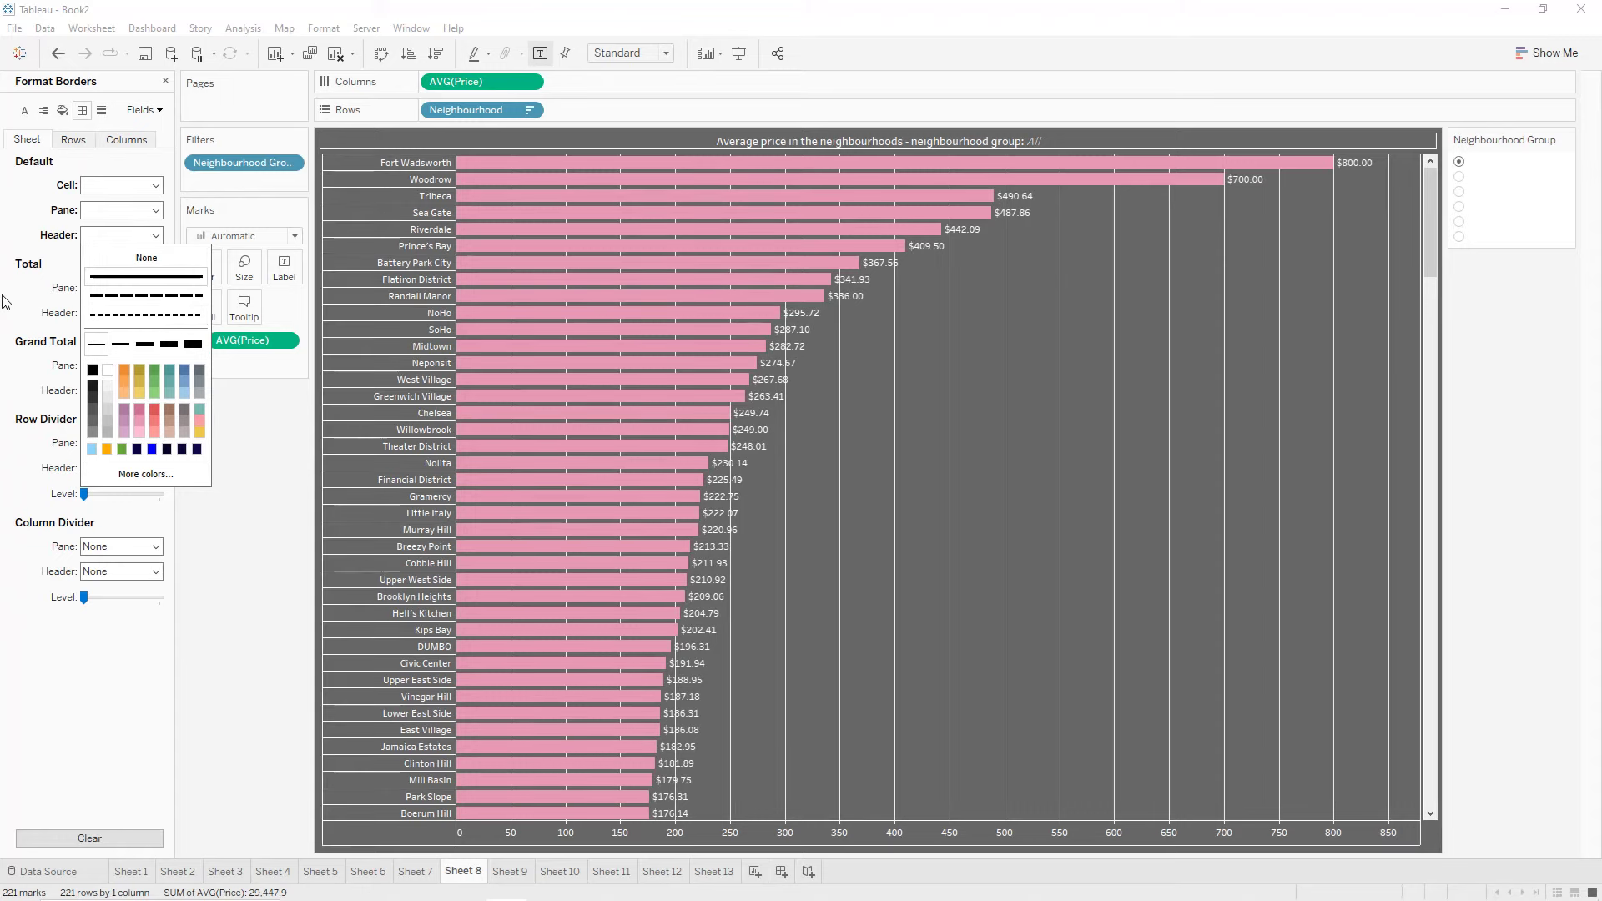
pyautogui.click(7, 303)
# Give Sheet 8's row divider and column divider panes thin white solid lines.
pyautogui.click(125, 443)
pyautogui.click(125, 484)
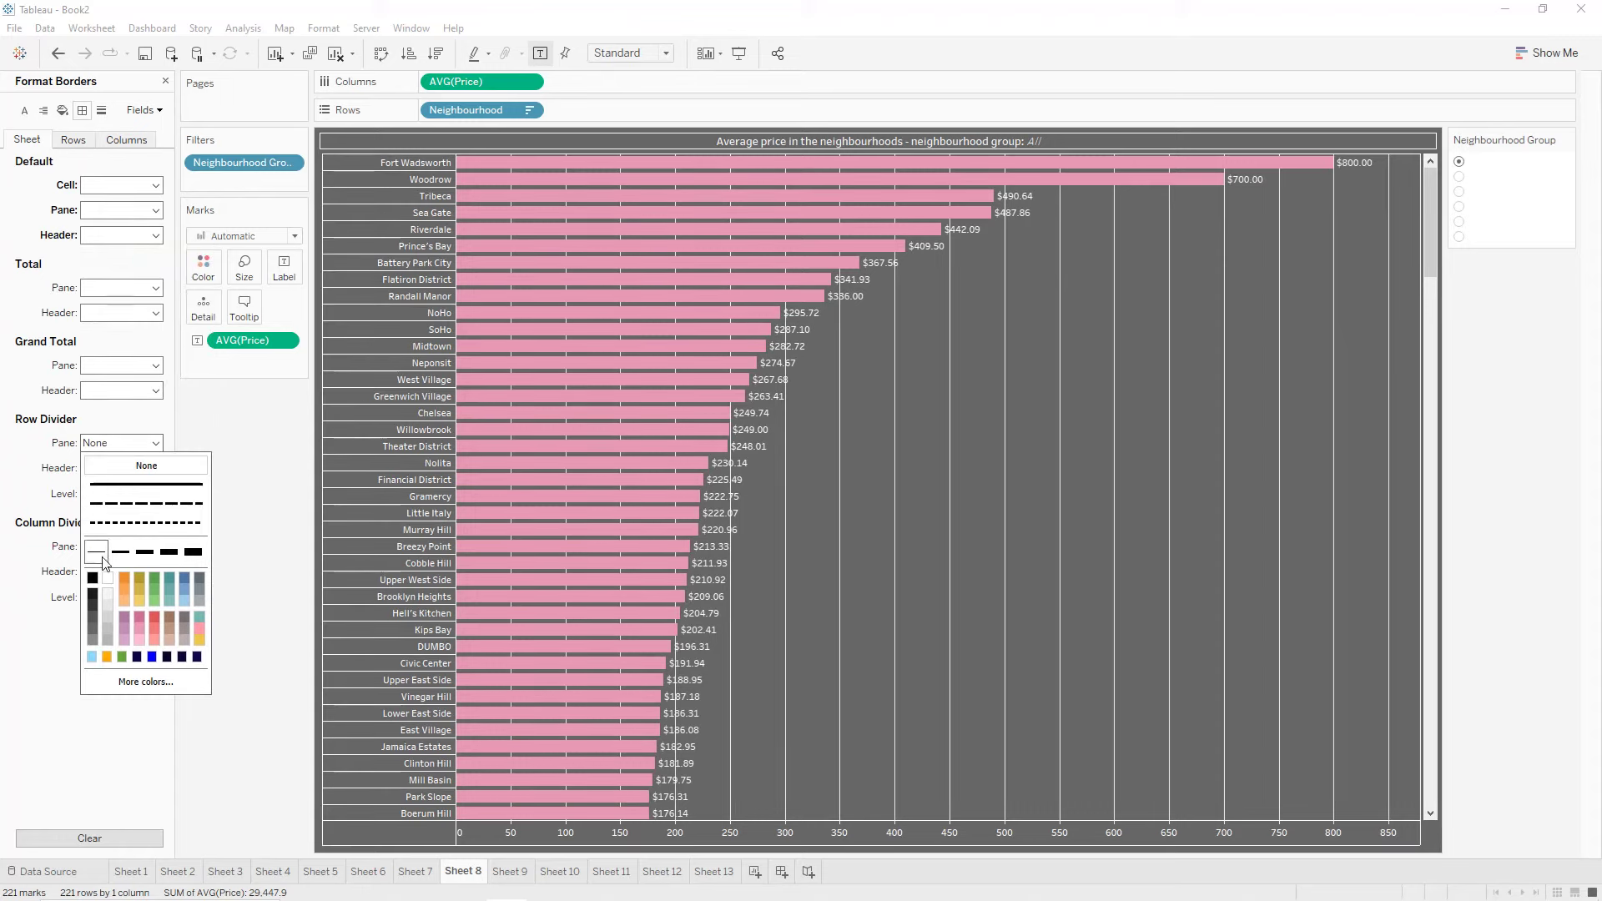
pyautogui.click(107, 582)
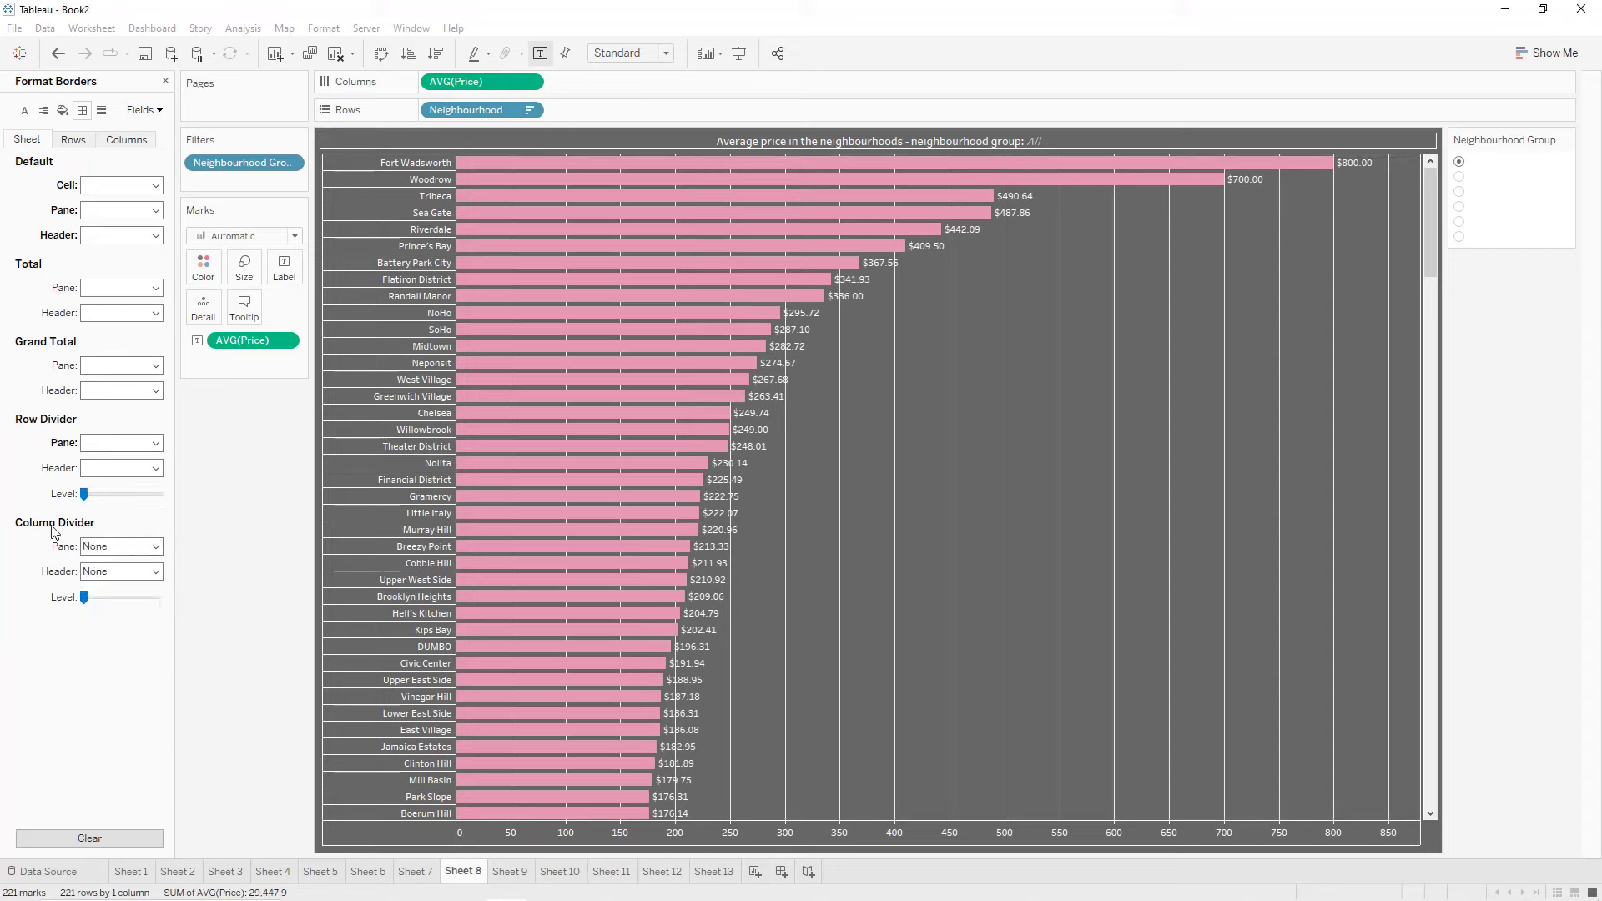
pyautogui.click(126, 547)
pyautogui.click(146, 588)
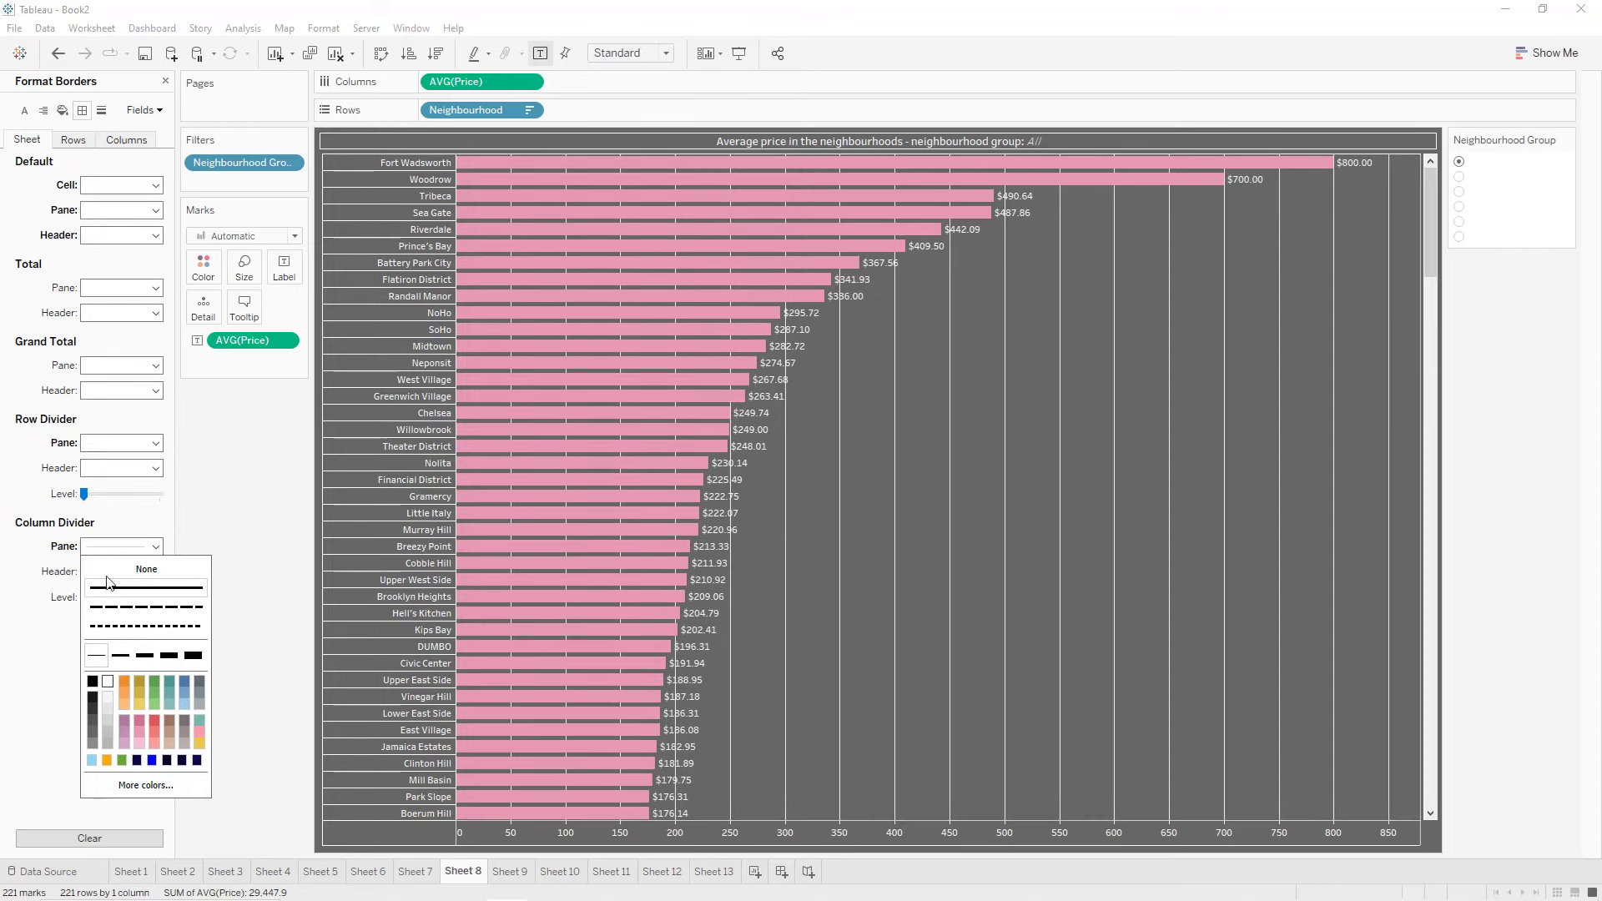
# Set the column grid lines of the neighbourhood average price chart to None.
pyautogui.click(101, 111)
pyautogui.click(108, 142)
pyautogui.click(121, 185)
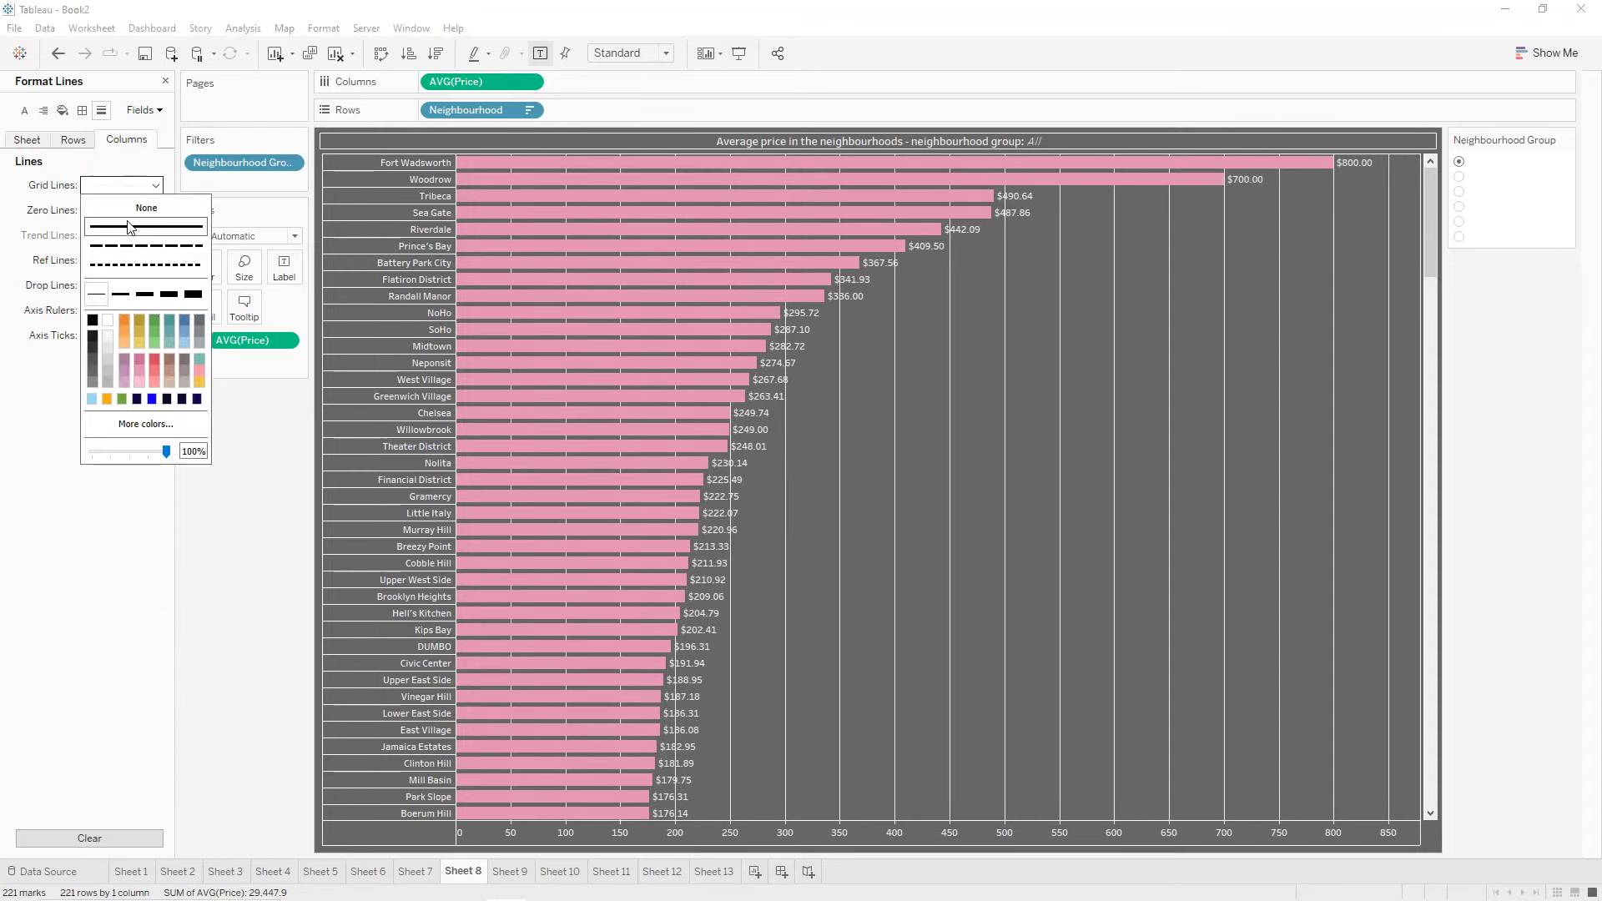
pyautogui.click(28, 211)
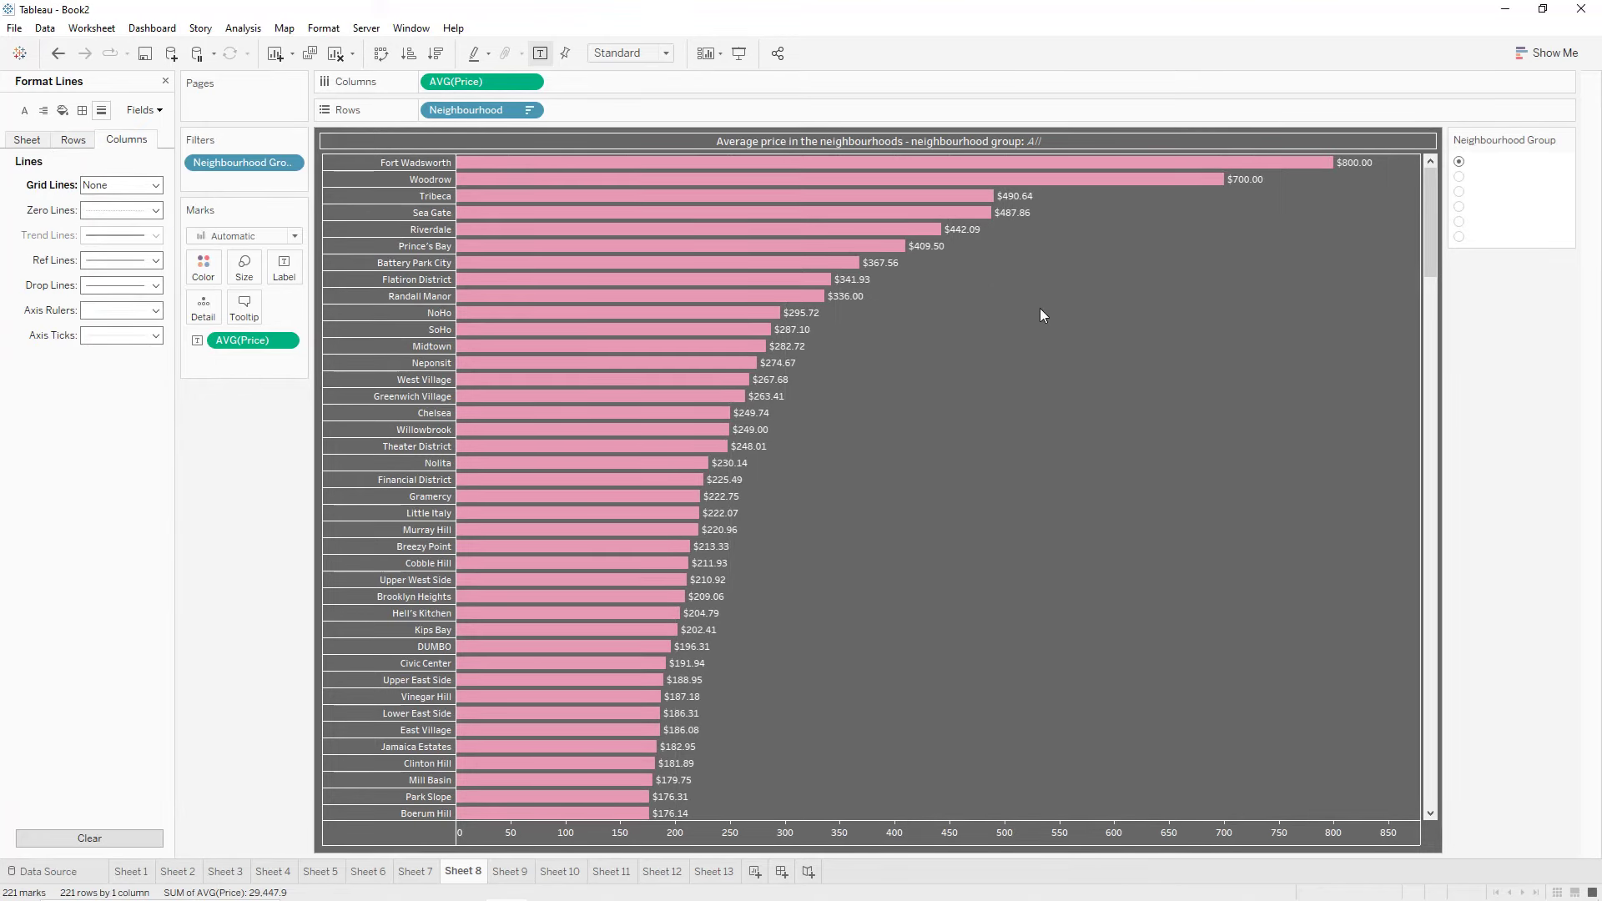
# Open Sheet 9 and set its default worksheet shading to dark grey.
pyautogui.click(510, 872)
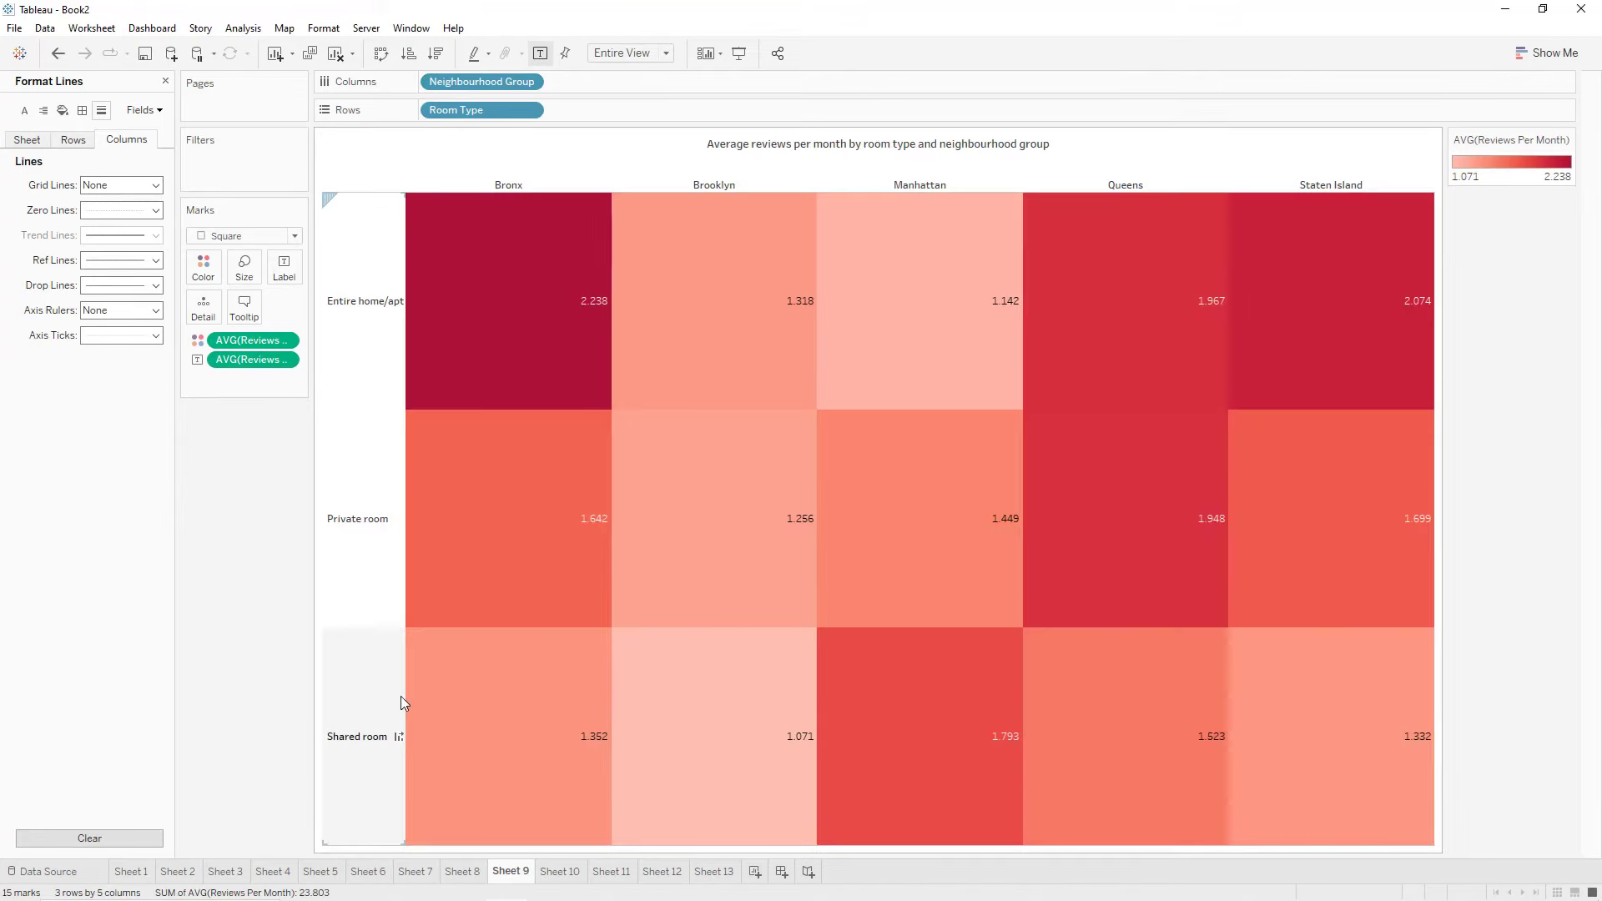
pyautogui.click(63, 111)
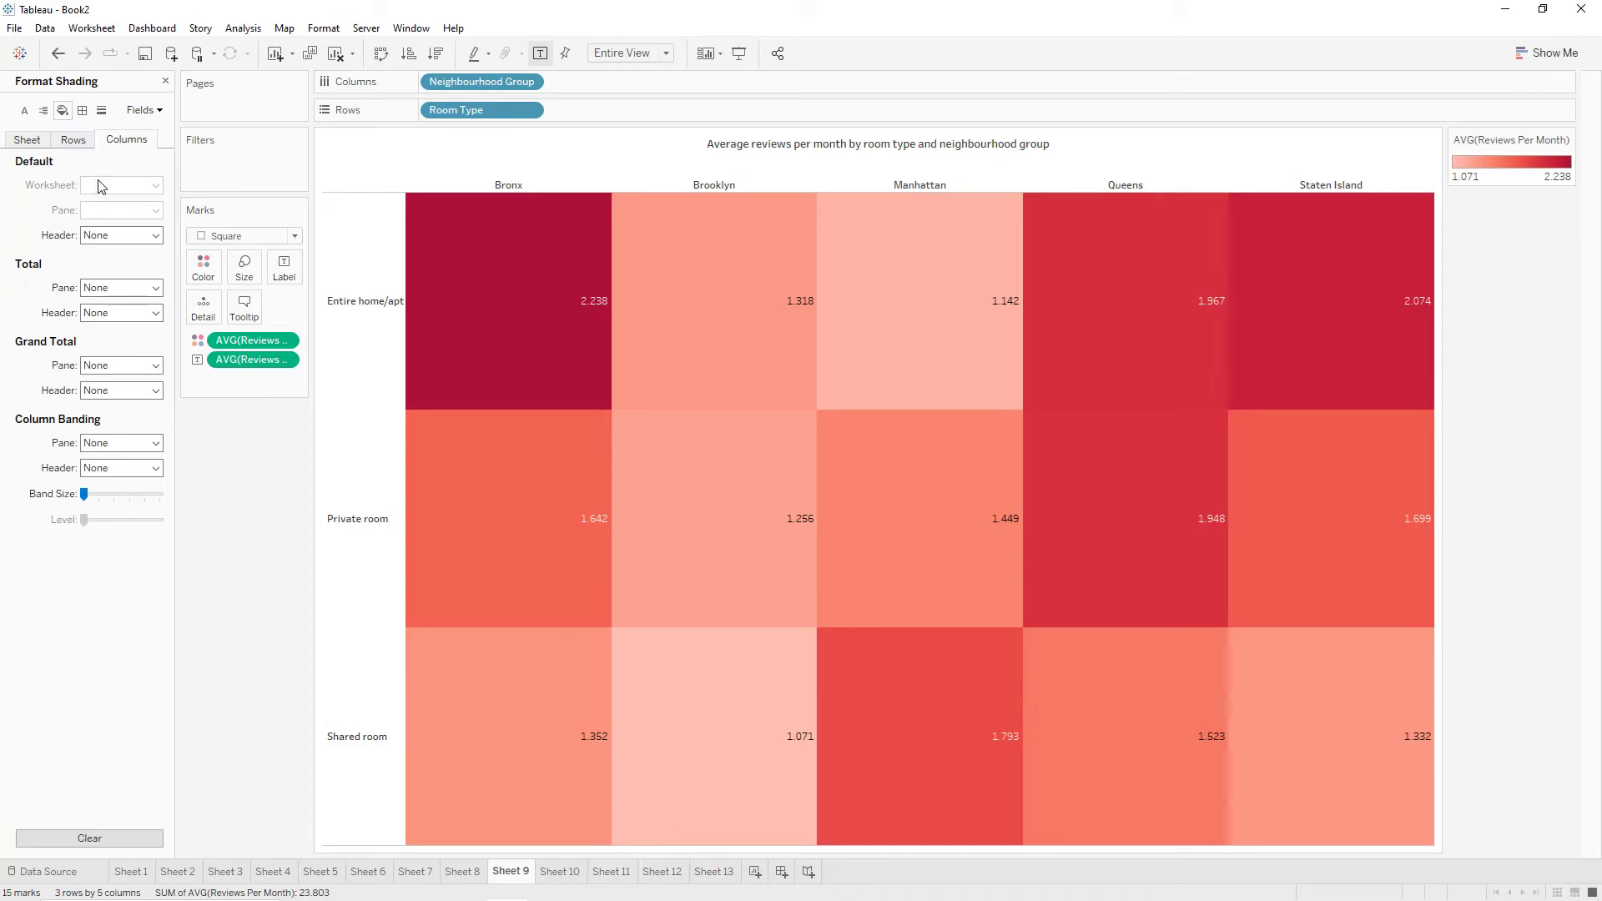
pyautogui.click(11, 141)
pyautogui.click(121, 186)
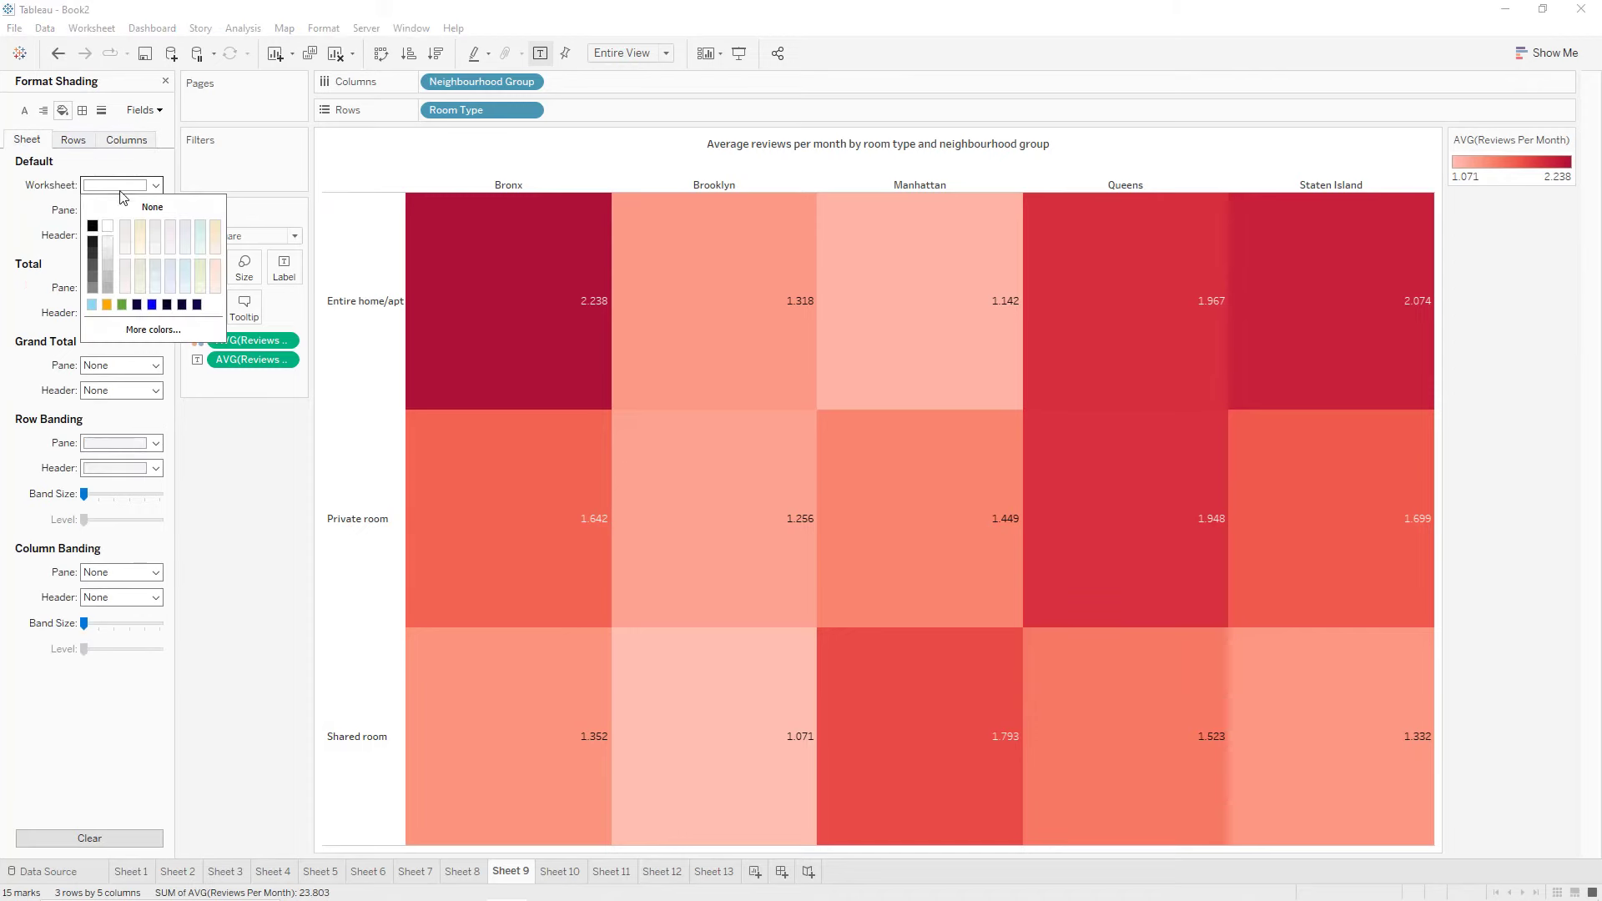
pyautogui.click(92, 277)
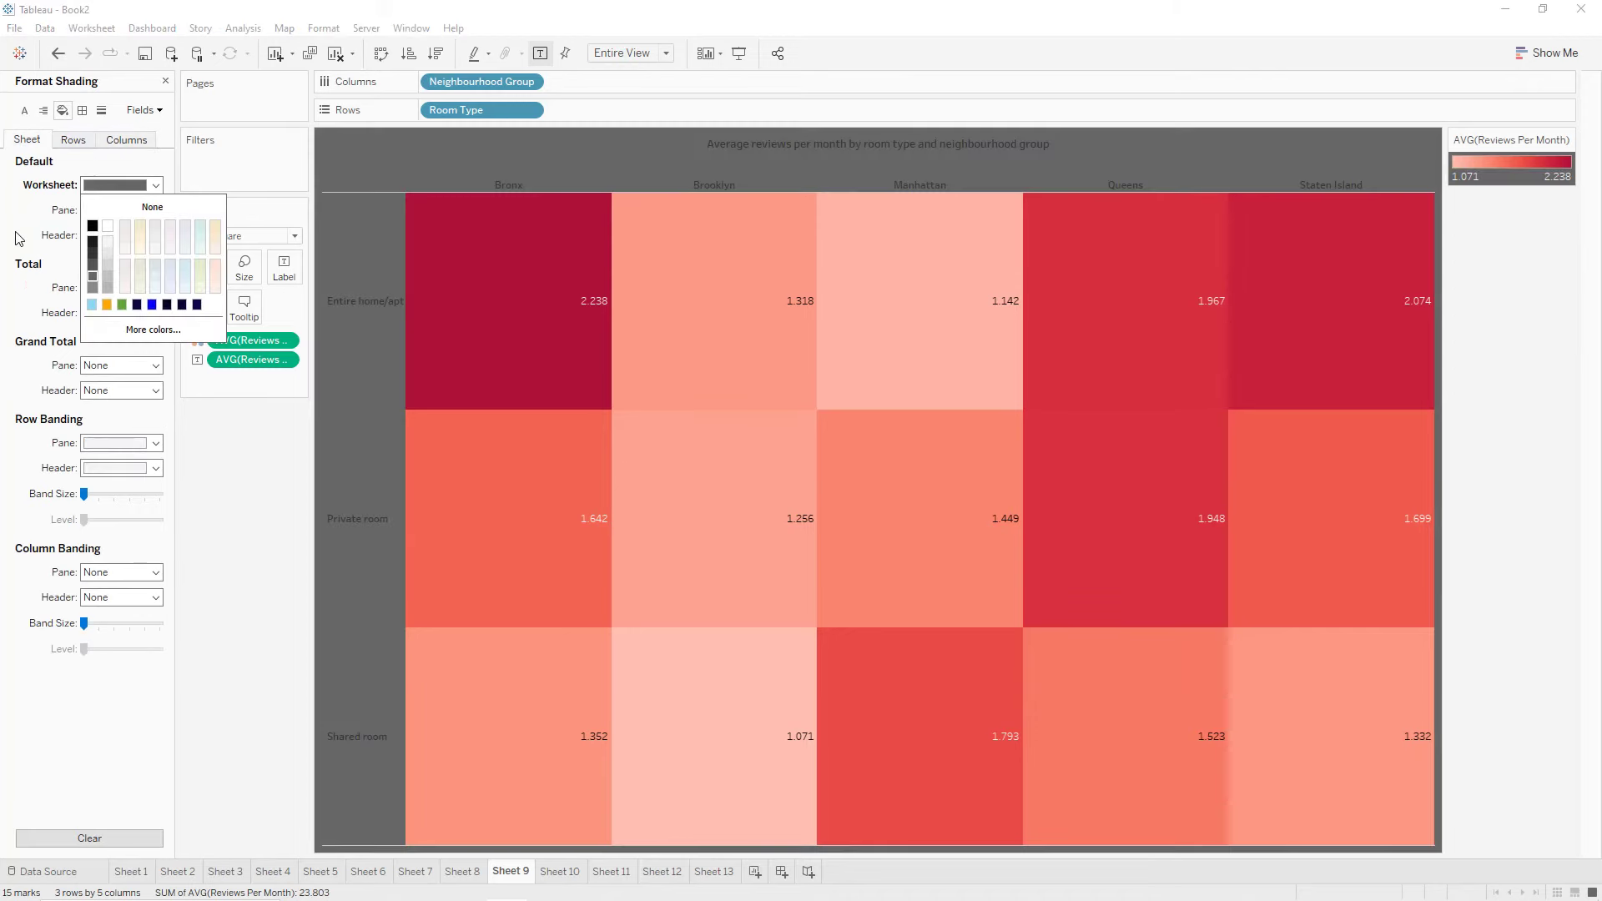
# Set Sheet 9's default worksheet font to white and bold.
pyautogui.click(22, 112)
pyautogui.click(108, 195)
pyautogui.click(144, 233)
pyautogui.click(108, 252)
pyautogui.click(122, 233)
pyautogui.click(102, 250)
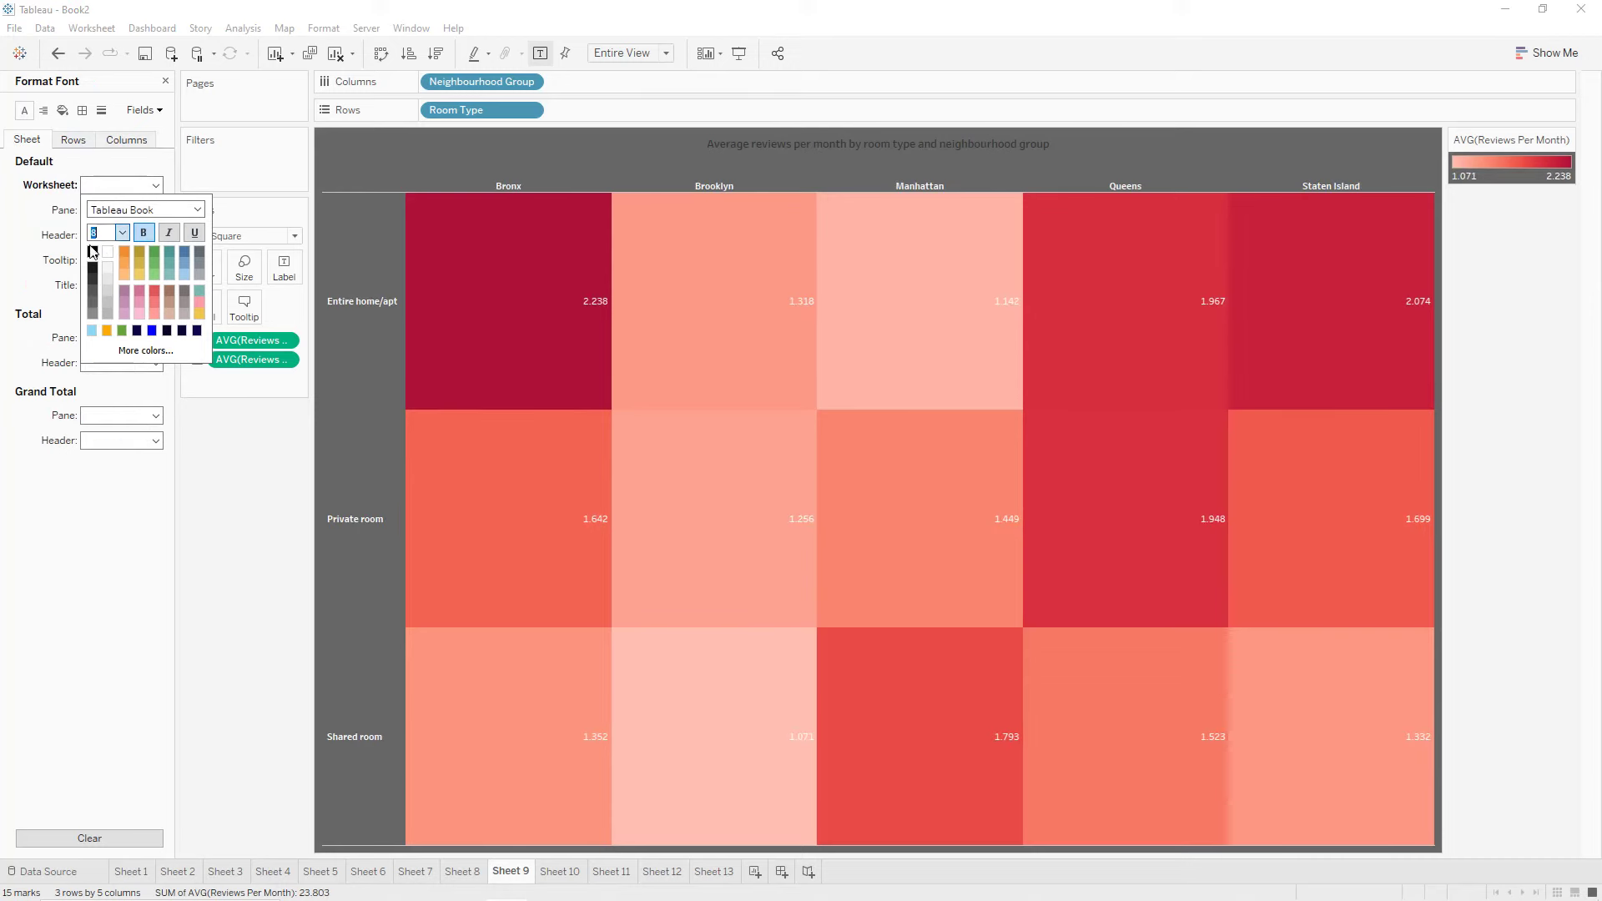
pyautogui.click(46, 171)
# Set the default cell, pane and header borders of Sheet 9's reviews heatmap to thin white lines.
pyautogui.click(81, 110)
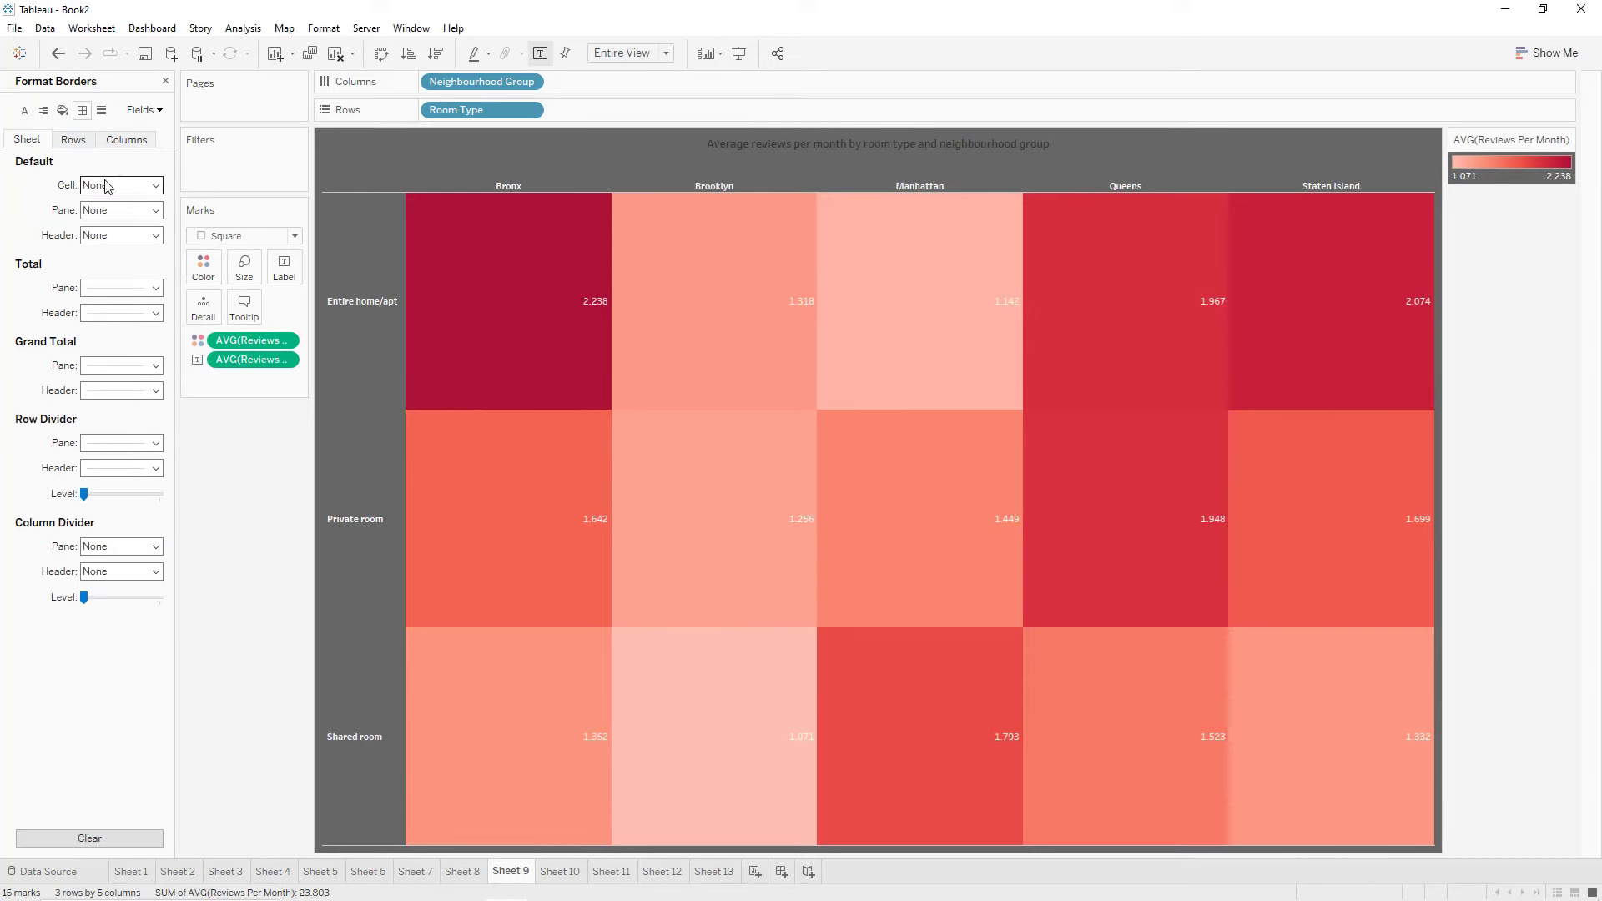
pyautogui.click(121, 185)
pyautogui.click(102, 294)
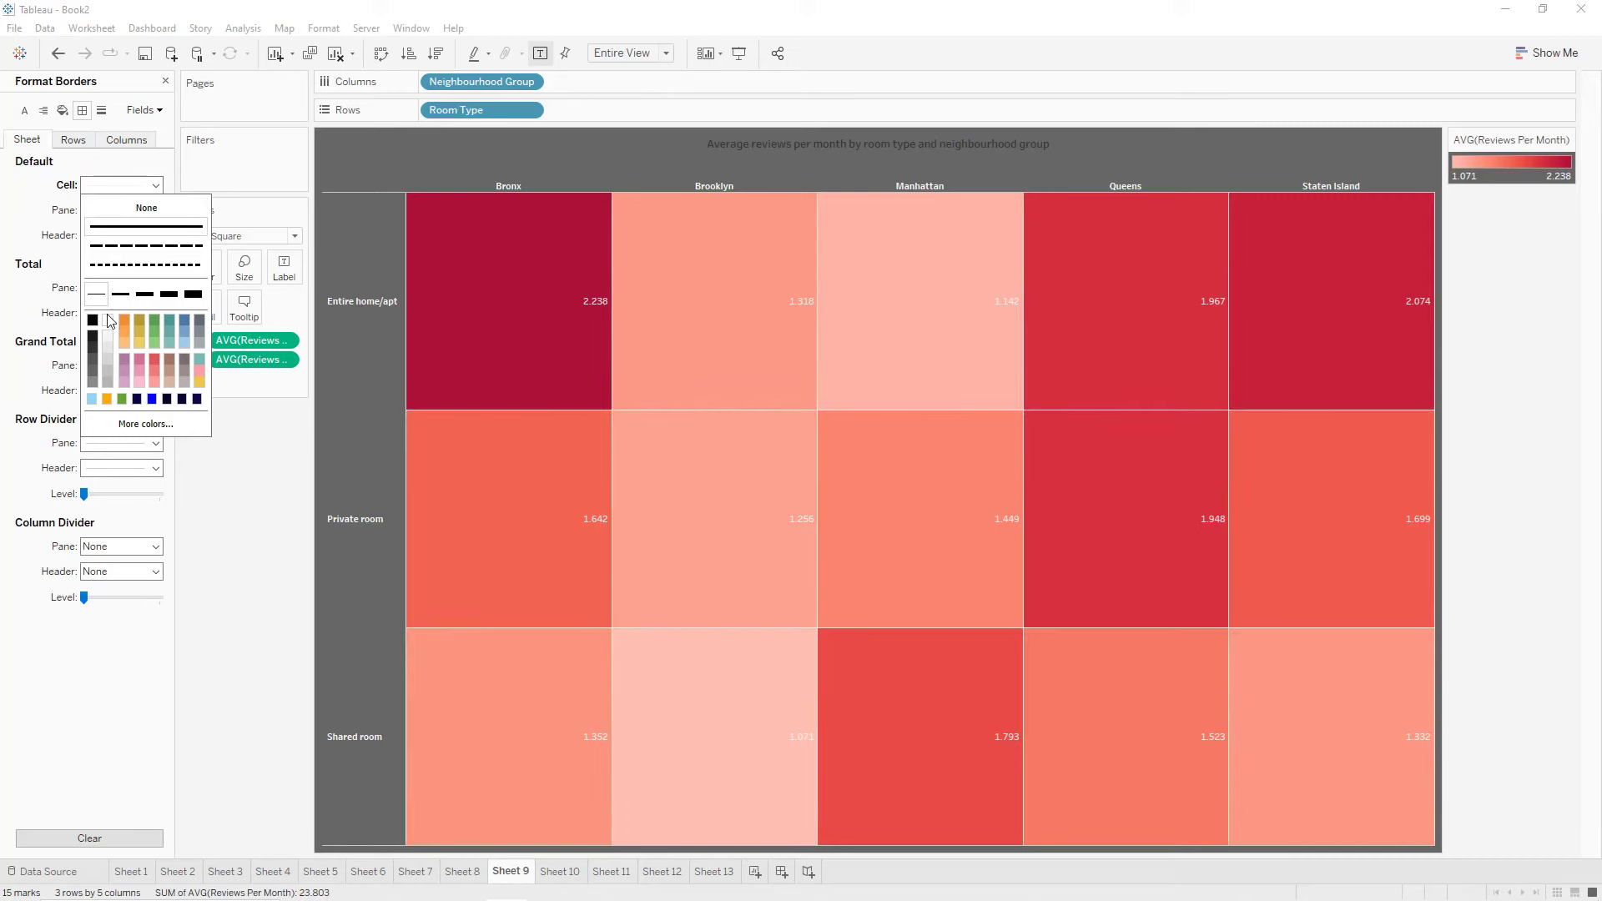
pyautogui.click(44, 251)
pyautogui.click(121, 209)
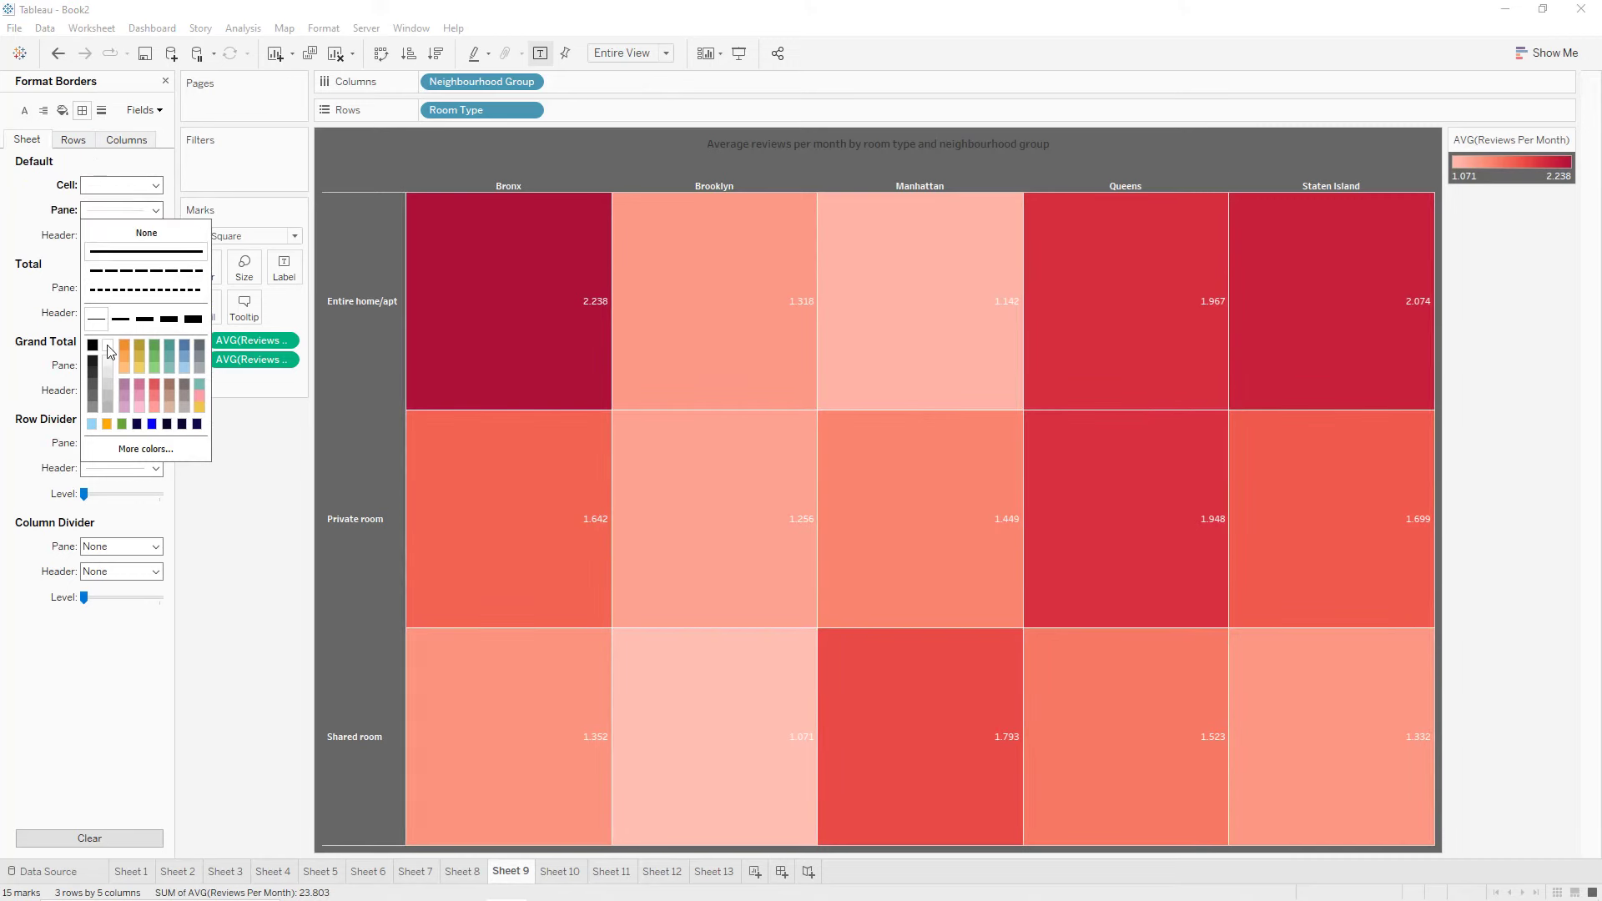
pyautogui.click(99, 318)
pyautogui.click(121, 234)
pyautogui.click(98, 344)
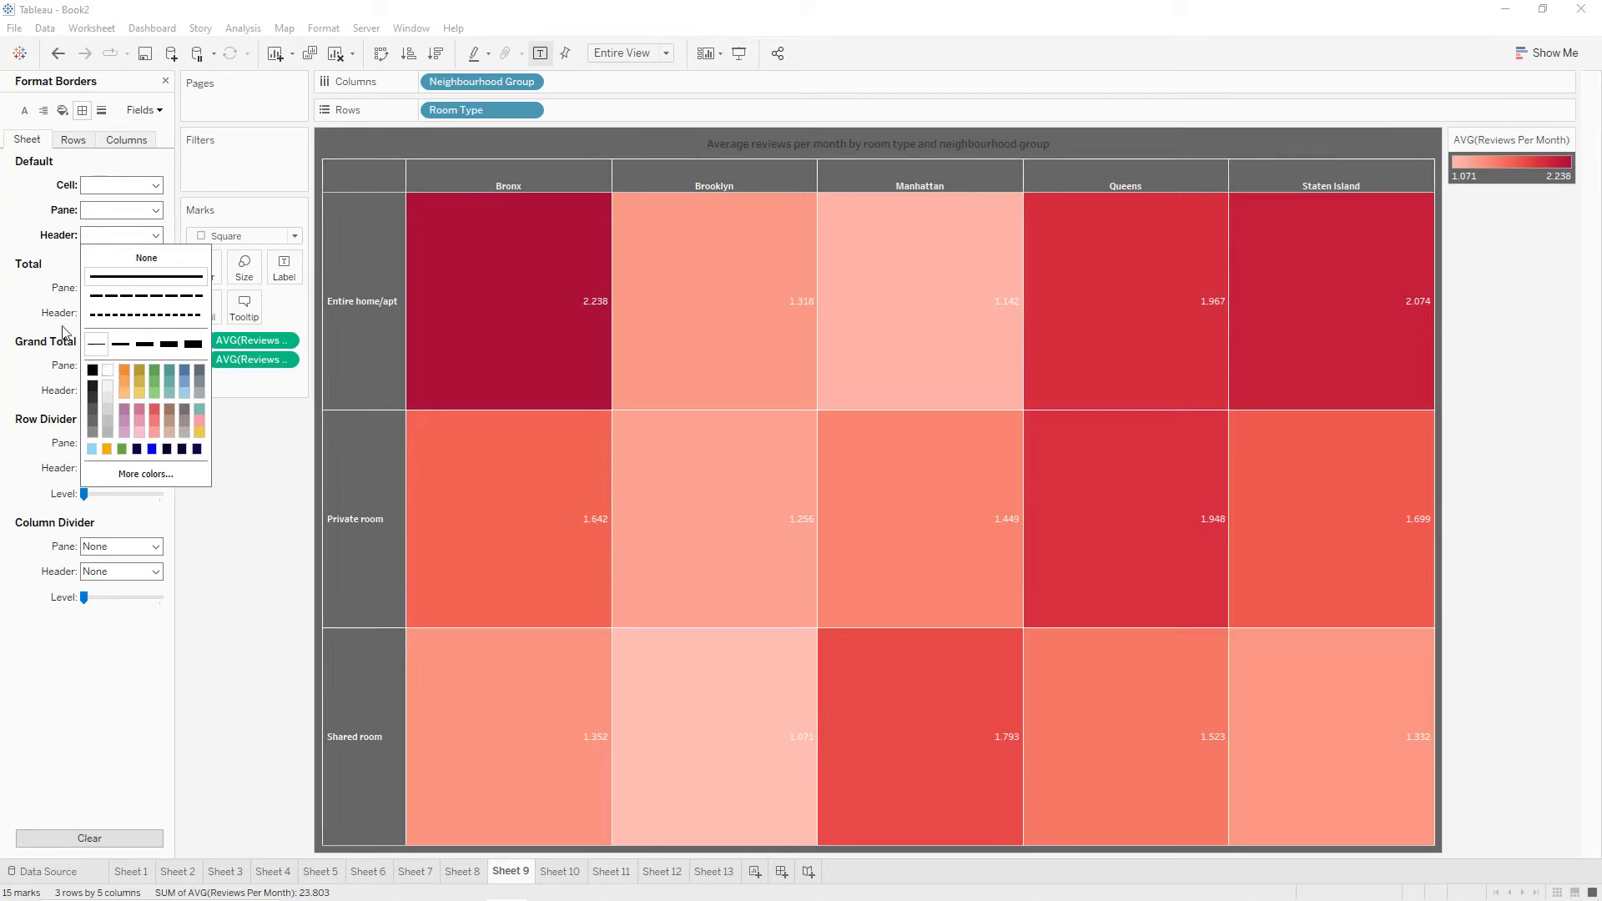
pyautogui.click(35, 317)
# Apply thin white lines to the row divider and column divider panes on Sheet 9.
pyautogui.click(121, 443)
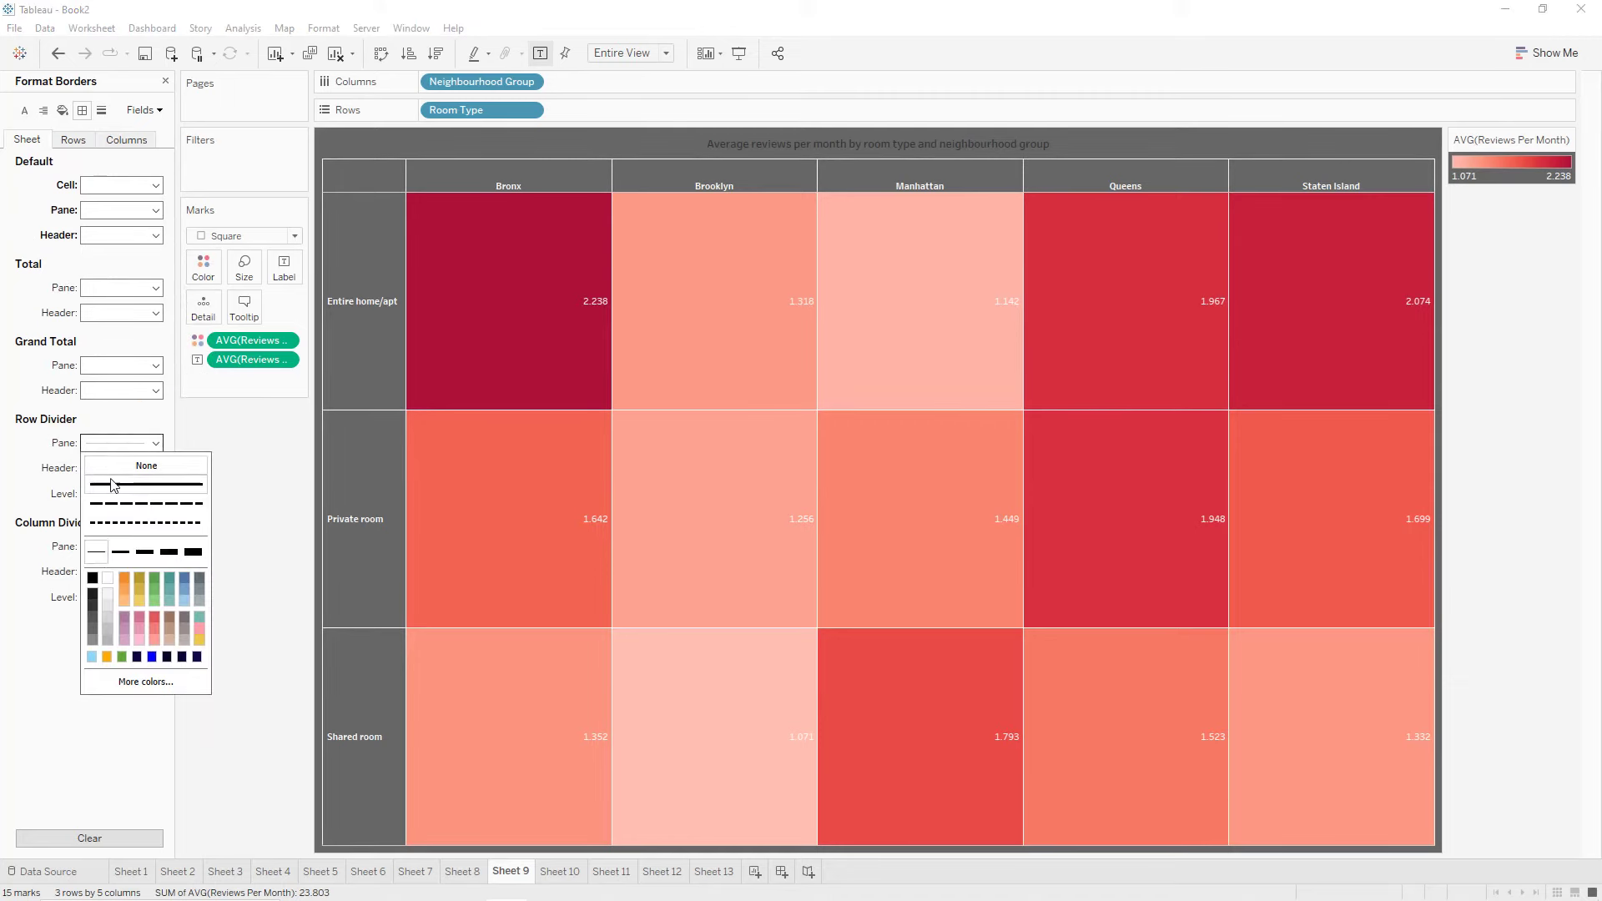
pyautogui.click(89, 551)
pyautogui.click(121, 547)
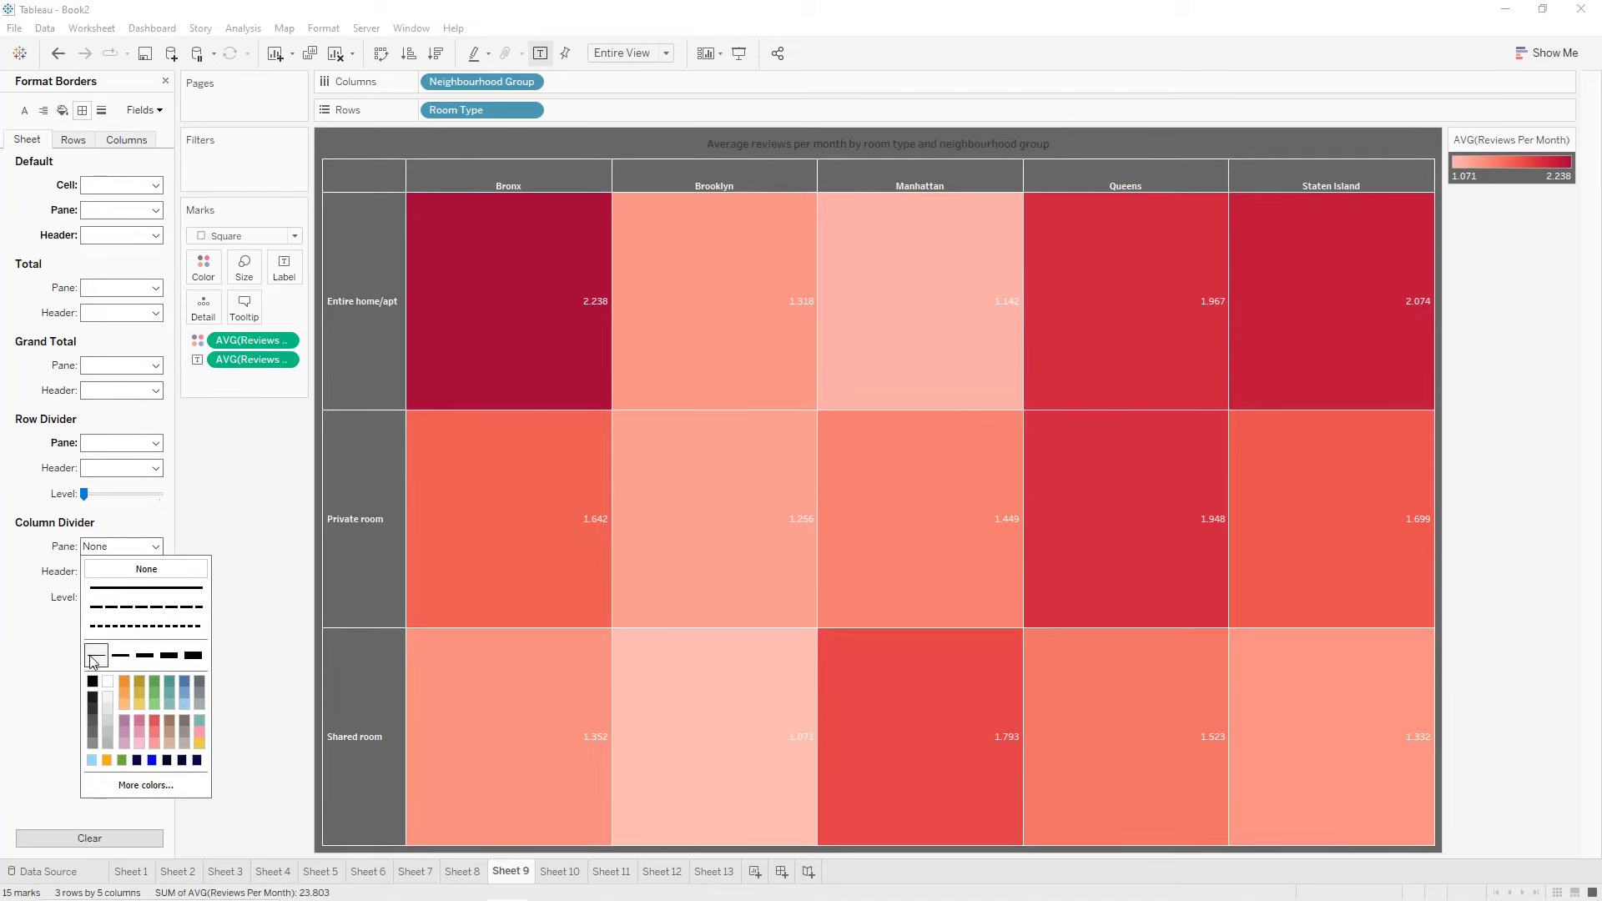
pyautogui.click(61, 672)
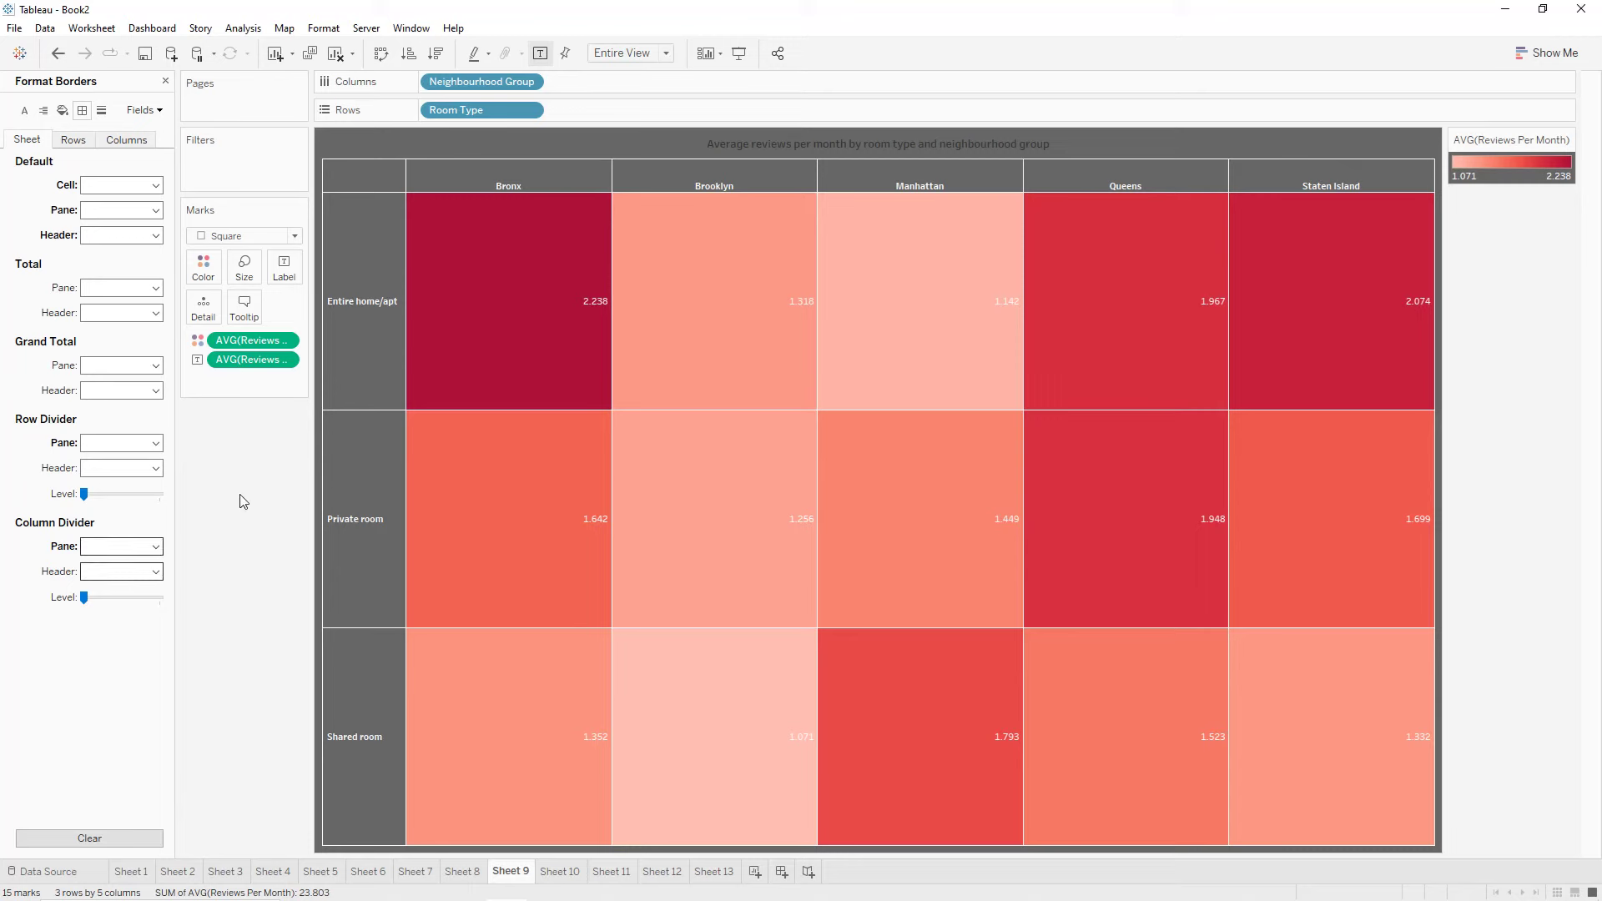
# Centre the default pane and header text horizontally on Sheet 9.
pyautogui.click(43, 110)
pyautogui.click(105, 185)
pyautogui.click(123, 252)
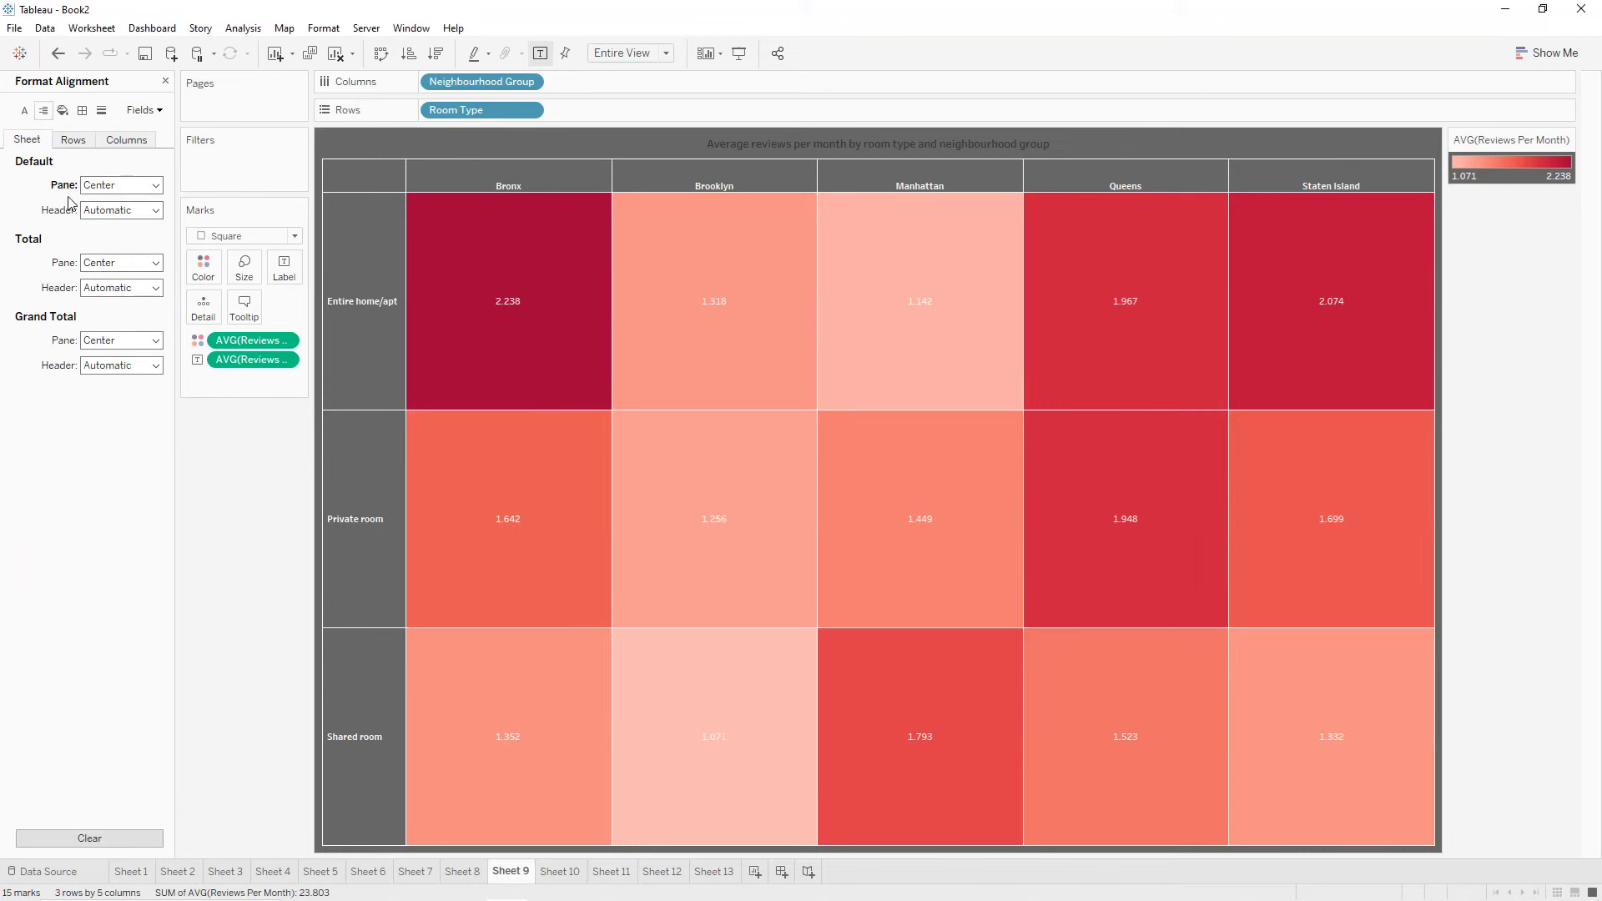
pyautogui.click(105, 212)
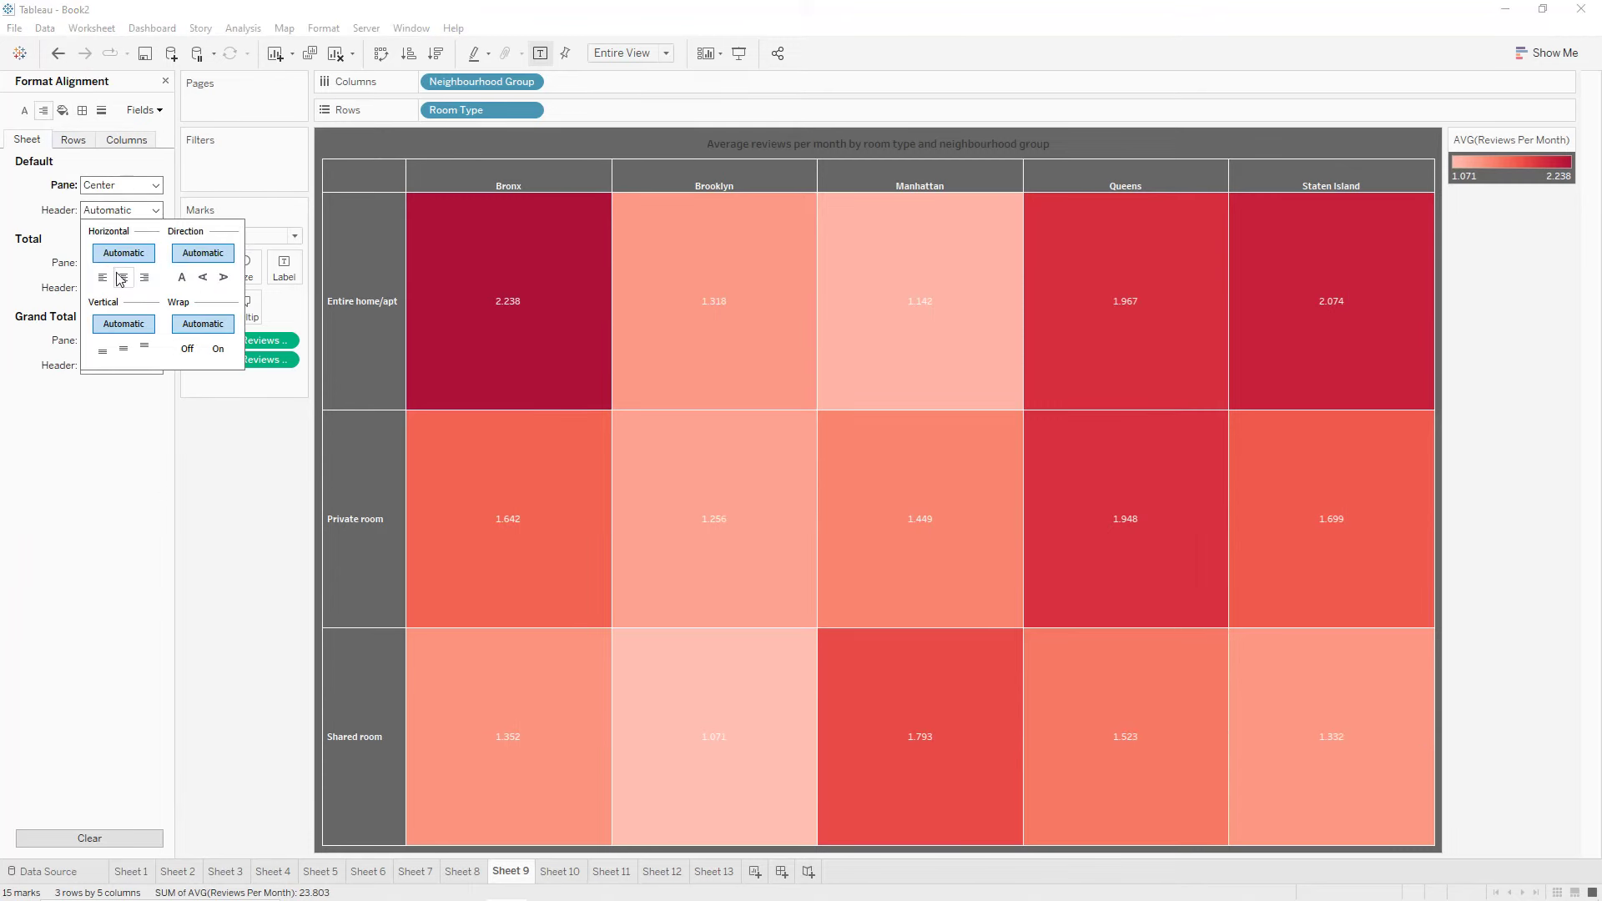
pyautogui.click(124, 278)
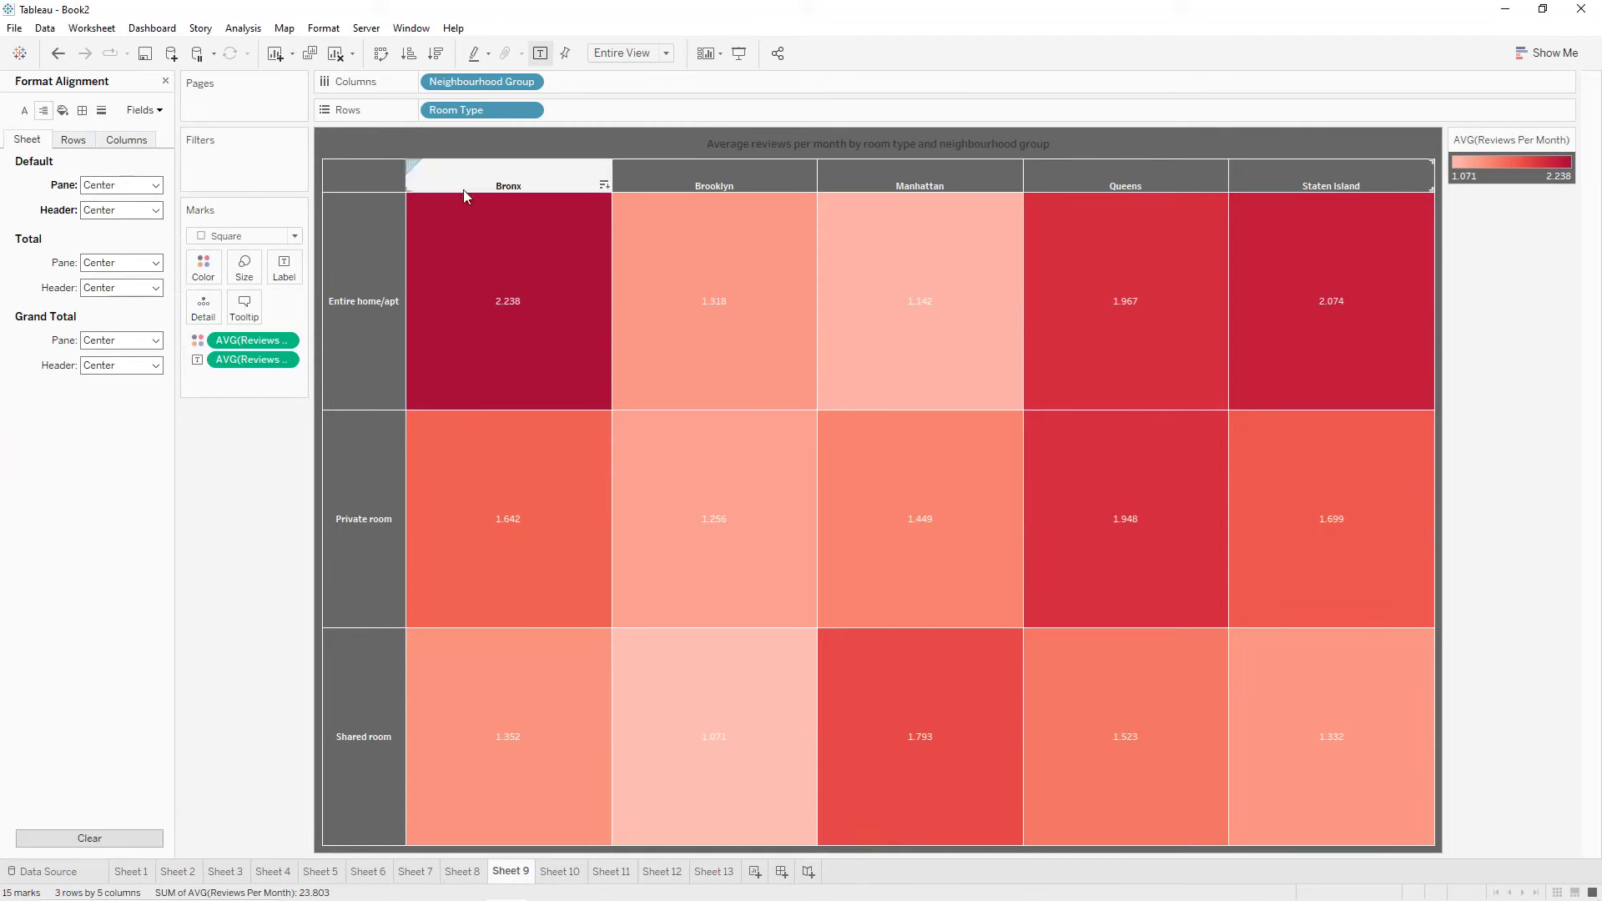
# Set the whole text of Sheet 9's average reviews per month title to white.
pyautogui.doubleClick(687, 149)
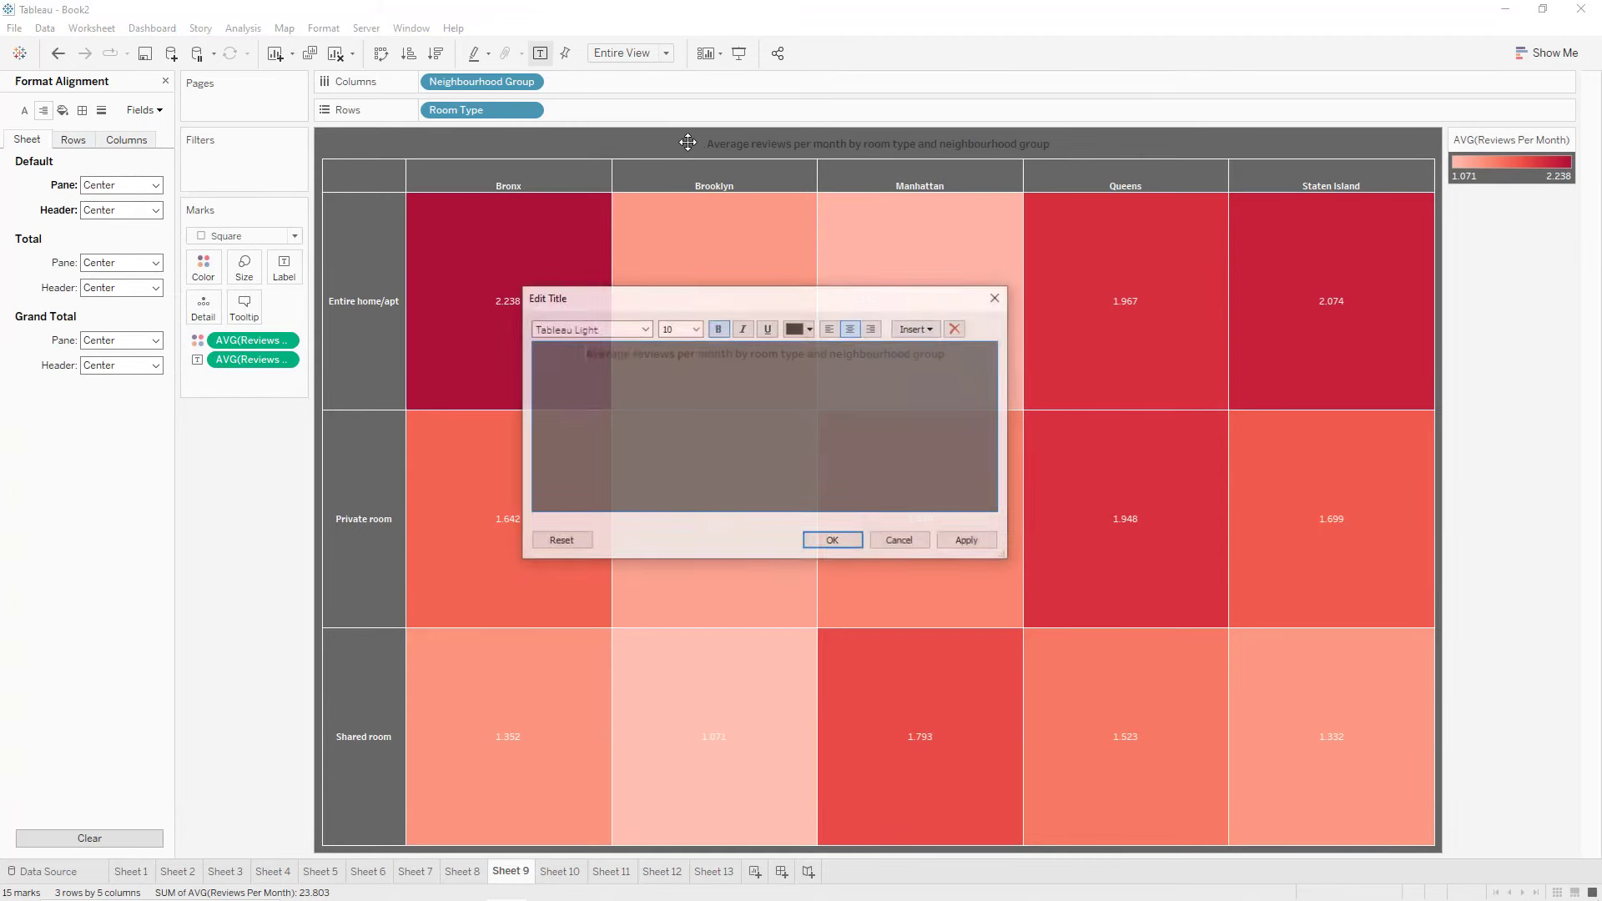
pyautogui.hotkey('ctrl', 'a')
pyautogui.click(809, 328)
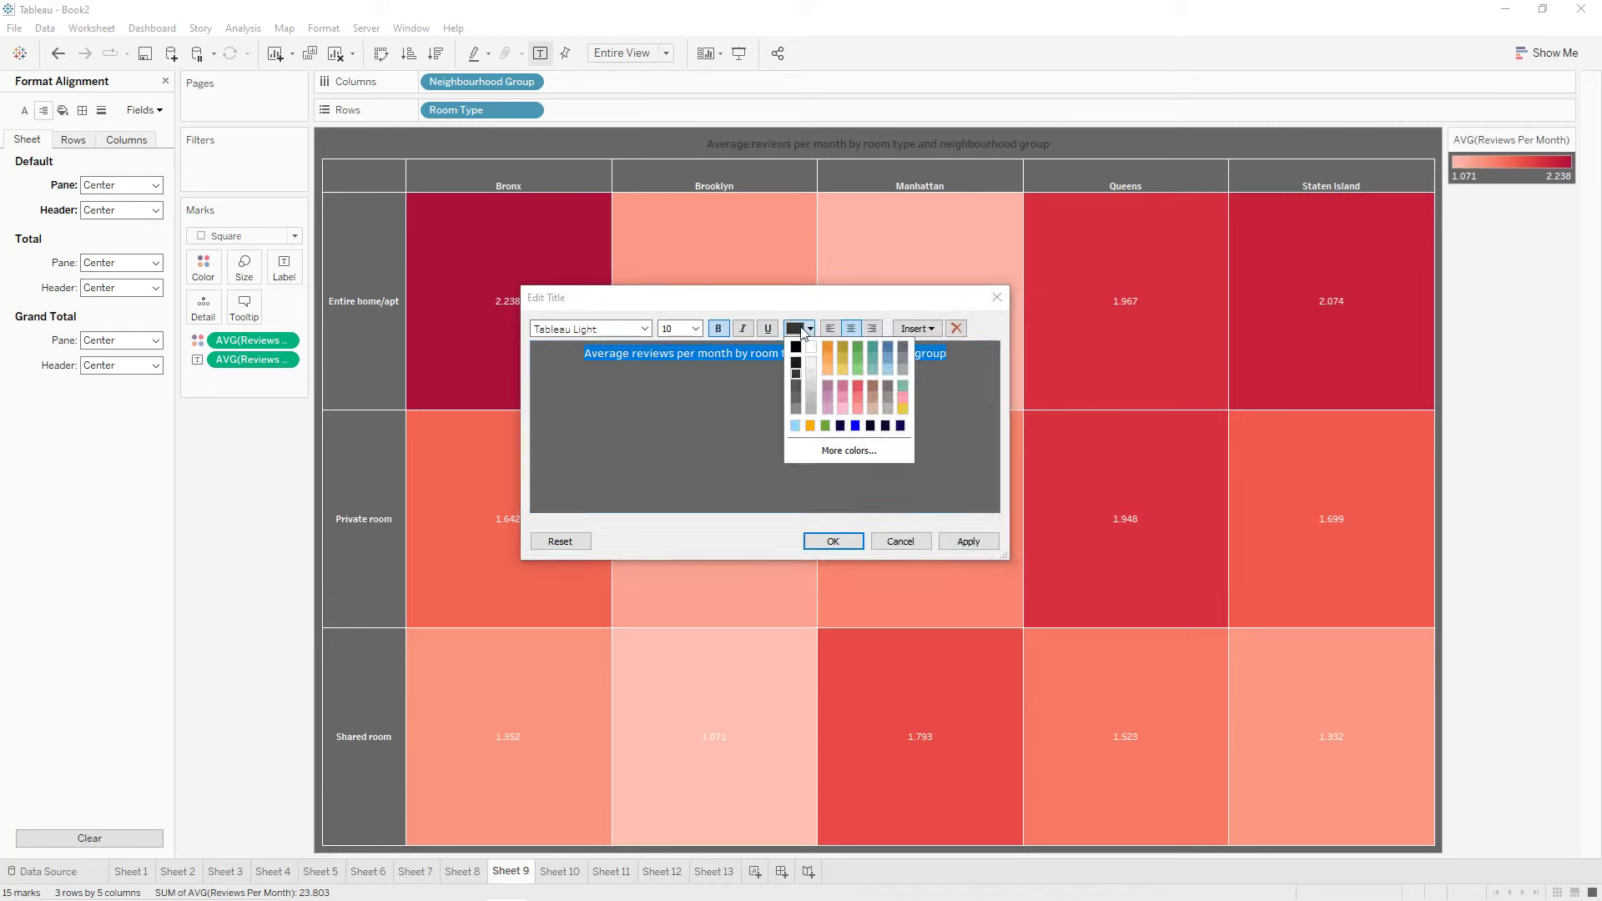
pyautogui.click(811, 347)
pyautogui.click(978, 538)
pyautogui.click(832, 541)
# Add a white border around the title of the average reviews per month heatmap.
pyautogui.rightClick(856, 149)
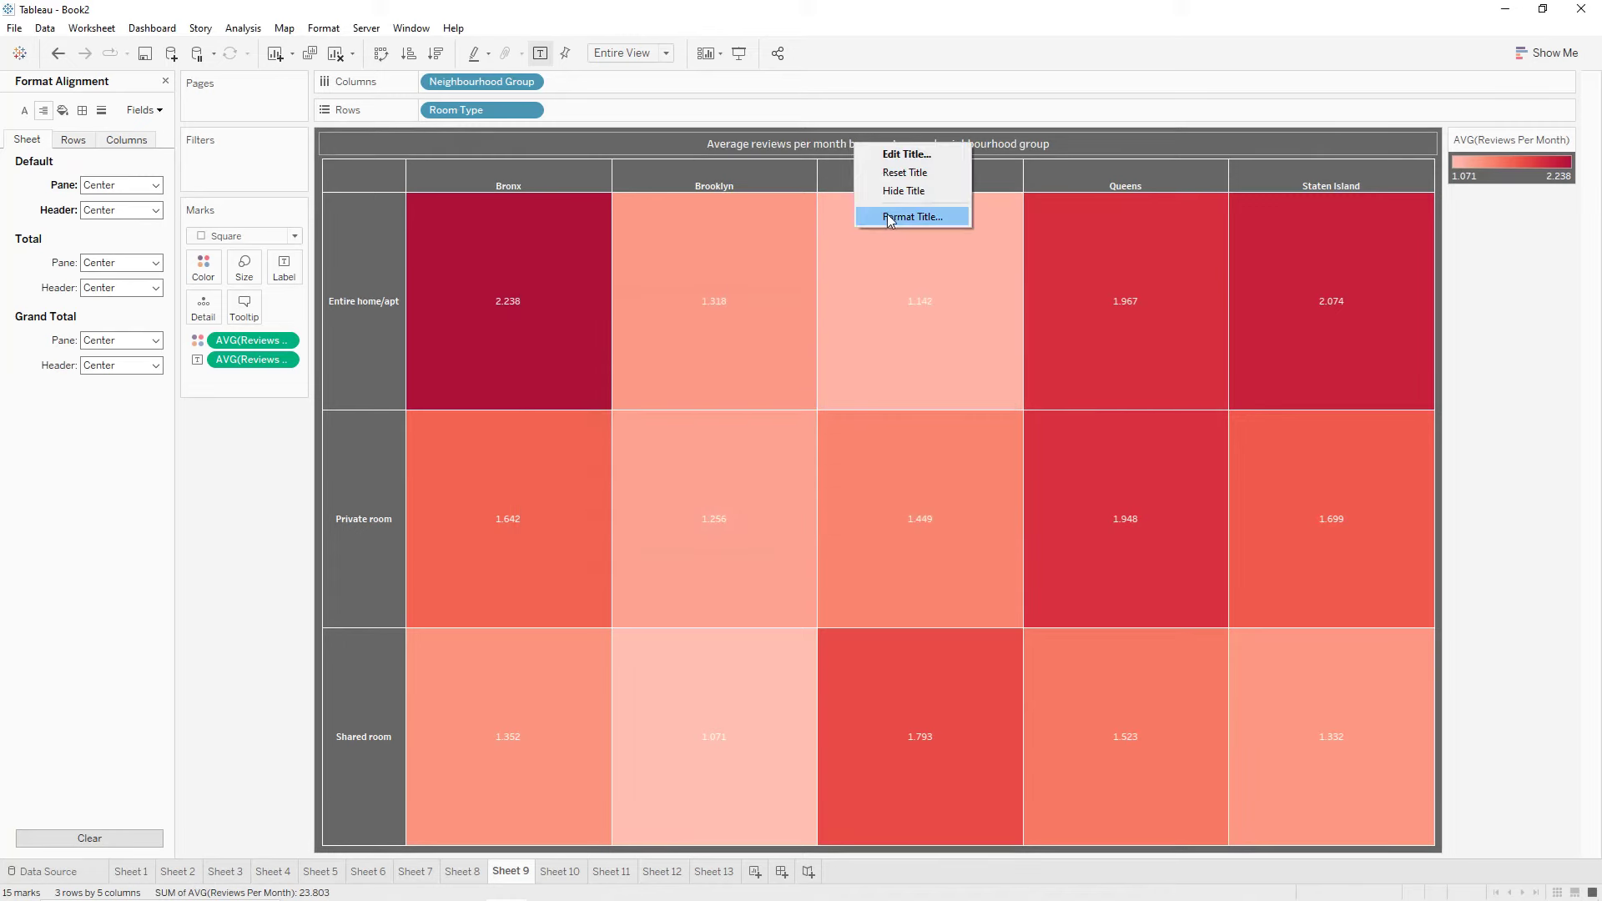
pyautogui.click(891, 214)
pyautogui.click(117, 157)
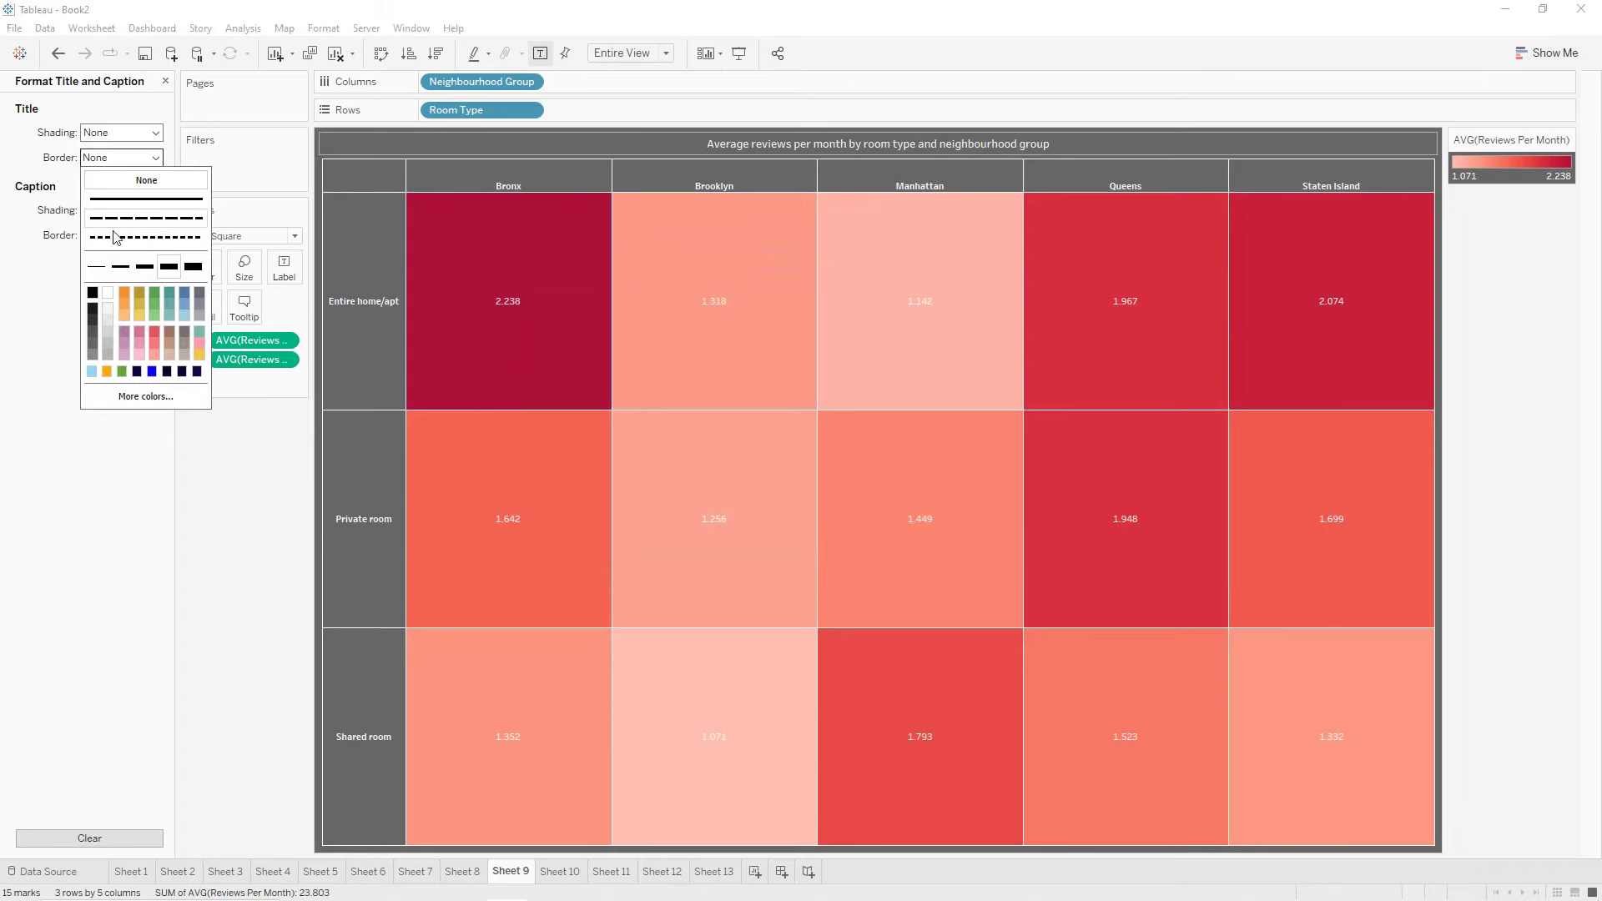
pyautogui.click(107, 293)
pyautogui.click(35, 287)
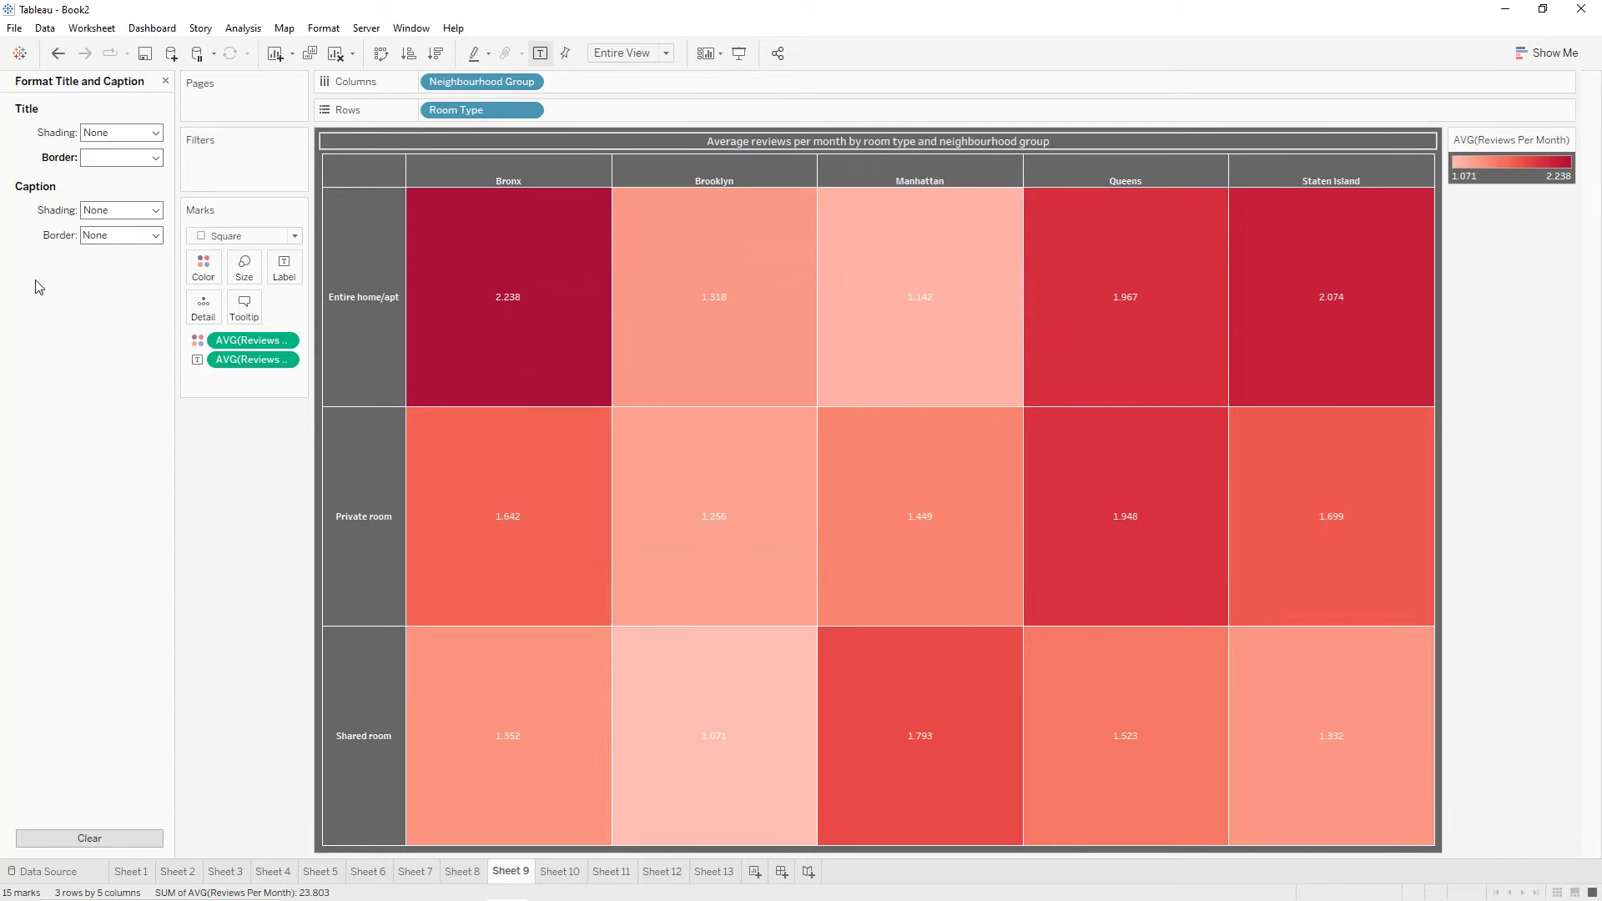
# Format the average price values on Sheet 4 as custom currency with a $ prefix and two decimal places.
pyautogui.click(410, 878)
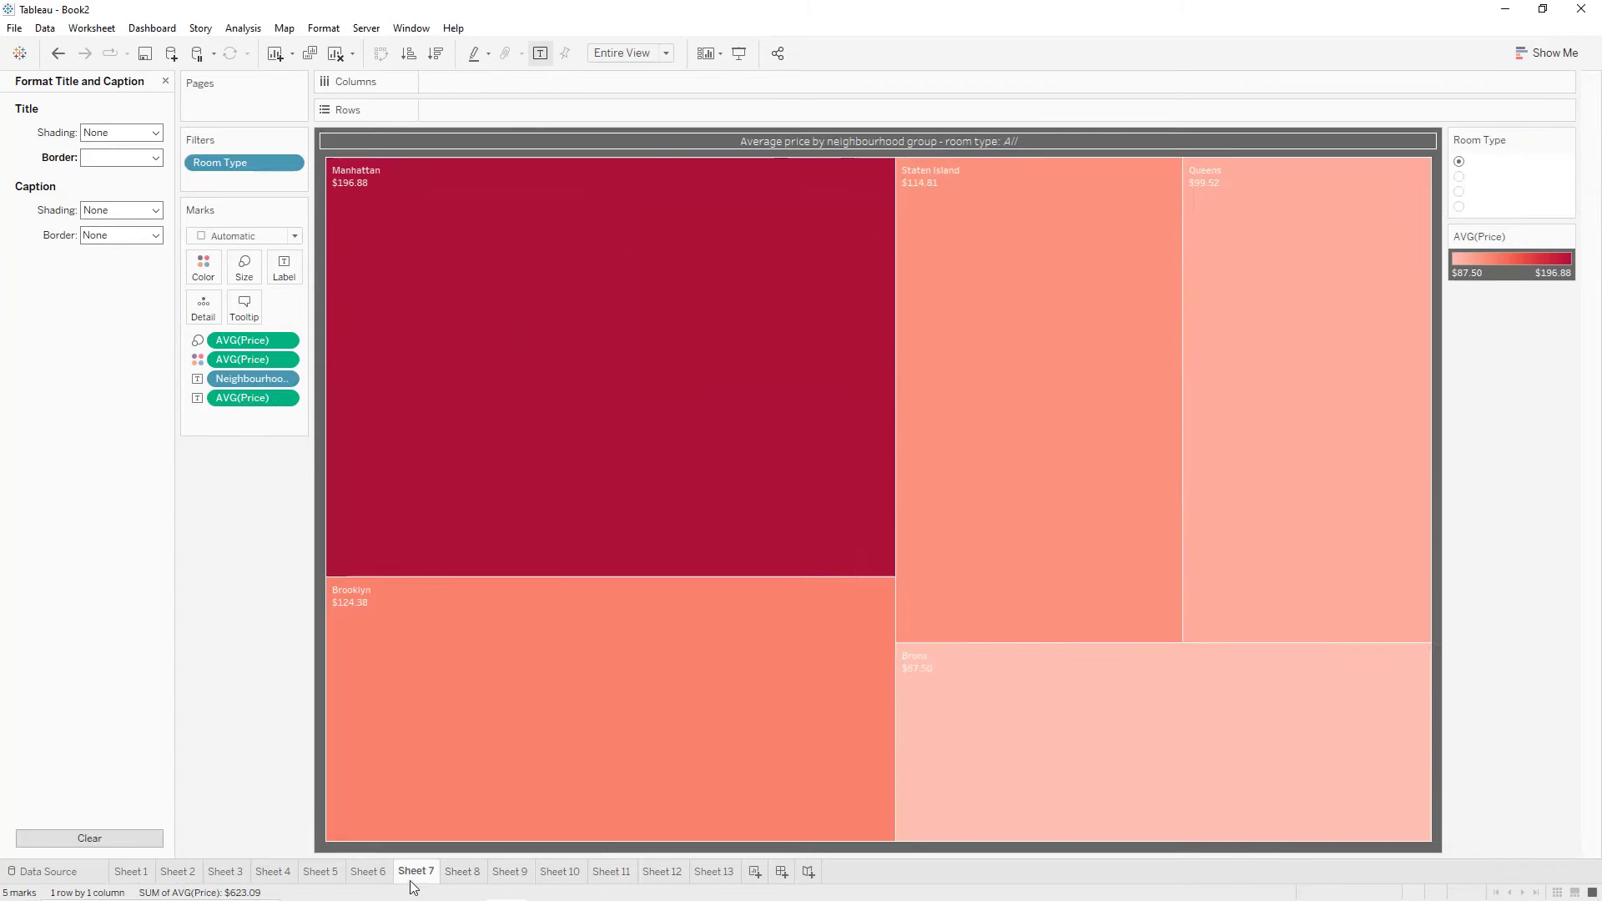
pyautogui.click(380, 874)
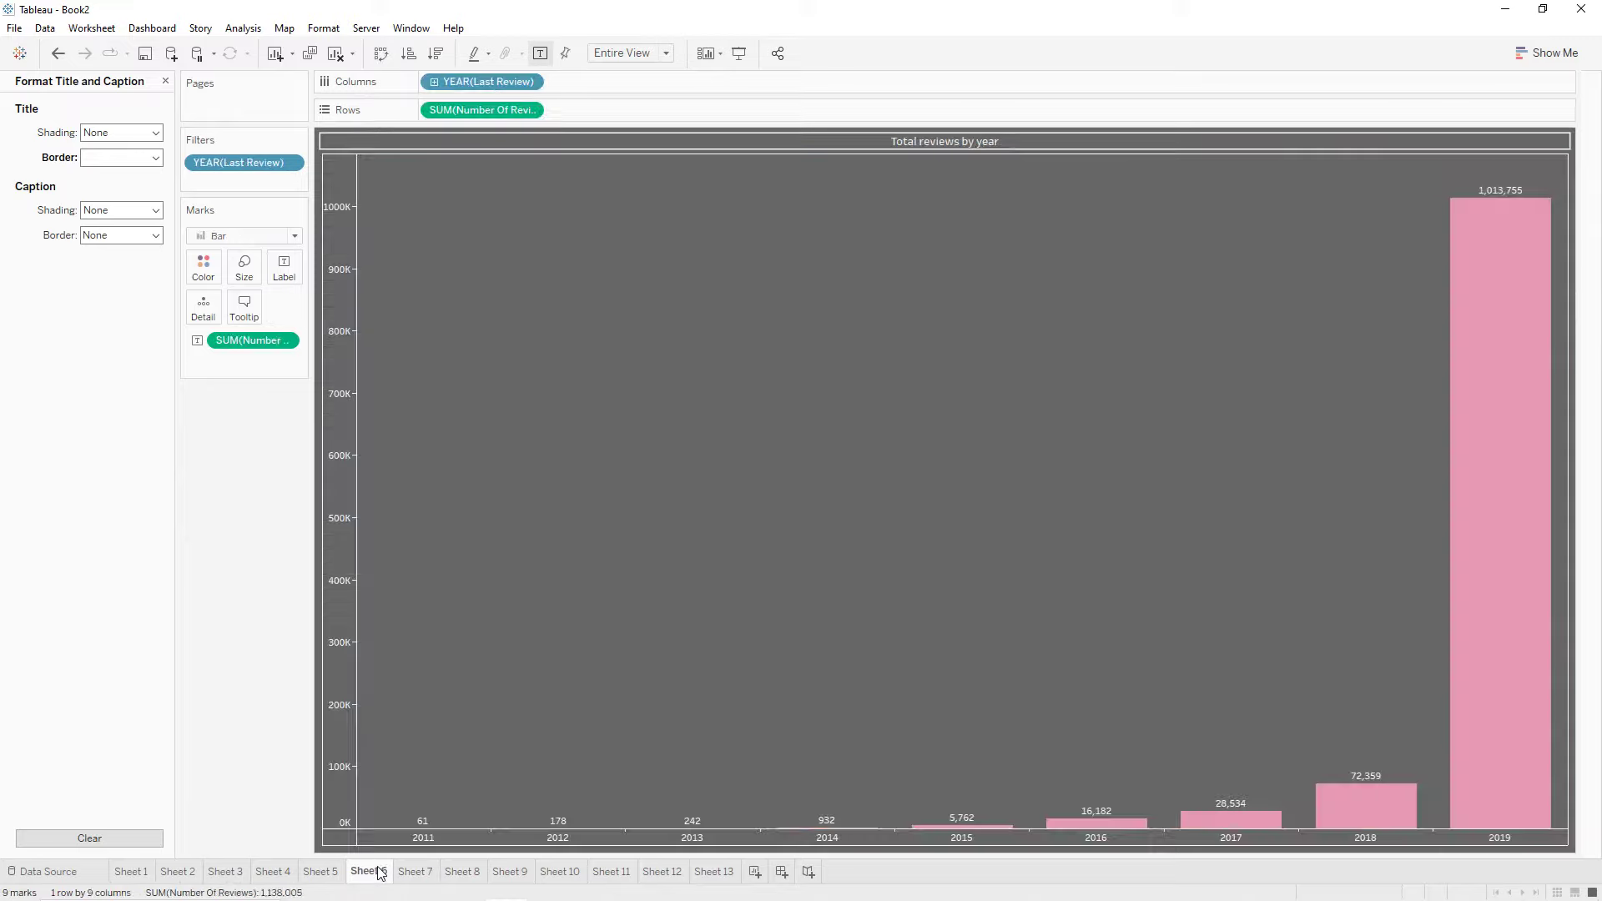
pyautogui.click(317, 872)
pyautogui.click(272, 873)
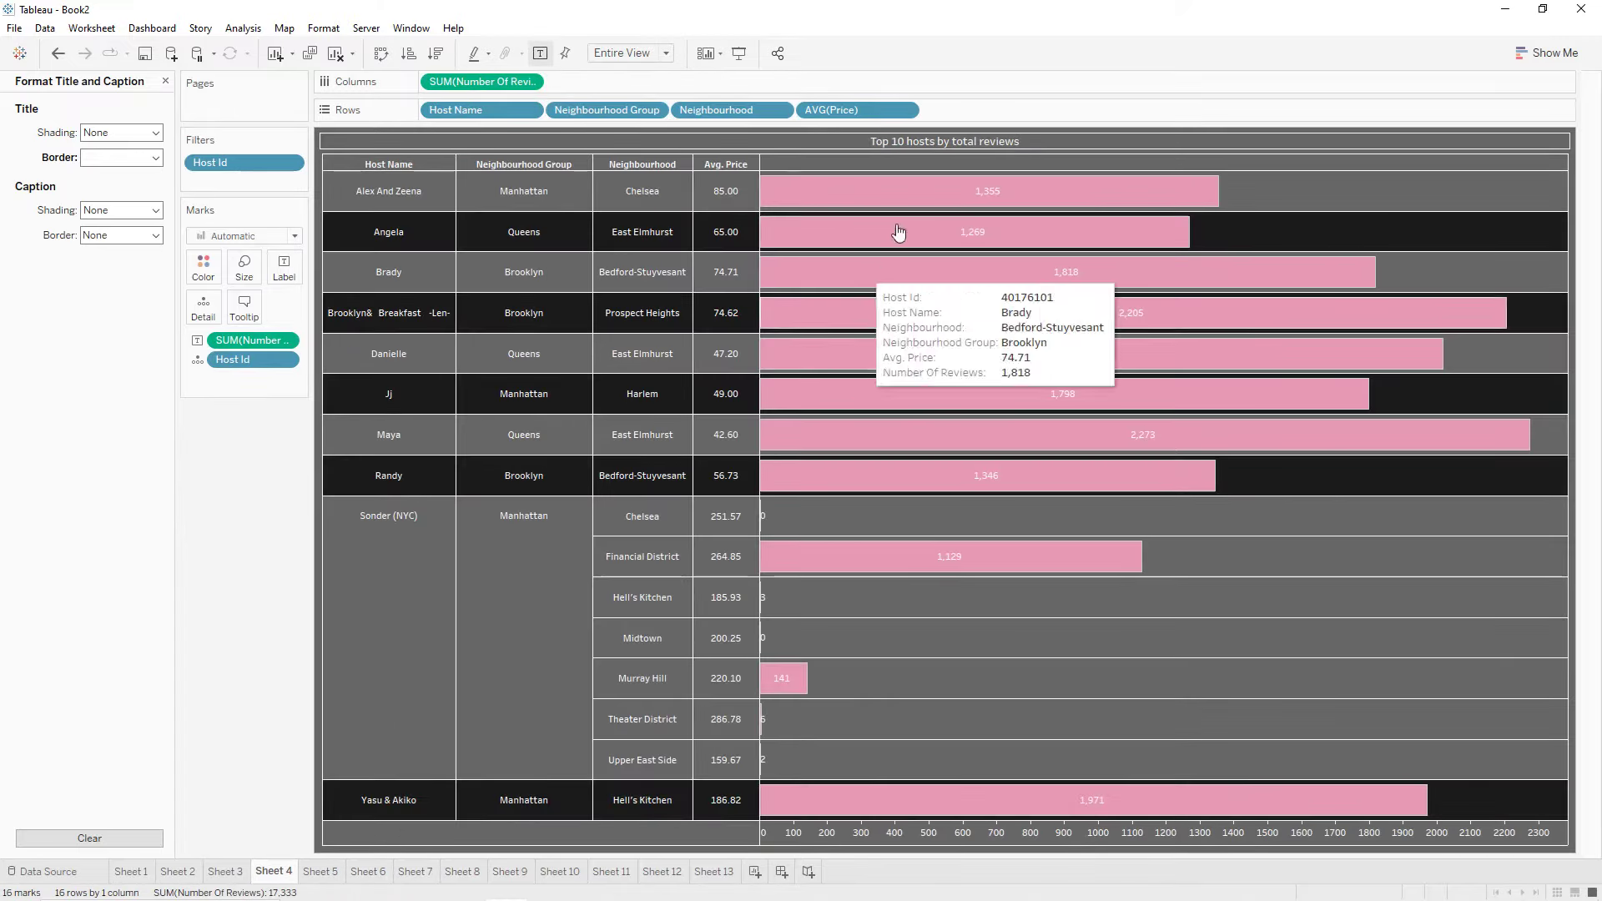
pyautogui.click(908, 111)
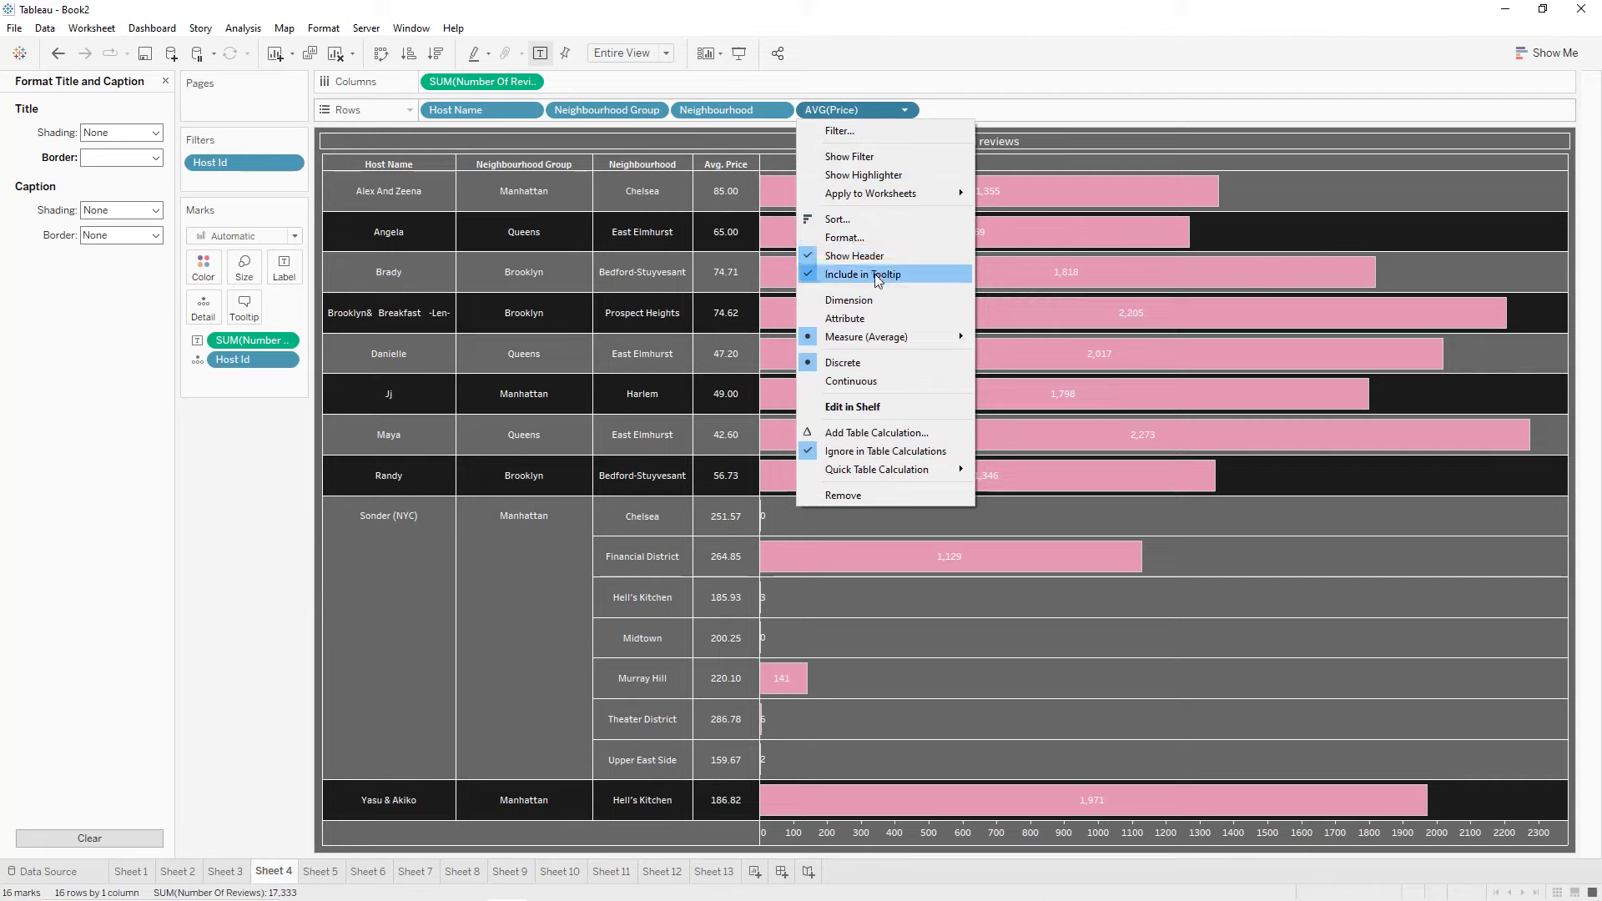
pyautogui.click(849, 242)
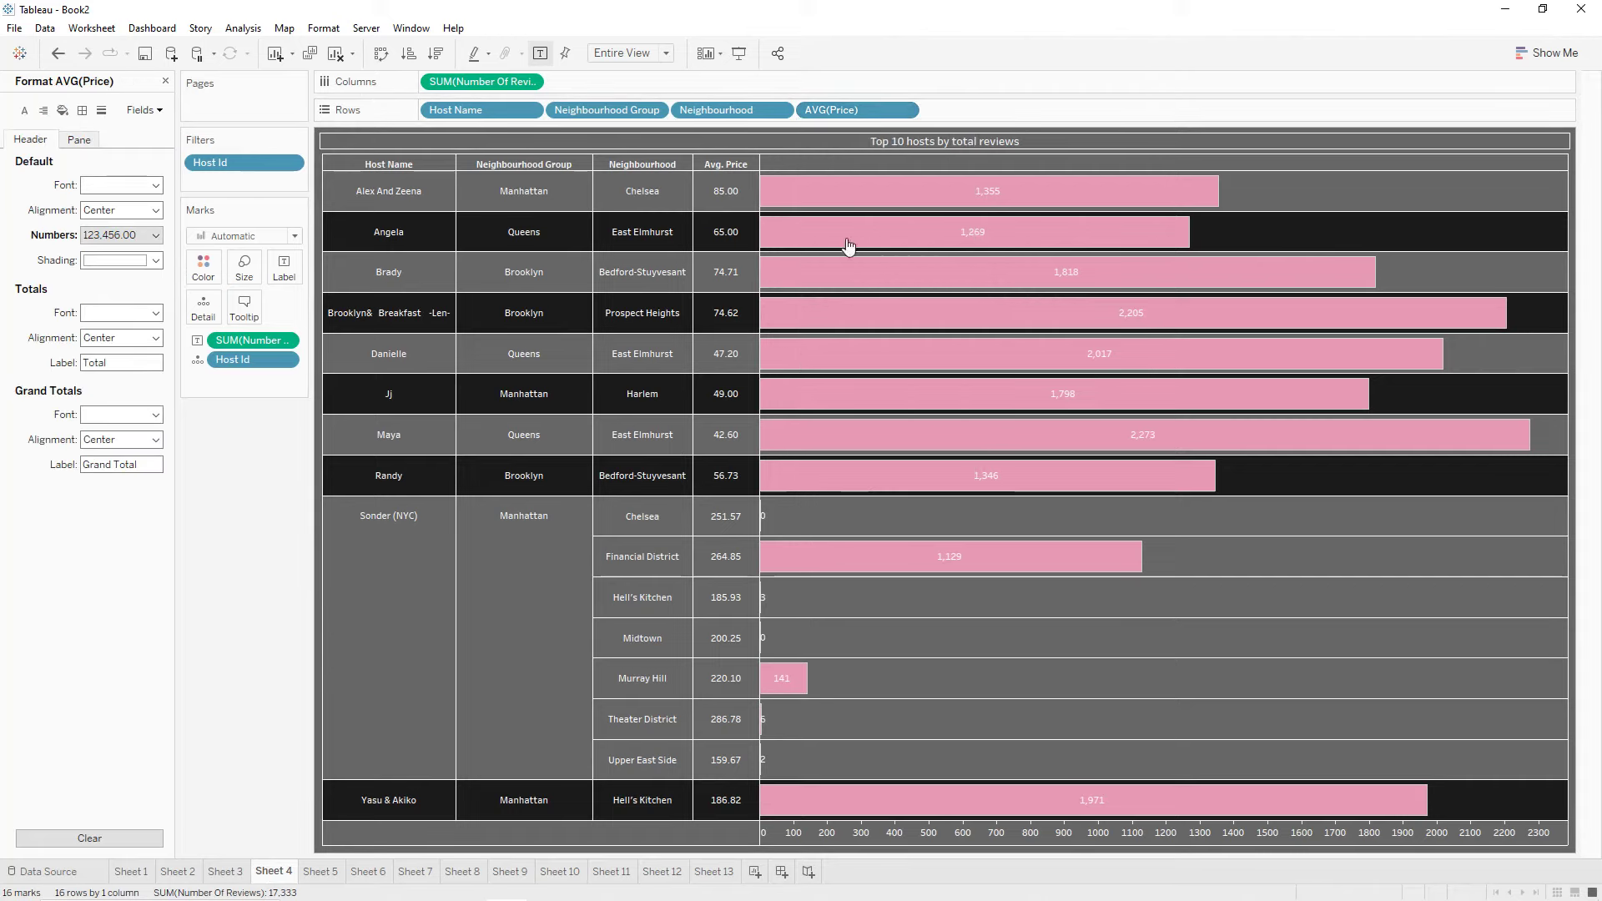
pyautogui.click(126, 235)
pyautogui.click(150, 312)
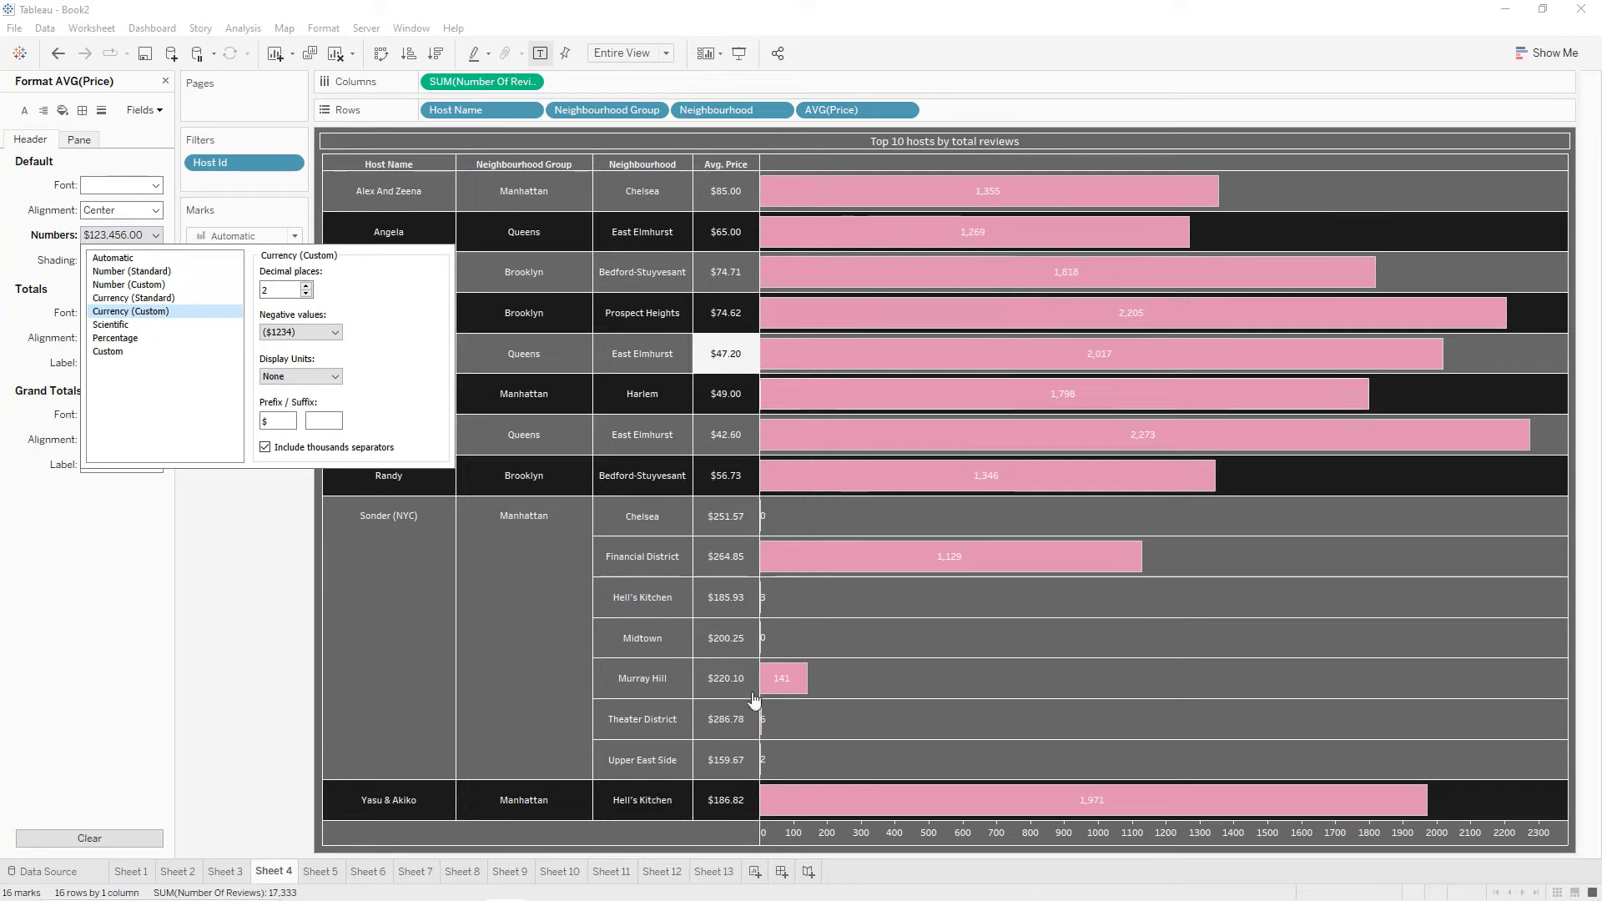
pyautogui.click(398, 675)
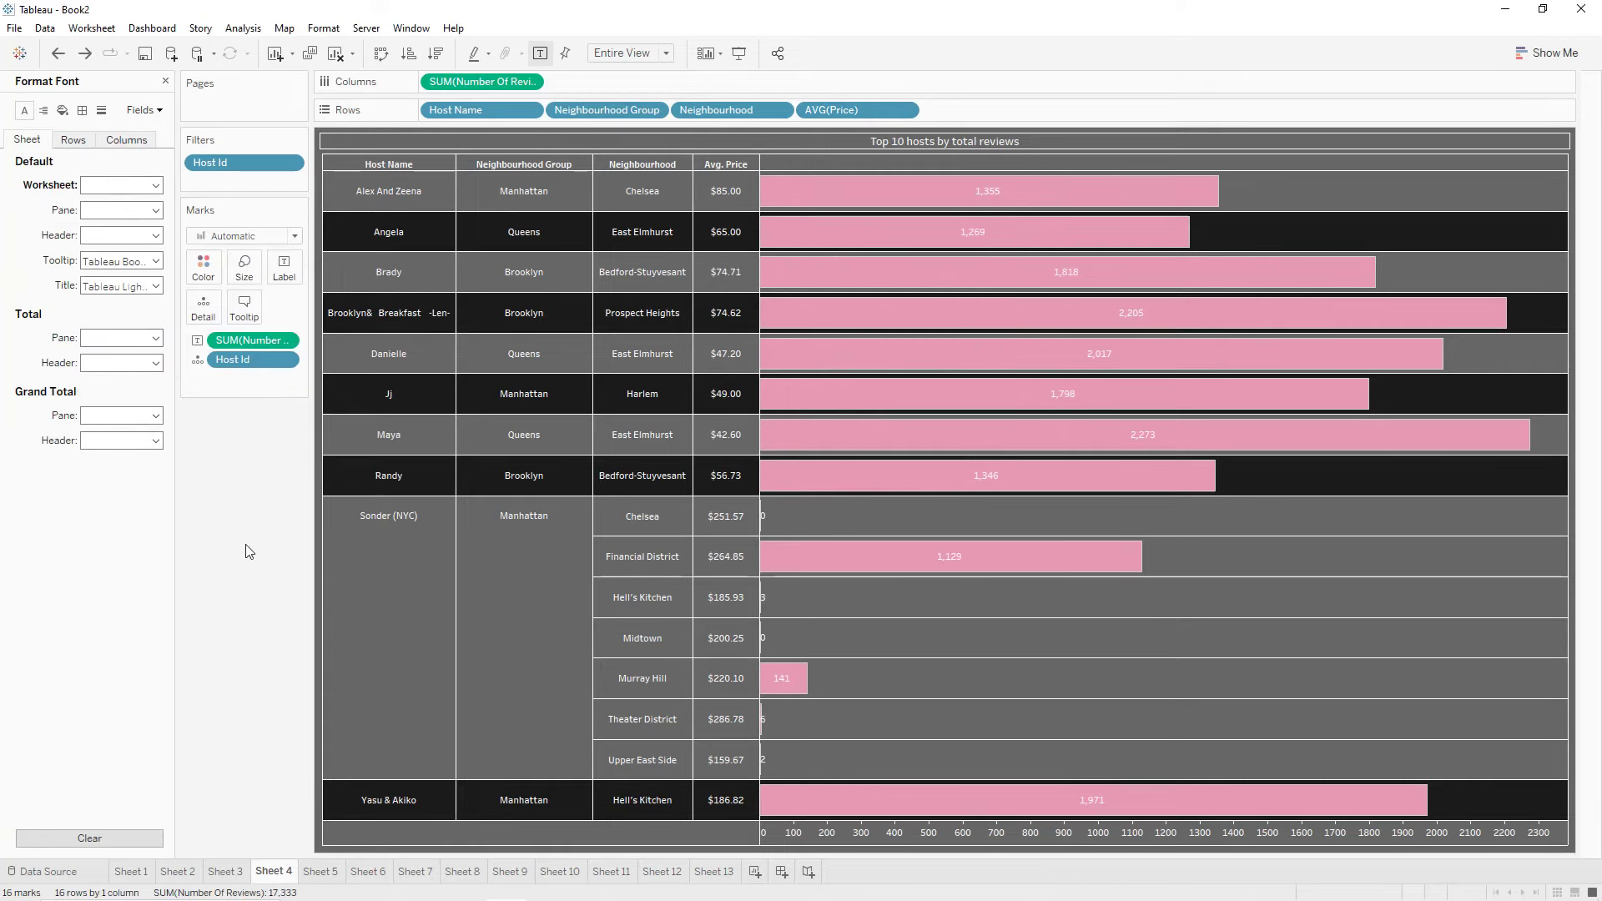
# Shade the whole worksheet background of the total hosts sheet, Sheet 10, dark grey.
pyautogui.click(556, 871)
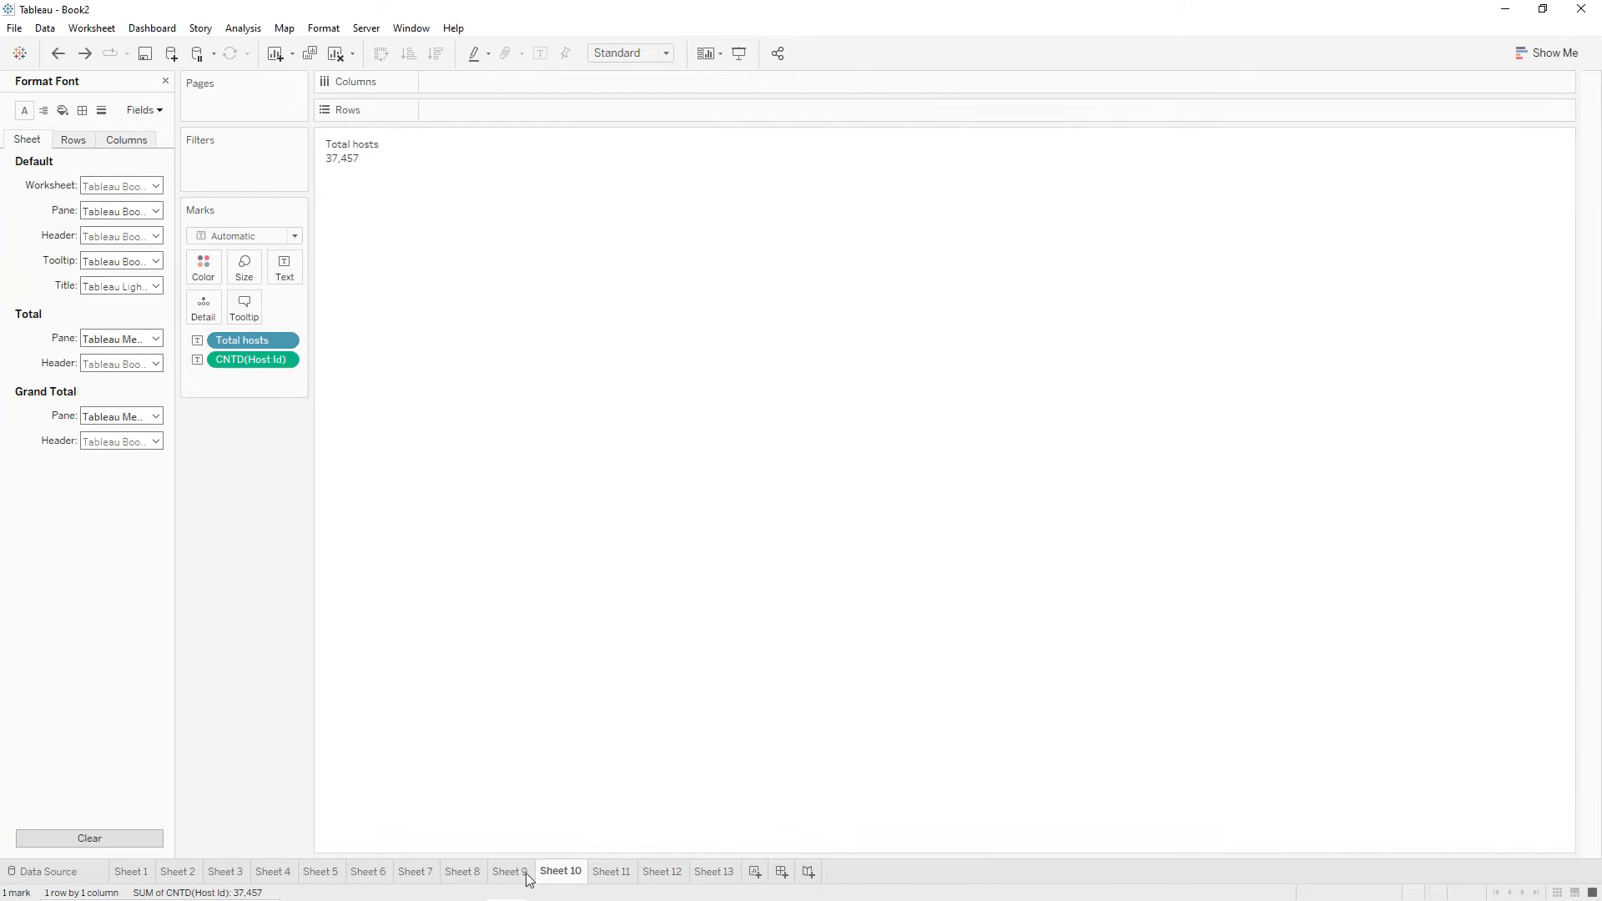
pyautogui.click(529, 874)
pyautogui.click(557, 873)
pyautogui.click(63, 111)
pyautogui.click(105, 185)
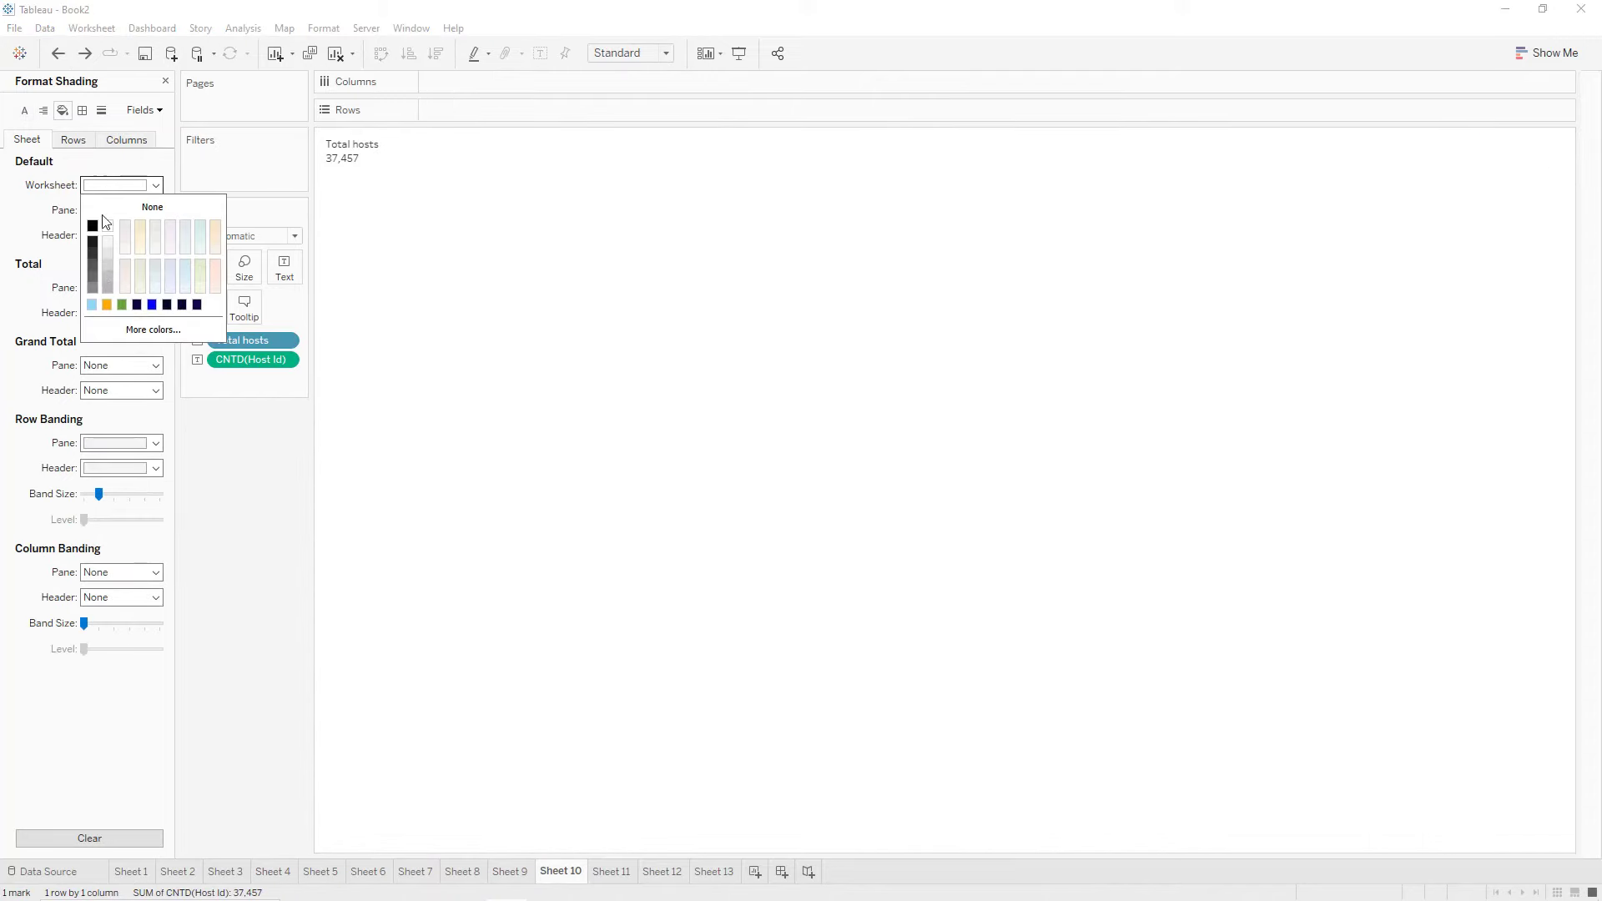
pyautogui.click(94, 274)
# Set the default worksheet font colour on Sheet 10 to white.
pyautogui.click(25, 115)
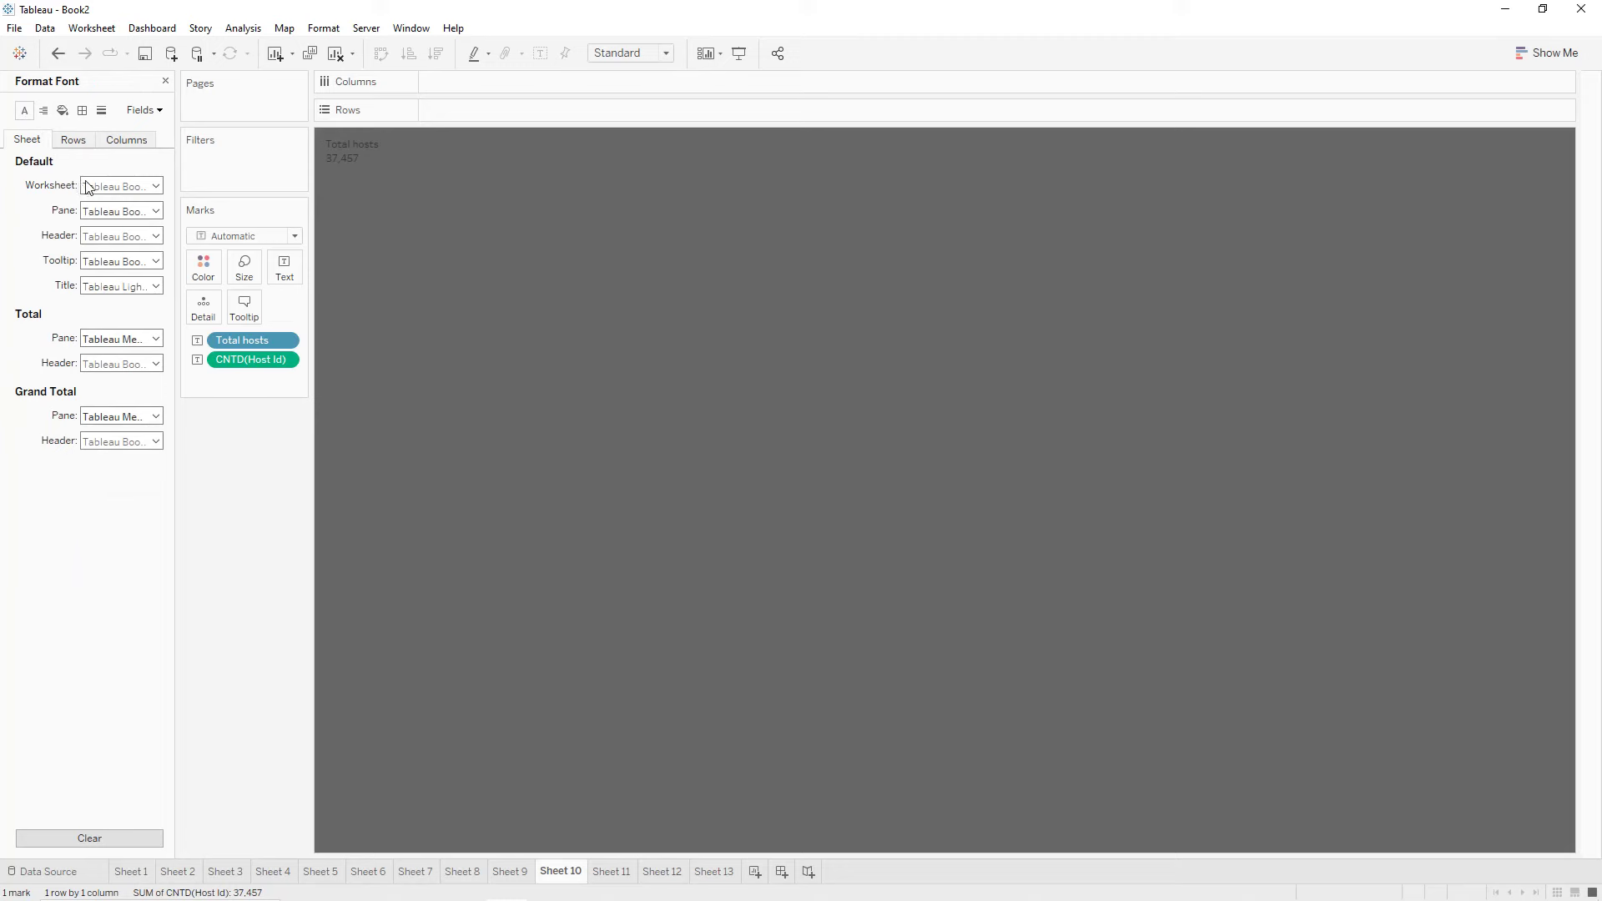
pyautogui.click(125, 185)
pyautogui.click(111, 251)
pyautogui.click(122, 233)
pyautogui.click(113, 249)
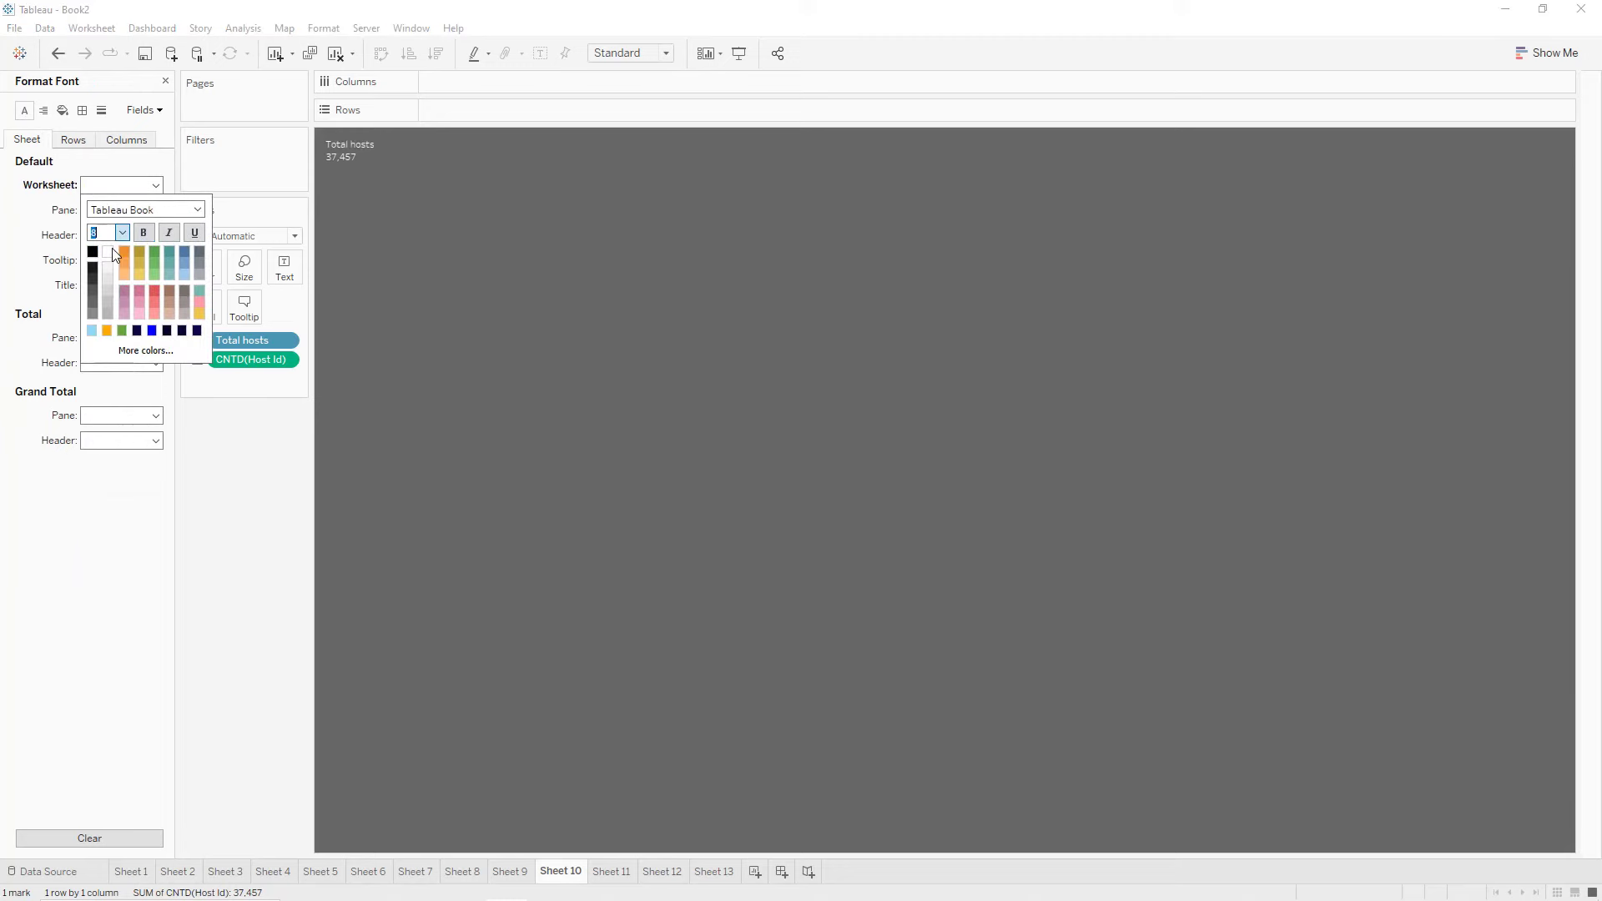
pyautogui.click(122, 235)
pyautogui.click(111, 261)
pyautogui.click(29, 142)
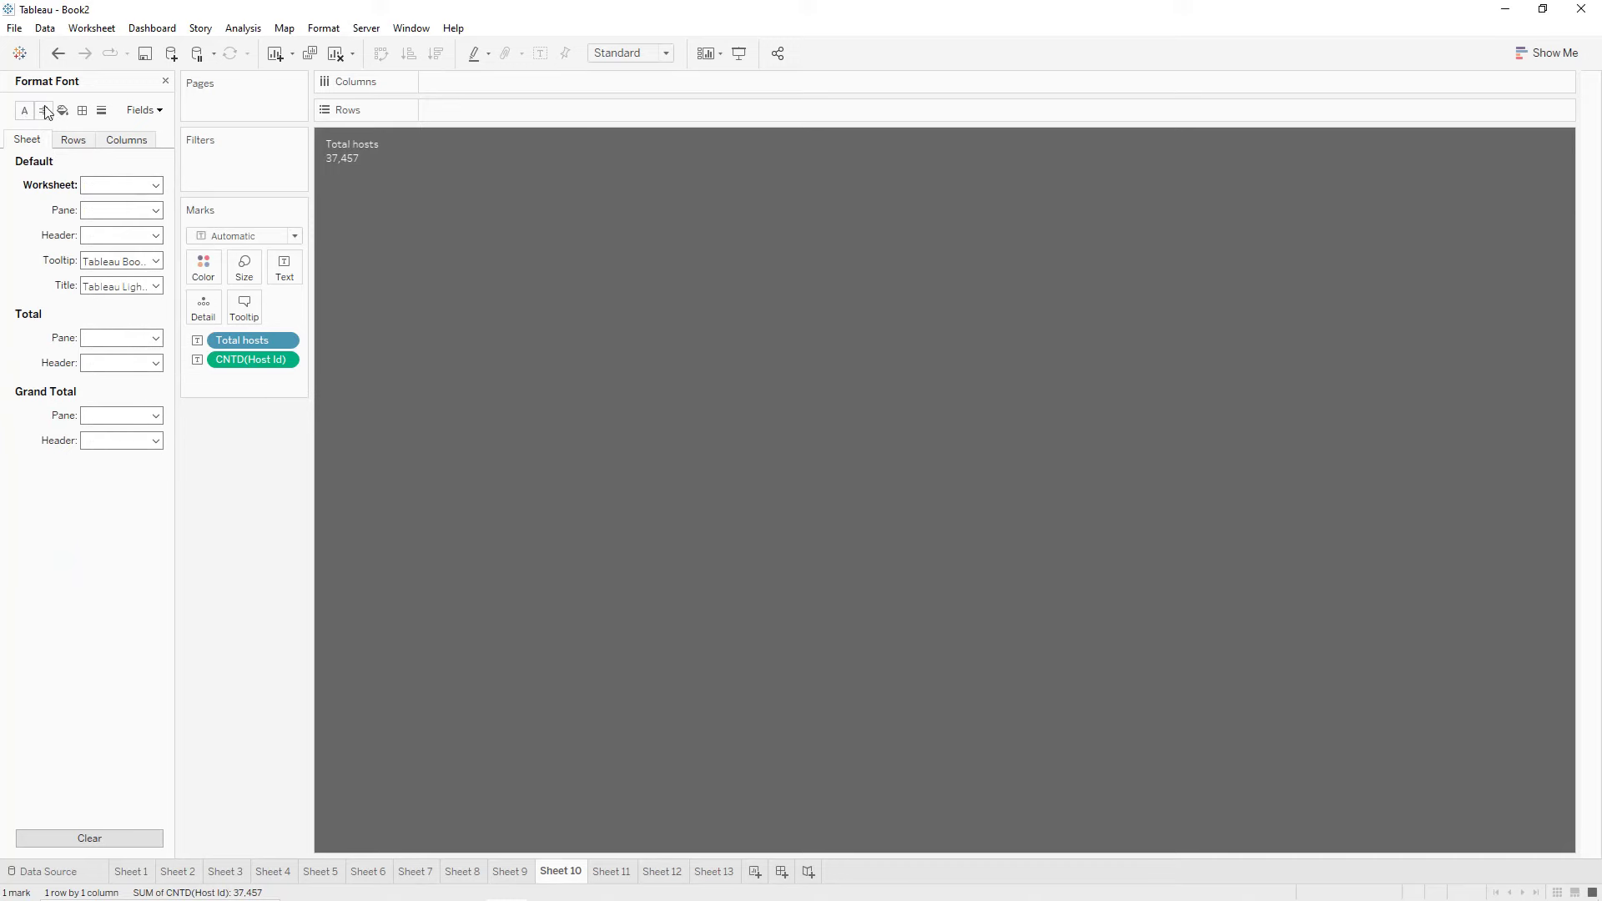
# Centre the default pane text horizontally on Sheet 10.
pyautogui.click(44, 110)
pyautogui.click(103, 185)
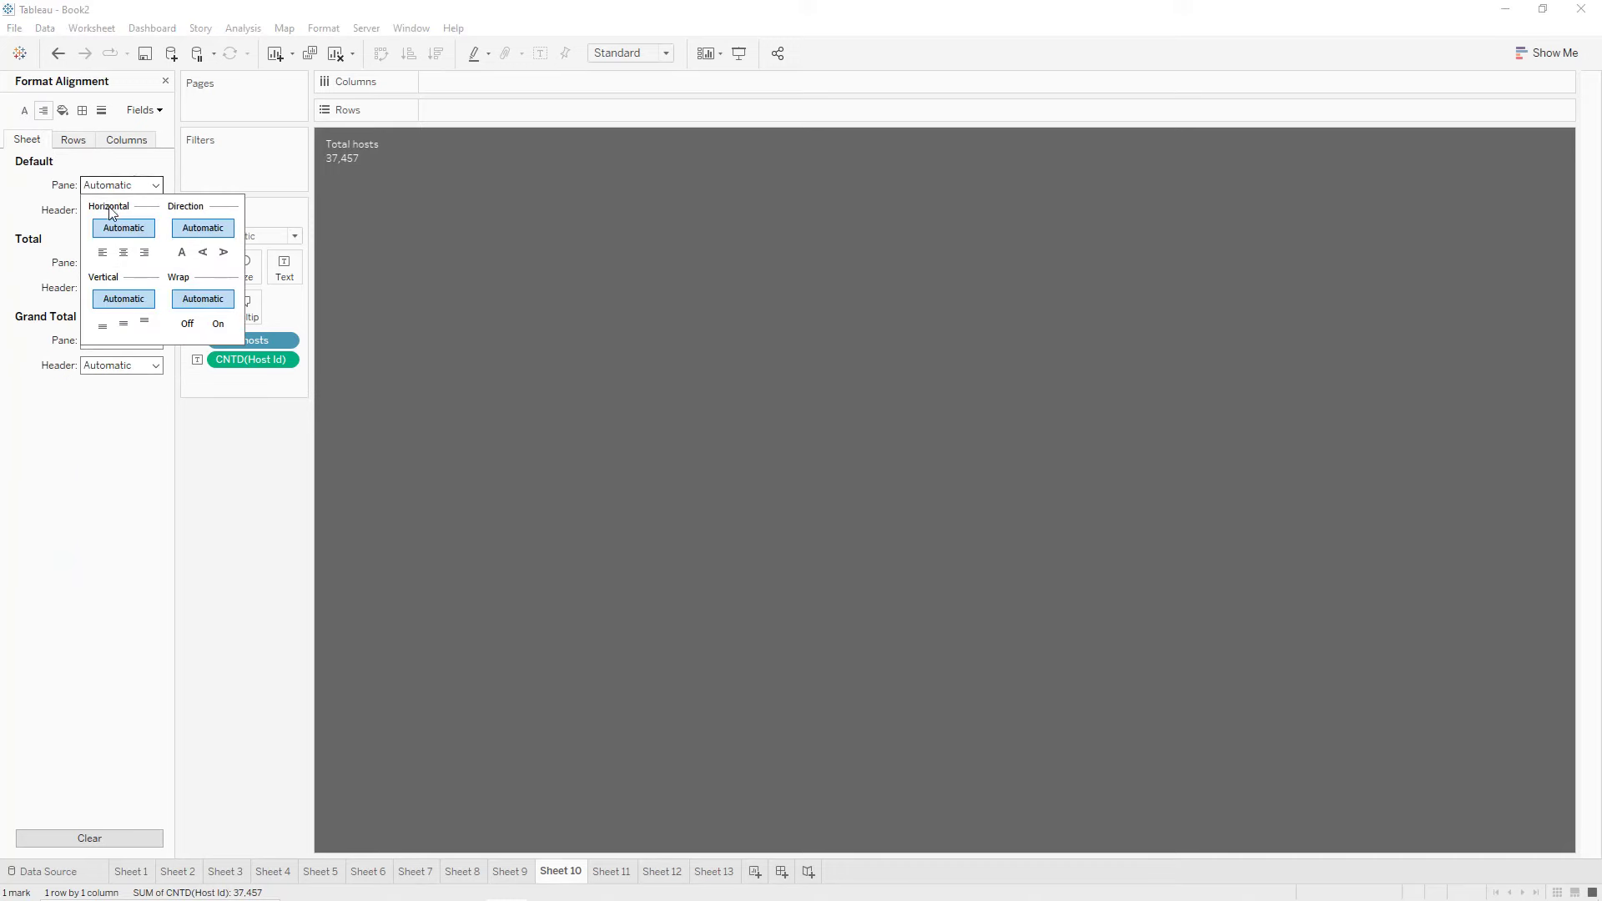
pyautogui.click(125, 253)
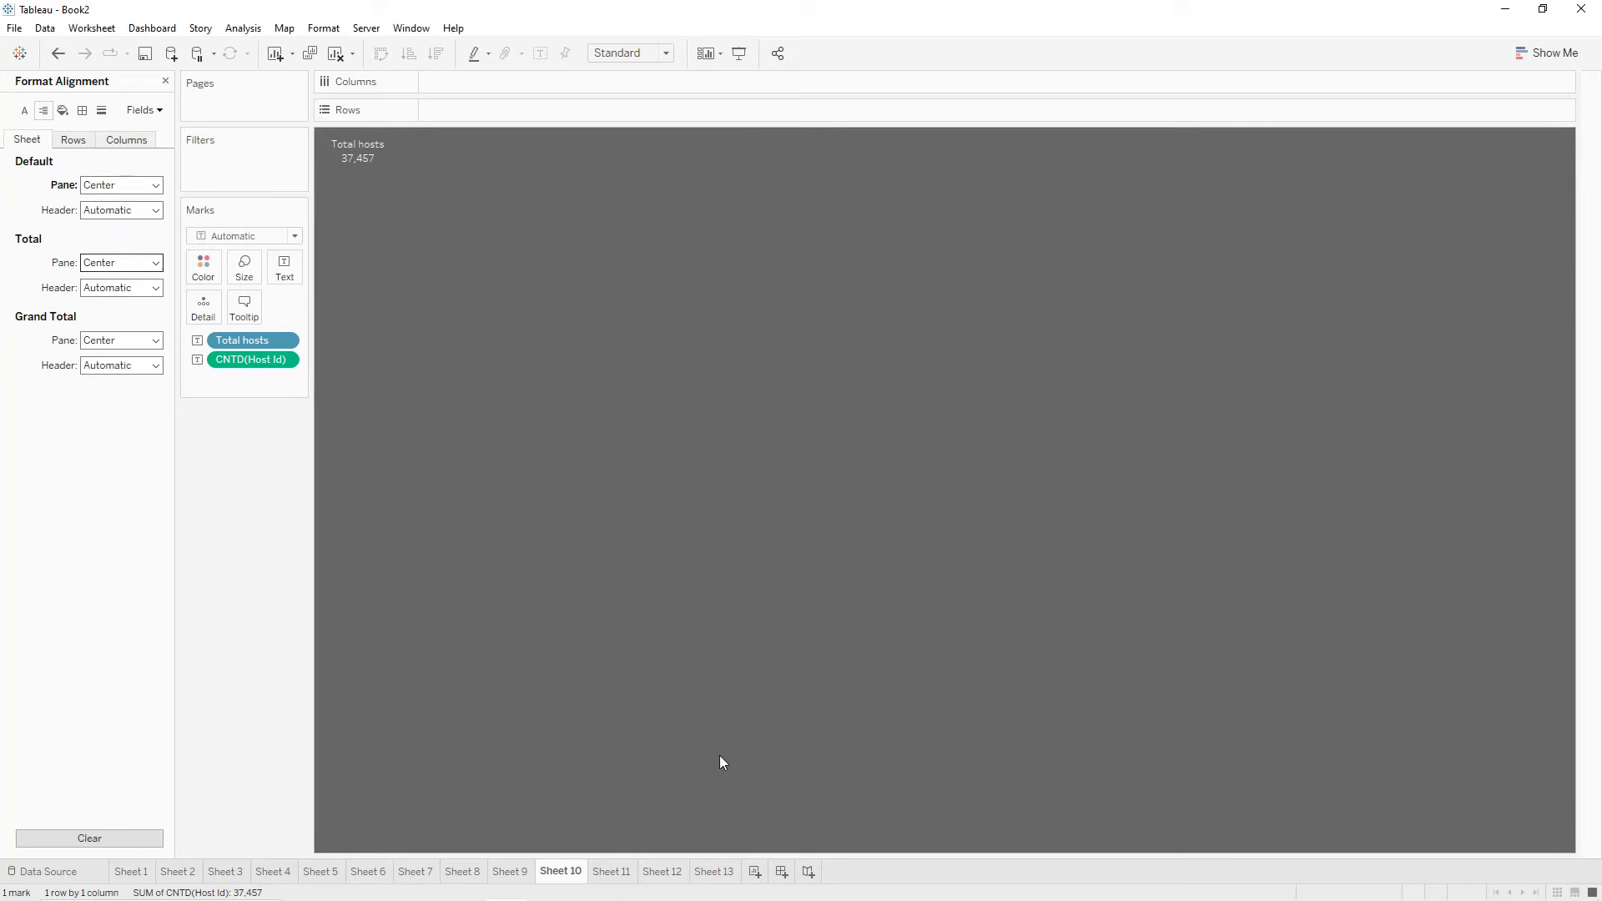
# Shade the worksheet background of the total neighbourhoods sheet, Sheet 11, dark grey.
pyautogui.click(628, 873)
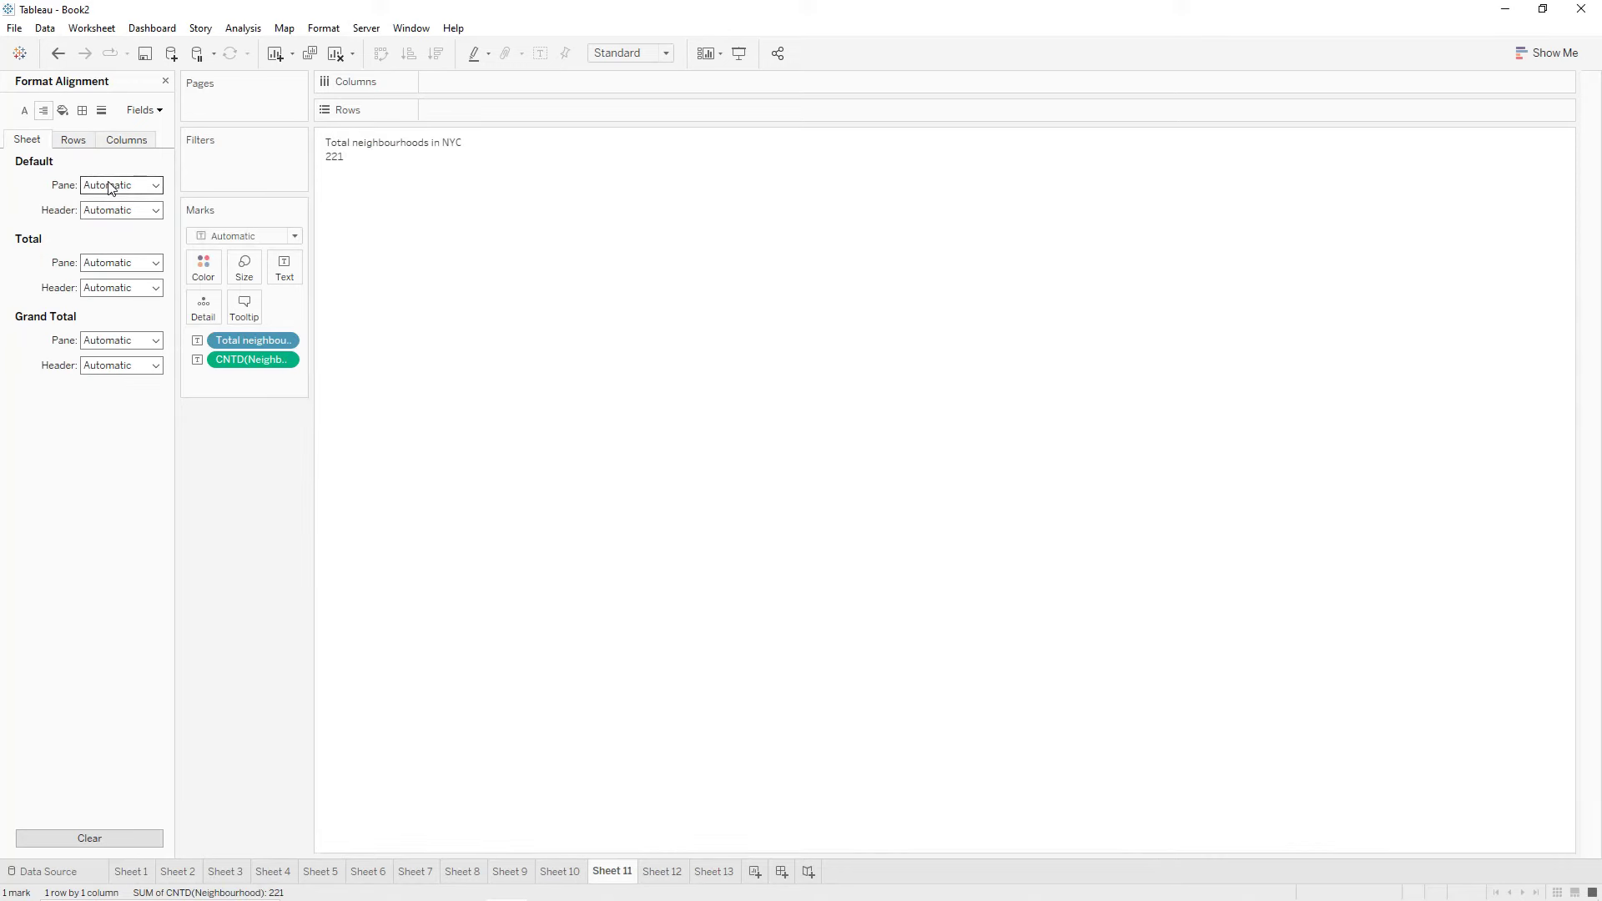
pyautogui.click(62, 110)
pyautogui.click(106, 184)
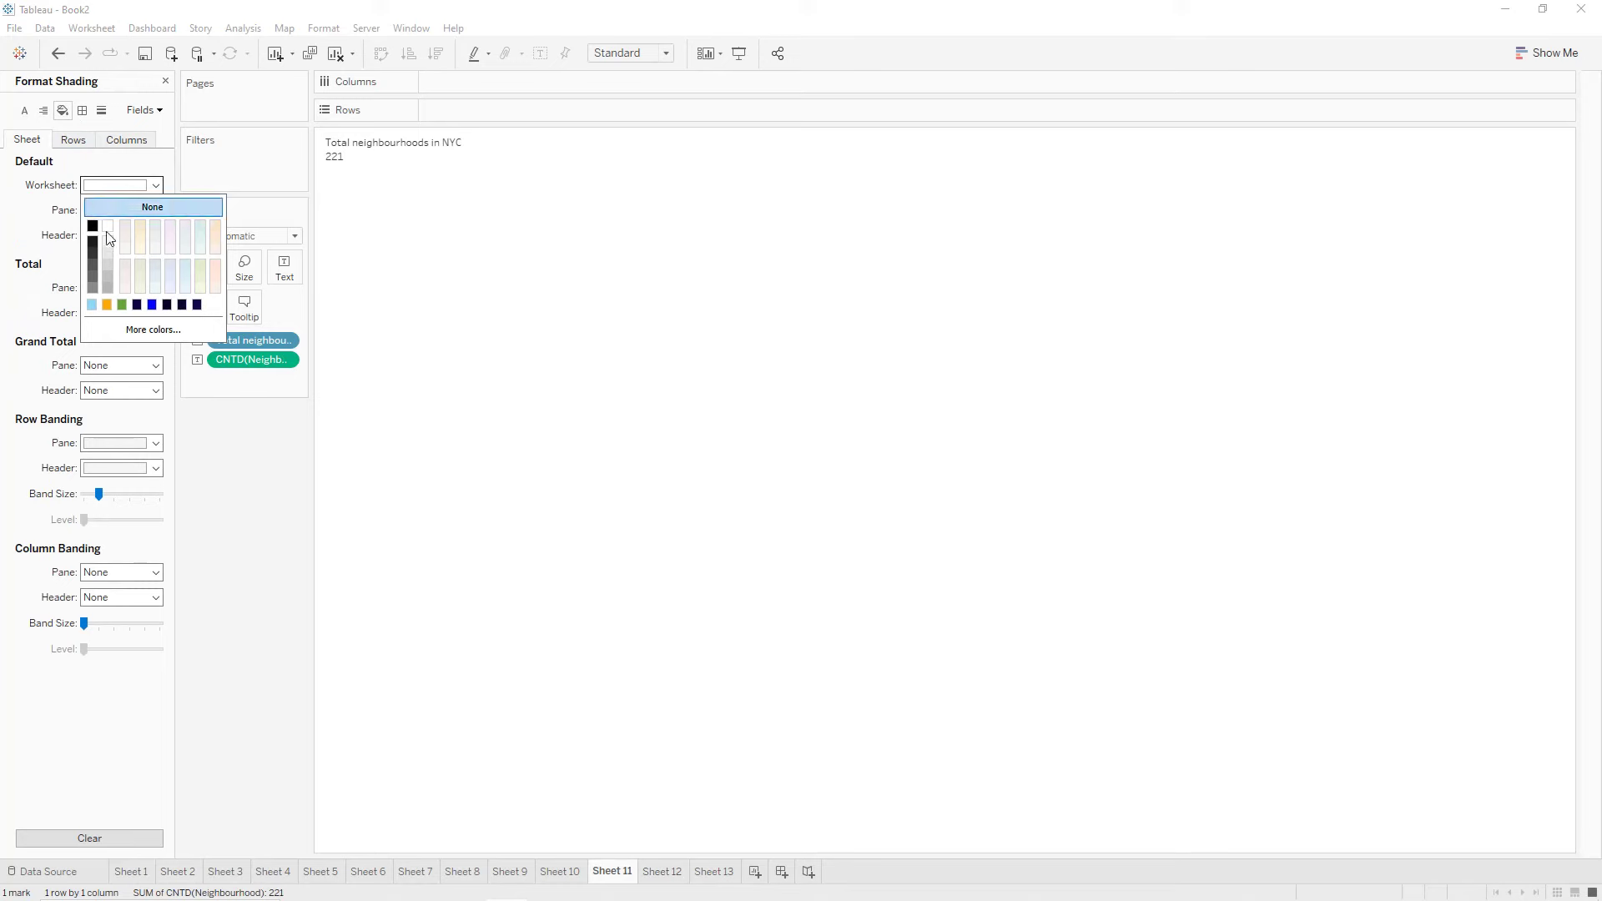
pyautogui.click(94, 288)
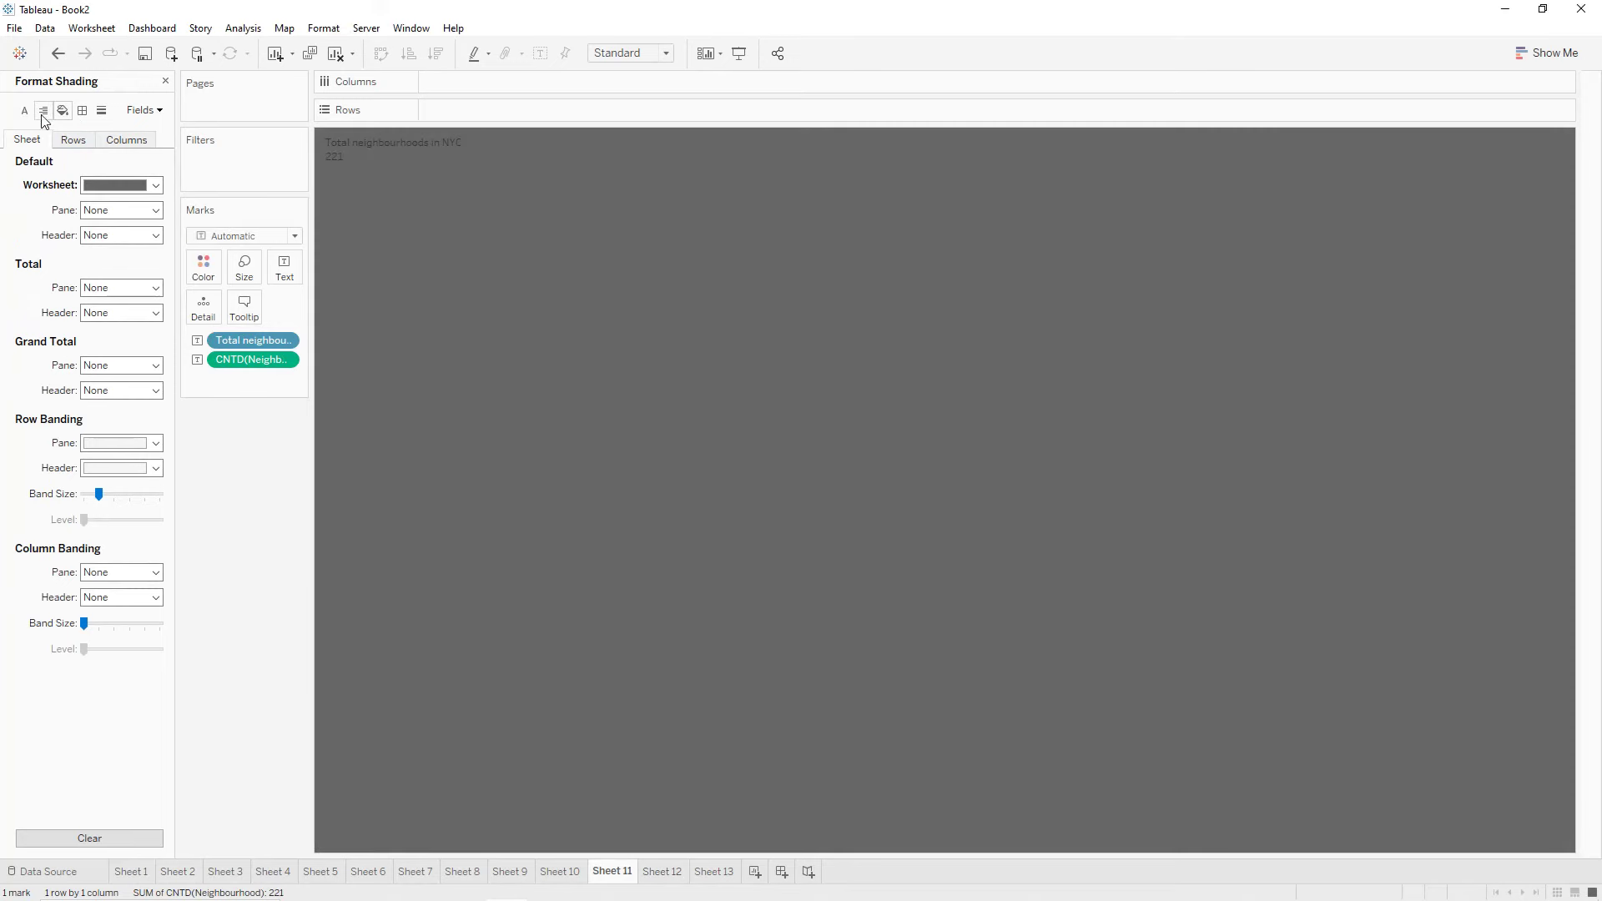
# Centre the default pane text horizontally on Sheet 11 and set its worksheet font colour to white.
pyautogui.click(43, 110)
pyautogui.click(101, 188)
pyautogui.click(123, 252)
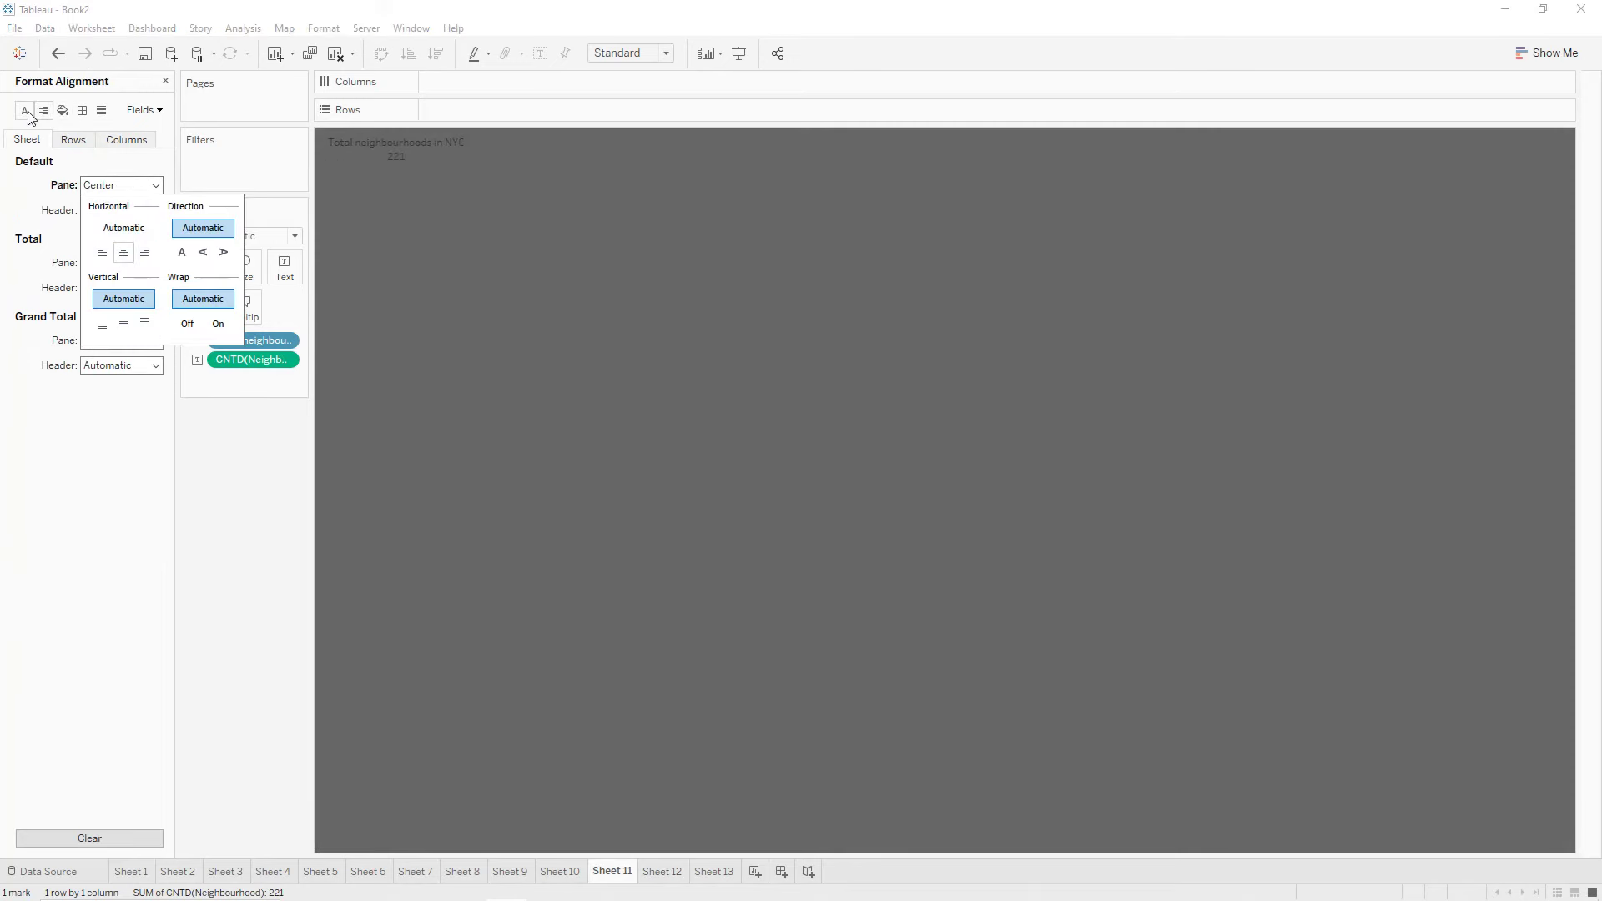
pyautogui.click(25, 110)
pyautogui.click(102, 189)
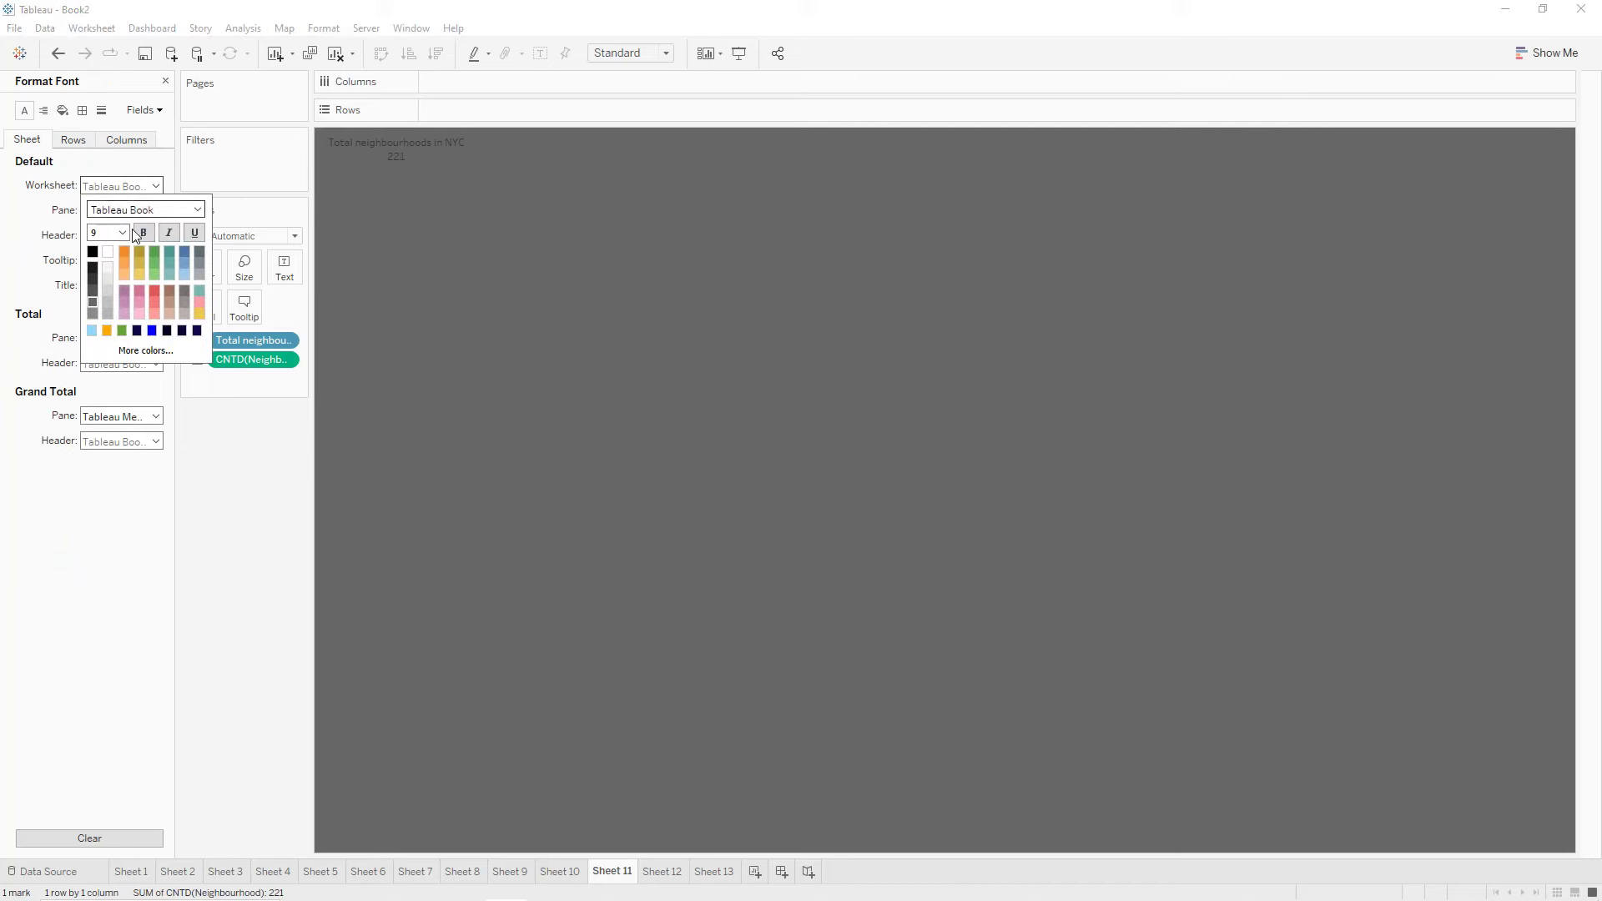
pyautogui.click(112, 252)
pyautogui.click(51, 226)
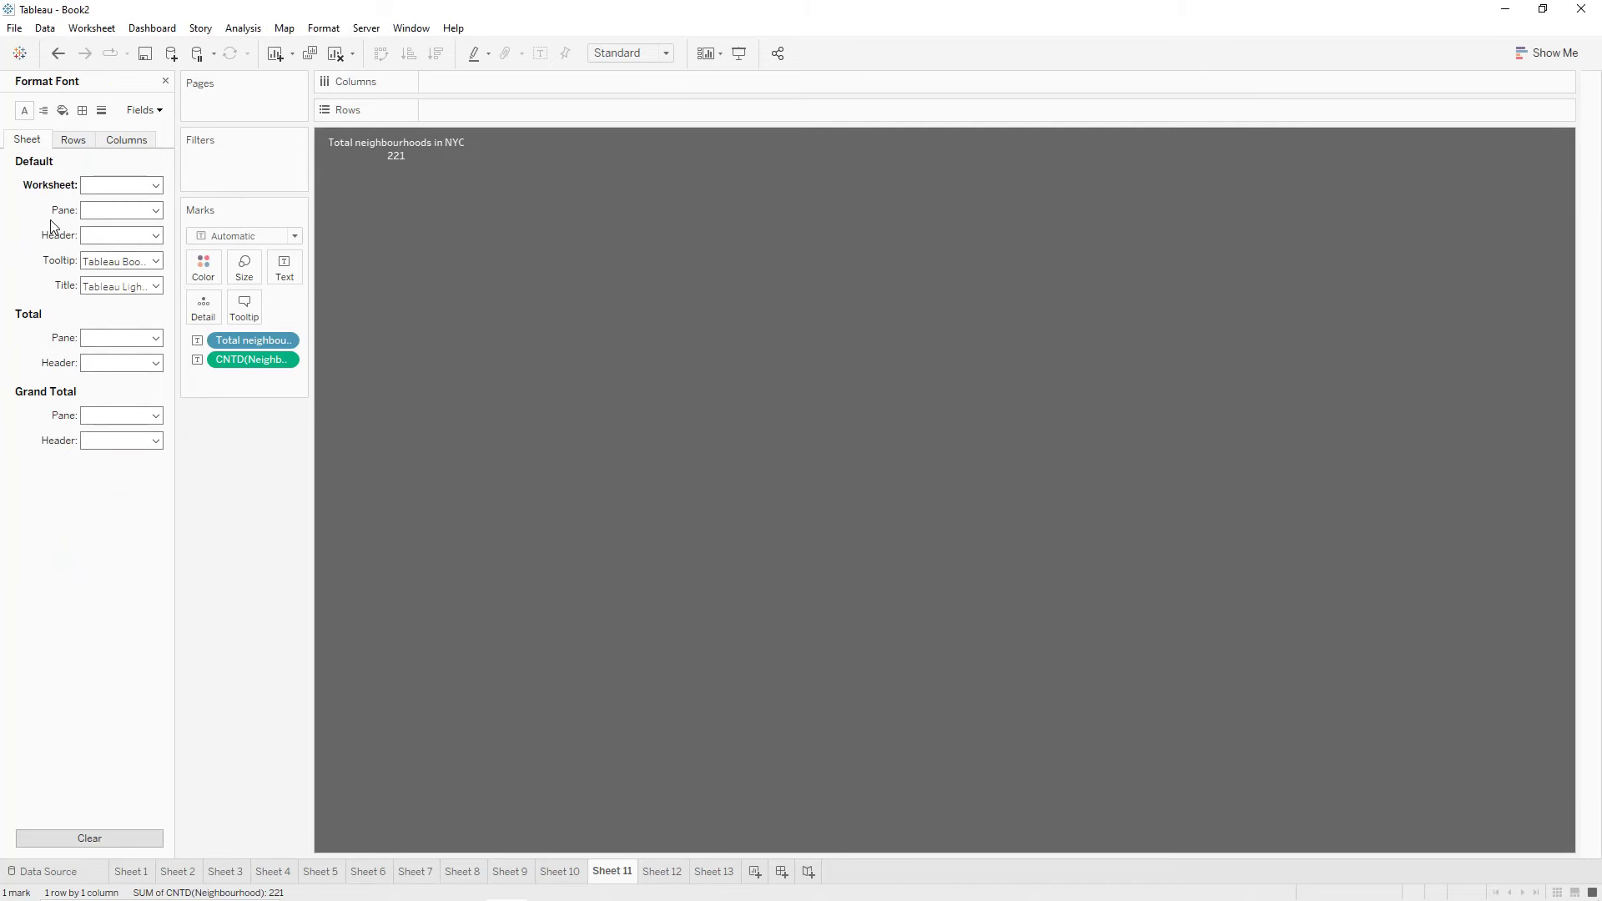
# Shade the worksheet background of the average reviews per month sheet, Sheet 12, dark grey.
pyautogui.click(670, 873)
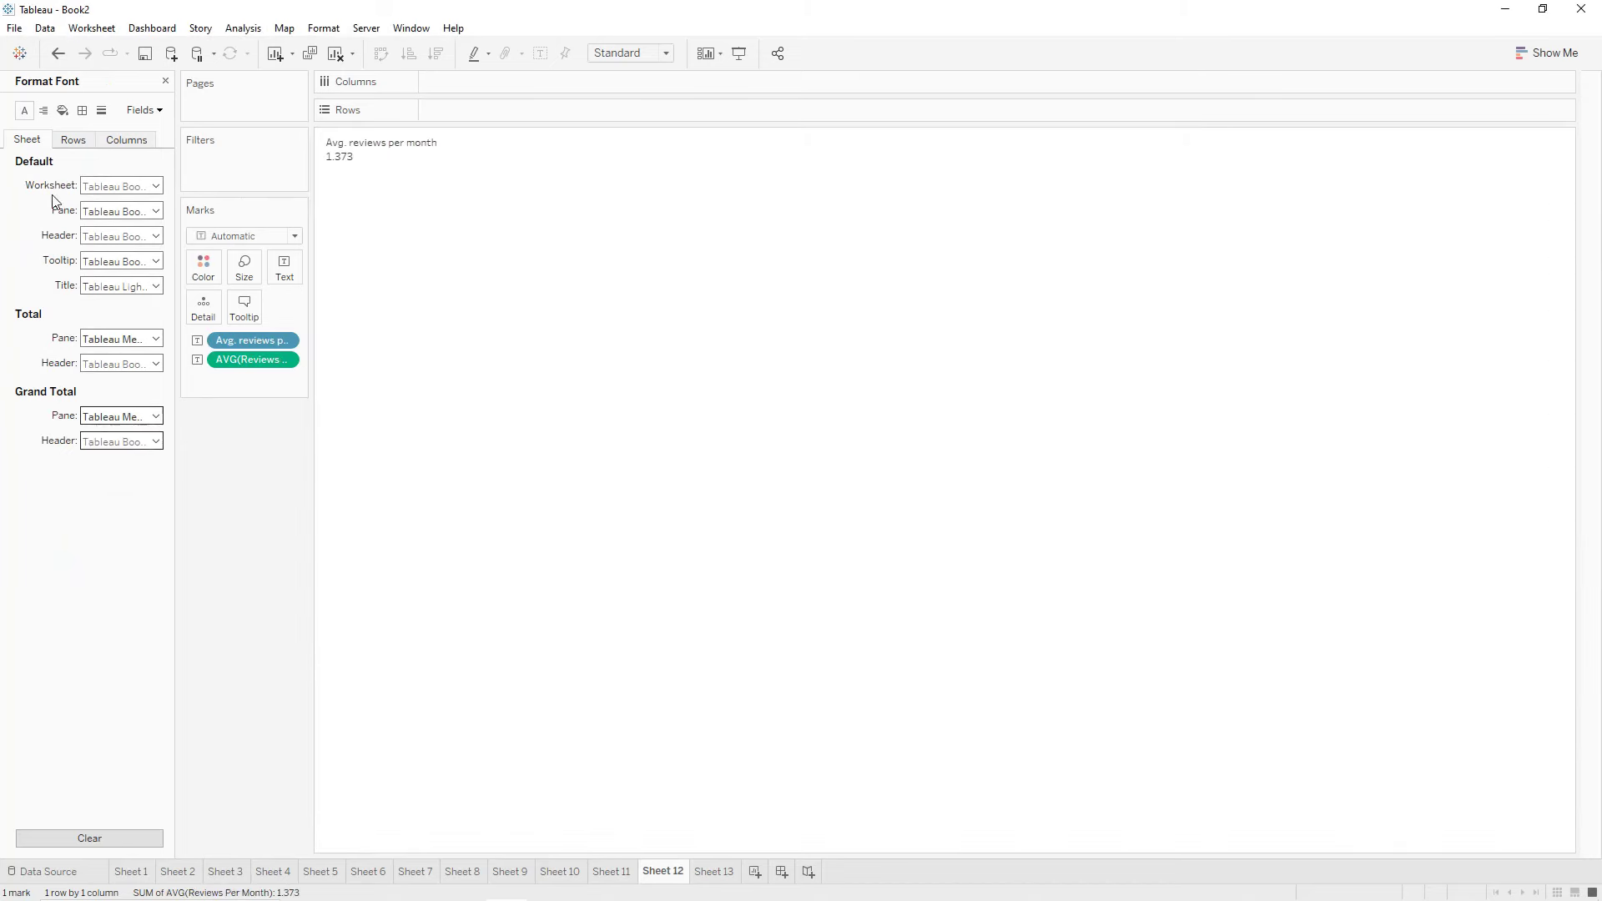
pyautogui.click(62, 110)
pyautogui.click(109, 185)
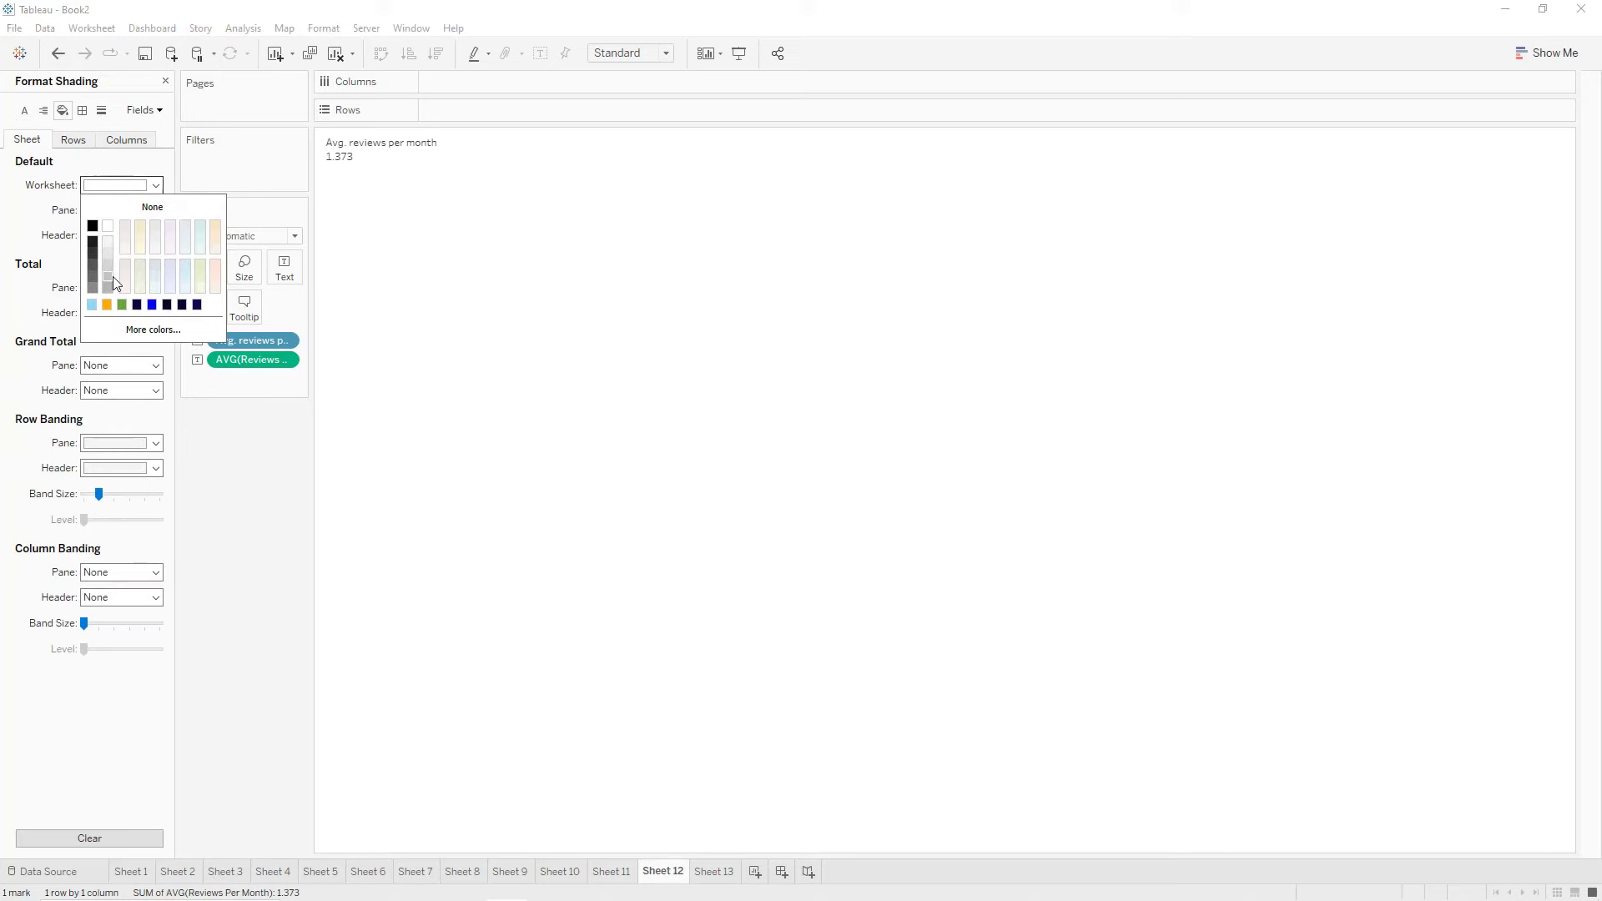
pyautogui.click(98, 283)
pyautogui.click(104, 211)
pyautogui.click(28, 145)
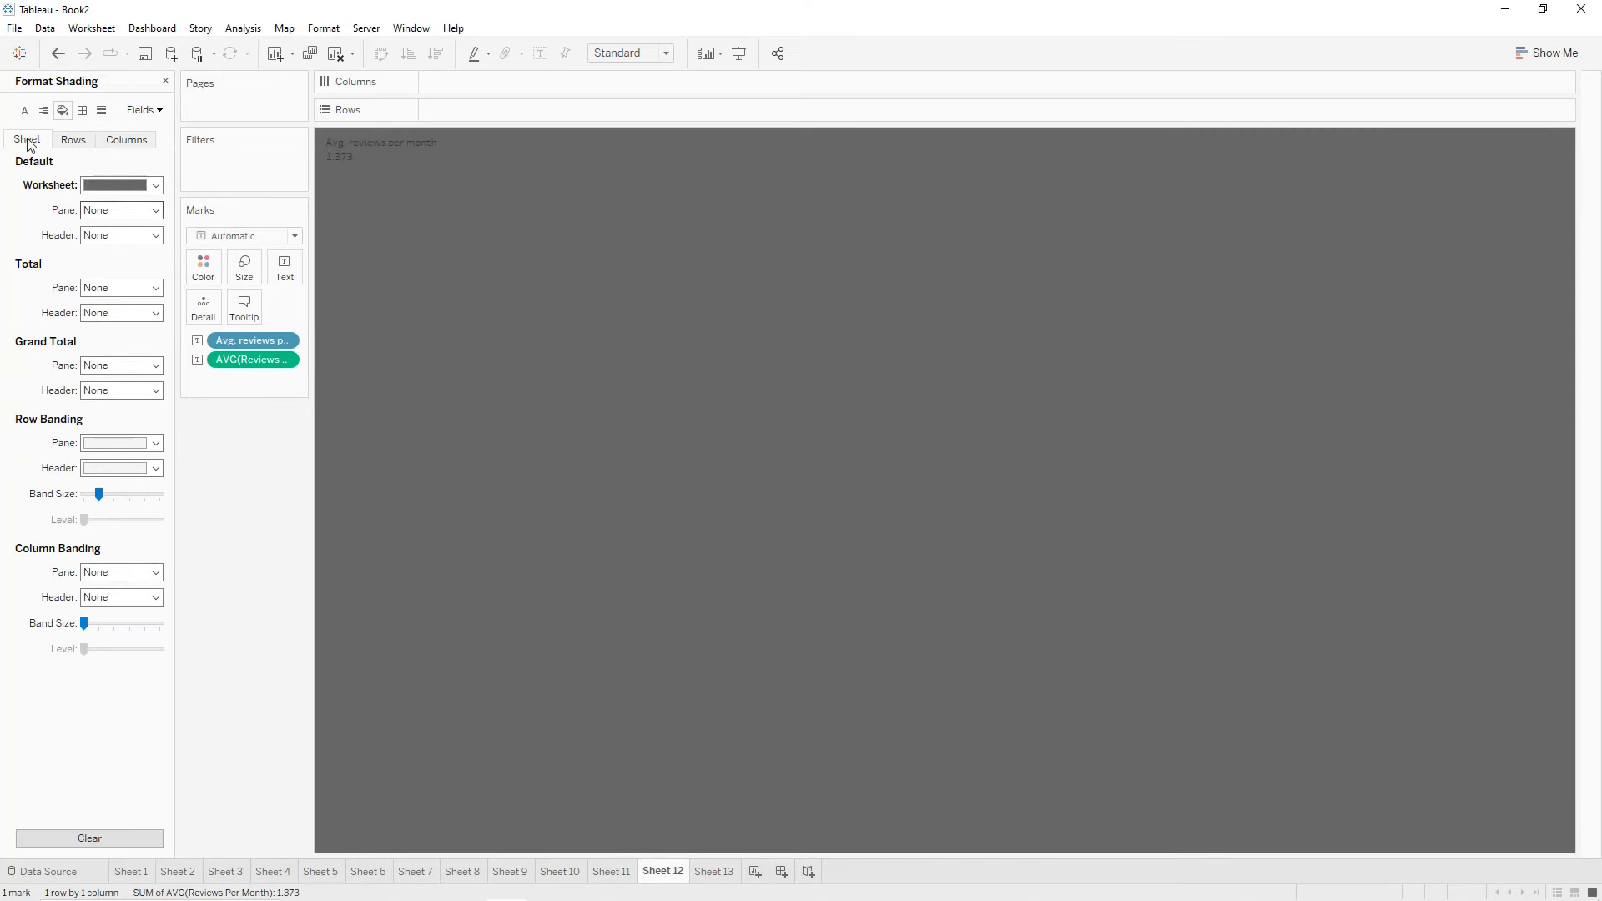
# Centre the default pane text horizontally on Sheet 12 and set its worksheet font colour to white.
pyautogui.click(44, 111)
pyautogui.click(117, 185)
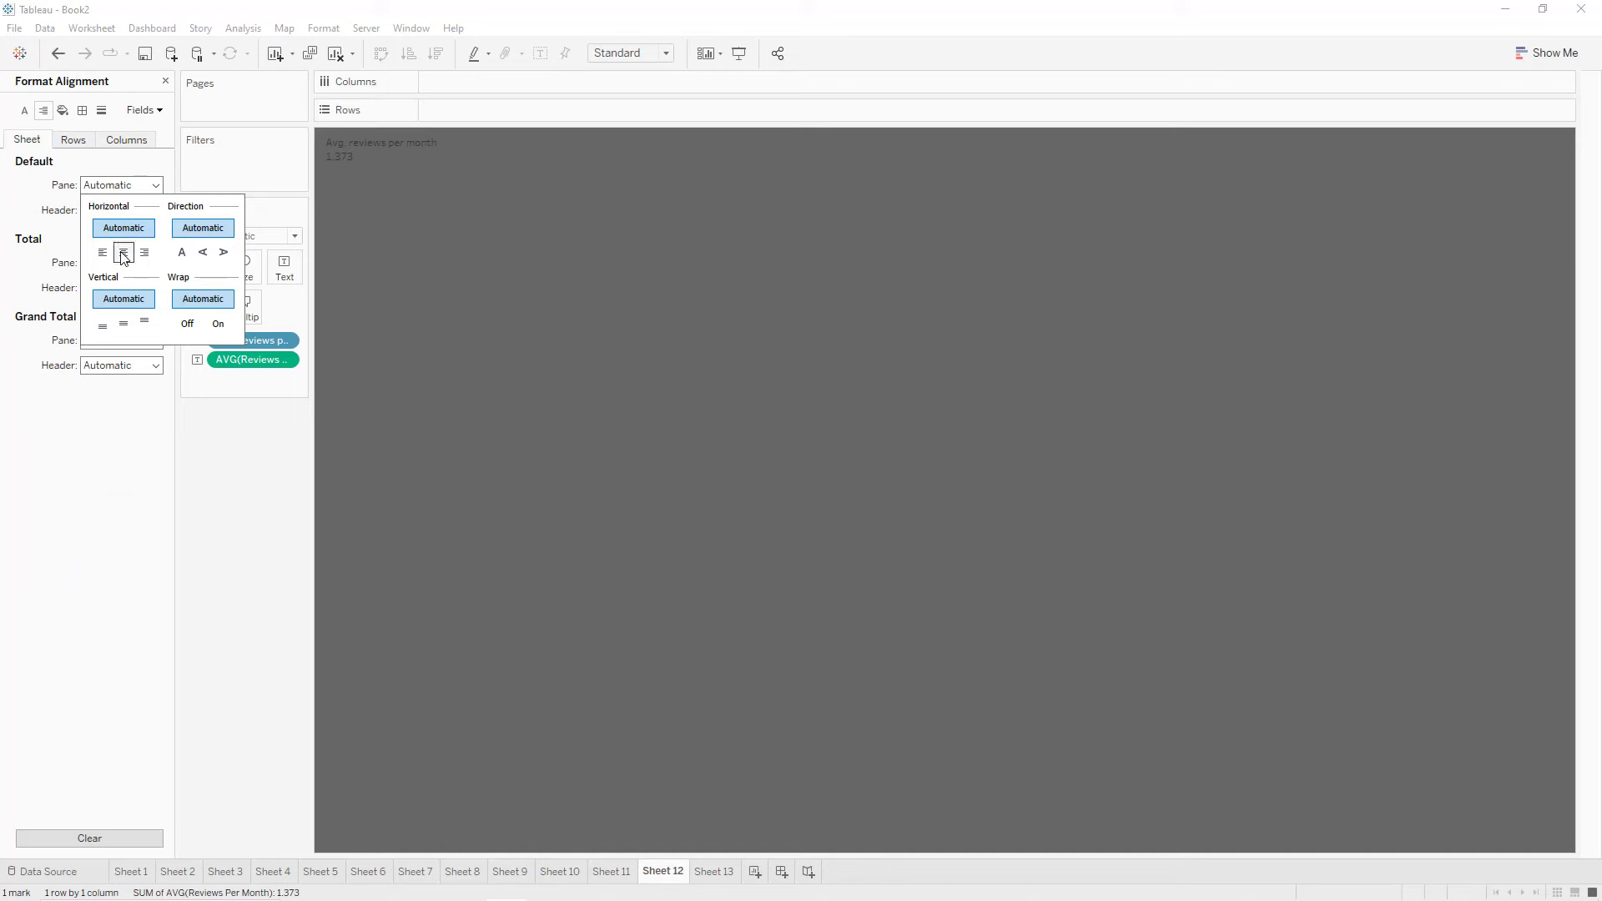
pyautogui.click(123, 254)
pyautogui.click(24, 110)
pyautogui.click(121, 209)
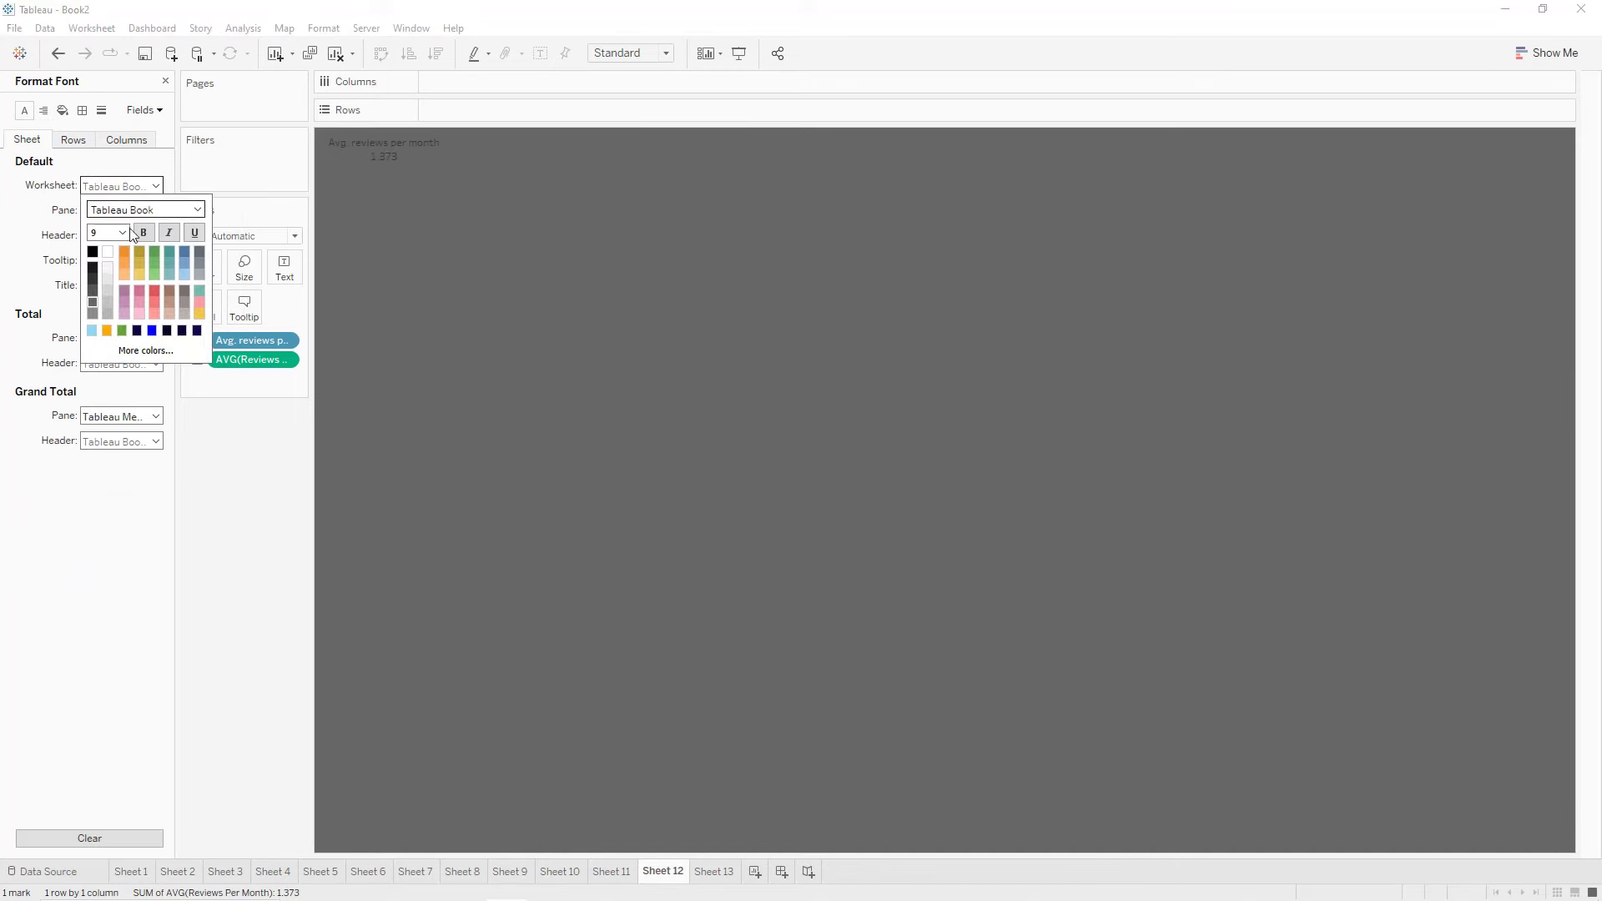
pyautogui.click(108, 252)
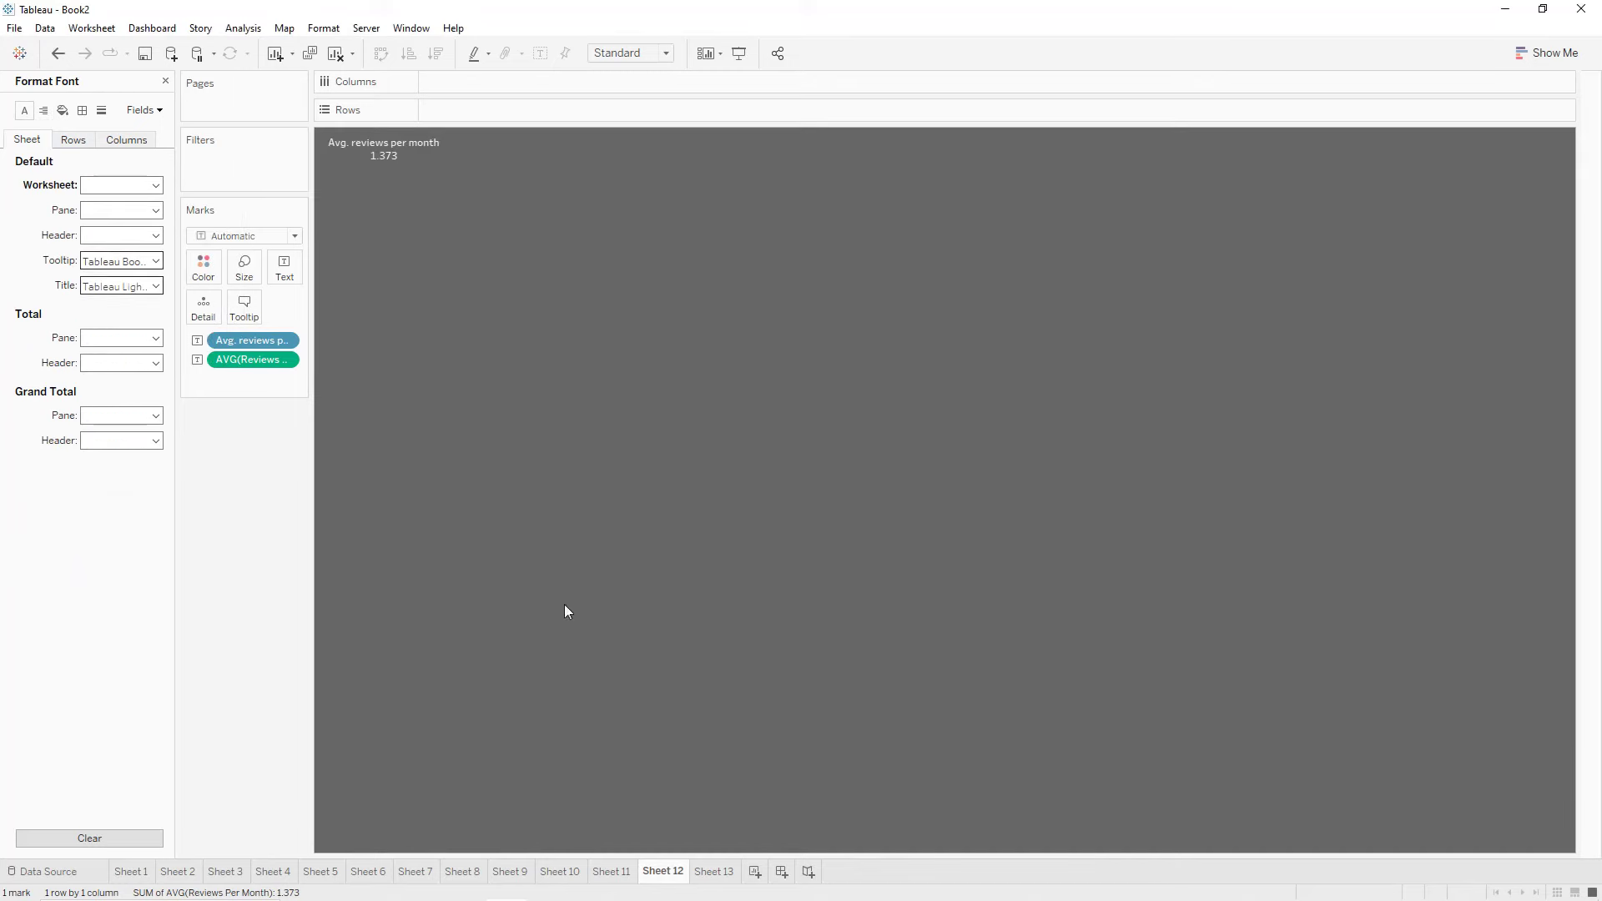
# Shade the worksheet background of the total reviews sheet, Sheet 13, dark grey.
pyautogui.click(705, 870)
pyautogui.click(62, 110)
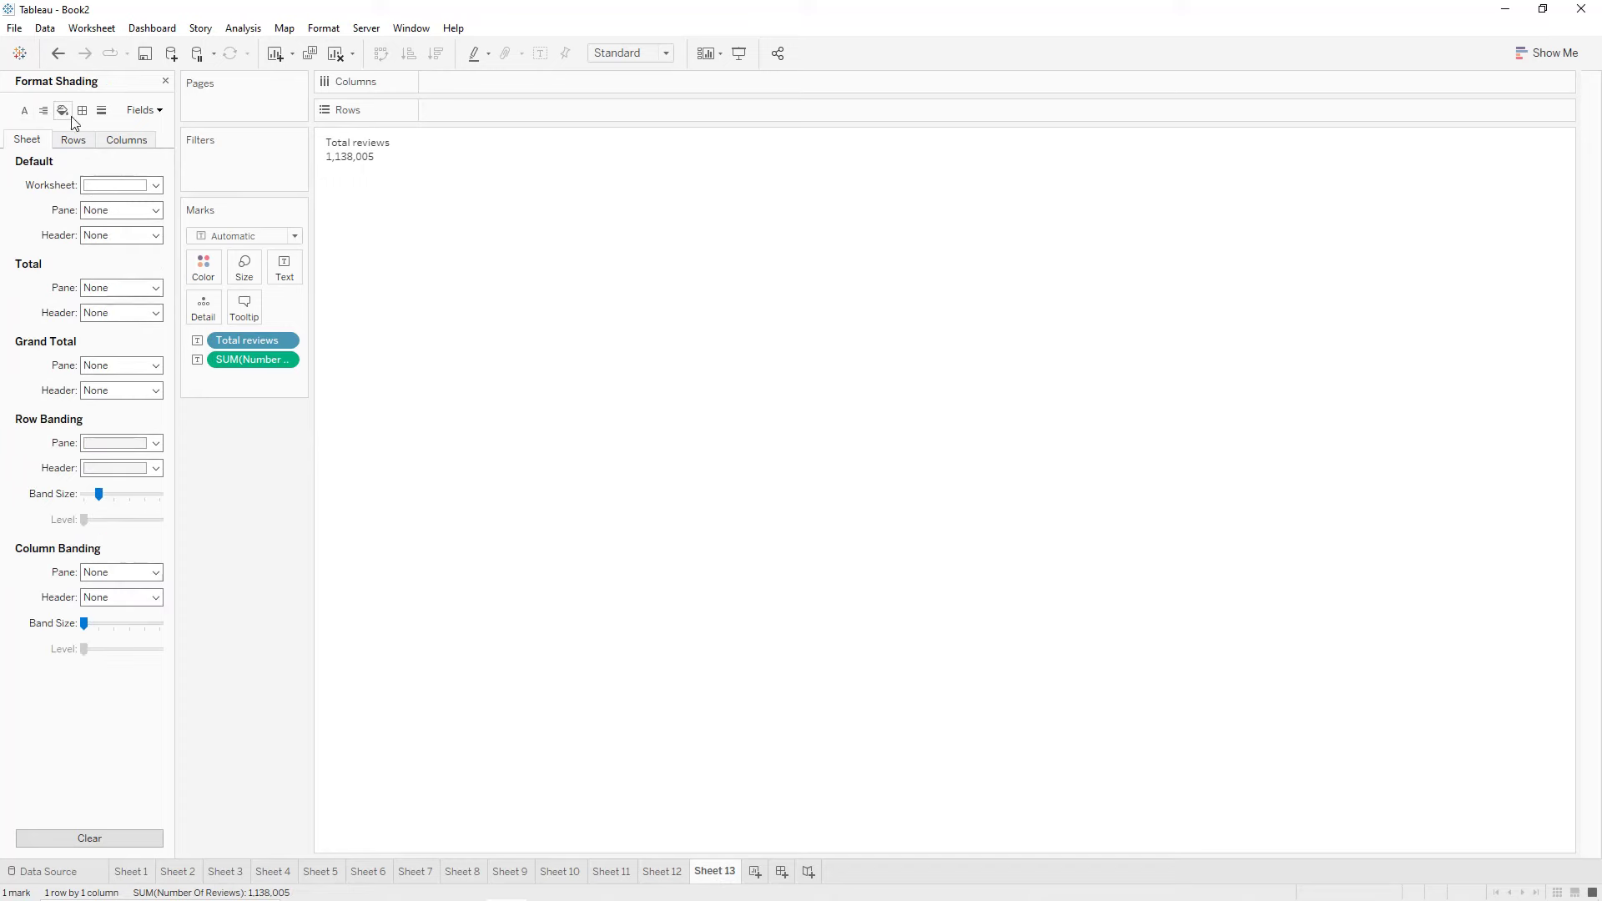
pyautogui.click(108, 187)
pyautogui.click(92, 278)
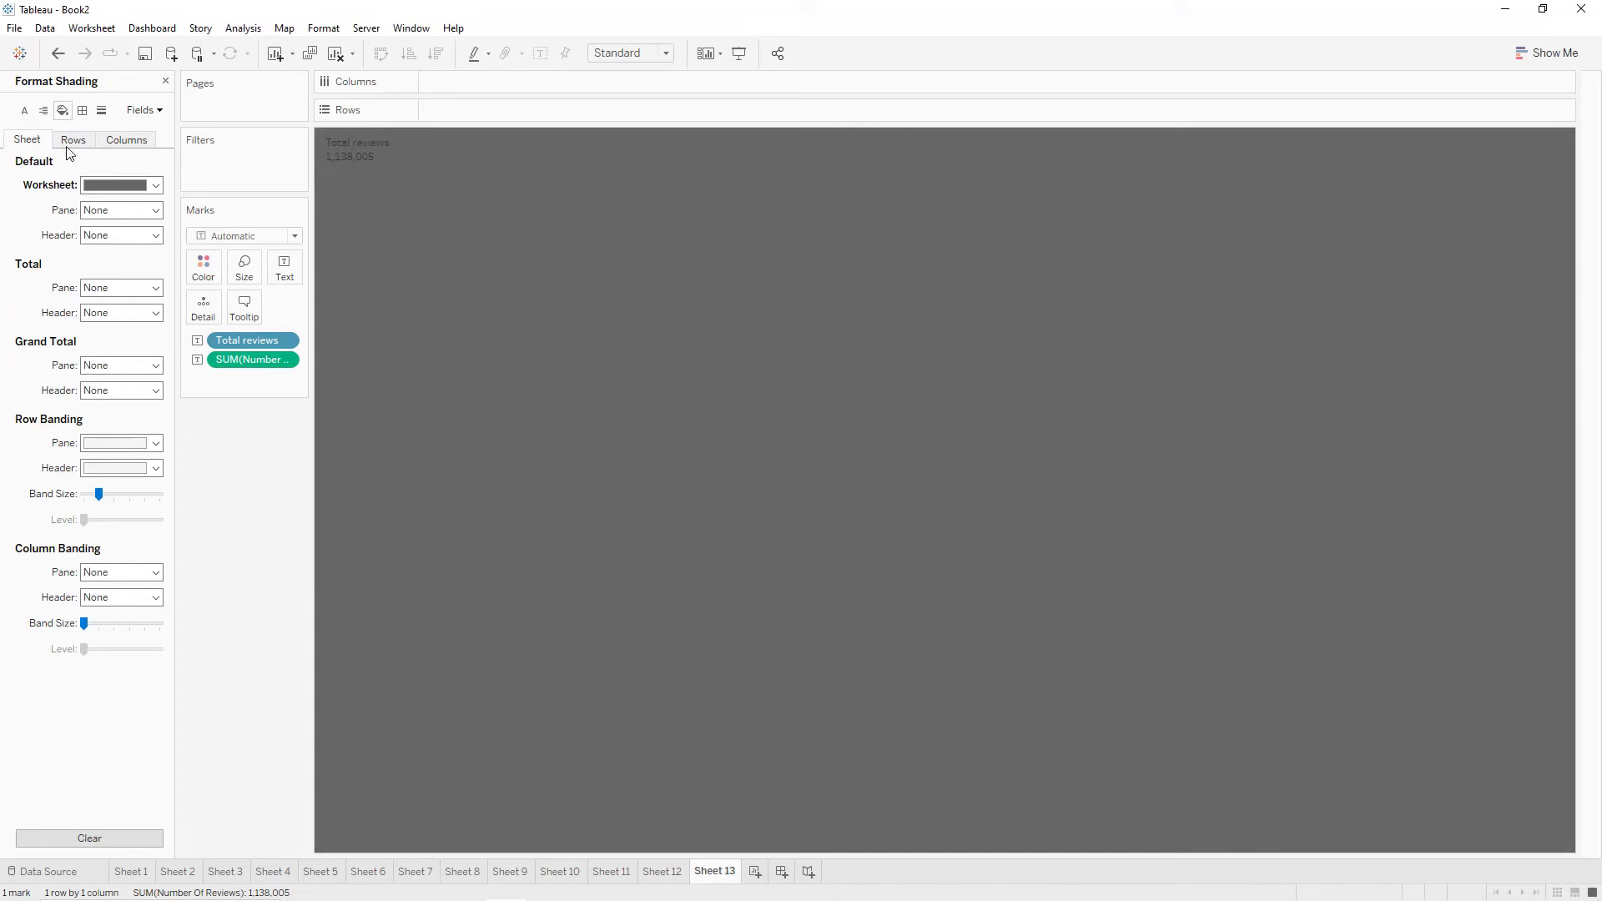
# Centre the default pane text horizontally on Sheet 13 and set its worksheet font colour to white.
pyautogui.click(44, 110)
pyautogui.click(121, 184)
pyautogui.click(124, 252)
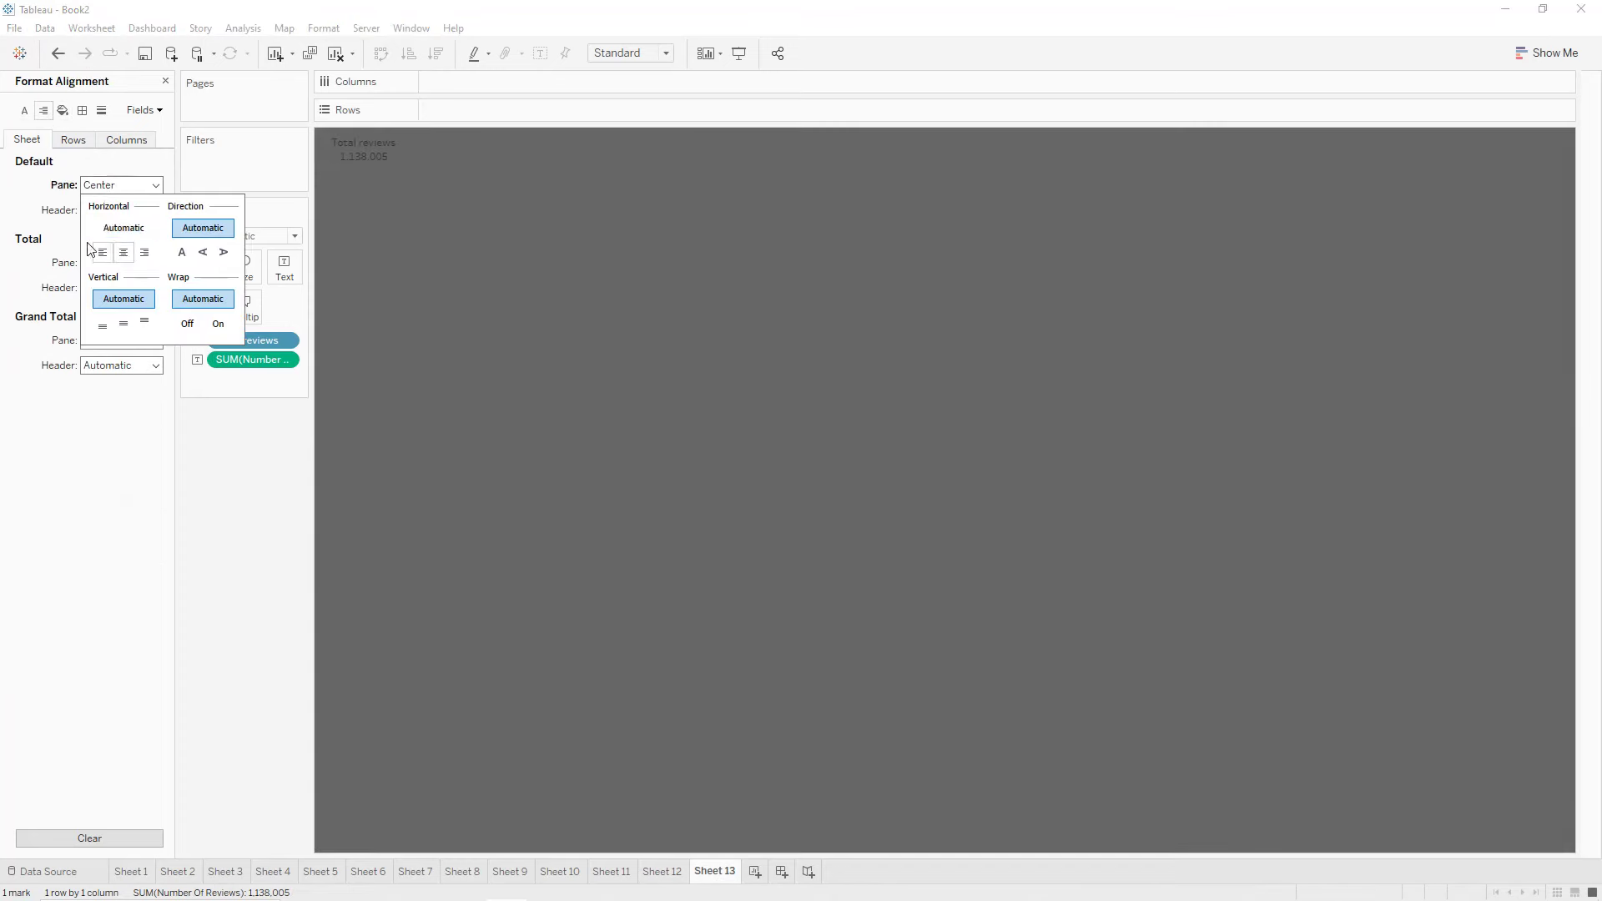
pyautogui.click(24, 110)
pyautogui.click(24, 110)
pyautogui.click(123, 185)
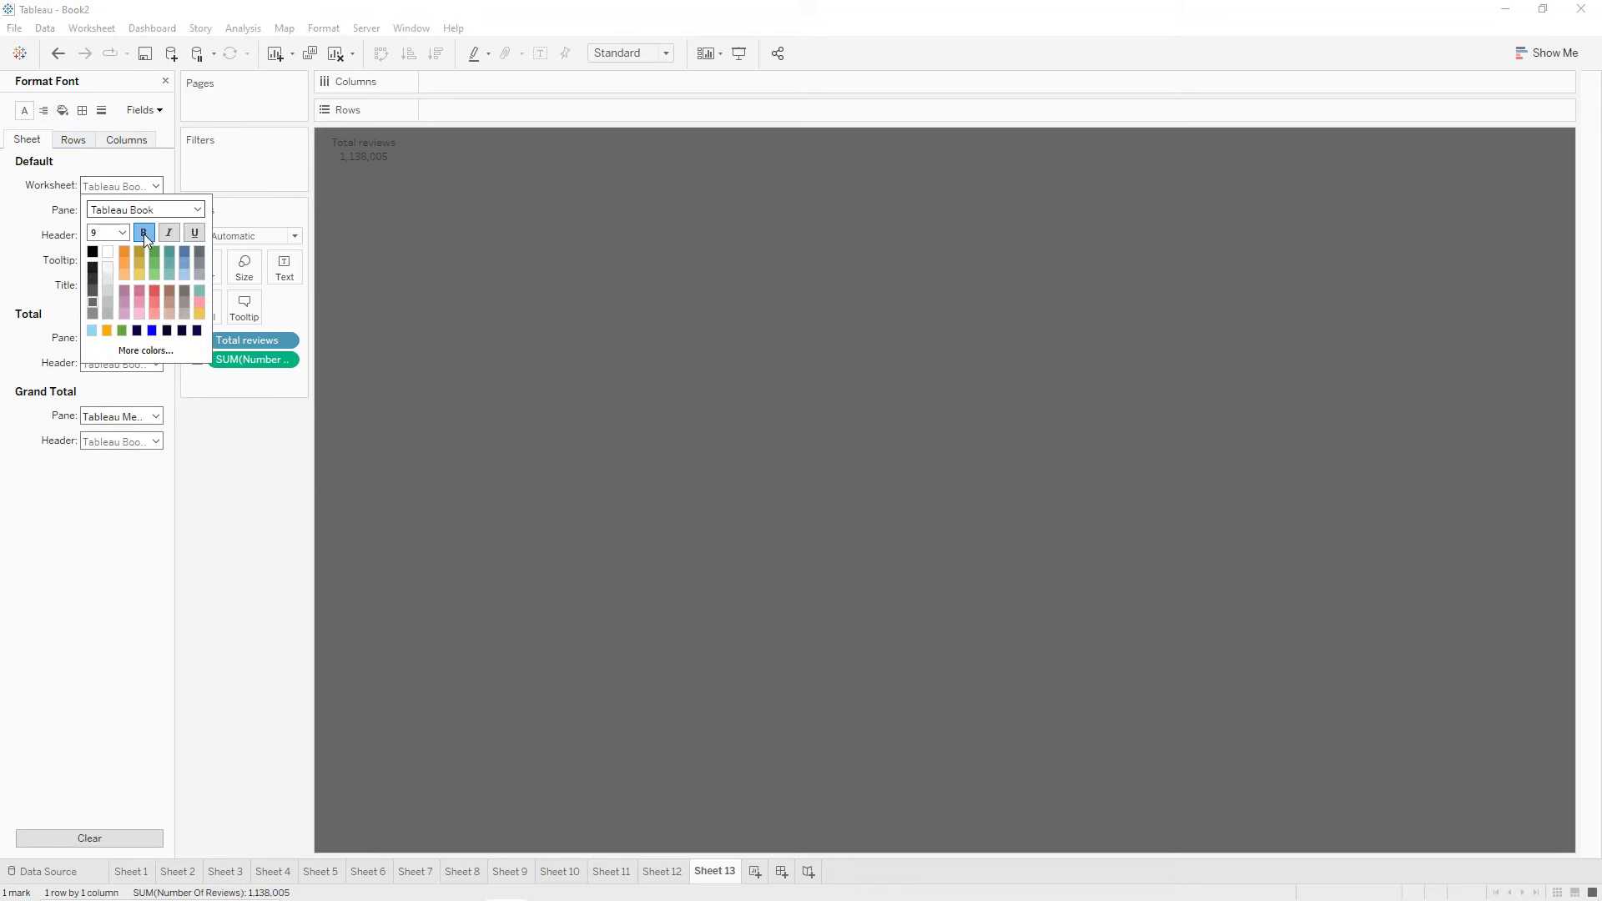
pyautogui.click(108, 252)
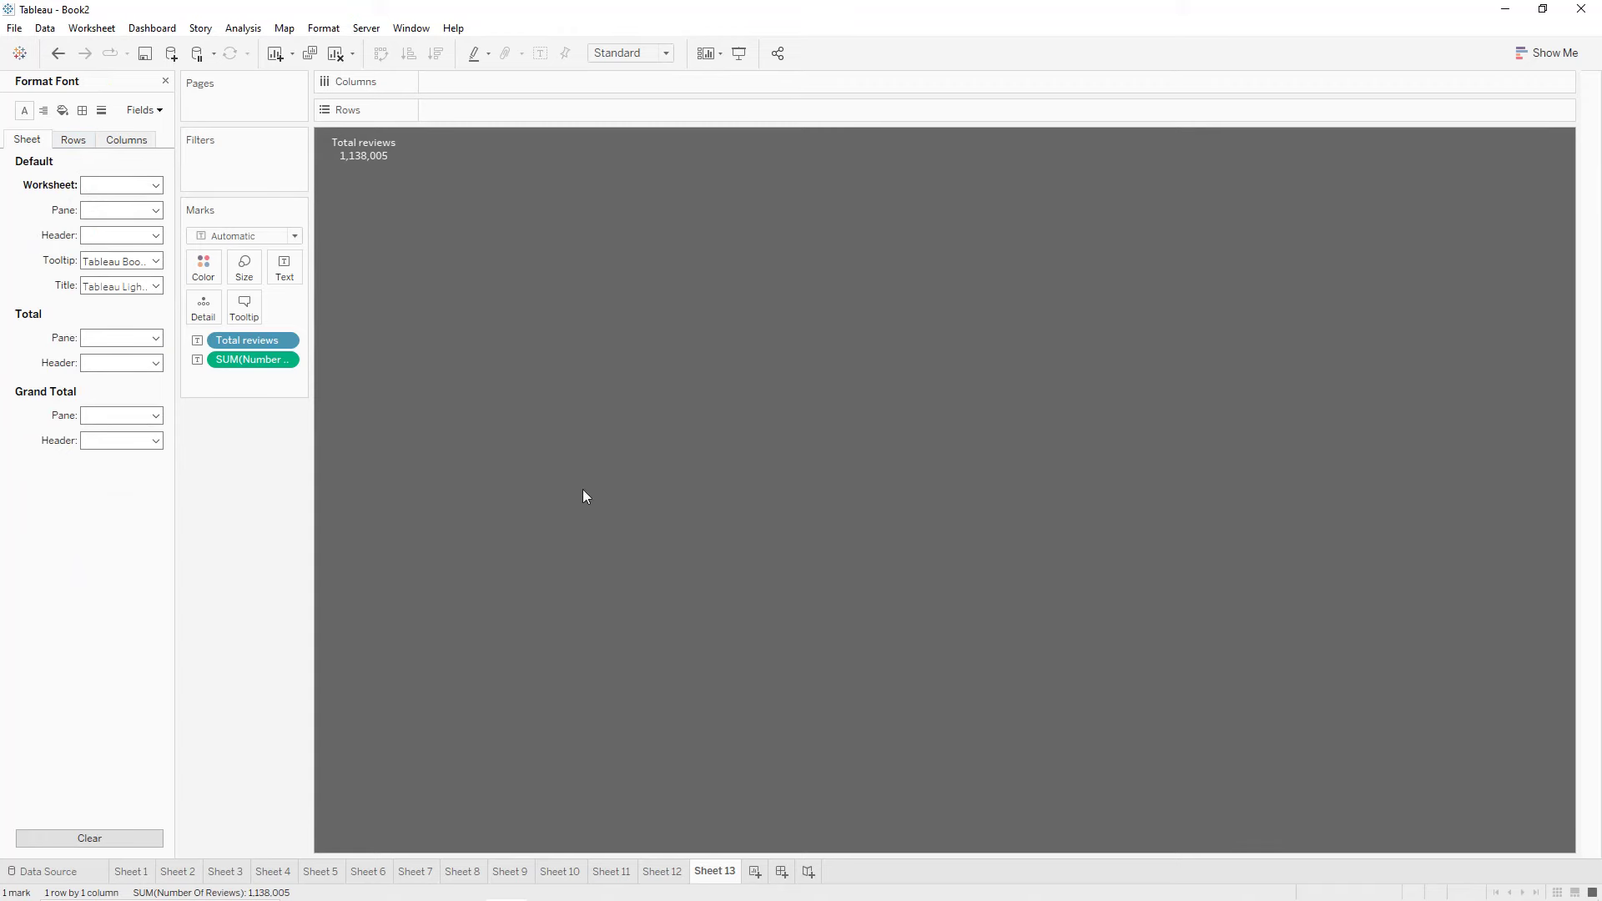
# Create a new dashboard and set its fixed size to 1900 px wide by 1000 px high.
pyautogui.click(782, 871)
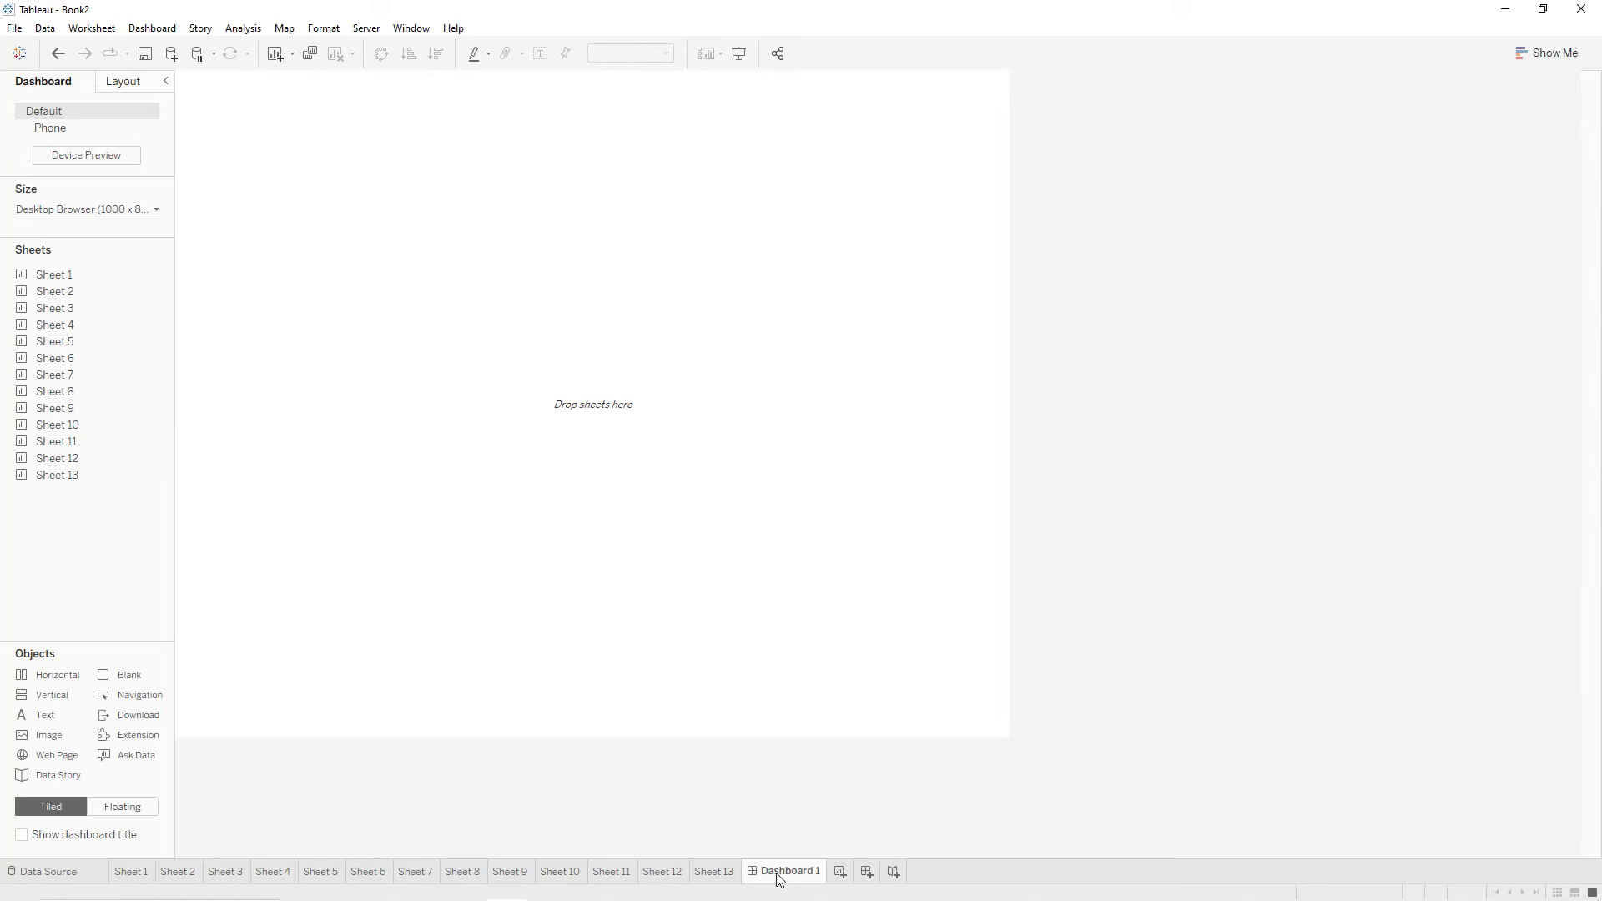
pyautogui.click(91, 209)
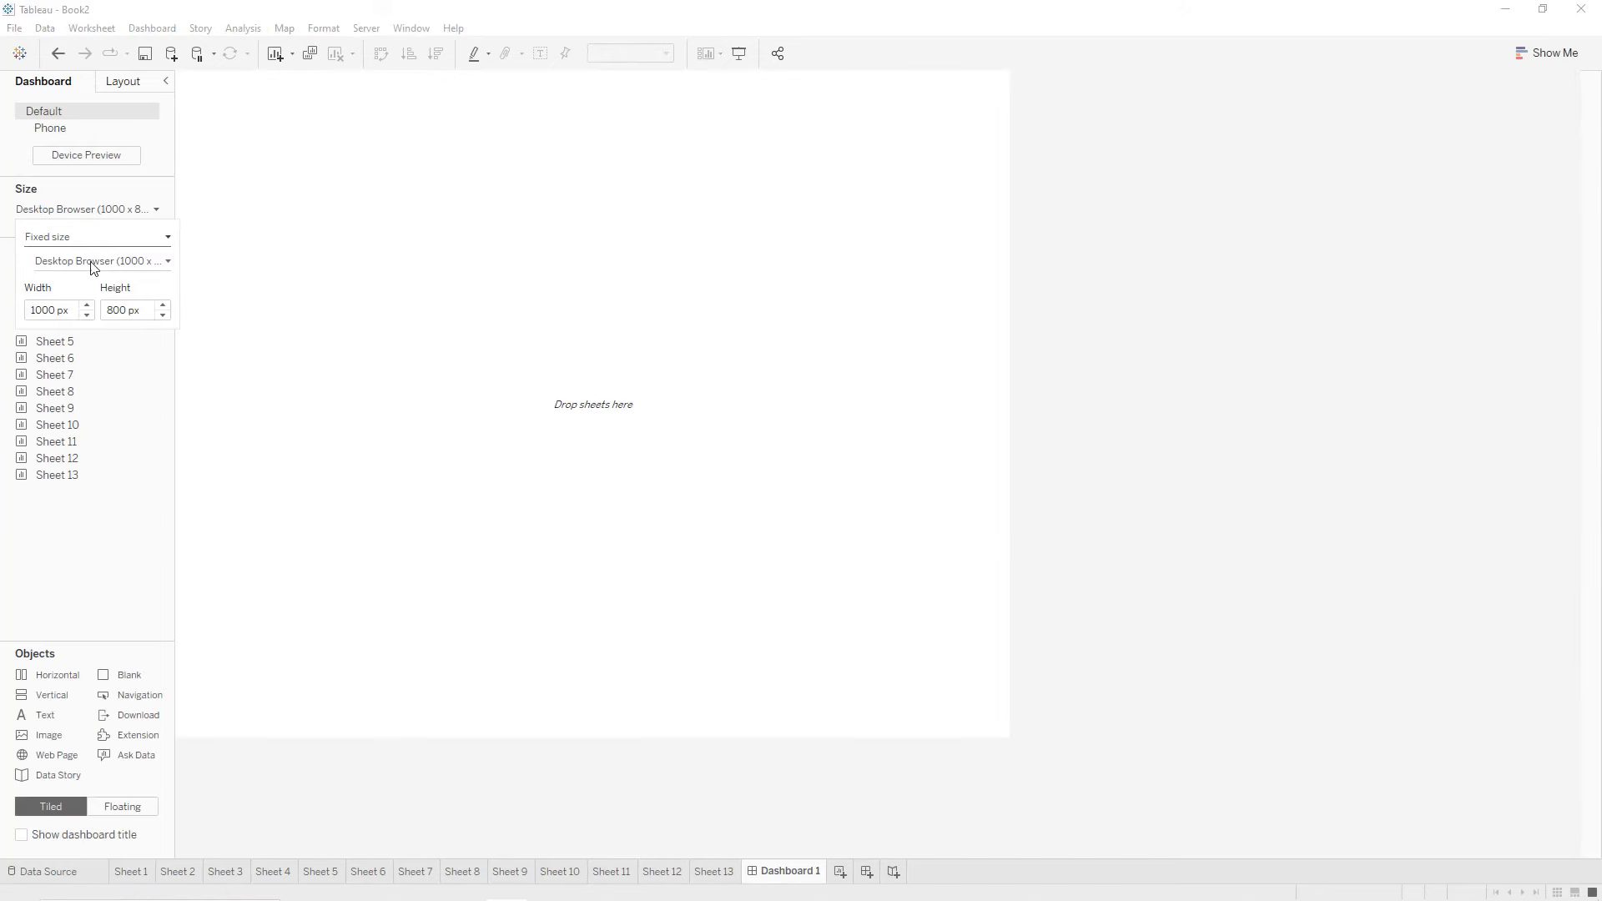
pyautogui.click(86, 306)
pyautogui.click(85, 305)
pyautogui.click(86, 305)
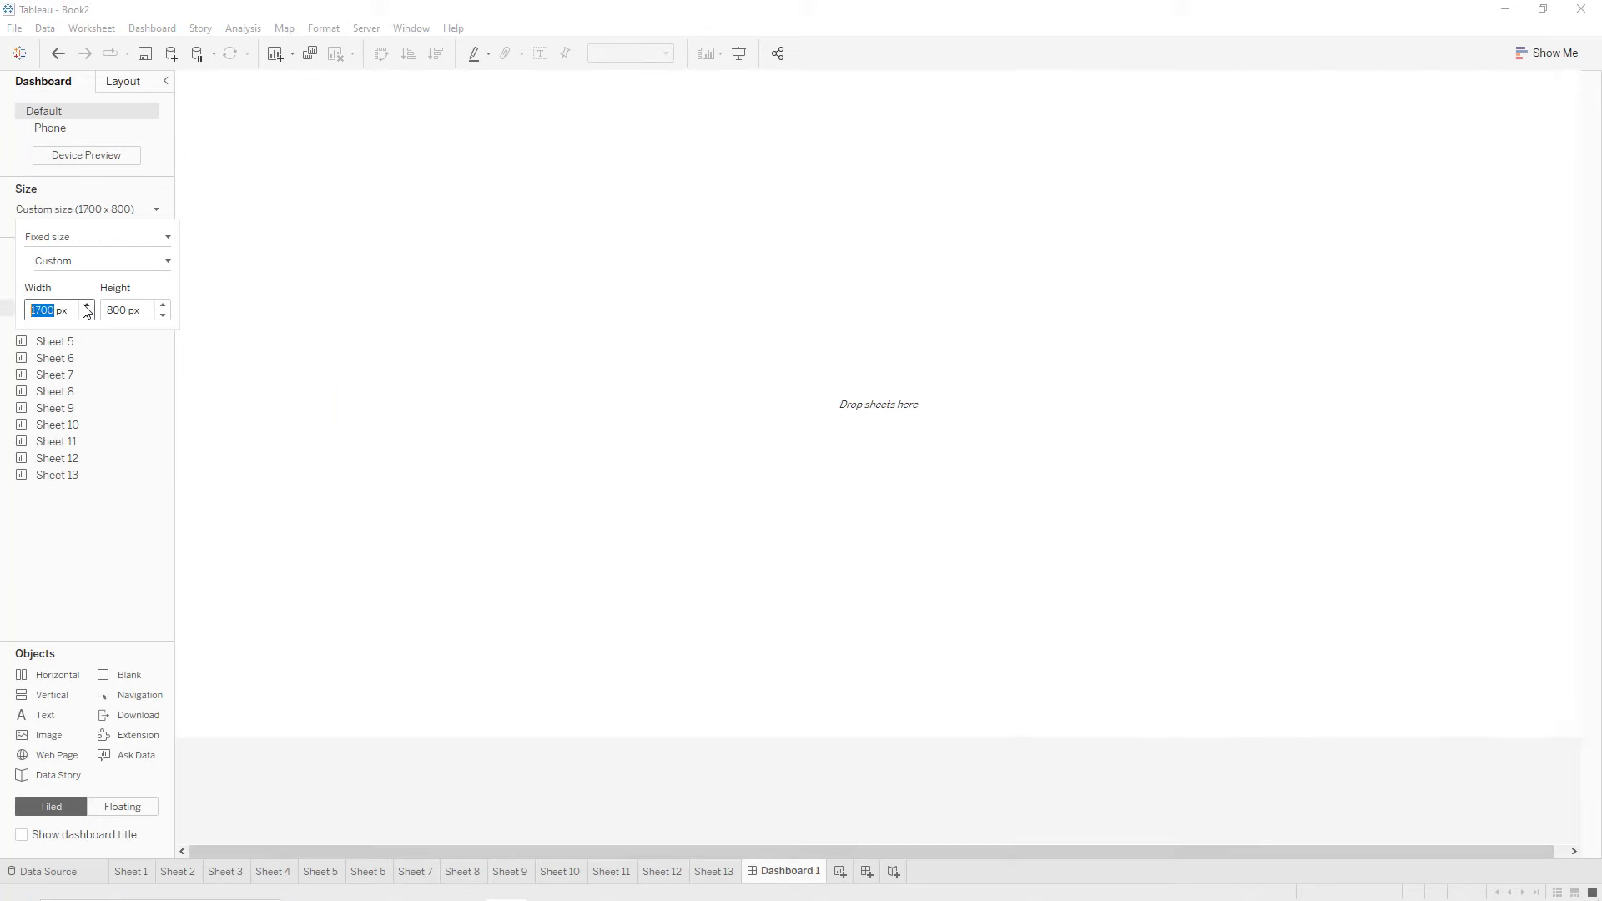
pyautogui.click(161, 305)
pyautogui.click(161, 306)
pyautogui.click(465, 286)
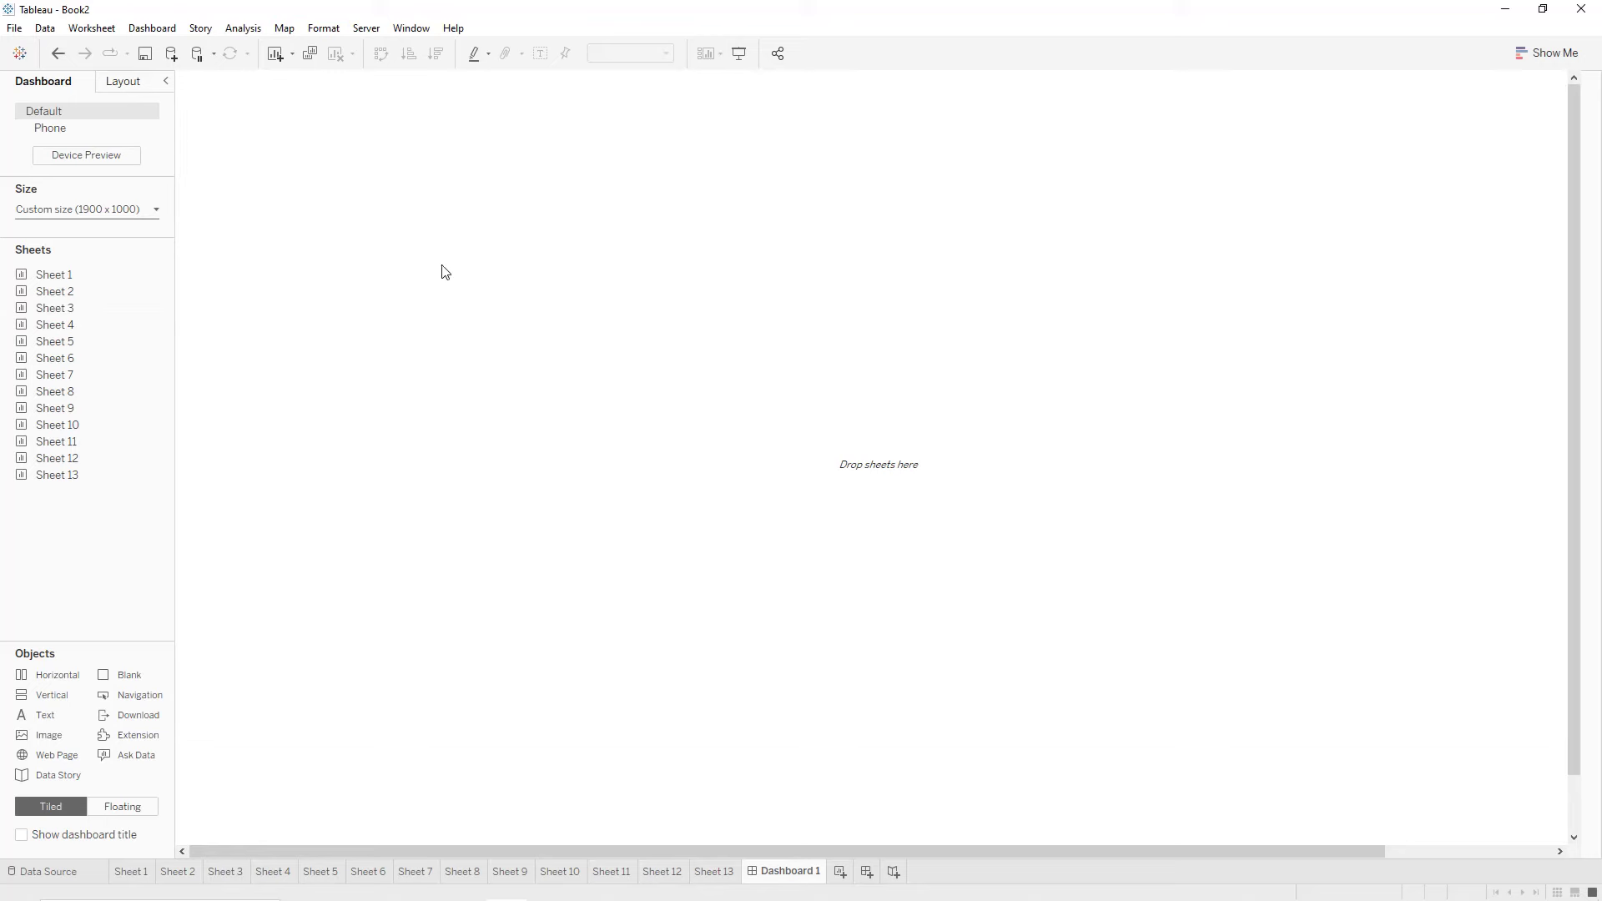
# Set the dashboard's default shading to dark grey.
pyautogui.click(152, 28)
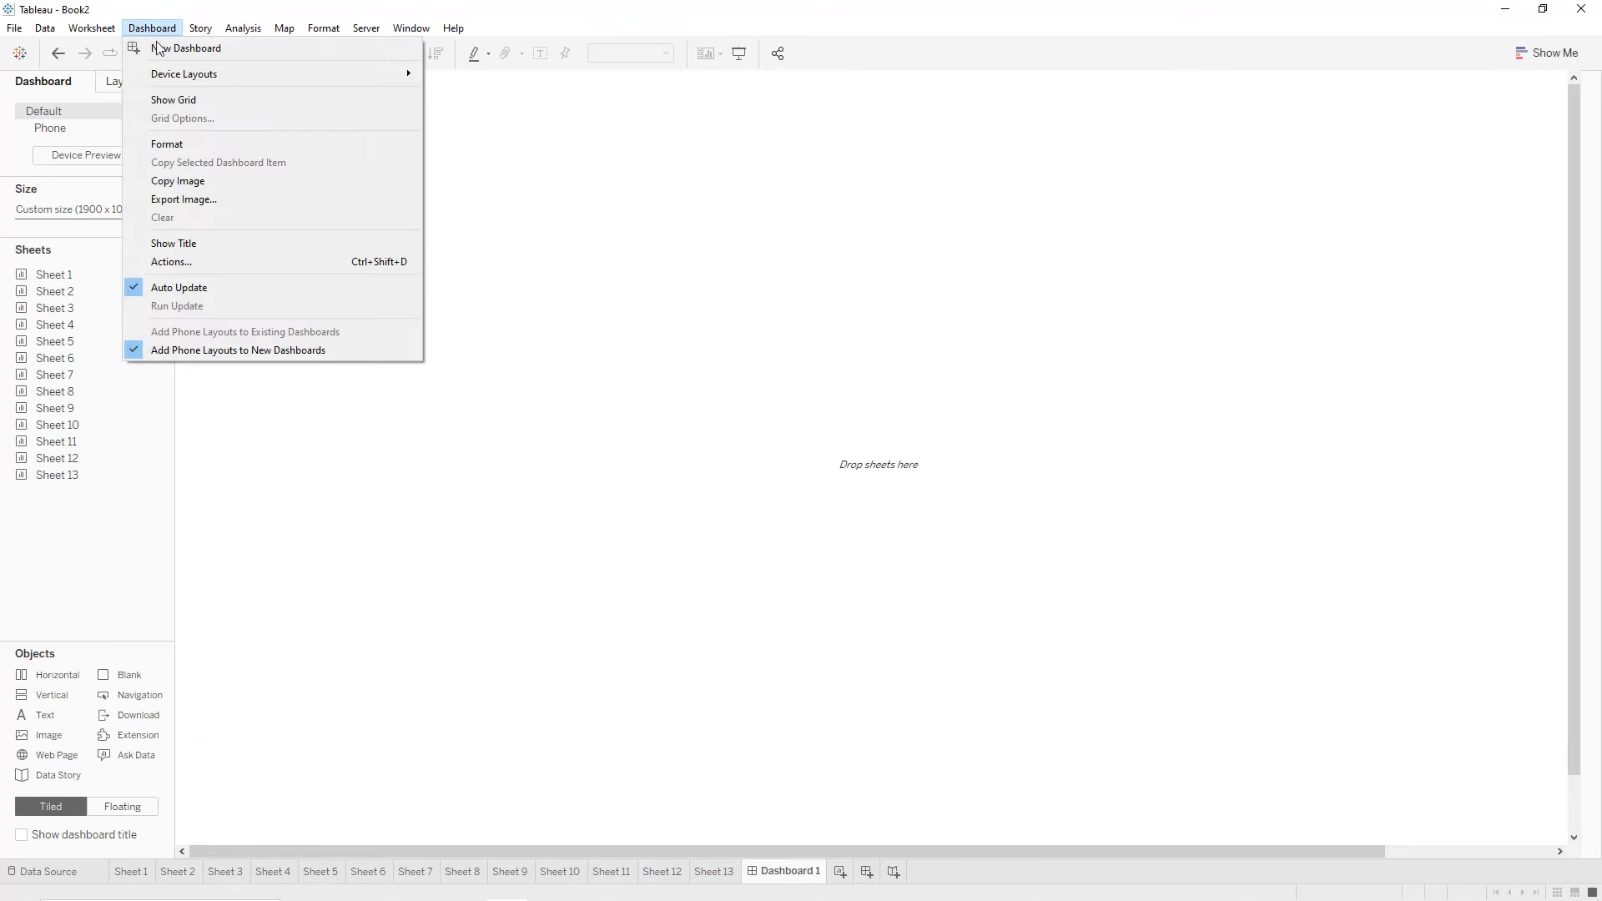
pyautogui.click(171, 144)
pyautogui.click(114, 134)
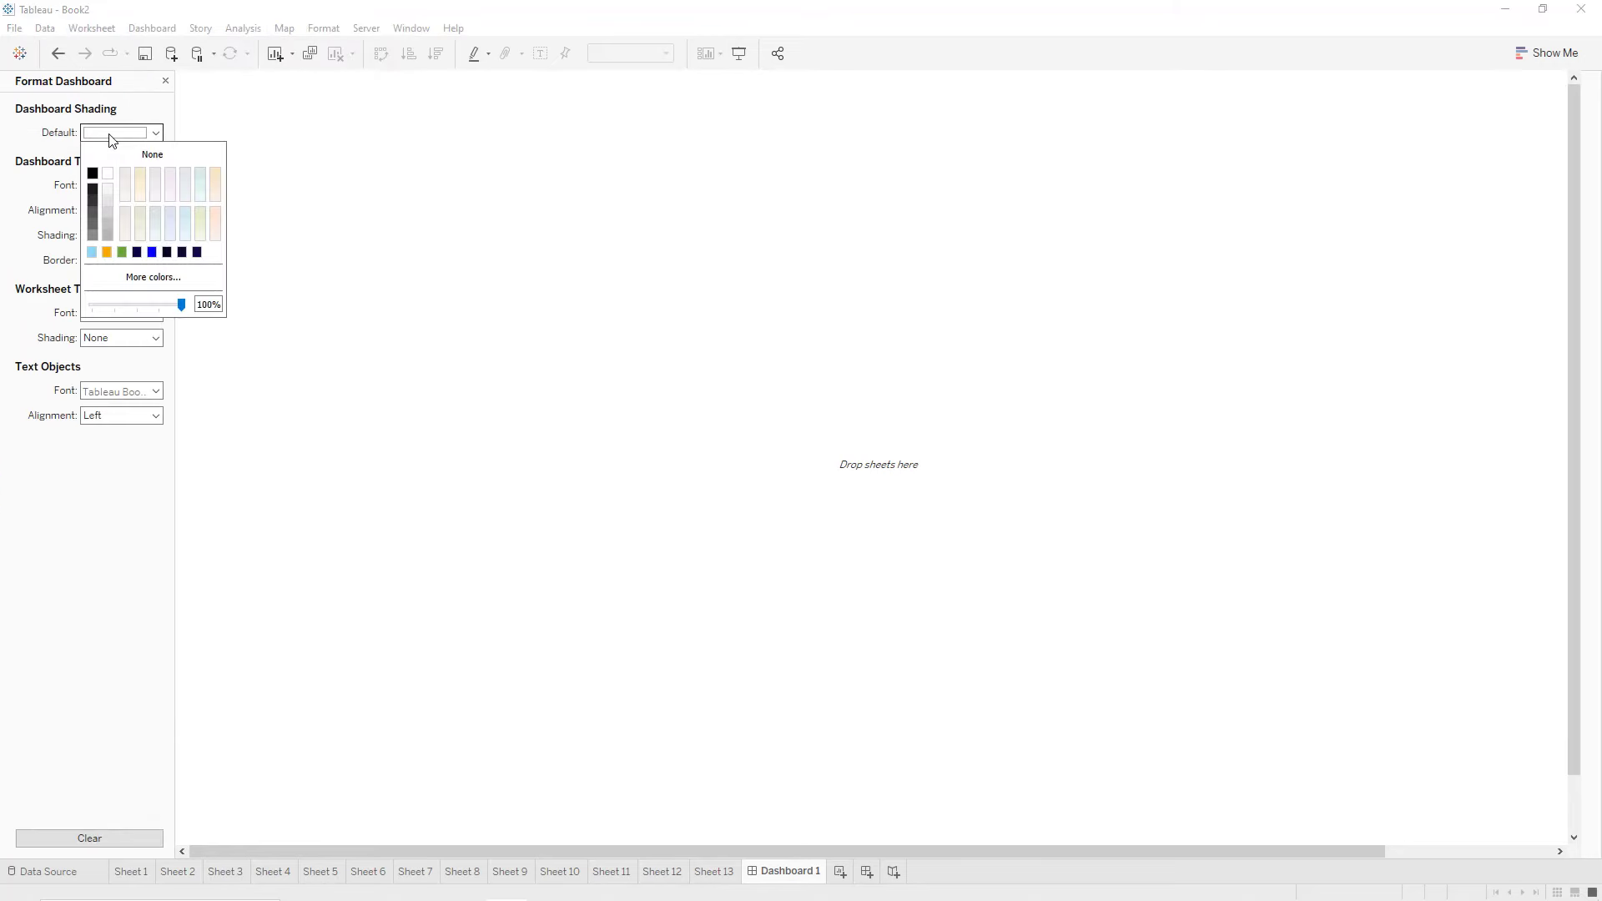
pyautogui.click(92, 225)
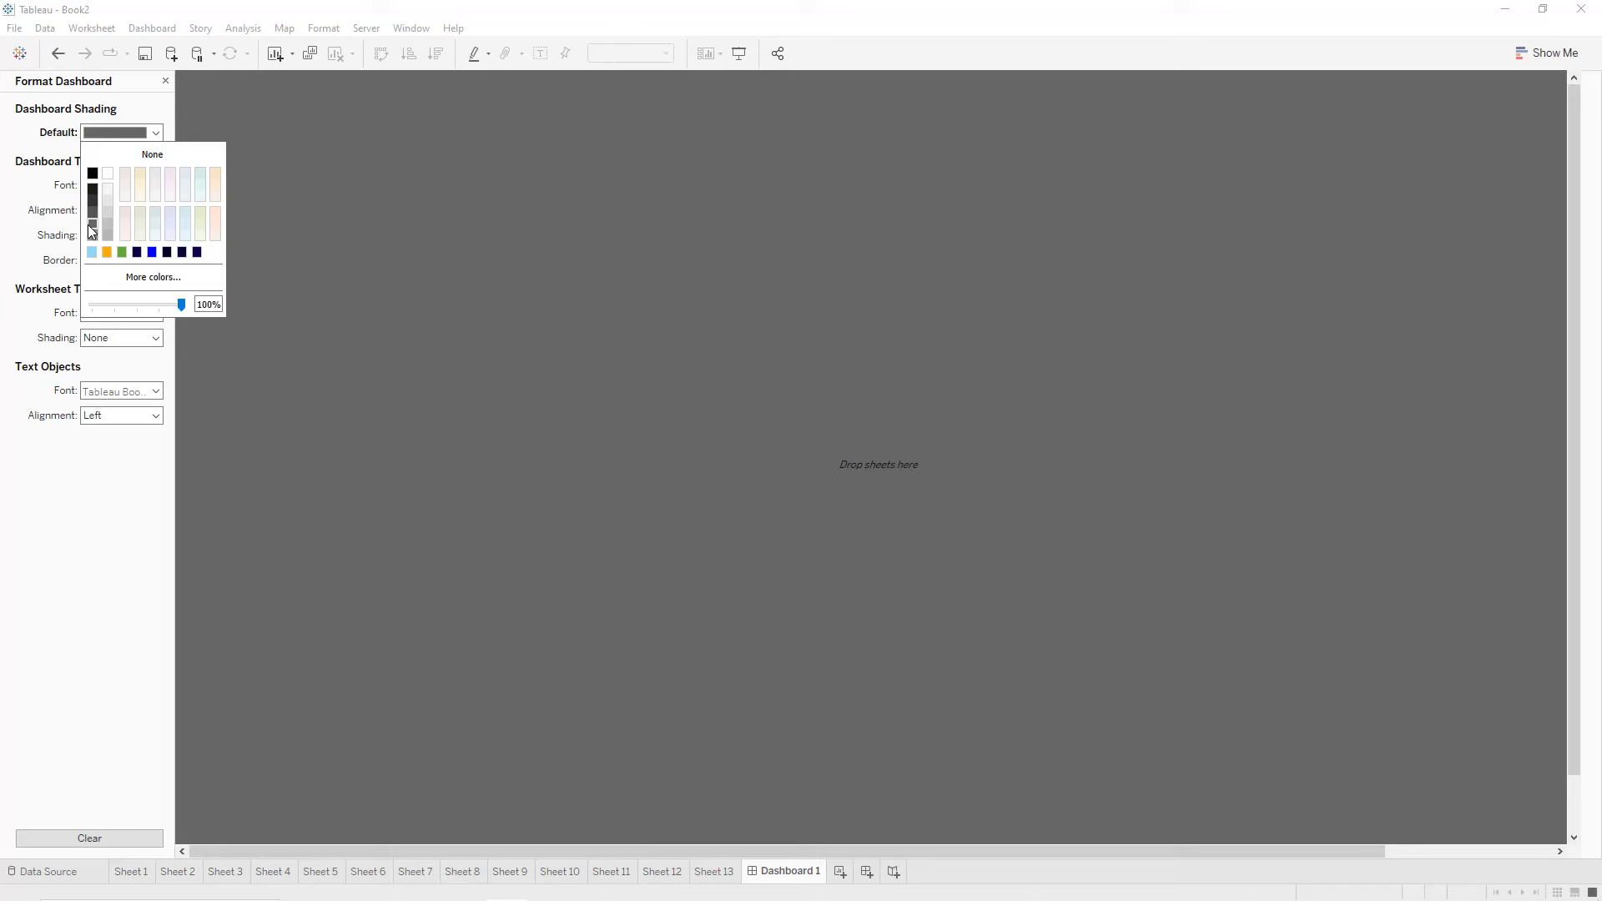
pyautogui.click(329, 197)
pyautogui.click(165, 82)
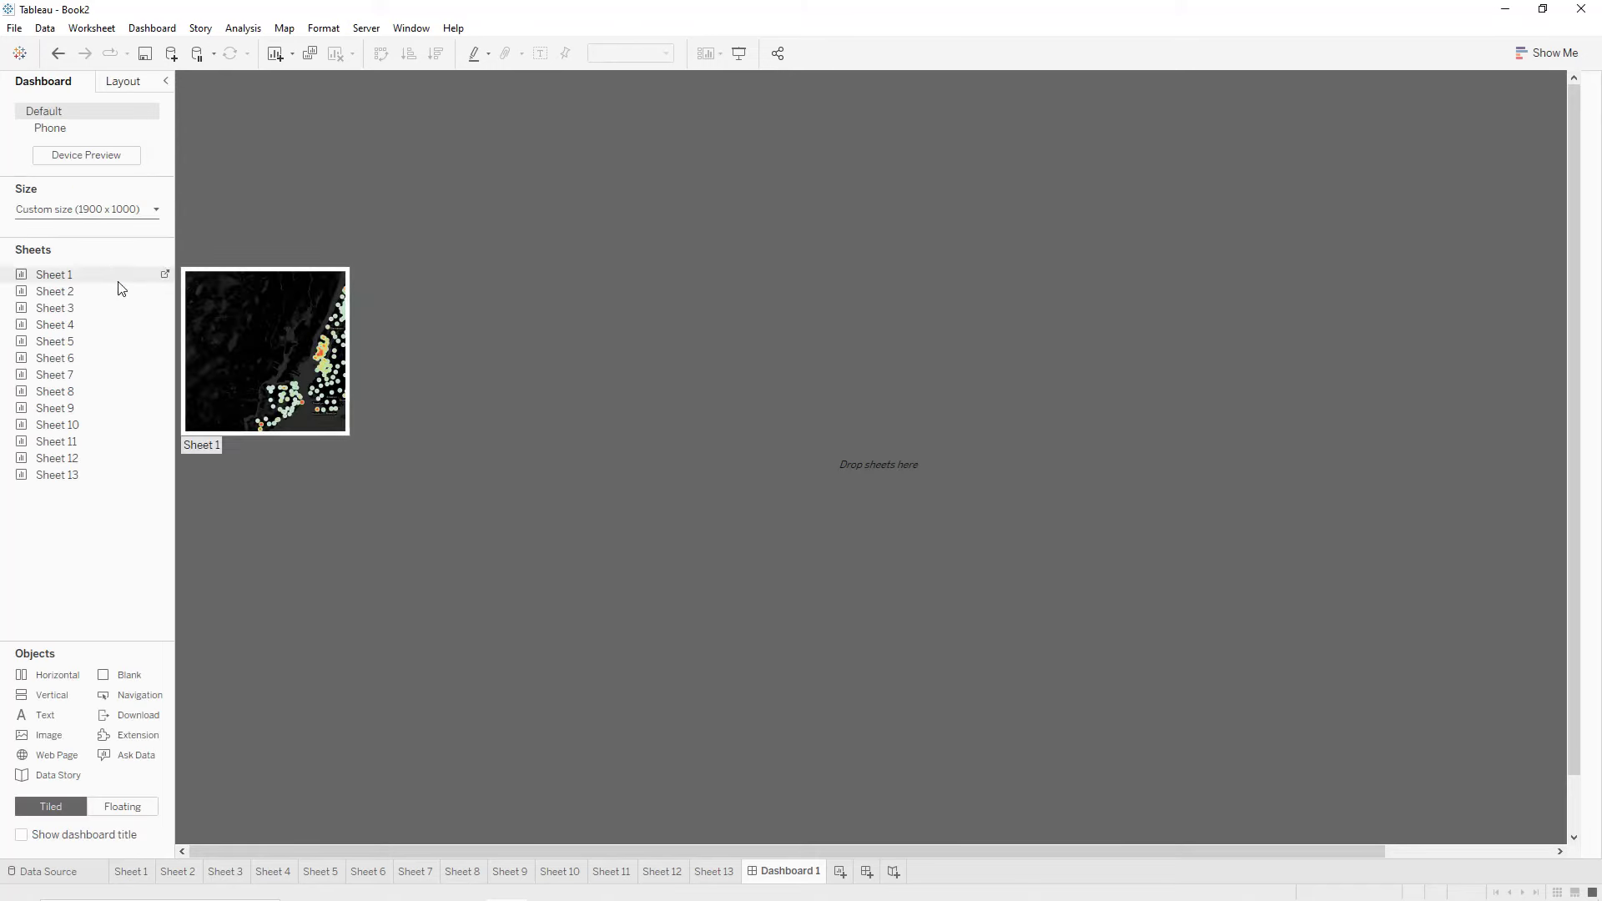
# Add the Sheet 1 price map to the dashboard and place the Sheet 2 monthly bookings chart to its right.
pyautogui.moveTo(98, 277); pyautogui.dragTo(210, 298)
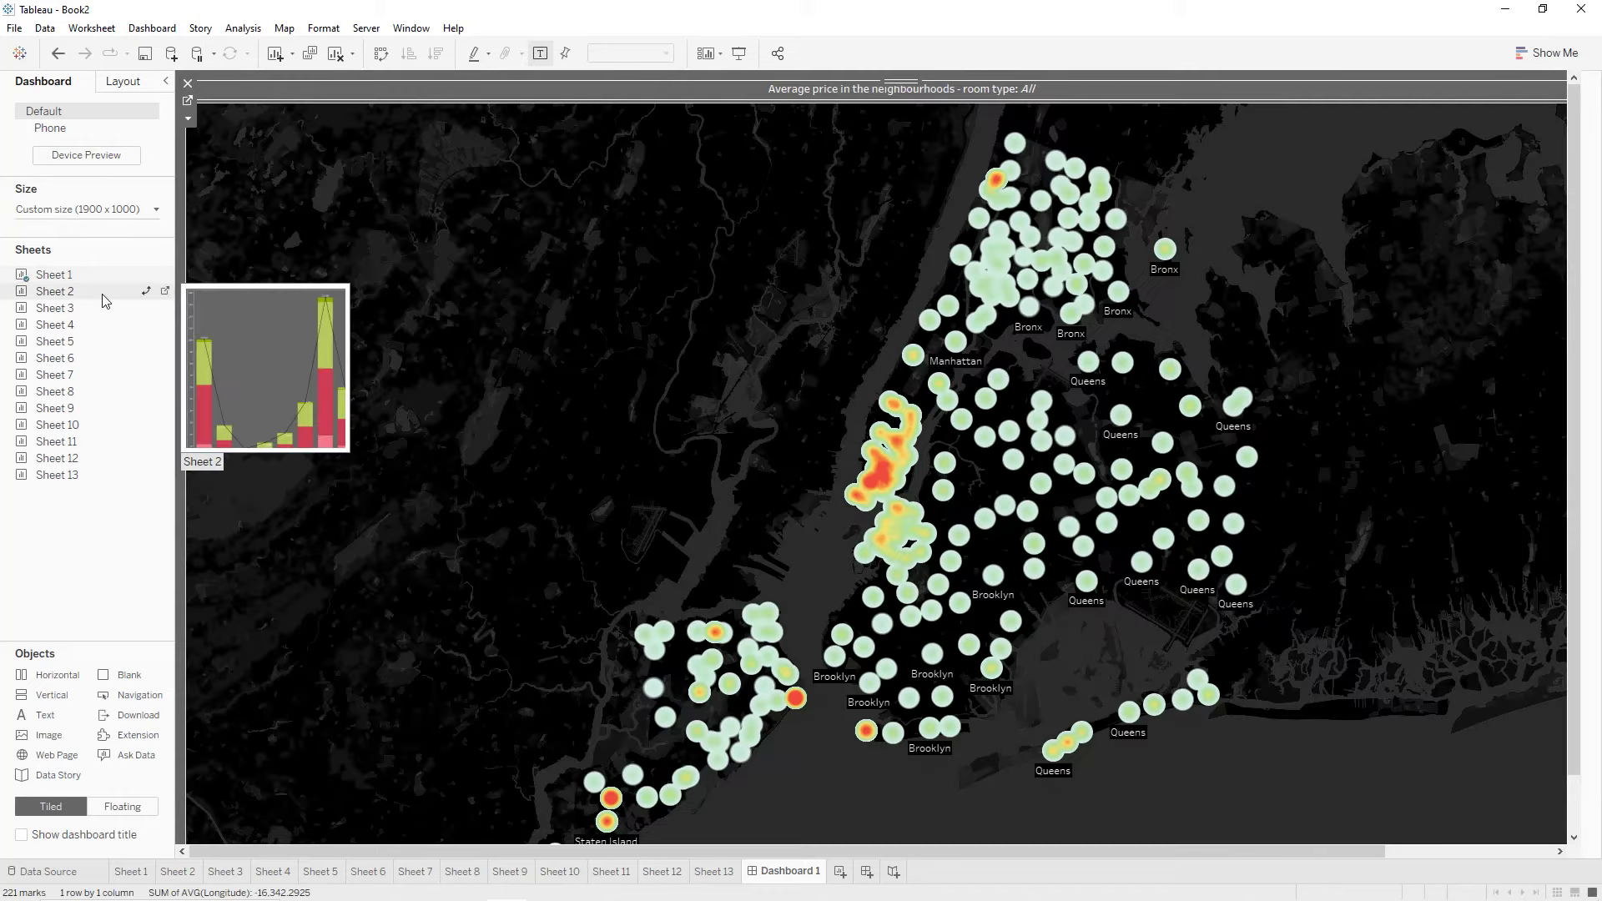
pyautogui.click(73, 300)
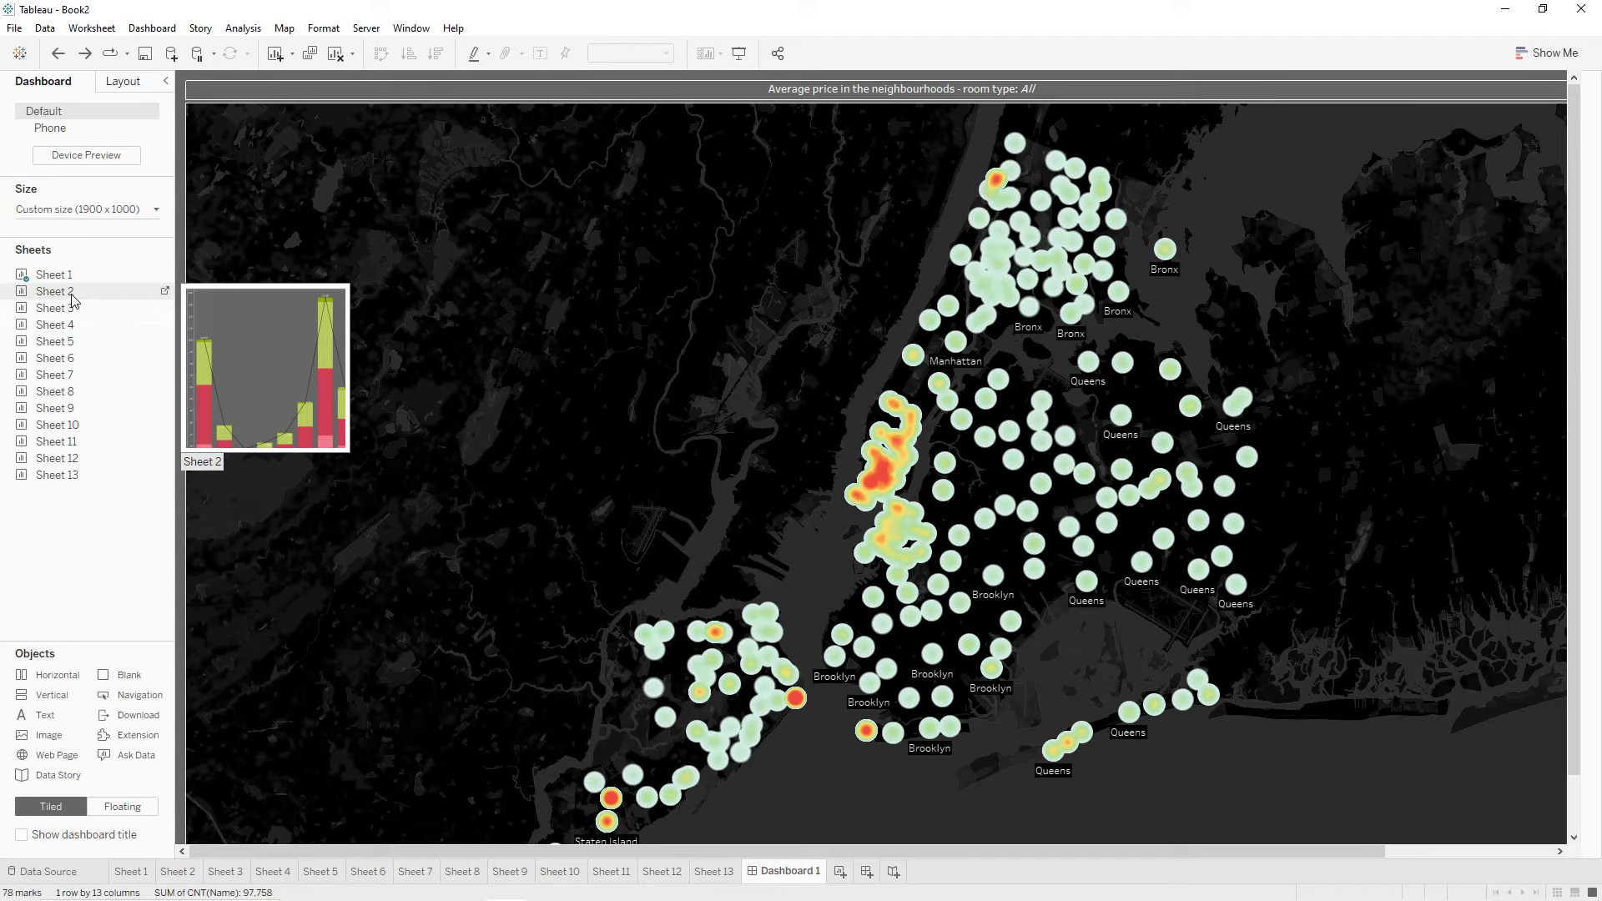
pyautogui.moveTo(73, 301); pyautogui.dragTo(1073, 468)
# Add the Sheet 3 neighbourhood donut to the dashboard and position it above the monthly bookings chart.
pyautogui.moveTo(108, 323)
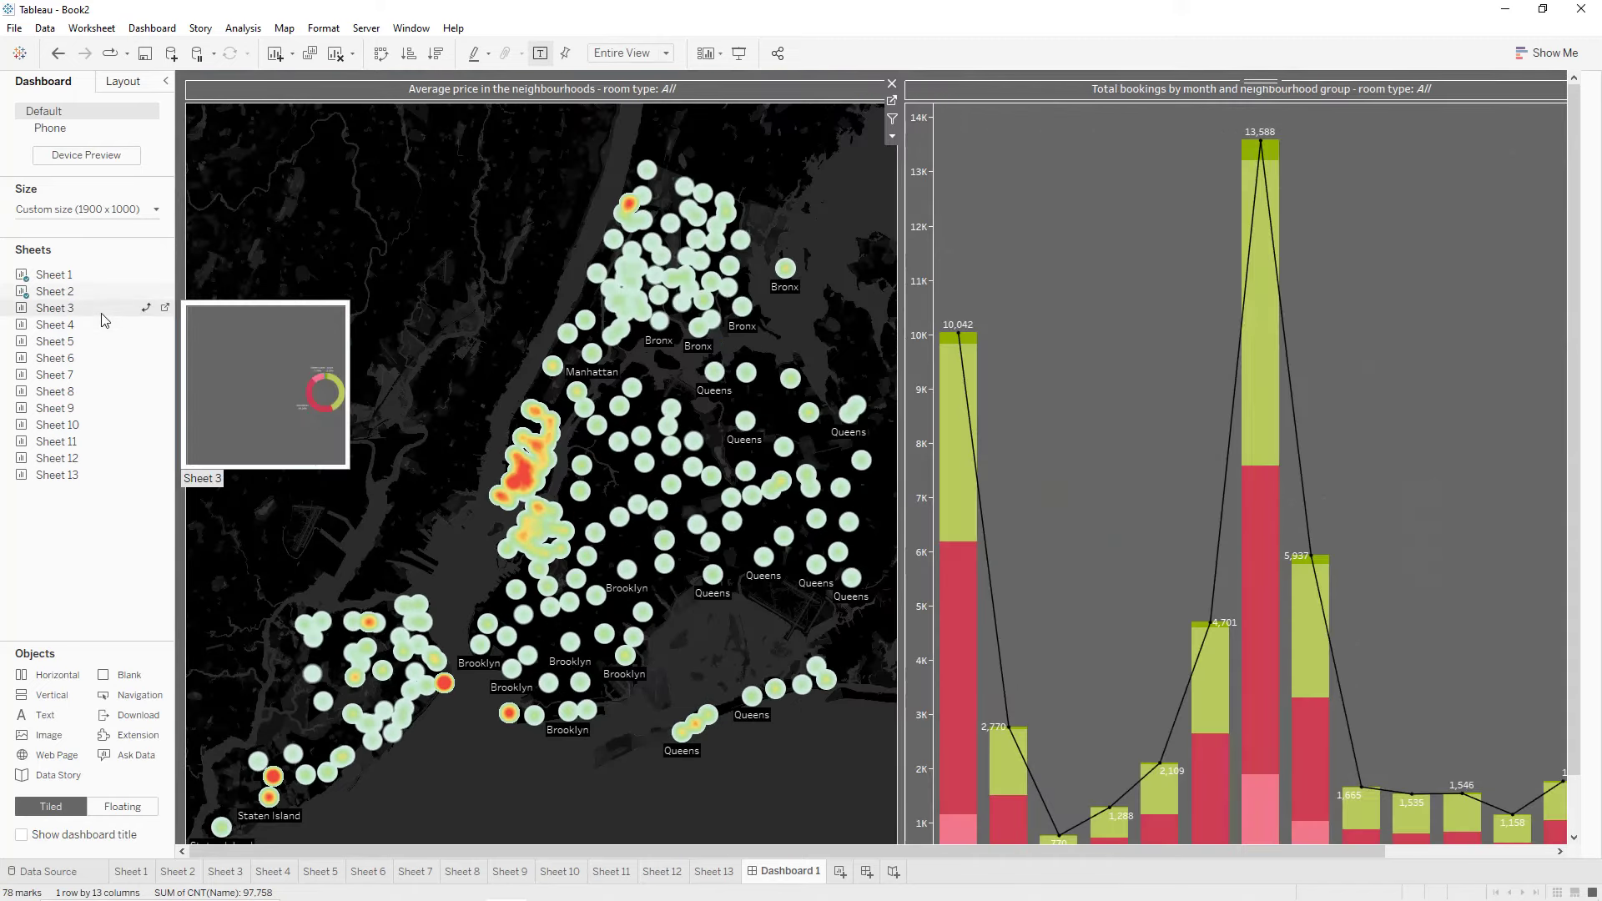
pyautogui.moveTo(104, 321); pyautogui.dragTo(1116, 208)
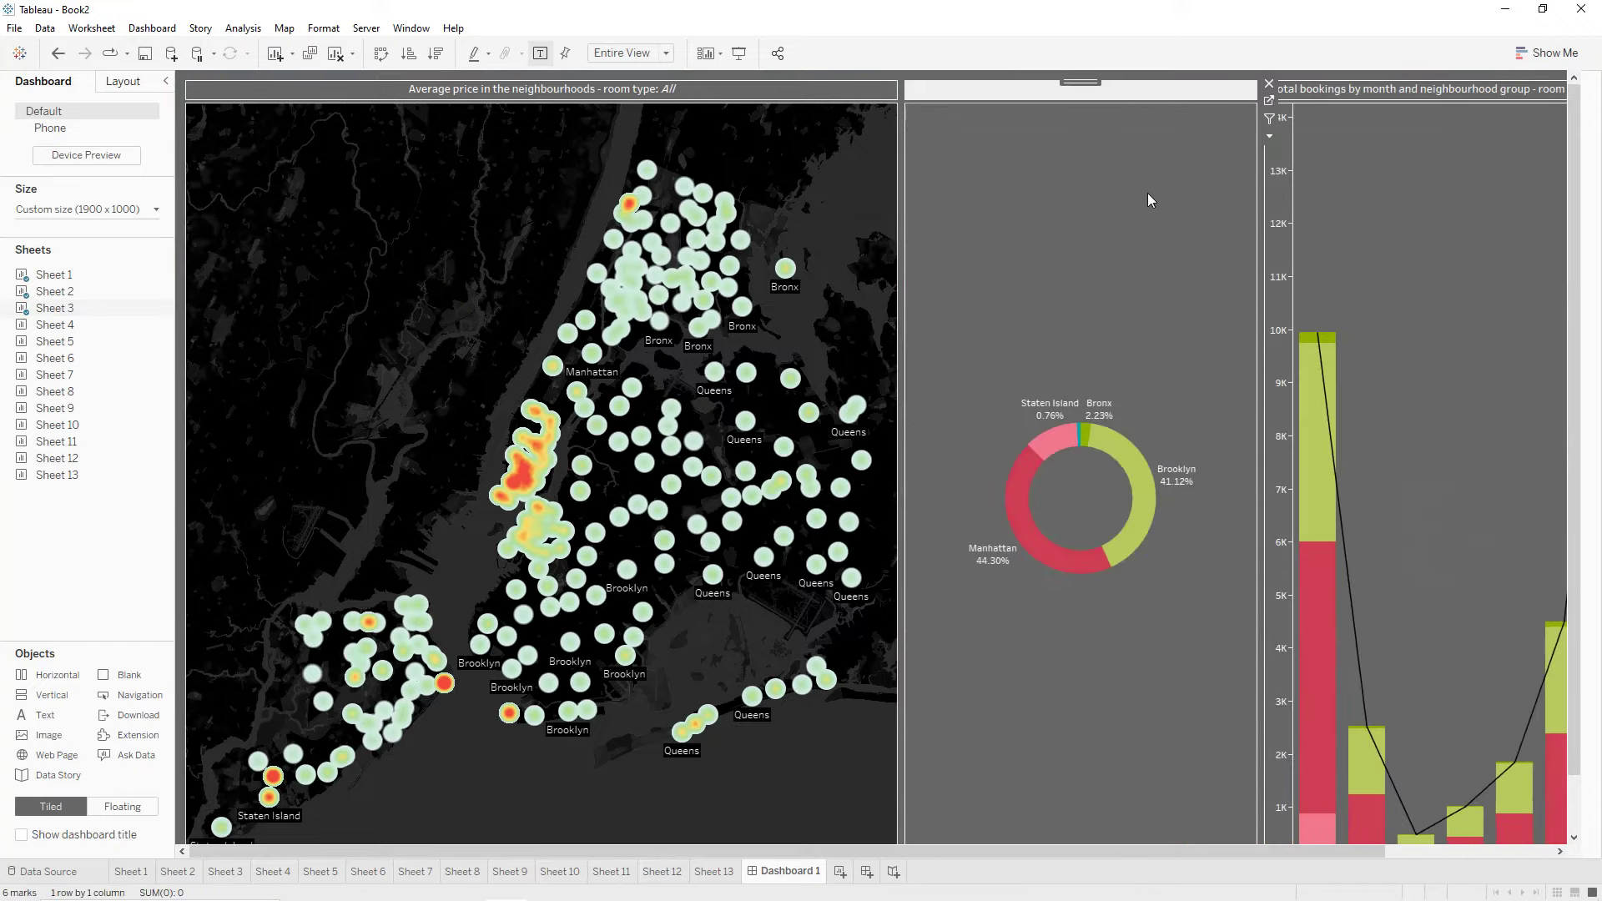
pyautogui.moveTo(1081, 79); pyautogui.dragTo(1264, 87)
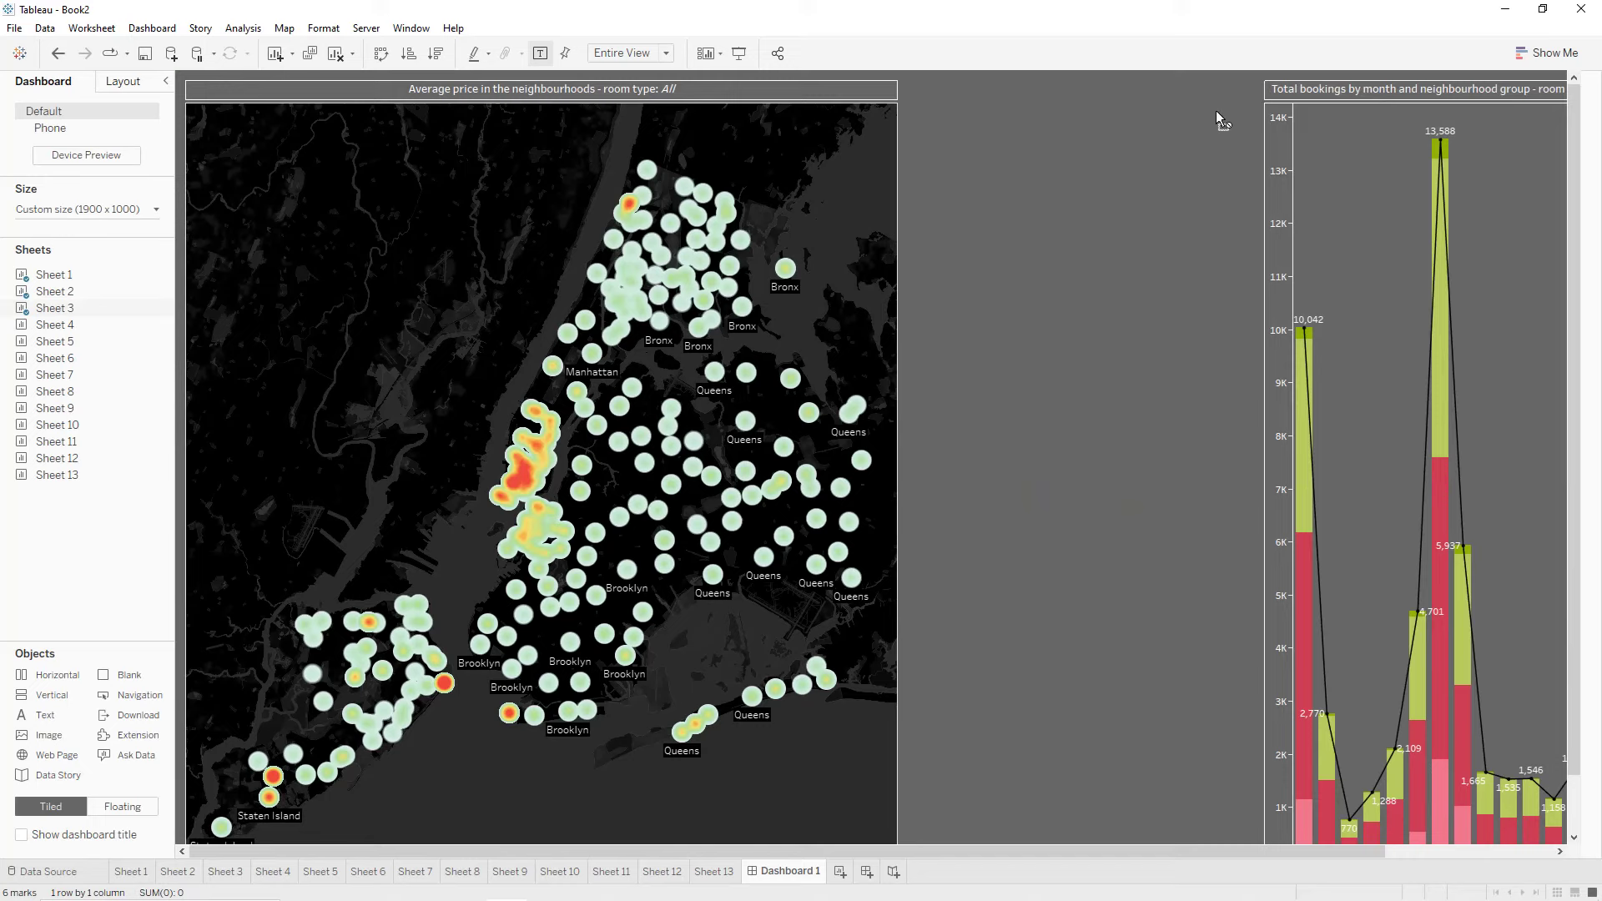
pyautogui.moveTo(1072, 84); pyautogui.dragTo(1309, 159)
# Place the Sheet 4 top 10 hosts table above the neighbourhood donut and make it taller.
pyautogui.moveTo(62, 328)
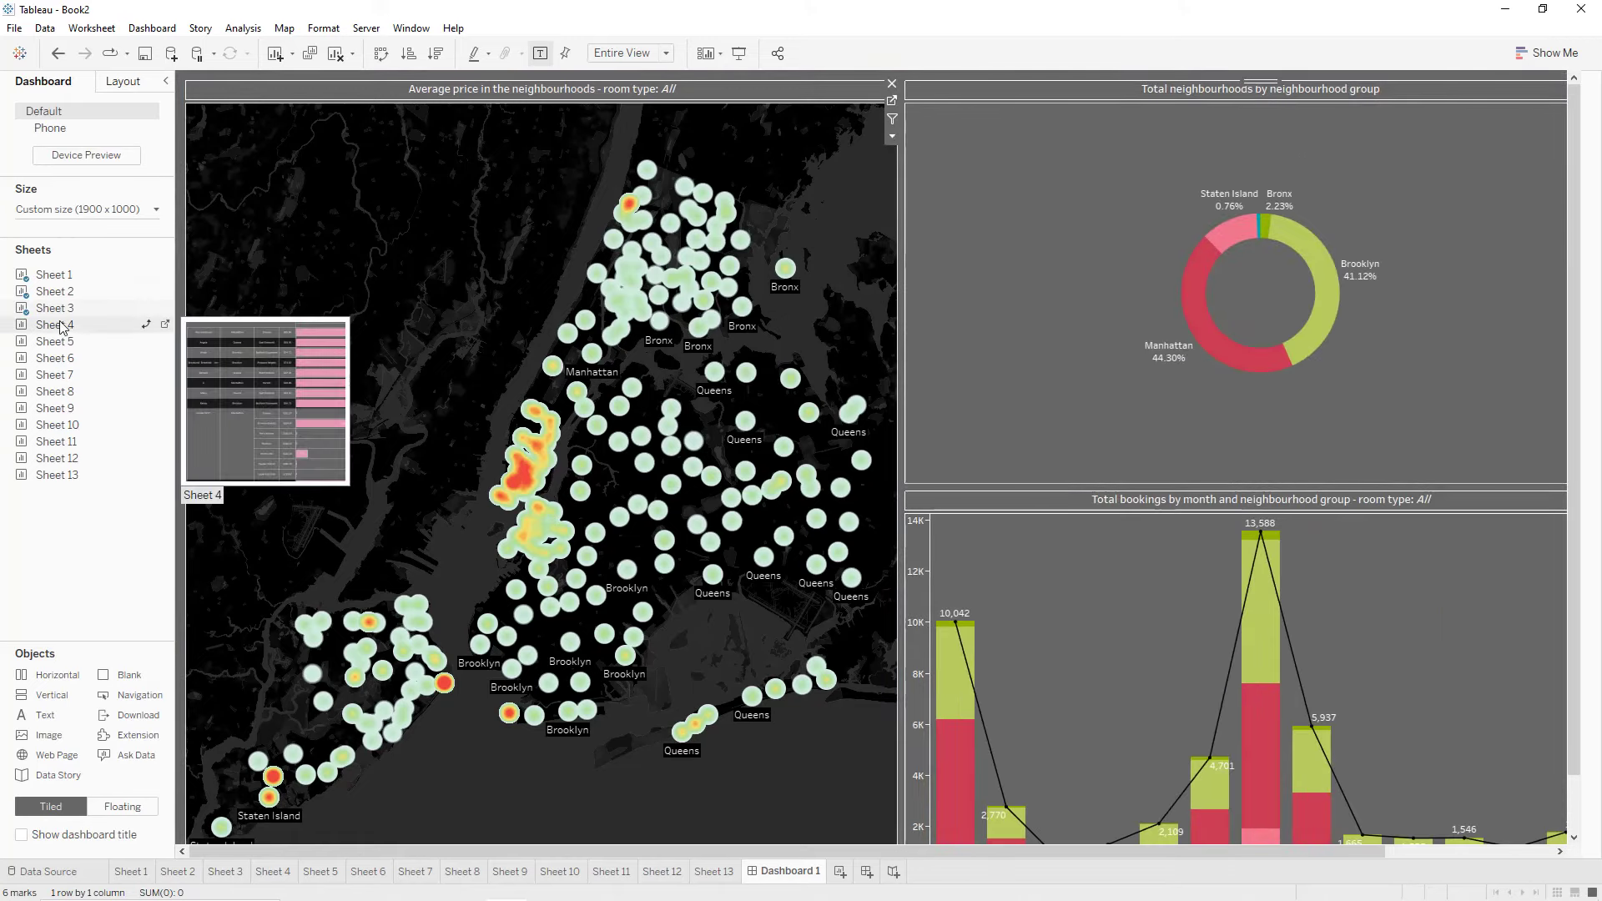
pyautogui.moveTo(62, 327); pyautogui.dragTo(1143, 143)
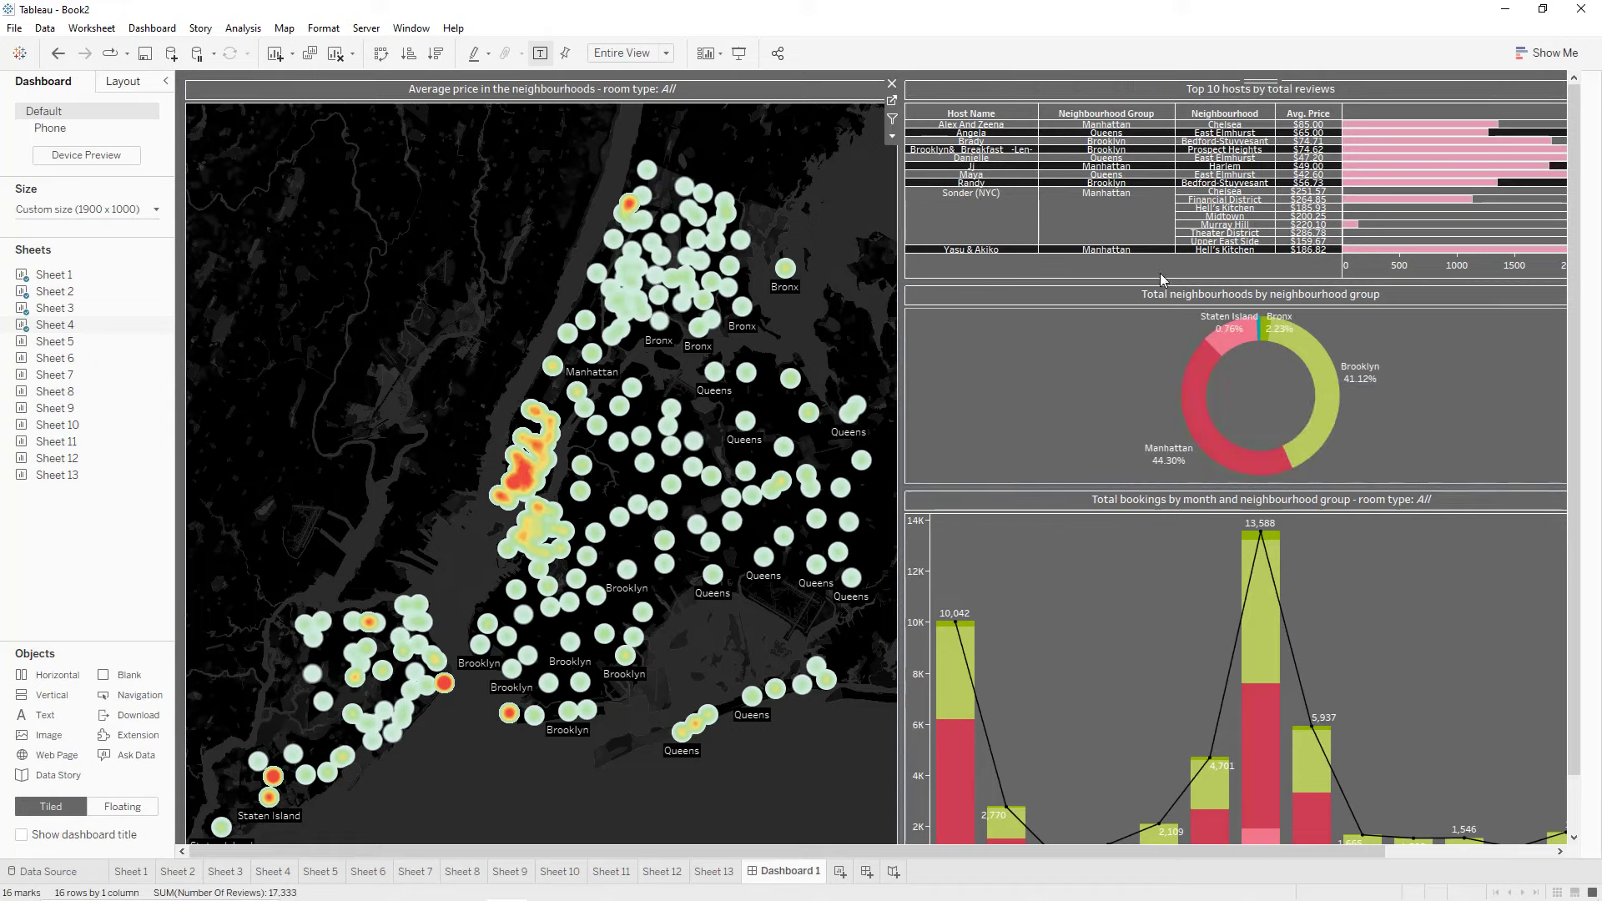
pyautogui.moveTo(1160, 281); pyautogui.dragTo(1160, 346)
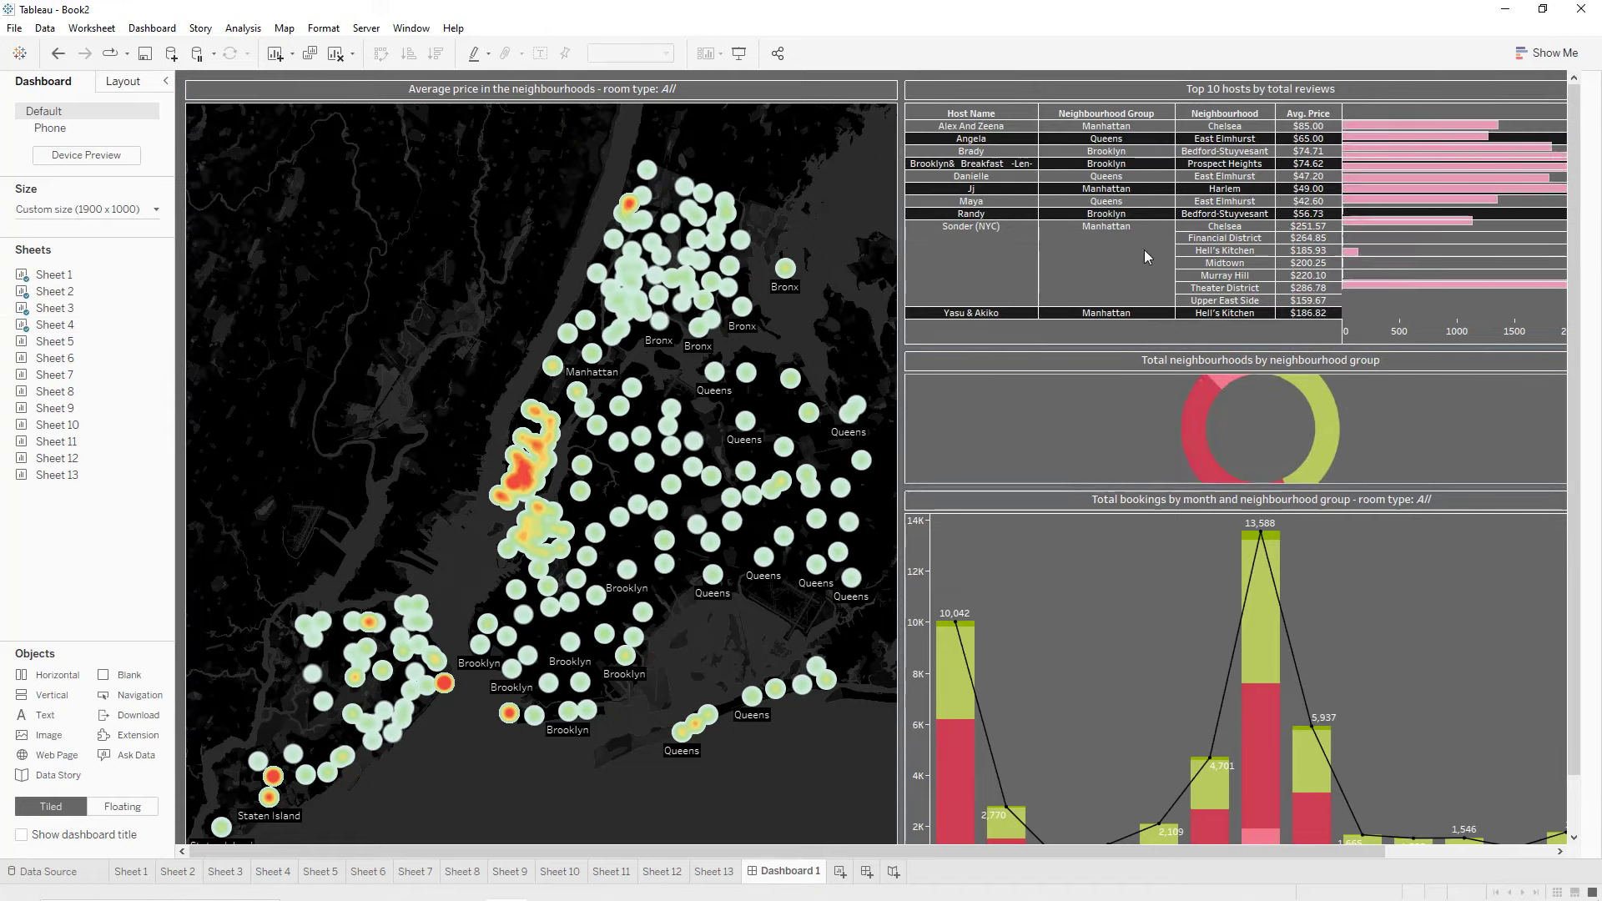
# Set the fit of the top 10 hosts table and the neighbourhood donut to Standard.
pyautogui.click(1116, 87)
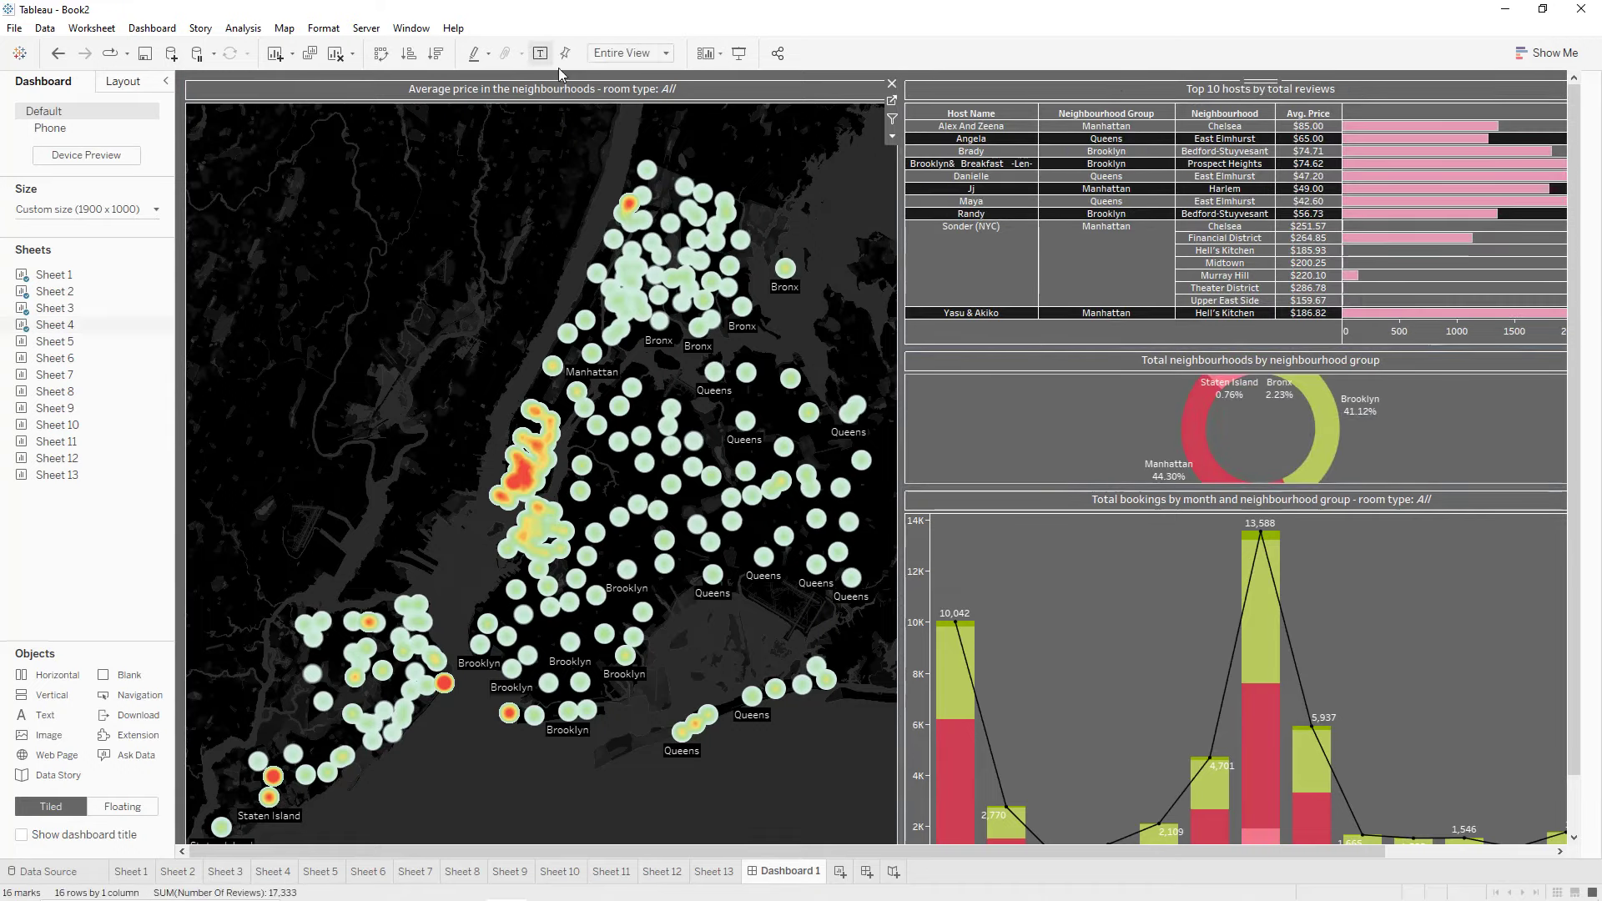
pyautogui.click(612, 60)
pyautogui.click(620, 78)
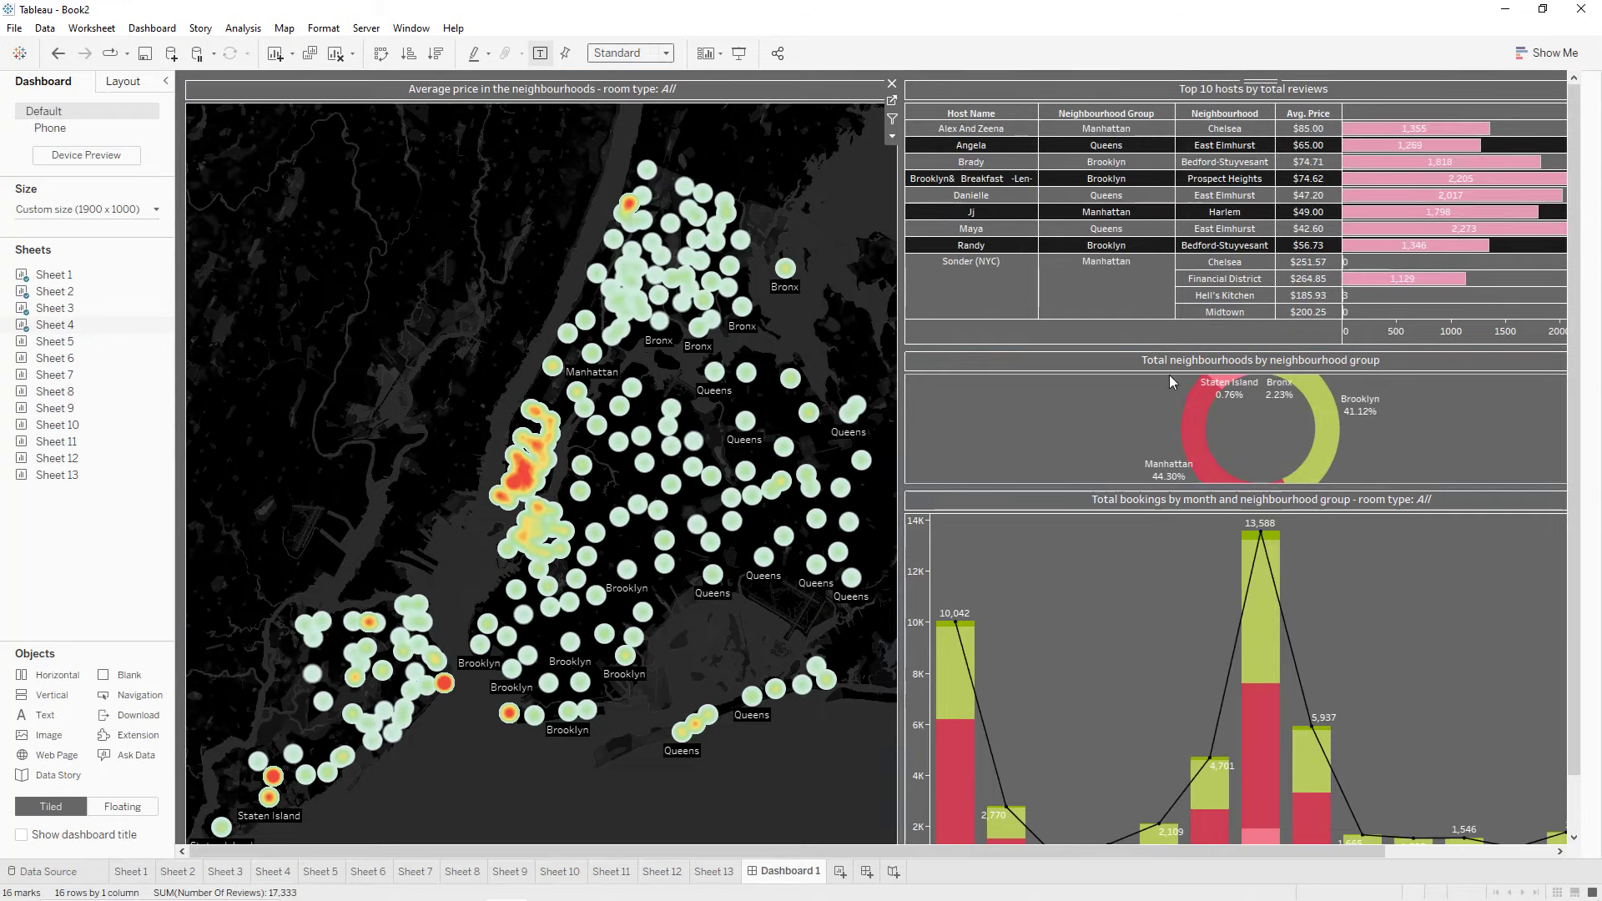
pyautogui.click(1169, 367)
pyautogui.click(631, 53)
pyautogui.click(636, 71)
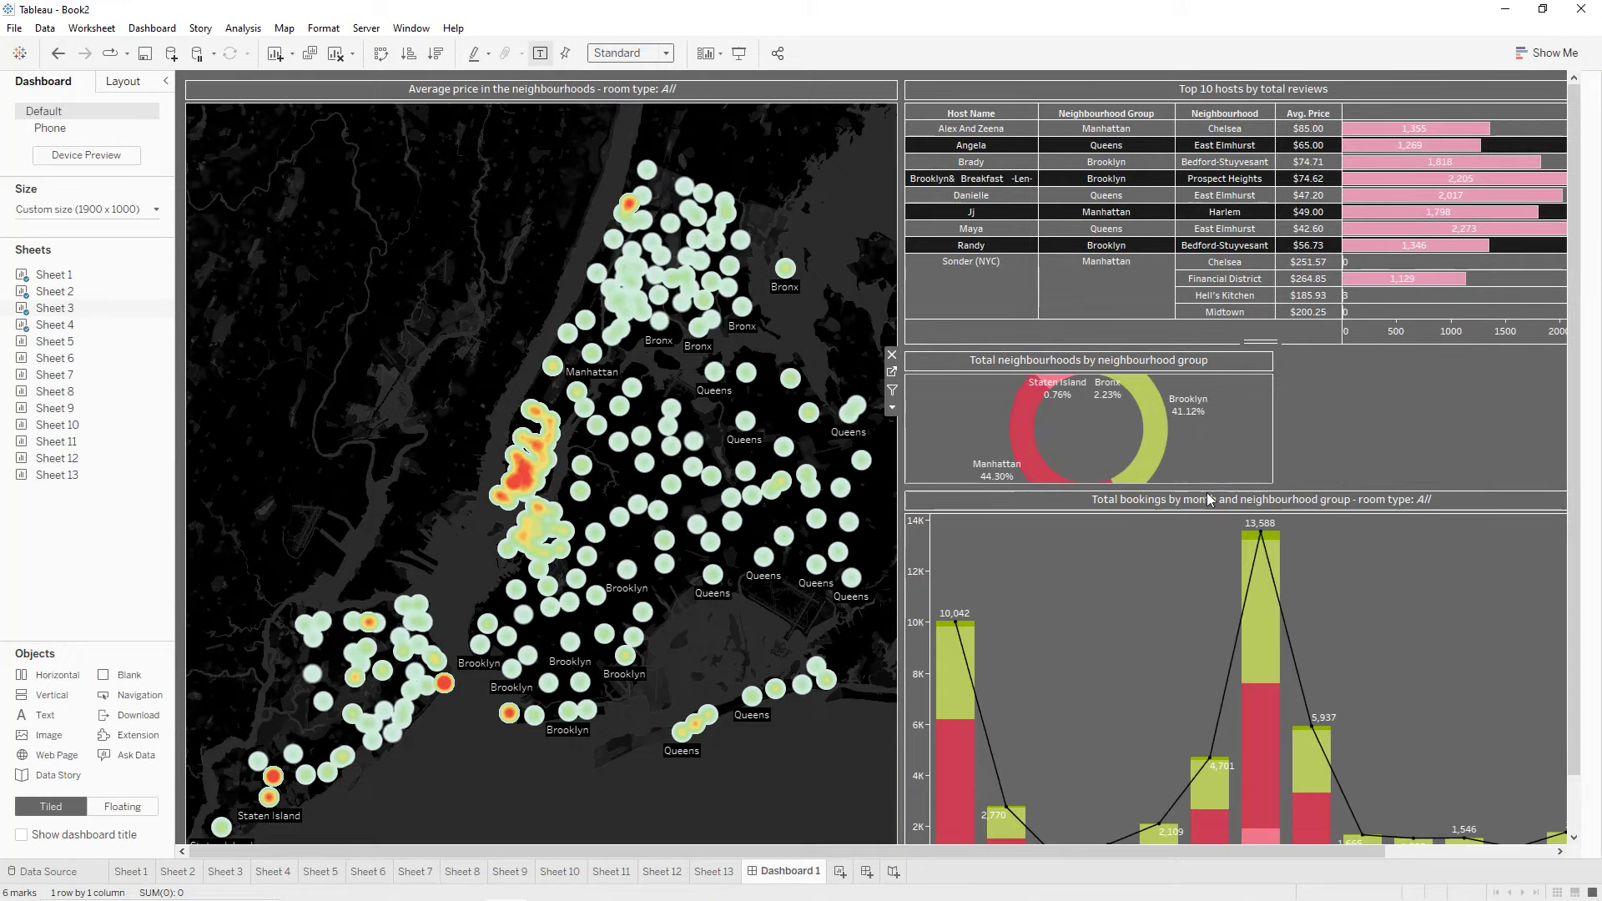
# Make the neighbourhood donut's tile taller by lowering its boundary with the monthly bookings chart until the whole ring fits.
pyautogui.moveTo(1205, 486); pyautogui.dragTo(1205, 544)
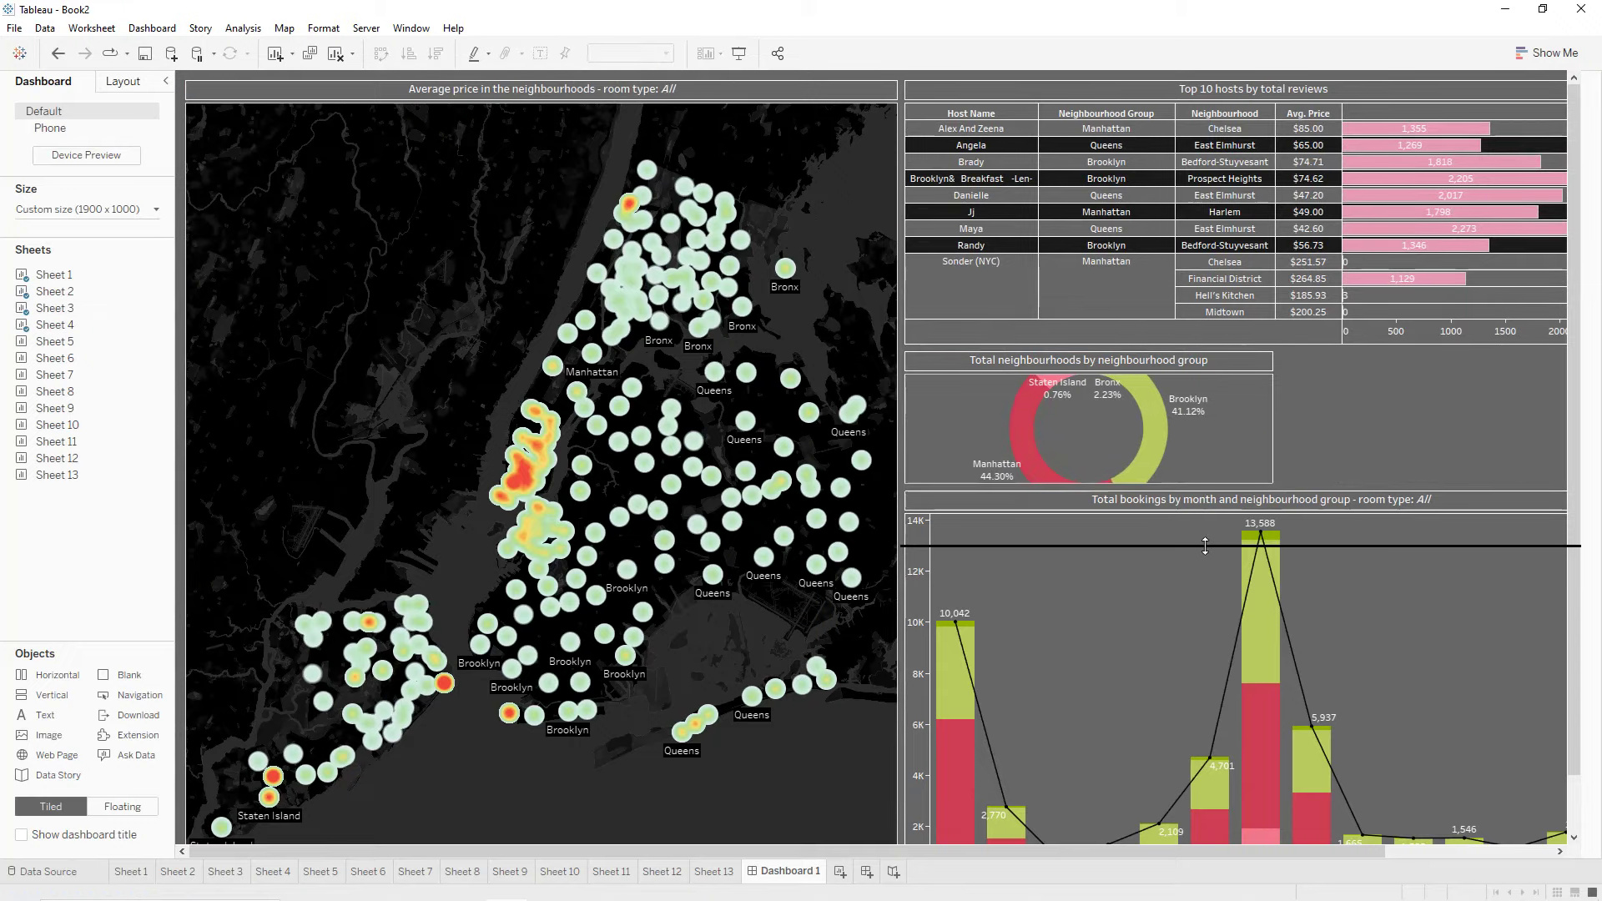
pyautogui.scroll(-1, 1569, 393)
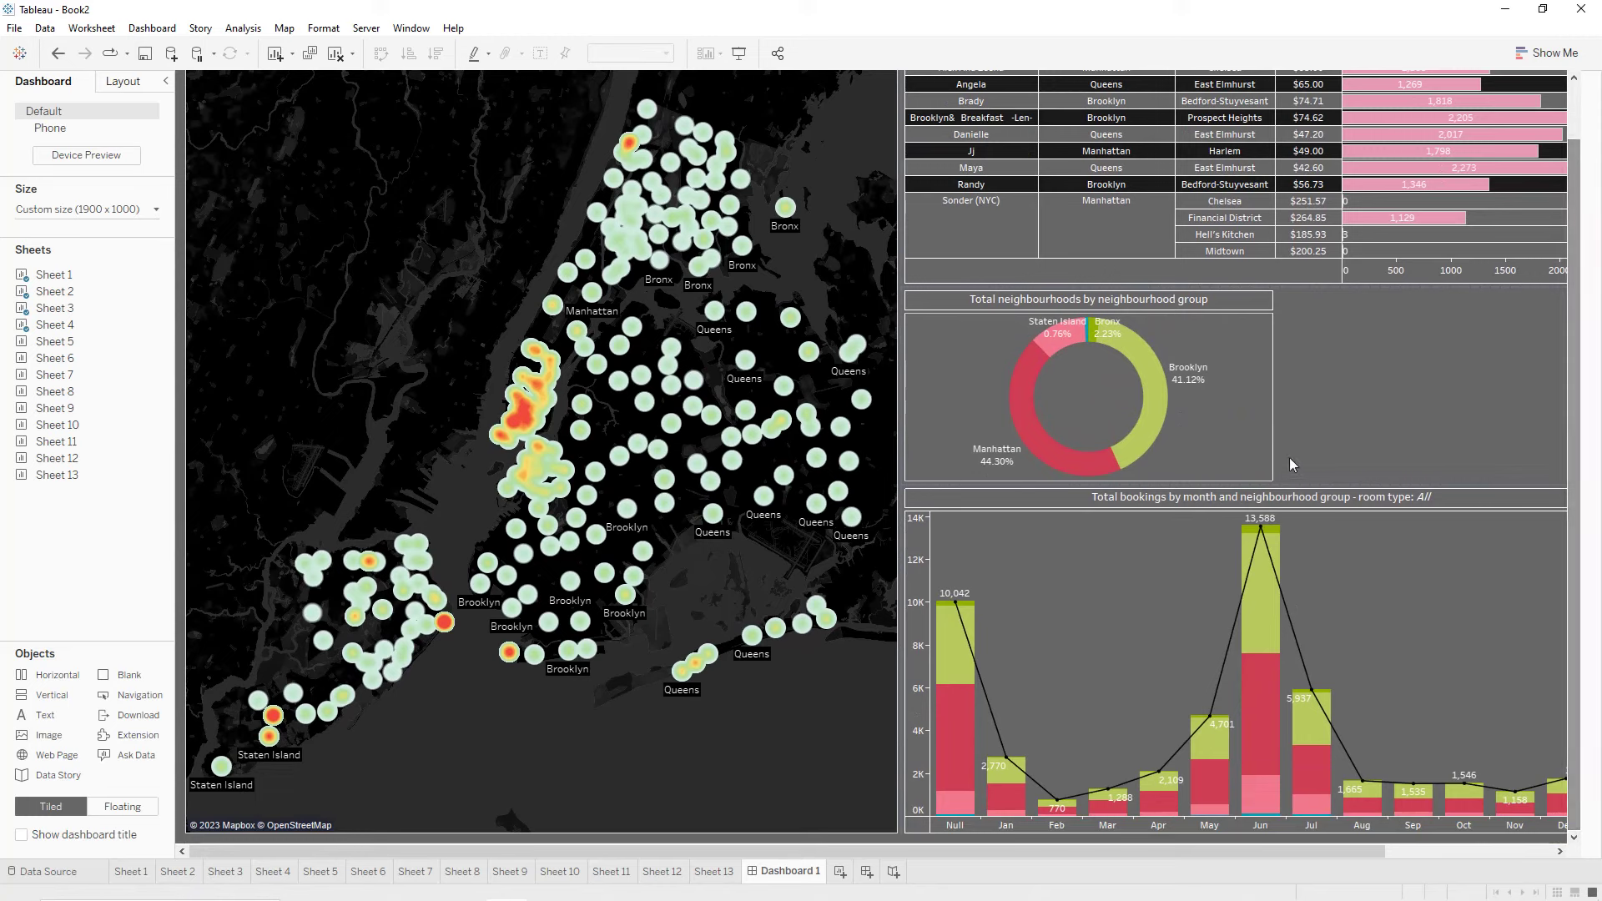
pyautogui.click(1243, 482)
pyautogui.moveTo(1244, 482); pyautogui.dragTo(1222, 523)
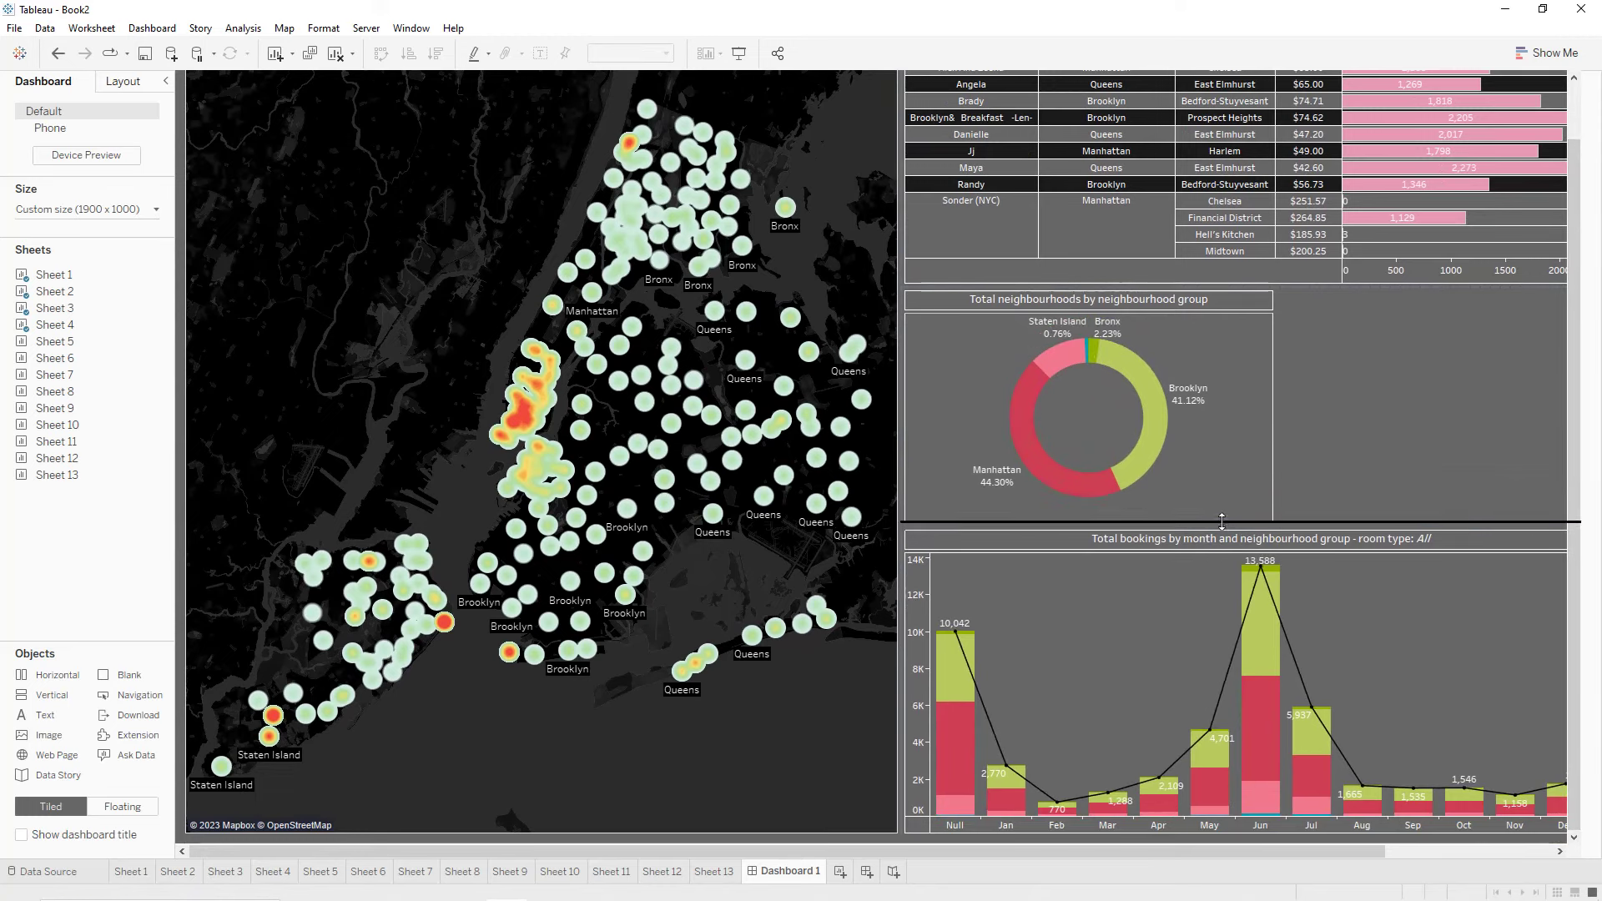
# Place the Sheet 5 bookings bar chart above the map and the Sheet 6 yearly reviews chart to the map's right.
pyautogui.moveTo(82, 345)
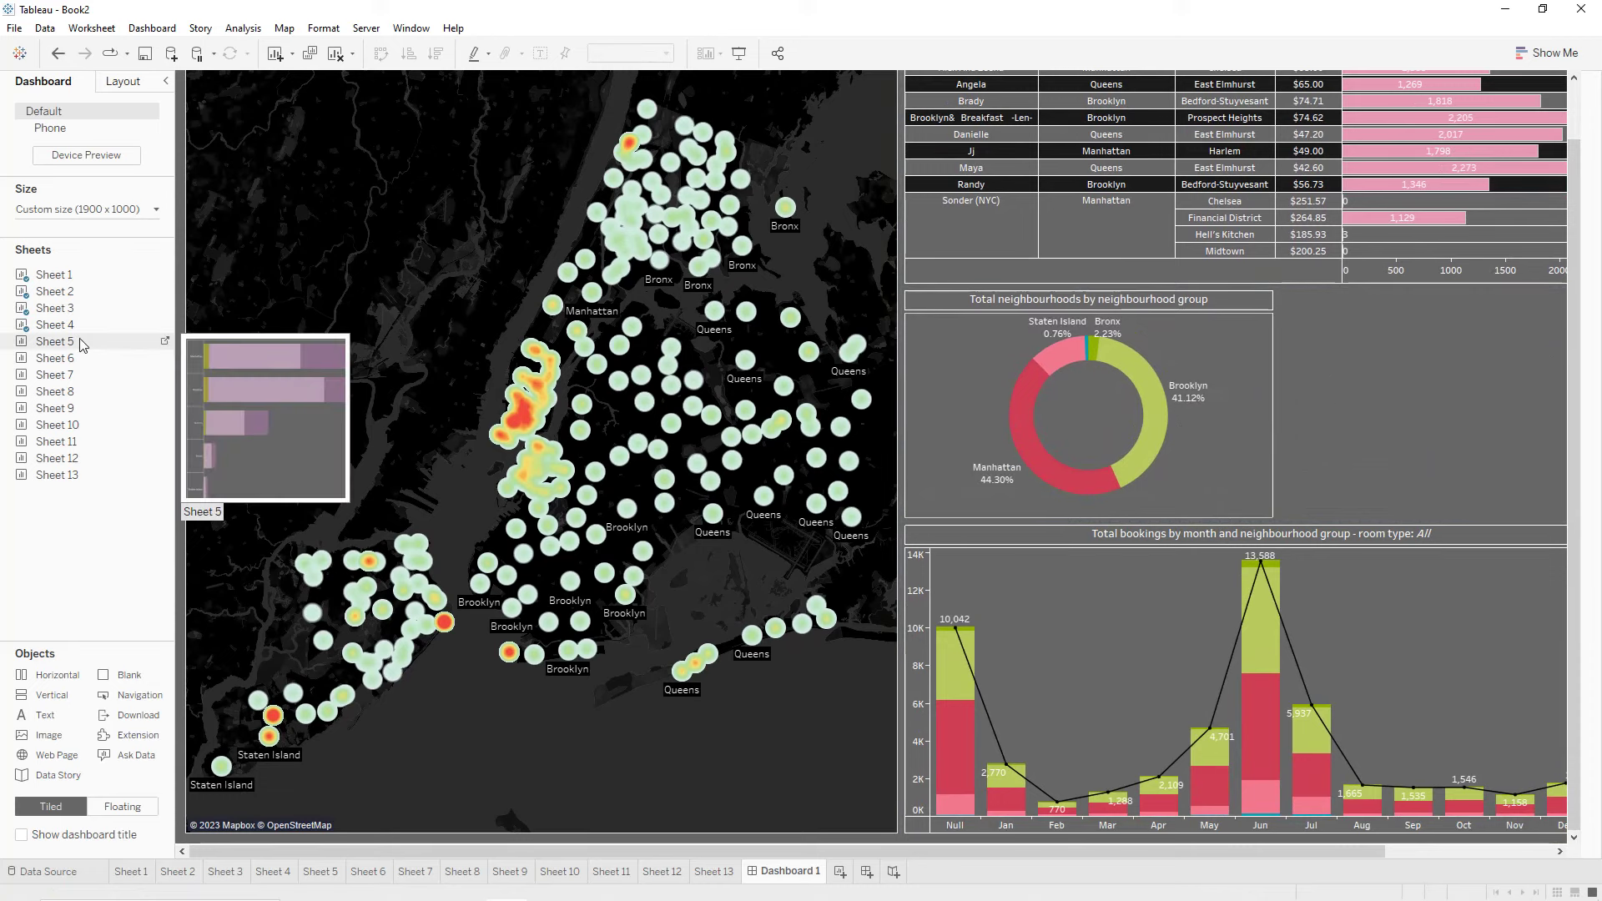
pyautogui.moveTo(81, 345)
pyautogui.mouseDown()
pyautogui.moveTo(312, 233)
pyautogui.moveTo(519, 183)
pyautogui.mouseUp()
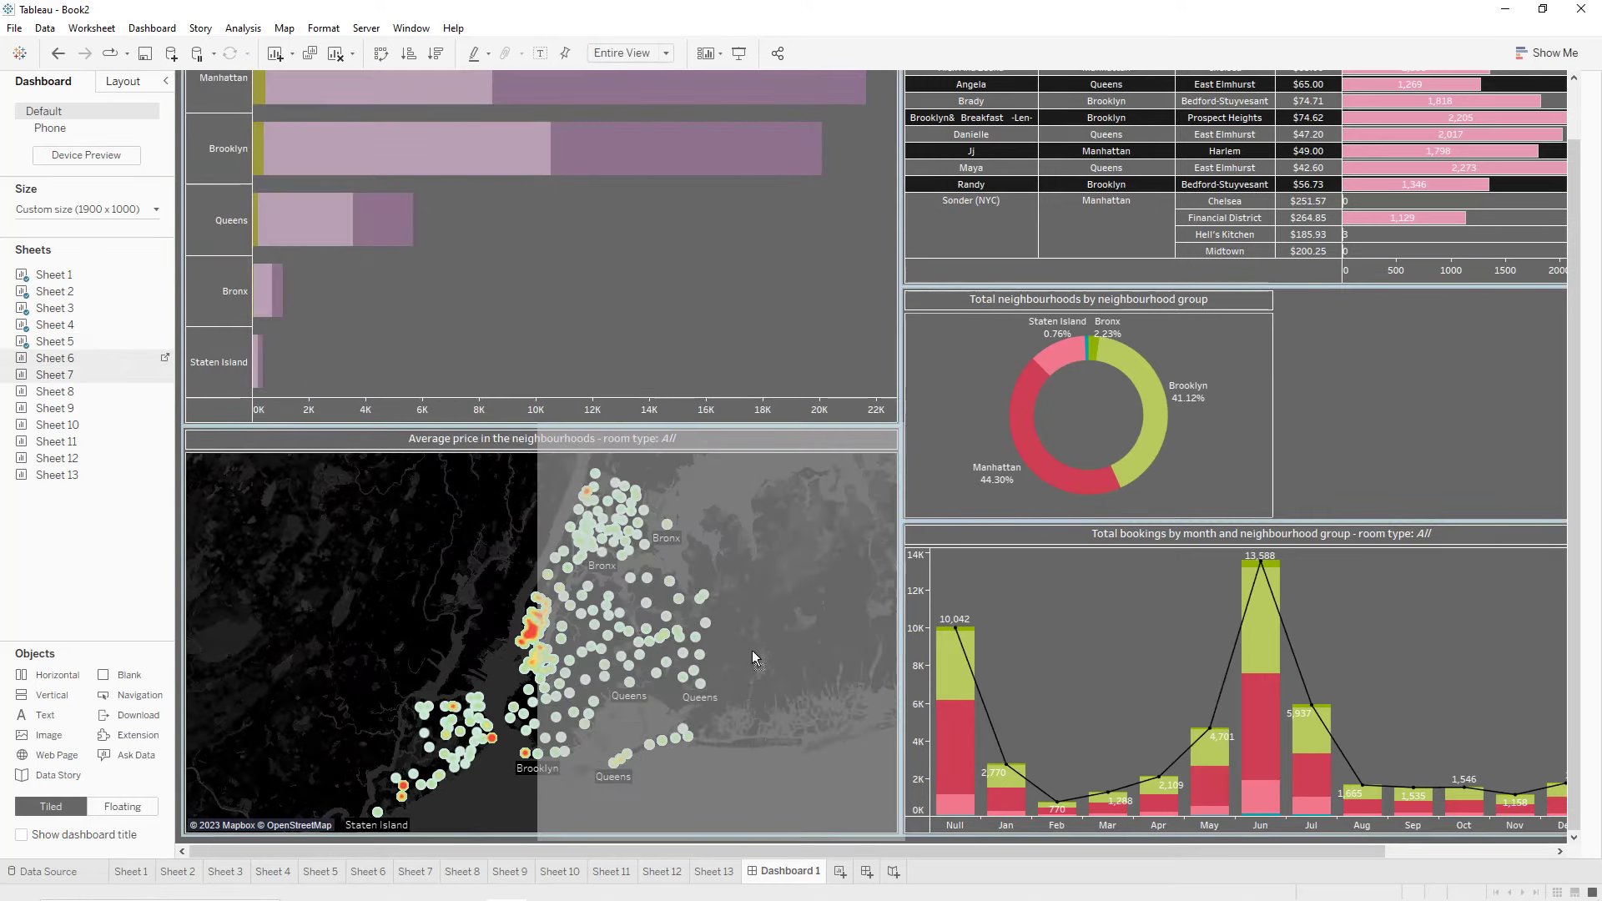
pyautogui.moveTo(768, 659); pyautogui.dragTo(768, 658)
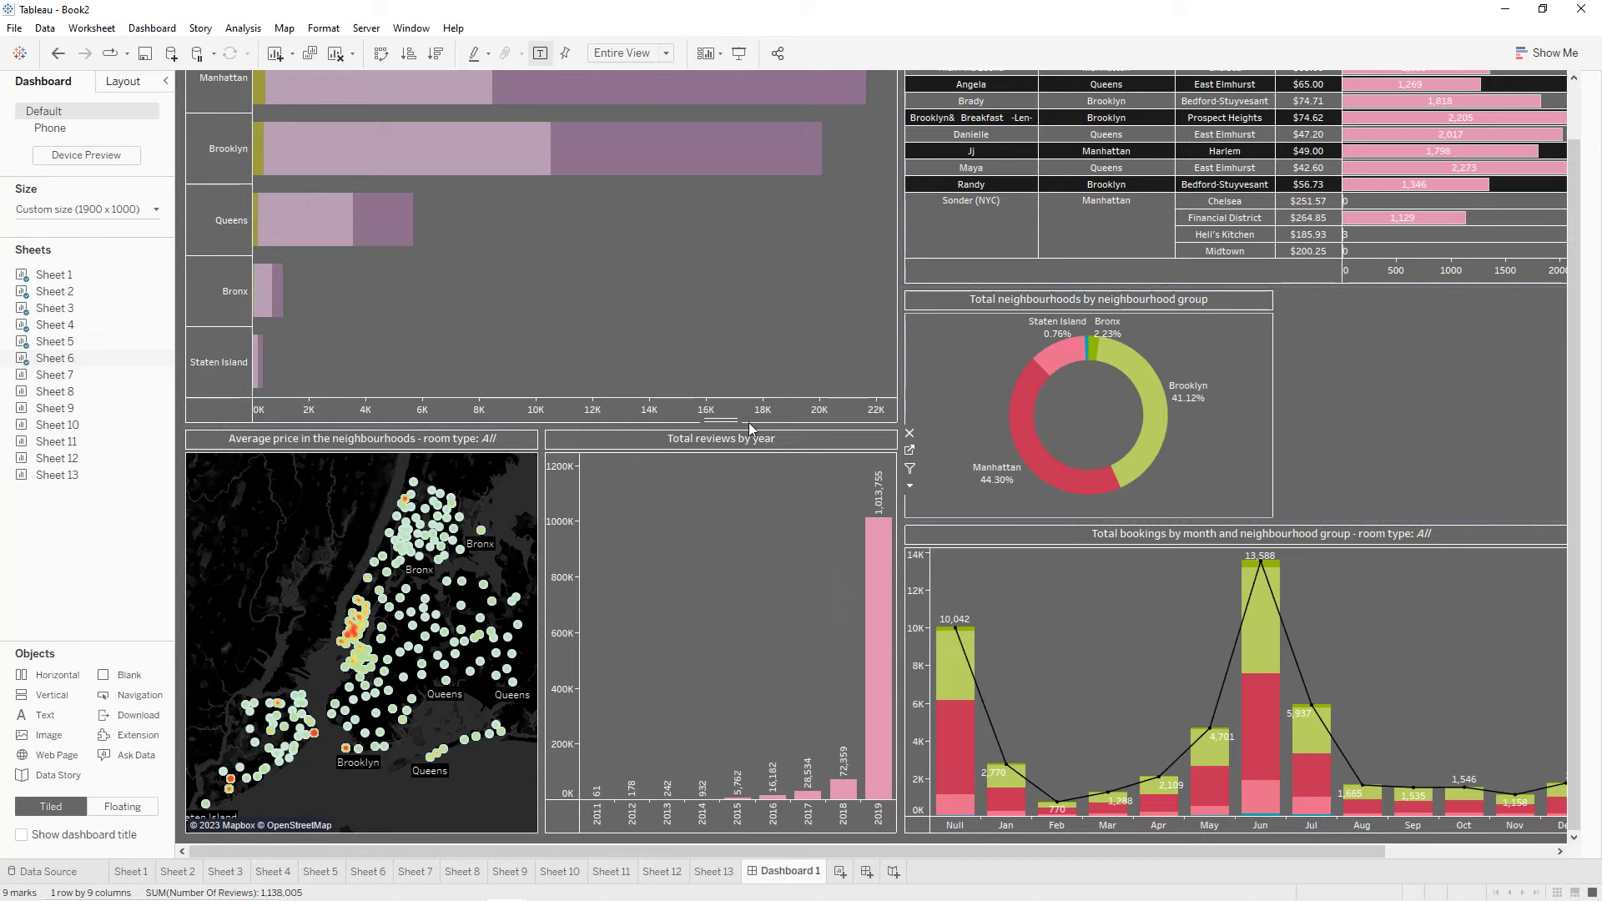
# Extend the bookings bar chart down level with the donut's lower edge and widen the map beside the yearly reviews chart.
pyautogui.moveTo(748, 428); pyautogui.dragTo(749, 521)
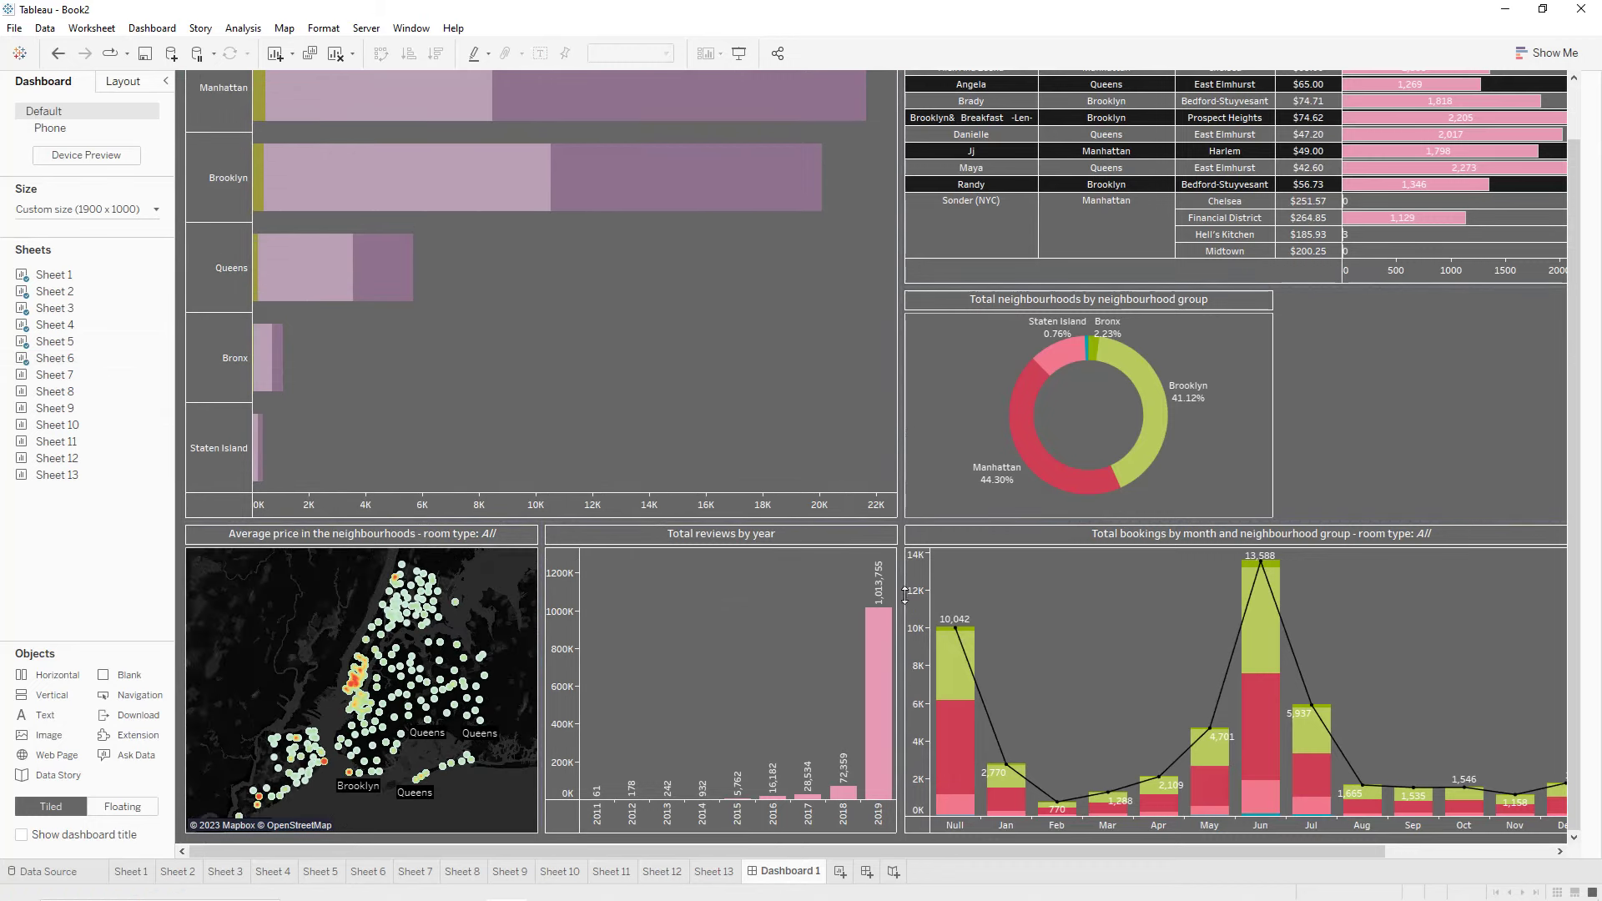
pyautogui.moveTo(1325, 854); pyautogui.dragTo(1450, 854)
pyautogui.moveTo(757, 663); pyautogui.dragTo(907, 651)
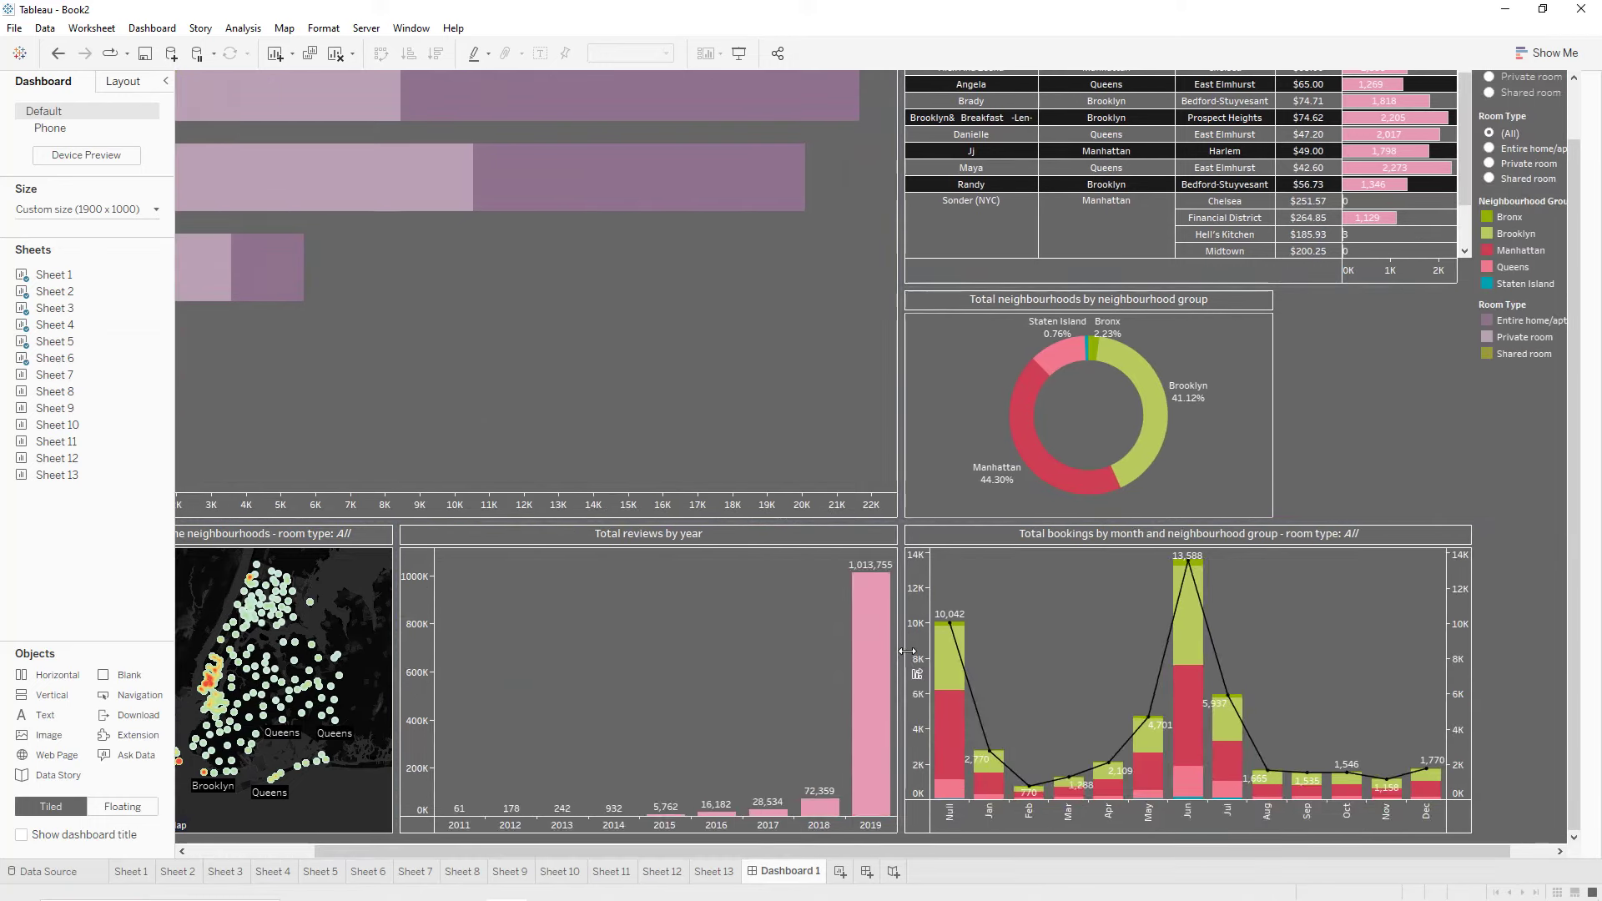
pyautogui.moveTo(397, 642); pyautogui.dragTo(489, 646)
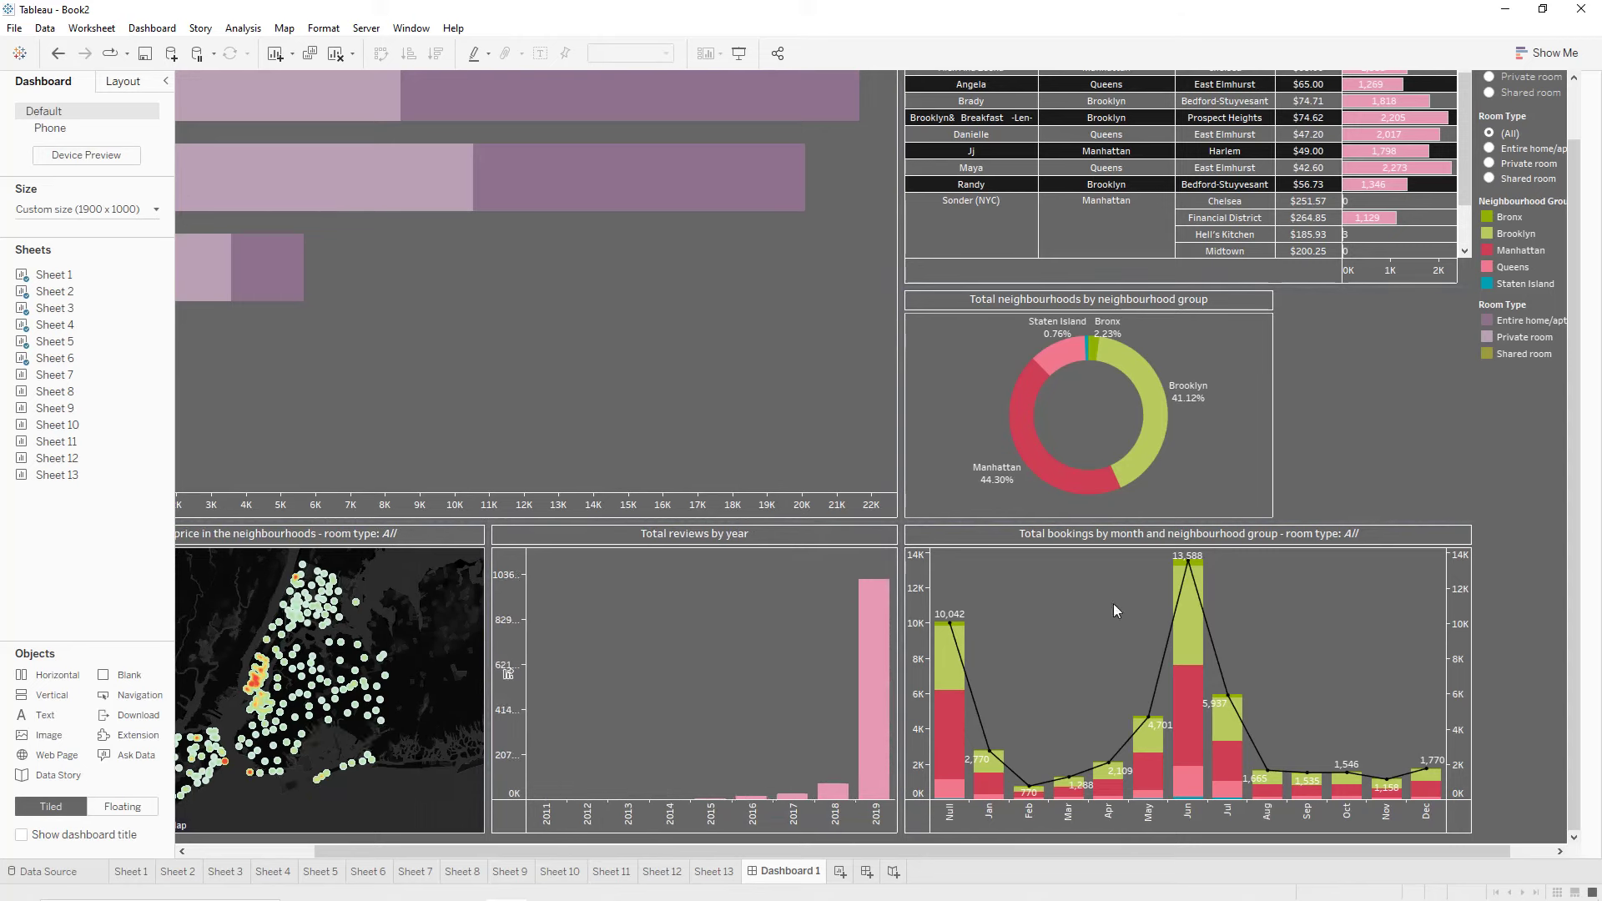
# Add the Sheet 9 average reviews heat table and position it between the bookings bar chart and the lower row of charts.
pyautogui.moveTo(121, 386)
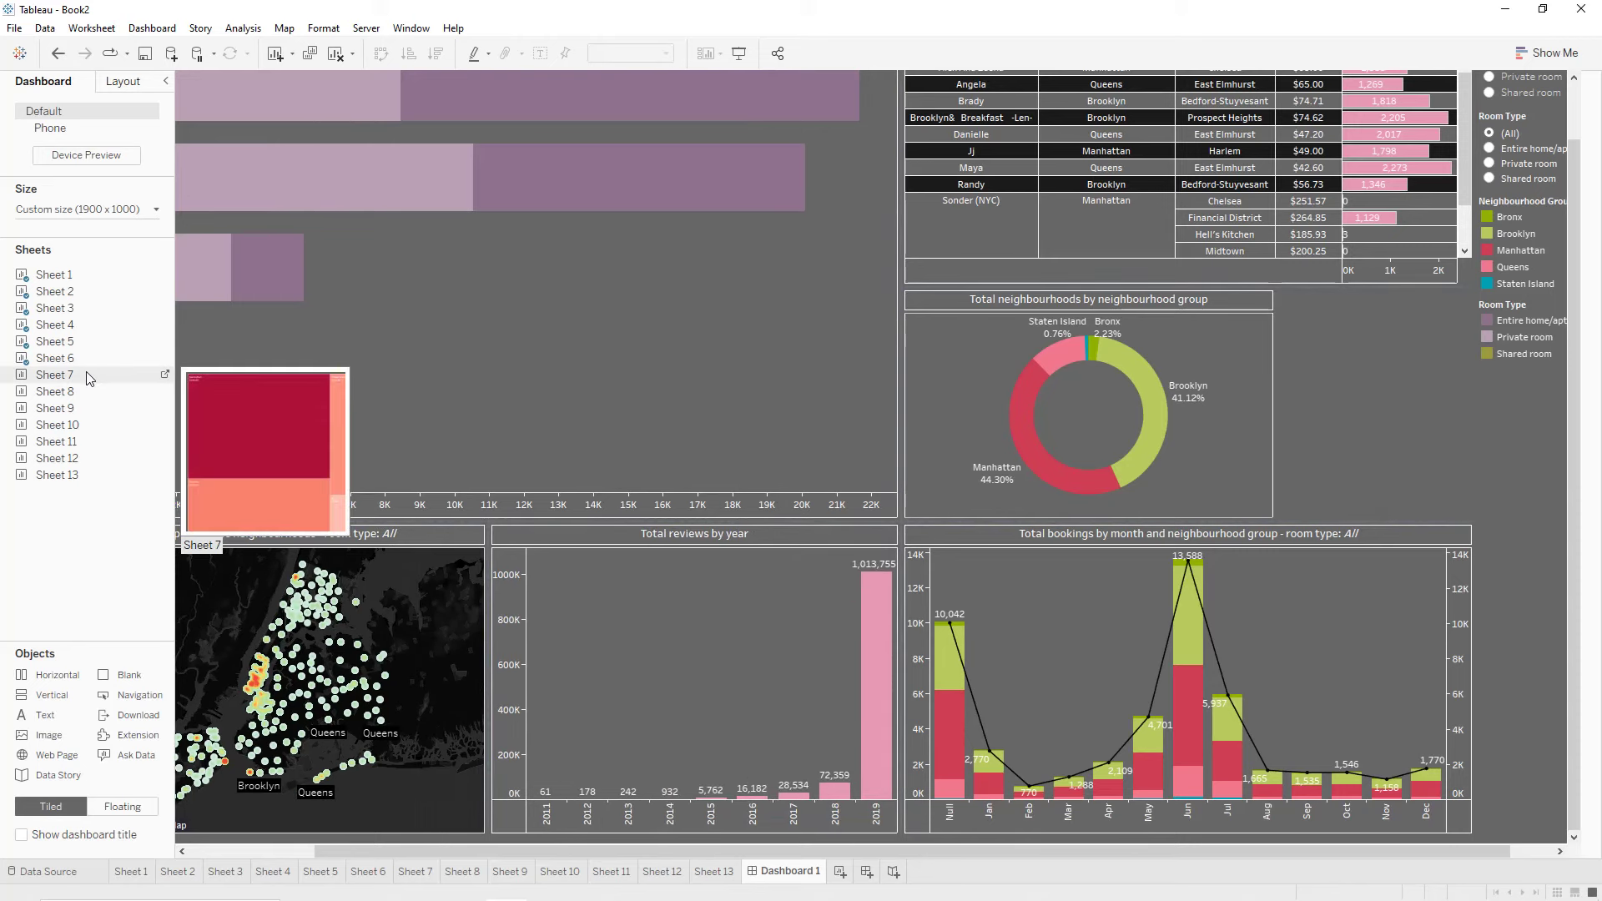
pyautogui.scroll(1, 1569, 396)
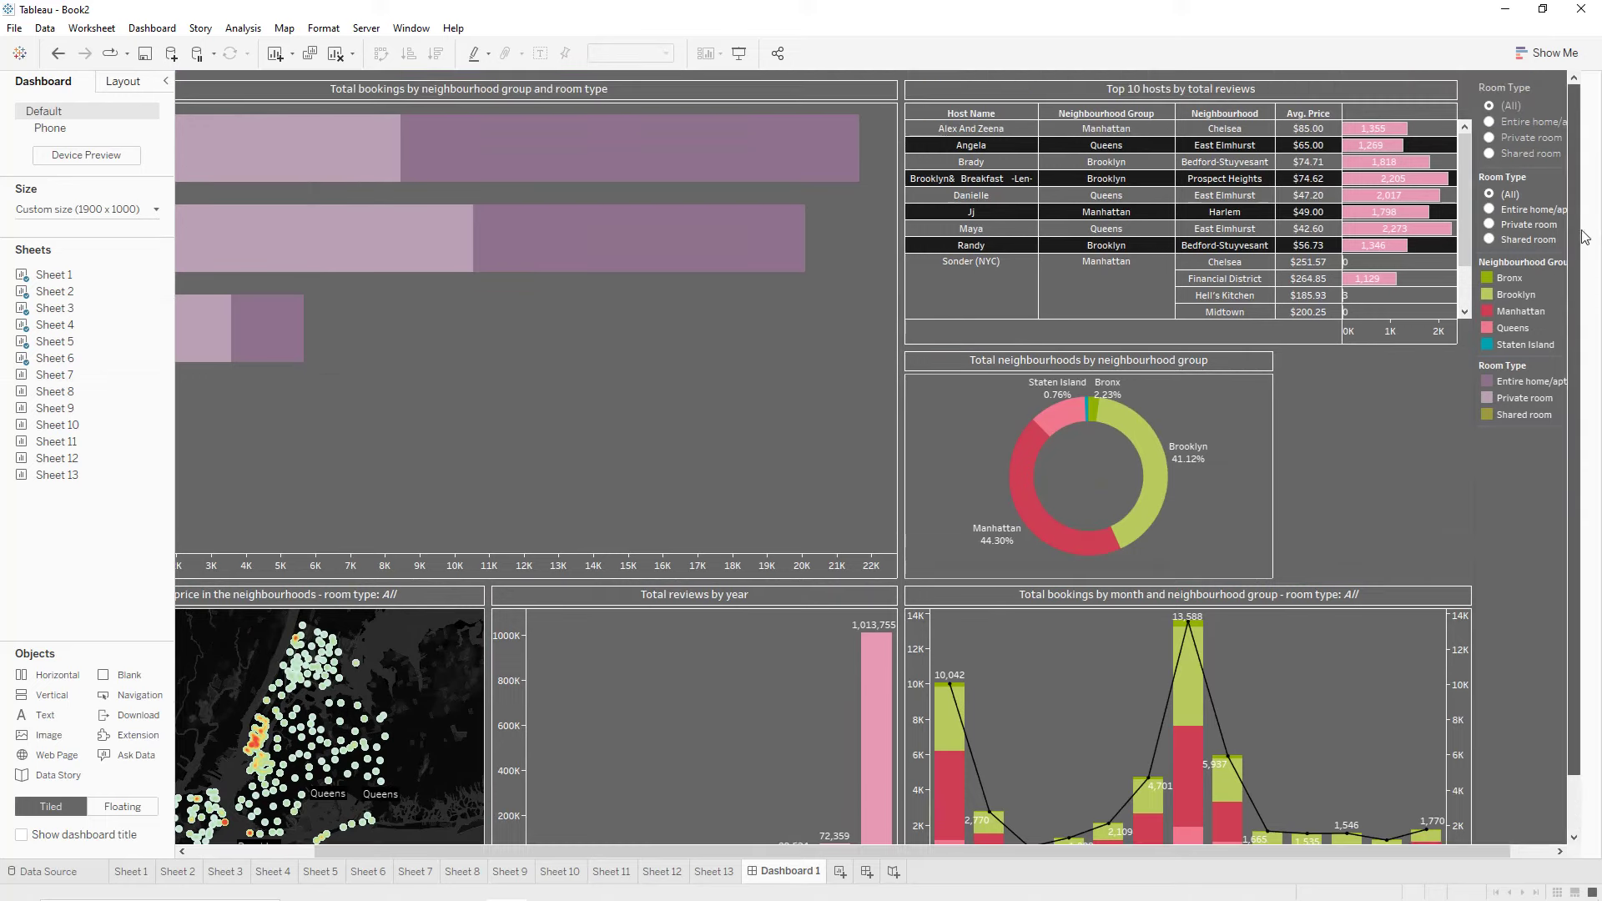
pyautogui.moveTo(92, 417)
pyautogui.moveTo(92, 416); pyautogui.dragTo(794, 178)
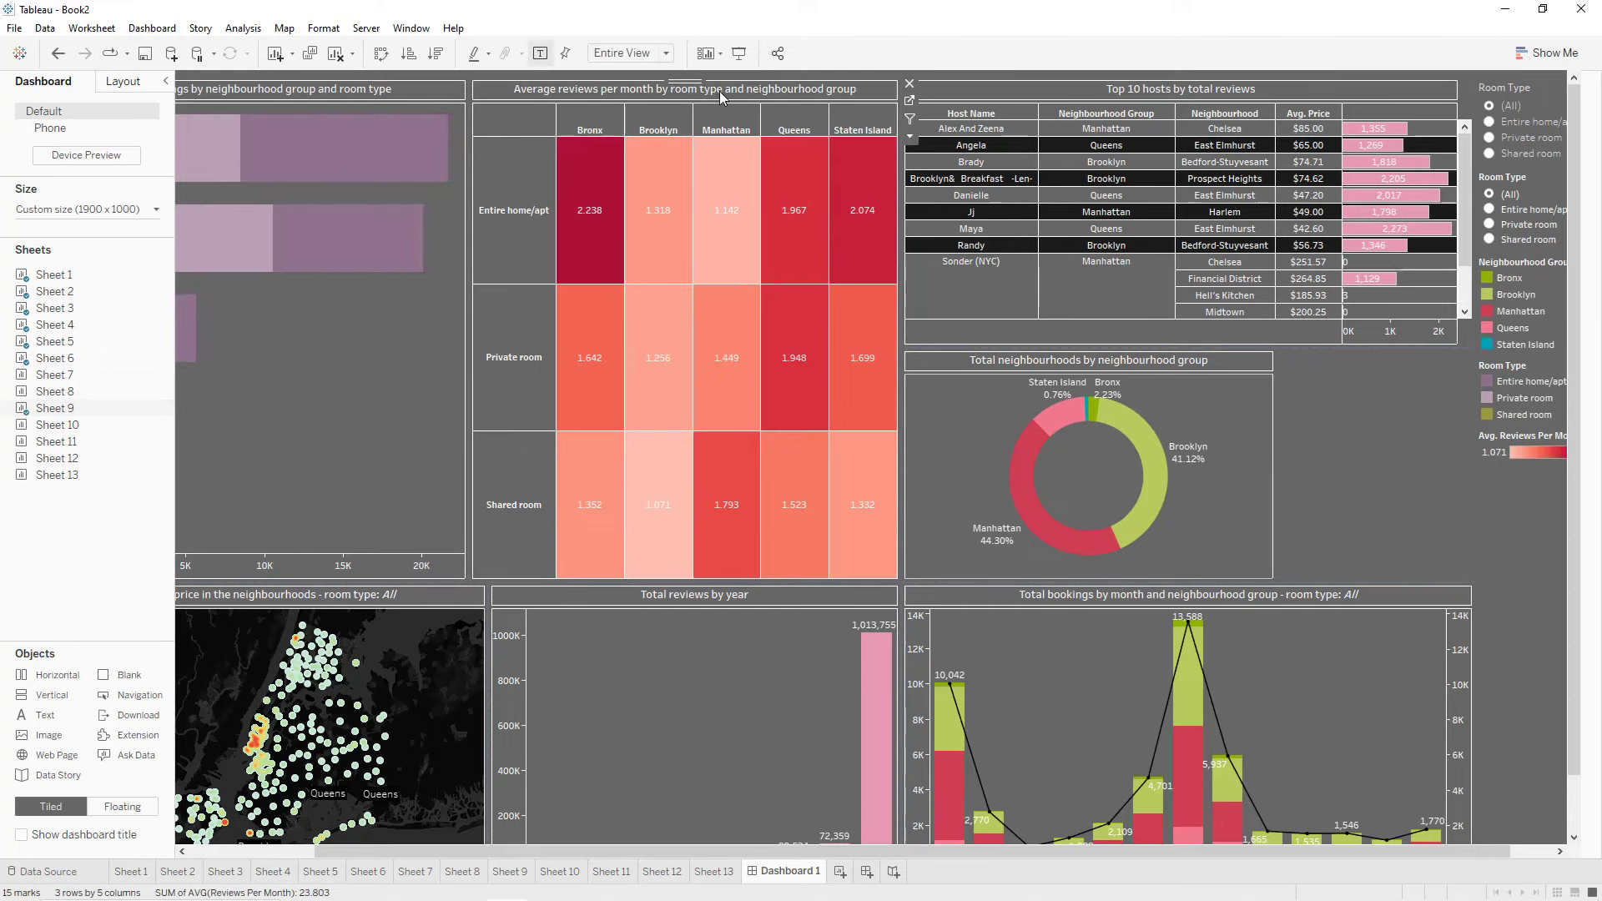
pyautogui.moveTo(372, 852); pyautogui.dragTo(247, 851)
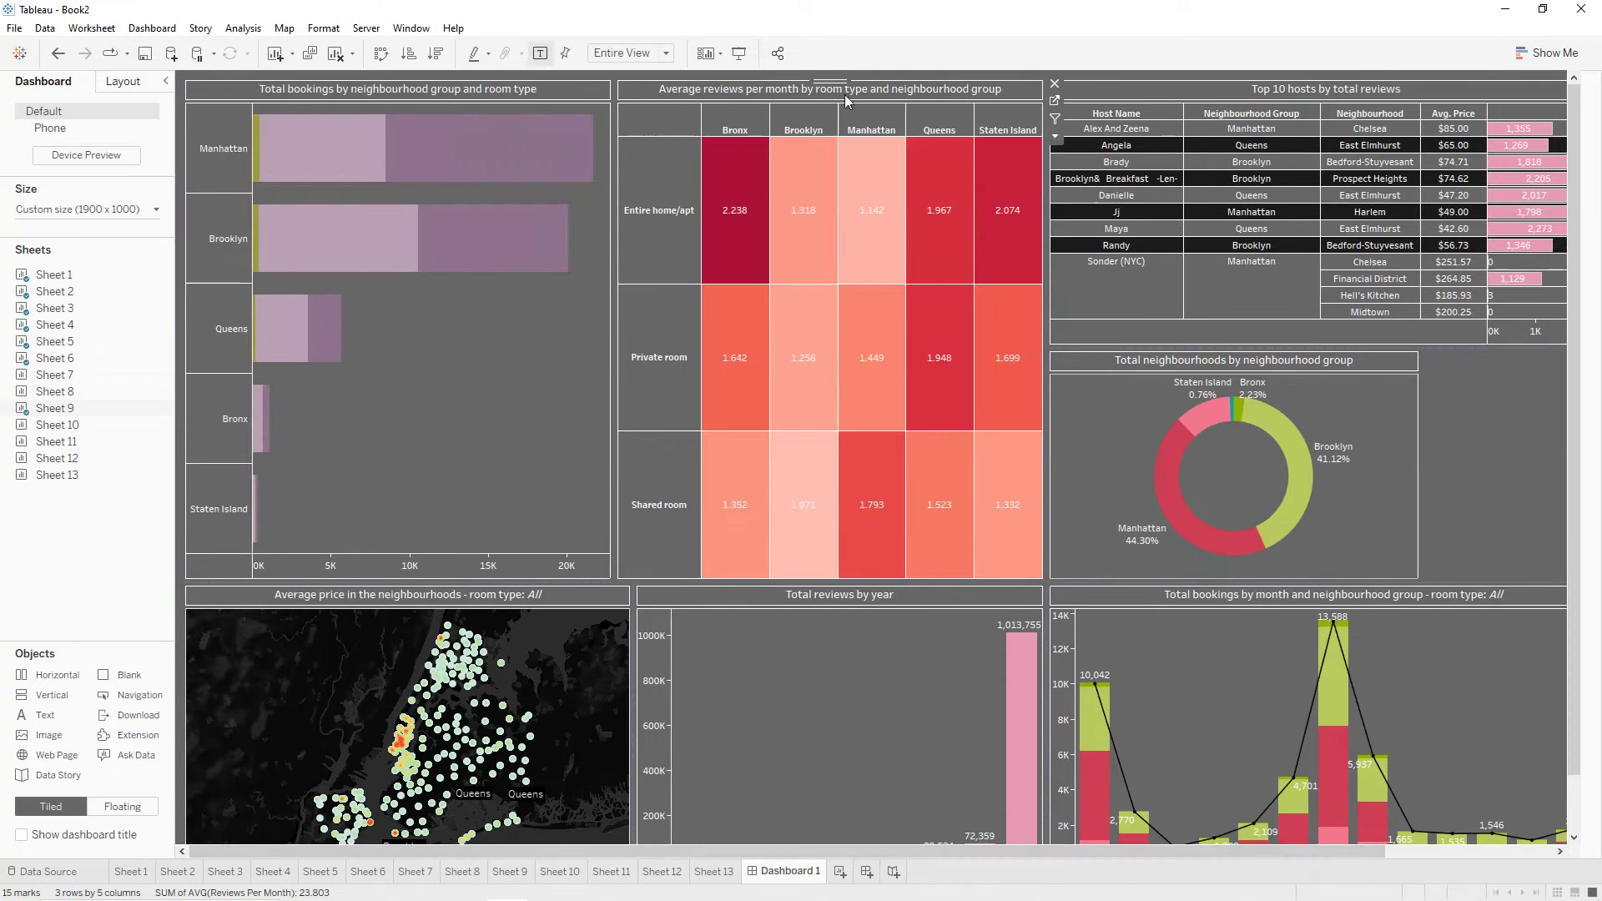
pyautogui.moveTo(828, 79); pyautogui.dragTo(417, 433)
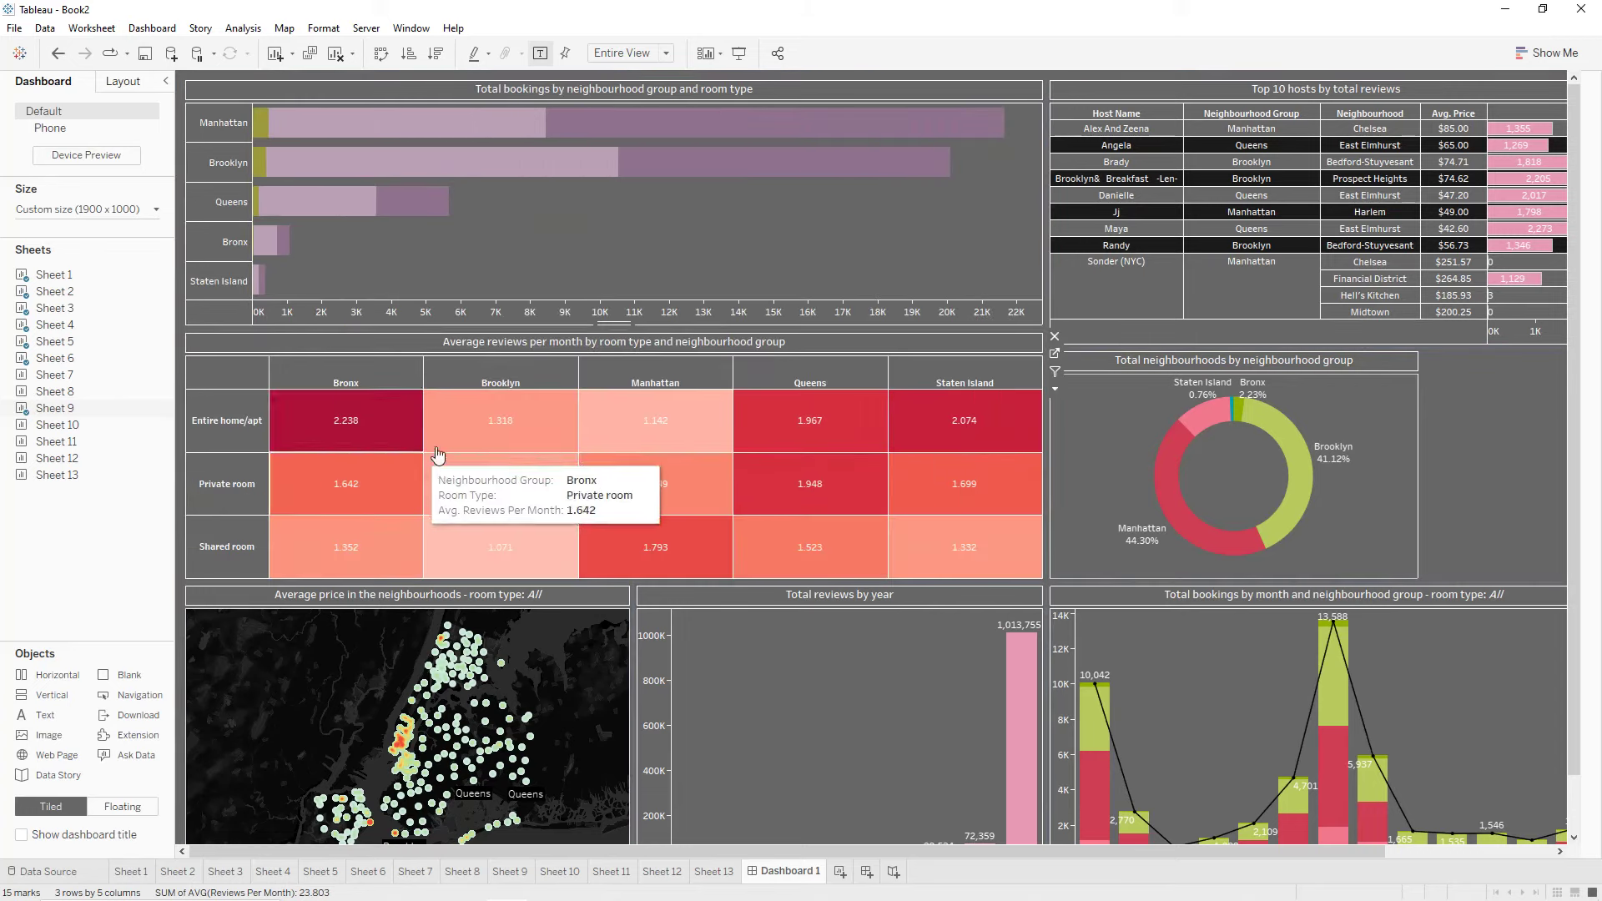
# Place the Sheet 7 average price treemap beside the bookings bar chart and the Sheet 8 price bar chart beside the donut.
pyautogui.moveTo(51, 374); pyautogui.dragTo(818, 187)
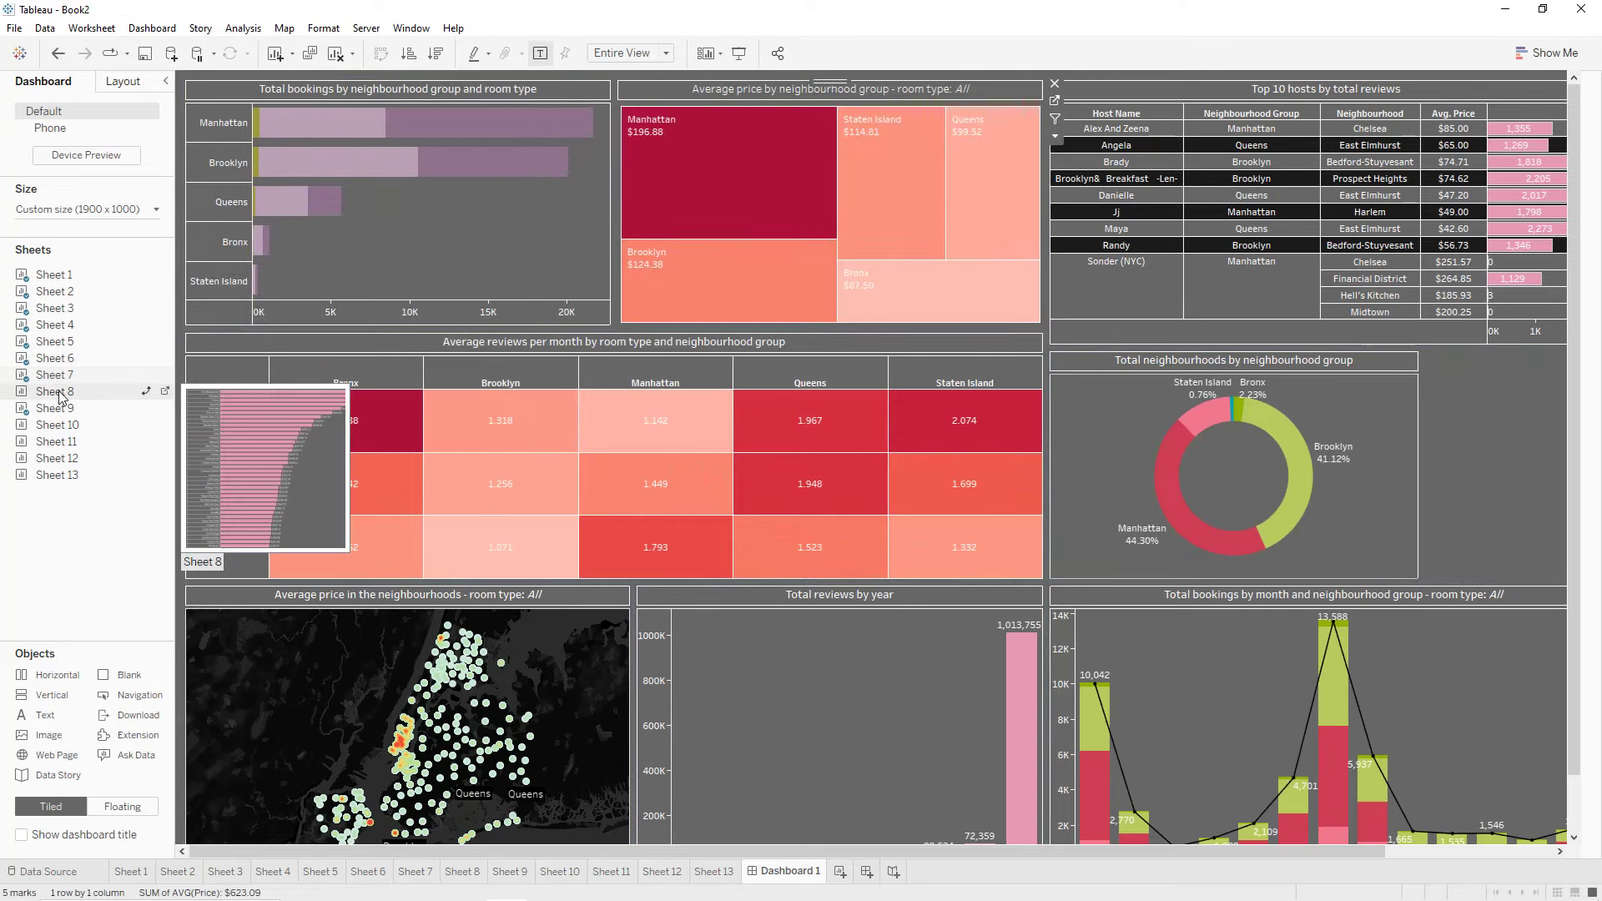
pyautogui.moveTo(59, 398); pyautogui.dragTo(1436, 477)
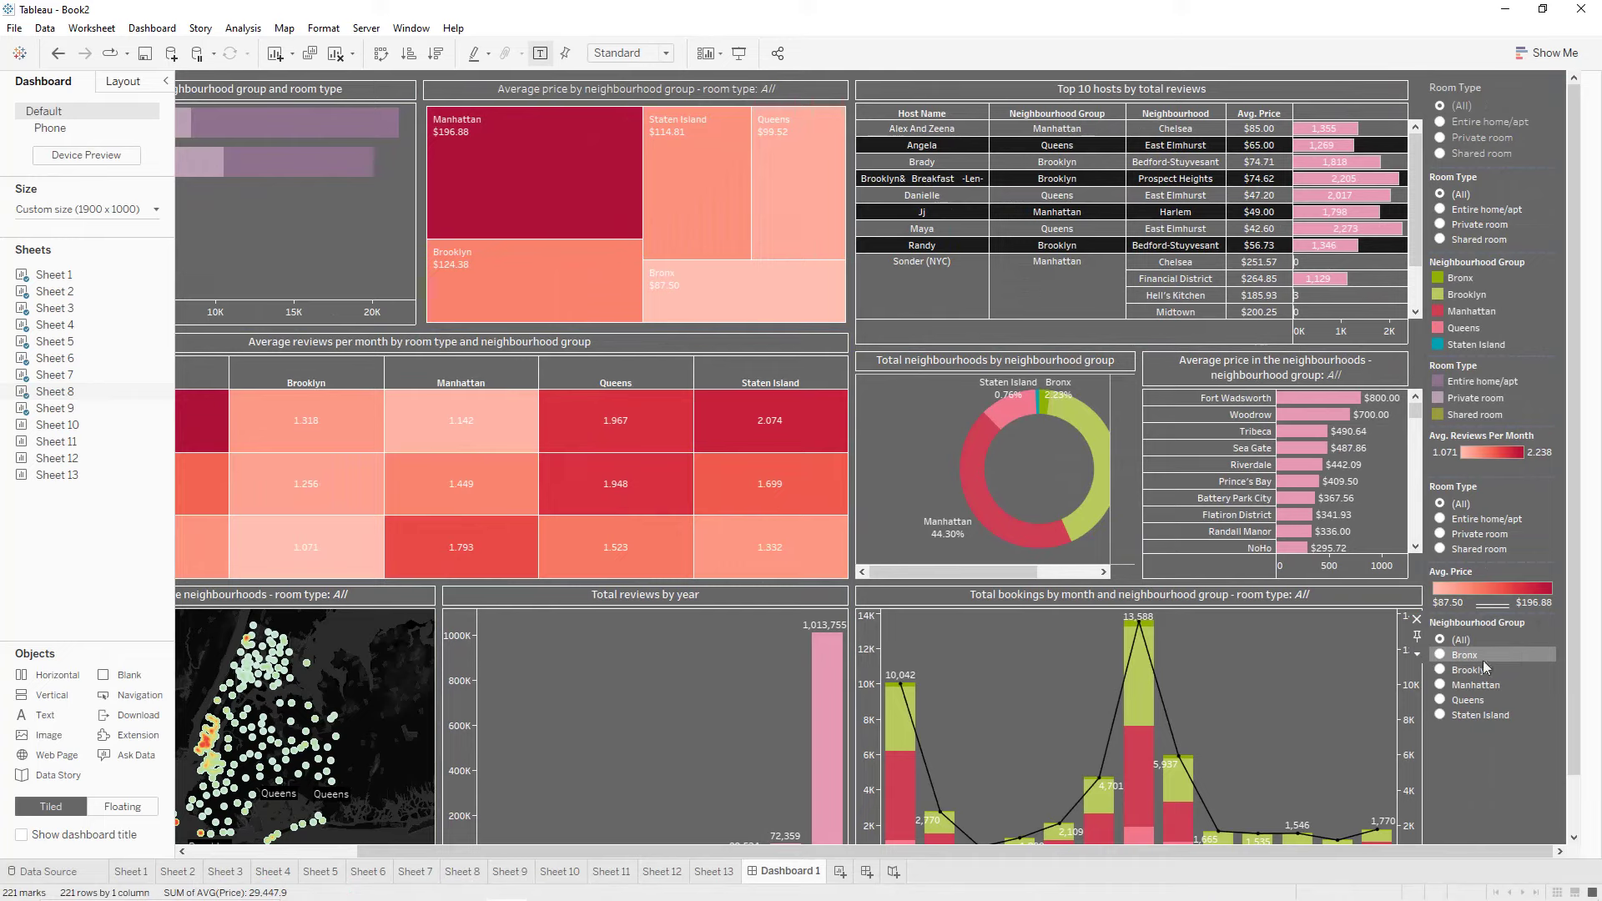
# Remove the uppermost Room Type filter and the Avg. Reviews Per Month and Avg. Price colour legends from the dashboard.
pyautogui.click(1515, 105)
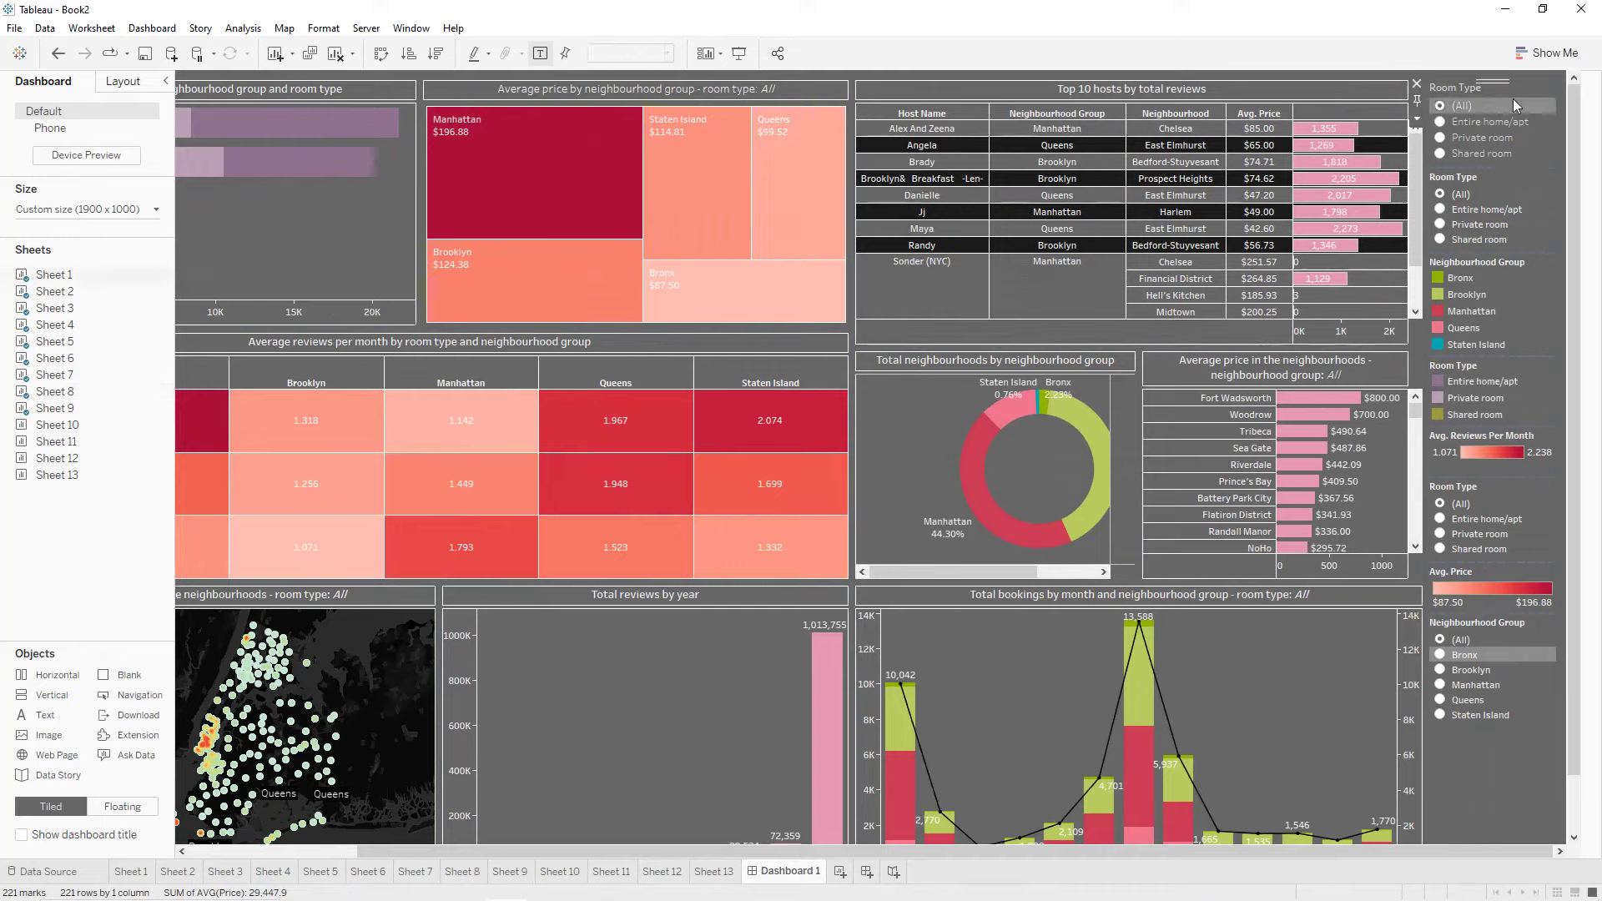
pyautogui.click(1416, 84)
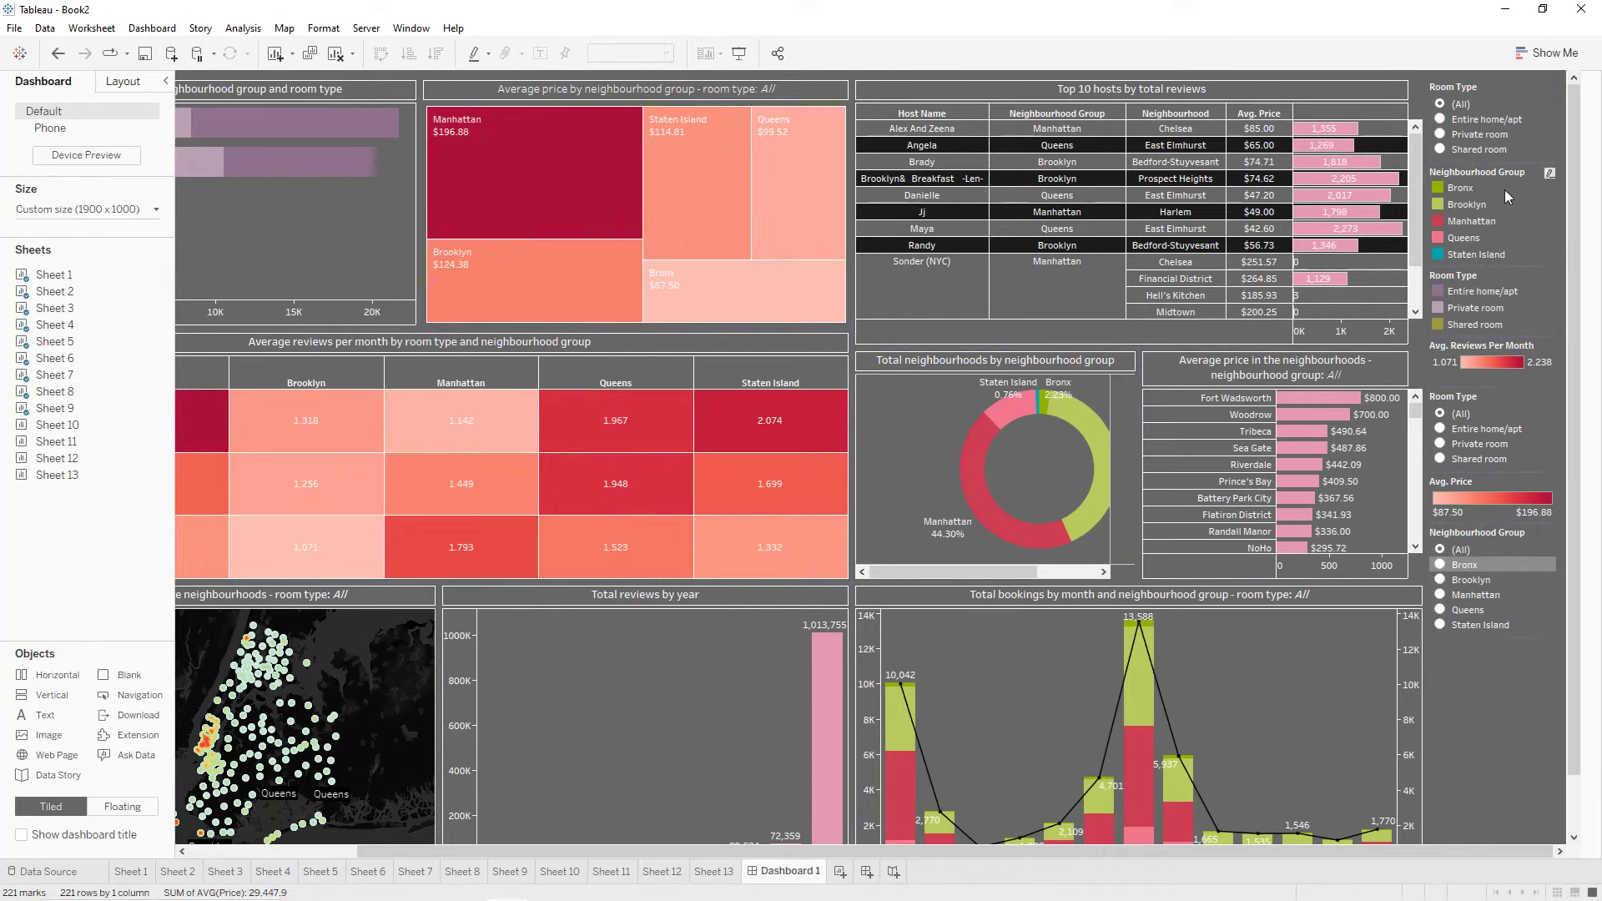
pyautogui.click(1541, 360)
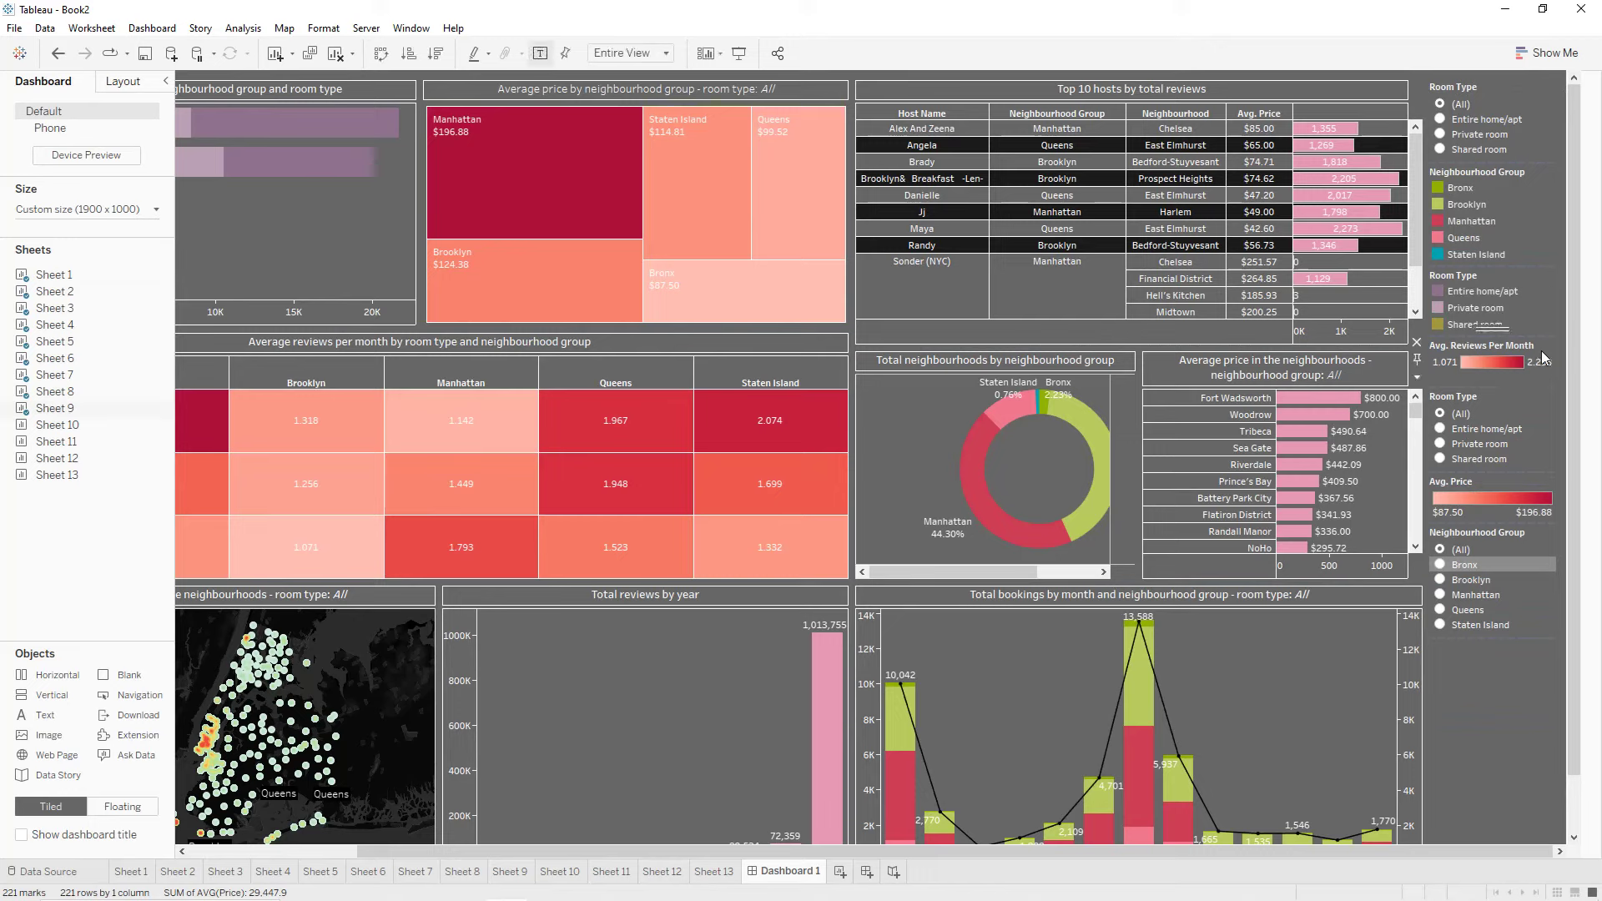
pyautogui.click(1416, 342)
pyautogui.click(1485, 434)
pyautogui.click(1416, 426)
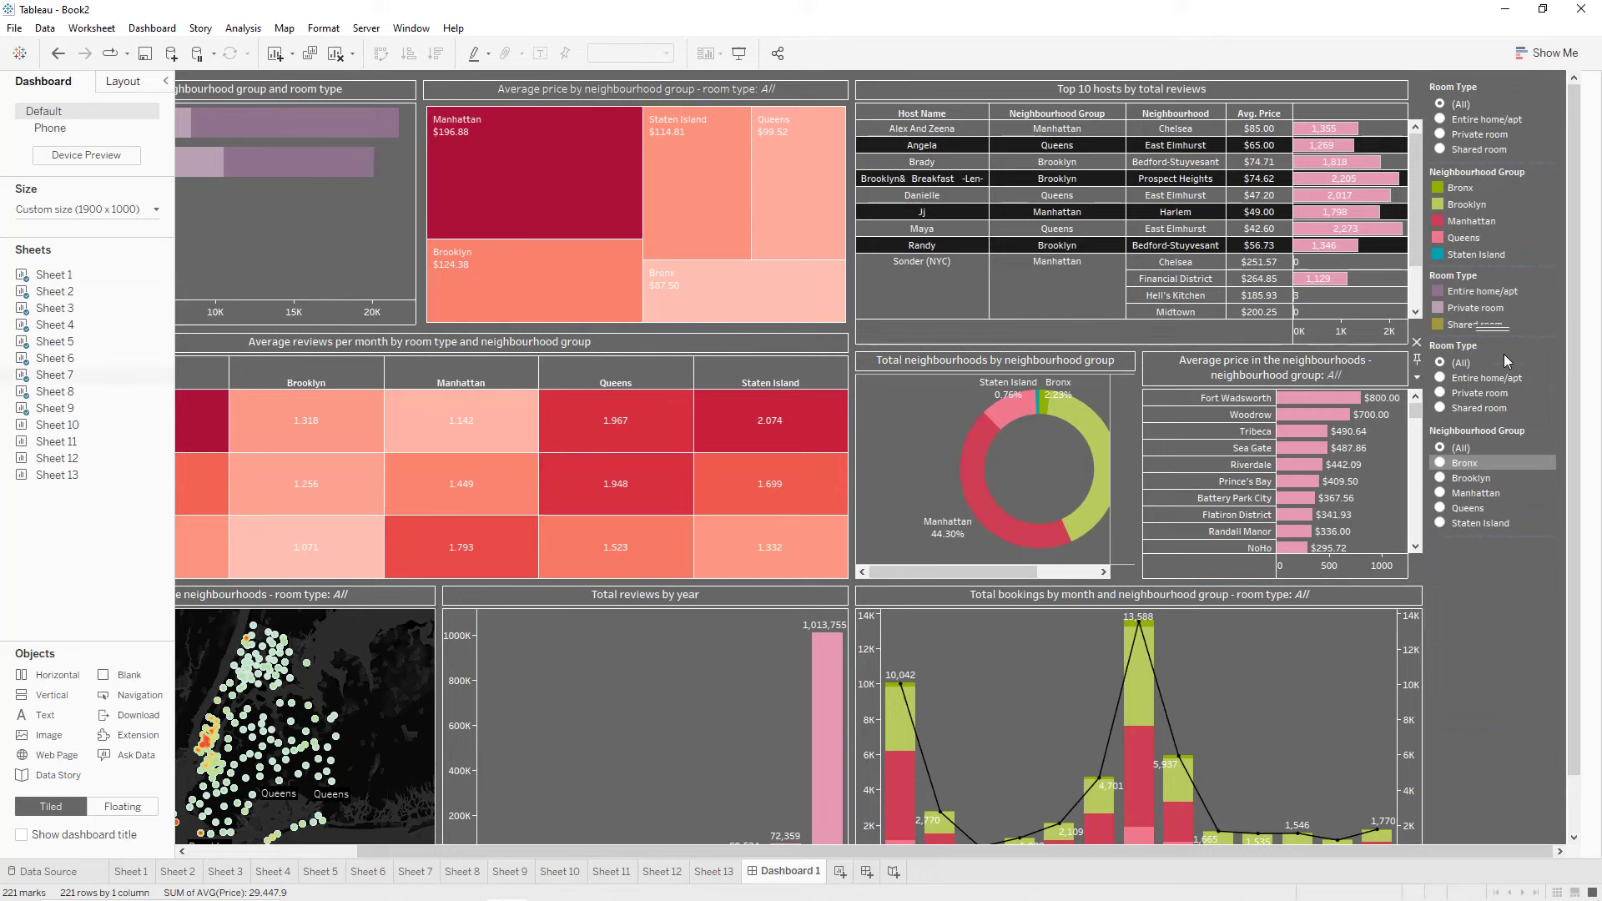
# Remove the second Room Type filter and place the Neighbourhood Group filter above the average price treemap as a single value dropdown.
pyautogui.click(1417, 343)
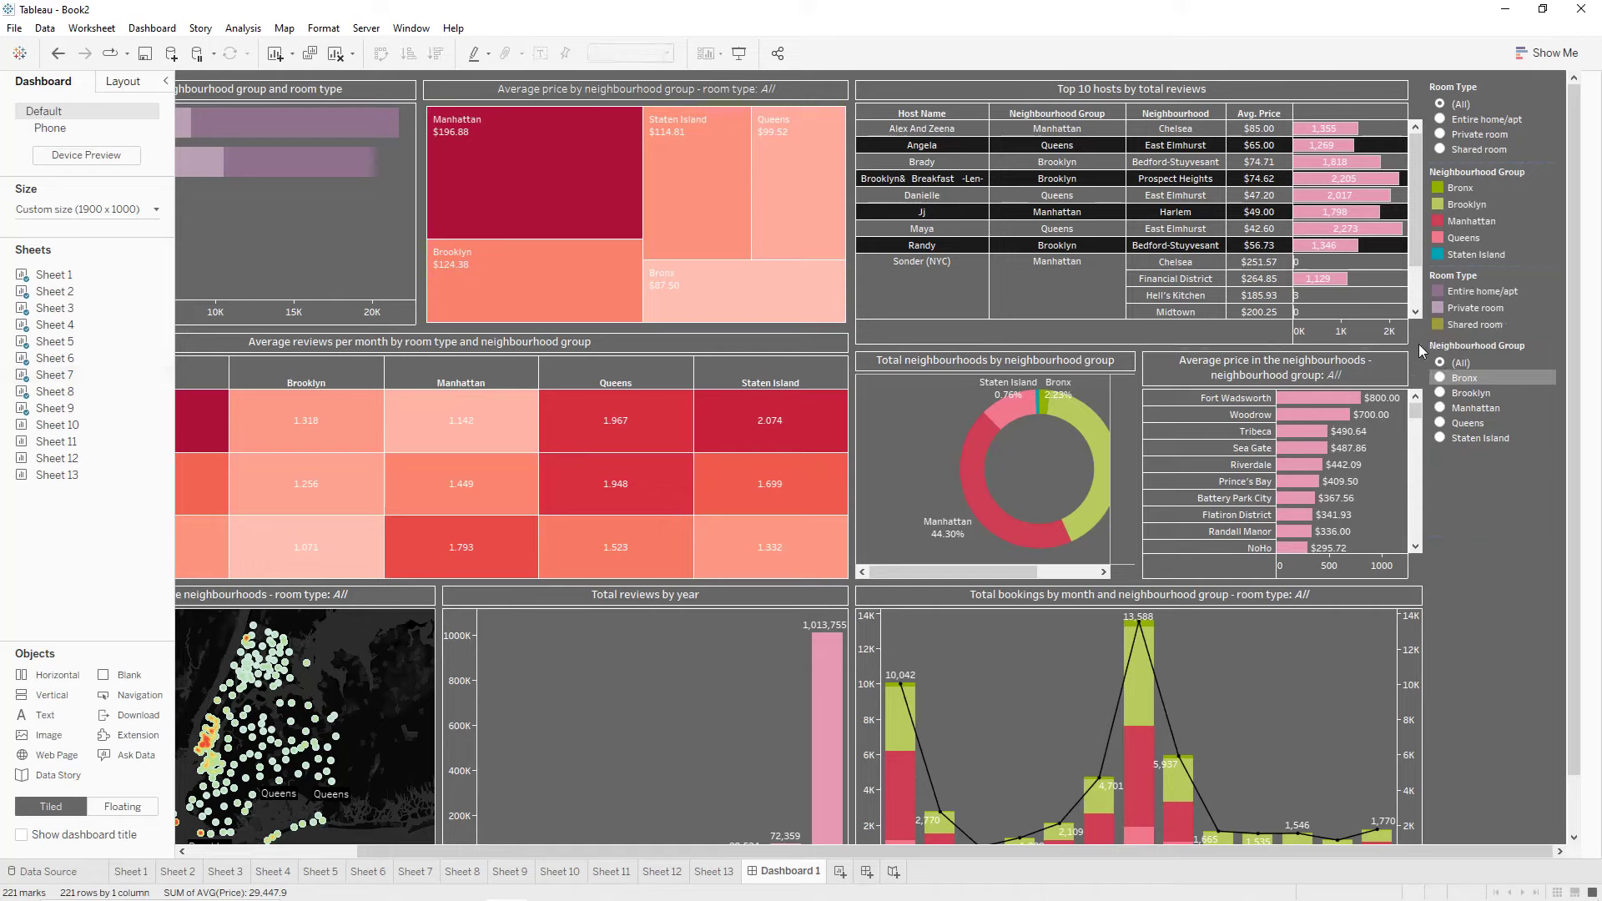
pyautogui.click(1482, 371)
pyautogui.moveTo(1489, 329); pyautogui.dragTo(739, 114)
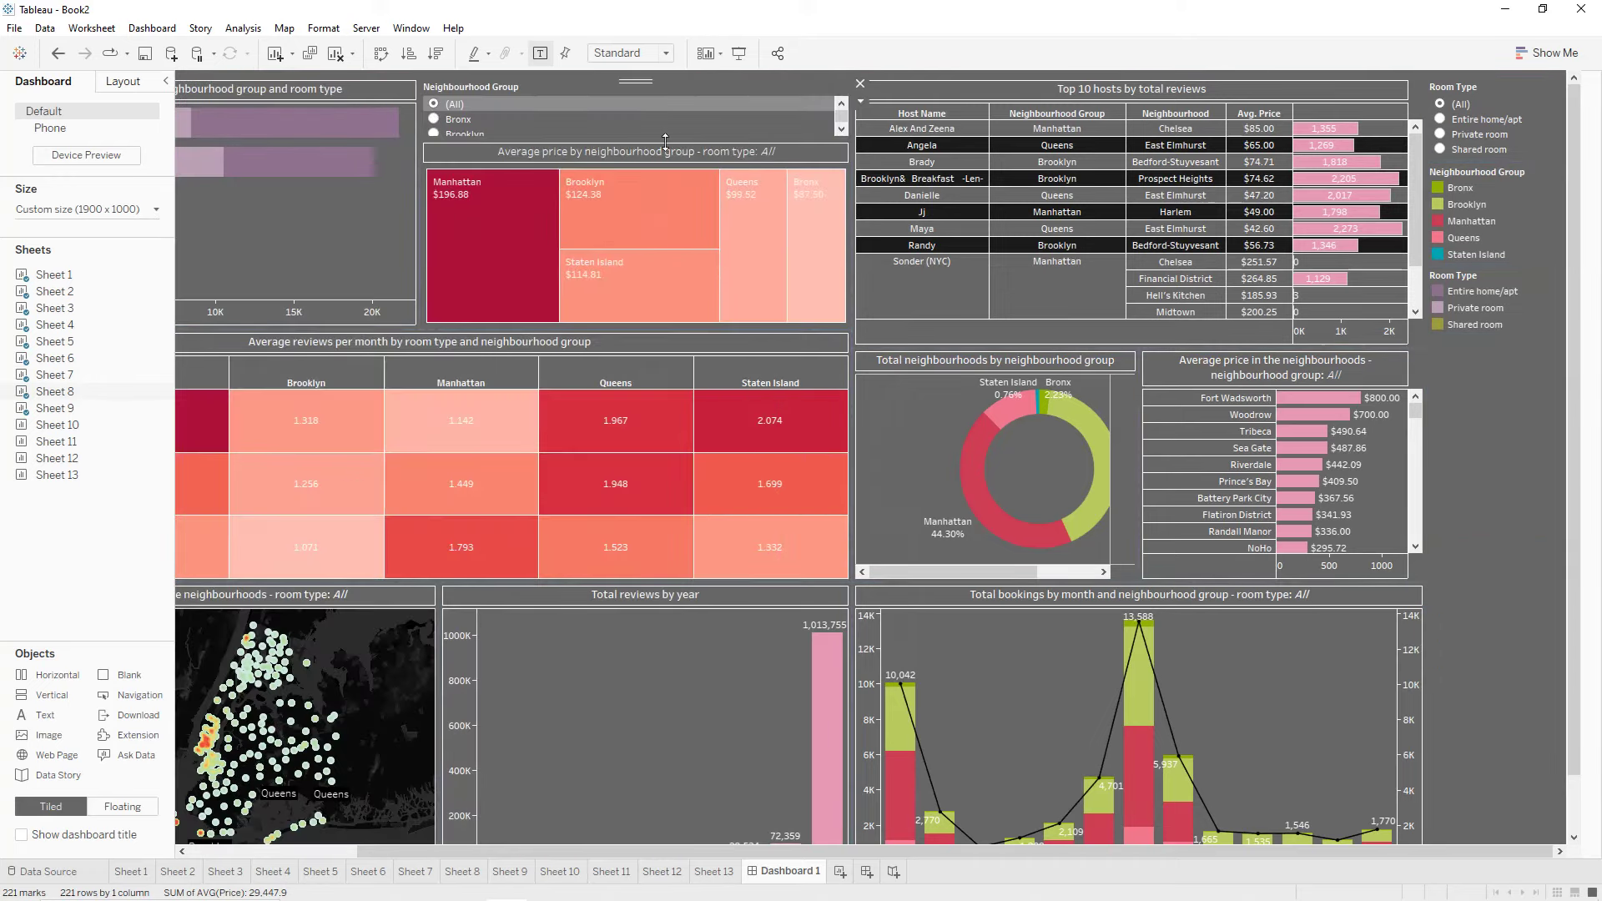
pyautogui.click(860, 101)
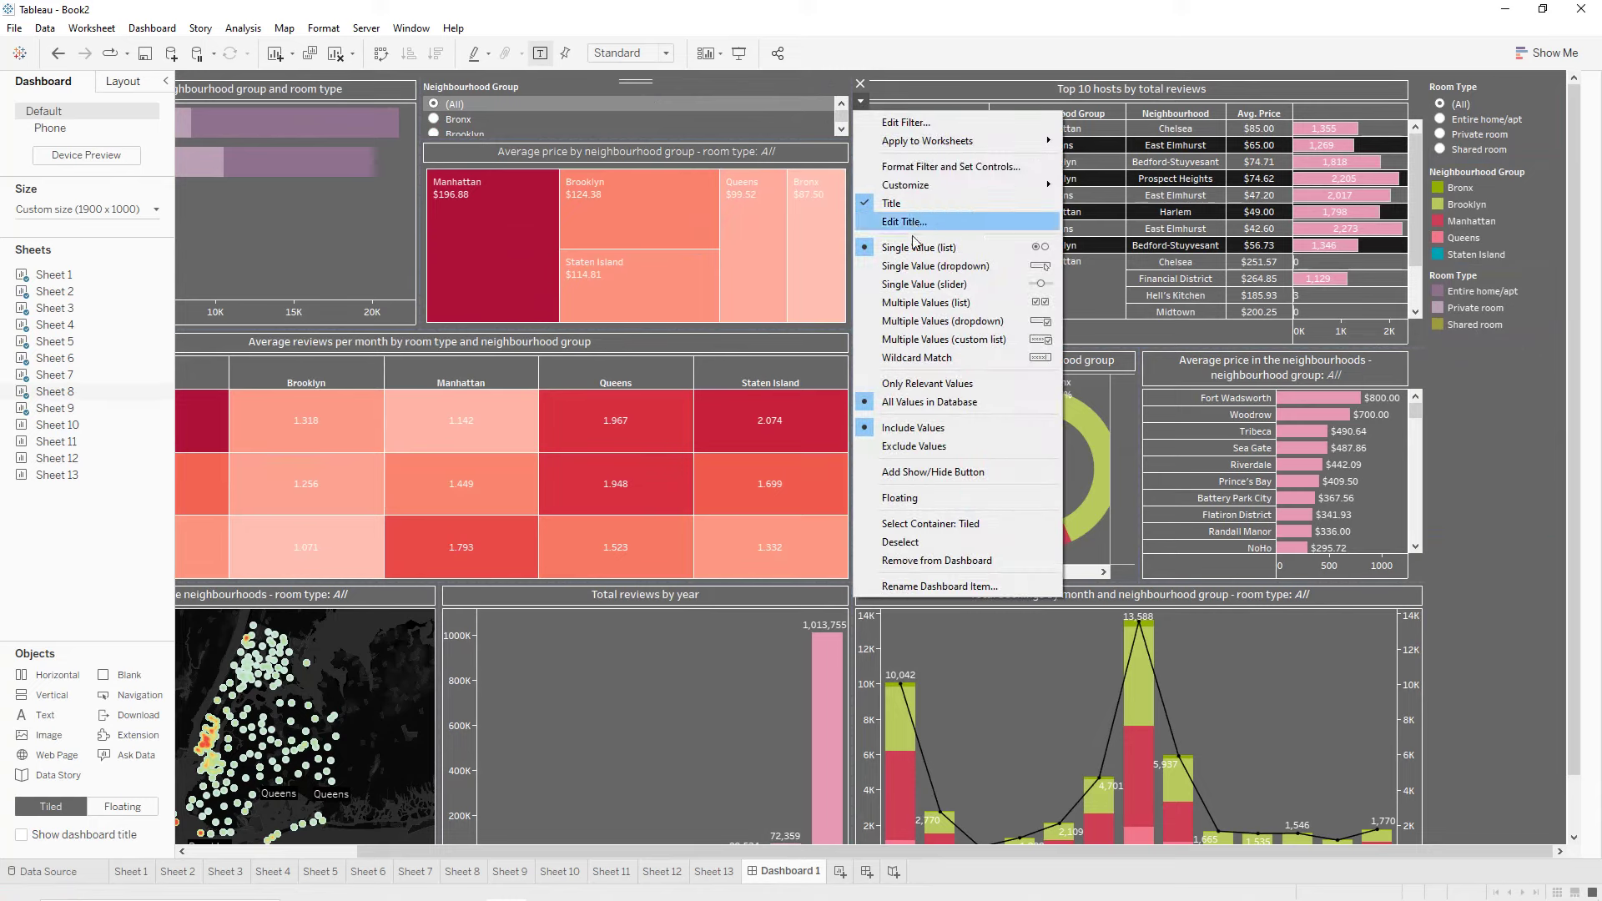
pyautogui.click(934, 265)
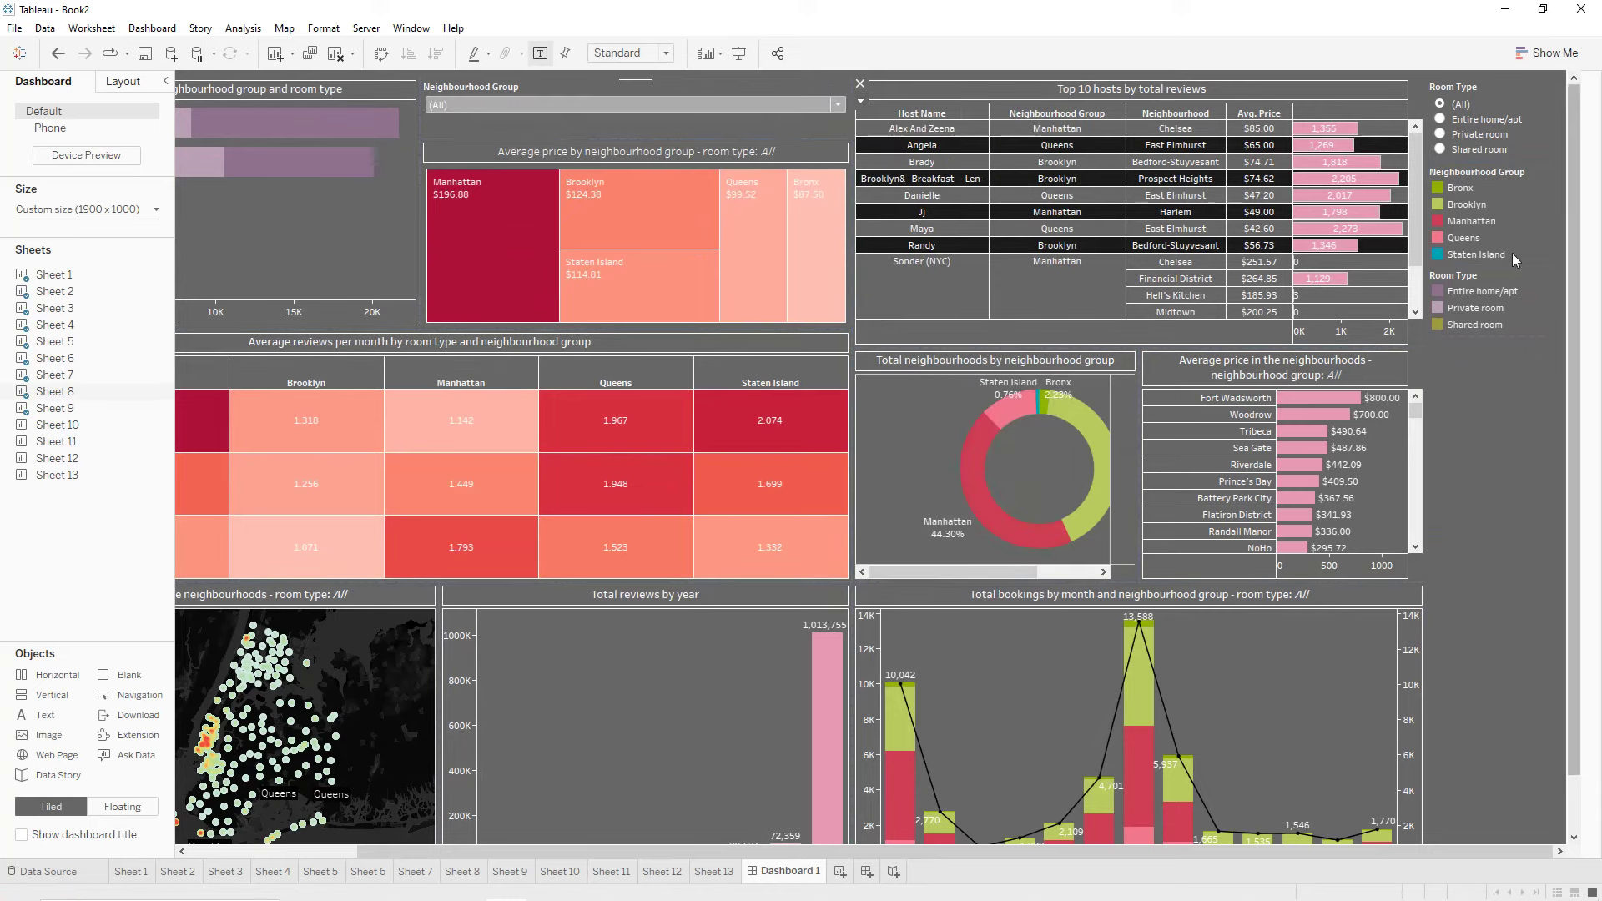
# Place the remaining Room Type filter beside the Neighbourhood Group filter and make it a single value dropdown.
pyautogui.doubleClick(1488, 88)
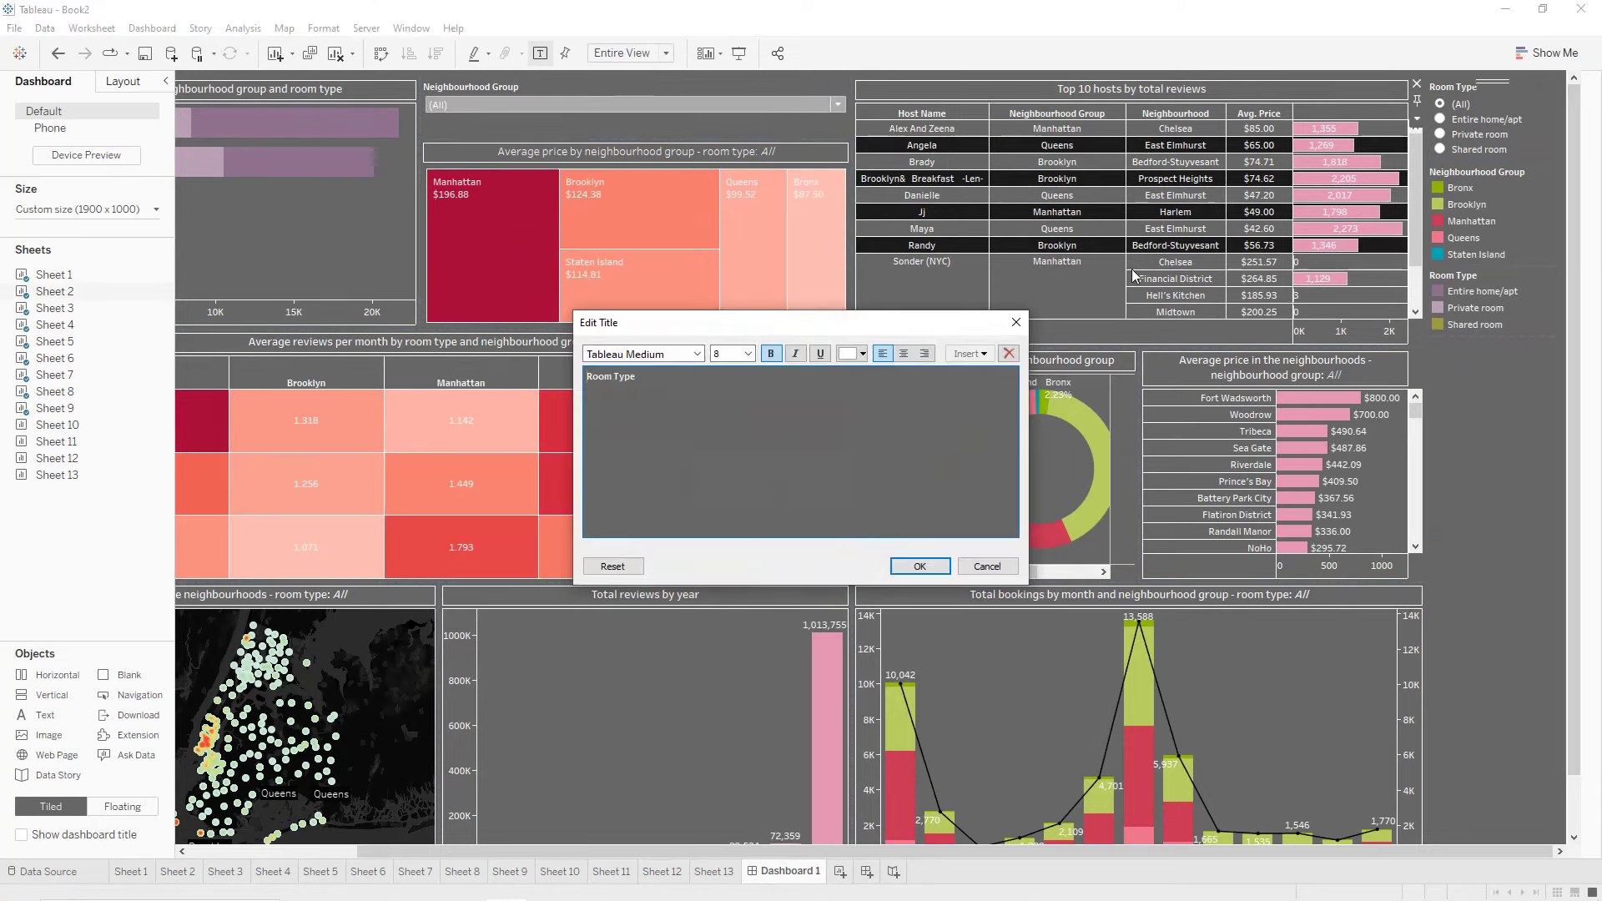
pyautogui.click(1016, 323)
pyautogui.moveTo(1490, 80)
pyautogui.mouseDown()
pyautogui.moveTo(738, 81)
pyautogui.moveTo(771, 72)
pyautogui.moveTo(783, 98)
pyautogui.moveTo(768, 119)
pyautogui.mouseUp()
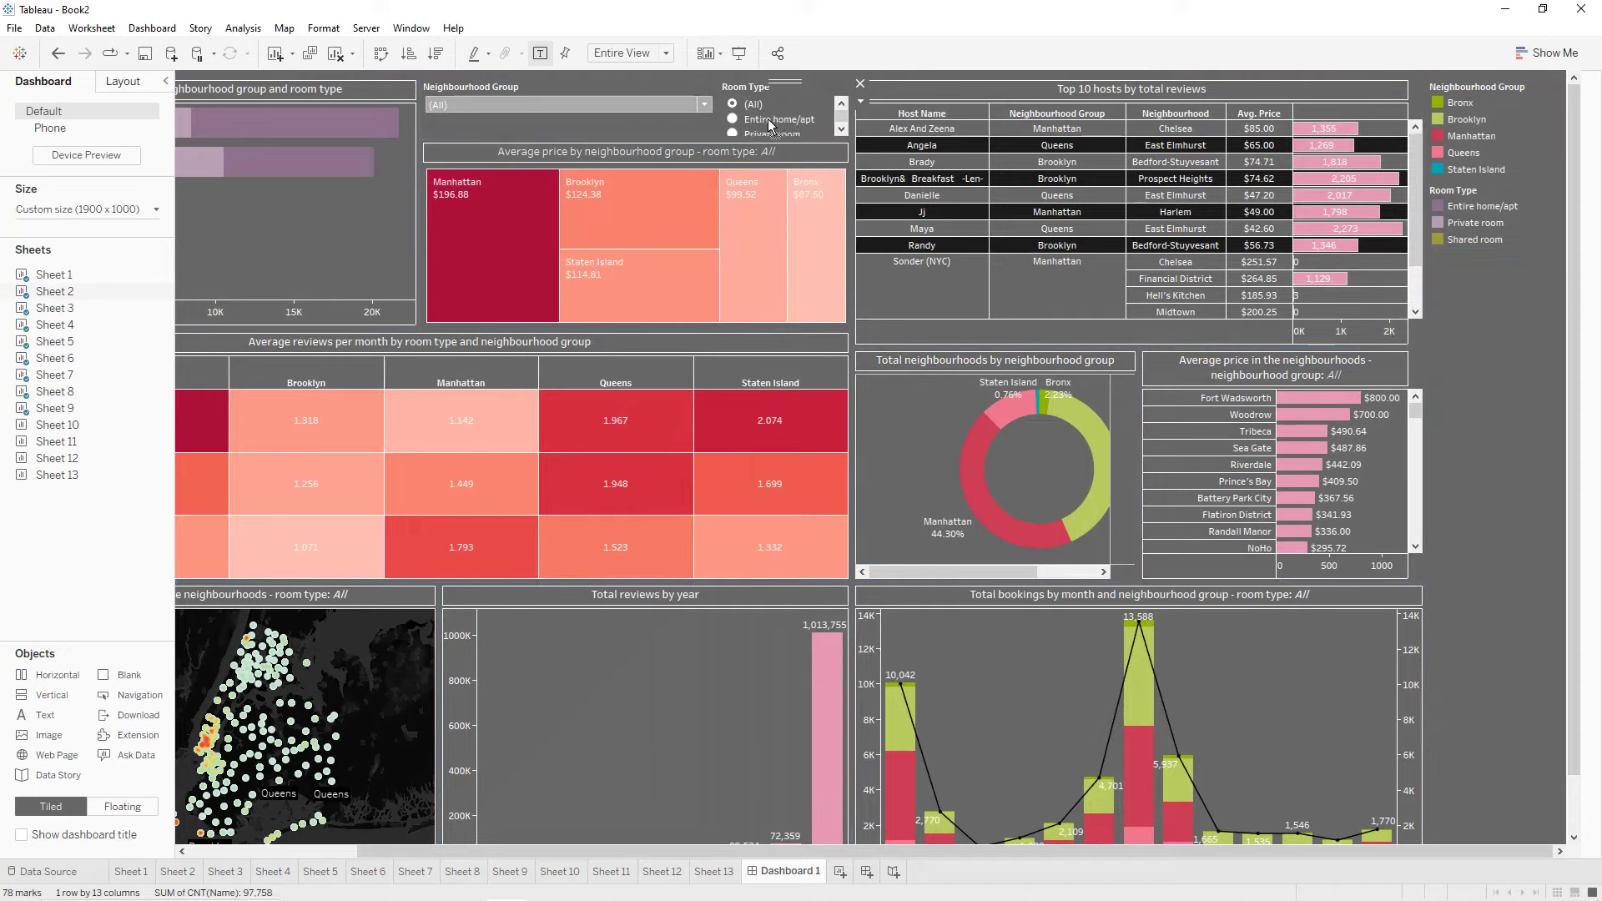
pyautogui.click(861, 103)
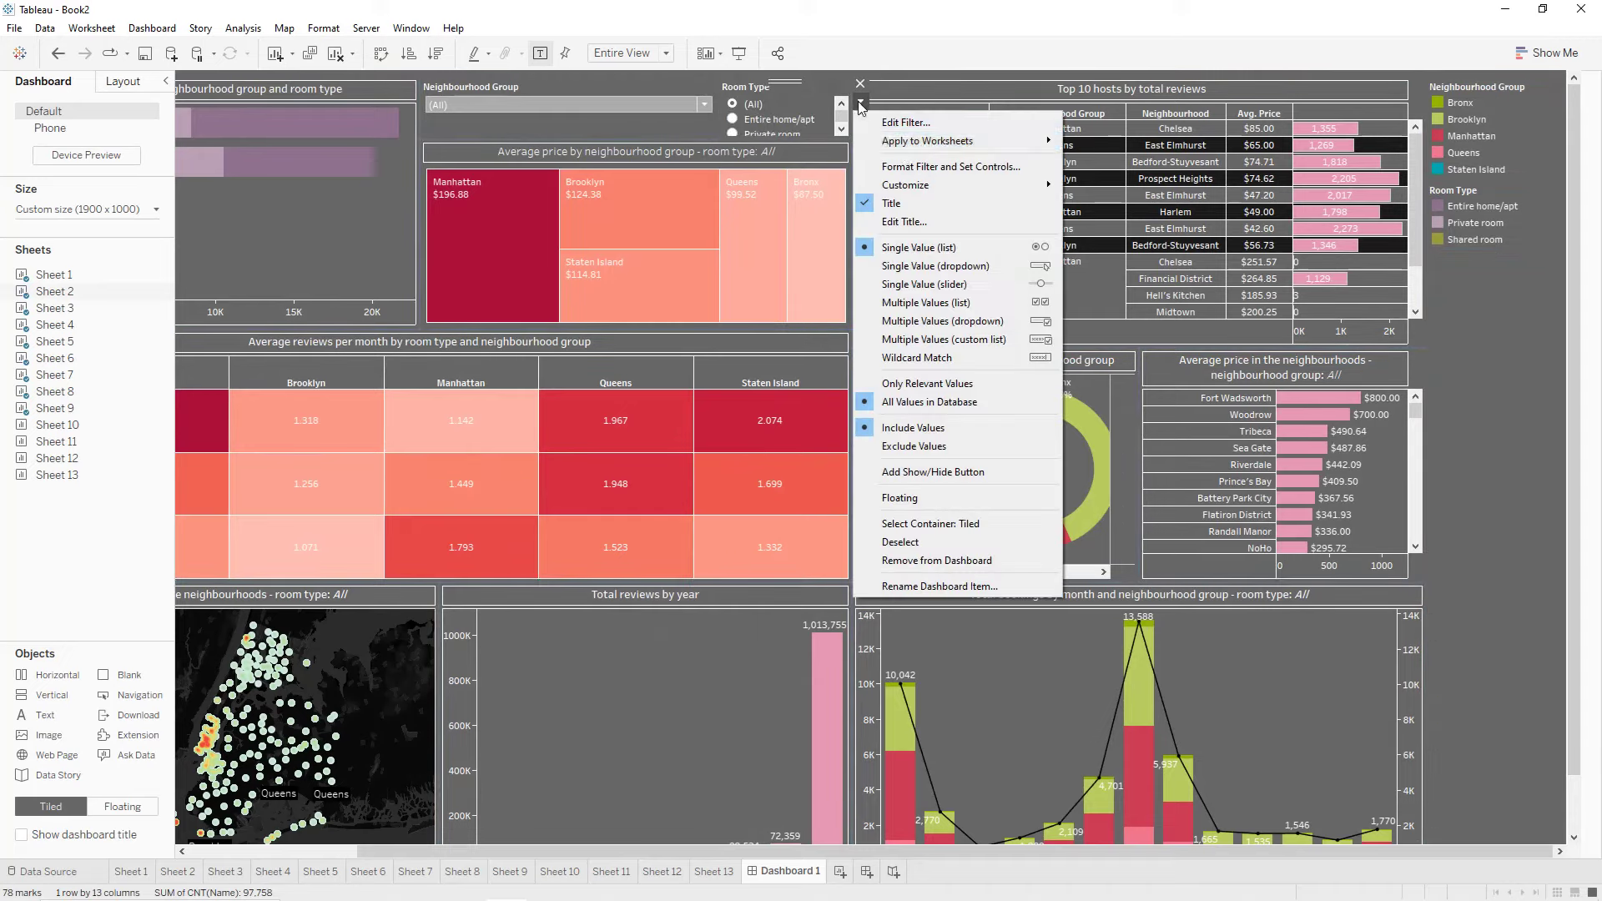
pyautogui.click(929, 269)
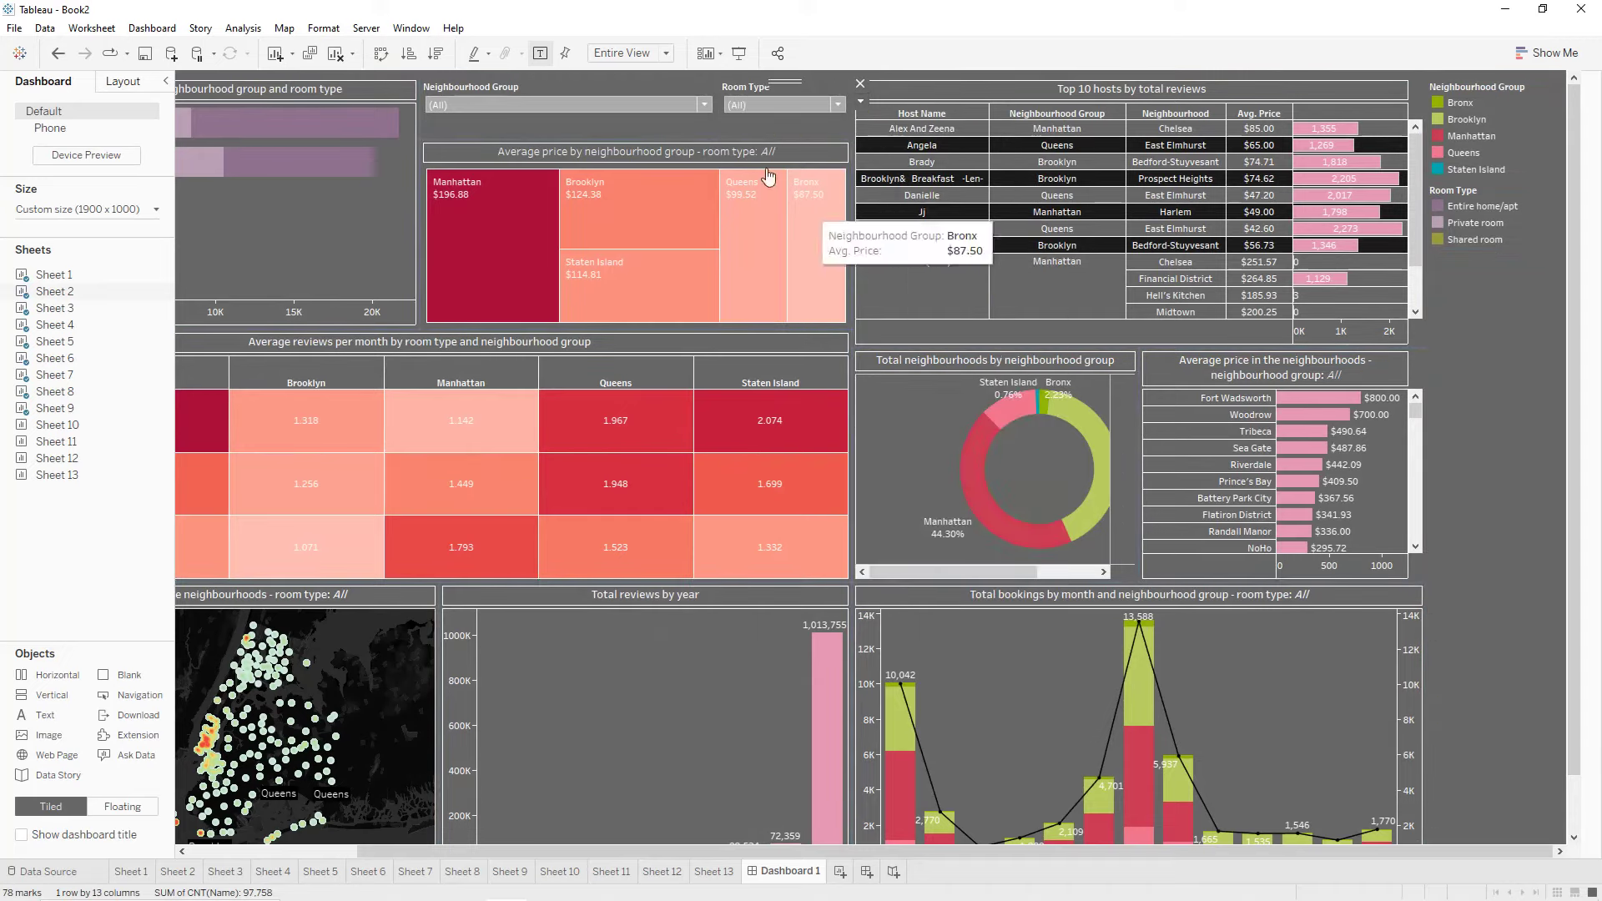
# Float the Neighbourhood Group colour legend and place it over the empty area of the monthly bookings chart.
pyautogui.click(1548, 87)
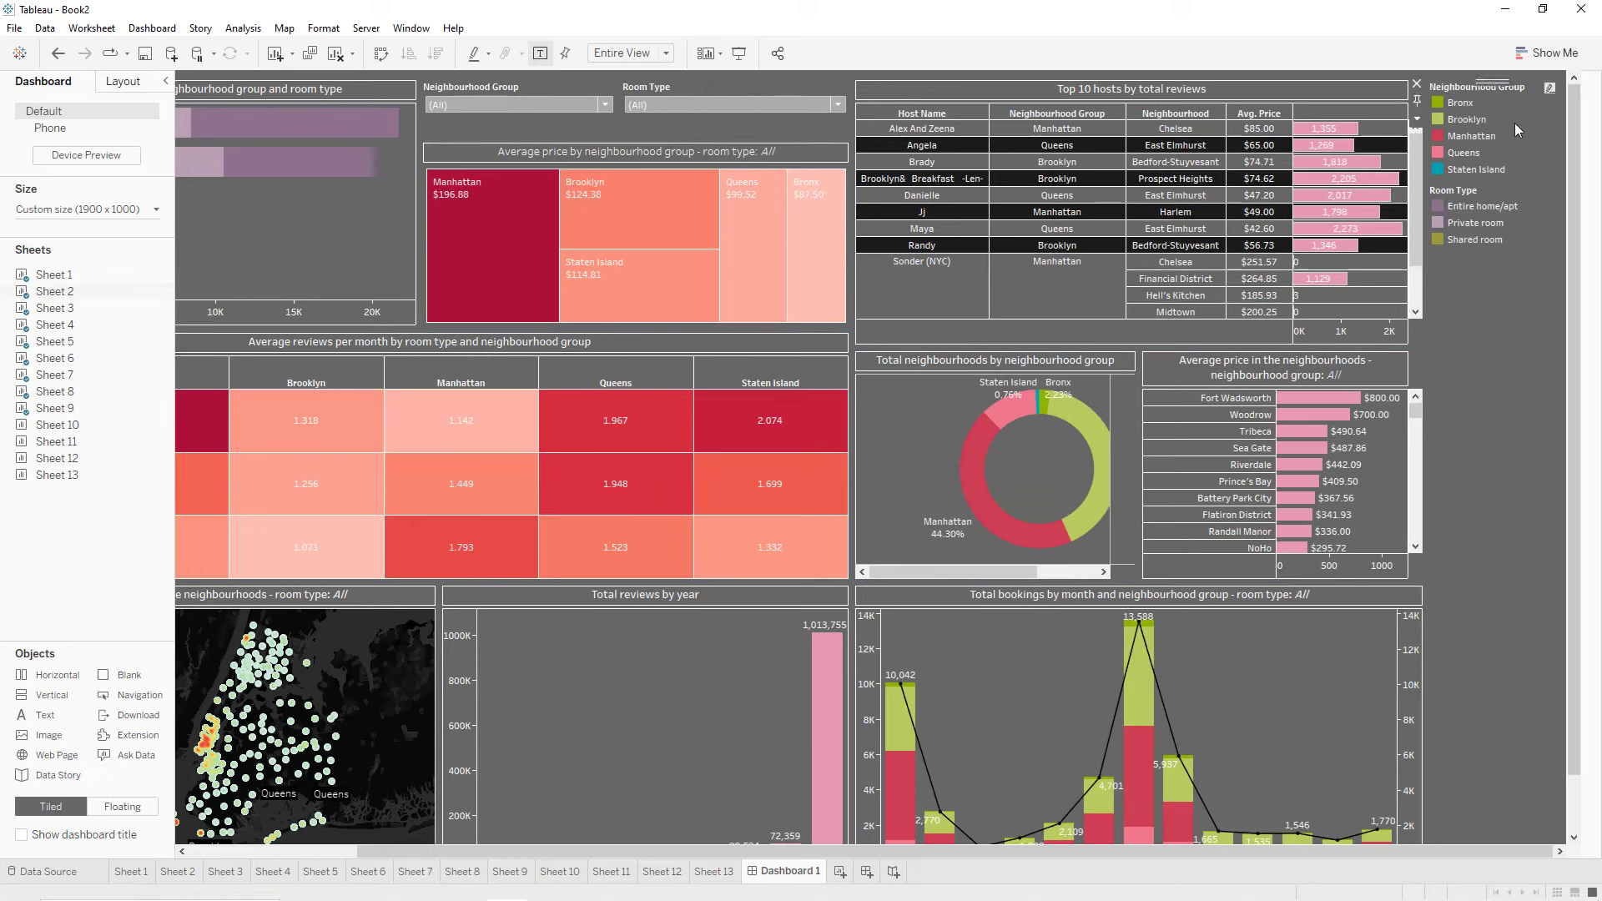
pyautogui.click(1417, 118)
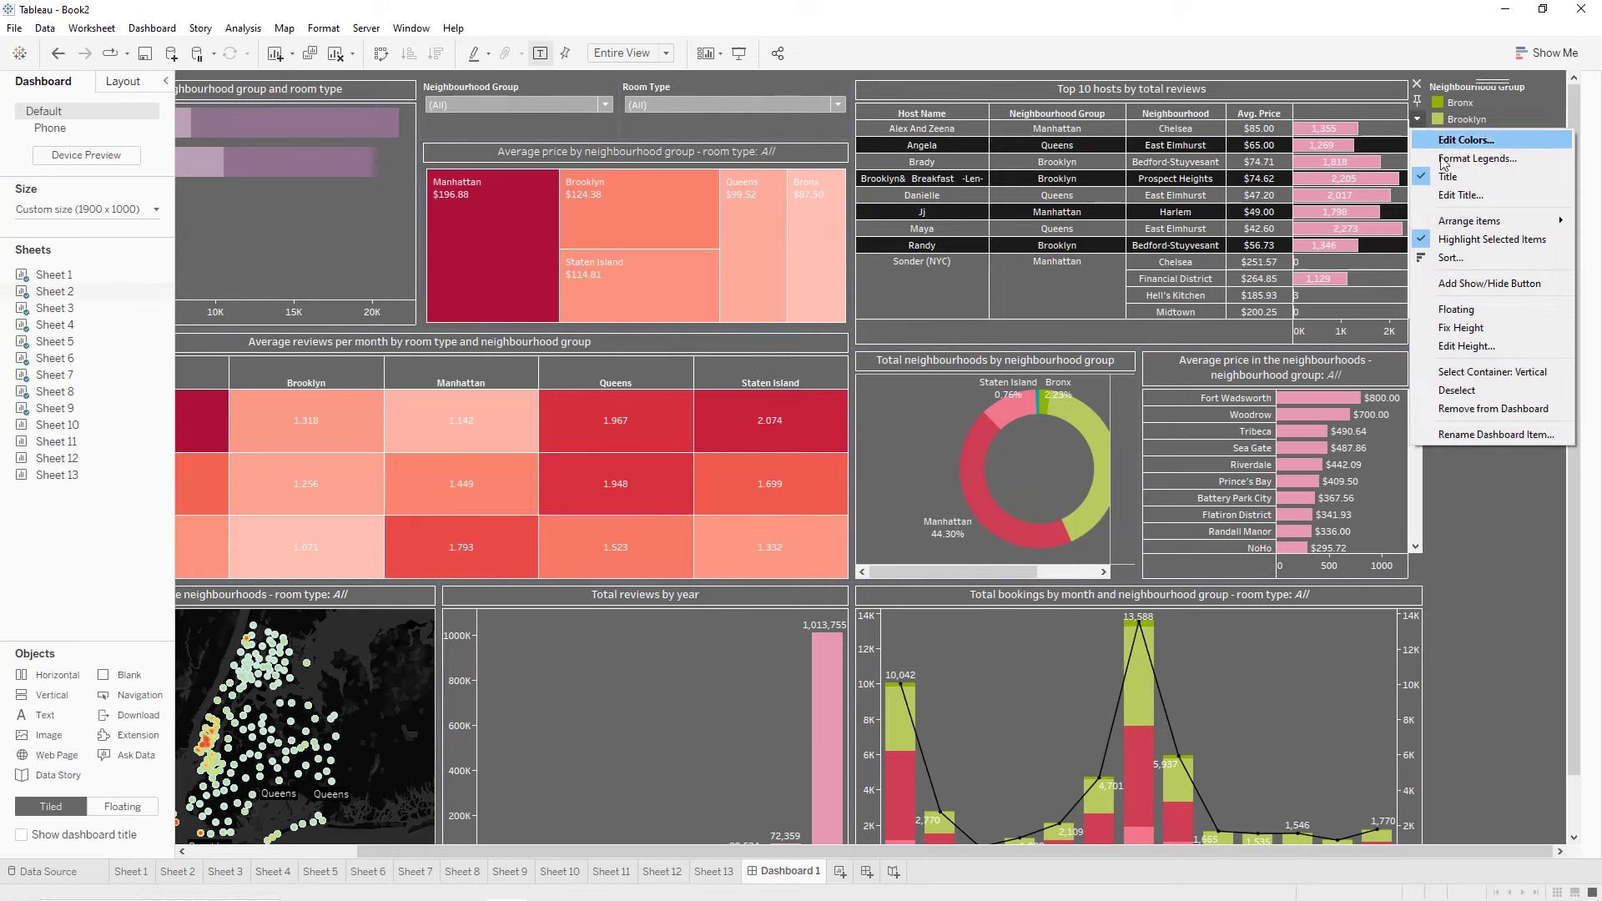
pyautogui.click(1454, 309)
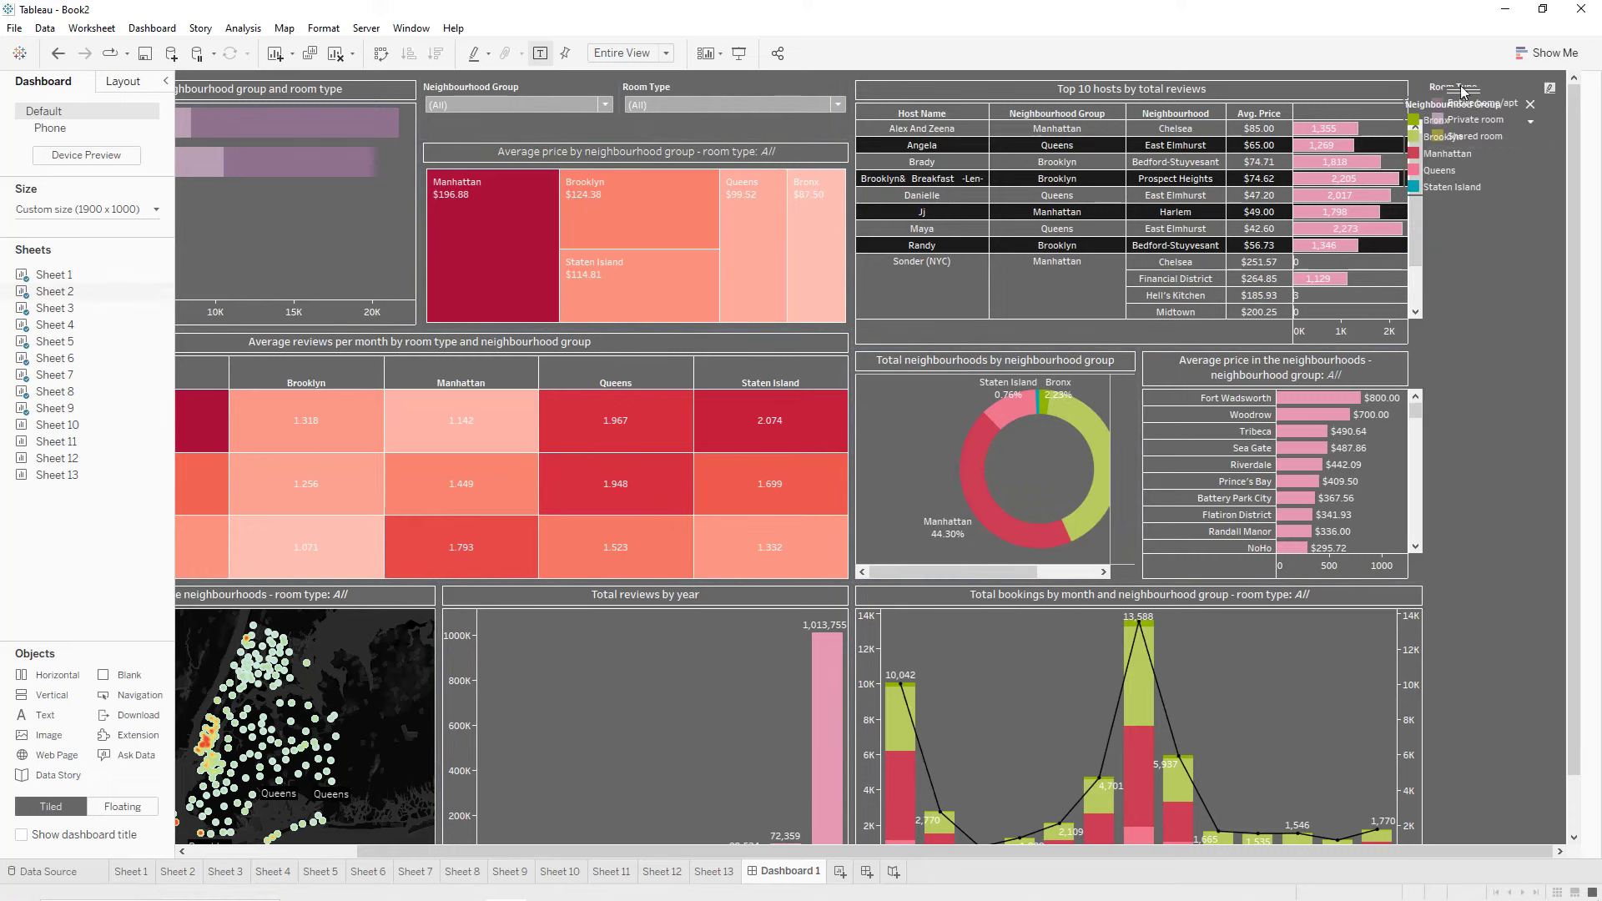
pyautogui.moveTo(1460, 90); pyautogui.dragTo(1310, 668)
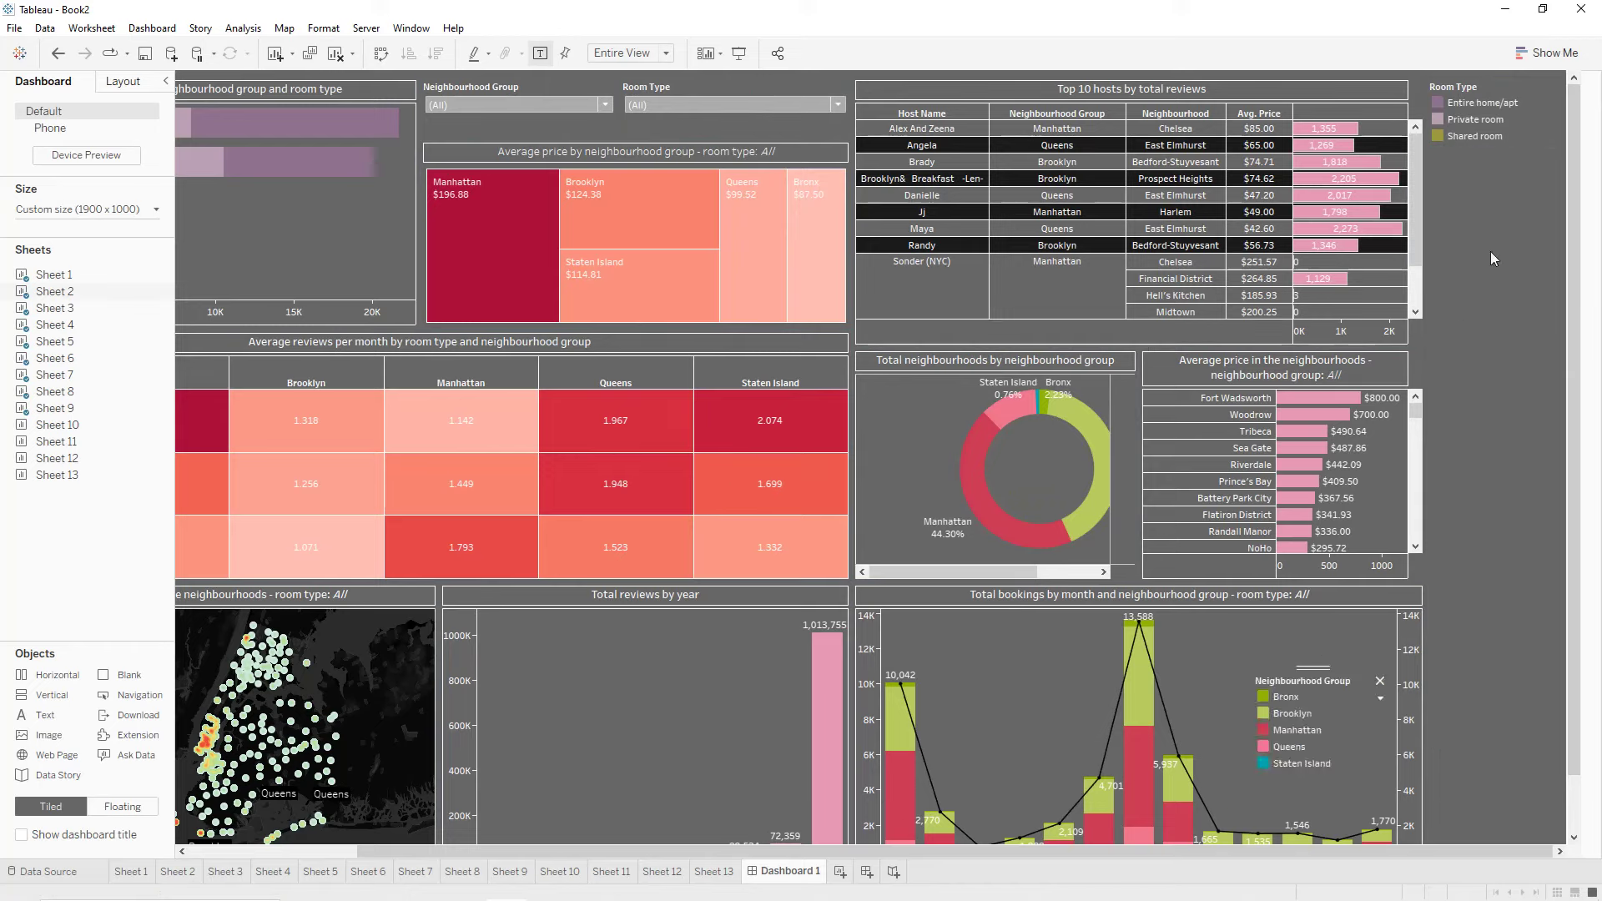
# Float the Room Type colour legend over the bookings bar chart and remove the emptied legend container from the dashboard.
pyautogui.click(1528, 139)
pyautogui.click(1417, 118)
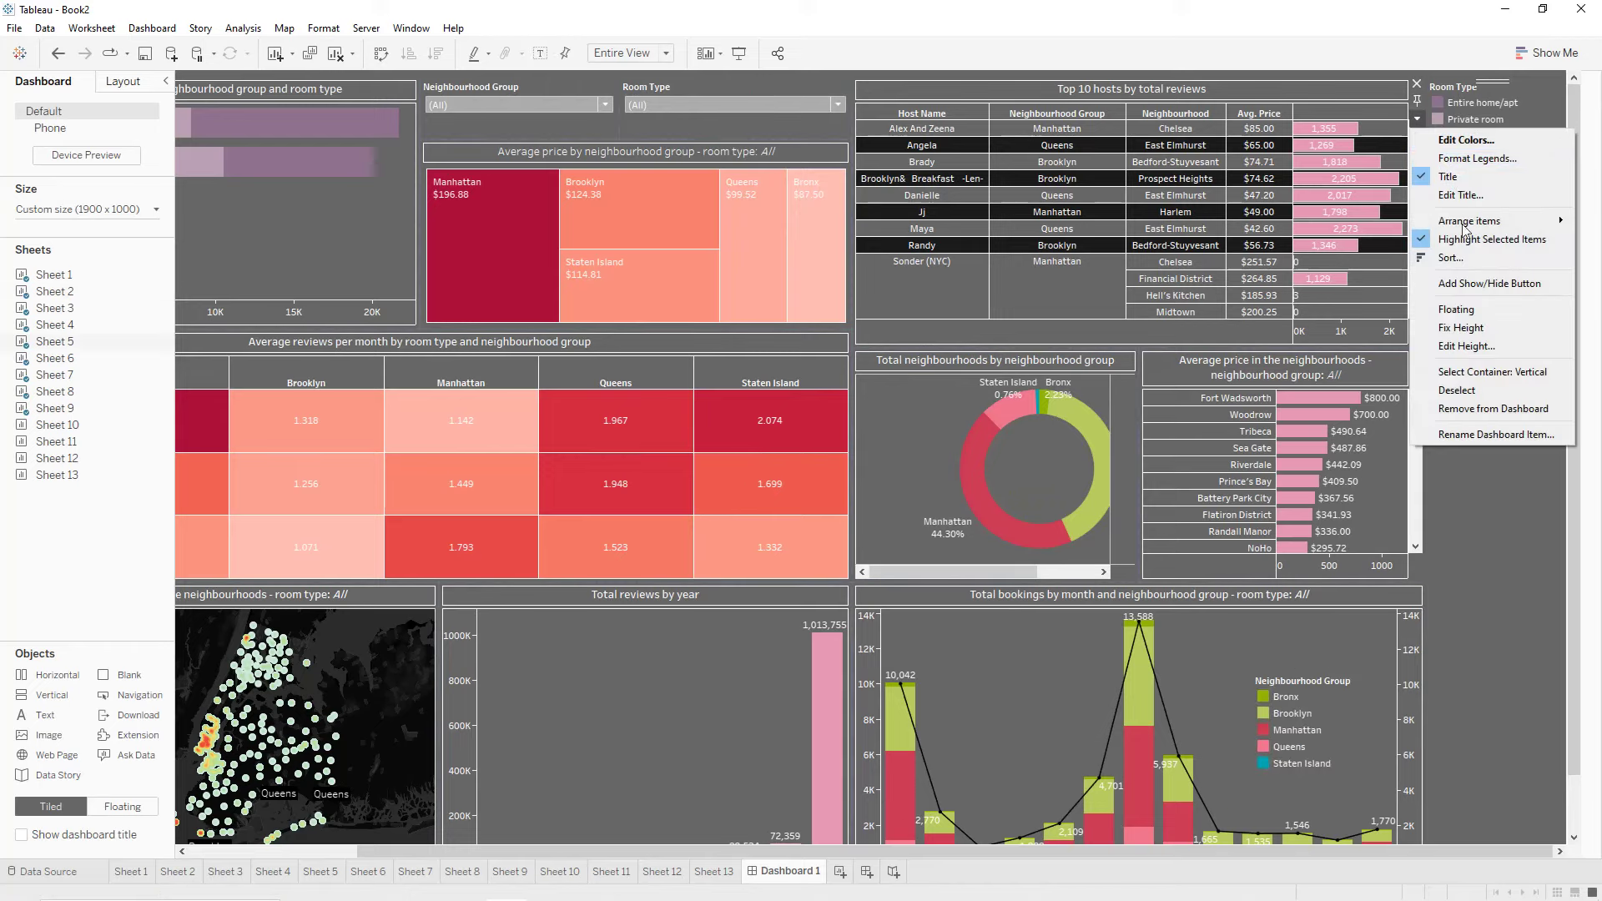
pyautogui.click(1456, 309)
pyautogui.moveTo(1471, 92); pyautogui.dragTo(336, 220)
pyautogui.click(1497, 170)
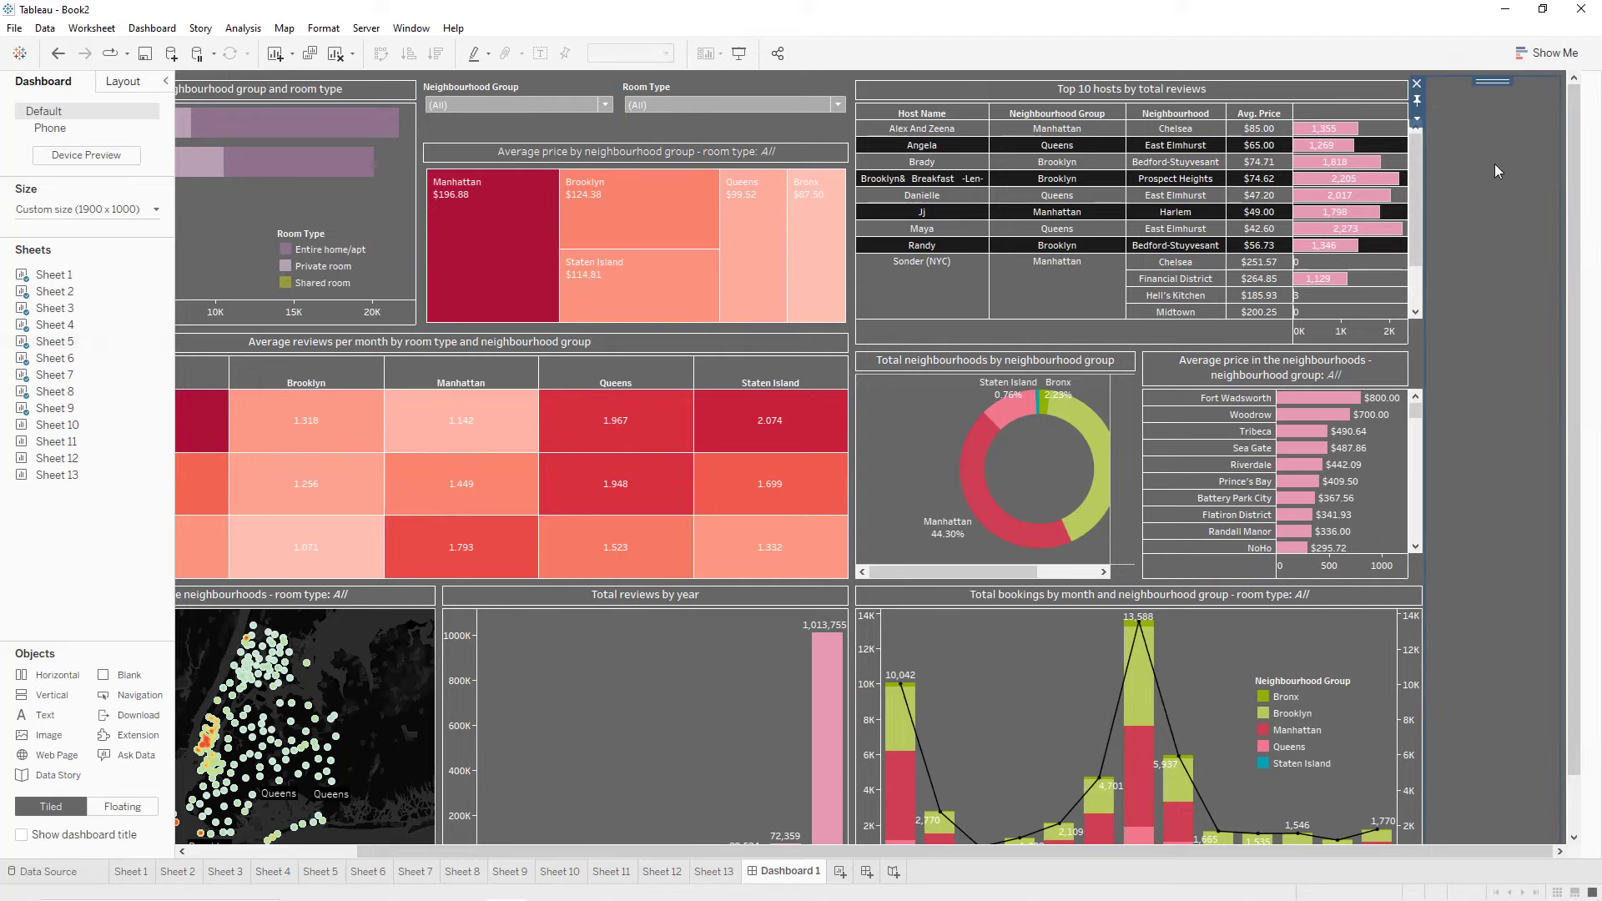
pyautogui.click(1417, 84)
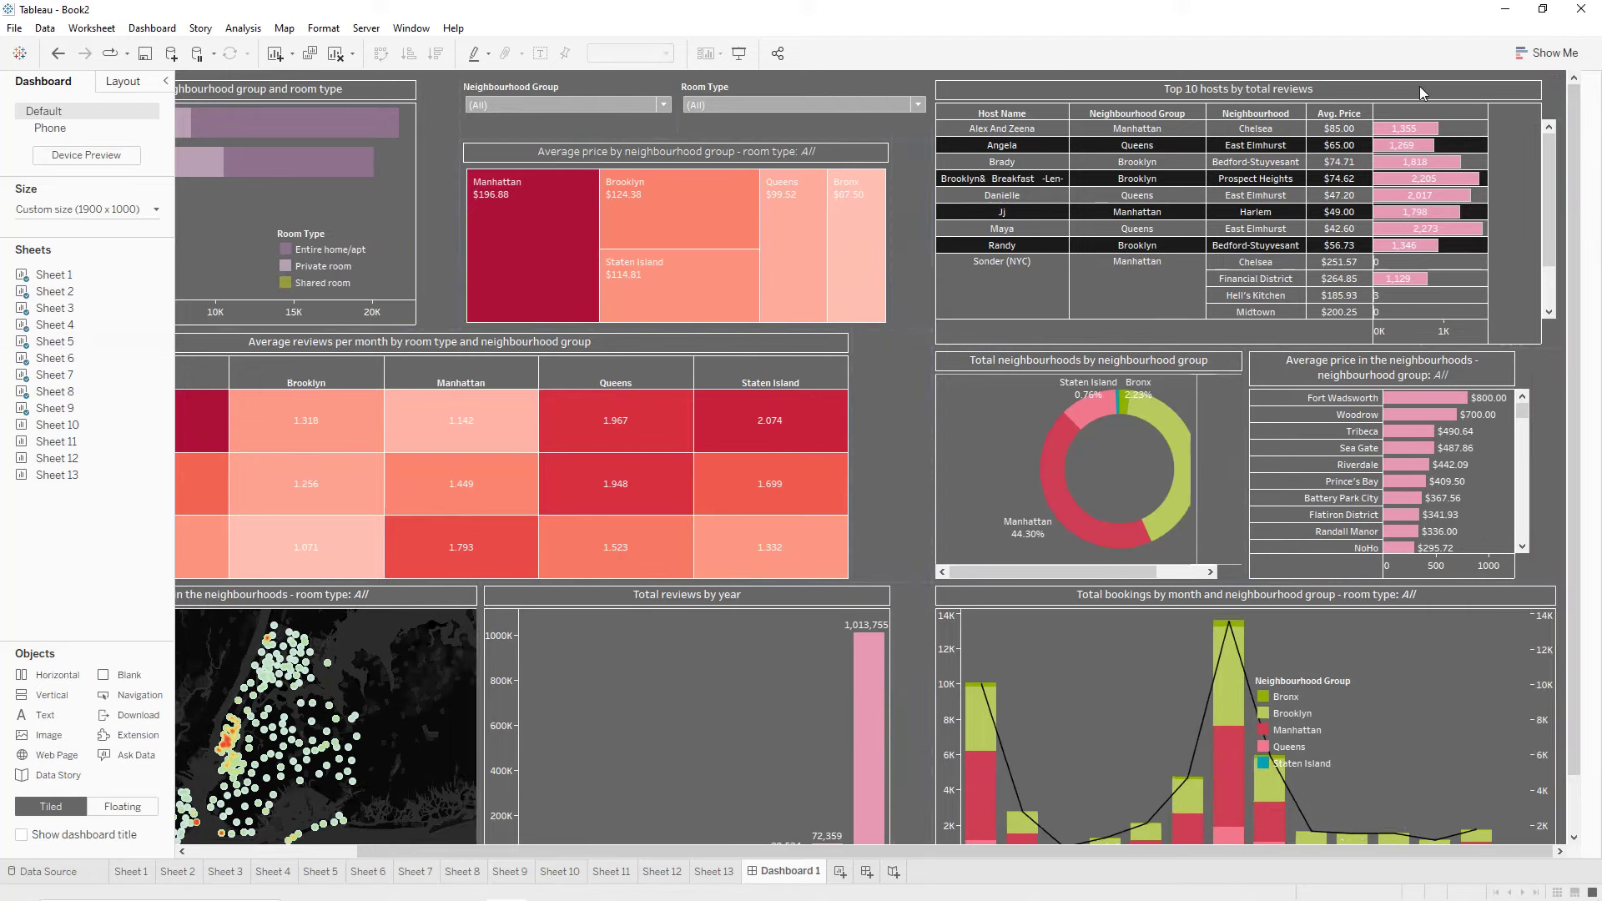
# Set the total neighbourhoods donut chart to fit the entire view.
pyautogui.moveTo(1573, 409); pyautogui.dragTo(1572, 464)
pyautogui.click(1192, 487)
pyautogui.click(631, 53)
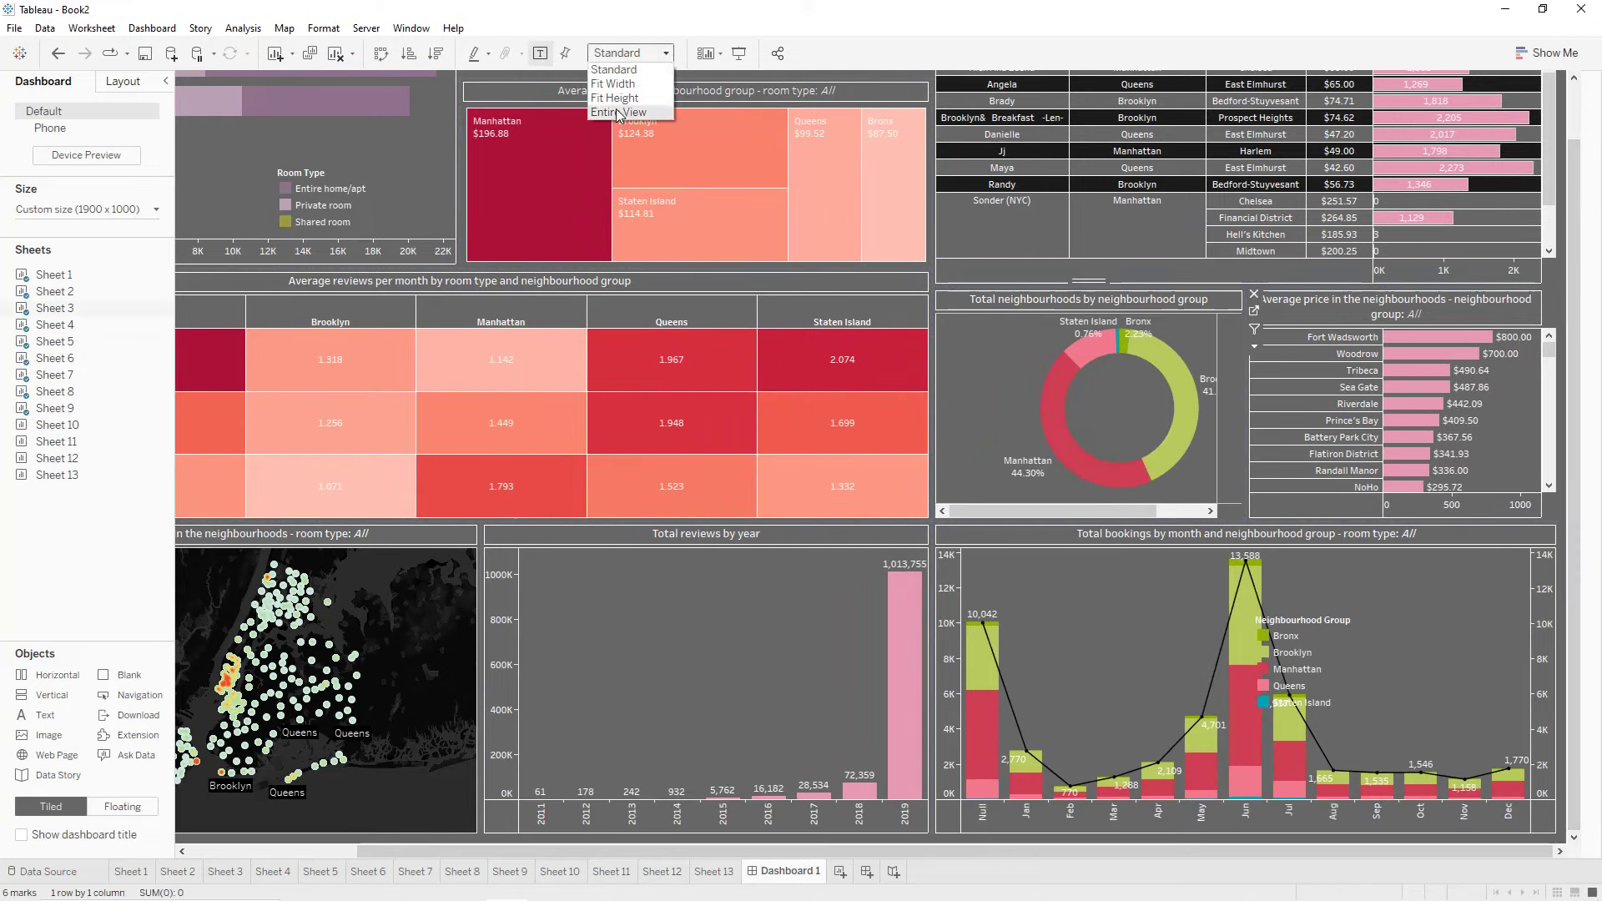
pyautogui.click(618, 111)
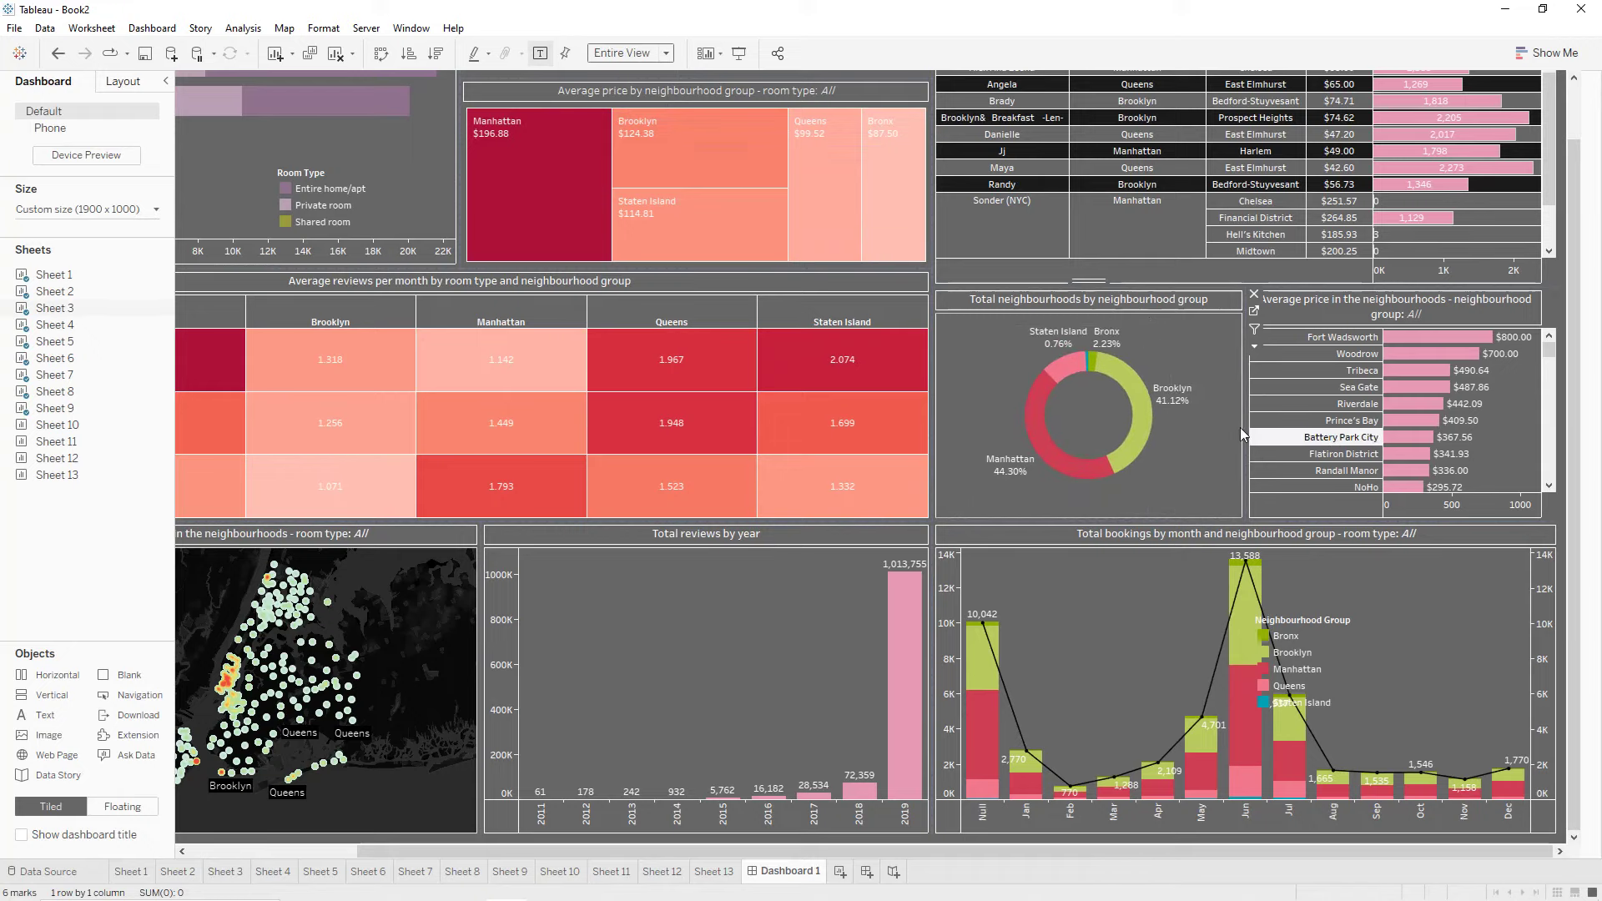
pyautogui.click(1569, 337)
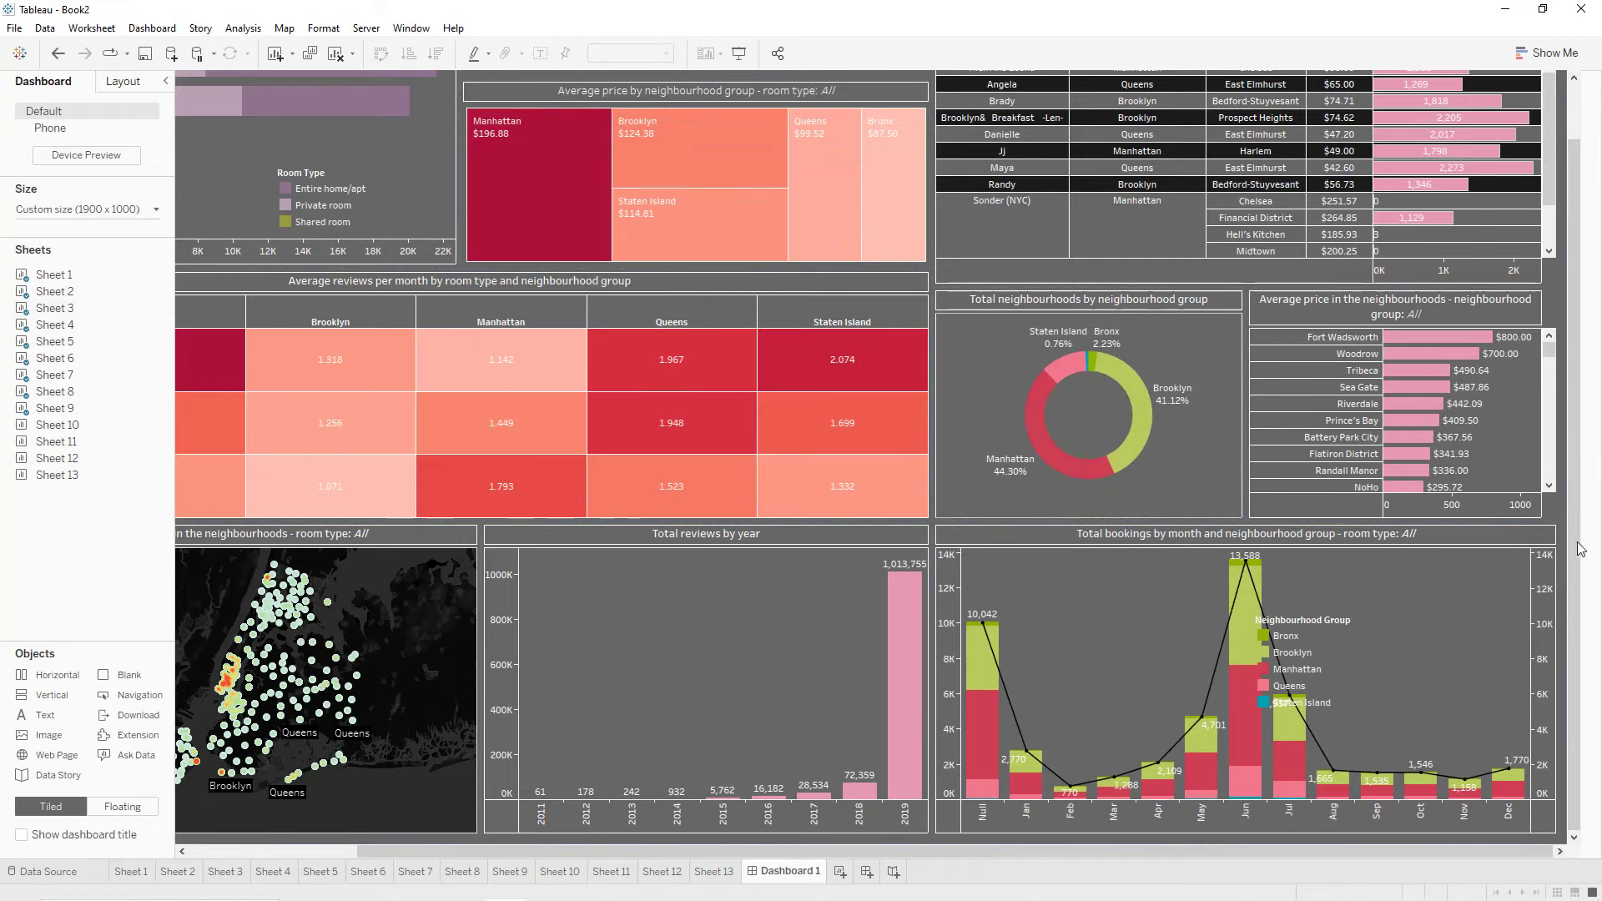
# Widen the yearly reviews chart and the average reviews heat table, narrowing the monthly bookings chart and the donut to match.
pyautogui.moveTo(936, 634); pyautogui.dragTo(966, 631)
pyautogui.moveTo(935, 480); pyautogui.dragTo(975, 482)
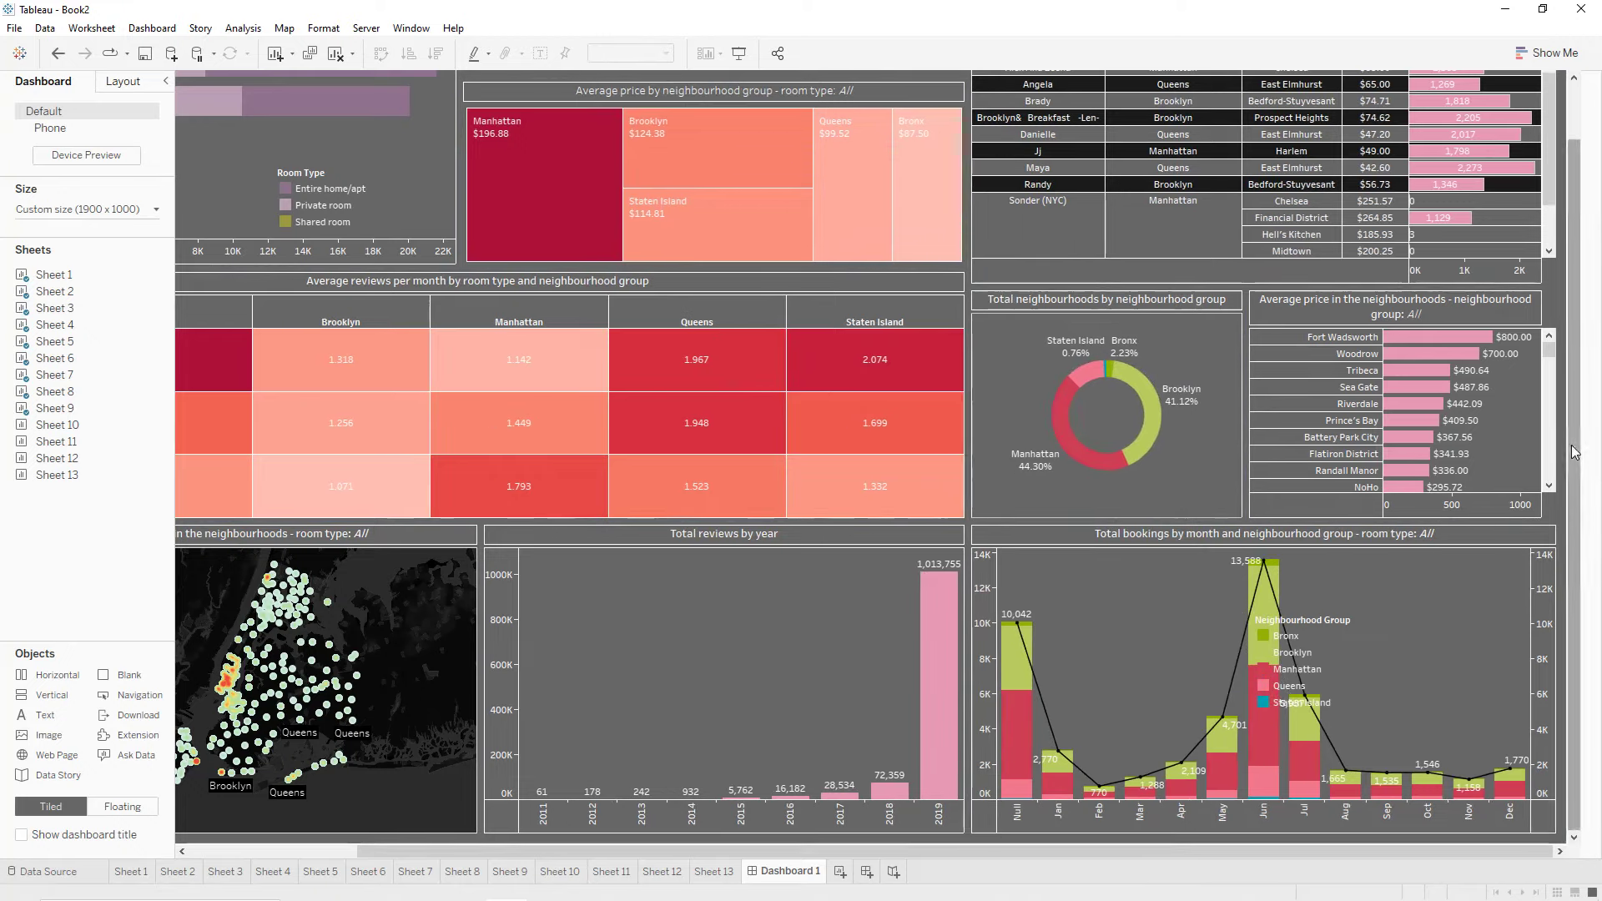
pyautogui.scroll(1, 1580, 323)
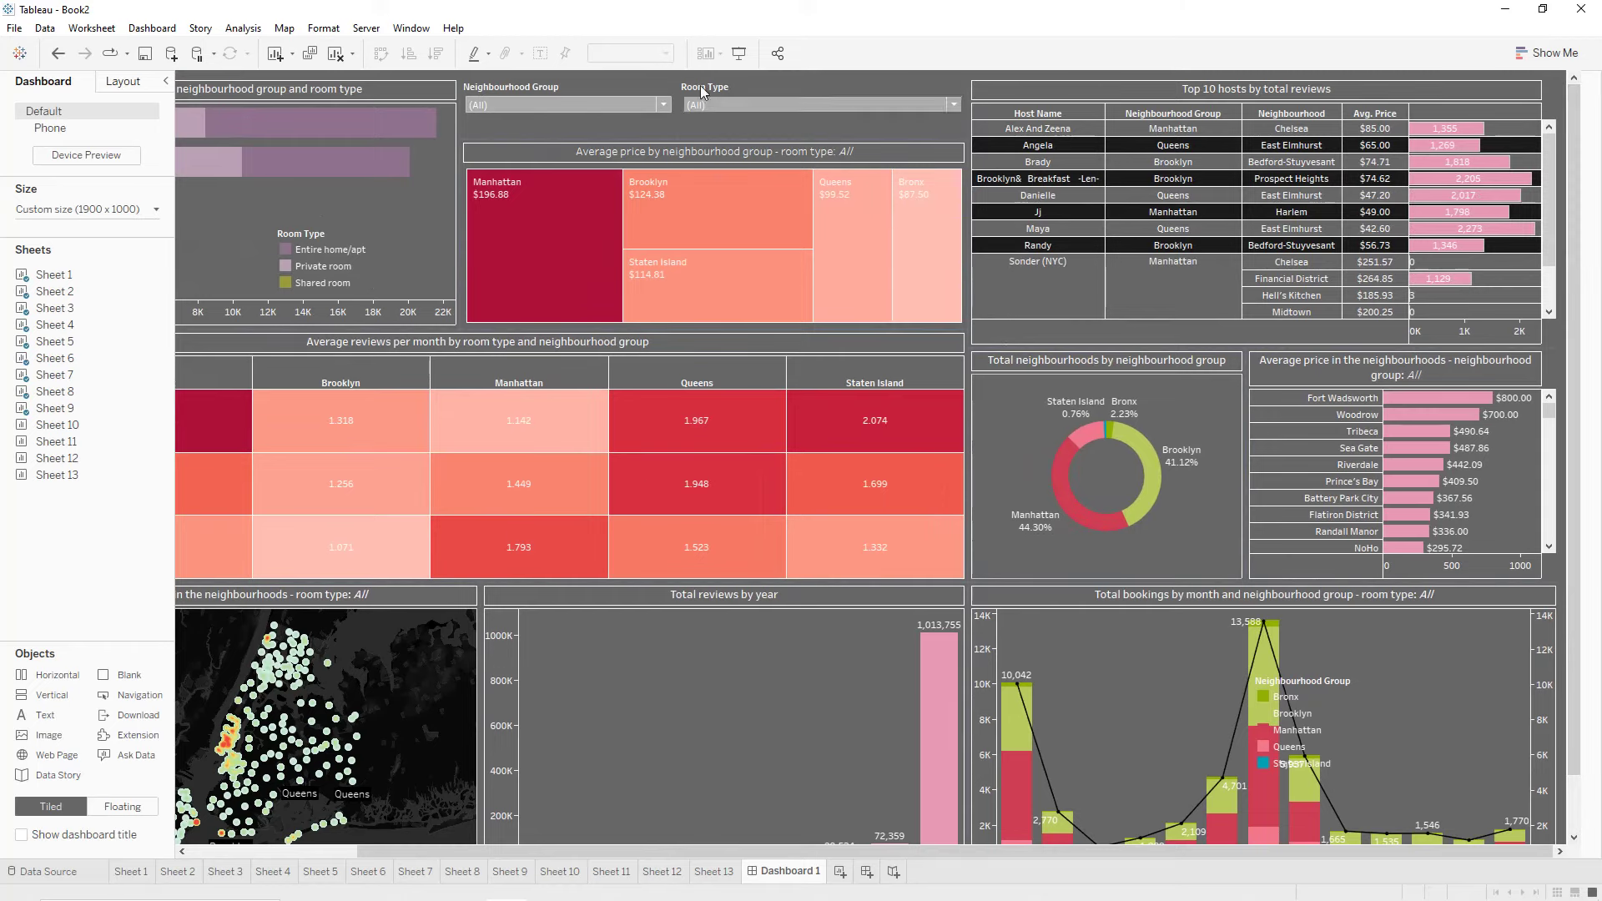
# Lower the heat table's upper edge and move the average price treemap down beside the heat table.
pyautogui.moveTo(788, 330); pyautogui.dragTo(789, 349)
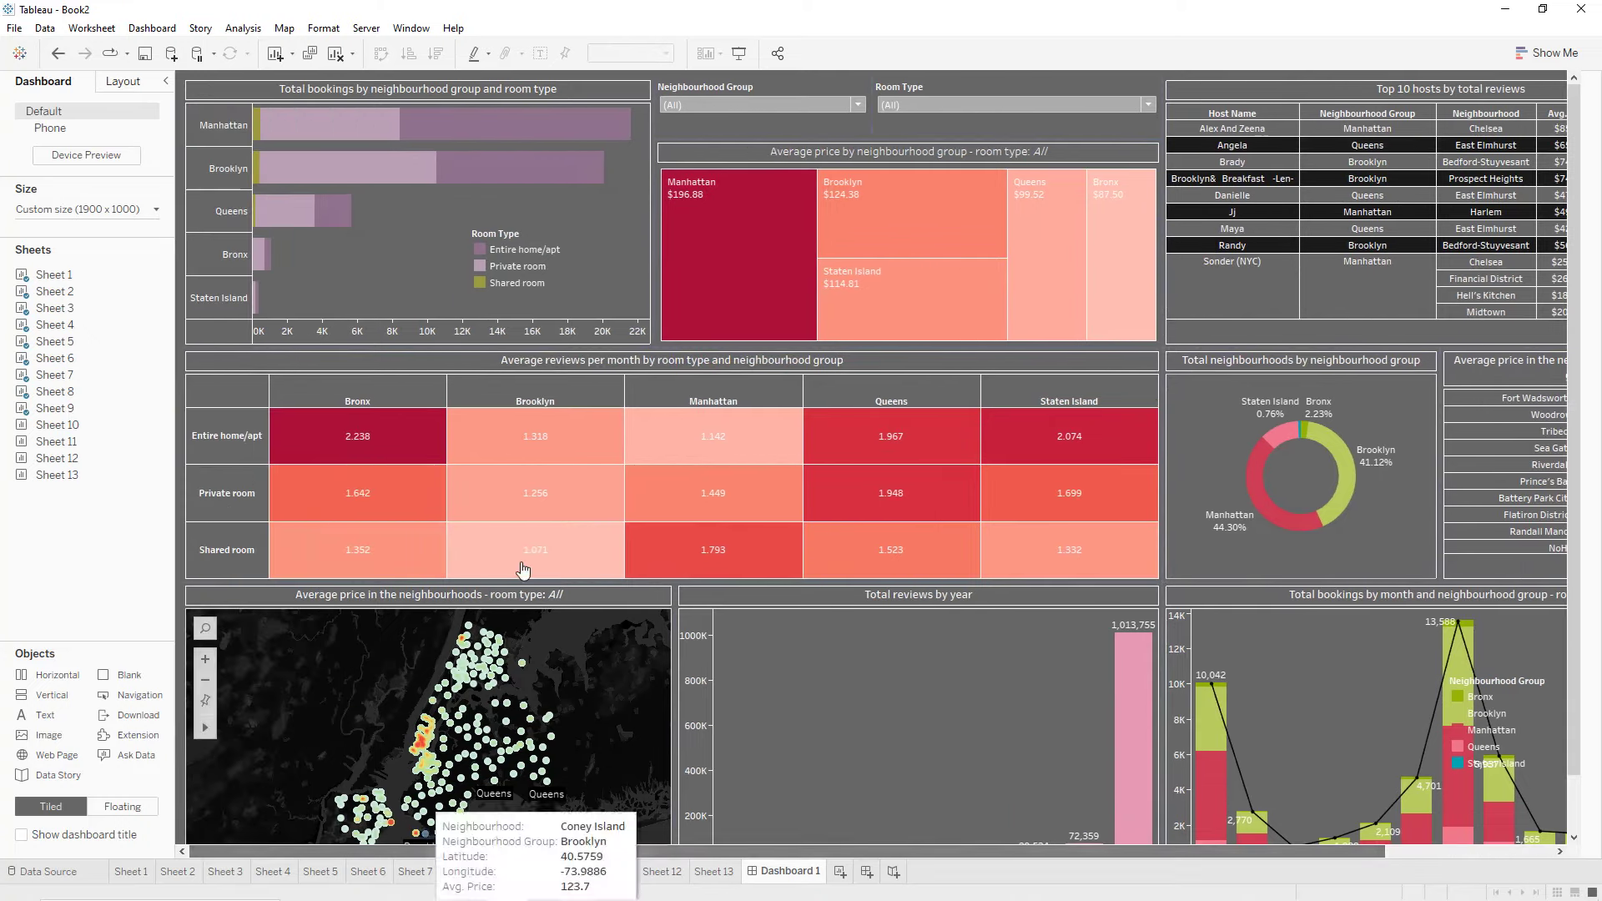
pyautogui.click(912, 197)
pyautogui.moveTo(911, 197); pyautogui.dragTo(923, 443)
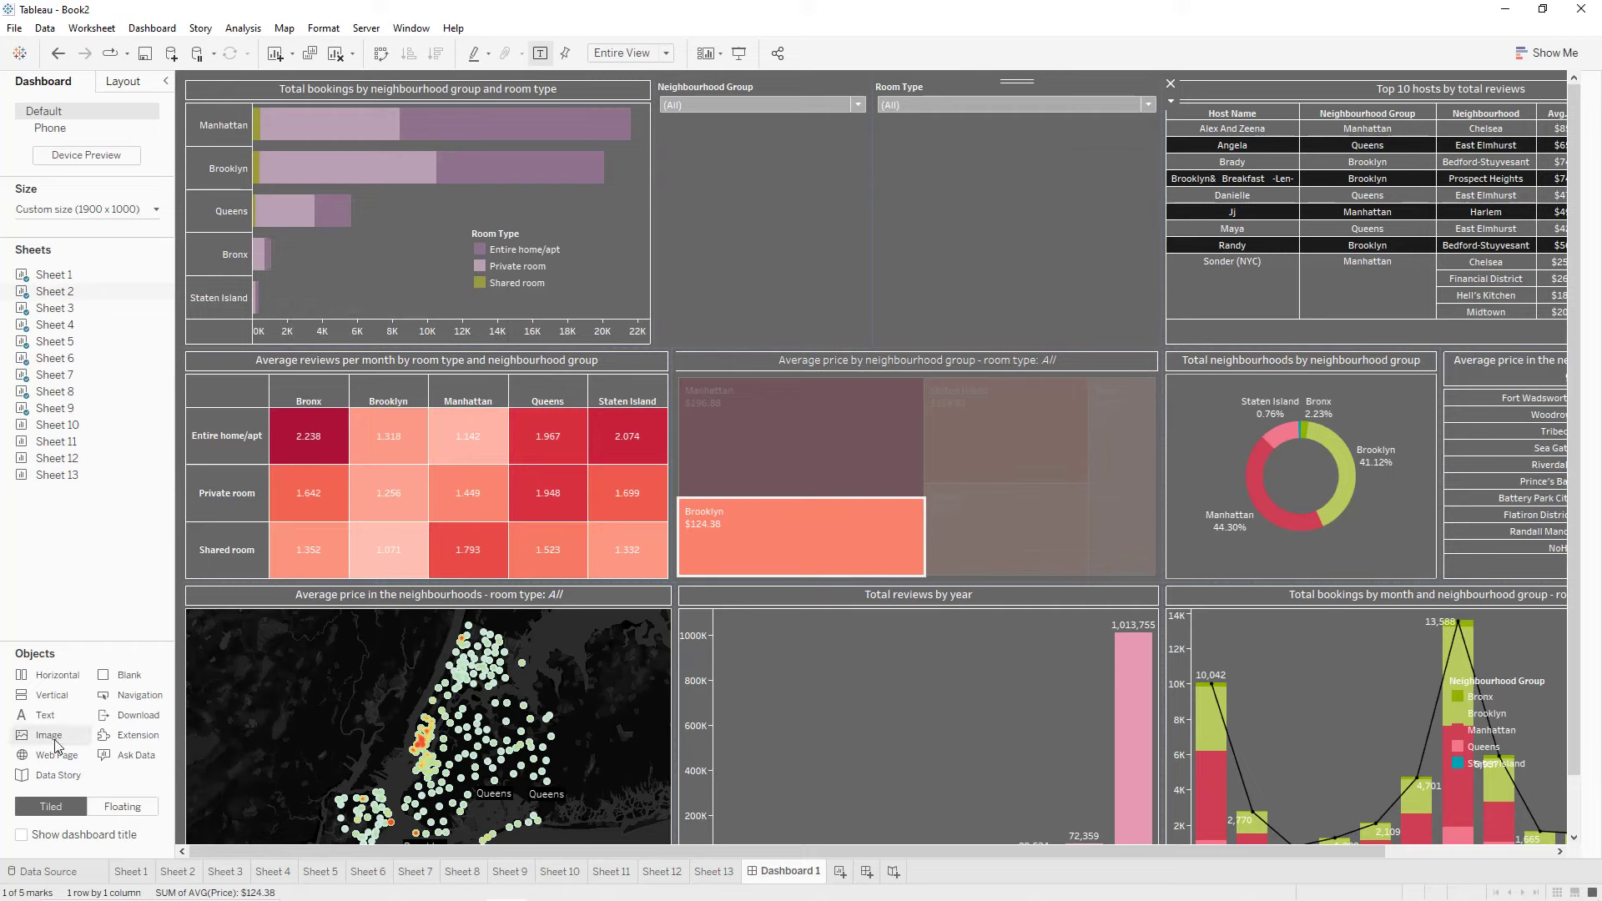
# Insert the Airbnb logo image, position it under the Room Type filter and widen that column towards the bookings bar chart.
pyautogui.moveTo(56, 746); pyautogui.dragTo(1506, 734)
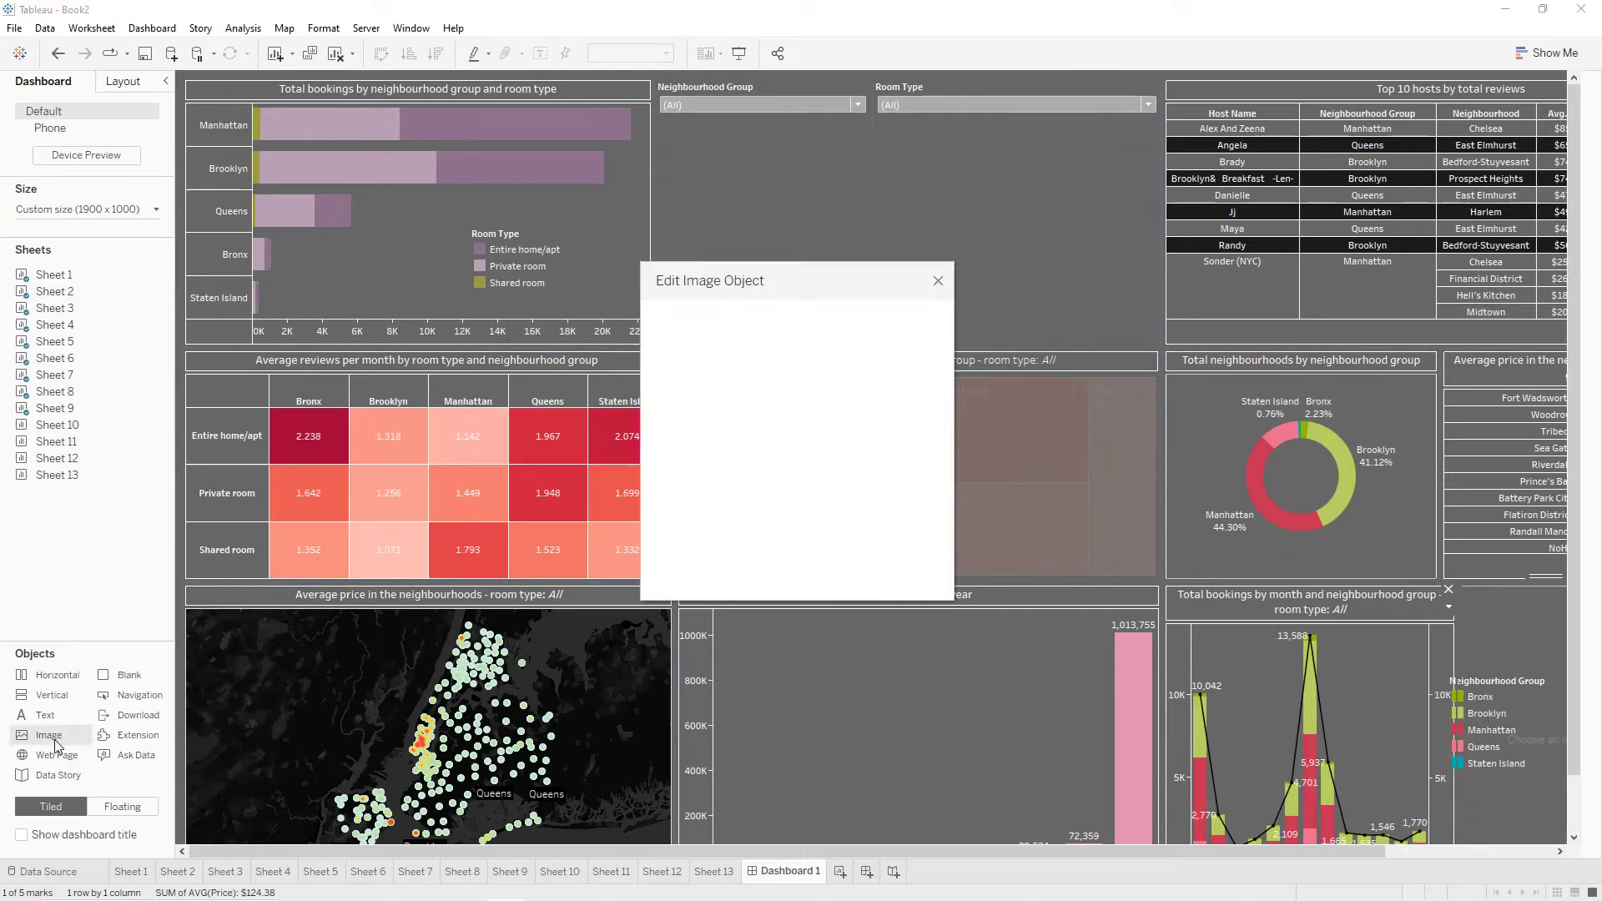
pyautogui.click(893, 353)
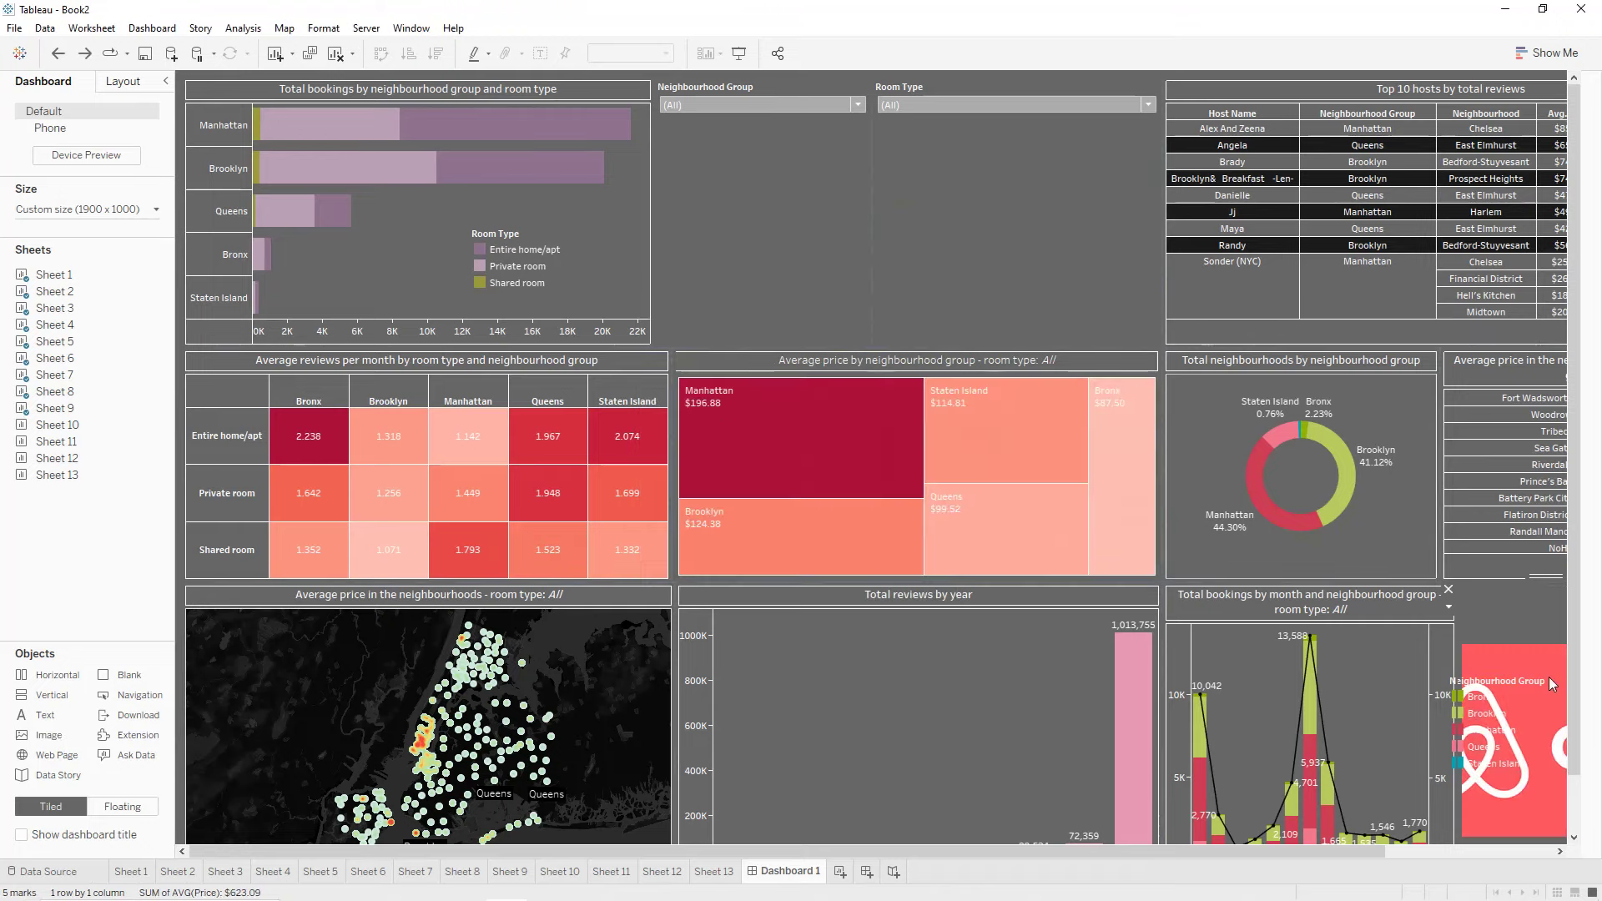
pyautogui.moveTo(1548, 579); pyautogui.dragTo(942, 296)
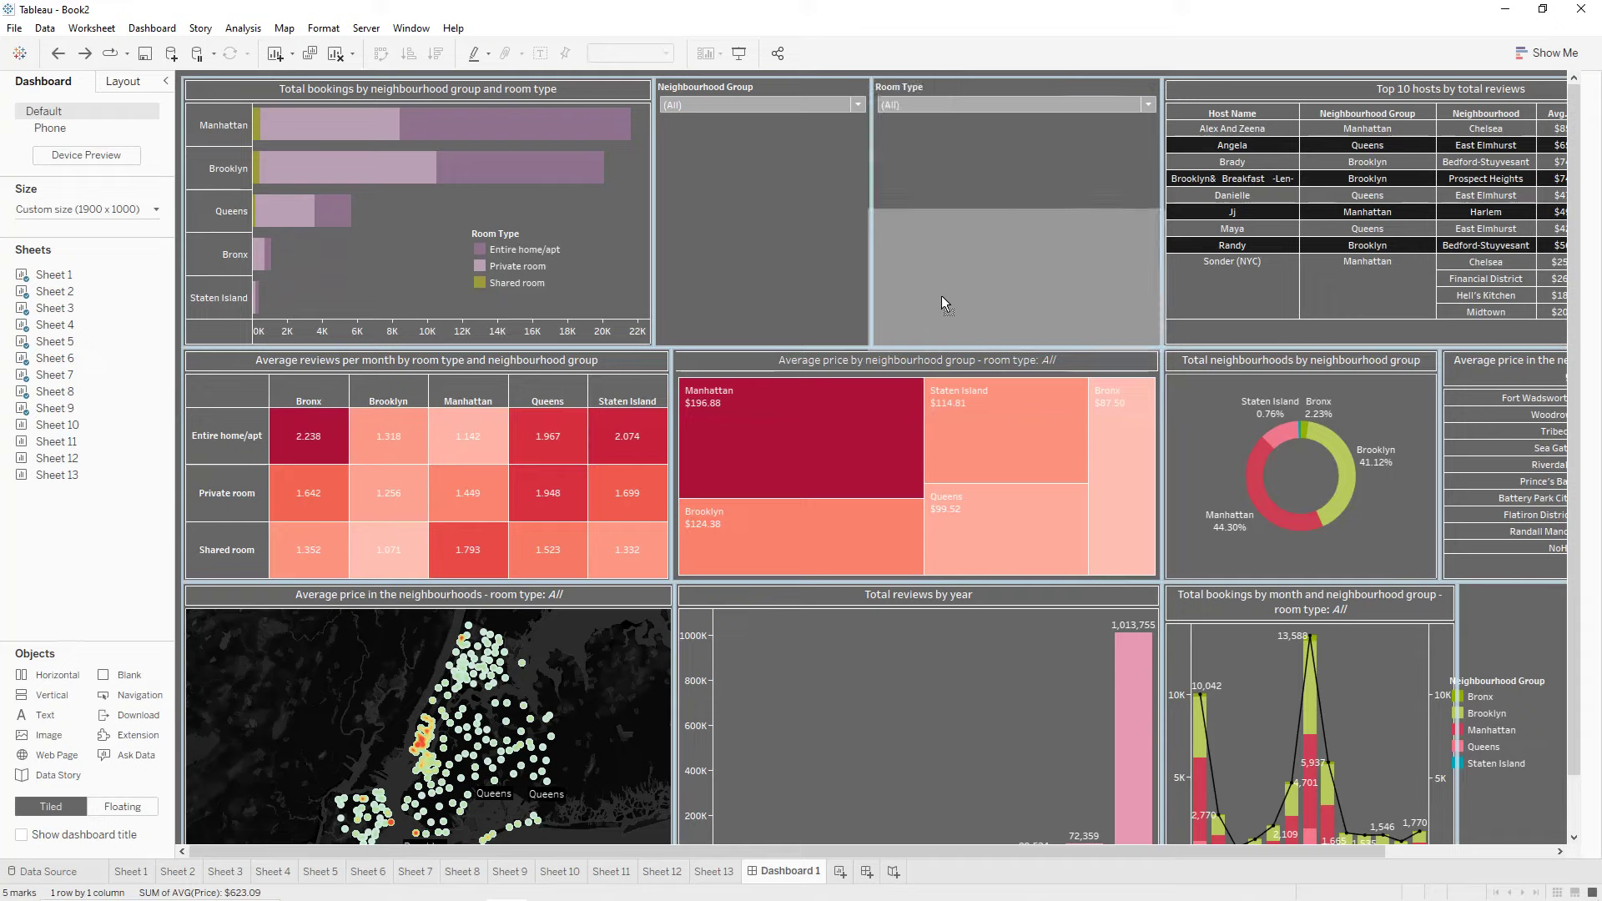
pyautogui.moveTo(872, 224); pyautogui.dragTo(705, 276)
# Move the Neighbourhood Group filter beside the Room Type filter above the Airbnb logo and extend the logo up to the filters.
pyautogui.click(679, 136)
pyautogui.moveTo(679, 73); pyautogui.dragTo(843, 129)
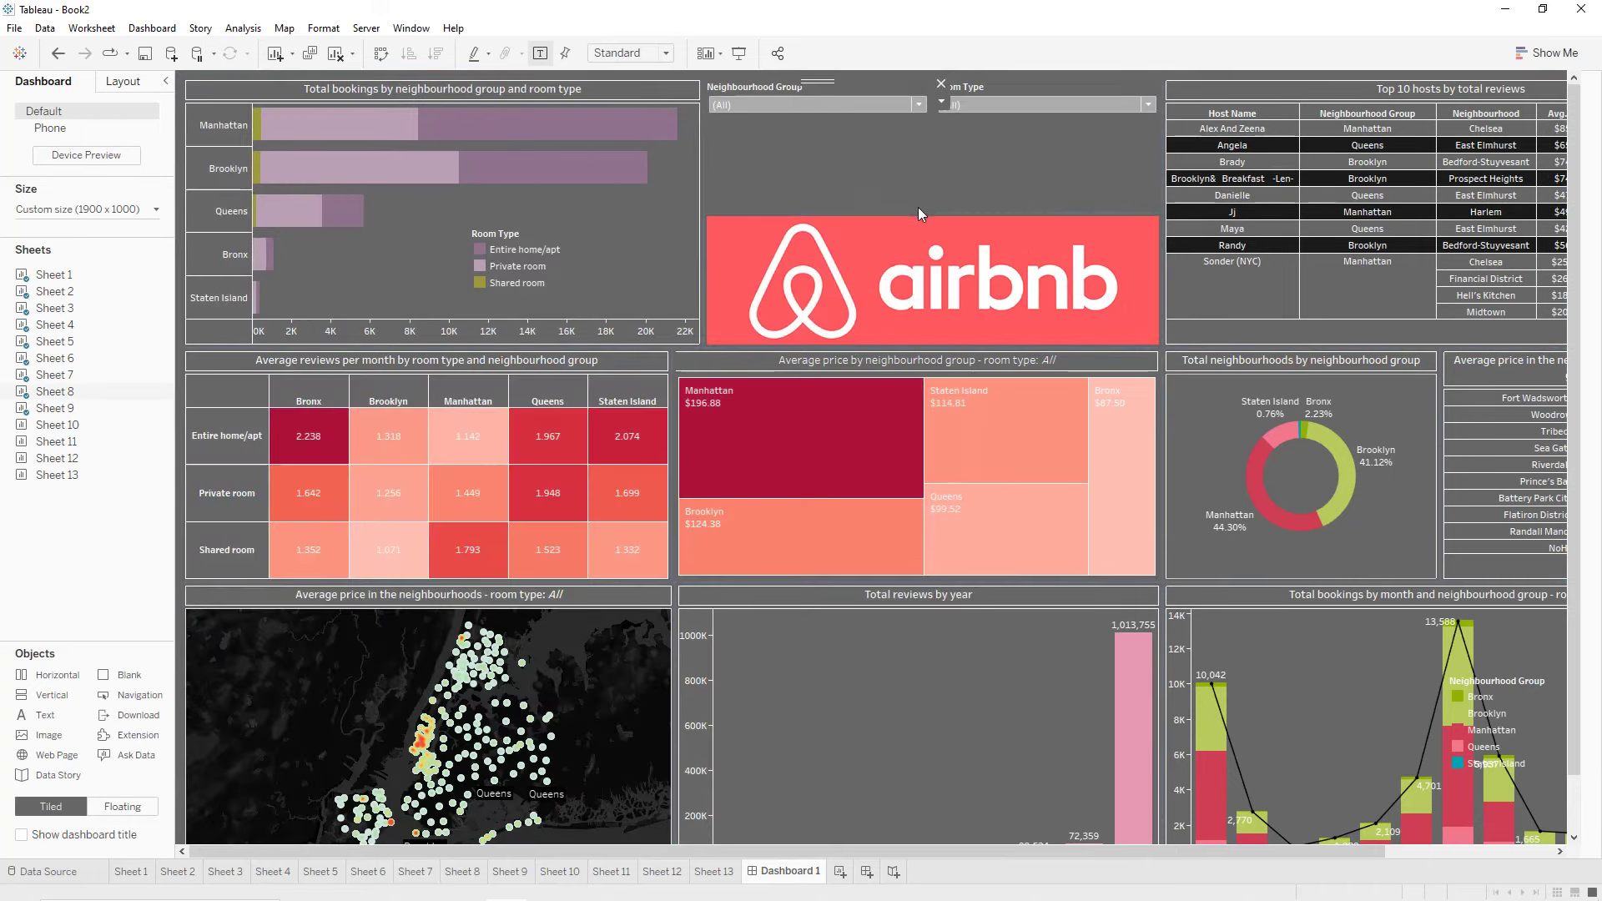
pyautogui.moveTo(919, 199); pyautogui.dragTo(916, 138)
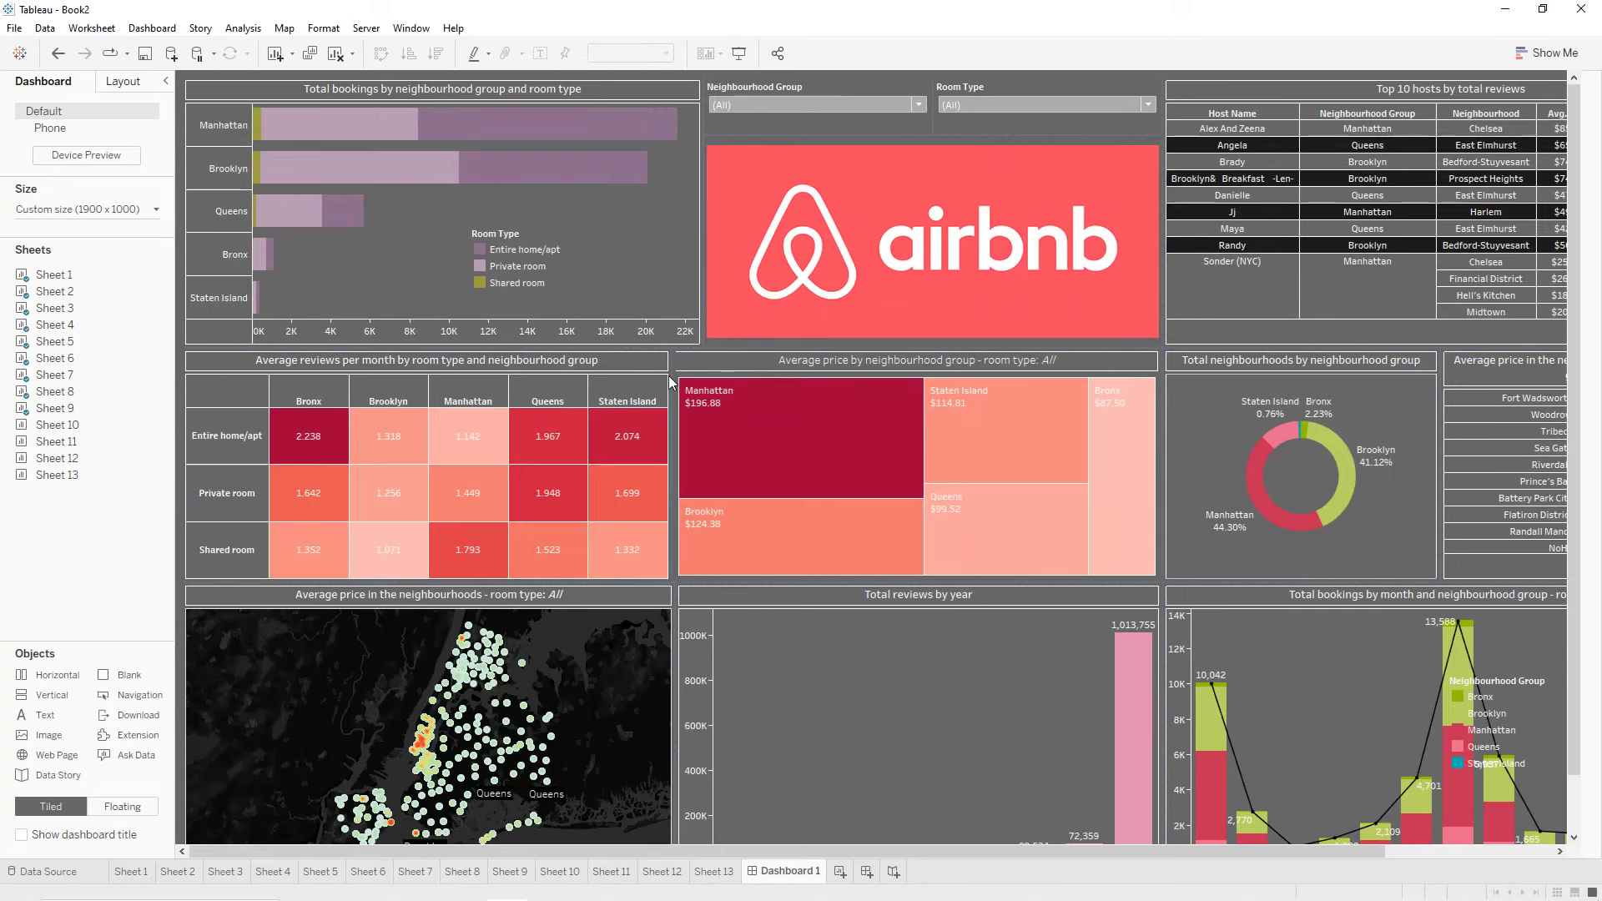
# Align the heat table's and map's side edges with the bookings bar chart and extend the map upward by shortening the heat table.
pyautogui.moveTo(680, 384); pyautogui.dragTo(711, 385)
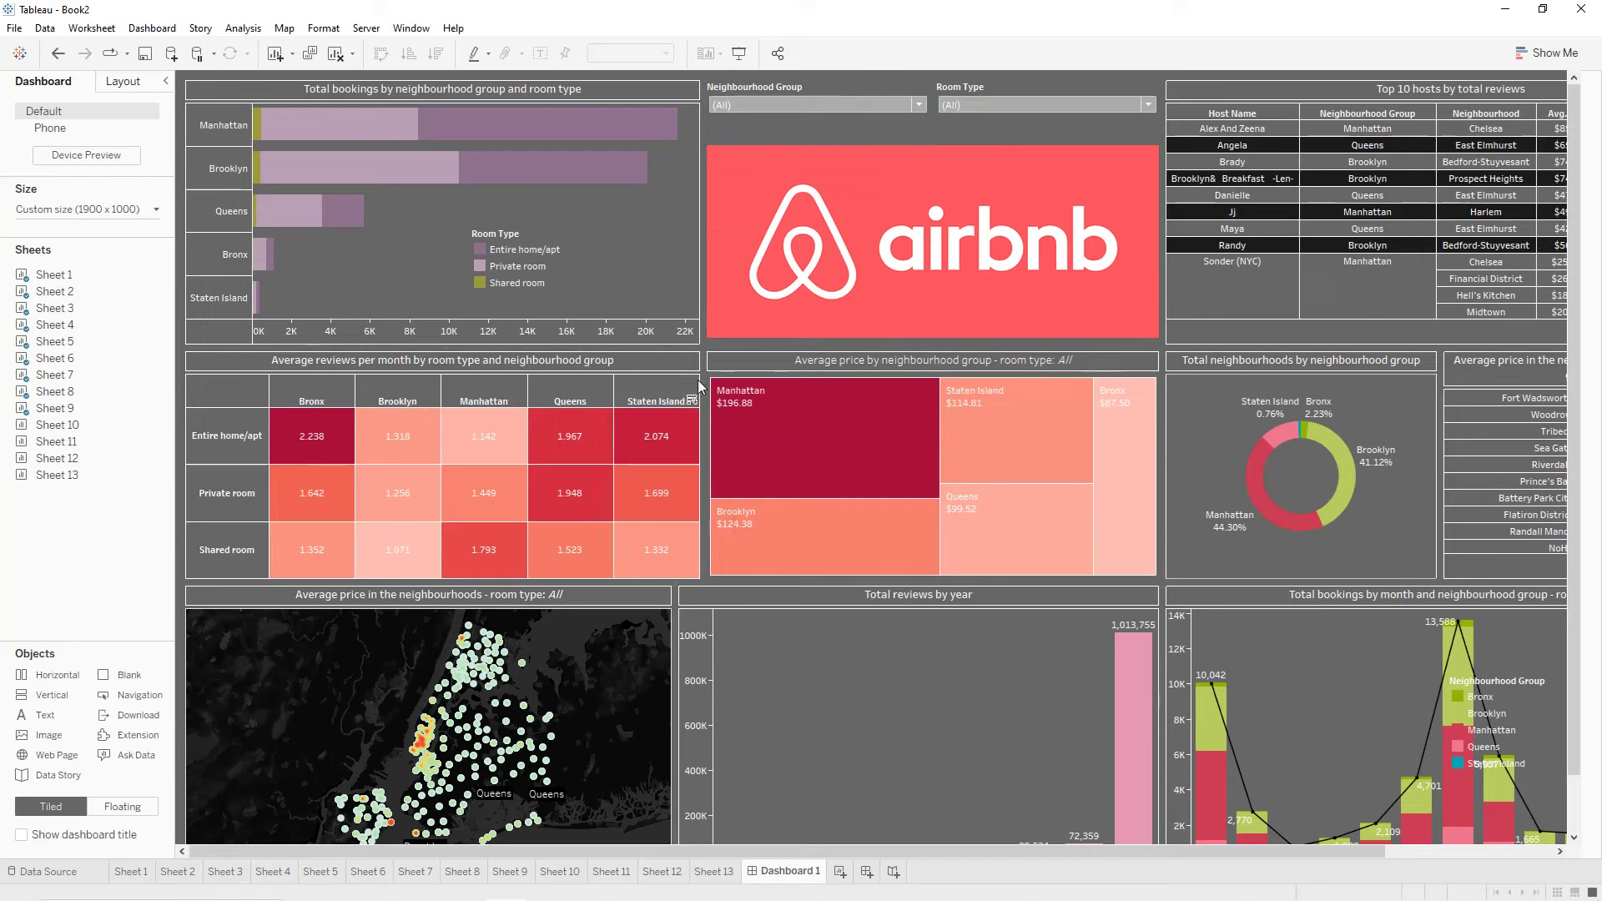
pyautogui.moveTo(679, 629); pyautogui.dragTo(701, 624)
pyautogui.moveTo(484, 582); pyautogui.dragTo(484, 522)
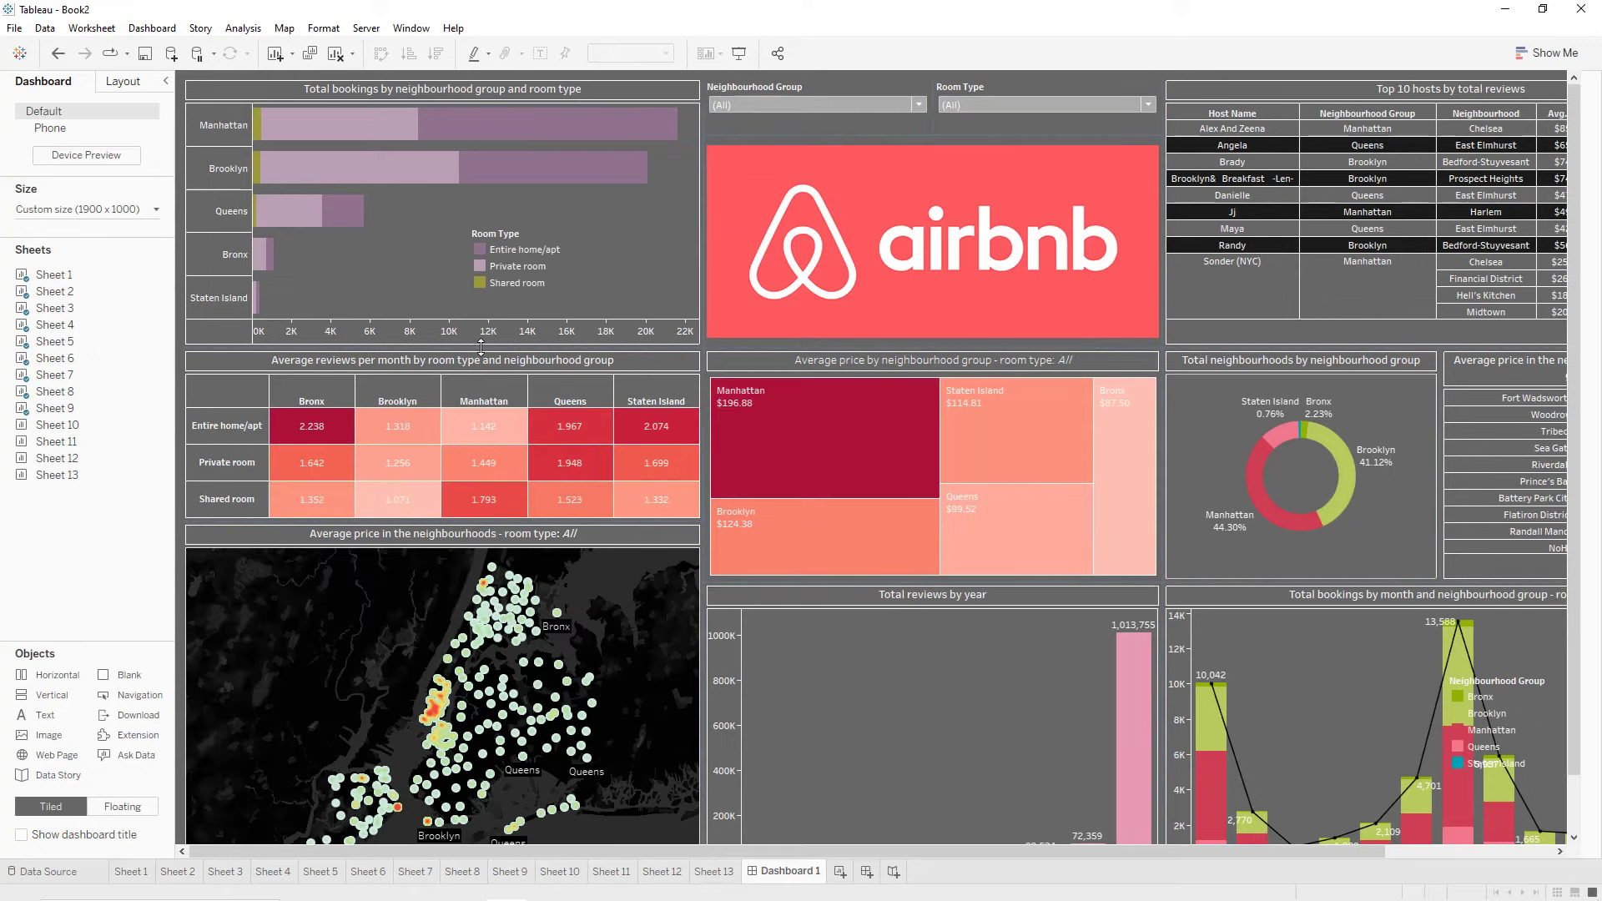
# Move the floating Room Type legend to the lower corner of the bookings bar chart and hide its title.
pyautogui.click(525, 249)
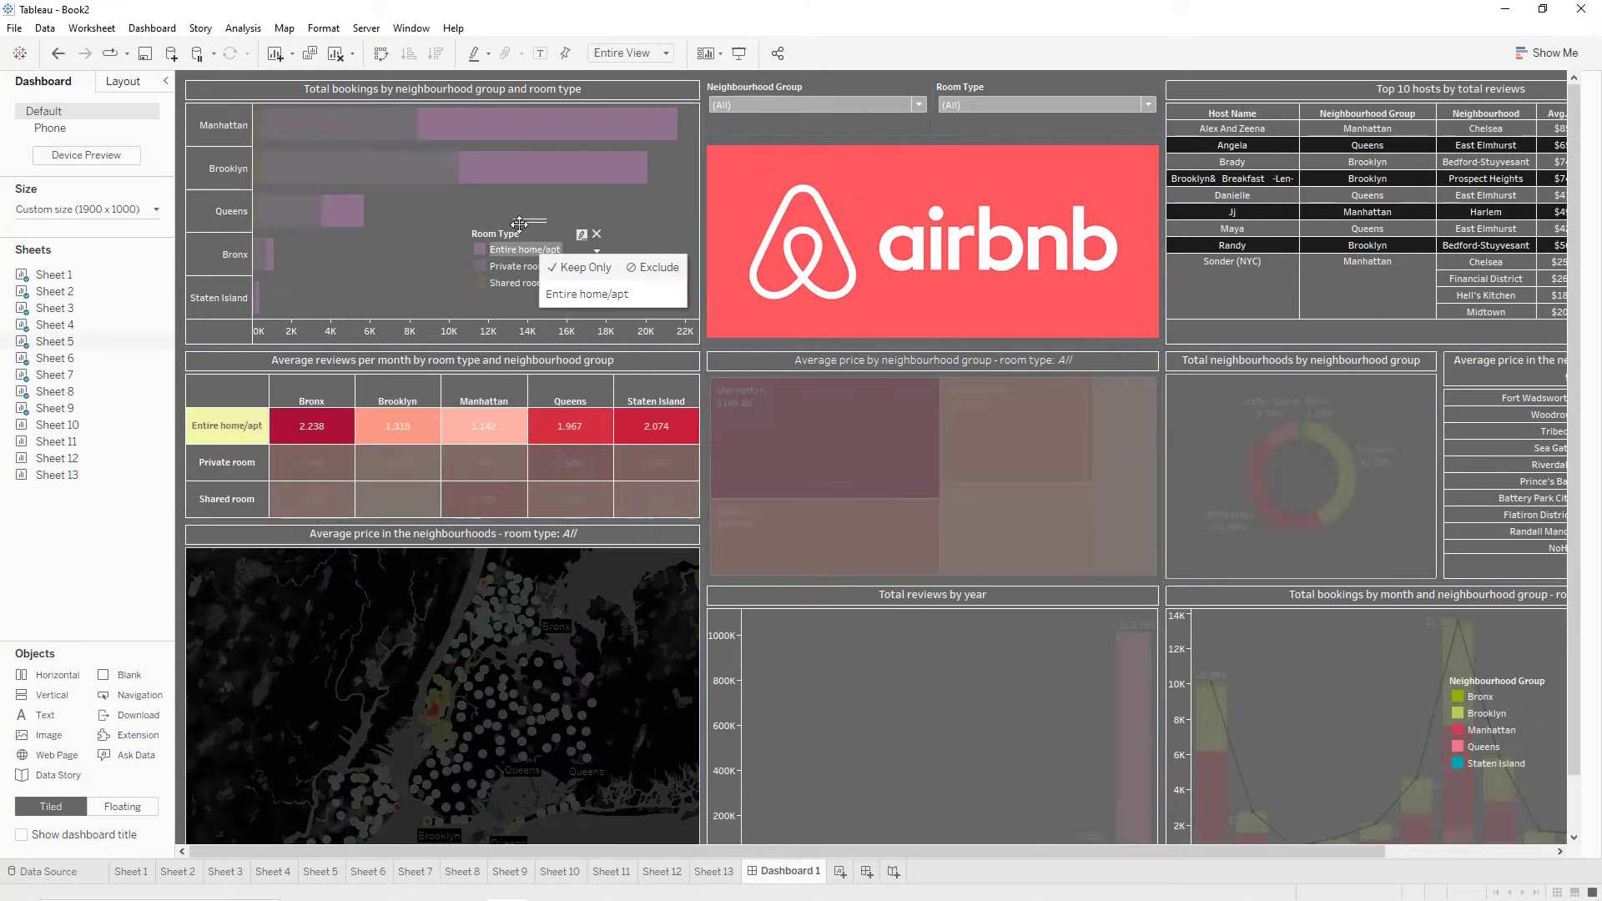
pyautogui.click(522, 252)
pyautogui.moveTo(530, 218); pyautogui.dragTo(638, 238)
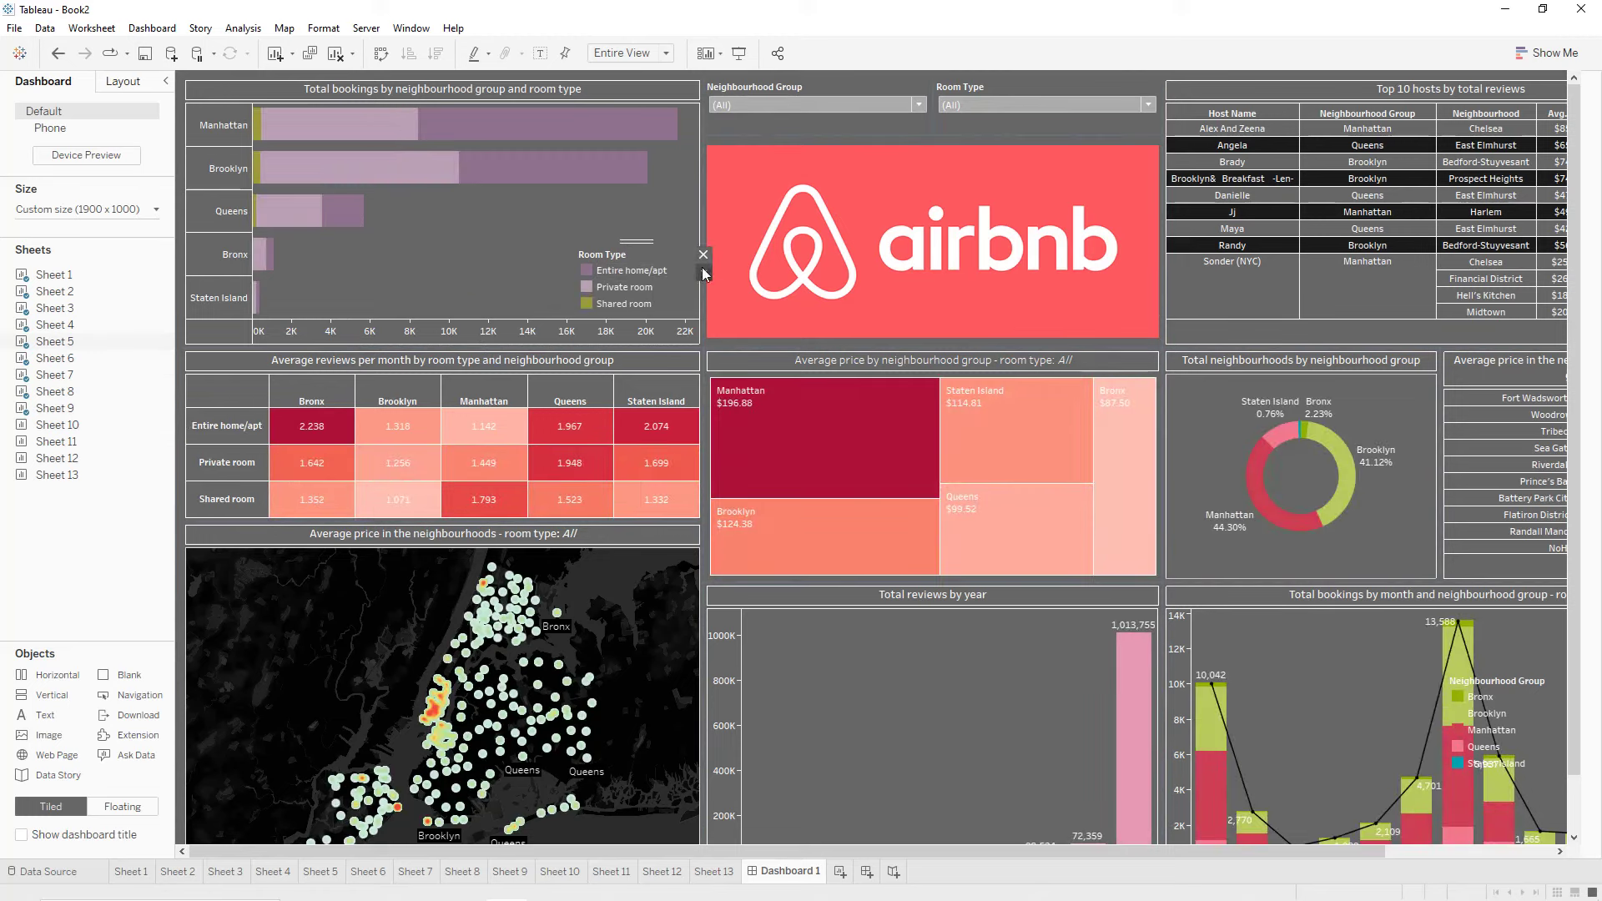
pyautogui.click(703, 272)
pyautogui.click(724, 328)
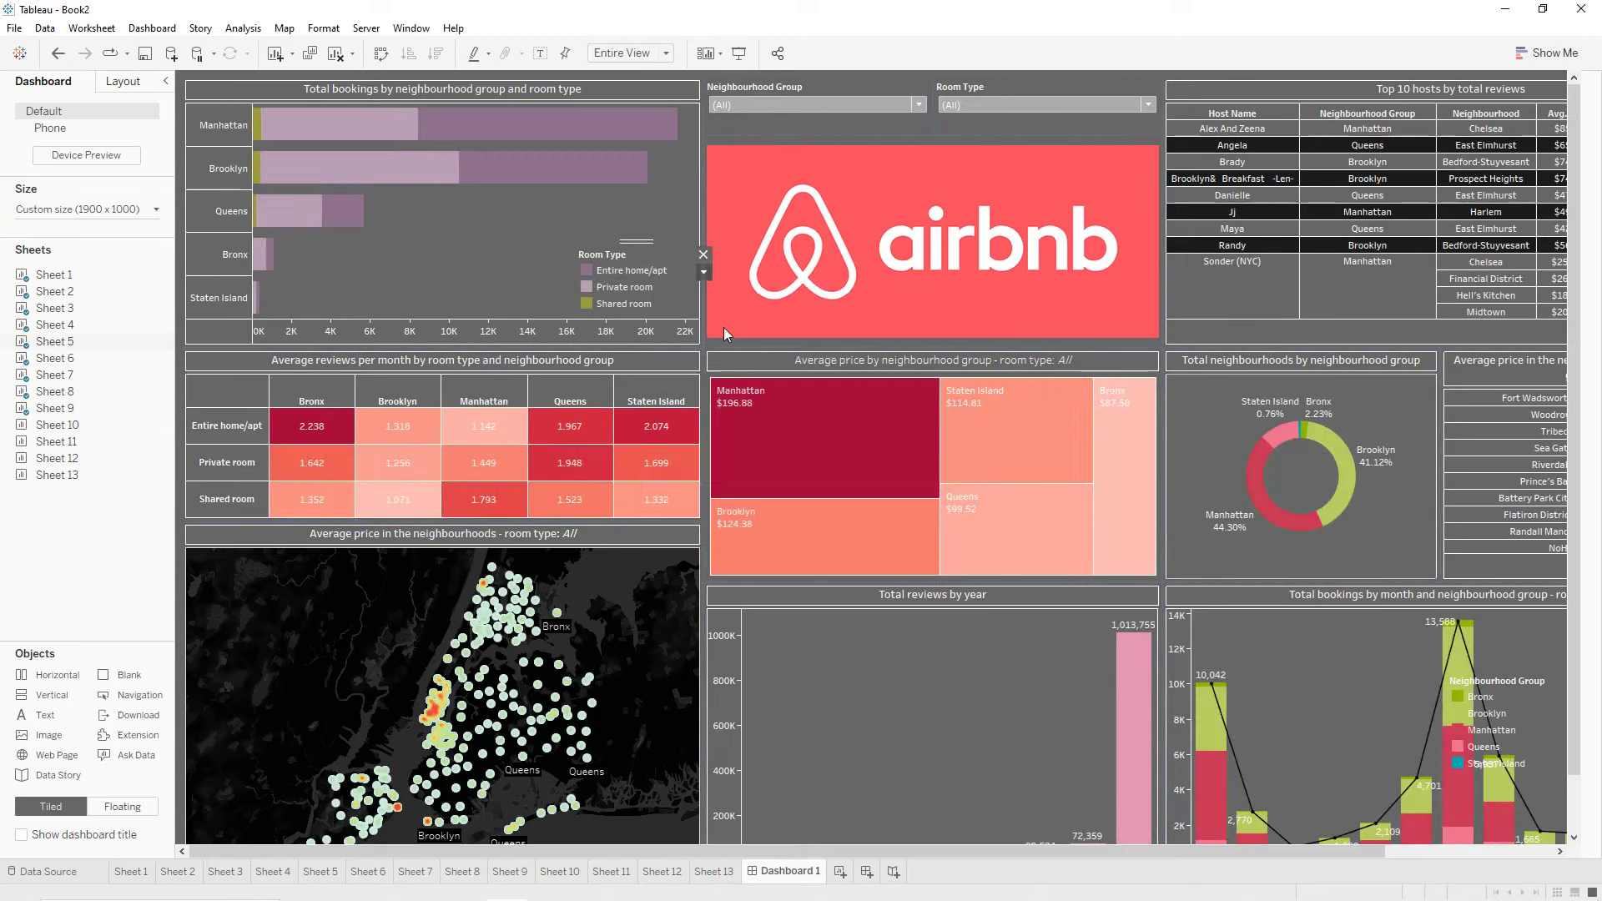
pyautogui.click(701, 273)
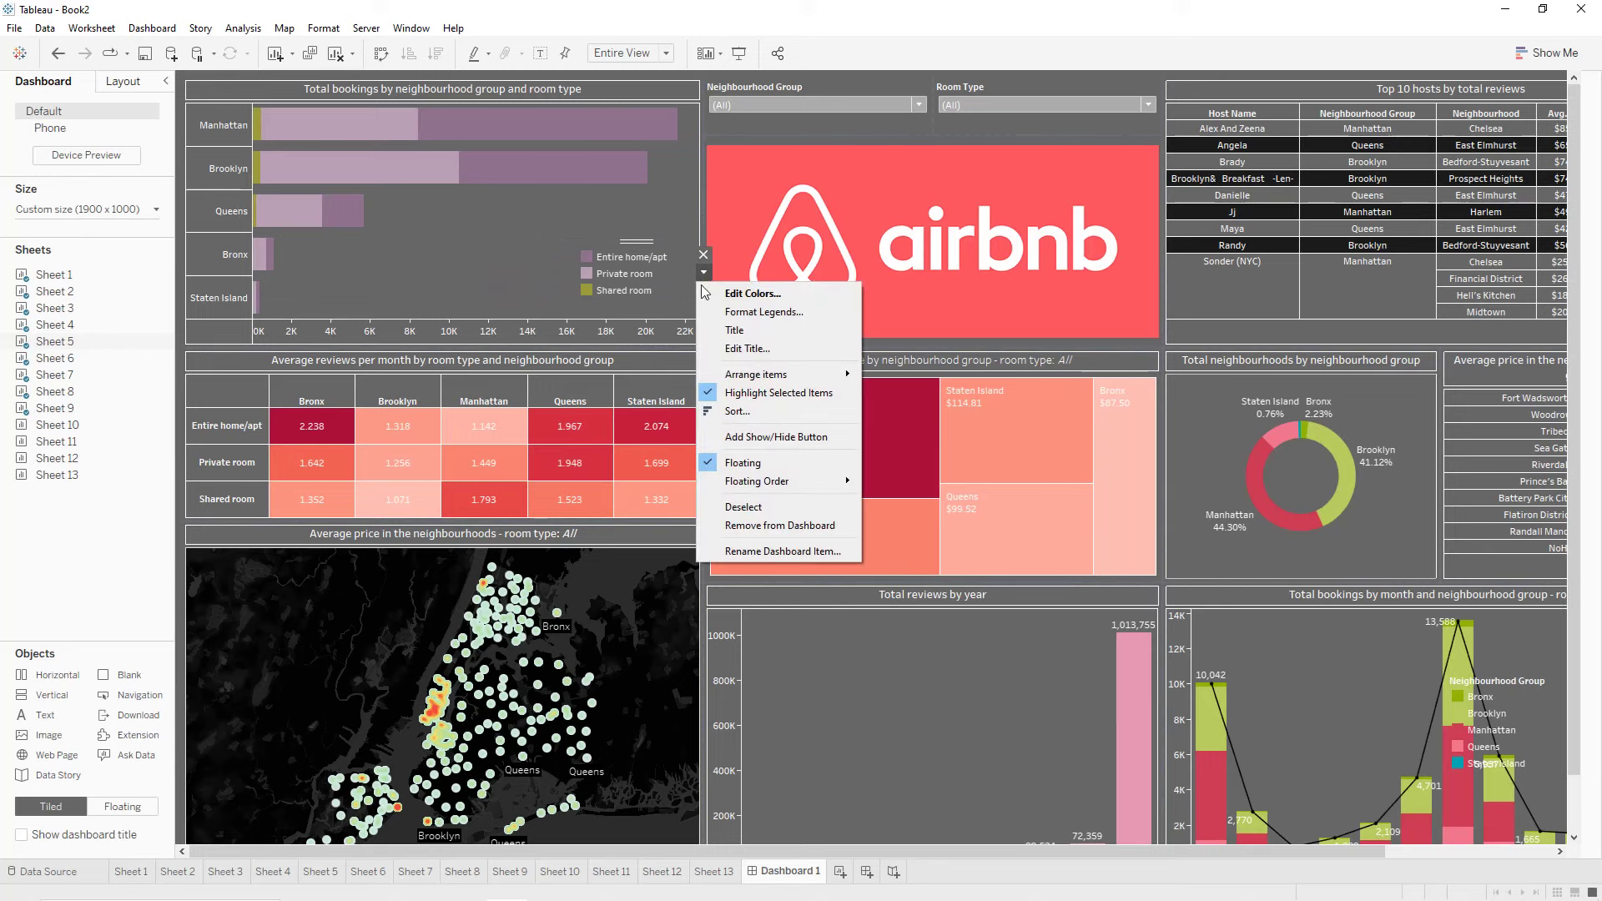
# Change the body font formatting of the Room Type legend.
pyautogui.click(764, 311)
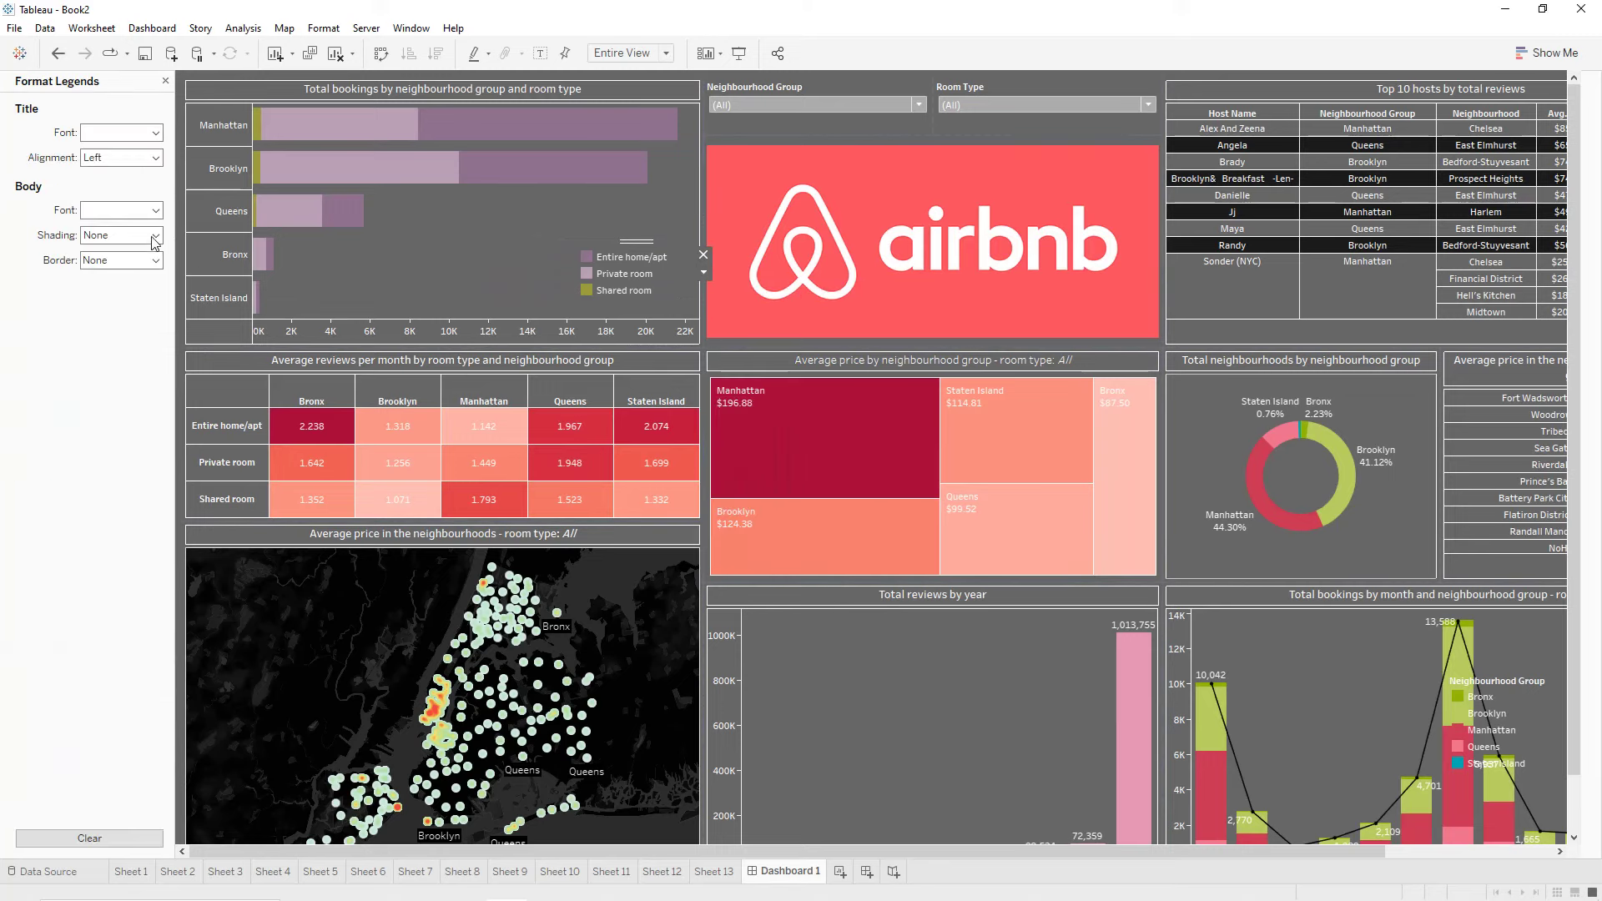
pyautogui.click(102, 218)
pyautogui.click(117, 280)
pyautogui.click(25, 263)
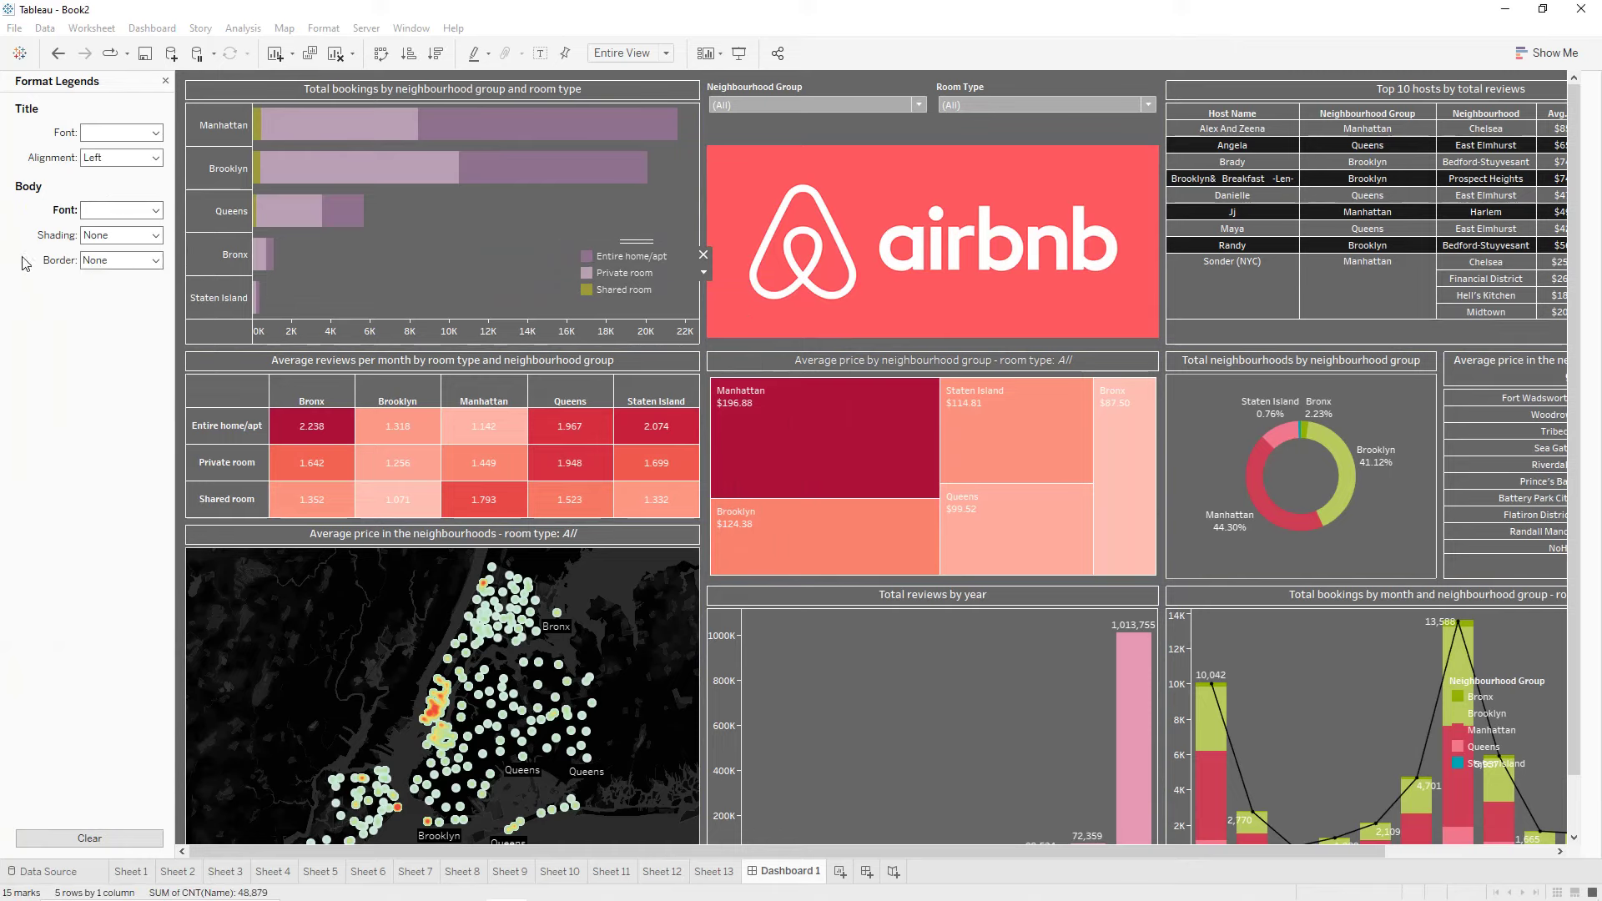
# Give the Room Type legend a thin white border and fit it compactly into the lower corner of the bookings bar chart.
pyautogui.click(96, 261)
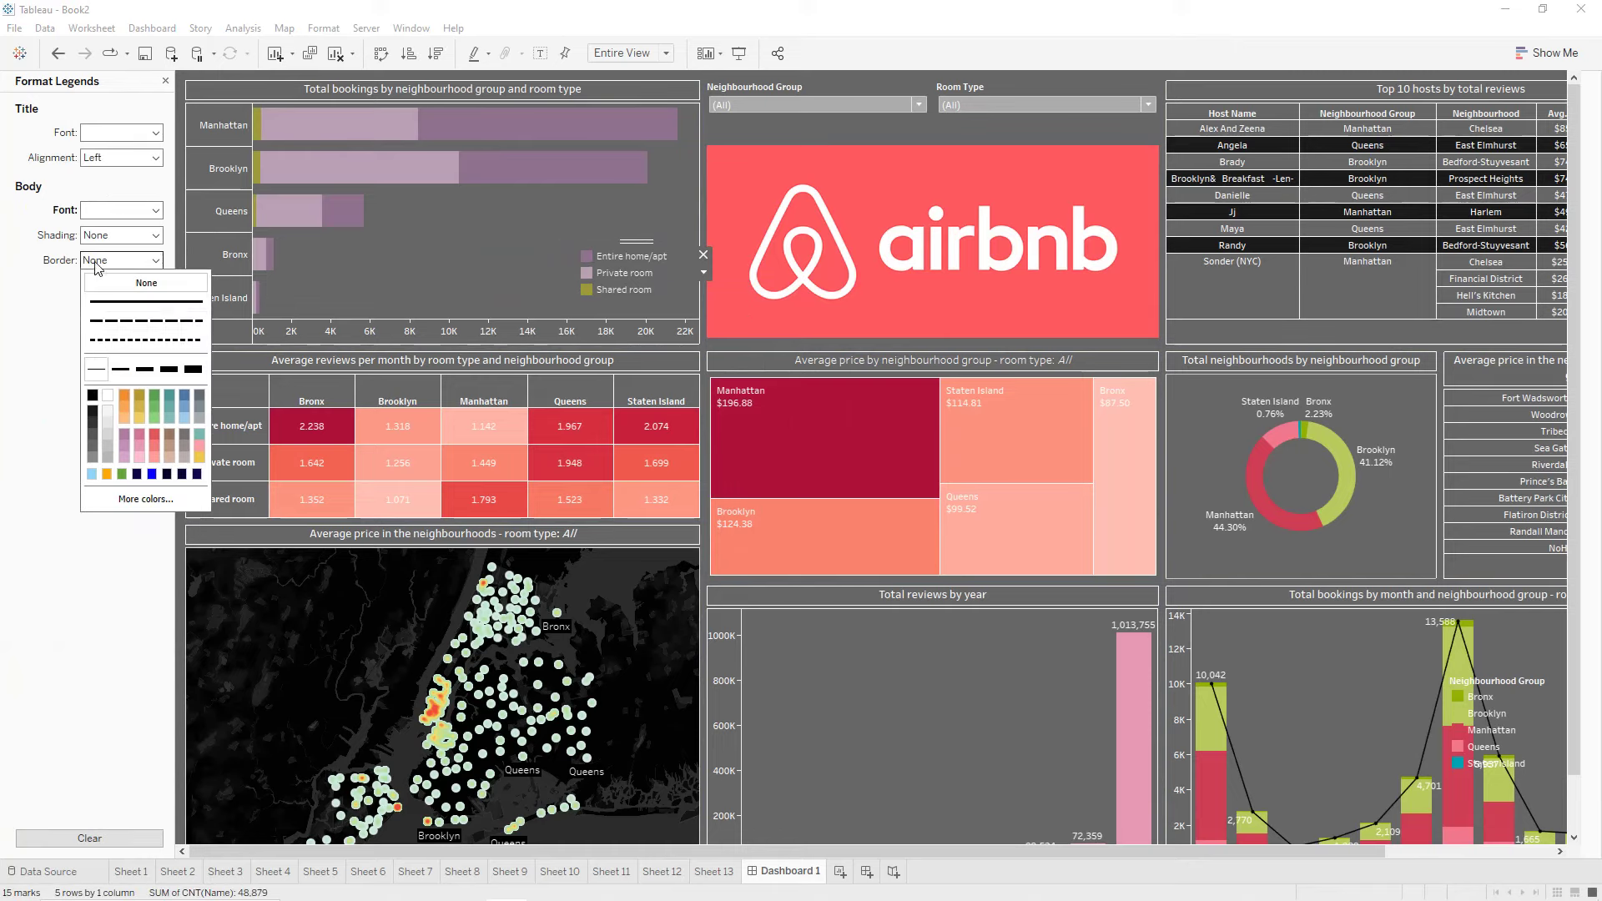
pyautogui.click(108, 398)
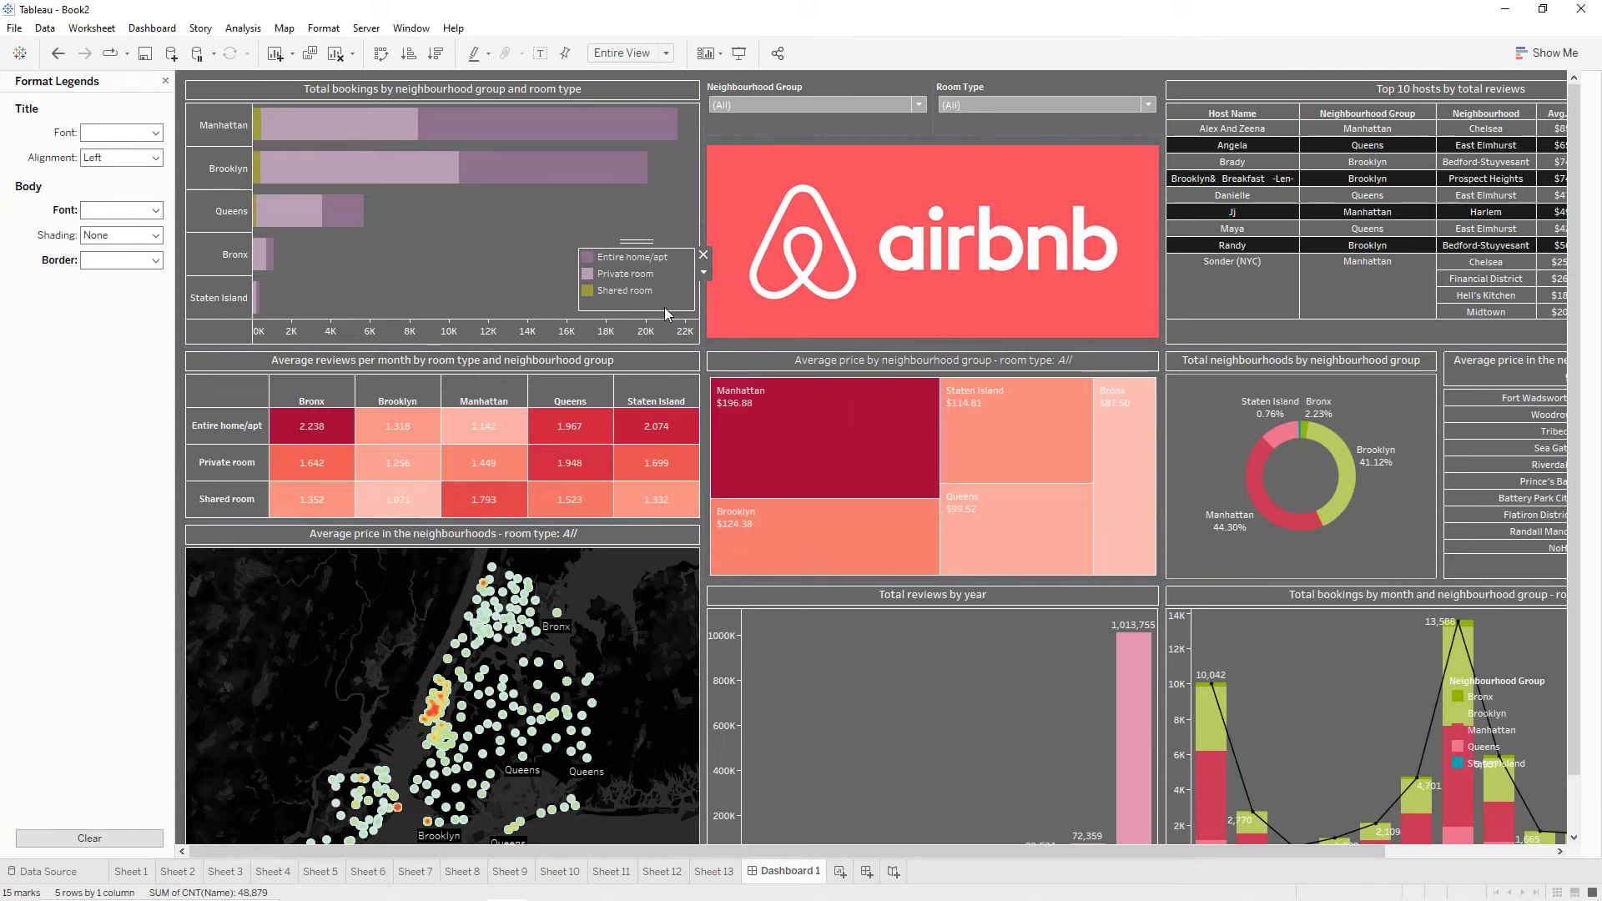
pyautogui.moveTo(660, 311); pyautogui.dragTo(644, 260)
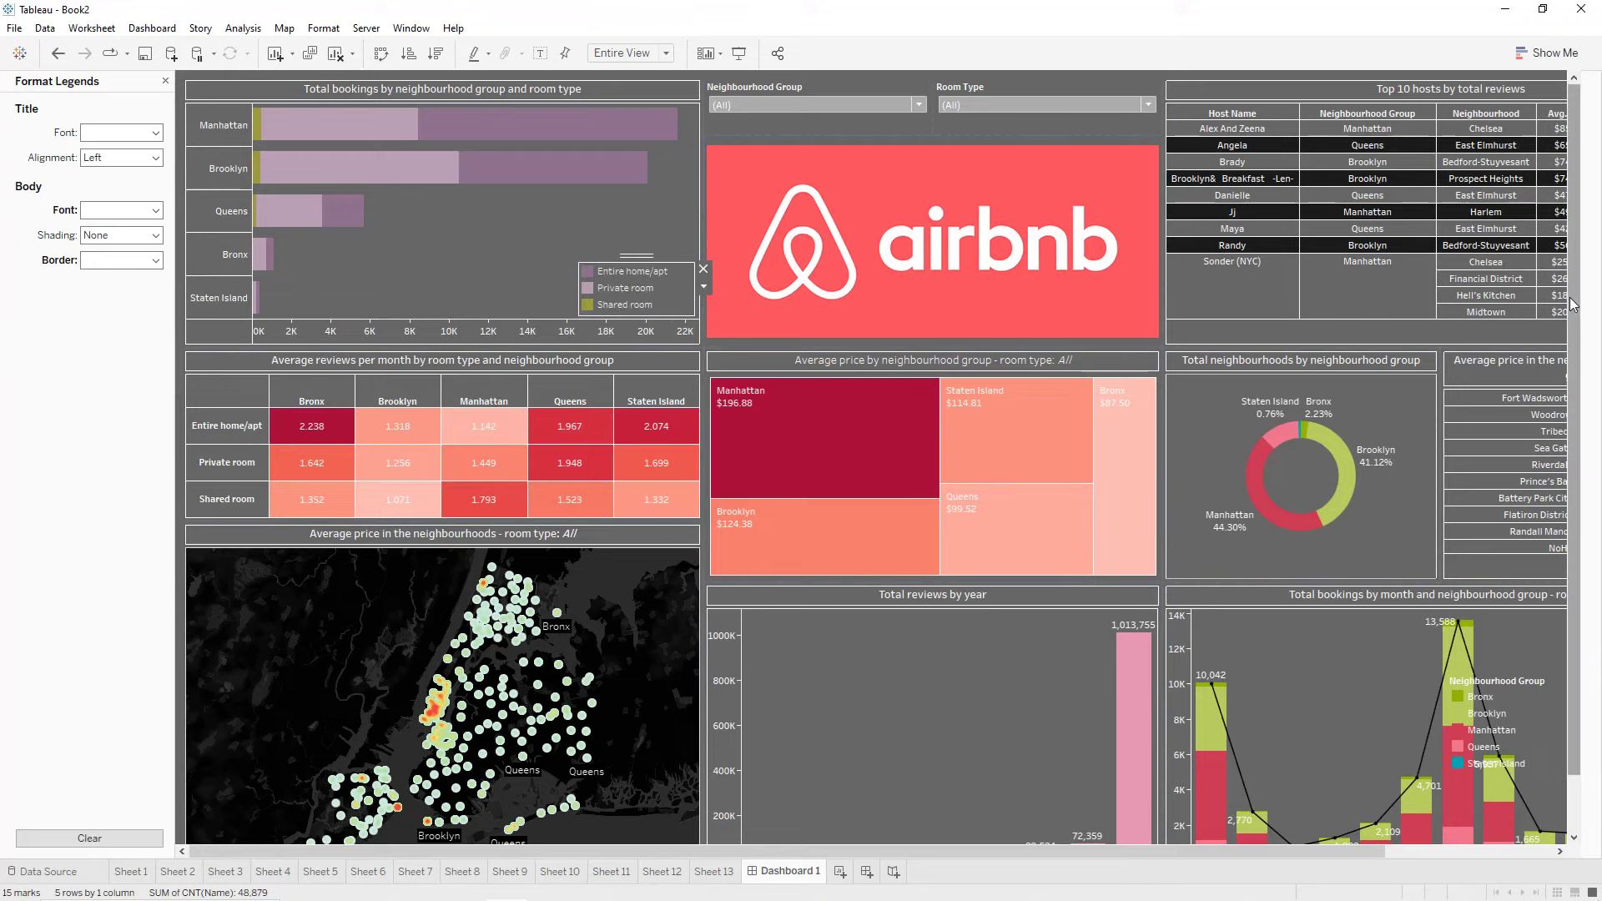
# Hide the title of the floating Neighbourhood Group legend on the monthly bookings chart.
pyautogui.scroll(-1, 1594, 534)
pyautogui.click(1548, 627)
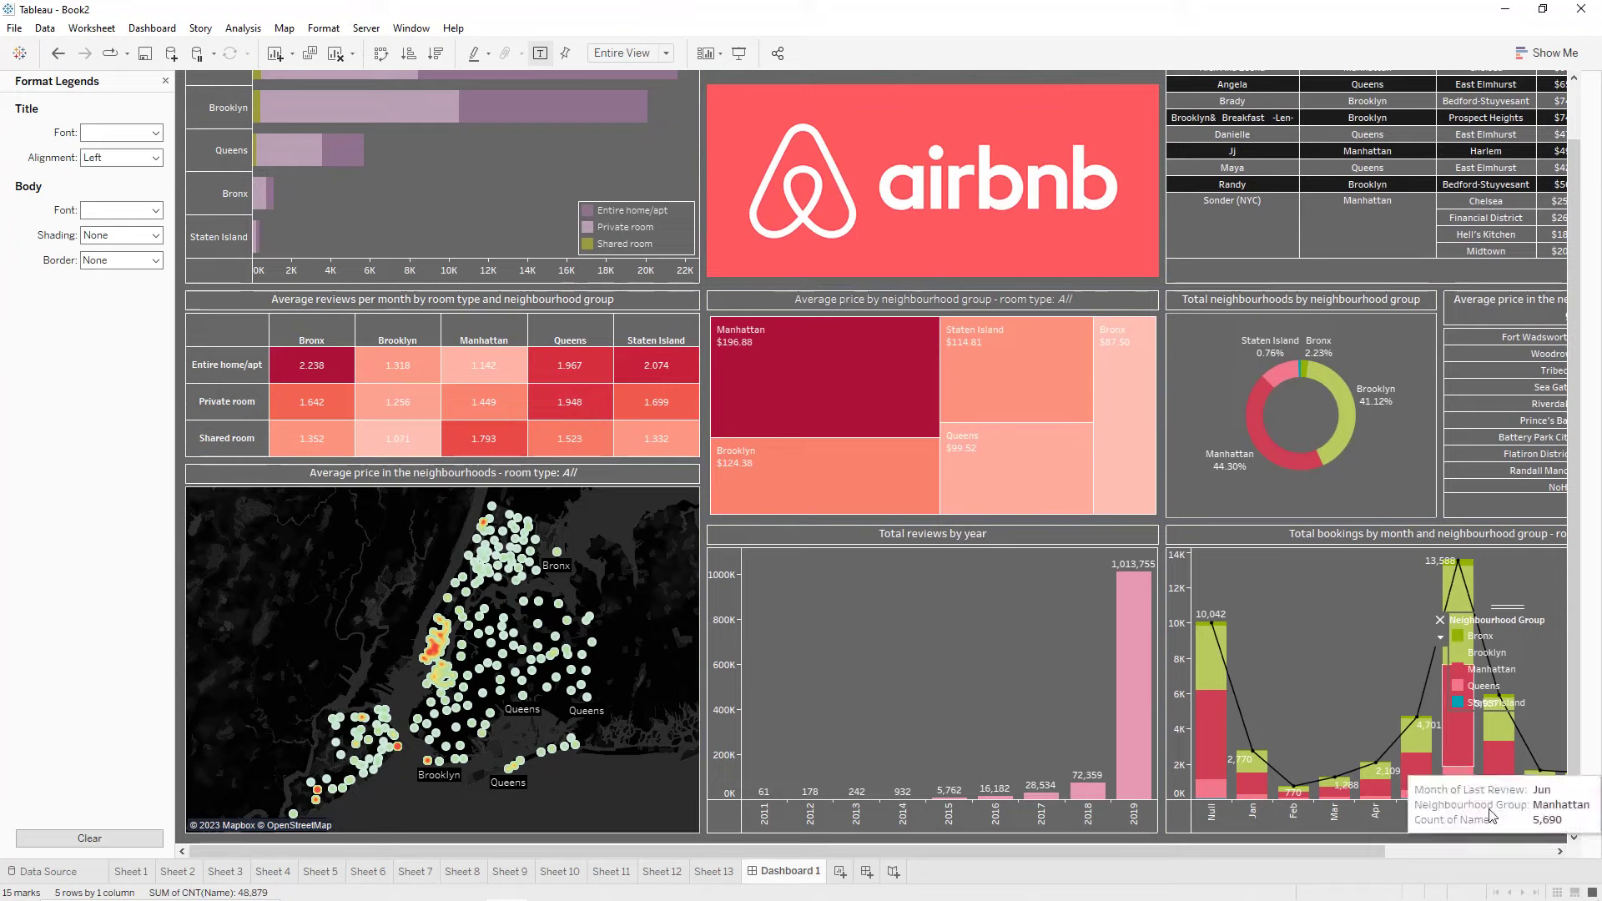
pyautogui.moveTo(1379, 857); pyautogui.dragTo(1553, 857)
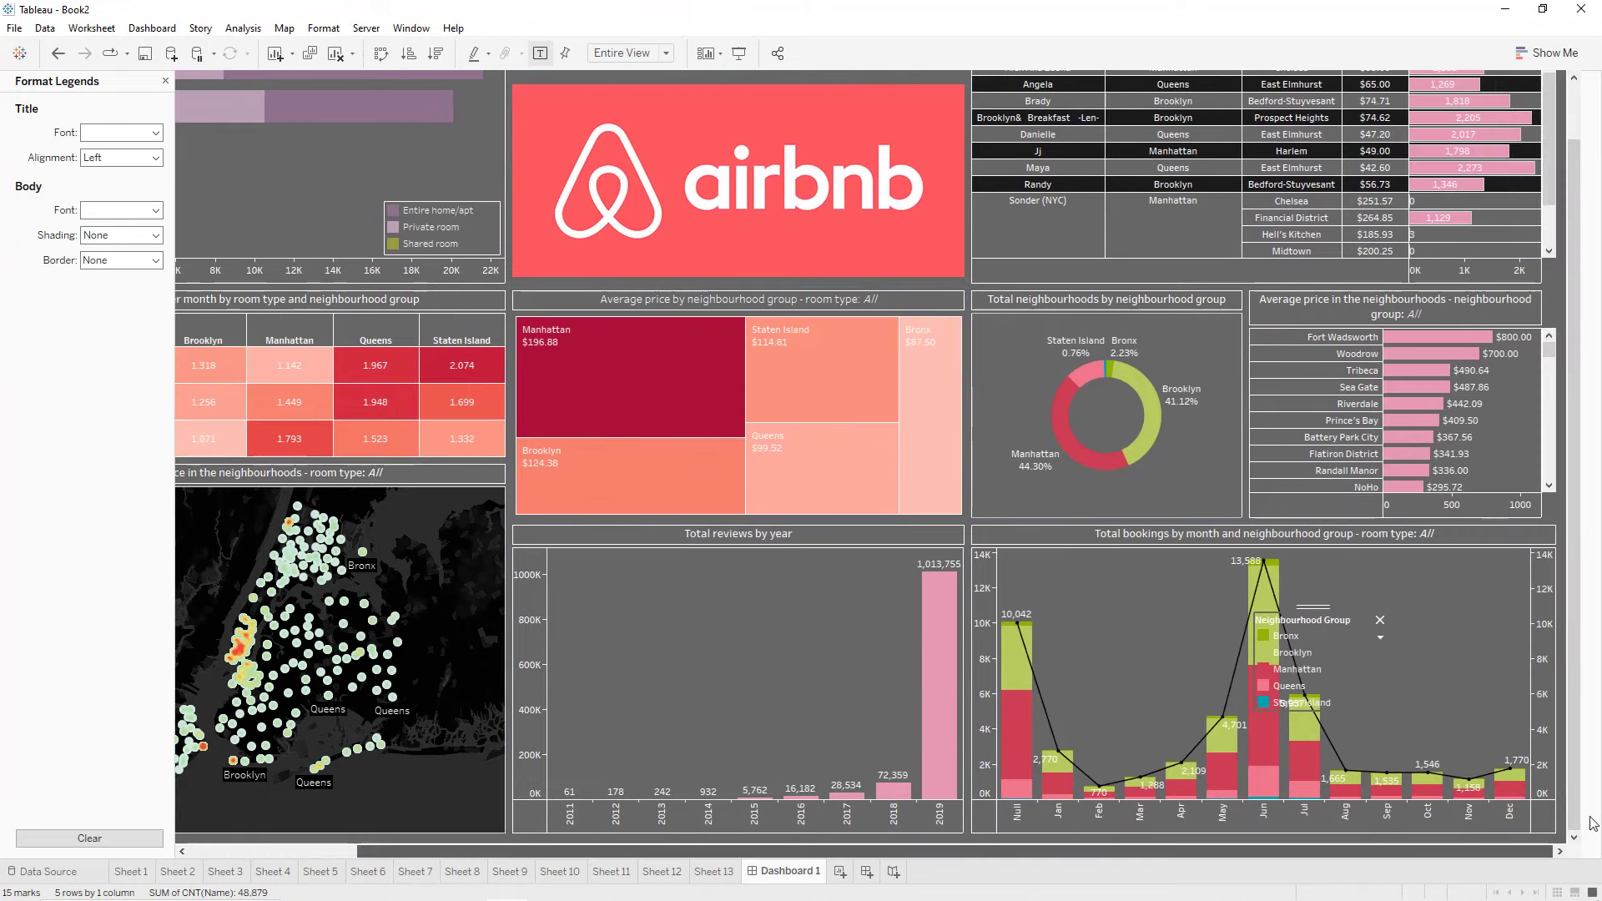
pyautogui.click(1380, 639)
pyautogui.click(1387, 687)
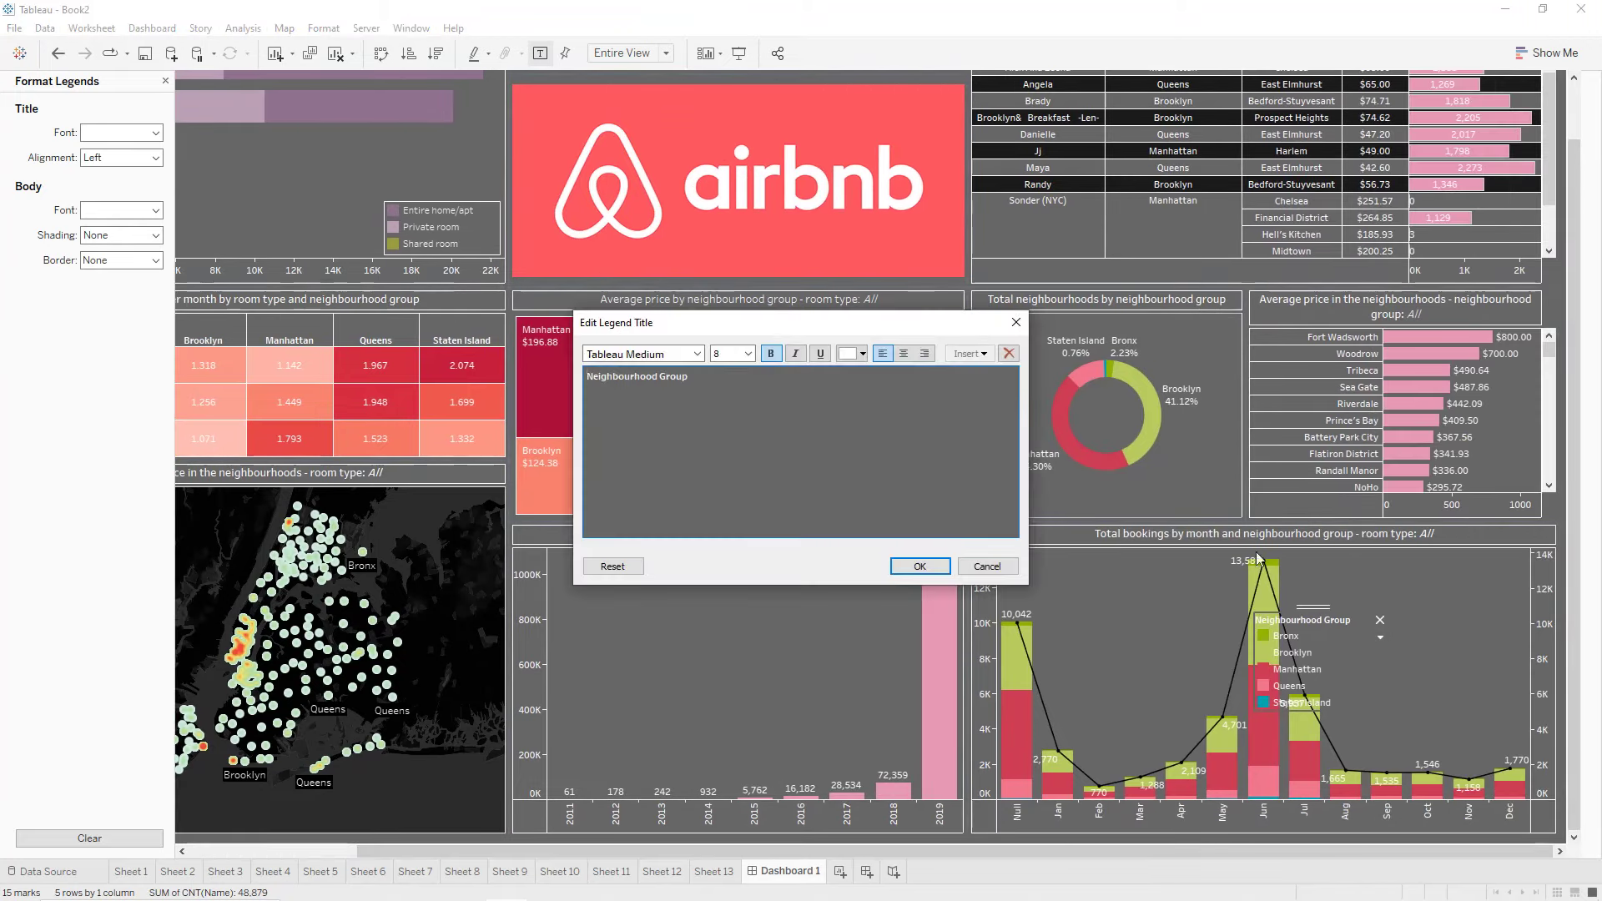
pyautogui.click(1016, 322)
pyautogui.click(1380, 638)
pyautogui.click(1399, 671)
# Format the Neighbourhood Group legend with a white border and non-bold text and move it into the upper corner of the monthly bookings chart.
pyautogui.click(1380, 638)
pyautogui.click(1390, 649)
pyautogui.click(150, 260)
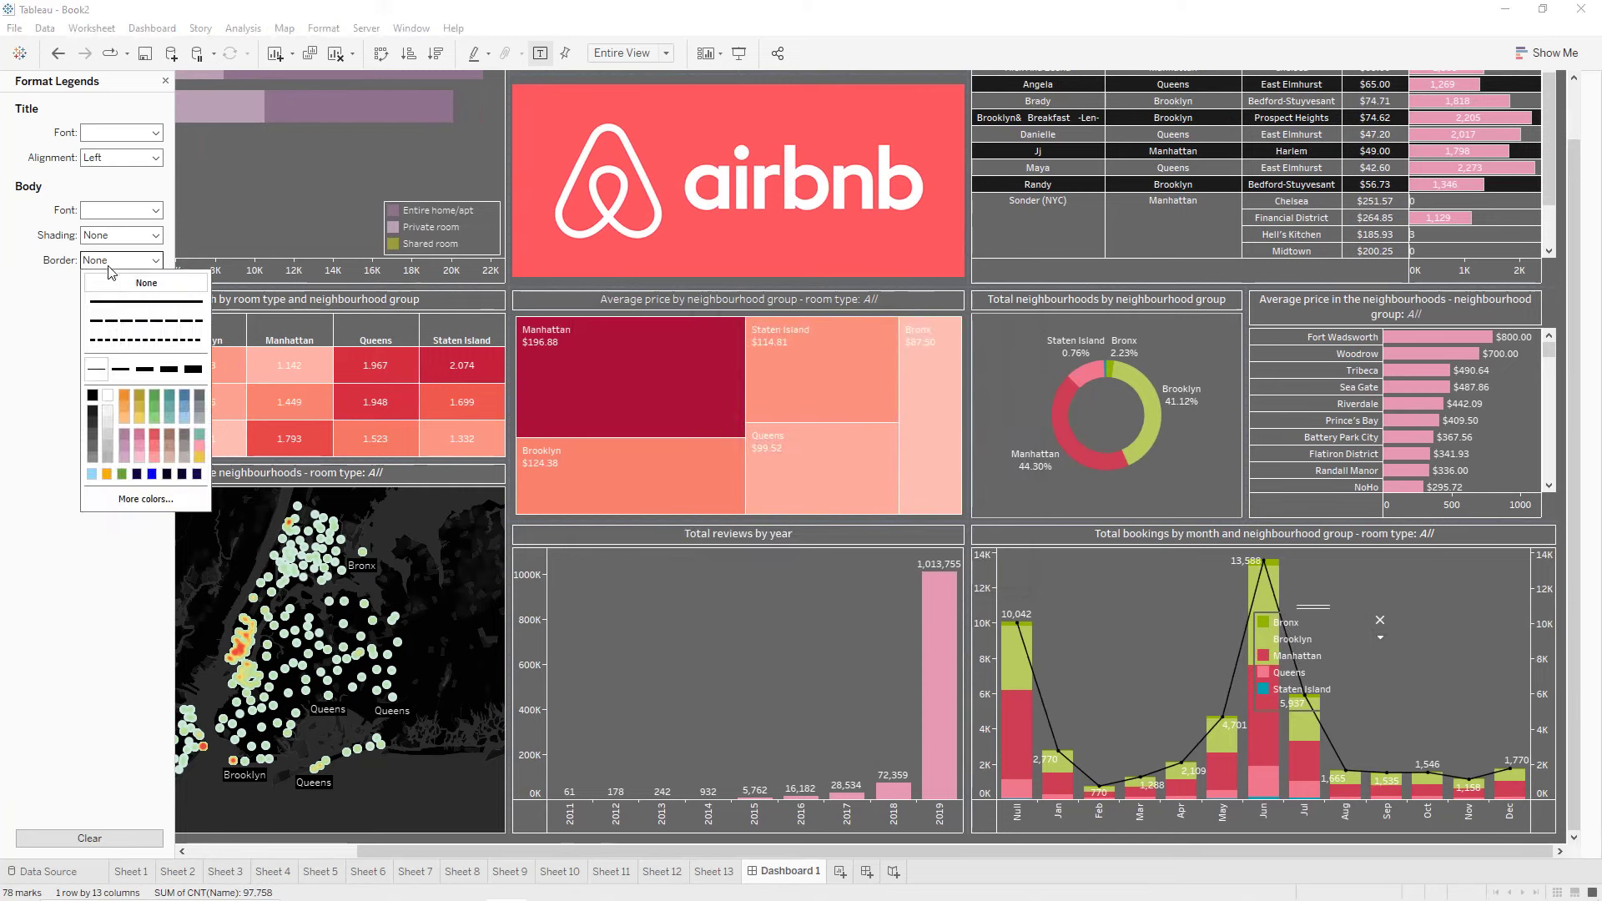
pyautogui.click(102, 209)
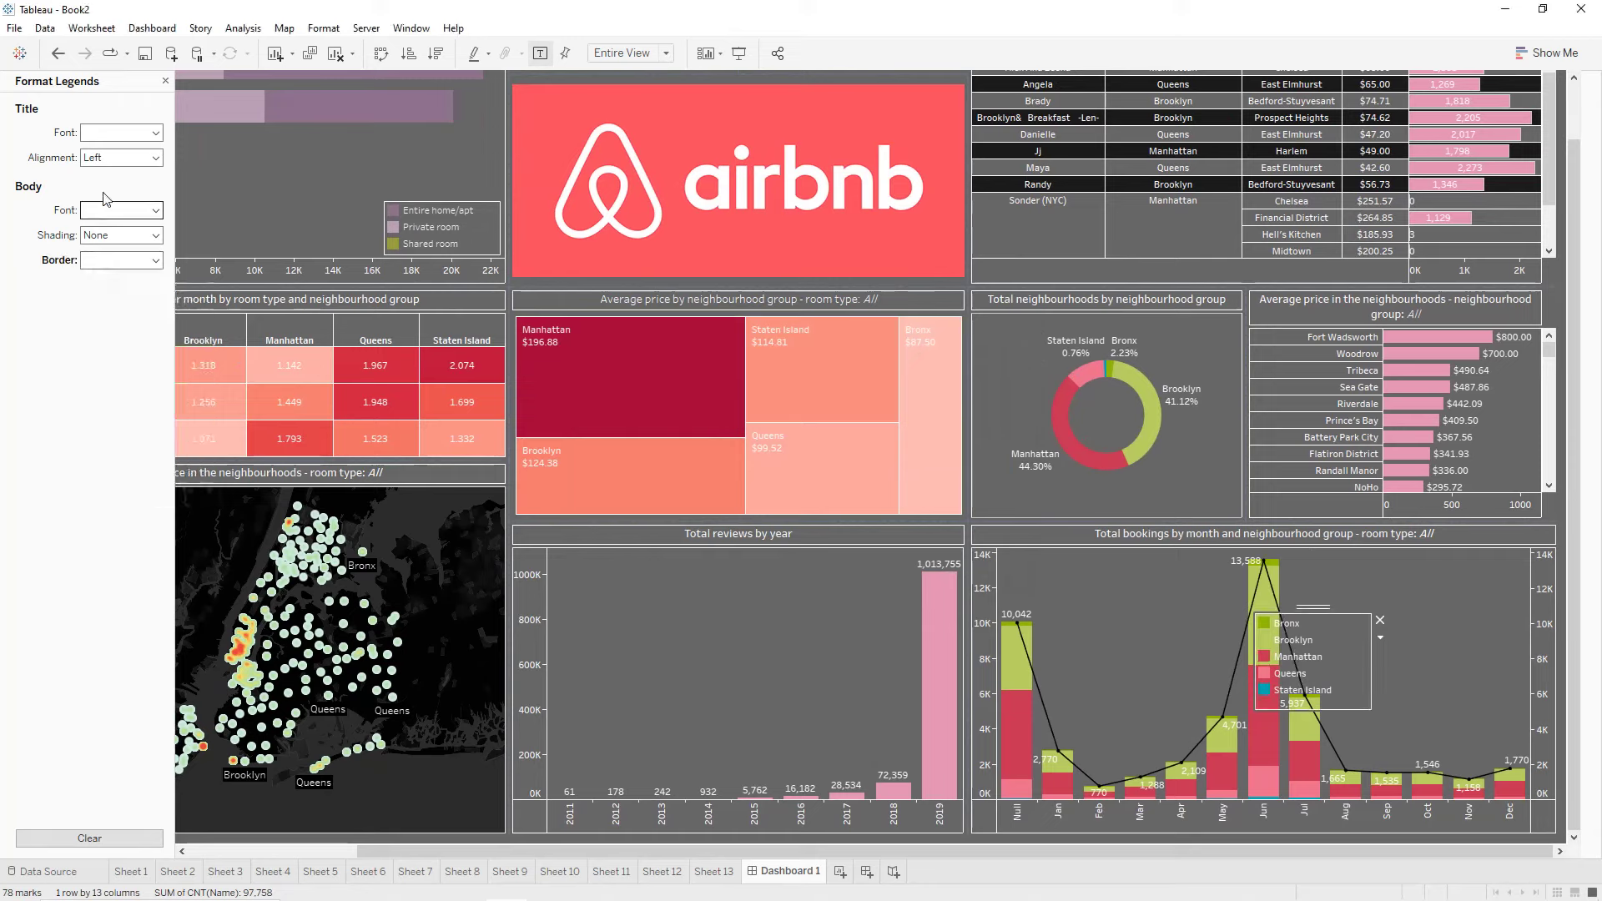
pyautogui.click(121, 210)
pyautogui.click(144, 258)
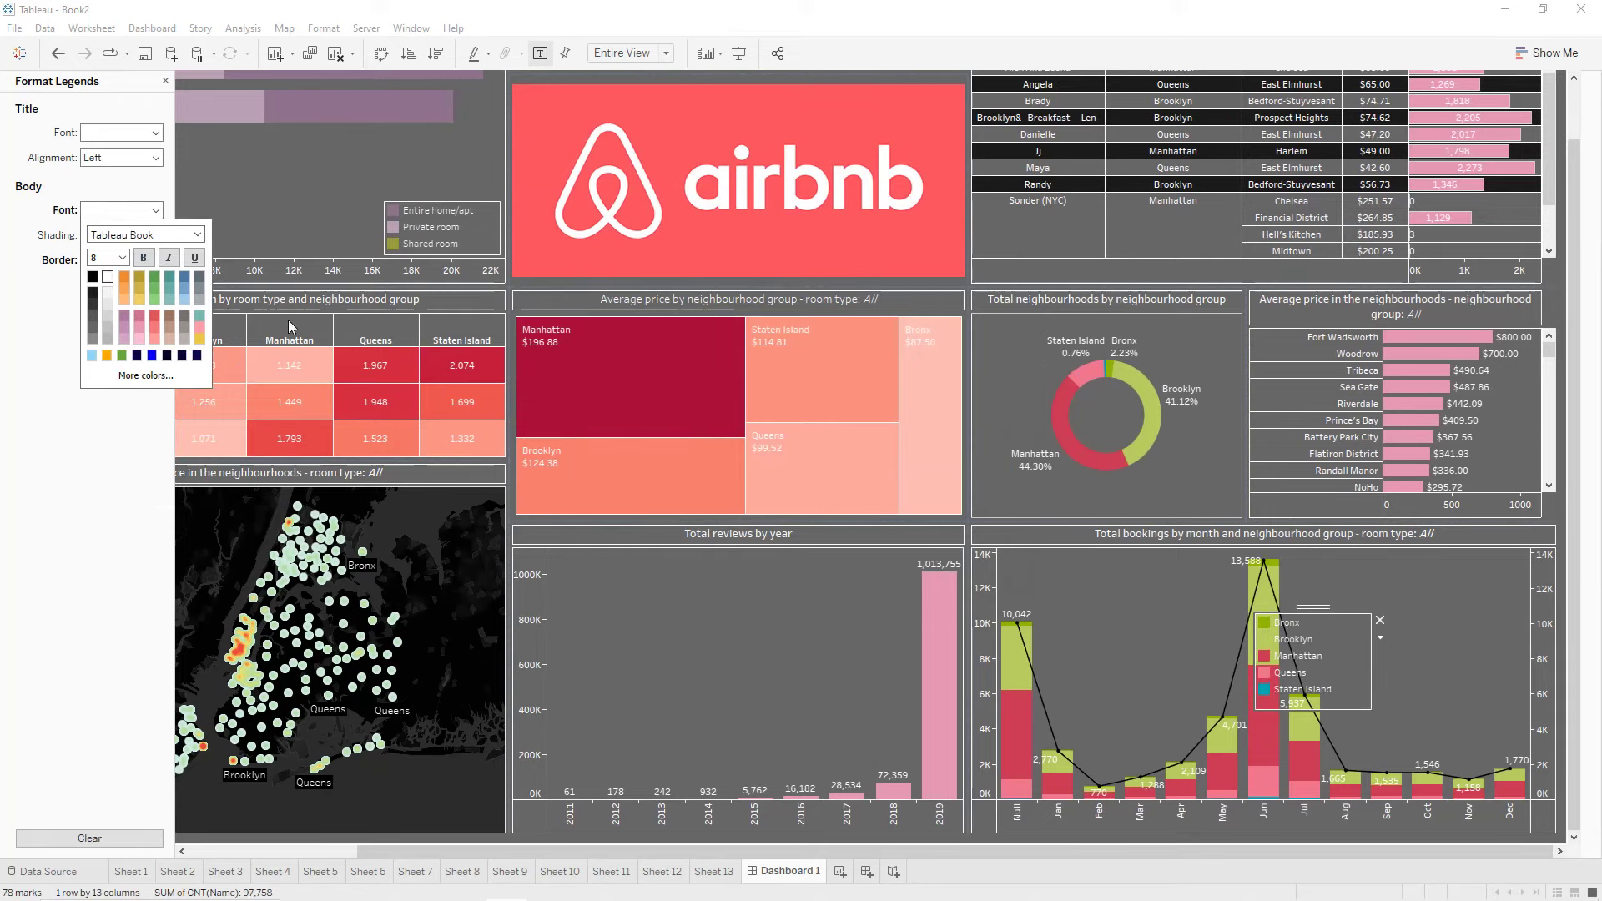
pyautogui.moveTo(1318, 608); pyautogui.dragTo(1471, 544)
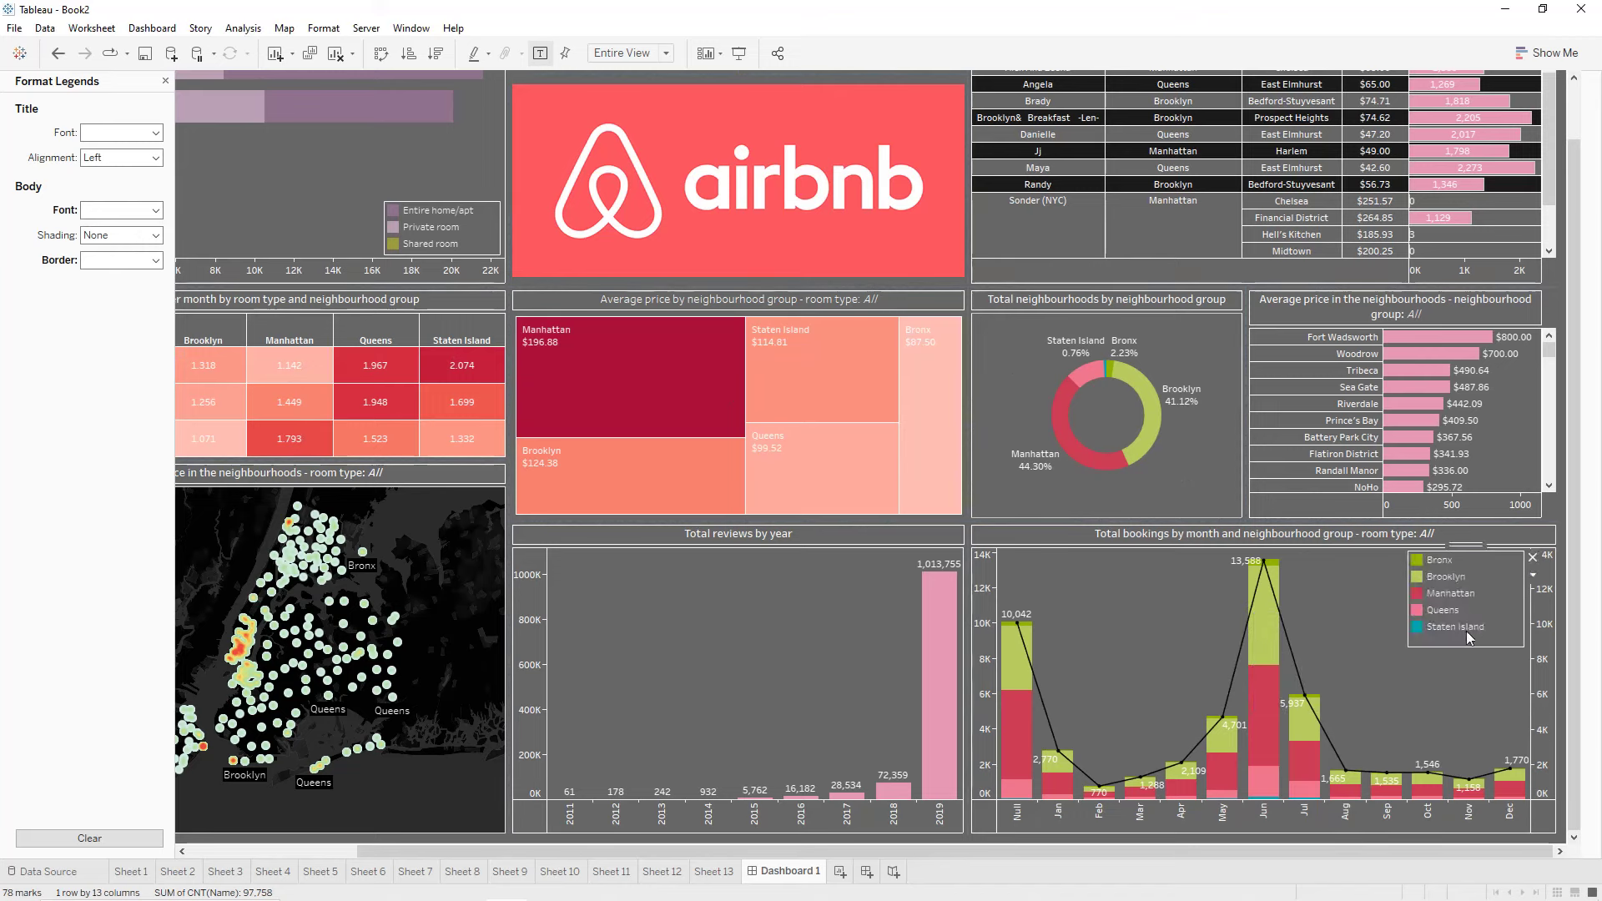
pyautogui.click(1454, 678)
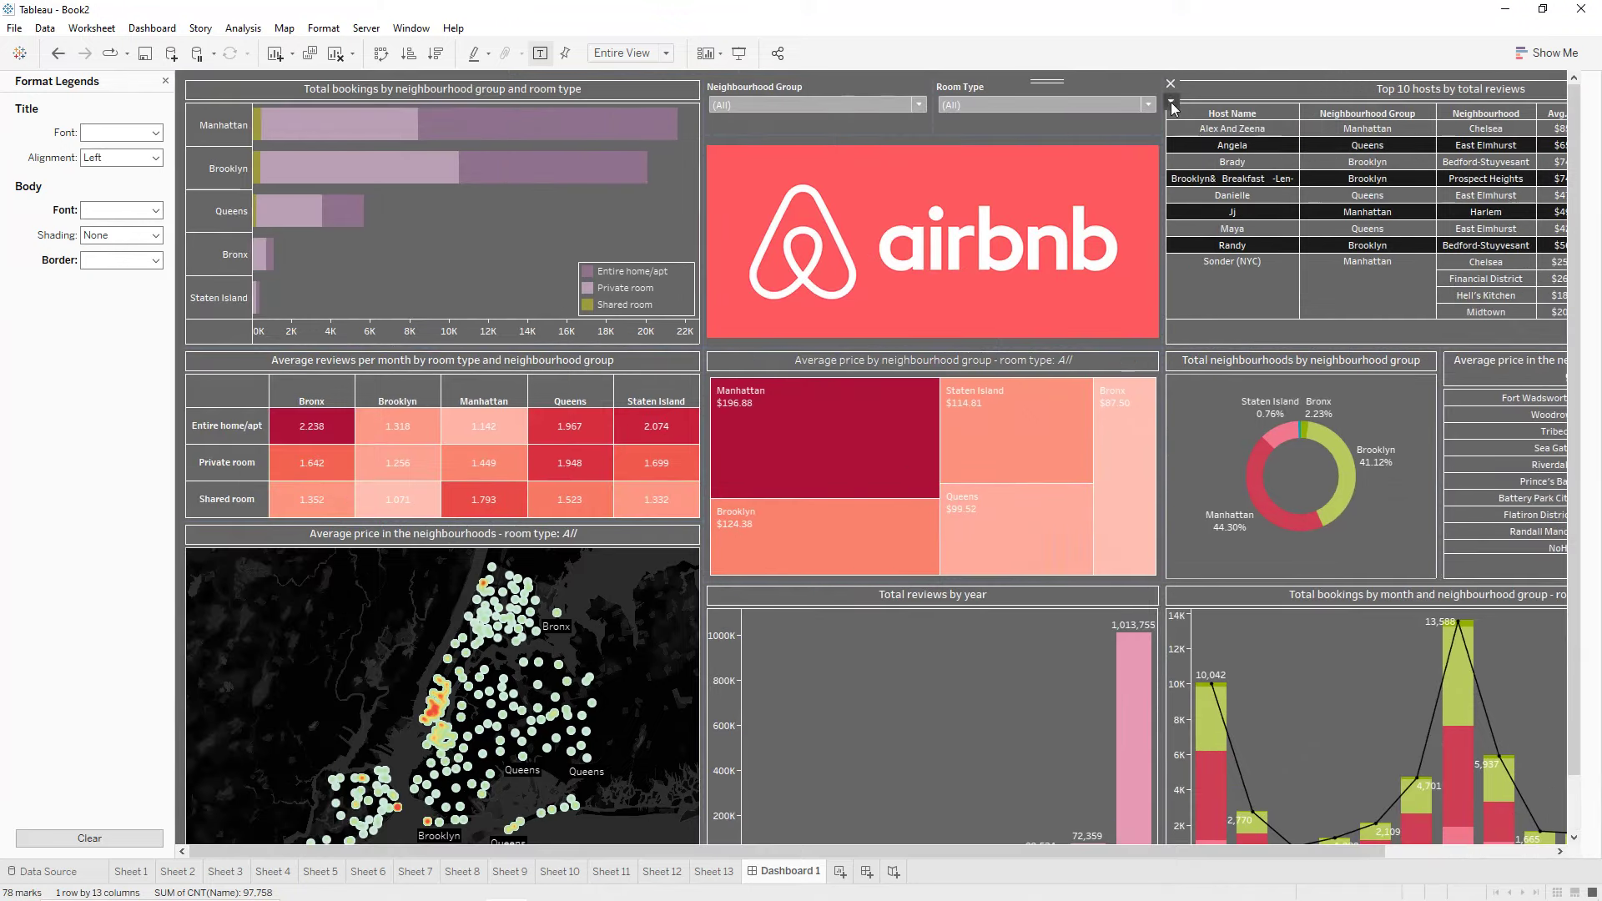
# Format the Room Type filter with non-bold body text, a thin white border and a centred title.
pyautogui.click(1171, 103)
pyautogui.click(1206, 174)
pyautogui.click(105, 214)
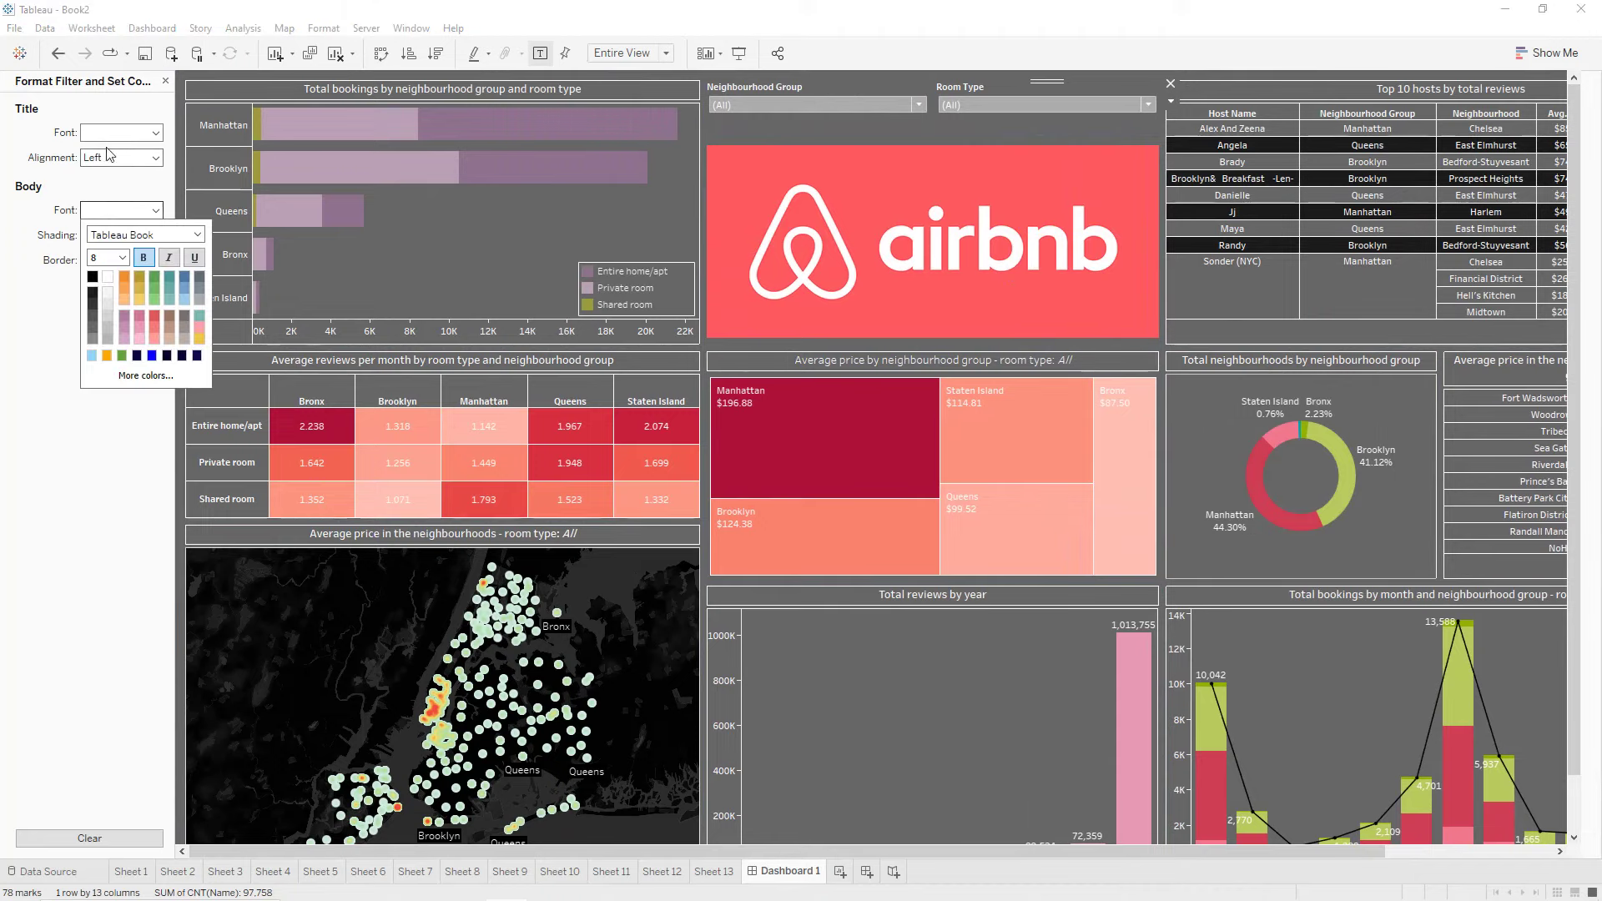
pyautogui.click(15, 282)
pyautogui.click(117, 261)
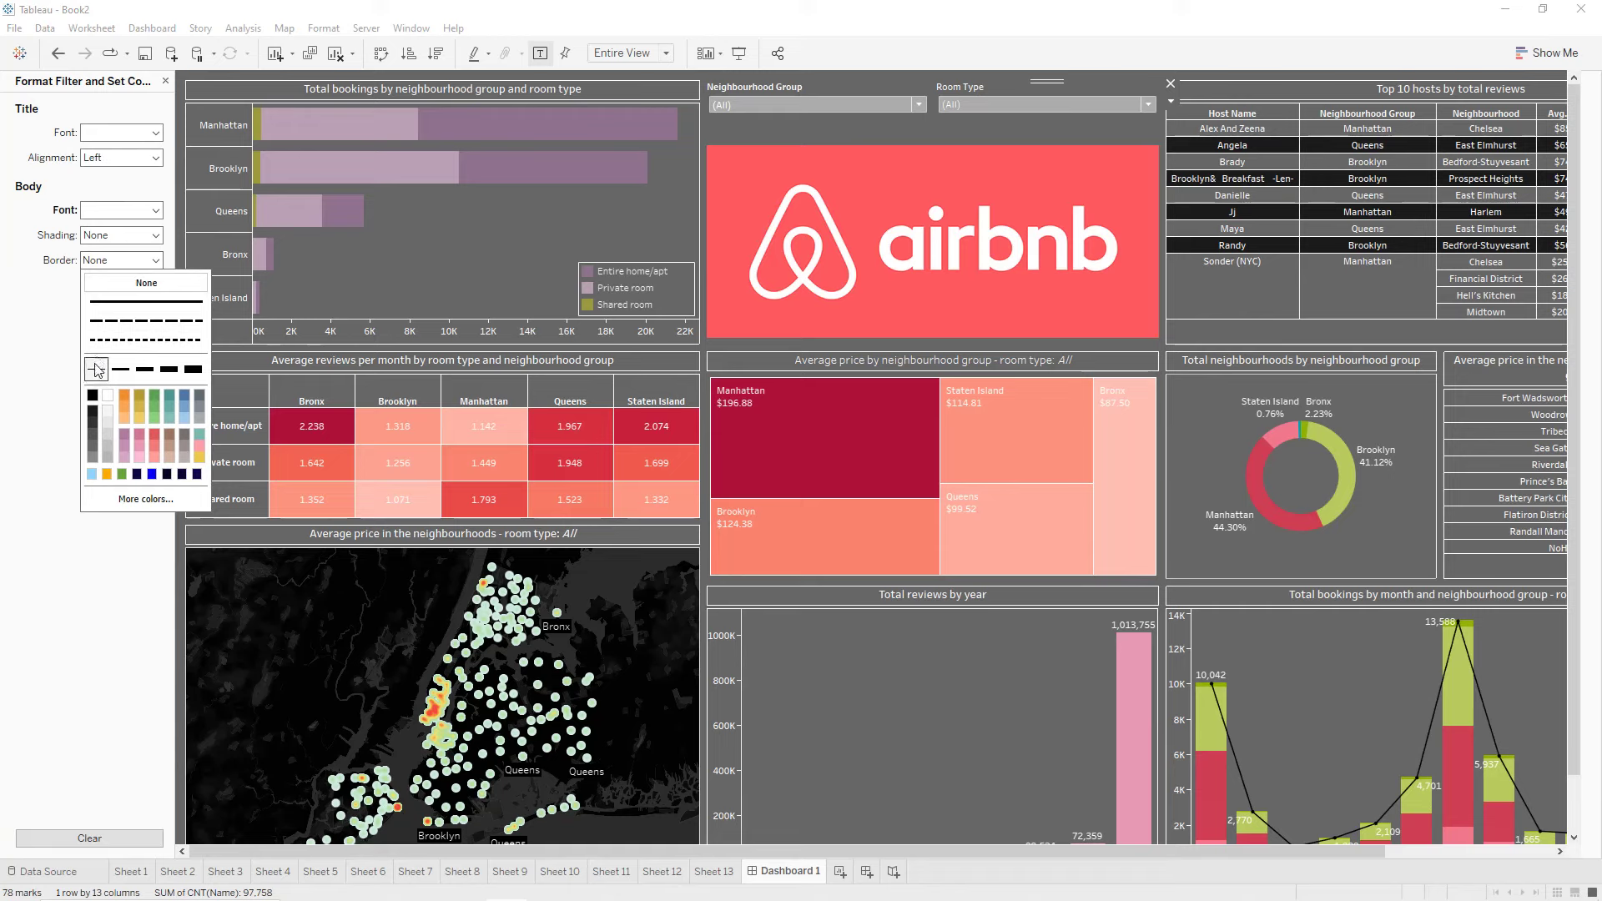
pyautogui.click(107, 396)
pyautogui.click(117, 158)
pyautogui.click(100, 185)
# Format the Neighbourhood Group filter with a centred title, a white border and non-bold body text to match the Room Type filter.
pyautogui.click(865, 89)
pyautogui.click(941, 101)
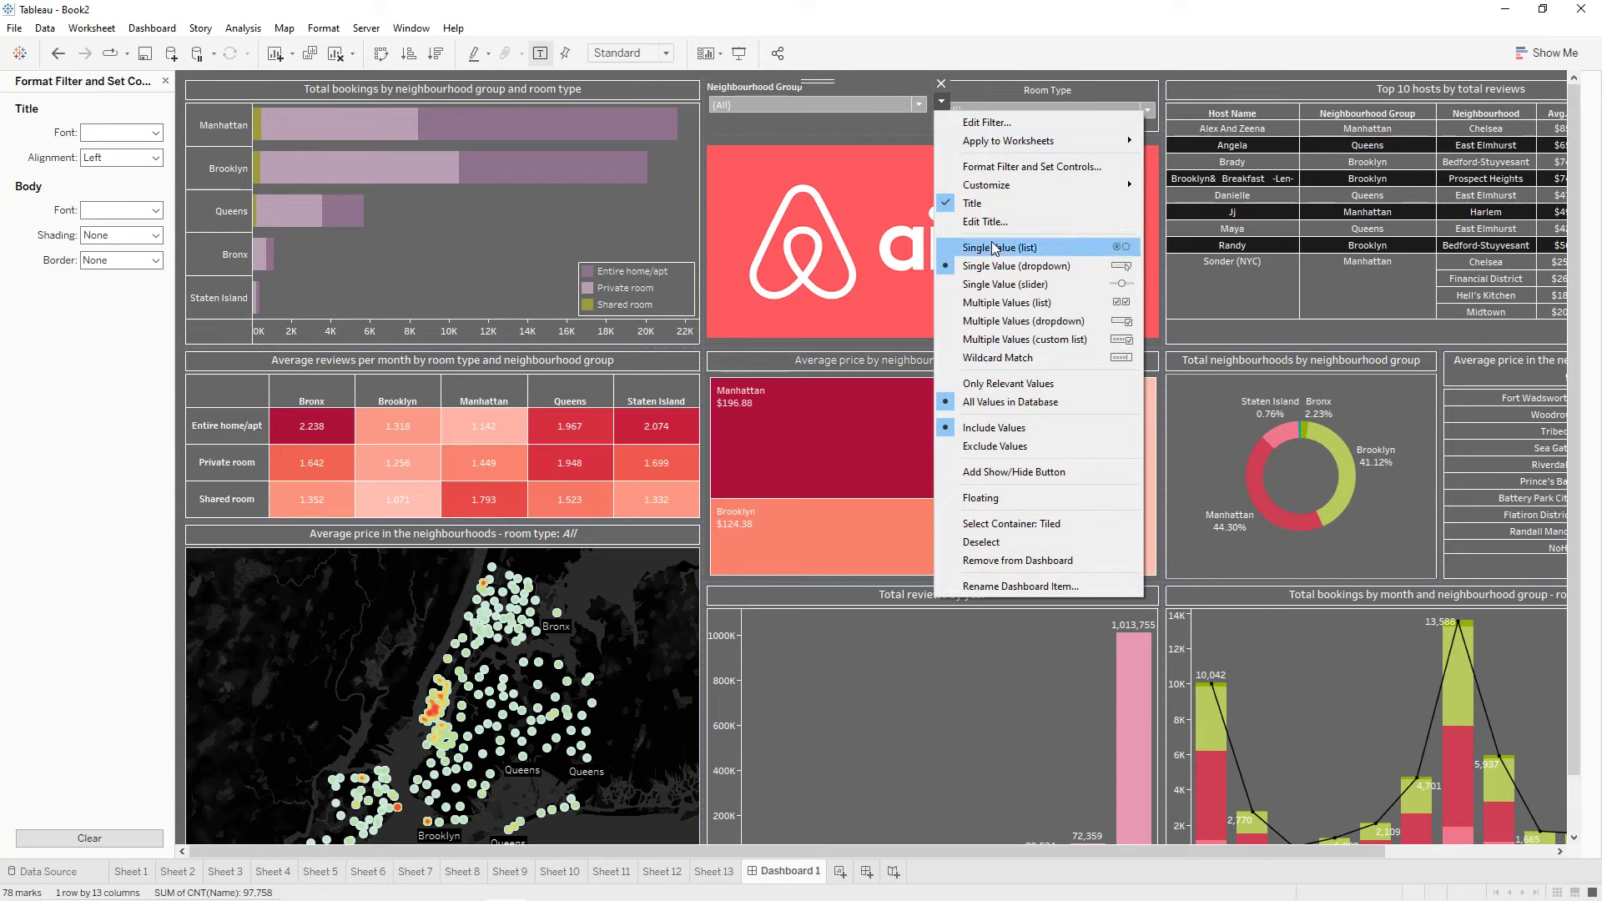
pyautogui.click(990, 170)
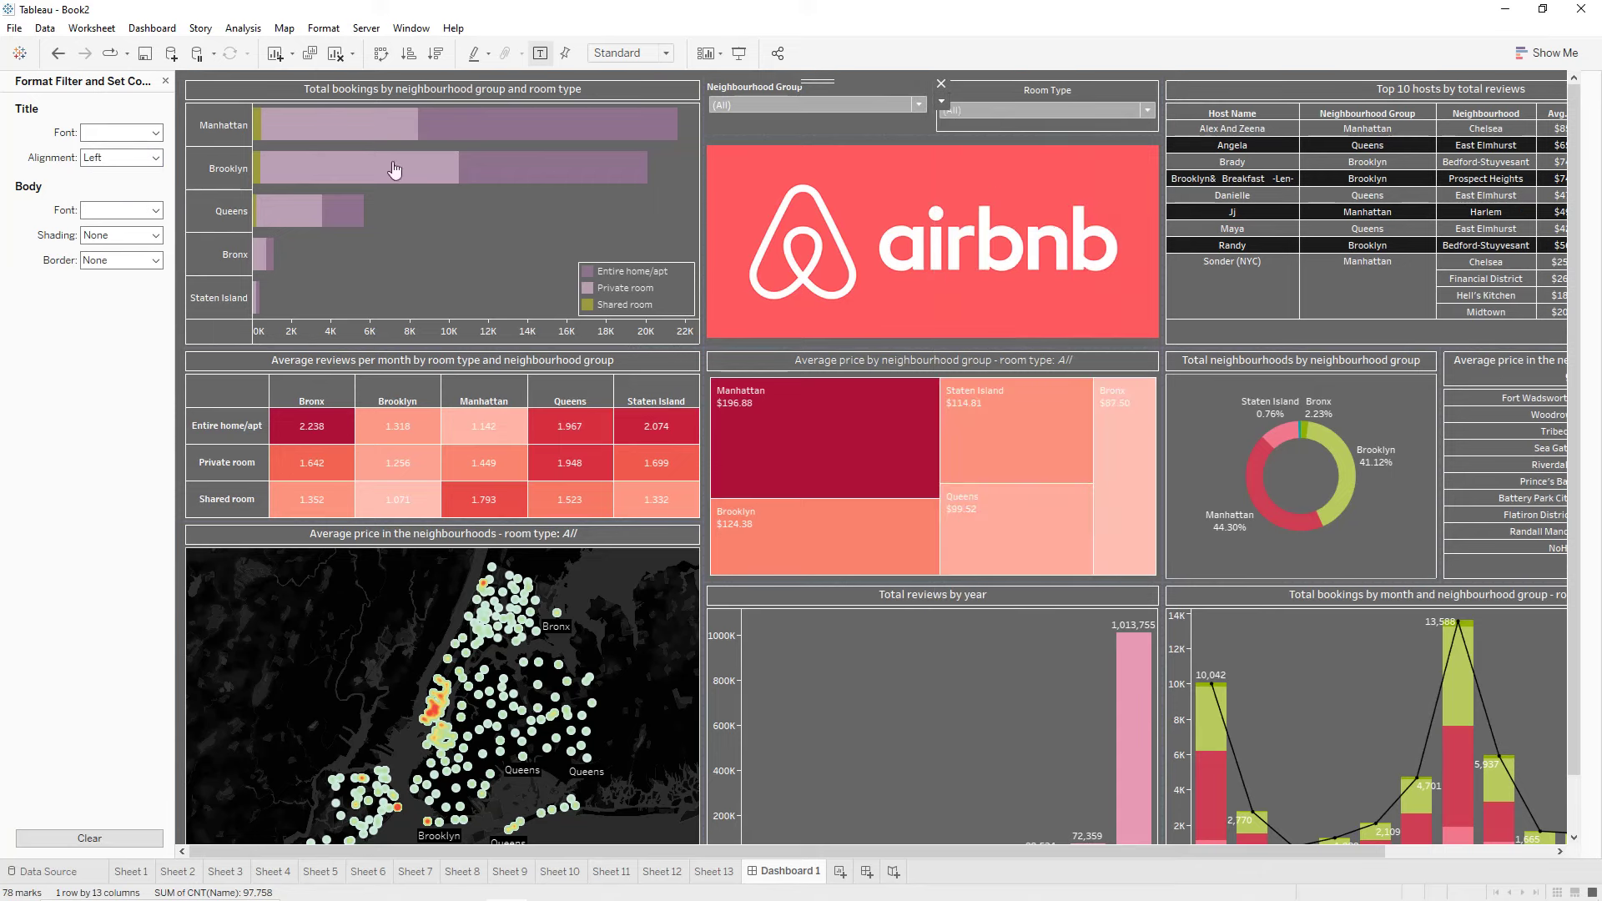
pyautogui.click(116, 158)
pyautogui.click(109, 187)
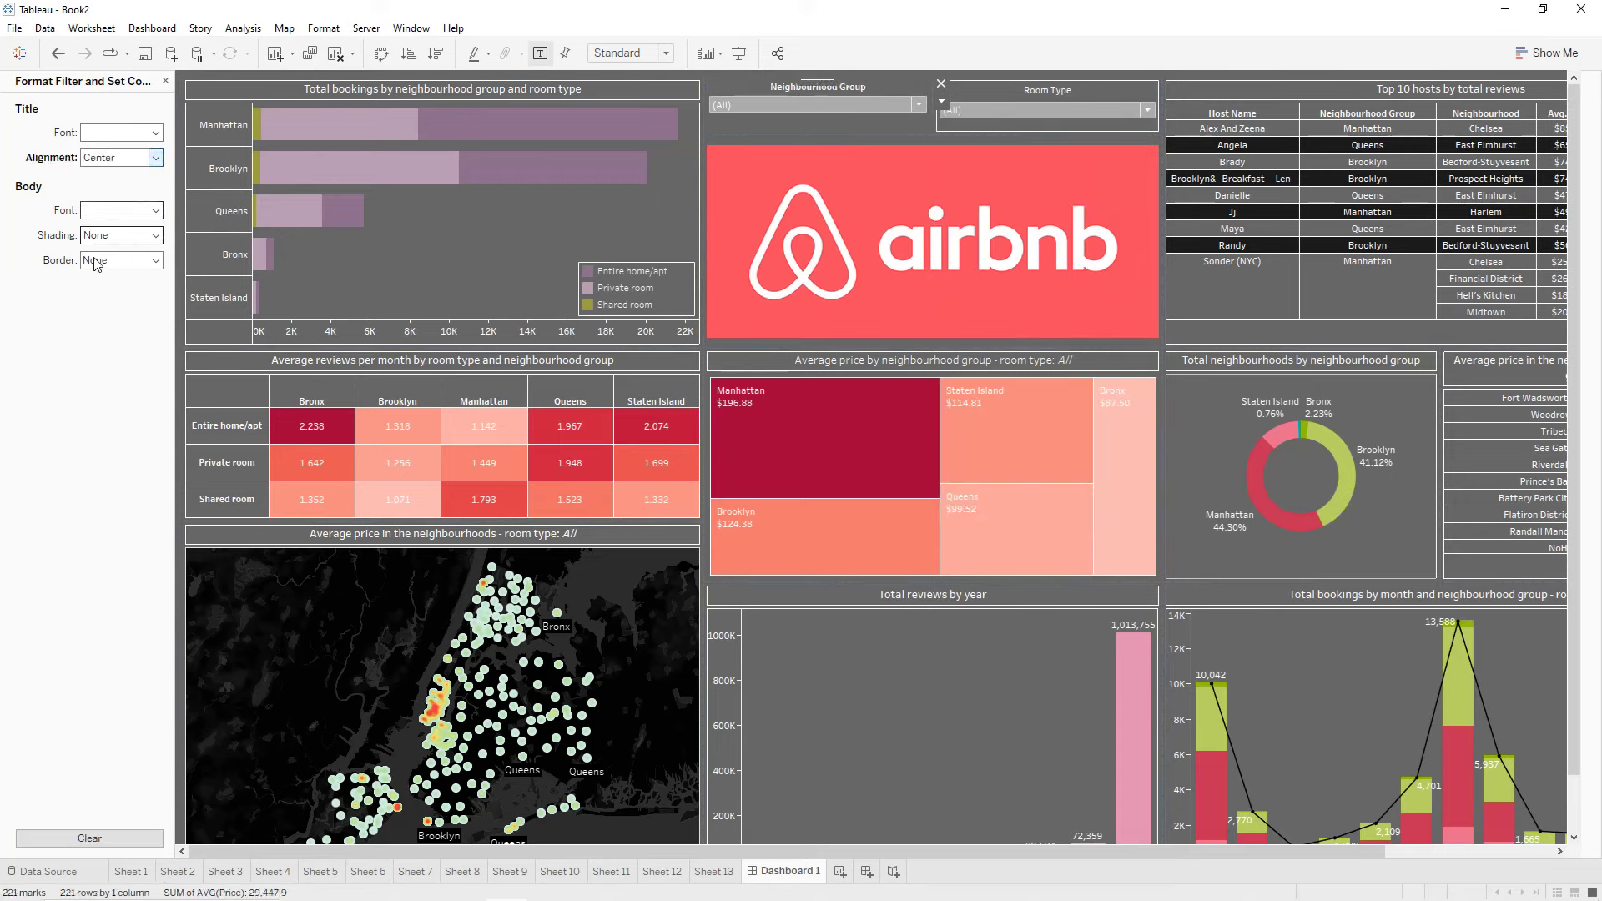
pyautogui.click(121, 261)
pyautogui.click(109, 396)
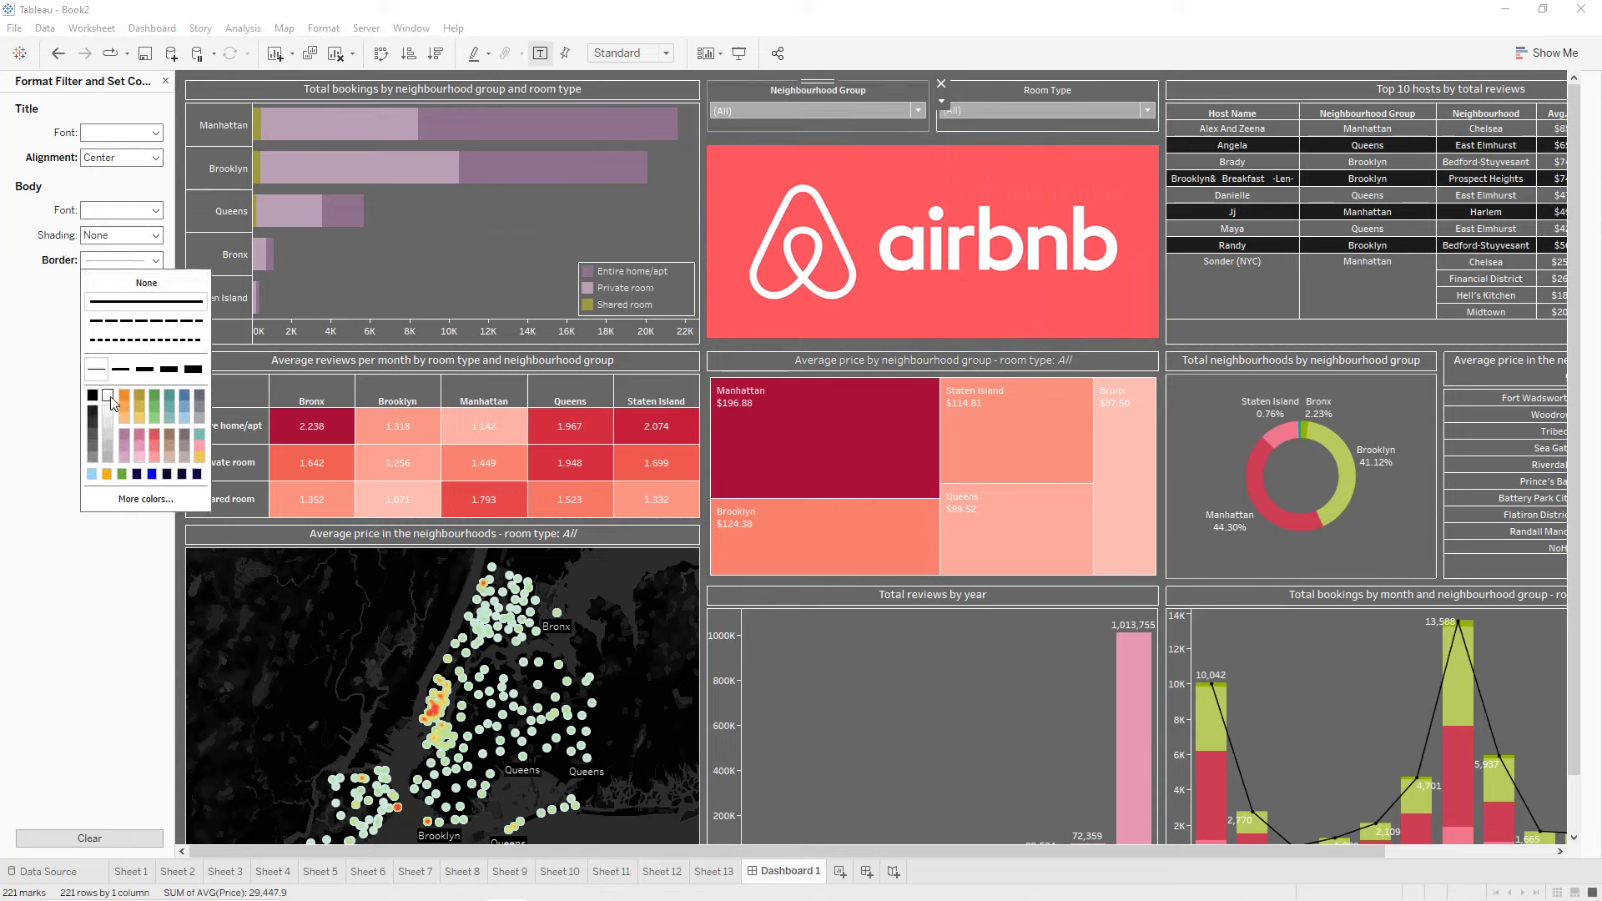
pyautogui.click(122, 210)
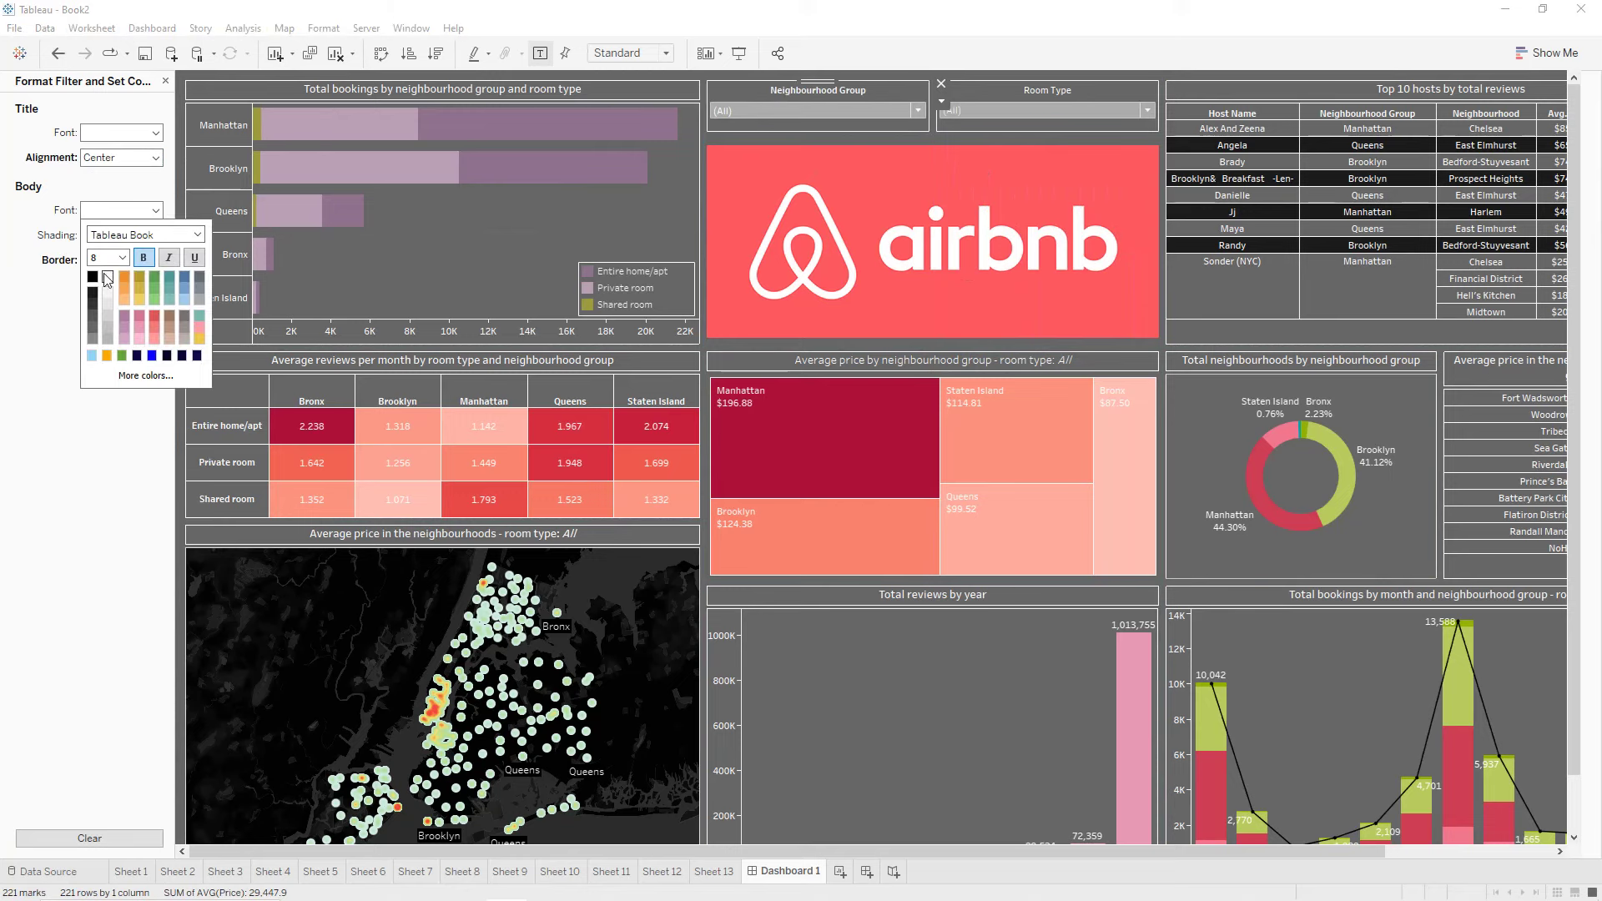
pyautogui.click(142, 258)
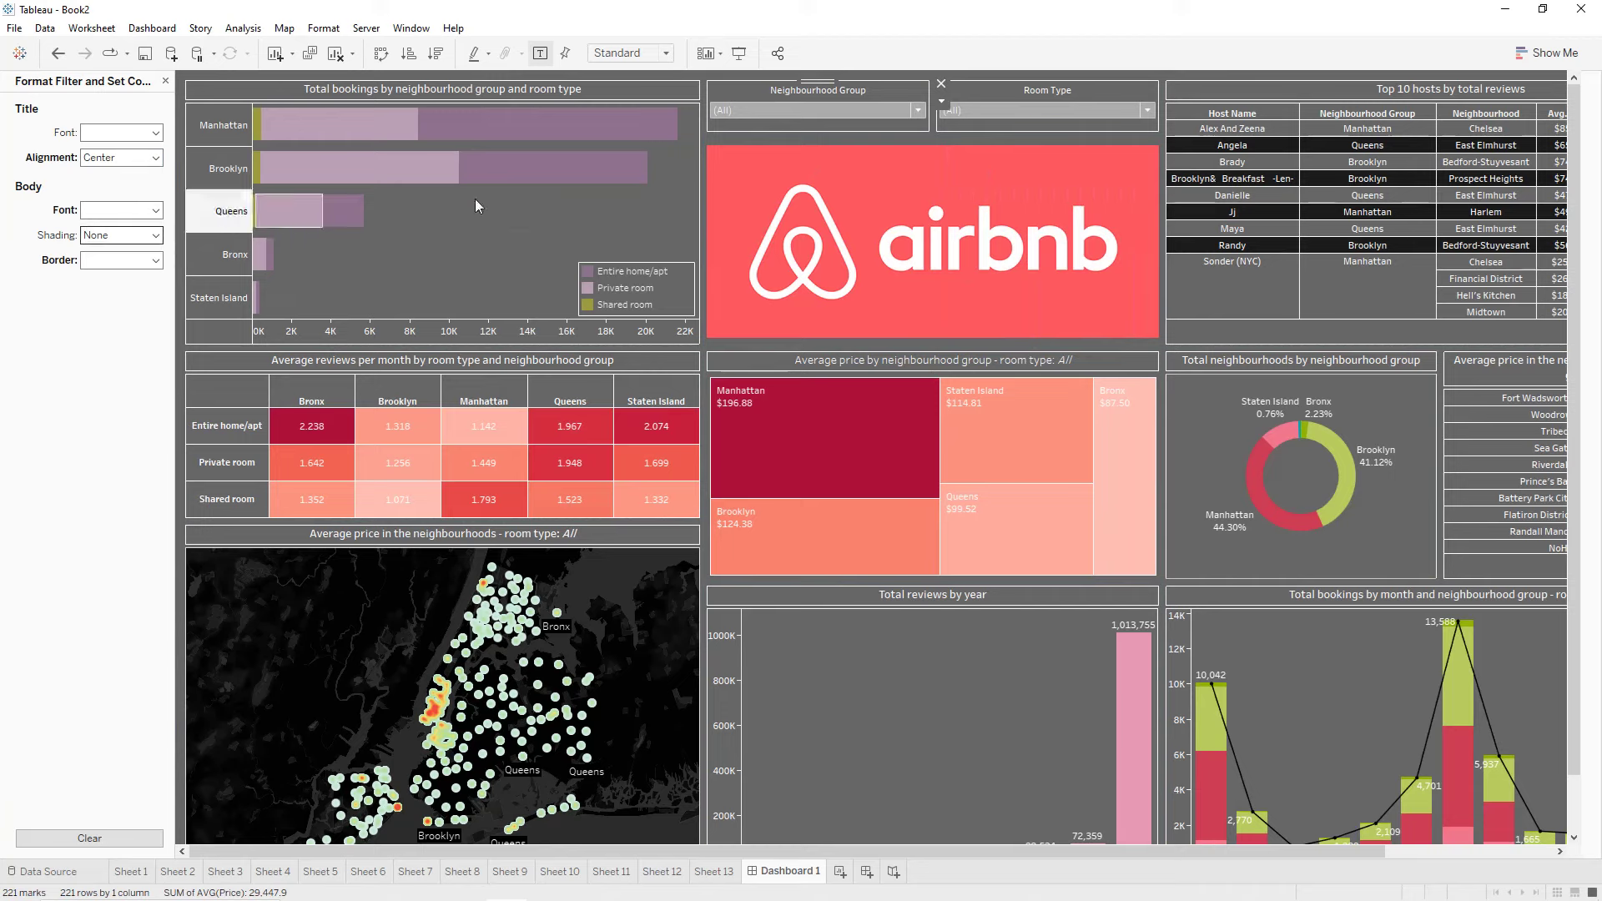
pyautogui.click(941, 101)
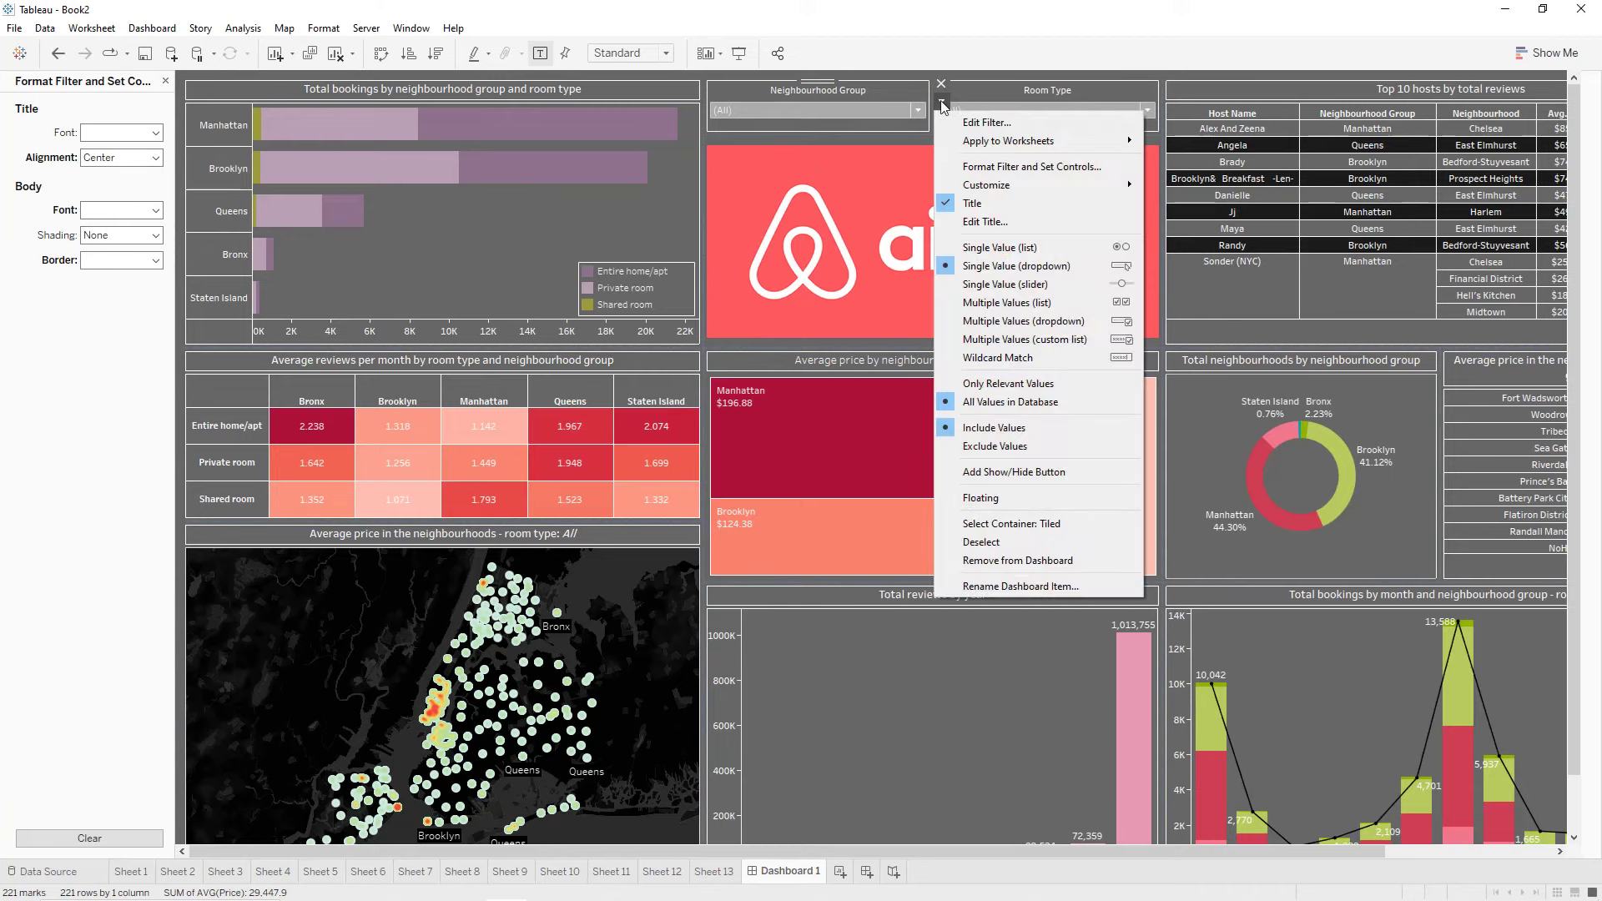
pyautogui.moveTo(1027, 144)
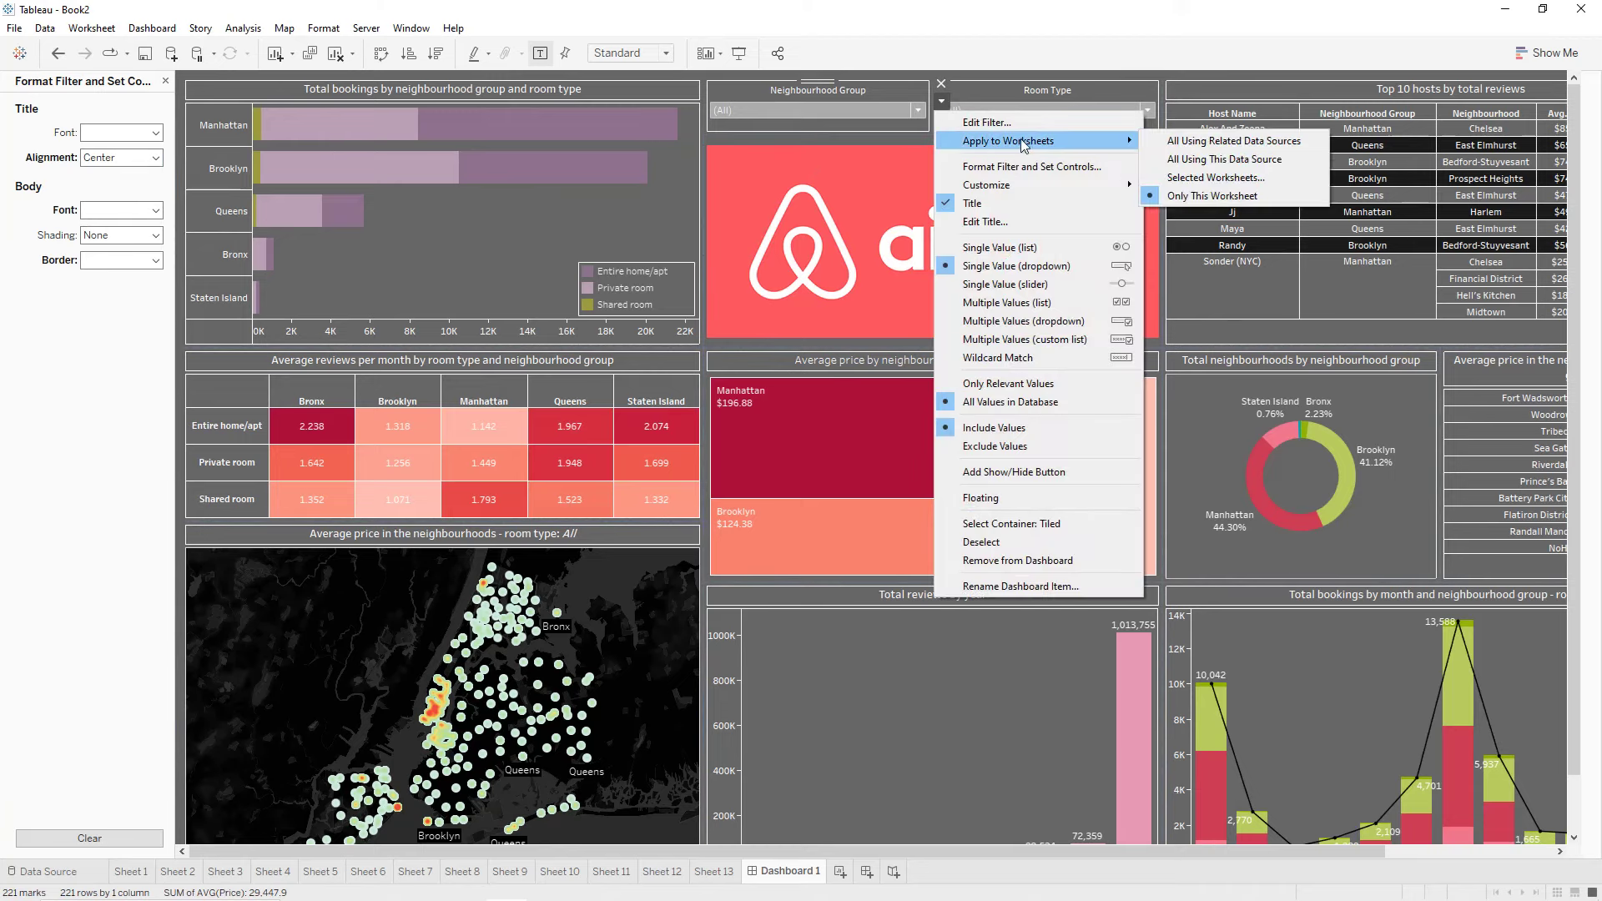
pyautogui.click(1201, 177)
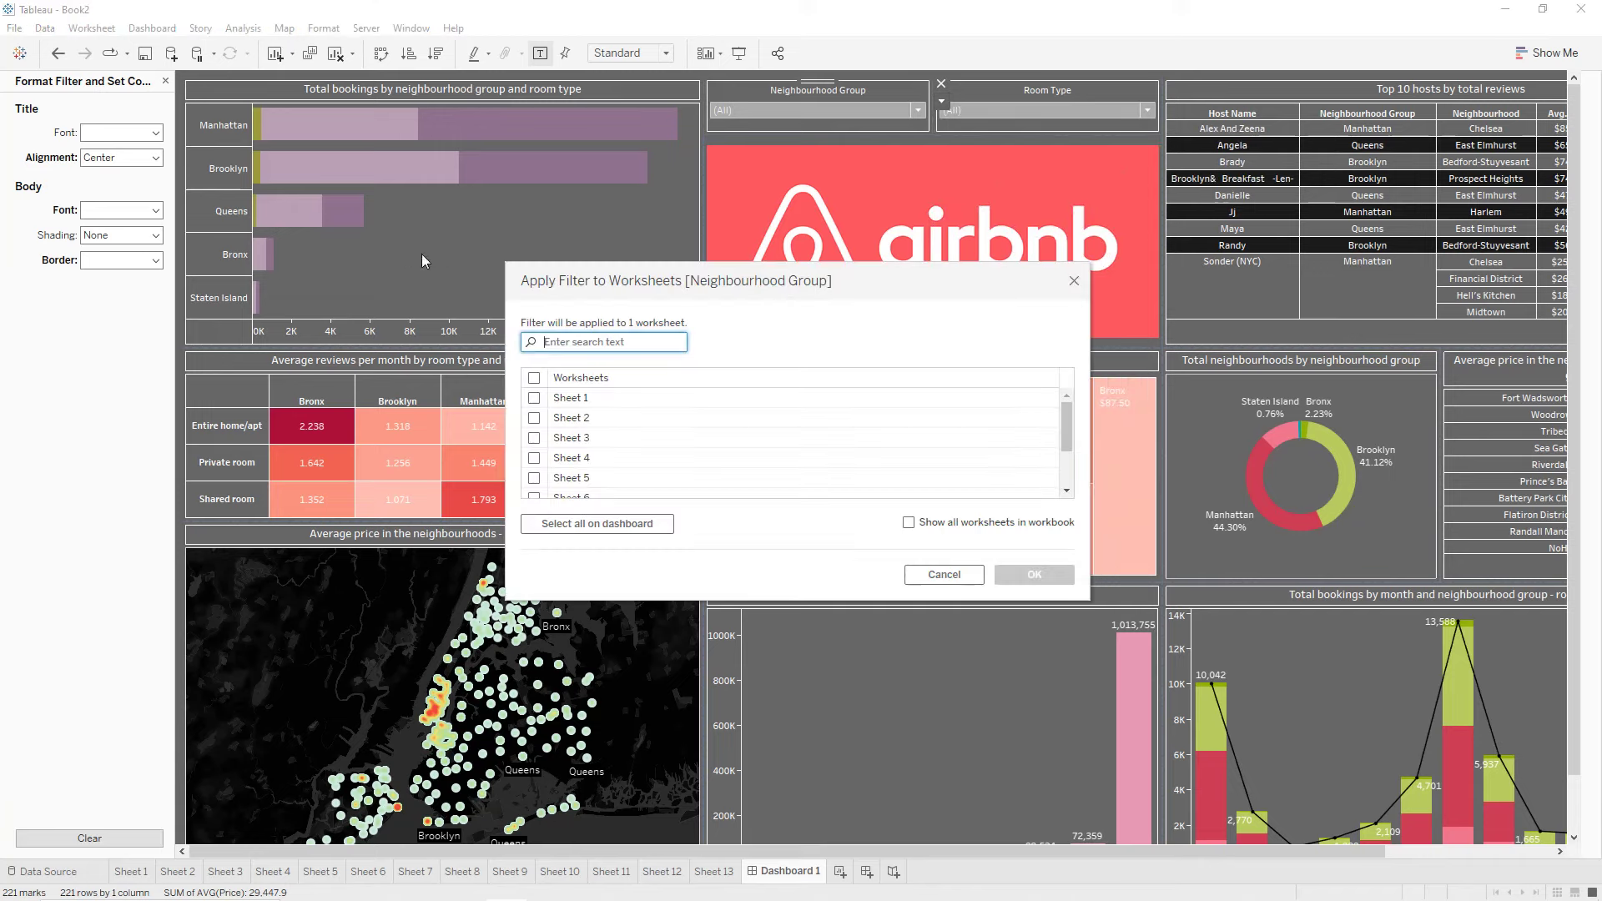
pyautogui.scroll(-2, 672, 441)
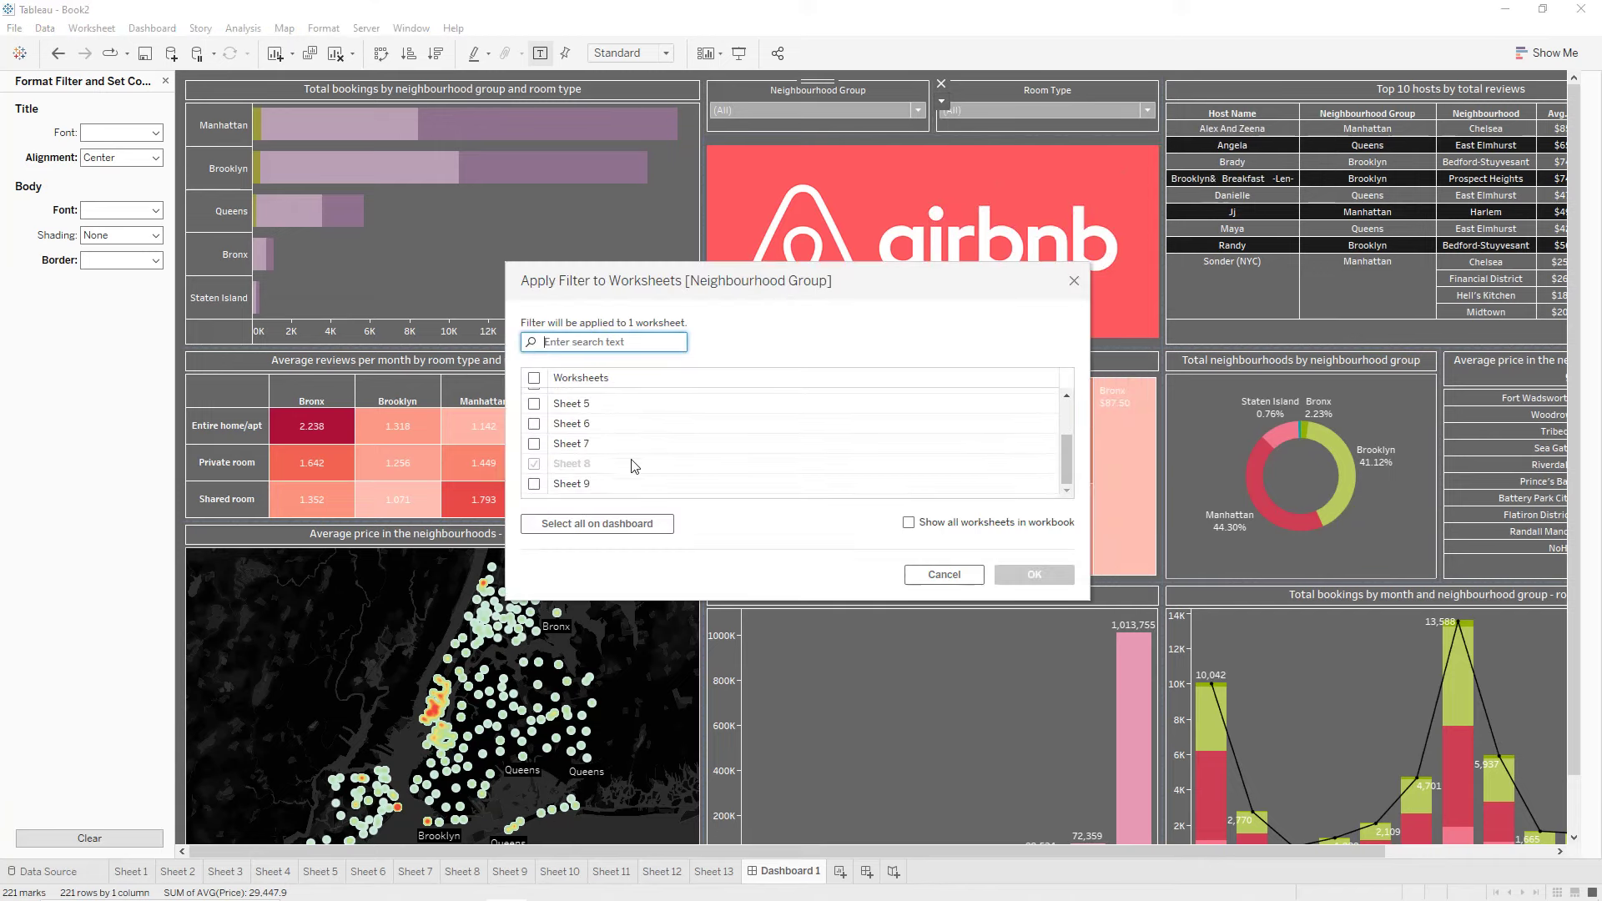
pyautogui.click(1074, 281)
# Apply the Room Type filter to Sheet 1 and Sheet 7 in addition to its own worksheet.
pyautogui.click(1089, 88)
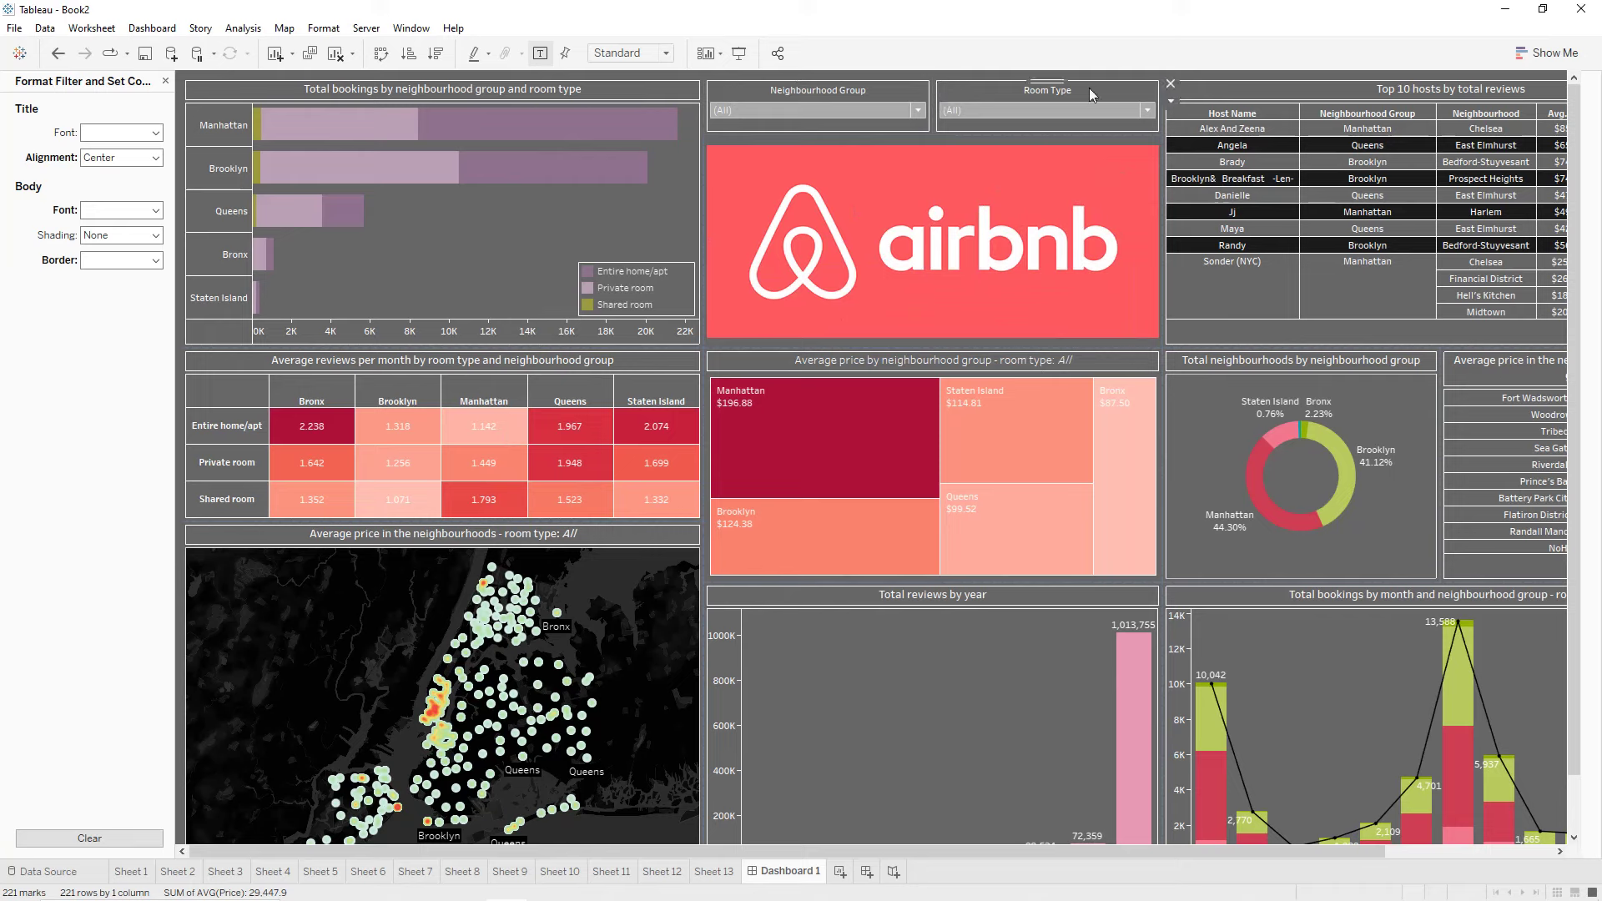
pyautogui.click(1172, 102)
pyautogui.moveTo(1301, 141)
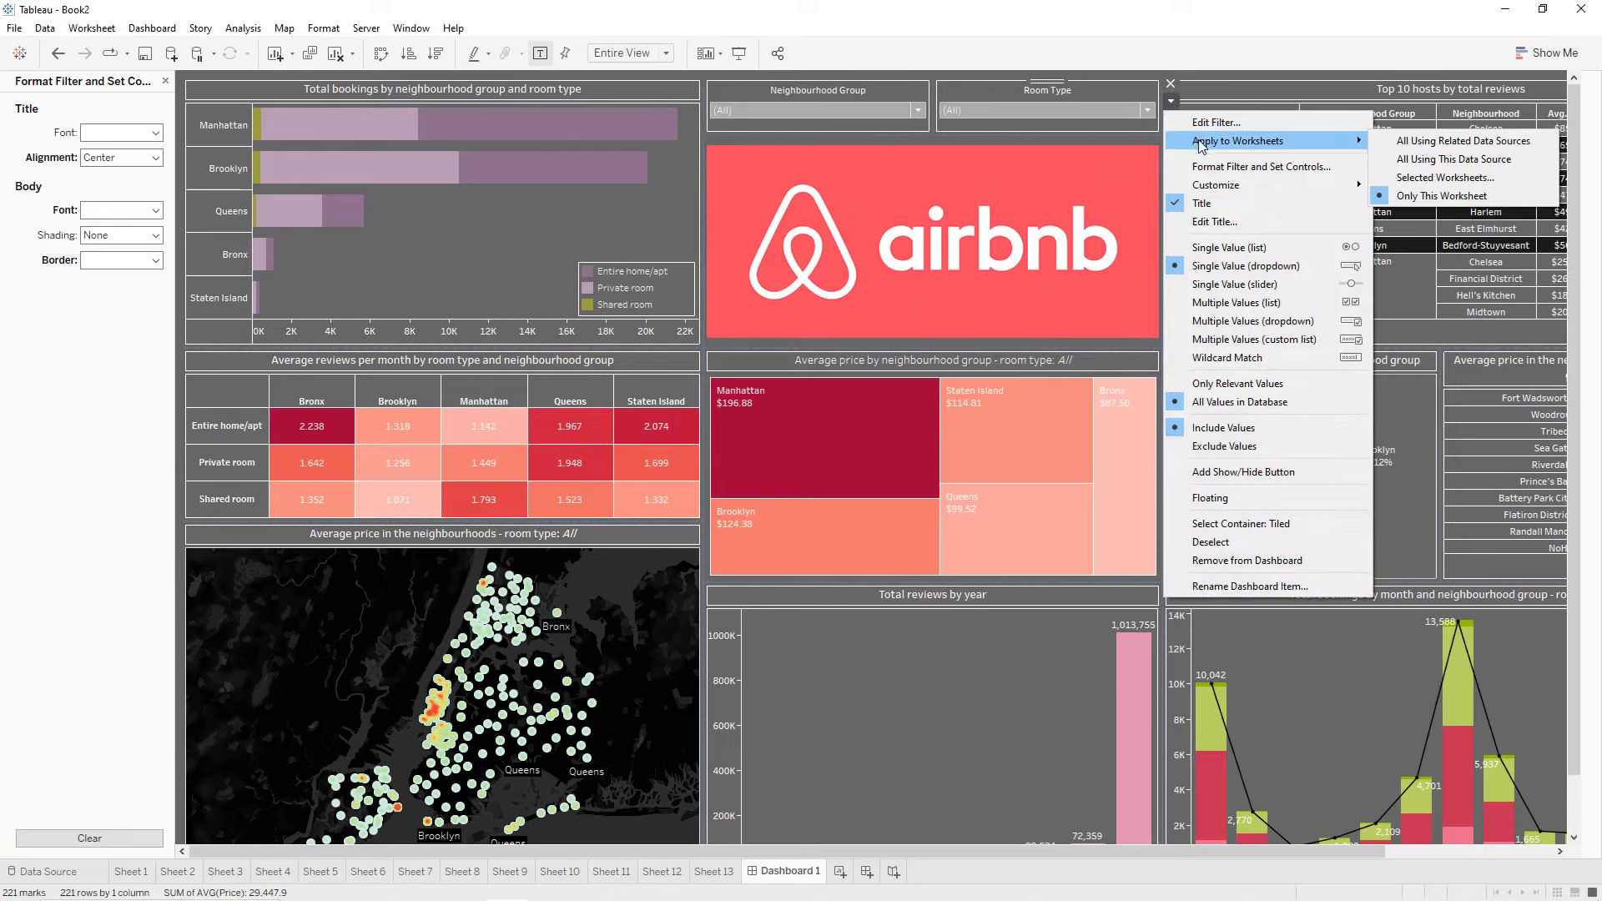
pyautogui.click(1433, 177)
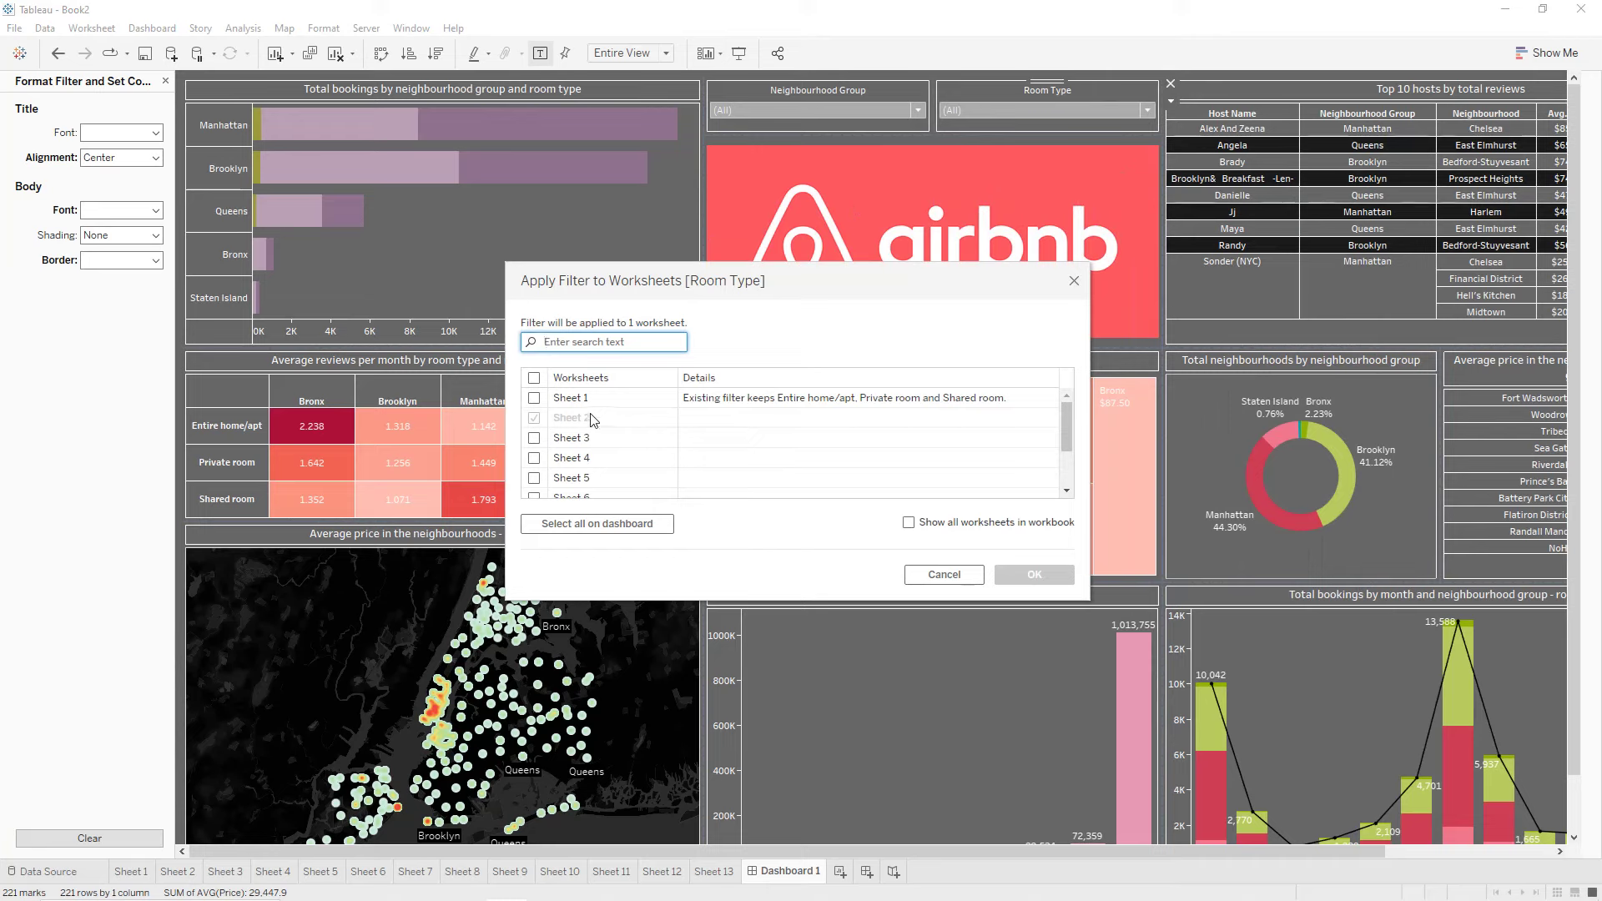
pyautogui.click(534, 400)
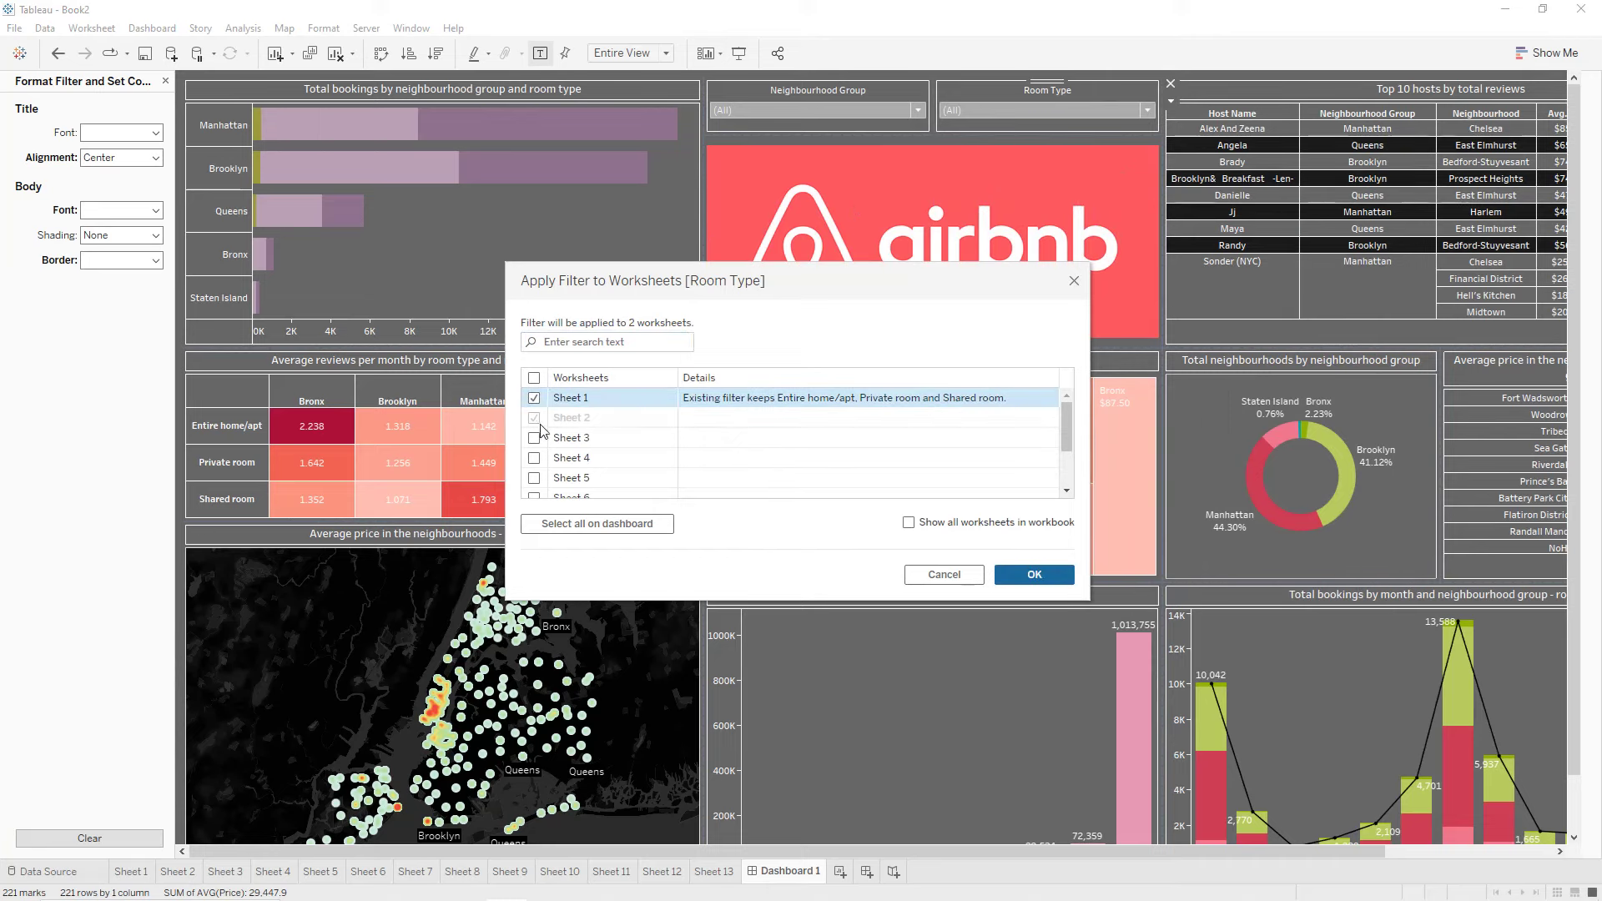
pyautogui.scroll(-2, 541, 419)
pyautogui.click(534, 468)
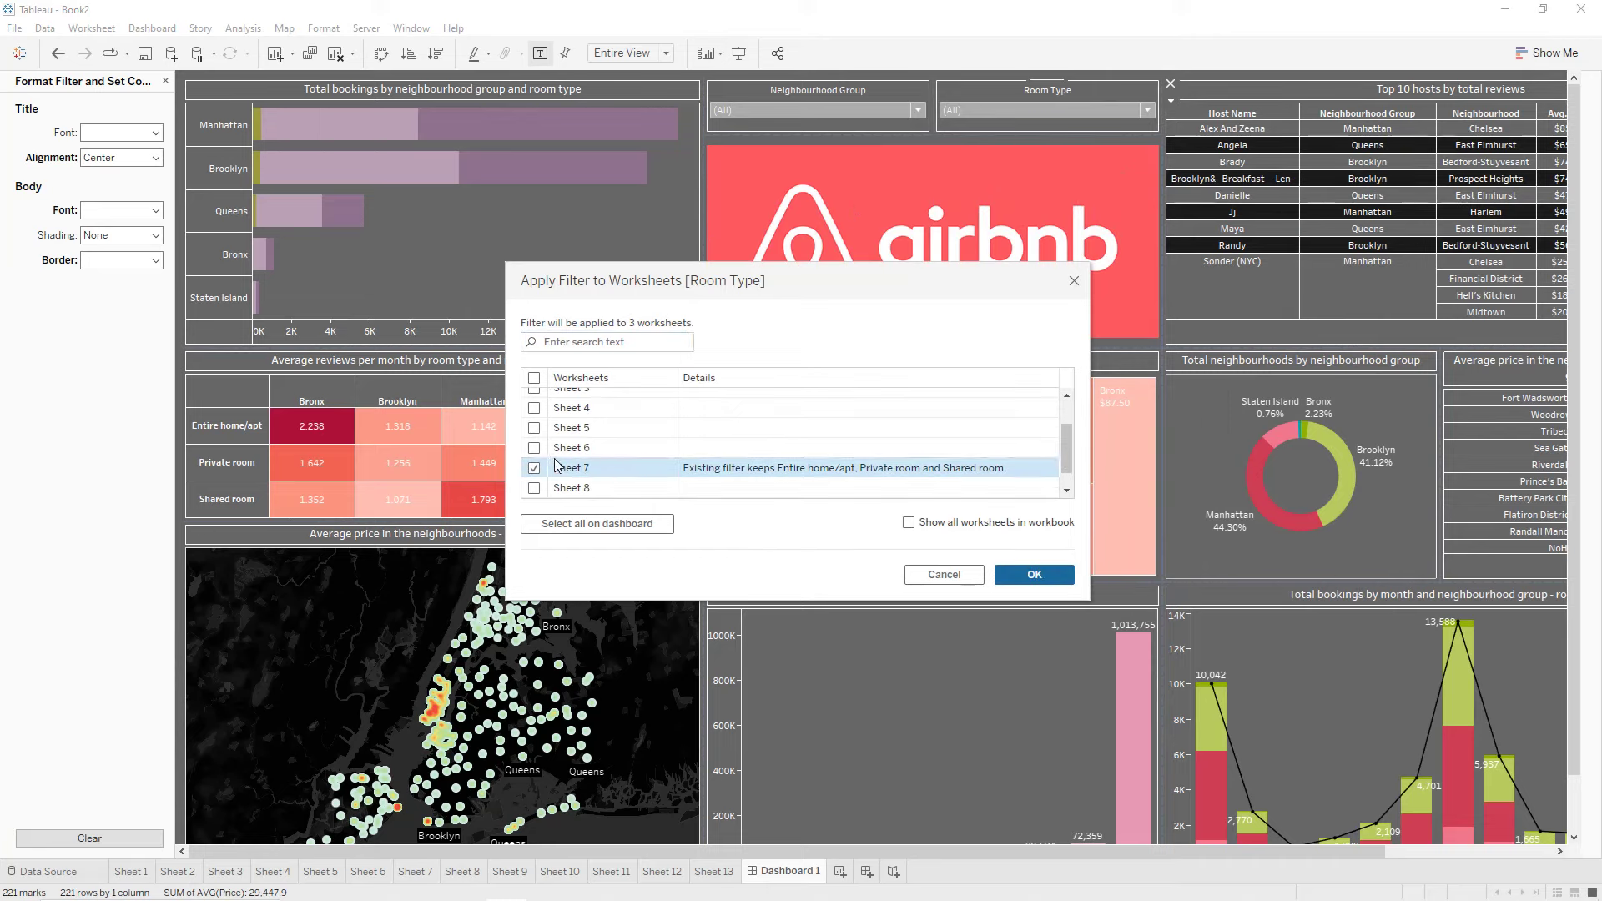
pyautogui.scroll(1, 554, 491)
pyautogui.scroll(-2, 588, 457)
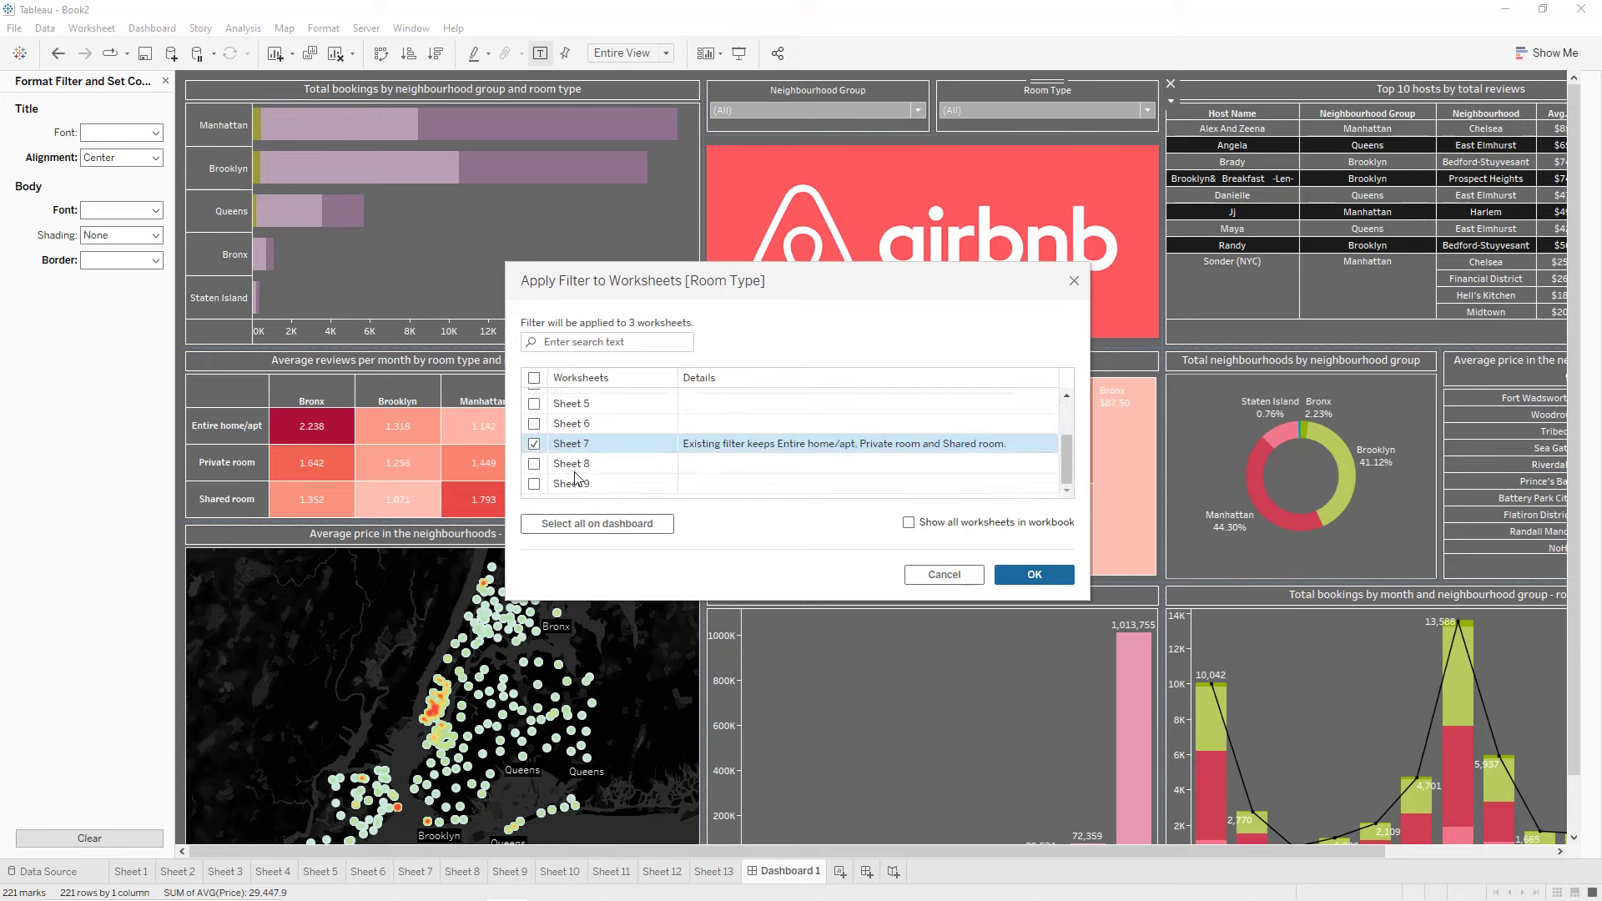
pyautogui.scroll(3, 575, 478)
pyautogui.scroll(-3, 575, 477)
pyautogui.click(1033, 573)
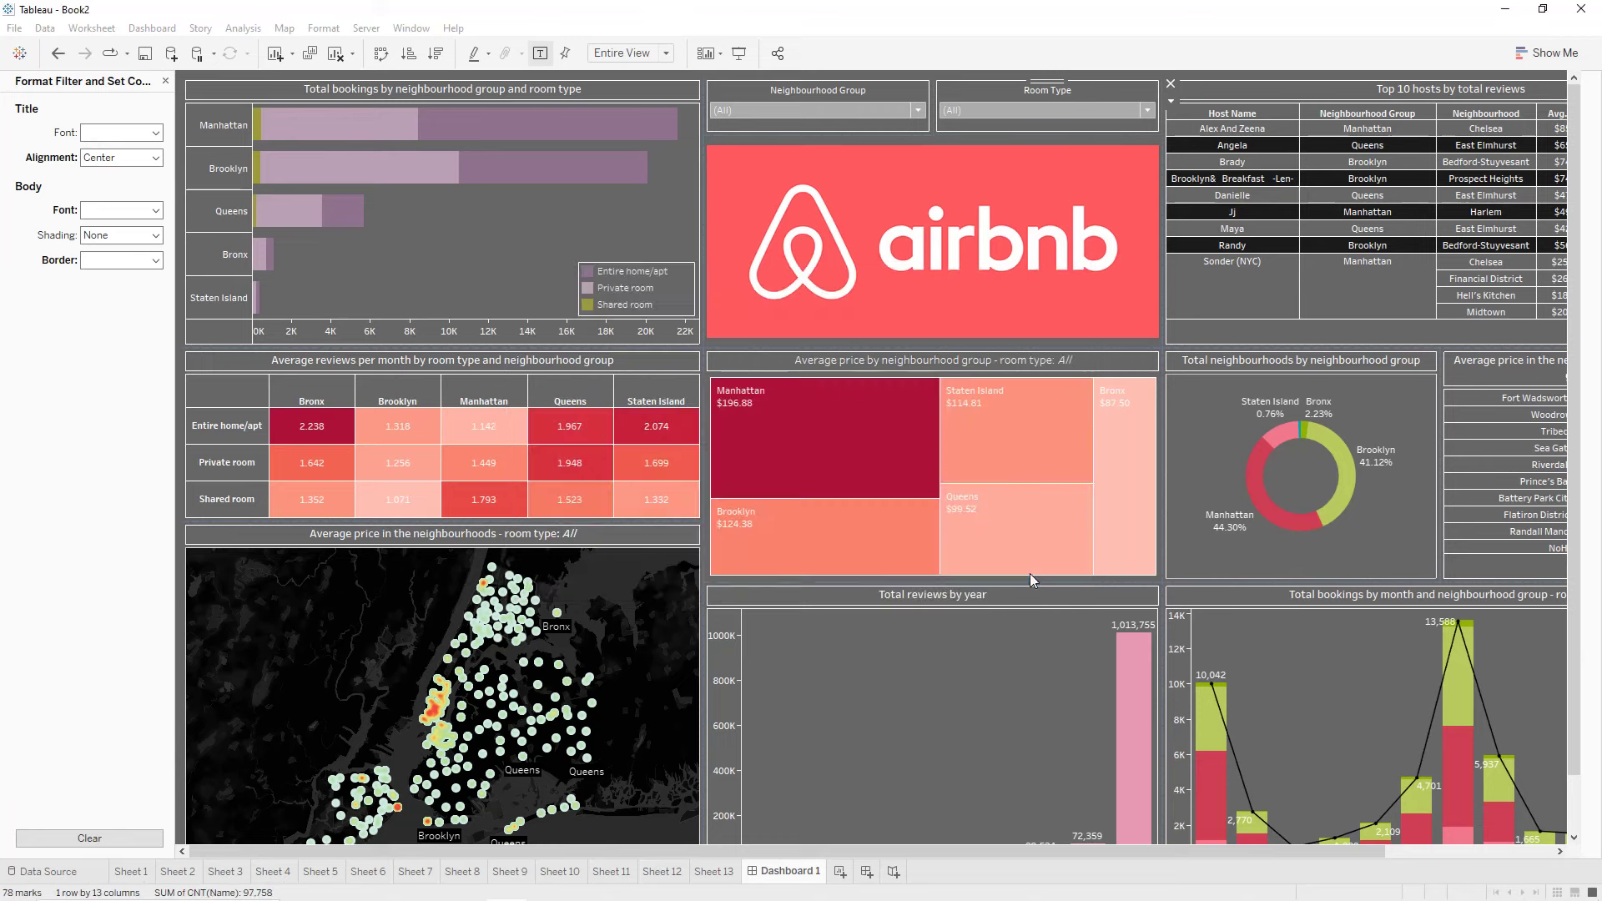
# Test the Room Type filter with Private room and Shared room, and reset it to (All).
pyautogui.click(1025, 112)
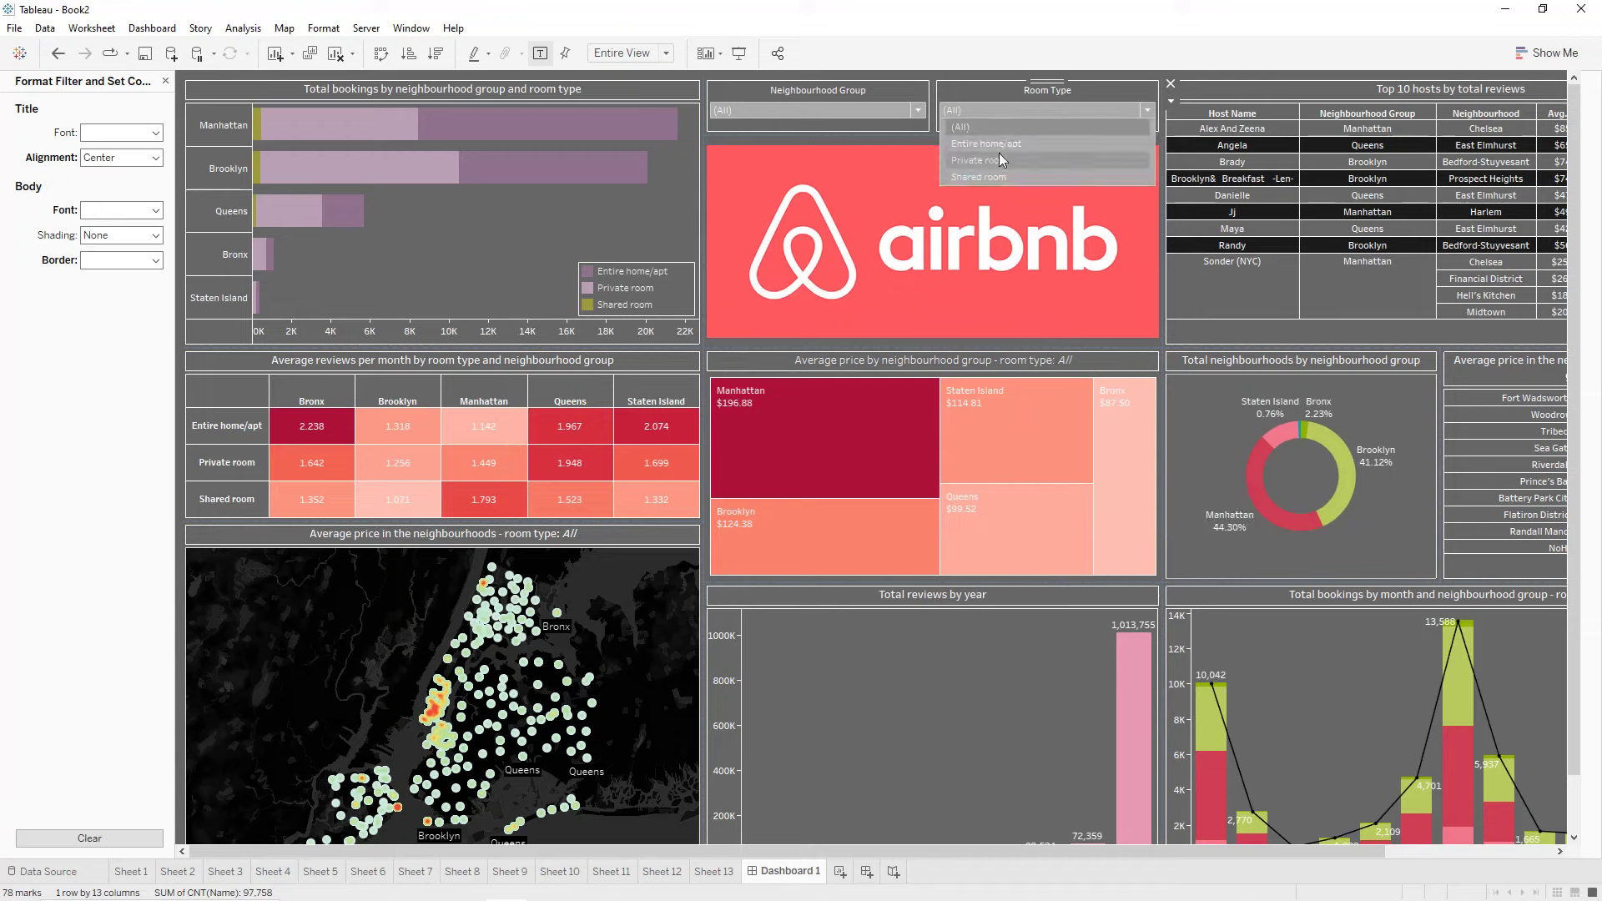
pyautogui.click(999, 153)
pyautogui.click(1003, 115)
pyautogui.click(984, 179)
pyautogui.click(998, 109)
pyautogui.click(993, 129)
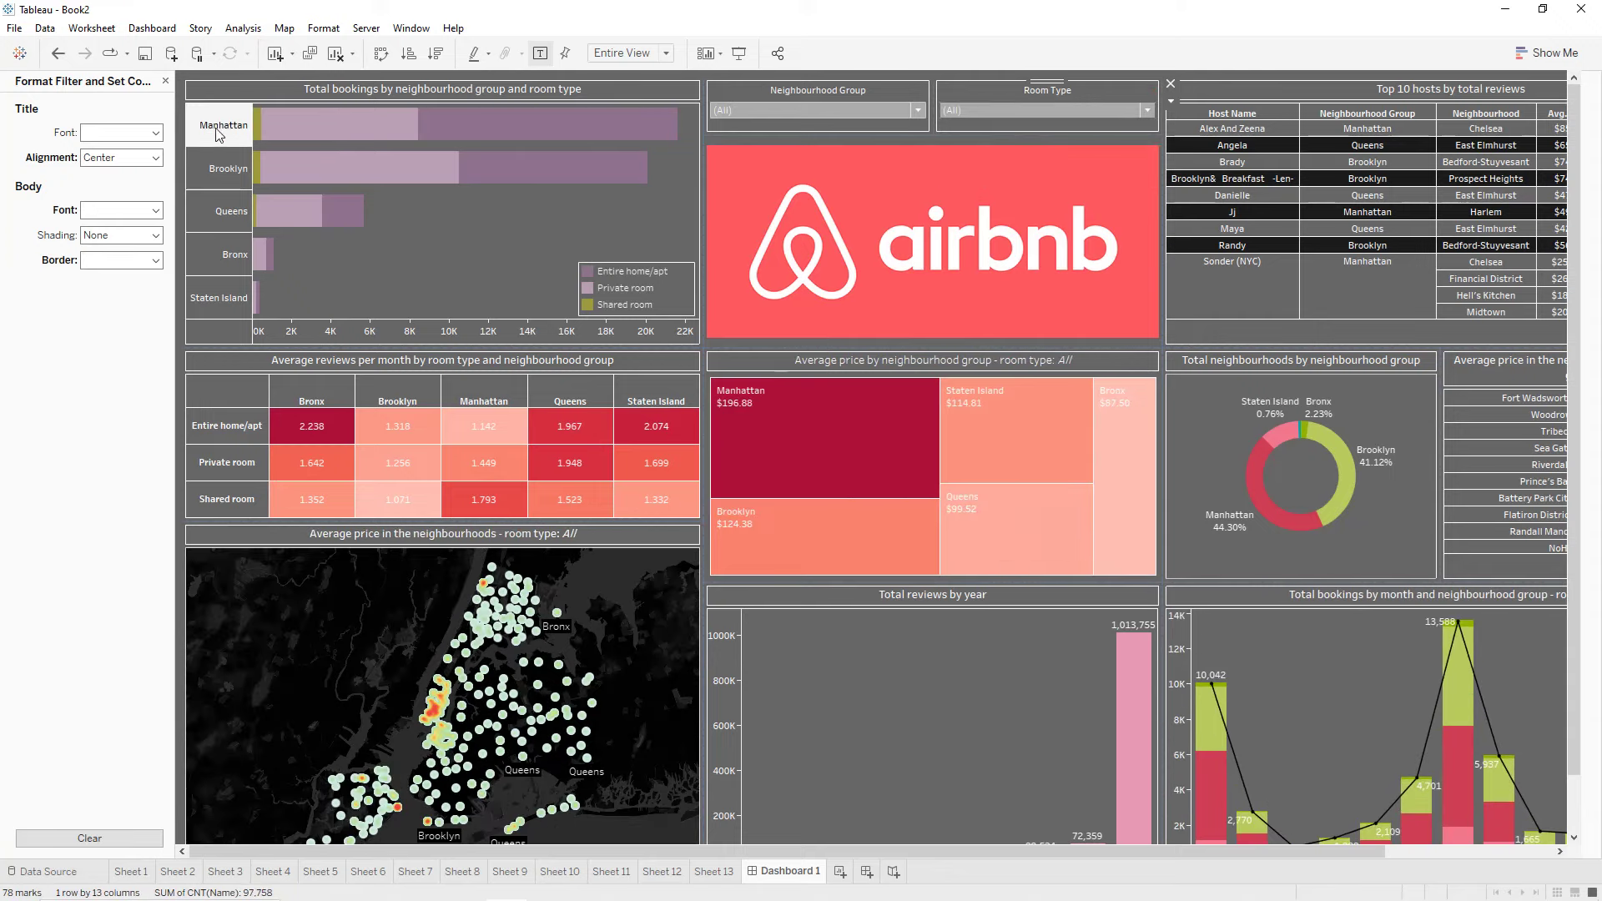
# Add Sheet 10 with its title hidden as a short row above the bookings bar chart.
pyautogui.click(166, 80)
pyautogui.moveTo(85, 430)
pyautogui.moveTo(85, 430); pyautogui.dragTo(305, 127)
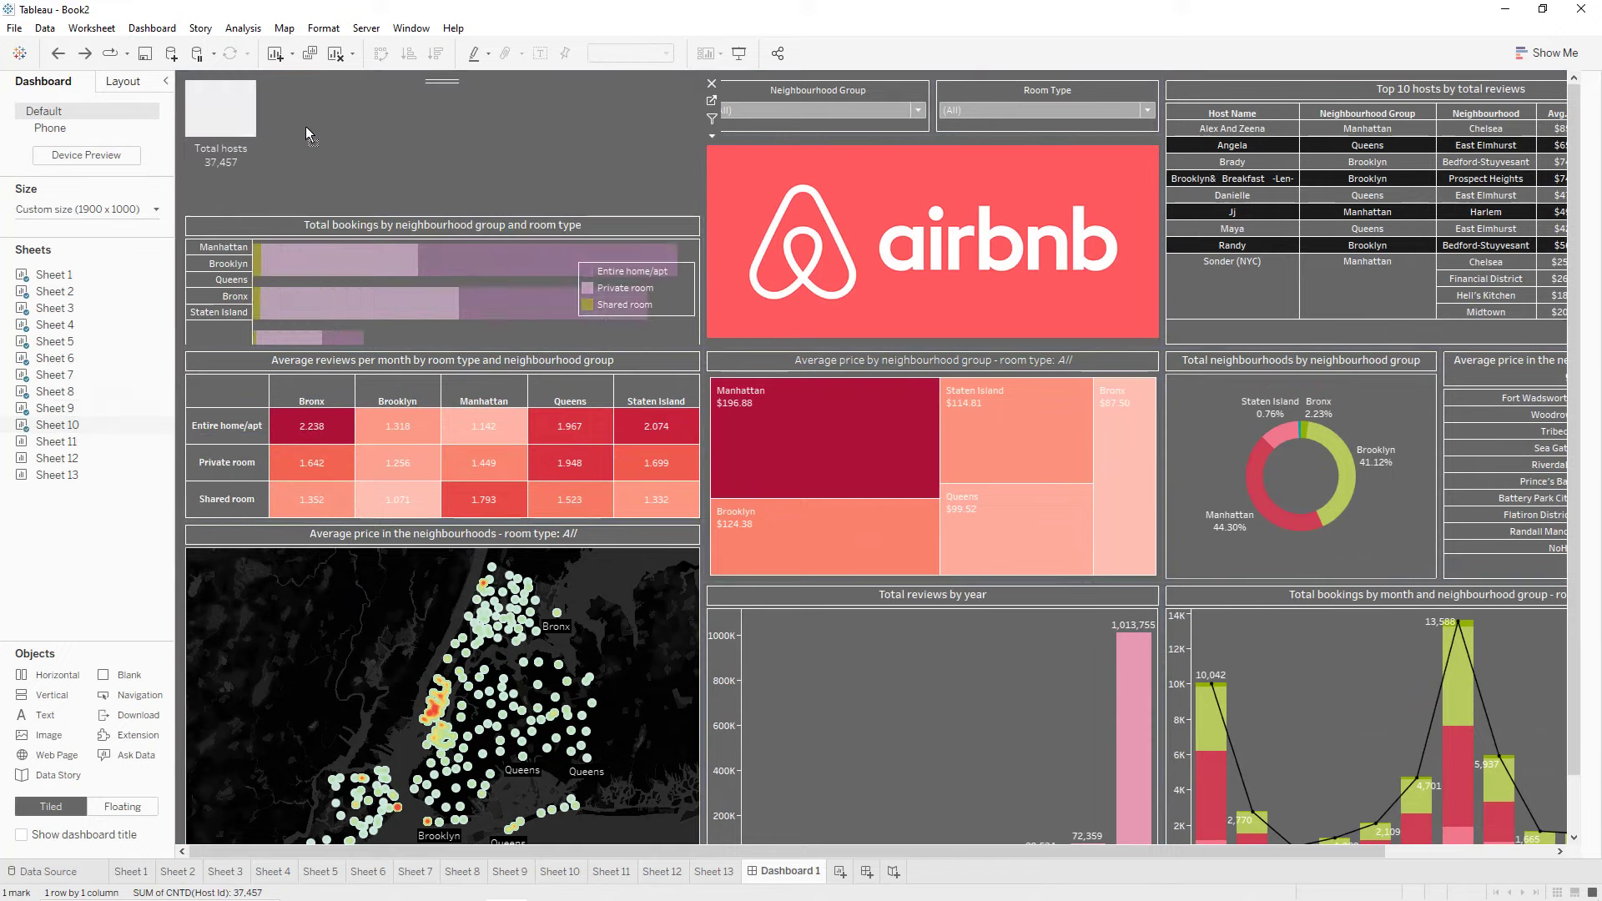
pyautogui.rightClick(215, 96)
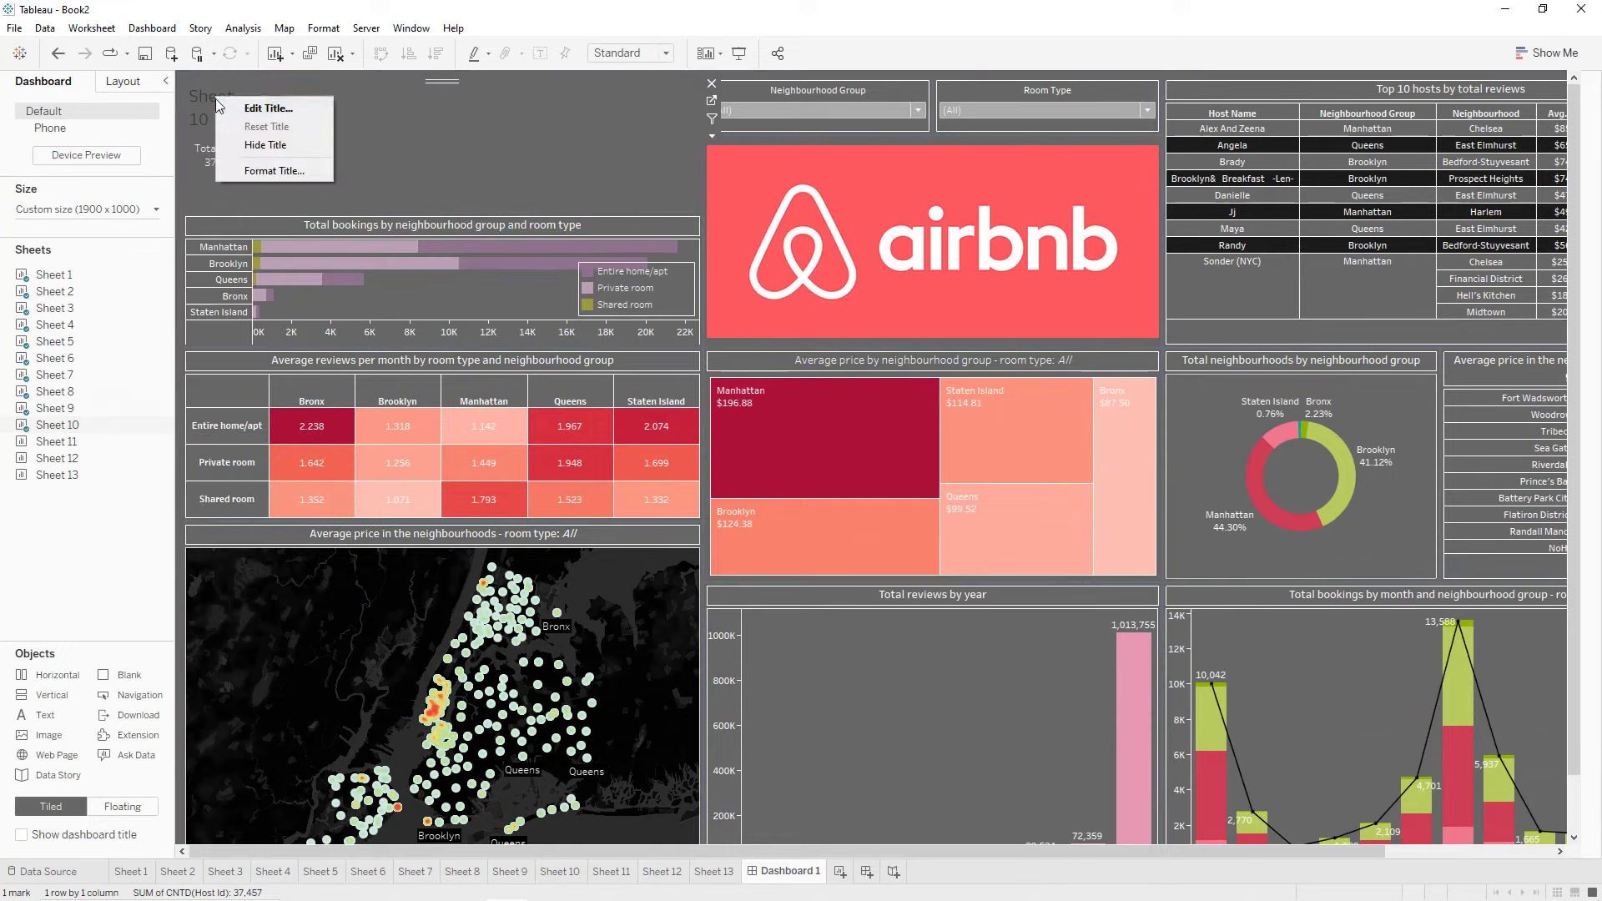
pyautogui.click(239, 143)
pyautogui.moveTo(247, 213); pyautogui.dragTo(244, 137)
# Add Sheet 11 (Total neighbourhoods in NYC) with its title hidden beside Total hosts, and narrow the Total hosts tile.
pyautogui.moveTo(56, 441)
pyautogui.mouseDown()
pyautogui.moveTo(322, 122)
pyautogui.moveTo(344, 107)
pyautogui.moveTo(472, 107)
pyautogui.mouseUp()
pyautogui.rightClick(476, 95)
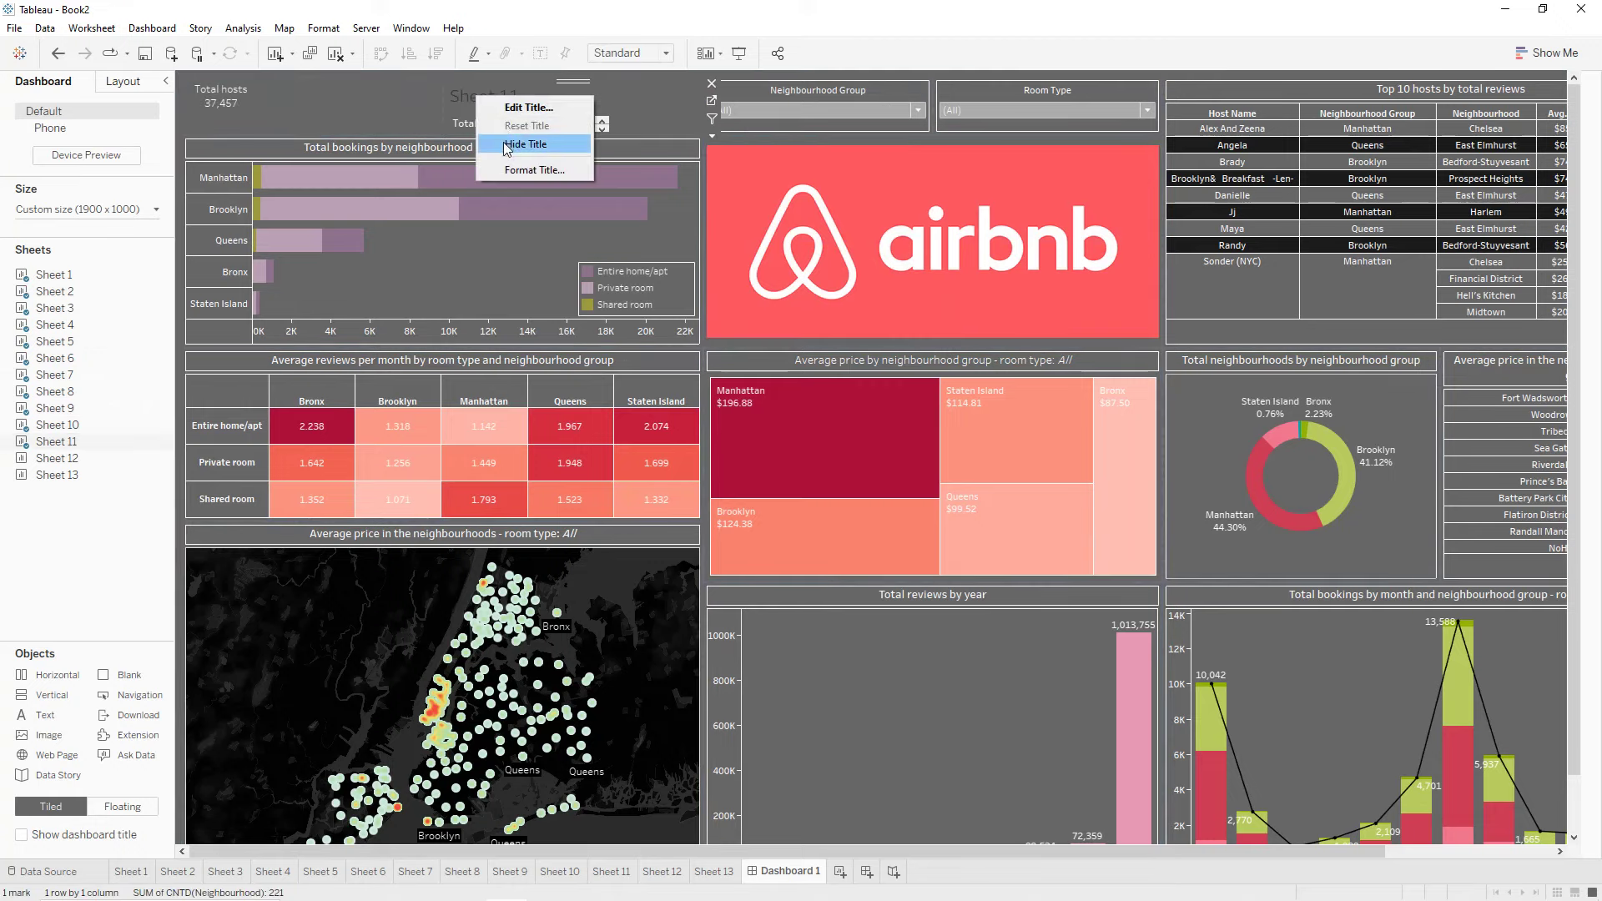
pyautogui.click(518, 145)
pyautogui.moveTo(435, 106); pyautogui.dragTo(260, 120)
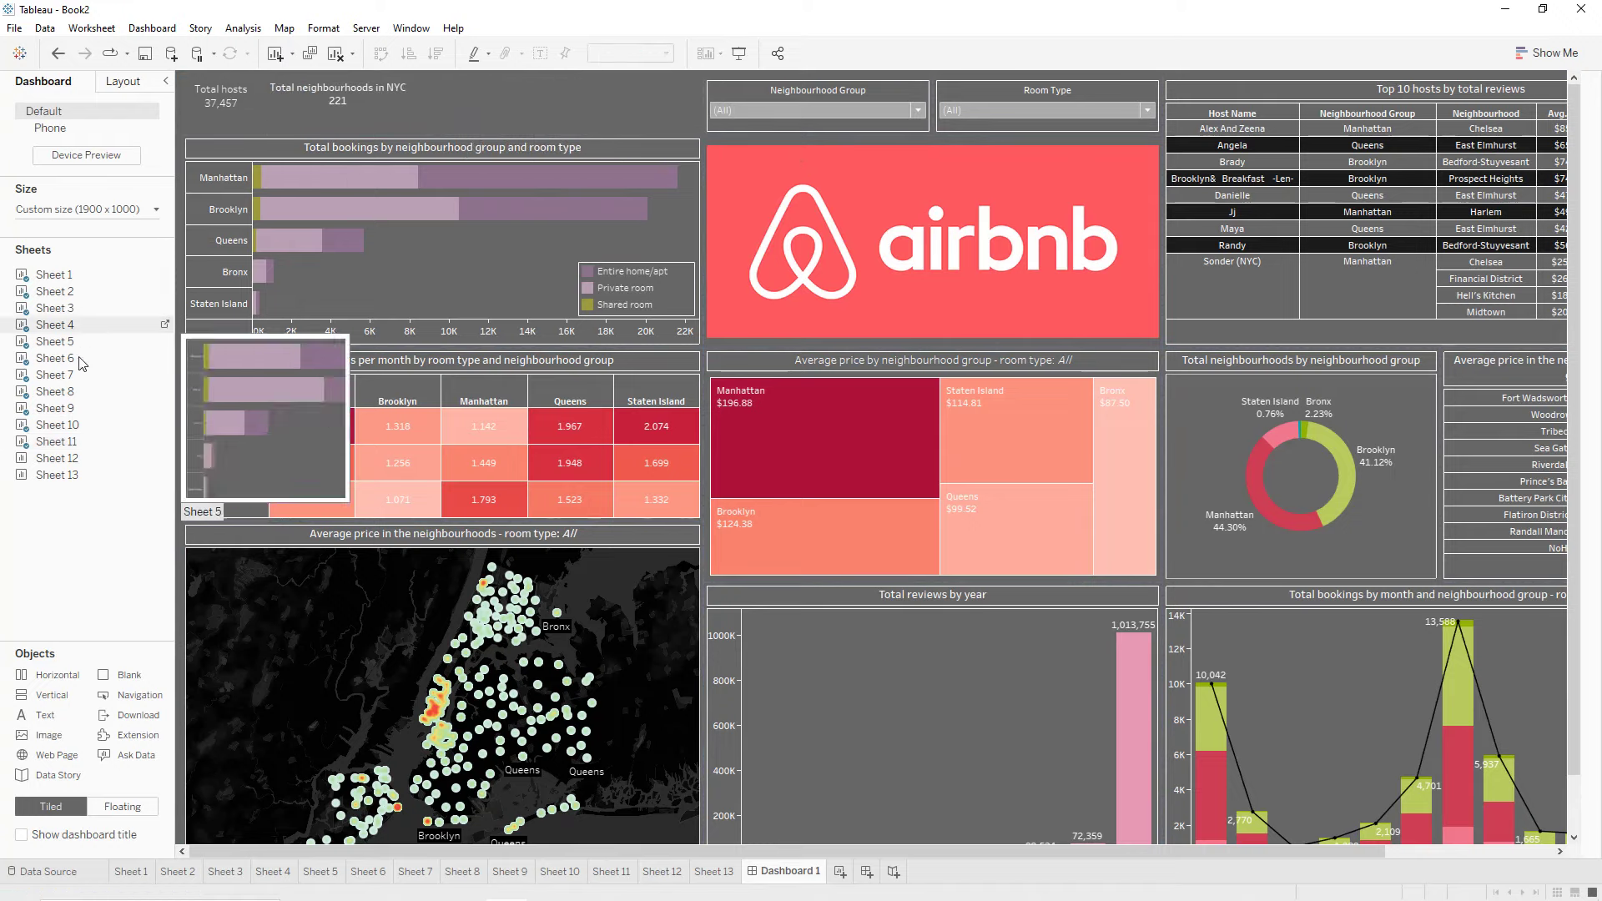
# Add Sheet 12 (Avg. reviews per month) with its title hidden beside the total neighbourhoods figure, and adjust the tile widths.
pyautogui.moveTo(464, 100); pyautogui.dragTo(518, 107)
pyautogui.rightClick(519, 97)
pyautogui.click(555, 143)
pyautogui.moveTo(424, 106); pyautogui.dragTo(424, 107)
# Add Sheet 13 (Total reviews) with its title hidden at the end of the total figures row.
pyautogui.moveTo(69, 483)
pyautogui.moveTo(68, 483); pyautogui.dragTo(661, 107)
pyautogui.rightClick(606, 94)
pyautogui.click(632, 143)
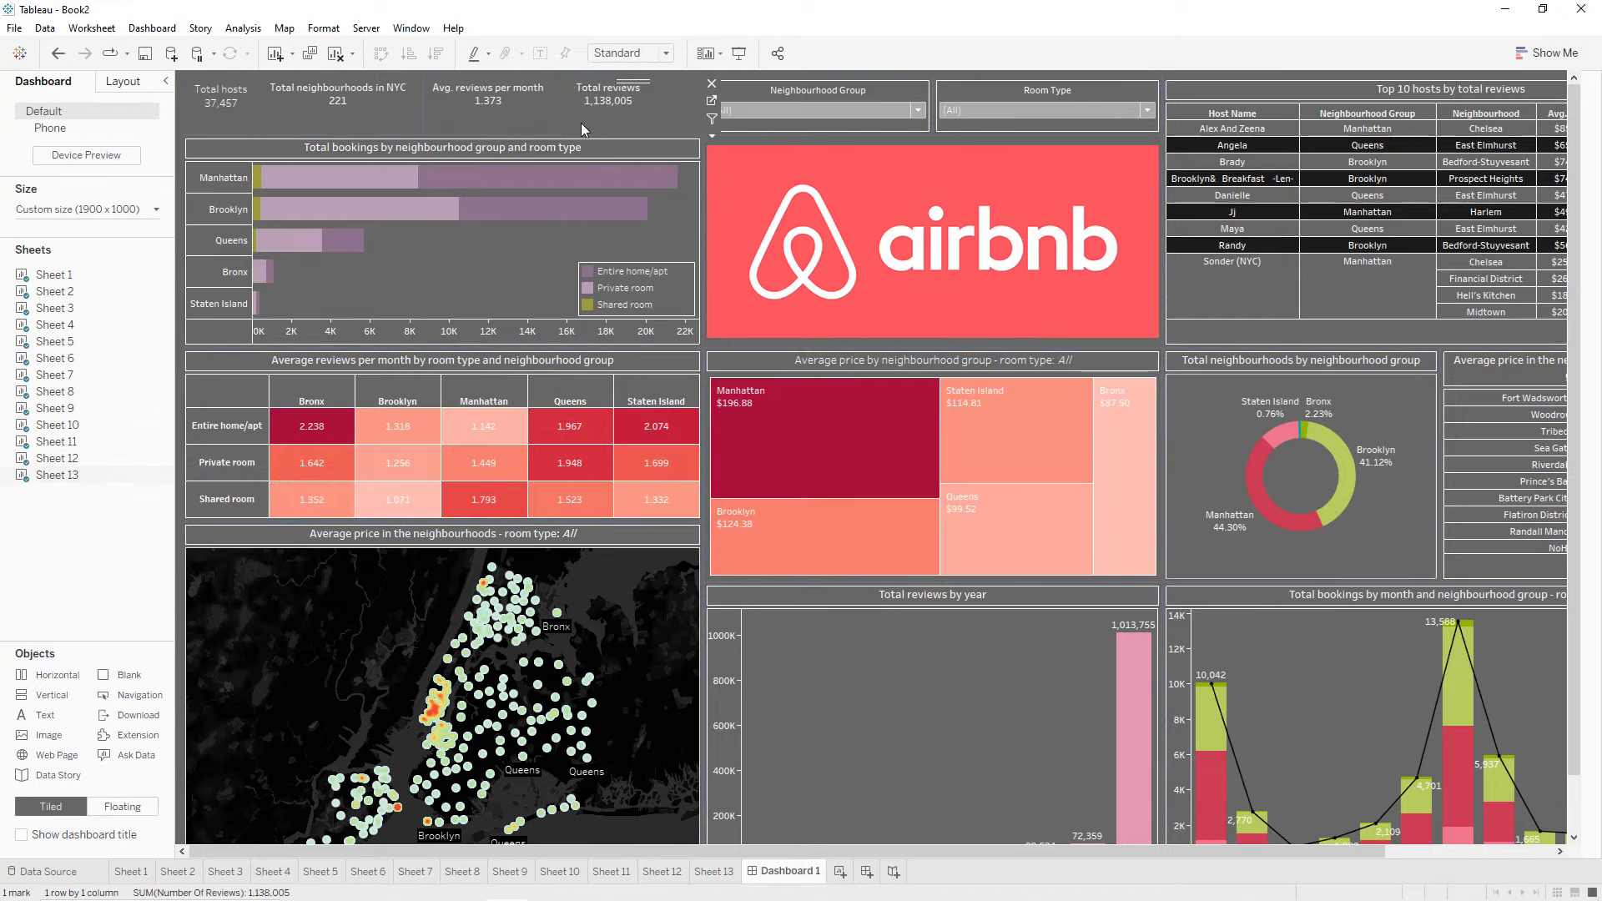
# Narrow the Total reviews tile and enlarge its cell so the figure sits centred within the tile.
pyautogui.moveTo(568, 112); pyautogui.dragTo(578, 112)
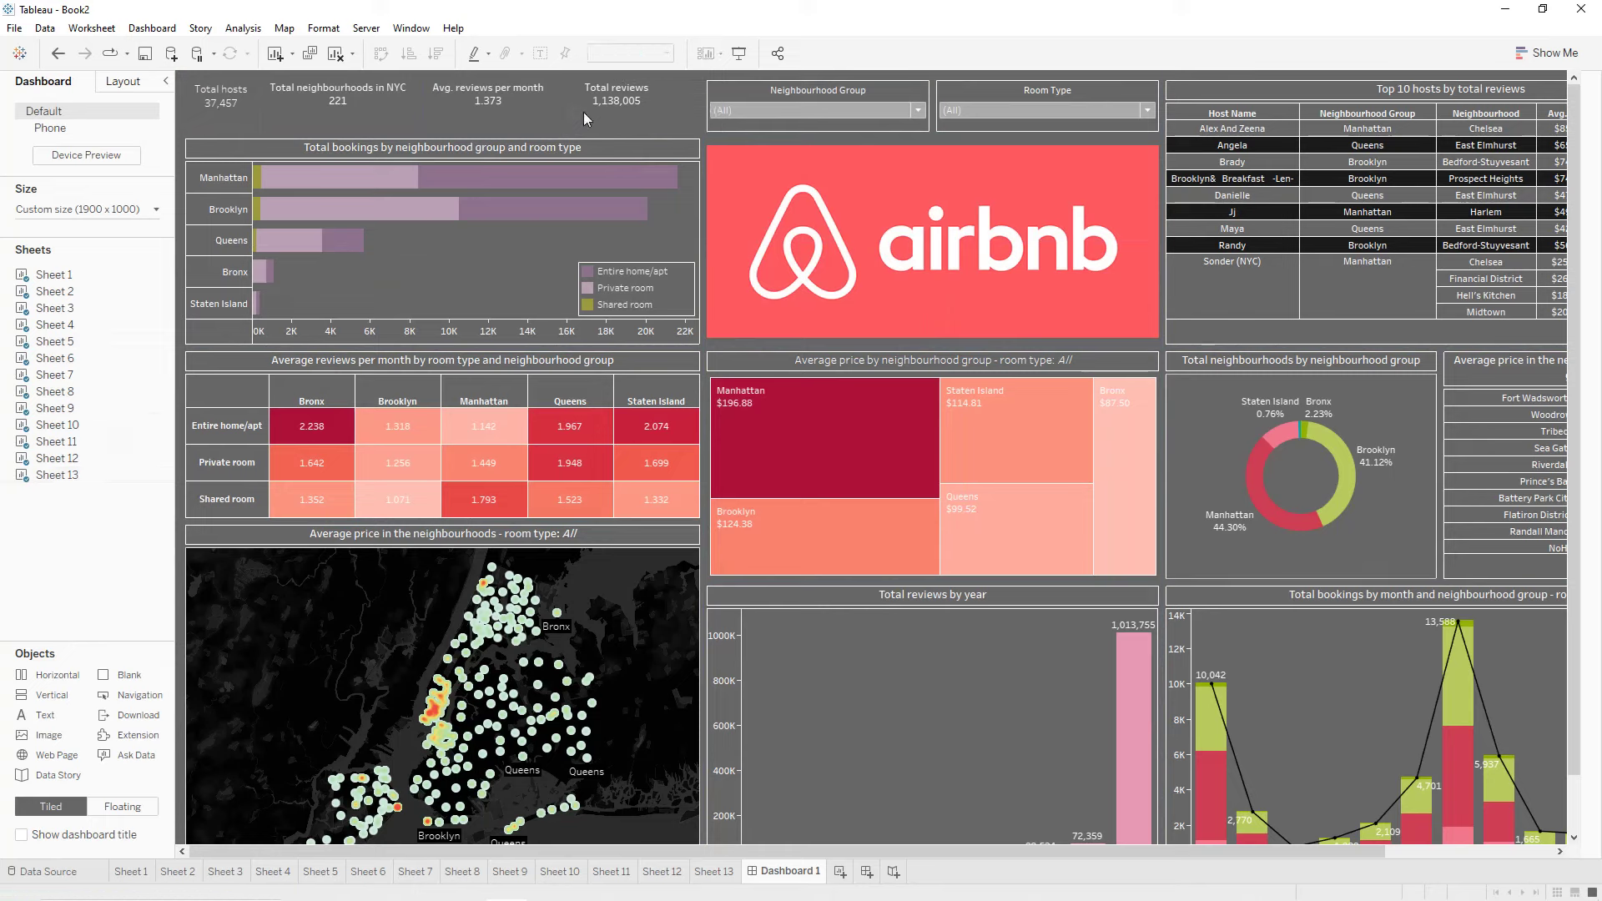
pyautogui.click(568, 113)
pyautogui.moveTo(568, 113); pyautogui.dragTo(618, 111)
pyautogui.click(674, 104)
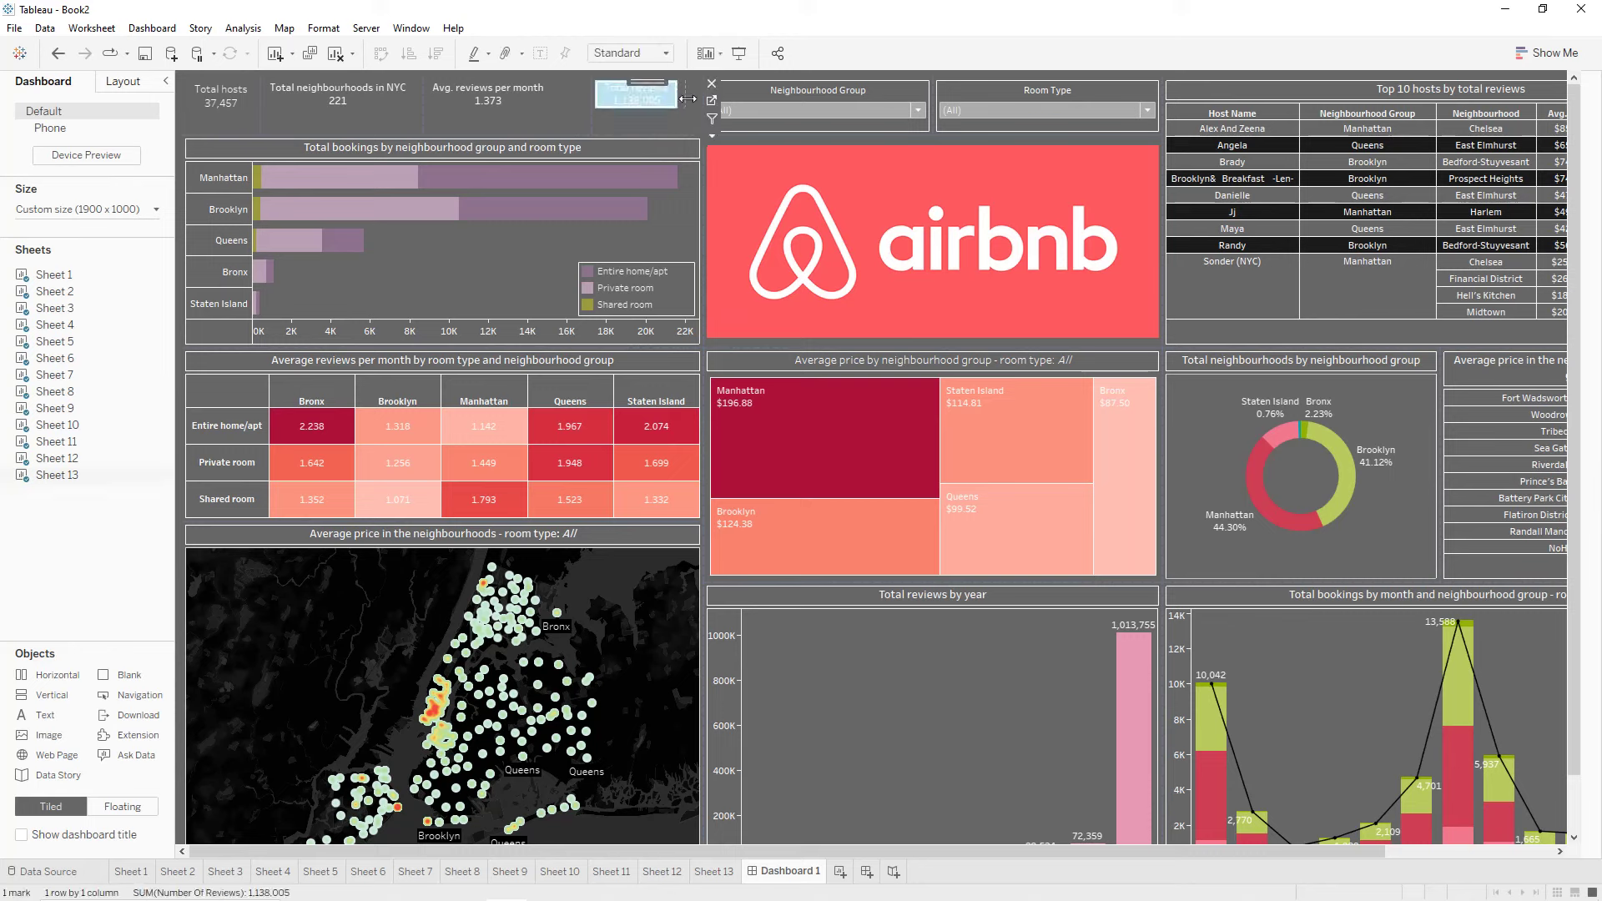
pyautogui.click(659, 107)
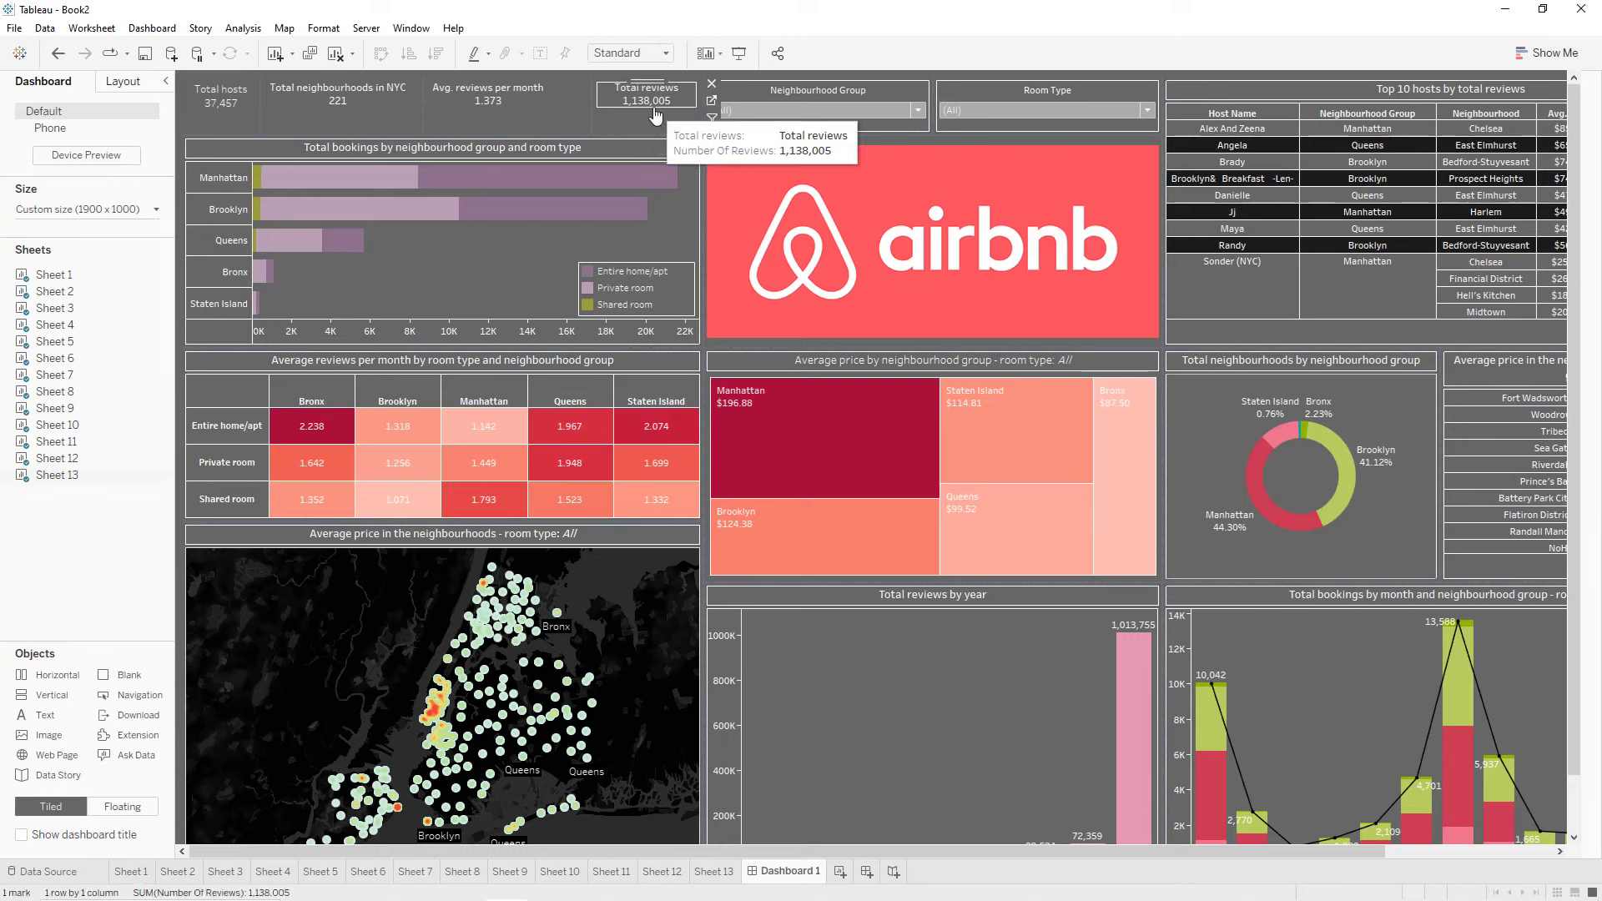
pyautogui.click(655, 109)
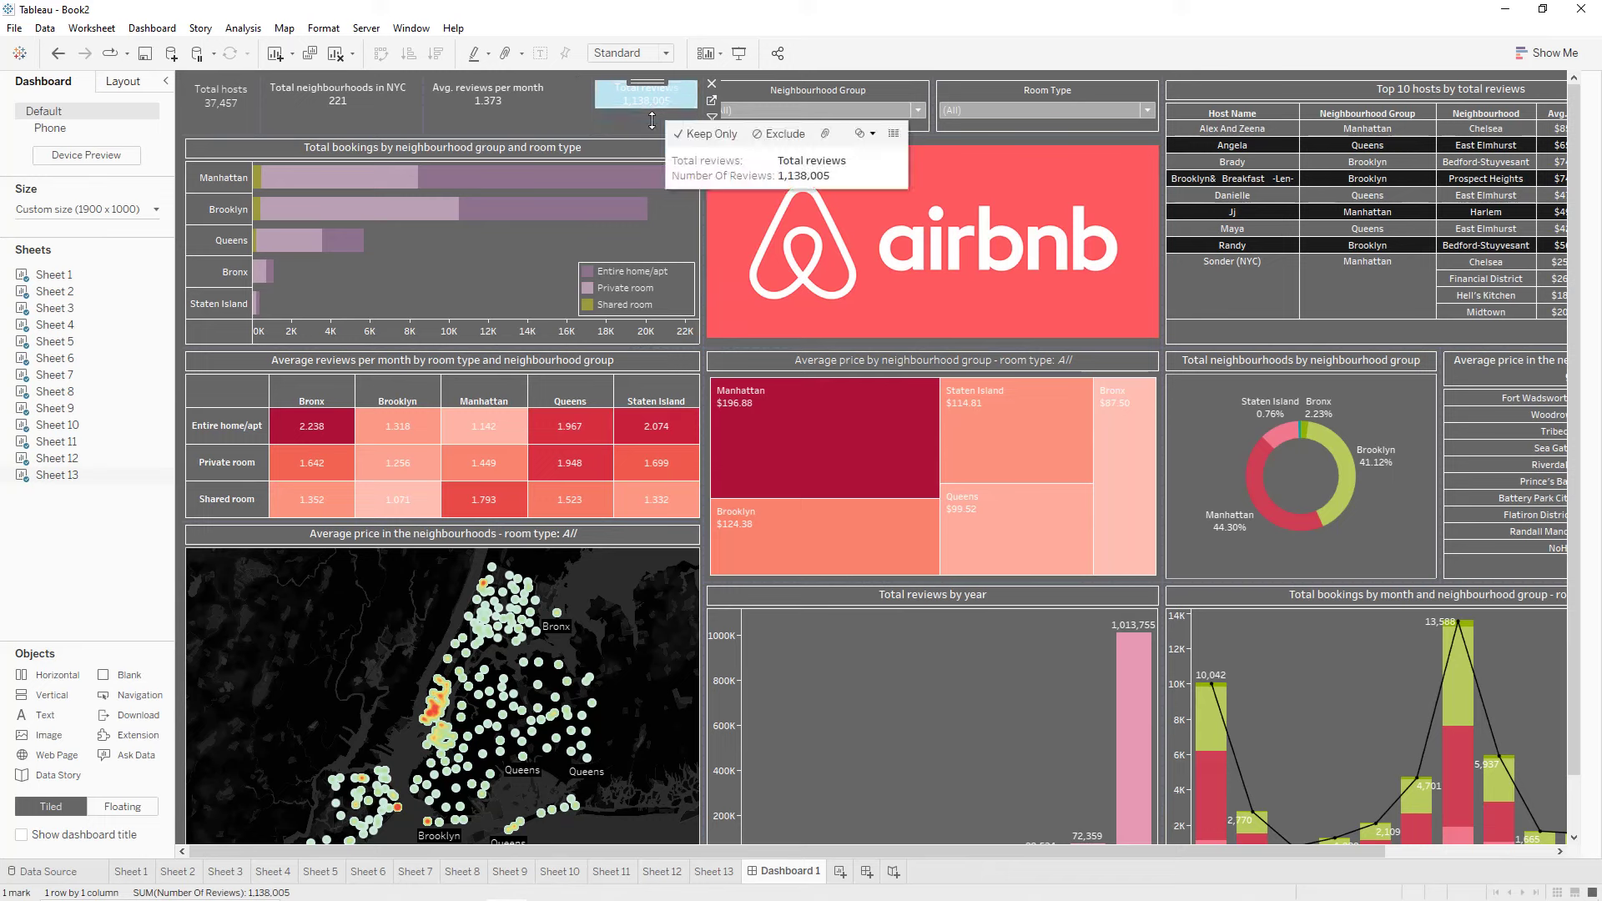
# Resize the Avg. reviews per month and Total neighbourhoods in NYC cells and tiles to centre them and align all four total figures.
pyautogui.click(550, 102)
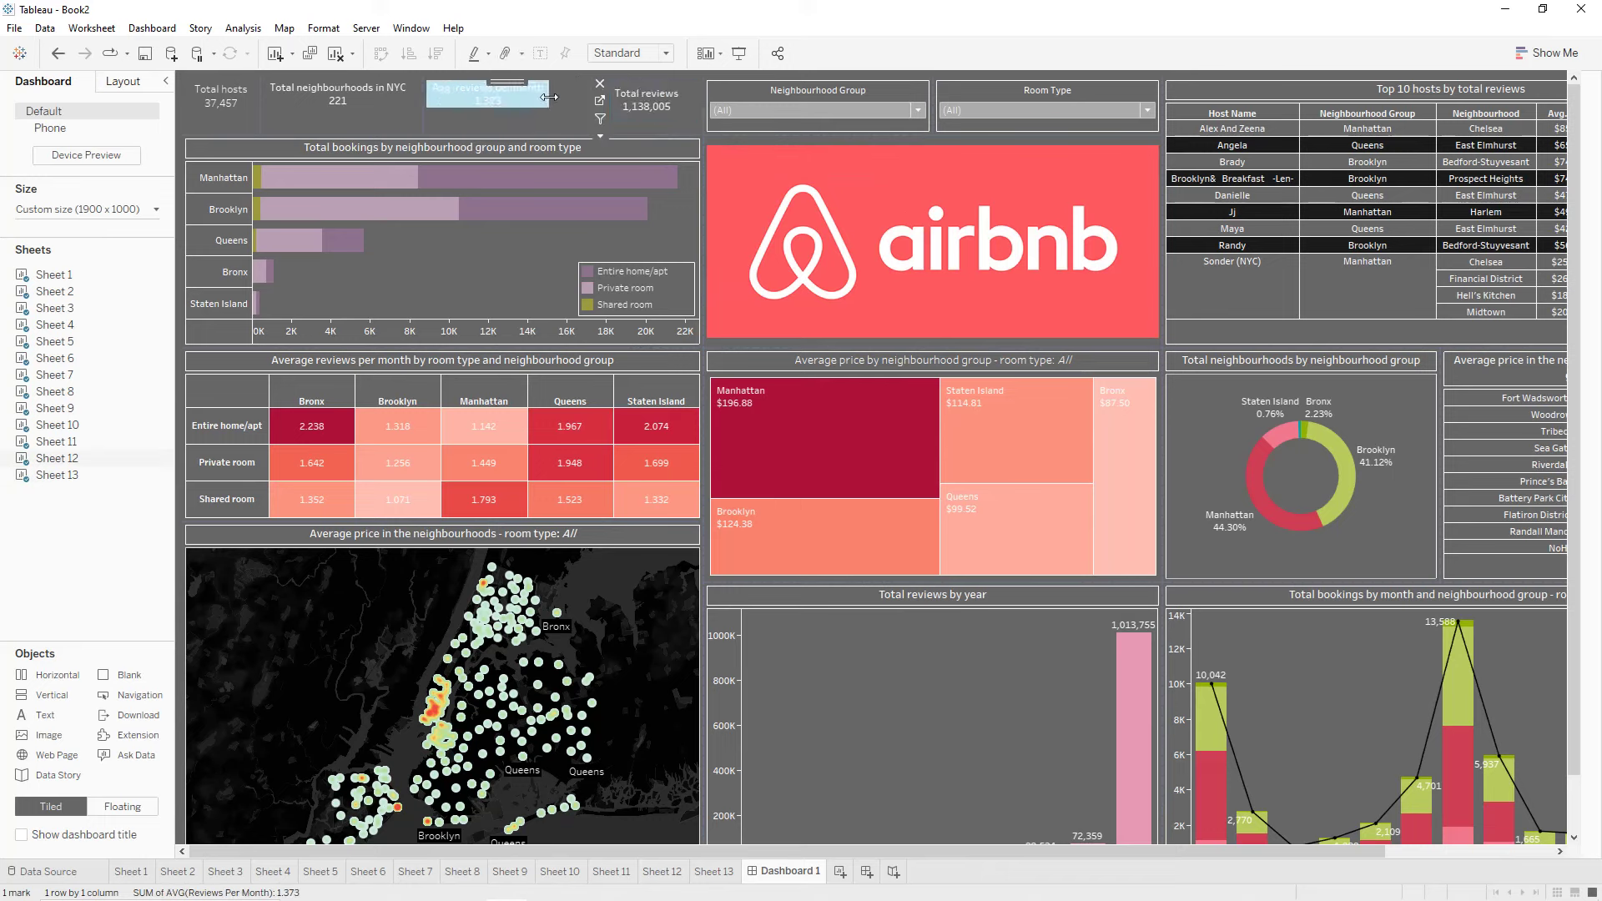
pyautogui.moveTo(575, 97); pyautogui.dragTo(541, 120)
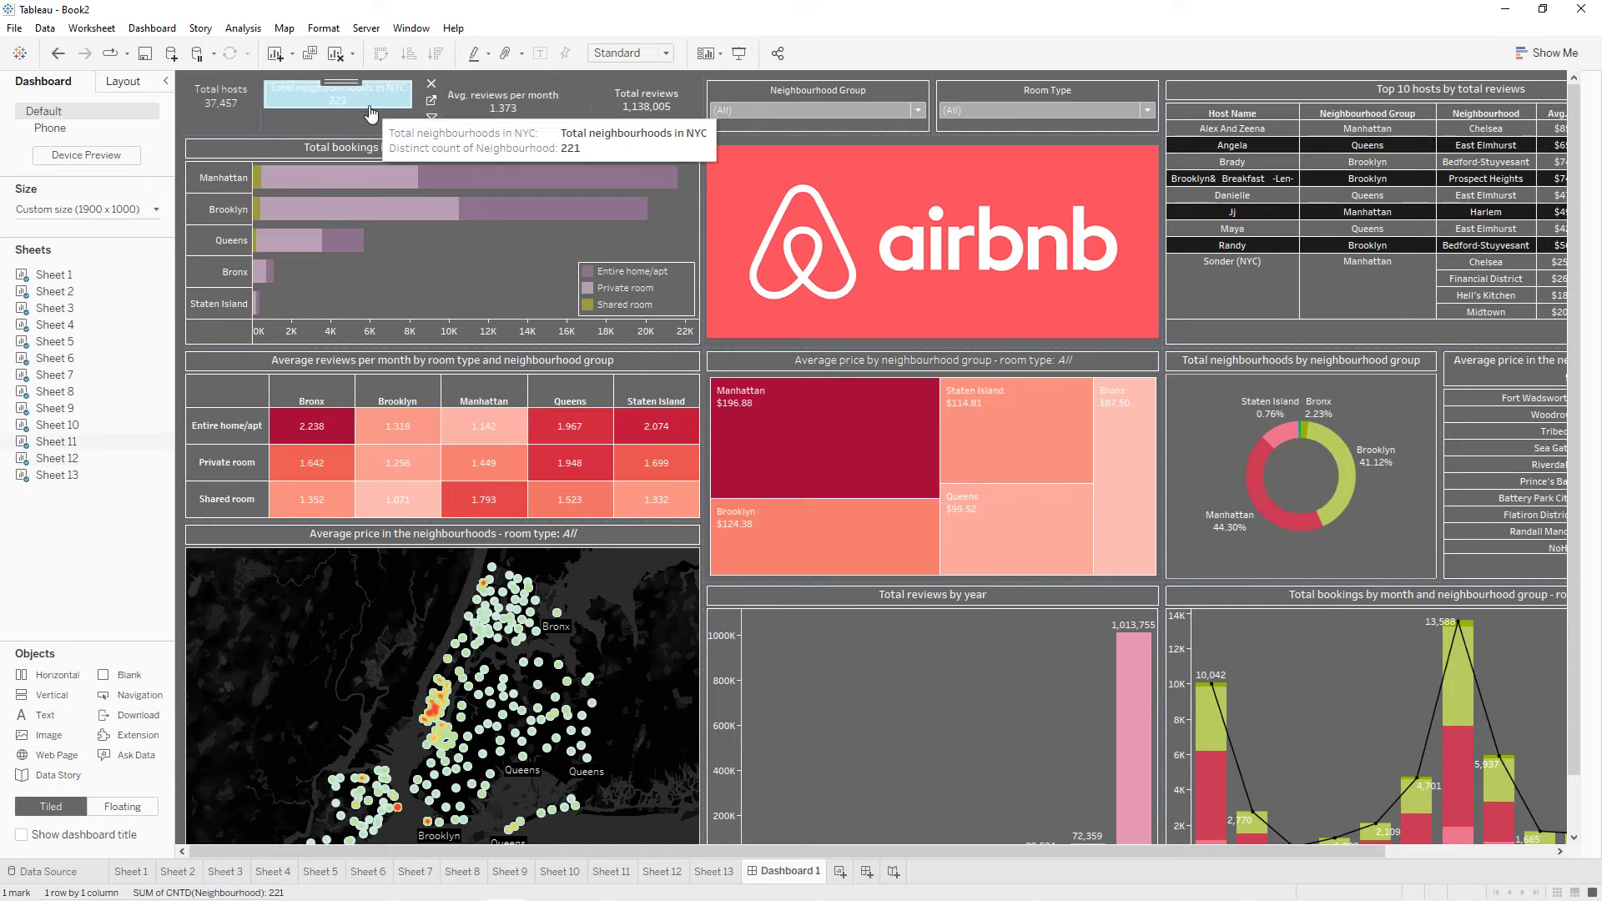
pyautogui.click(401, 108)
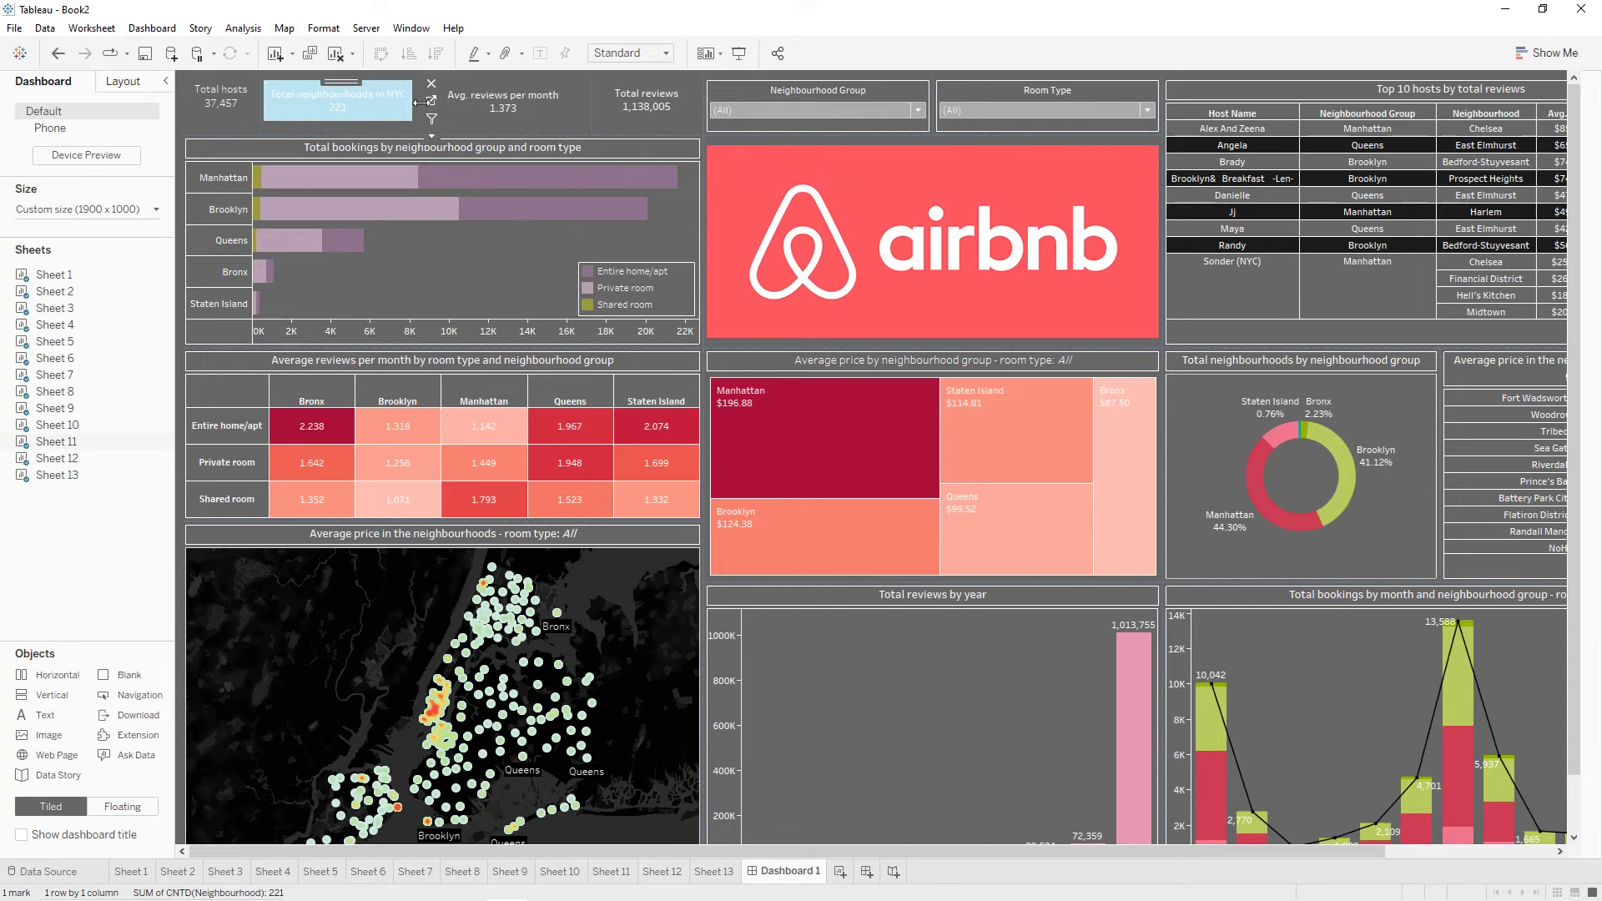
pyautogui.moveTo(412, 106); pyautogui.dragTo(424, 105)
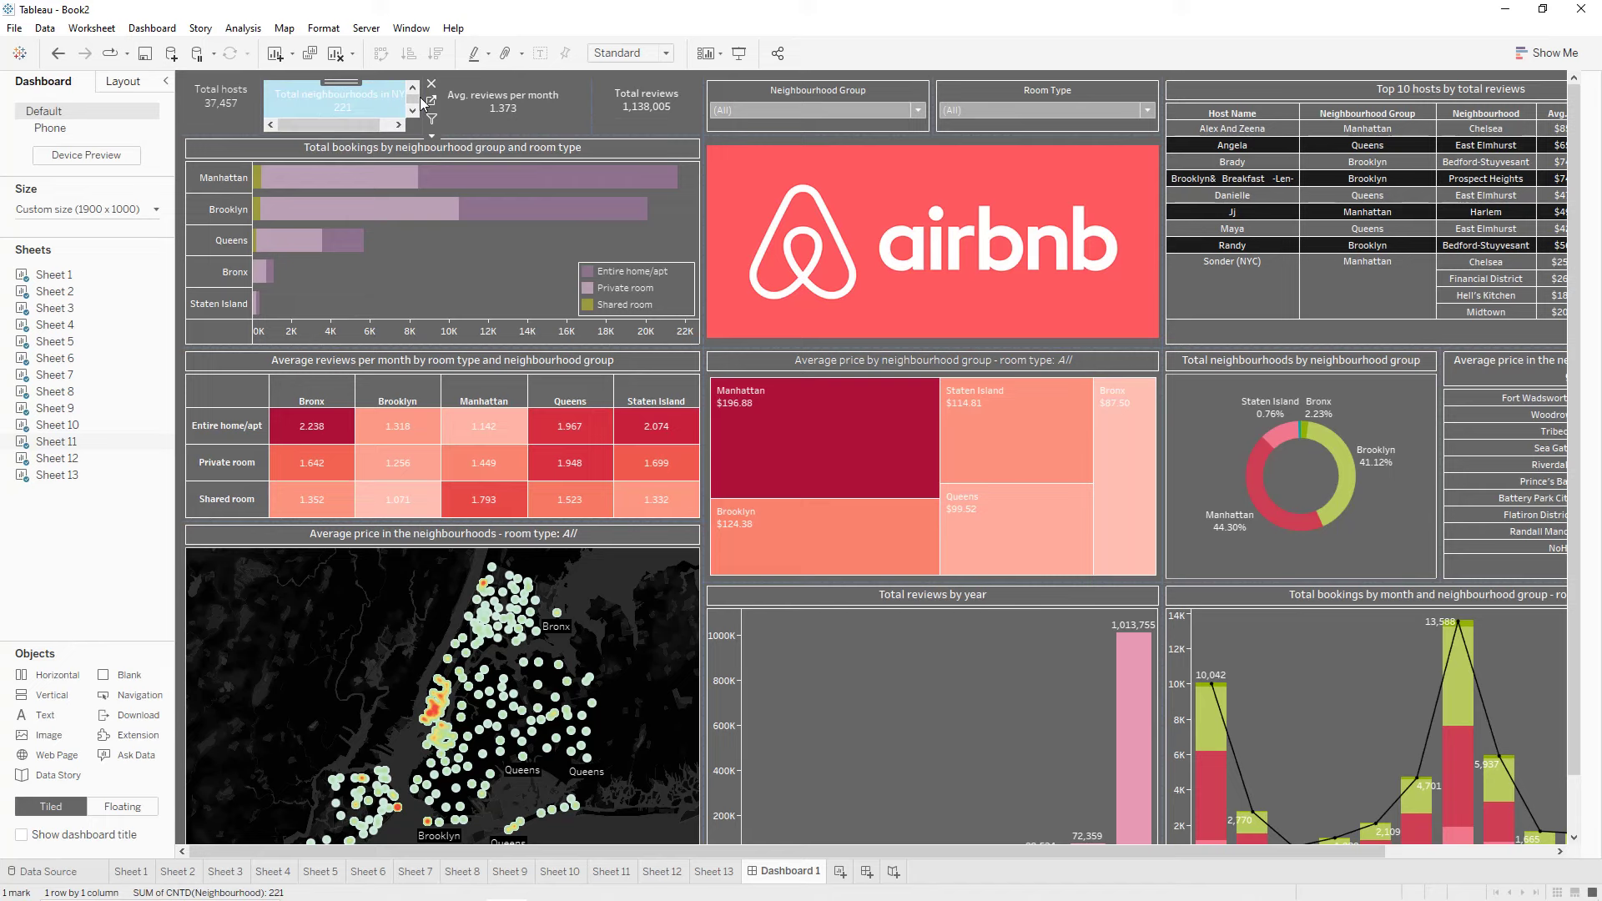
pyautogui.moveTo(261, 103); pyautogui.dragTo(268, 103)
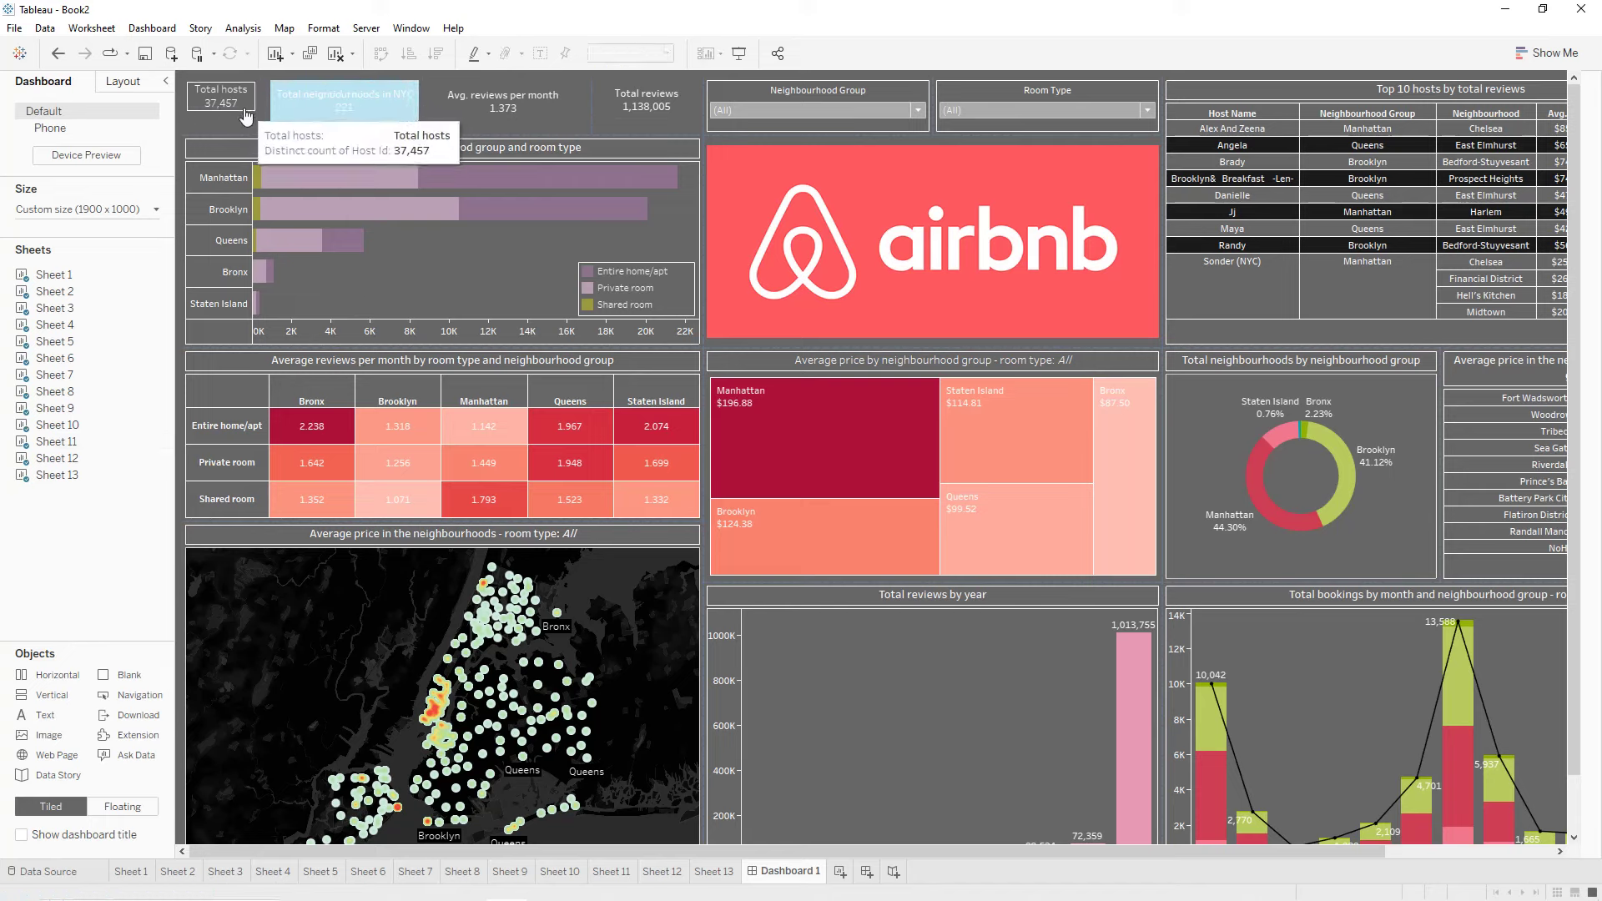
pyautogui.click(237, 111)
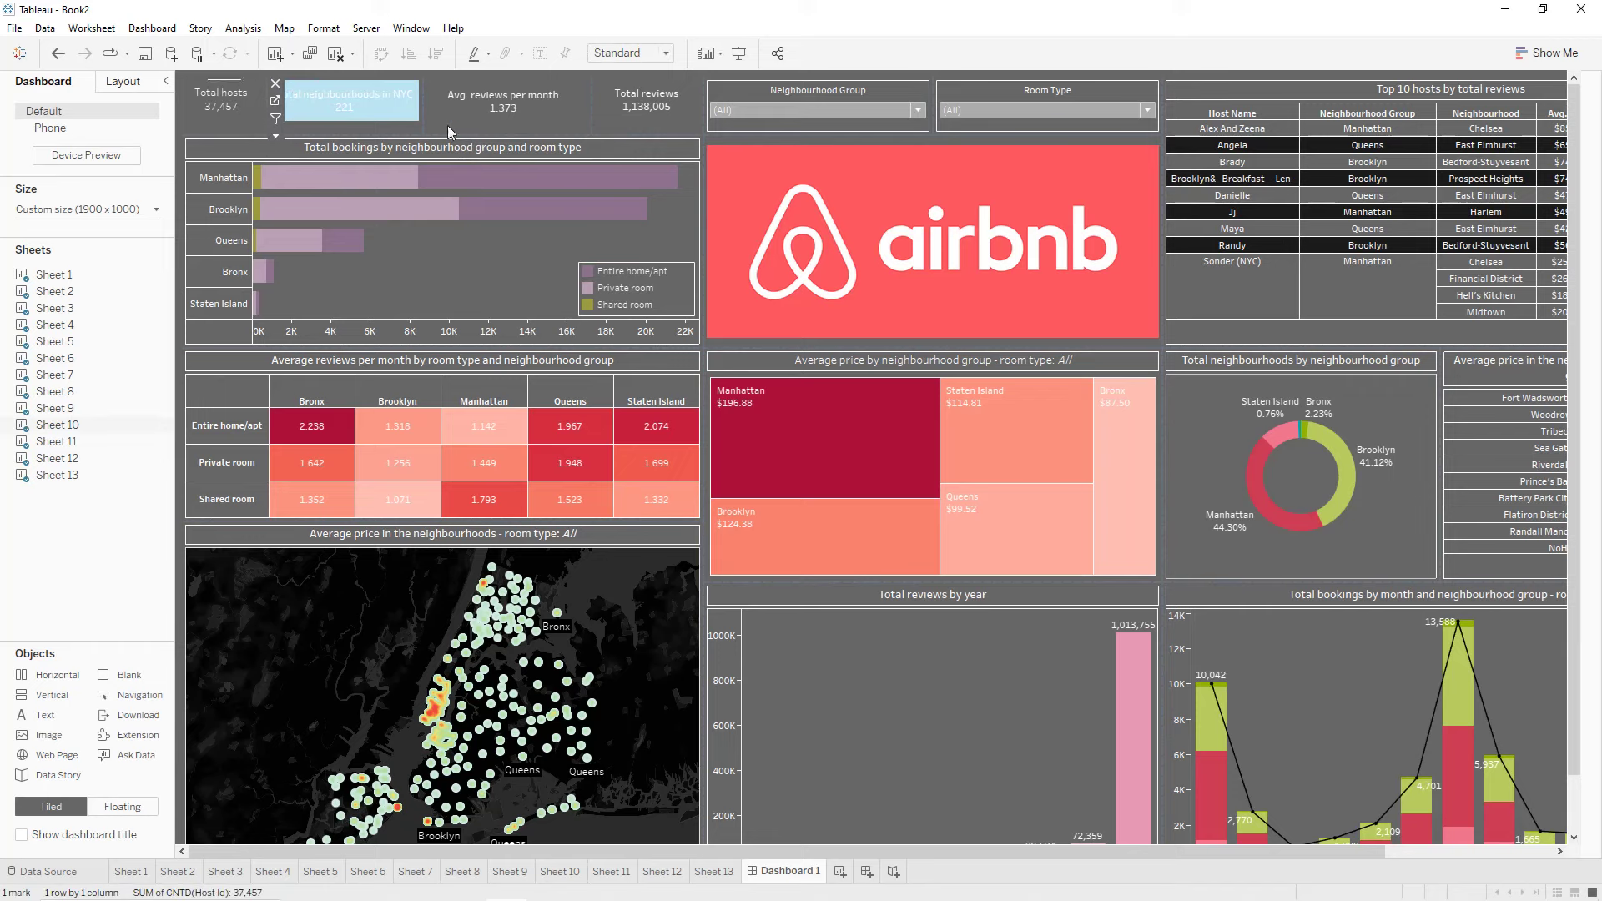
pyautogui.click(413, 129)
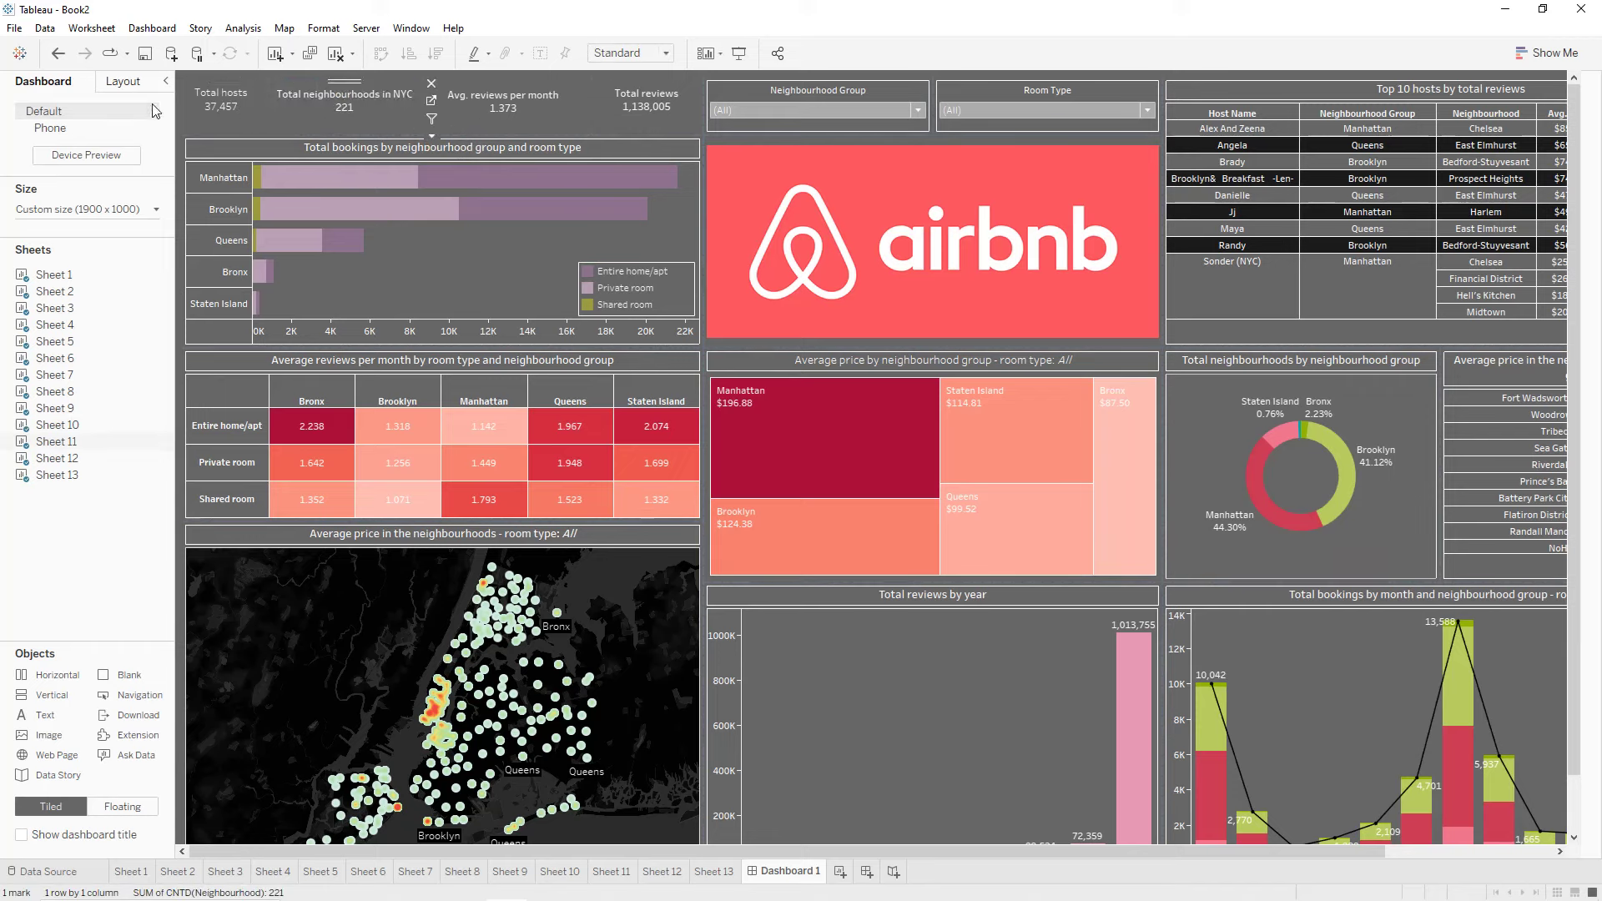
# Add a floating blank object with a white background and shrink it to a vertical divider 3 wide and 59 high.
pyautogui.click(115, 808)
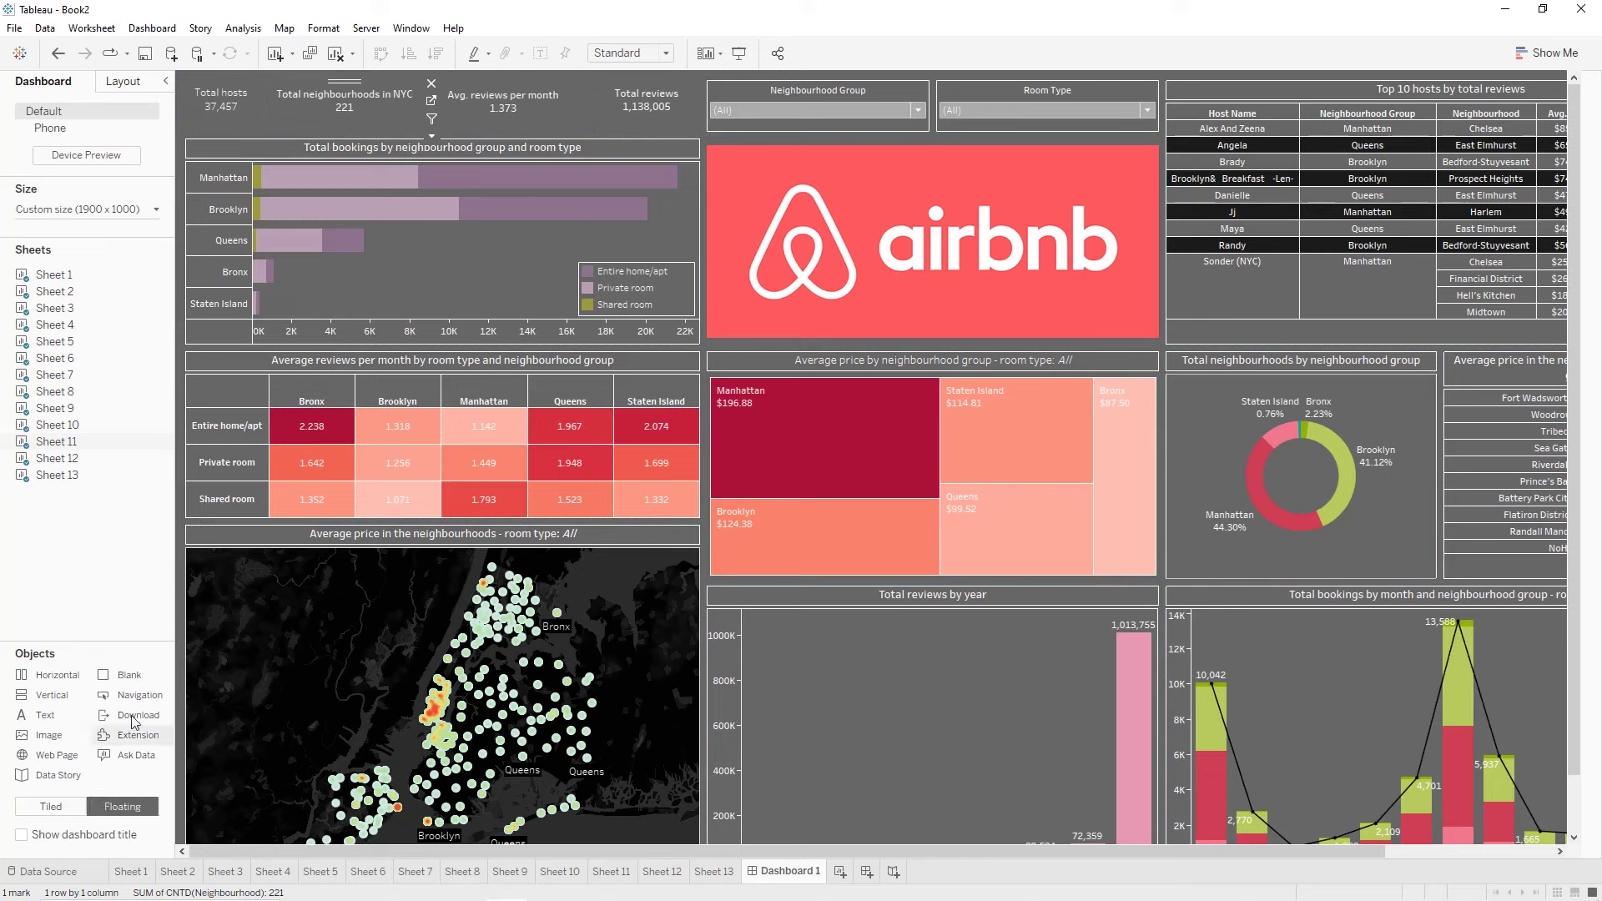
pyautogui.moveTo(132, 679); pyautogui.dragTo(86, 185)
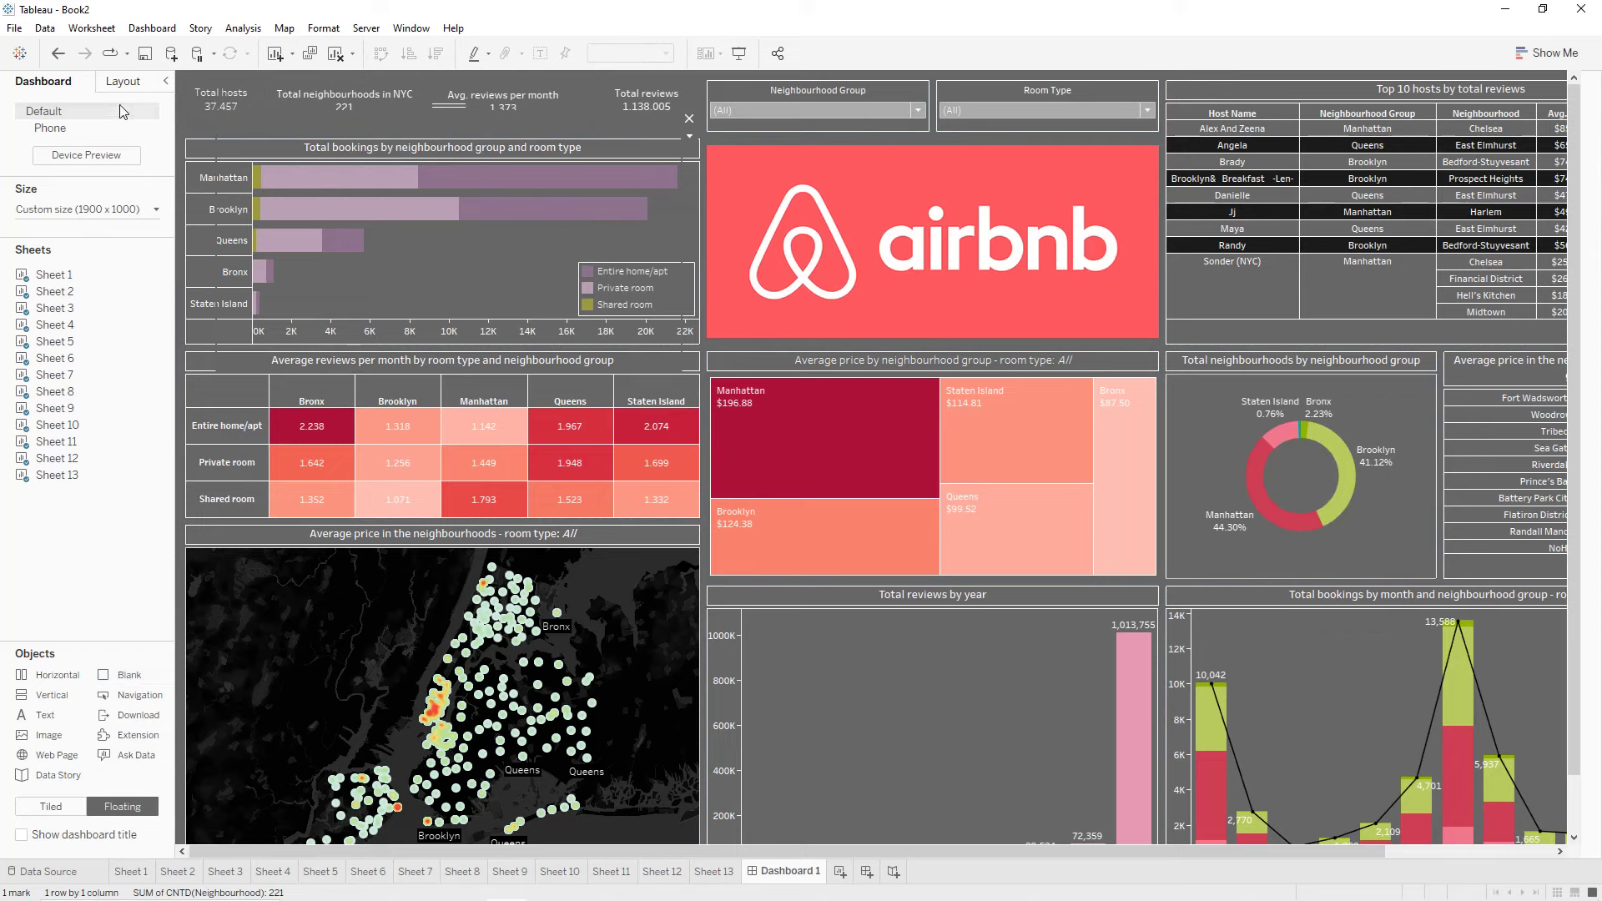
pyautogui.click(129, 83)
pyautogui.click(84, 379)
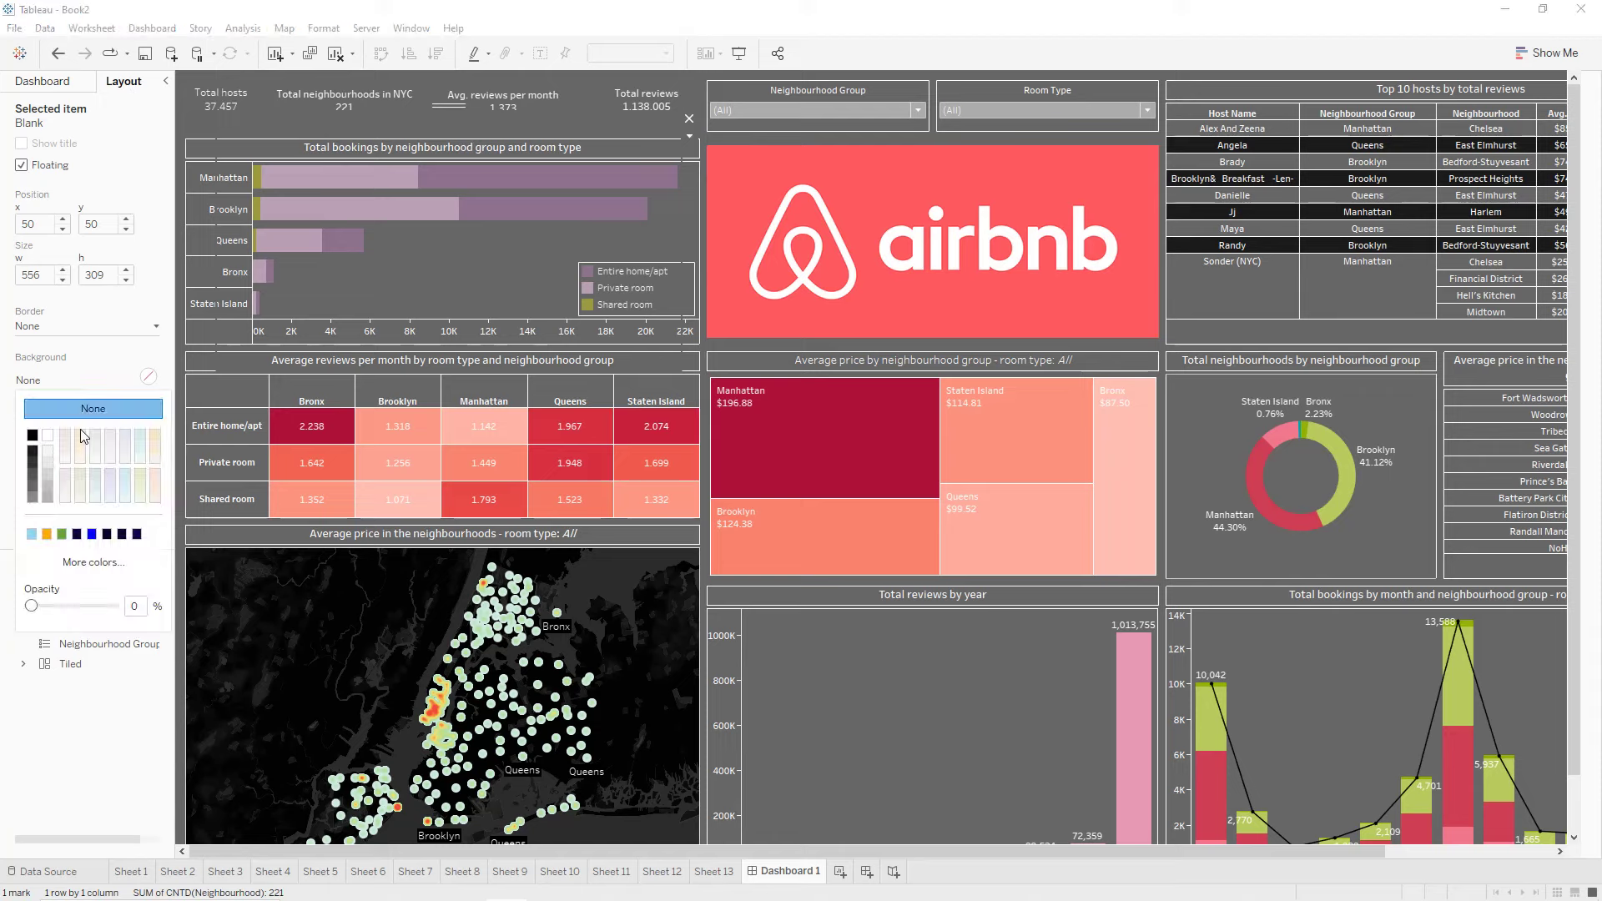
pyautogui.click(33, 435)
pyautogui.click(48, 436)
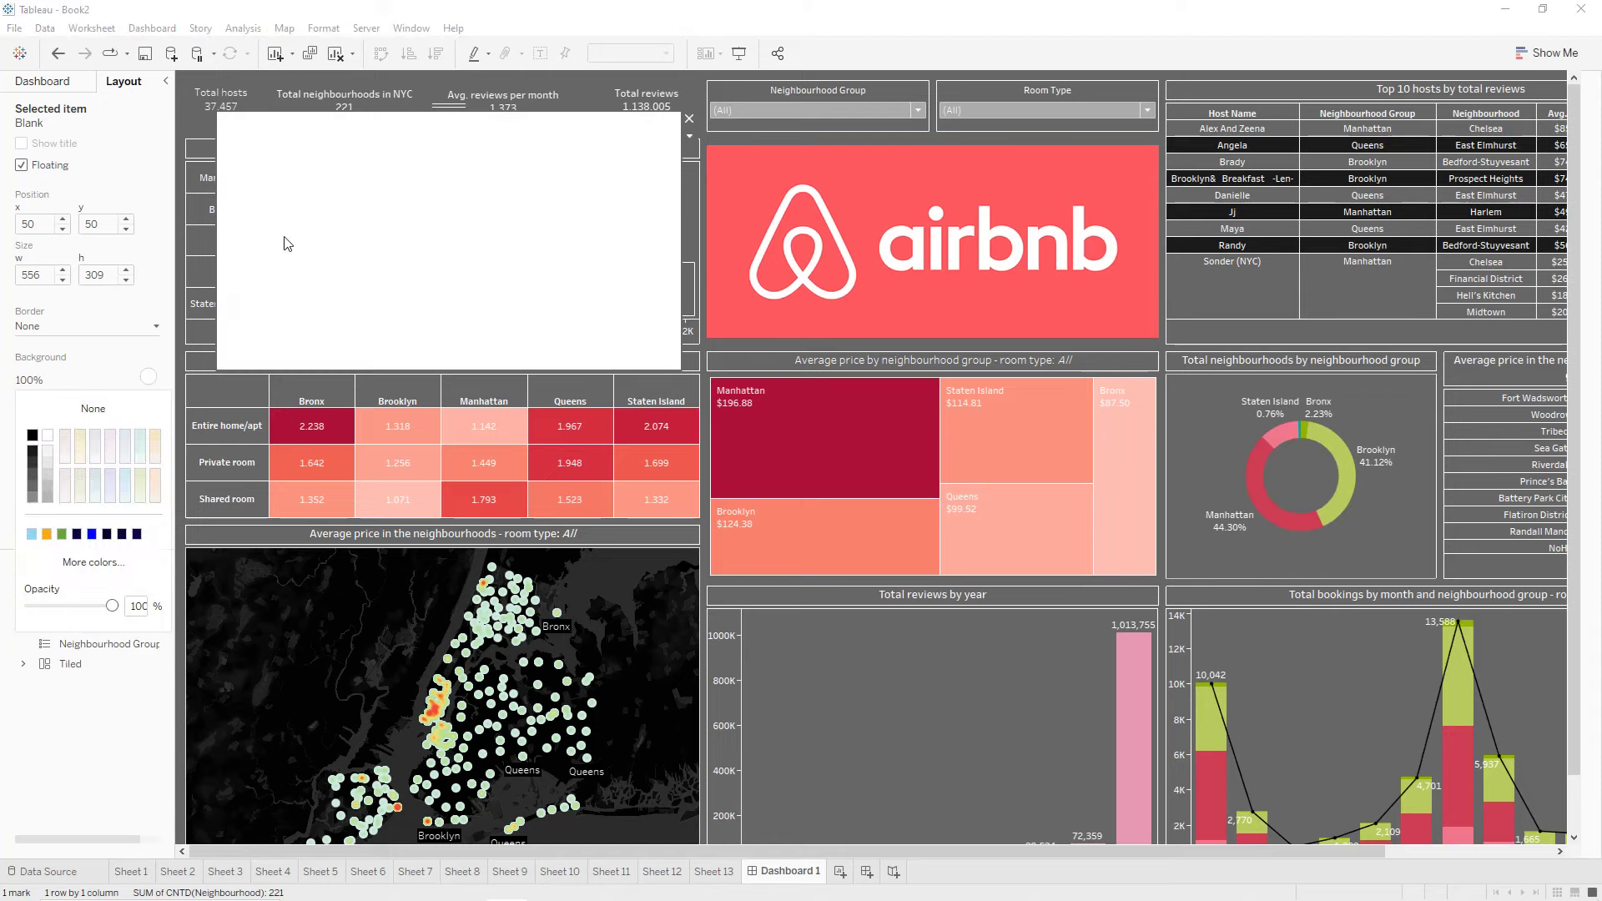
pyautogui.moveTo(215, 256); pyautogui.dragTo(636, 266)
pyautogui.moveTo(659, 371); pyautogui.dragTo(638, 159)
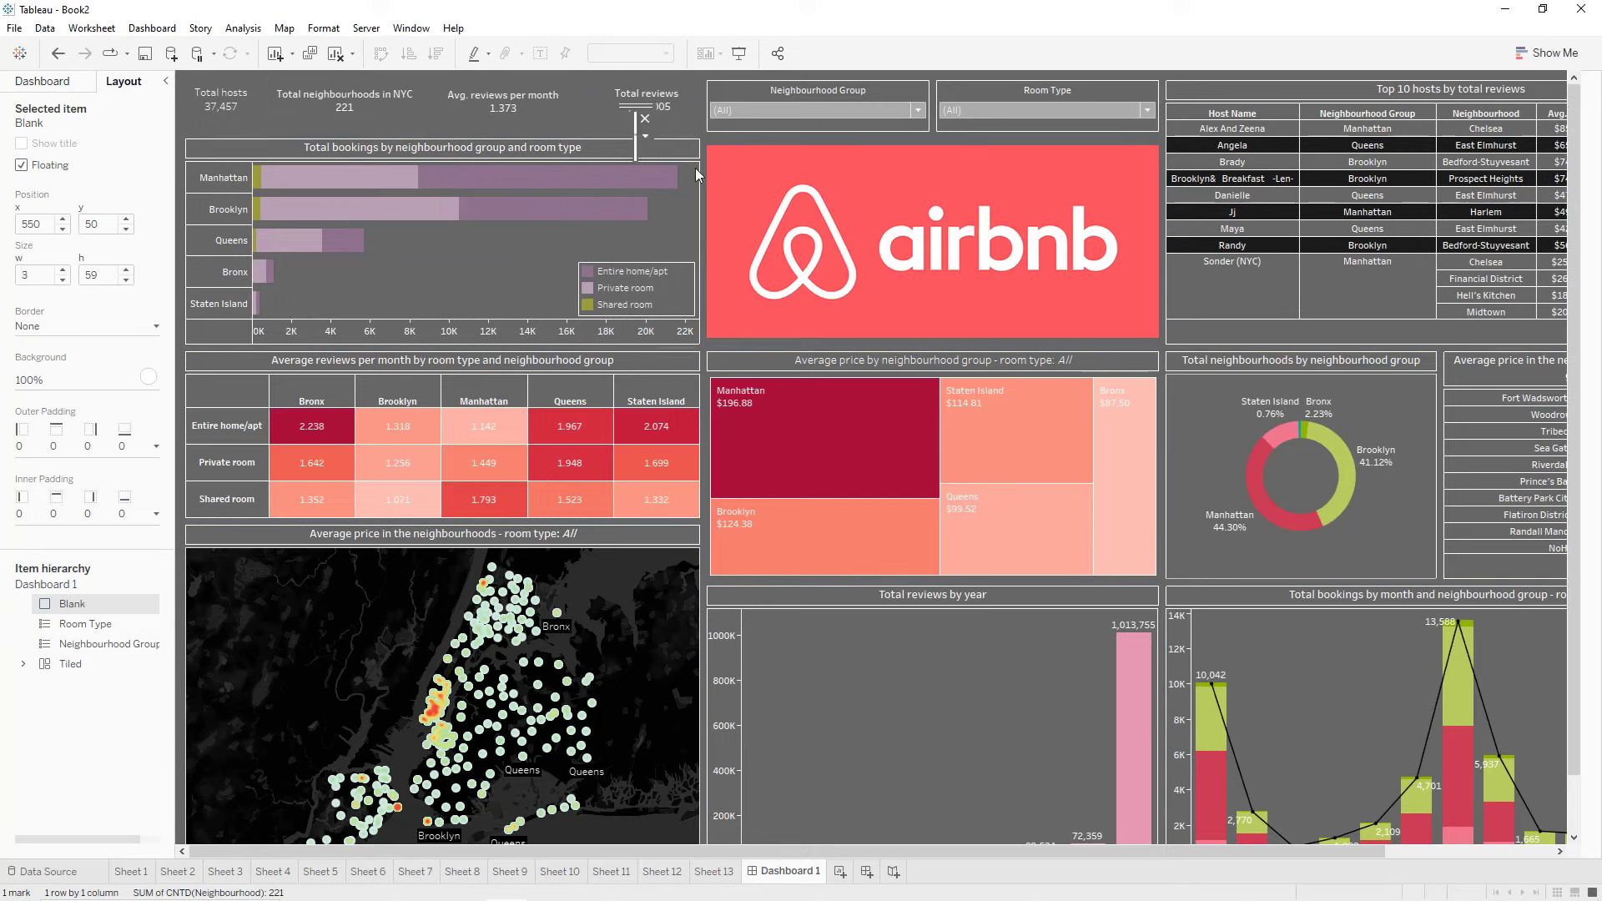
# Duplicate the white divider twice and place the three dividers between the four total figures.
pyautogui.hotkey('ctrl', 'c')
pyautogui.hotkey('ctrl', 'v')
pyautogui.hotkey('ctrl', 'v')
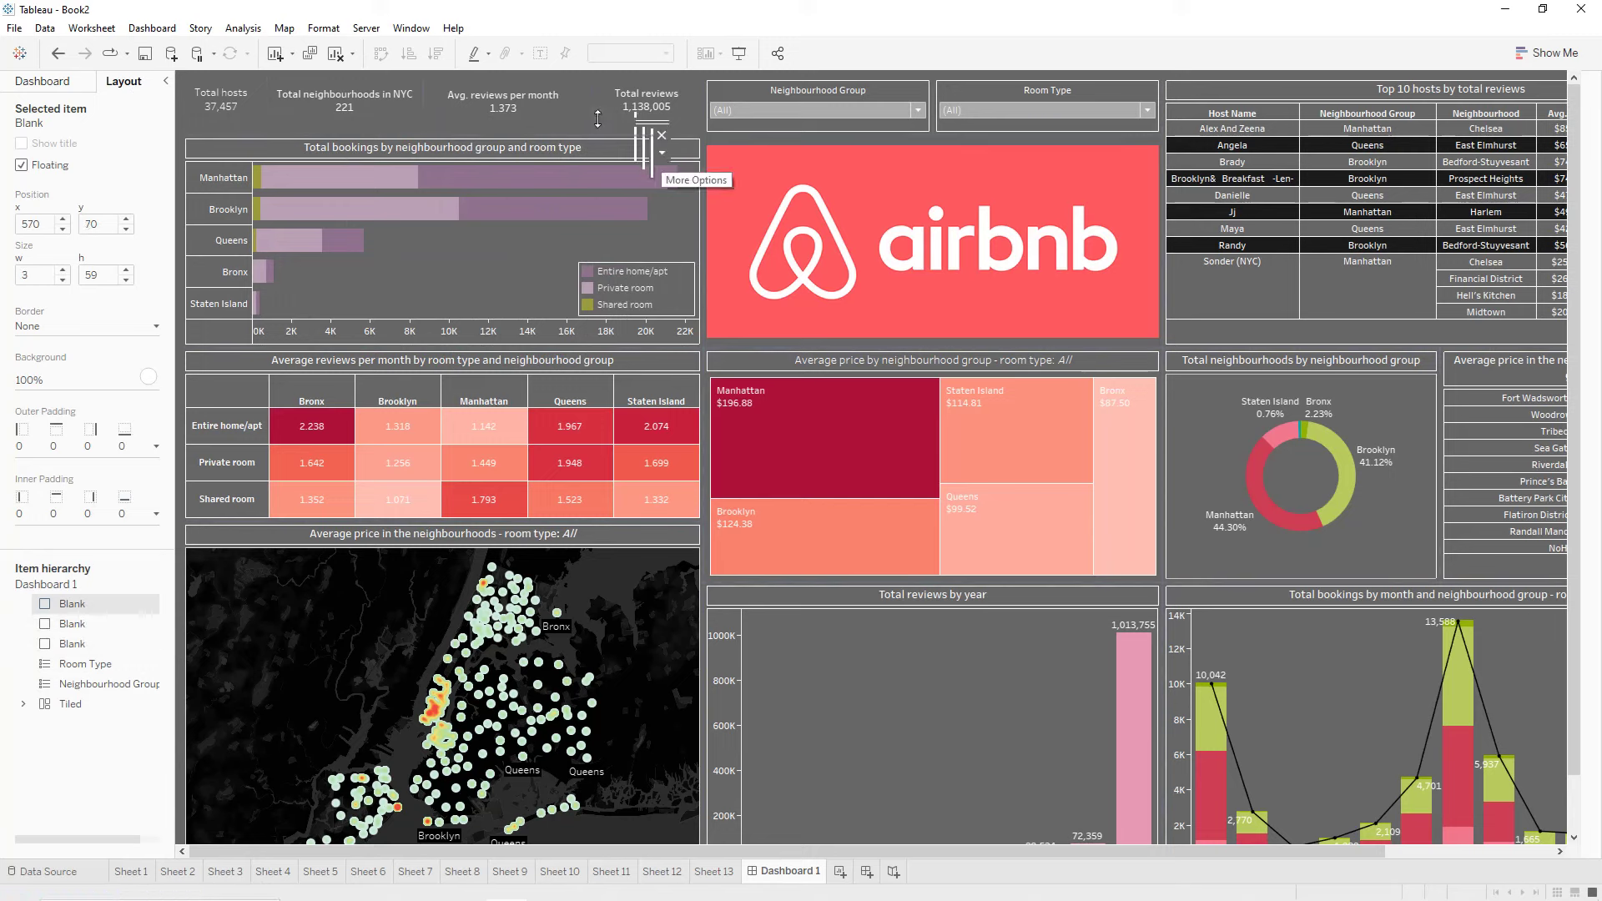
pyautogui.moveTo(632, 123); pyautogui.dragTo(589, 79)
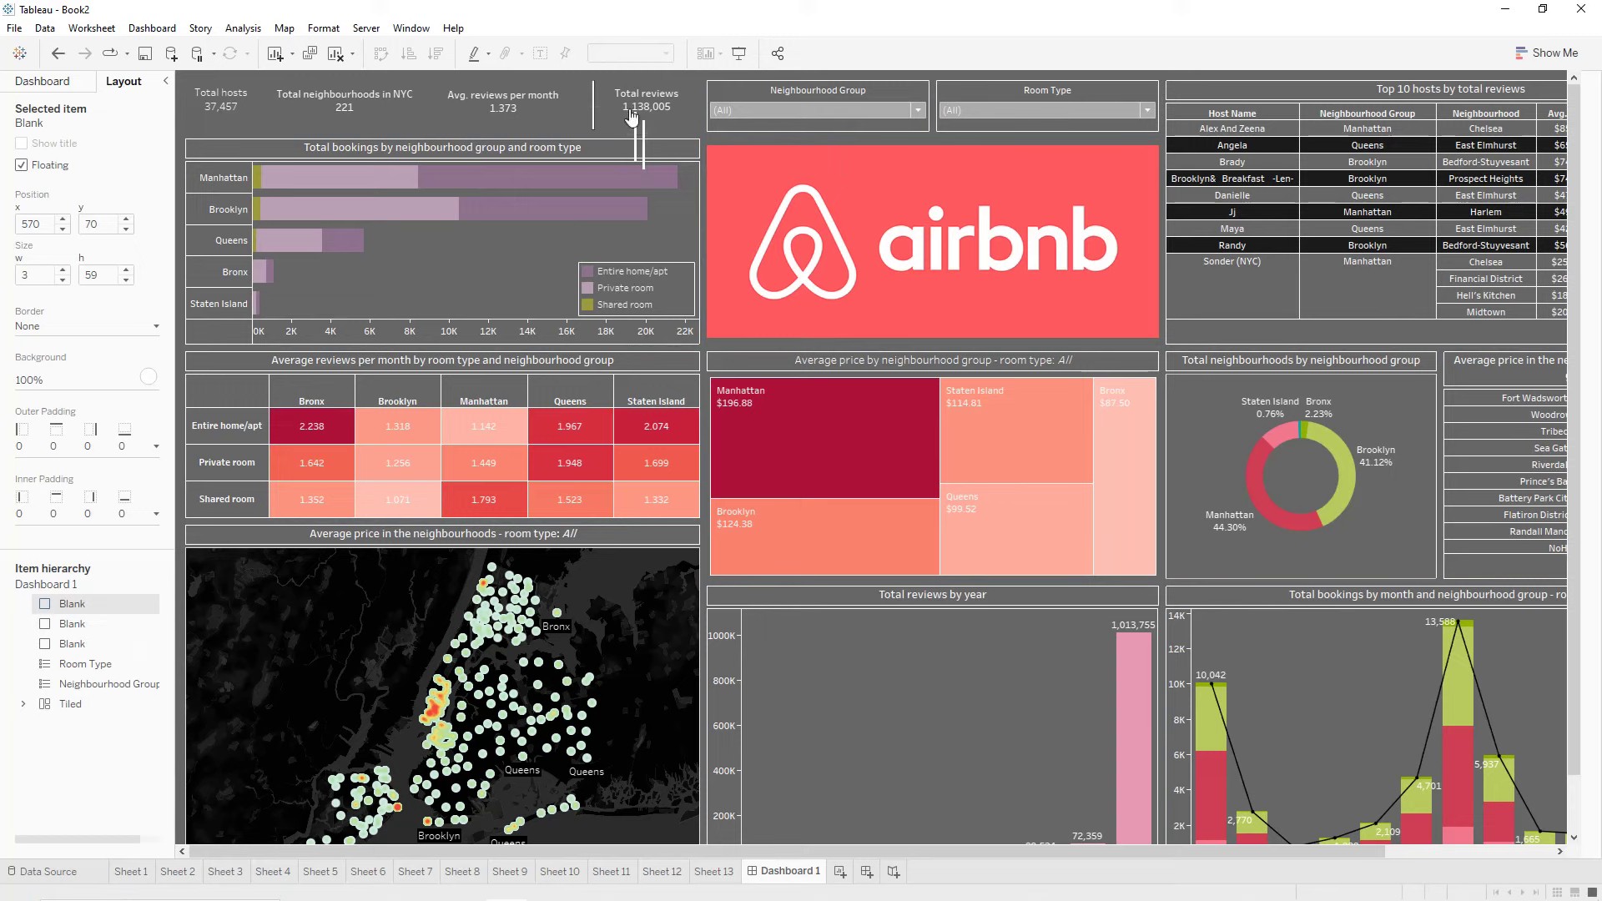
pyautogui.click(643, 135)
pyautogui.moveTo(650, 117); pyautogui.dragTo(432, 79)
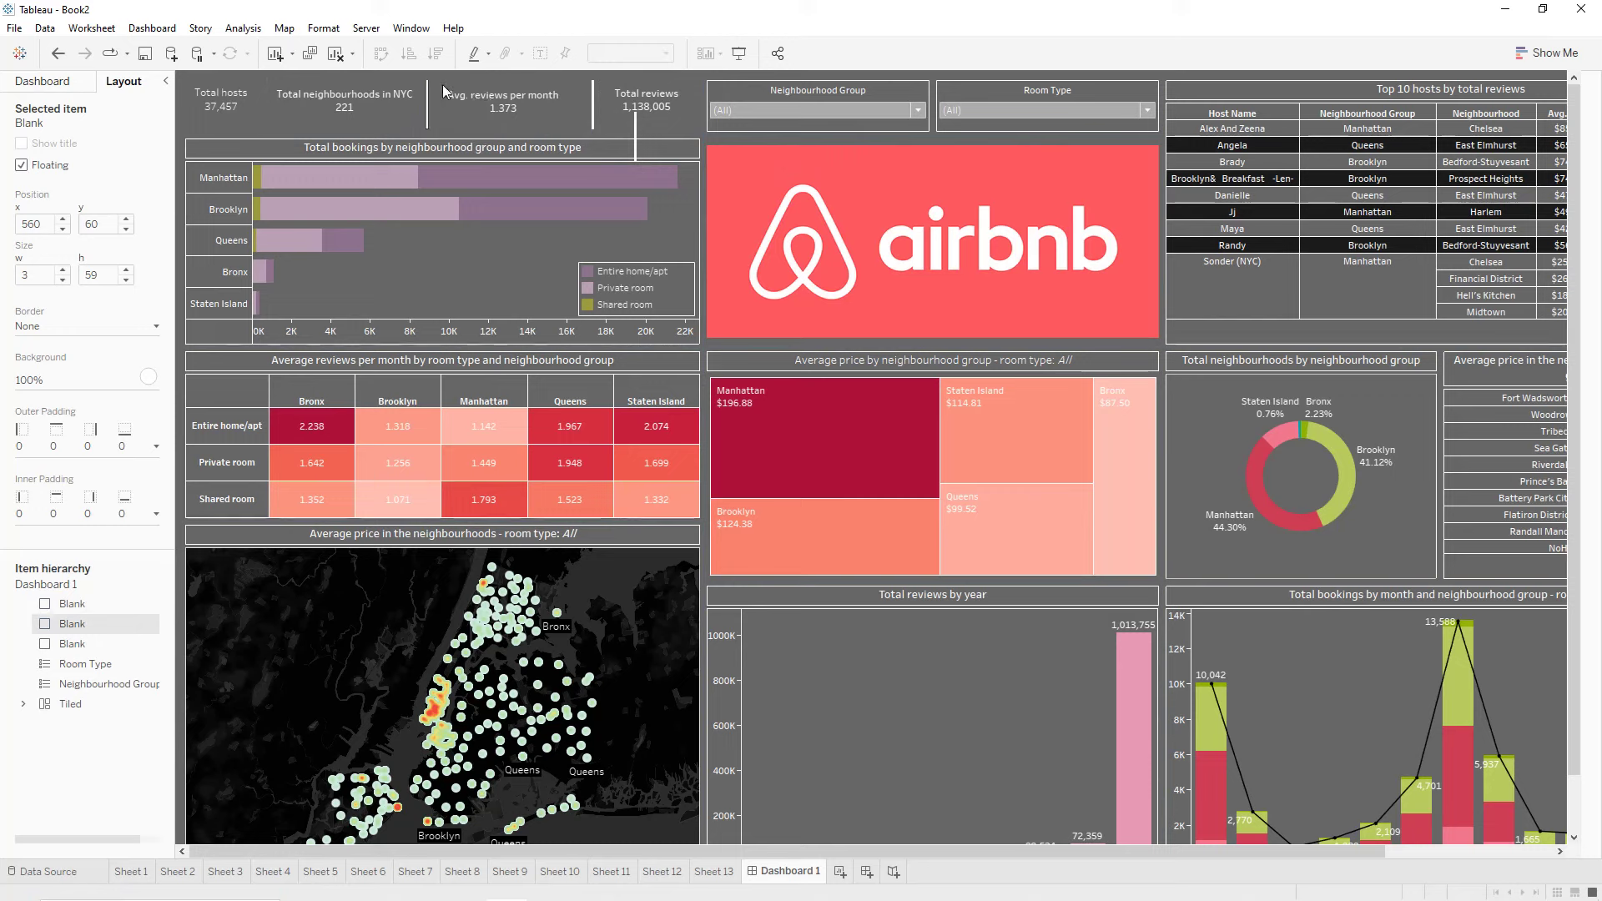
pyautogui.click(636, 133)
pyautogui.moveTo(636, 114); pyautogui.dragTo(266, 85)
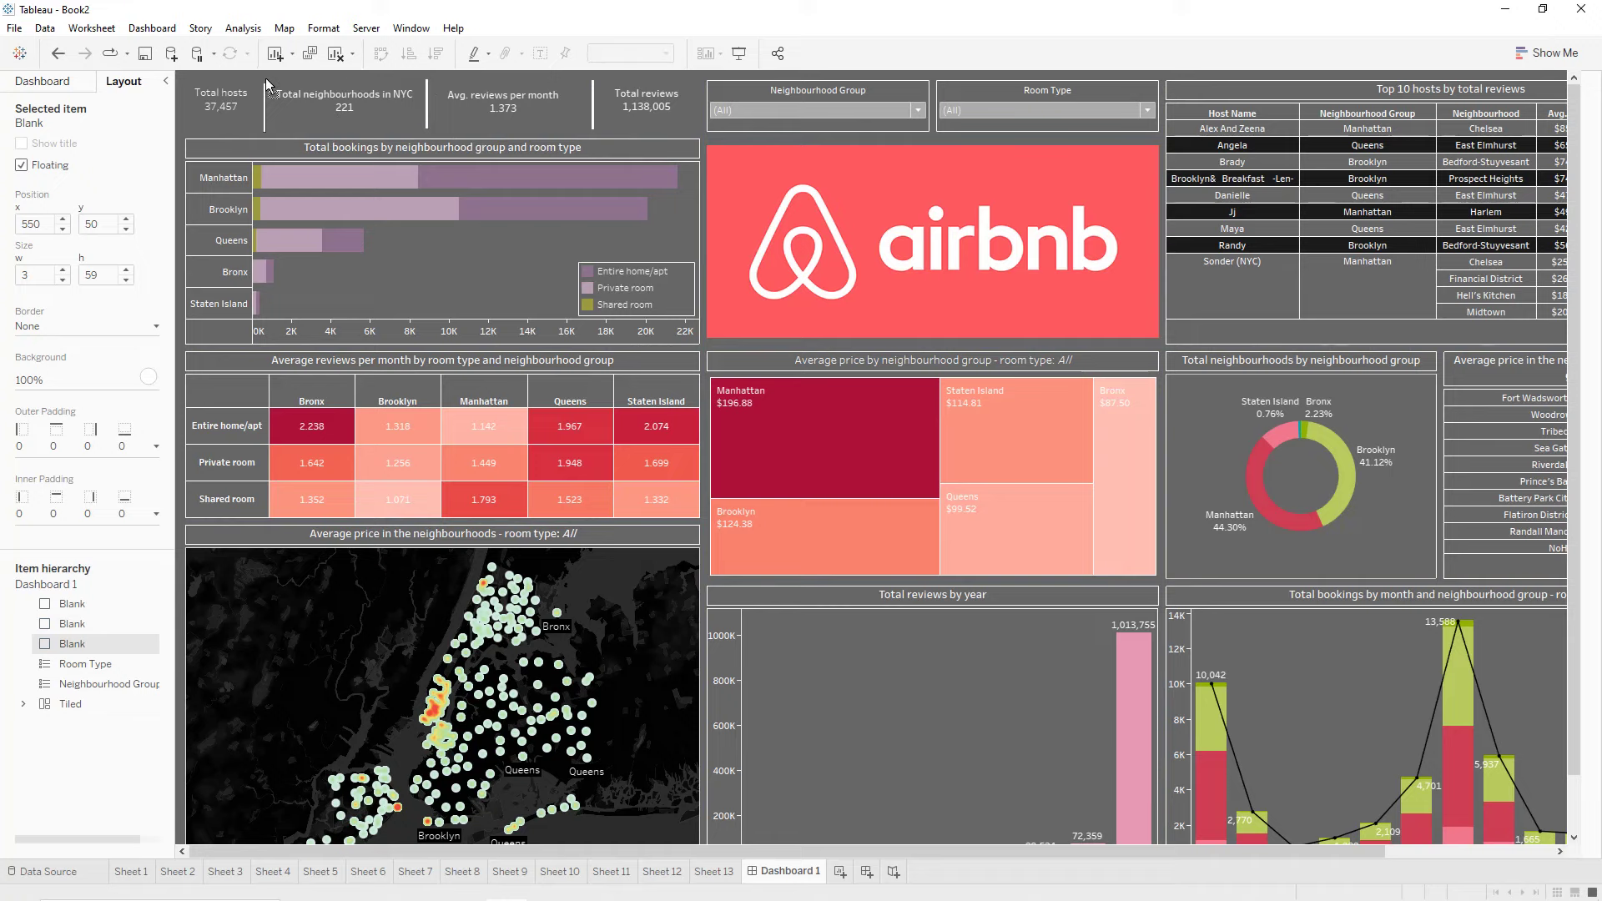
pyautogui.click(267, 83)
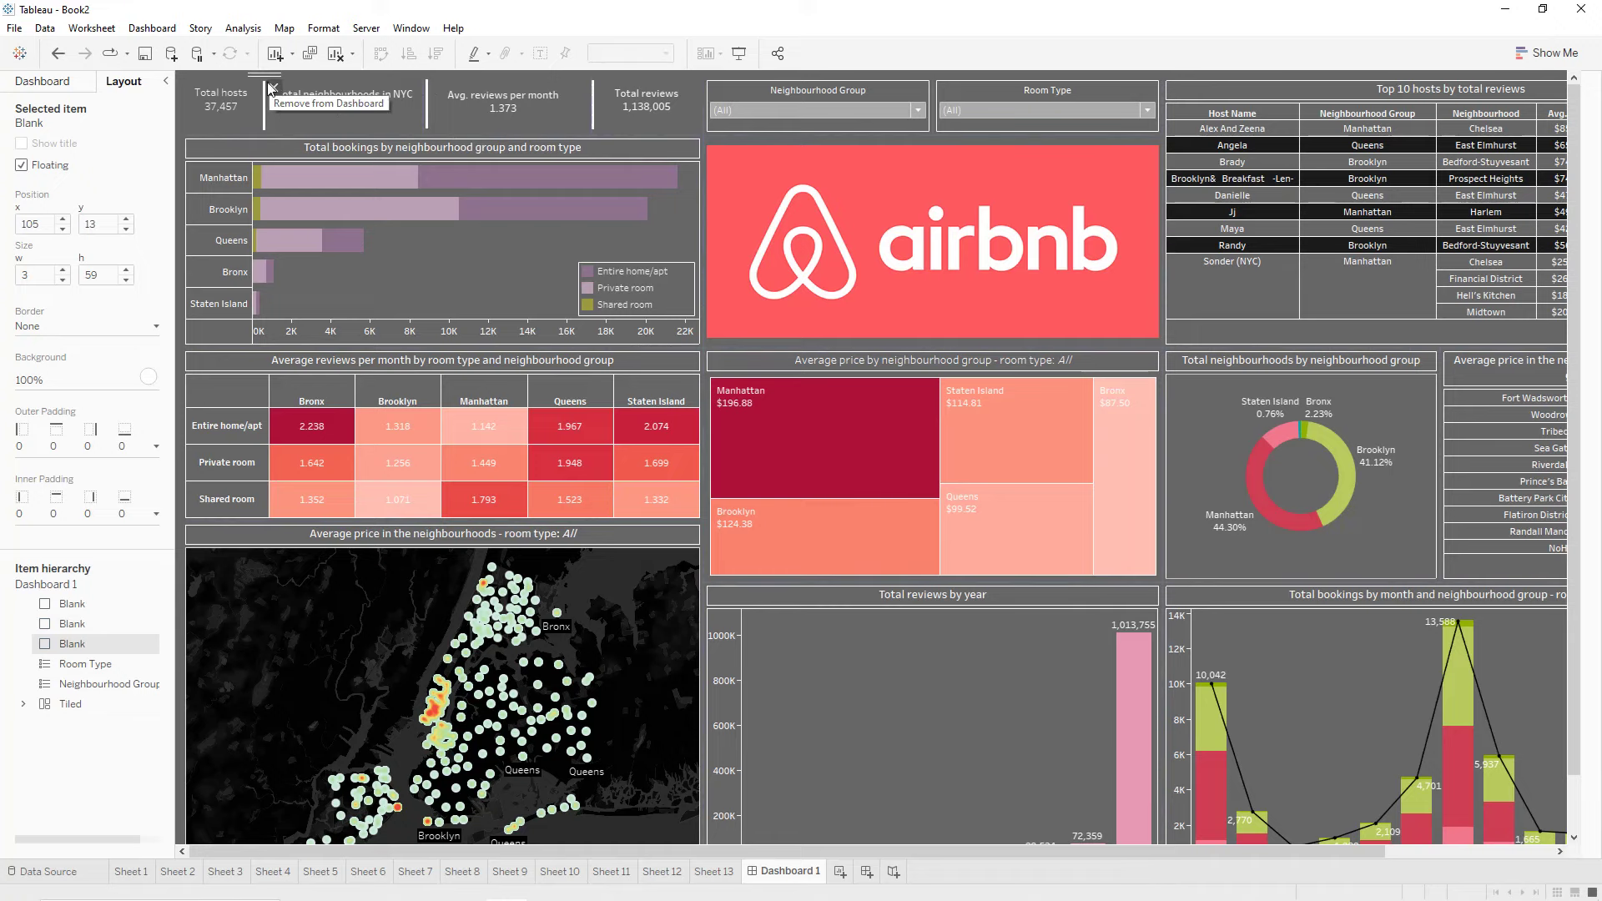
# Collapse the side pane, show the dashboard in presentation mode and check Staten Island highlighting from the colour legend.
pyautogui.click(166, 80)
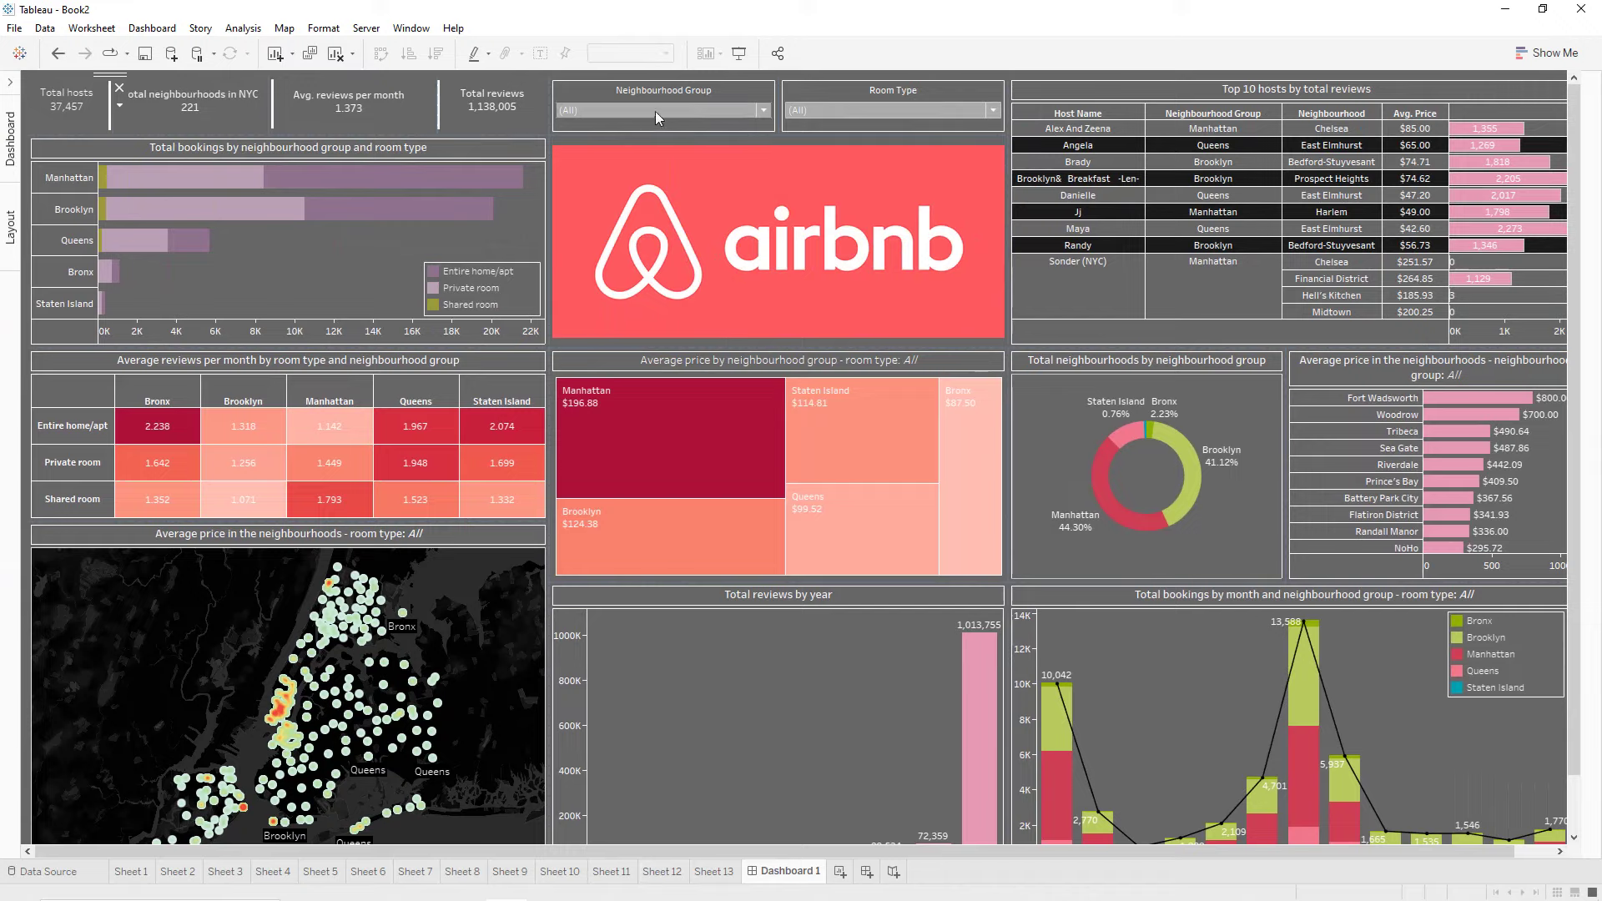
pyautogui.click(738, 52)
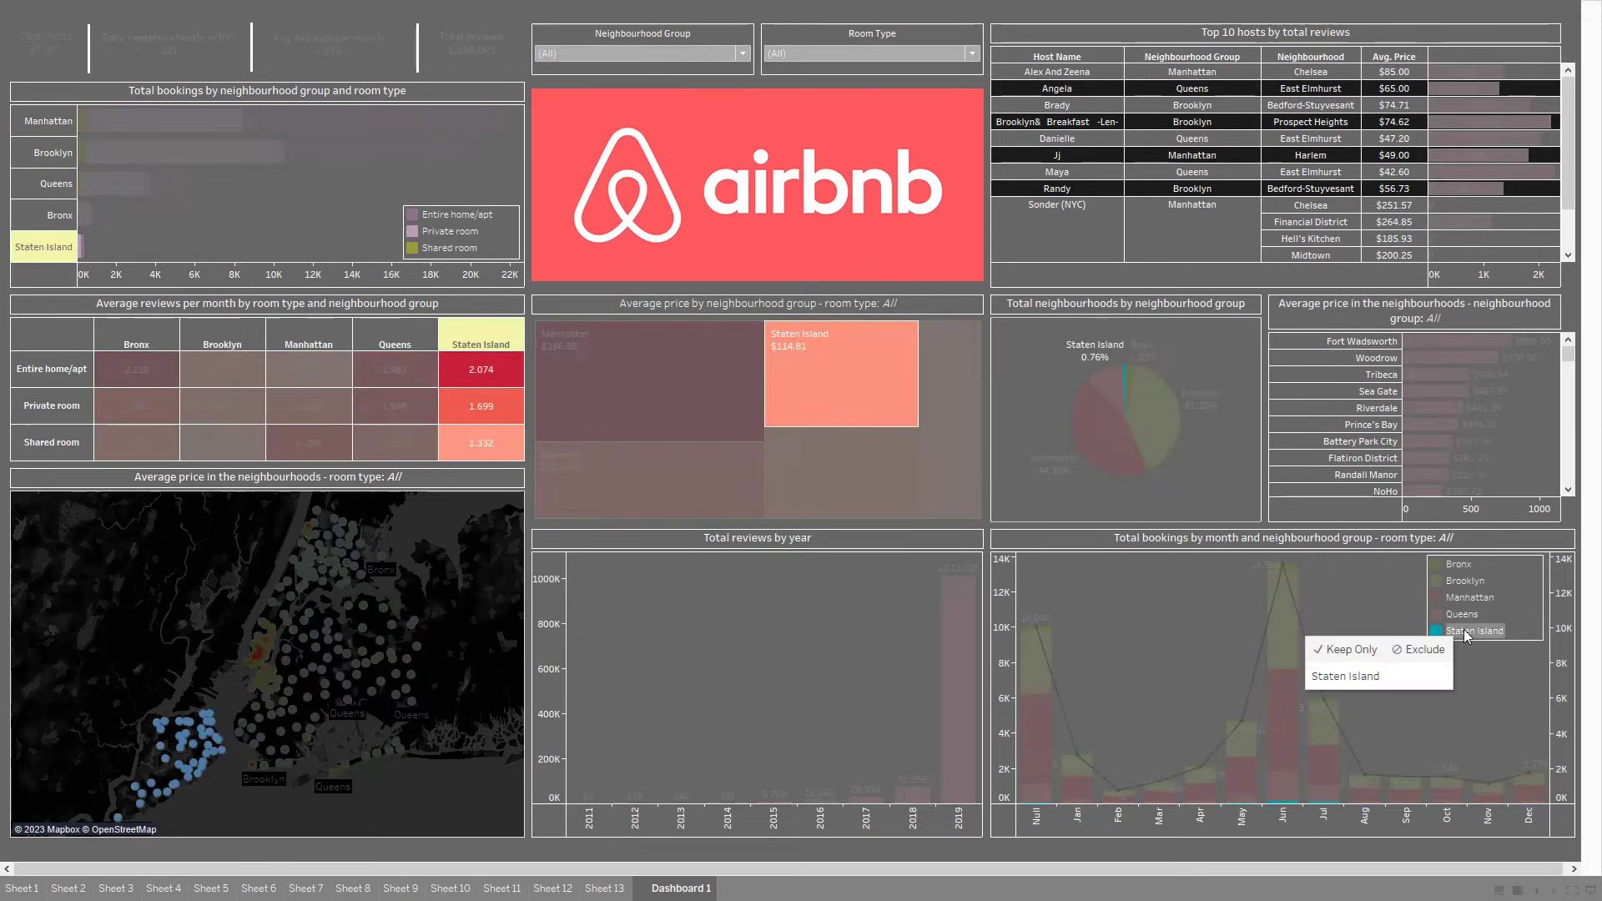
pyautogui.click(1467, 632)
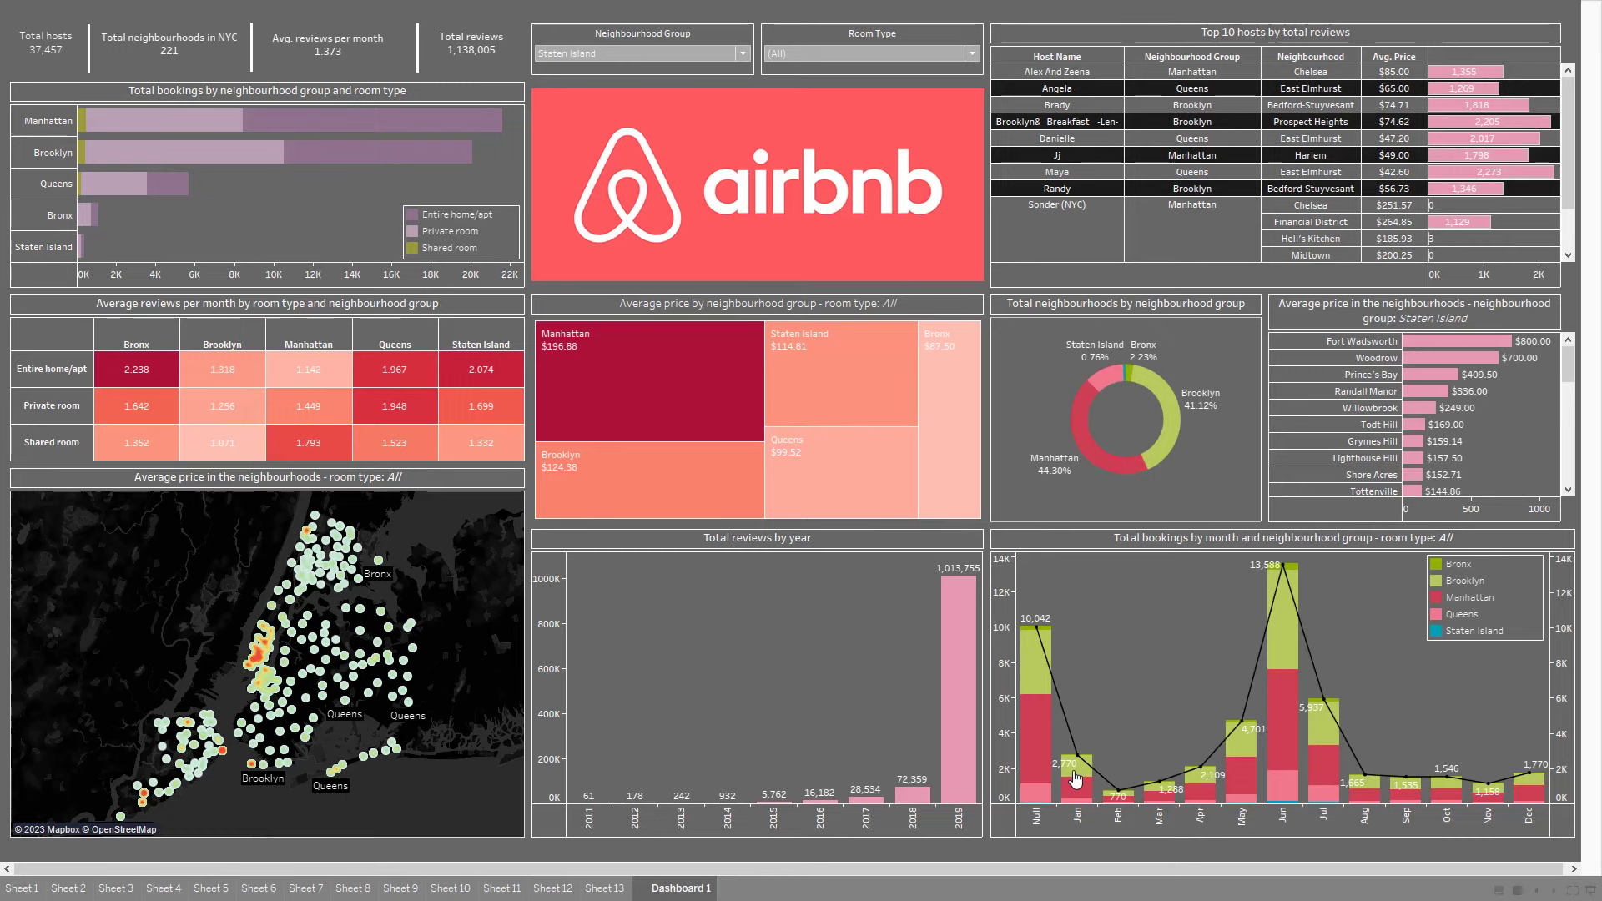
# Hide the Null month in the chart of total bookings by month and neighbourhood group.
pyautogui.rightClick(1040, 822)
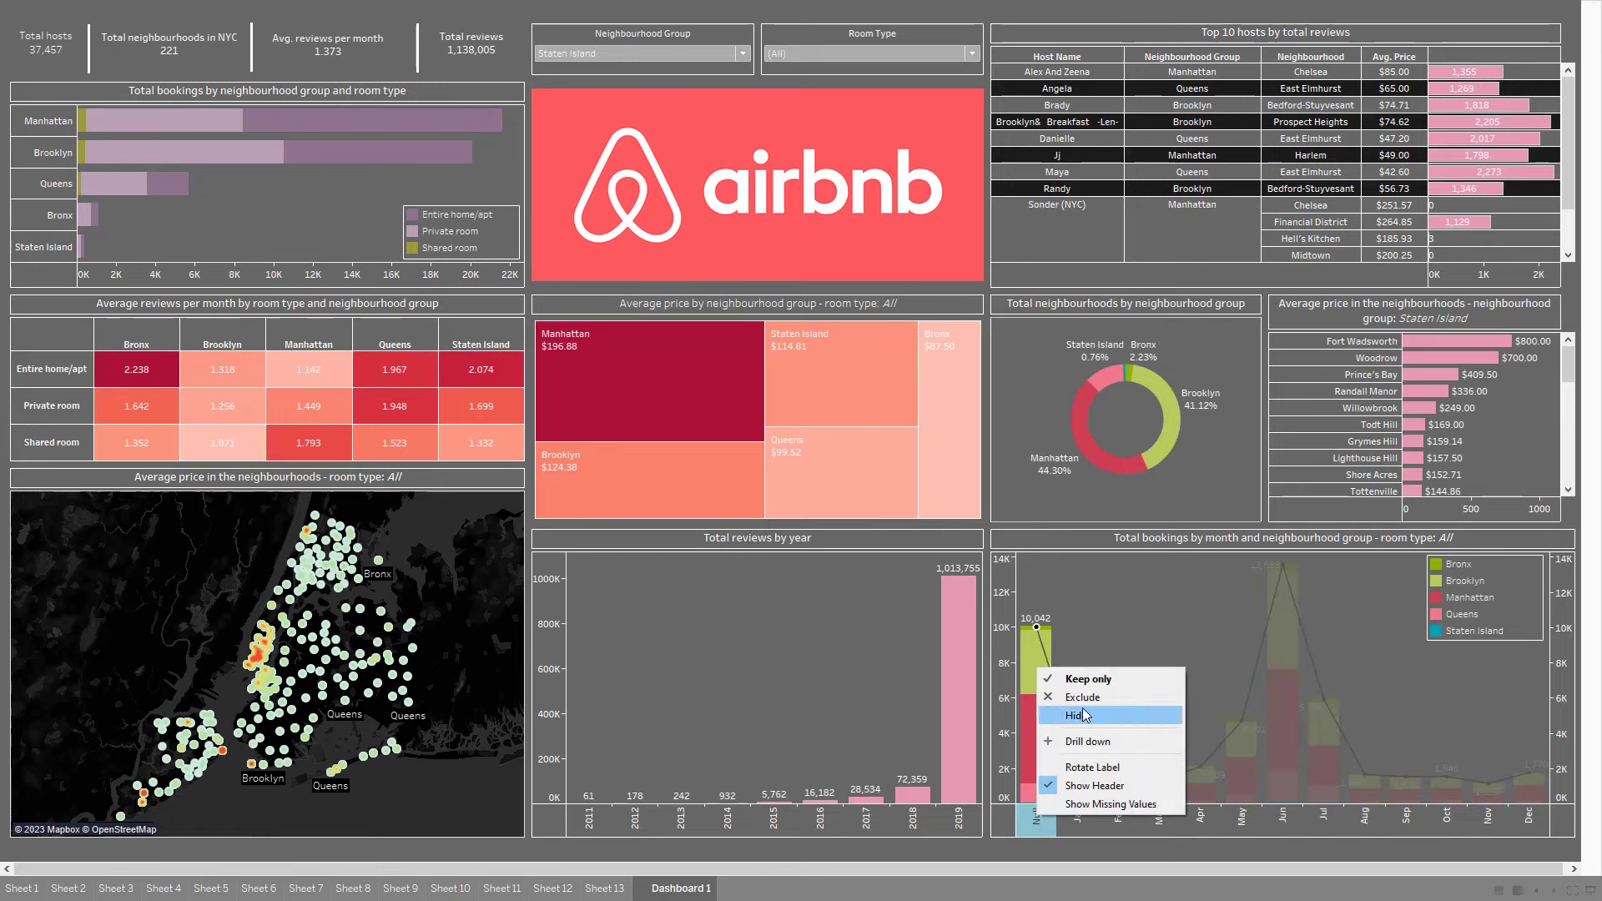
pyautogui.click(1084, 715)
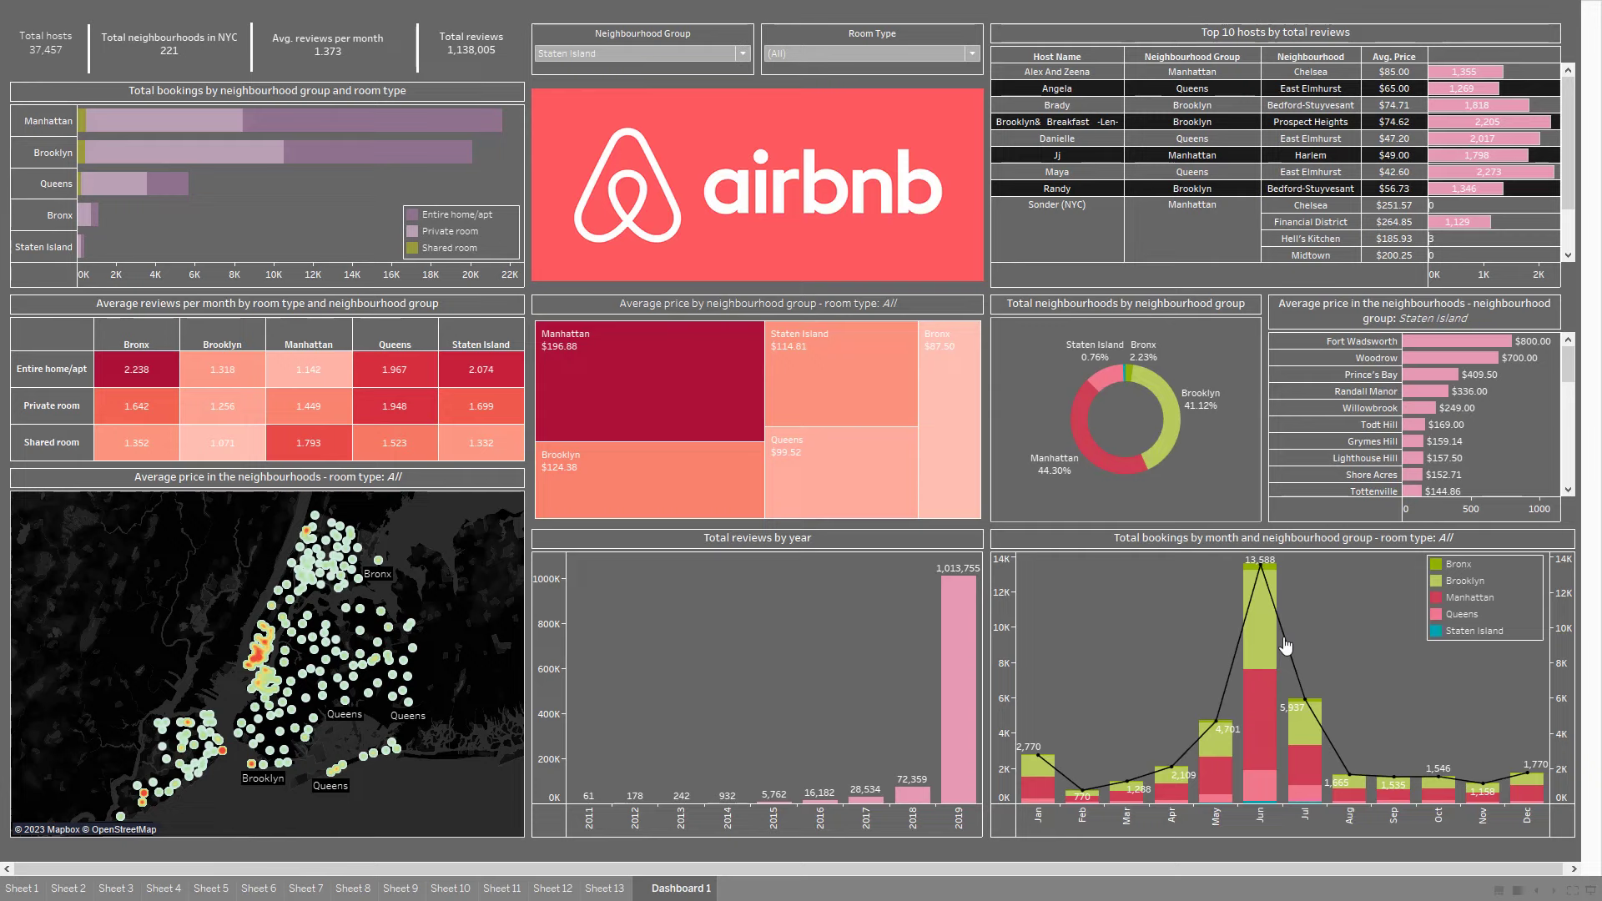
# Examine the May Manhattan bookings, the neighbourhood price map, the average price bars and the neighbourhood donut chart.
pyautogui.click(1215, 795)
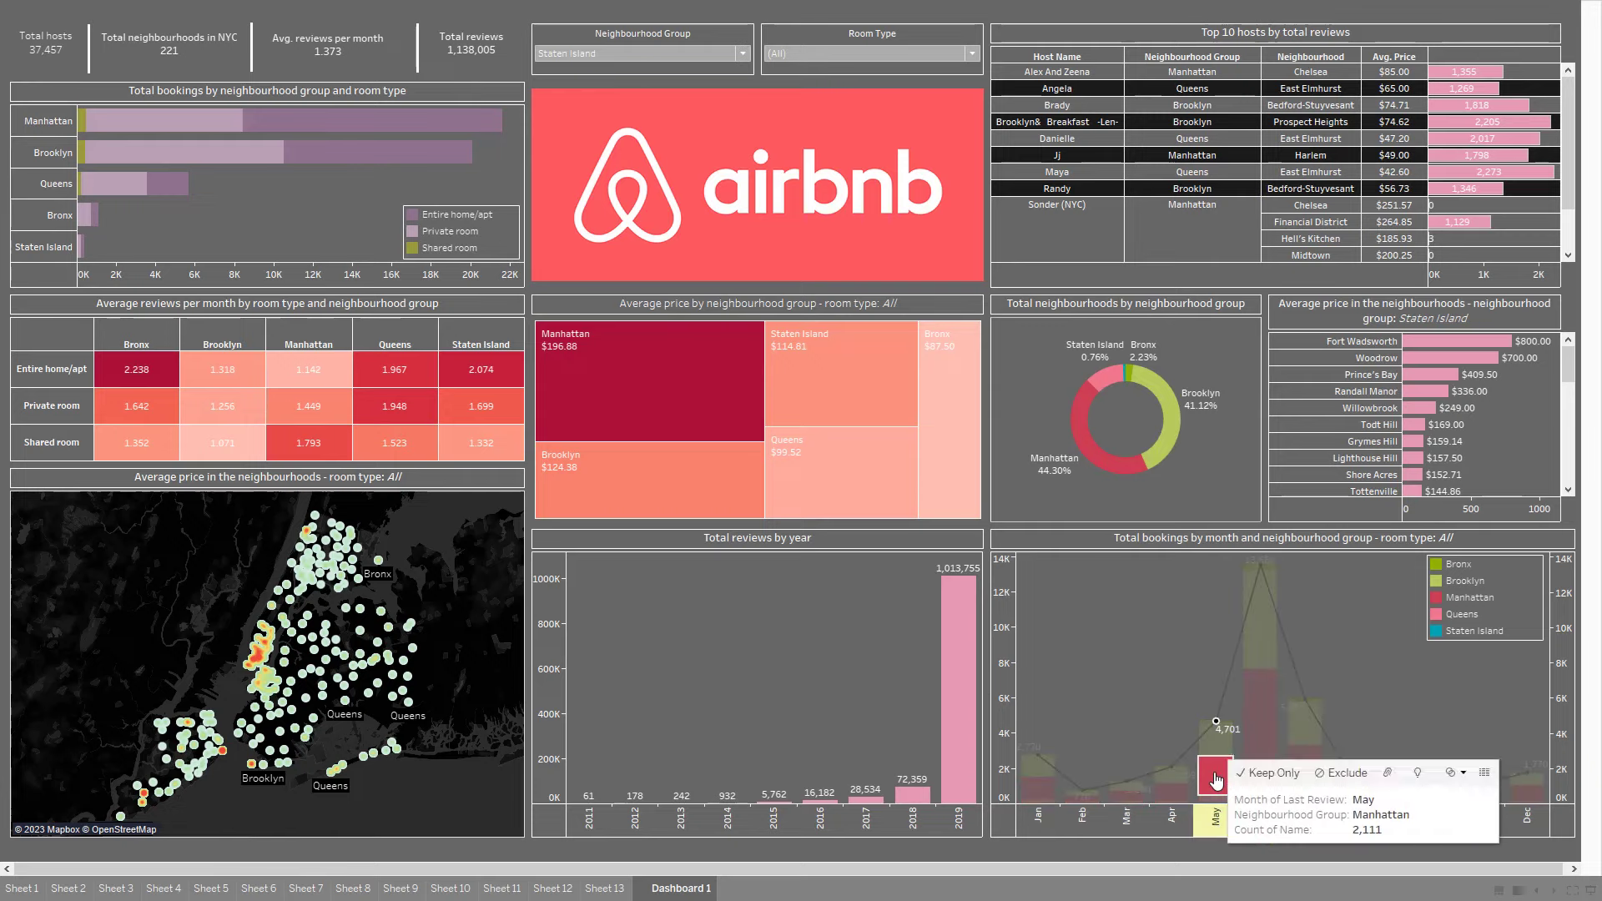
pyautogui.click(1002, 793)
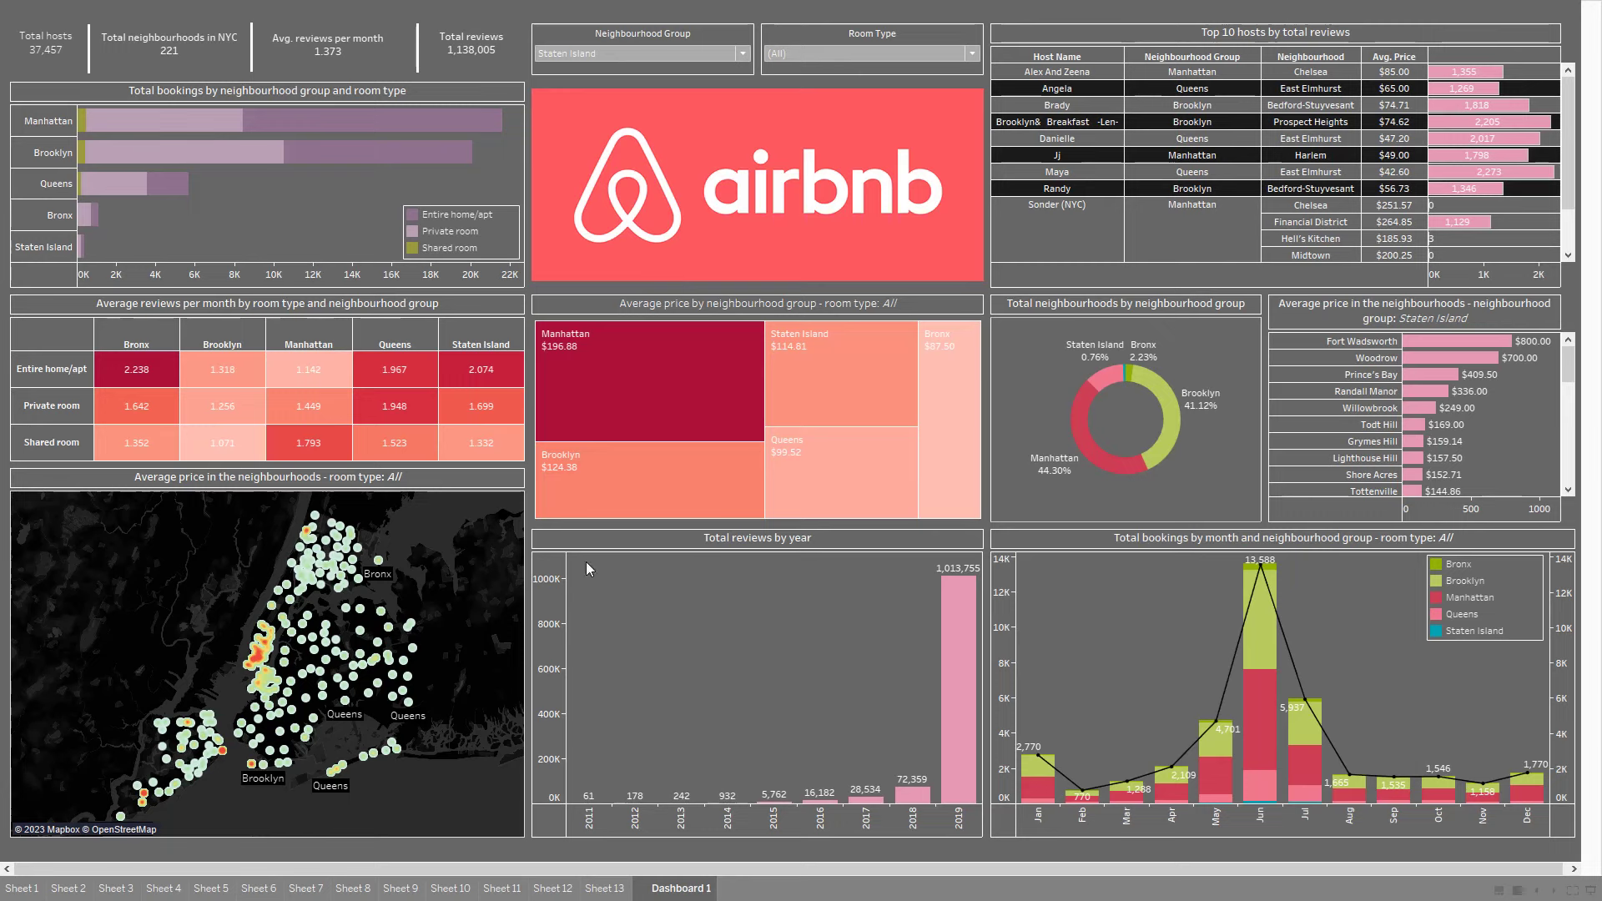
pyautogui.moveTo(222, 593)
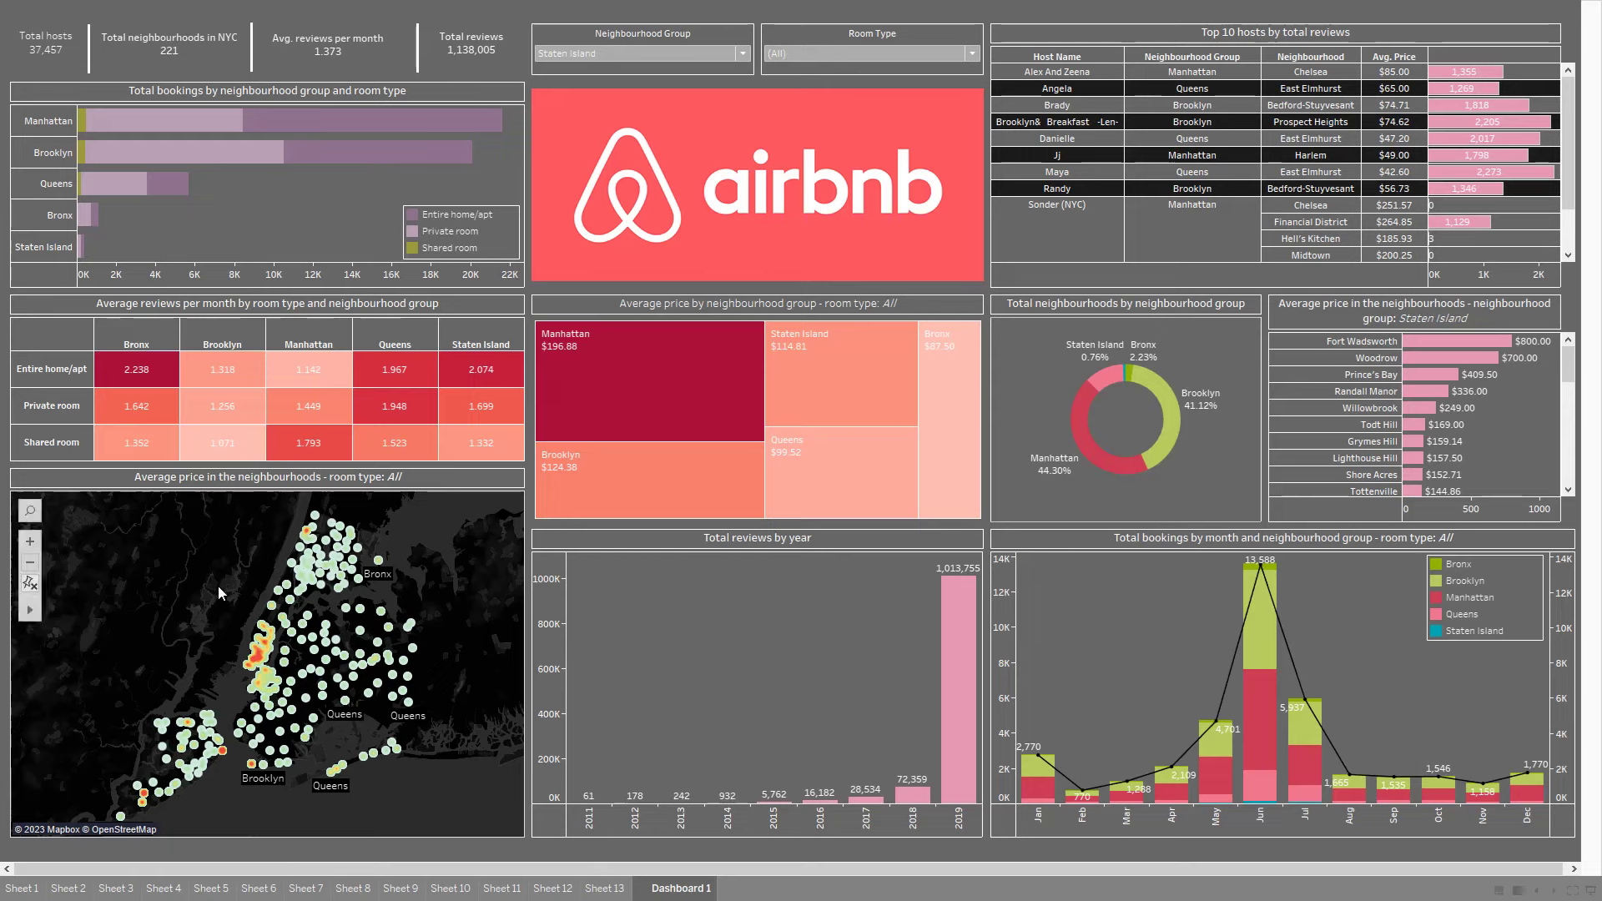
pyautogui.moveTo(716, 333)
pyautogui.moveTo(257, 661)
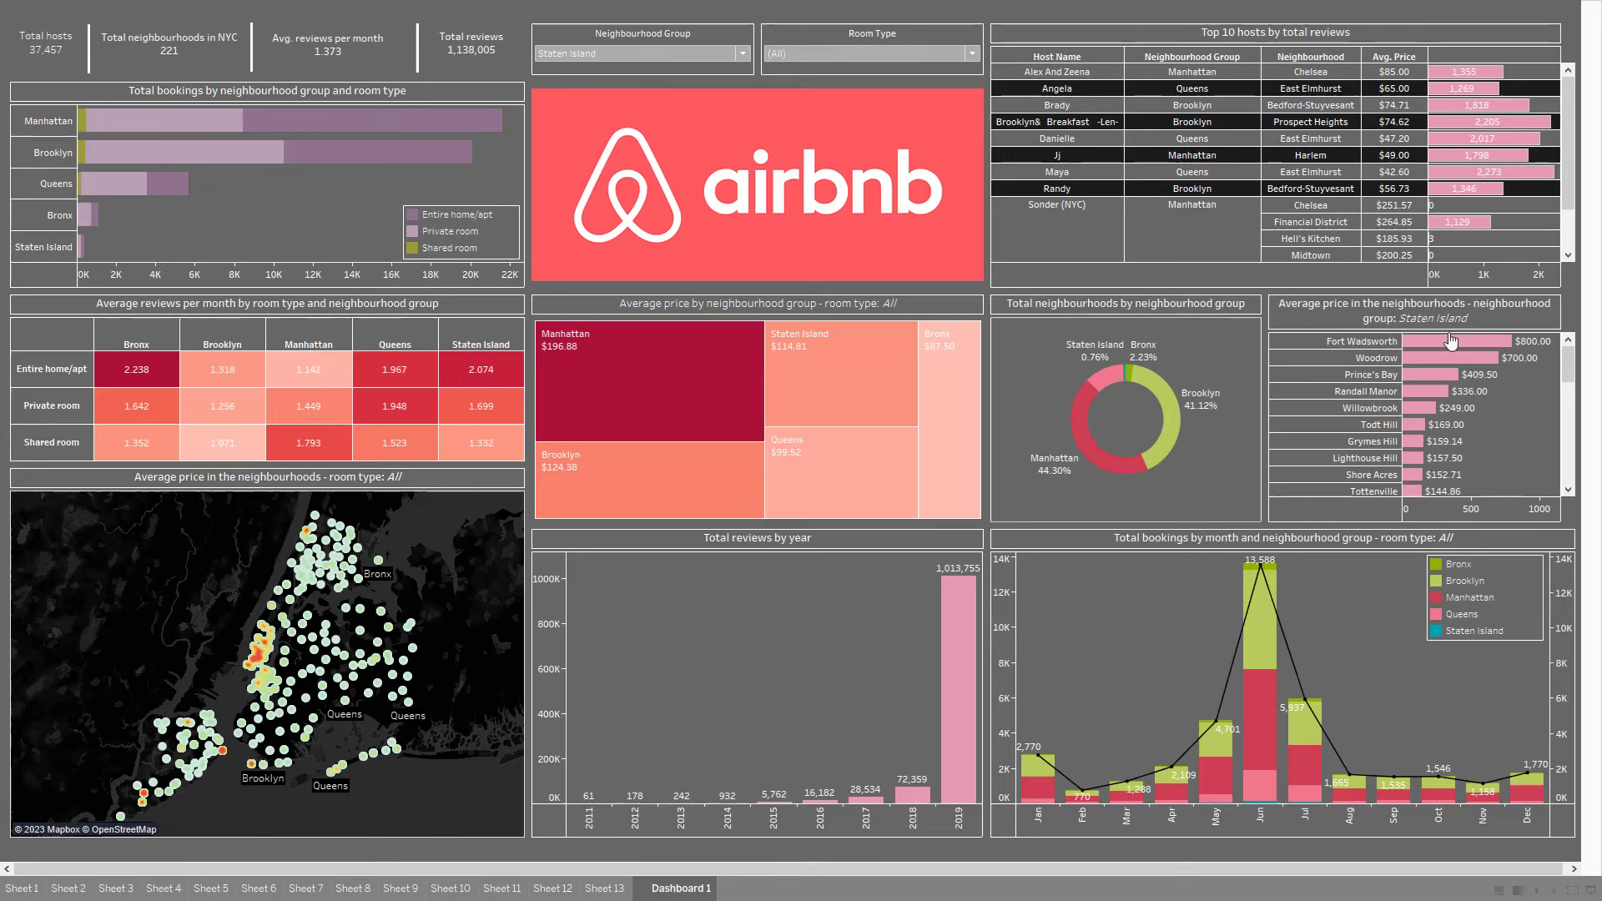
pyautogui.moveTo(1531, 355)
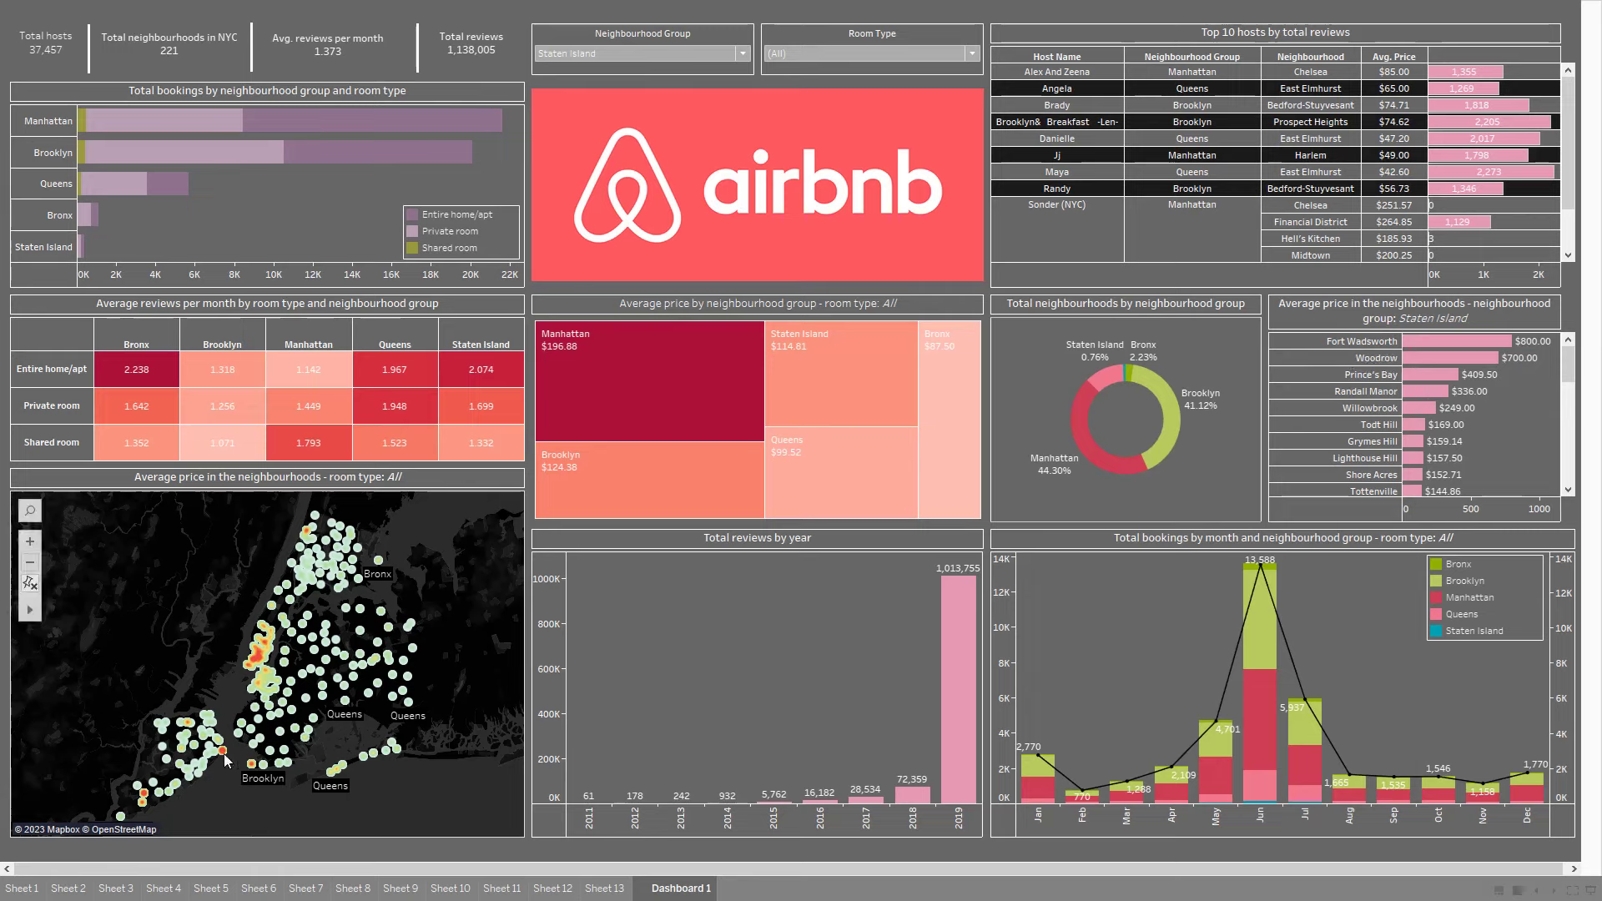
pyautogui.moveTo(226, 755)
pyautogui.moveTo(1042, 480)
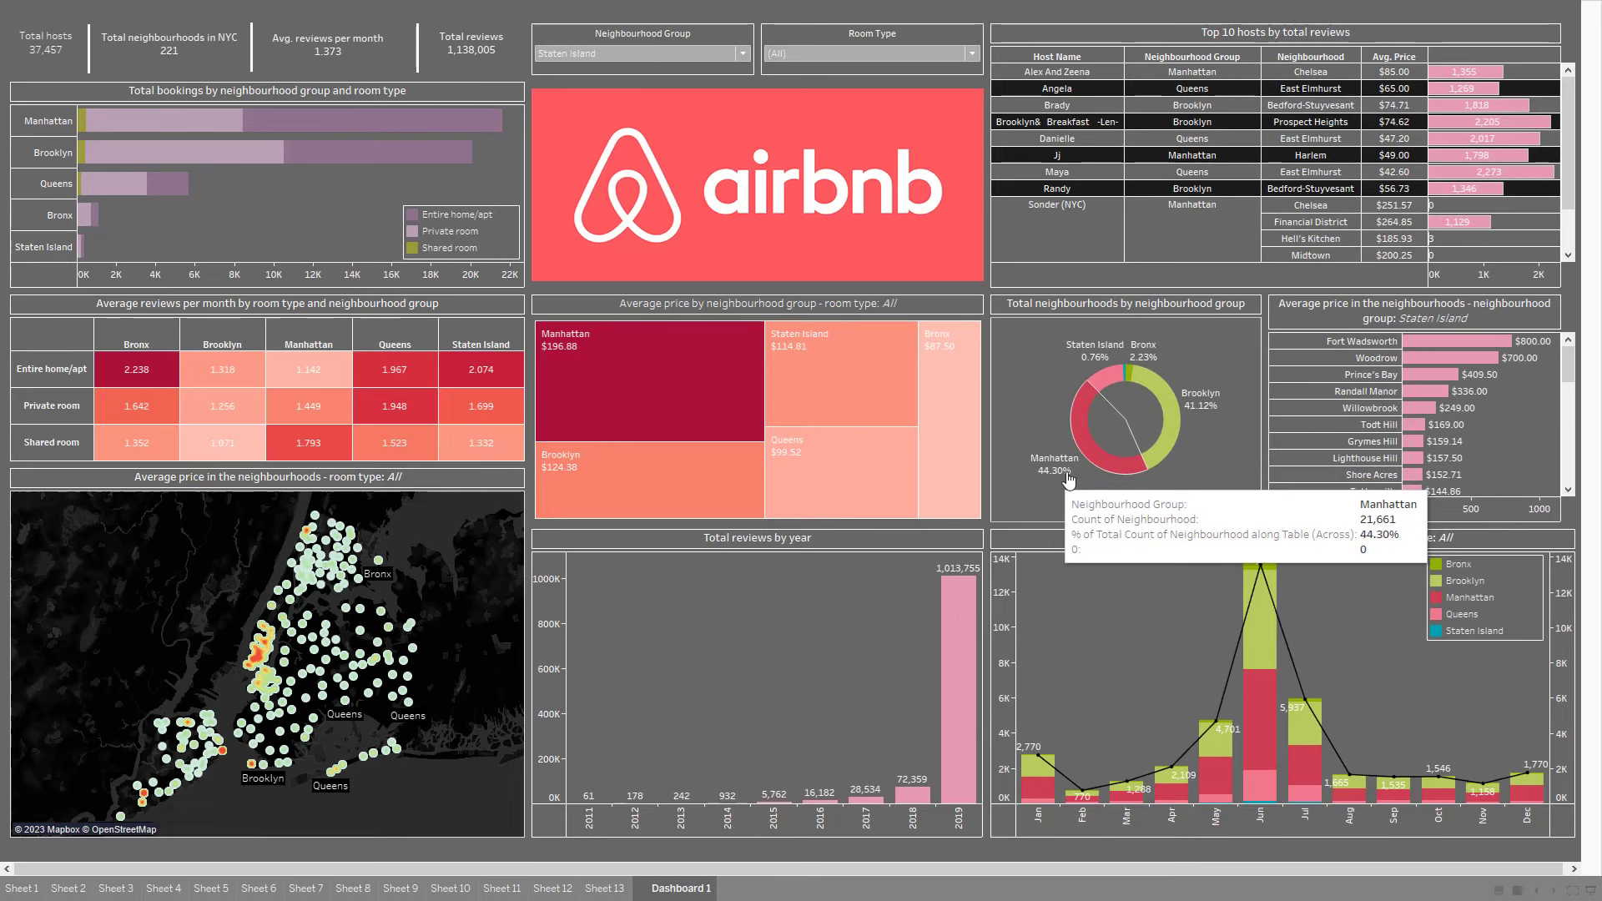
# Highlight Shared room and Entire home/apt in turn from the room type legend, inspect the Manhattan and Queens booking bars, and clear the highlight.
pyautogui.moveTo(1162, 455)
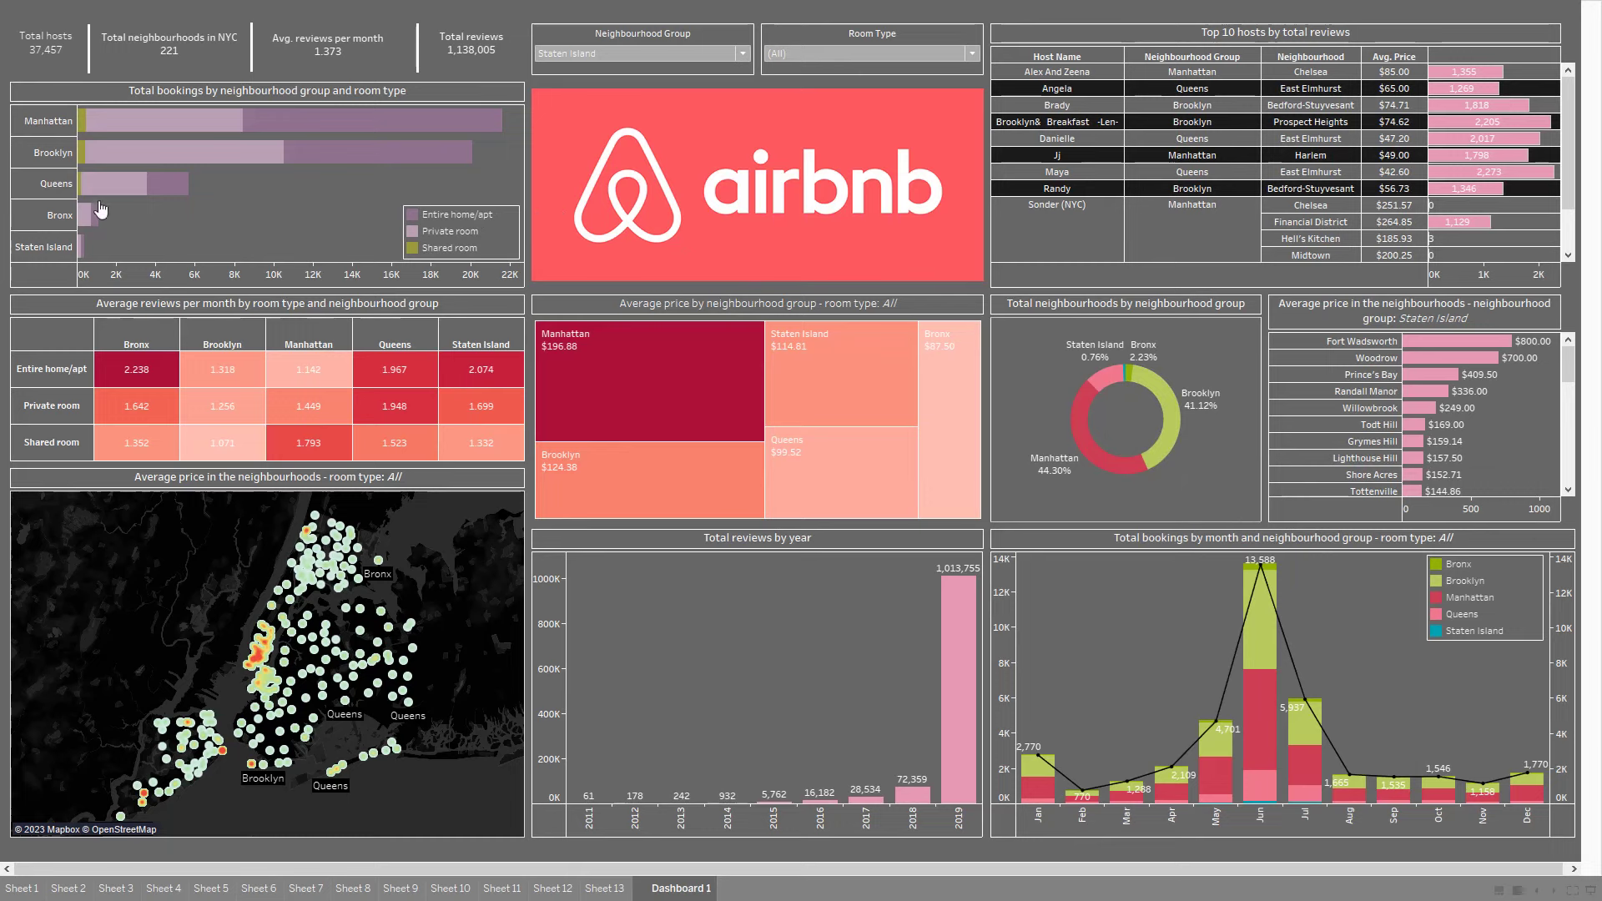
pyautogui.click(448, 248)
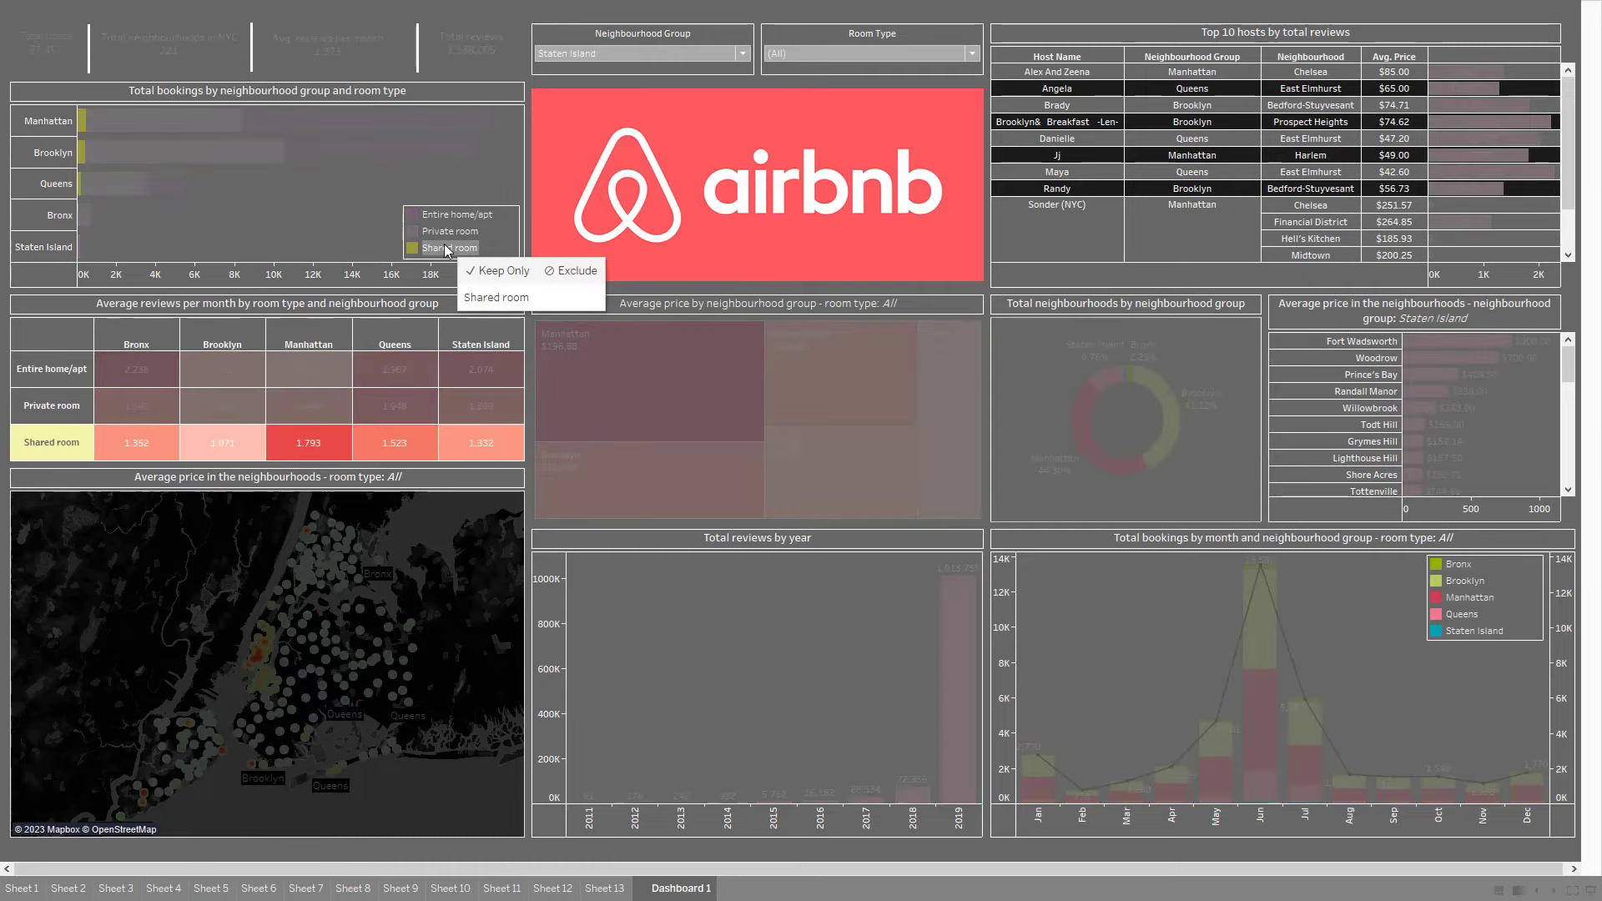
pyautogui.click(444, 248)
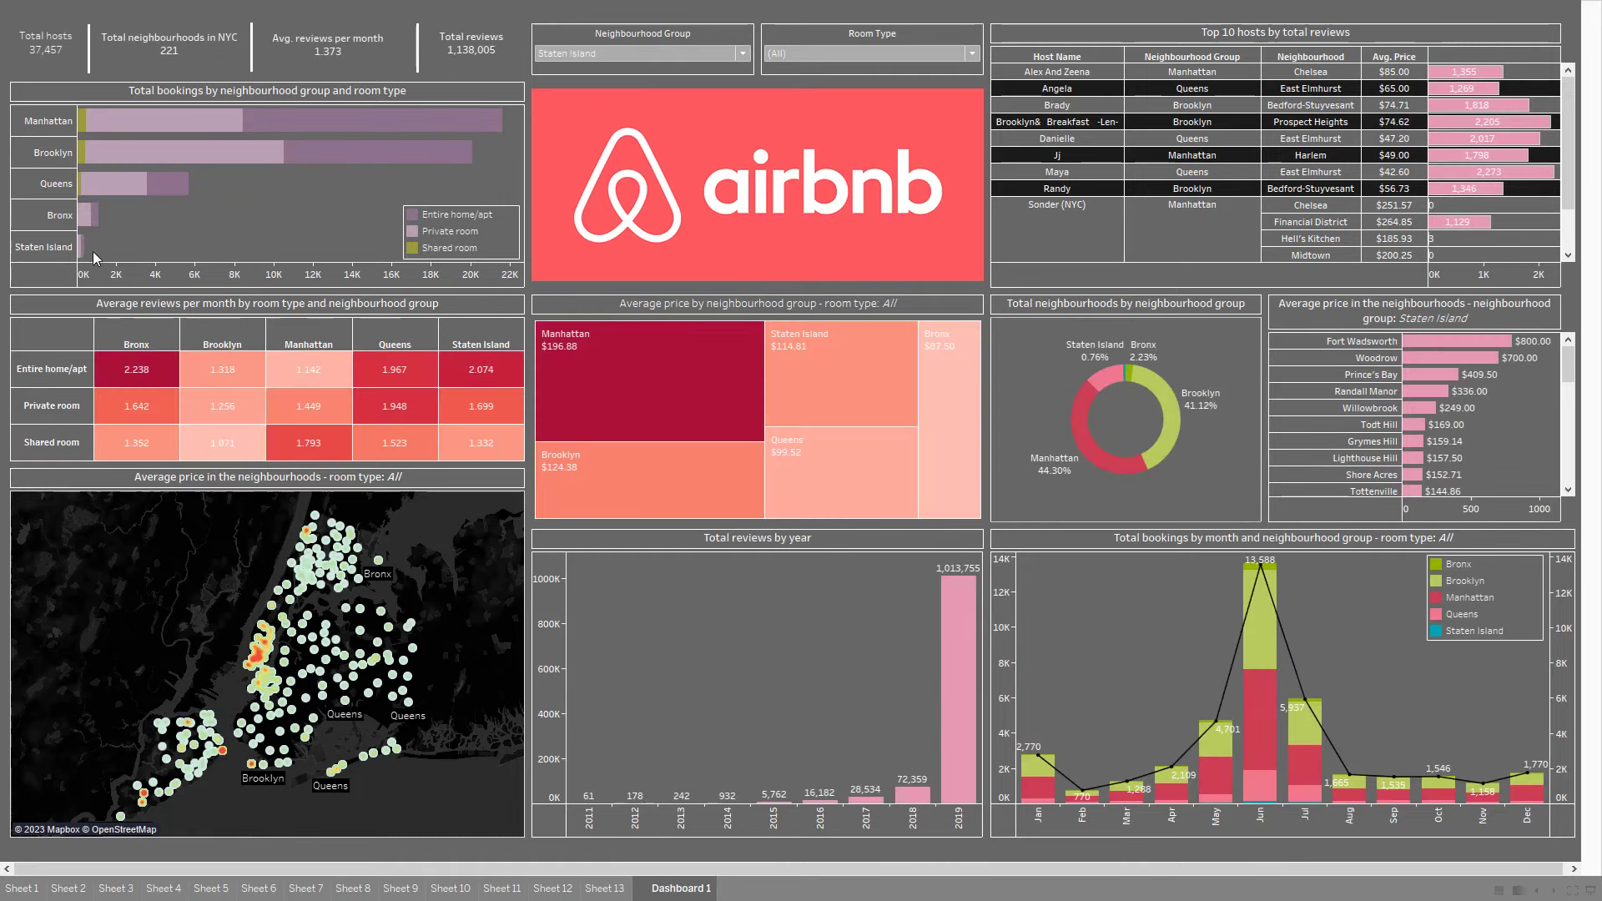
pyautogui.click(445, 218)
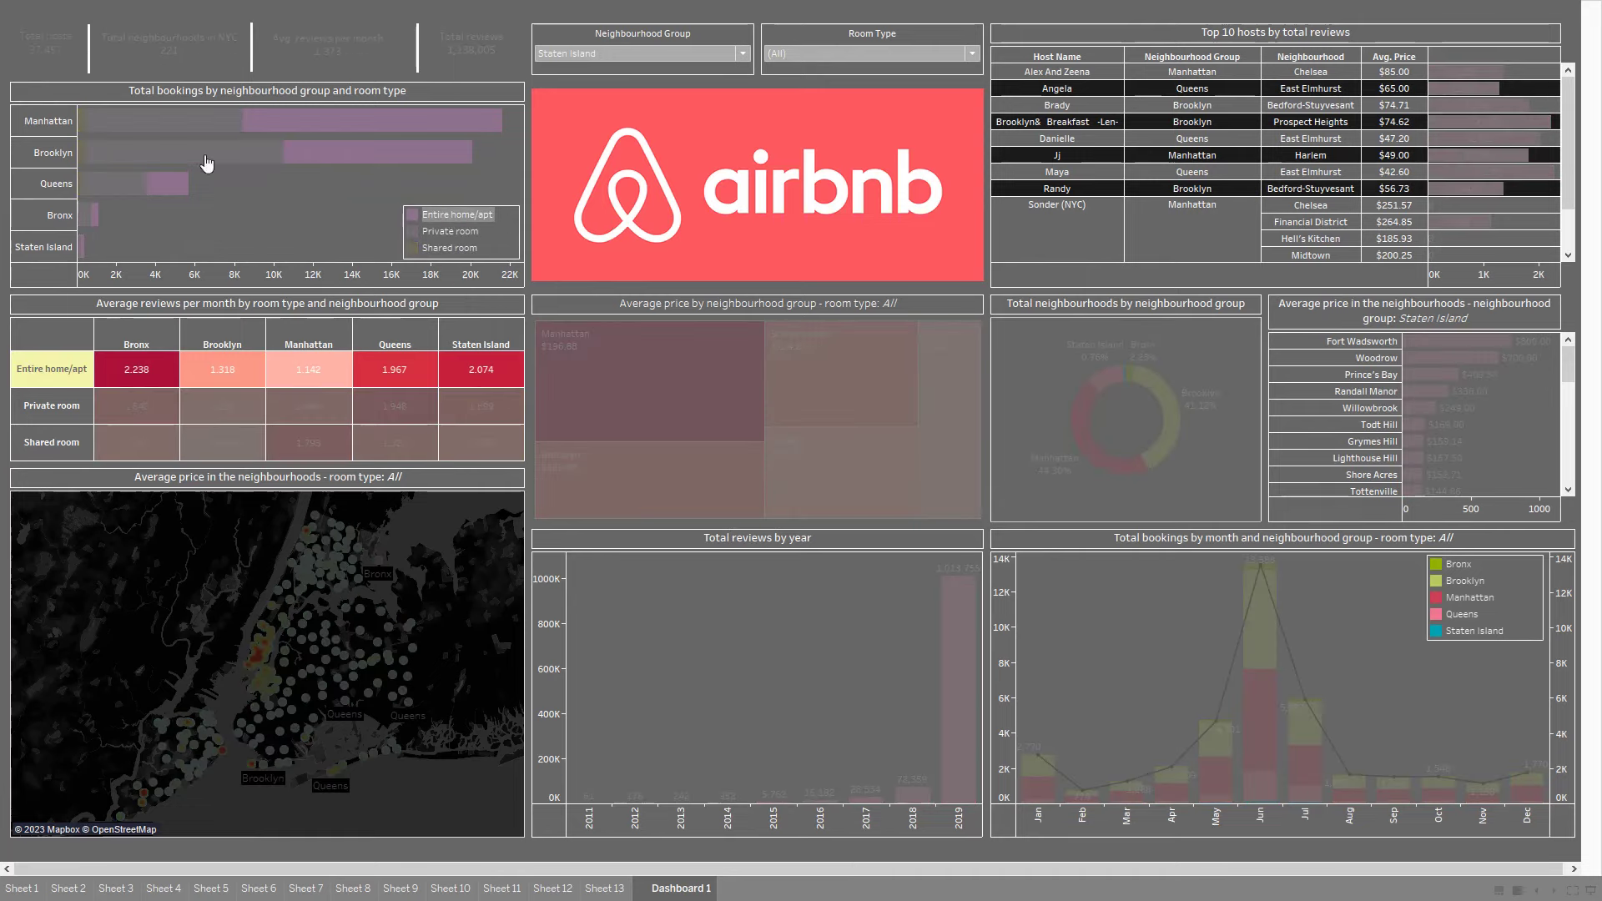
pyautogui.moveTo(257, 134)
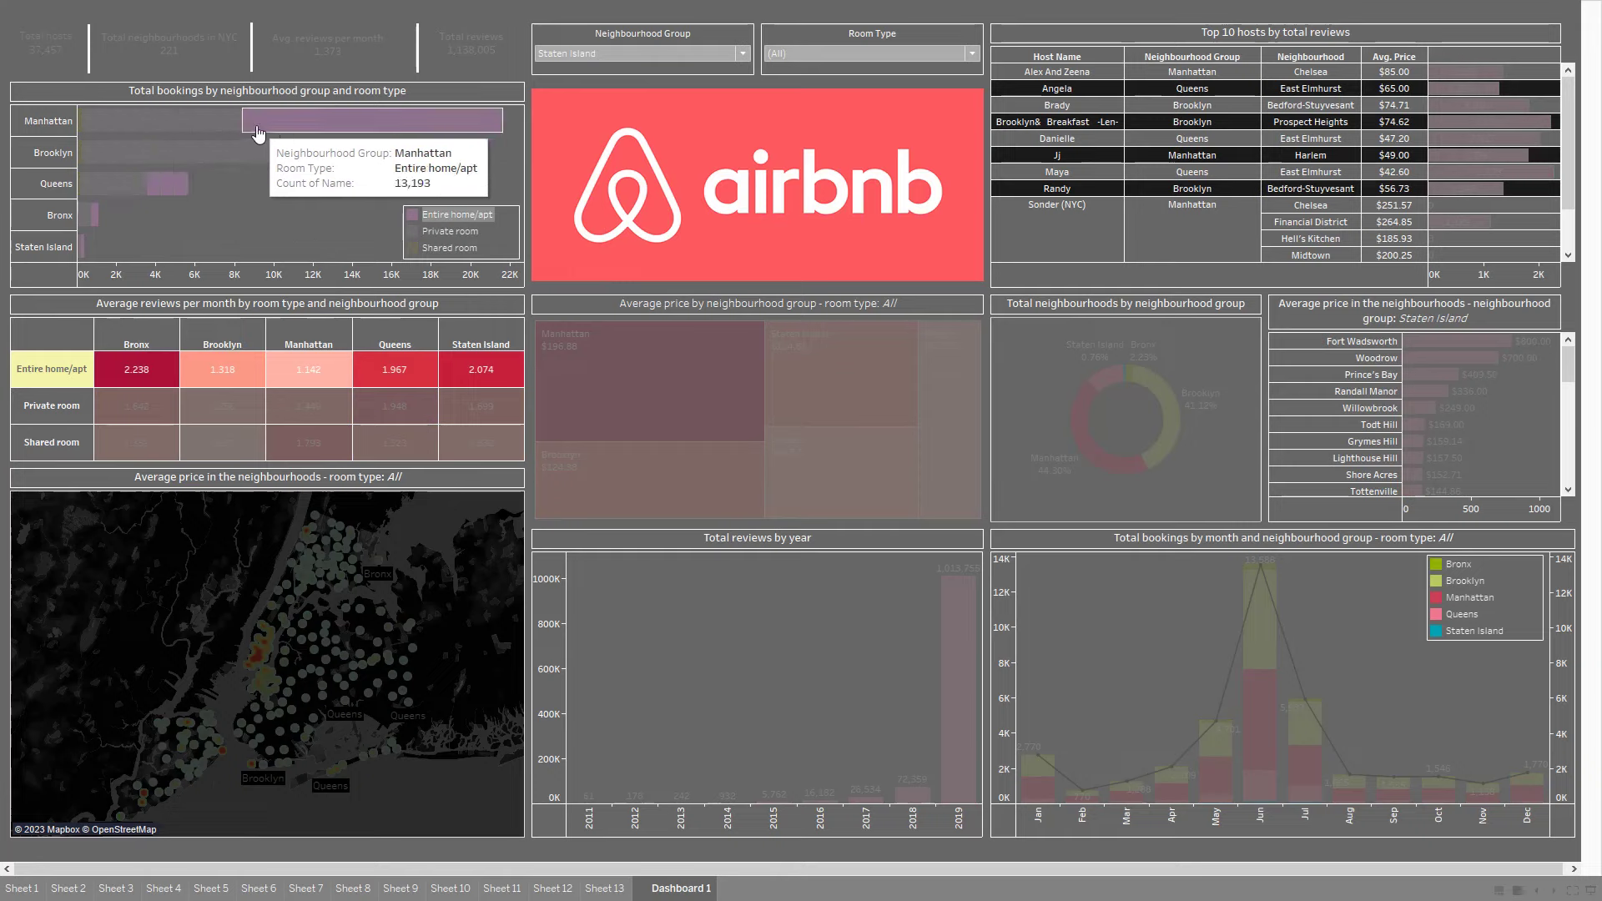
pyautogui.moveTo(224, 189)
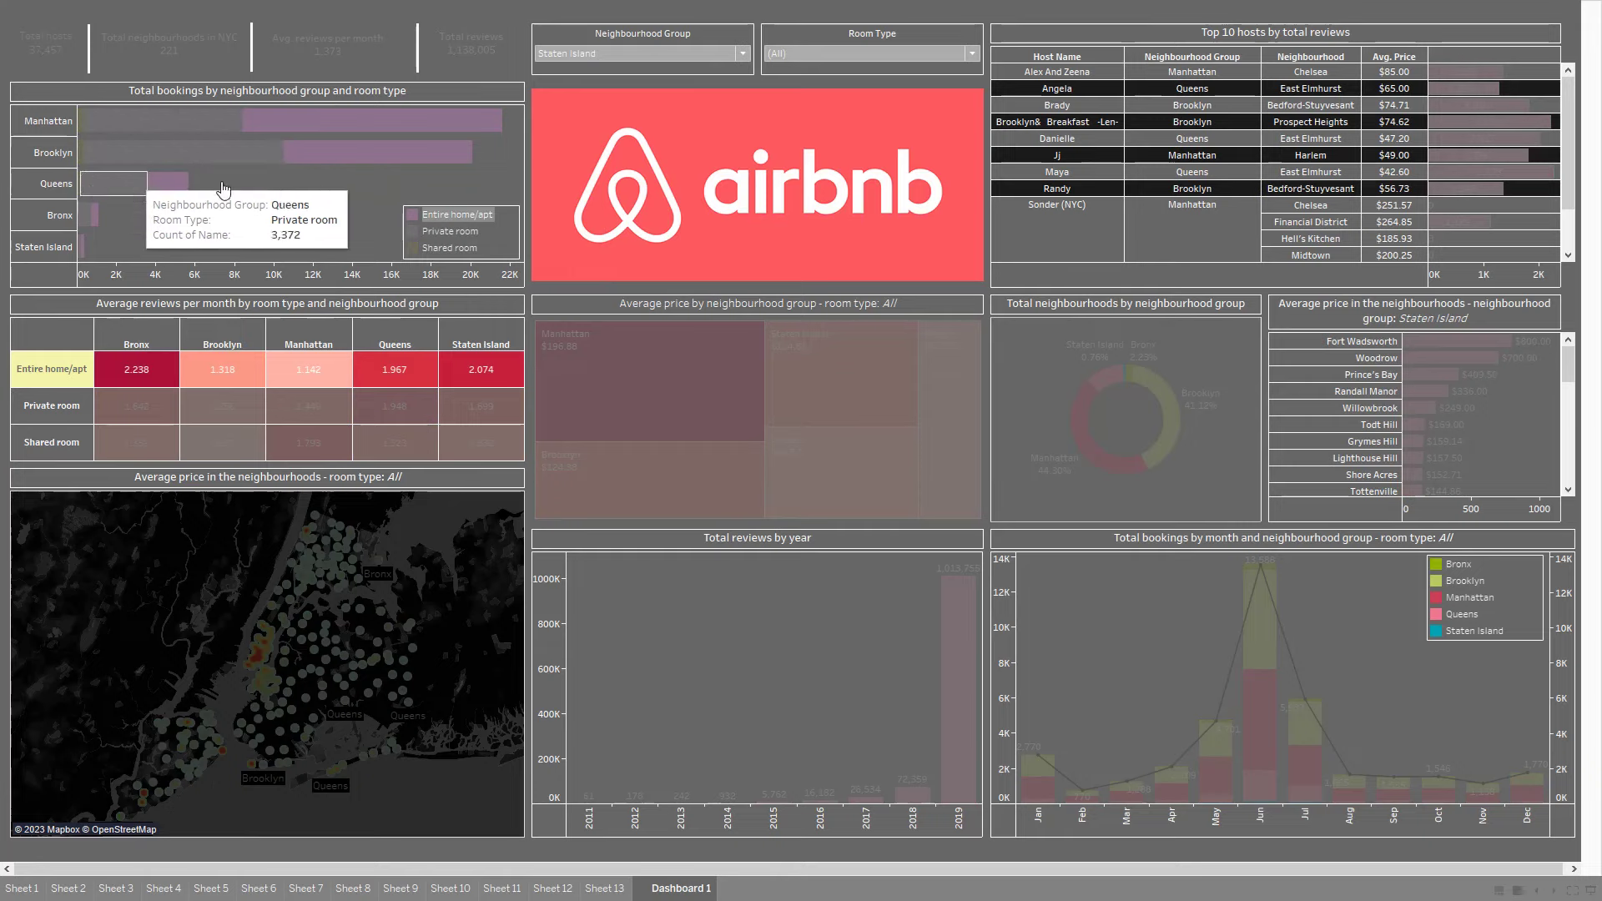
pyautogui.click(360, 218)
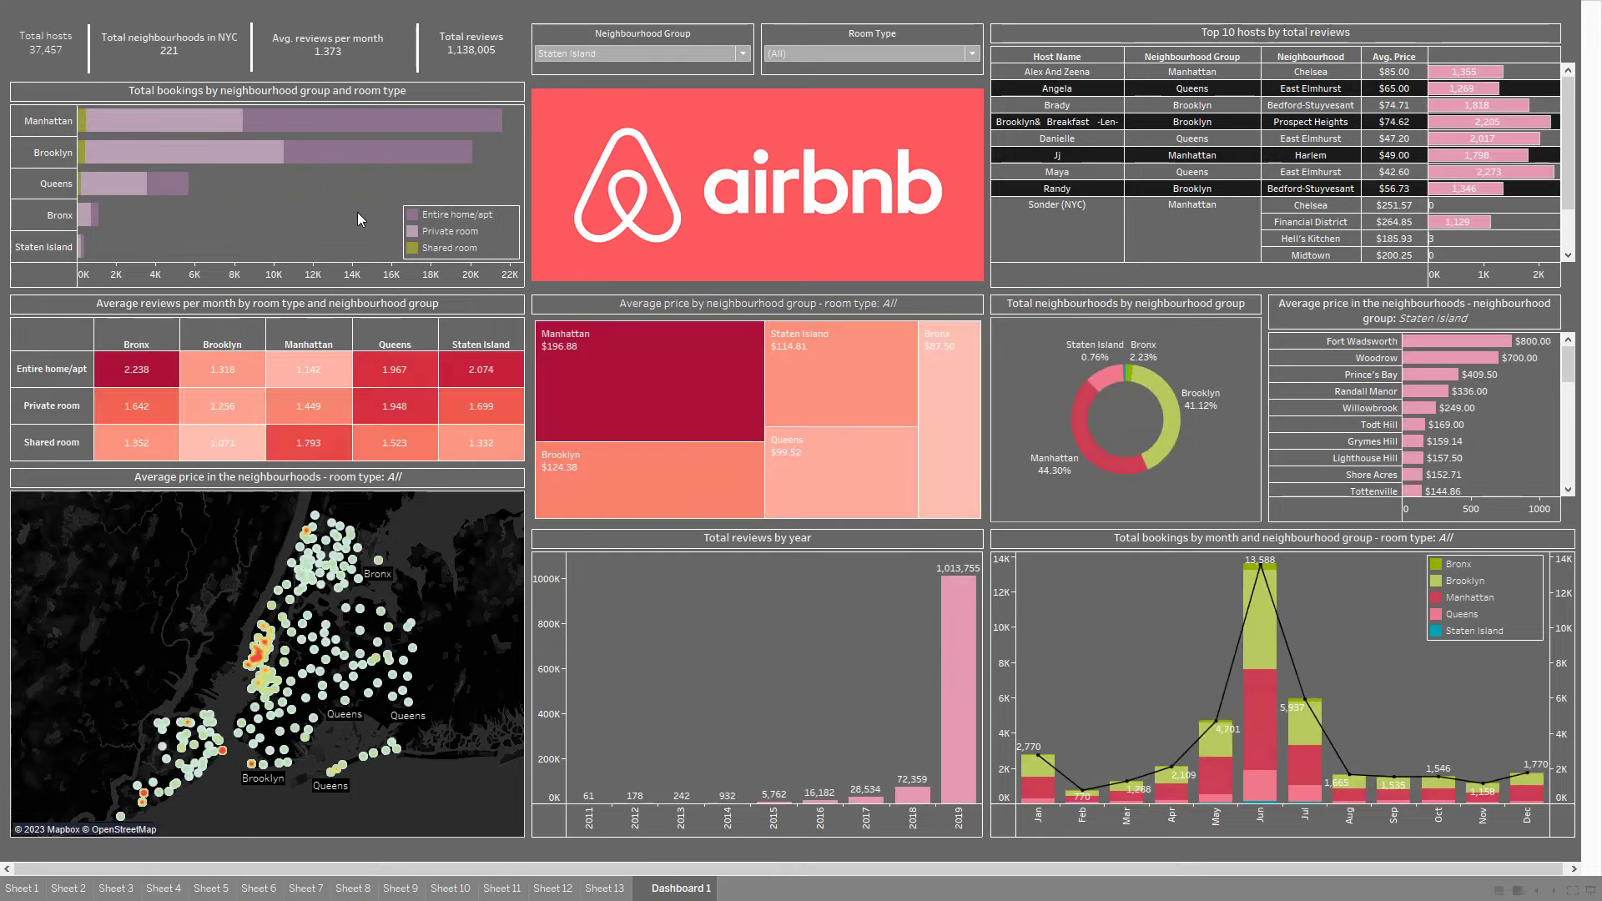